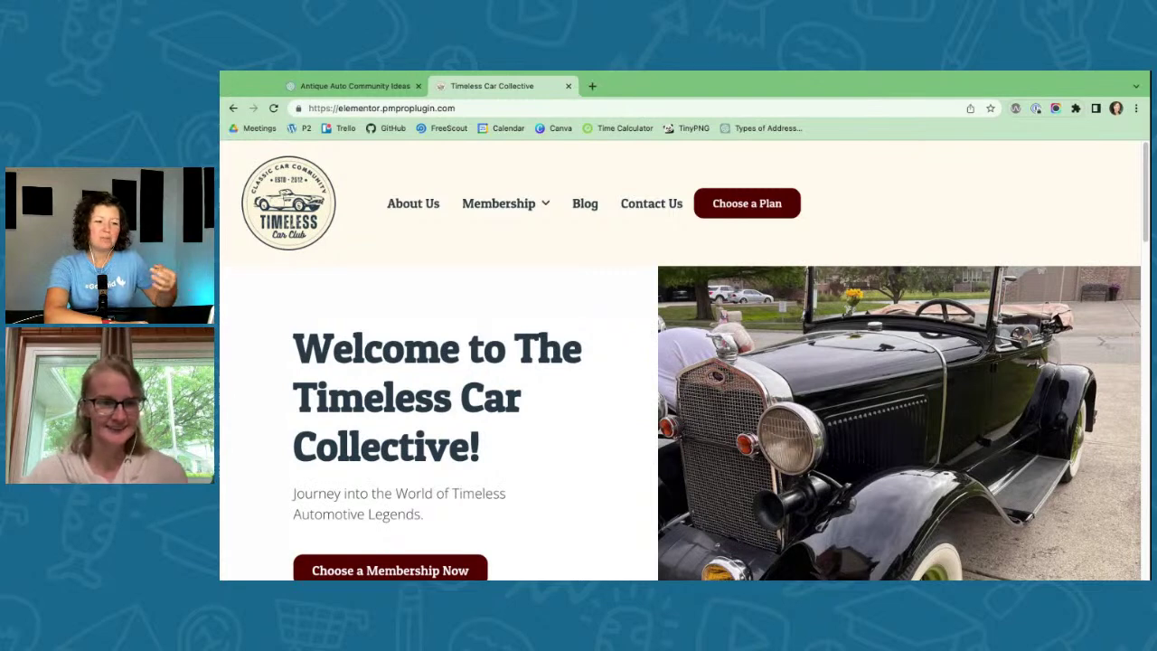
scroll(680, 361, "down", 1)
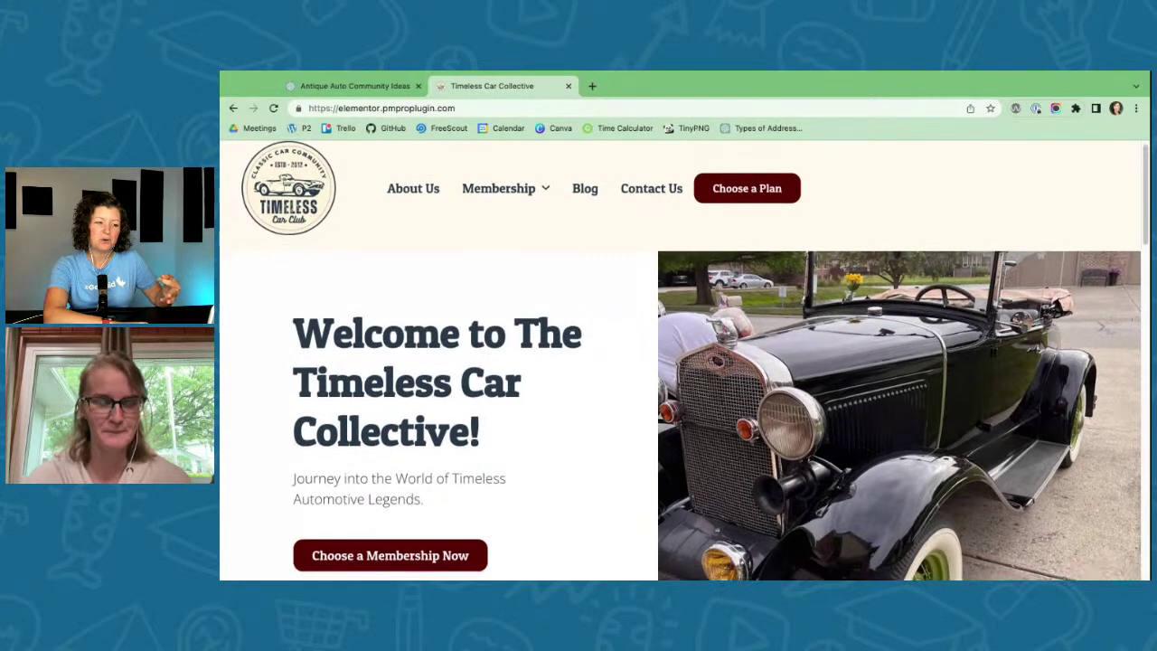
scroll(680, 362, "down", 5)
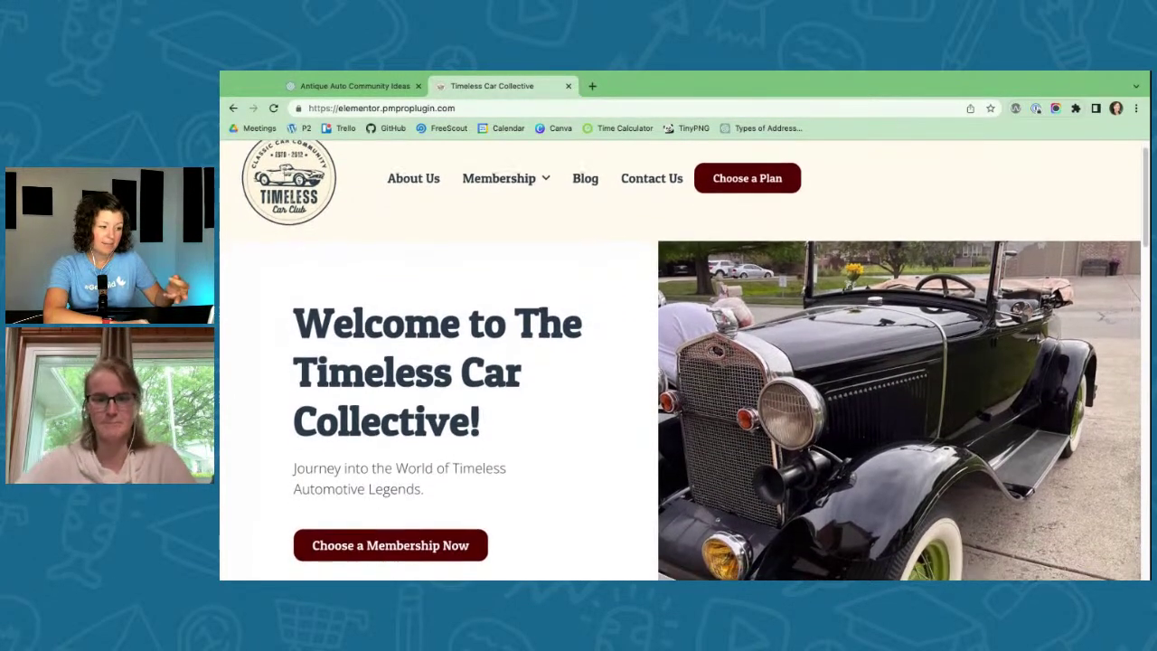
scroll(680, 362, "down", 2)
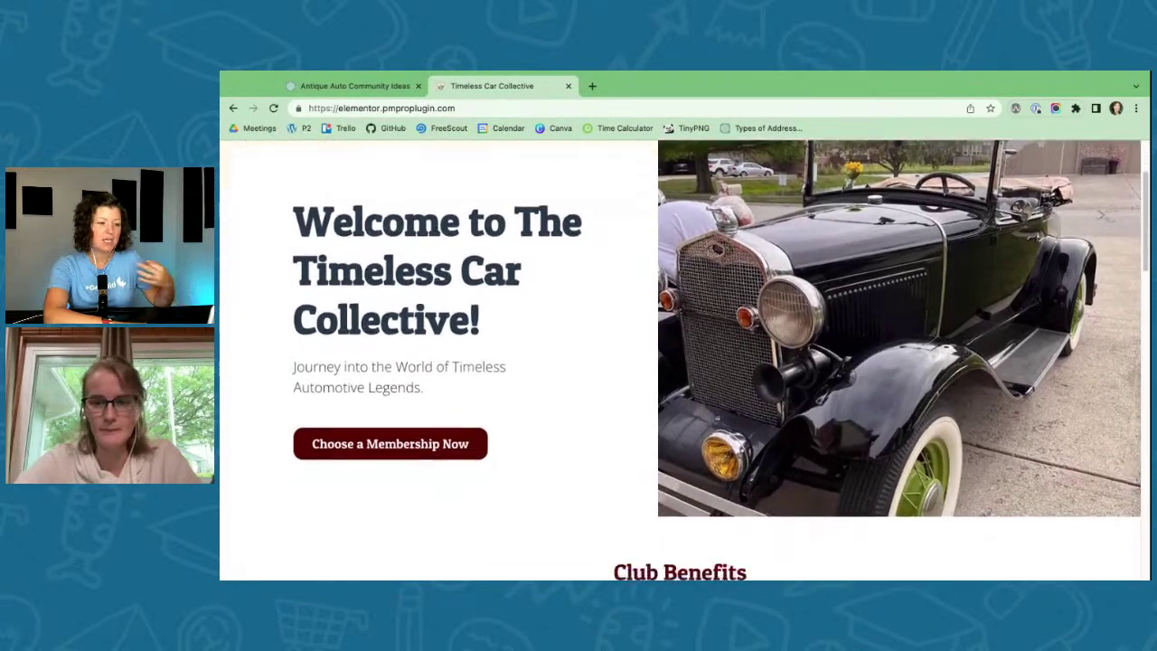
scroll(680, 362, "up", 6)
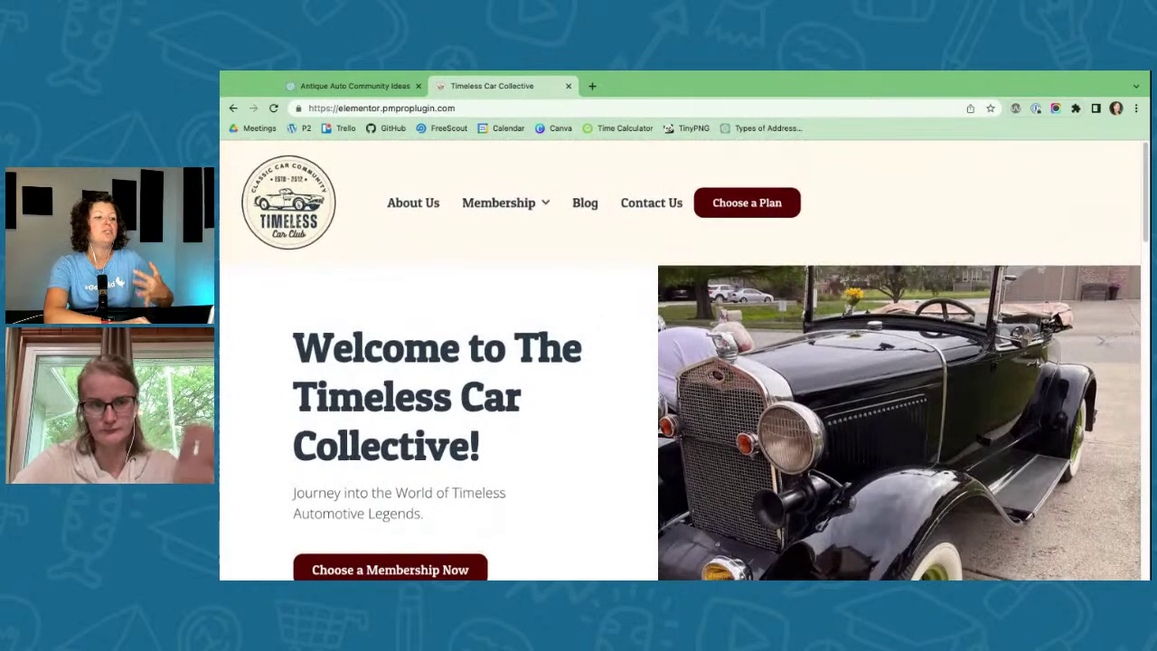
scroll(681, 362, "down", 2)
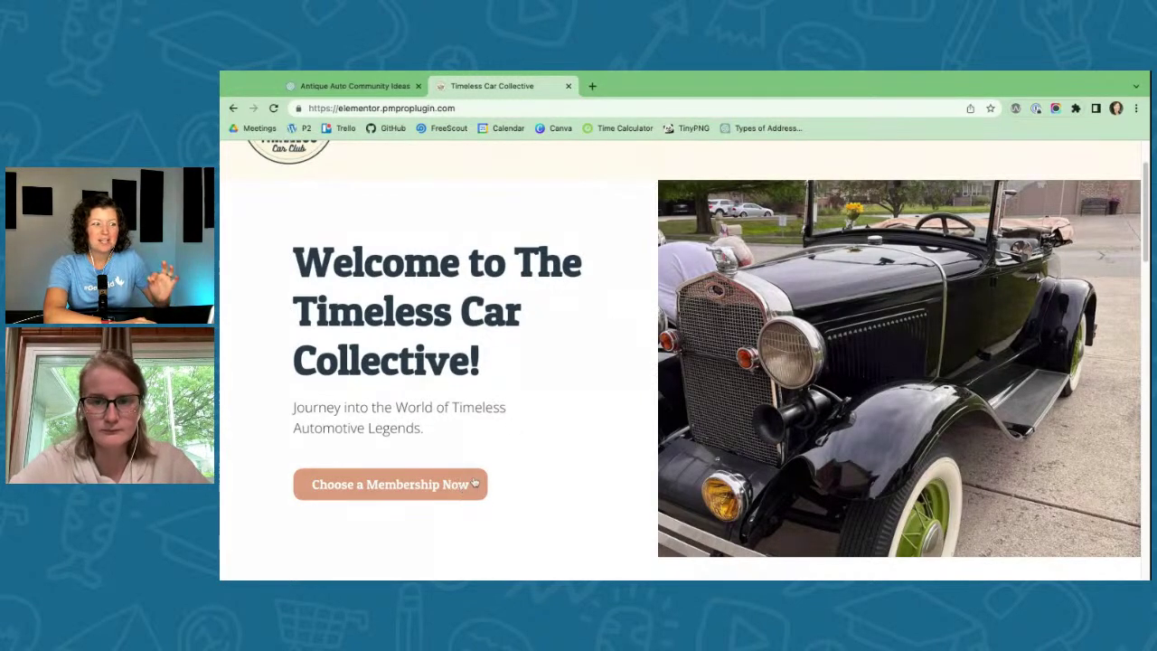
scroll(520, 441, "up", 1)
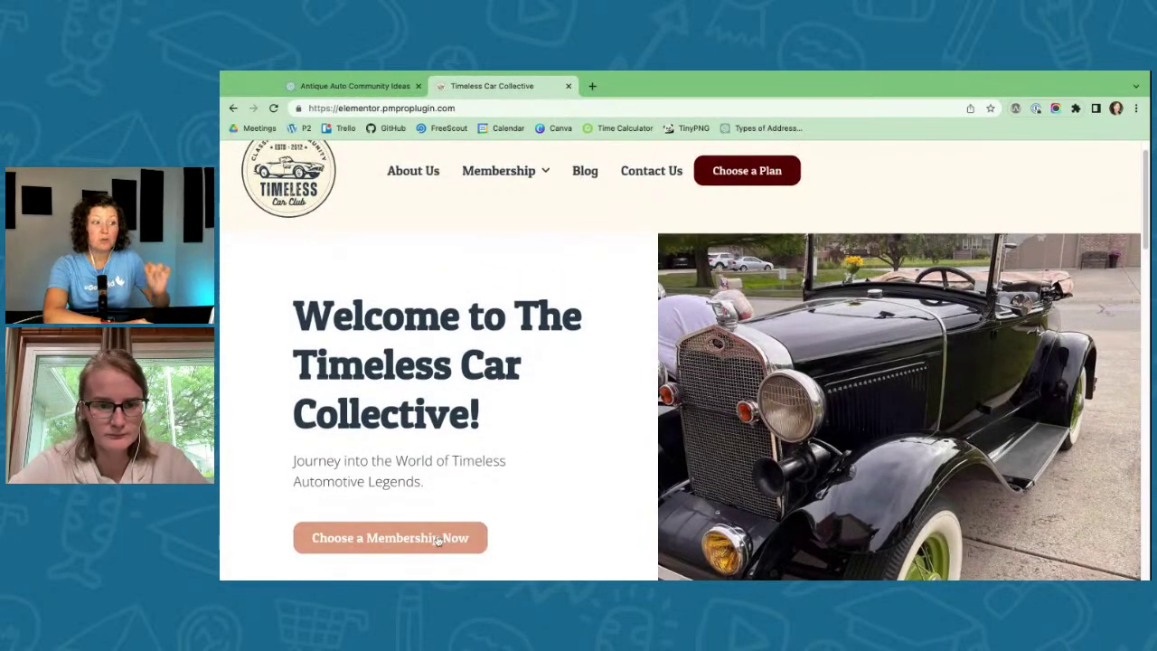
scroll(478, 475, "up", 1)
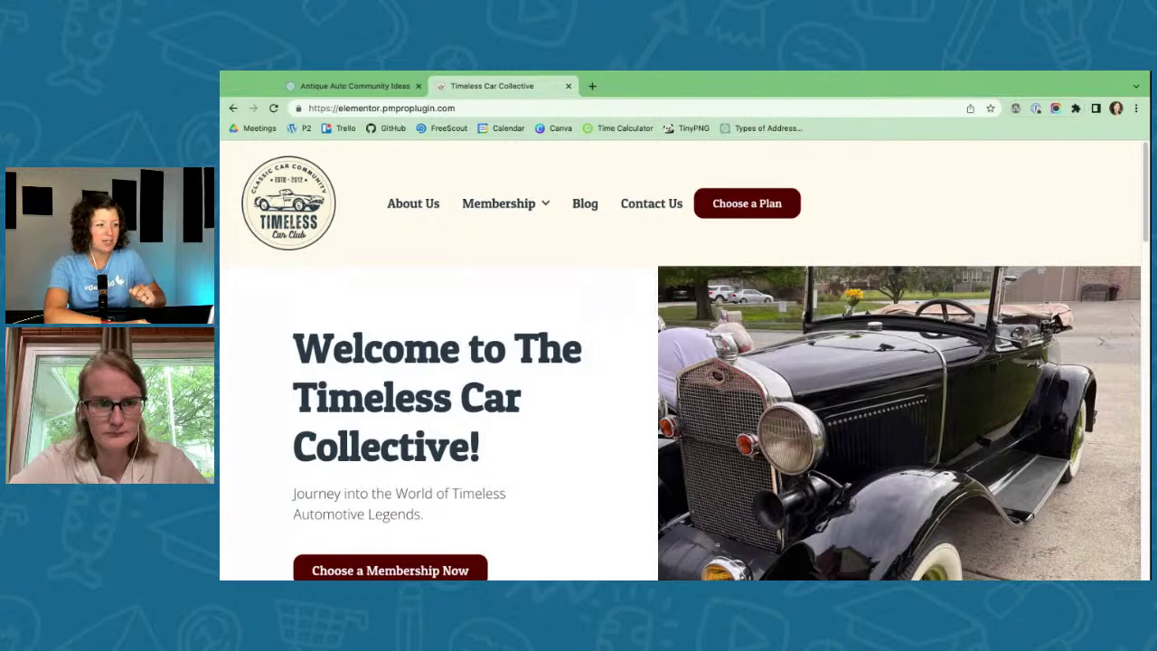
scroll(698, 242, "down", 2)
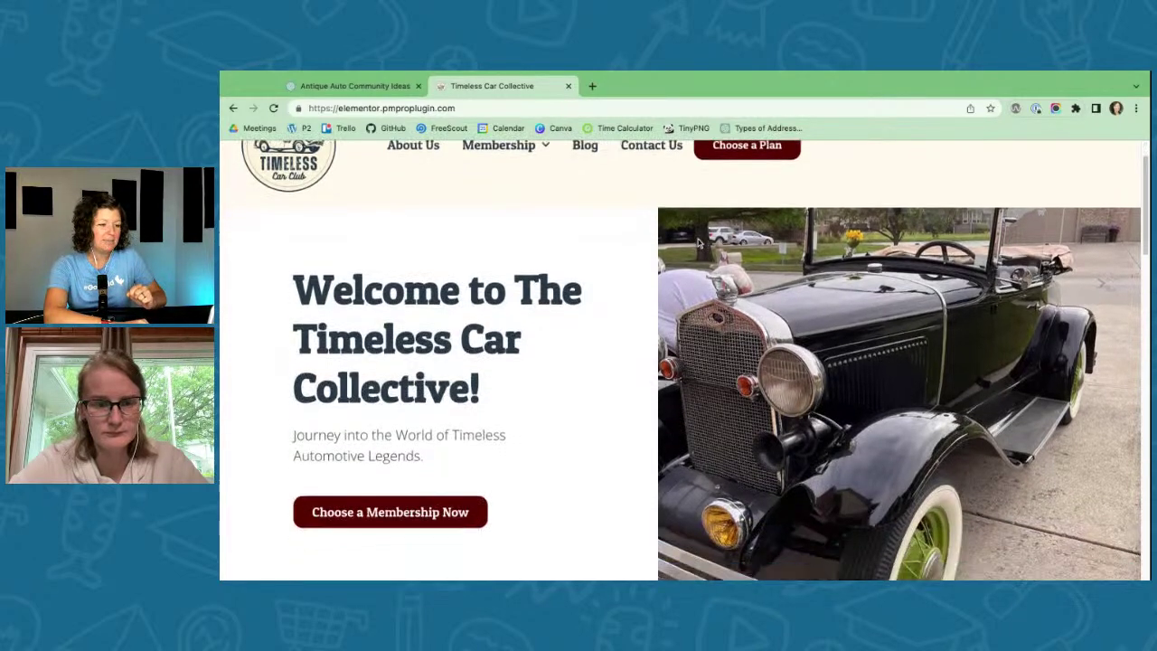
scroll(698, 242, "down", 10)
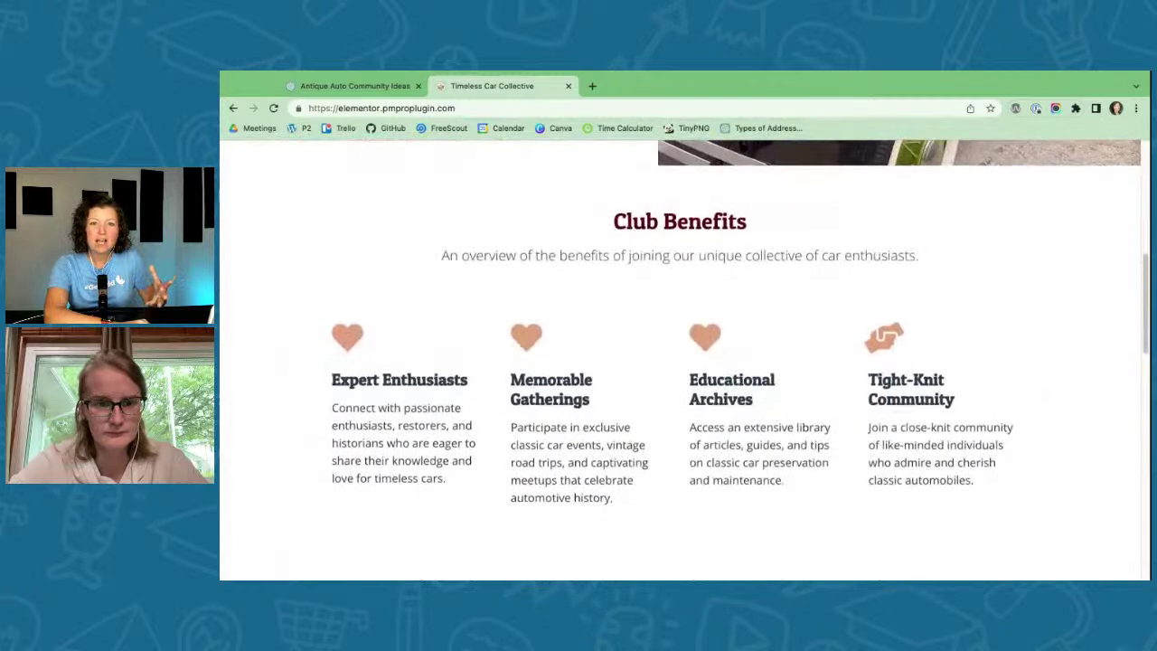
scroll(851, 262, "down", 1)
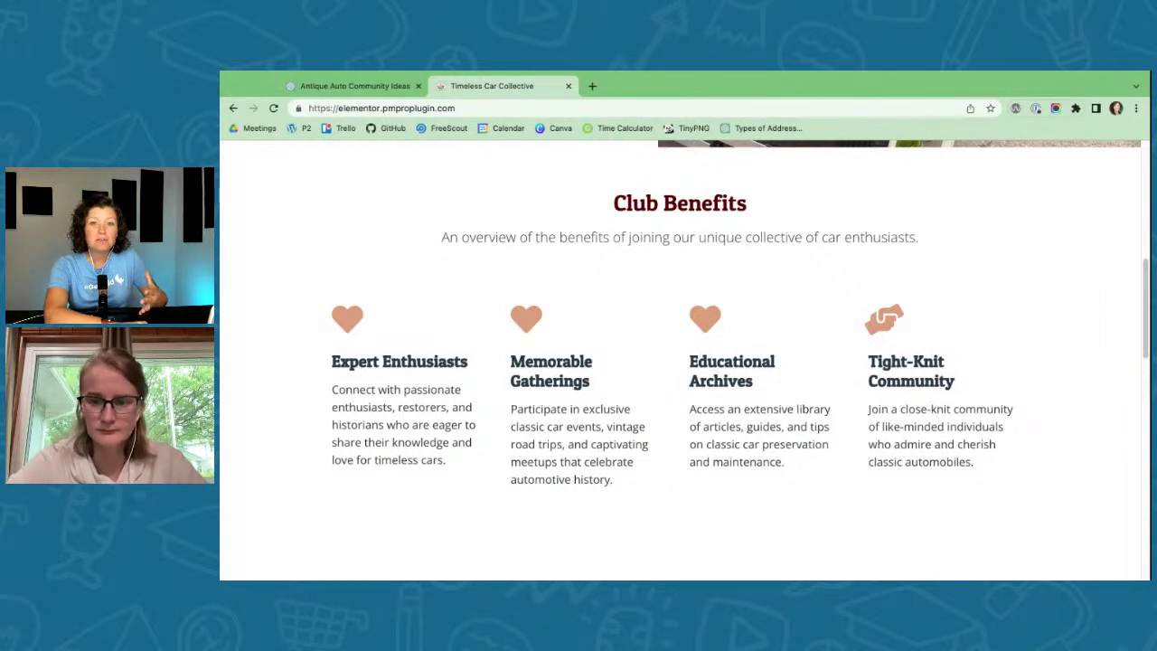
scroll(680, 362, "down", 1)
scroll(680, 361, "down", 3)
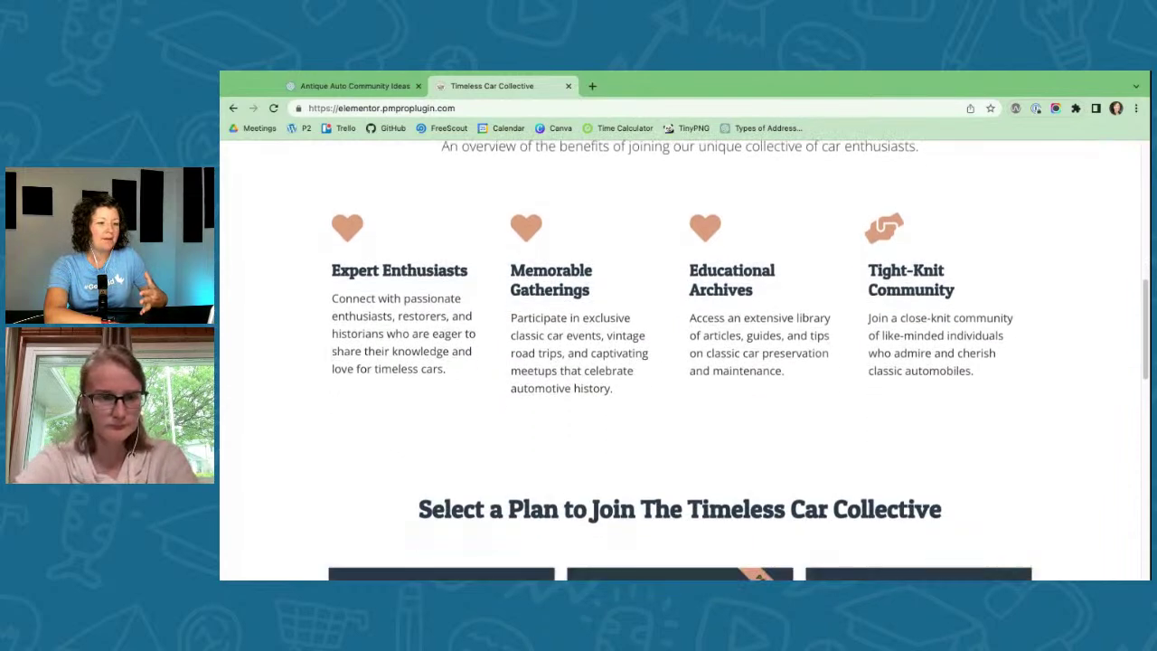
scroll(684, 360, "up", 3)
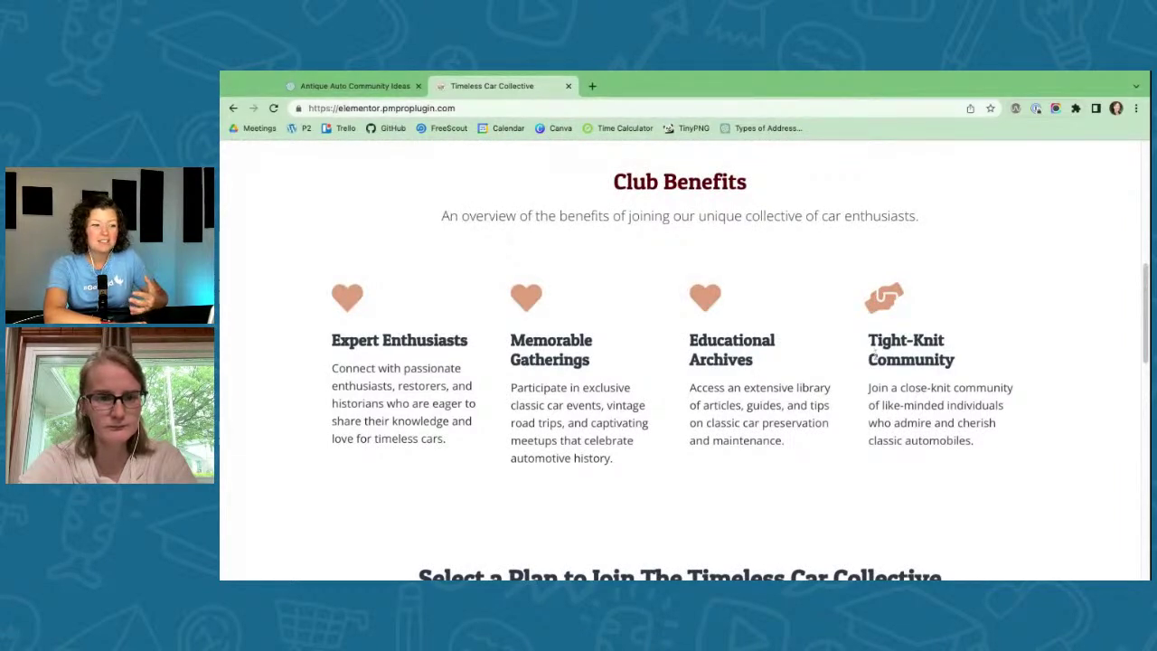
triple_click(870, 344)
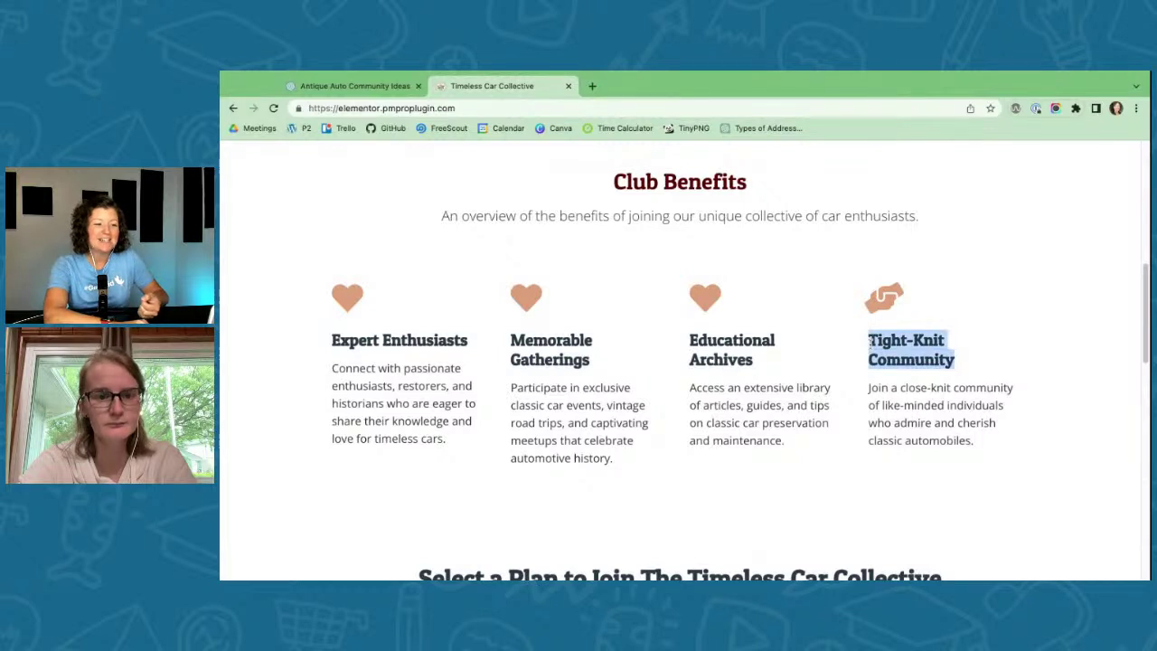
left_click(870, 344)
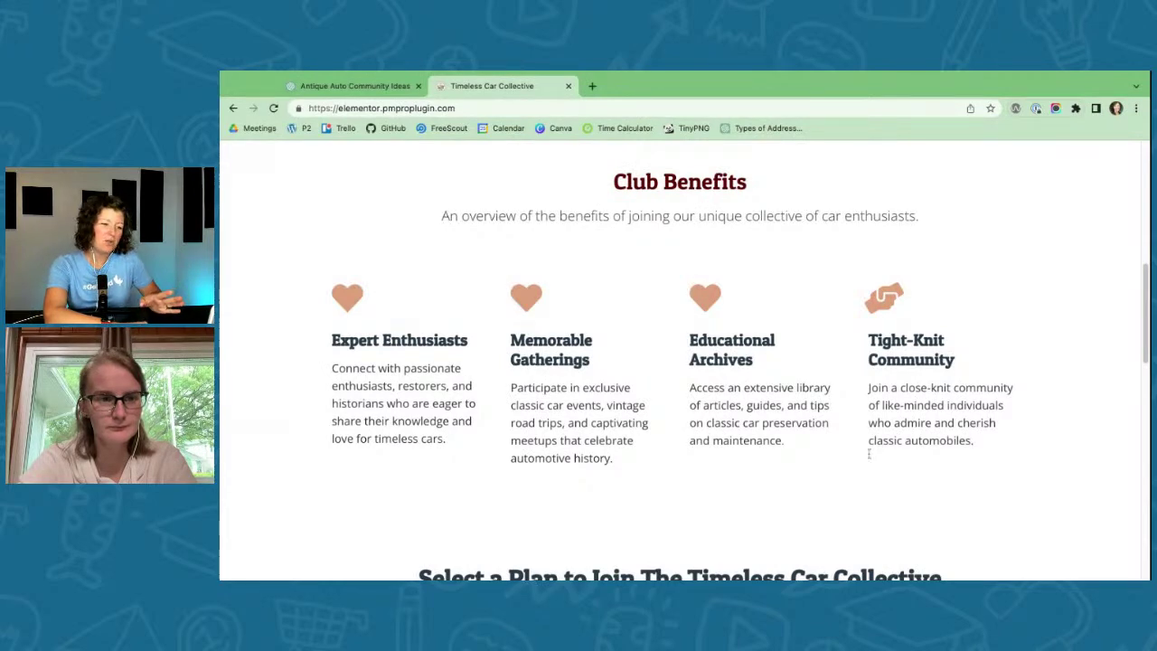
scroll(904, 456, "down", 5)
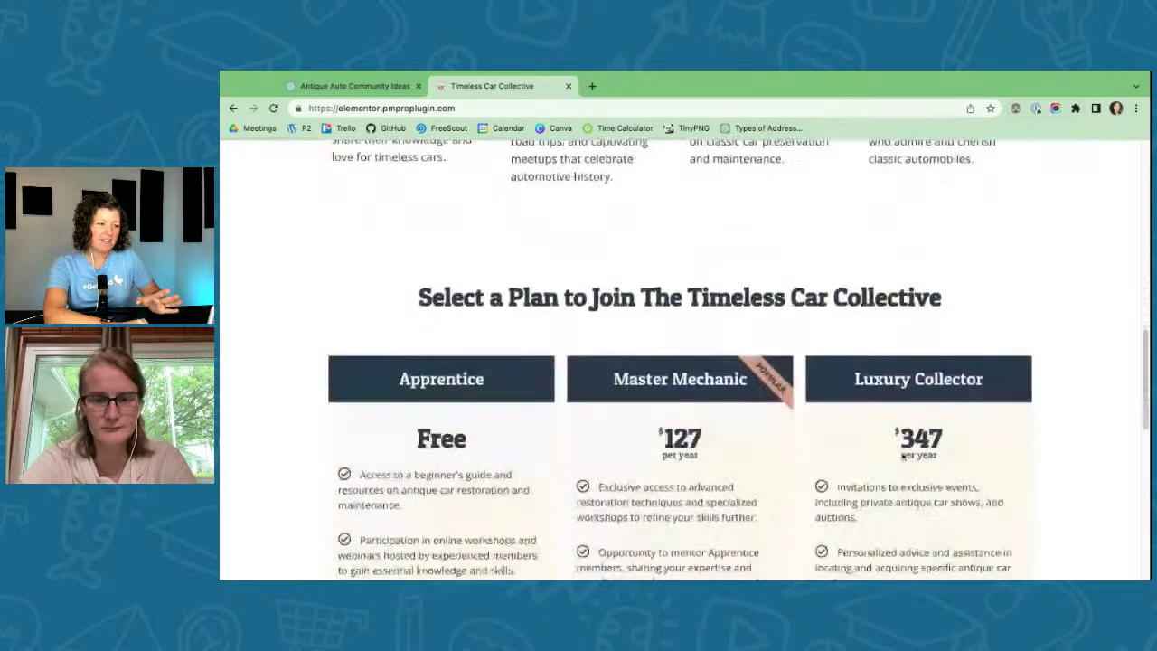
scroll(902, 456, "down", 2)
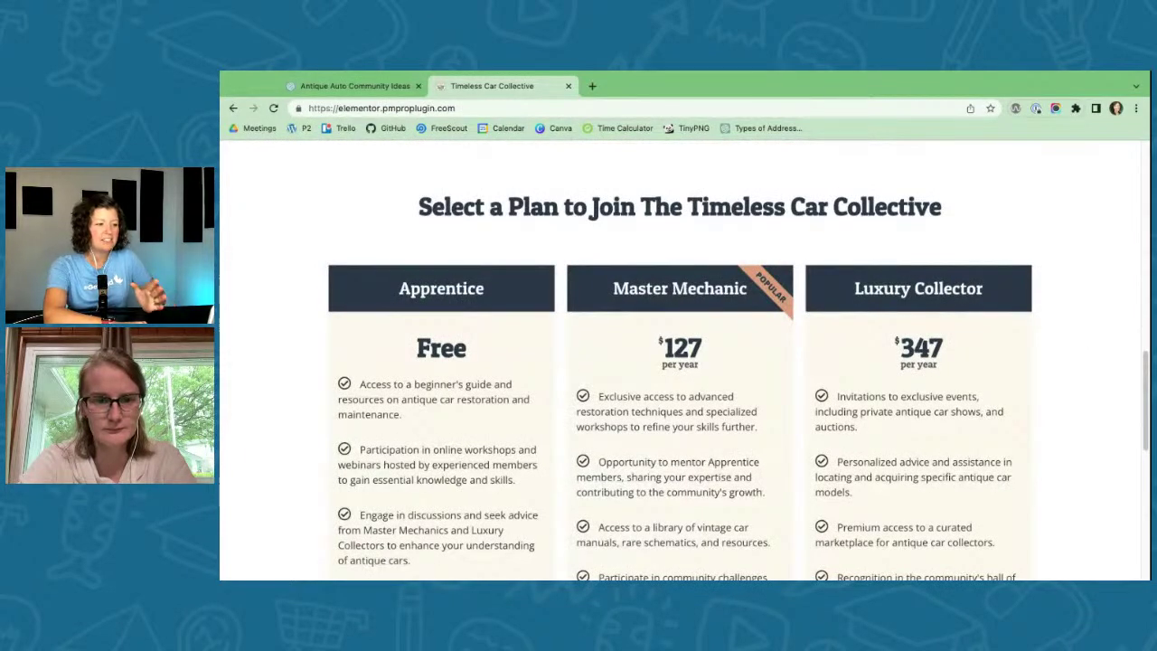
scroll(1076, 356, "down", 1)
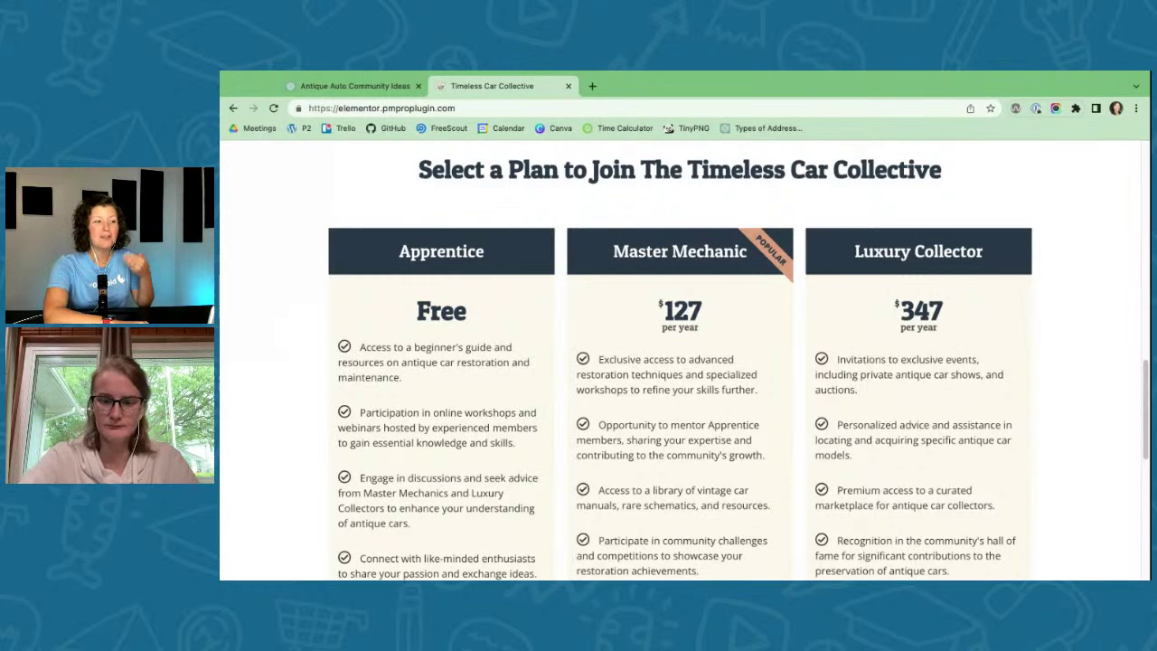
scroll(684, 359, "down", 1)
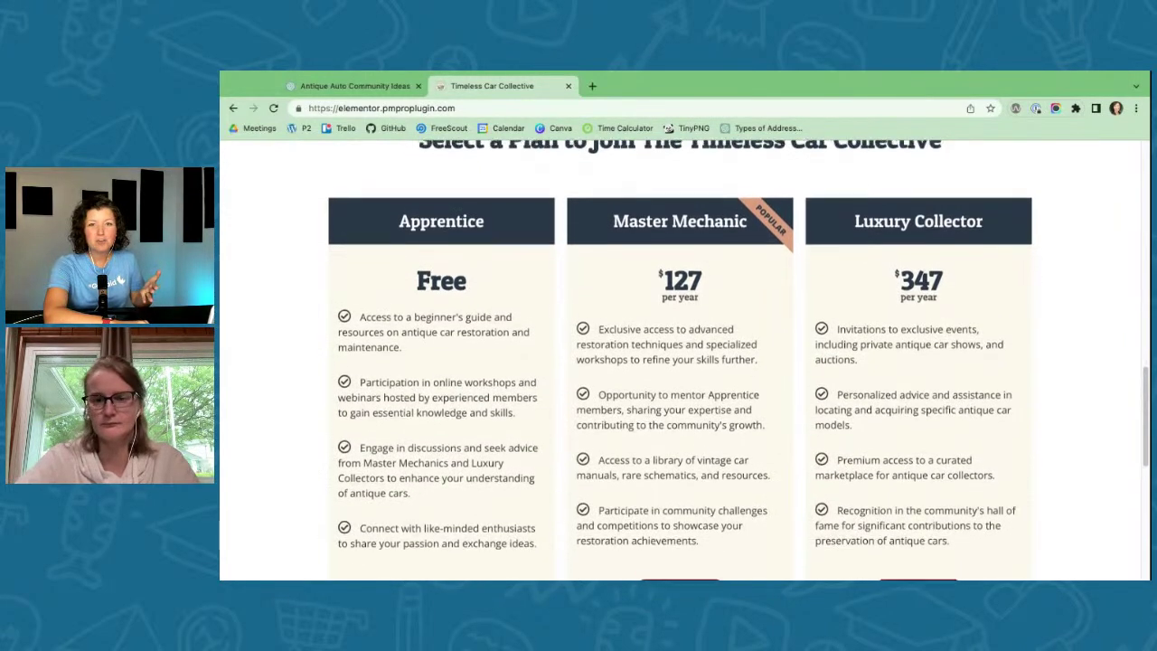
scroll(684, 359, "up", 1)
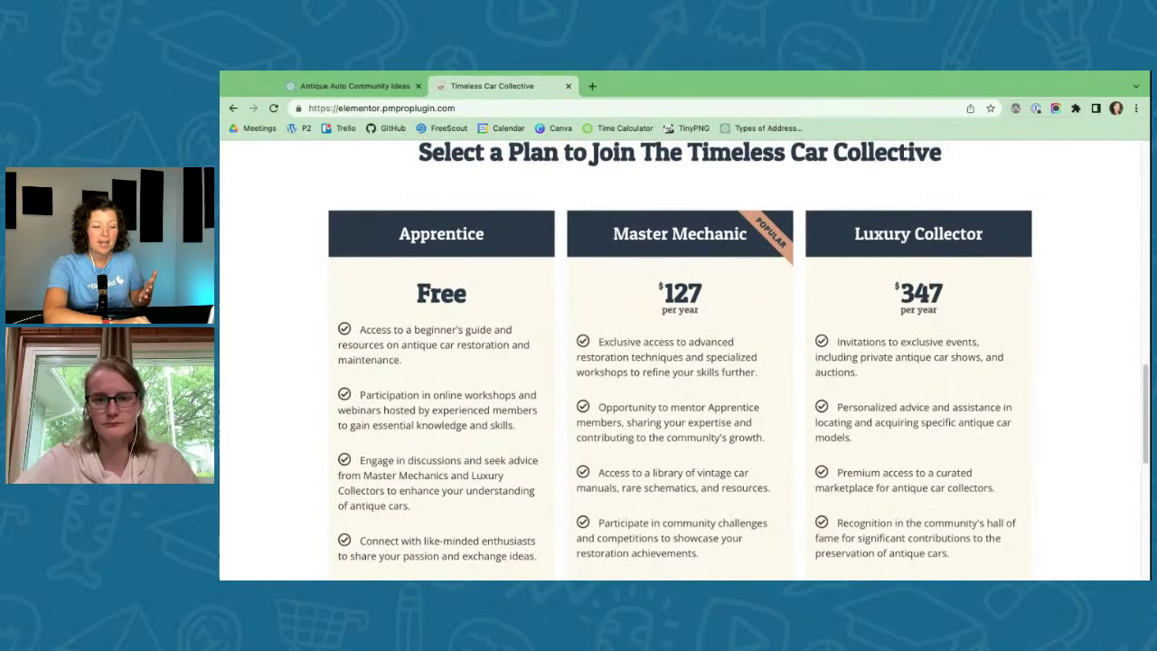
left_click_drag(899, 294, 943, 298)
left_click(918, 298)
double_click(918, 299)
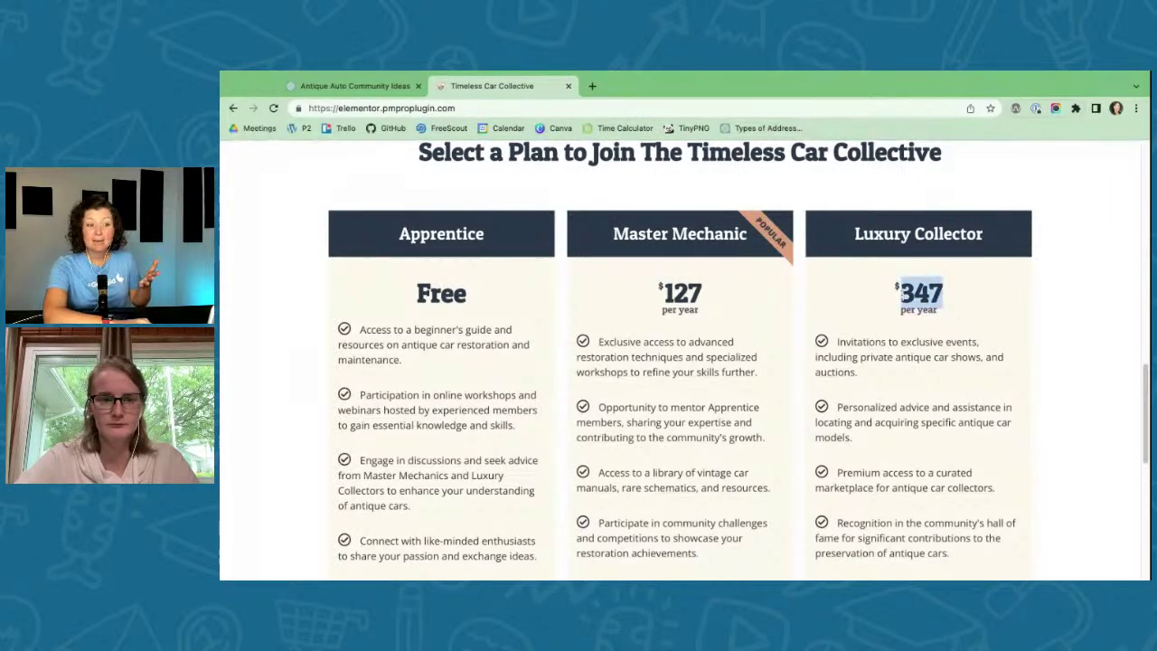
triple_click(872, 231)
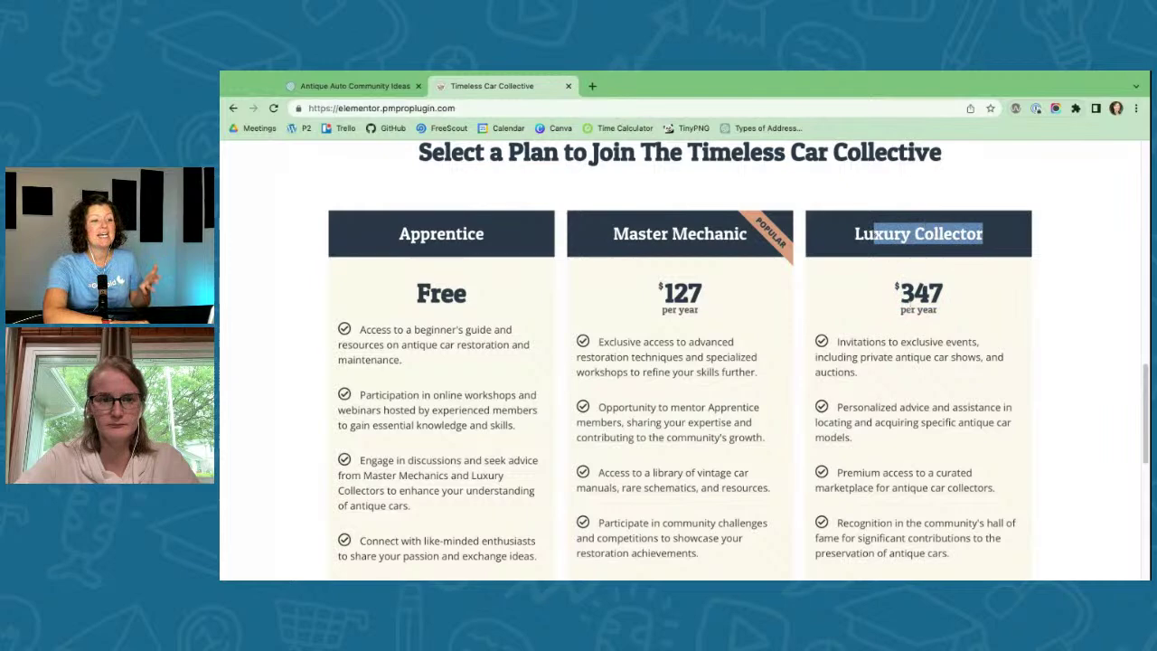
left_click_drag(931, 298, 902, 294)
scroll(918, 344, "down", 3)
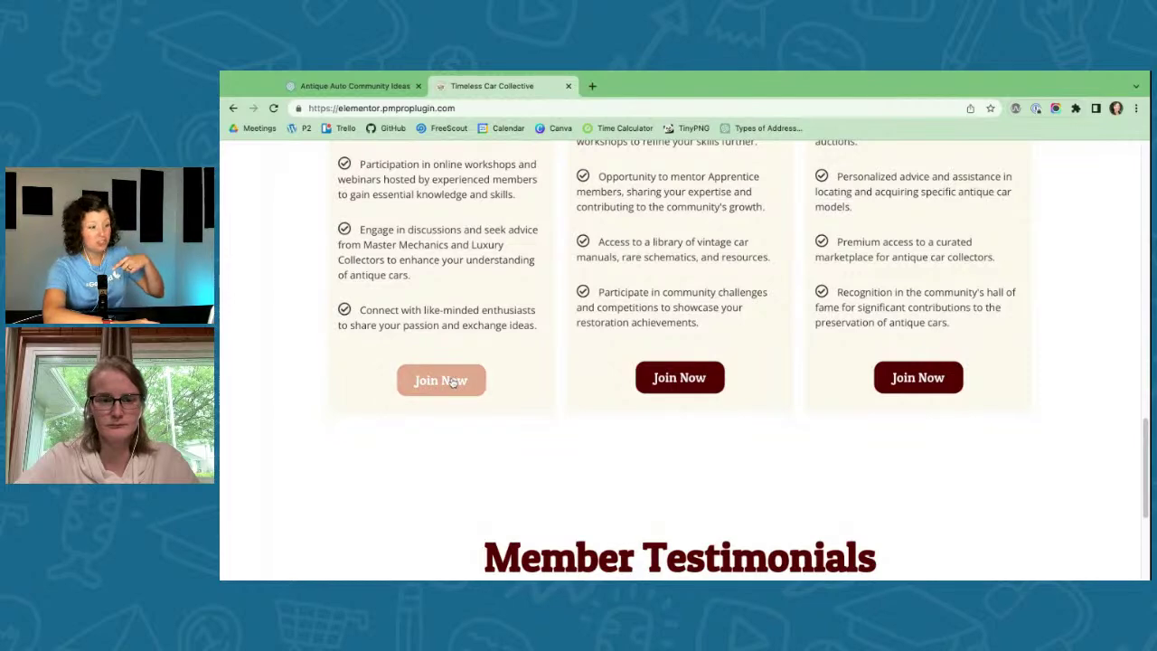
Step: Open the Master Mechanic checkout at $127.00 per Year and review its account and company fields
scroll(452, 382, "down", 4)
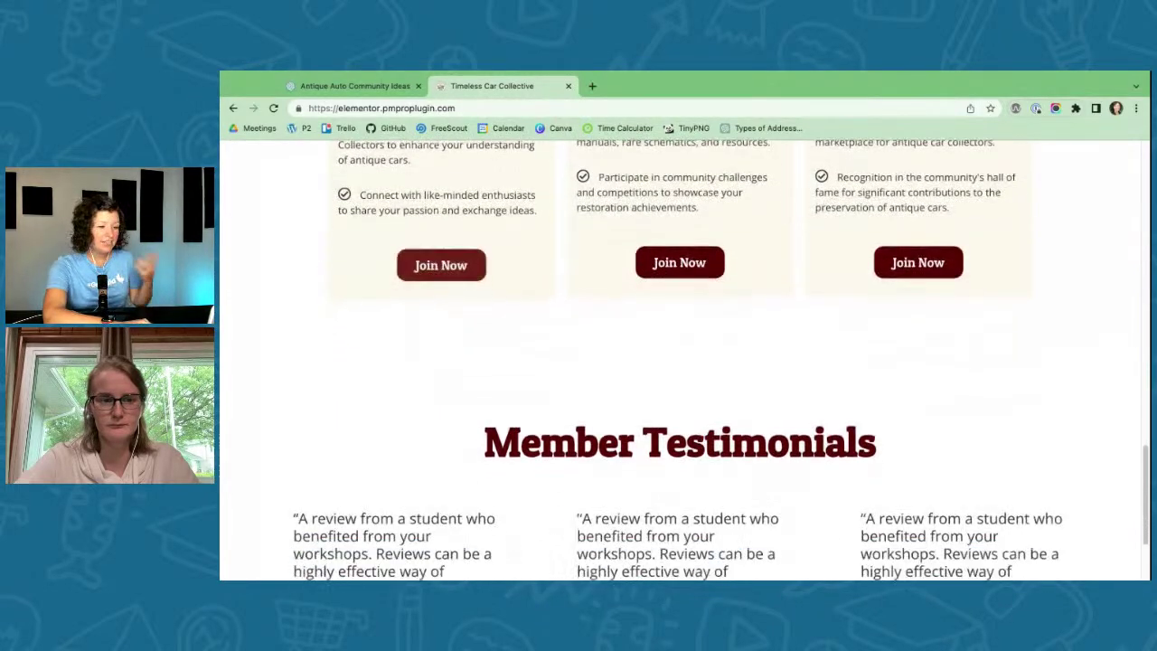
scroll(684, 362, "up", 6)
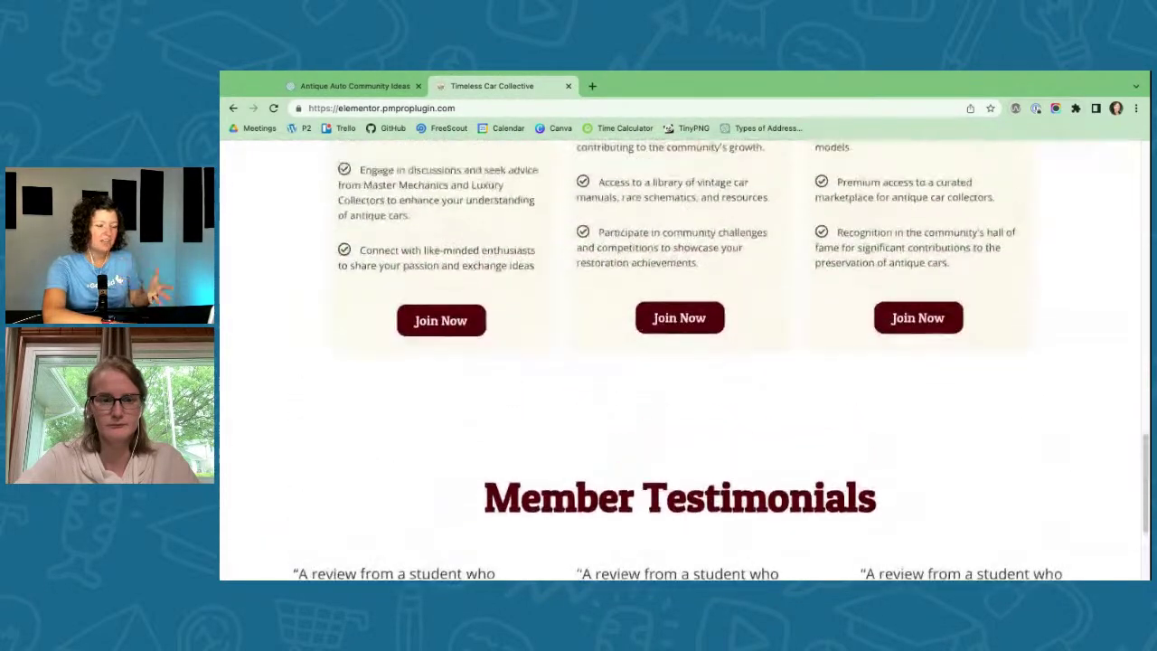
scroll(684, 361, "up", 8)
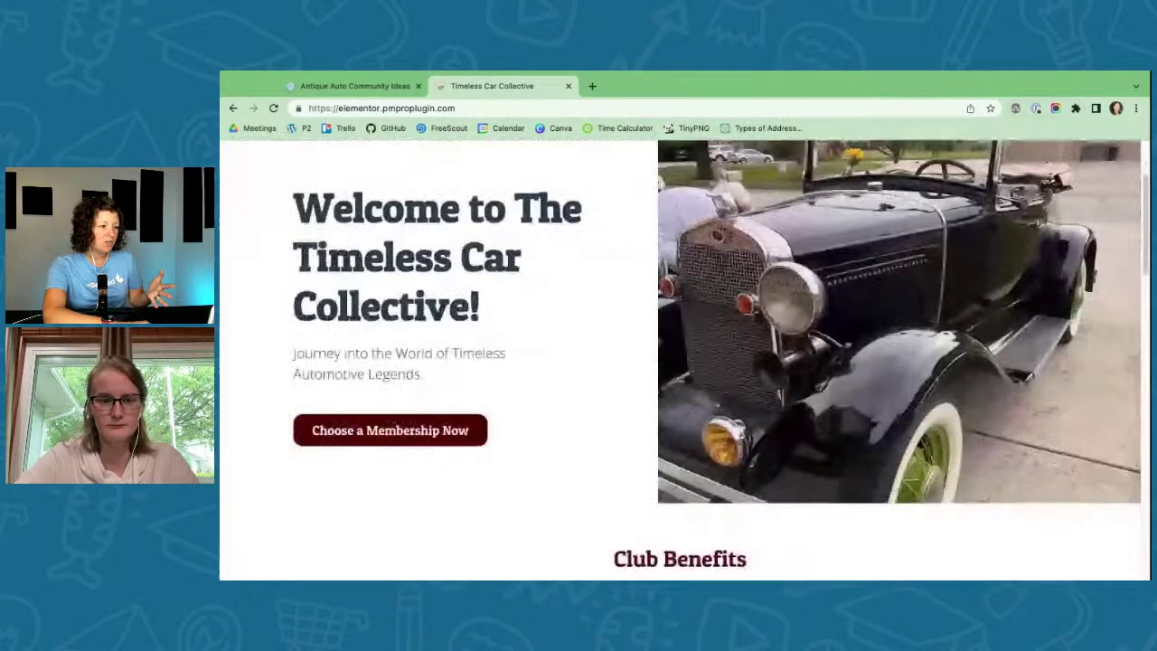
left_click(433, 432)
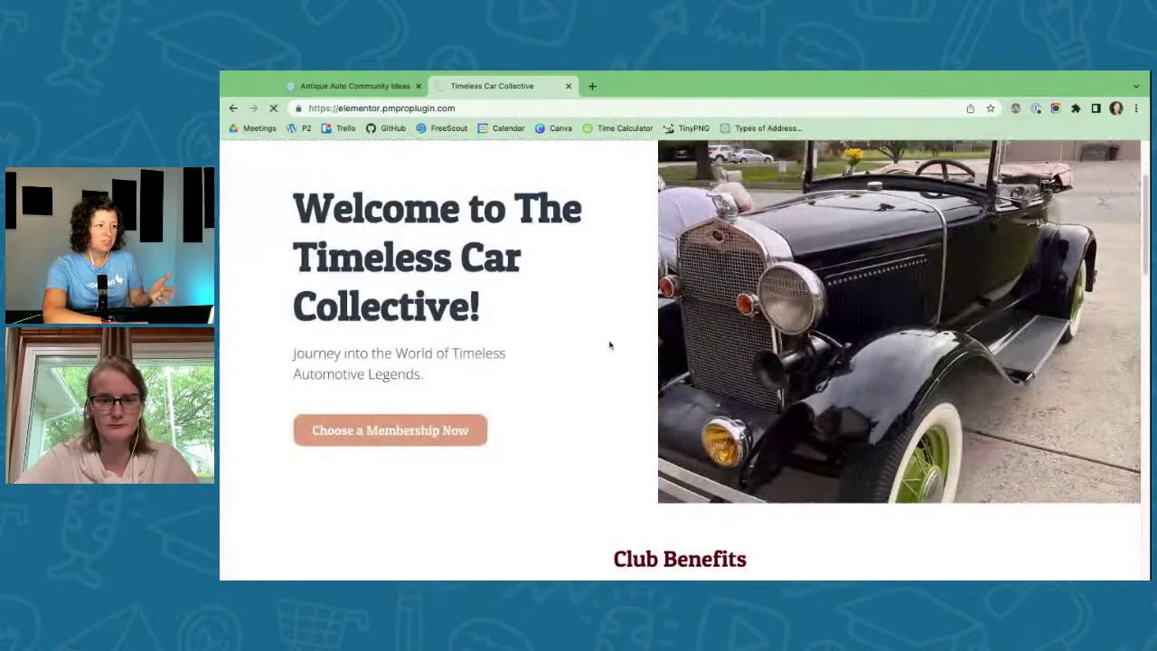
scroll(610, 344, "down", 5)
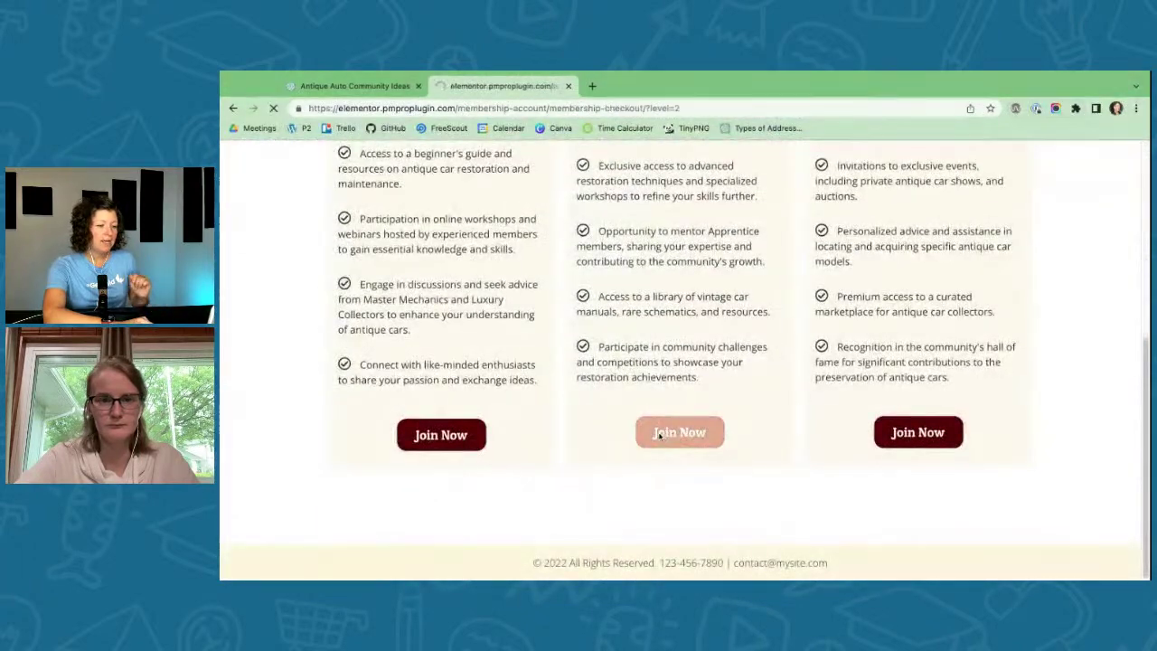
scroll(587, 370, "down", 4)
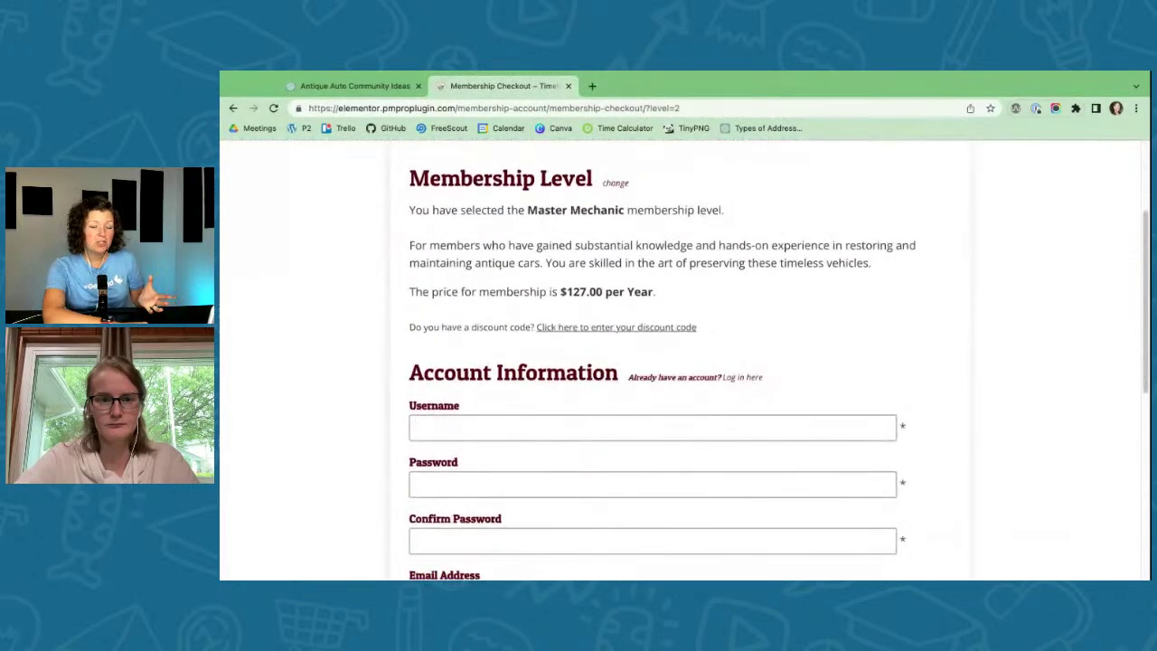
scroll(684, 362, "down", 5)
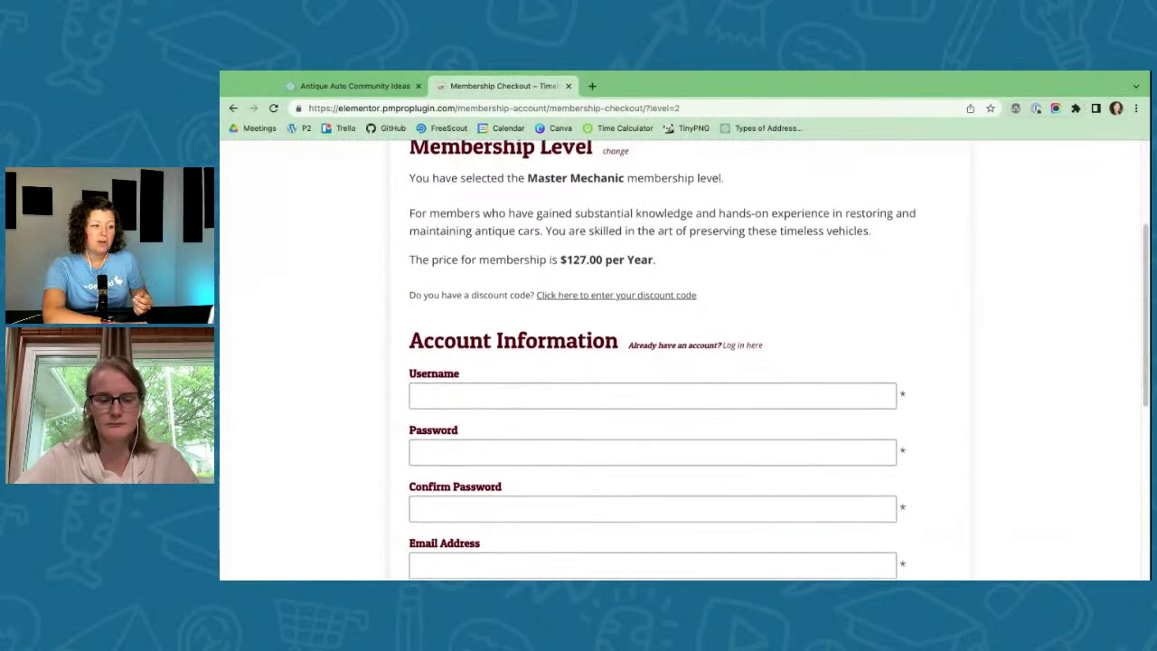
scroll(653, 361, "down", 4)
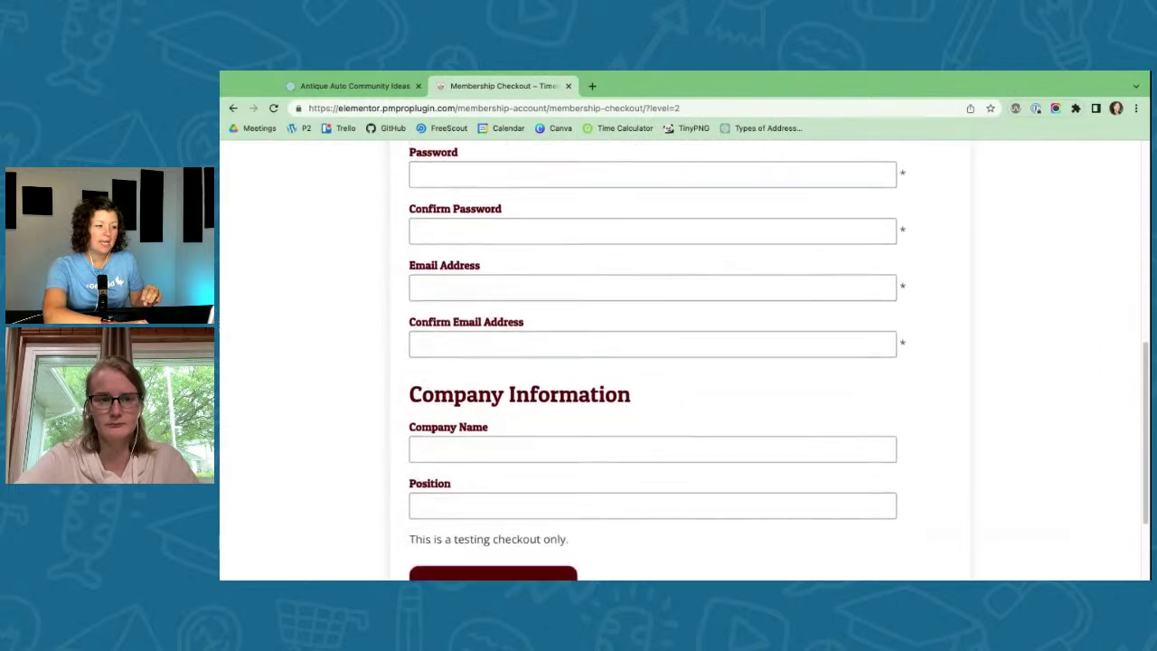
scroll(684, 361, "up", 10)
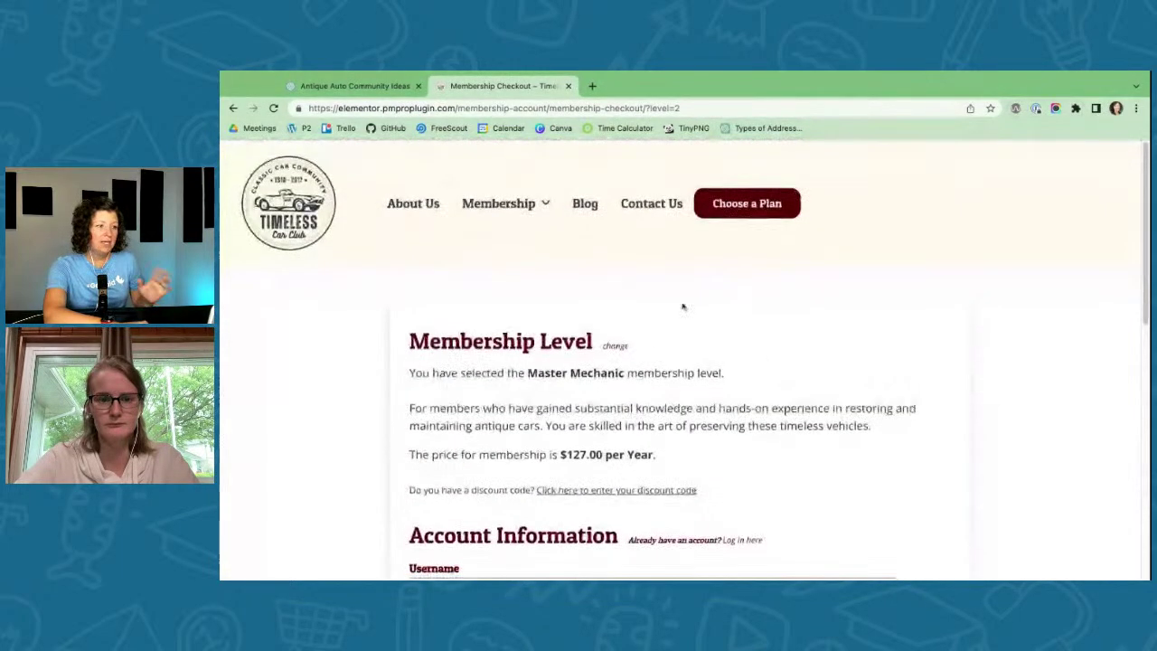
Step: Browse the site's Blog page, then the Choose a Plan membership page
left_click(576, 205)
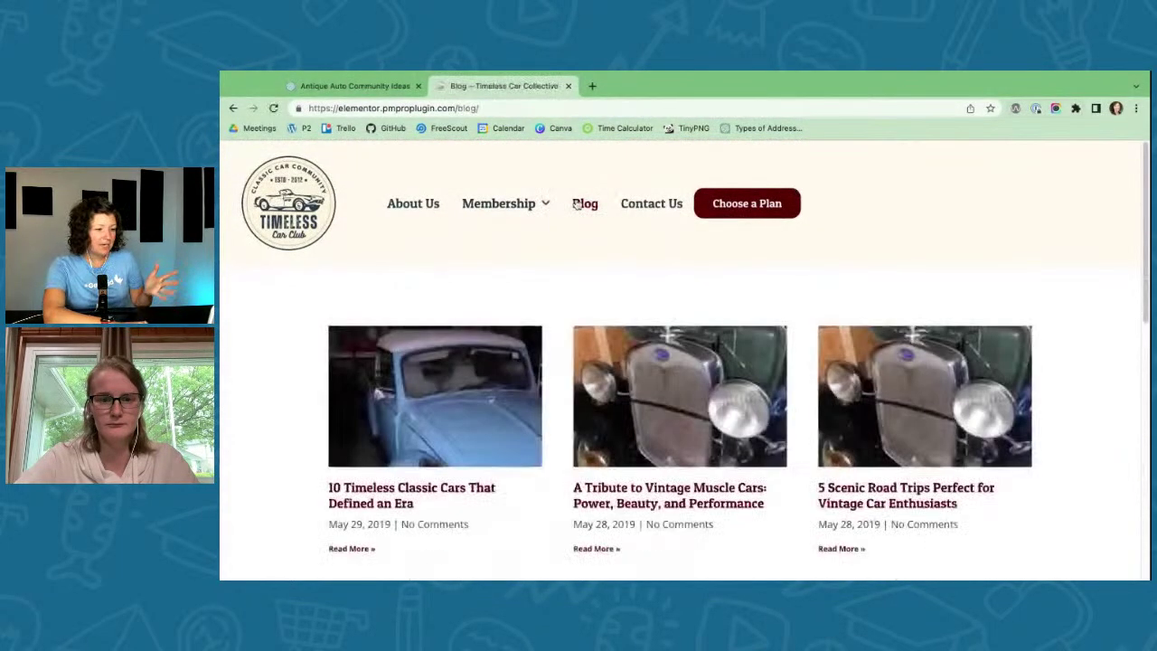
scroll(555, 259, "down", 7)
scroll(554, 259, "down", 3)
scroll(555, 259, "up", 10)
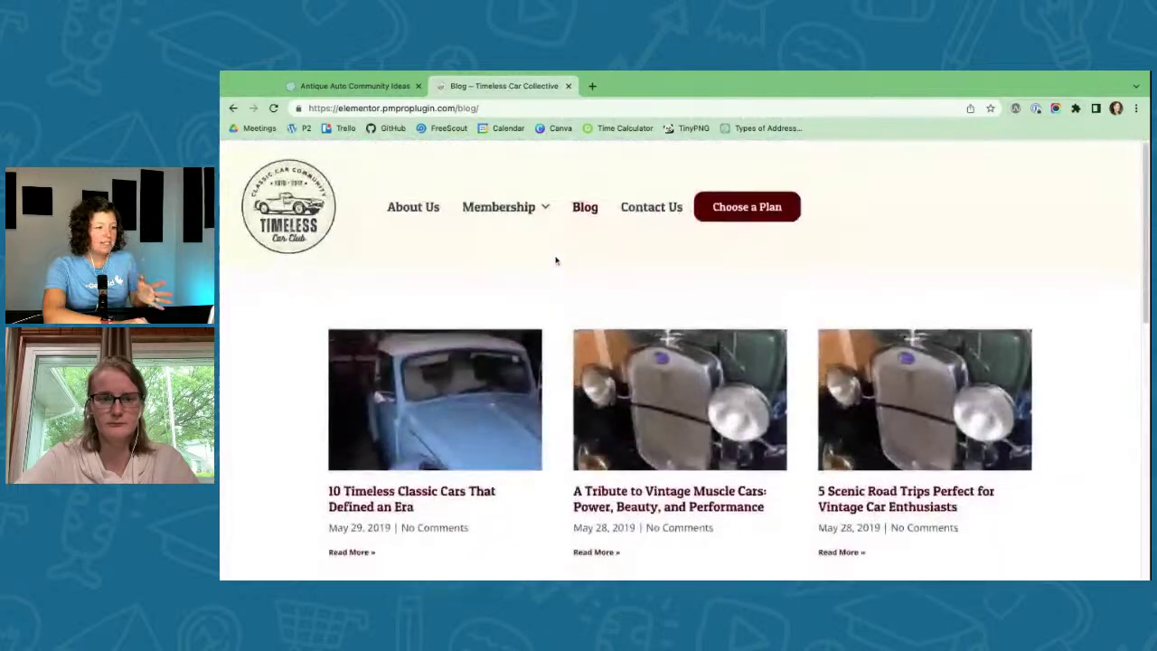
left_click(727, 206)
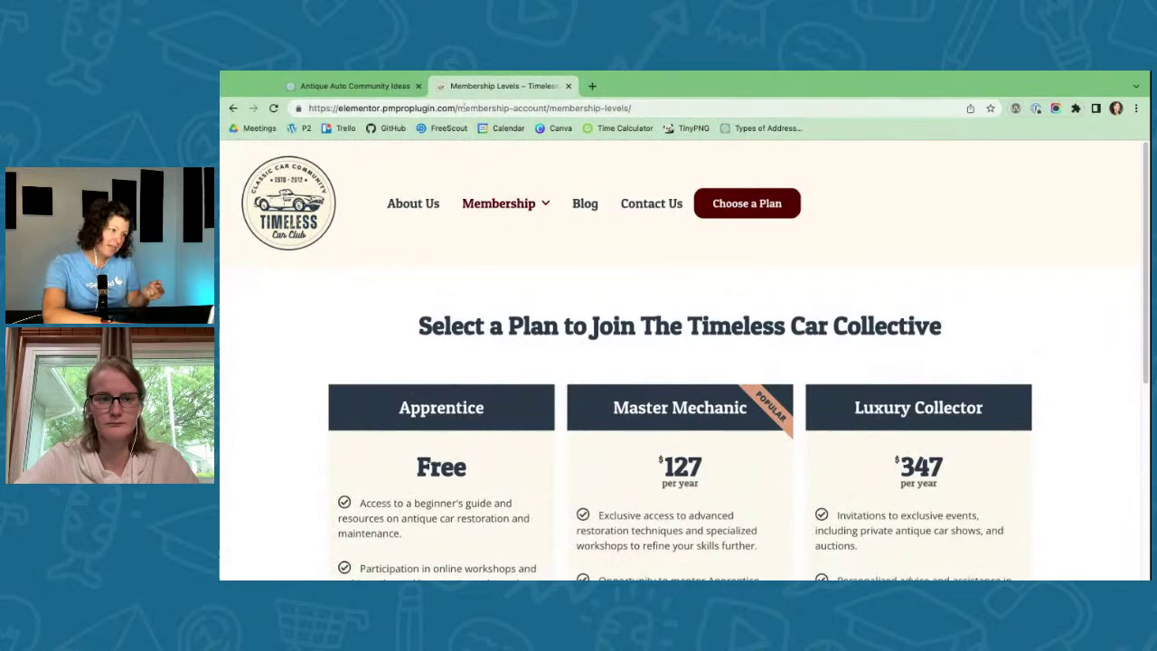
Step: Go to /login/ and sign in with the member's username and password
left_click_drag(458, 107, 955, 143)
type("login/")
key("Return")
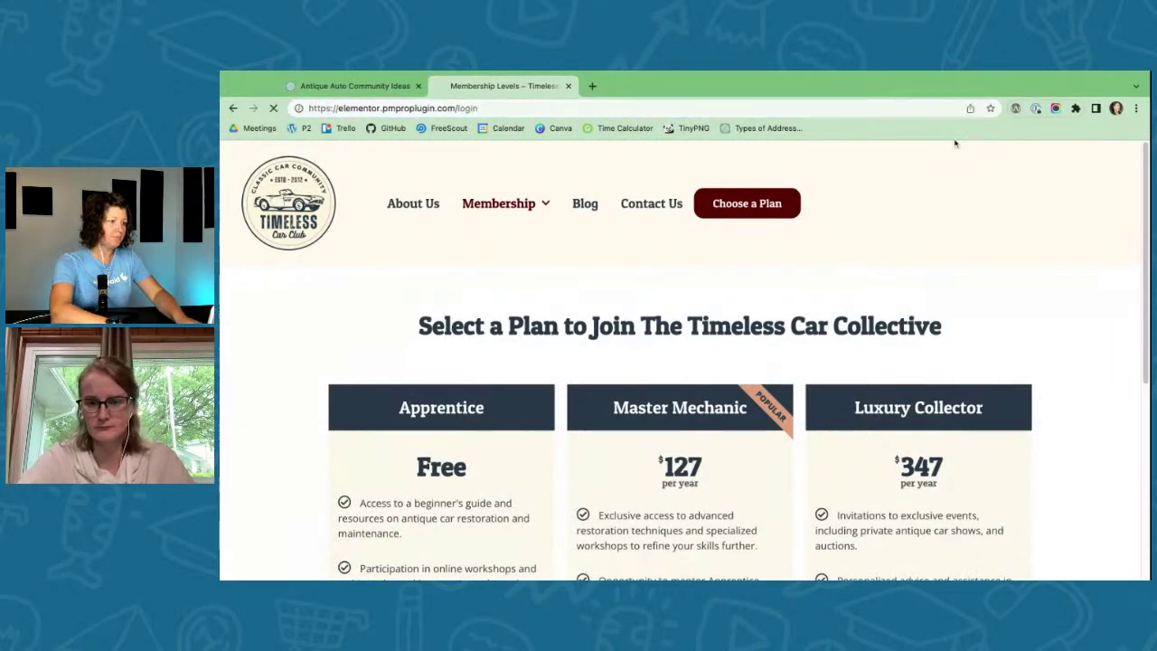
scroll(566, 488, "down", 3)
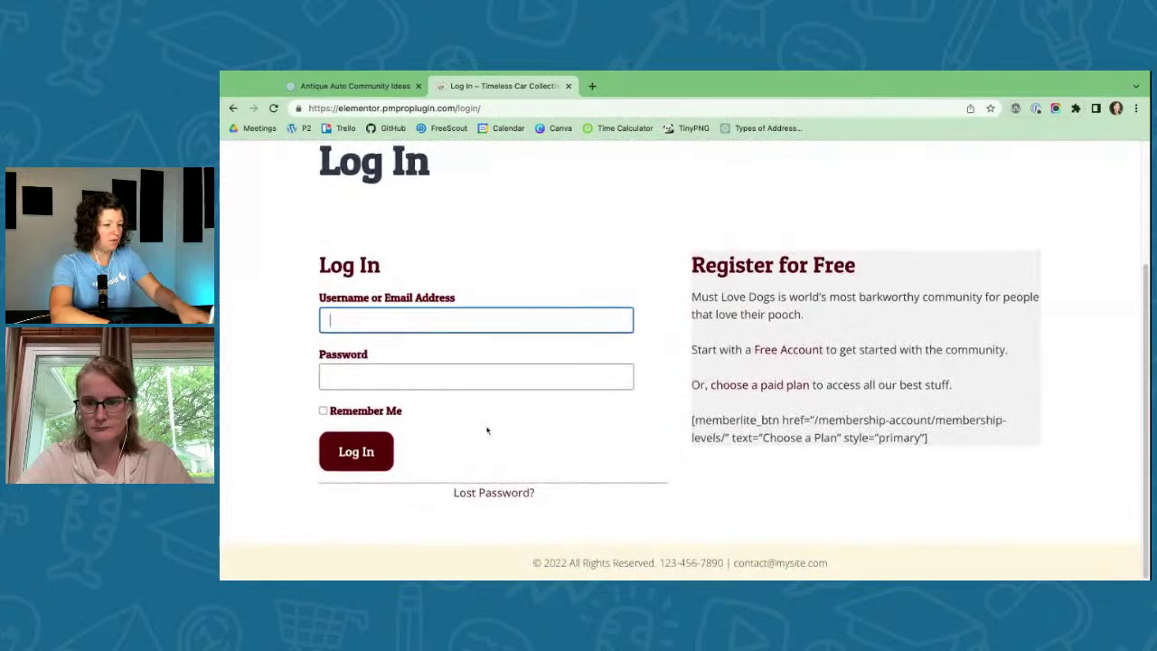
left_click(330, 376)
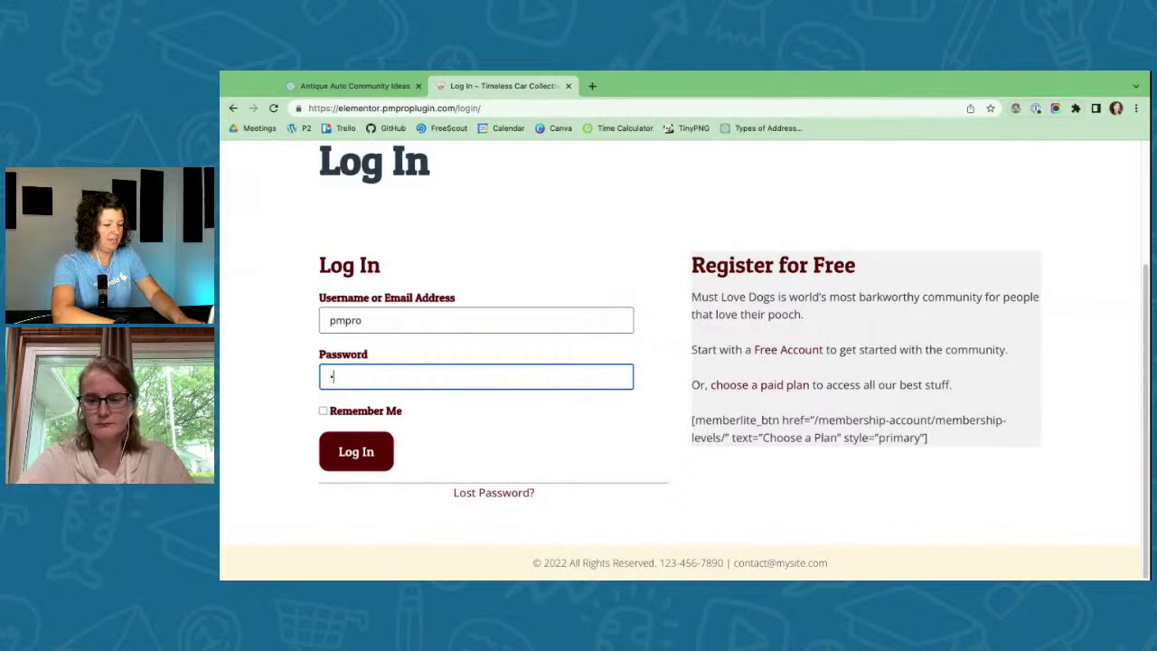
key("Return")
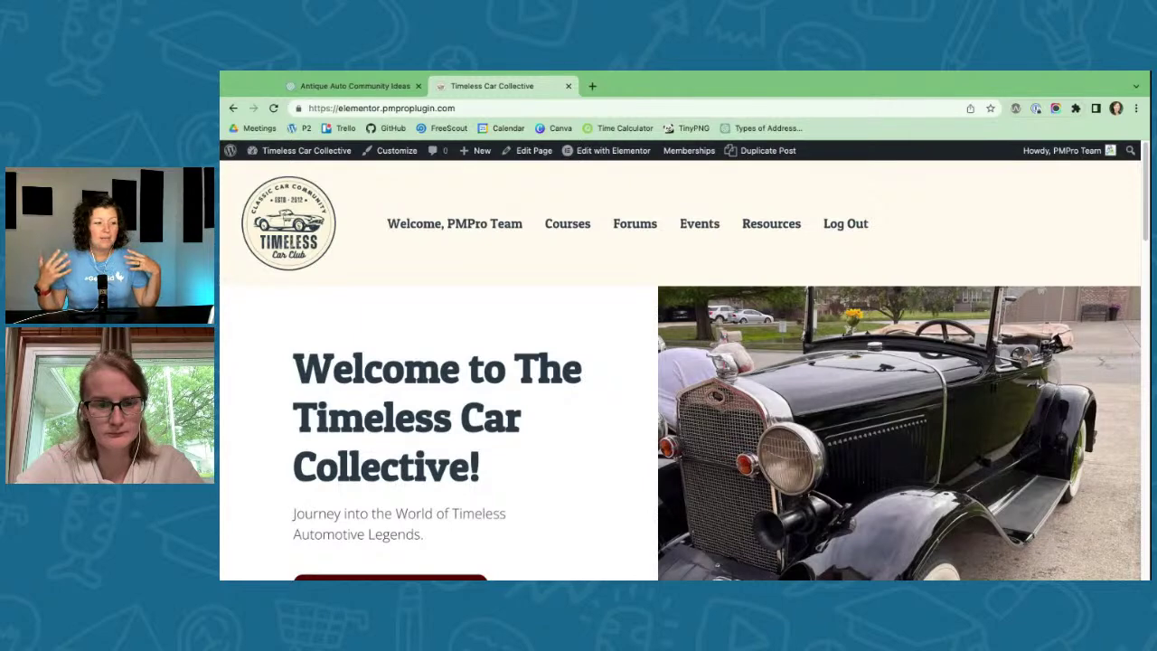
Step: Open Membership Account from the Welcome header item and review the member page
scroll(461, 236, "down", 1)
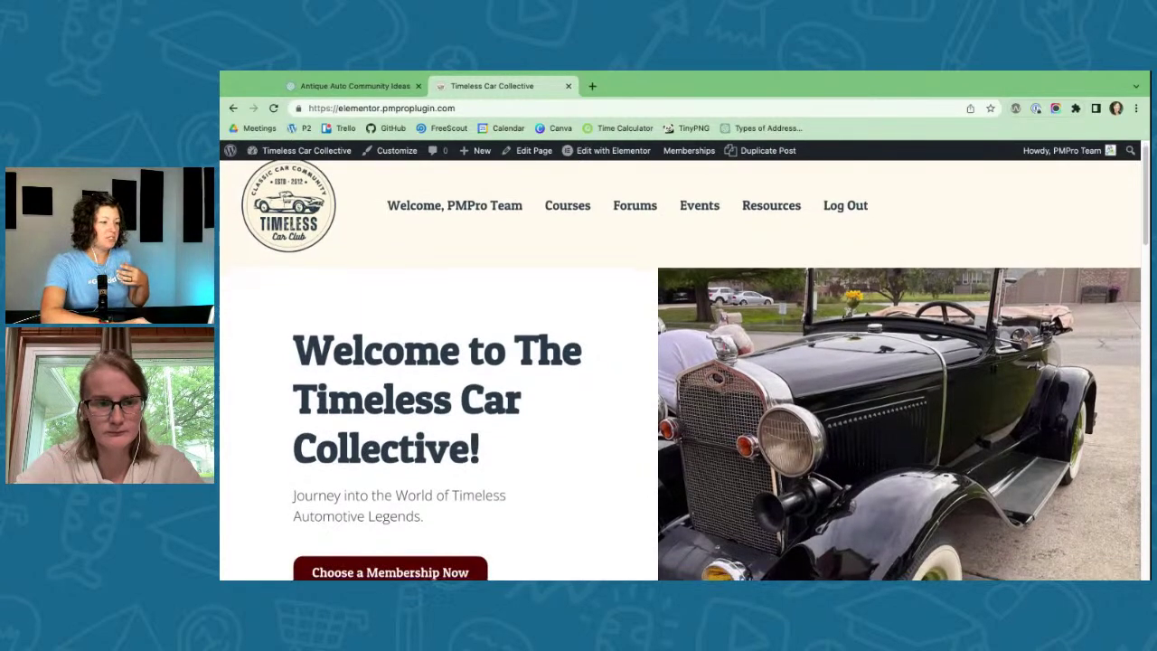
scroll(461, 236, "up", 1)
left_click(461, 231)
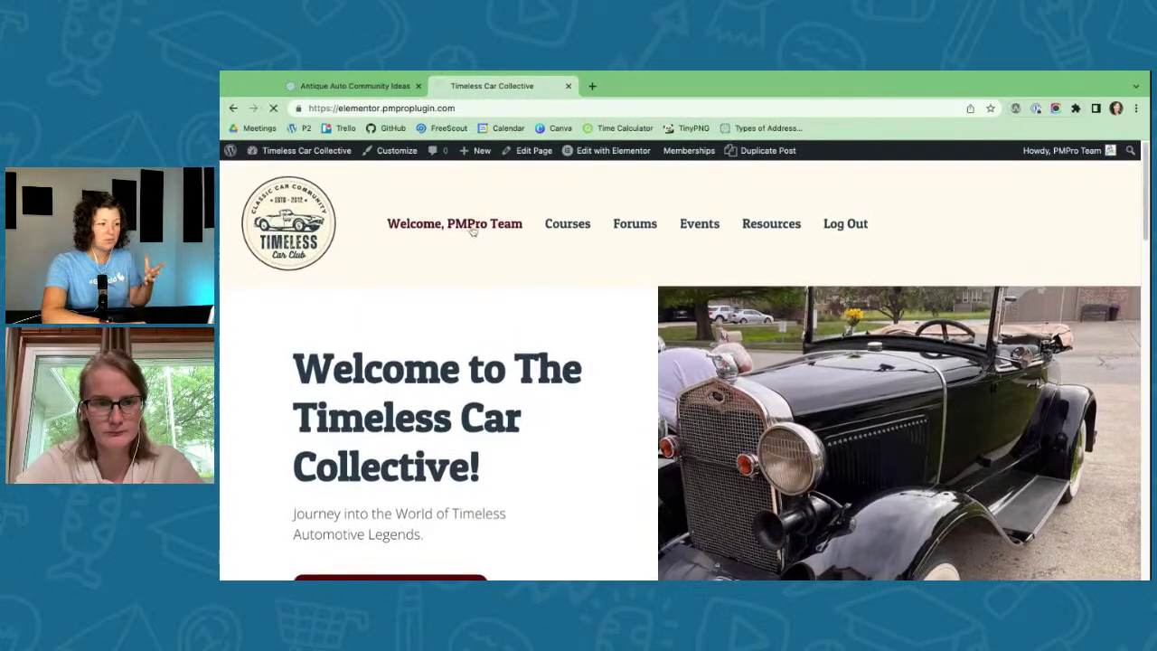
scroll(373, 362, "down", 5)
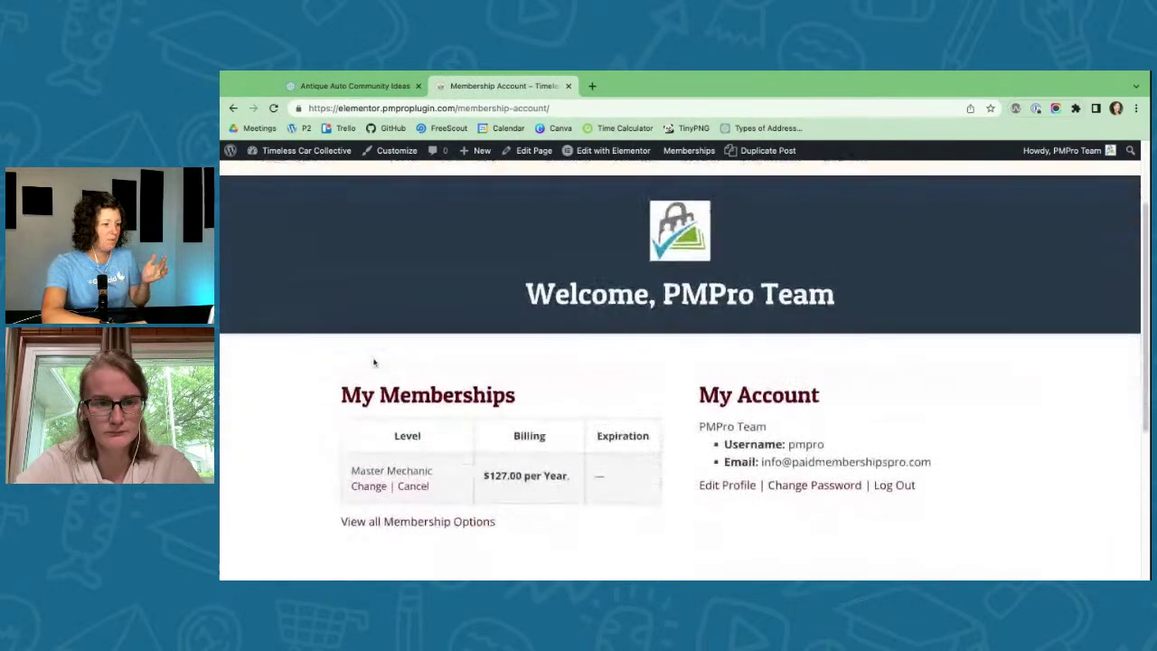
scroll(271, 392, "down", 4)
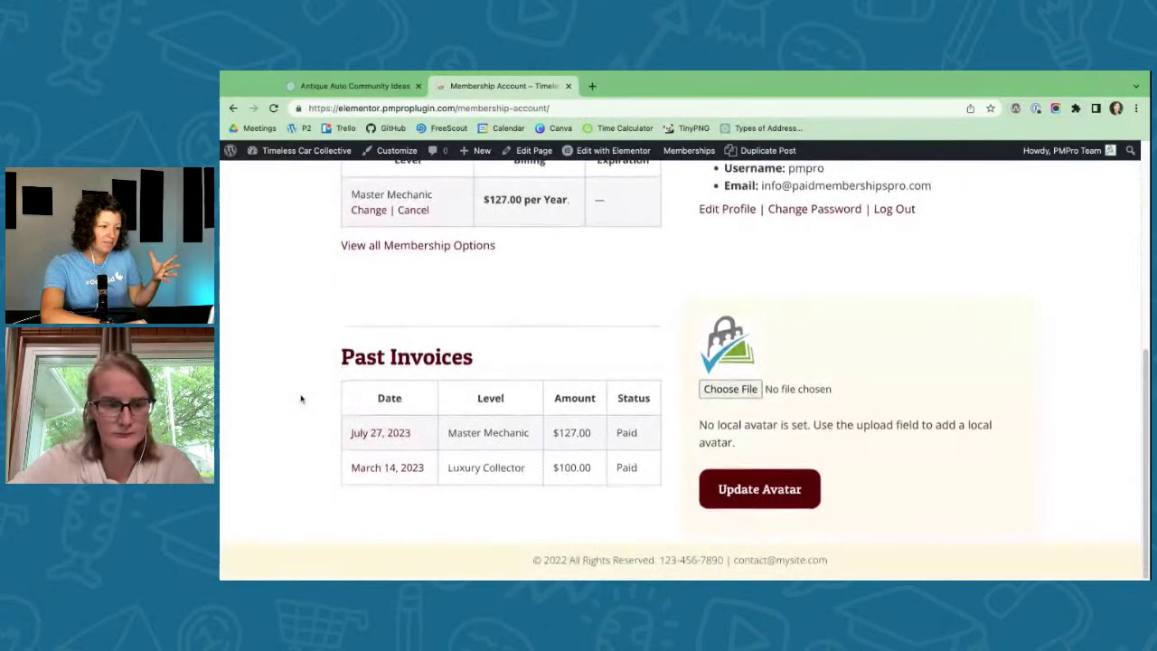
scroll(301, 398, "up", 9)
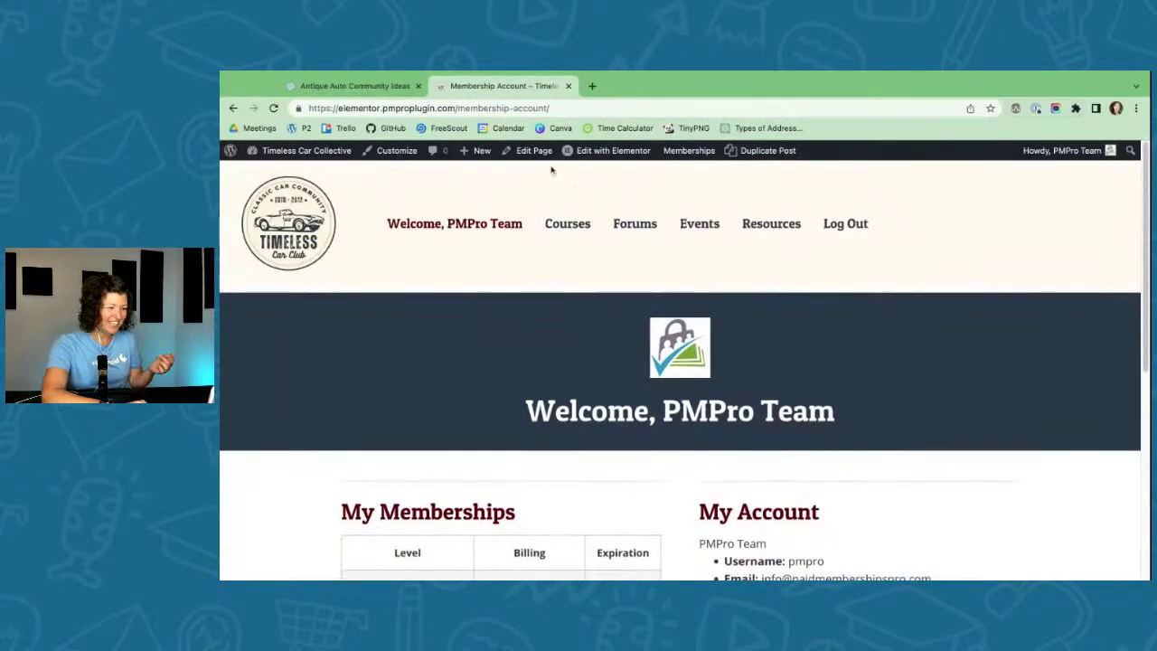
Step: Edit the header template in Elementor, confirming in Theme Builder its condition is Include Entire Site
mouse_move(599, 153)
left_click(604, 174)
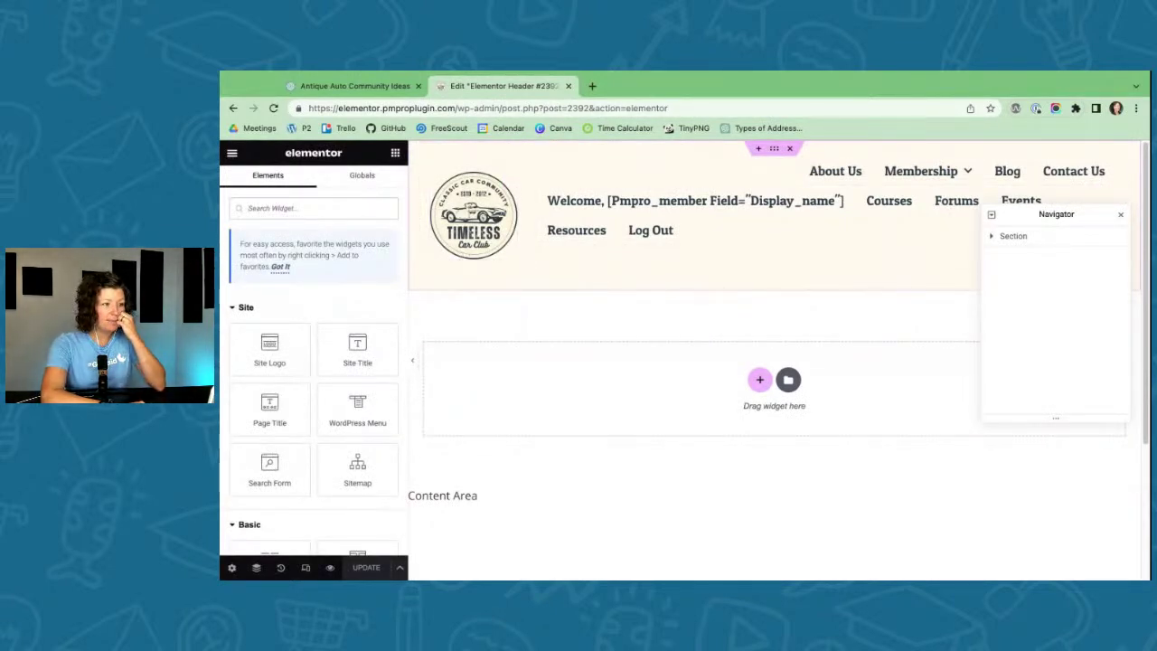
left_click(231, 153)
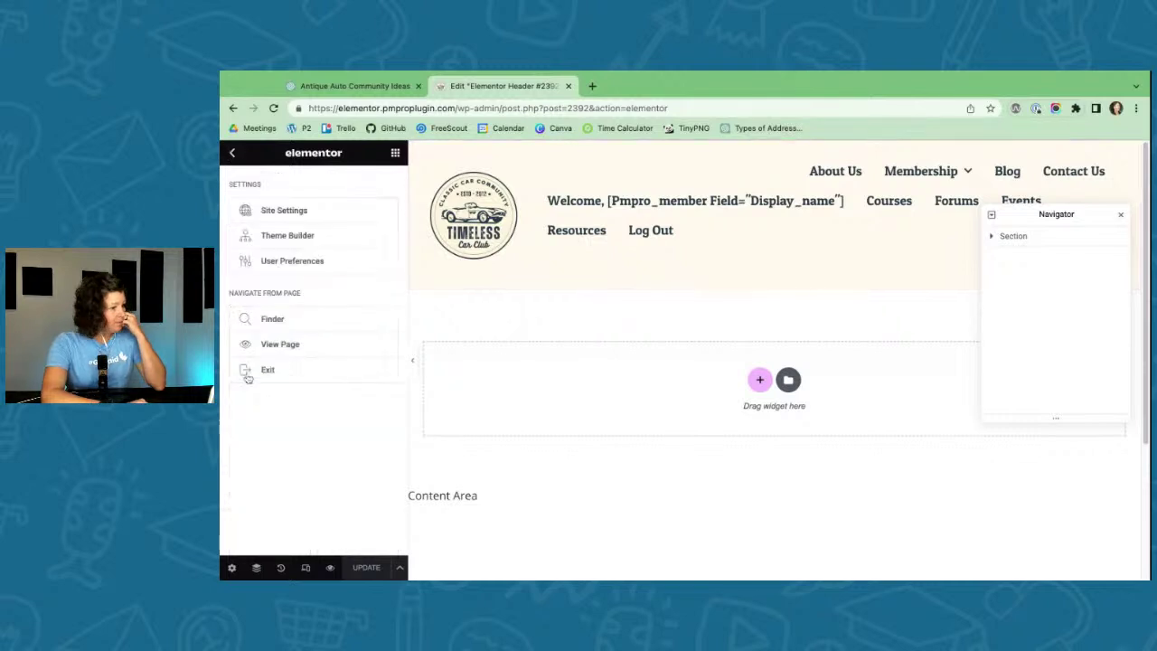
left_click(288, 235)
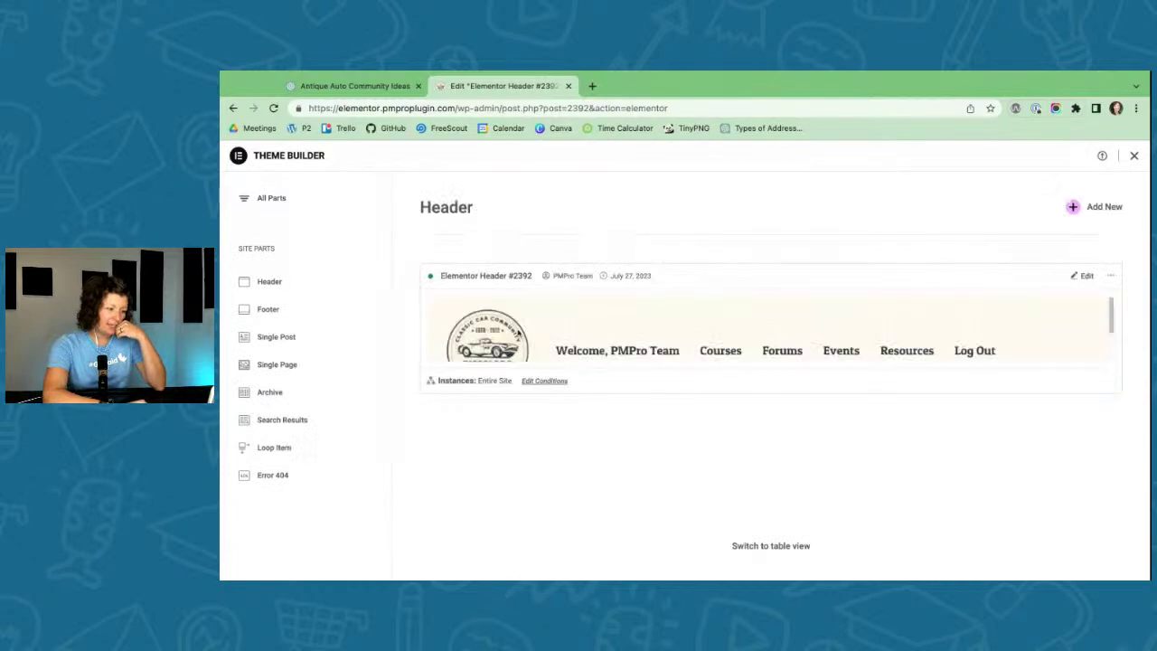
left_click(545, 381)
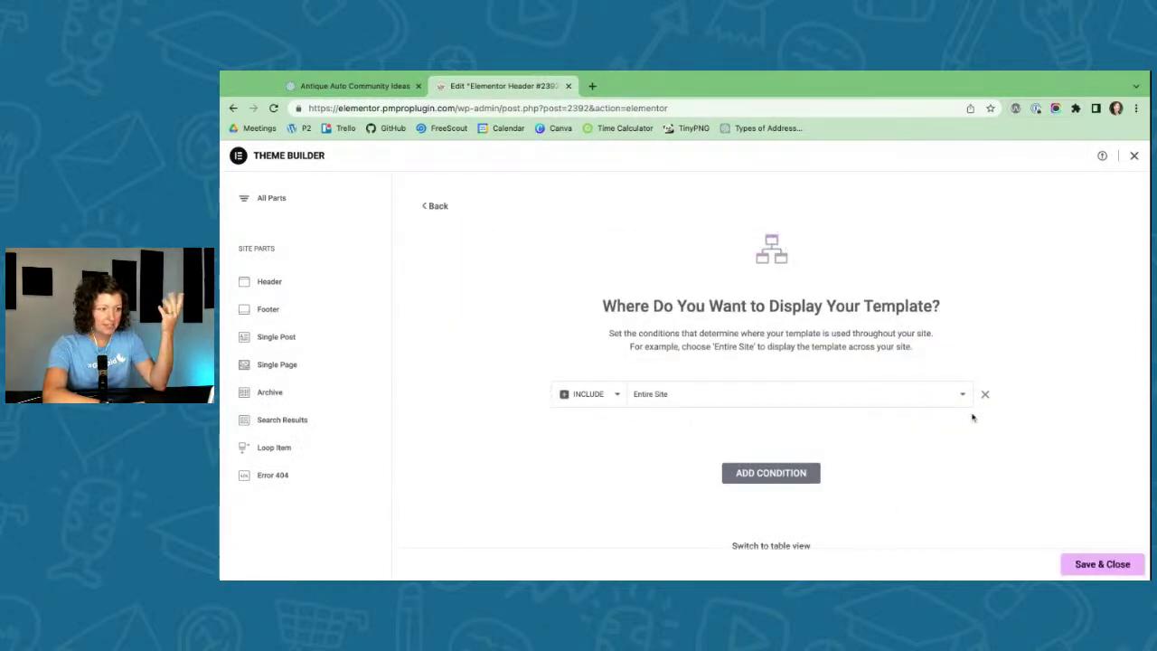
left_click(439, 210)
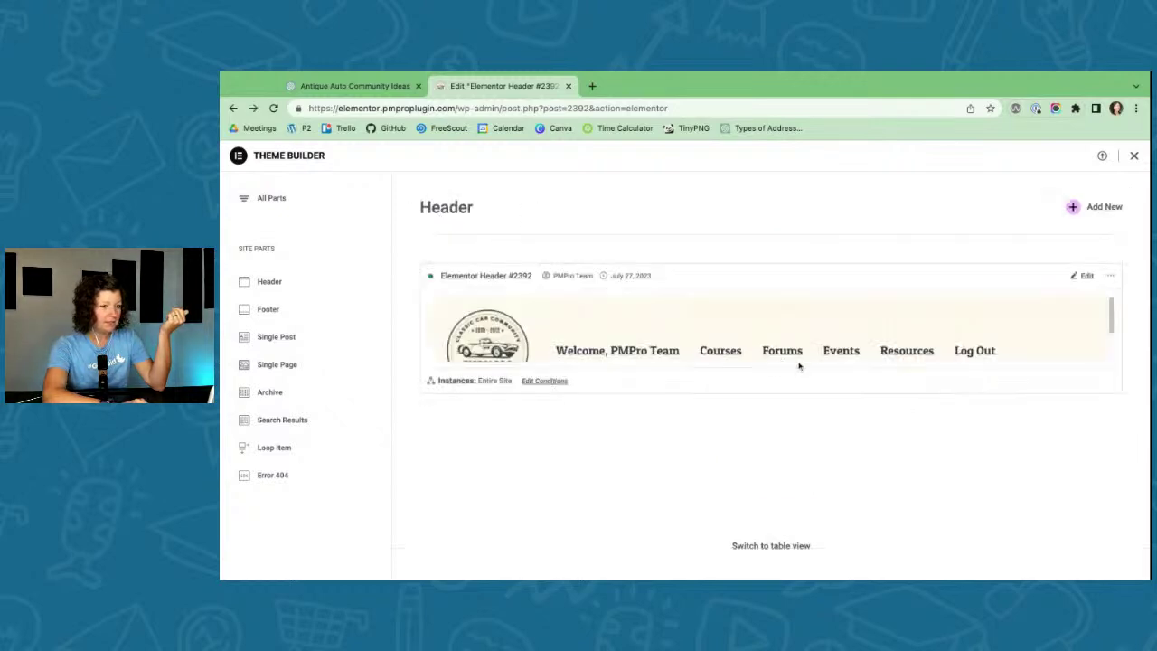
left_click(1081, 276)
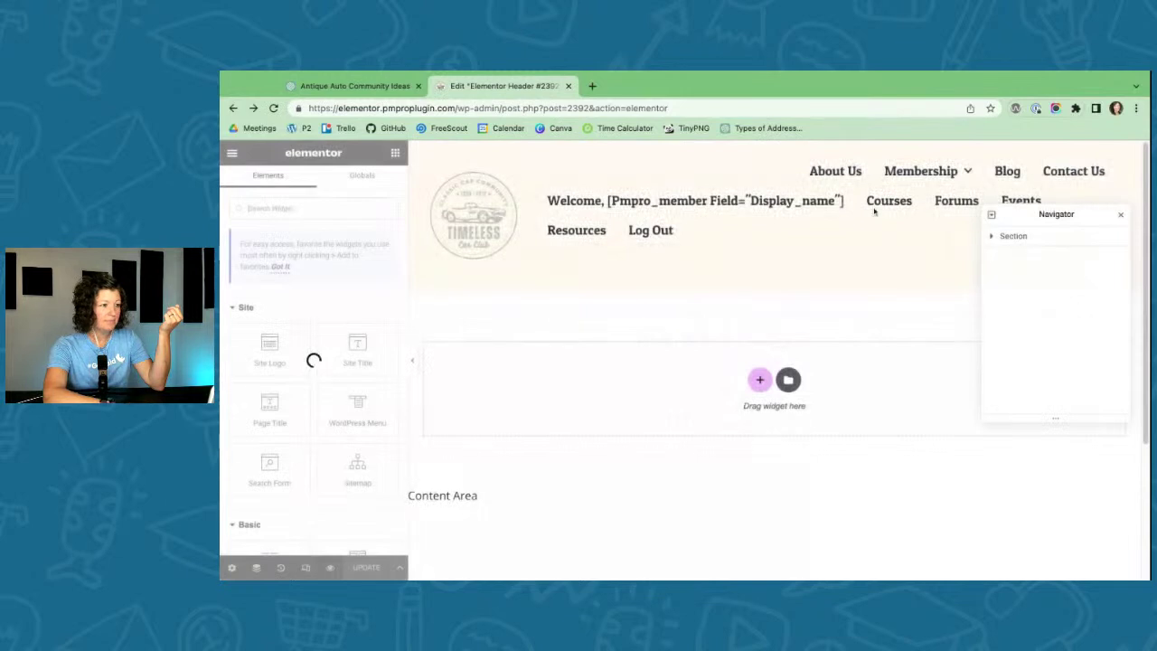
Step: Confirm the public header menu is limited to Non-members, then select the Primary - Members menu widget
left_click(750, 172)
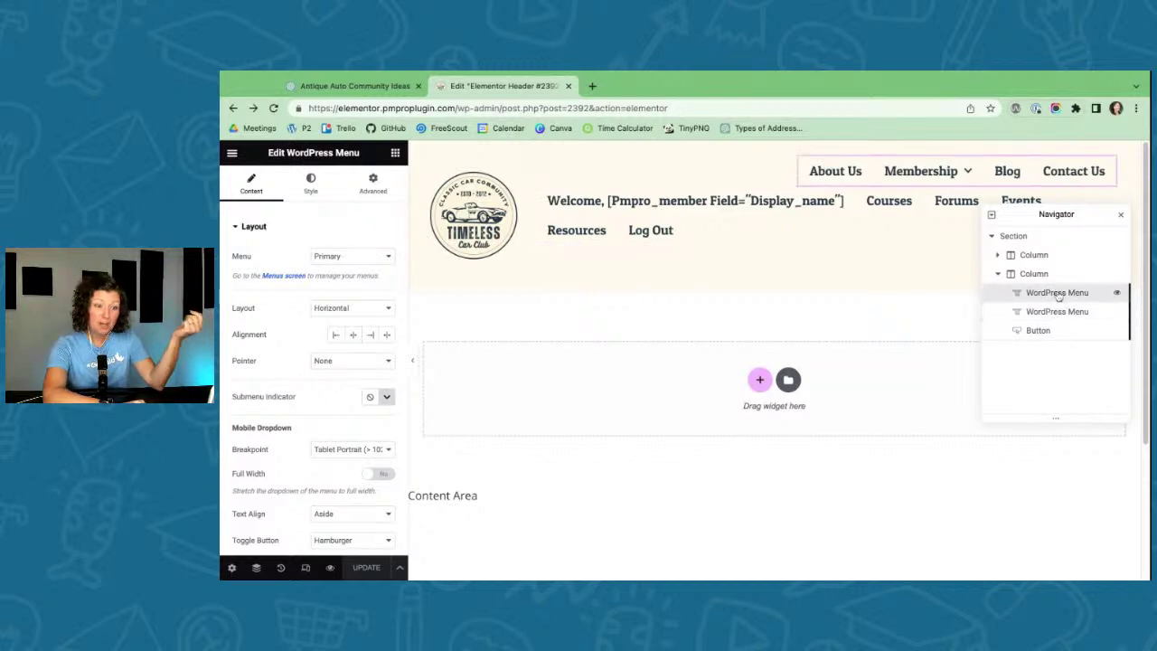
left_click(371, 181)
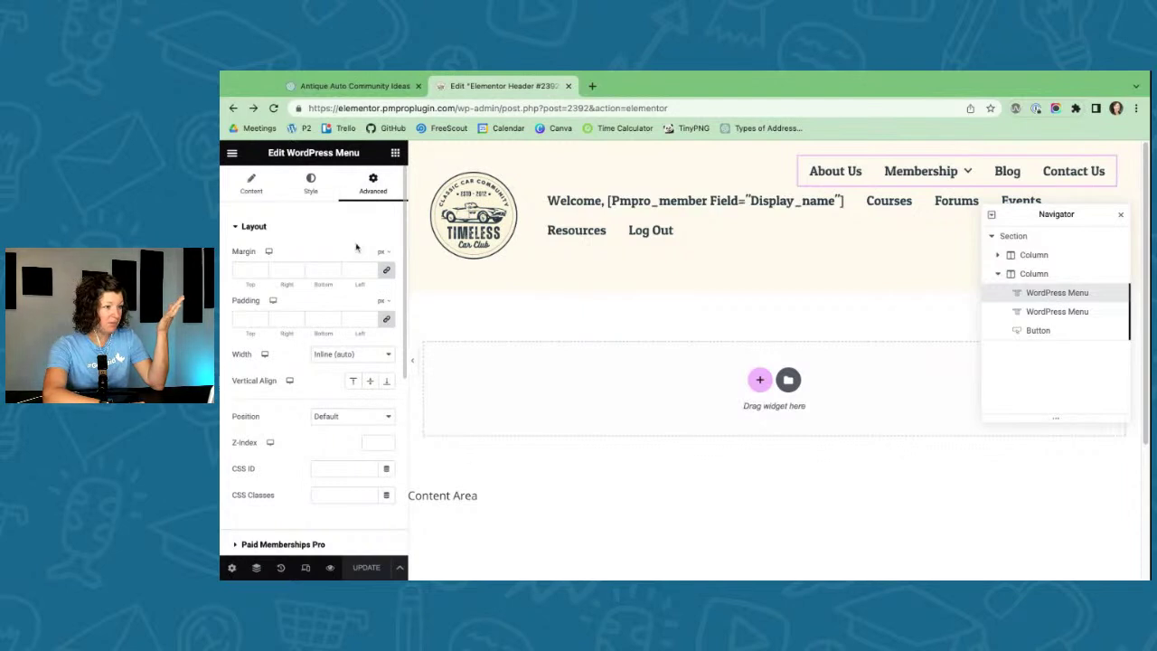
scroll(304, 299, "down", 4)
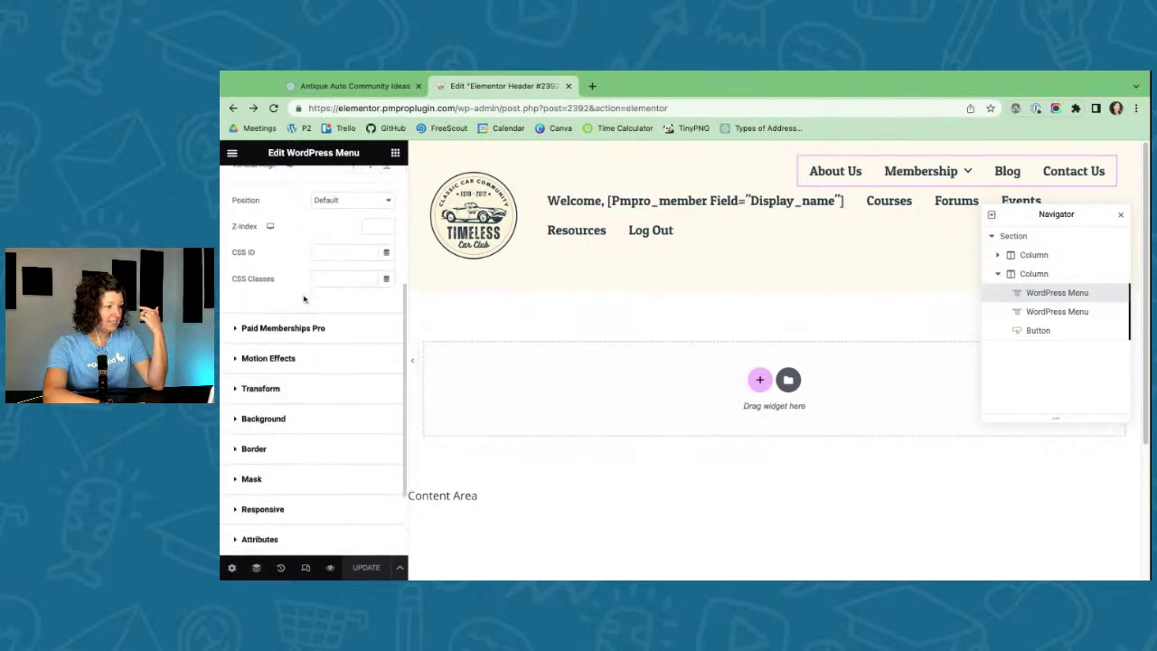
left_click(293, 328)
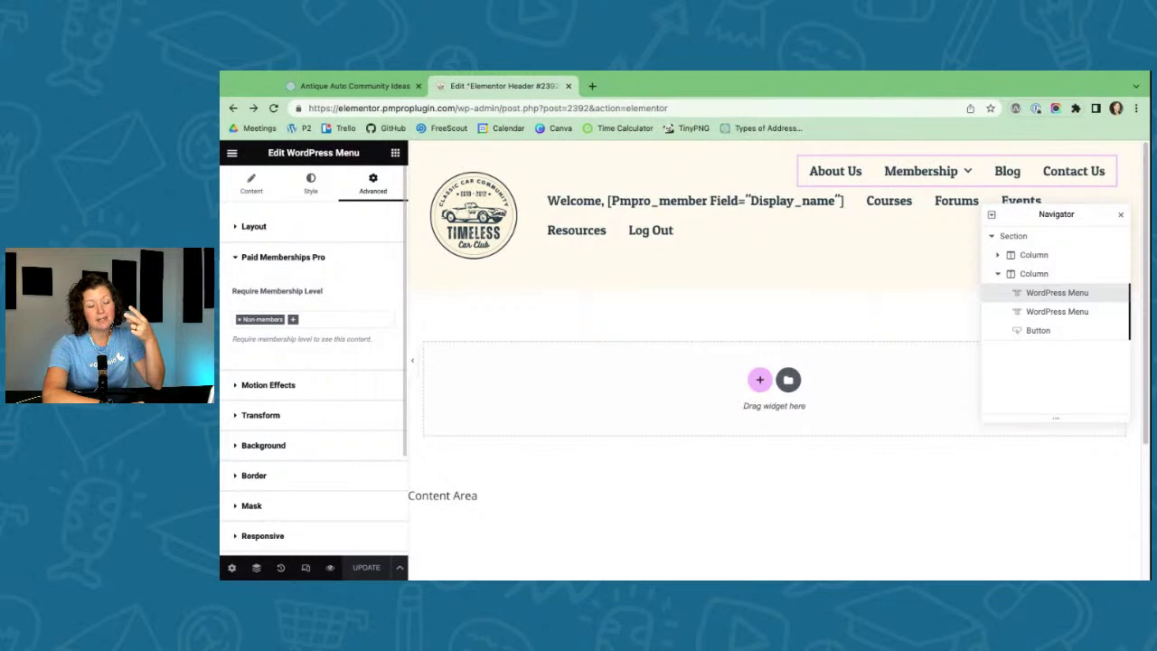
left_click(1053, 312)
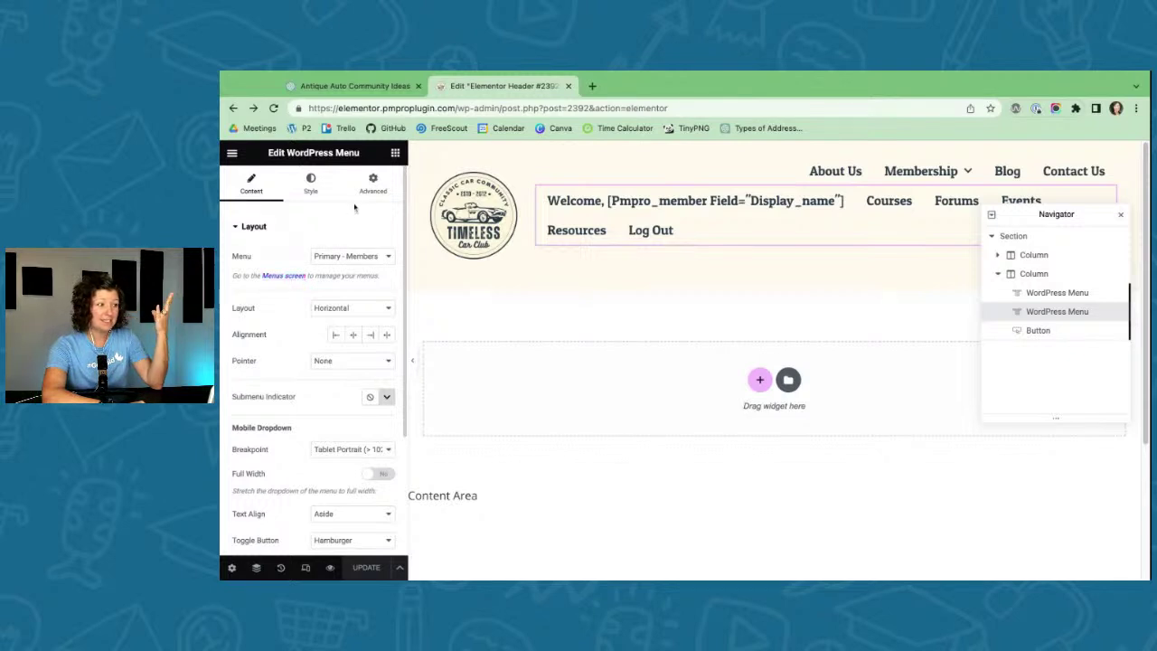
Step: Check the members menu is restricted to Apprentice, Master Mechanic and Luxury Collector levels
left_click(284, 275)
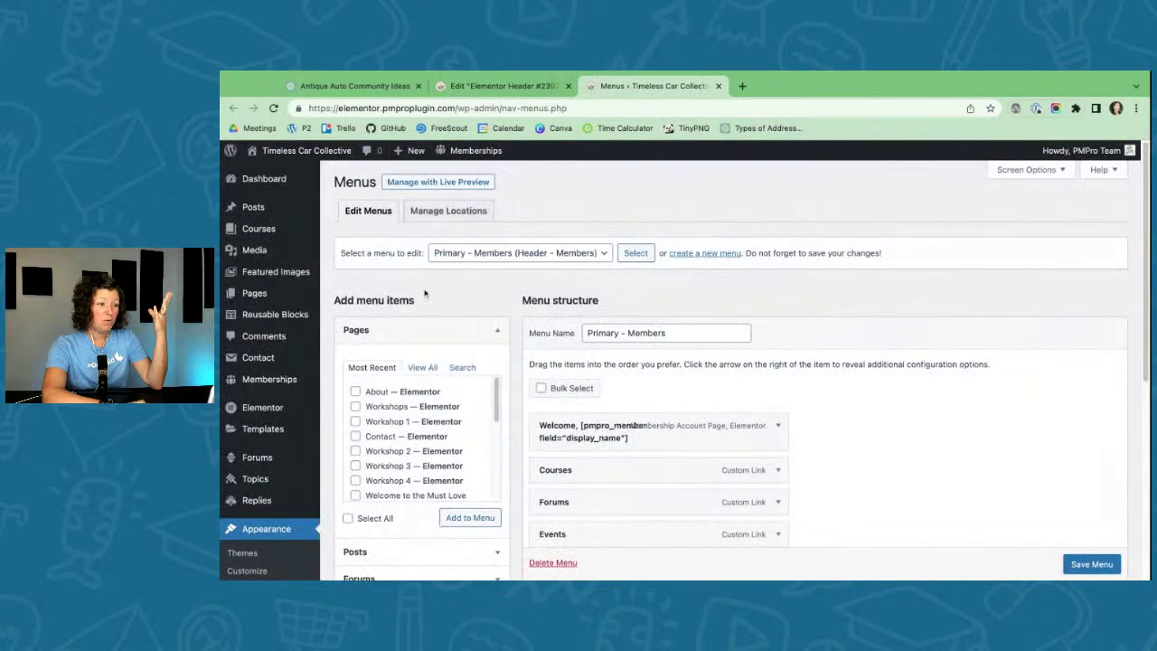
left_click(510, 91)
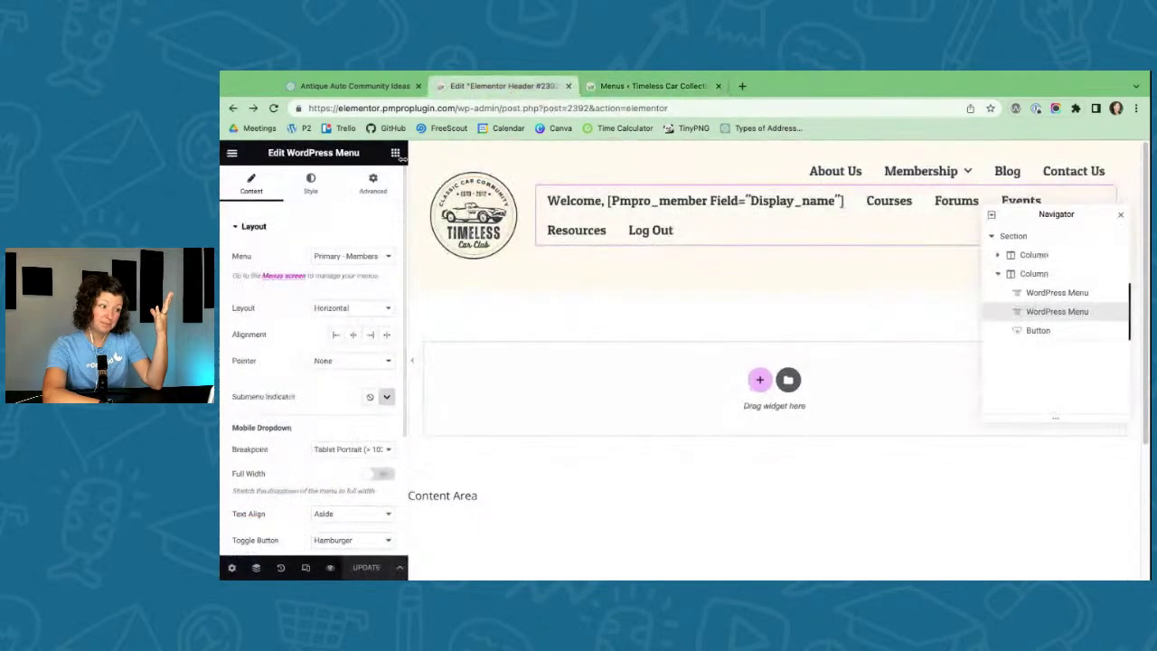
left_click(372, 182)
scroll(305, 346, "down", 3)
left_click(305, 375)
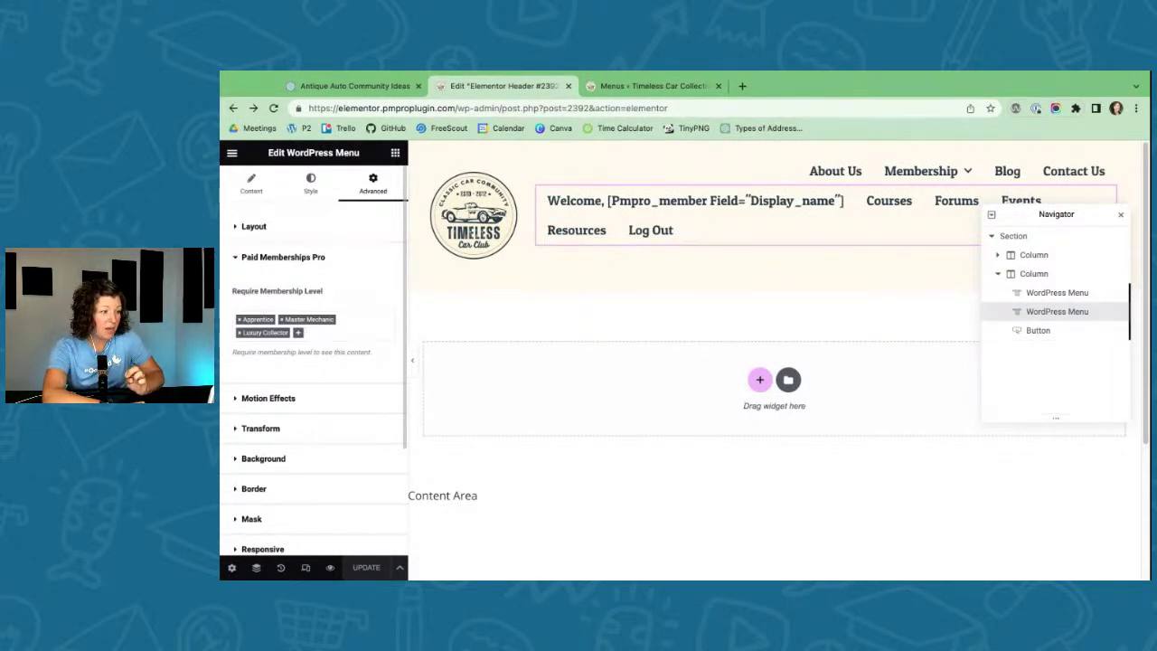
left_click_drag(336, 352, 371, 352)
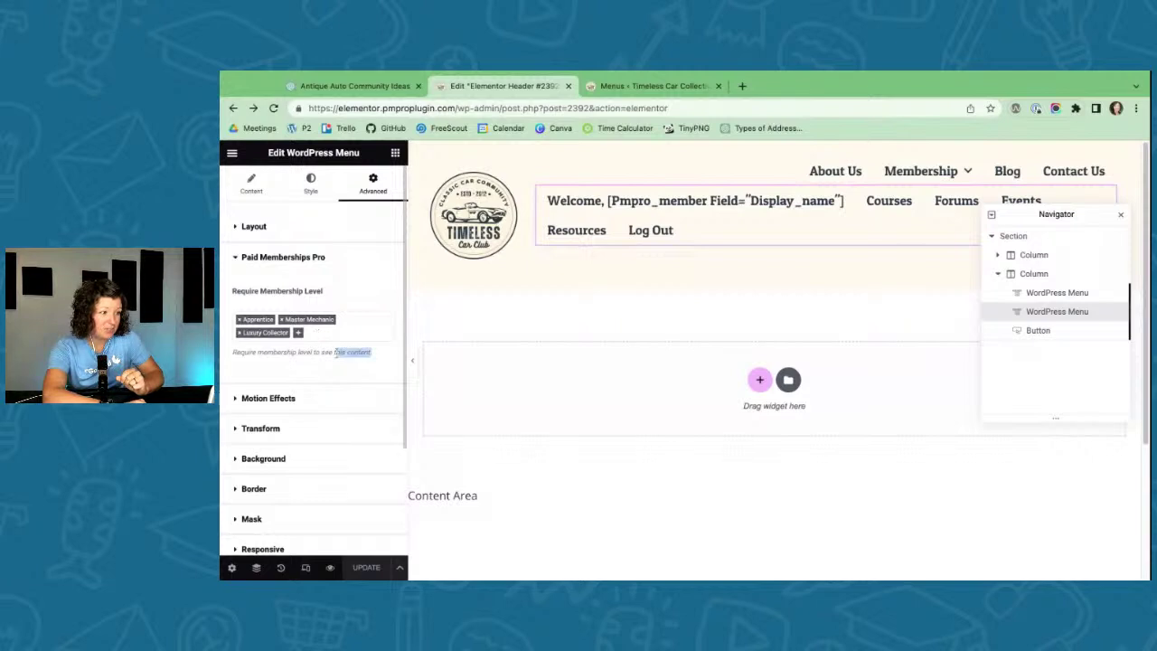
left_click(336, 352)
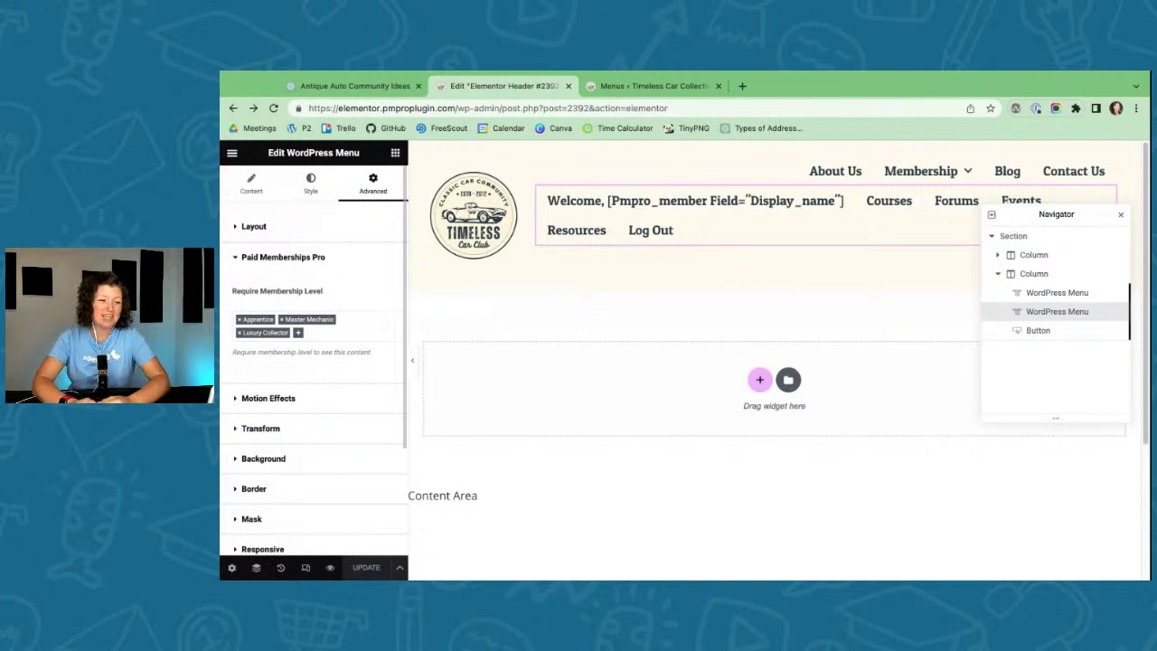
Step: Check the Choose a Plan header button is shown only to Non-members
left_click(1040, 331)
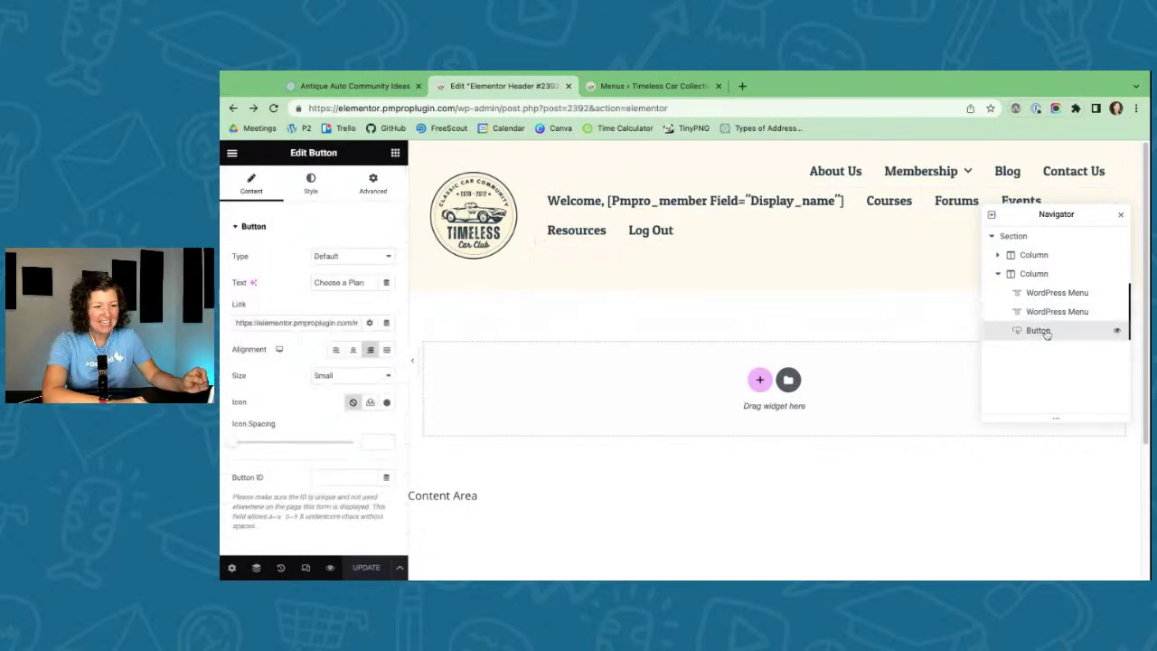
left_click_drag(1082, 220, 963, 354)
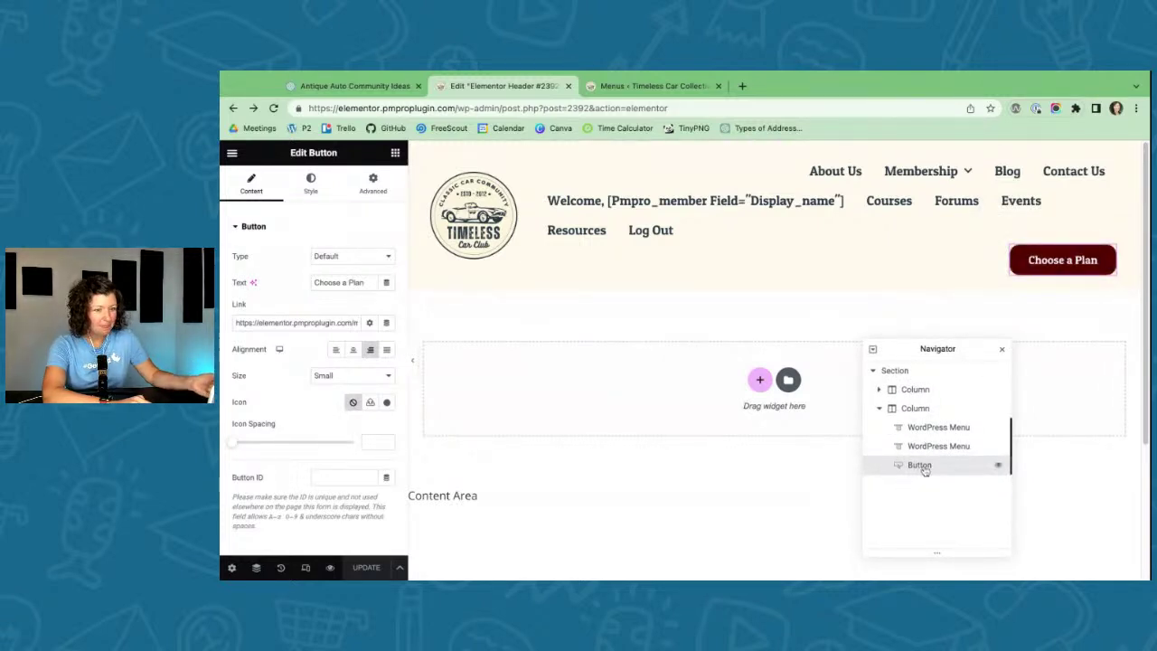
left_click(373, 184)
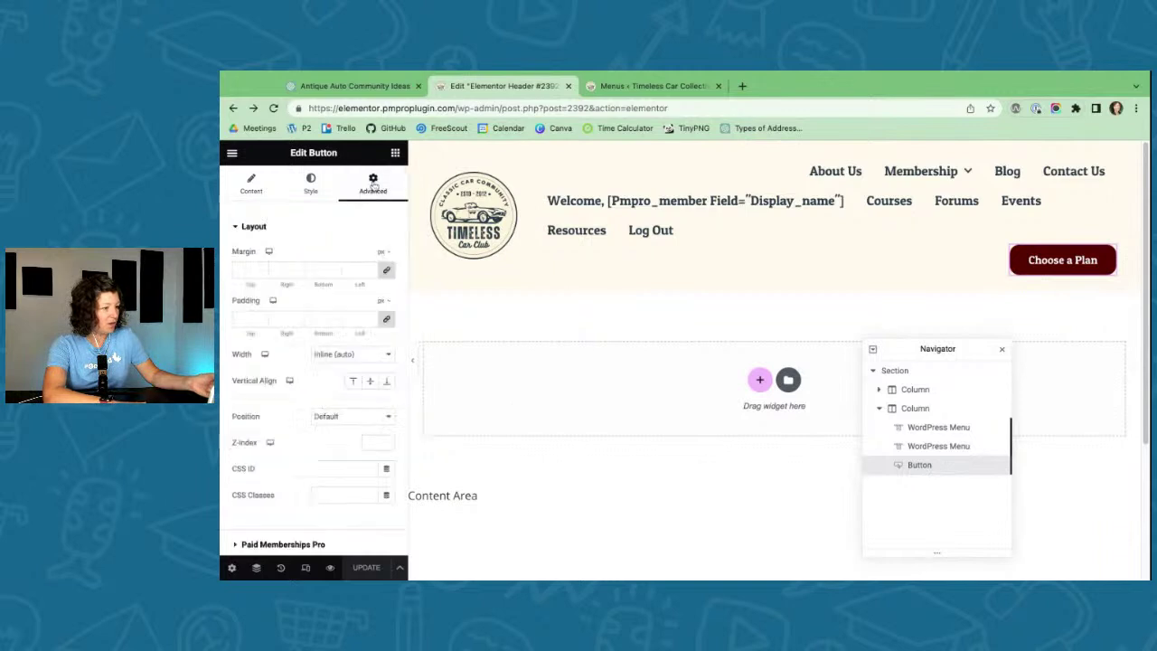
scroll(303, 361, "down", 5)
left_click(301, 321)
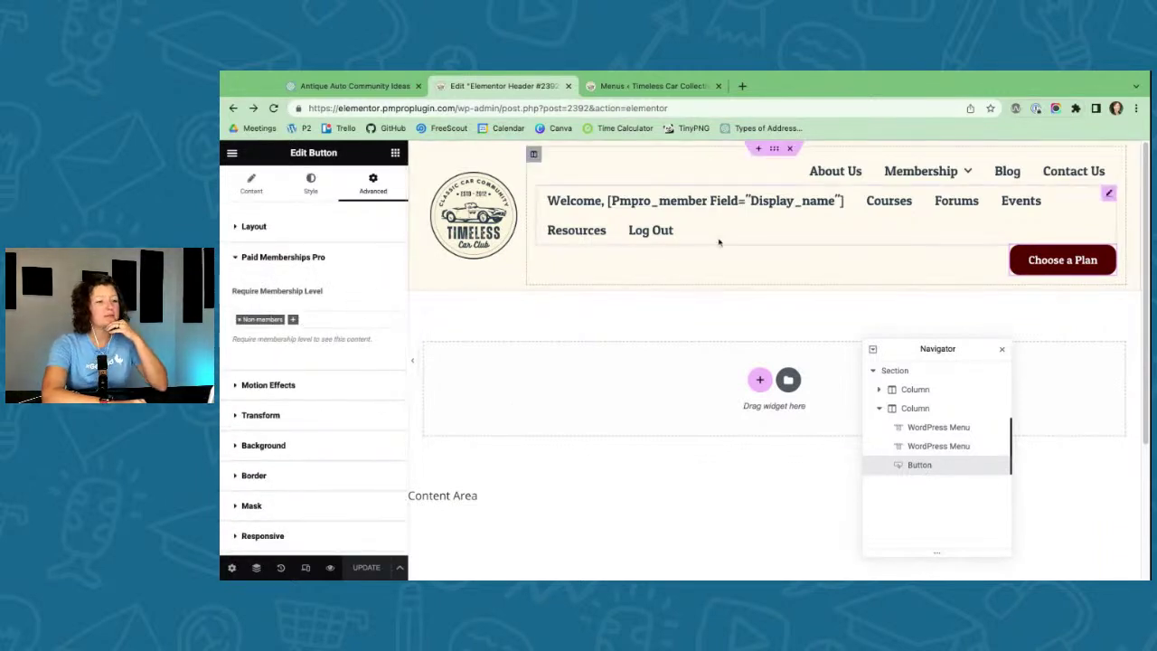
left_click(916, 178)
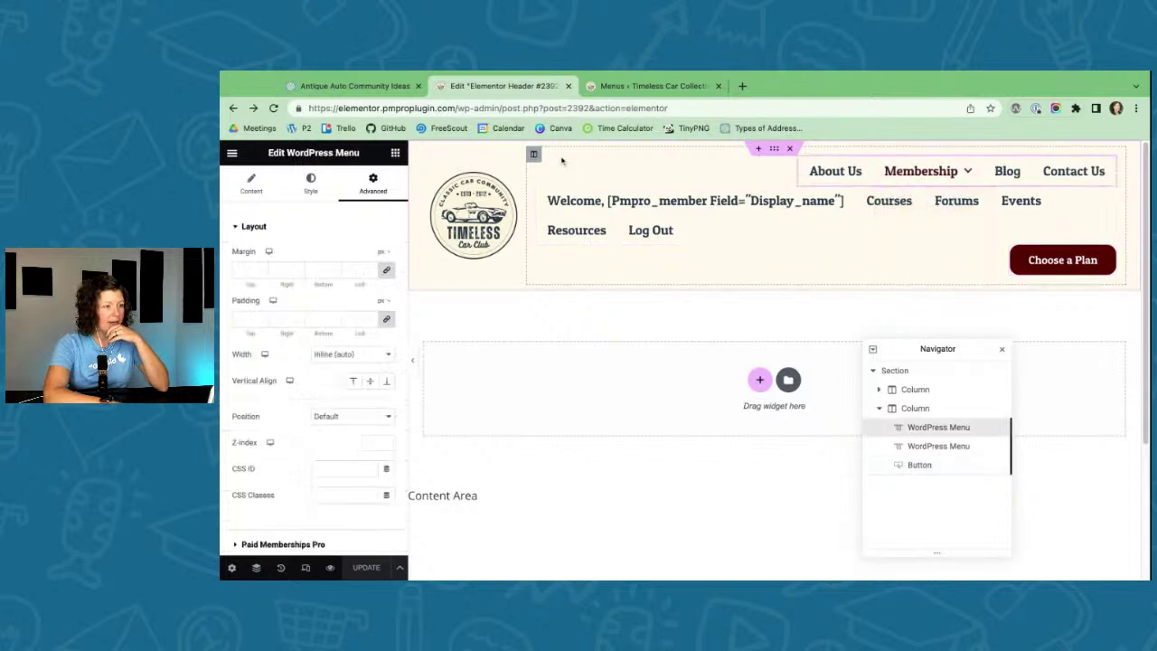
Step: Load the Primary (Header) menu for editing in Appearance > Menus
left_click(650, 85)
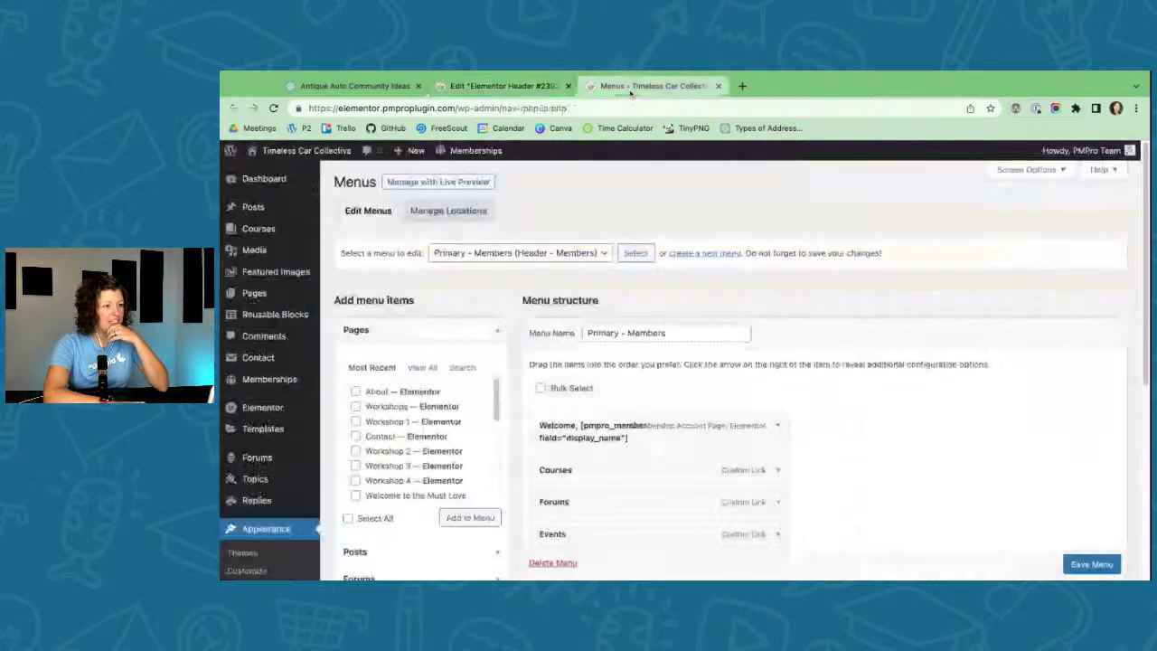
left_click(512, 254)
left_click(506, 237)
left_click(635, 253)
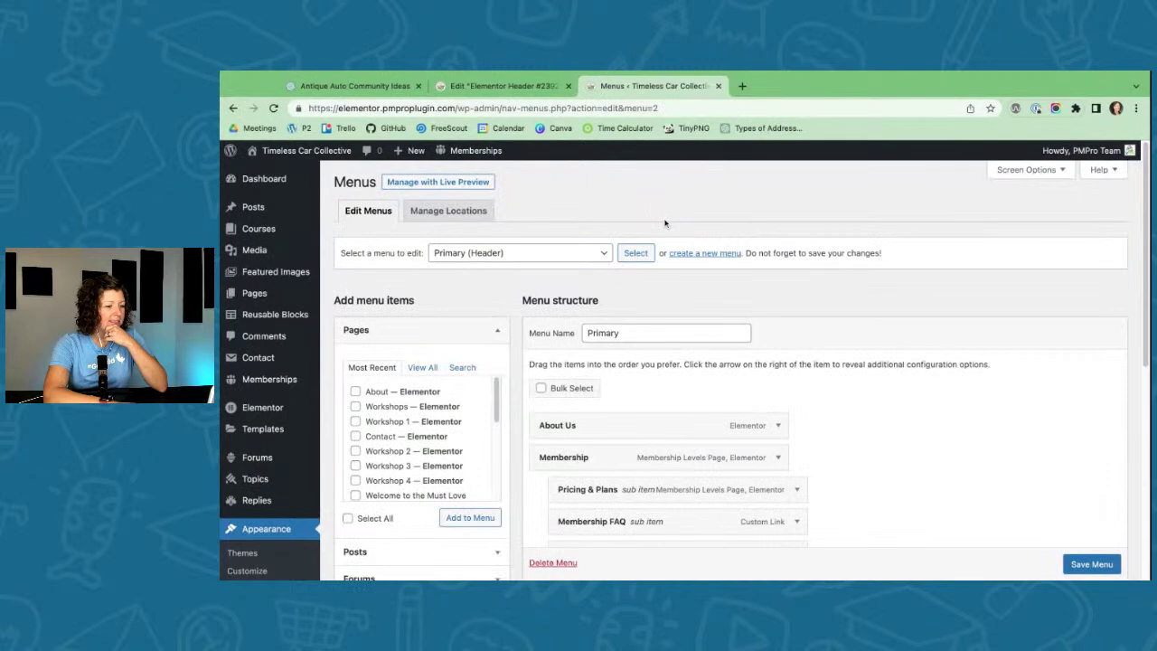
Step: Add the Paid Memberships Pro Log In page to the end of Primary (Header) and save
scroll(665, 224, "down", 5)
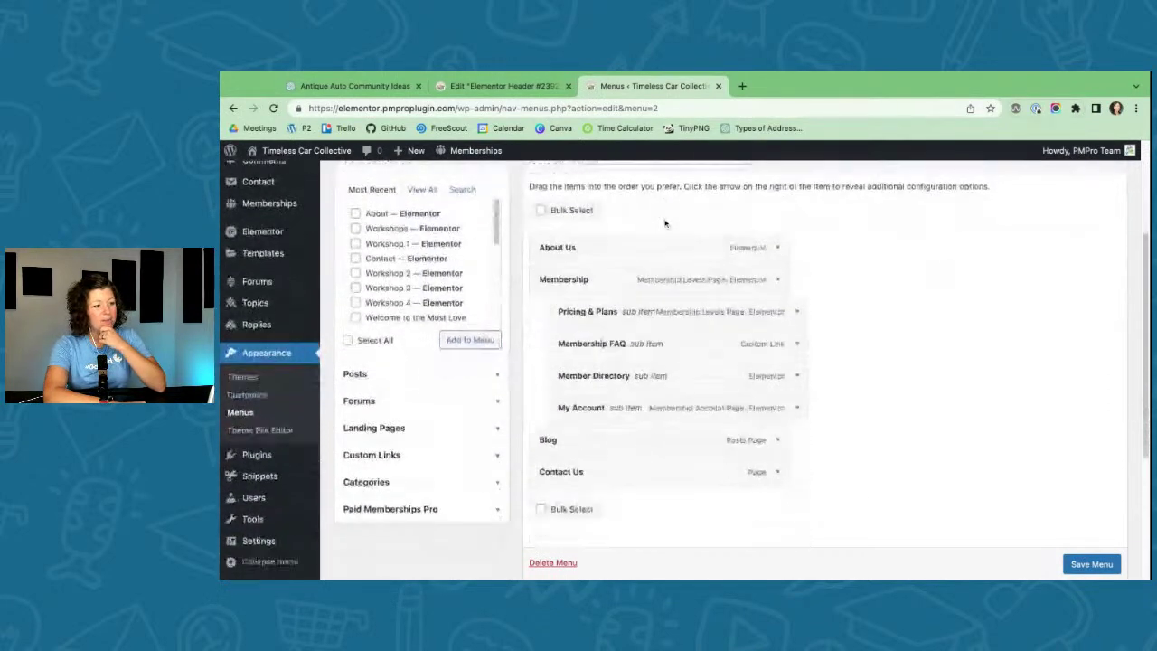
left_click(413, 312)
scroll(409, 342, "up", 5)
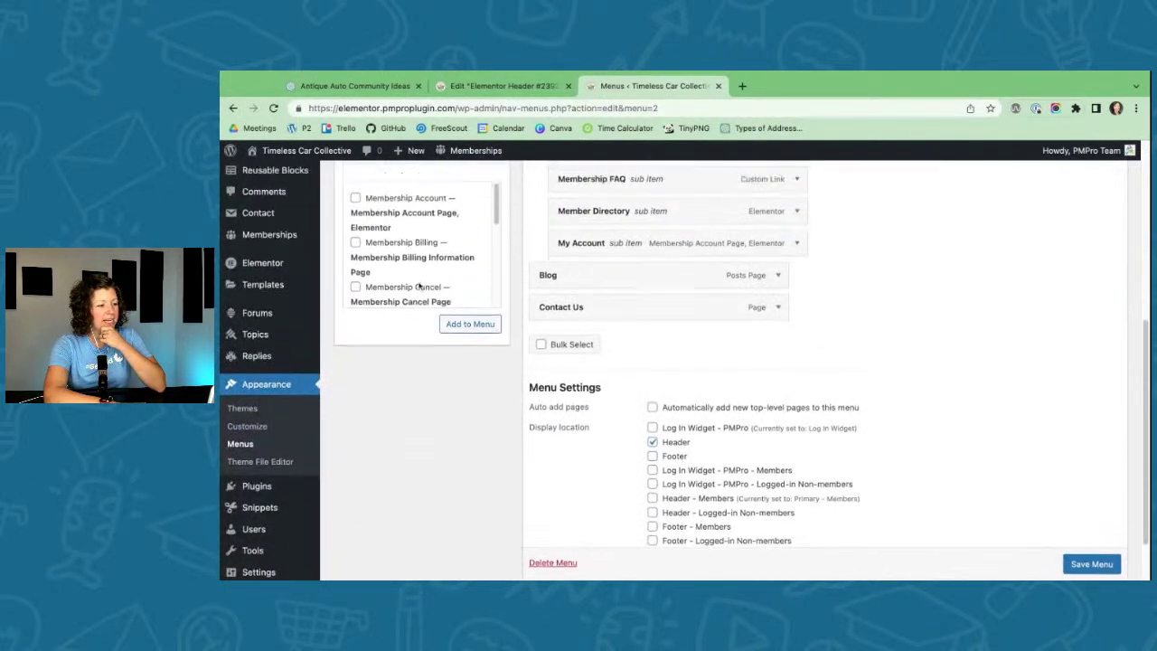
scroll(408, 341, "down", 4)
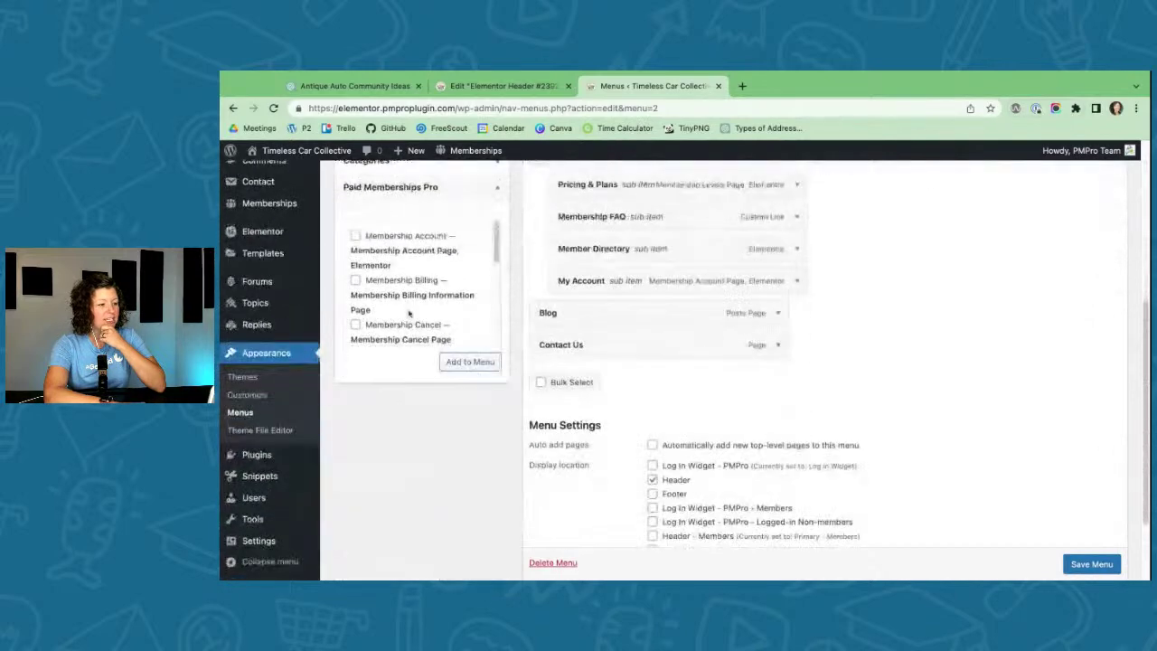
scroll(408, 312, "down", 2)
scroll(408, 311, "down", 3)
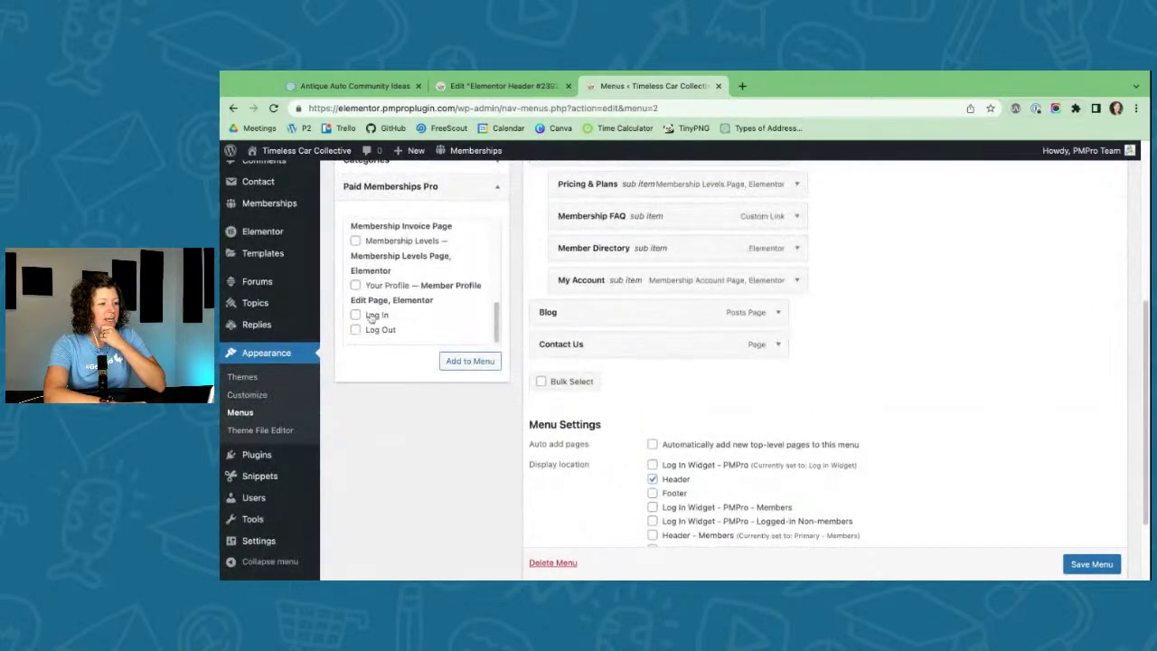
left_click(369, 316)
left_click(459, 361)
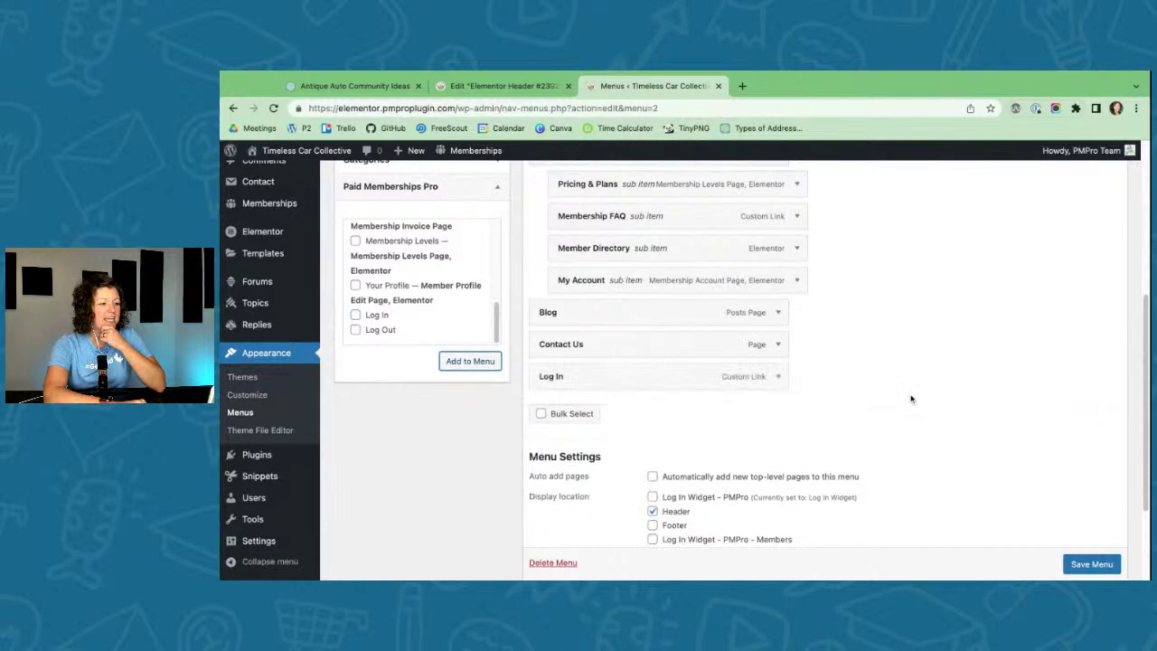
scroll(909, 397, "down", 3)
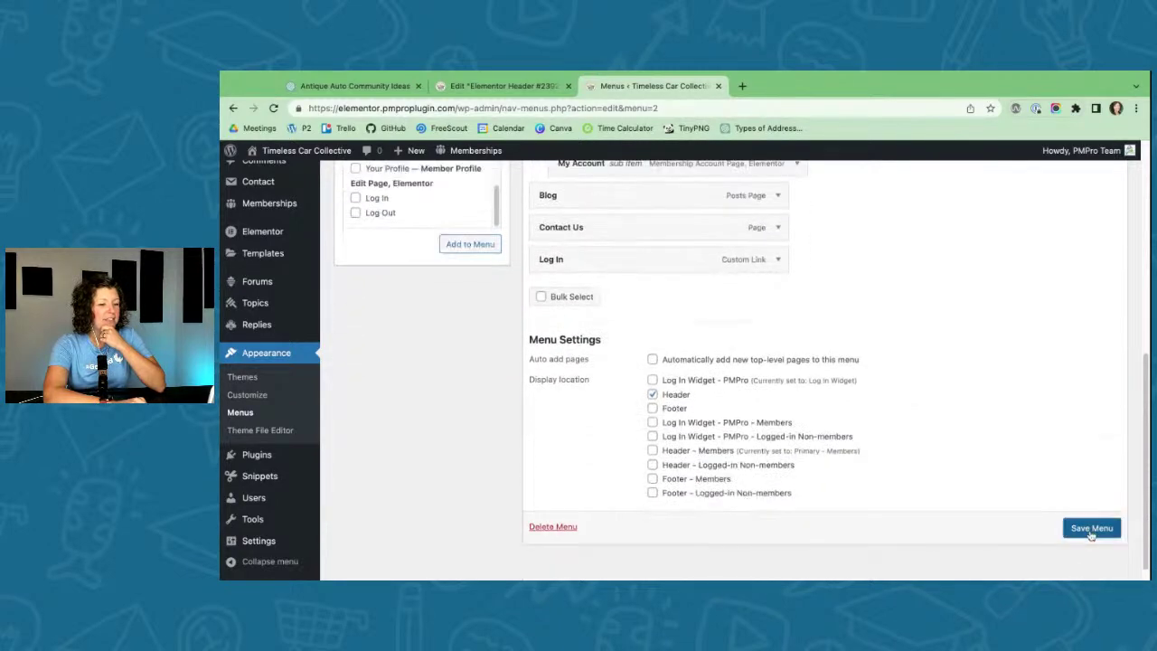
left_click(1090, 534)
Step: Load the live homepage at elementor.pmproplugin.com
left_click(470, 86)
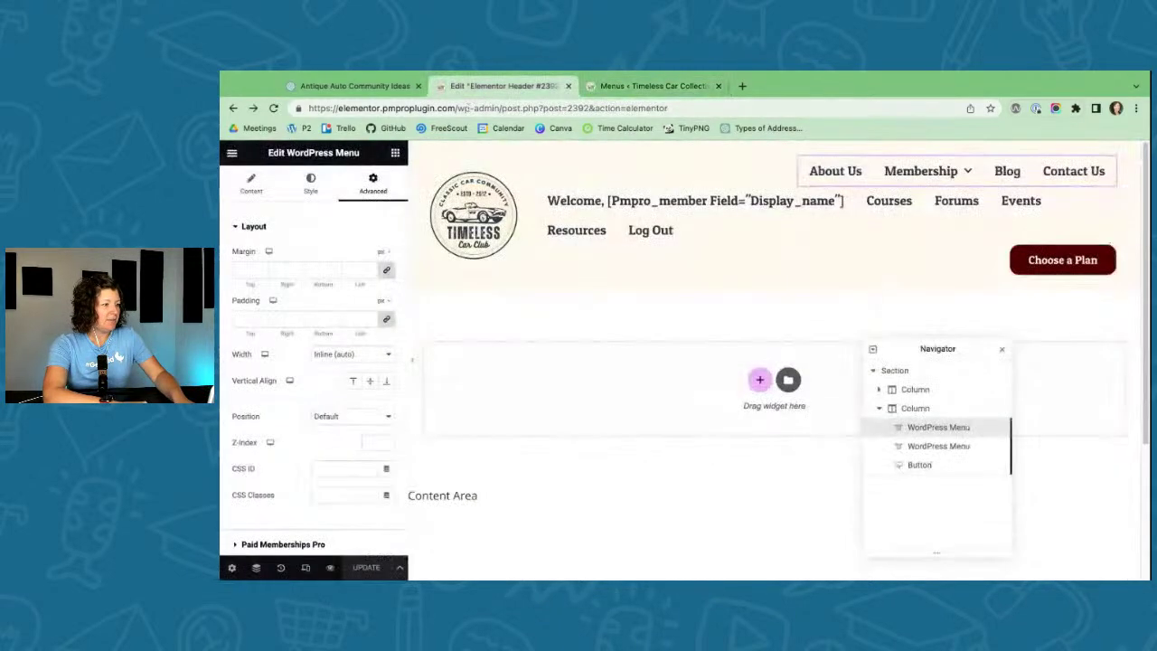
left_click(469, 107)
type("elementor.pmproplugin.com")
key("Return")
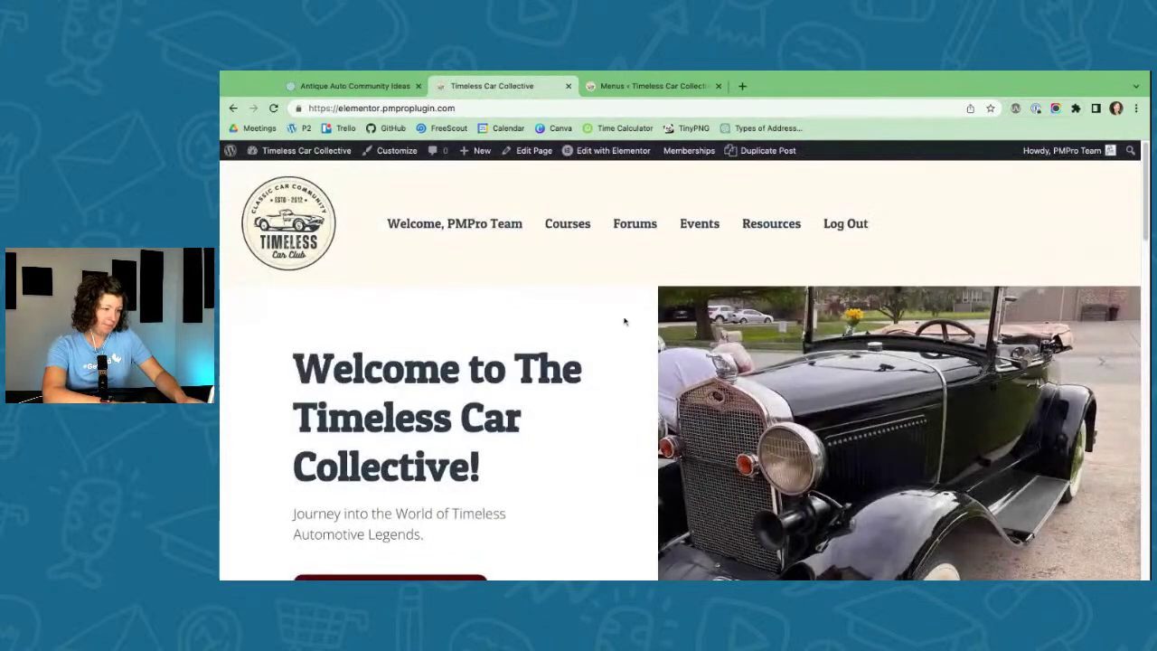
Step: Reload the homepage and follow the new Log In link in the header
left_click(611, 108)
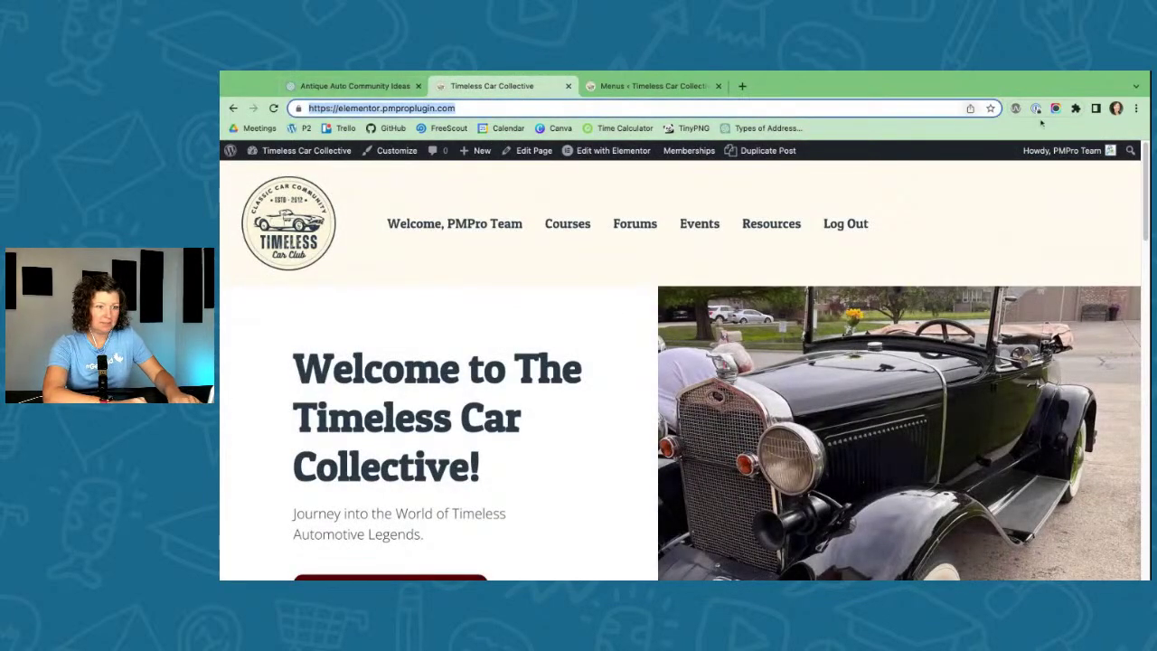
key("Return")
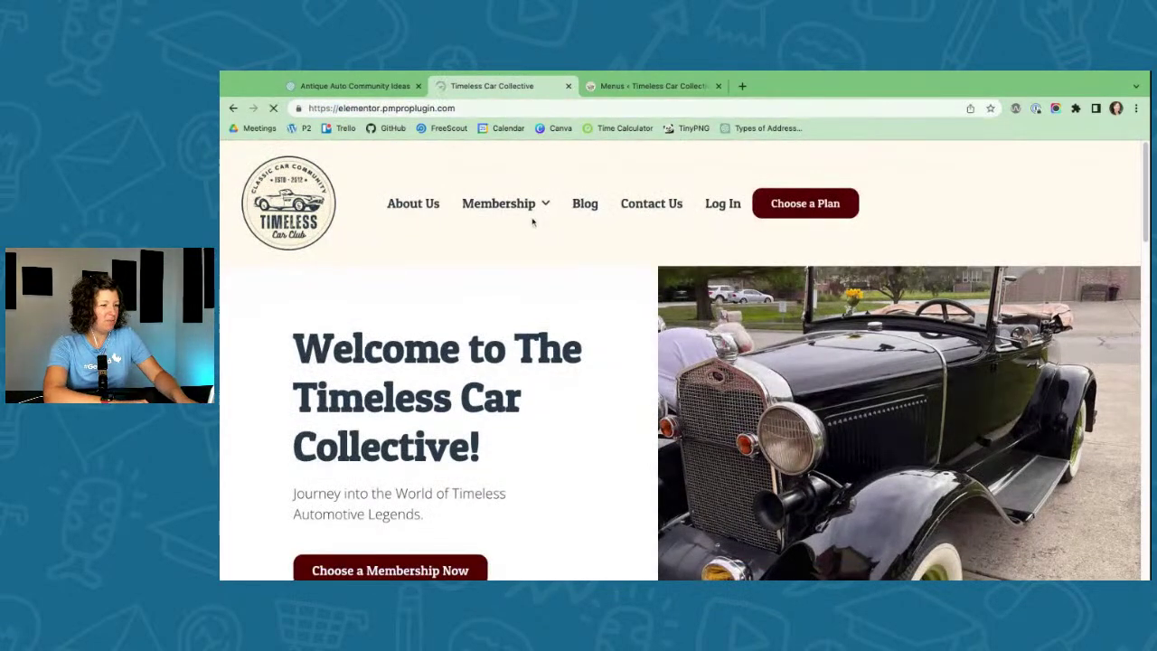
left_click(726, 205)
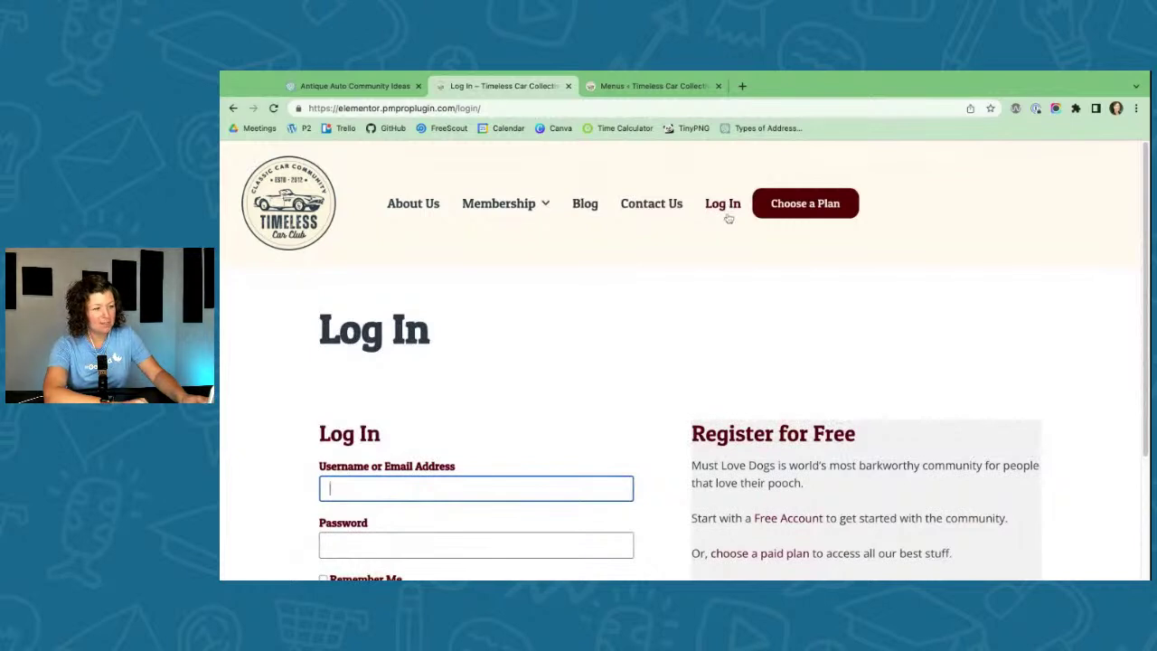
left_click(698, 321)
Step: Enter the member's username on the login page and move to Password
left_click(377, 482)
type("pmpro")
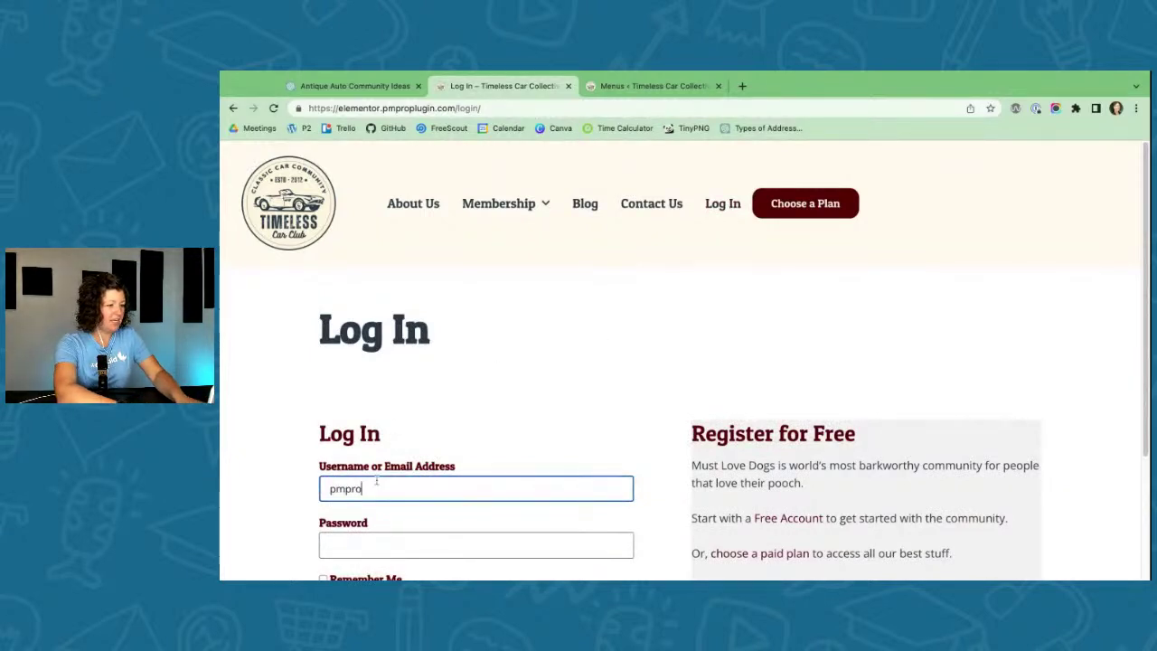
key("Tab")
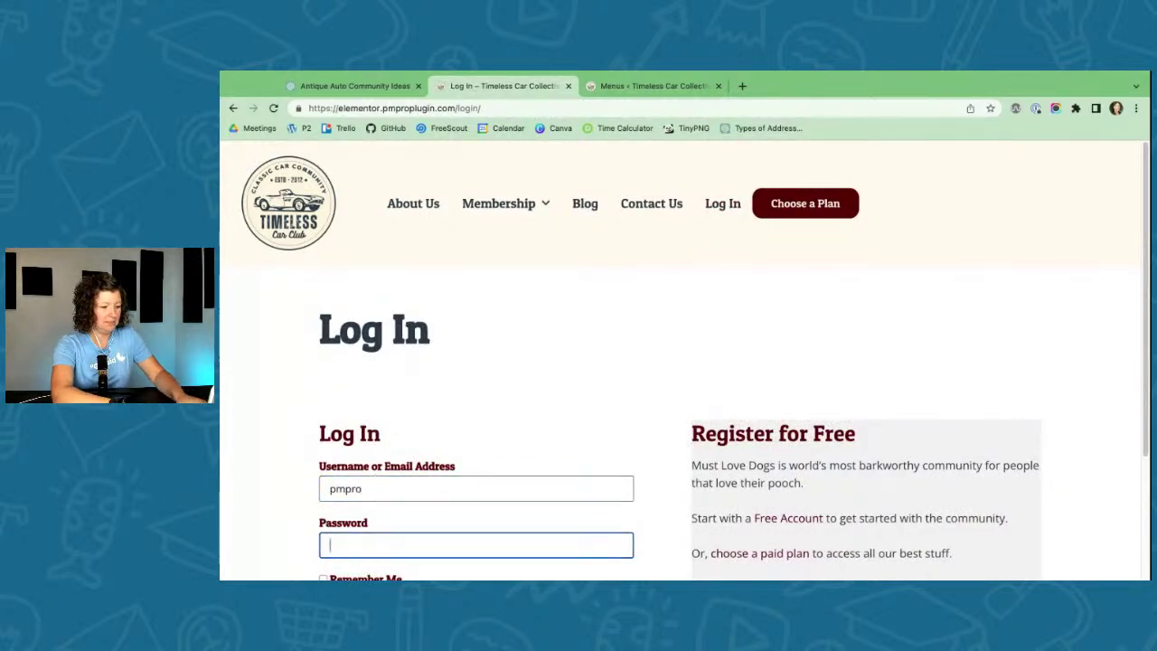
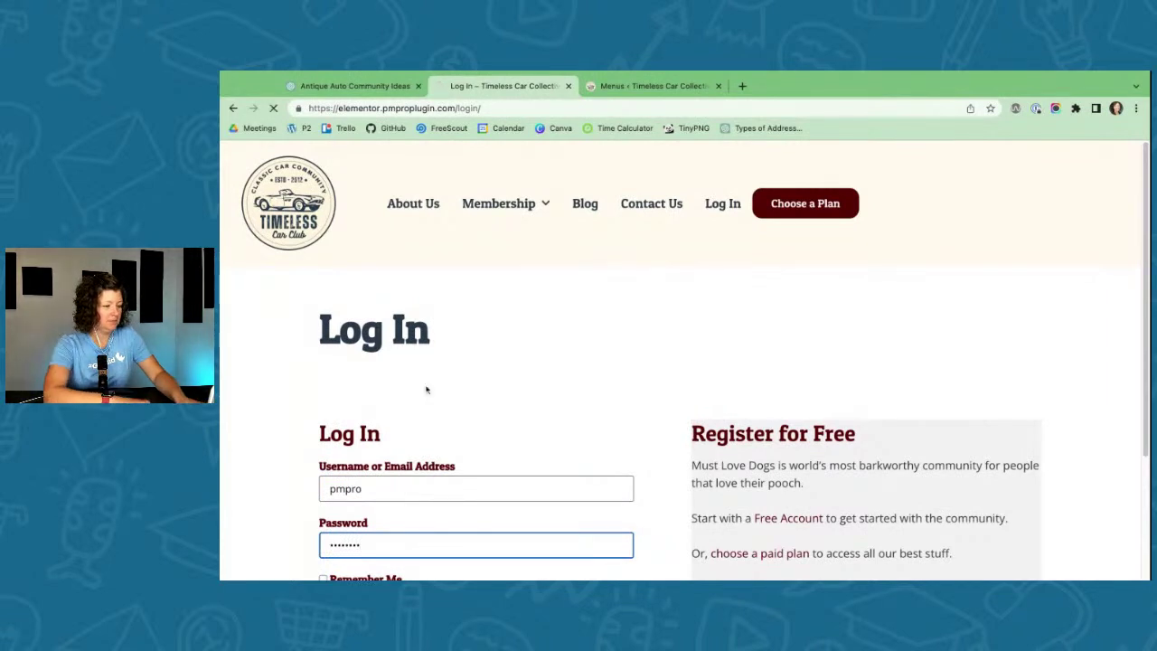
Step: Log in with the member's password, then bring back the Menus admin page
key("Return")
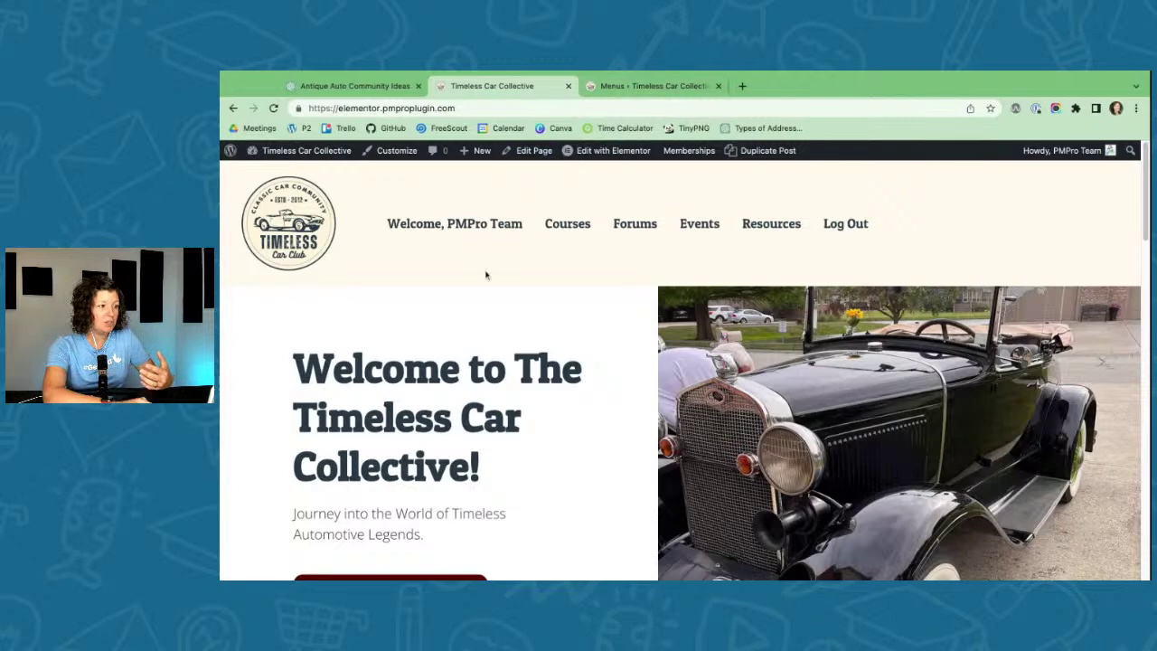
left_click(632, 85)
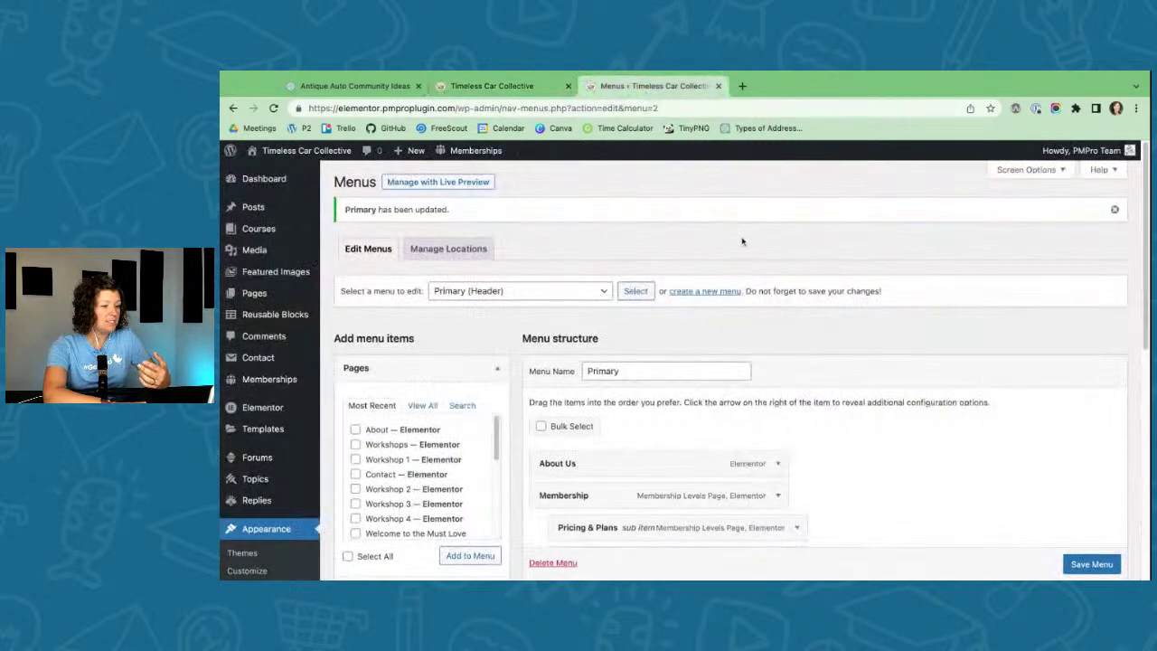
Step: Load the Primary - Members menu for editing
scroll(742, 241, "down", 2)
left_click(568, 221)
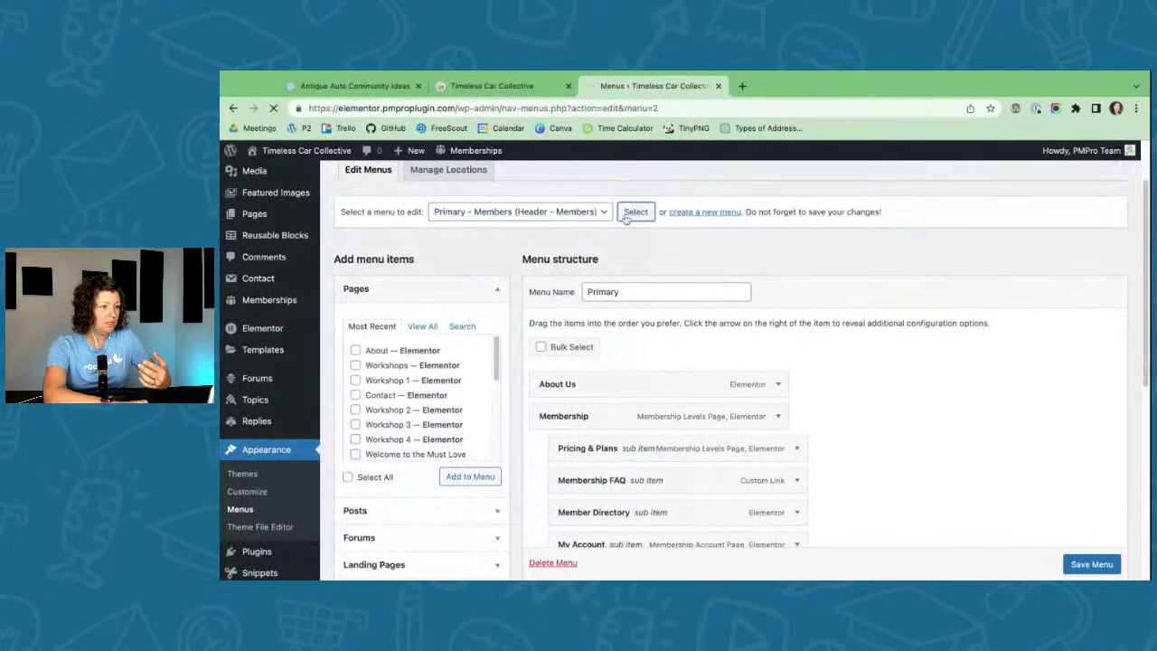
left_click(635, 211)
scroll(813, 316, "down", 2)
Step: Expand the Welcome item and select its pmpro_member display_name shortcode label
left_click(779, 340)
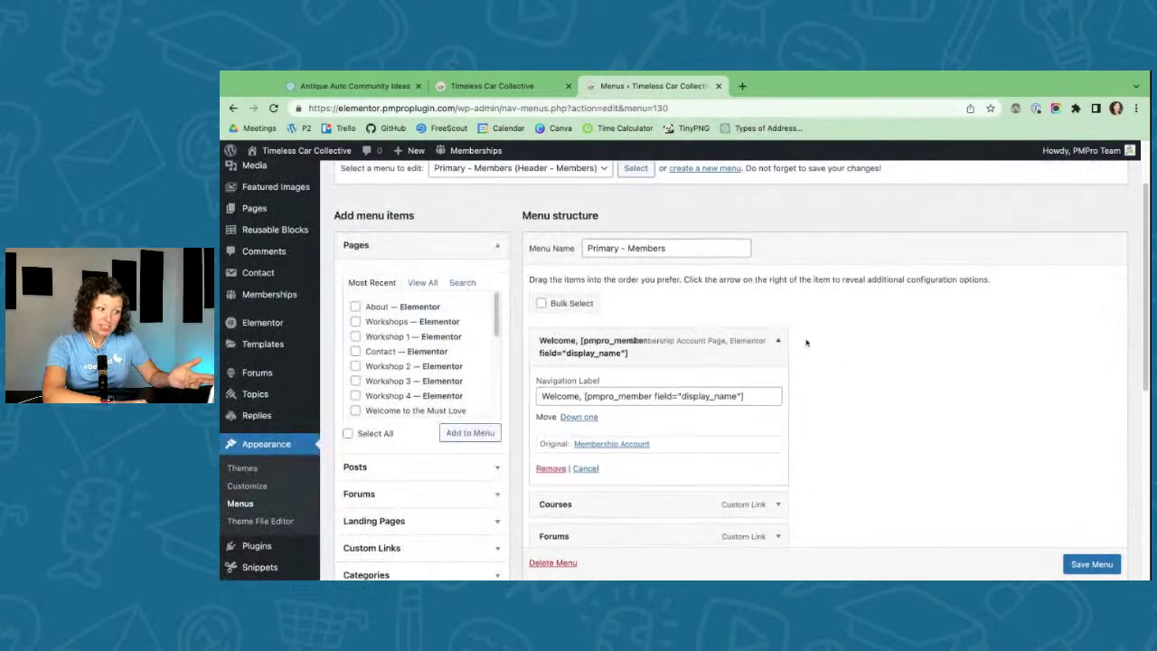
scroll(768, 344, "down", 2)
left_click(764, 336)
triple_click(764, 337)
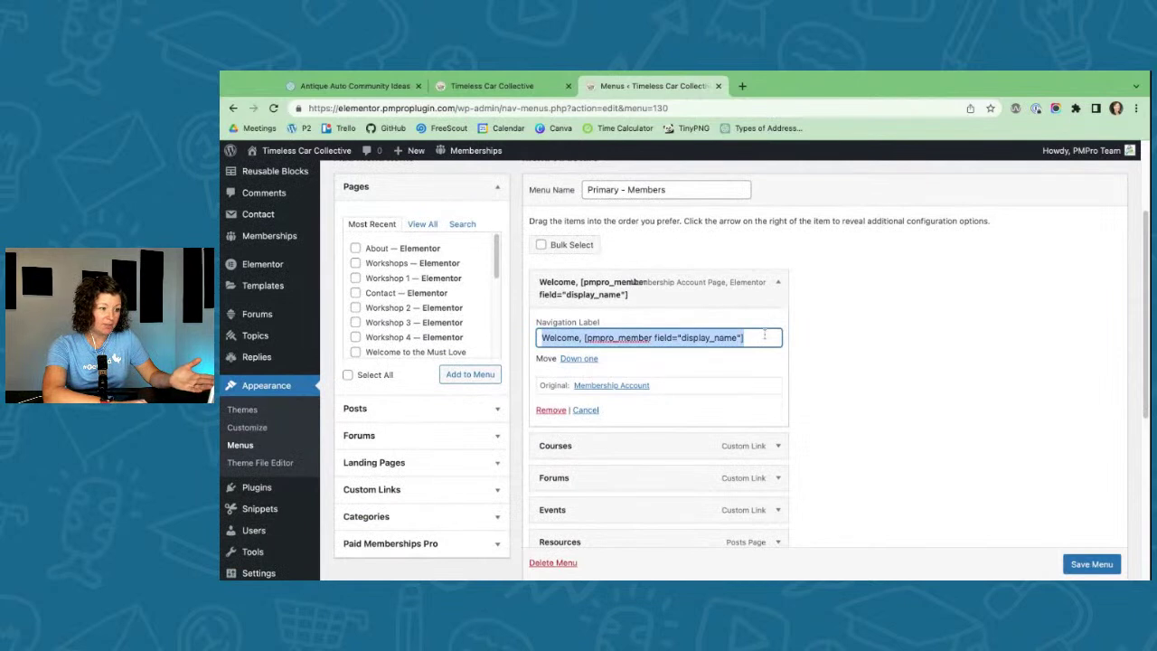
left_click(764, 336)
triple_click(765, 336)
left_click(753, 337)
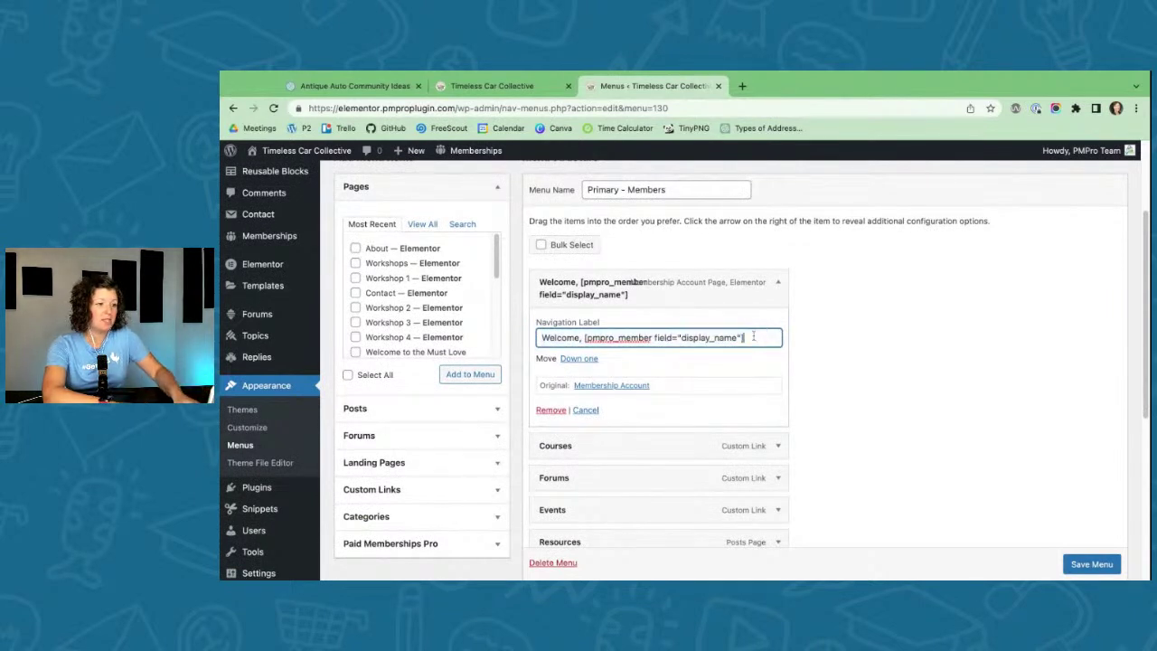
double_click(752, 336)
key("shift+Left")
key("shift+Left")
key("shift+Left")
key("shift+Left")
key("shift+Left")
key("shift+Left")
key("shift+Left")
key("shift+Left")
key("shift+Left")
key("shift+Left")
key("shift+Left")
key("shift+Left")
key("shift+Left")
key("shift+Left")
key("shift+Left")
key("shift+Left")
key("shift+Left")
key("shift+Left")
key("shift+Left")
key("shift+Left")
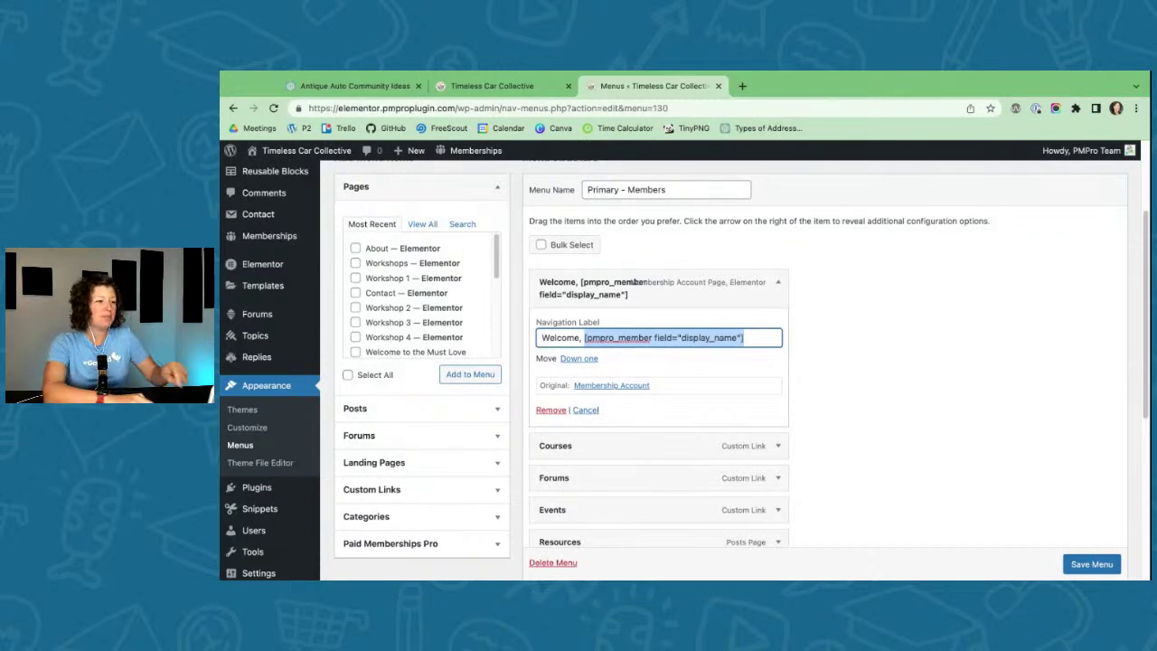
Step: Visit the live site homepage and reload it
left_click(327, 151)
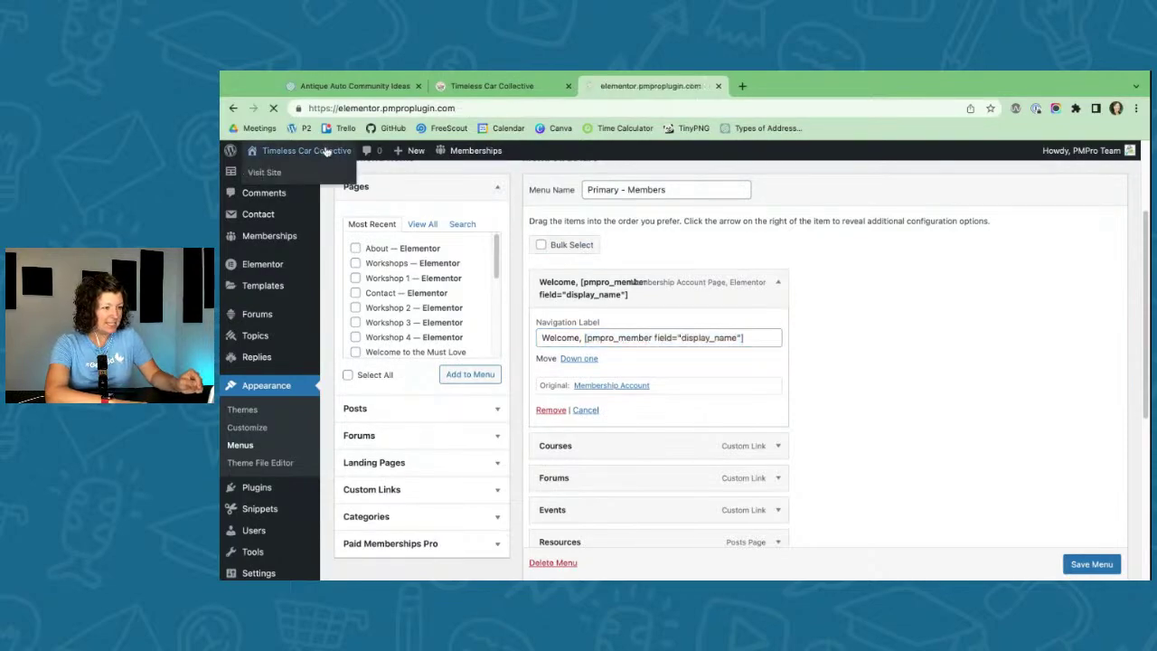
scroll(472, 308, "down", 5)
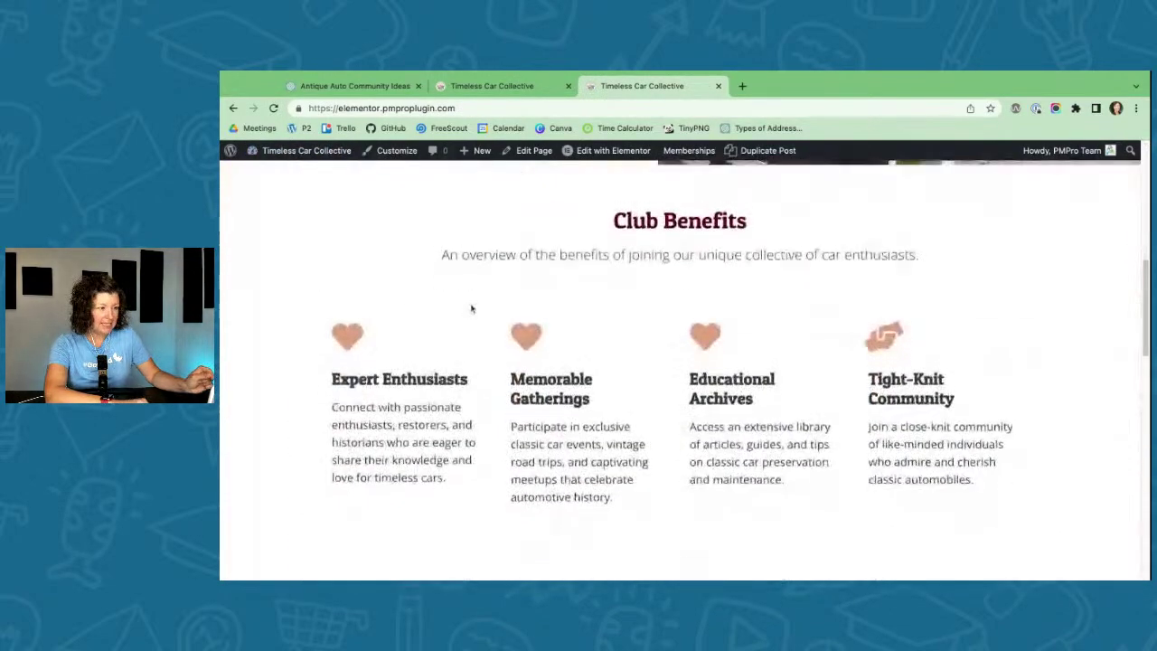
key("super+r")
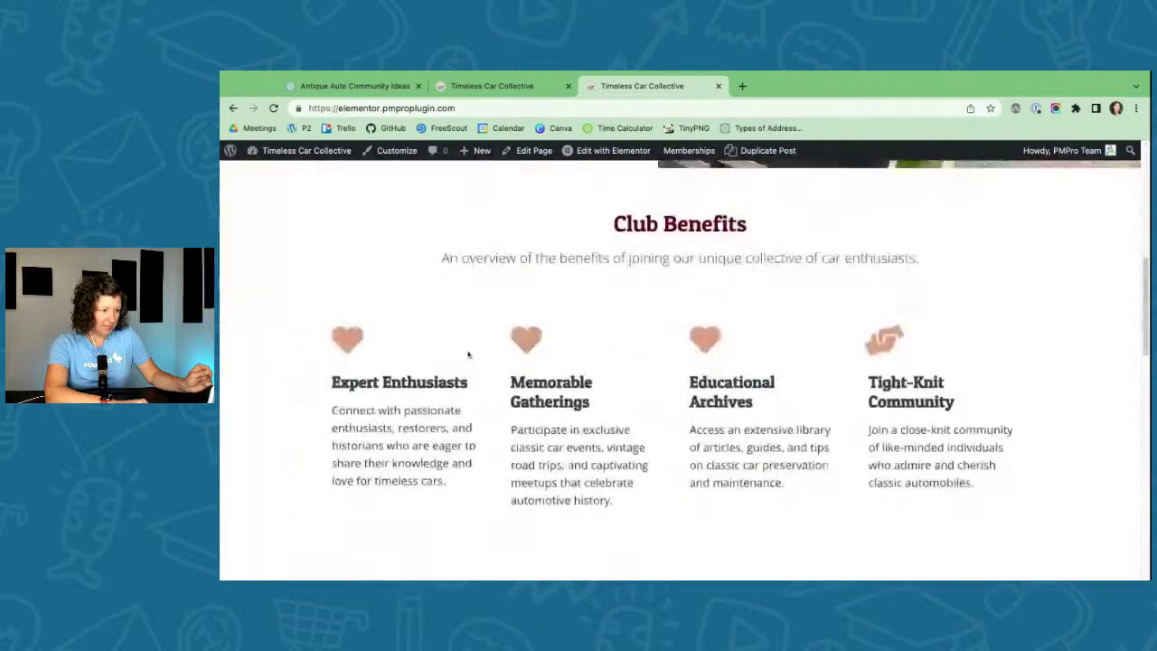
scroll(468, 354, "down", 5)
Step: Go to /membership-account/membership-levels/ and open that page in Elementor
left_click(476, 109)
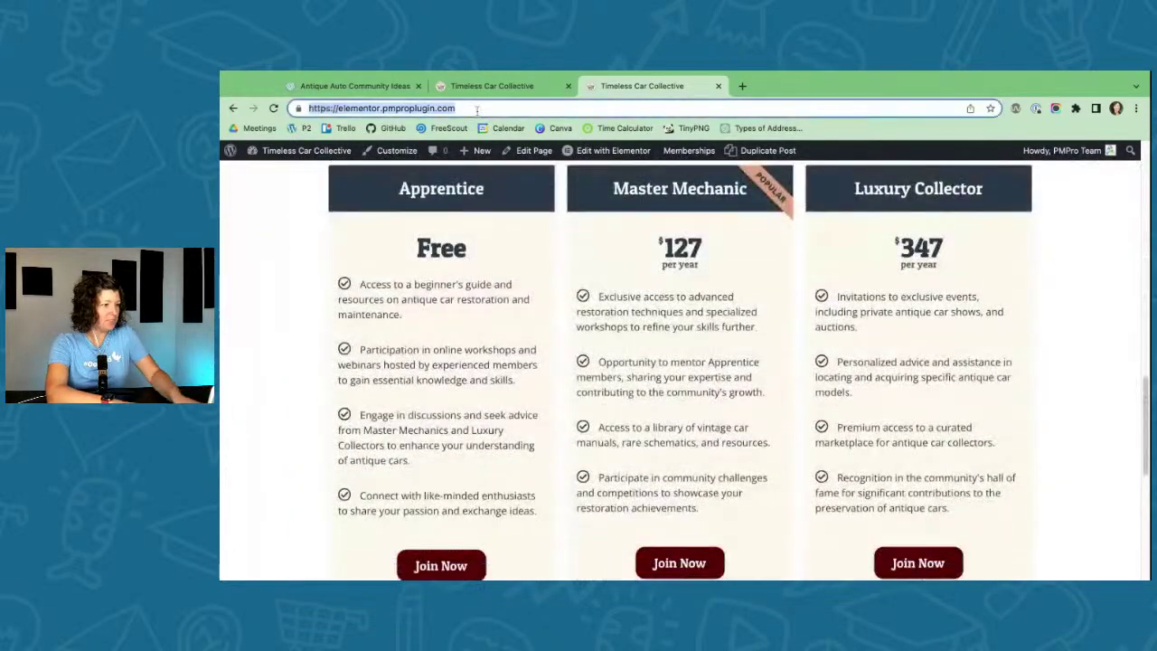
left_click(476, 109)
type("/")
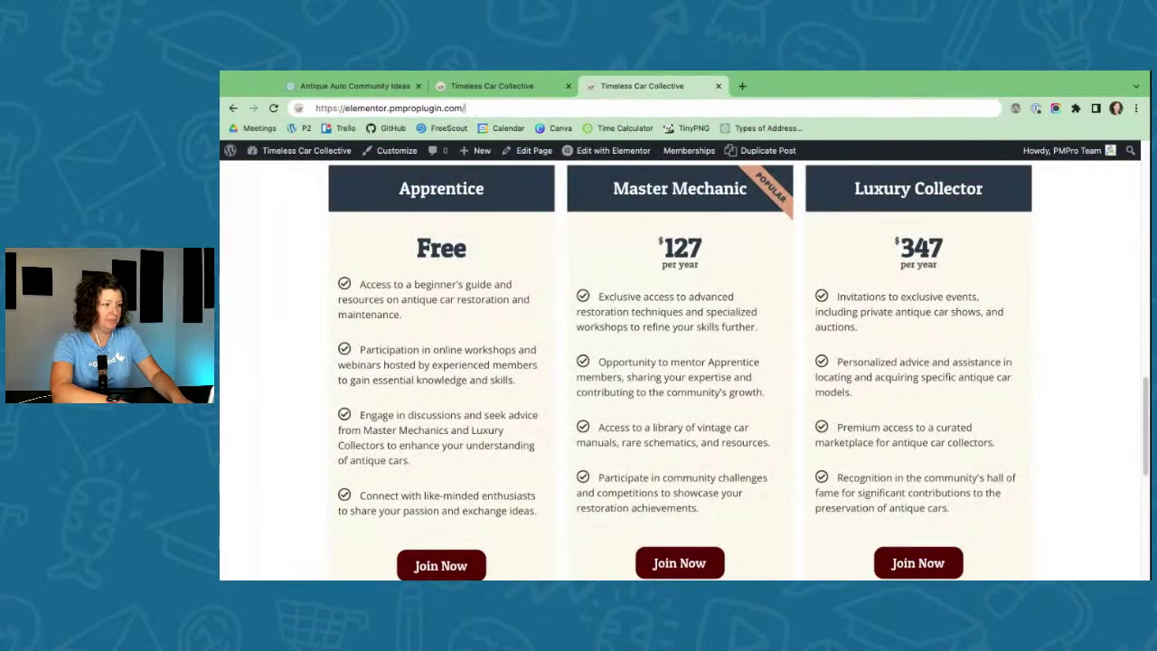
type("membership-account/membership-levels/")
key("Return")
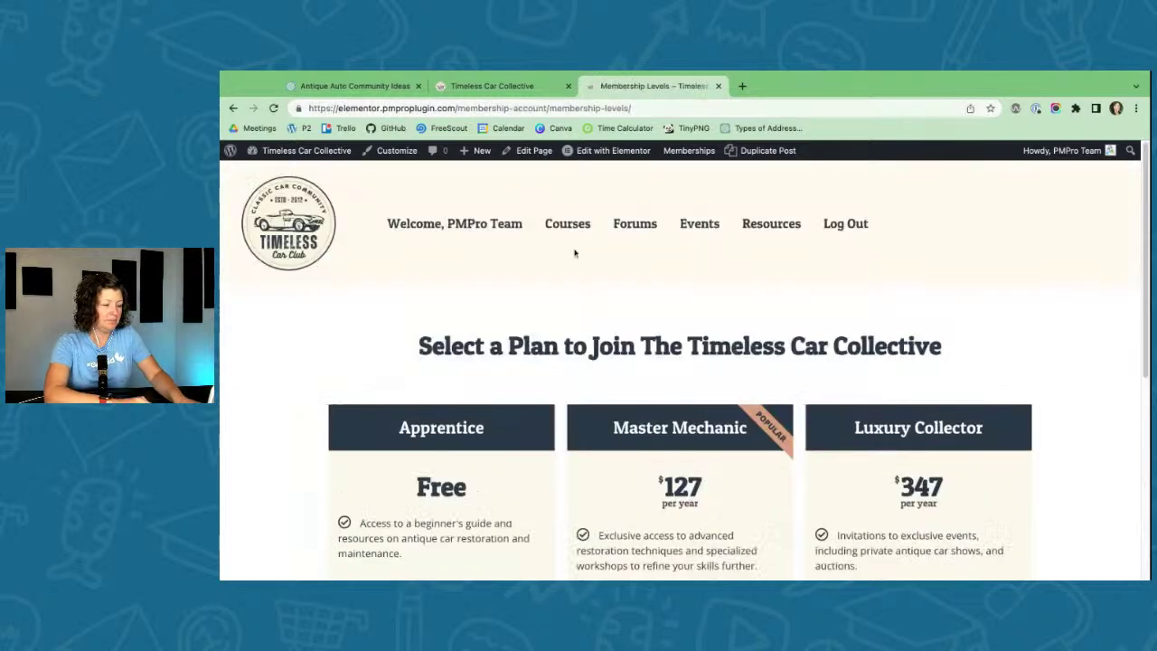
left_click(613, 153)
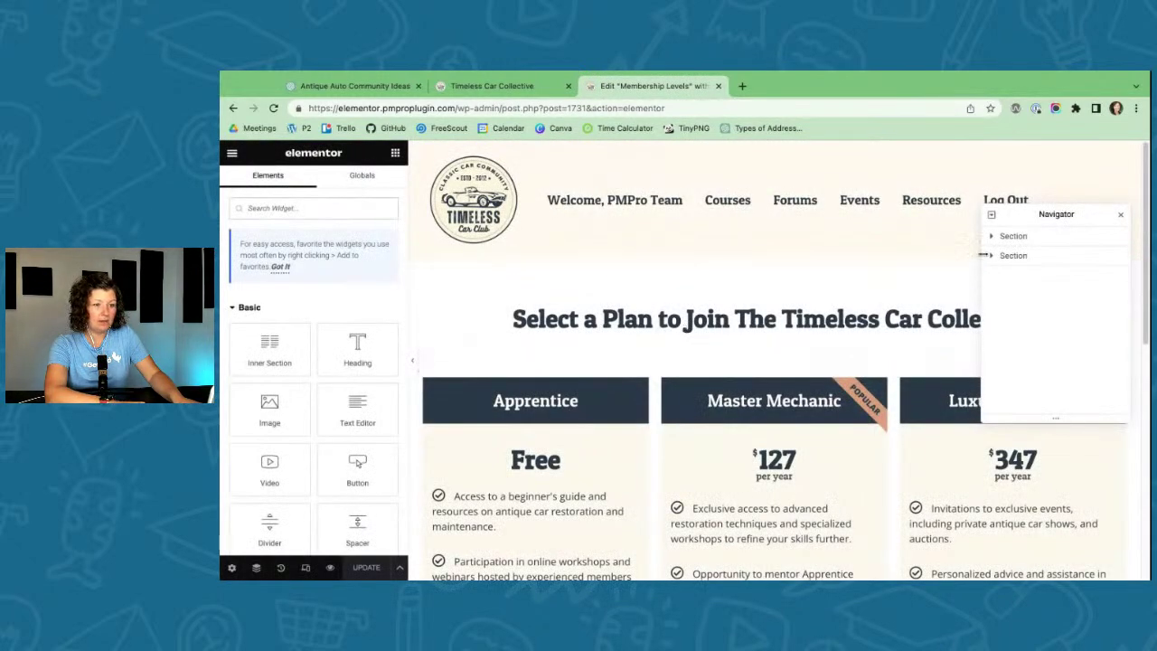
Step: Expand the Navigator's sections and columns down to the Apprentice price table and select it
left_click(994, 255)
left_click(991, 236)
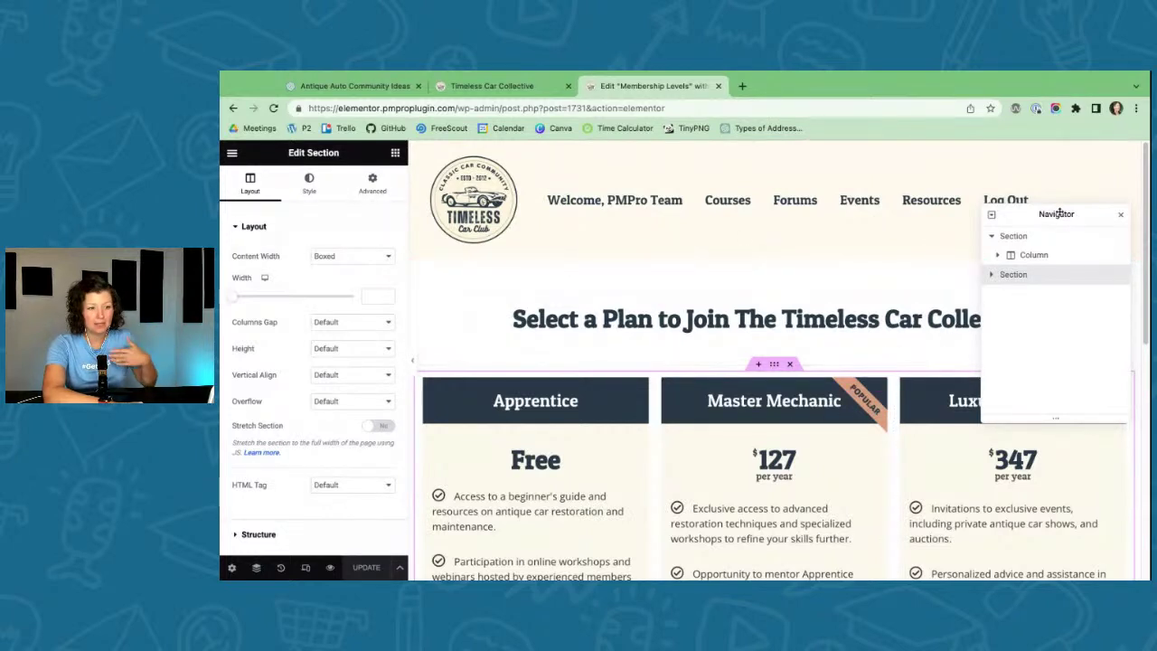
left_click(1009, 256)
left_click(998, 255)
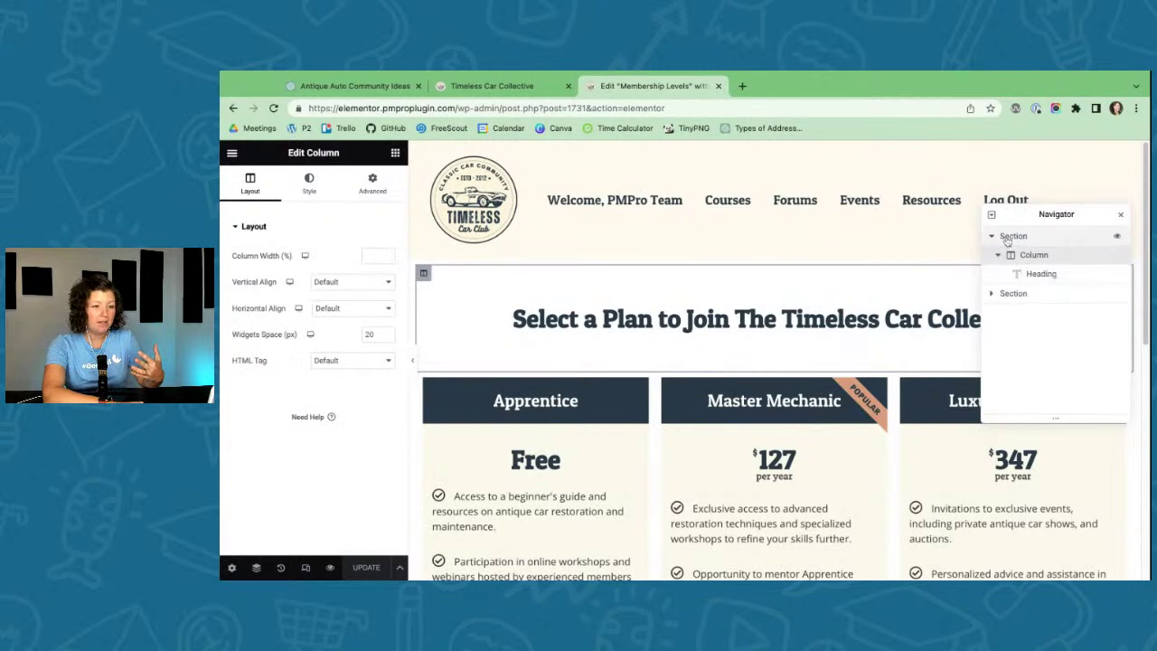
left_click(1019, 237)
left_click(1034, 273)
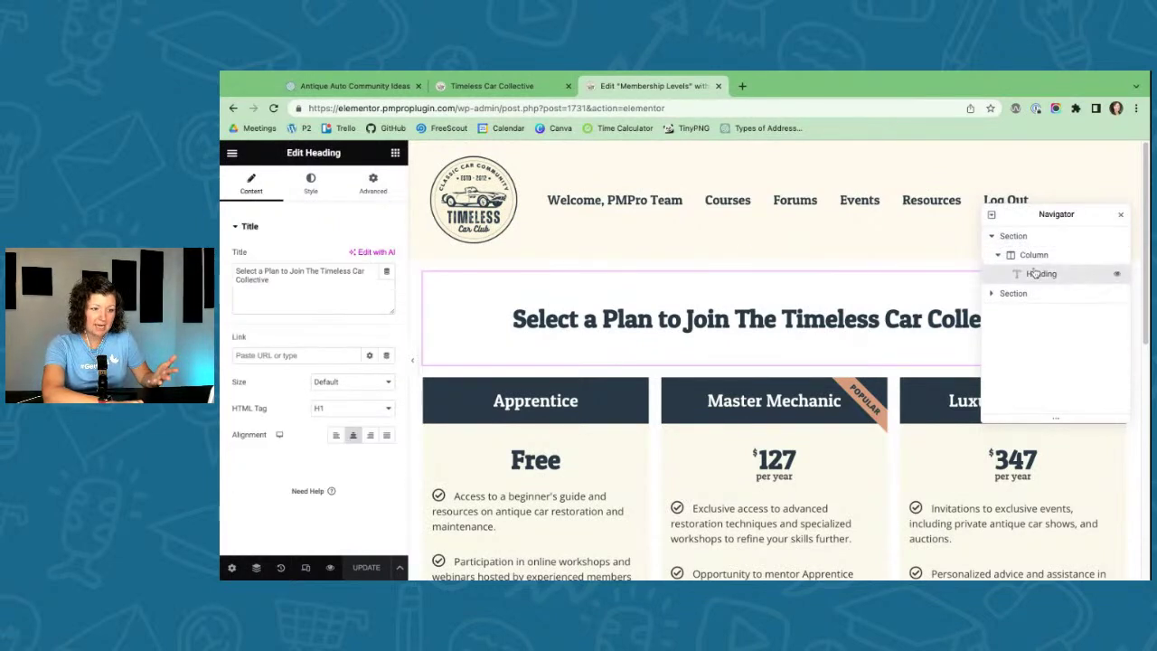
left_click(991, 293)
left_click(1033, 311)
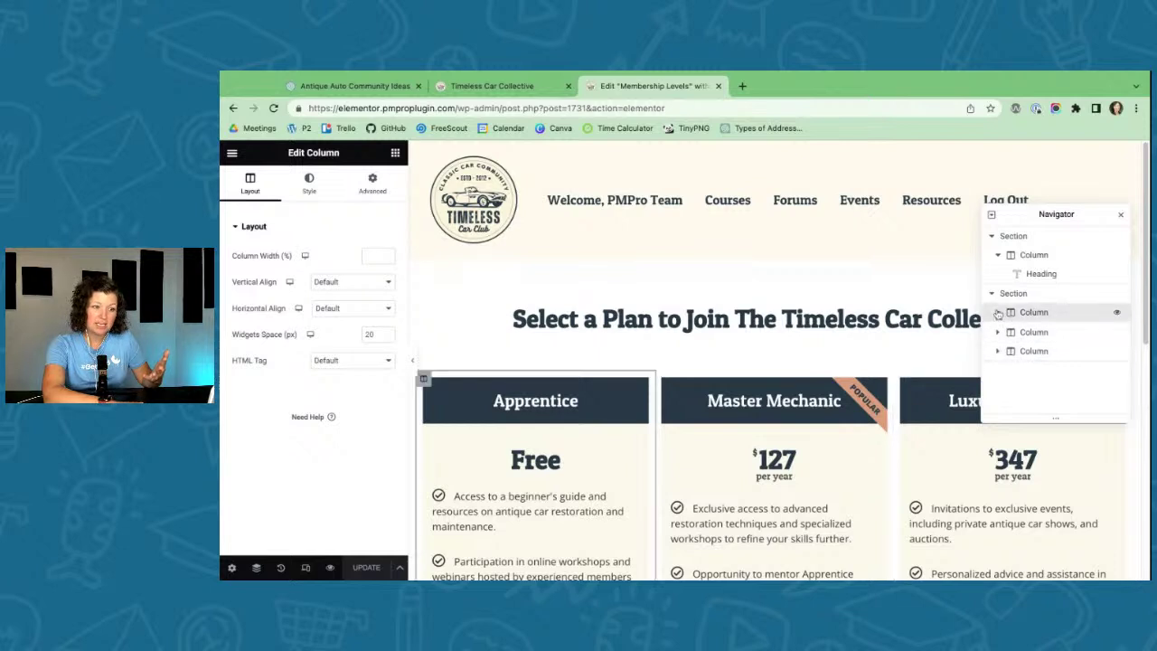
left_click(997, 311)
left_click(1034, 331)
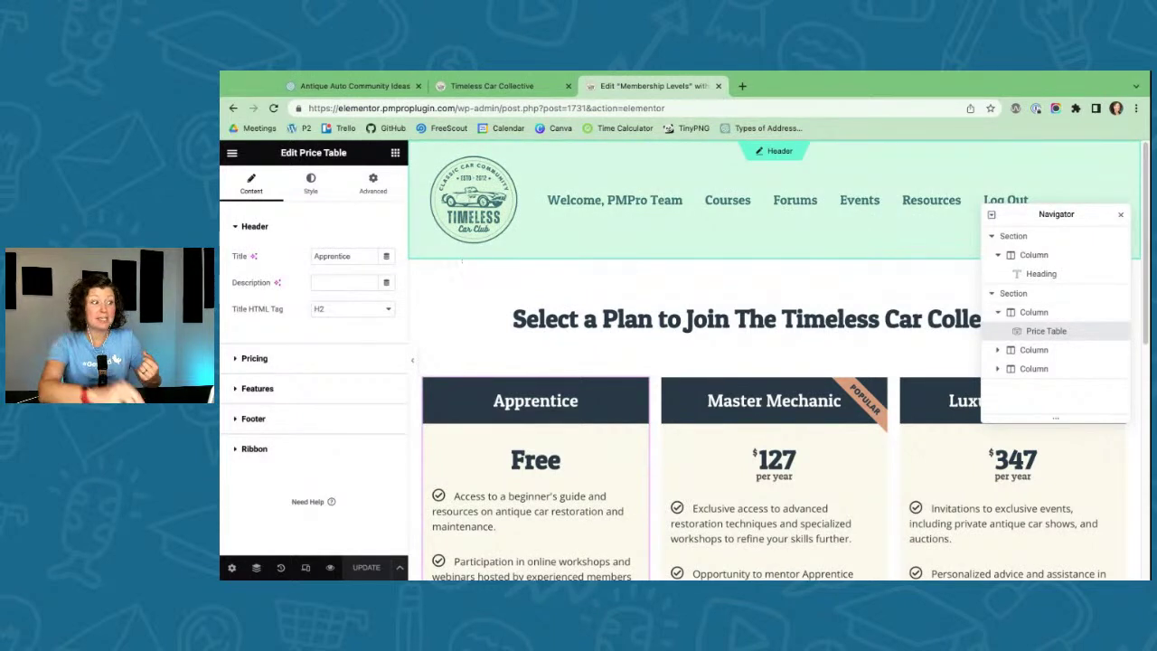
Step: Check the Apprentice header and Free pricing, then select the Footer's membership-checkout/?level=1 link URL
left_click(242, 359)
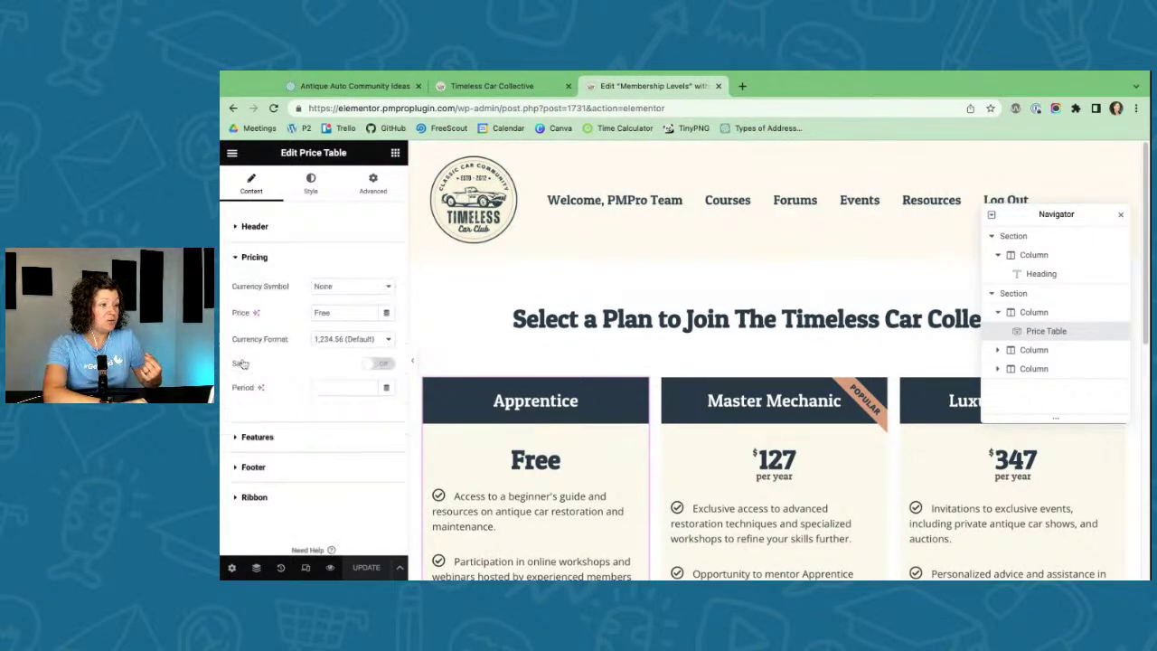
left_click(276, 224)
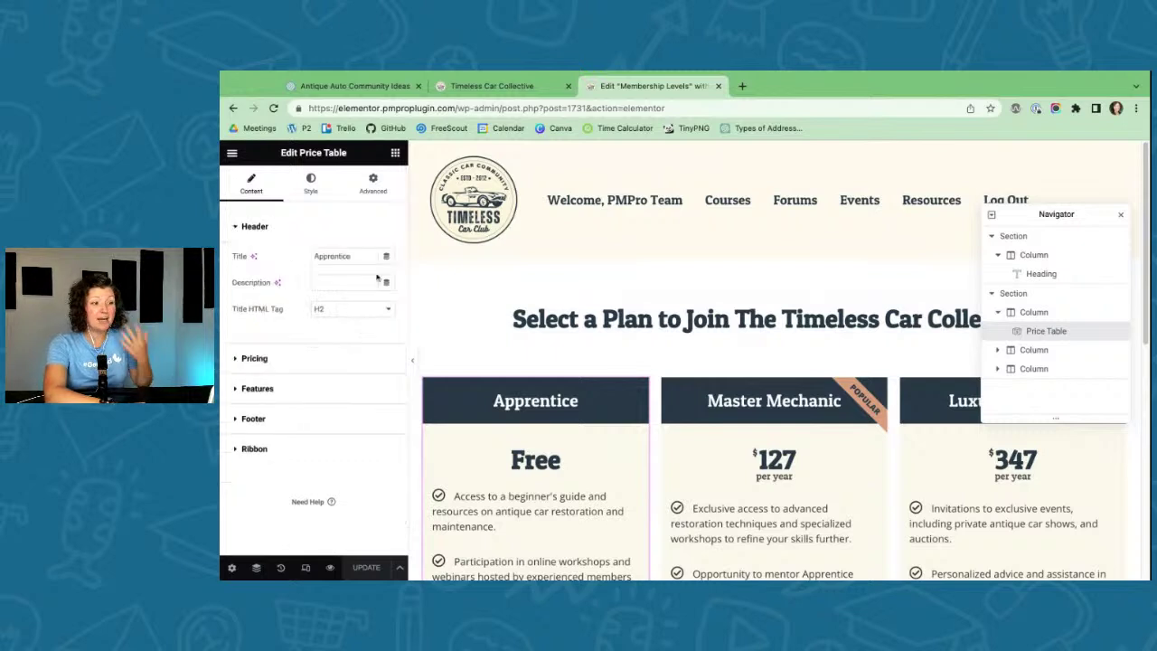
left_click(245, 358)
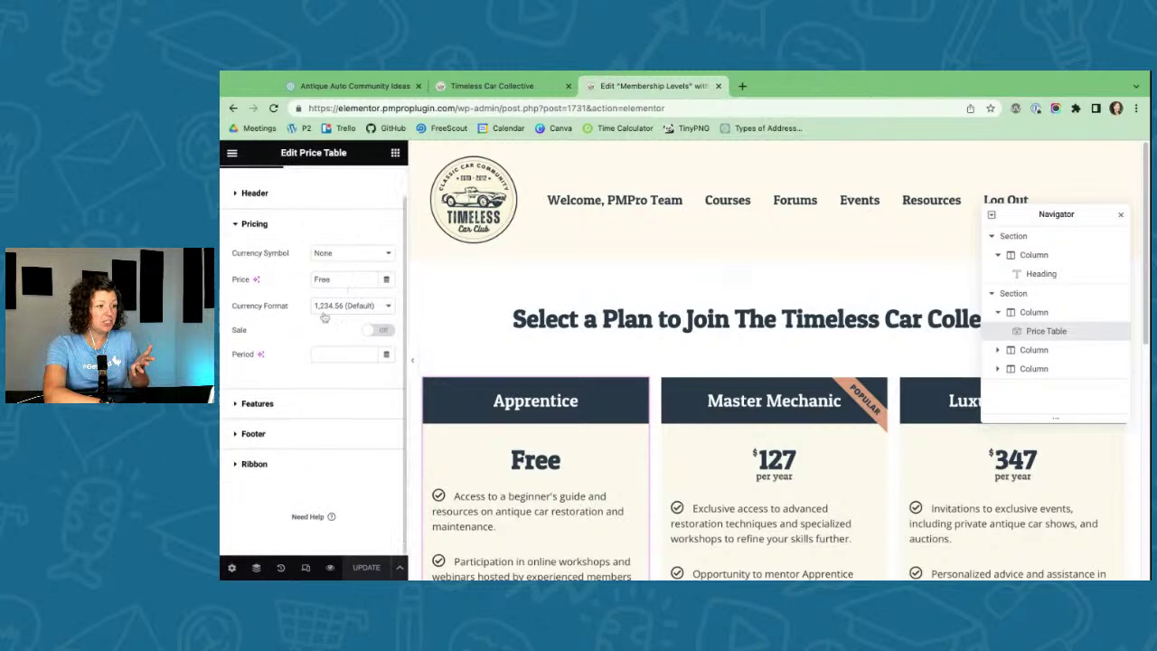
scroll(770, 506, "down", 5)
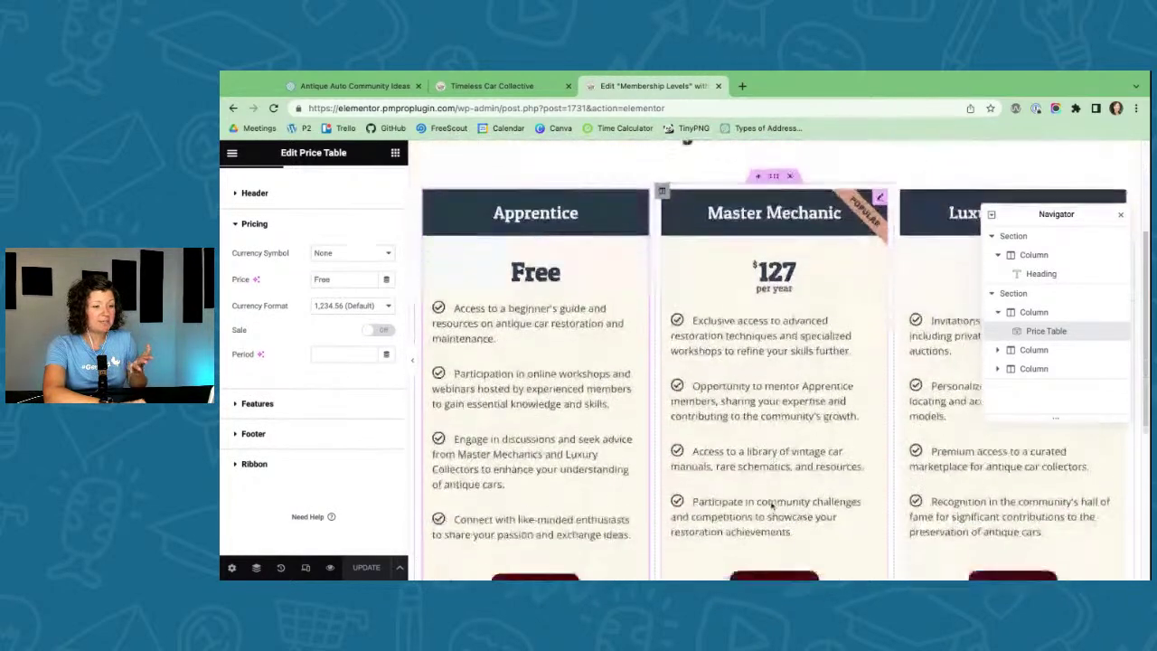
scroll(771, 506, "down", 4)
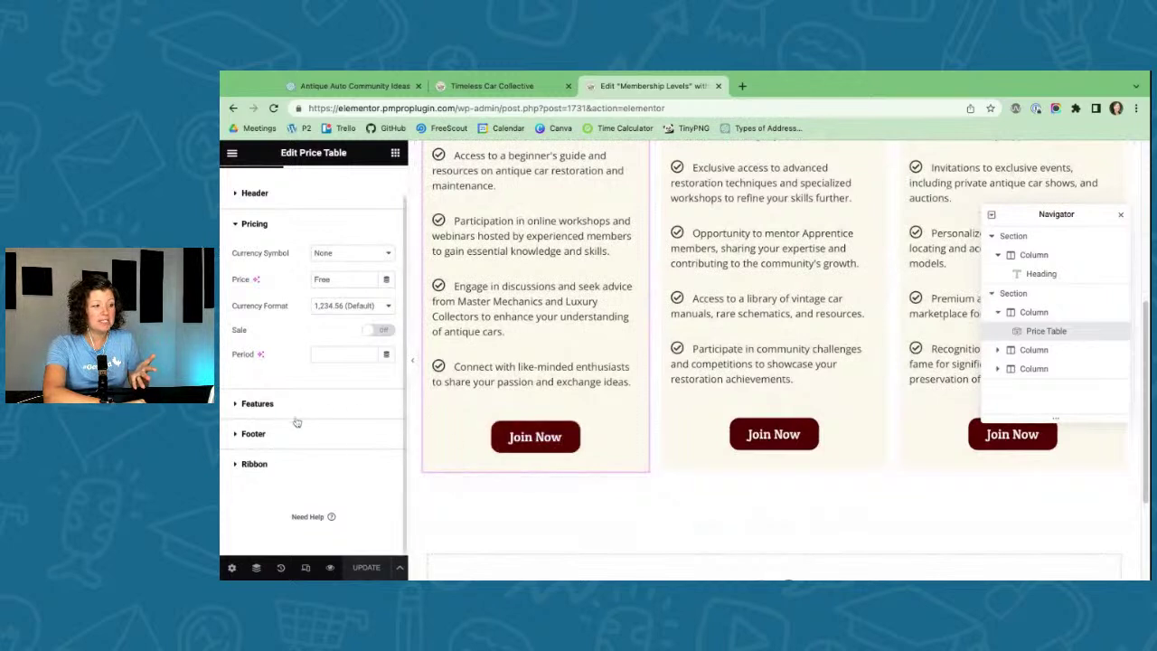
left_click(240, 433)
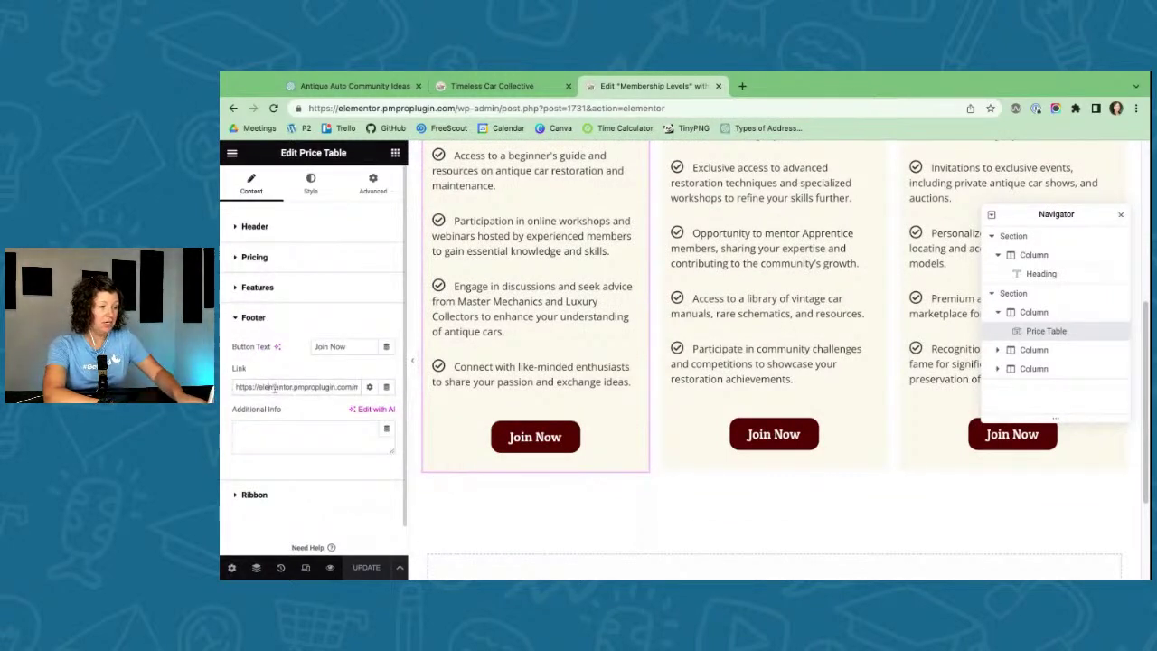
triple_click(275, 387)
key("ctrl+c")
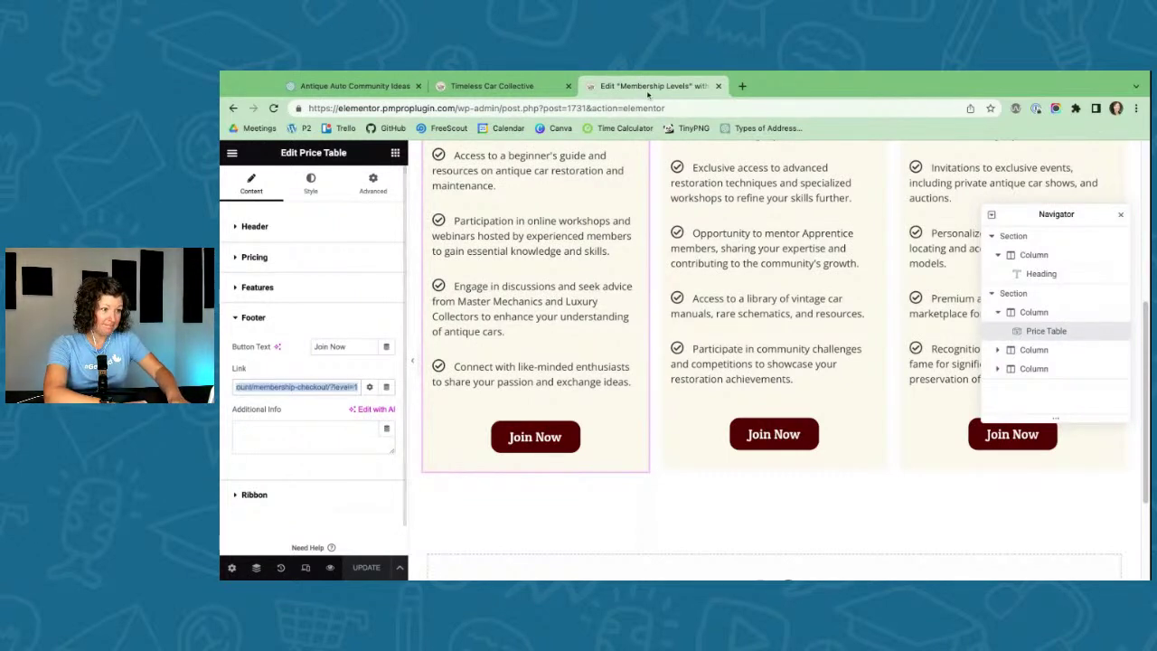
Step: Paste the copied checkout URL into a temporary tab to inspect its ?level=1 ending, then close it
left_click(742, 86)
key("ctrl+v")
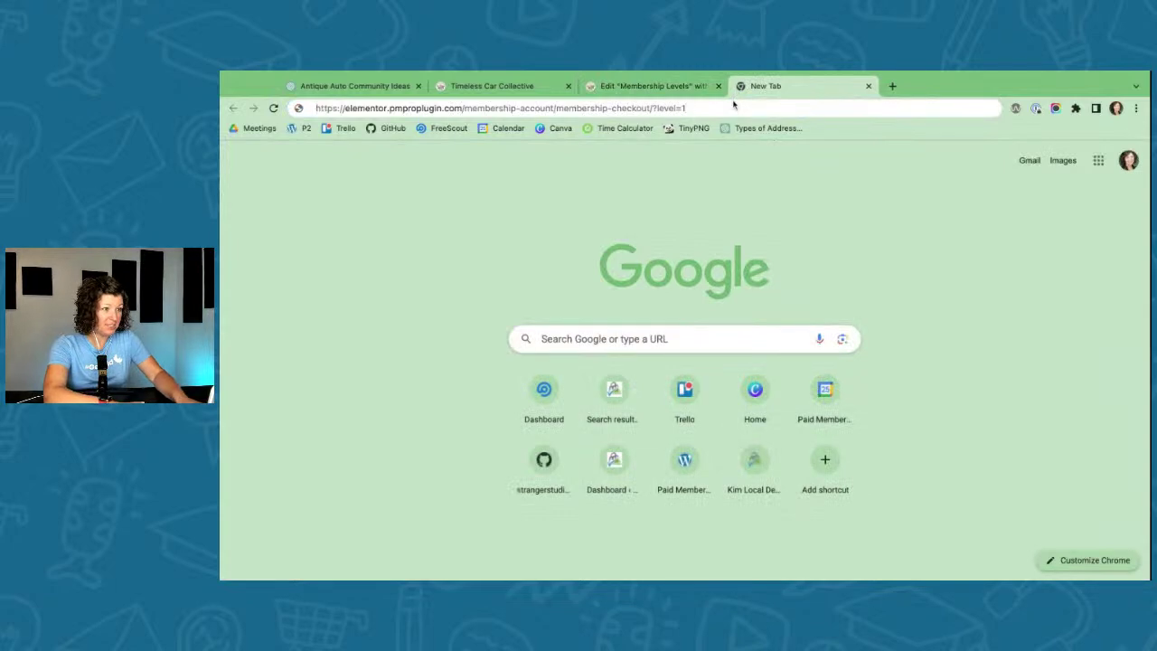
key("ctrl+a")
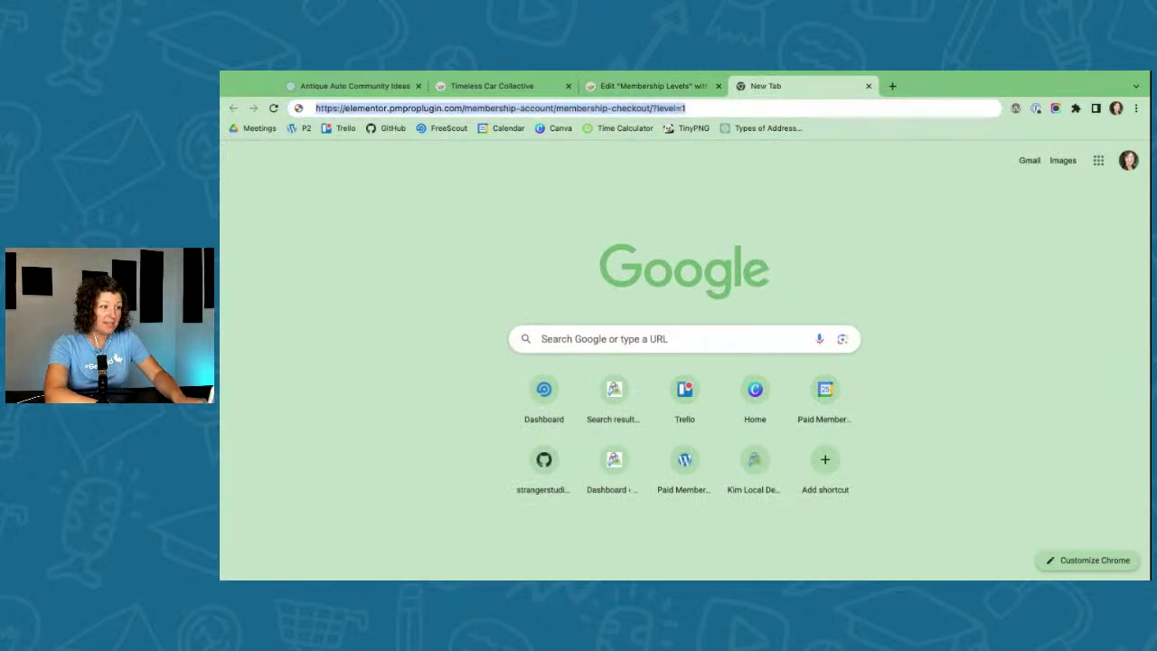
key("Right")
key("shift+Left")
key("shift+Left")
key("shift+Left")
key("shift+Left")
key("shift+Left")
key("shift+Left")
key("shift+Left")
key("shift+Left")
key("shift+Left")
key("shift+Left")
key("shift+Left")
key("shift+Left")
key("shift+Left")
key("shift+Left")
key("shift+Left")
key("shift+Left")
key("shift+Left")
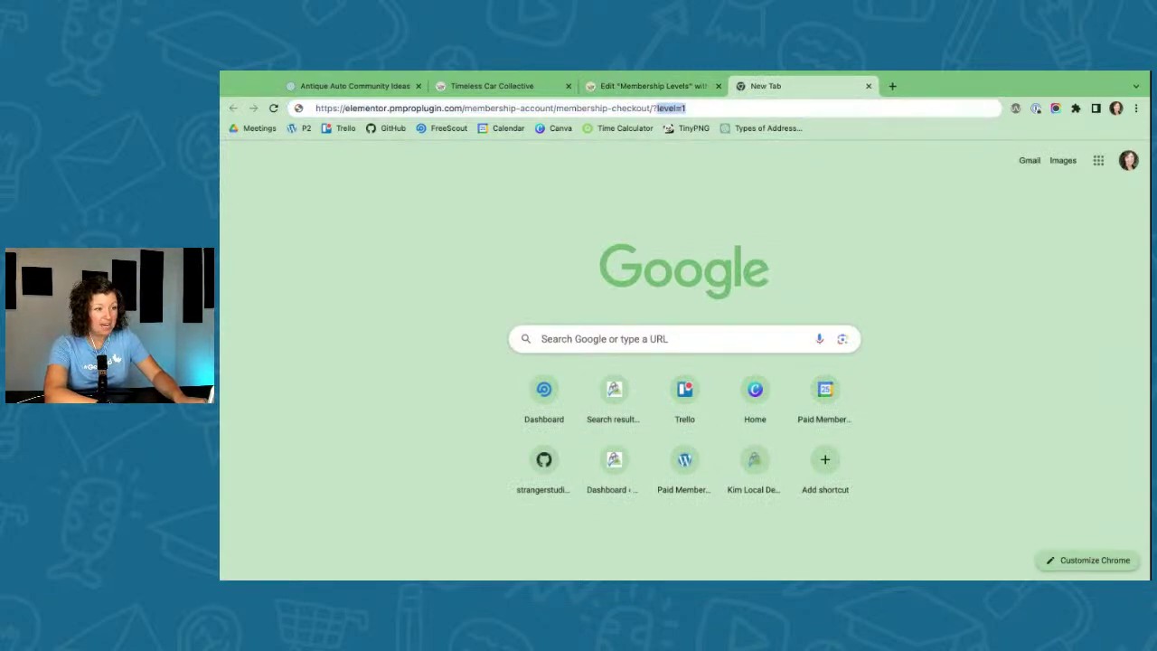
key("shift+Right")
key("shift+Right")
key("shift+Right")
key("shift+Right")
key("shift+Right")
key("shift+Right")
key("shift+Right")
key("shift+Right")
key("shift+Right")
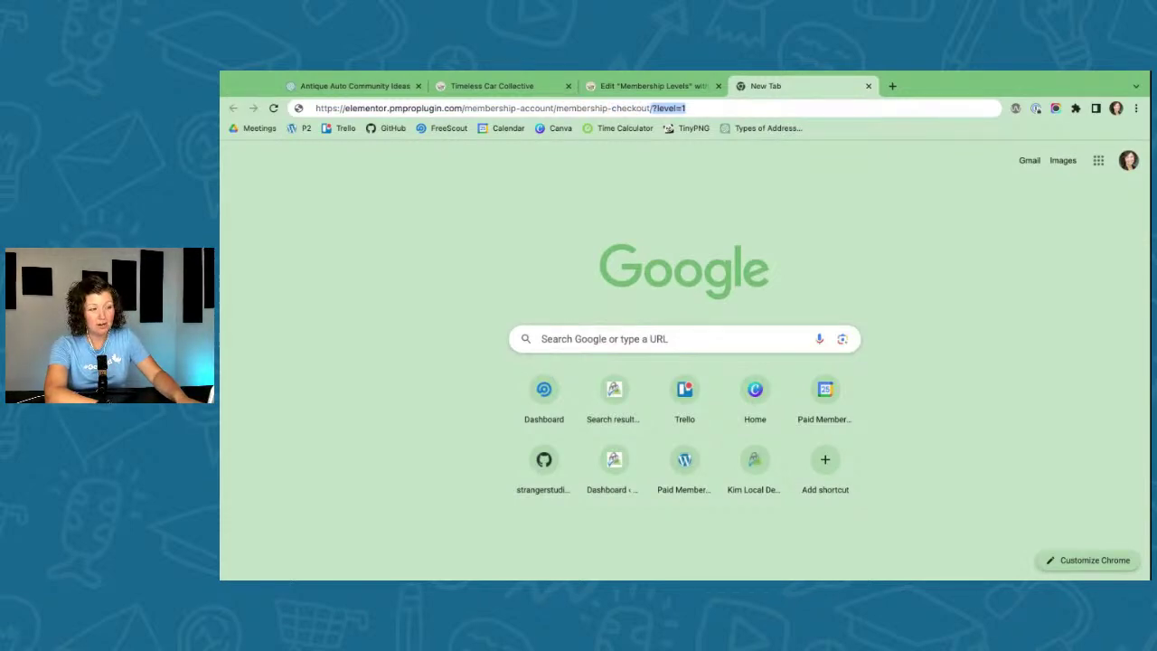
key("ctrl+w")
Step: Open Apprentice's $0.00 checkout from Memberships > Settings > Levels in a new tab and copy its URL
left_click(475, 88)
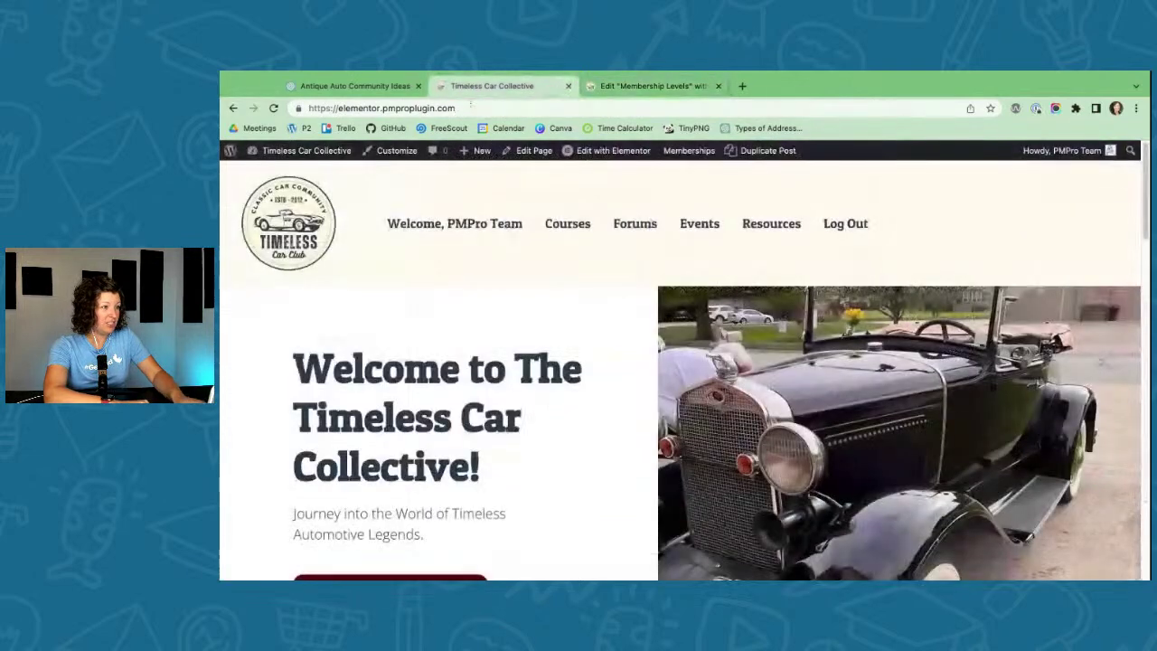
left_click(469, 106)
left_click(470, 107)
mouse_move(666, 151)
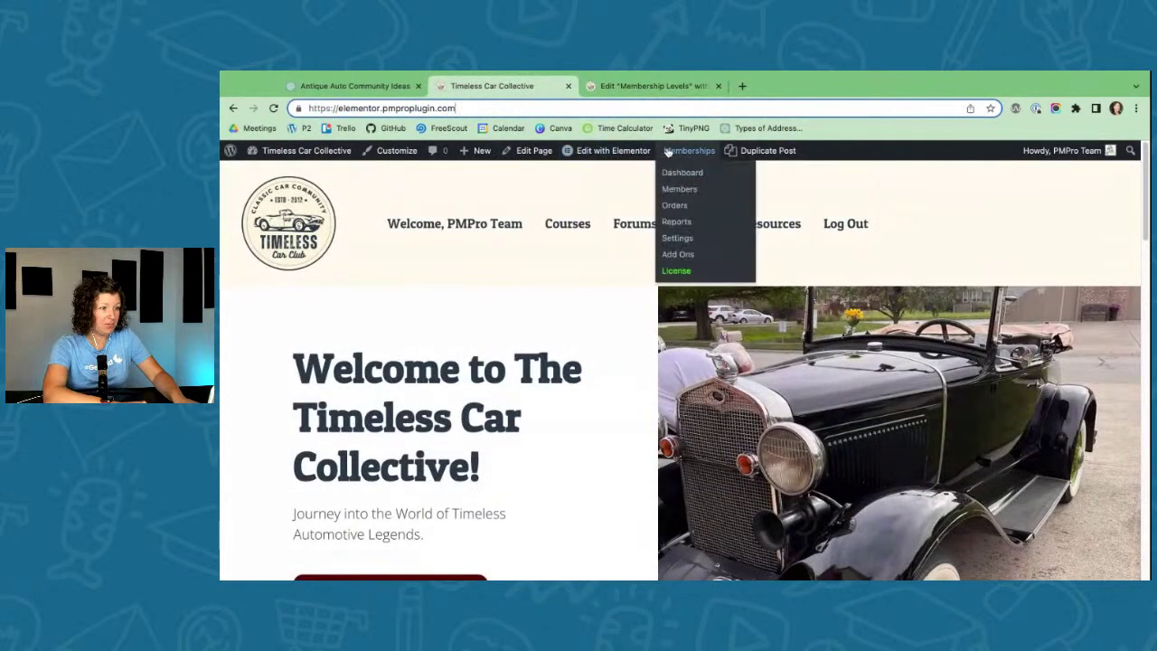
left_click(677, 238)
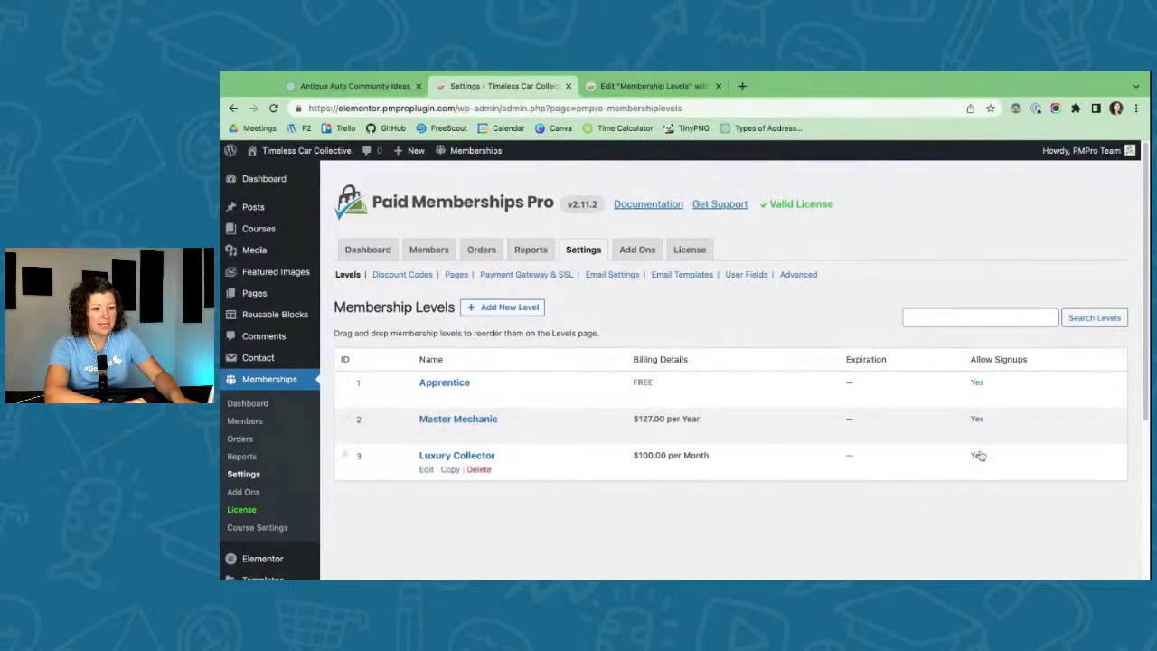
left_click(977, 383)
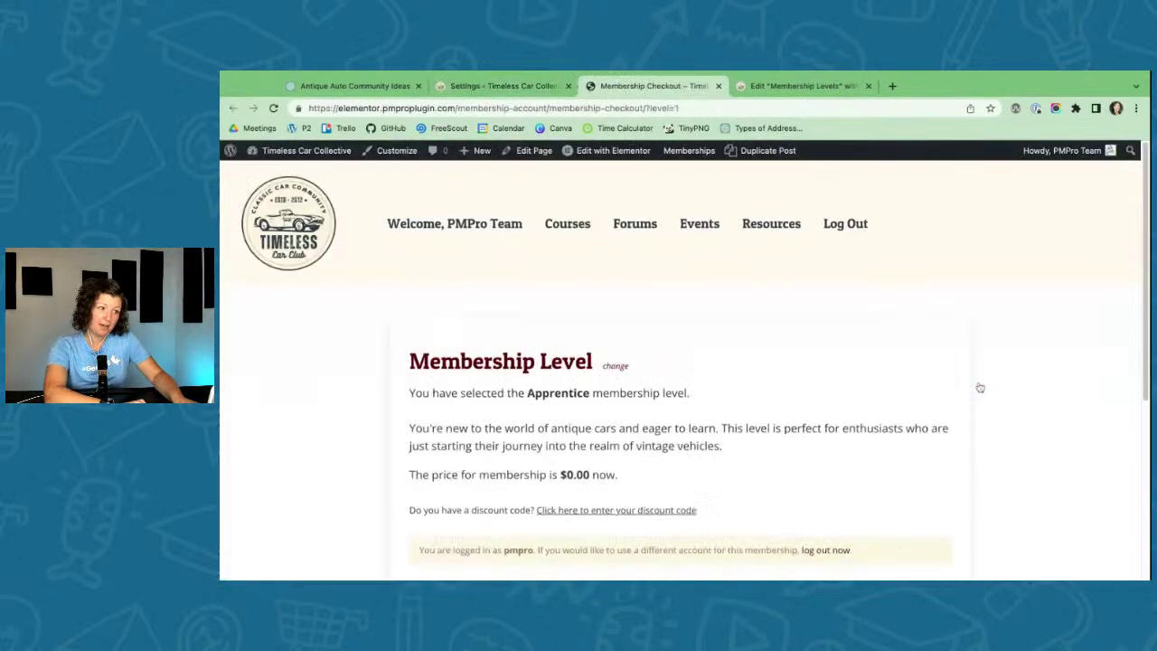
left_click(760, 107)
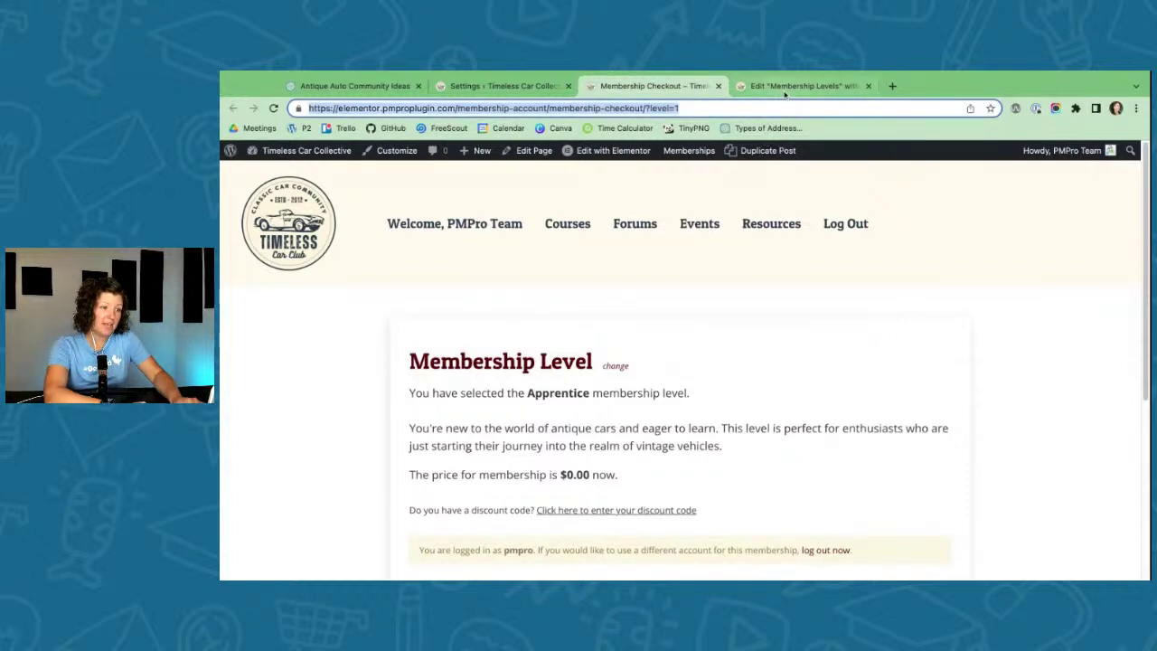
left_click(788, 87)
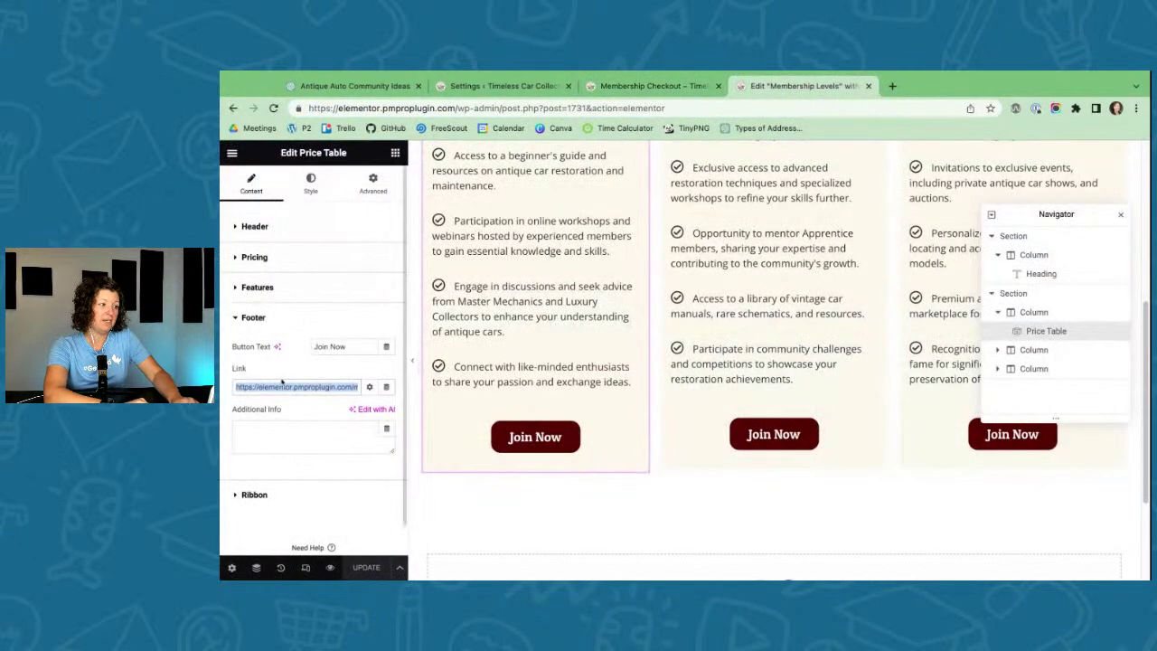
Step: Paste the checkout URL into Apprentice's Join Now link and confirm Master Mechanic's link ends in ?level=2
key("super+v")
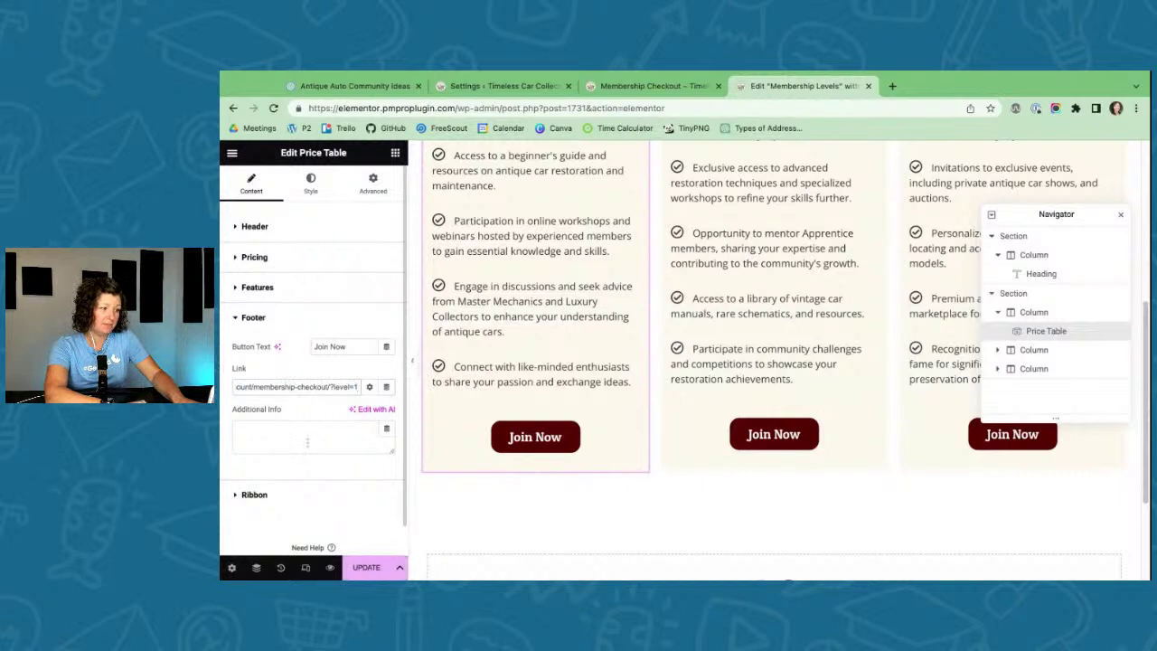
left_click(307, 442)
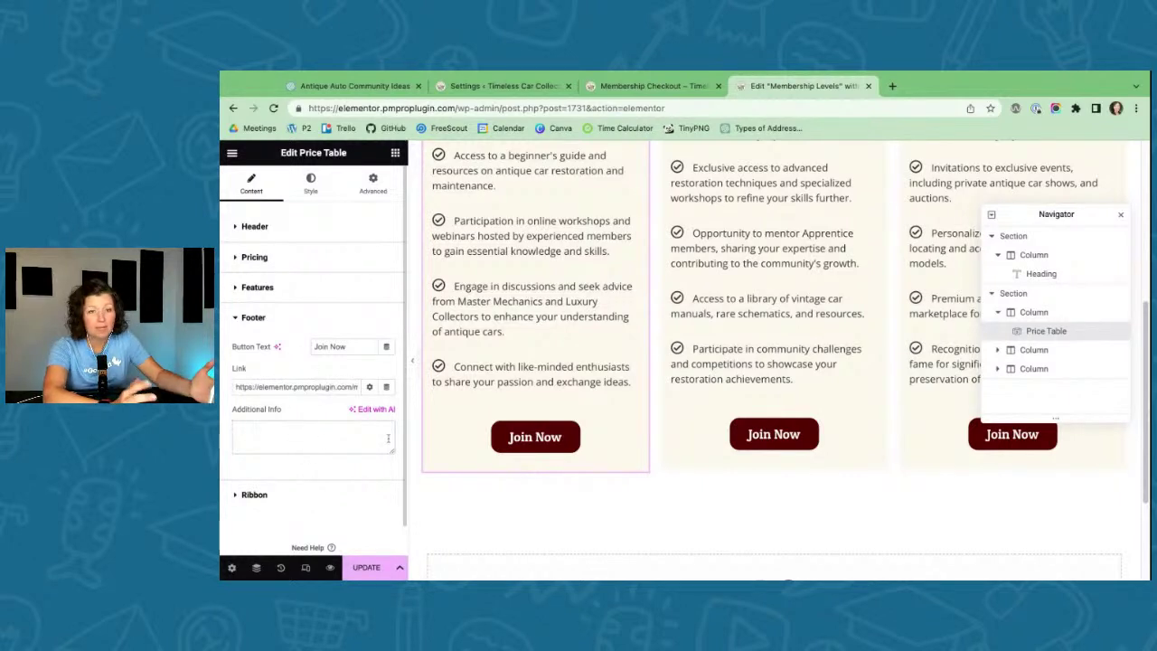
left_click(771, 437)
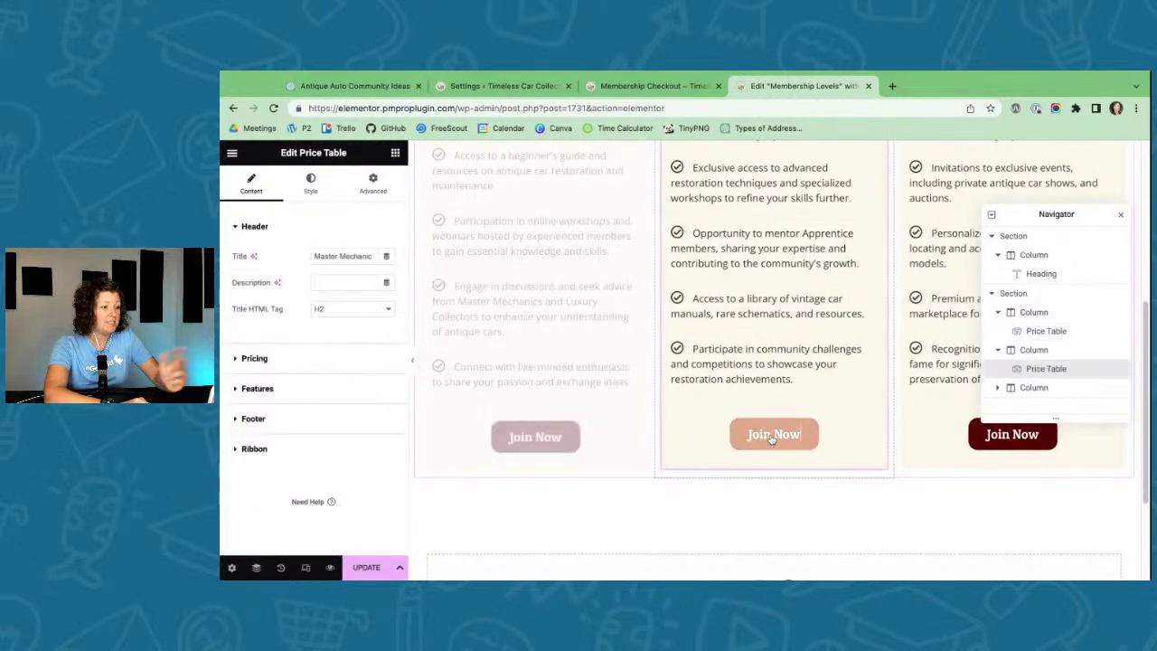
left_click(253, 449)
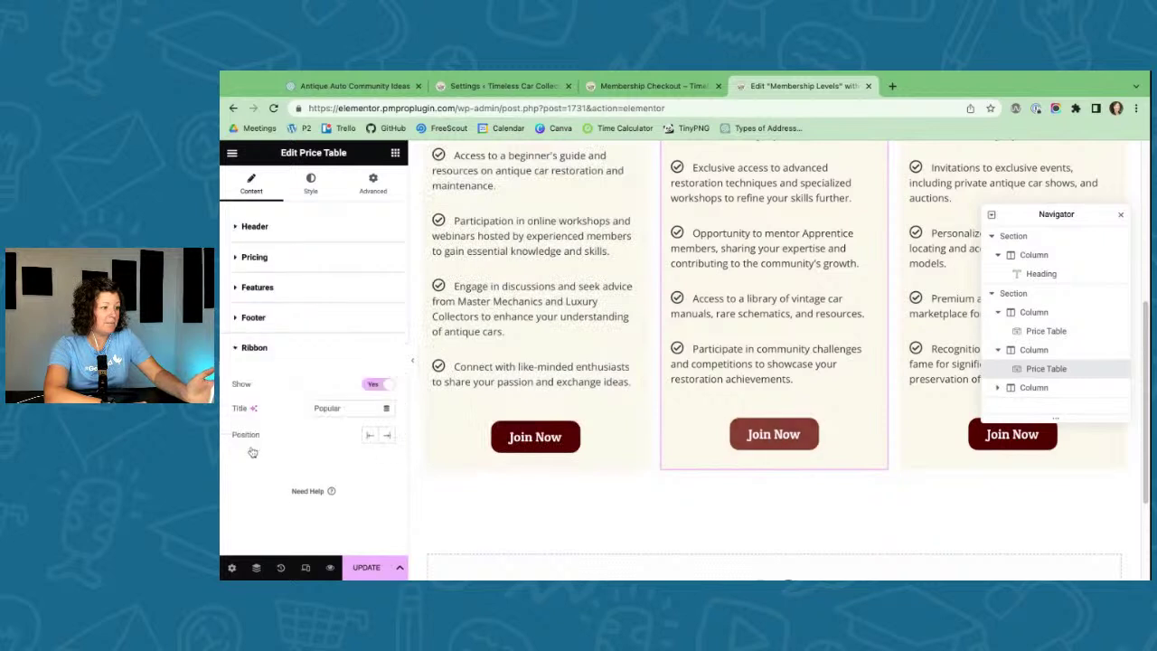
left_click(256, 322)
left_click(309, 387)
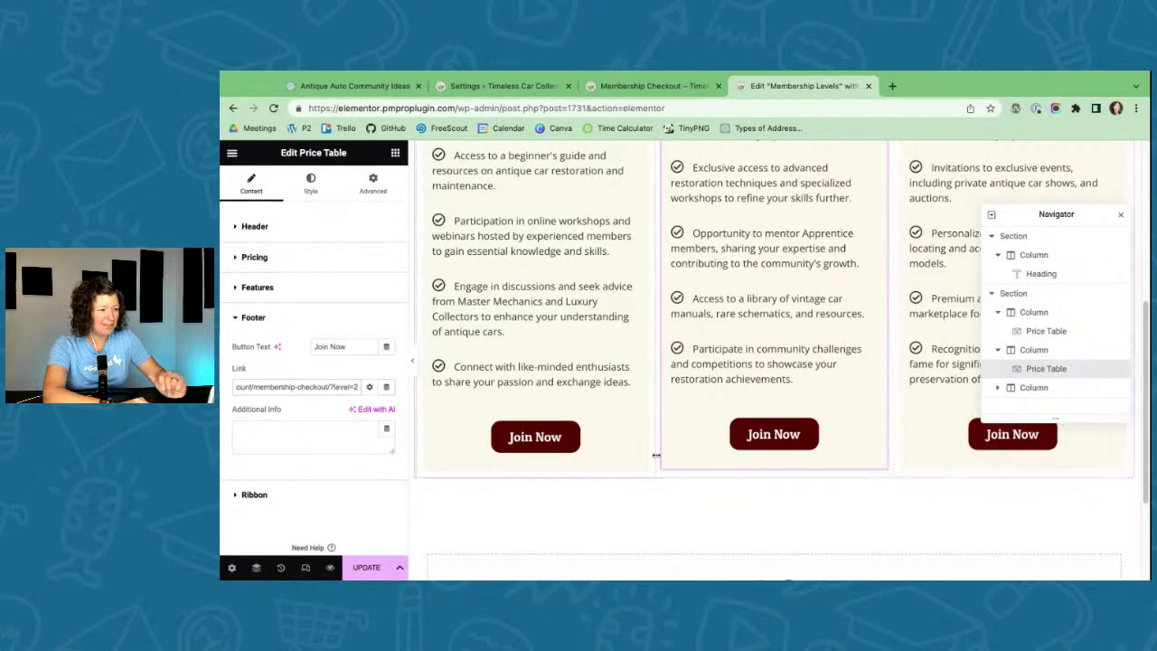
scroll(656, 454, "up", 5)
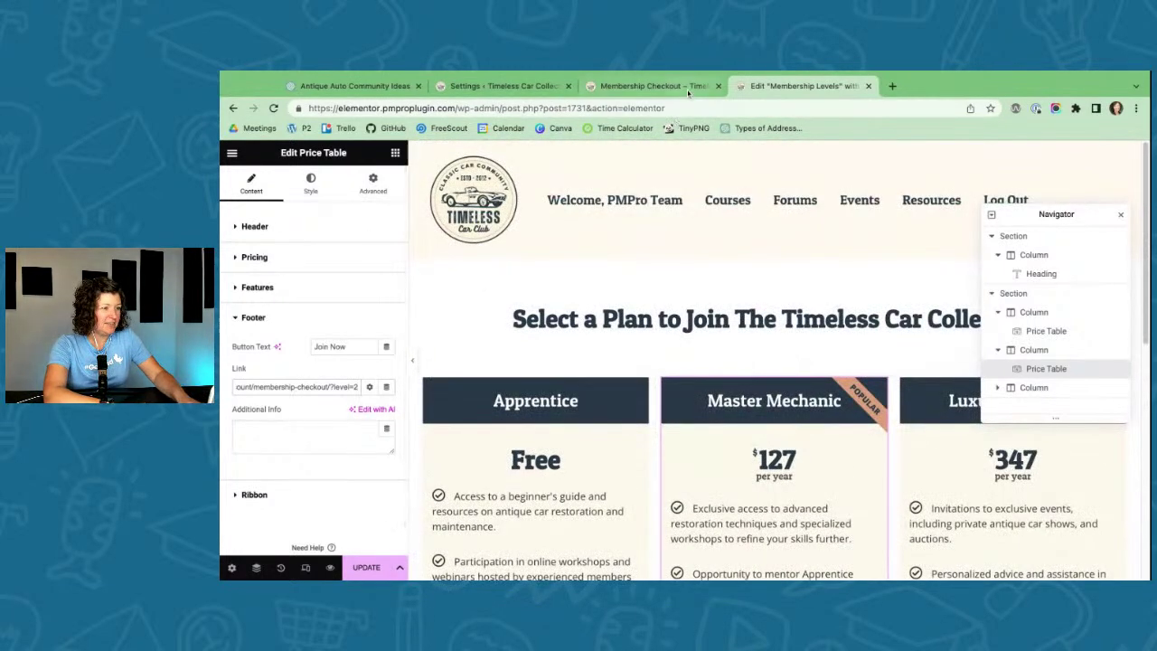
Step: Add a trial Price List widget, found by searching 'pricing', under Master Mechanic, then delete it
left_click(395, 153)
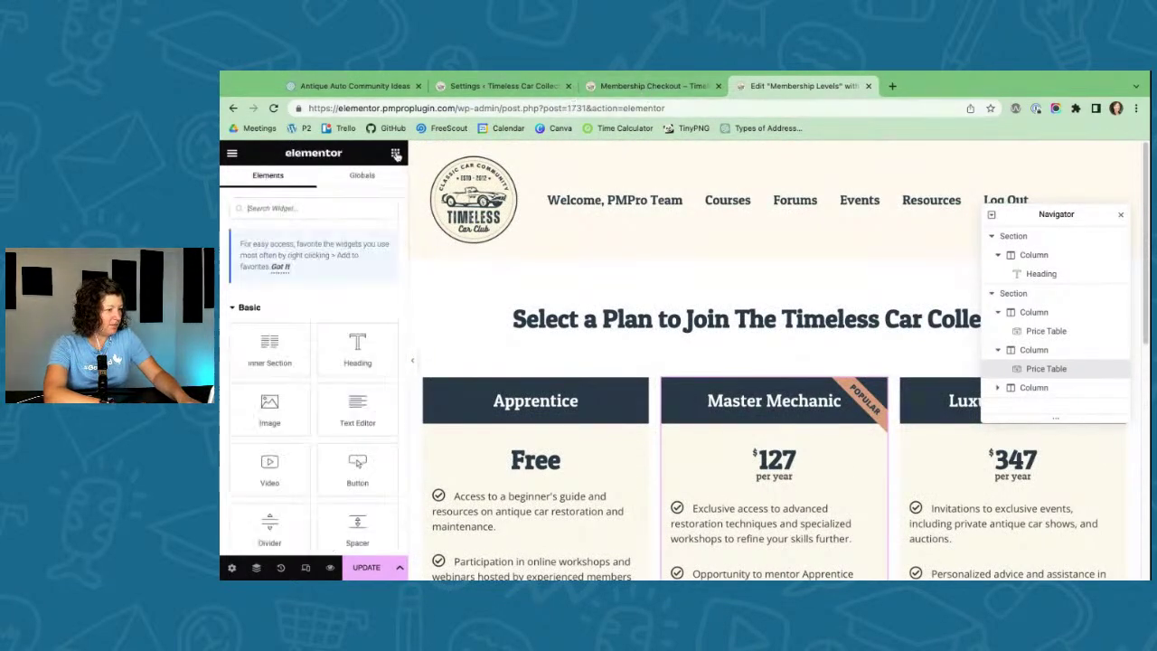
left_click(284, 208)
type("pricing")
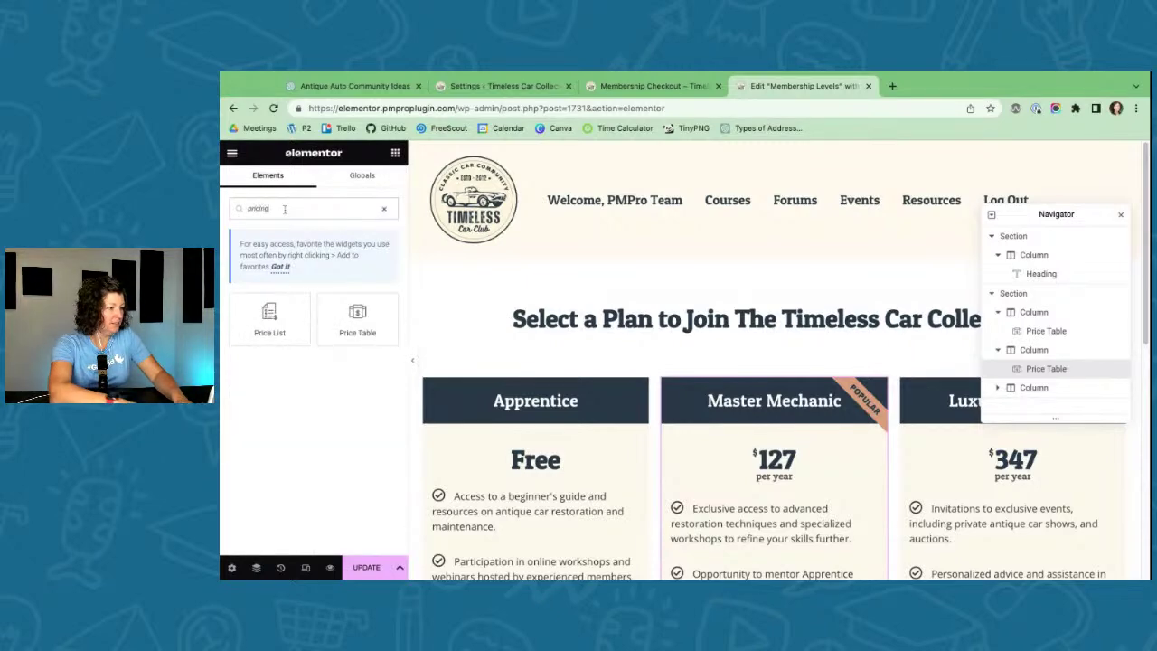
left_click_drag(269, 319, 705, 341)
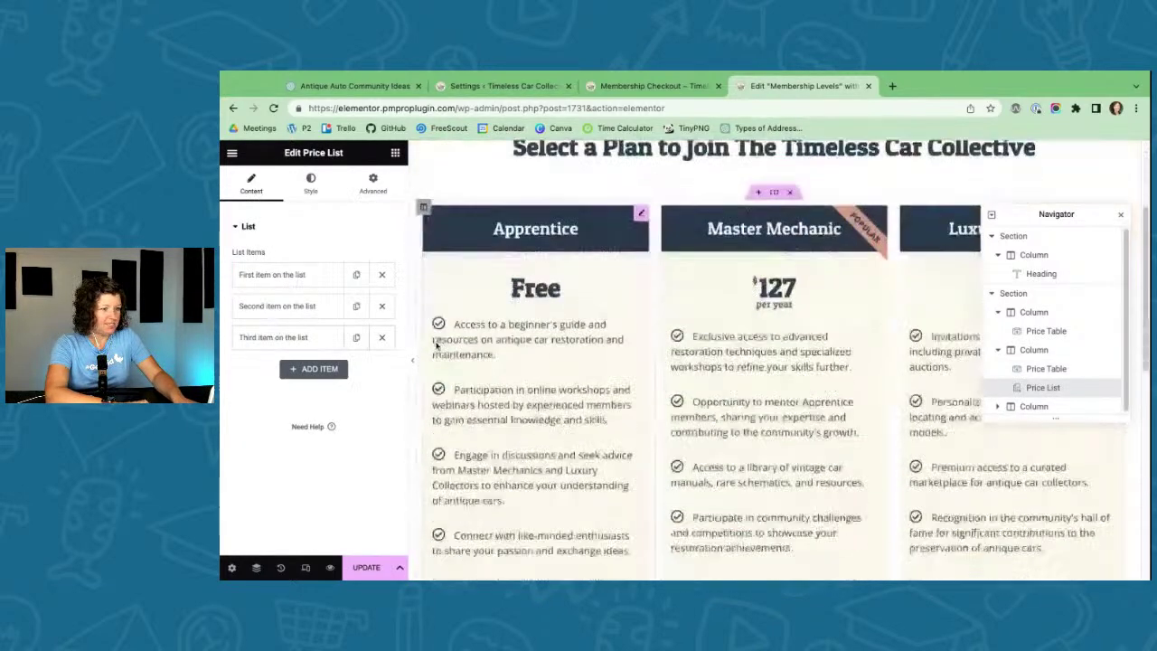
right_click(1039, 386)
left_click(1054, 566)
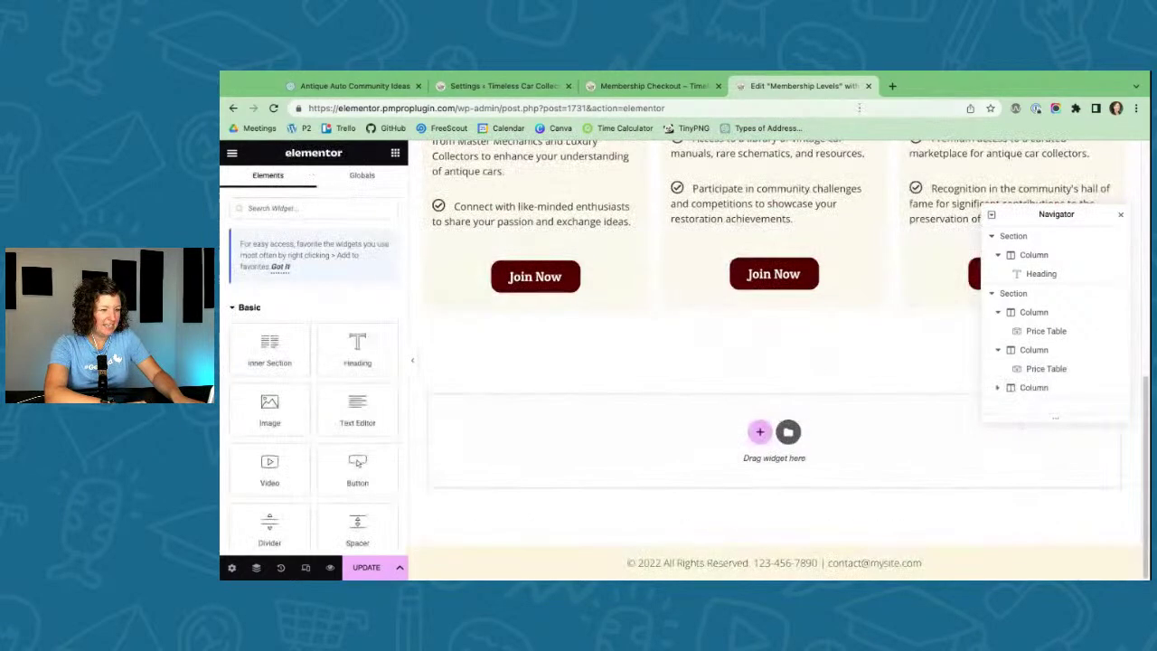
left_click(893, 86)
Step: Go to the elementor.com pricing-table design article in the new tab
type("elementor.com")
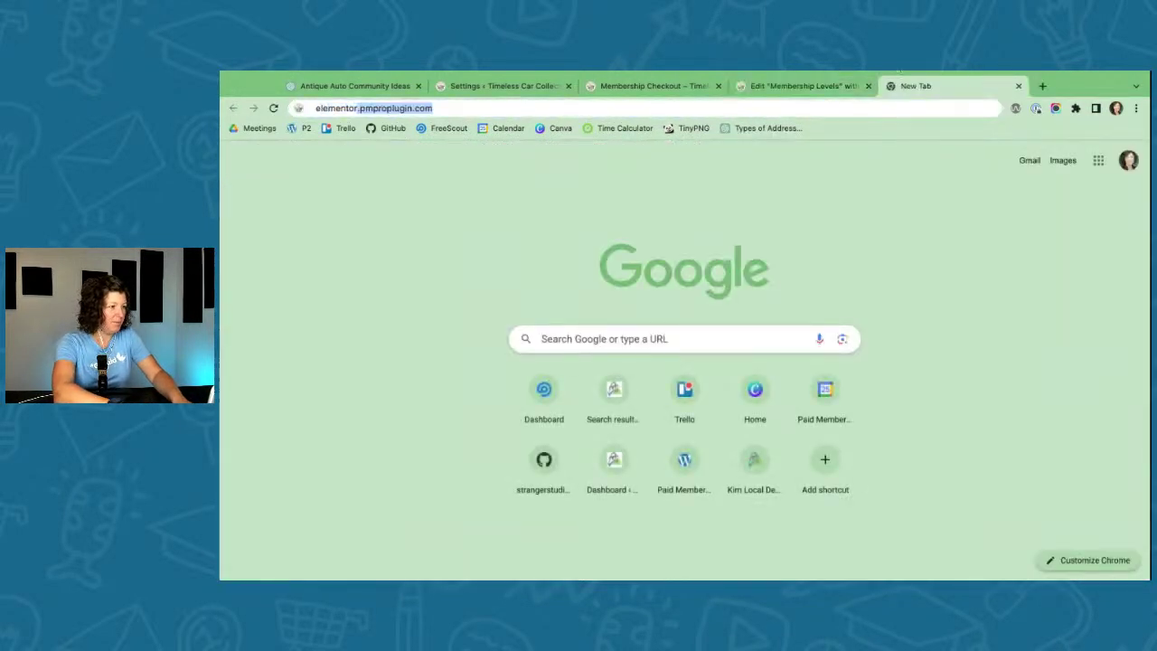
key("Delete")
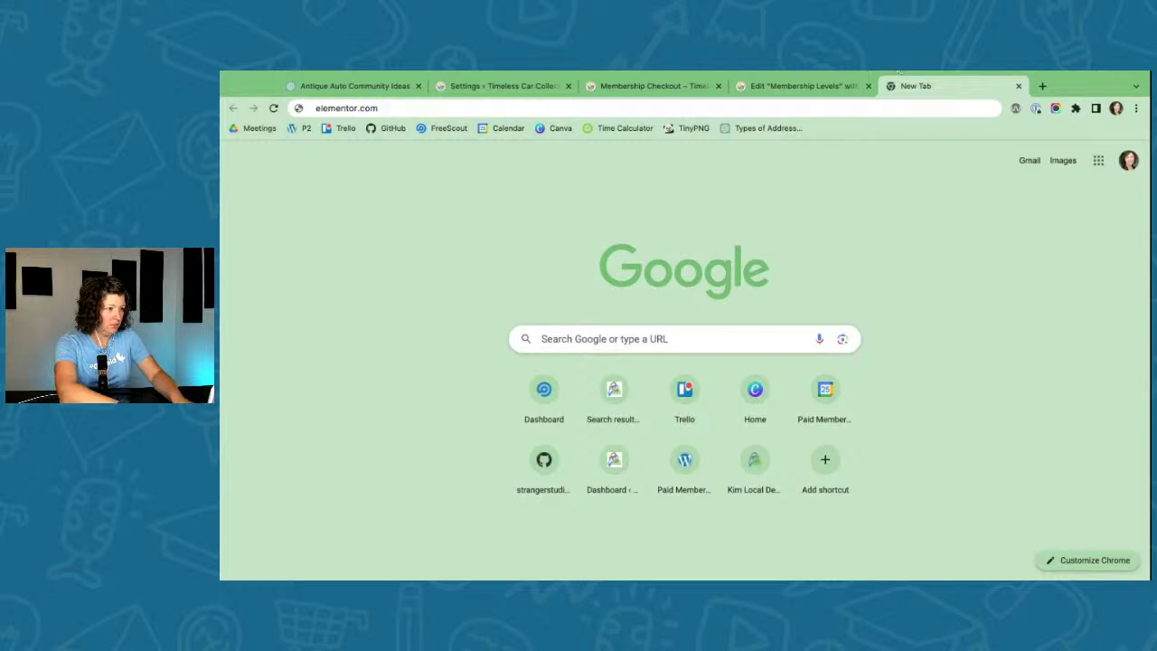
type("/")
key("Return")
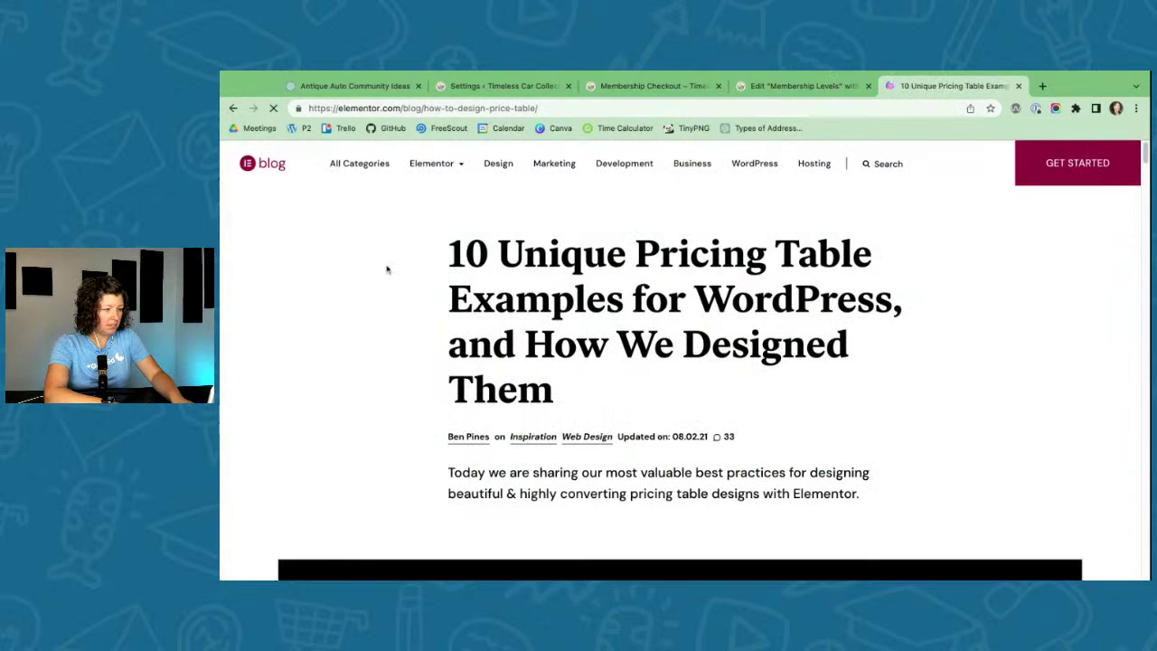
Step: Read through the article's pricing-table examples, then close its tab
scroll(387, 268, "down", 2)
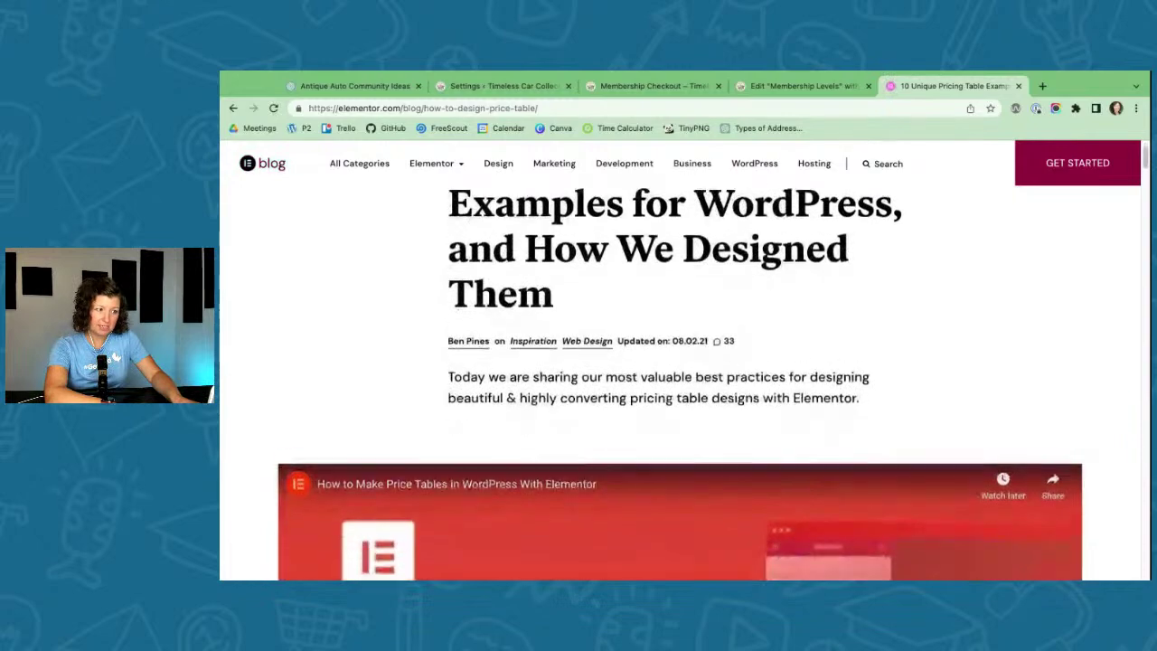
scroll(677, 380, "down", 7)
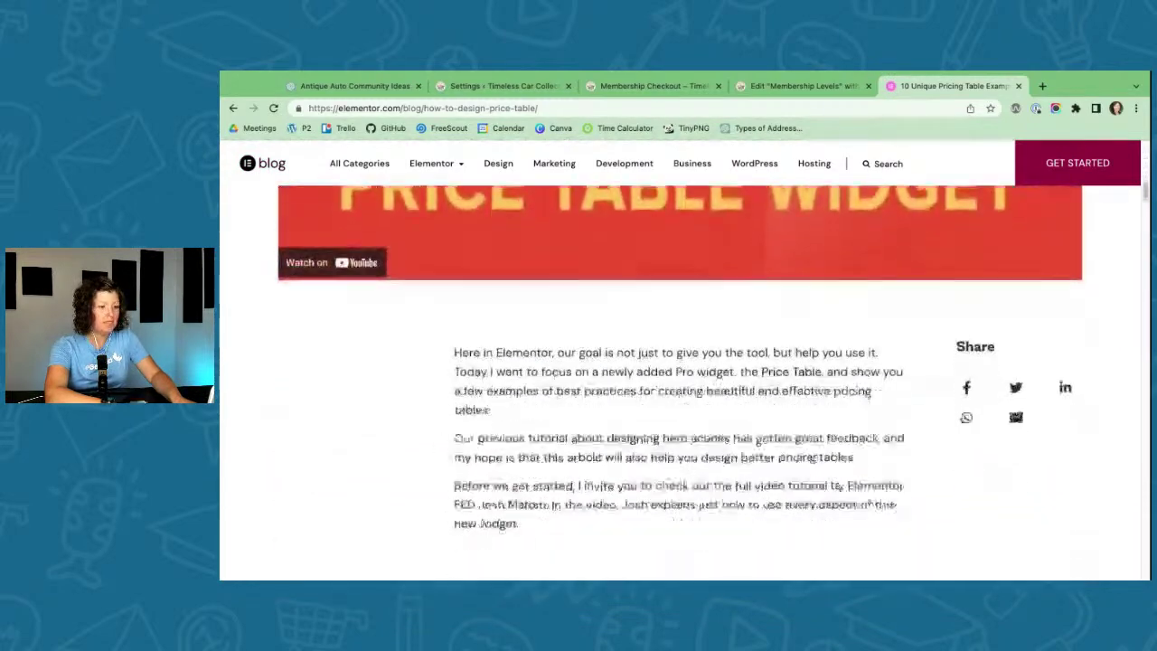
scroll(677, 380, "down", 10)
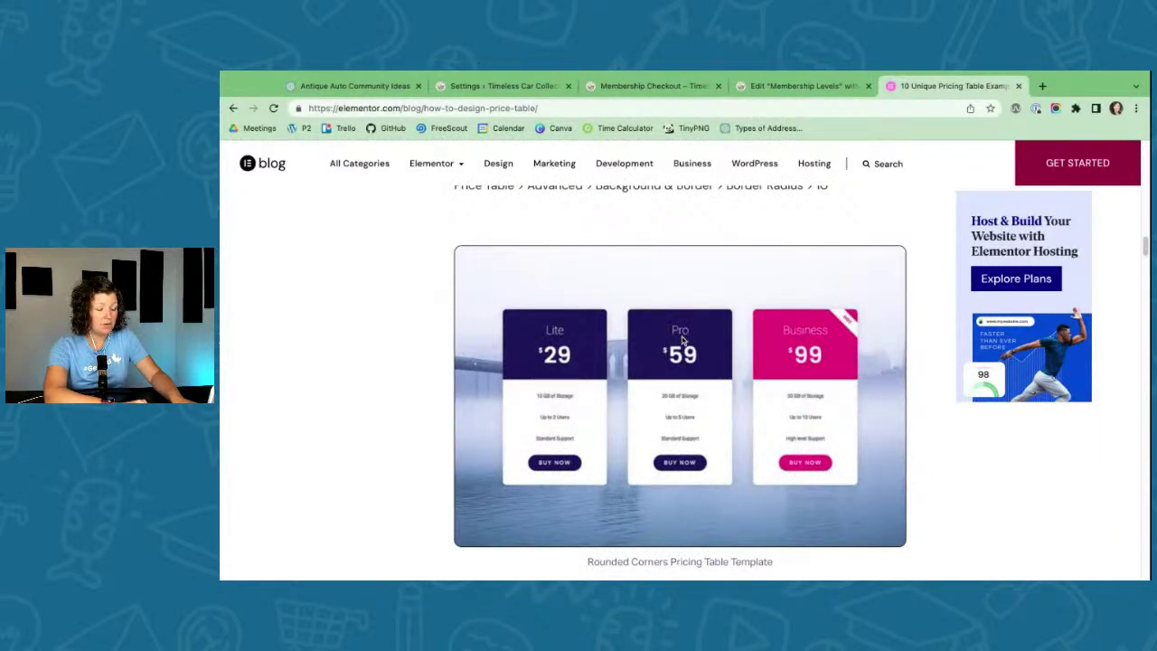
scroll(383, 393, "down", 8)
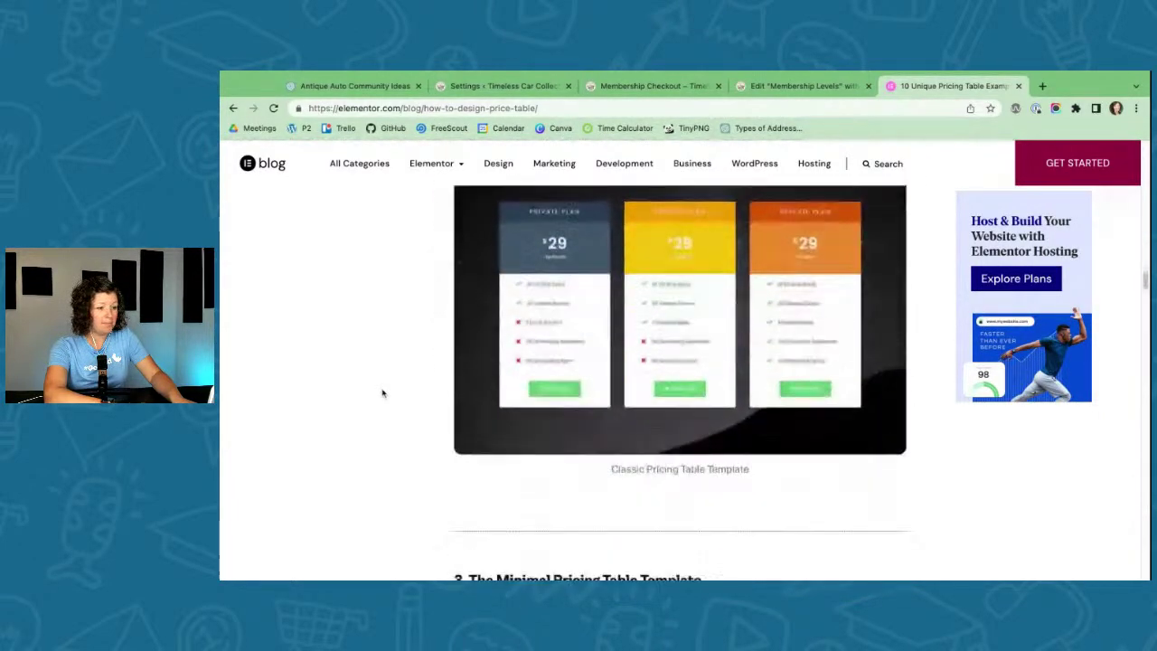
scroll(382, 393, "down", 4)
left_click_drag(465, 387, 634, 387)
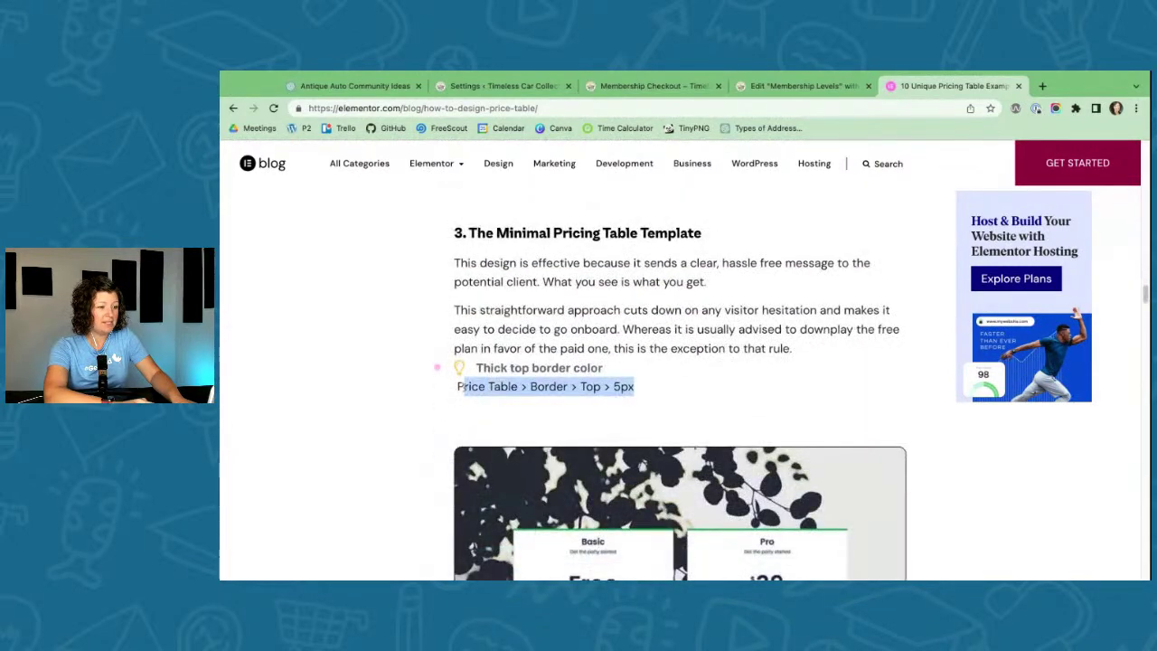
scroll(642, 363, "down", 3)
scroll(642, 363, "up", 4)
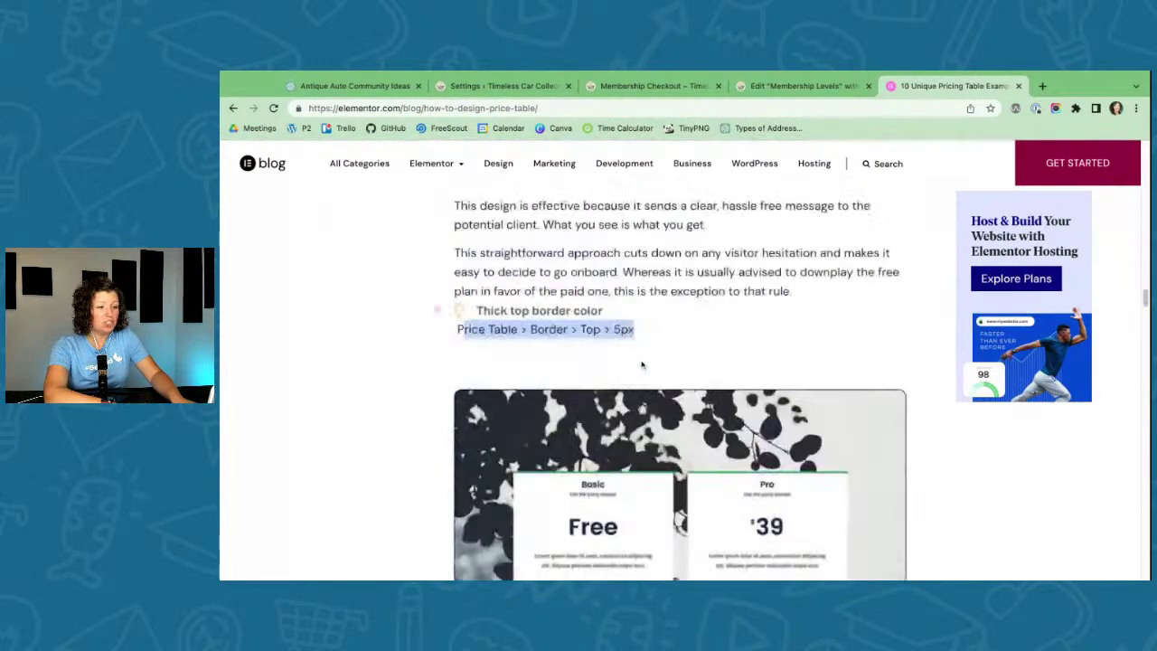
scroll(642, 363, "down", 7)
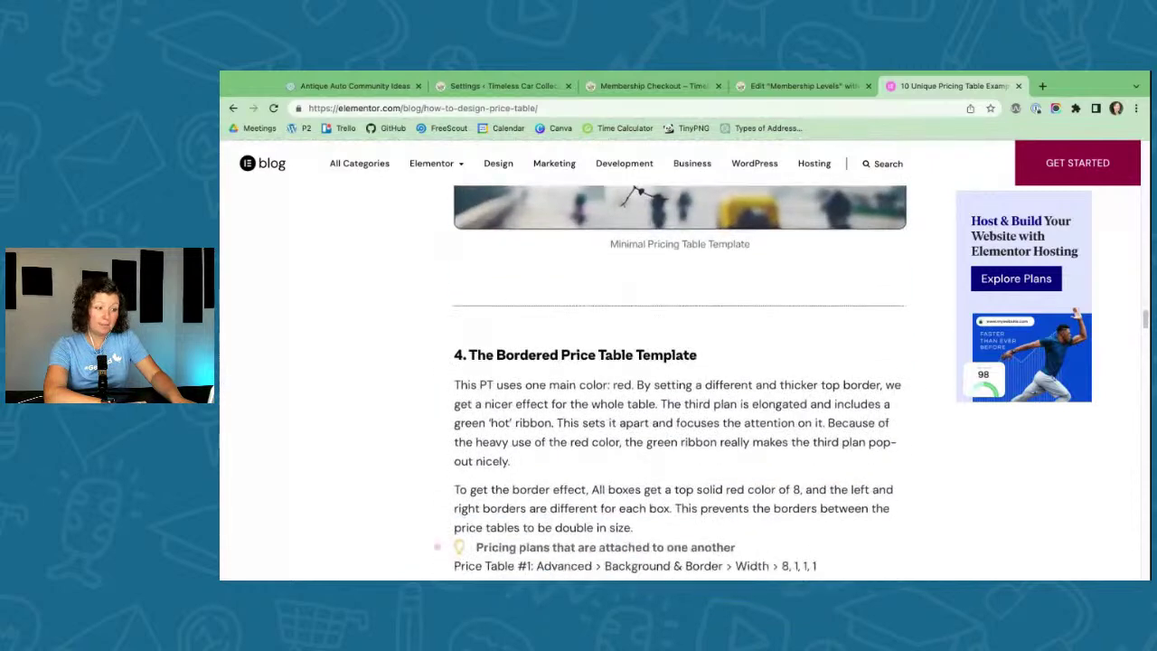
scroll(642, 363, "down", 4)
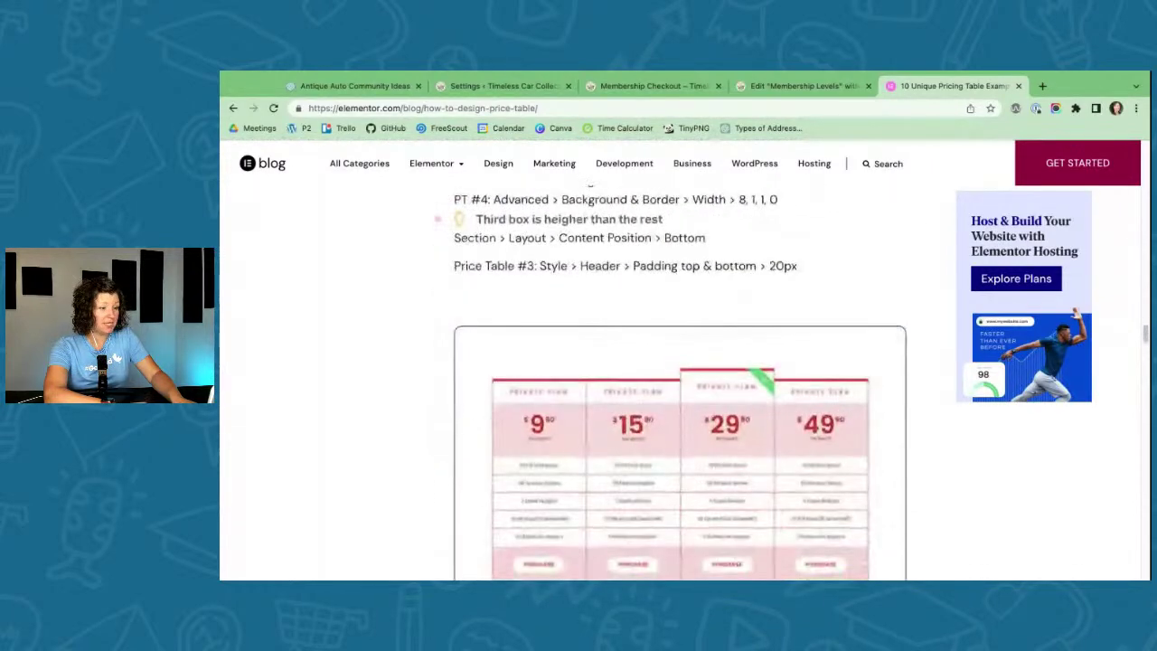
left_click(653, 106)
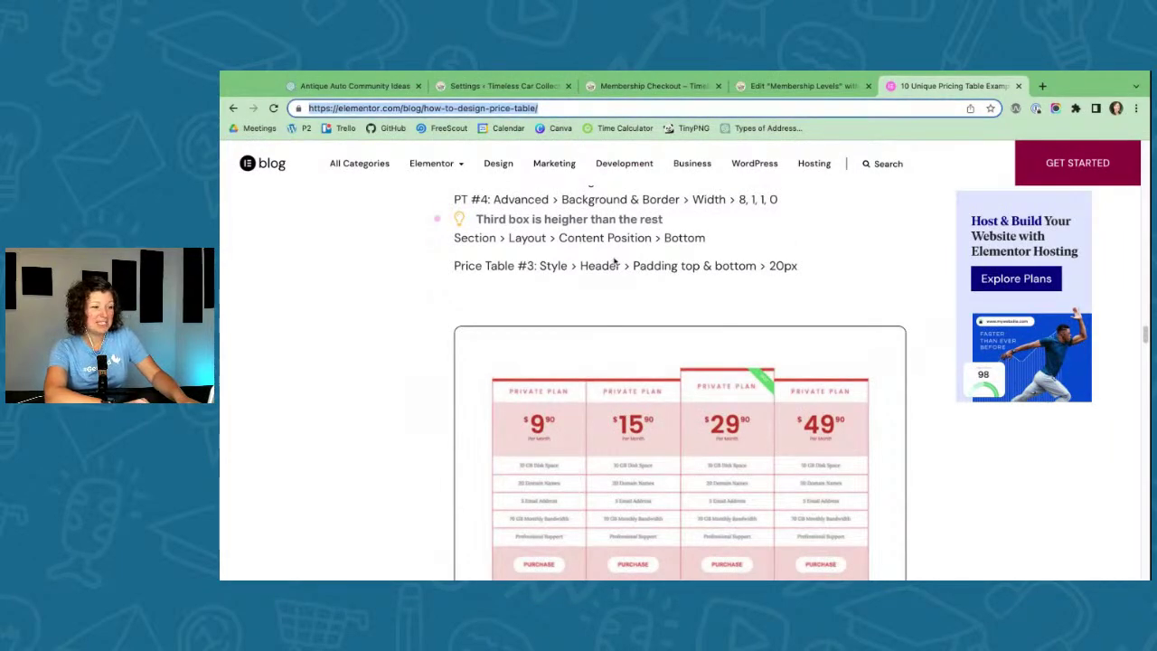
scroll(611, 262, "up", 10)
scroll(609, 262, "up", 4)
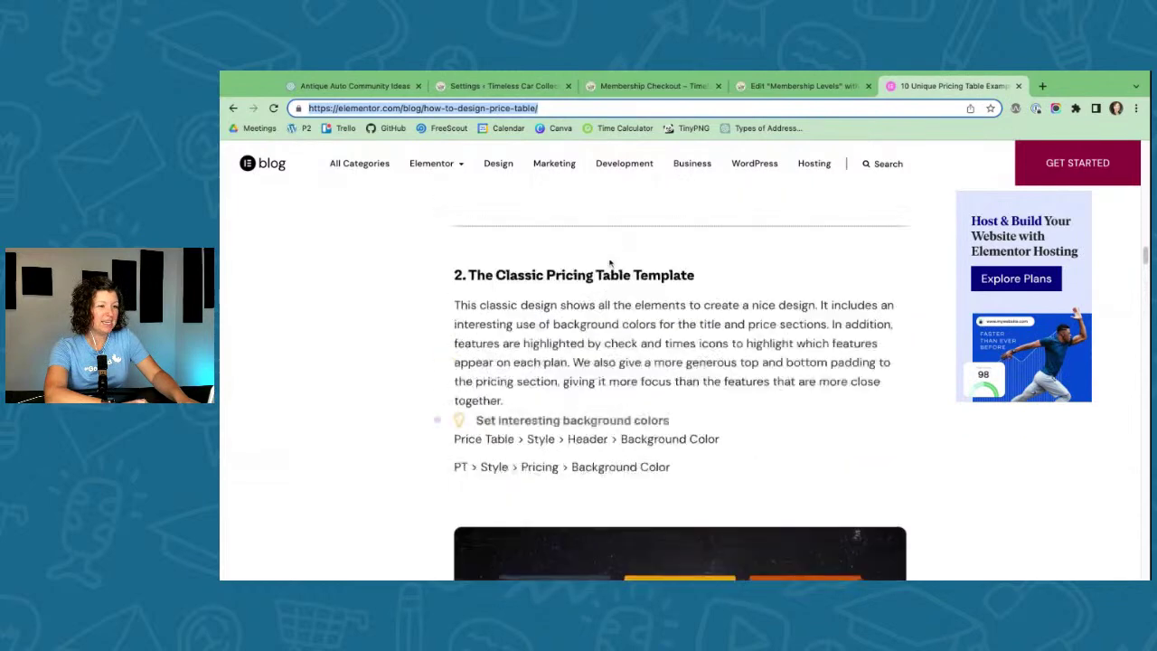
key("super+w")
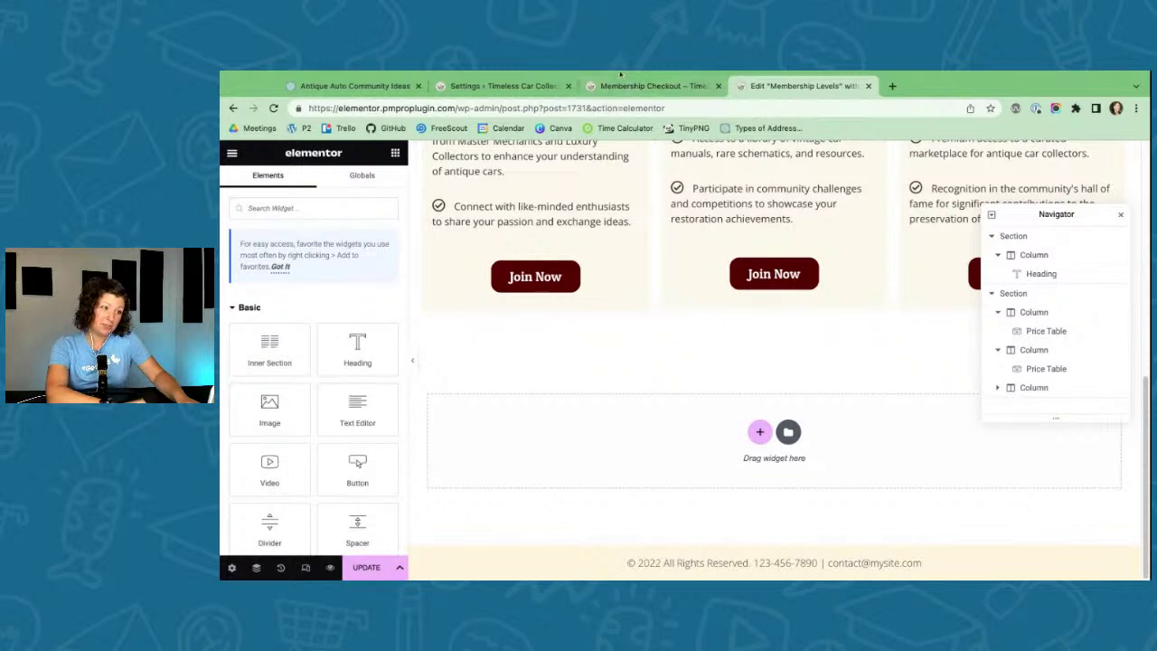
Step: Review the Apprentice checkout form's Company Name and Position fields, then edit the page with Elementor
left_click(650, 86)
left_click(330, 396)
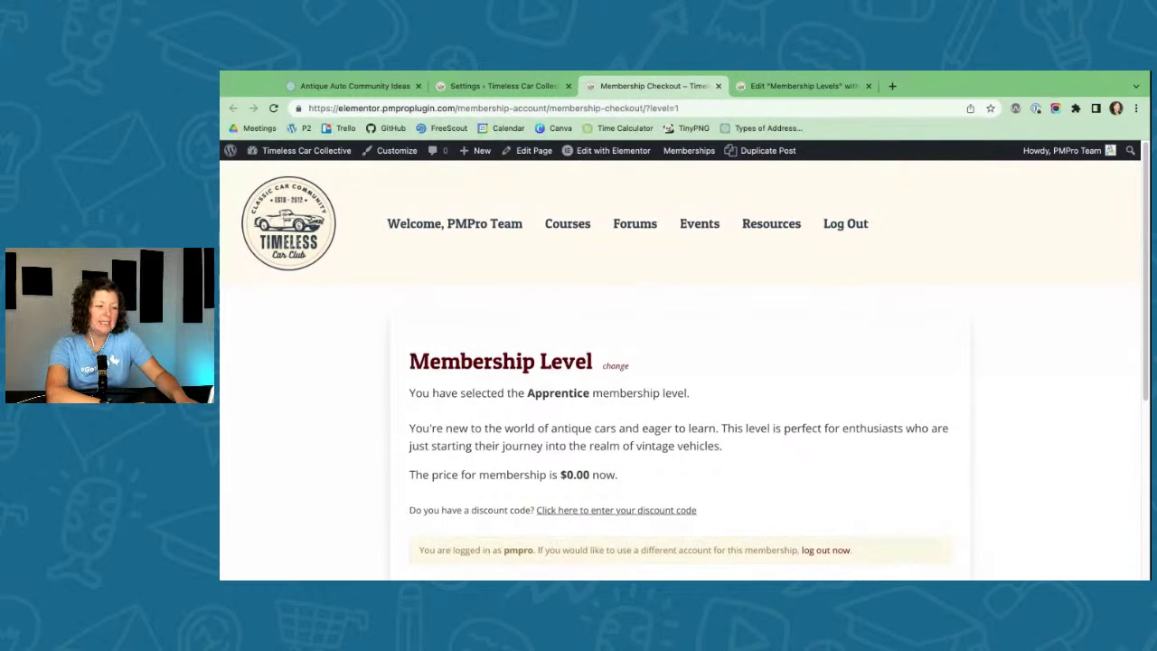
scroll(684, 361, "down", 5)
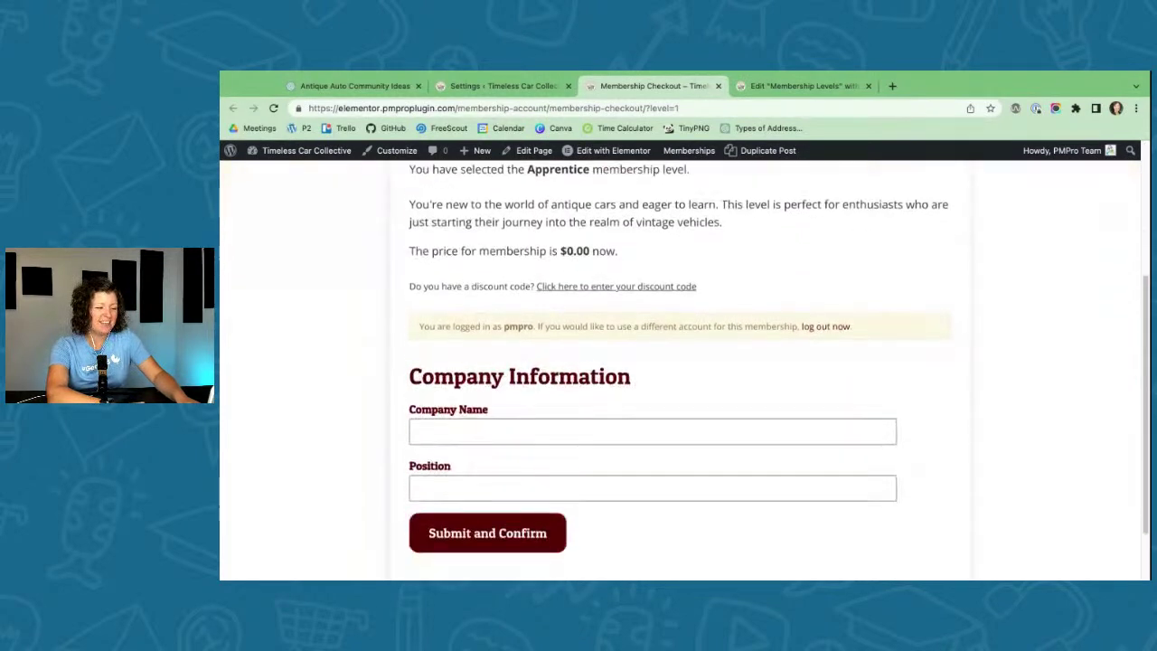
scroll(684, 362, "down", 2)
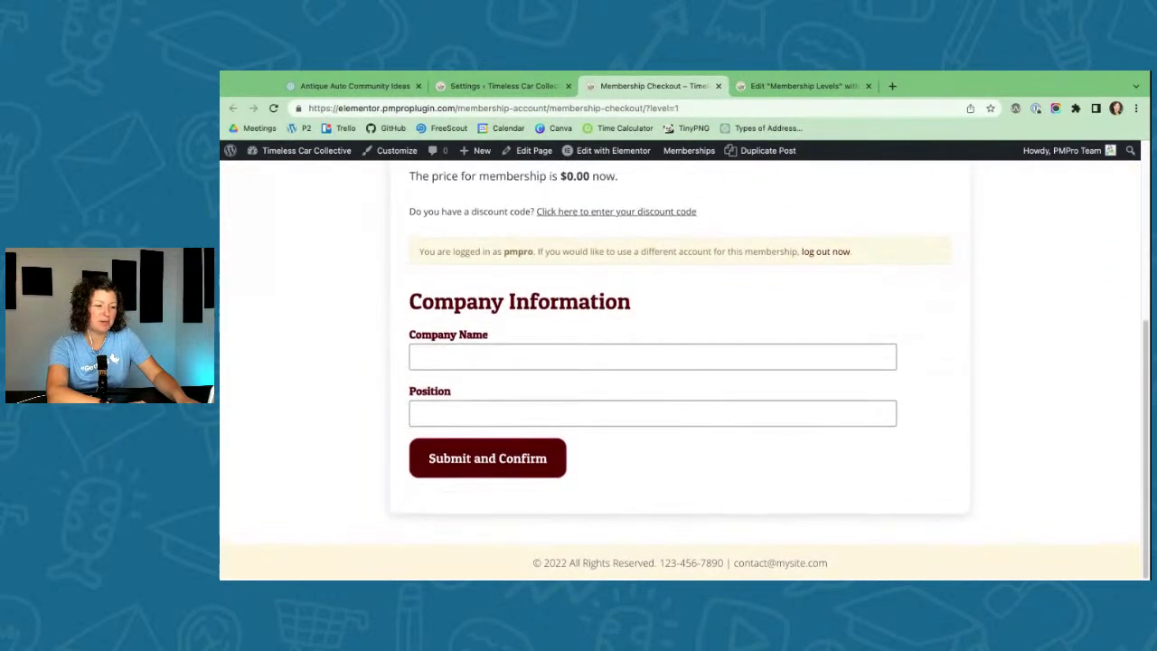
scroll(684, 362, "up", 1)
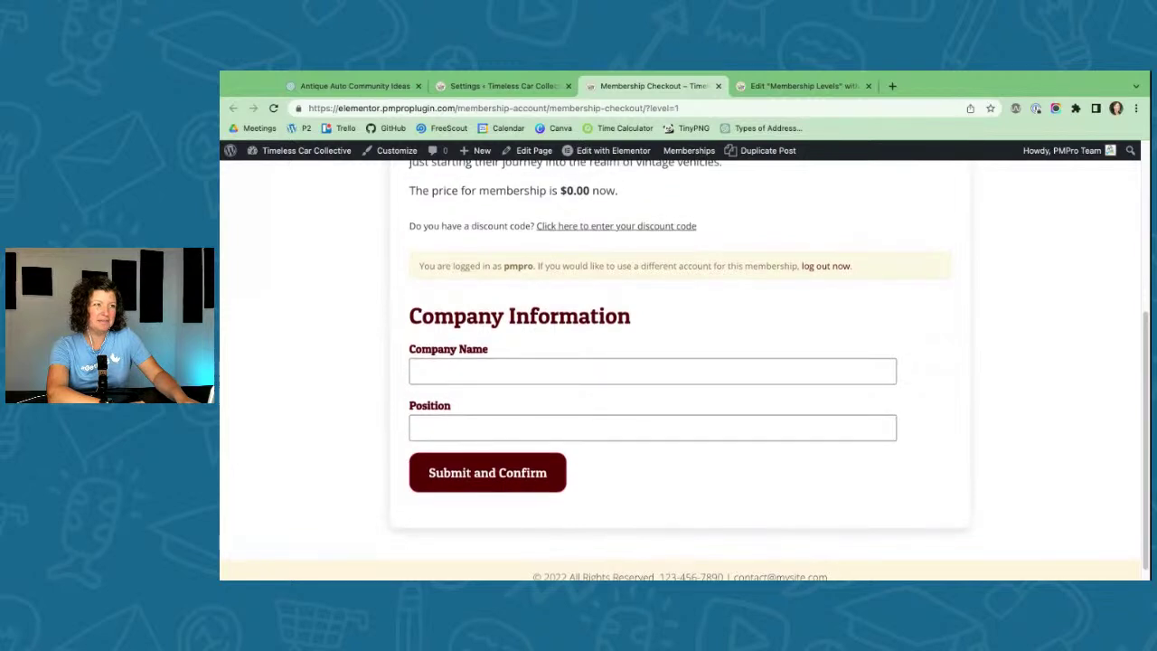
scroll(684, 362, "up", 2)
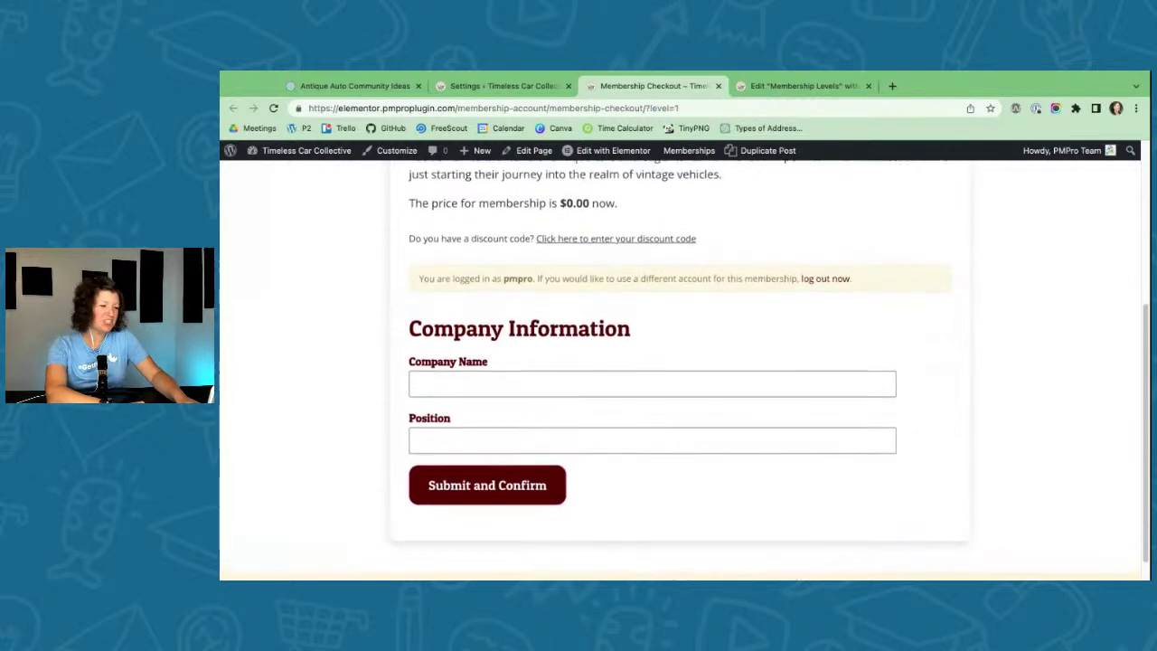
scroll(684, 362, "up", 3)
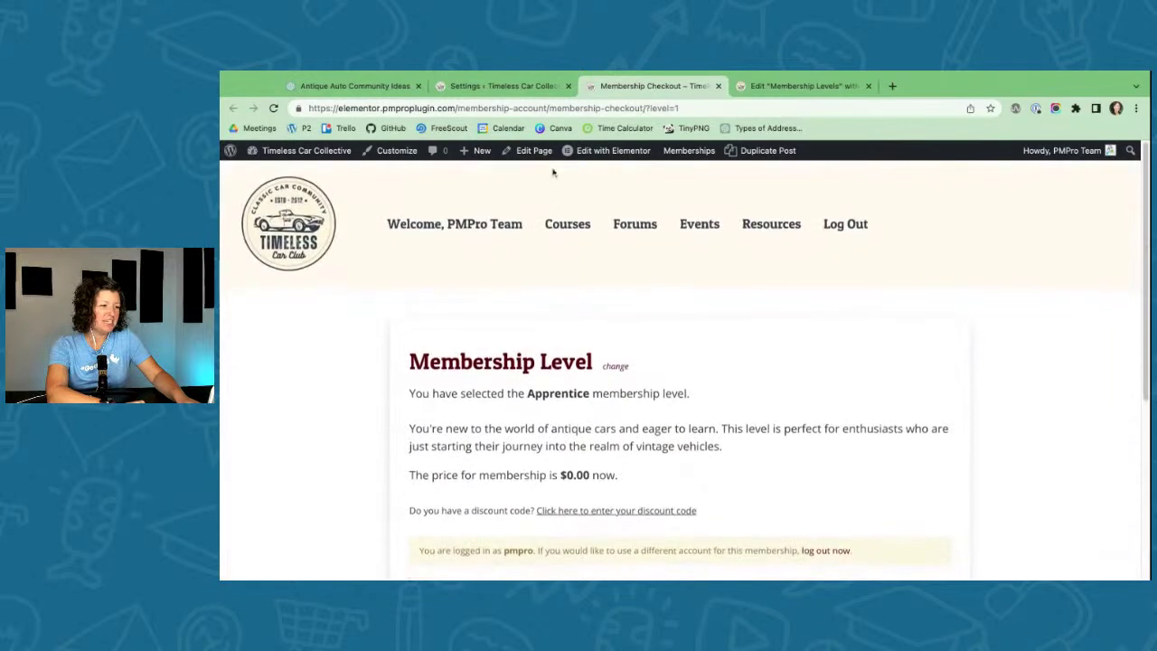
left_click(598, 151)
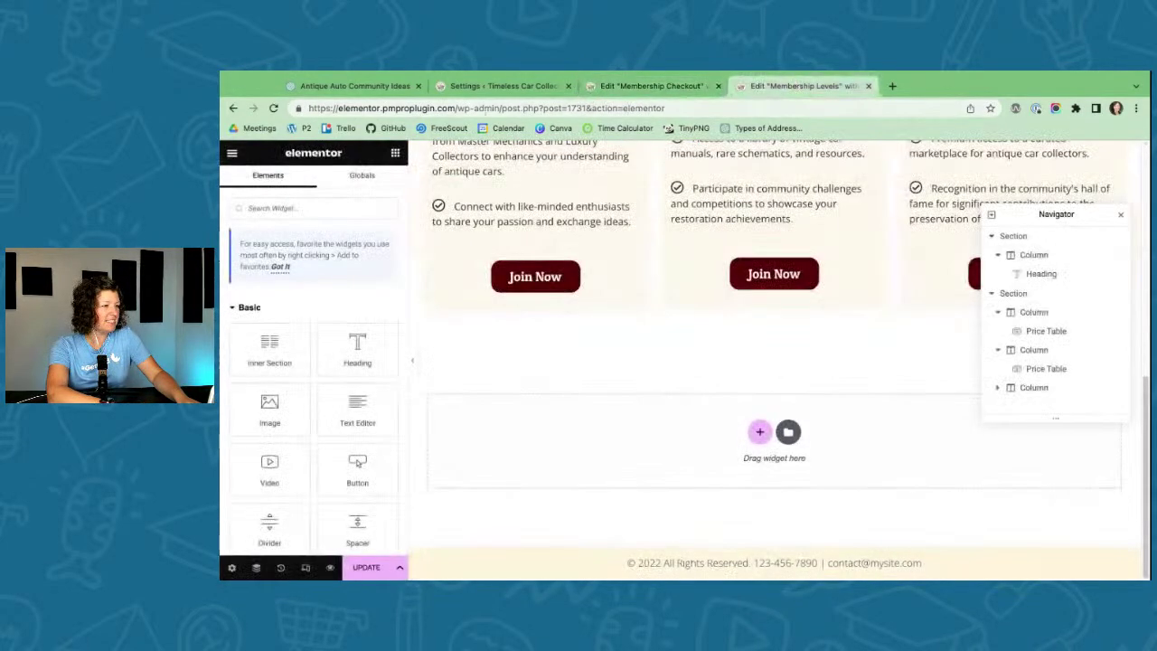
Step: Close the membership settings and Membership Levels editor tabs, then preview the [pmpro_checkout] checkout page
left_click(522, 86)
left_click(567, 86)
left_click(651, 85)
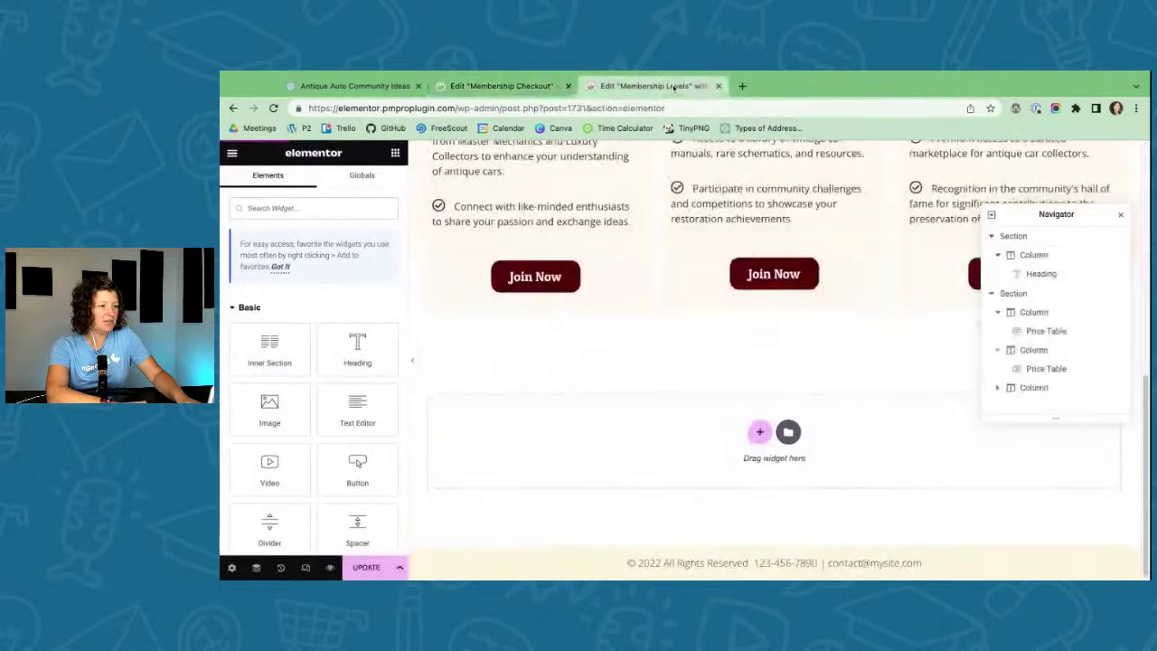
key("super+w")
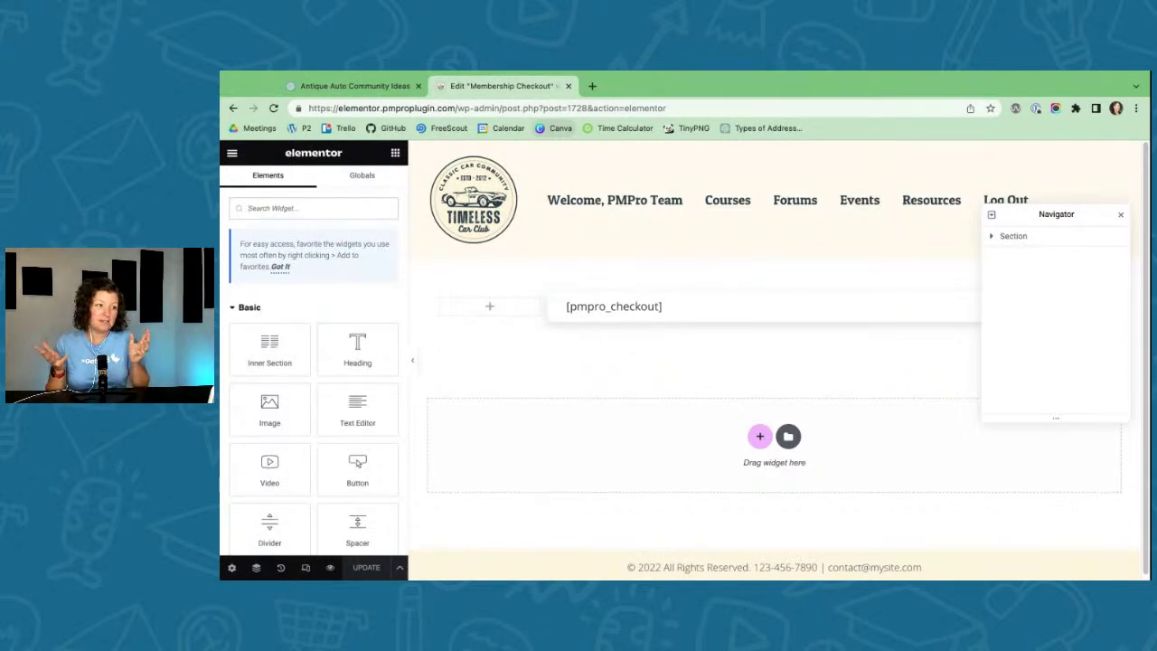
left_click(638, 307)
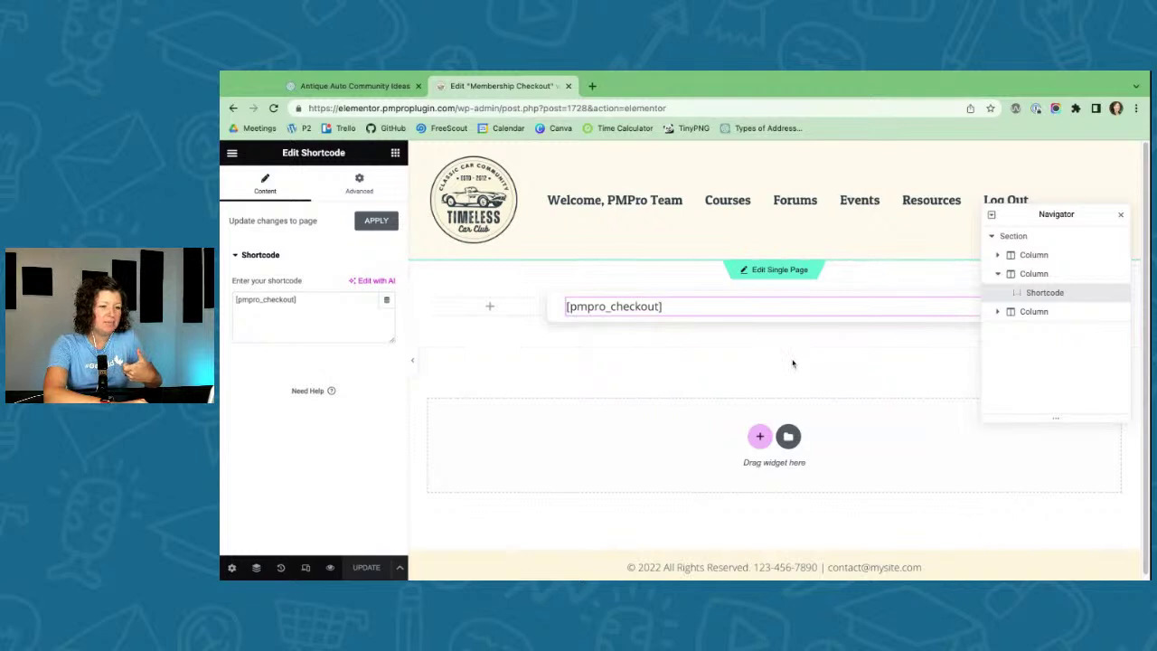
left_click(330, 568)
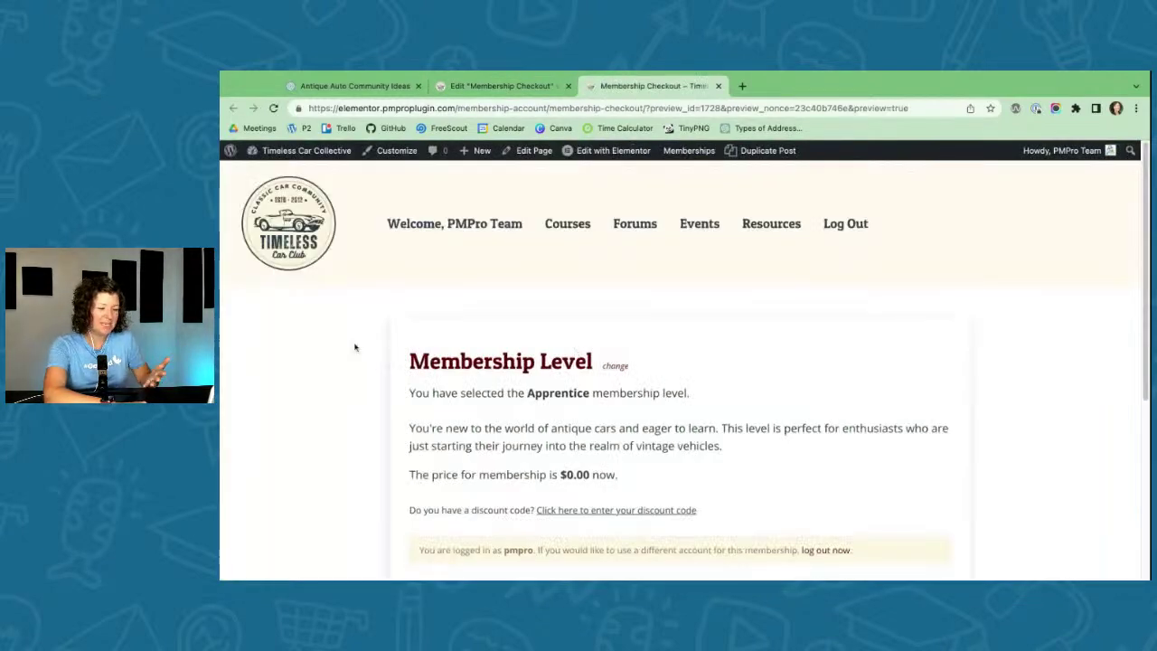
Step: Select the column holding the checkout shortcode and start a new section below the checkout form
scroll(355, 347, "down", 2)
left_click(503, 88)
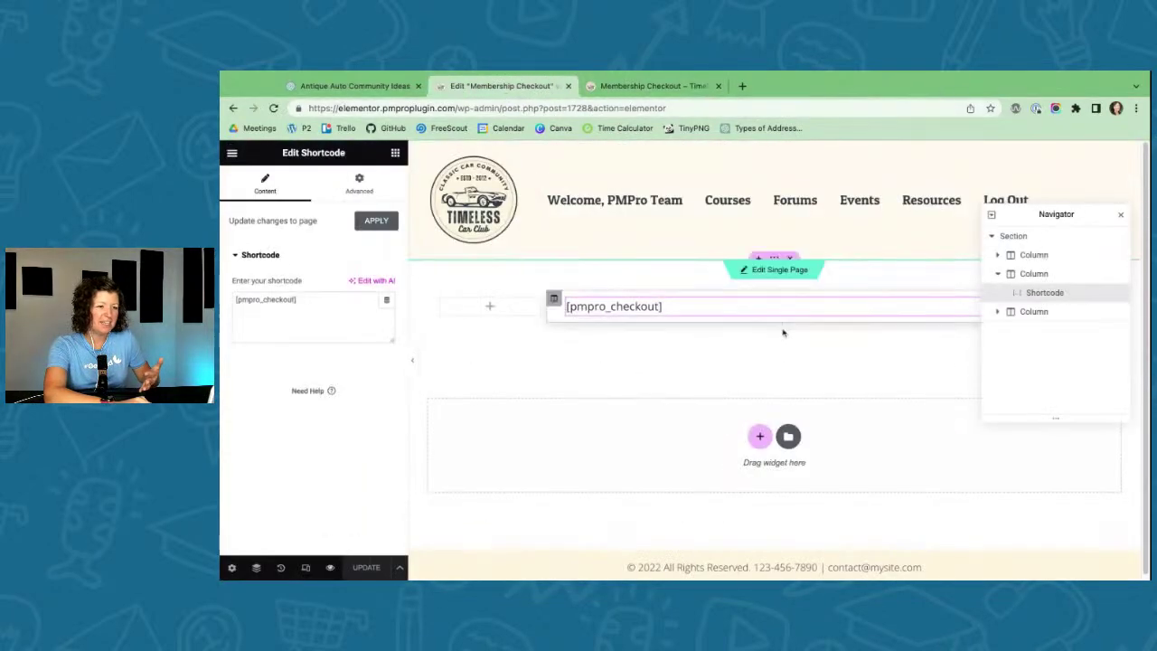
left_click(1036, 275)
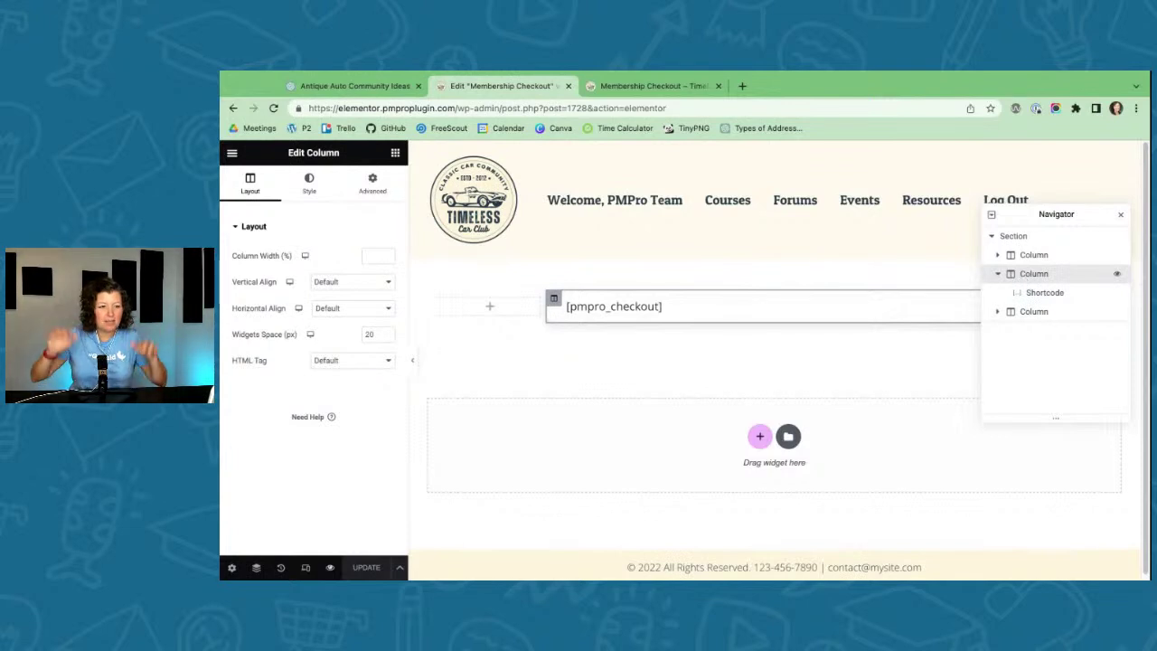
left_click(761, 436)
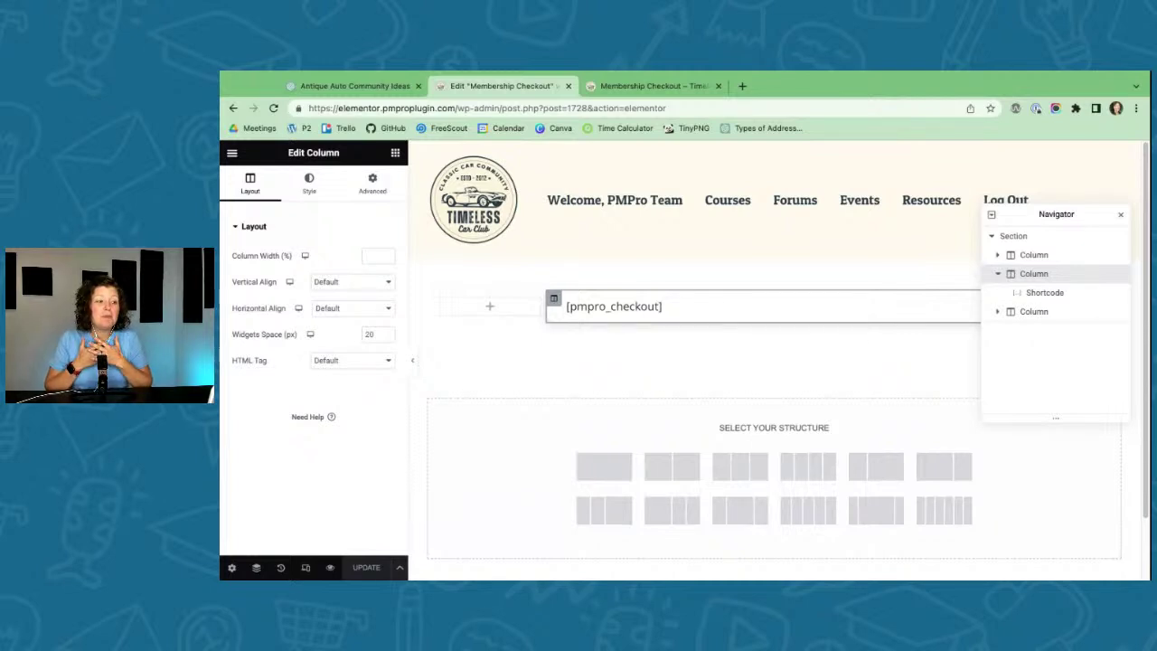
Step: Switch to the Membership Checkout preview showing Apprentice at $0.00 and Company Information fields
left_click(653, 86)
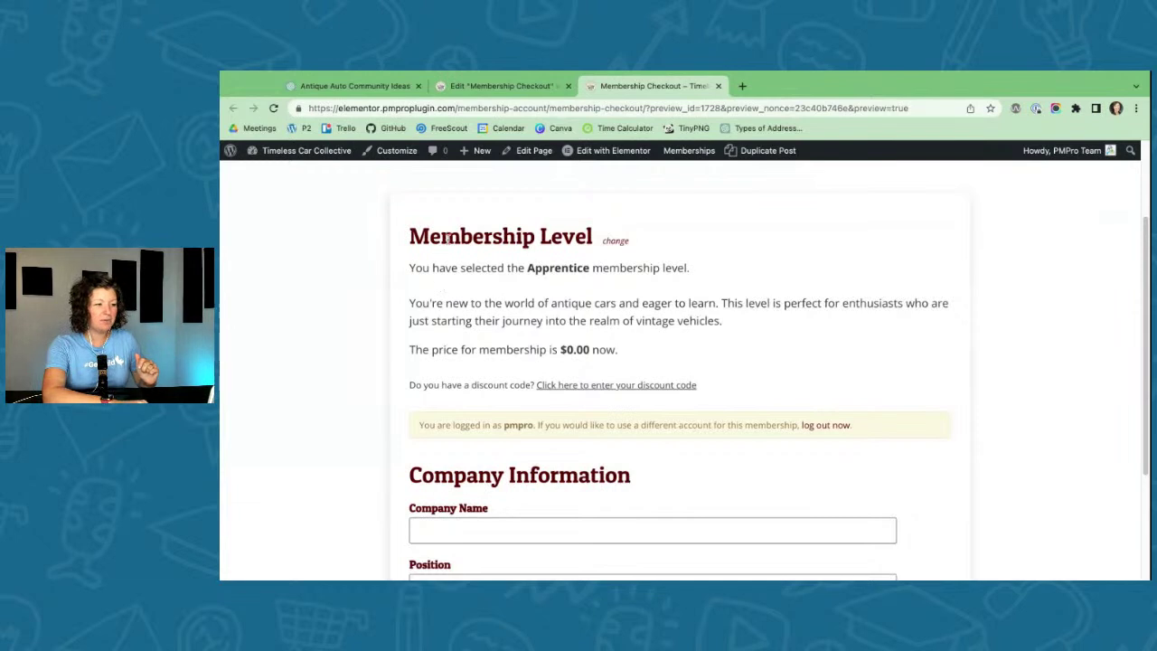
scroll(432, 240, "down", 4)
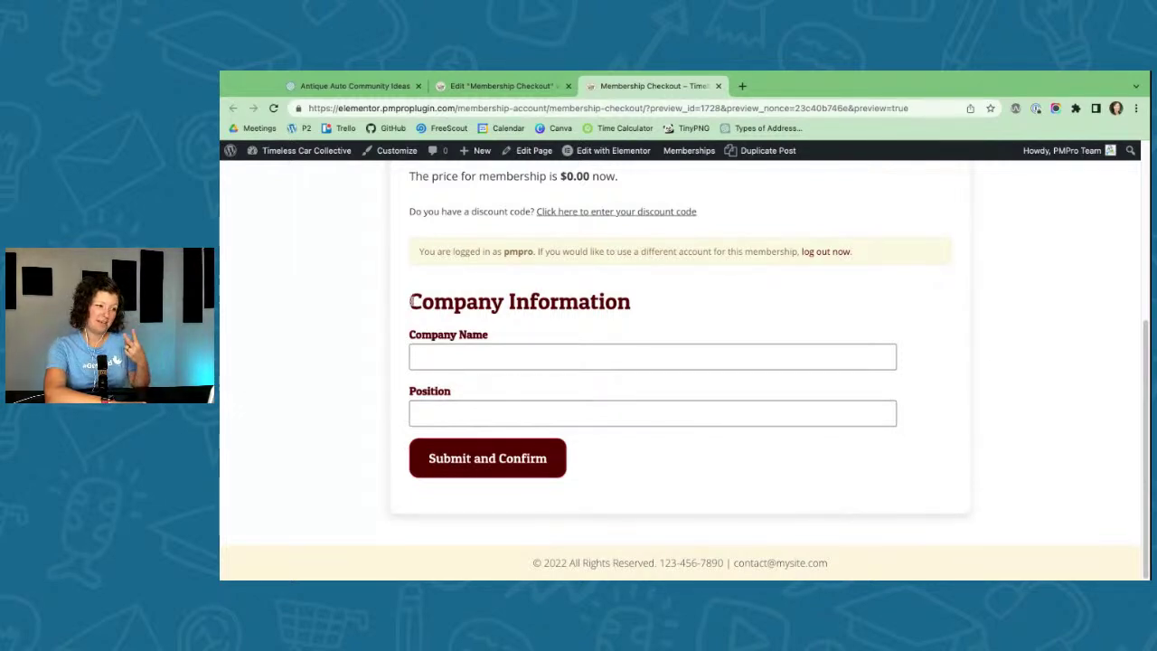
scroll(417, 323, "up", 3)
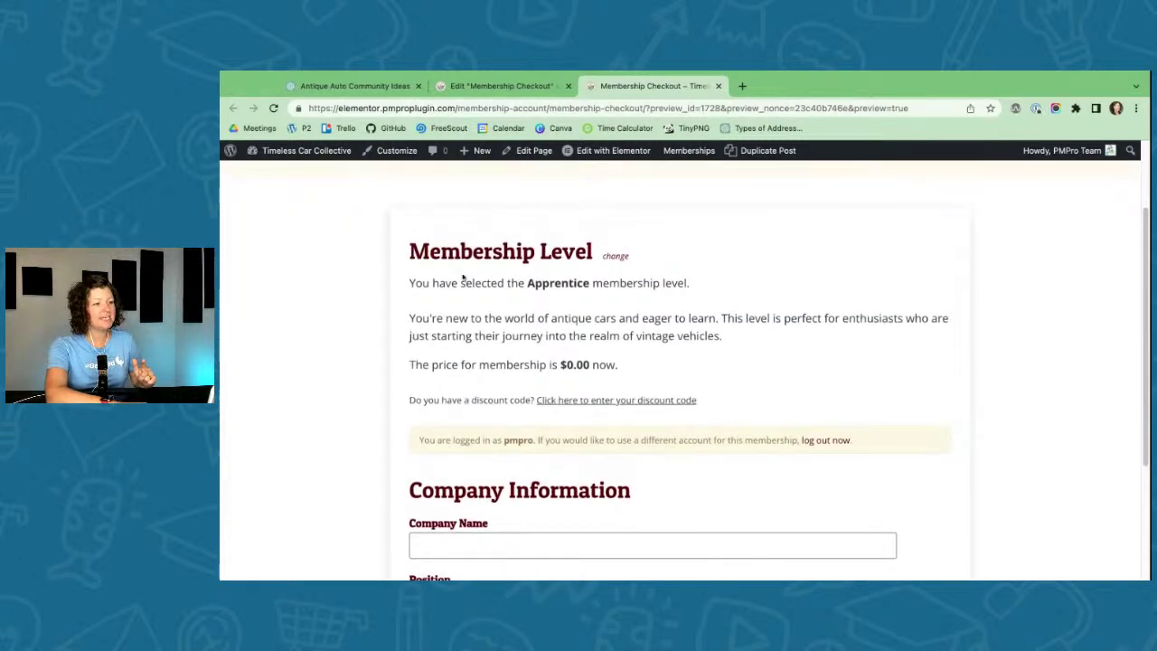
scroll(529, 431, "down", 3)
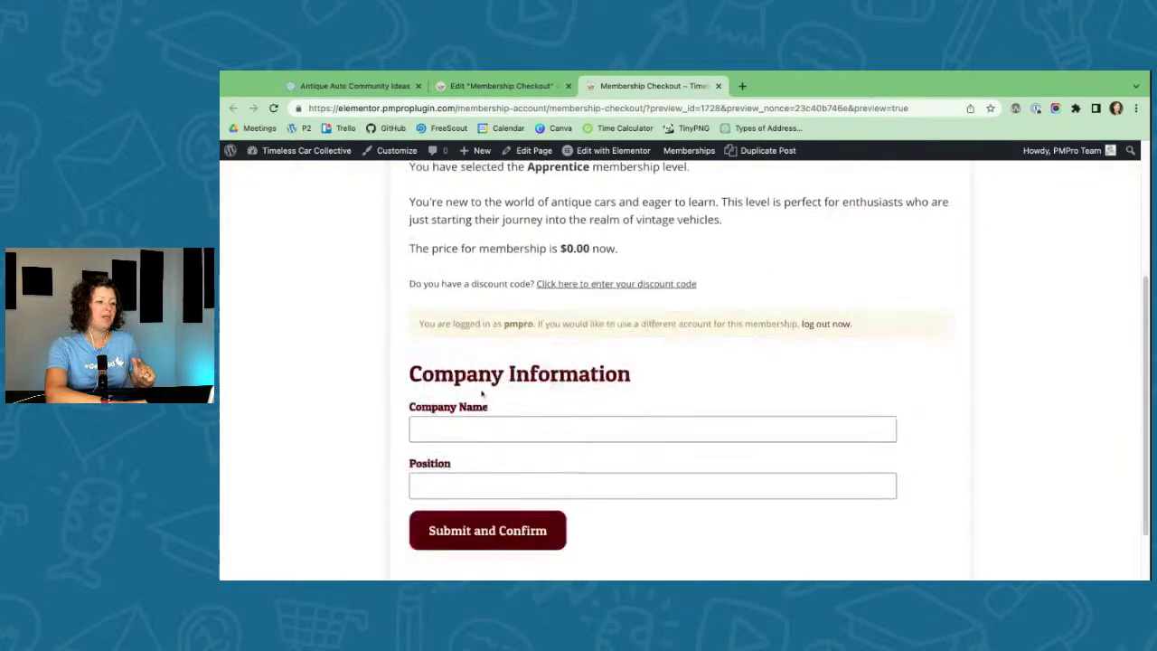
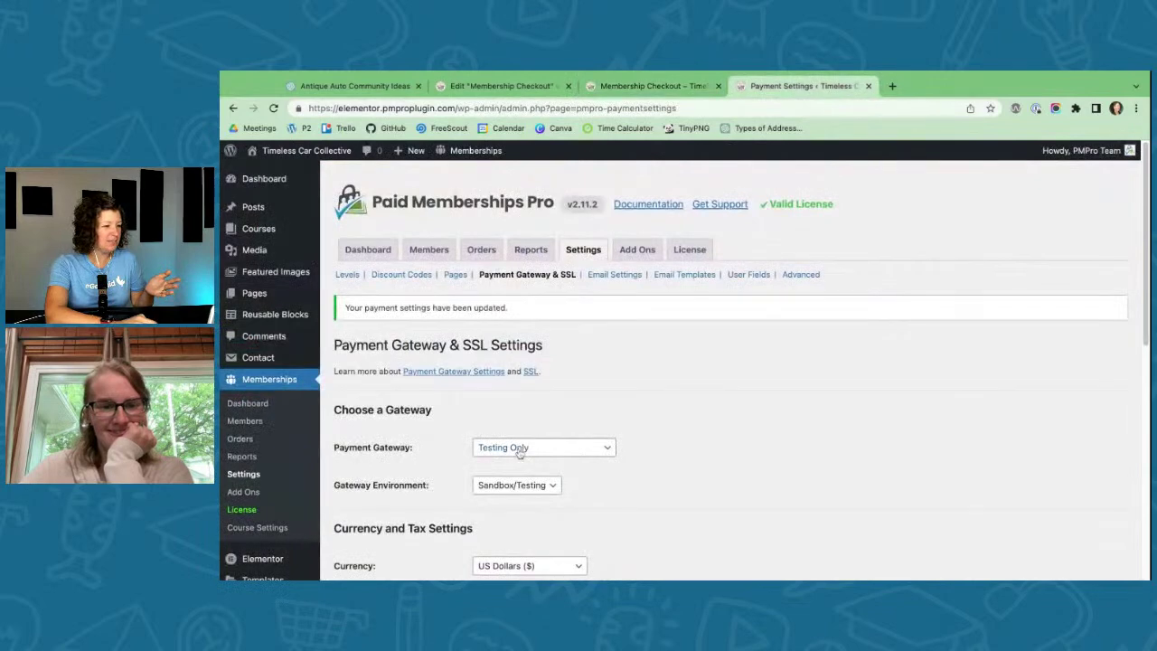
Step: Set the Paid Memberships Pro payment gateway to Pay by Check and save the settings
left_click(520, 448)
left_click(524, 461)
scroll(524, 449, "down", 10)
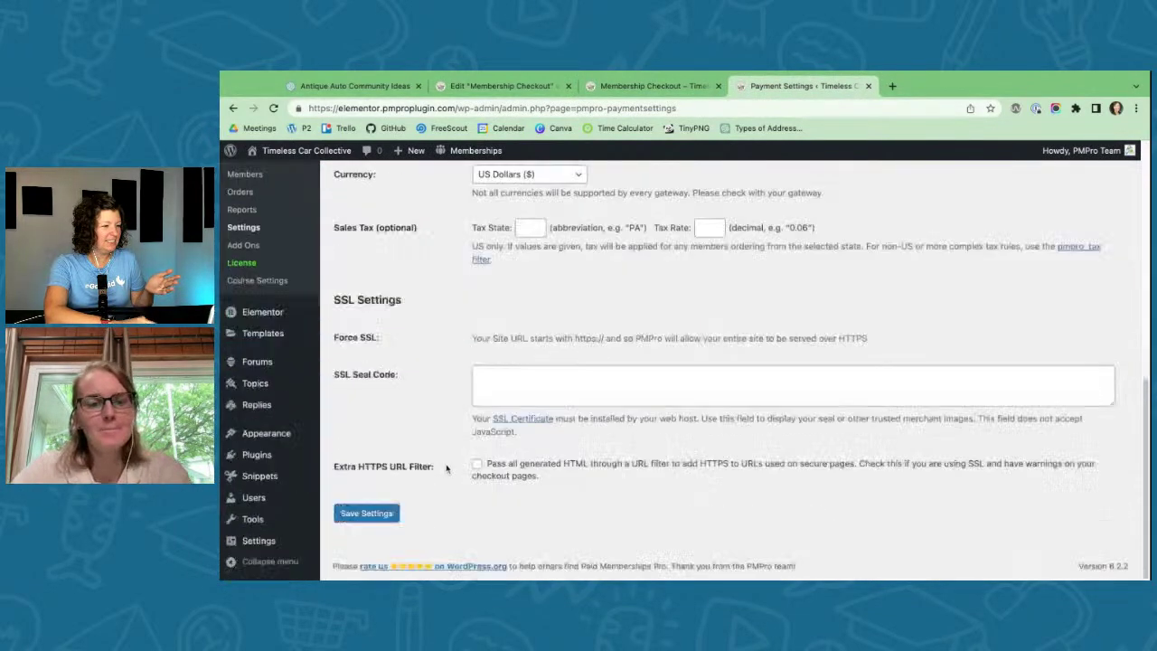
left_click(365, 512)
Step: Reload the Membership Checkout page to reflect the new gateway
left_click(652, 86)
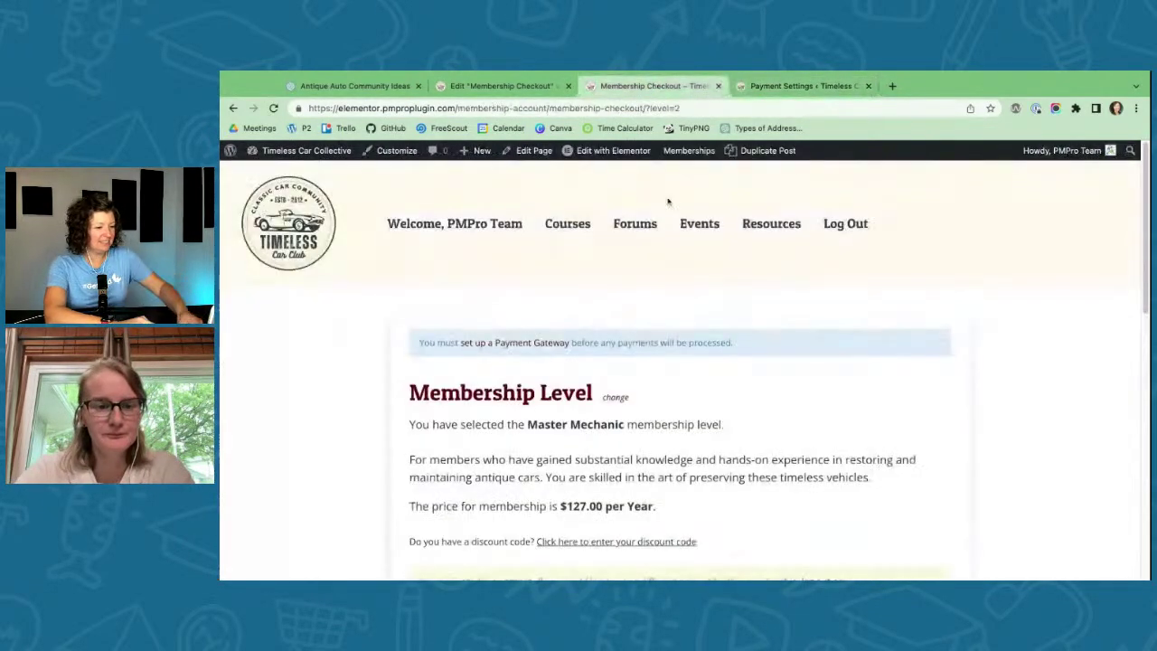
key("super+r")
left_click(499, 86)
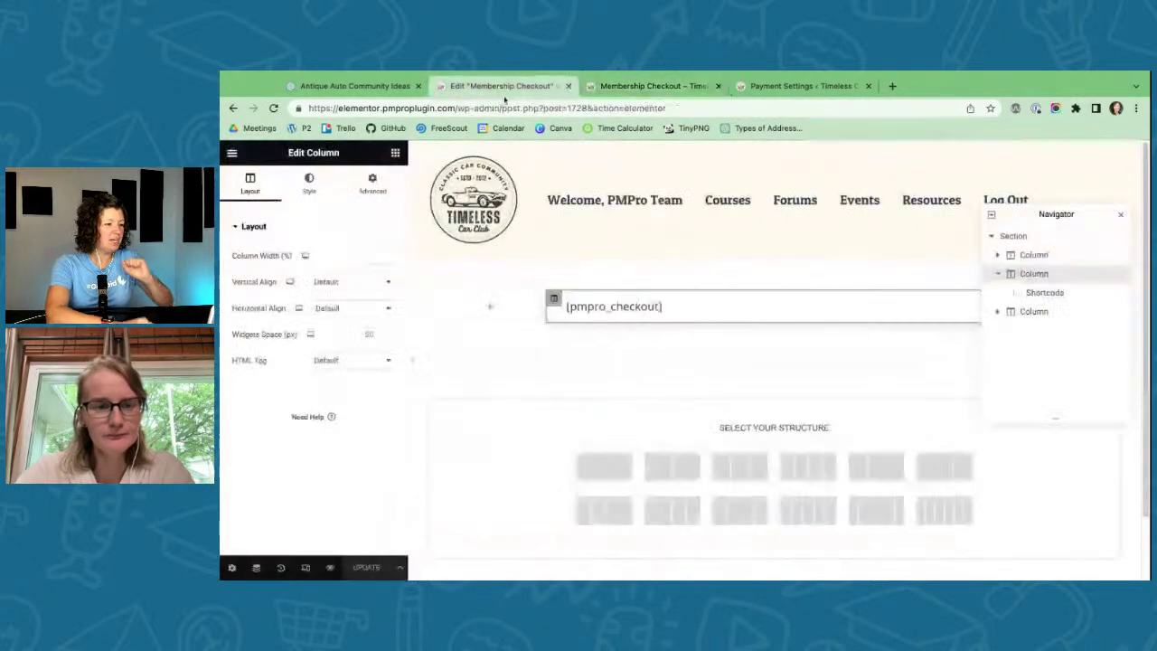
Step: Select the checkout shortcode's column and review its Border and Box Shadow styling
left_click(1048, 293)
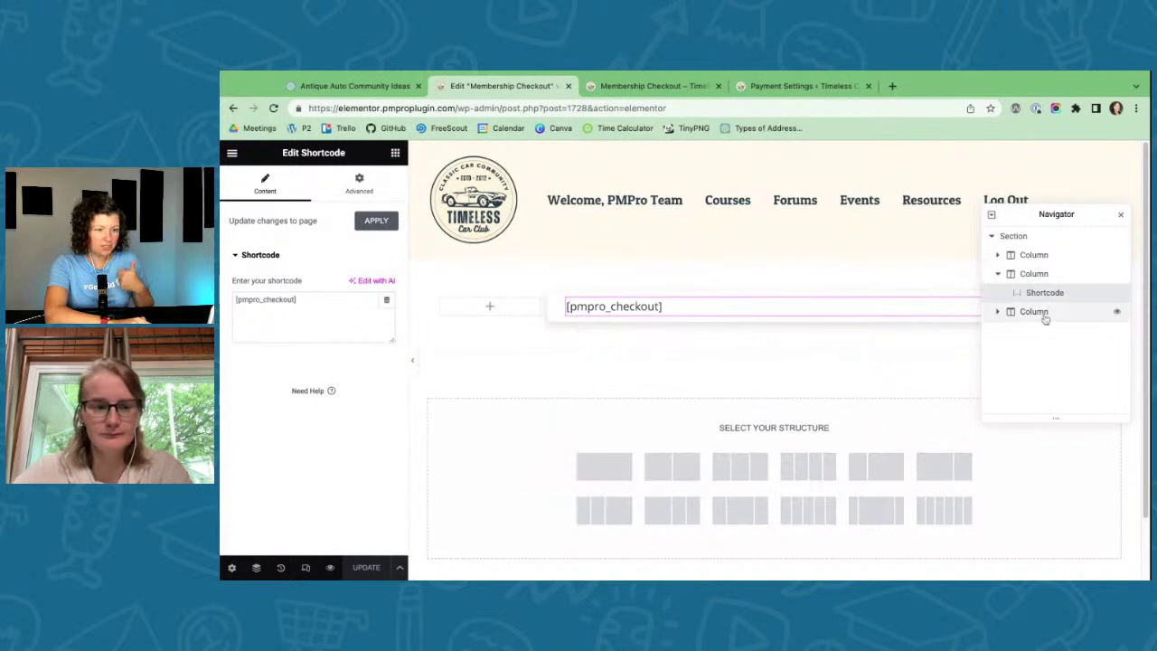
left_click(1034, 273)
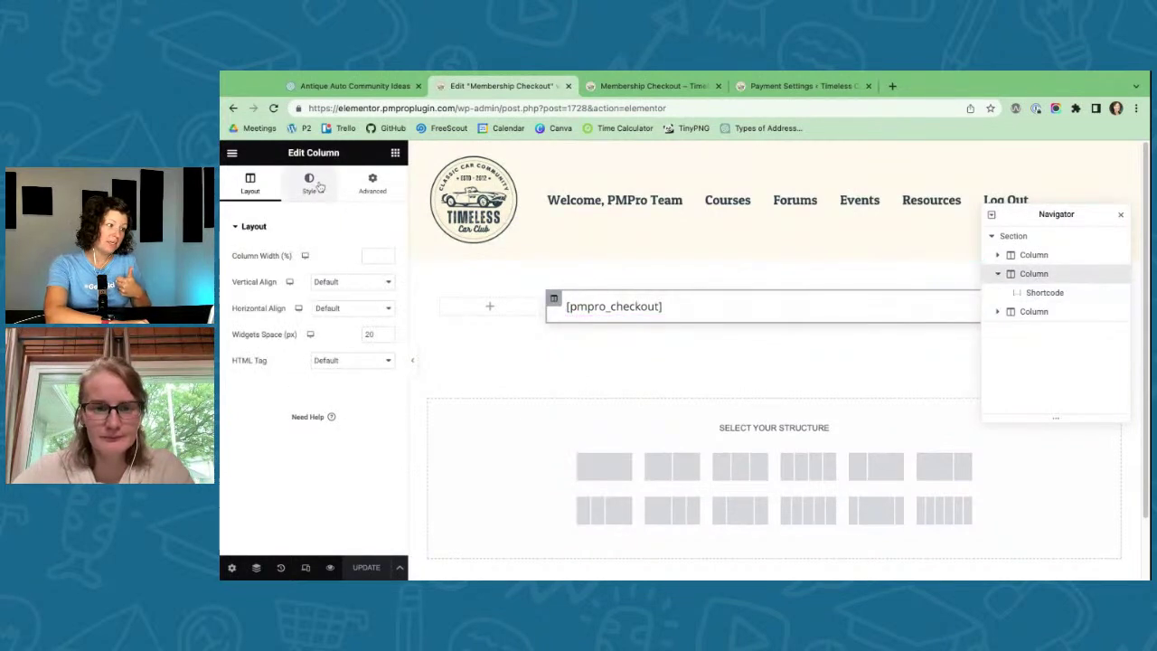
left_click(309, 183)
scroll(313, 244, "down", 2)
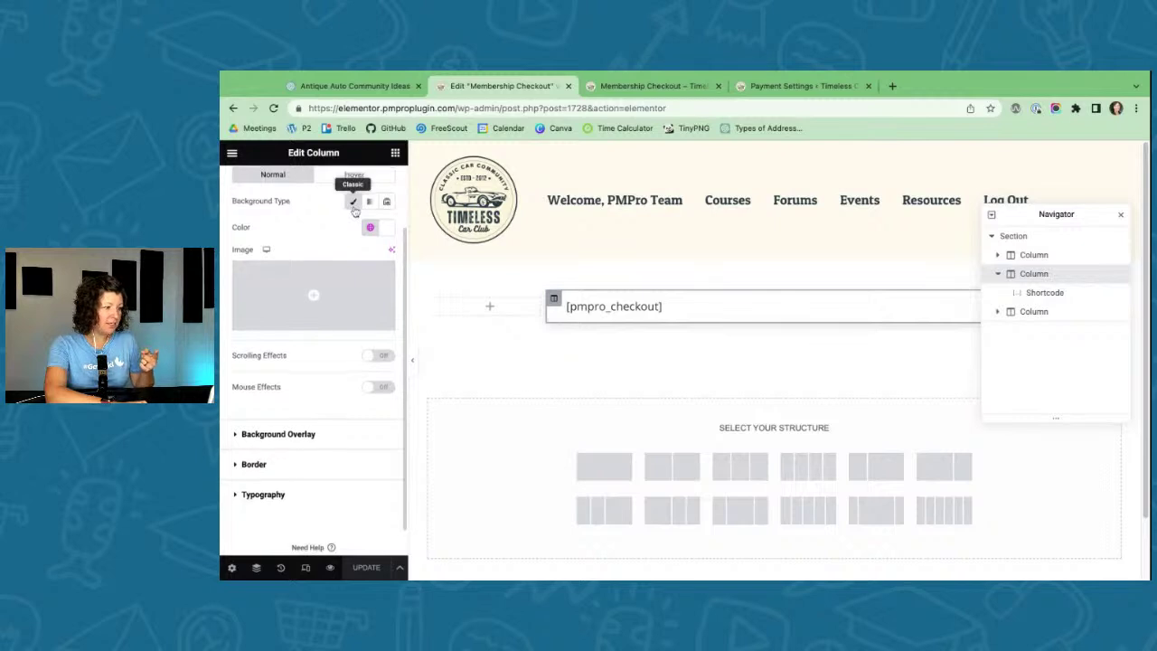
scroll(355, 209, "down", 1)
left_click(240, 441)
scroll(246, 437, "down", 1)
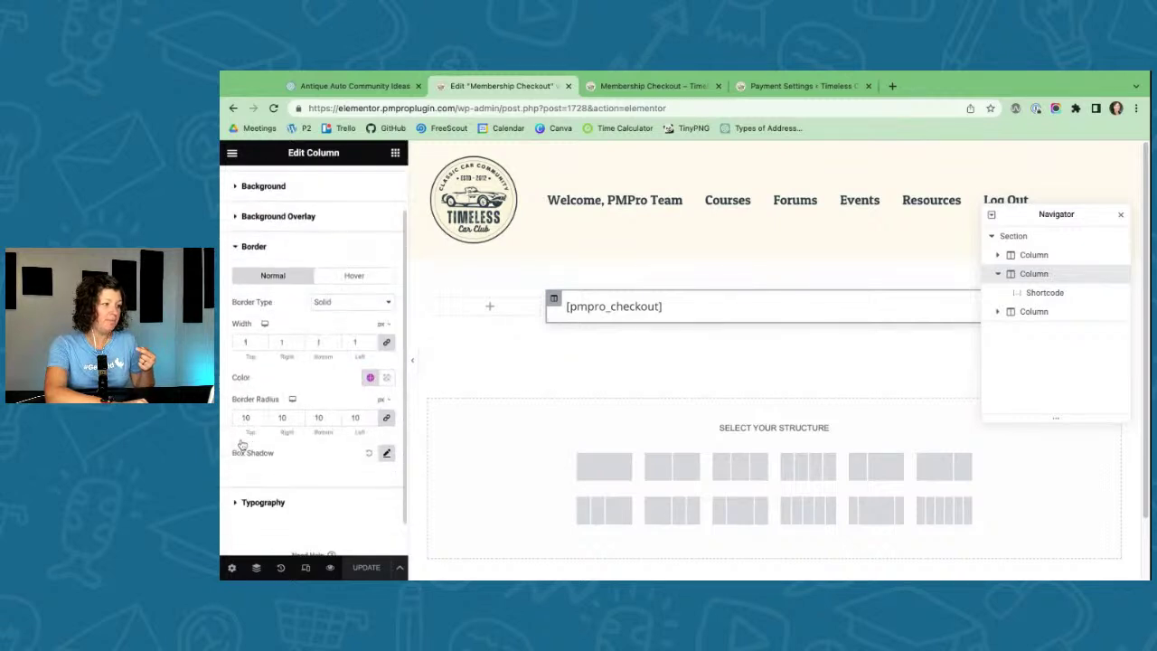
left_click(386, 453)
scroll(371, 458, "down", 2)
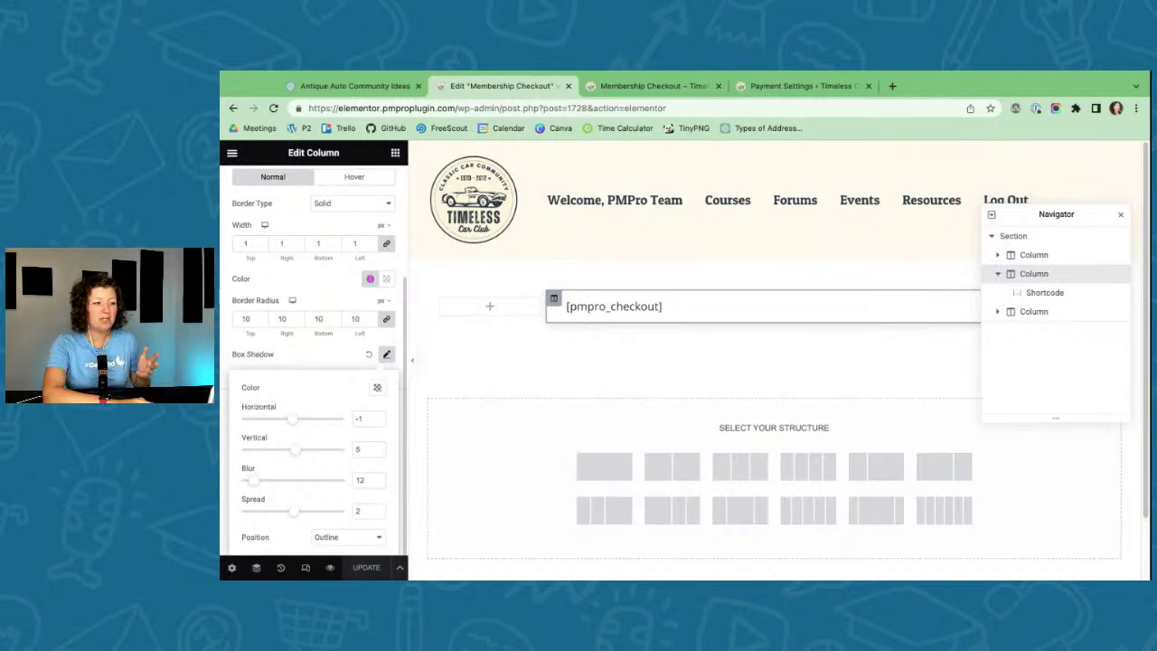
scroll(313, 361, "up", 5)
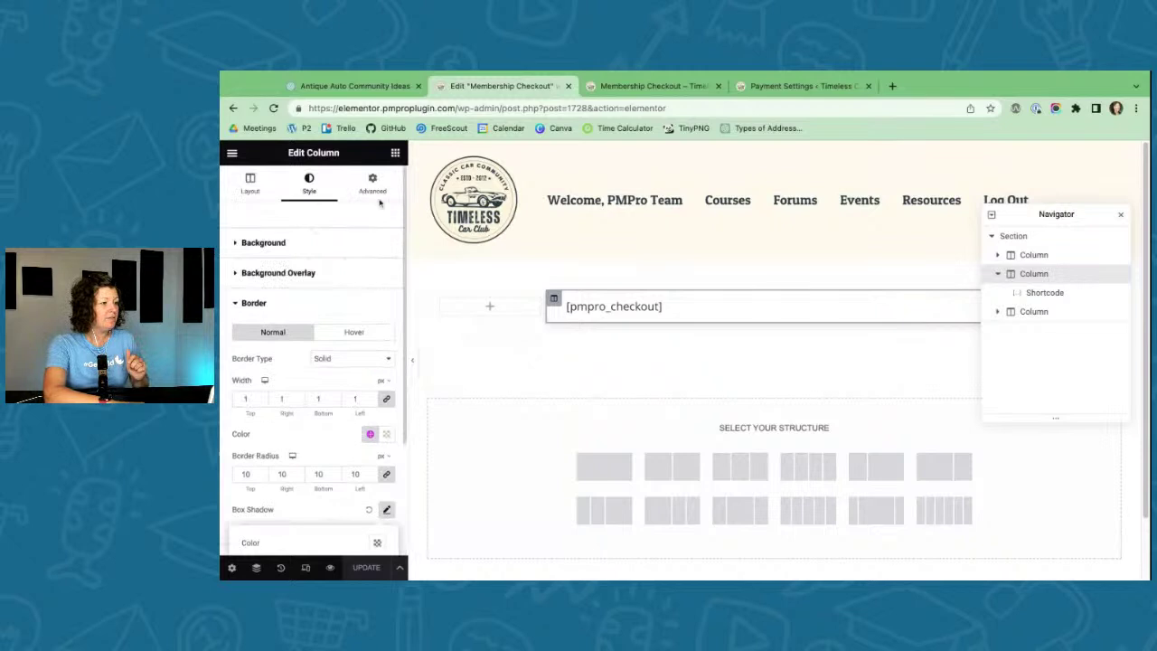
Step: Check the column's padding and the page's hidden-title Page Settings, then return to payment settings
left_click(373, 183)
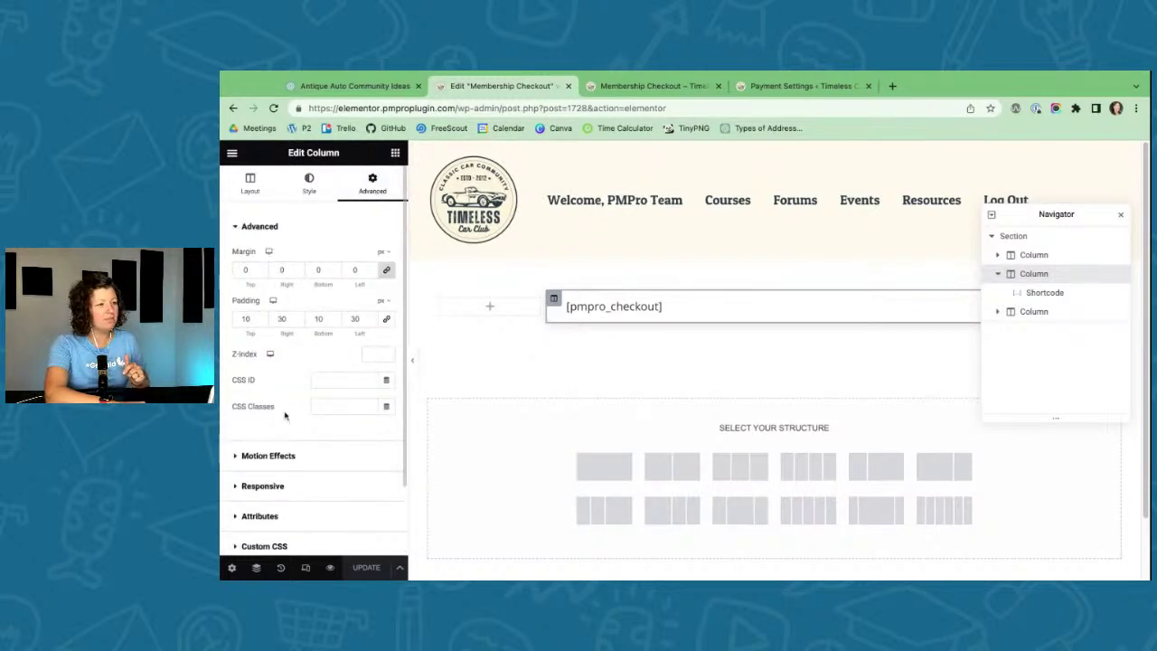
left_click(256, 185)
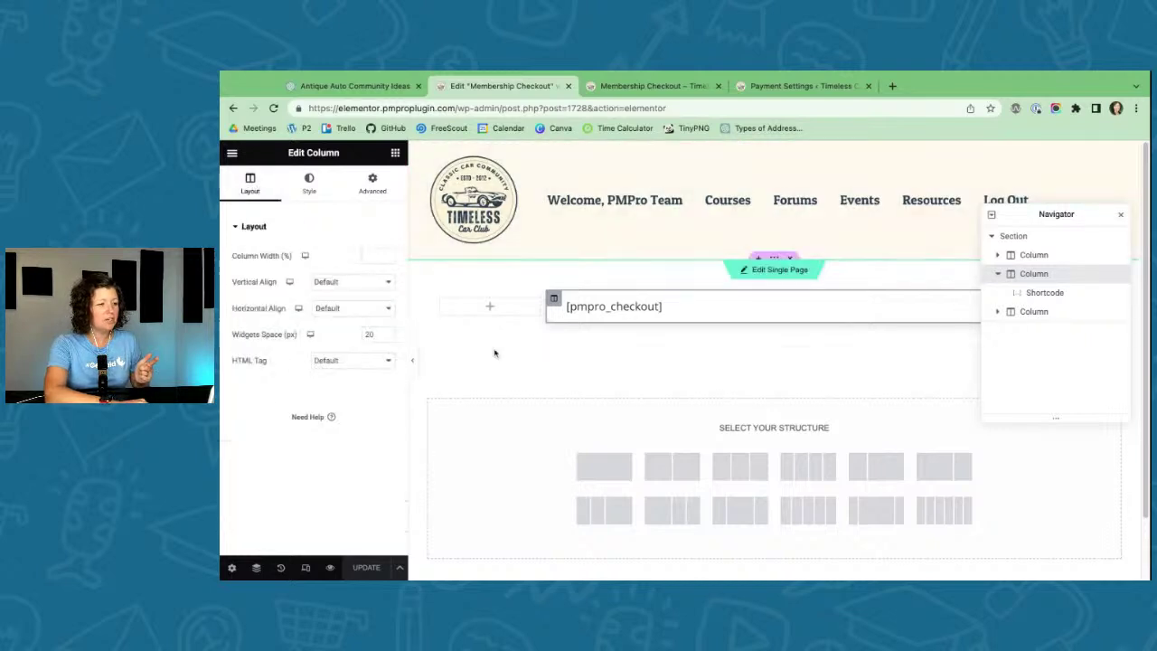
left_click(231, 566)
scroll(270, 358, "down", 3)
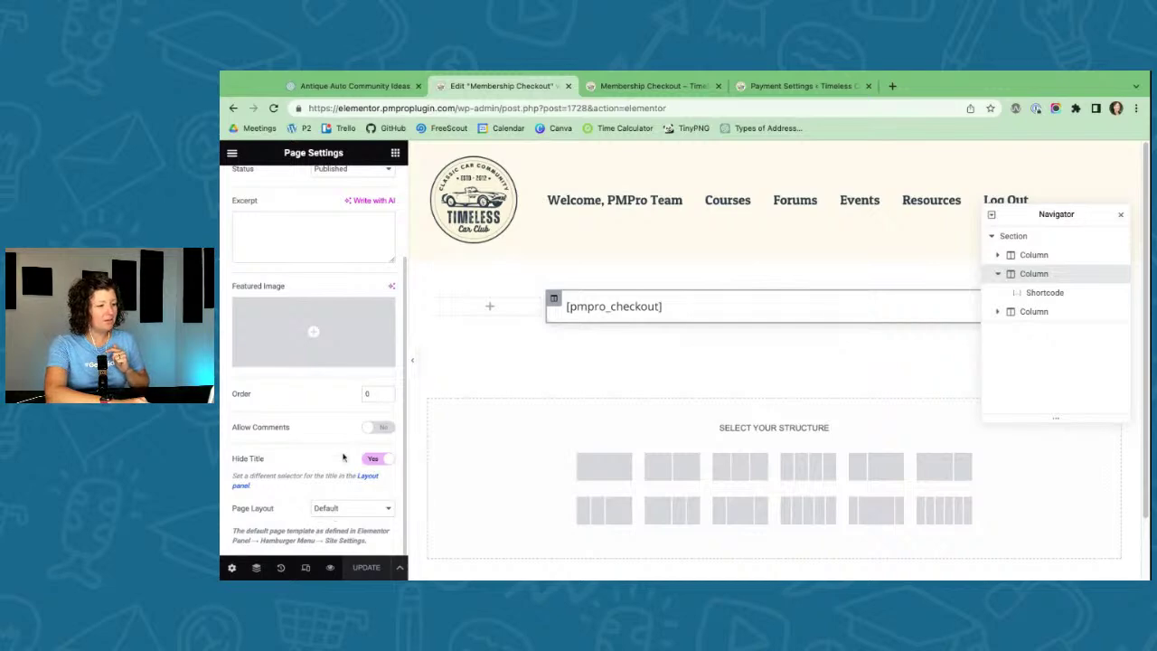
left_click(800, 86)
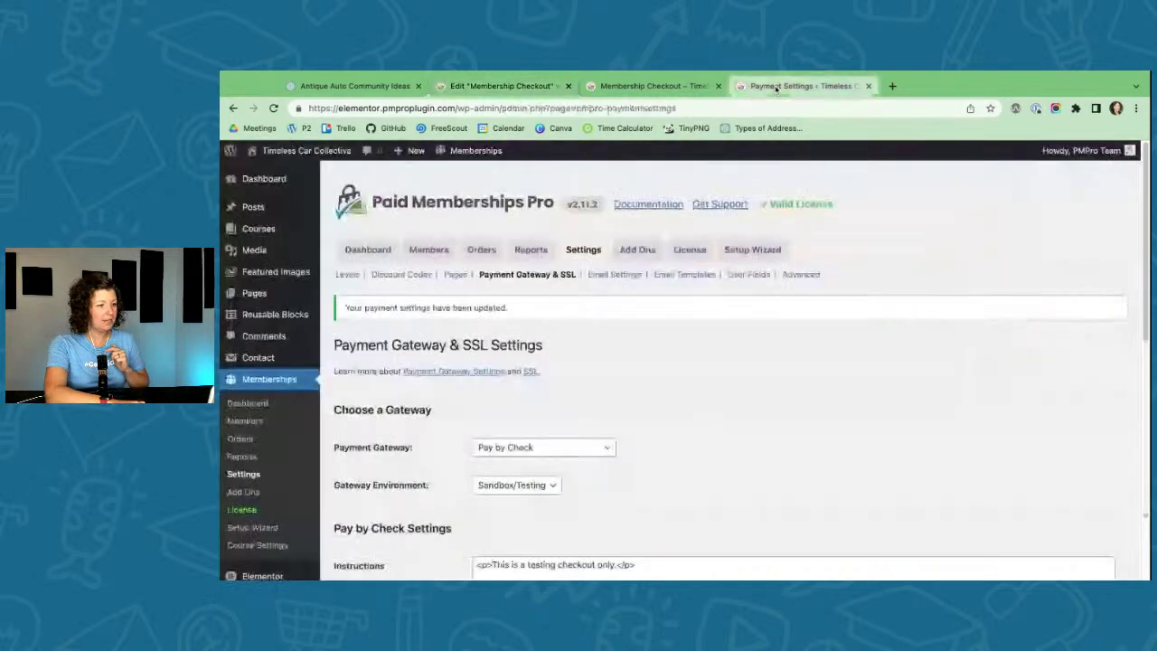
Step: Scroll through the Membership Checkout page to the Company Information fields
left_click(647, 86)
scroll(347, 410, "down", 3)
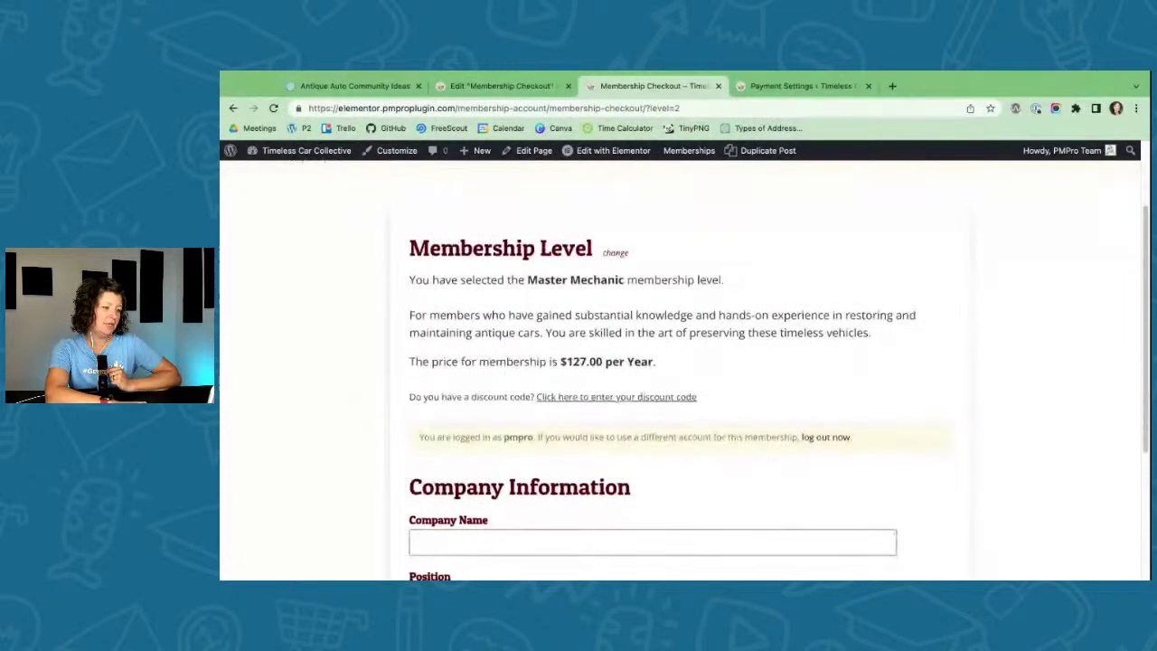
scroll(684, 370, "down", 3)
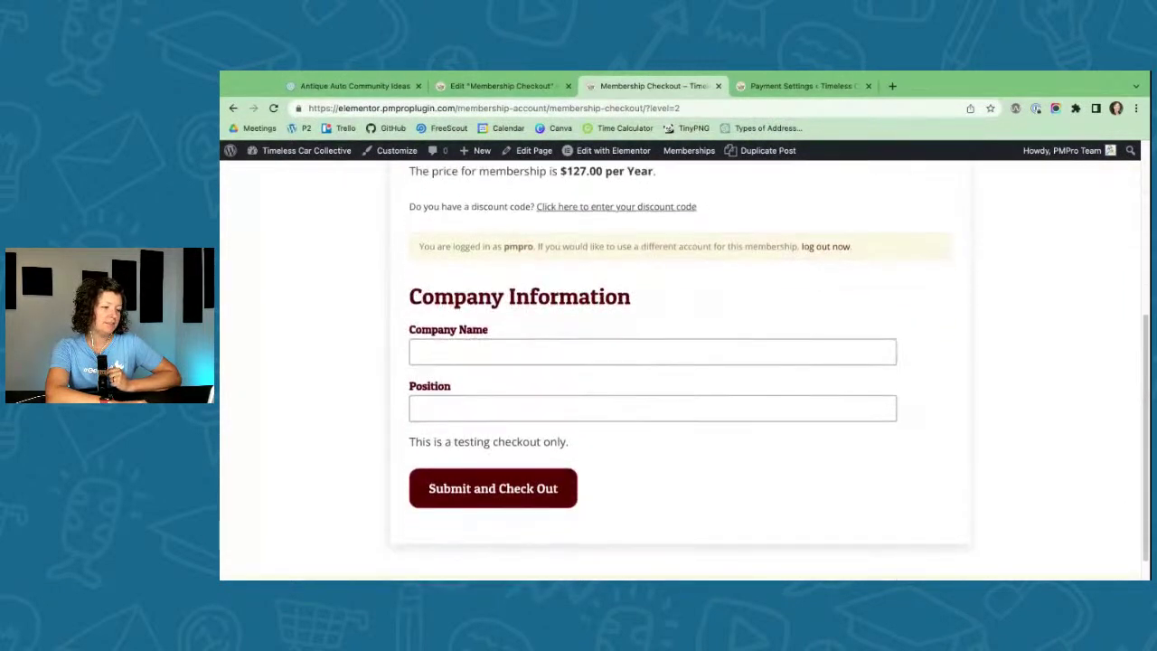
scroll(677, 370, "up", 1)
Step: Load membership-confirmation/?level=2 to show the Master Mechanic confirmation with its $127.00 total
left_click_drag(604, 108, 937, 110)
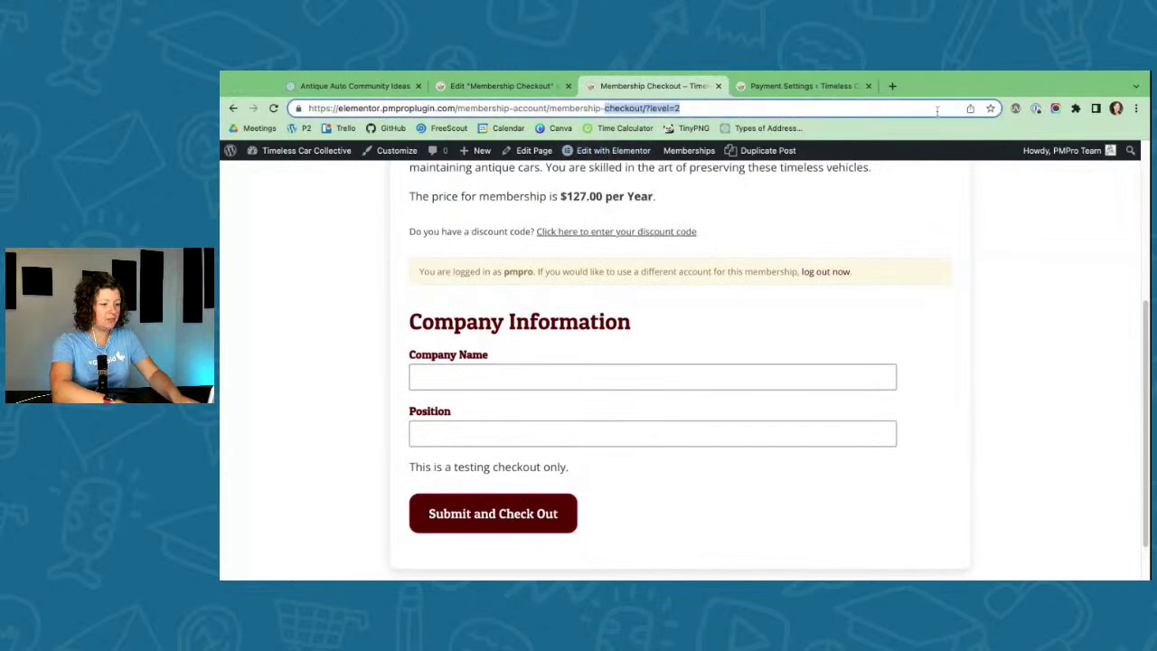
type("confirmation/?level=2")
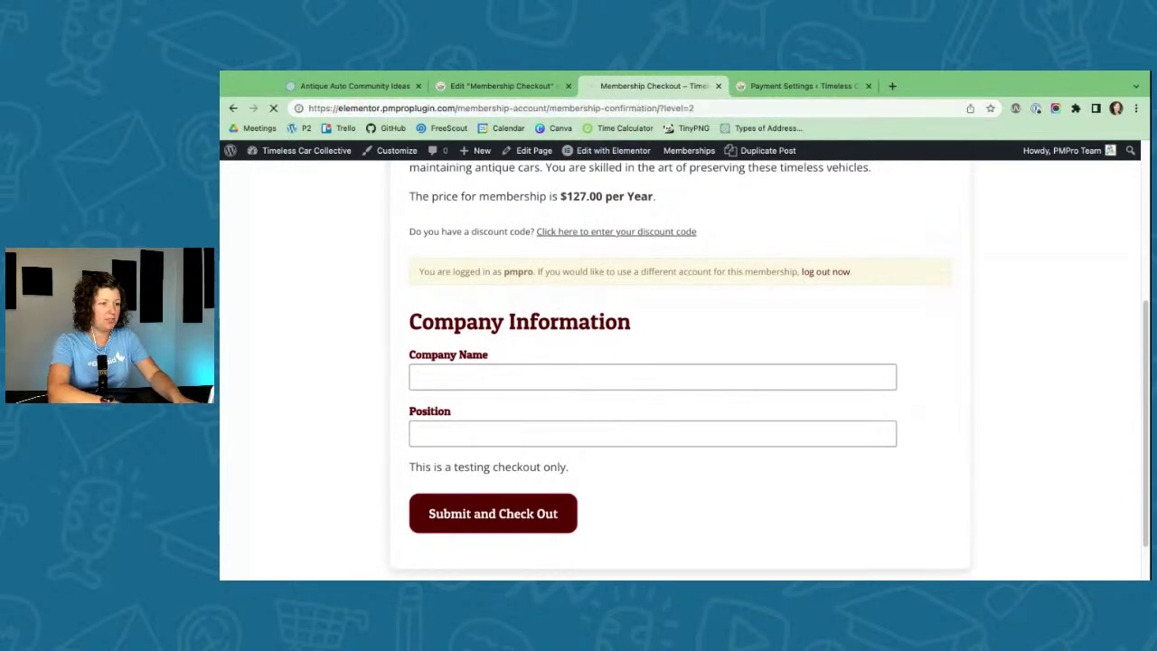
key("Return")
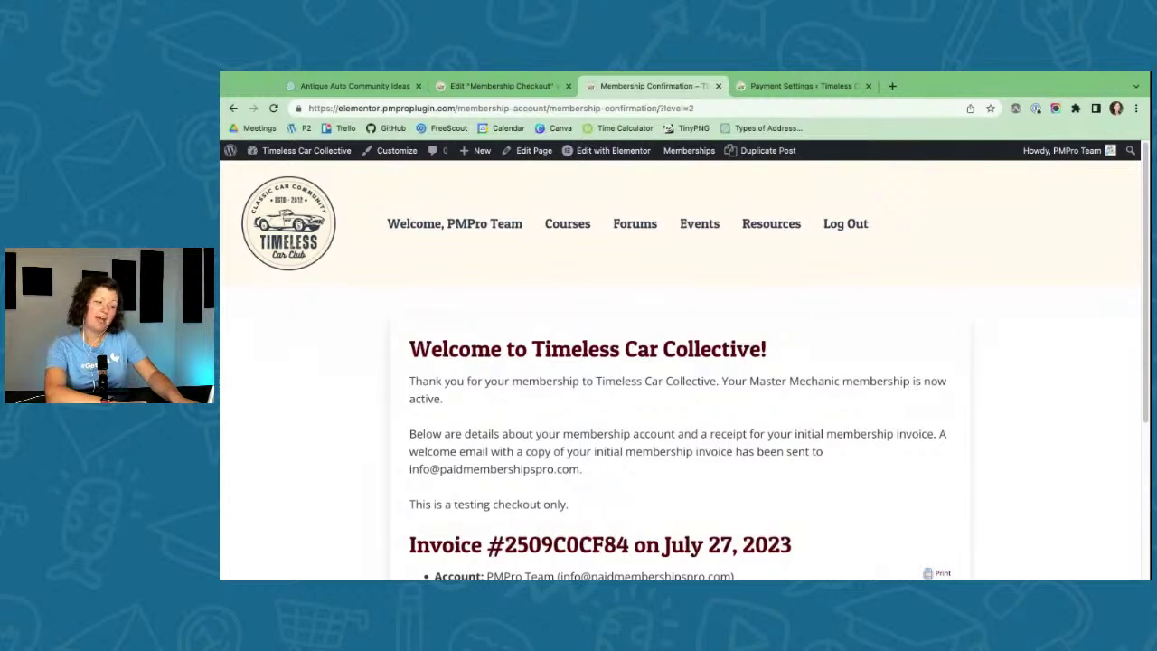
scroll(684, 362, "down", 3)
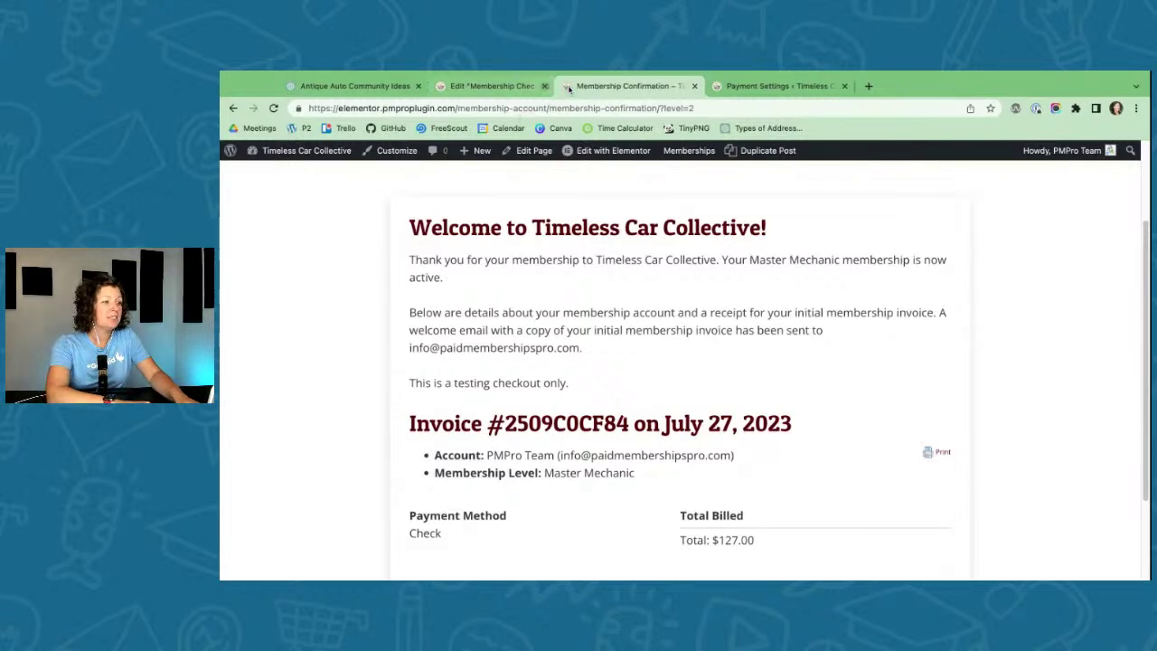
left_click(567, 86)
Step: Open Membership Confirmation in Elementor, select its section and welcome heading, then preview it
left_click(719, 86)
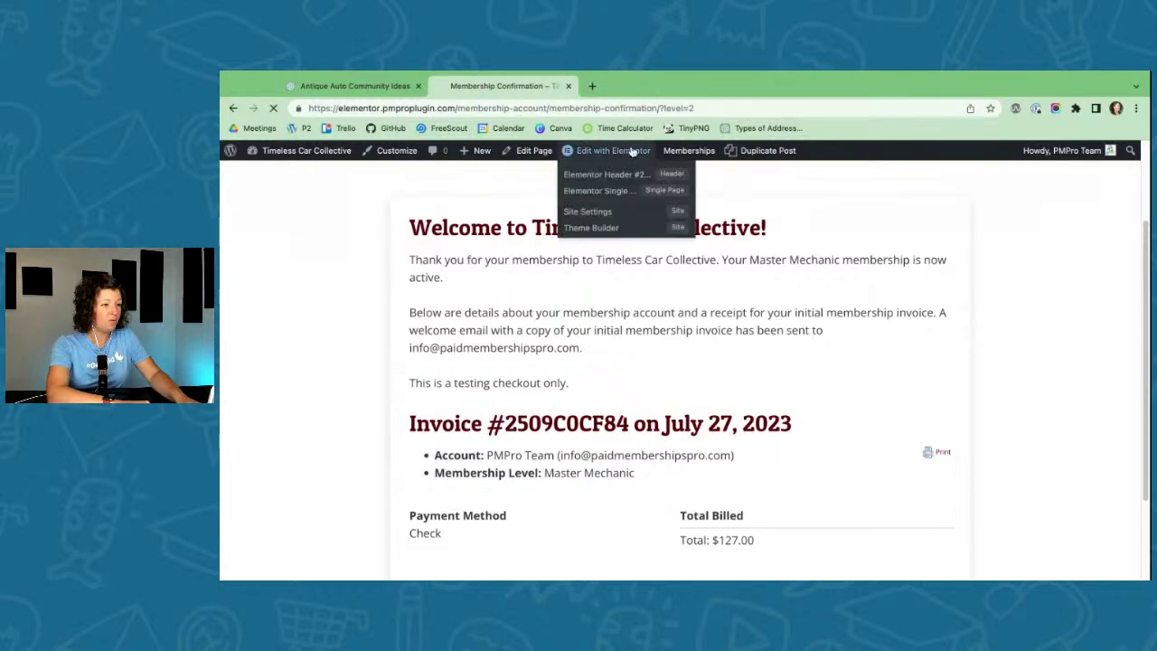
left_click(601, 150)
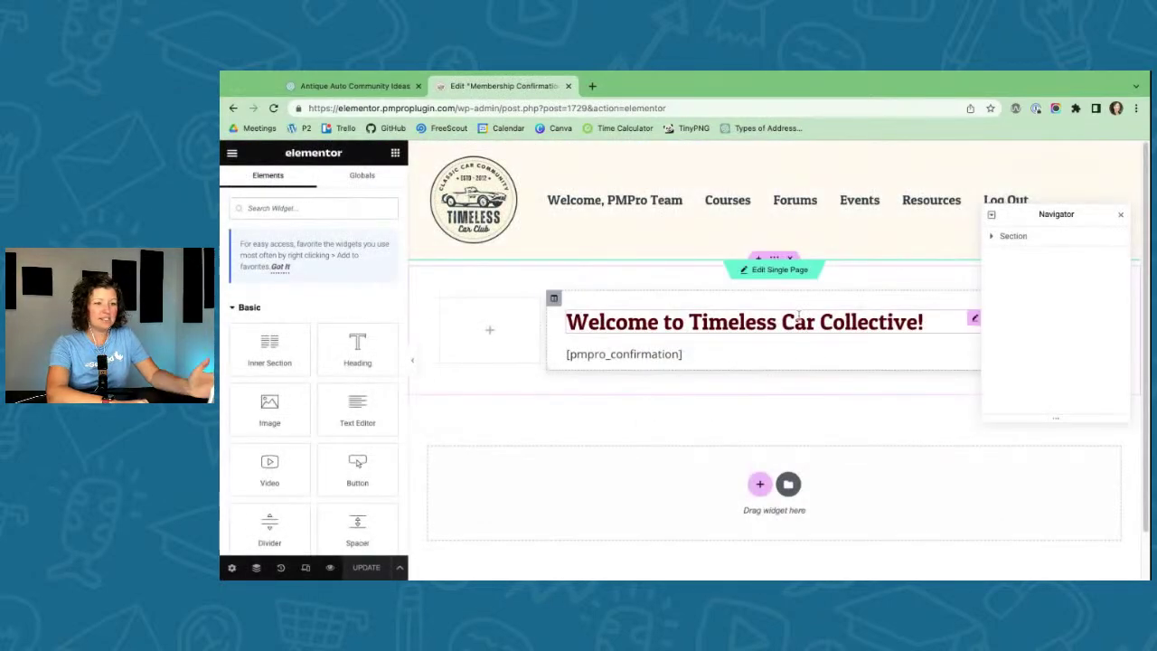
left_click(1017, 236)
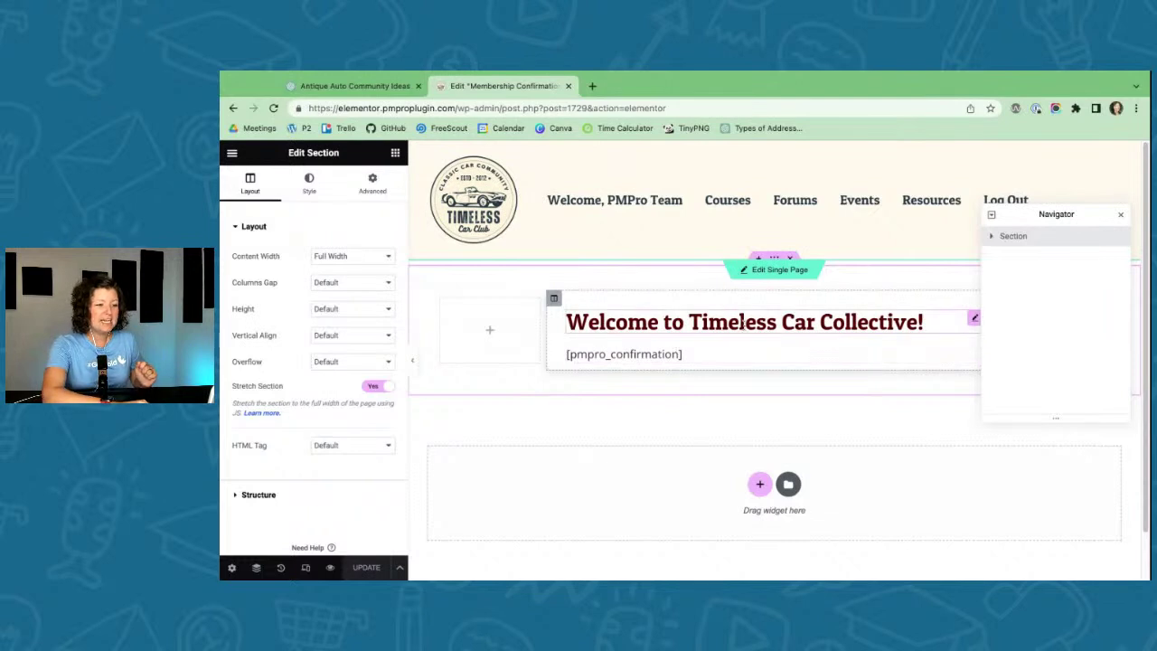
left_click(743, 325)
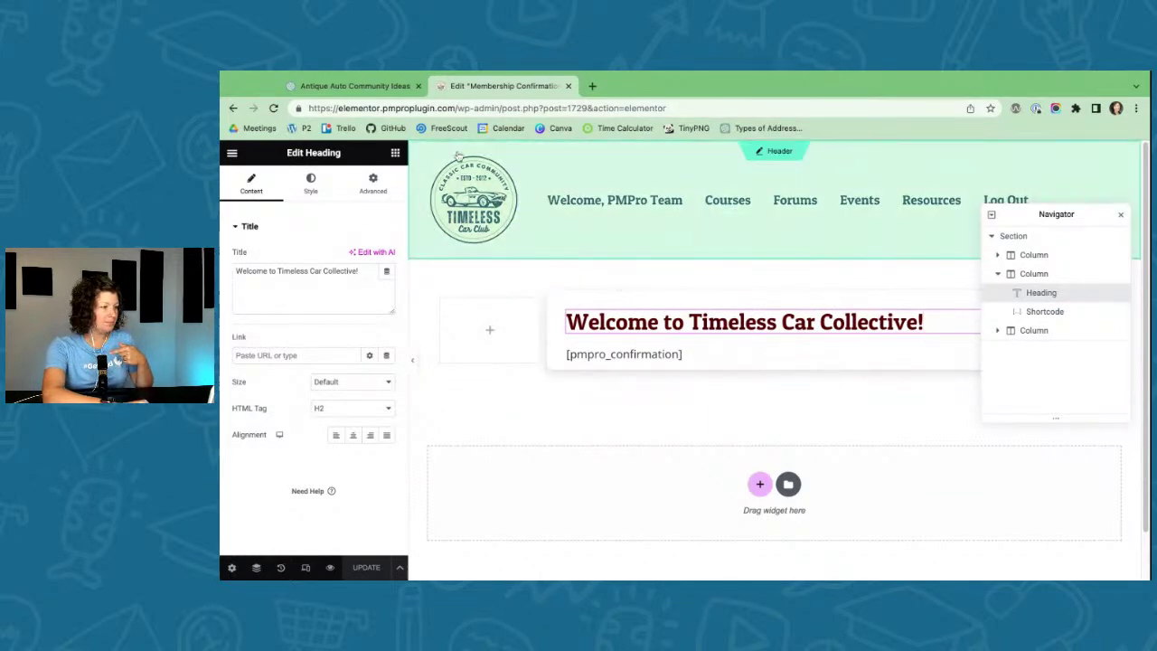
left_click(330, 567)
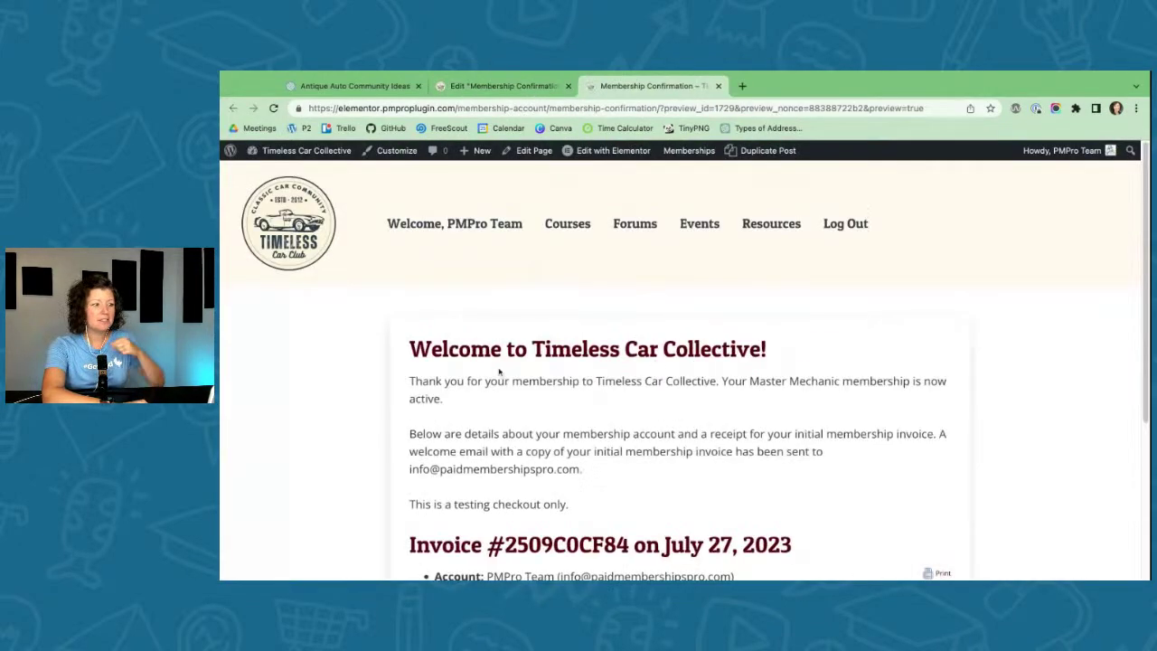
Step: Visit the member's account page, then the Timeless Car Collective home page with its welcome hero
scroll(445, 375, "down", 5)
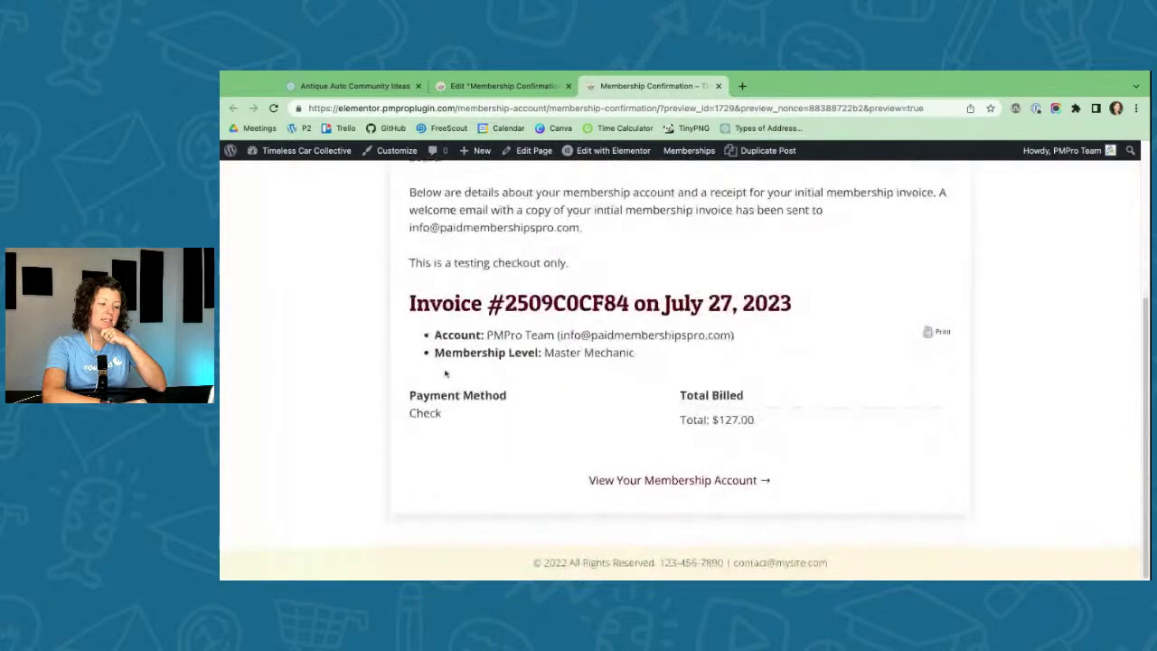
scroll(444, 374, "up", 5)
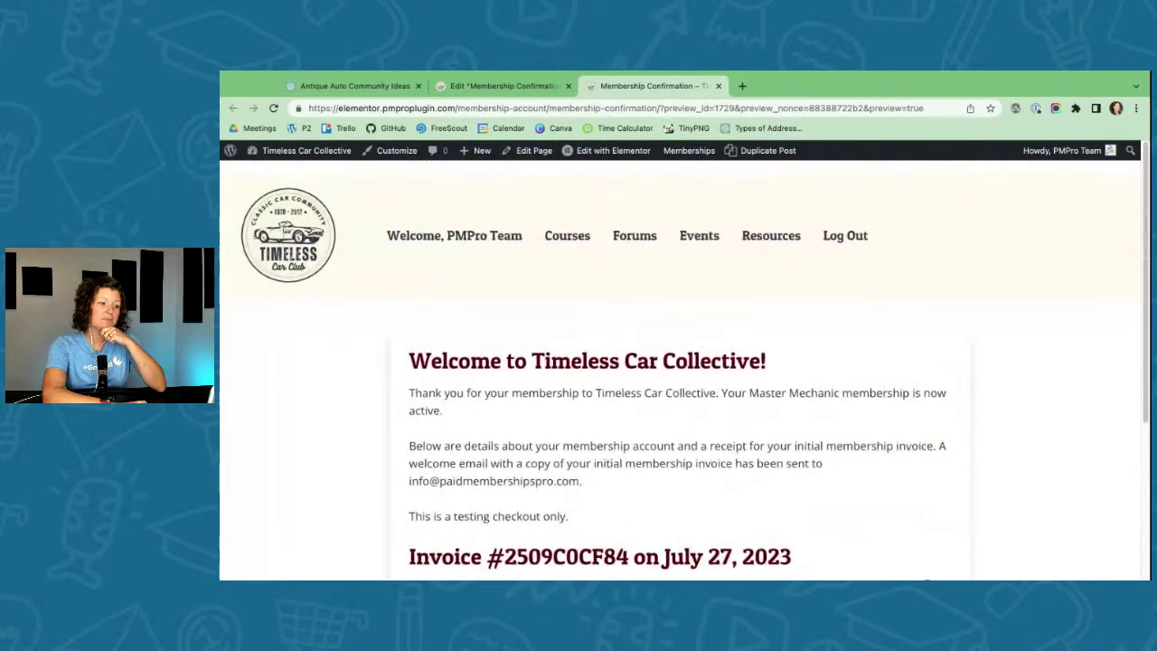
scroll(723, 407, "down", 5)
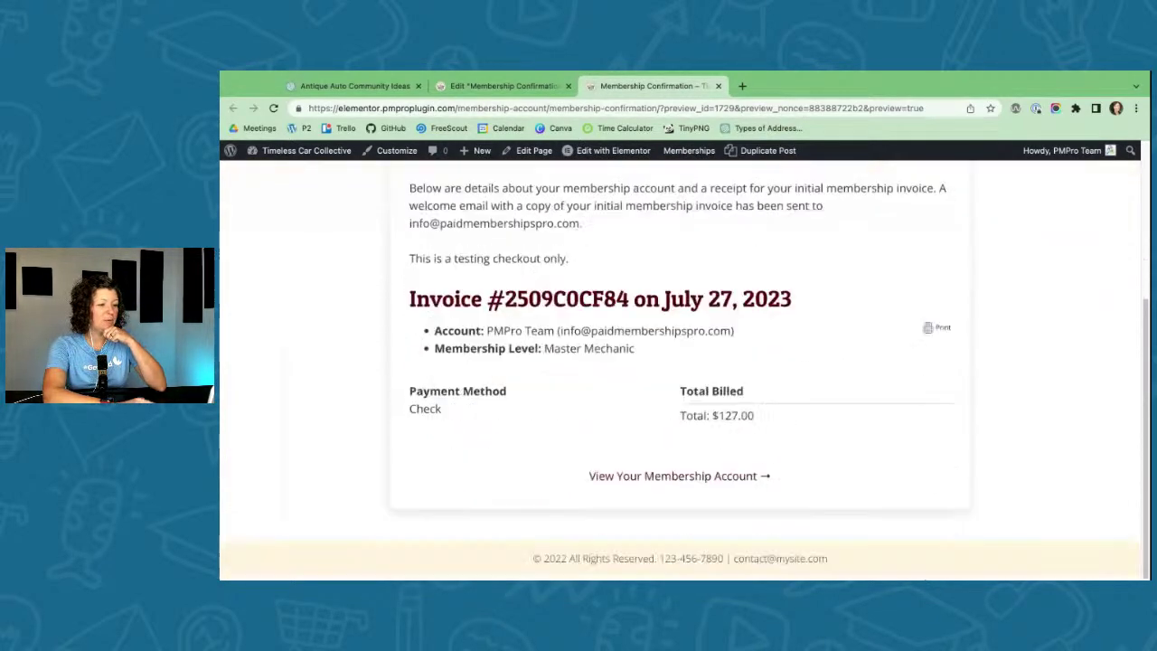
left_click(730, 482)
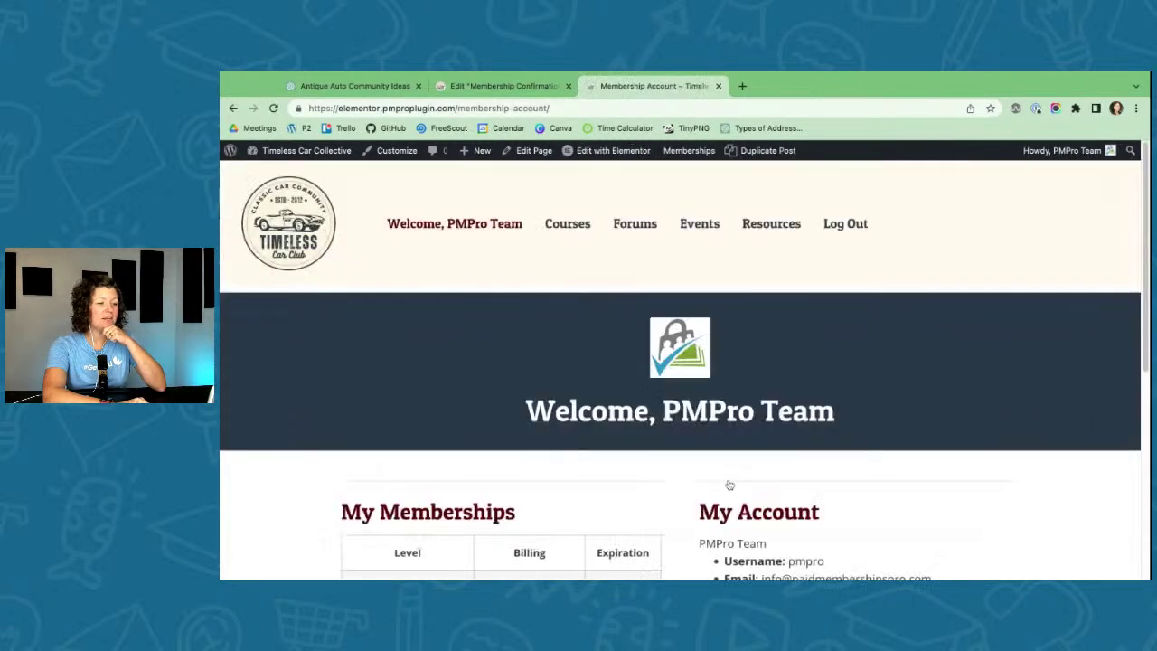
left_click(305, 239)
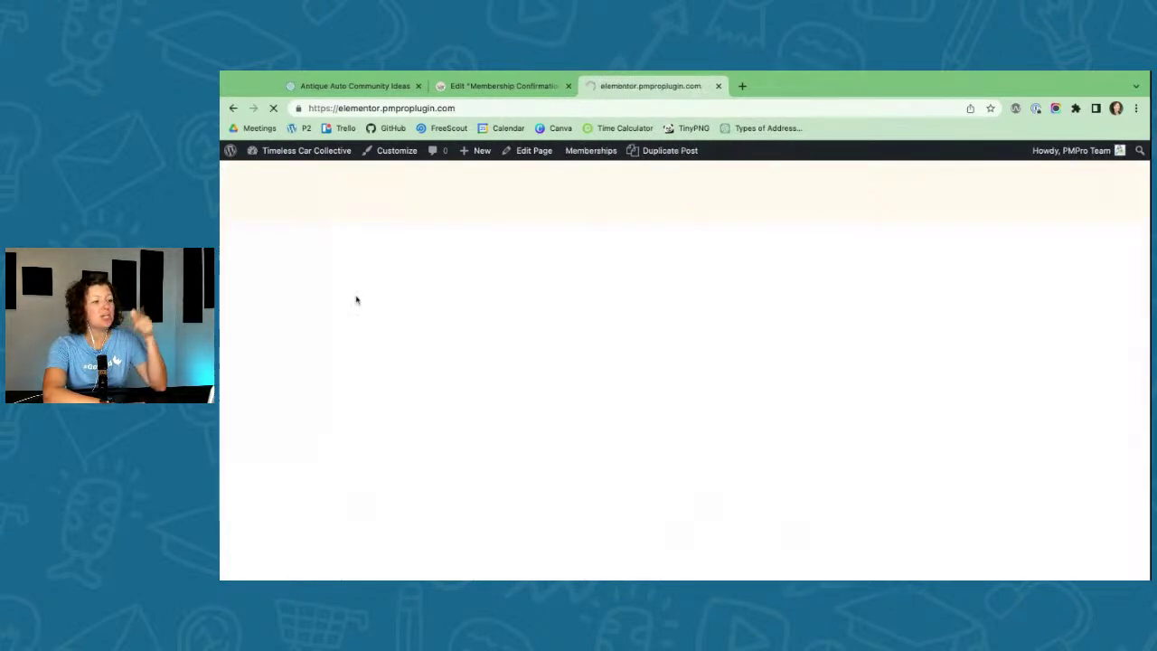
left_click(568, 86)
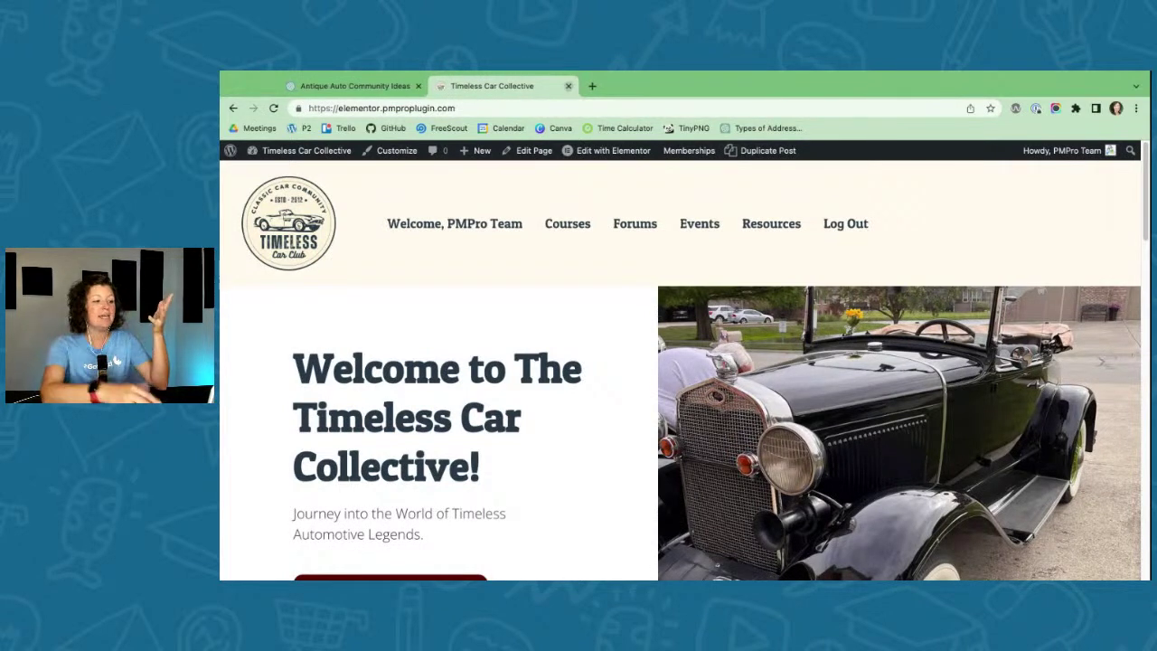
Step: Open the Home page in Elementor and duplicate its Hero section
left_click(605, 152)
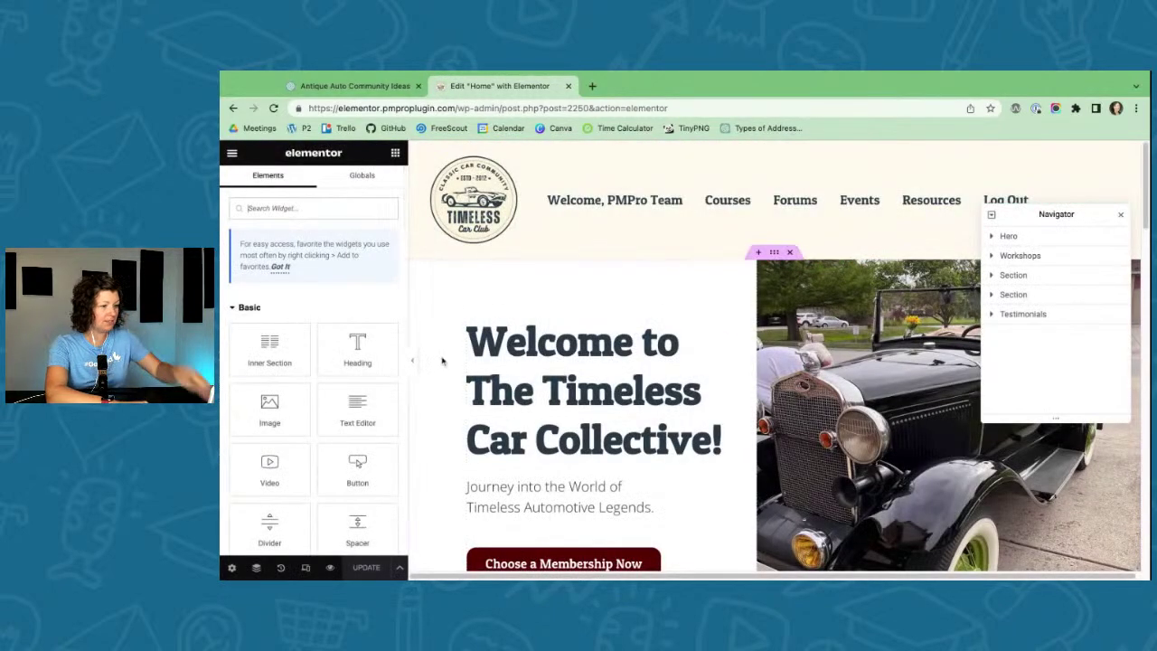
scroll(442, 361, "down", 2)
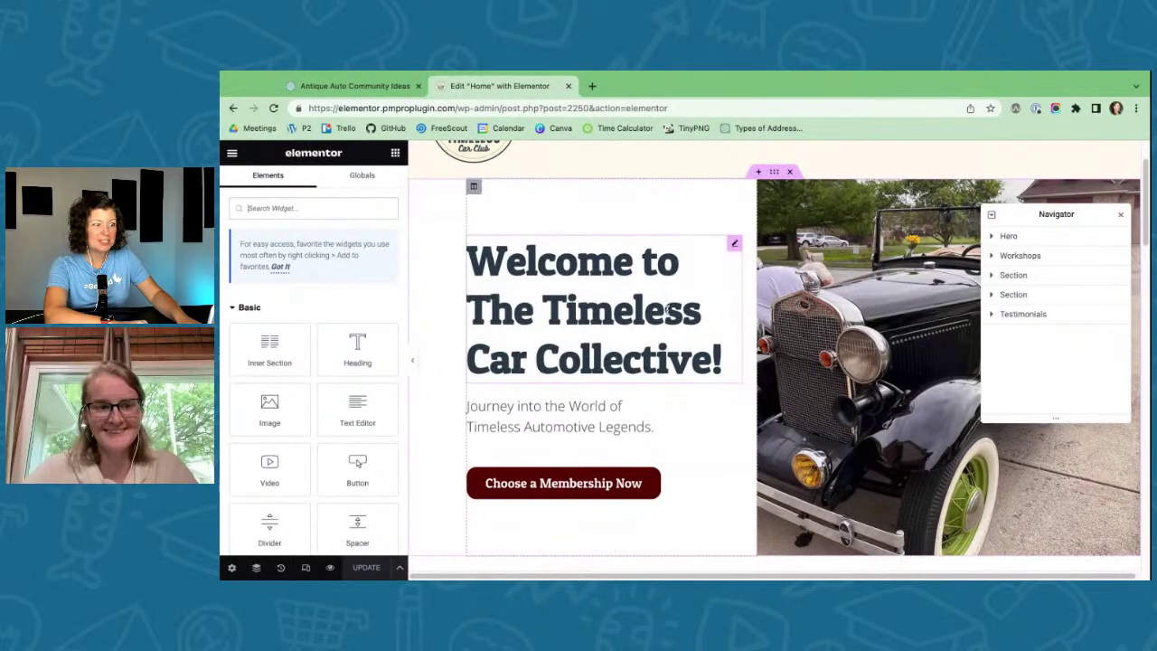
left_click(773, 172)
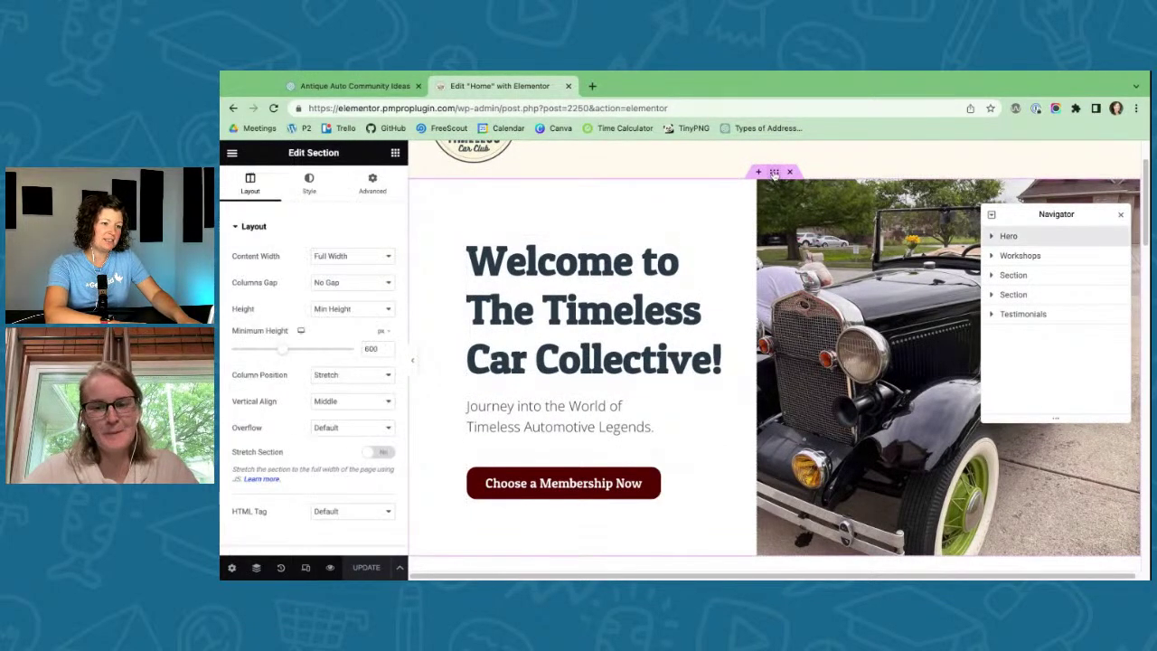
right_click(1012, 236)
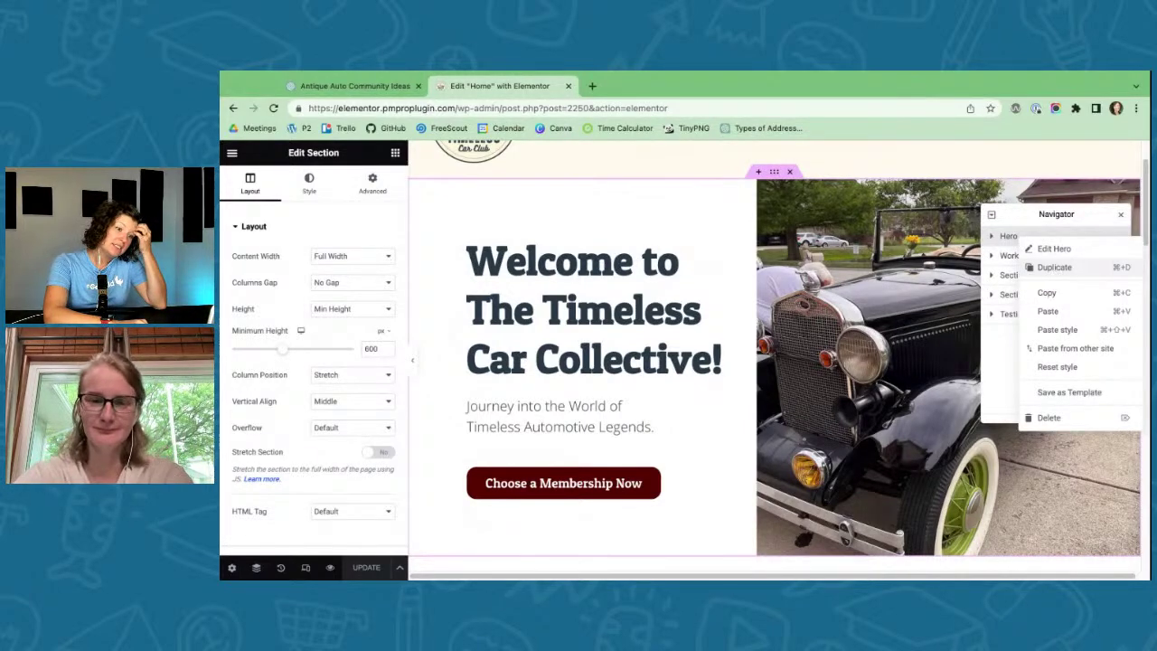
left_click(1054, 266)
scroll(561, 361, "down", 3)
Step: Change the copy's heading to 'Hey, [pmpro_member field="display_name"]. Glad to see you back!'
left_click(560, 334)
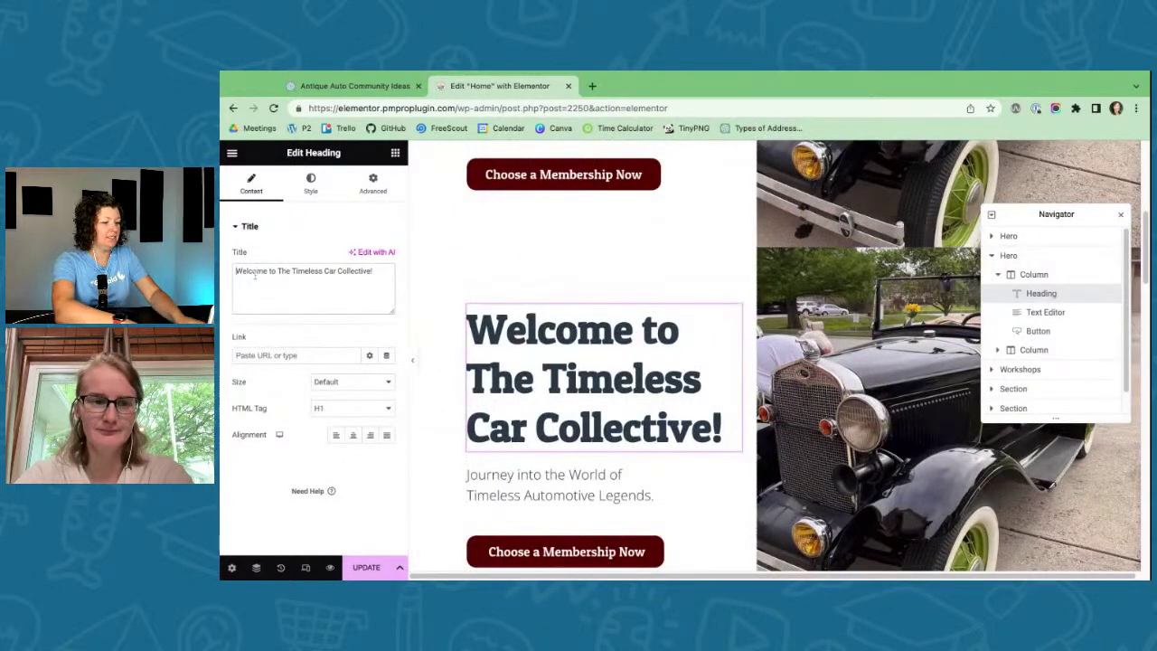
type("Hey, [pmpro")
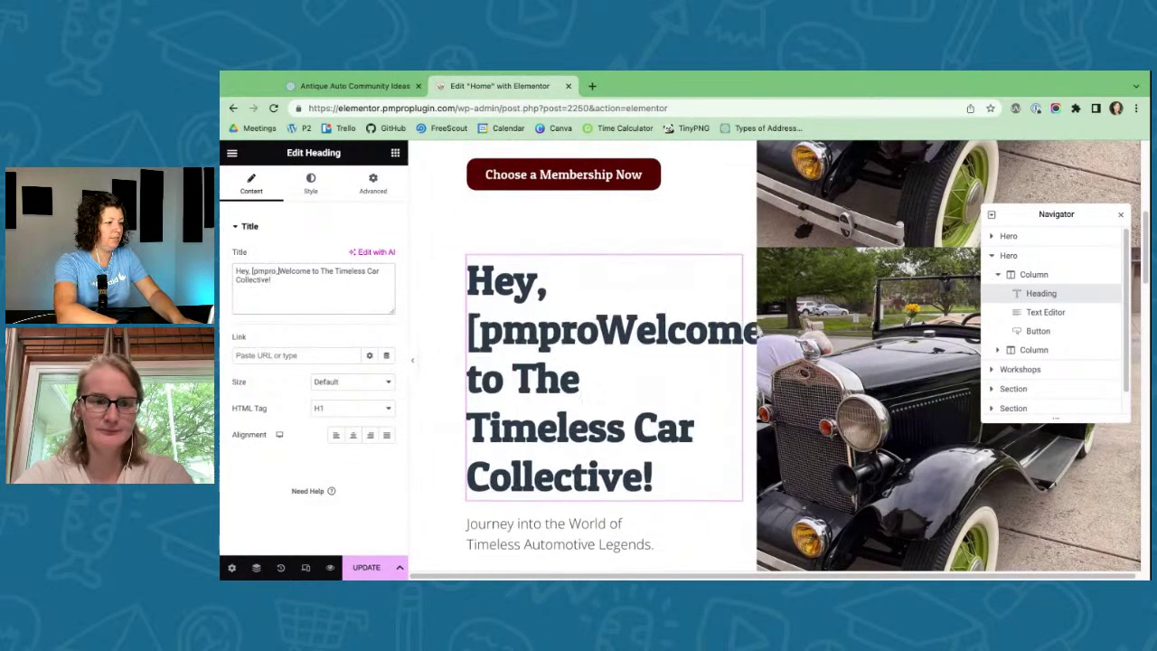
type("_member field=\"")
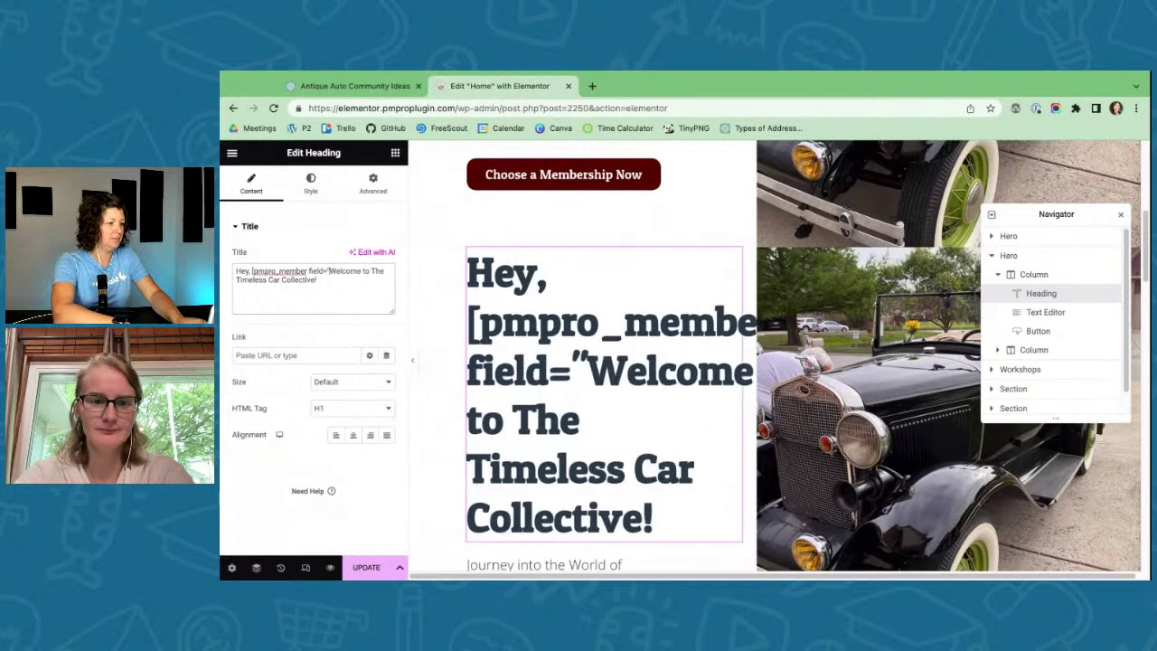
type("display_name\"")
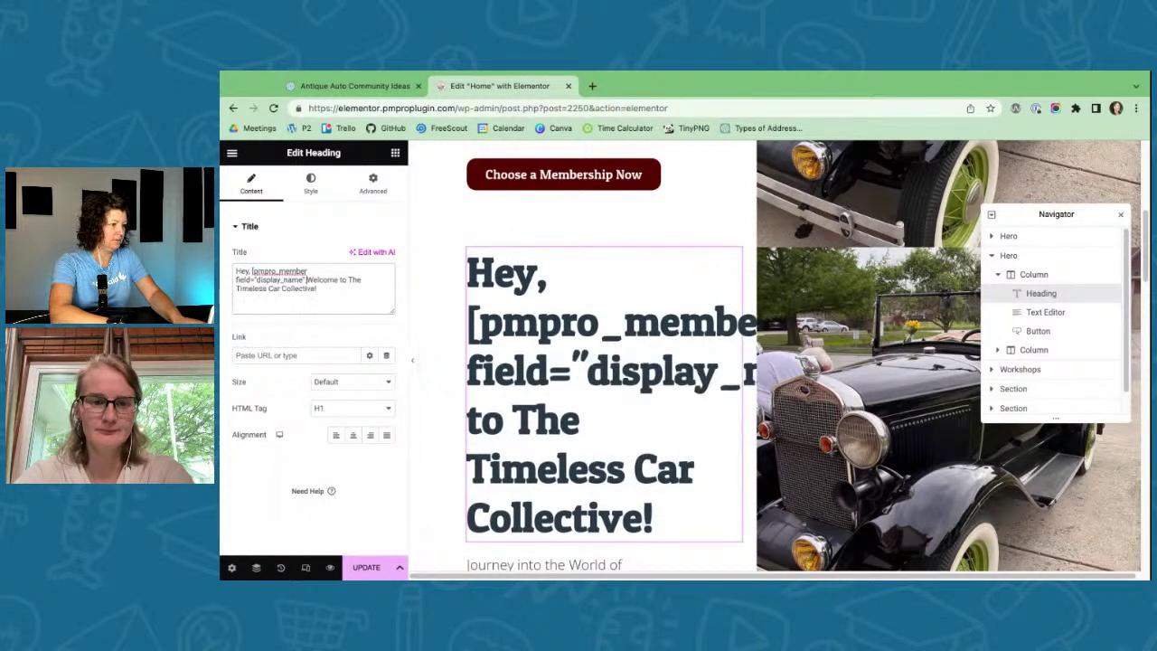
type("], Gl")
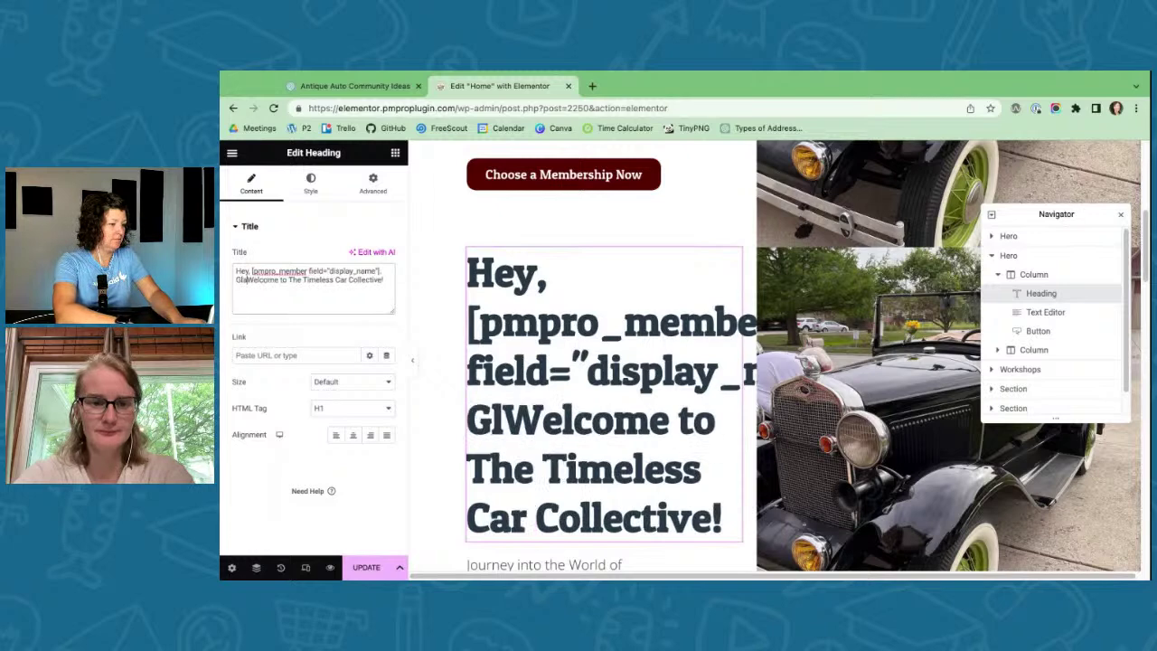
type("ad to see you back")
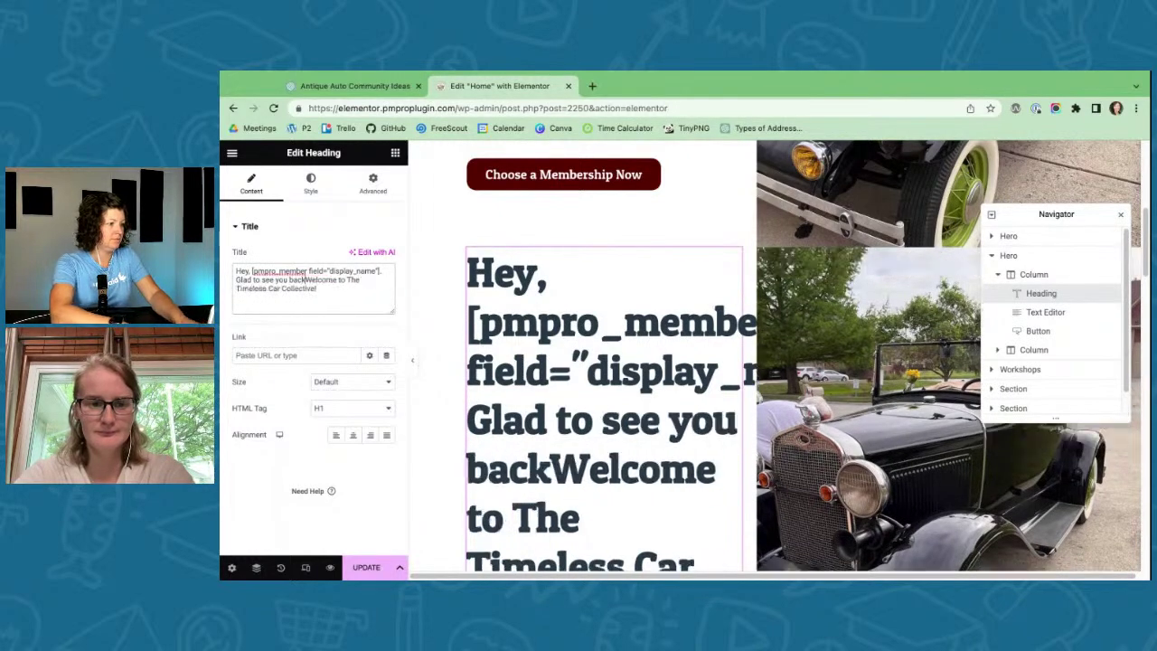
type("!")
key("ctrl+shift+End")
key("BackSpace")
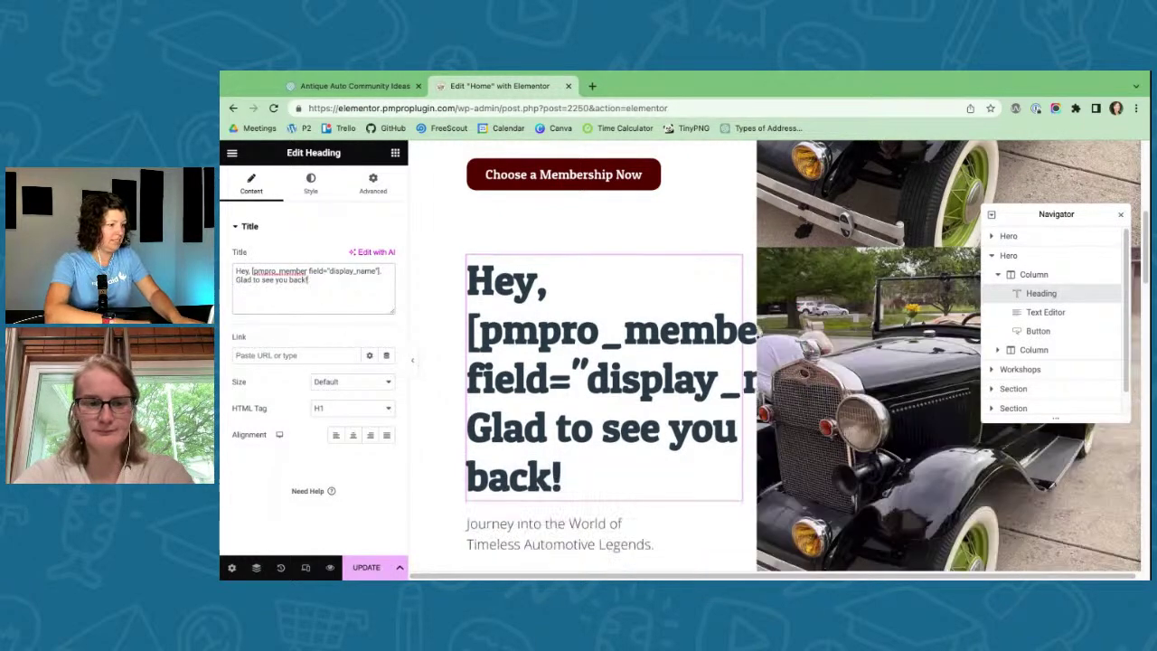
scroll(509, 343, "down", 2)
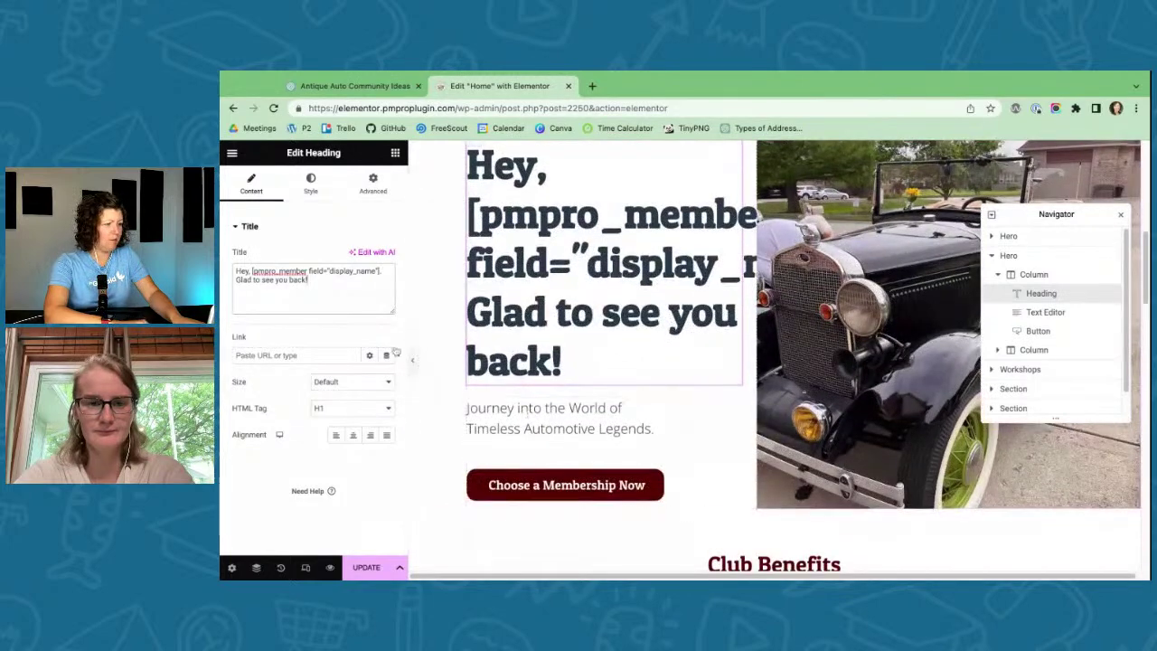
left_click(542, 417)
Step: Replace the intro with 'Jump back into your membership with our forums, events, and courses.'
triple_click(289, 343)
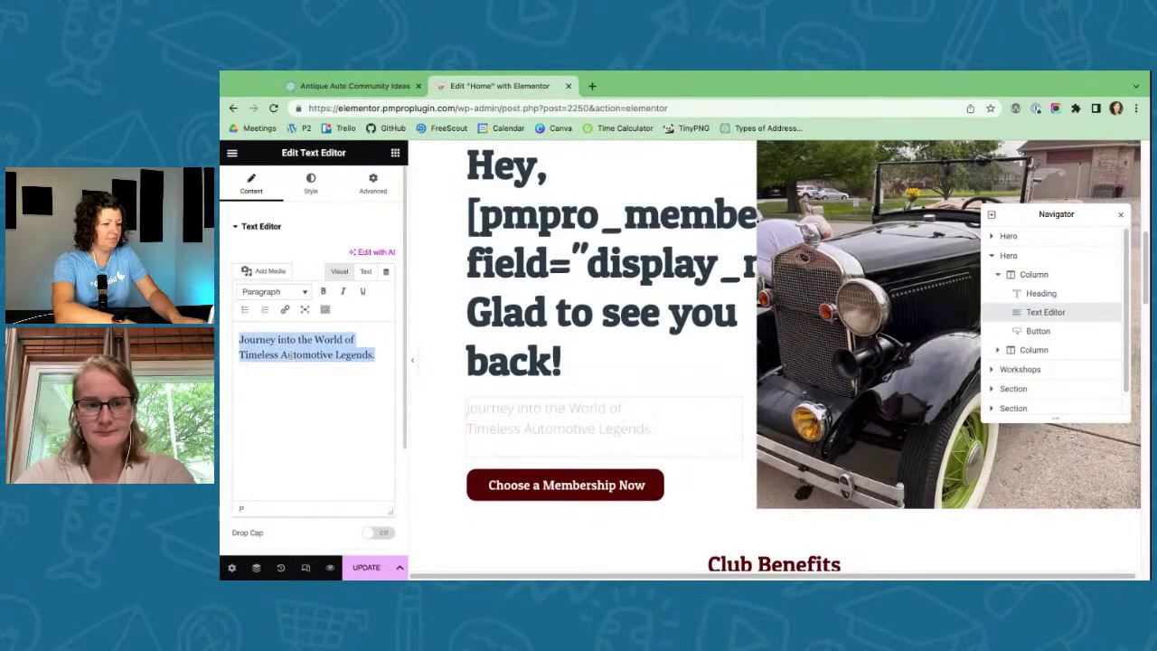
type("Jump back")
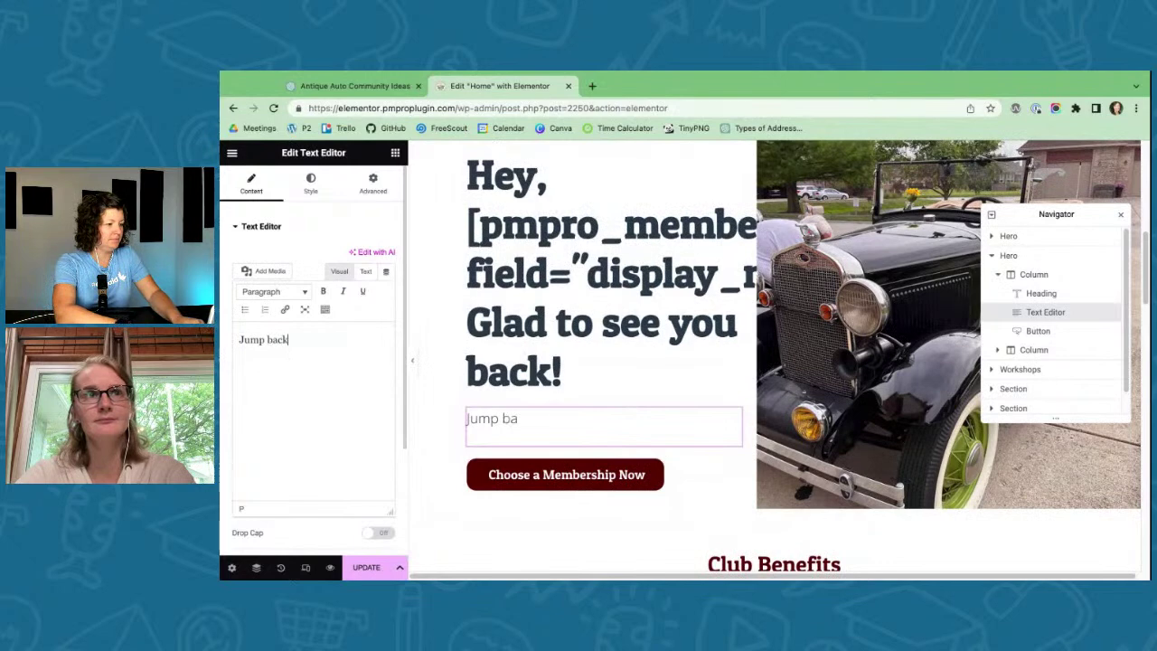
type(" into your membership")
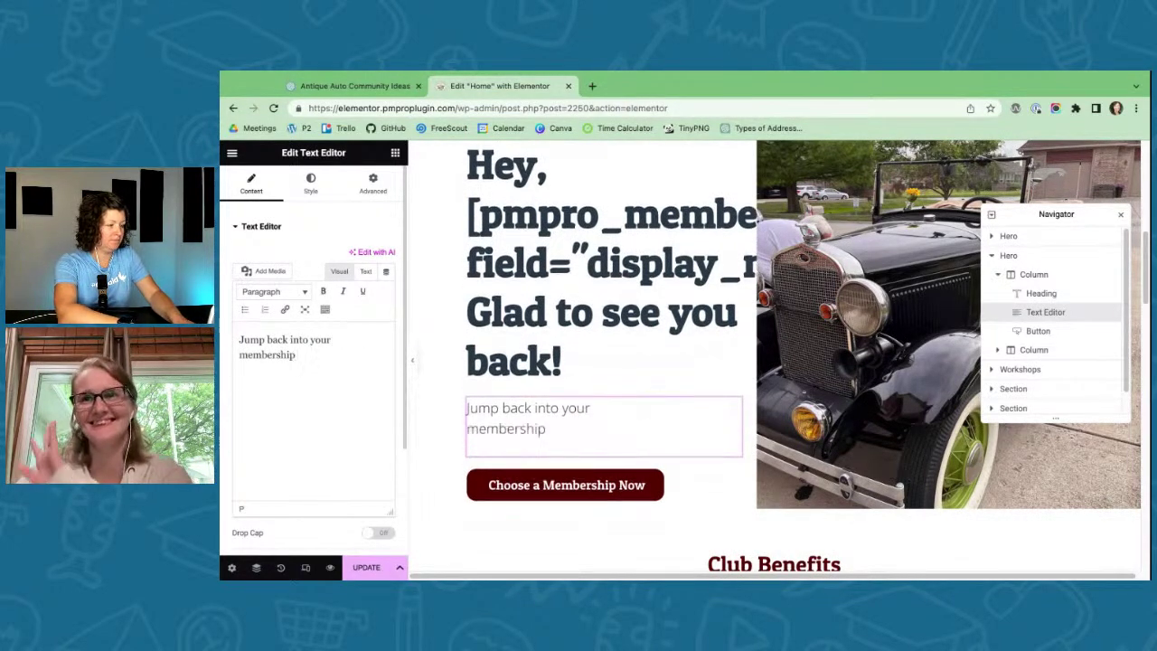
type(" wi with our forus,")
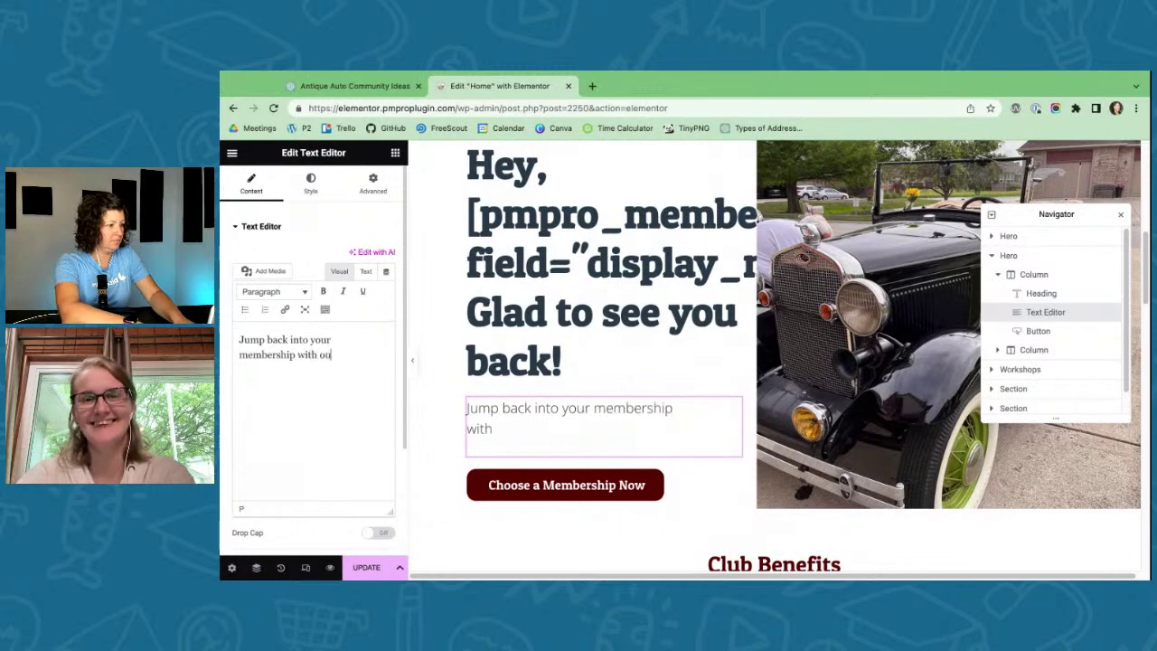
key("BackSpace")
key("BackSpace")
type("ms, evnets,")
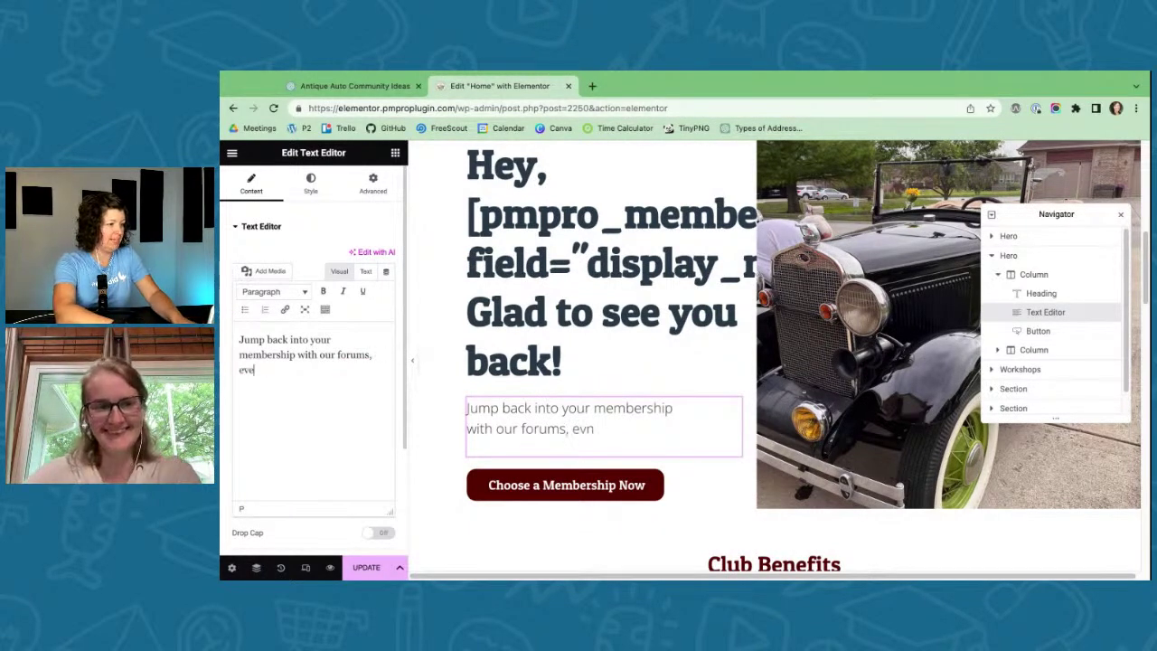
type("s, and")
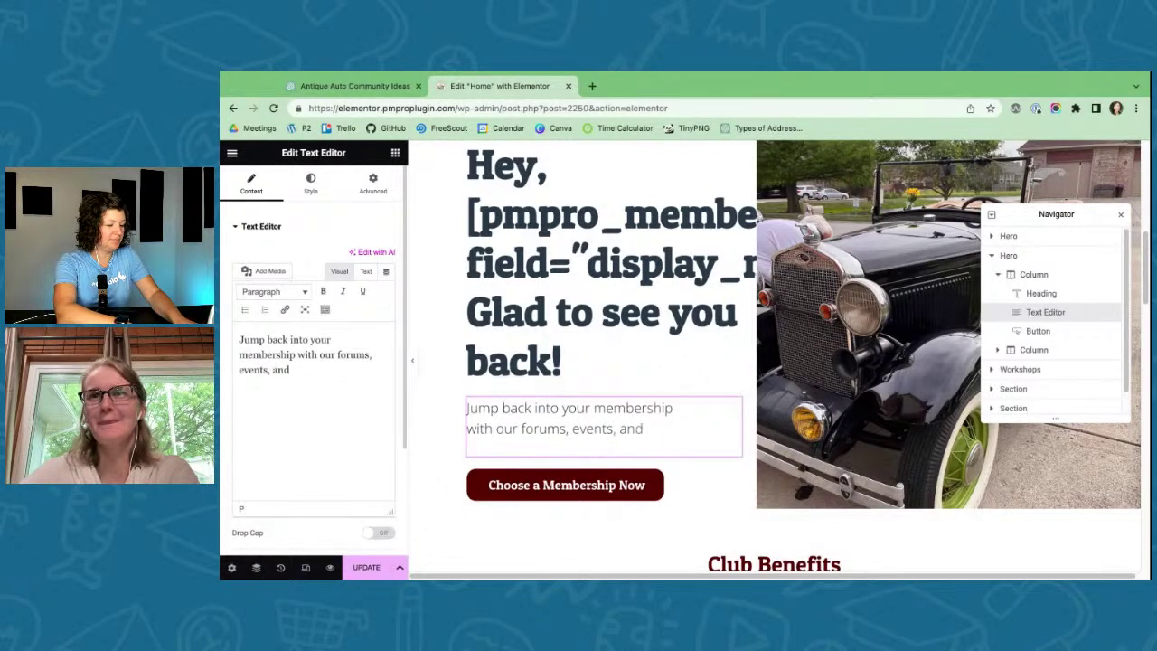
type(" courses.")
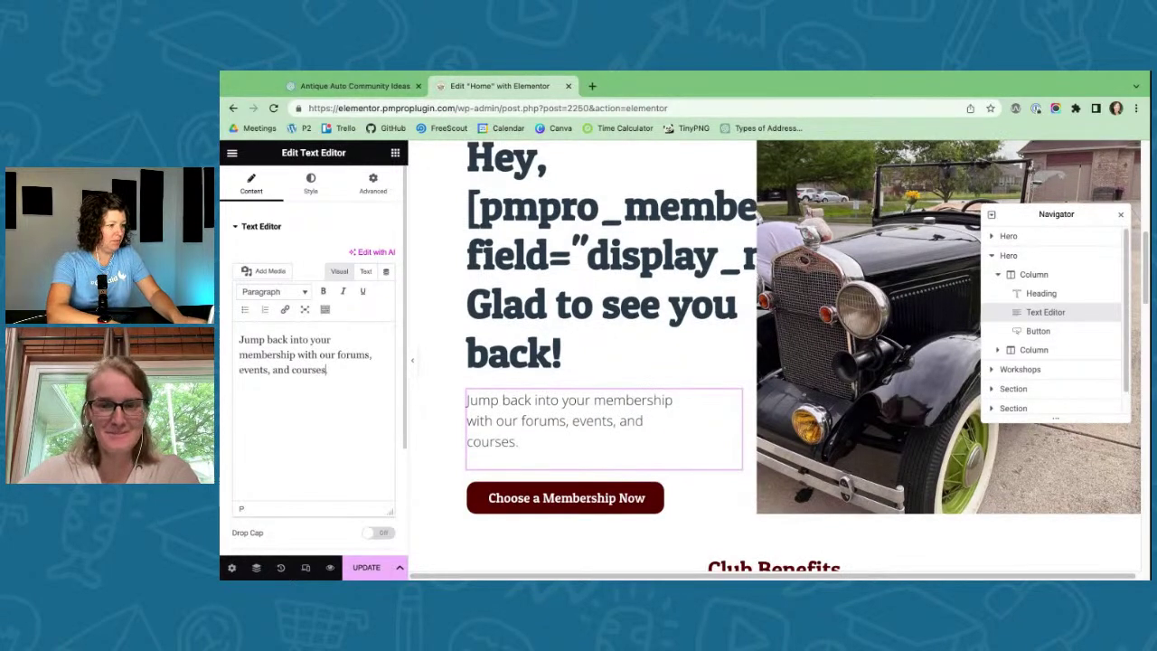
Step: Link 'courses' to /course/ and 'forums' to the forums page
double_click(308, 370)
left_click(285, 309)
type("/c")
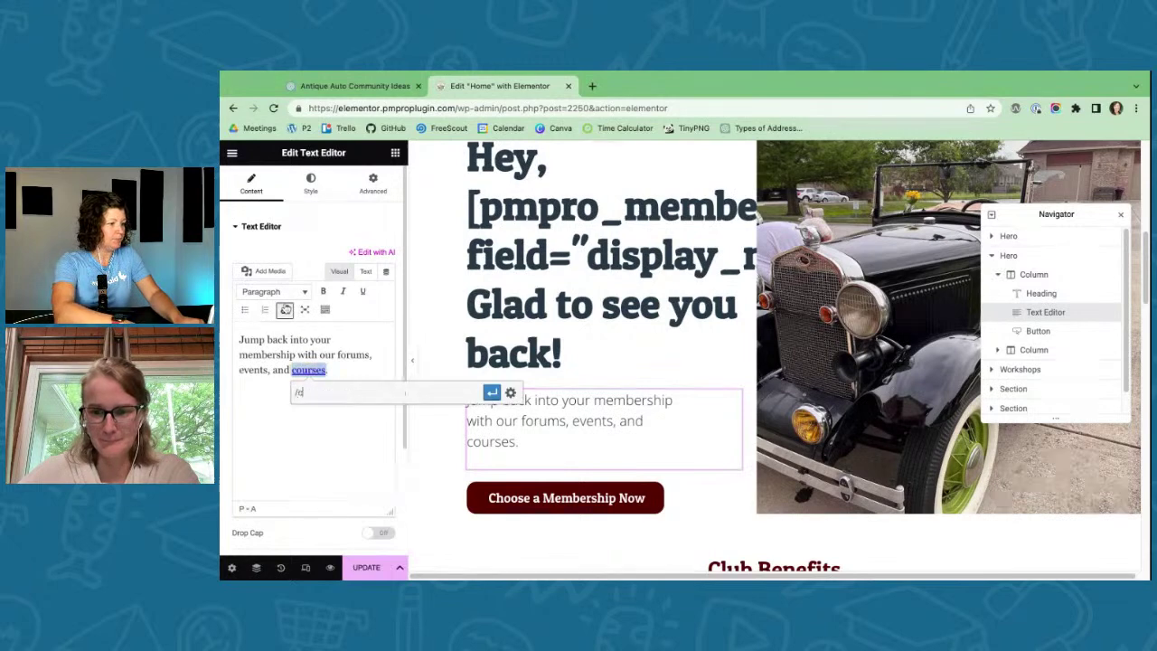
type("ourse/")
key("Return")
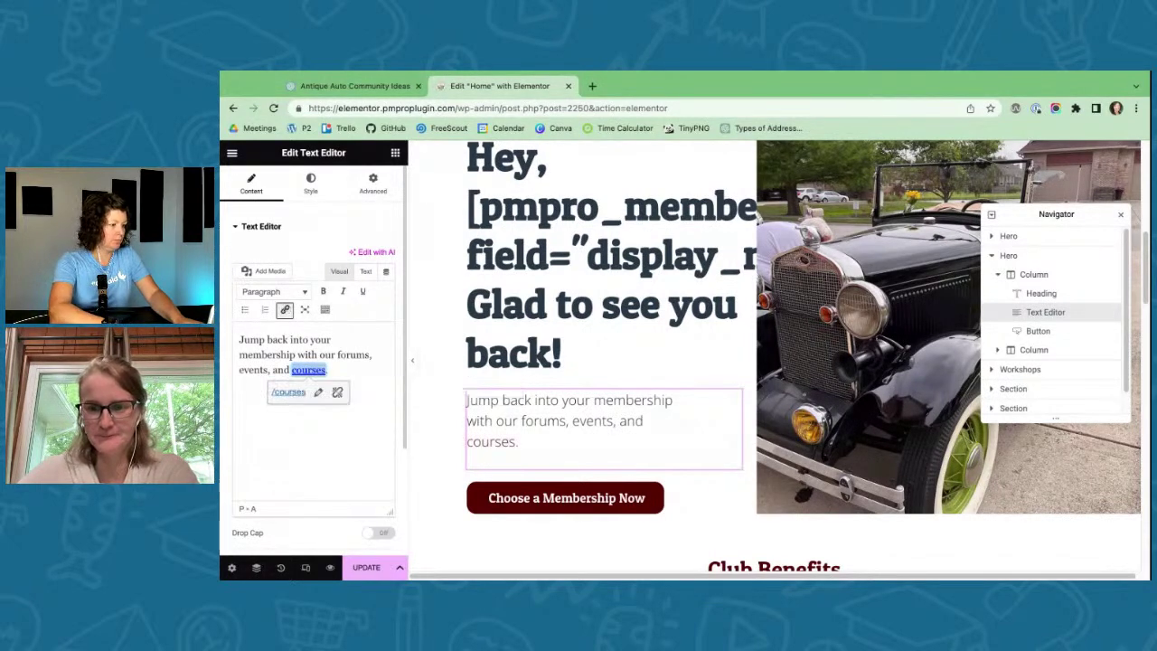
double_click(344, 355)
key("ctrl+k")
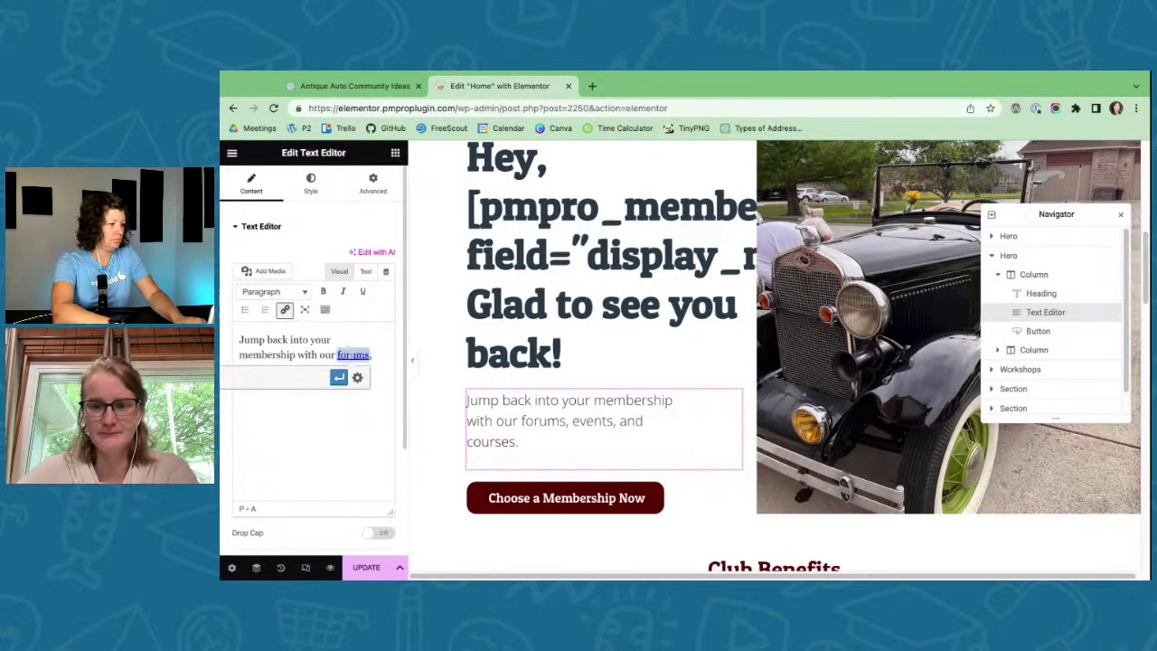
type("/forums")
key("Return")
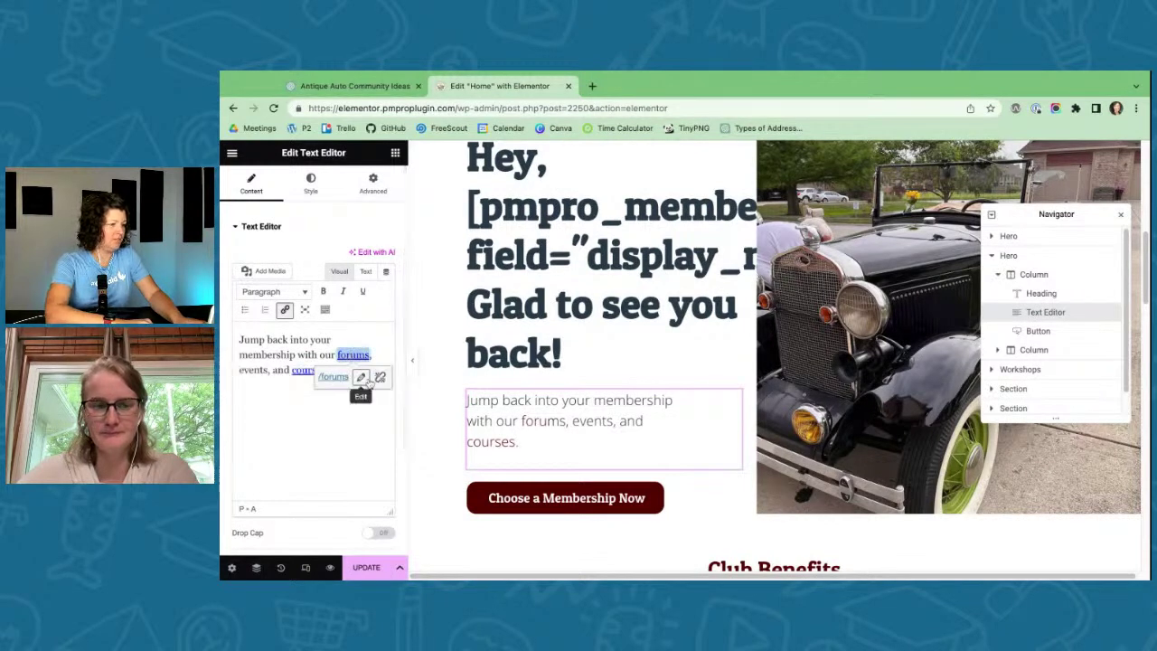
left_click(360, 378)
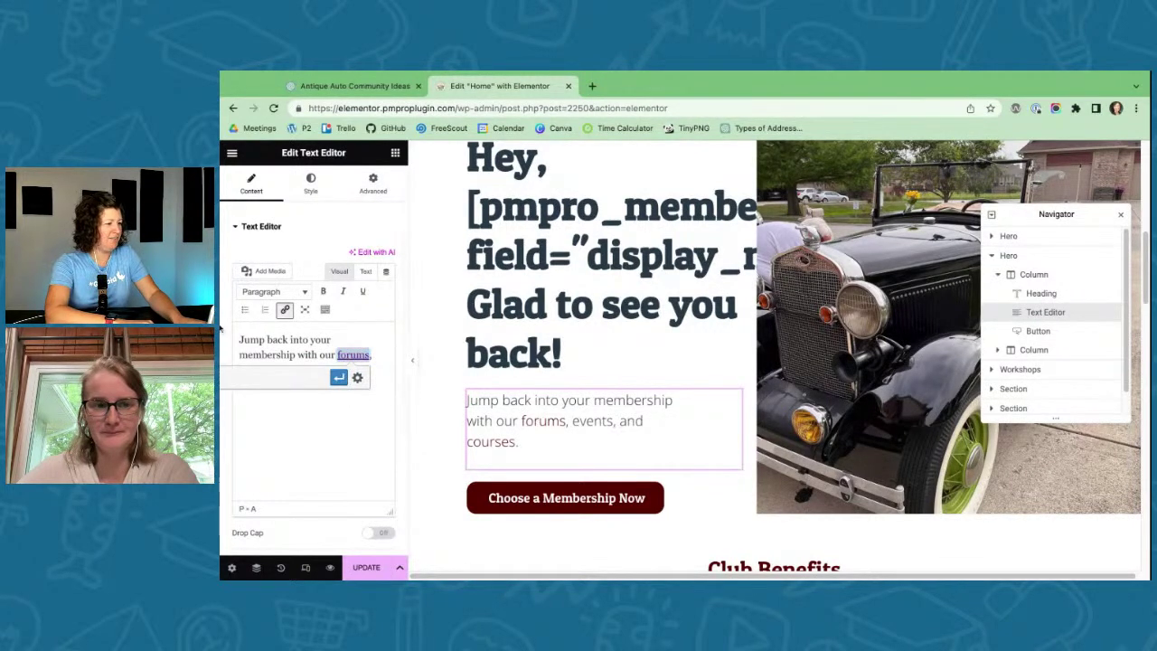
left_click(338, 380)
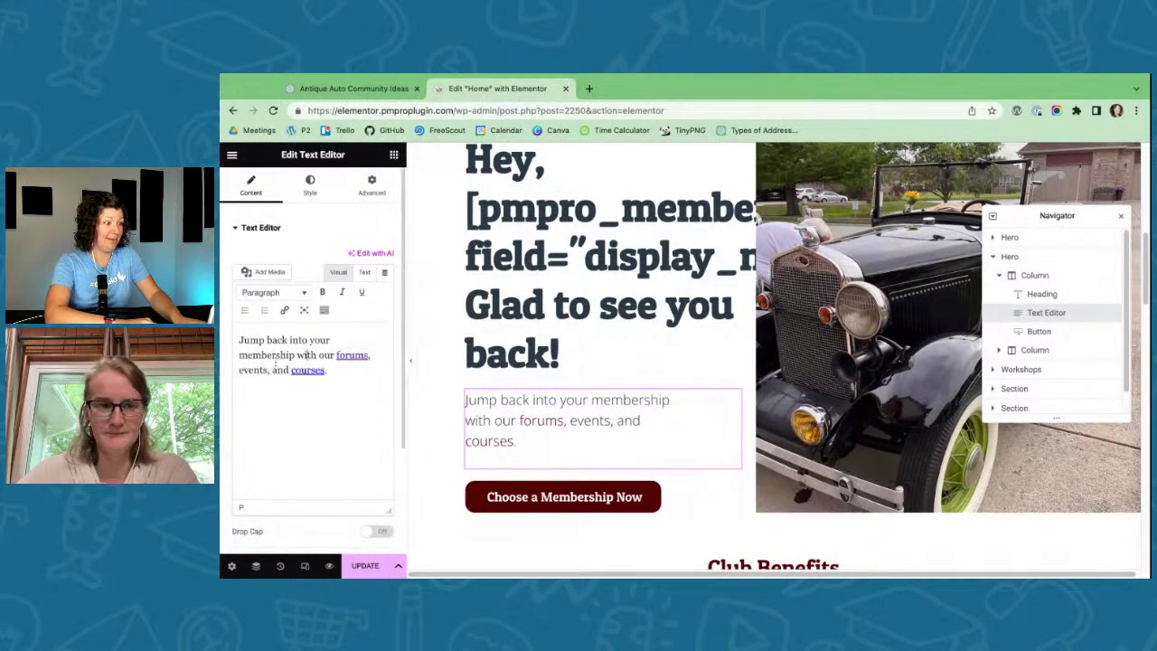
Step: Link the word 'events' to /events
double_click(255, 371)
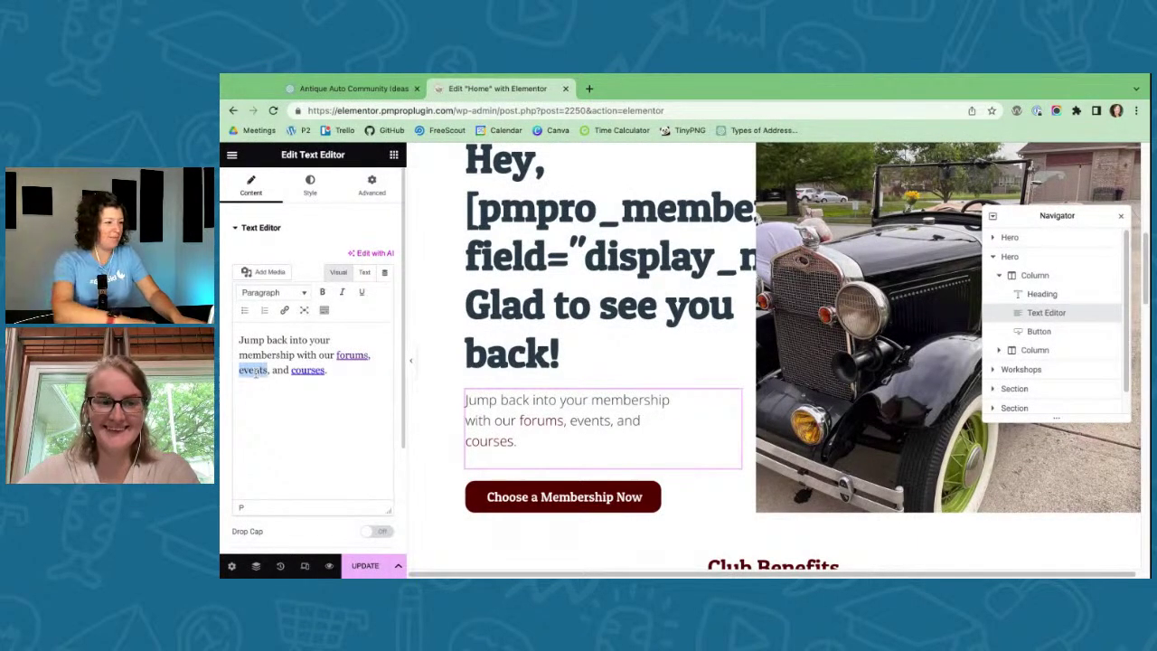
key("ctrl+k")
type("/even")
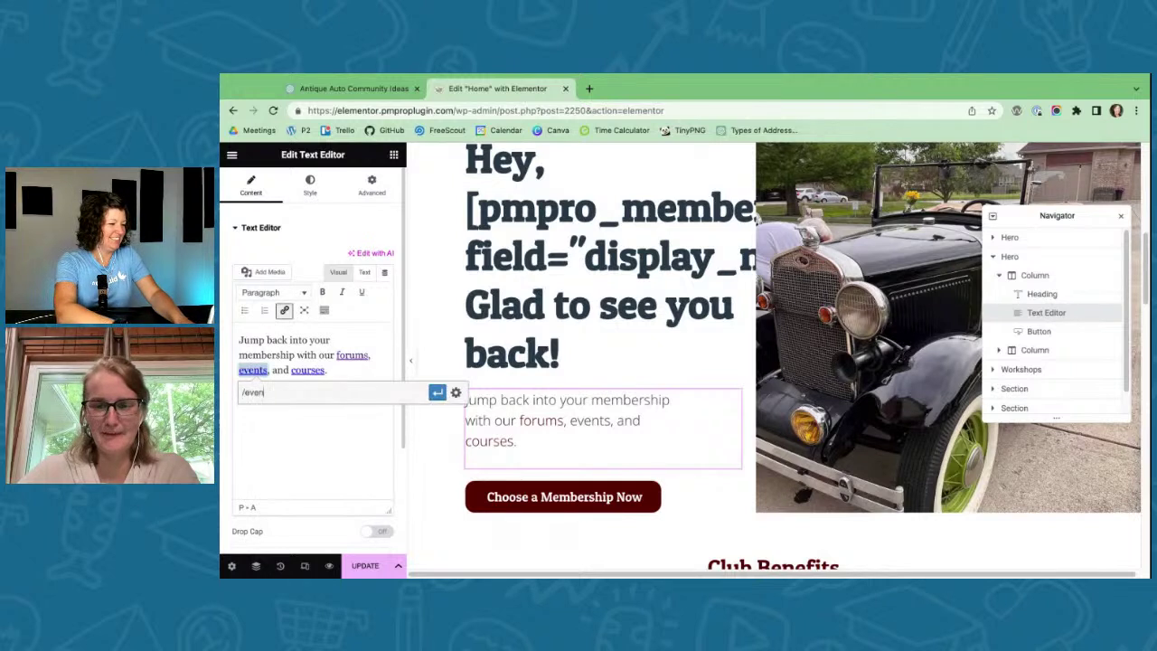
type("ts")
key("Return")
left_click(587, 496)
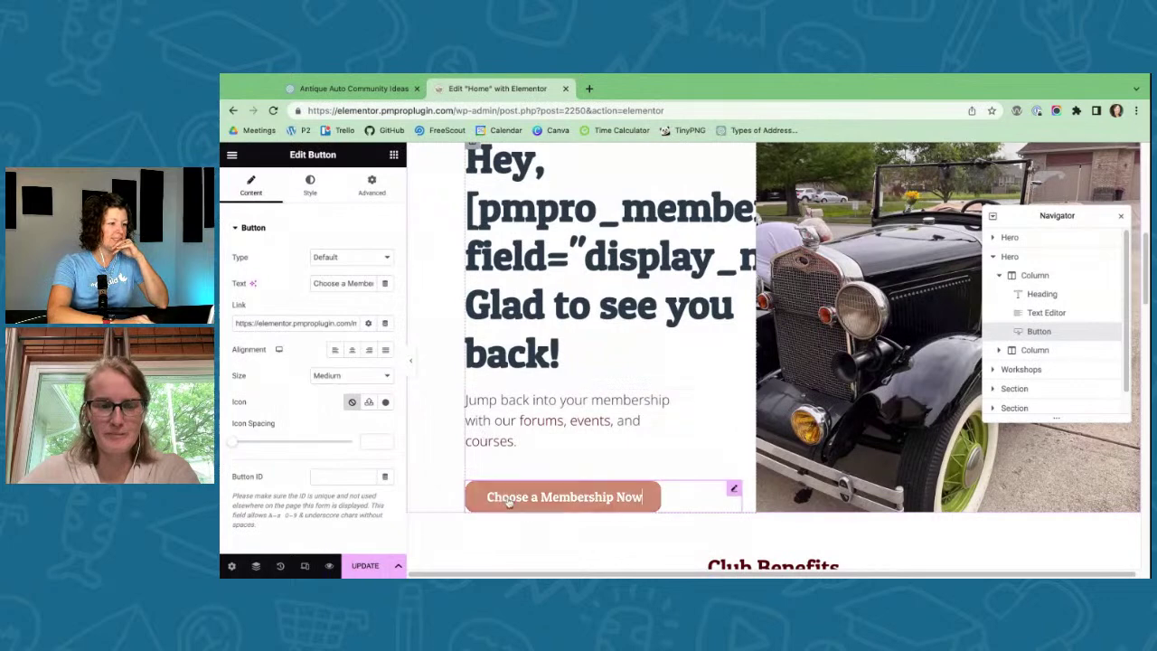
Step: Relabel the button 'View My Membership Account' and link it to the Membership Account page
triple_click(342, 282)
type("View My Membership")
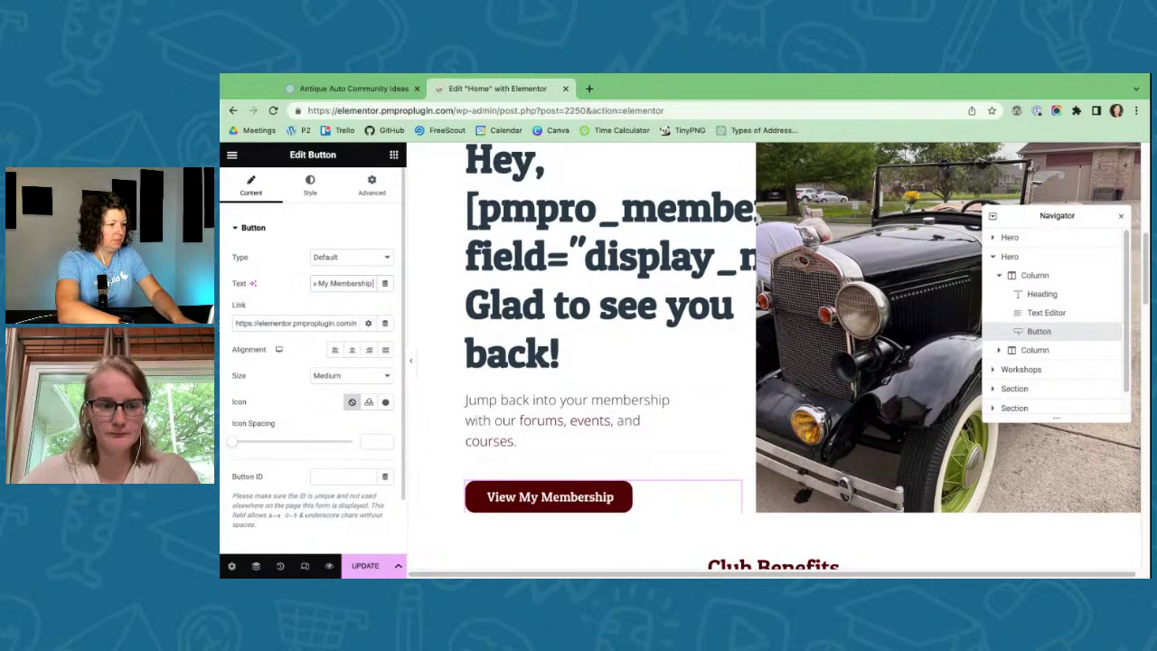
type(" Account")
triple_click(298, 324)
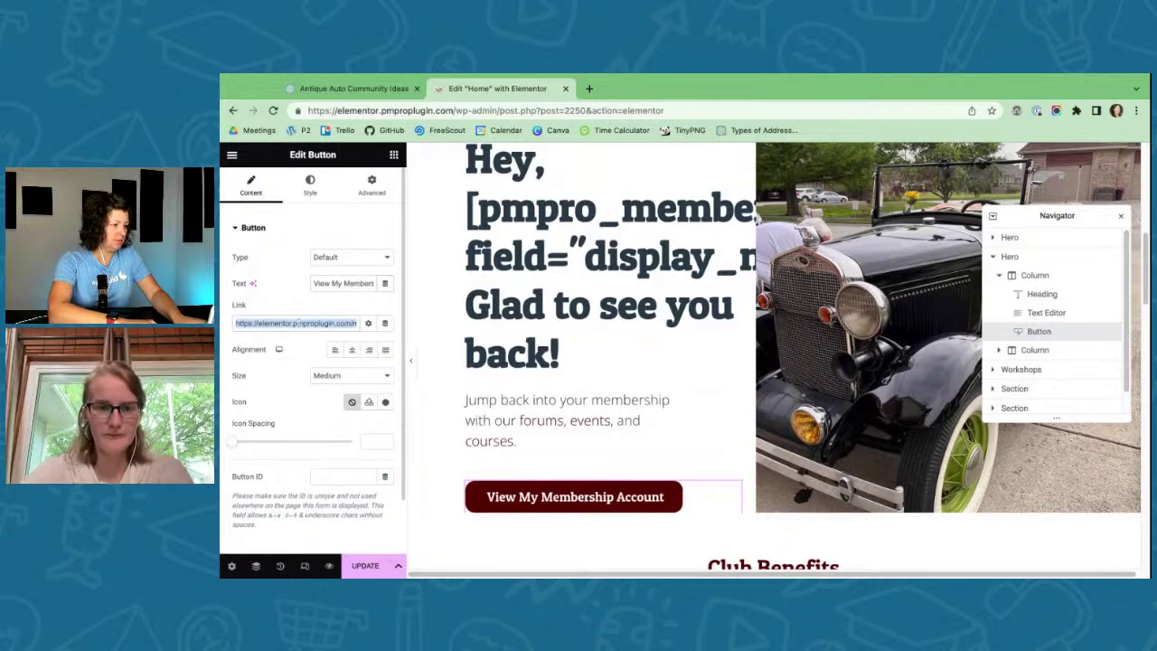
type("membersip account")
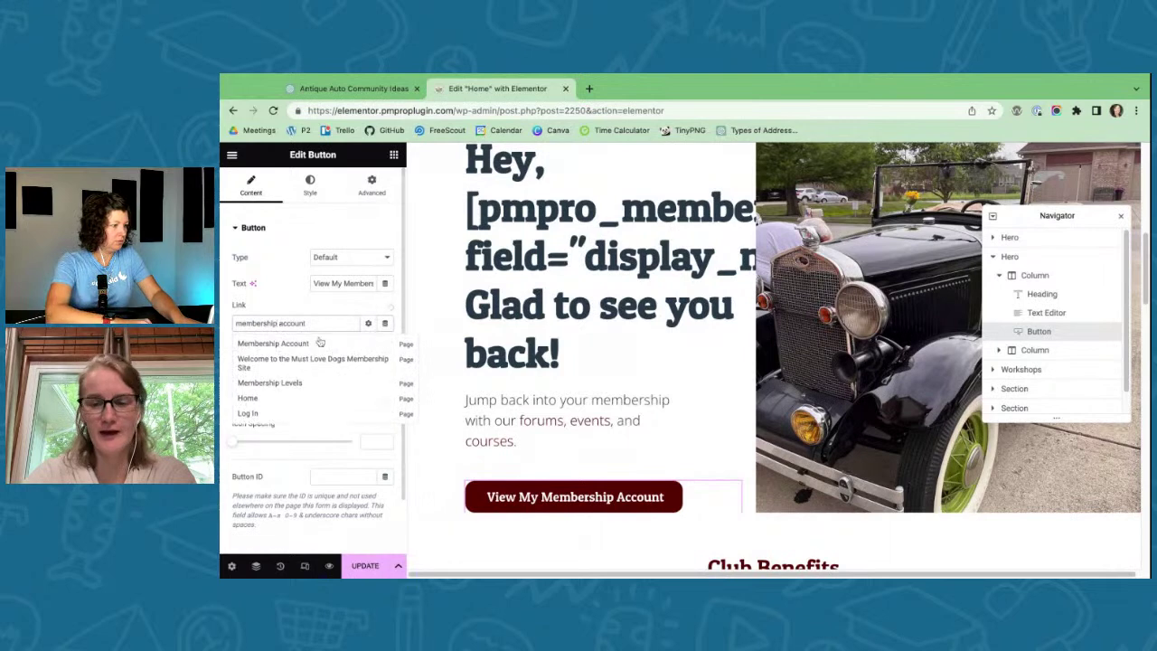
left_click(316, 349)
left_click(1009, 256)
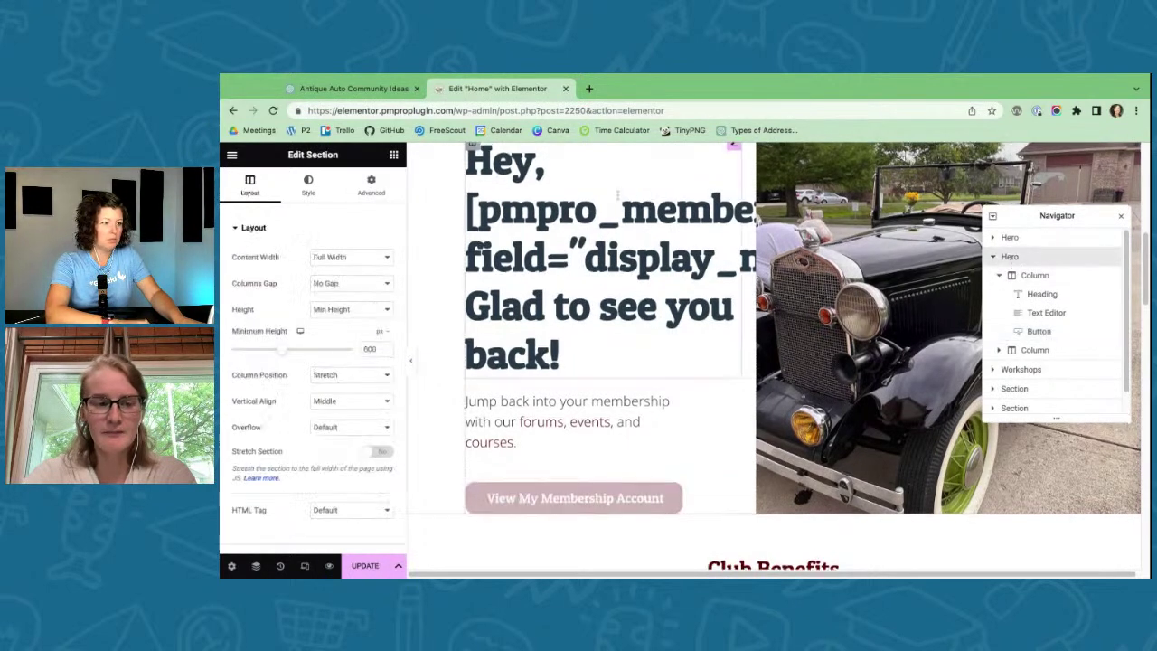
Step: Restrict the member hero to Apprentice, Master Mechanic and Luxury Collector levels
left_click(366, 186)
left_click(298, 382)
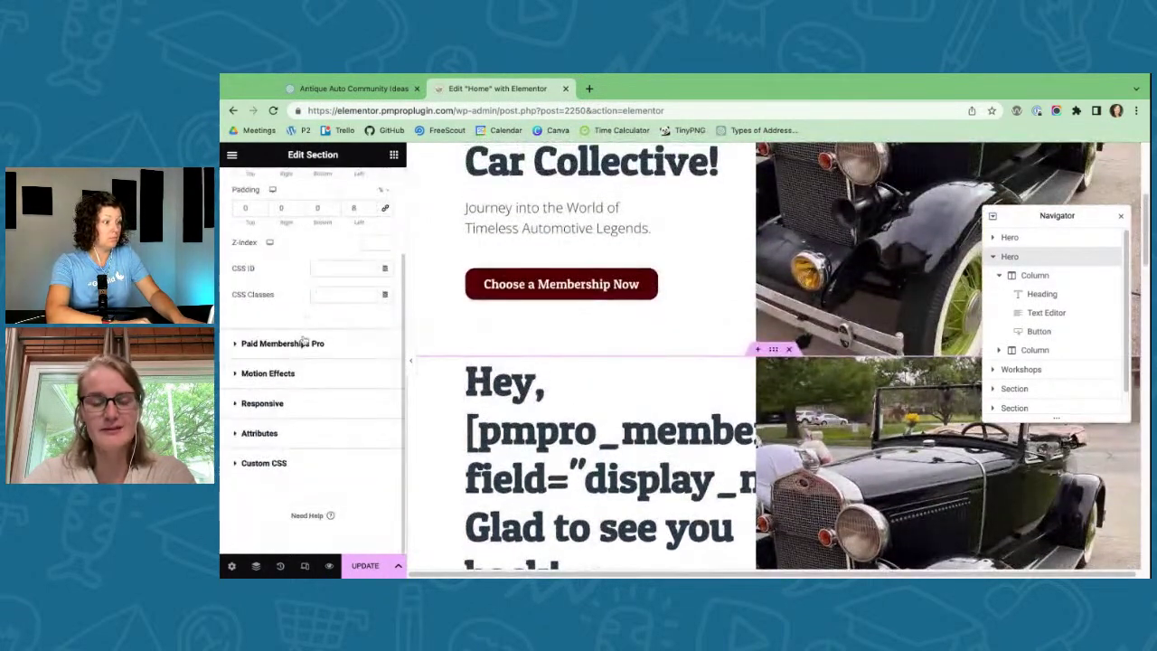
left_click(298, 320)
left_click(272, 350)
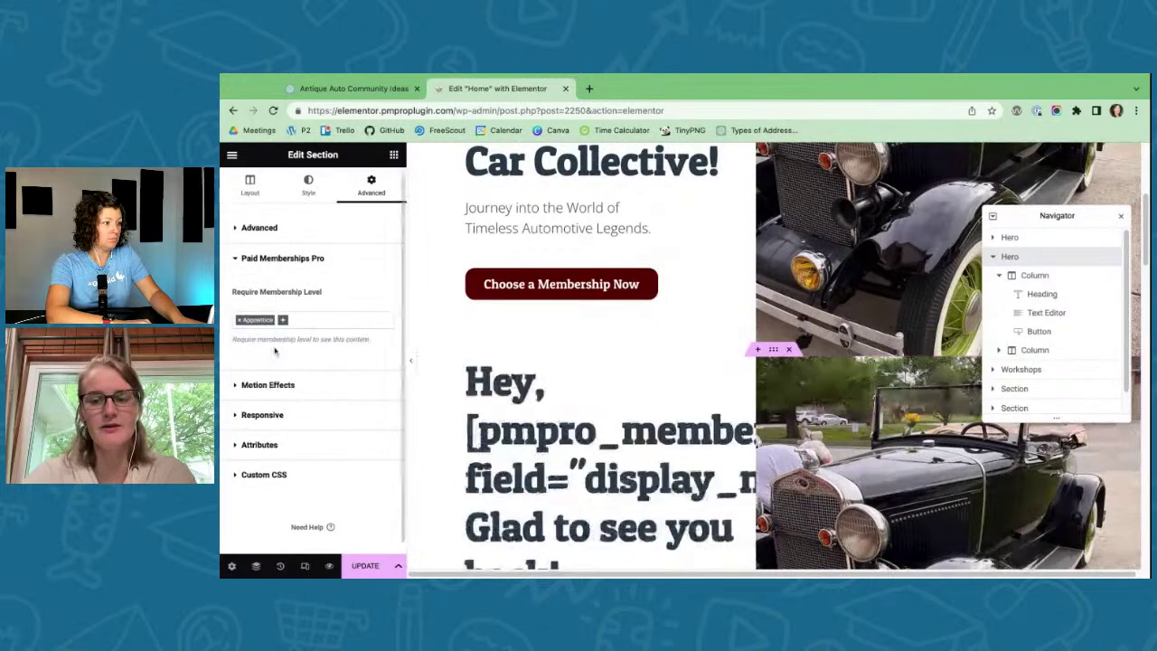
left_click(305, 322)
left_click(265, 365)
left_click(342, 320)
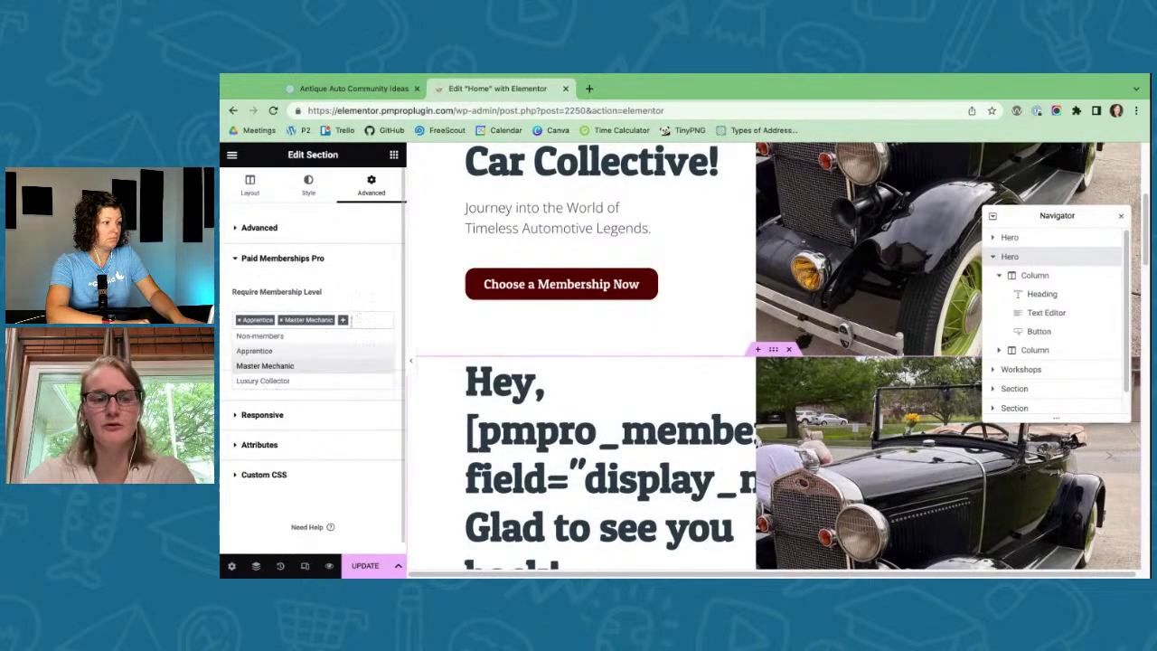
left_click(272, 381)
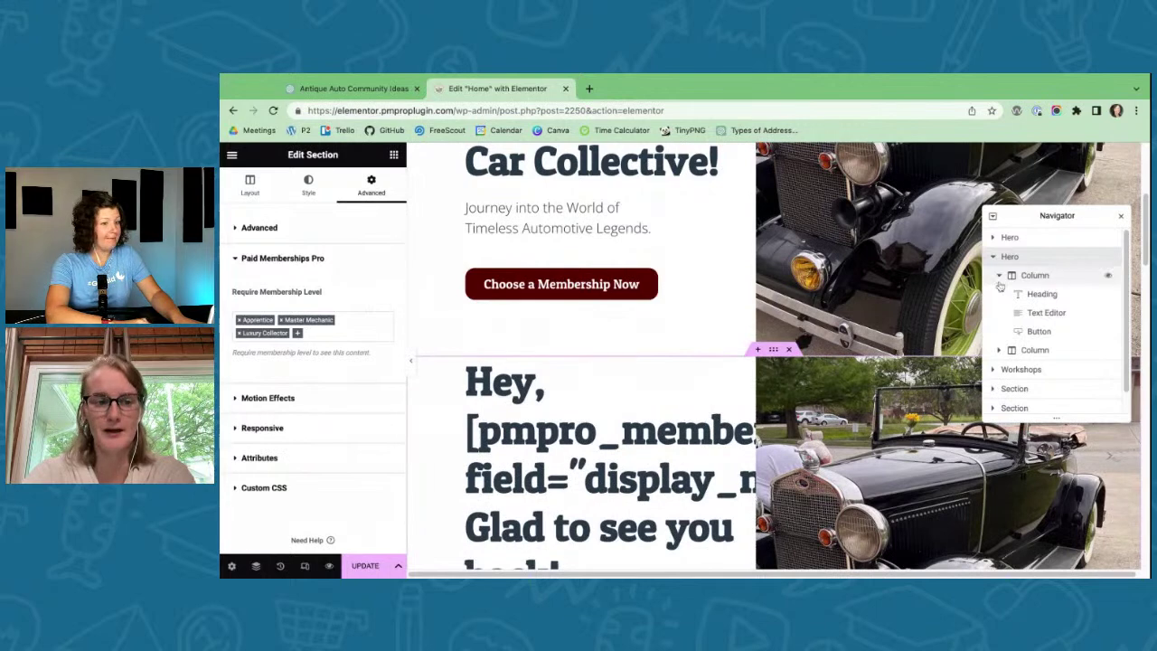
Step: Restrict the original welcome hero to Non-members only
left_click(1010, 238)
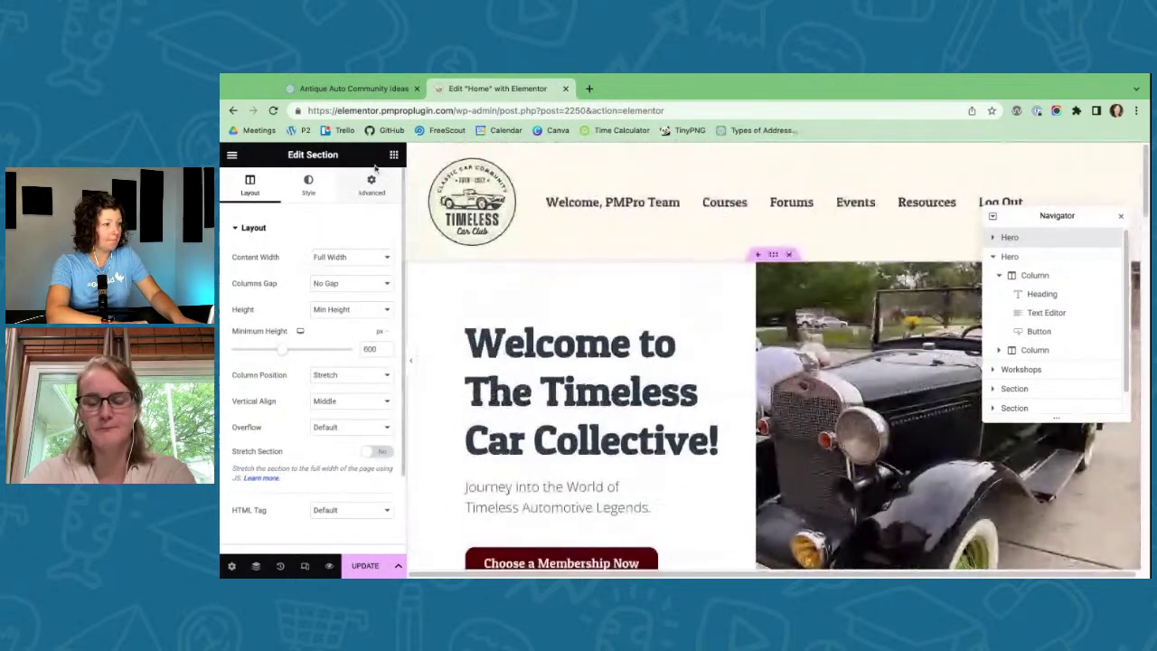
left_click(370, 184)
left_click(269, 454)
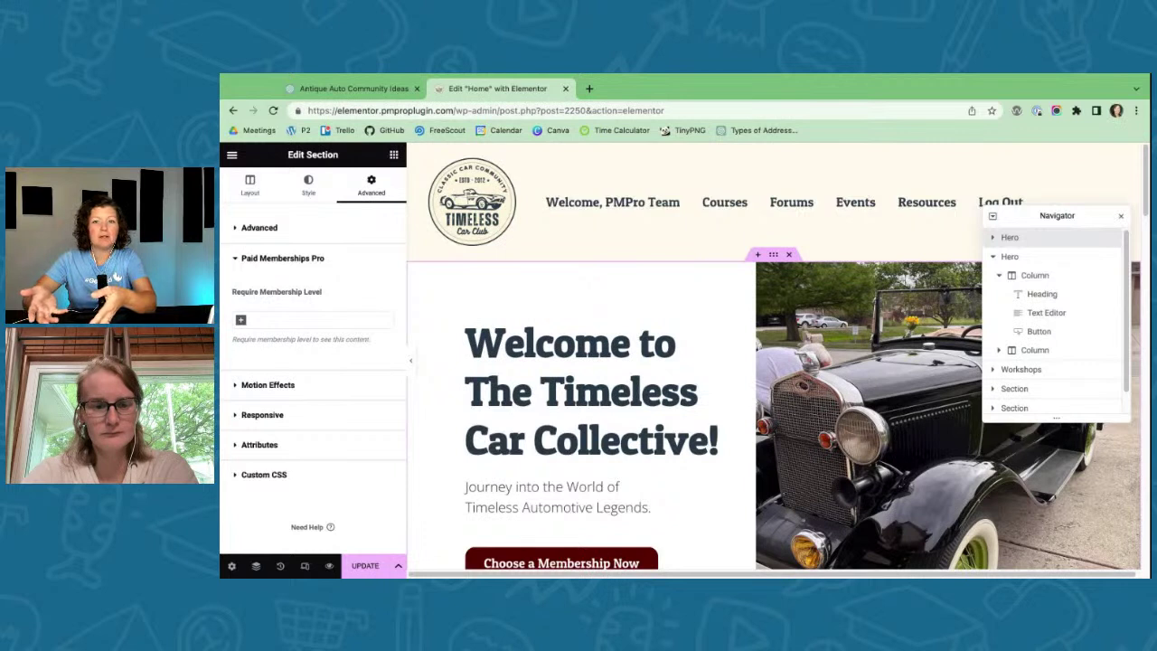
left_click(321, 322)
left_click(259, 335)
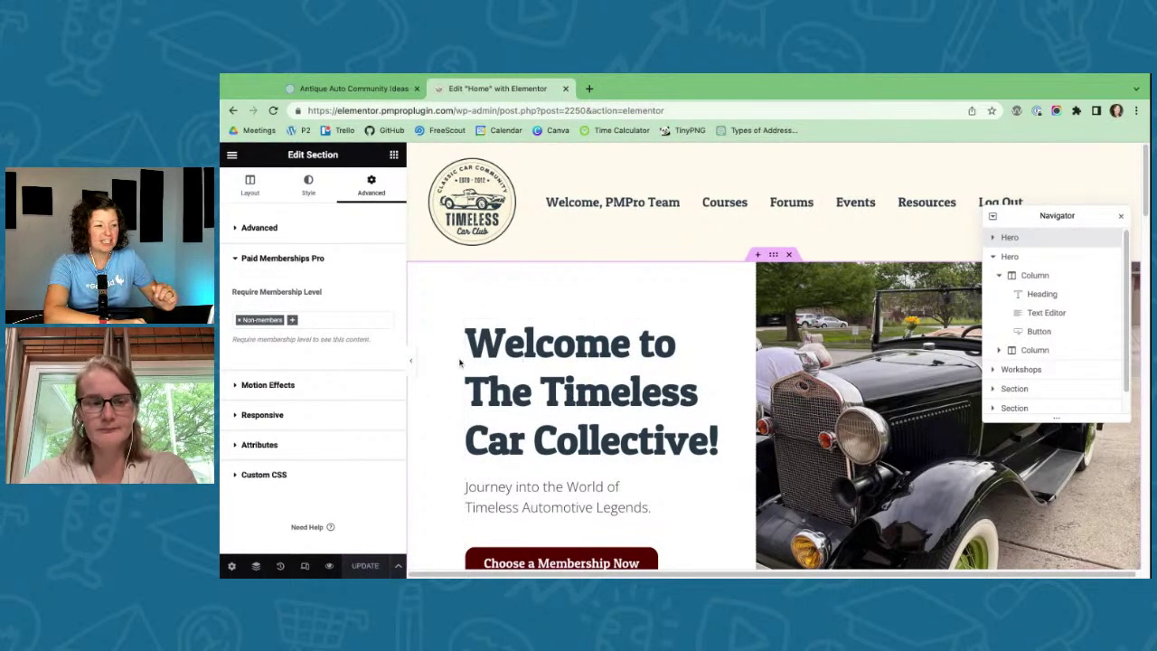
left_click(588, 89)
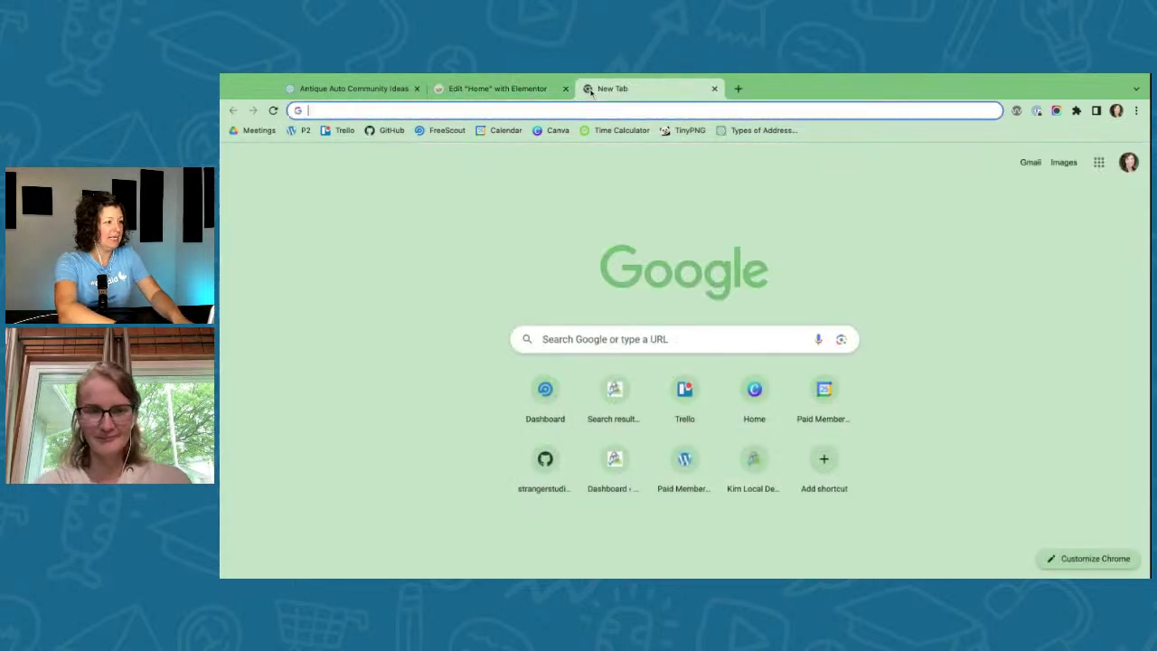
Step: Load elementor.pmproplugin.com in a new tab to check the member greeting, then return to the editor
type("elem")
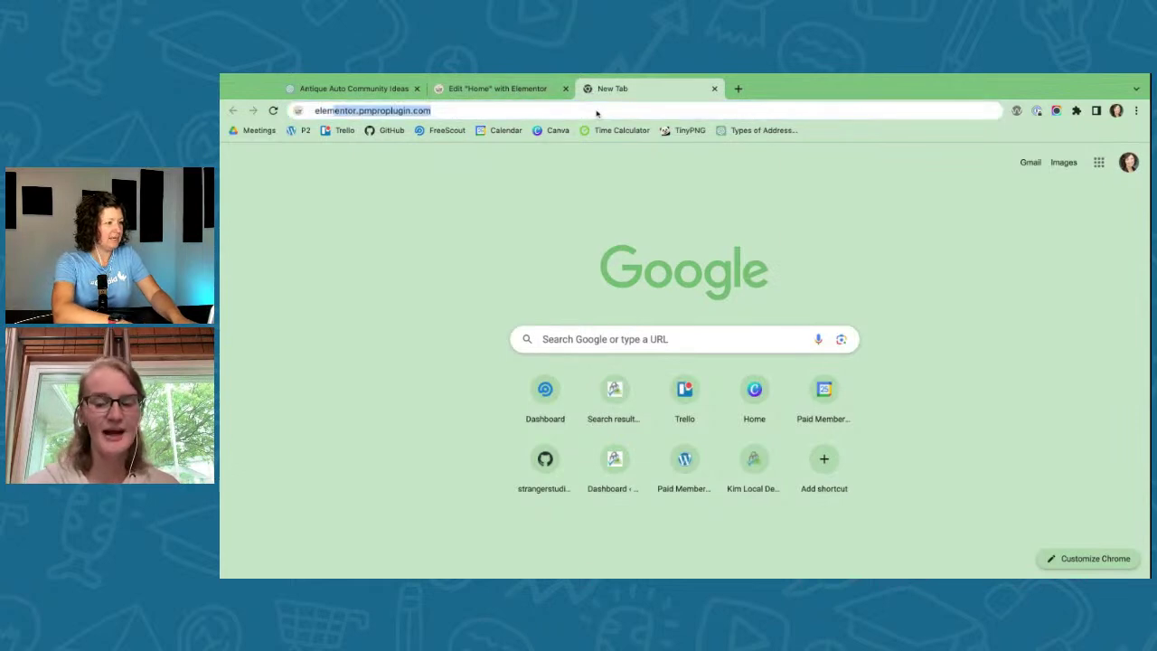
key("Return")
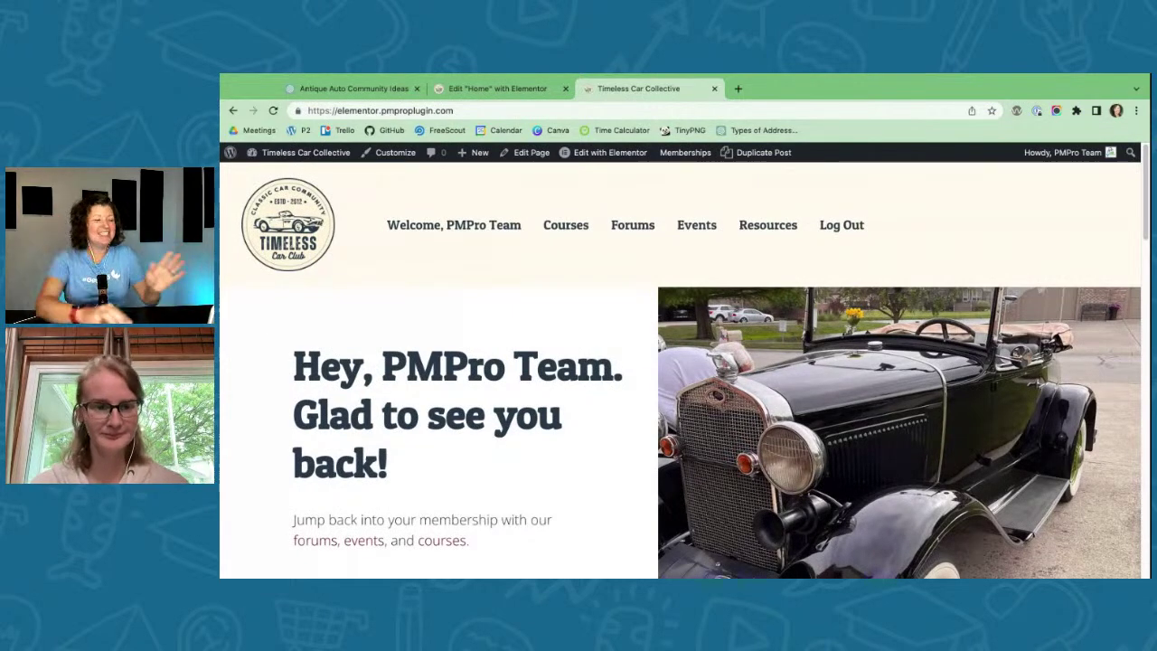
left_click(491, 87)
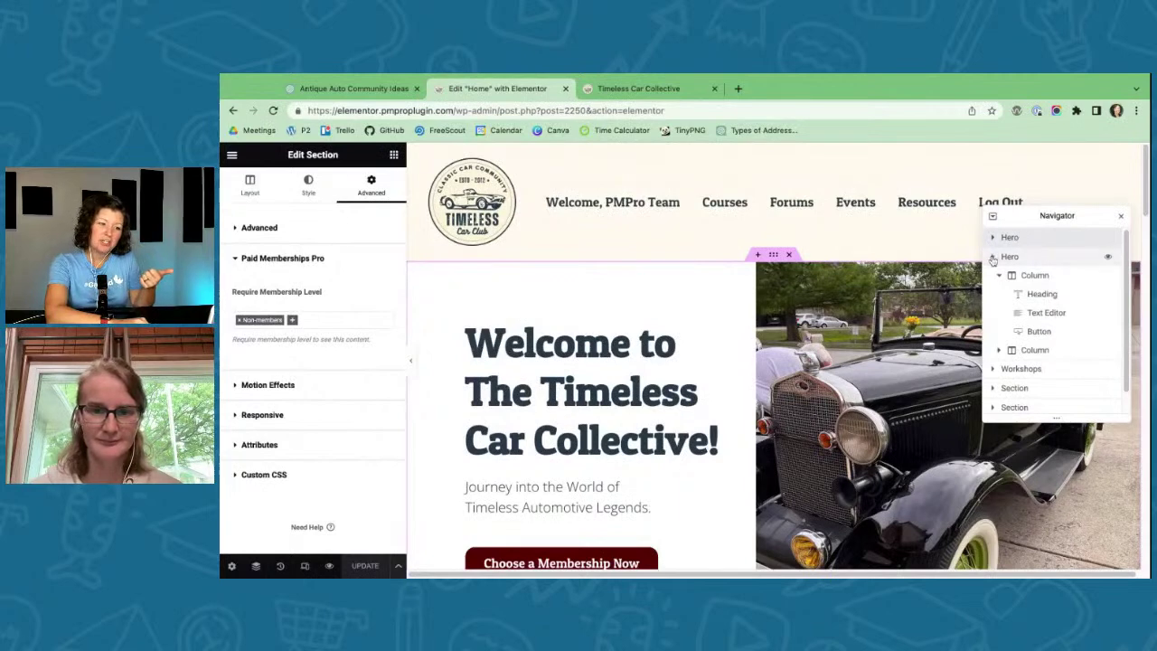
Step: Collapse the first Hero in the Navigator and review the member Hero section, then return to the live site
left_click(992, 256)
scroll(640, 355, "down", 2)
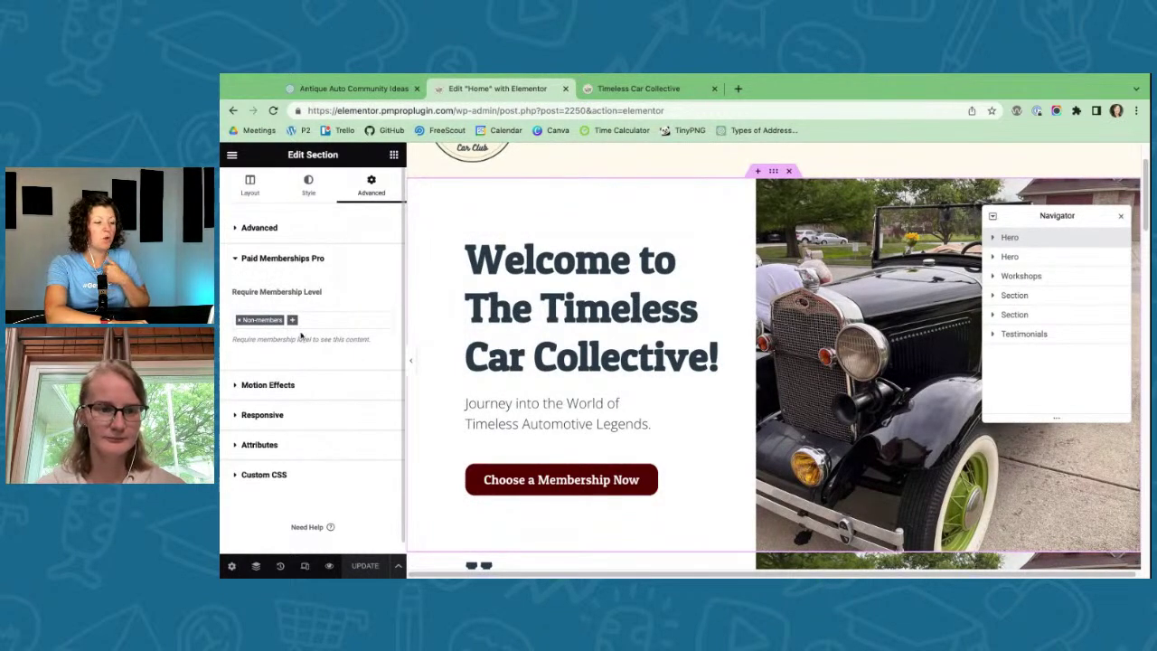
left_click(1024, 258)
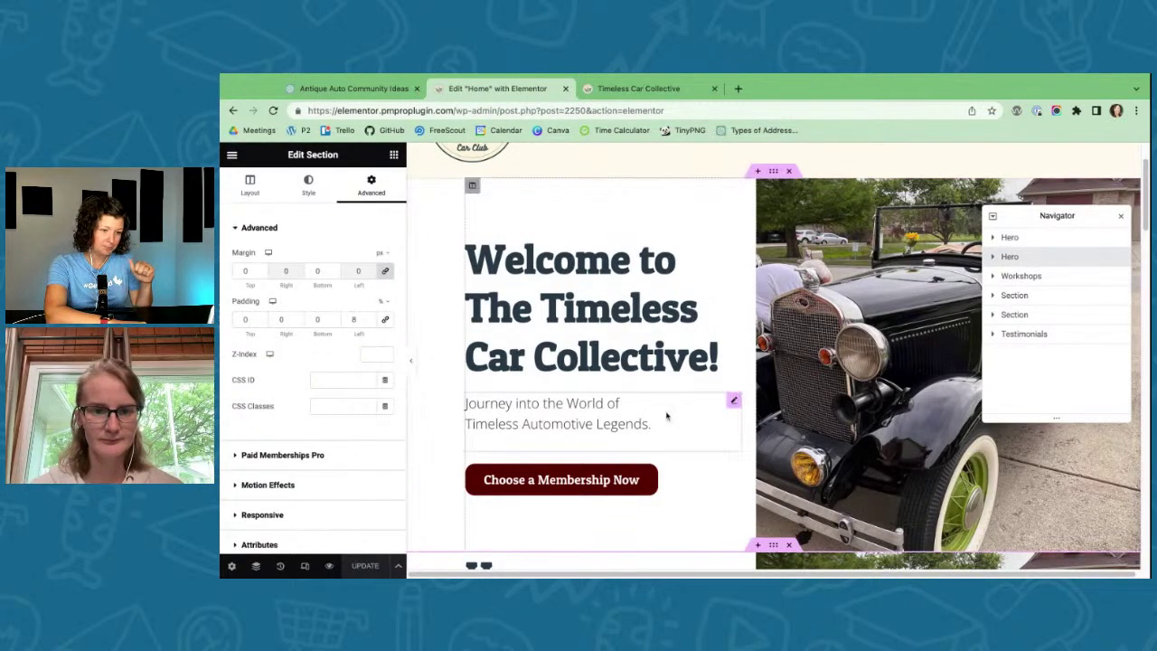
scroll(666, 412, "down", 4)
scroll(666, 416, "down", 2)
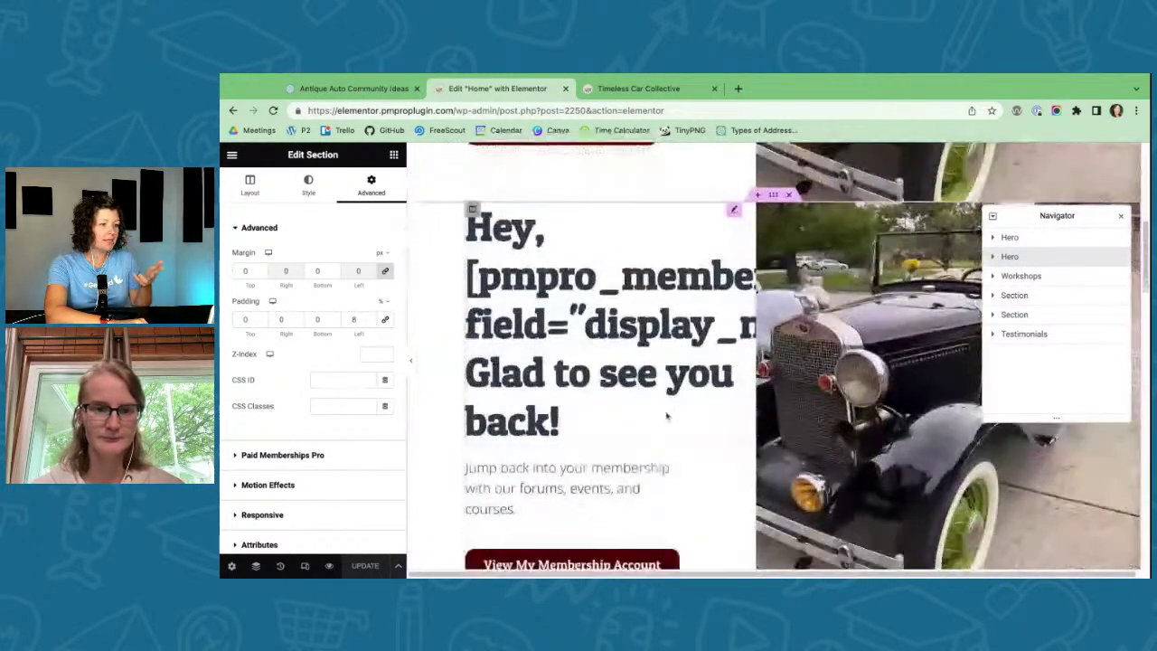
scroll(666, 415, "up", 1)
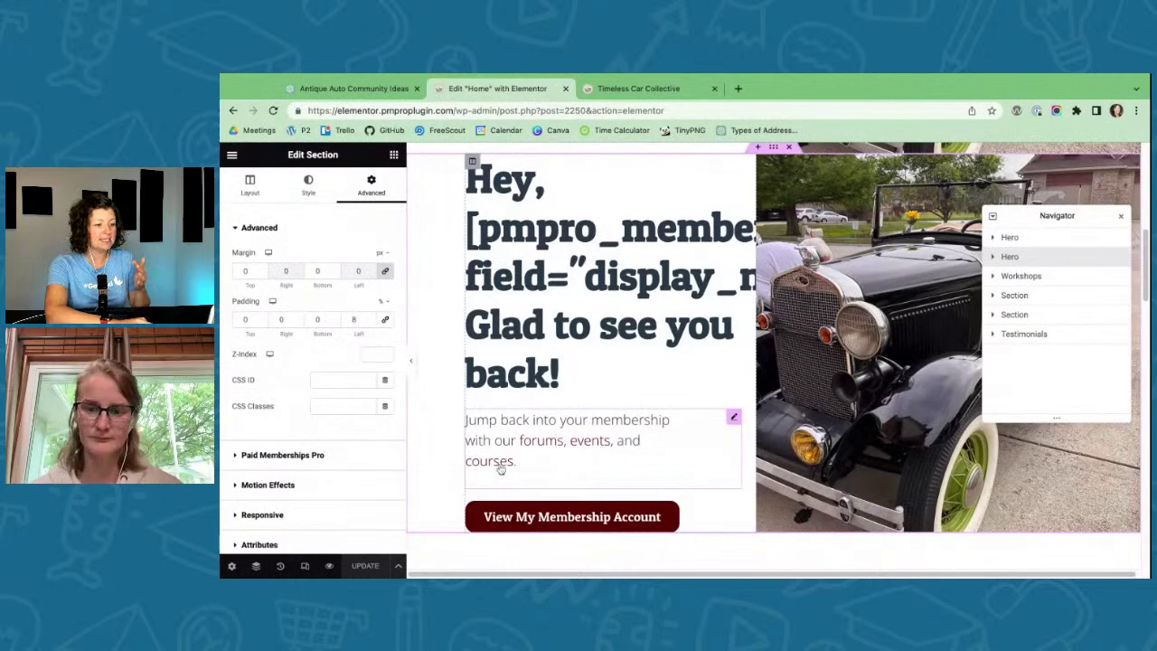
left_click(638, 89)
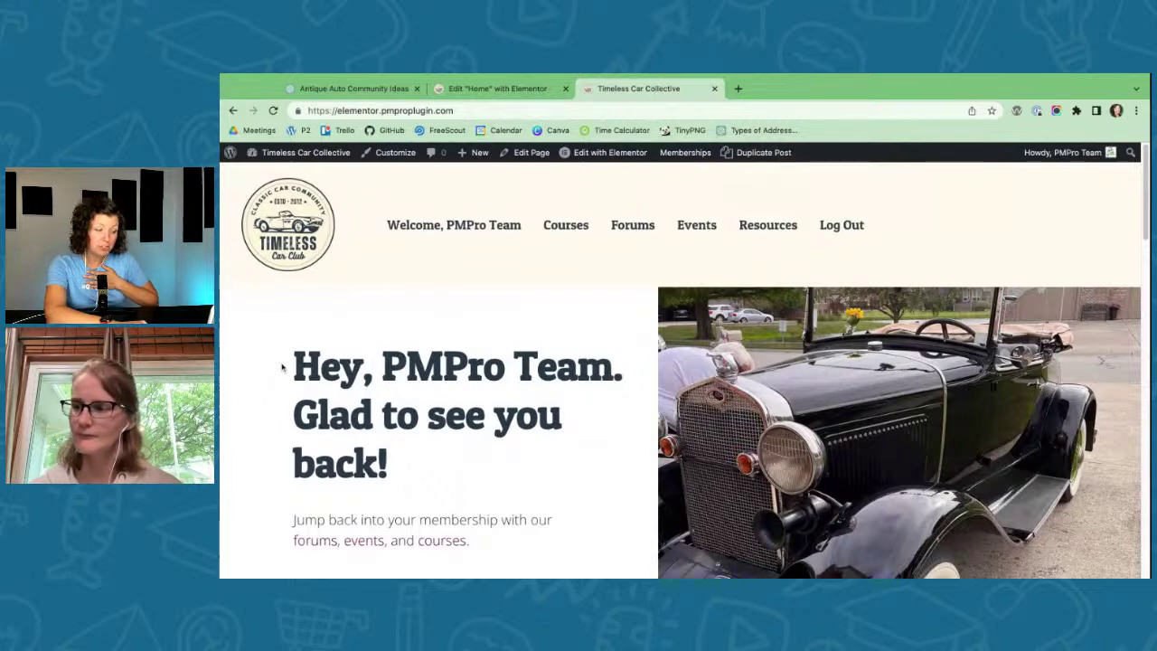
Step: Confirm the member button opens the Membership Account page, then go back to the home page
left_click_drag(292, 366, 538, 418)
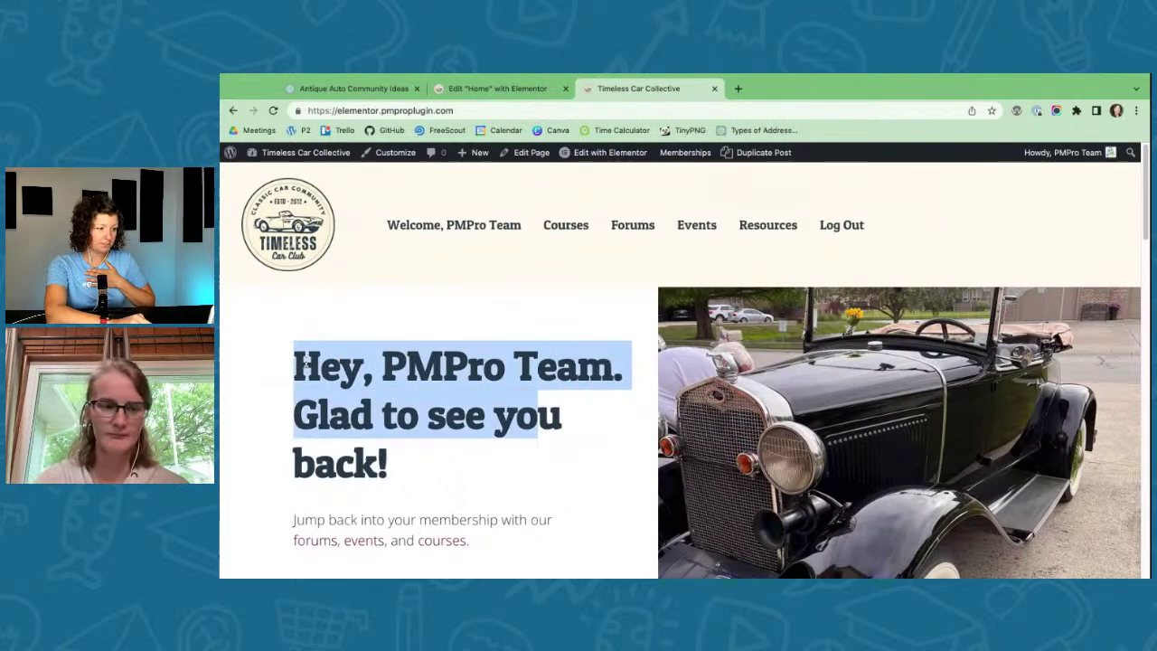
left_click(535, 460)
scroll(528, 460, "down", 5)
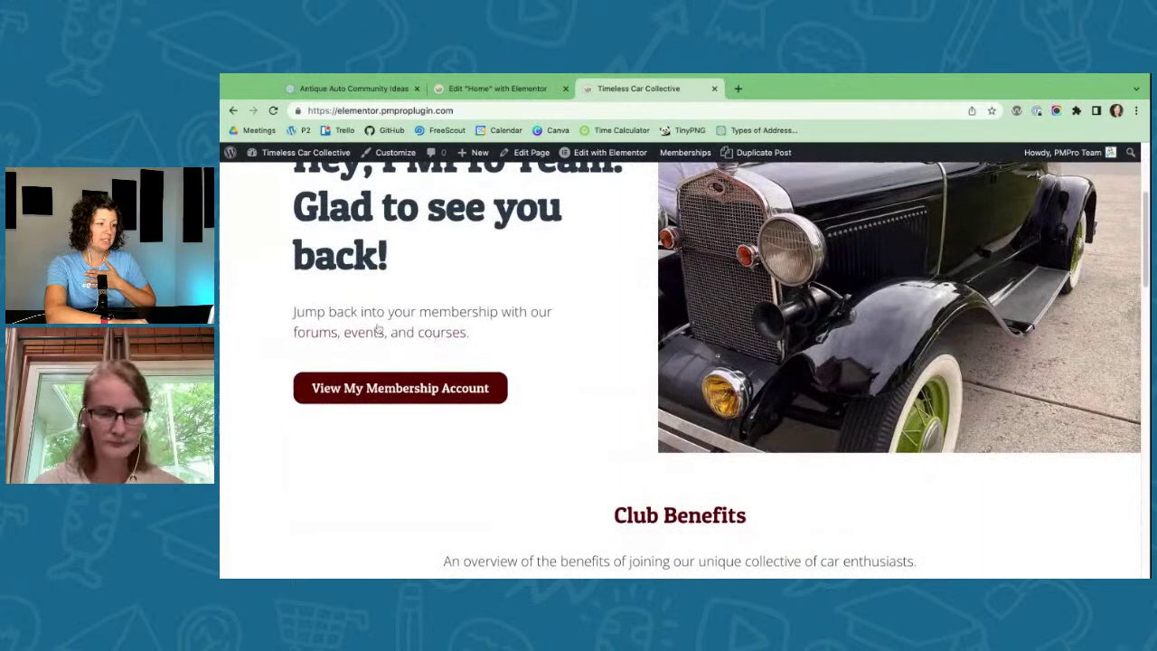
left_click(420, 397)
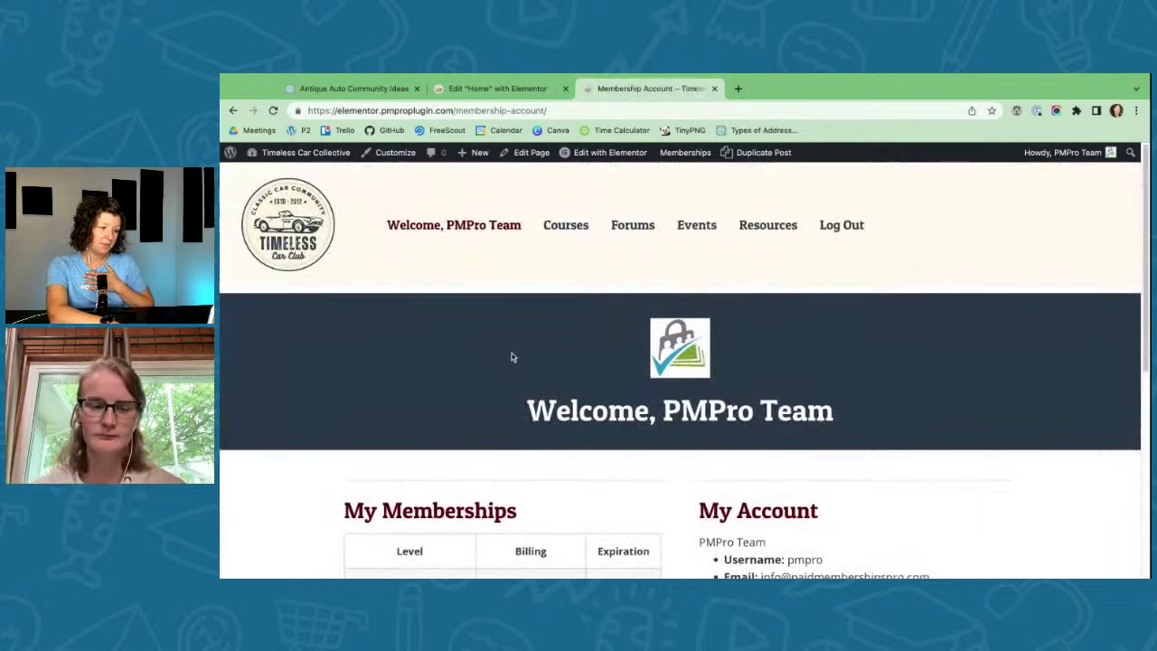
key("alt+Left")
Step: Visit the Resources blog page, then start a paidmembershipspro.com search for 'translate' in a new tab
scroll(588, 400, "down", 3)
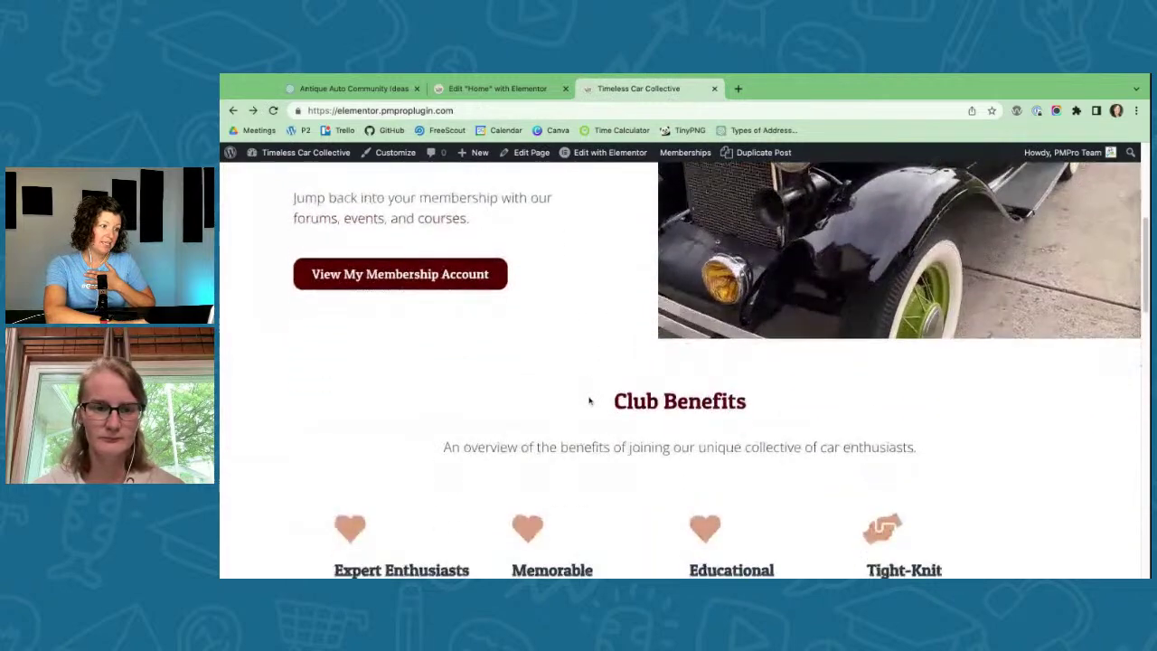
scroll(589, 401, "up", 4)
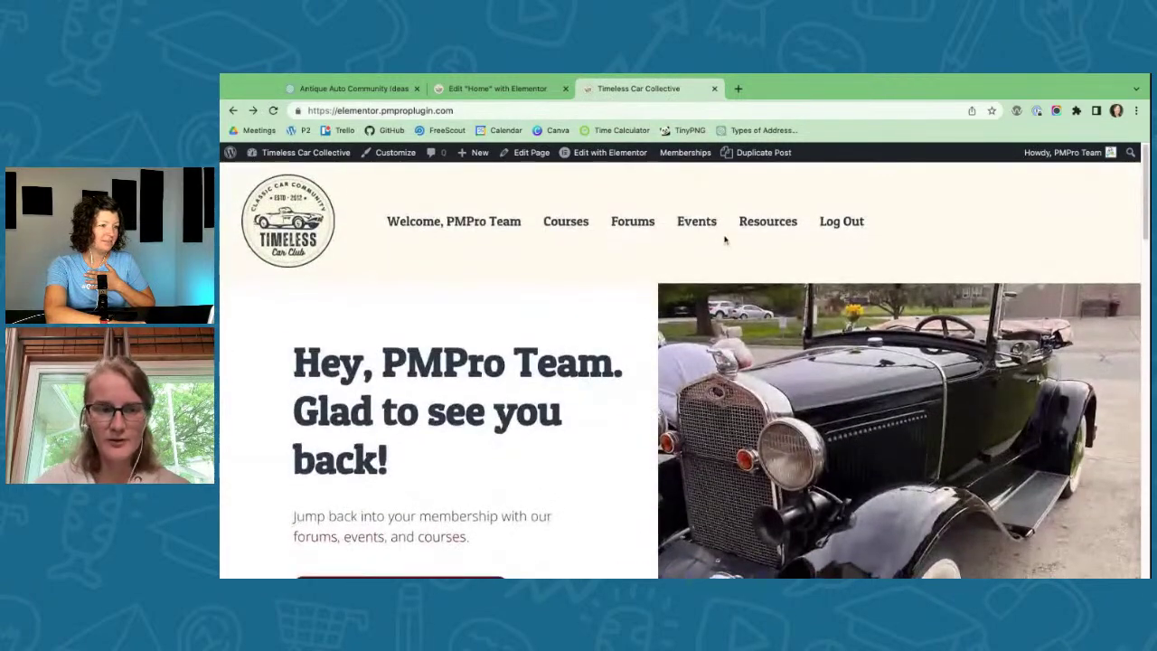
left_click(767, 222)
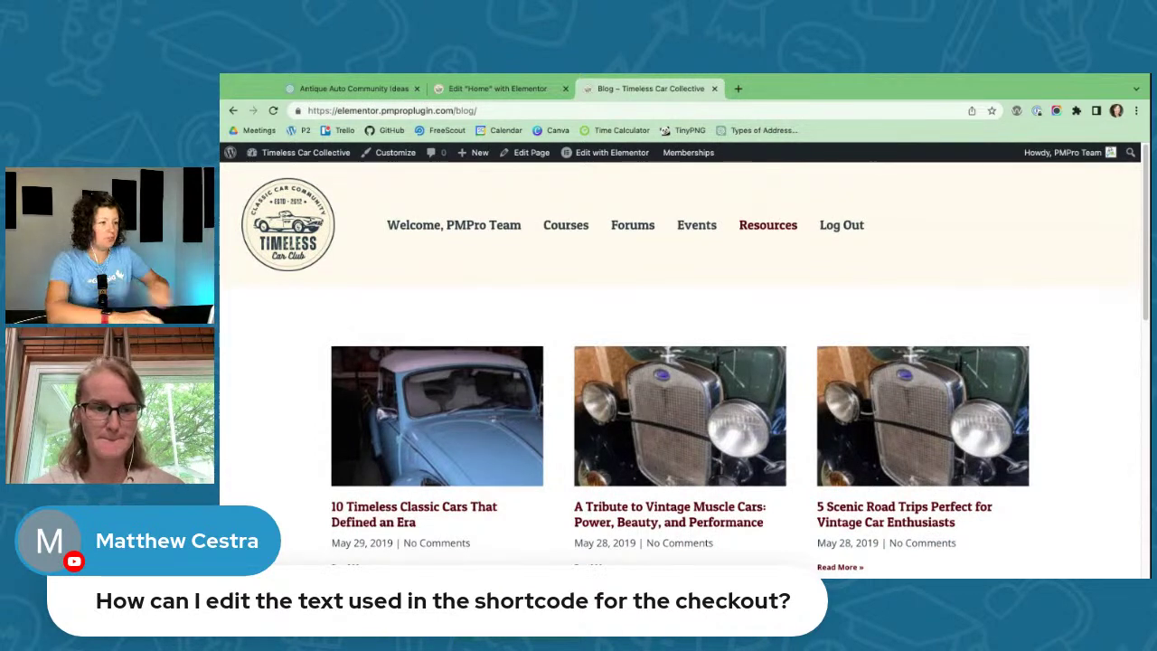
left_click(737, 88)
type("paidmembershipspro.com/?")
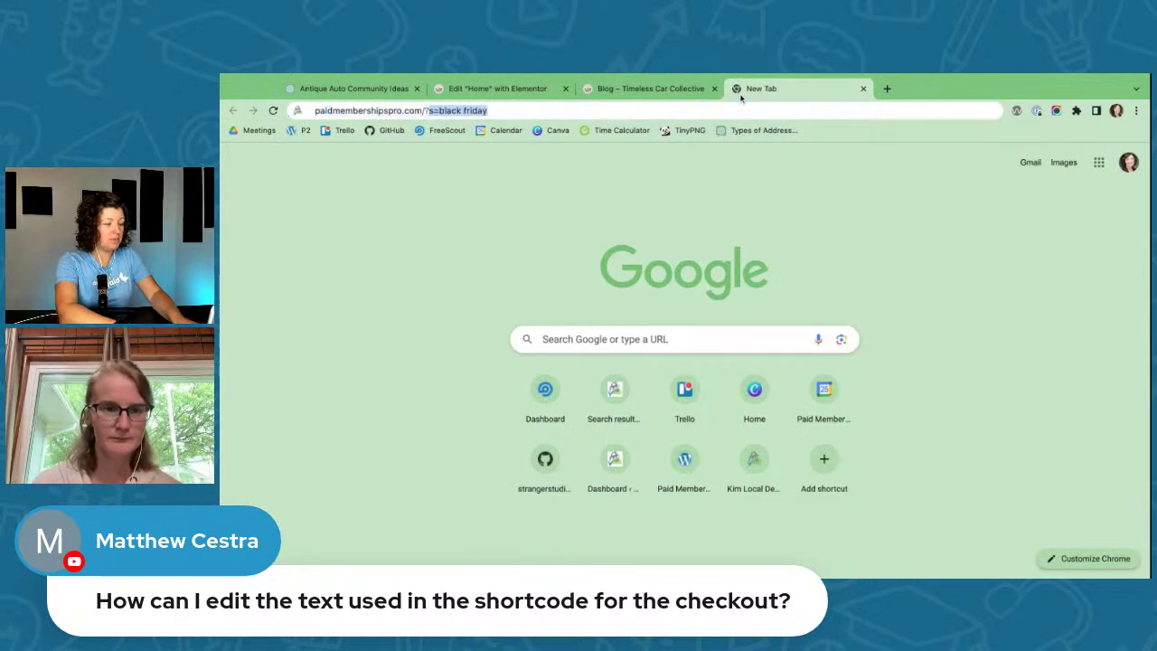
type("s=")
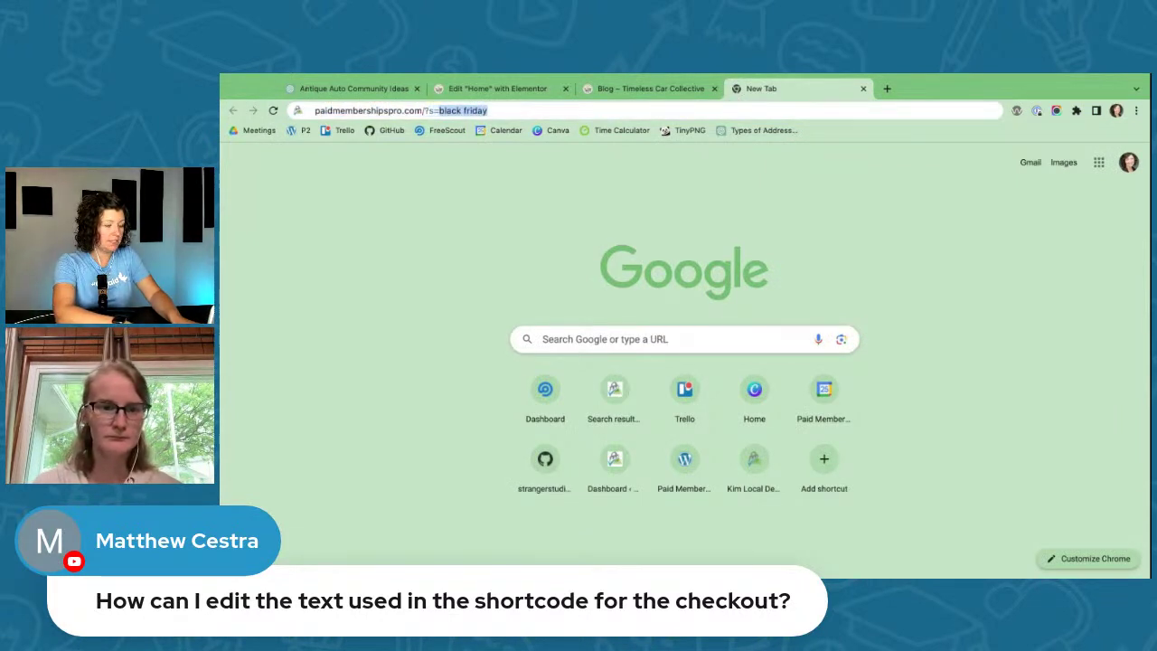
type("transl")
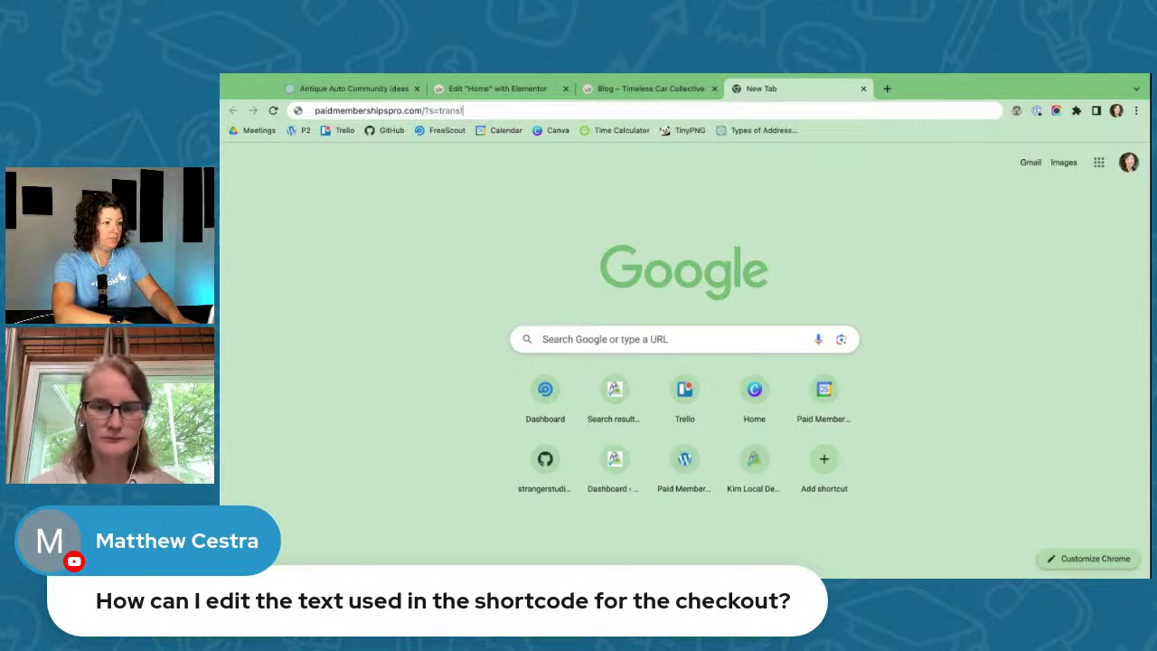
type("ate")
Step: Run the 'translate' search and open the Change the Wording 'Membership' to 'Subscription' post
key("Return")
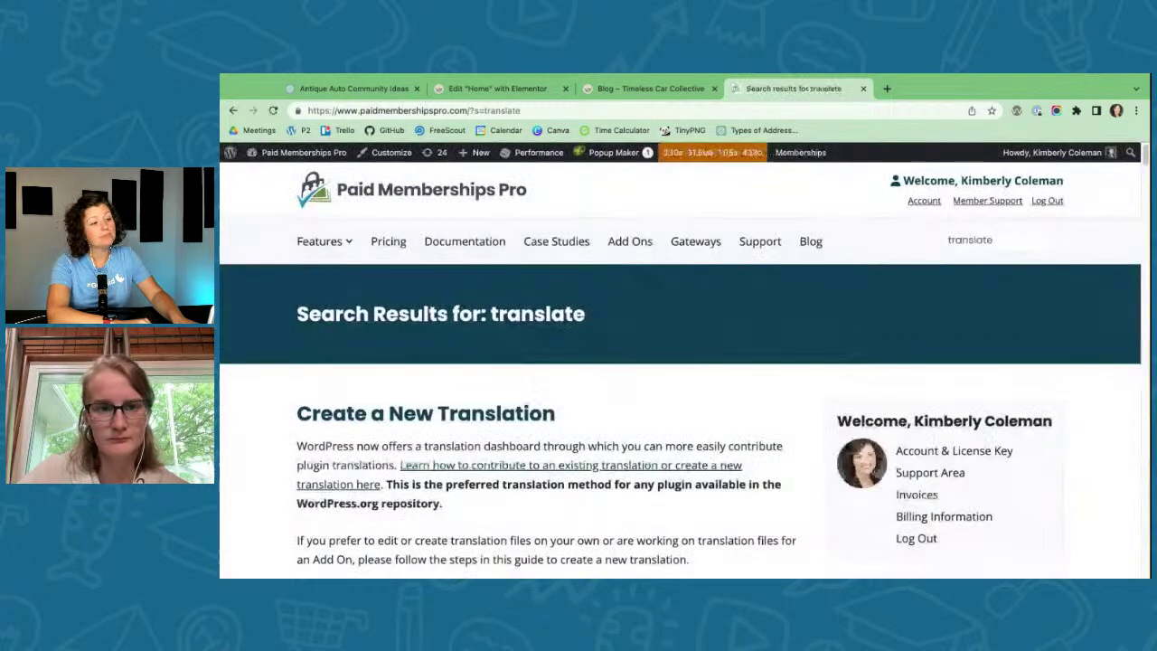
scroll(680, 361, "down", 5)
scroll(680, 361, "down", 10)
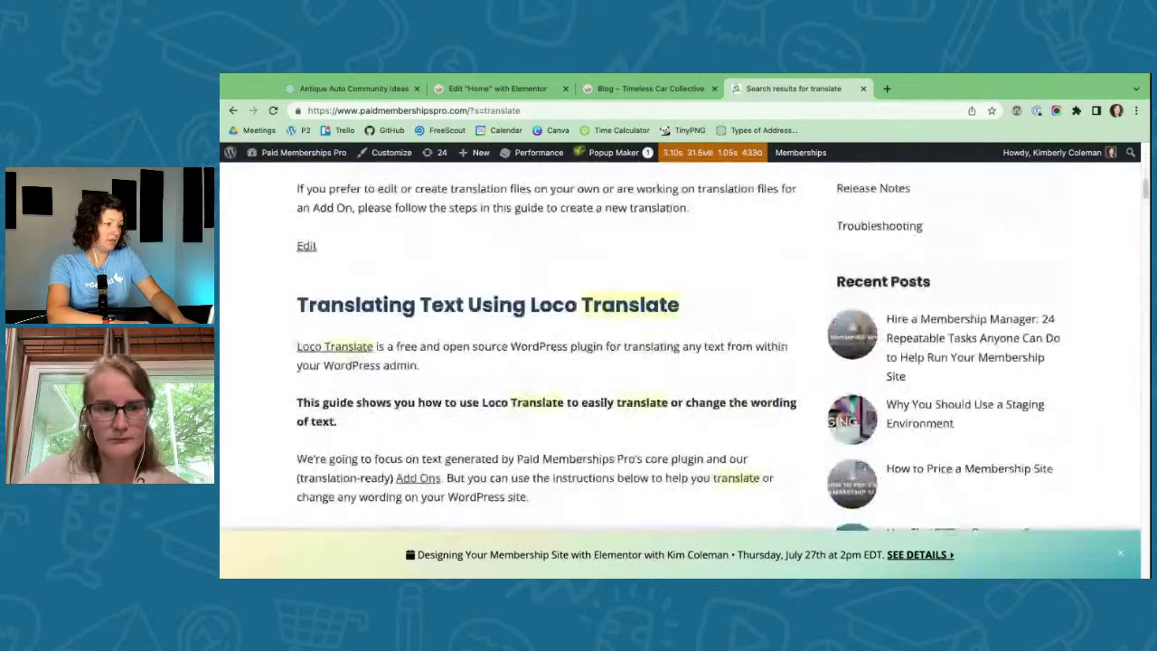
scroll(679, 361, "down", 10)
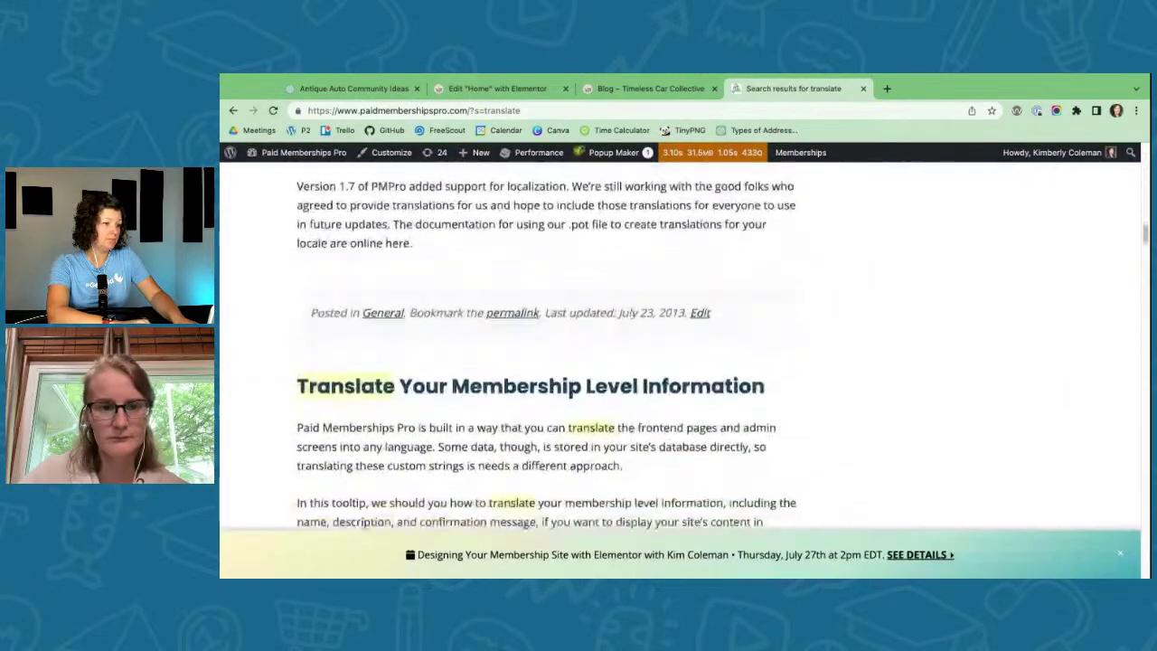
scroll(680, 362, "down", 10)
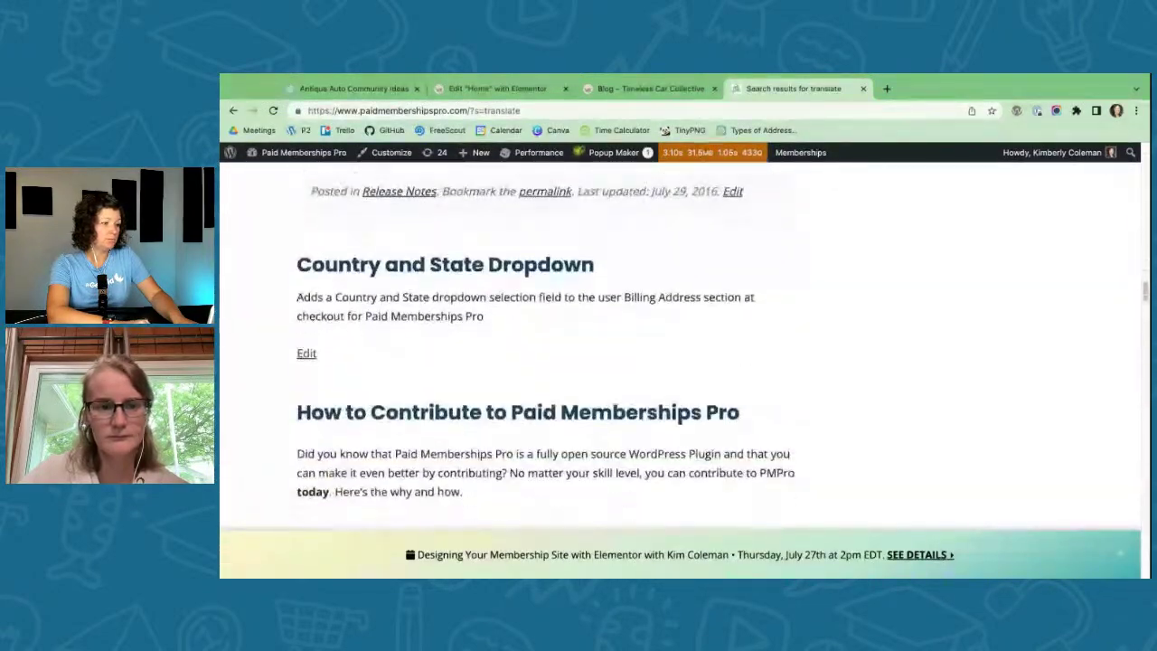
scroll(455, 226, "down", 7)
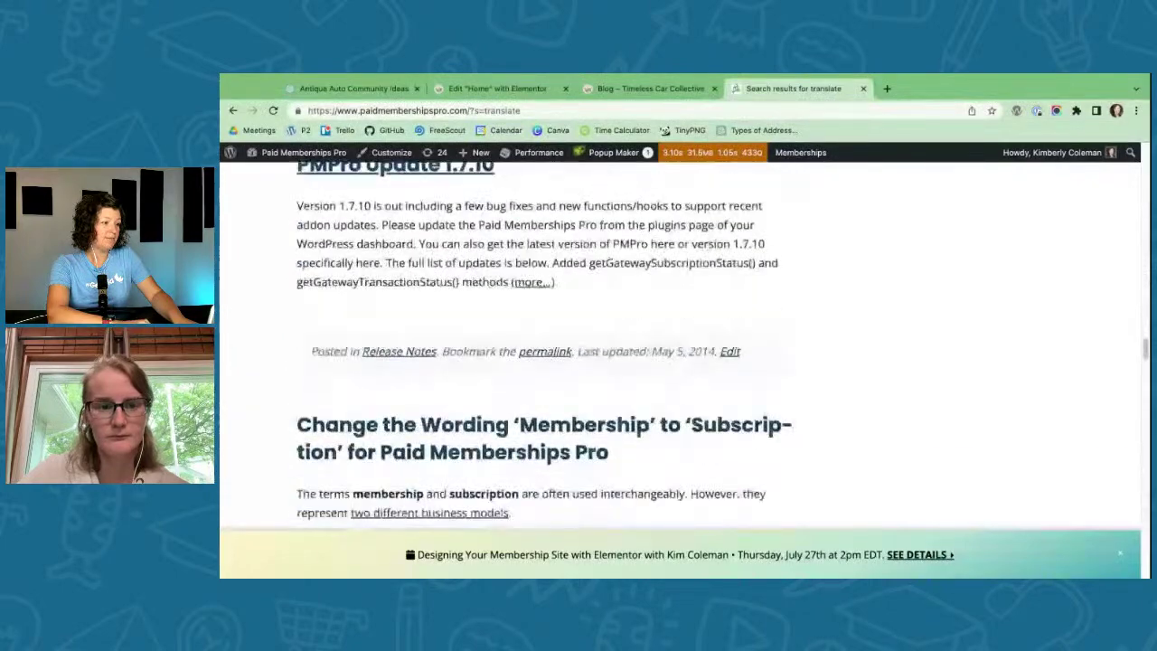
left_click(454, 226)
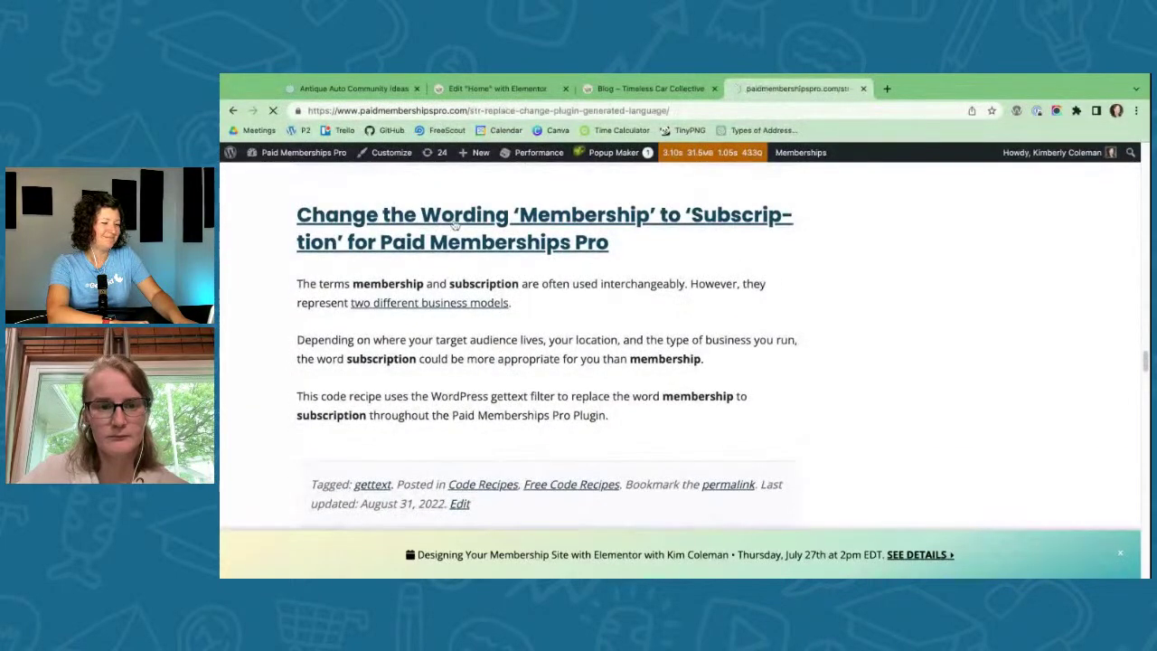
Step: Open the post's Code Recipe as raw code on GitHub
scroll(480, 307, "down", 2)
scroll(479, 308, "down", 9)
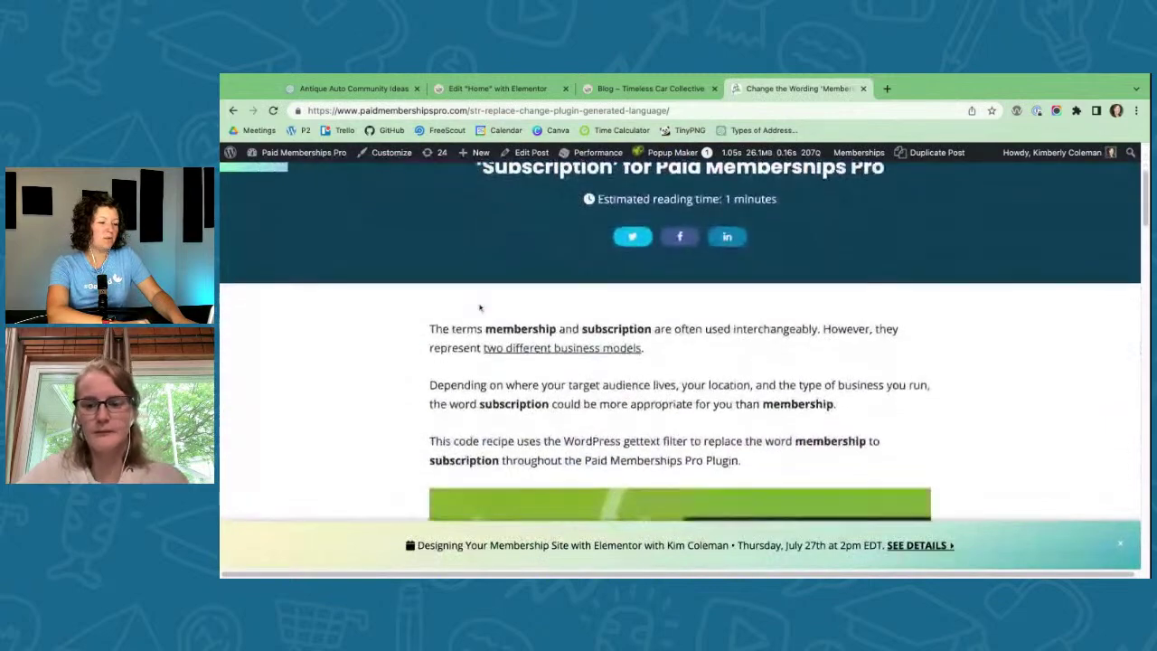
scroll(908, 381, "down", 10)
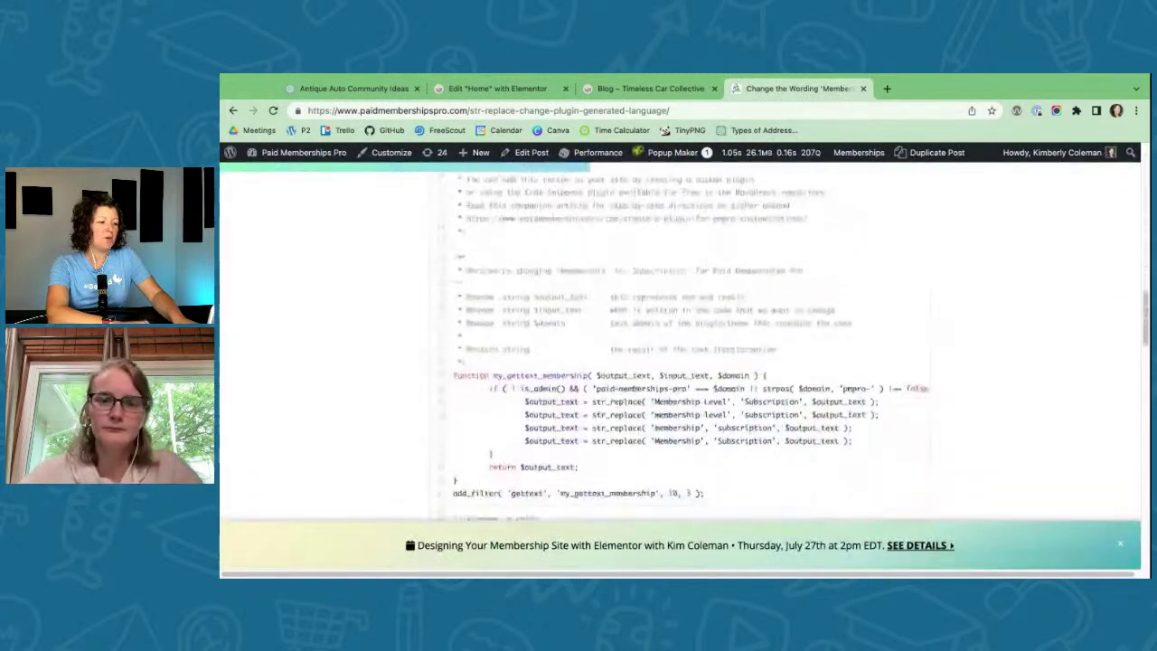
left_click(908, 378)
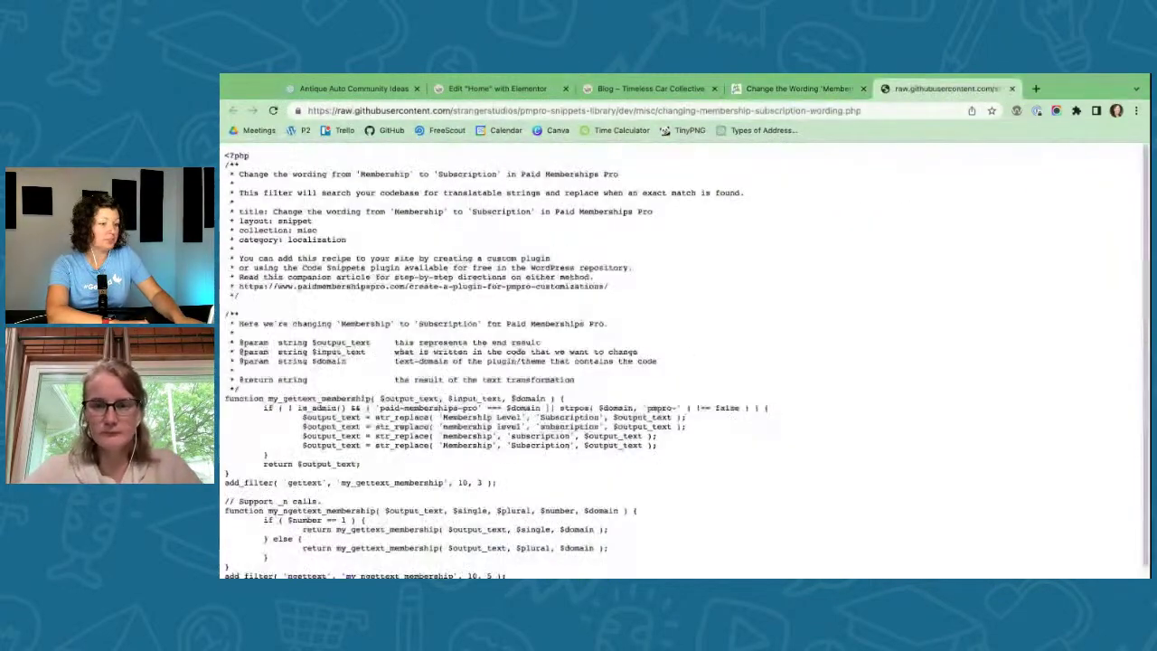
Step: Highlight the recipe's filter code on the raw GitHub page, then go to the WordPress Dashboard
left_click_drag(226, 313, 542, 571)
key("super+c")
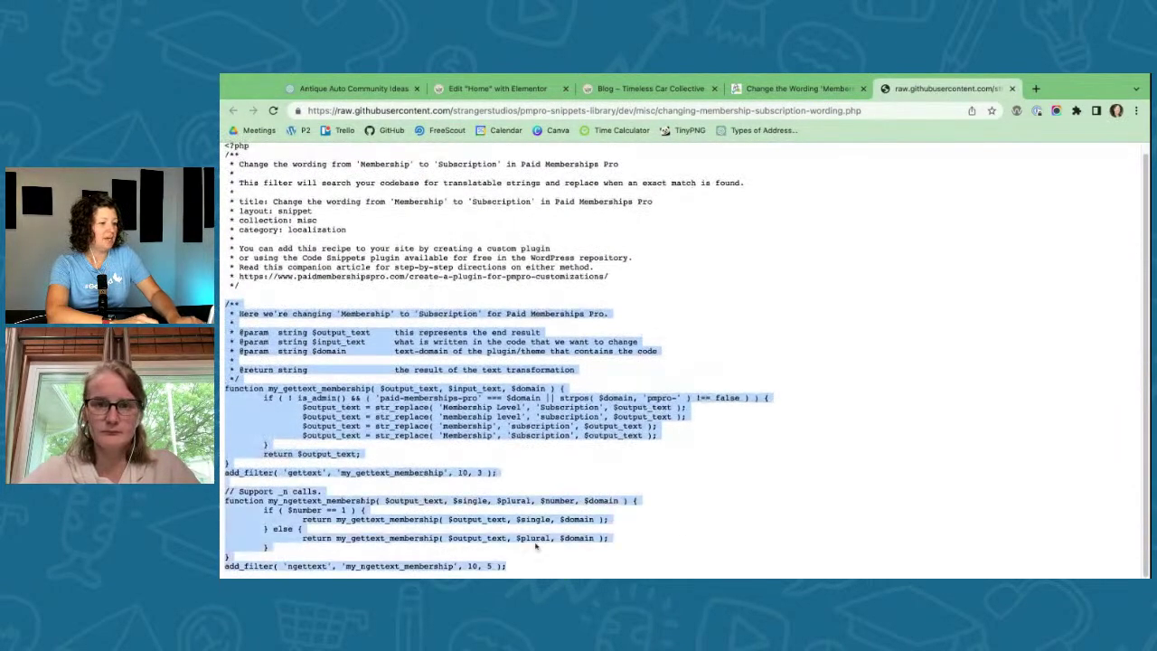
left_click(497, 87)
left_click(646, 87)
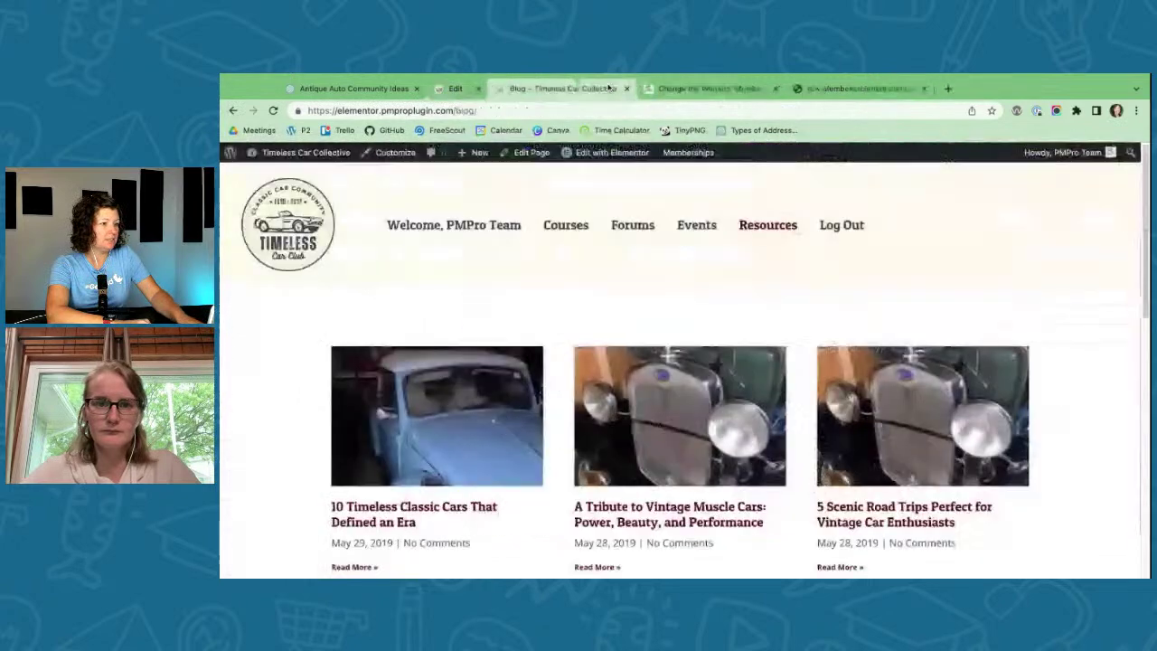
left_click(565, 88)
left_click(262, 171)
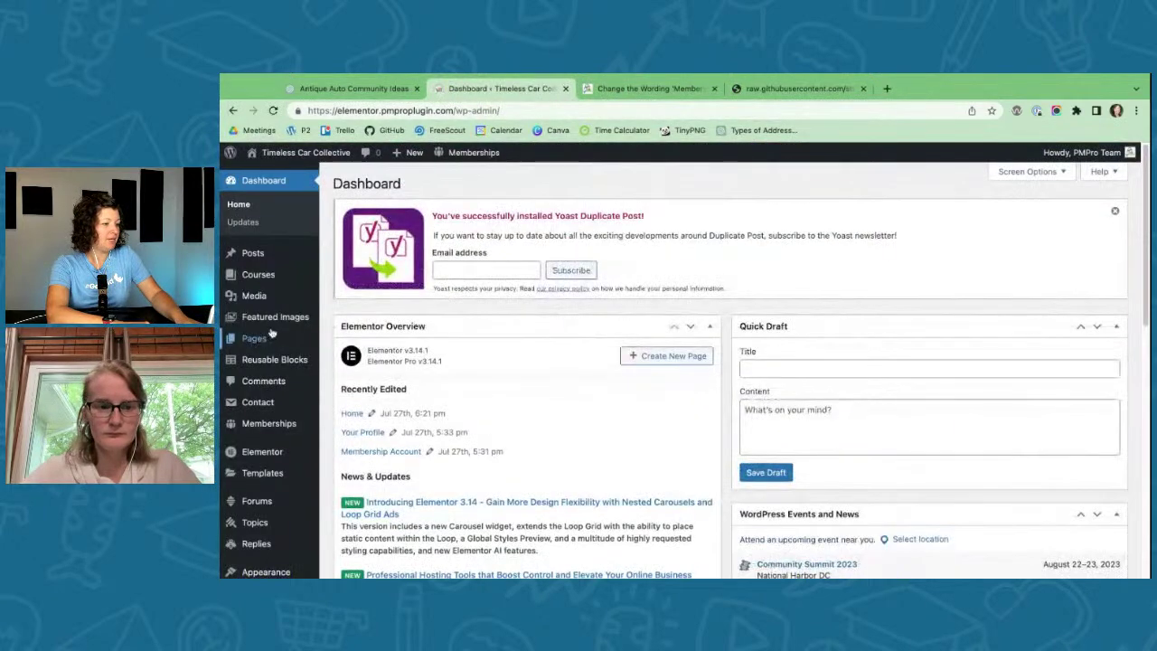
Step: Open the Code Snippets list, recheck the raw code and article, then start an Add New snippet
scroll(276, 329, "down", 4)
left_click(282, 480)
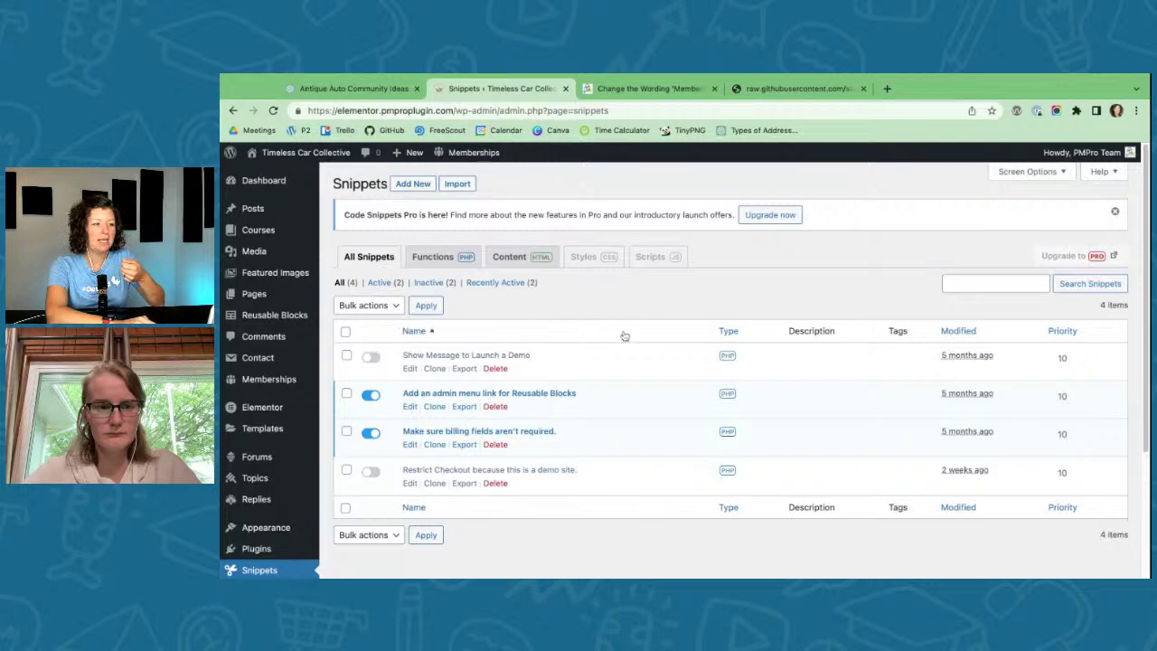
left_click(782, 90)
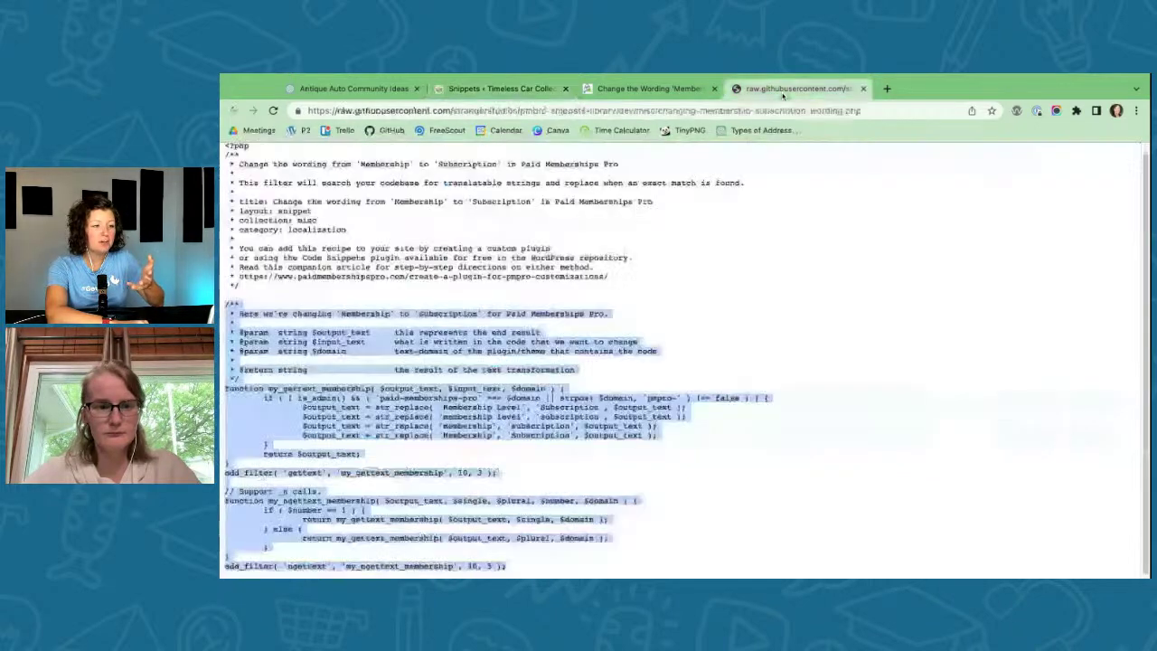
left_click(623, 87)
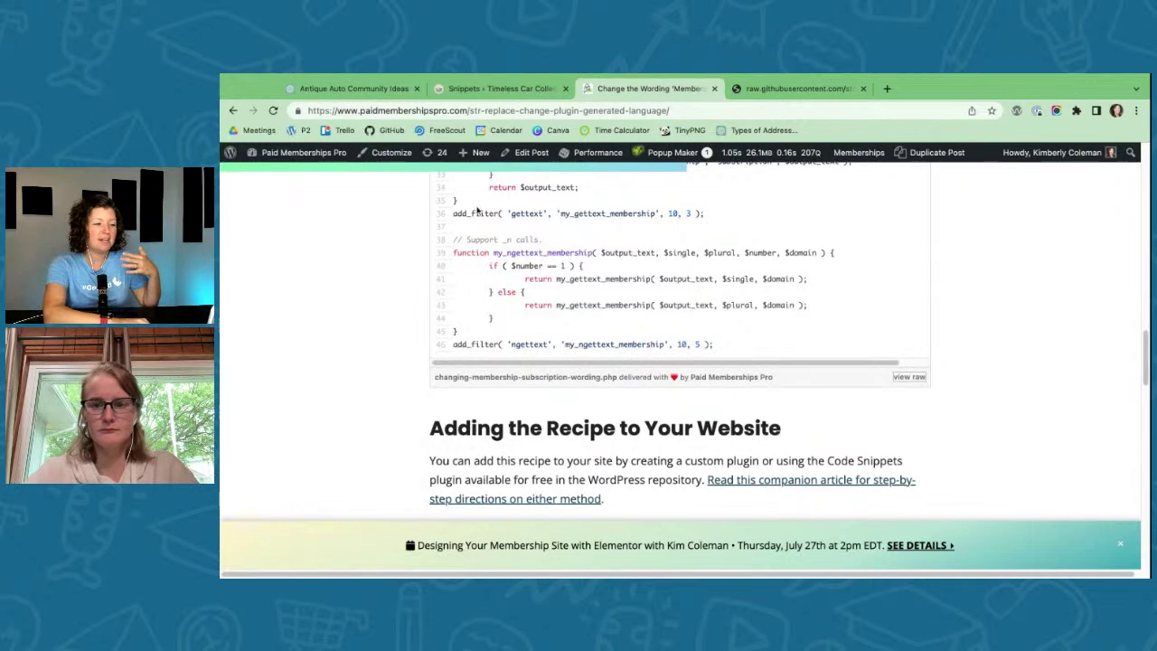
left_click(540, 87)
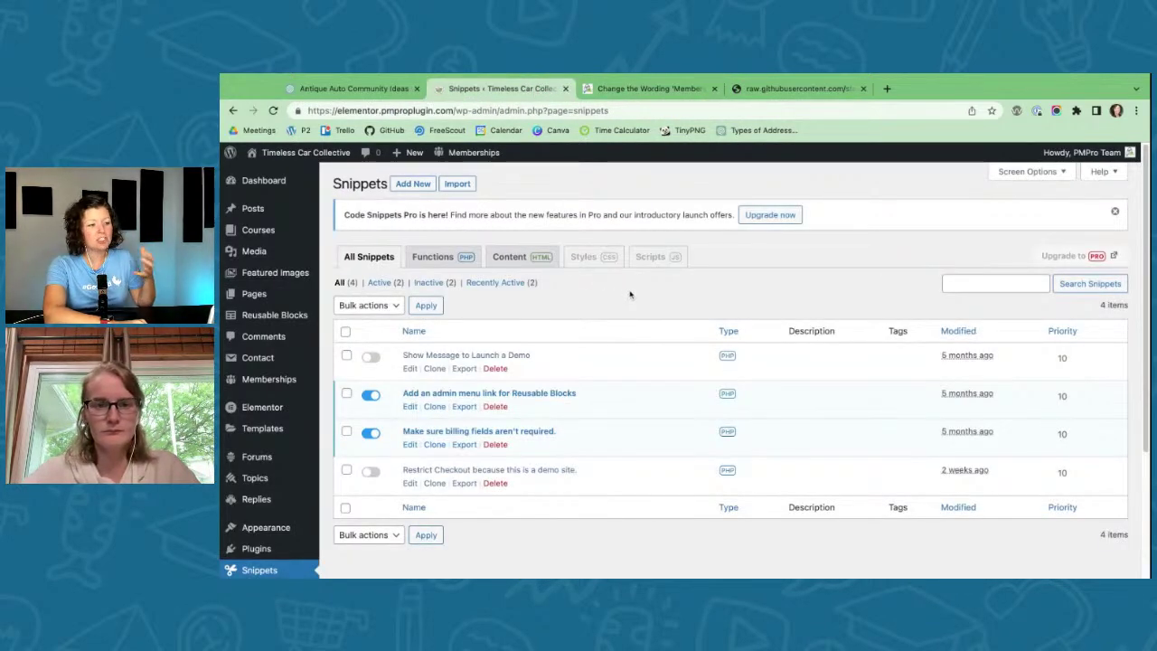
left_click(416, 185)
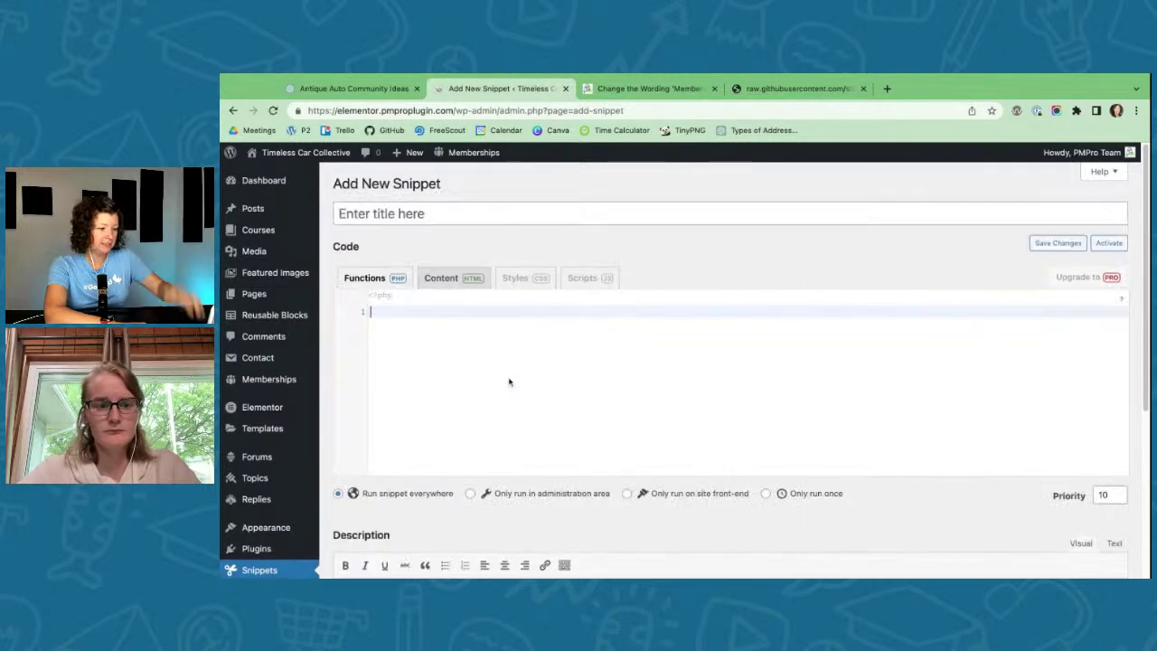
Step: Paste the recipe code into the new snippet, then save and activate it
key("super+v")
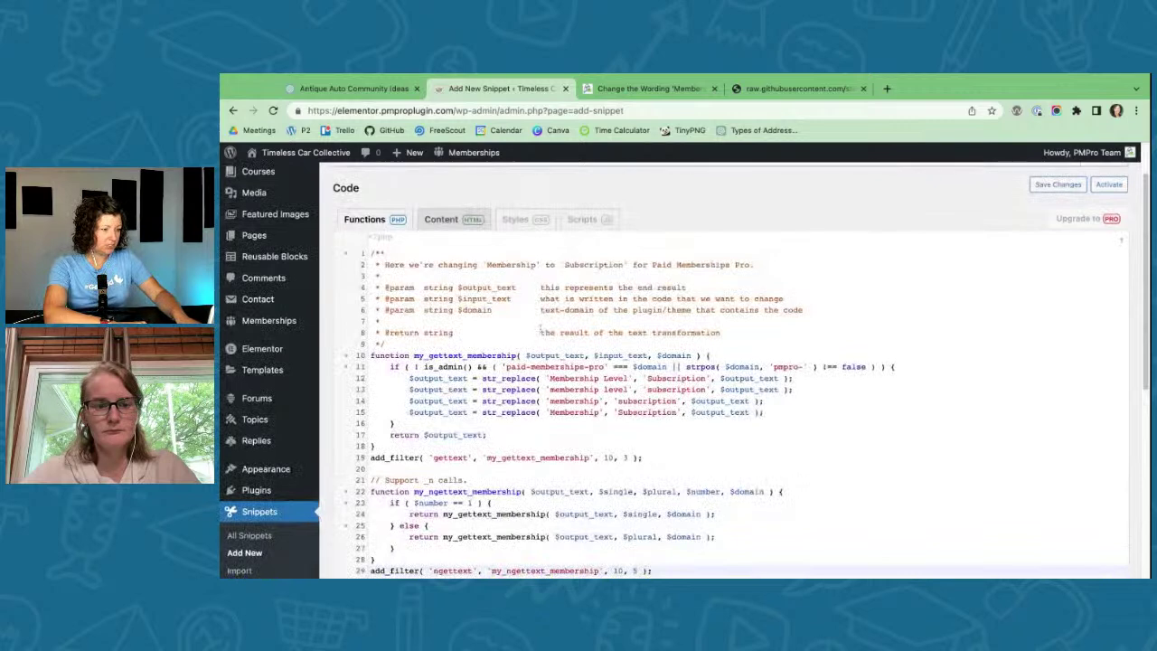
scroll(561, 330, "down", 2)
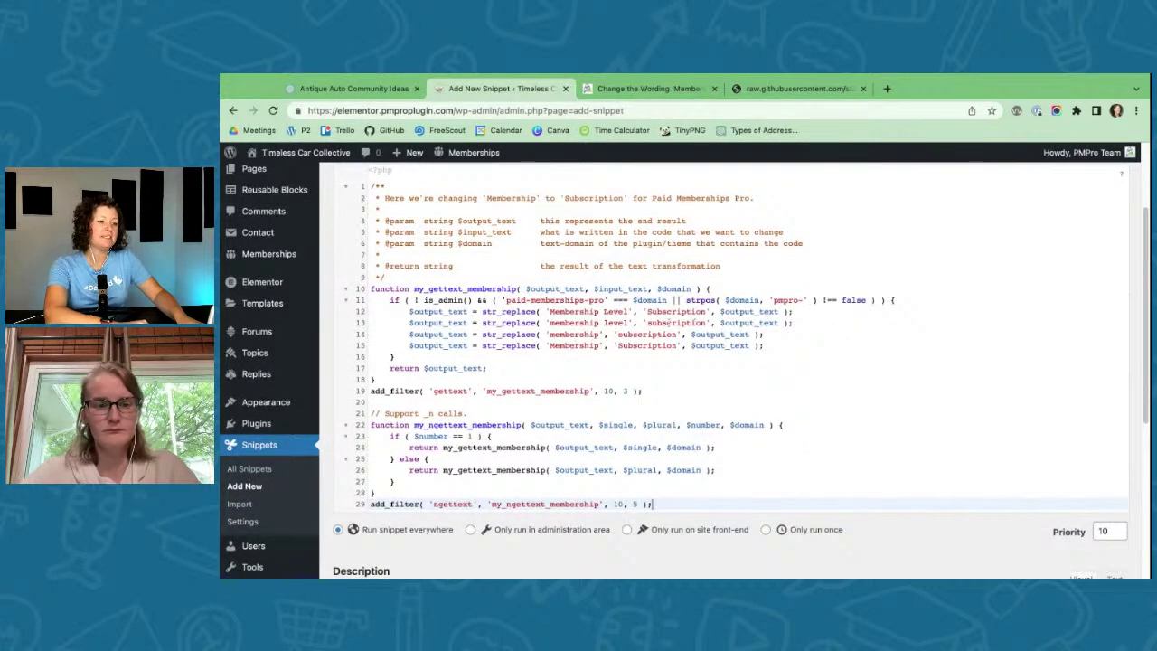
scroll(814, 380, "up", 3)
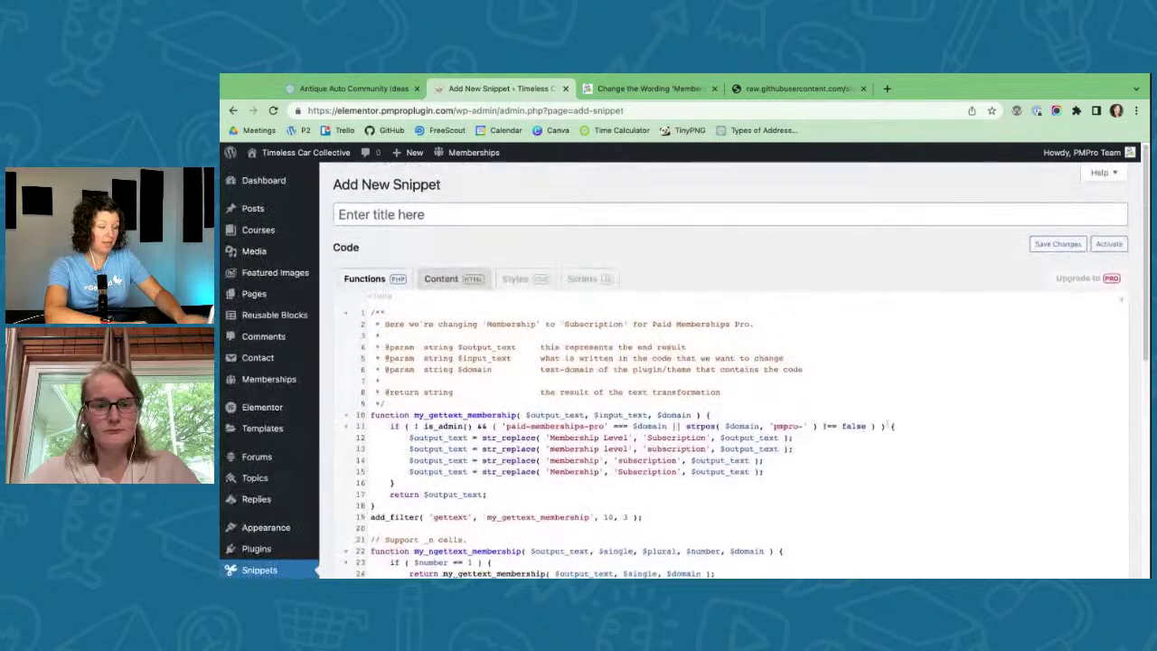
left_click(1057, 244)
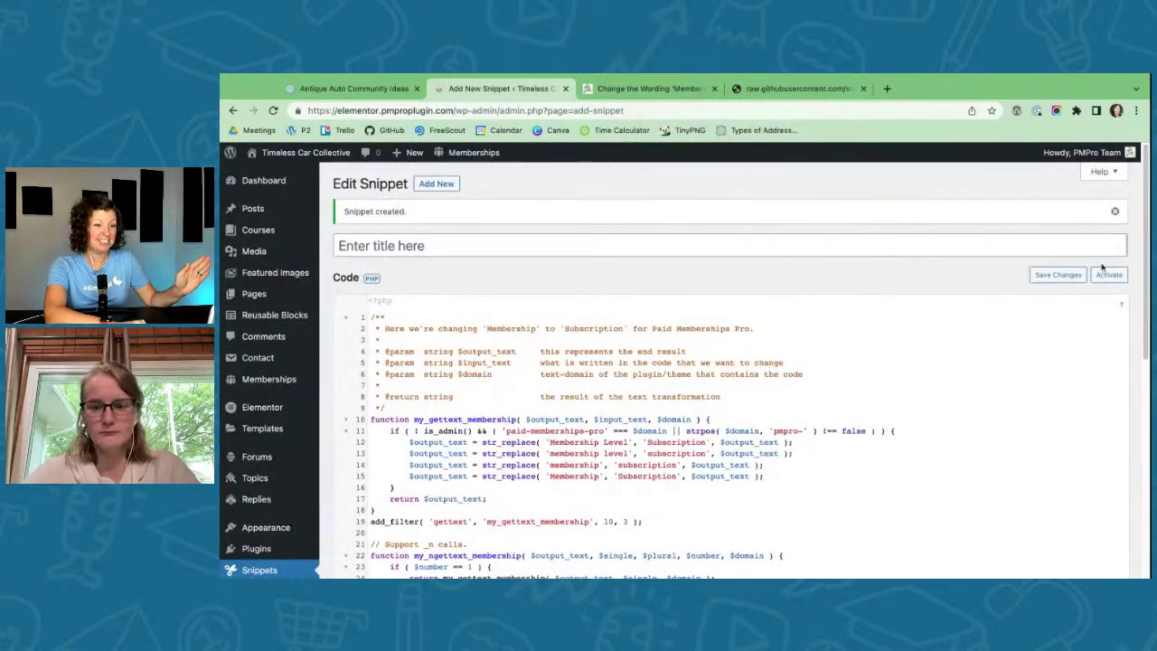
left_click(1107, 274)
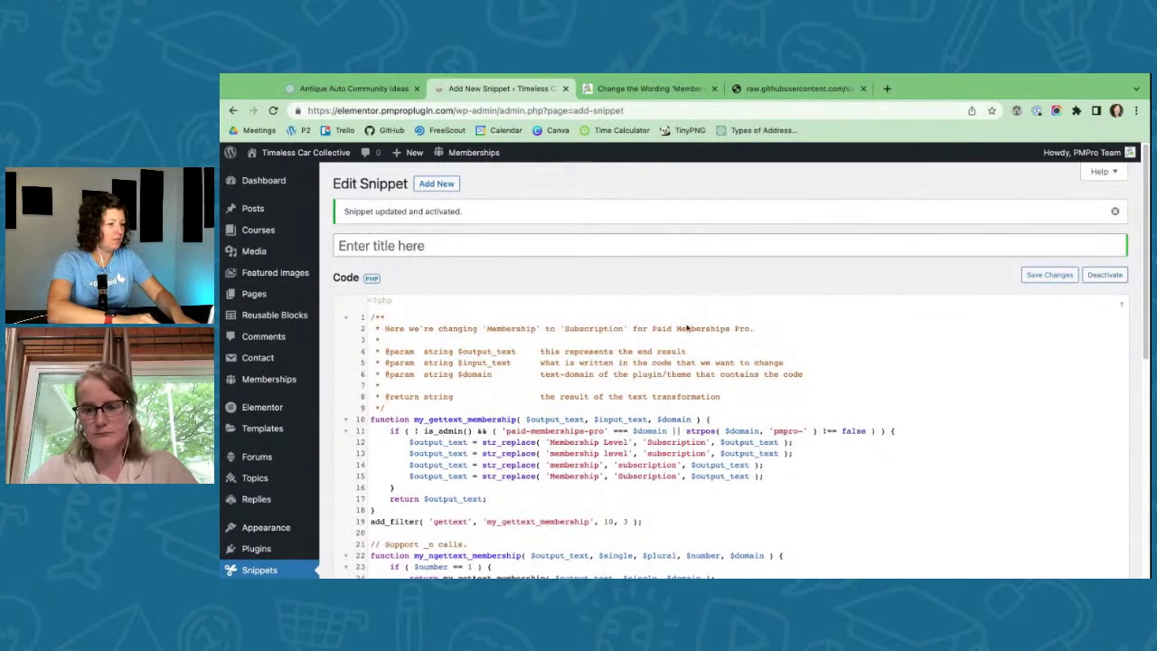
Step: Title the snippet 'Change Membership to Subscription' and save it
left_click(416, 245)
type("Change M")
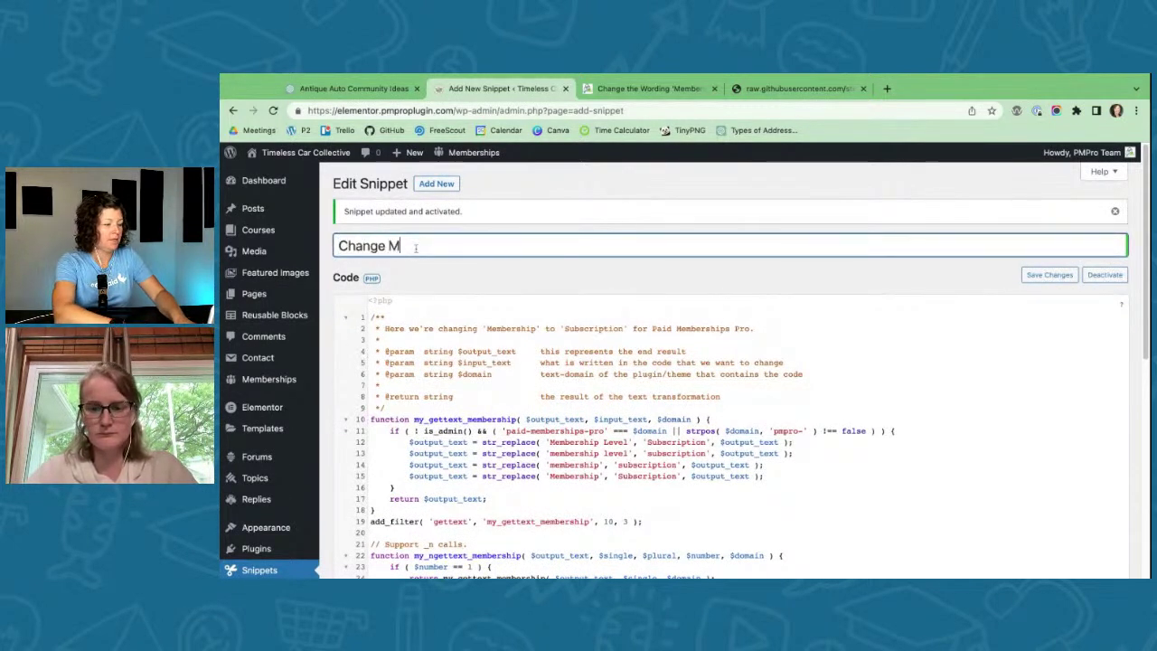
type("embership to Subscription")
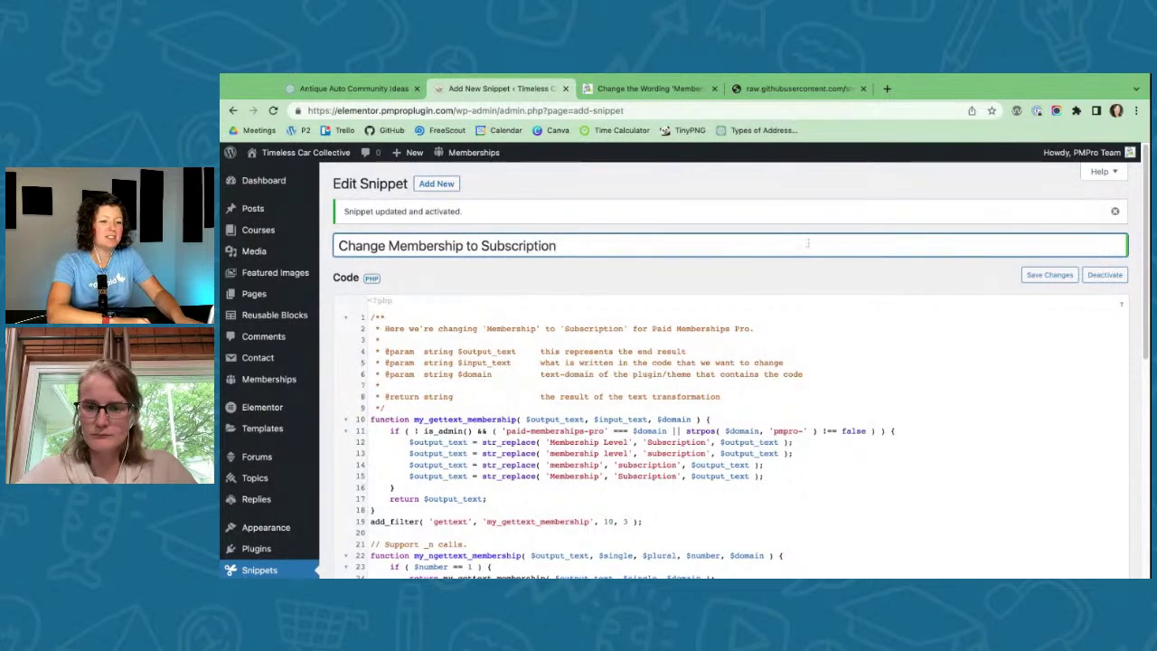
key("Return")
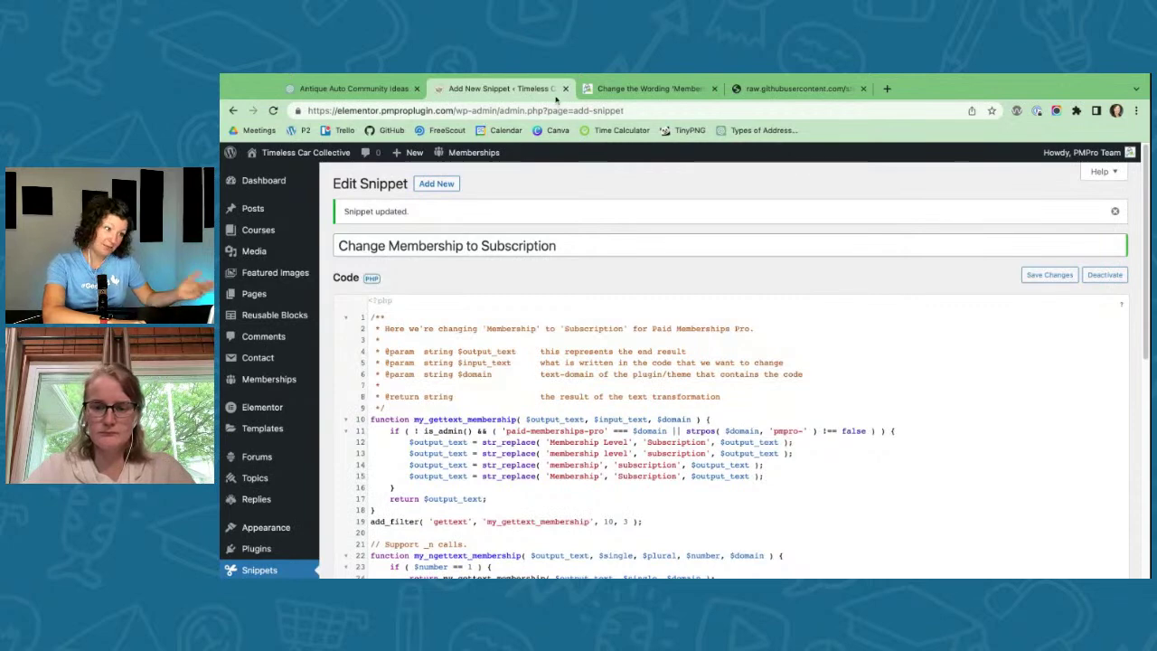
left_click(416, 88)
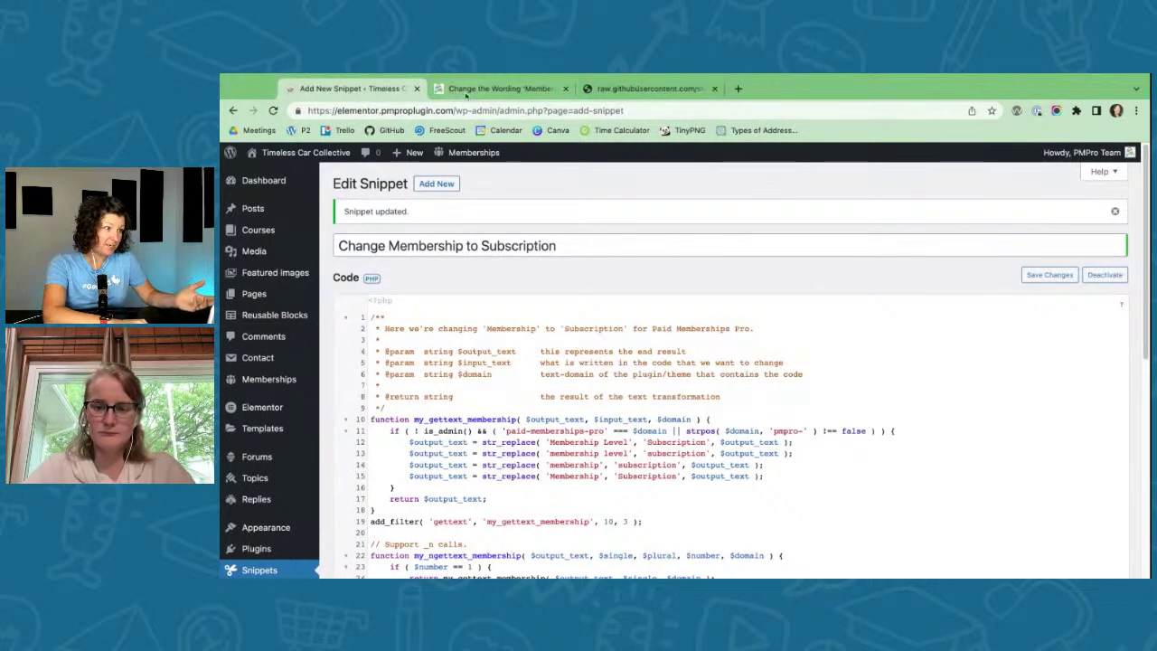
left_click(493, 88)
left_click(470, 109)
type("elementor.pmproplugin.com")
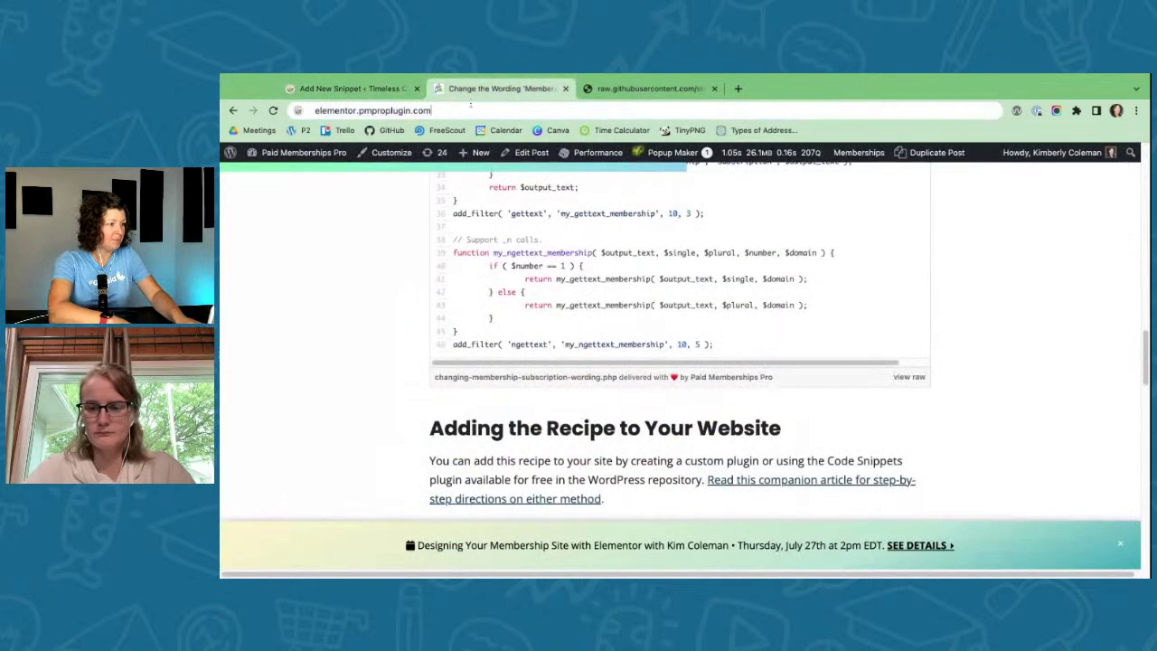
key("Return")
scroll(576, 294, "down", 15)
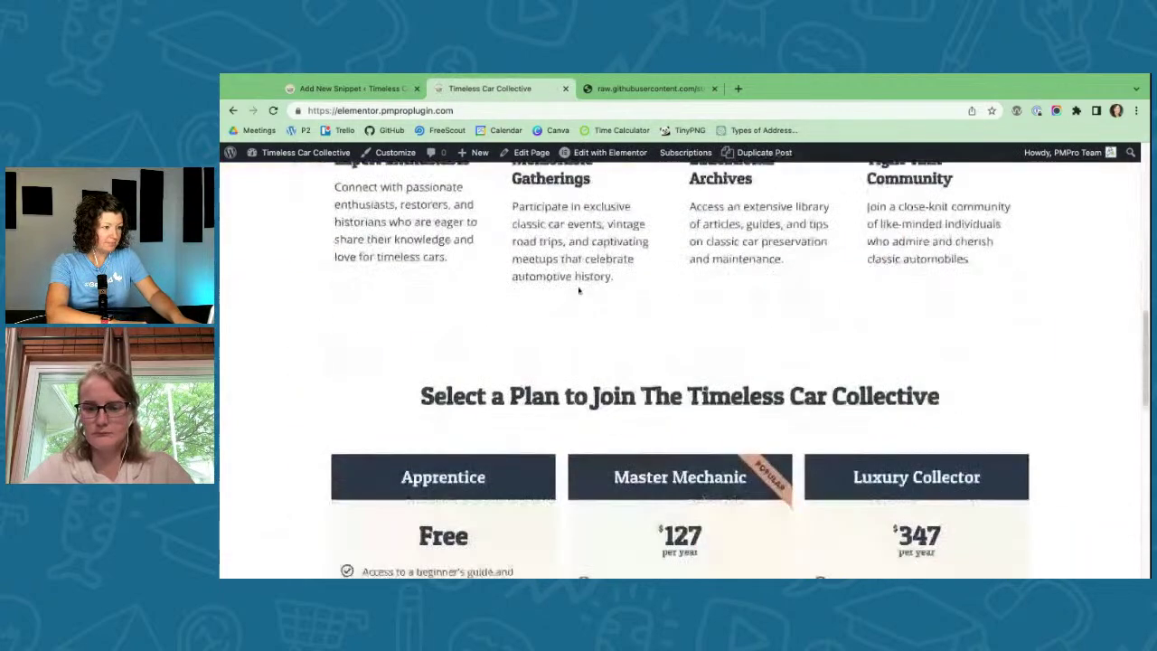
scroll(578, 289, "down", 3)
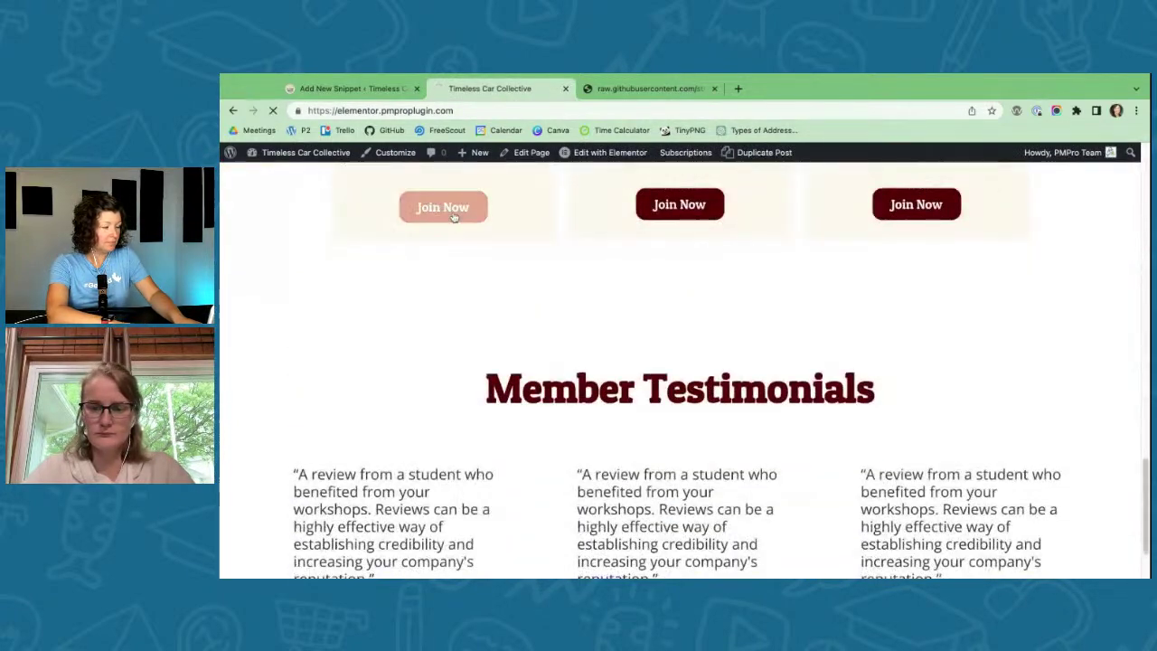
left_click(444, 206)
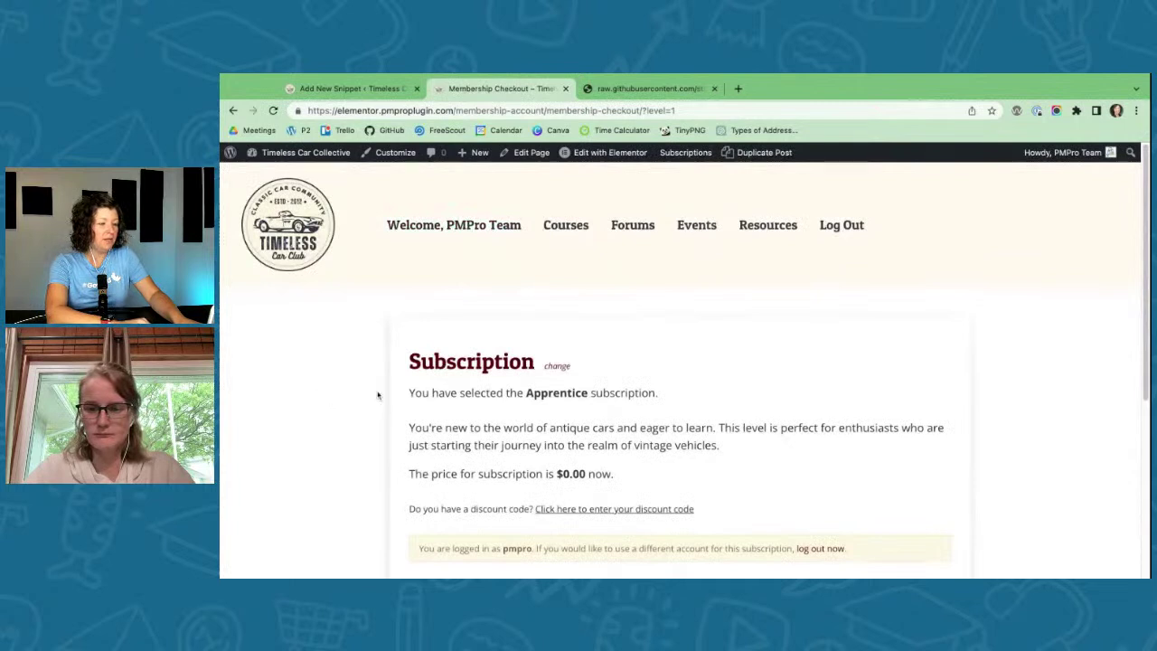
left_click_drag(408, 361, 535, 363)
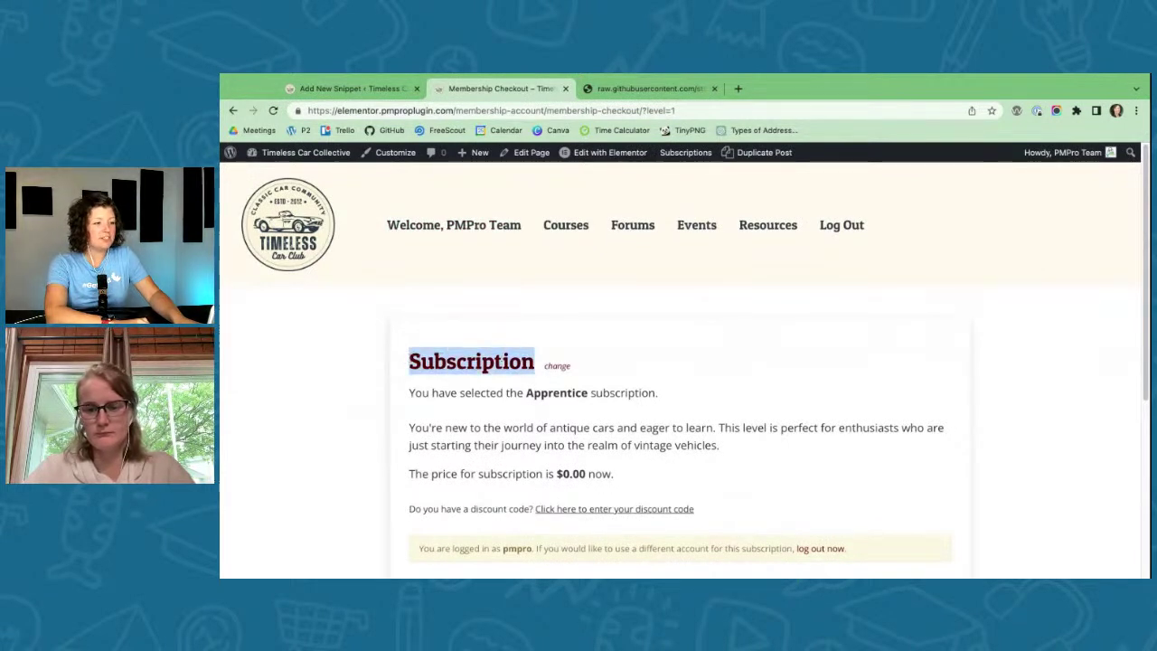
left_click_drag(415, 393, 657, 393)
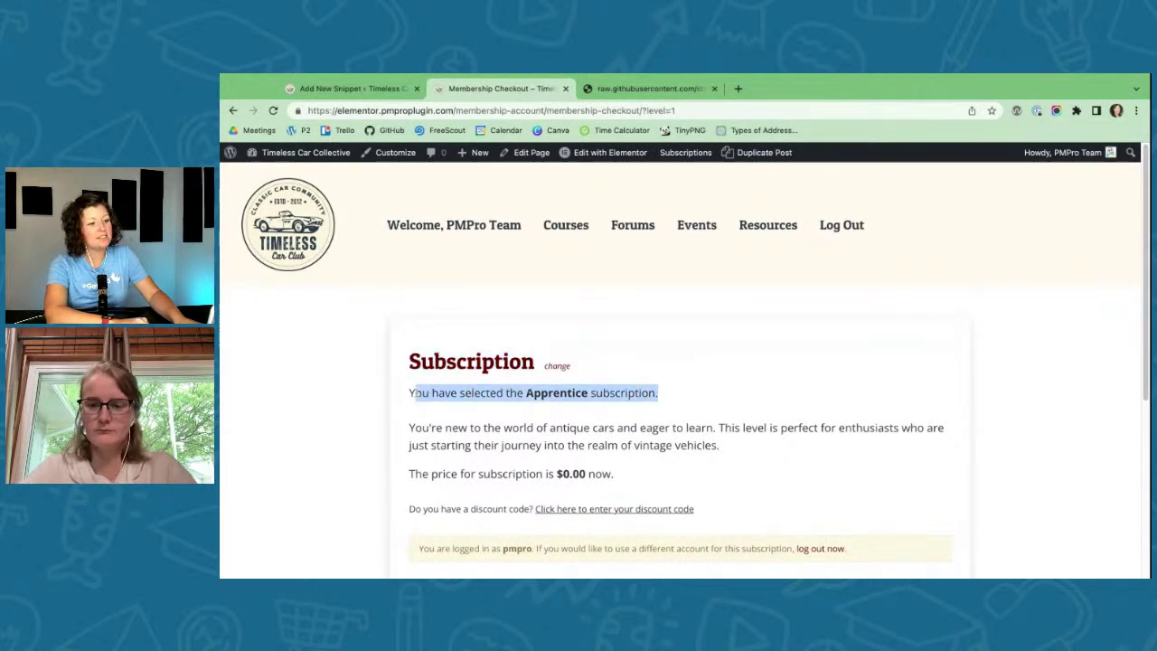
left_click(658, 393)
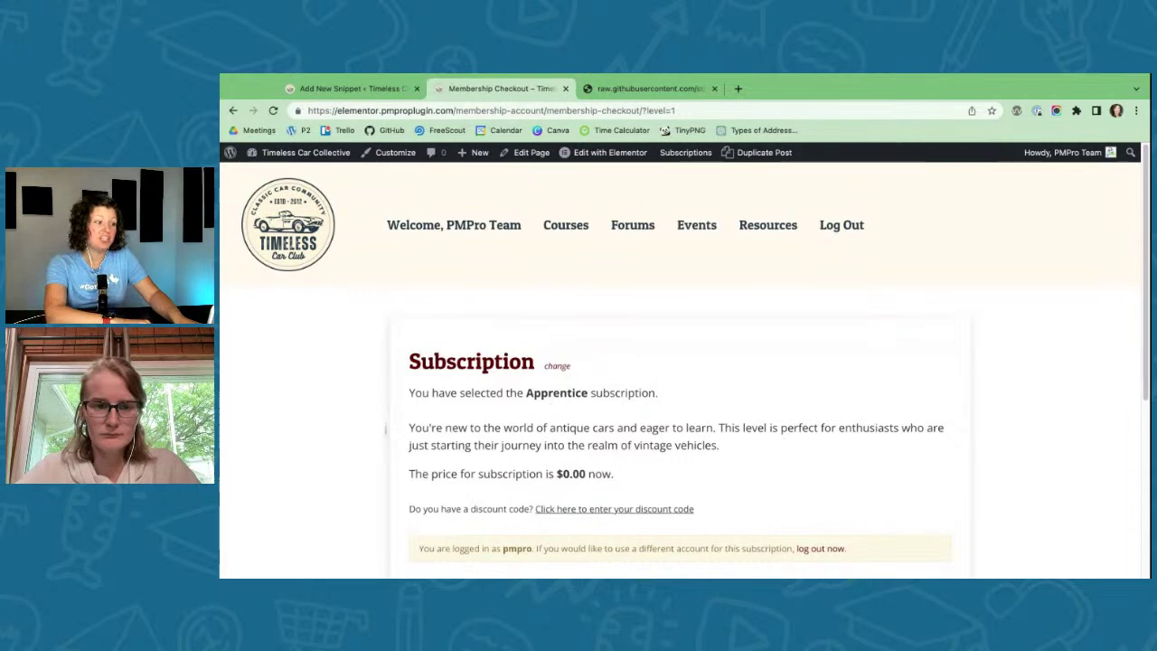
scroll(382, 409, "down", 5)
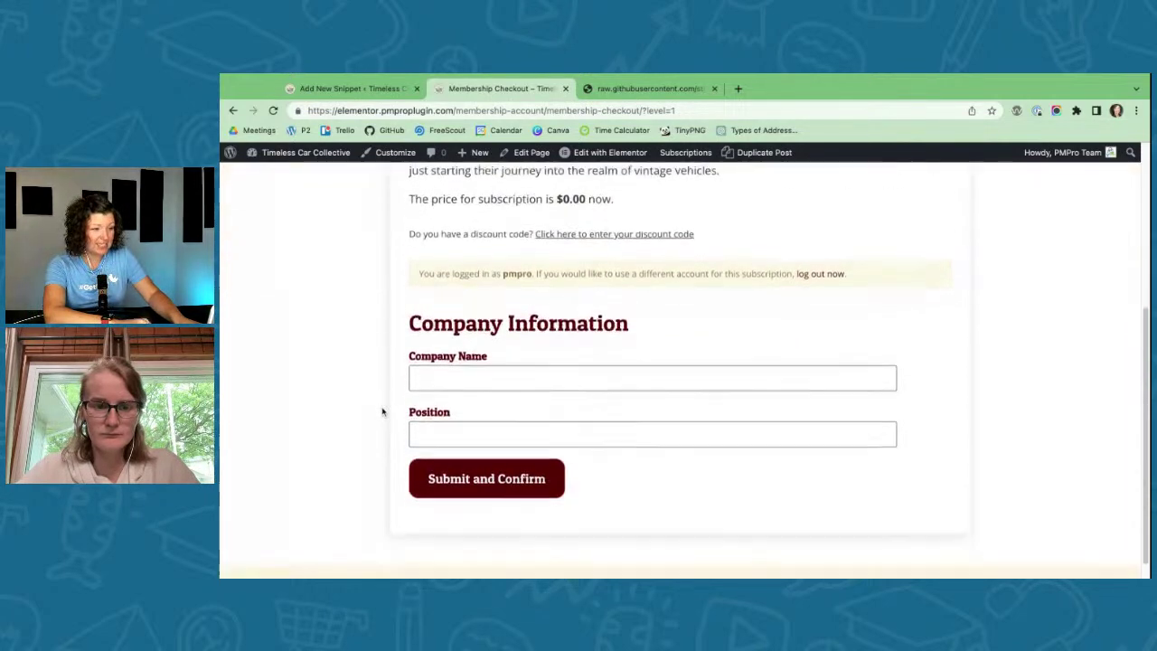
scroll(383, 410, "up", 5)
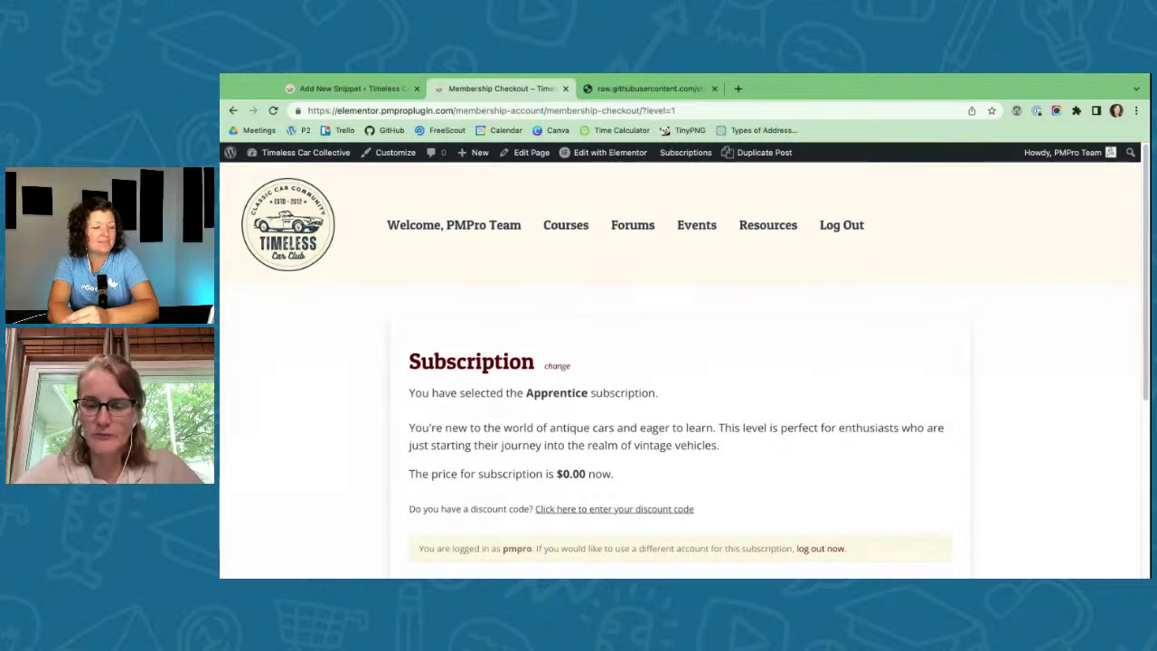
triple_click(409, 475)
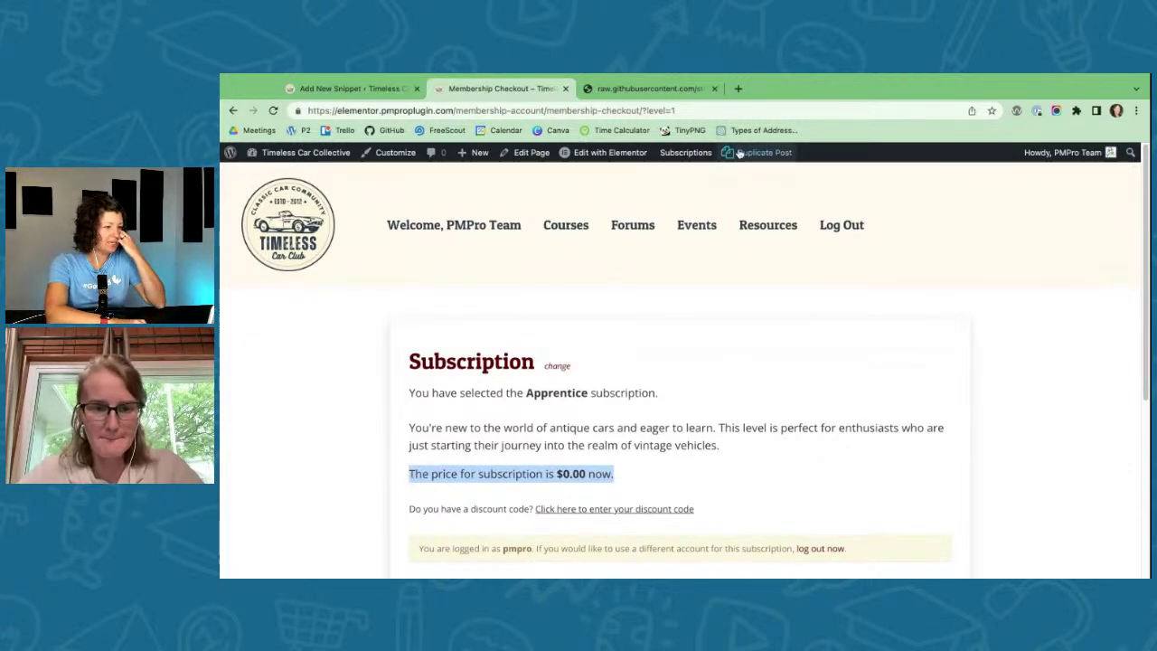
left_click(313, 153)
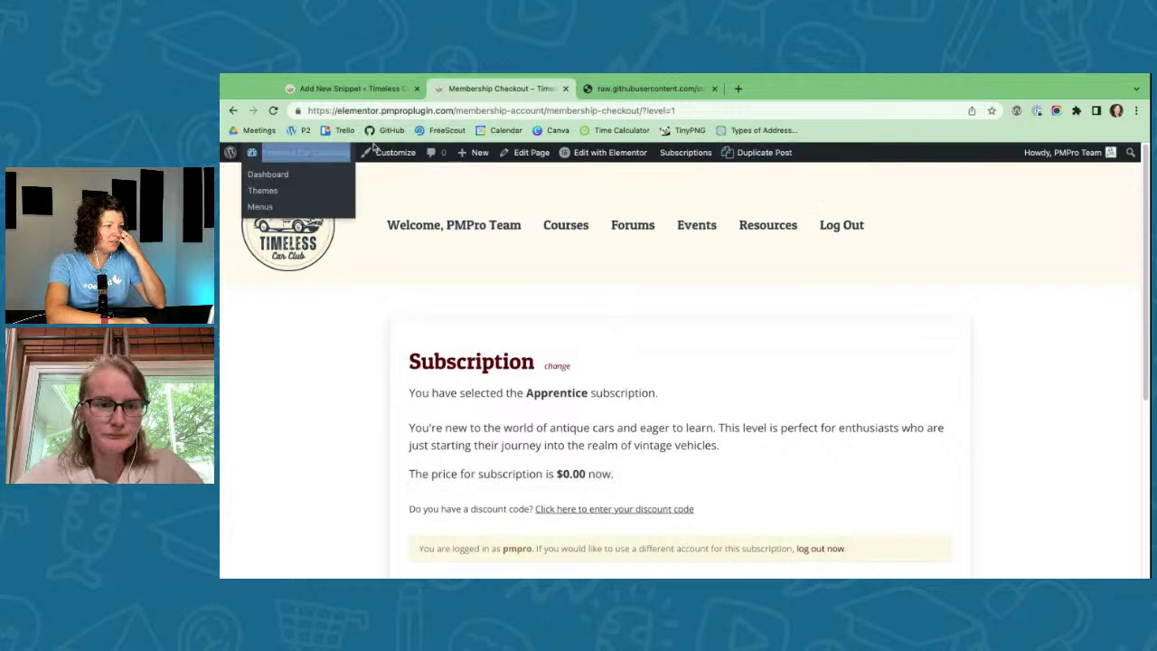
Step: Search Memberships Add Ons for 'level cost', then install and activate Custom Level Cost Text
left_click(267, 173, "super")
key("ctrl+Tab")
scroll(263, 344, "down", 3)
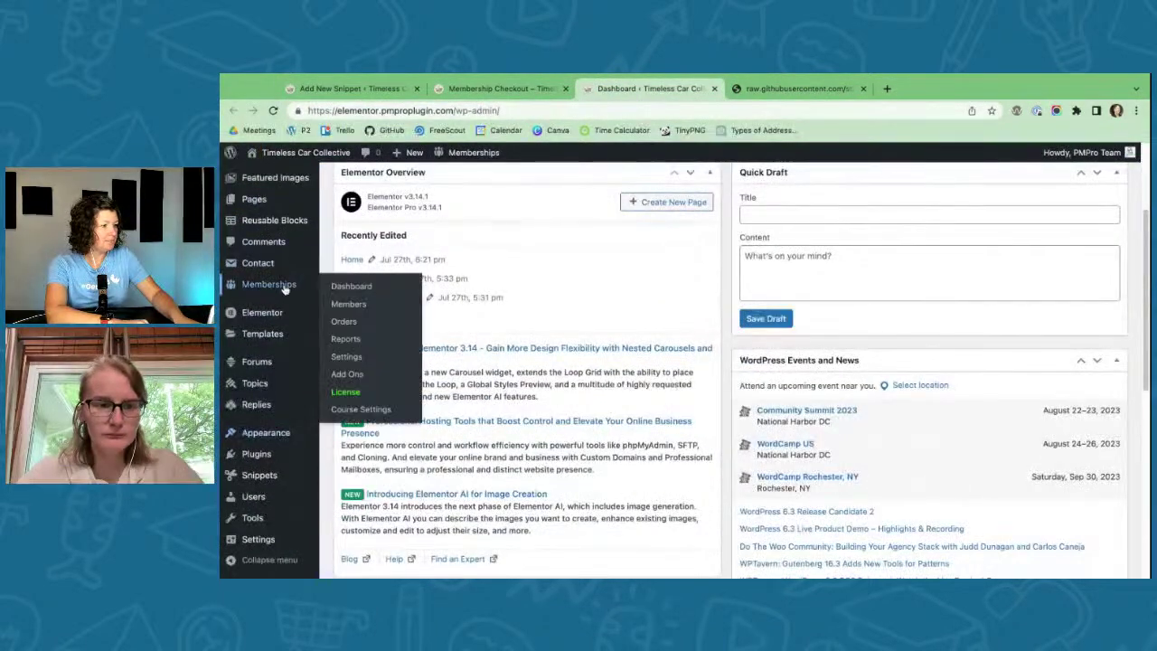
left_click(346, 371)
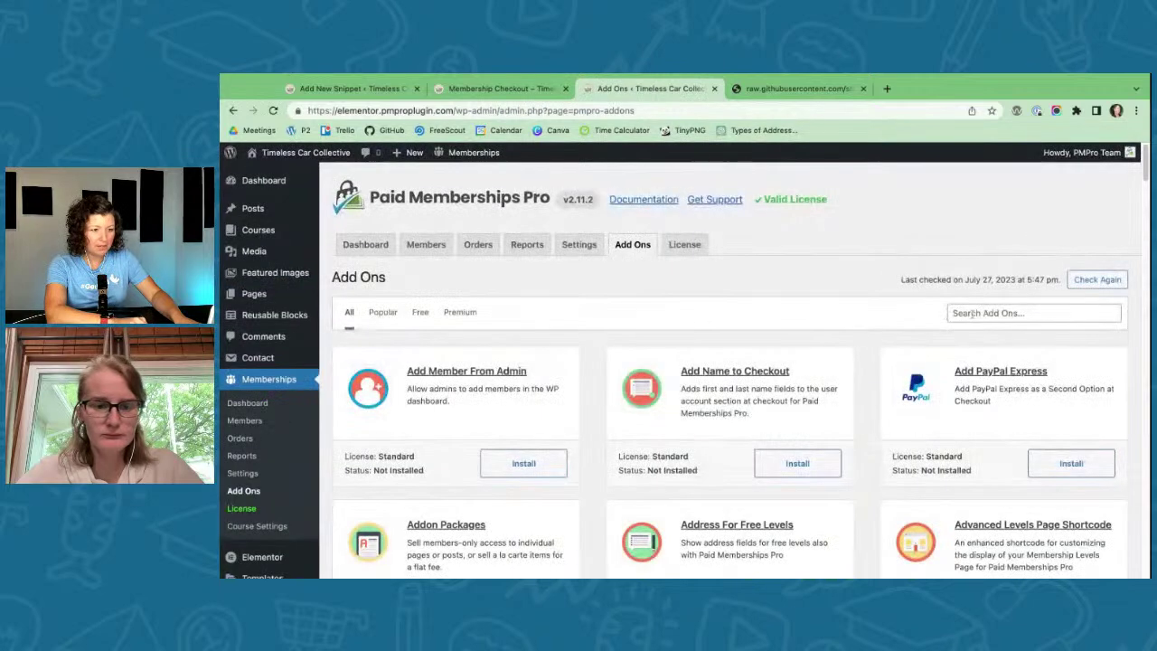
left_click(972, 313)
type("level cost text")
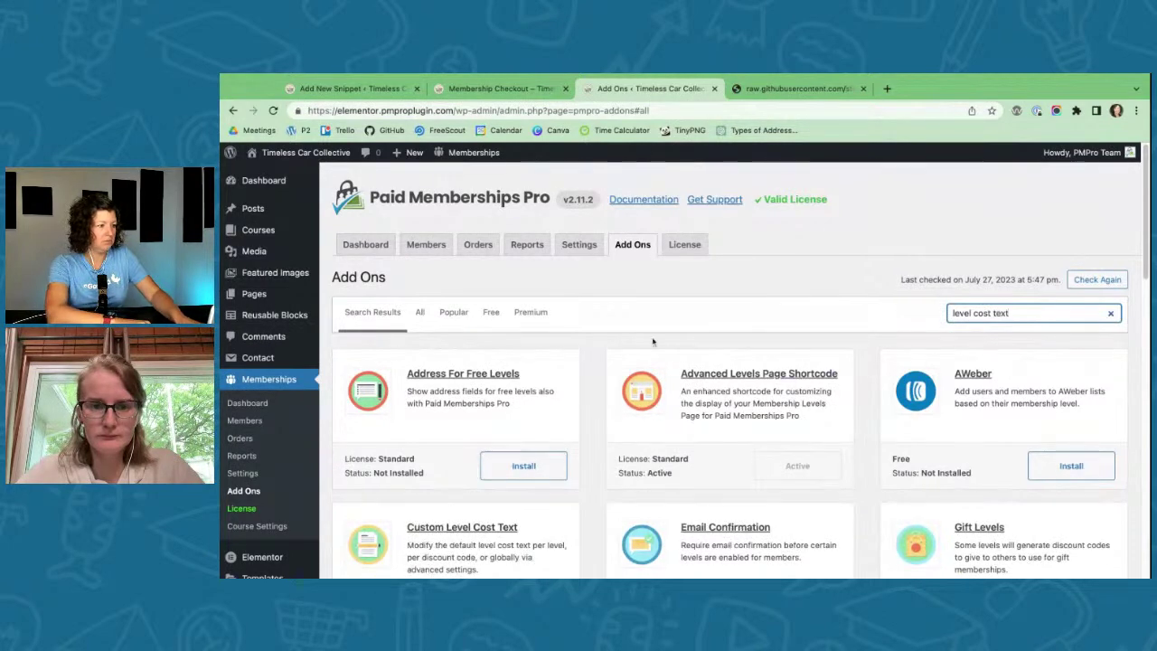
scroll(651, 336, "down", 3)
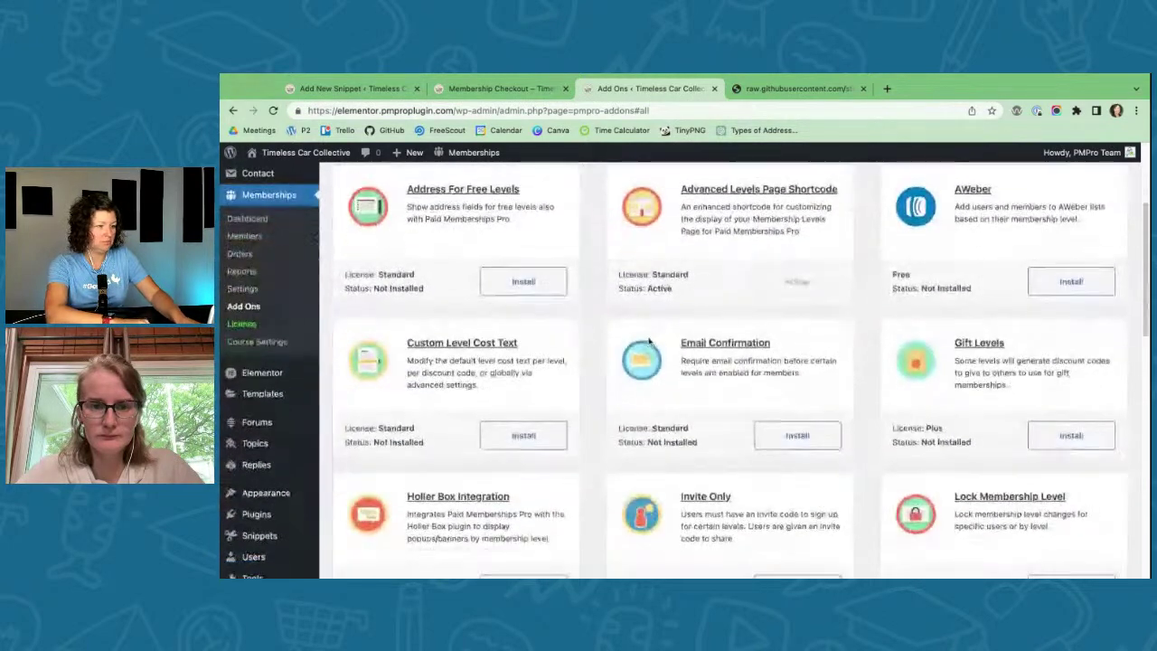
left_click(523, 434)
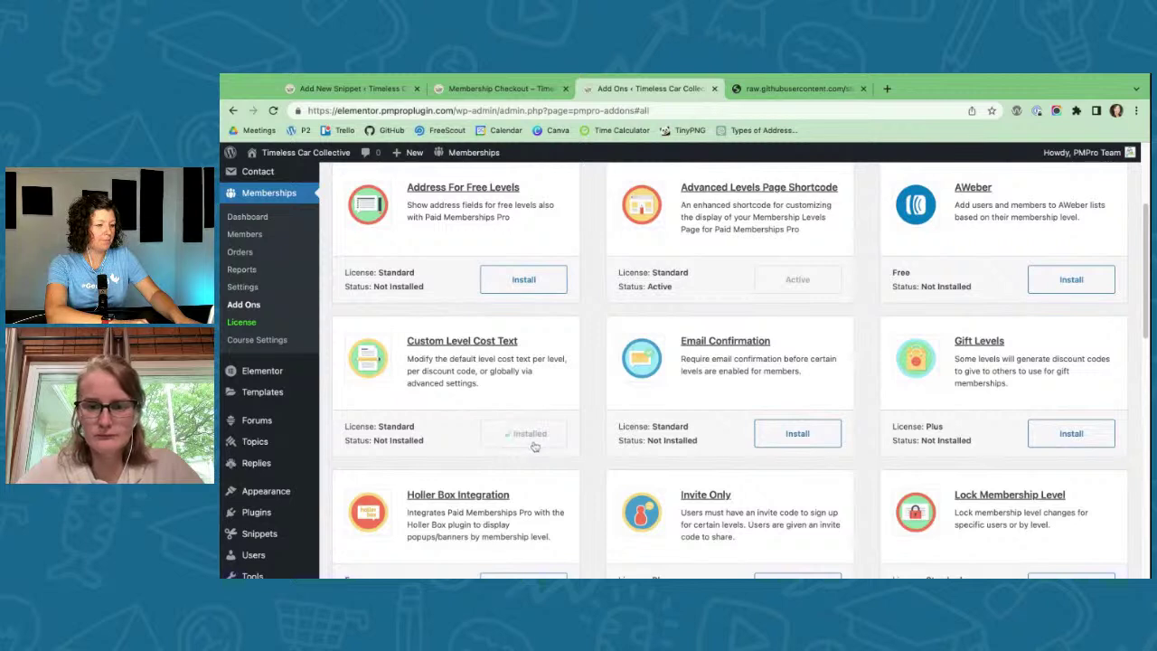
left_click(540, 432)
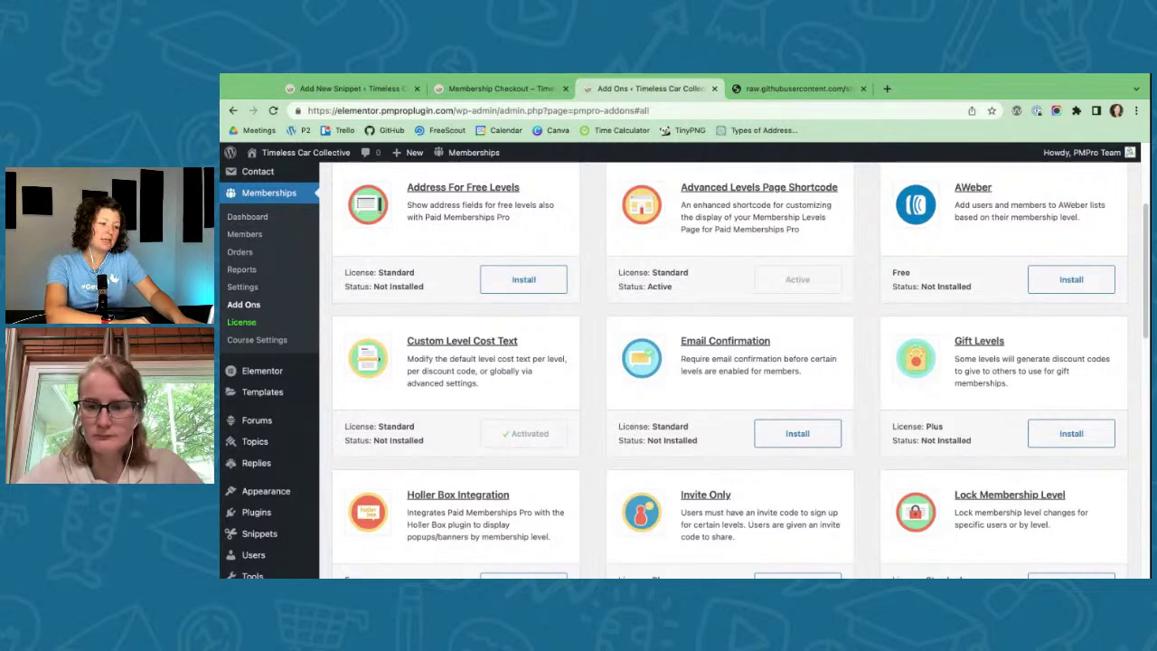
scroll(605, 319, "up", 3)
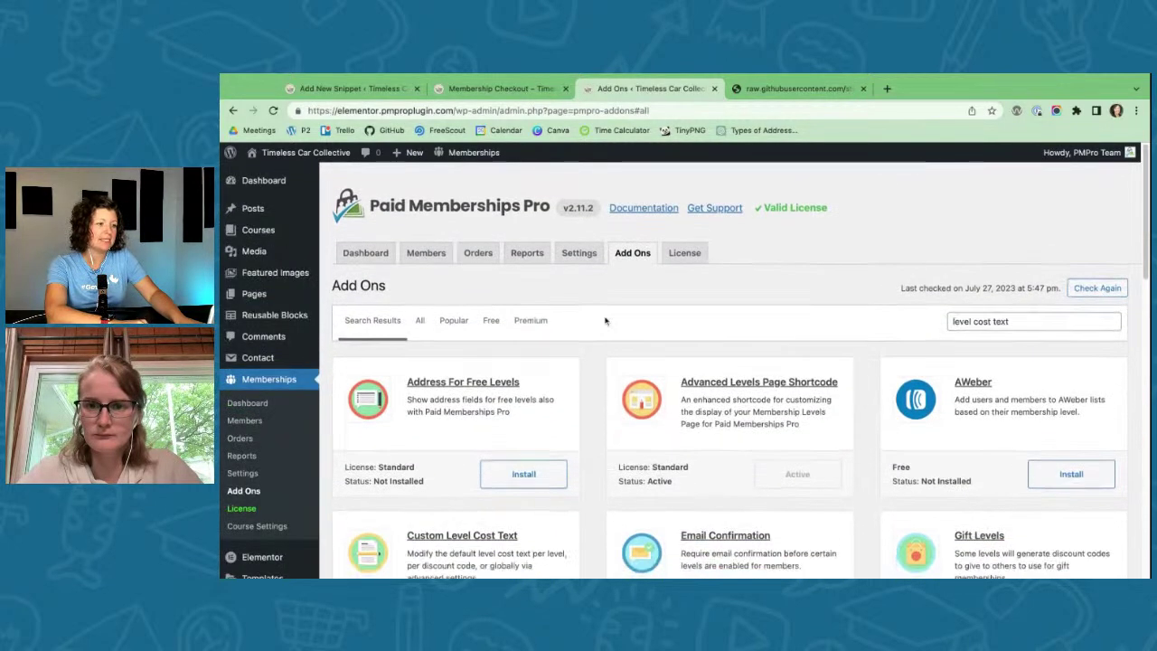
Step: In Advanced settings, set Use "Free" to Yes and save the settings
left_click(583, 252)
scroll(593, 328, "down", 10)
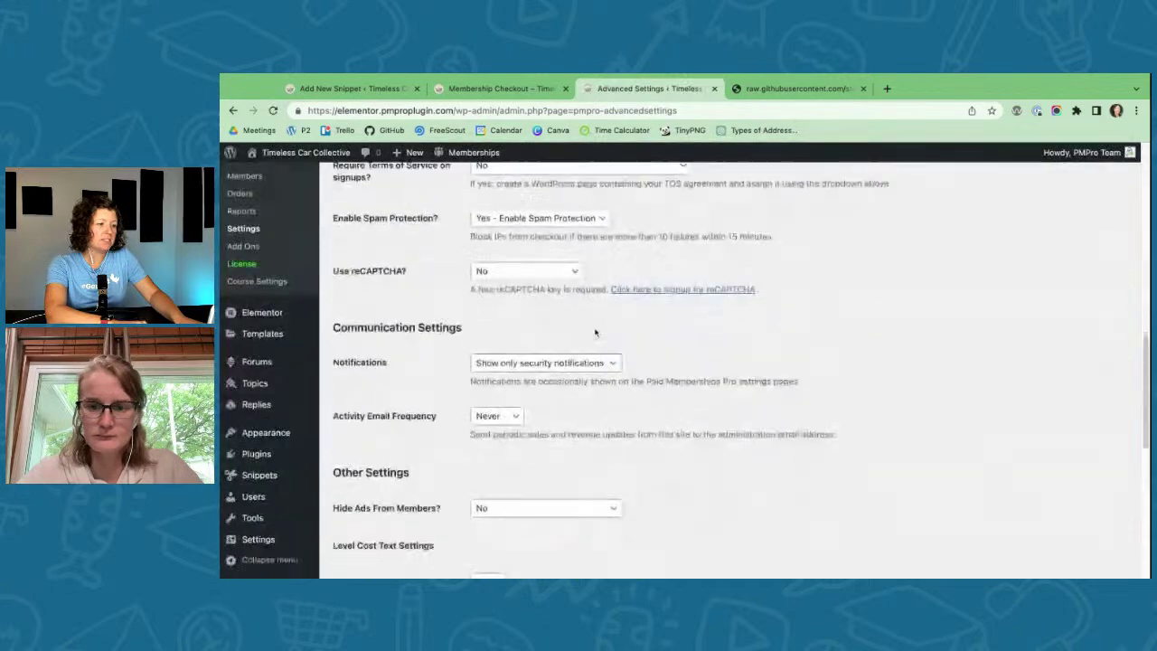
scroll(595, 333, "down", 5)
scroll(595, 332, "up", 2)
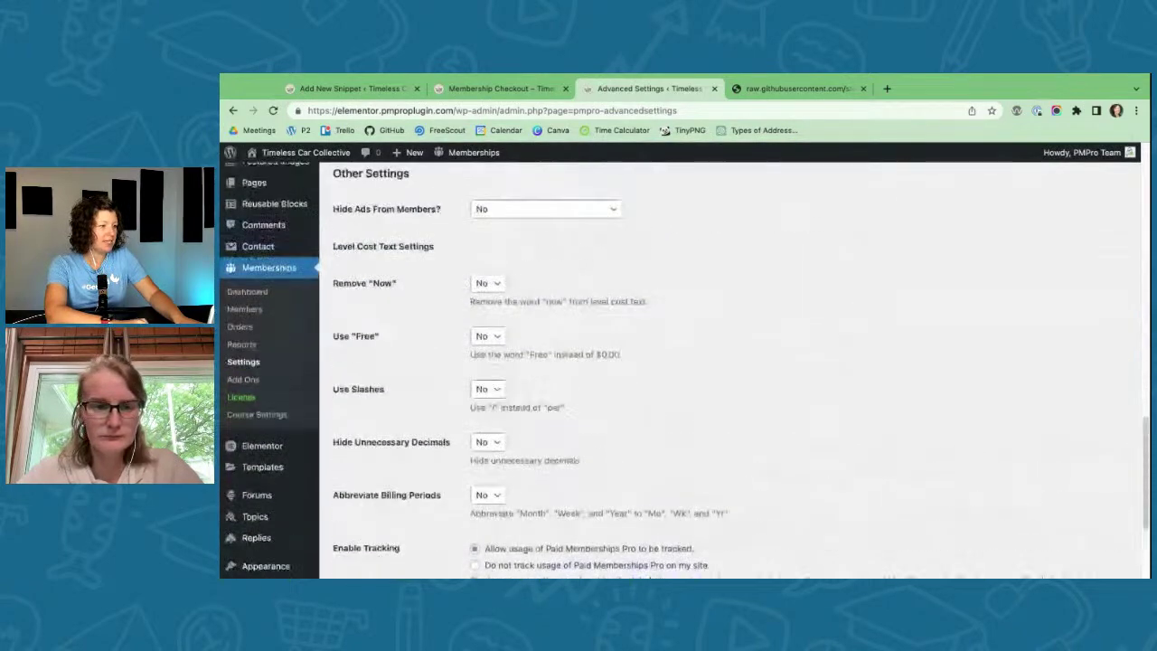
left_click(489, 337)
scroll(488, 337, "down", 5)
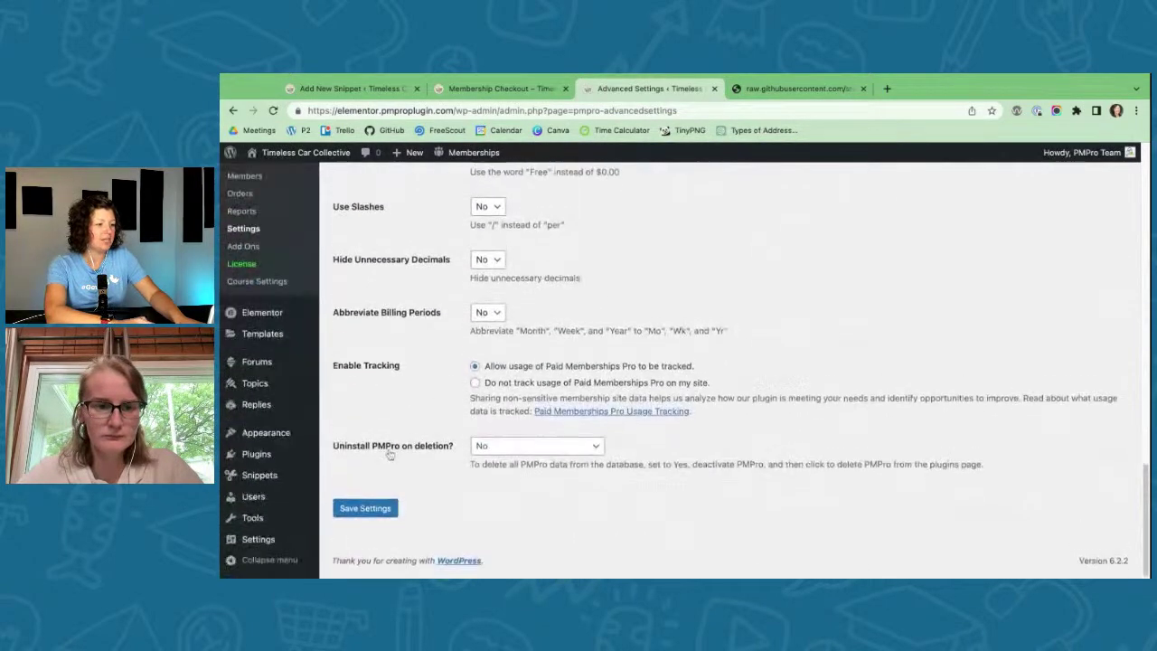
left_click(371, 511)
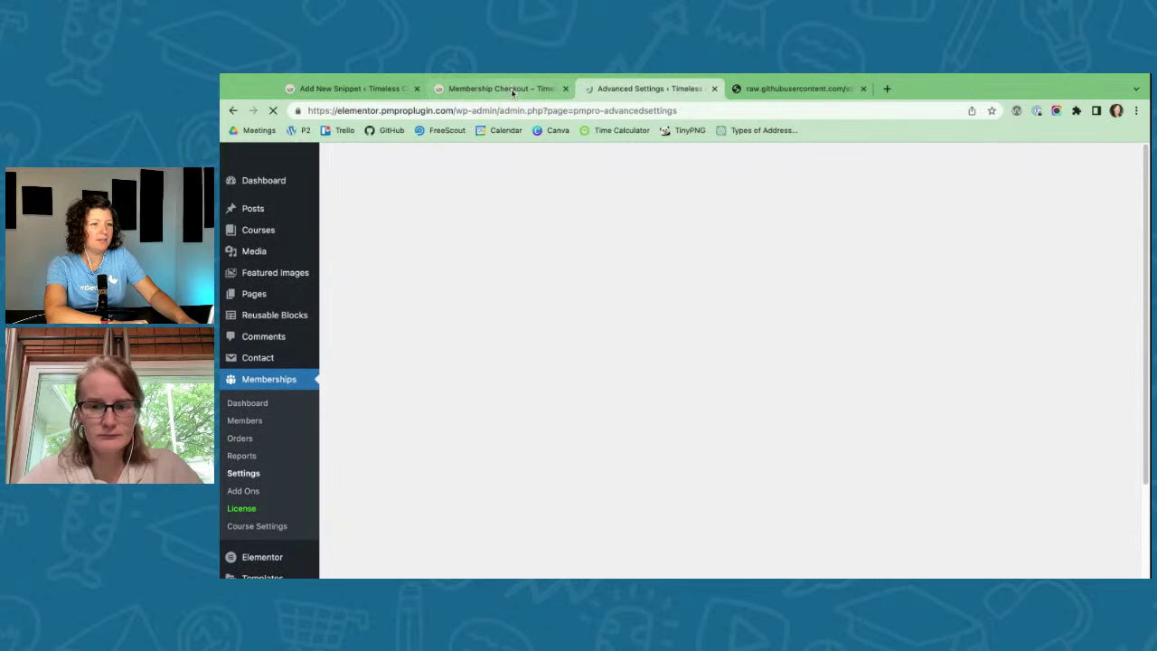
Step: Reload the Apprentice checkout to confirm the price now reads 'Free' instead of $0.00
left_click(512, 89)
key("super+r")
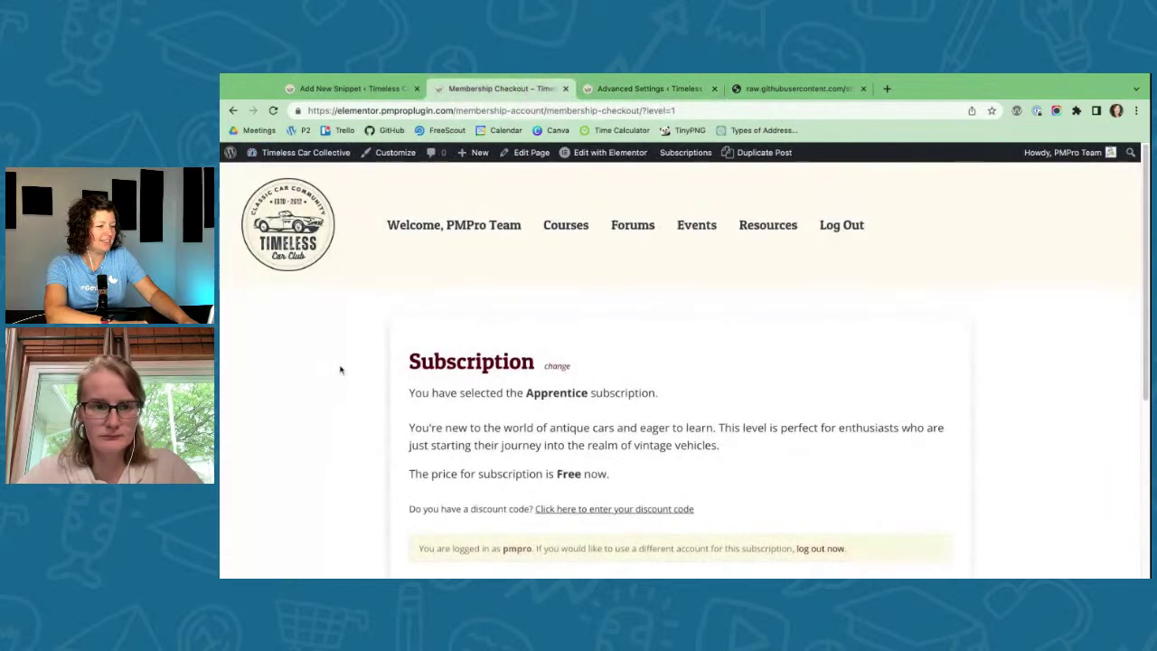
scroll(361, 380, "down", 1)
left_click_drag(410, 434, 687, 431)
left_click(685, 431)
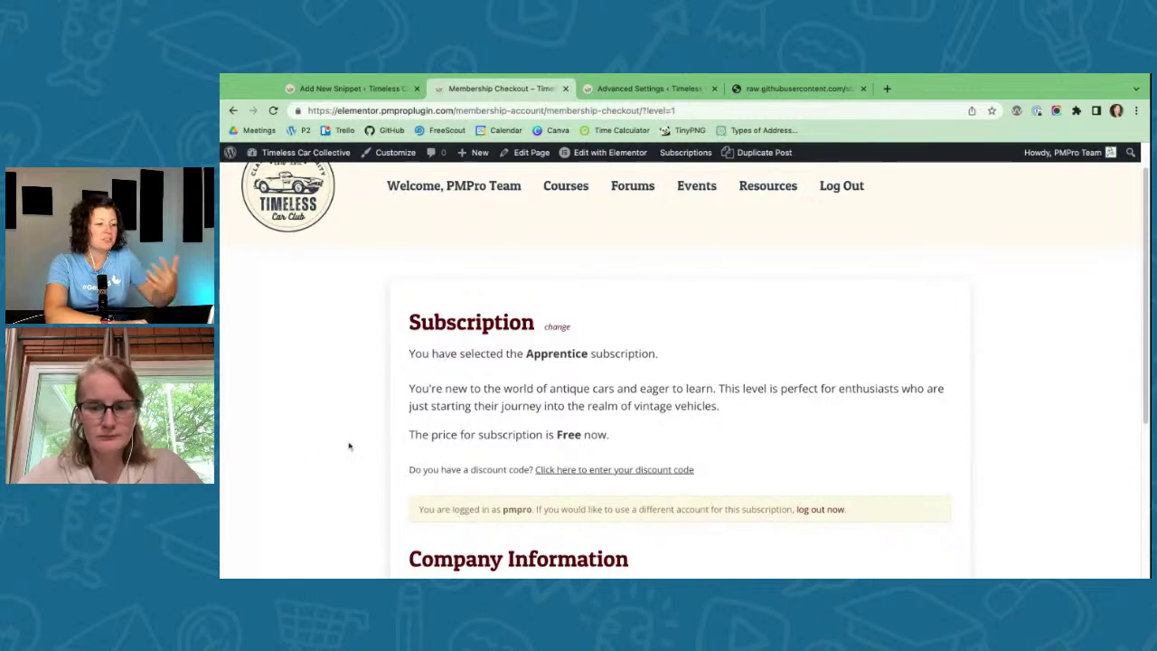
scroll(304, 488, "down", 2)
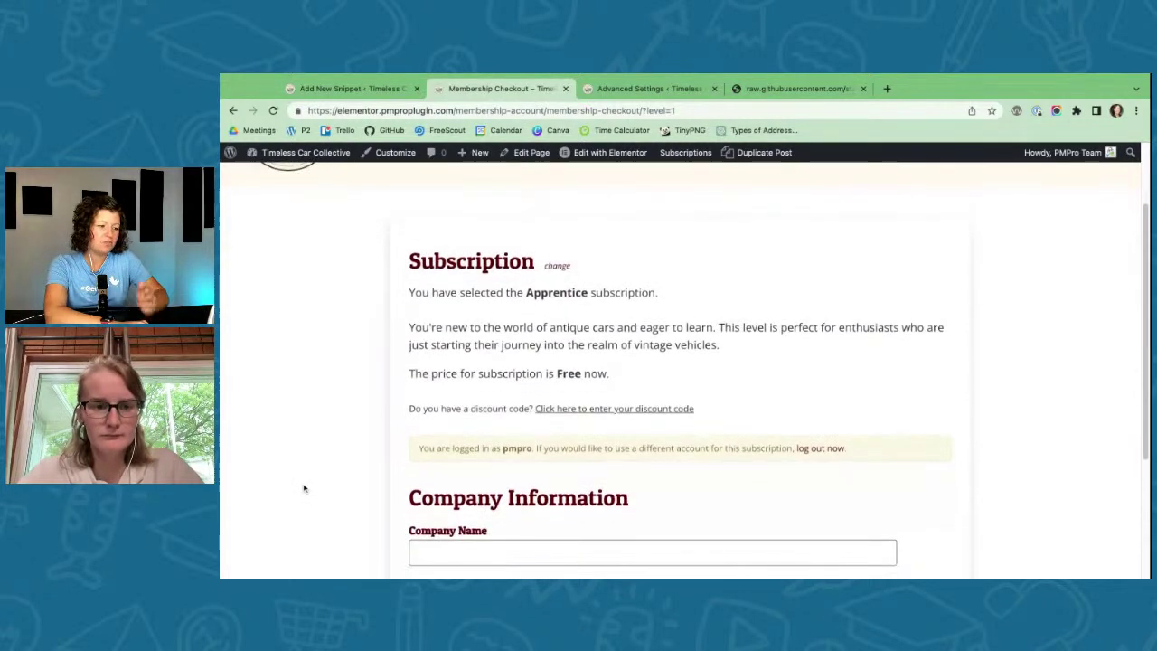
Step: Return to the settings tab and open the Membership Levels page
left_click(651, 91)
scroll(585, 323, "down", 8)
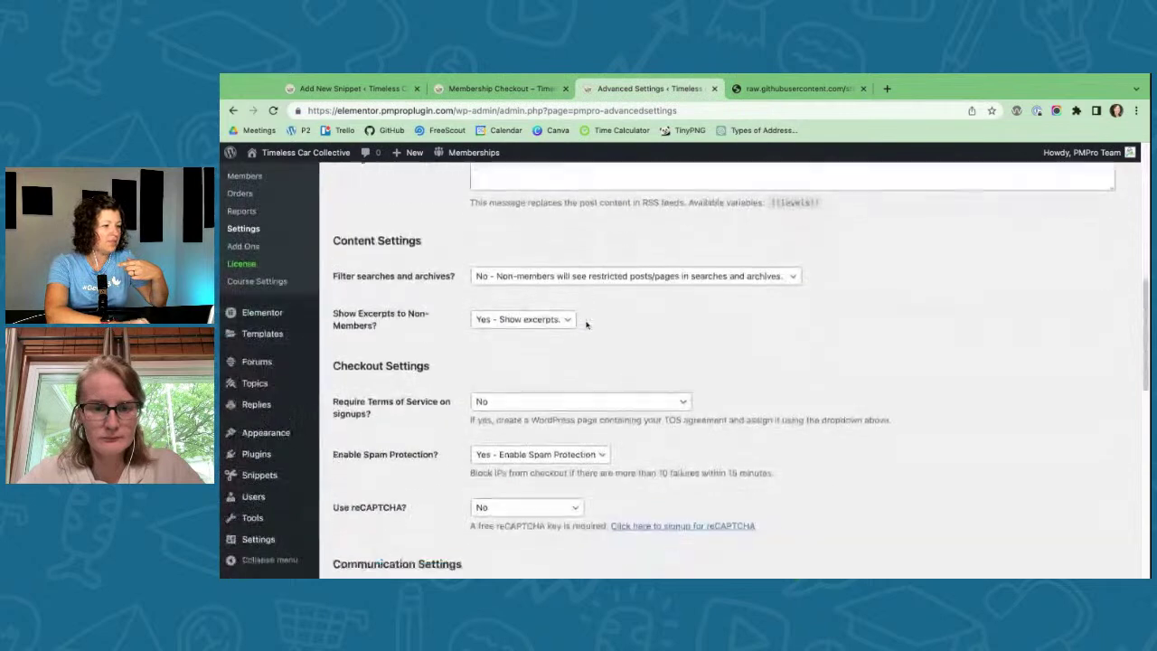
scroll(585, 323, "down", 3)
mouse_move(465, 153)
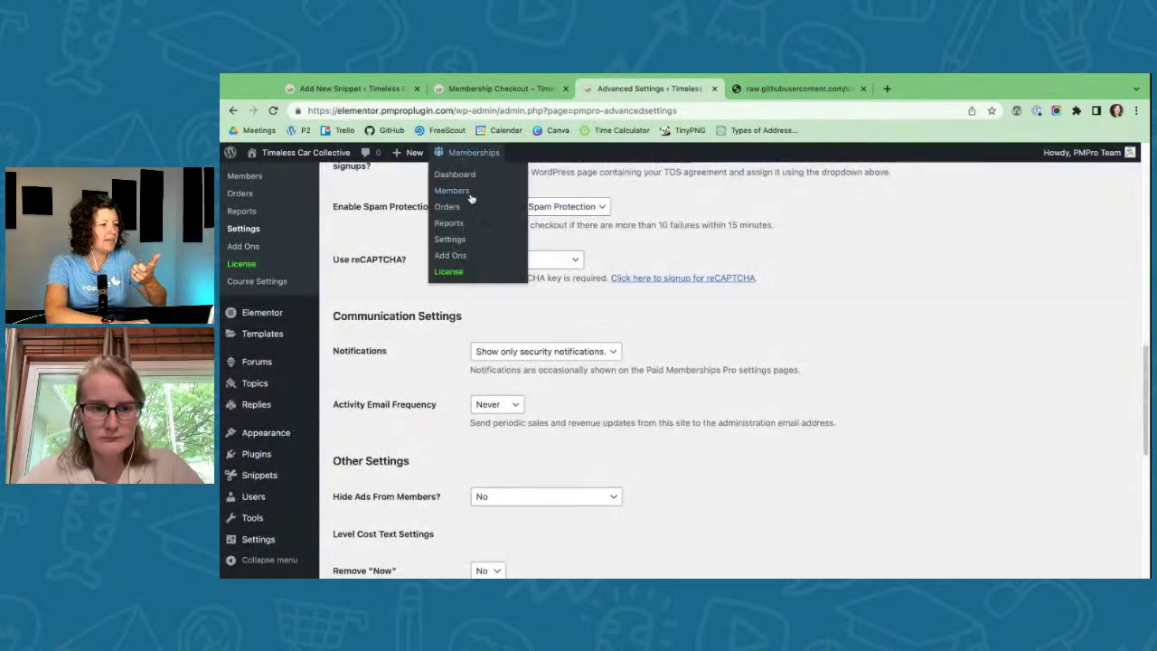
left_click(438, 237)
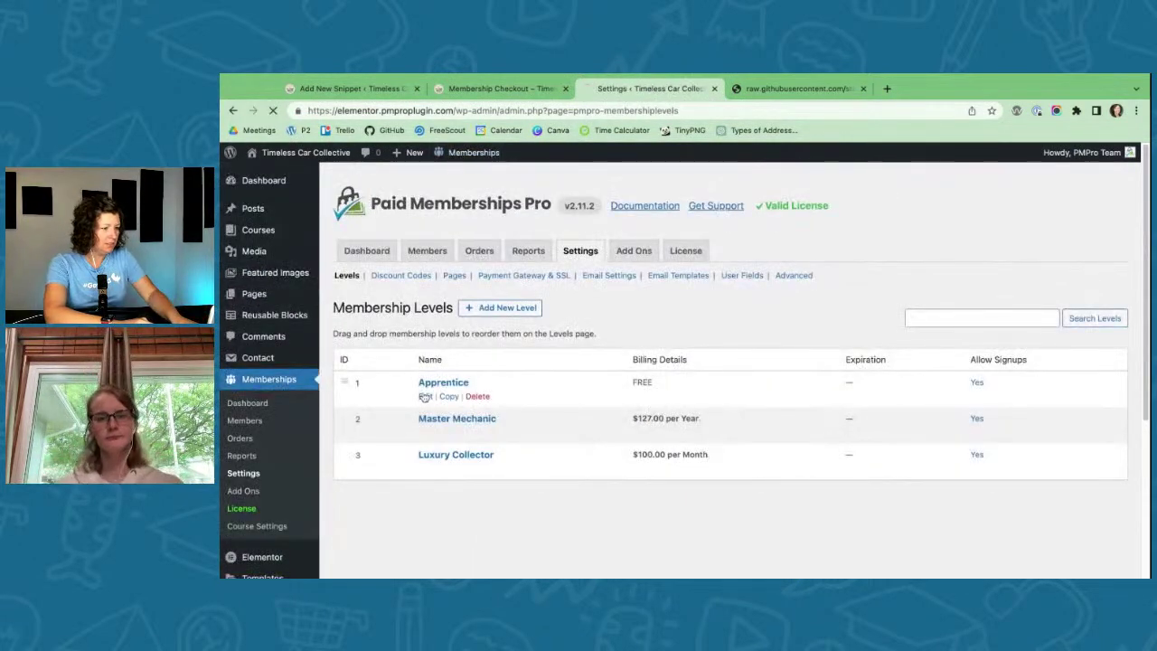
Step: Set the Apprentice level's Level Cost Text to 'Free forever.' under Other Settings and save the level
left_click(423, 396)
scroll(666, 326, "down", 15)
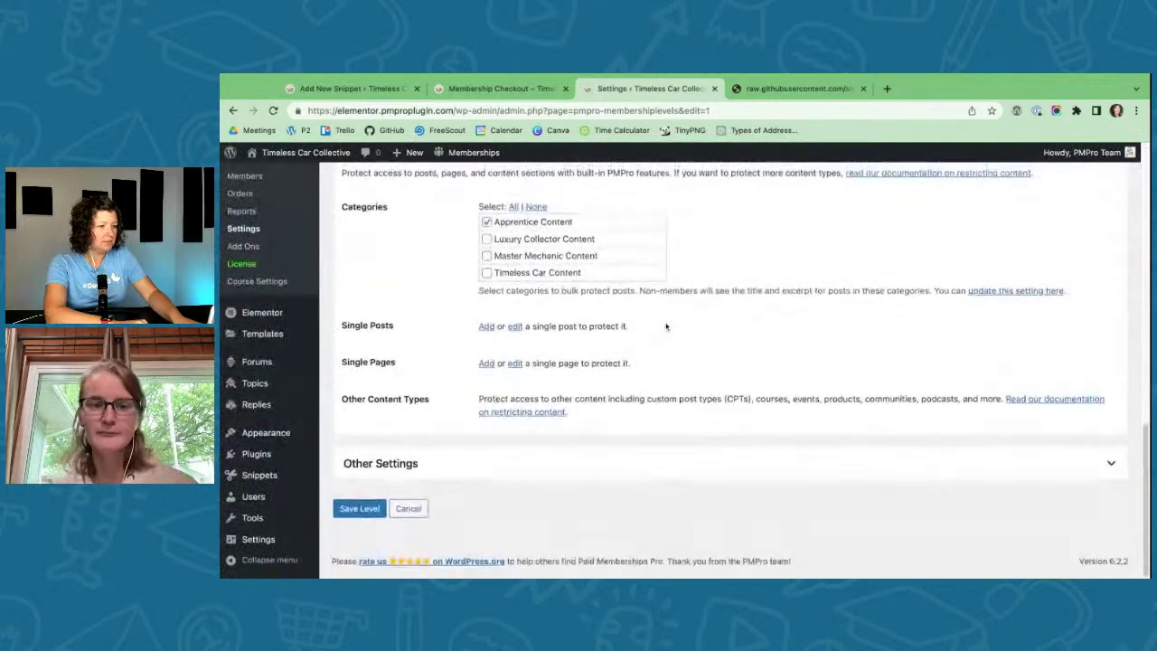
left_click(539, 452)
scroll(532, 475, "down", 5)
left_click(530, 313)
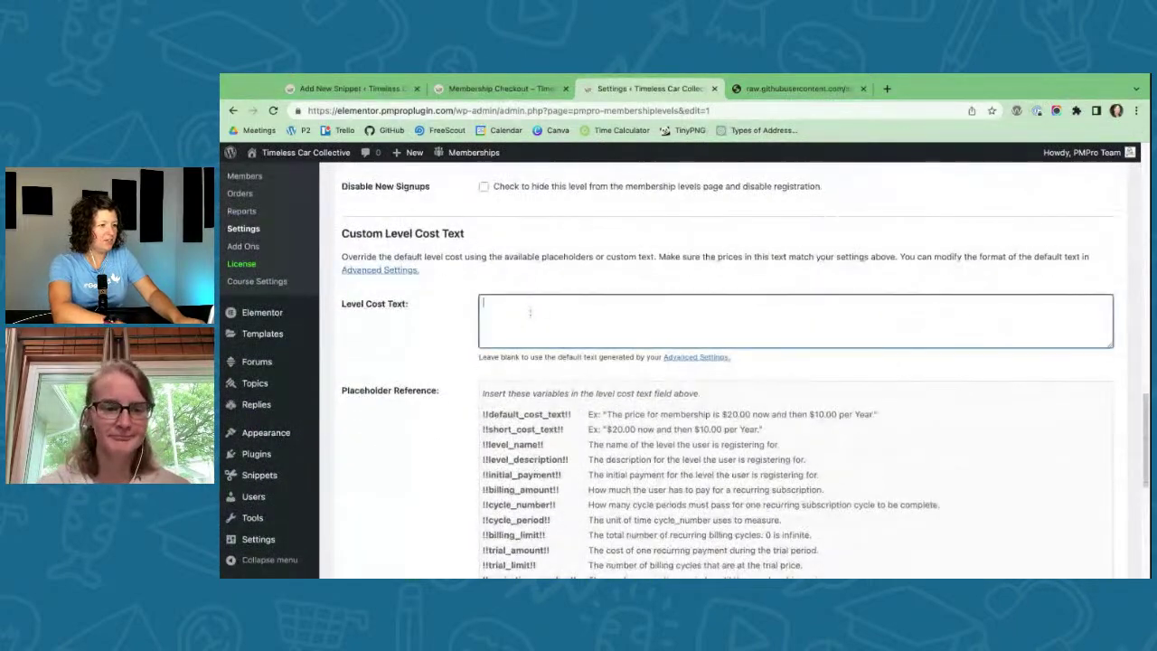
type("Free")
scroll(439, 349, "down", 5)
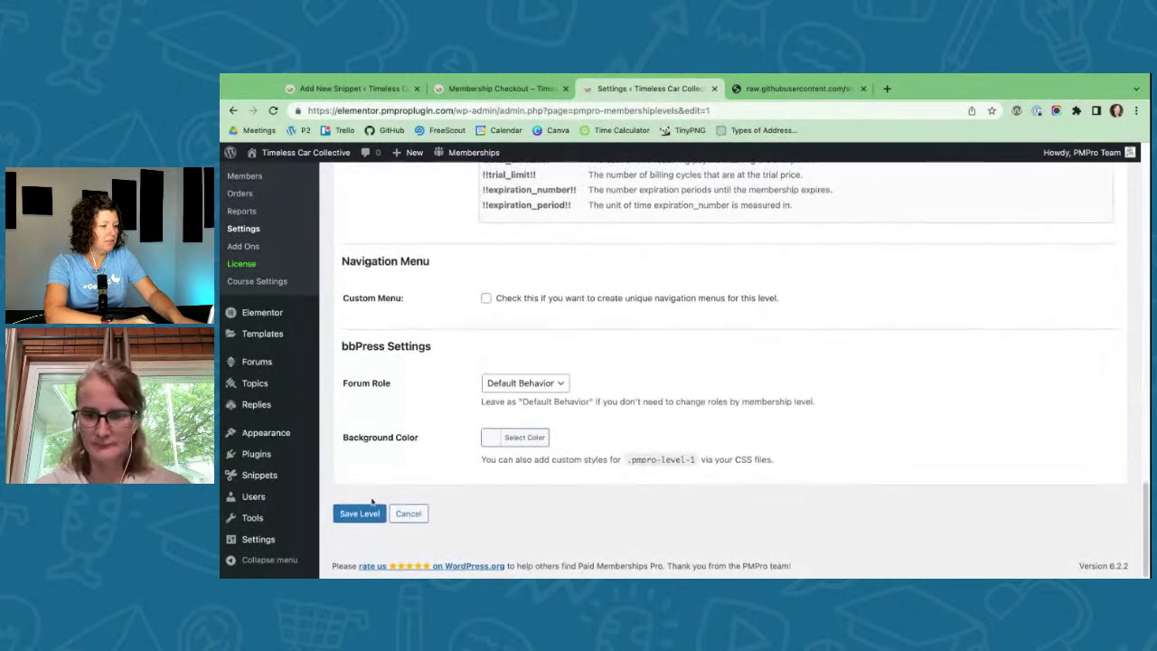
scroll(393, 434, "up", 5)
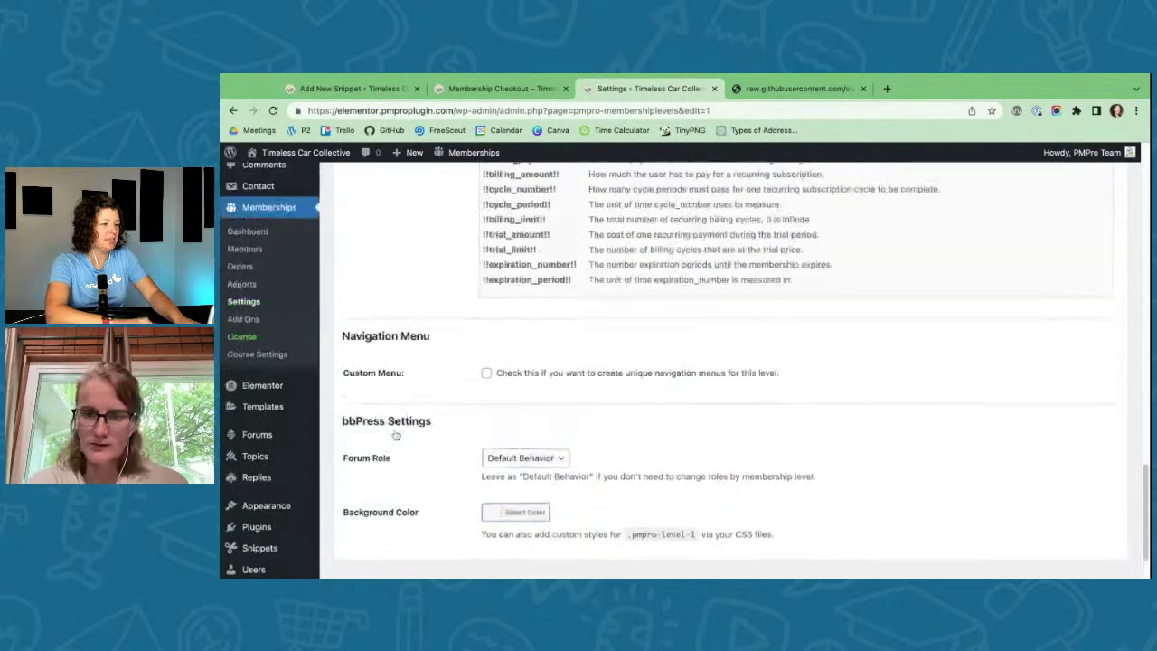
type("foreer.")
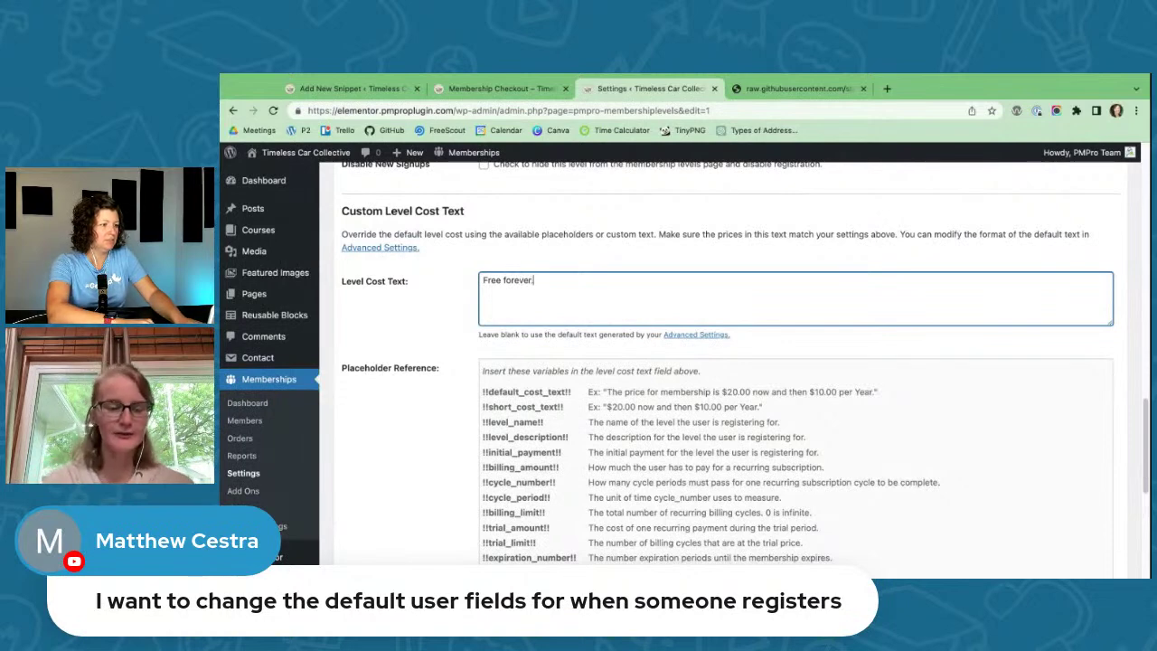
scroll(723, 380, "down", 5)
left_click(359, 510)
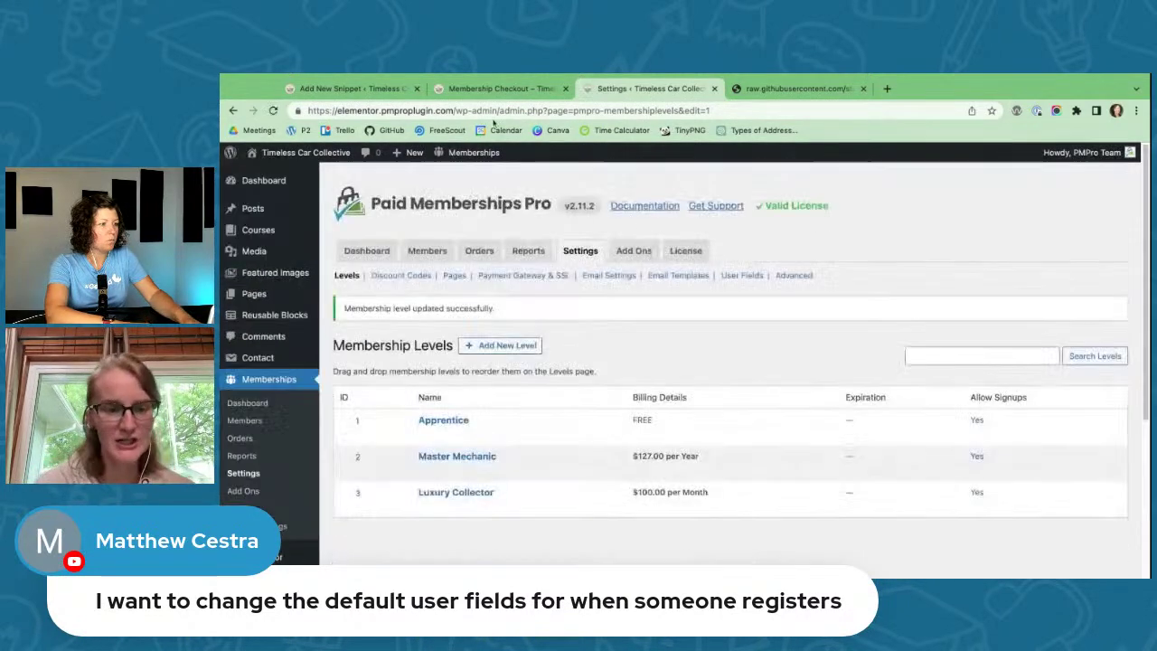
Step: Reload the checkout to confirm the custom cost text, then return to the settings tab
left_click(502, 89)
key("super+r")
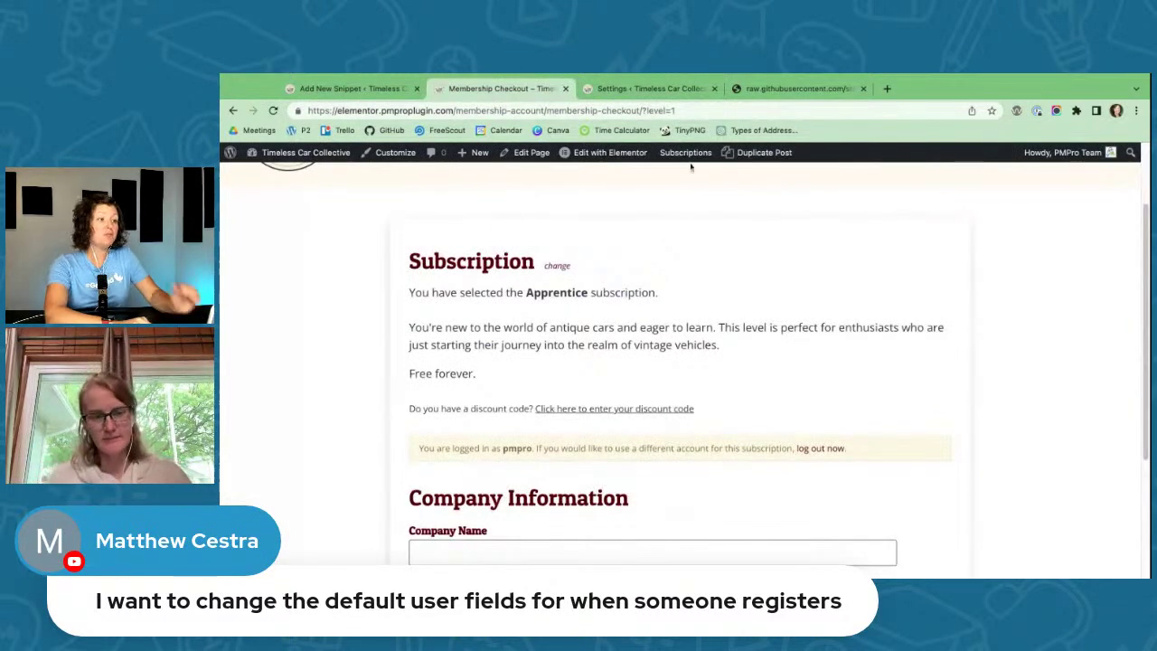
mouse_move(624, 158)
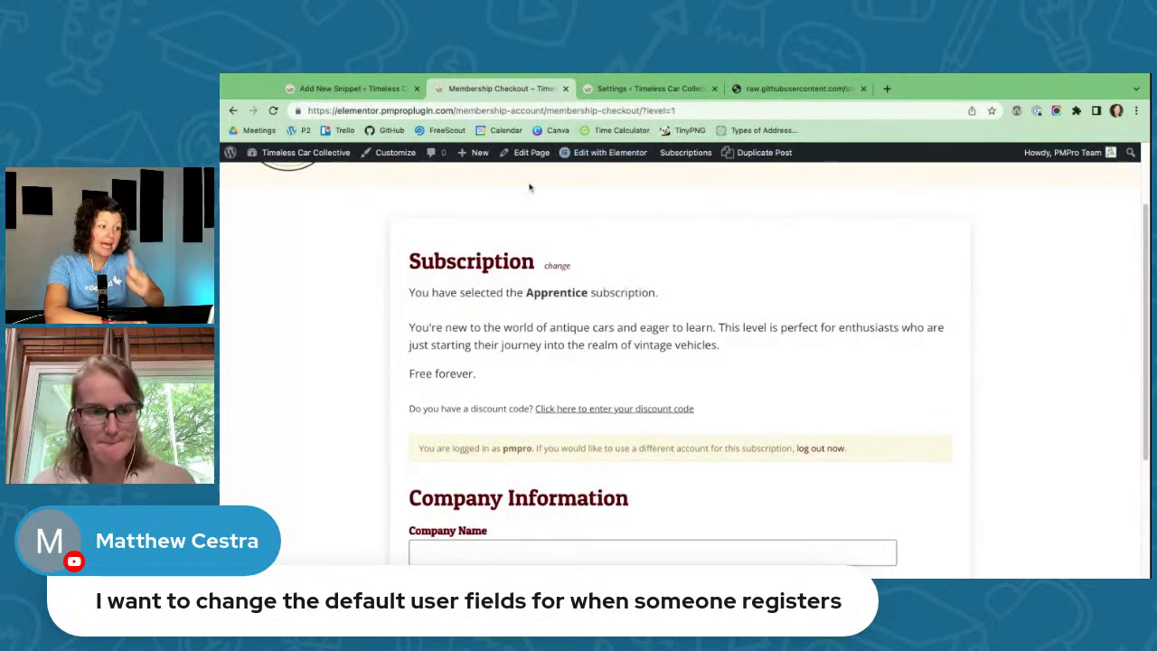
left_click(630, 88)
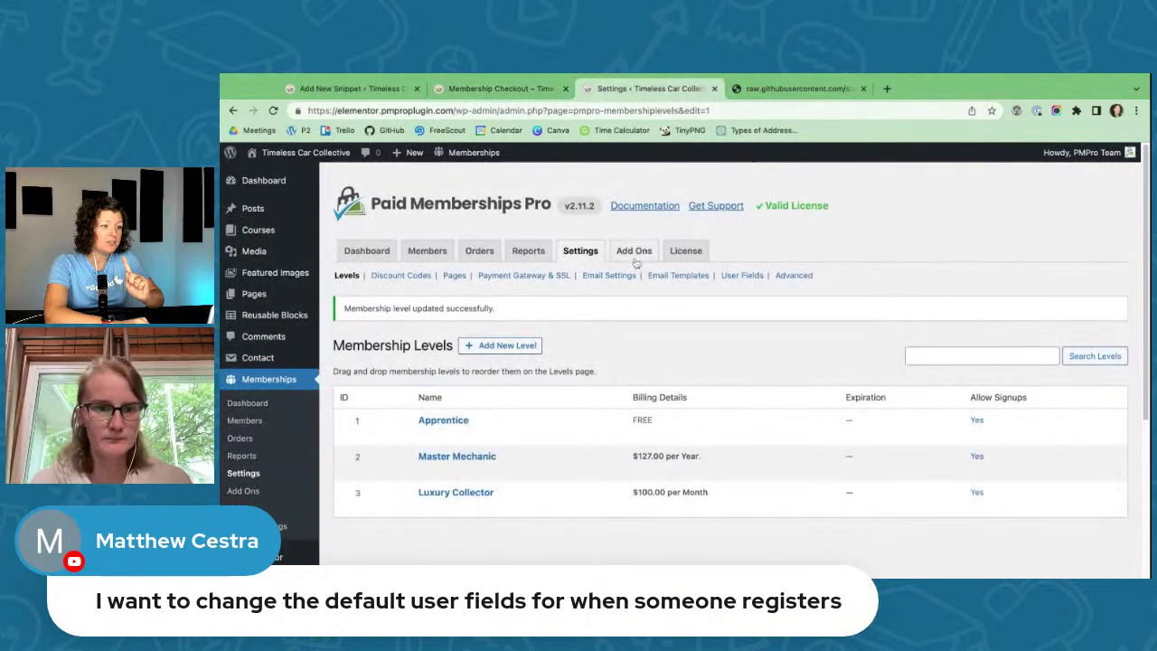
Step: Open the User Fields settings, then search paidmembershipspro.com for 'reduce checkout fields'
left_click(739, 276)
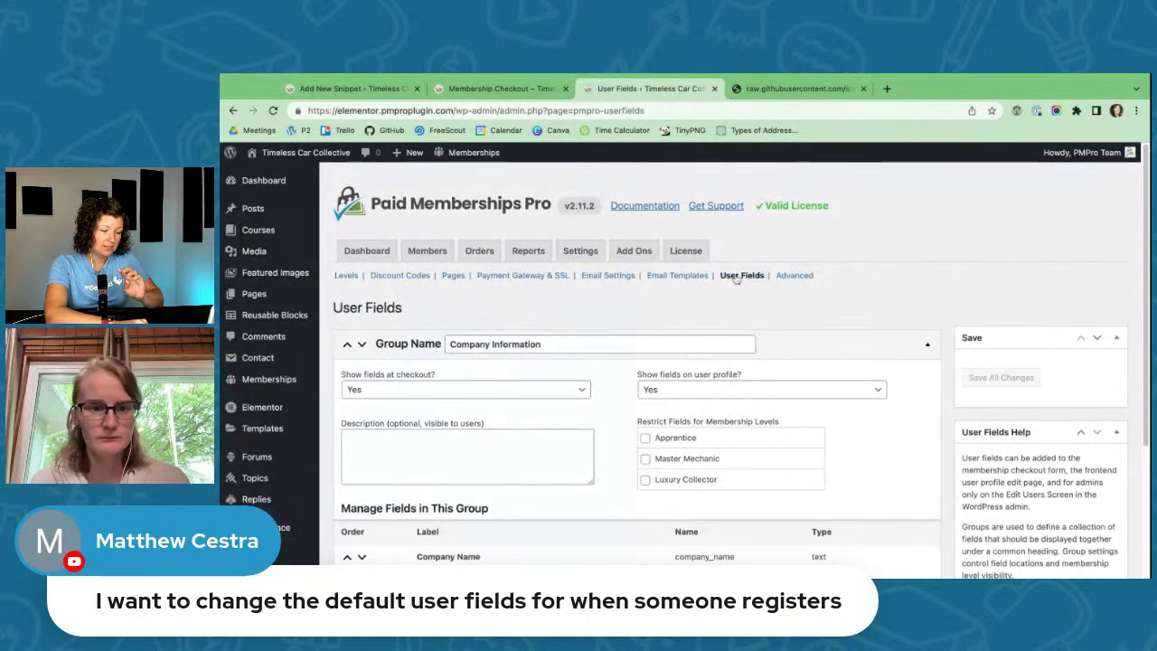
key("ctrl+Tab")
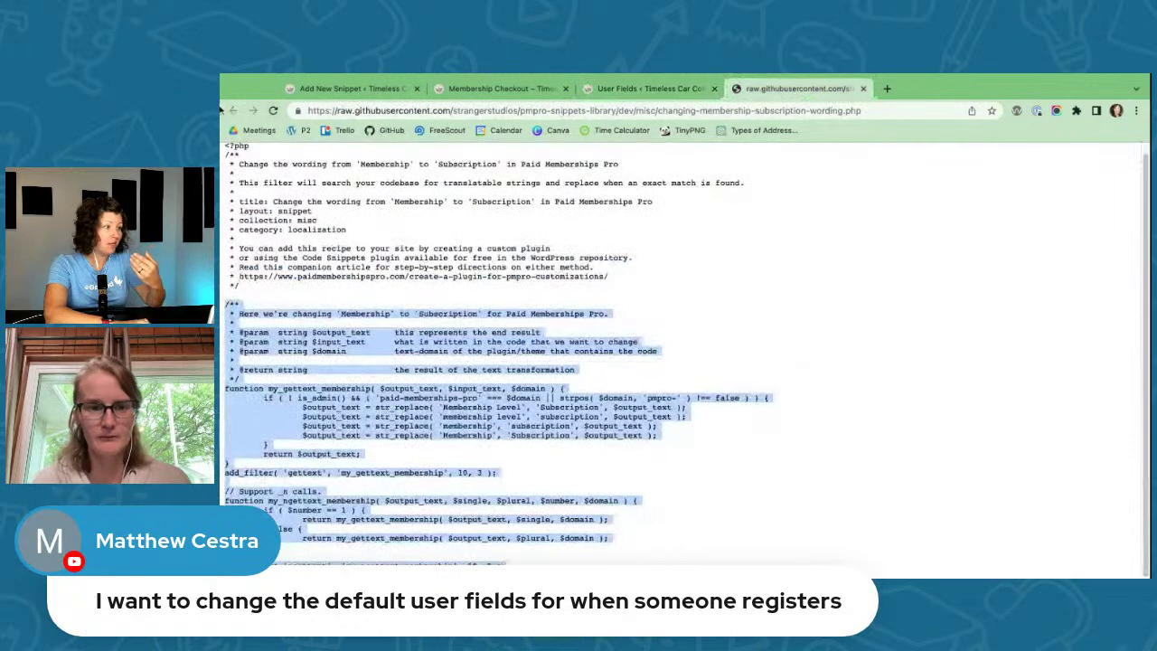
left_click(594, 111)
type("paidmembershipspro.com/?s=")
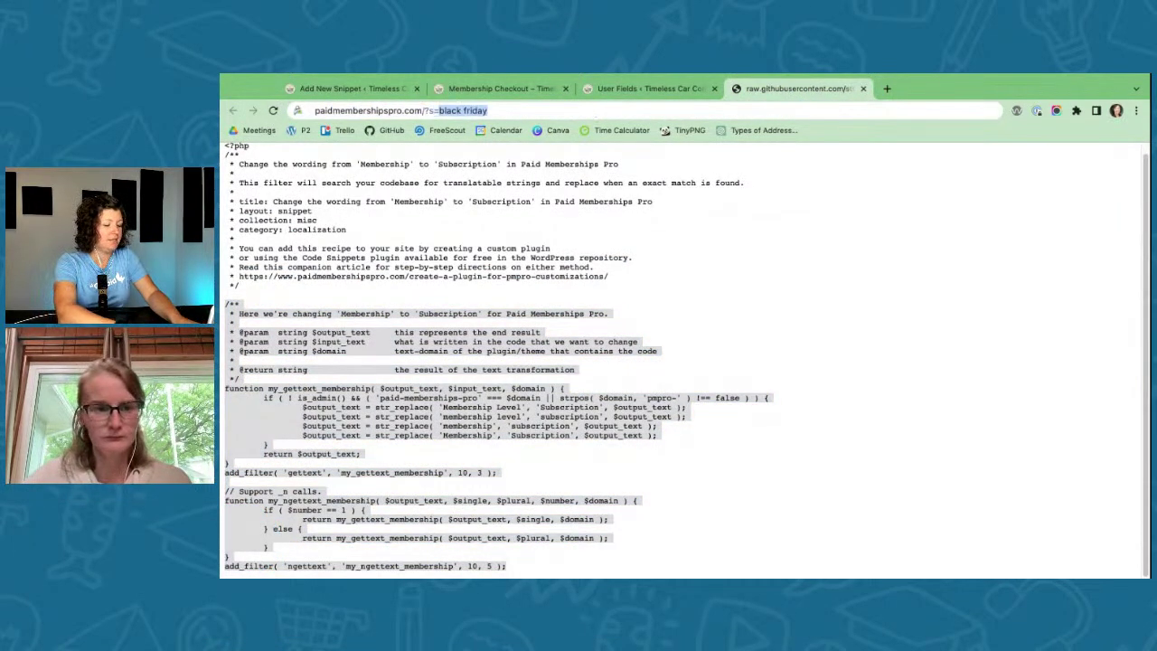
type("reduce che")
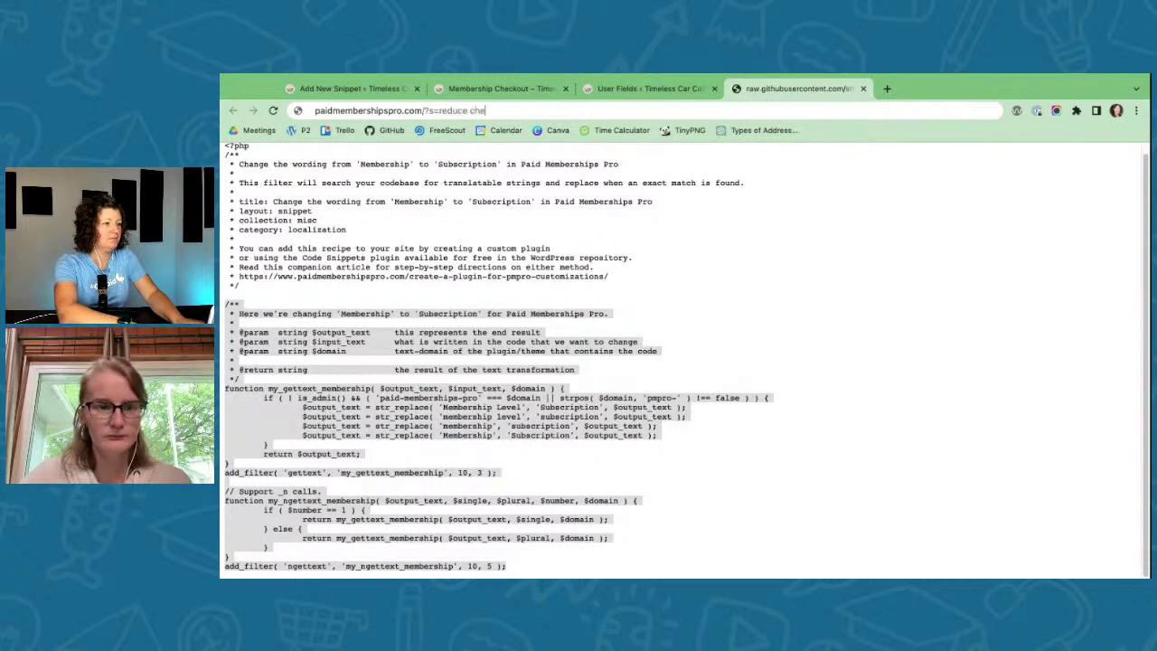
type("ckout fields")
key("Return")
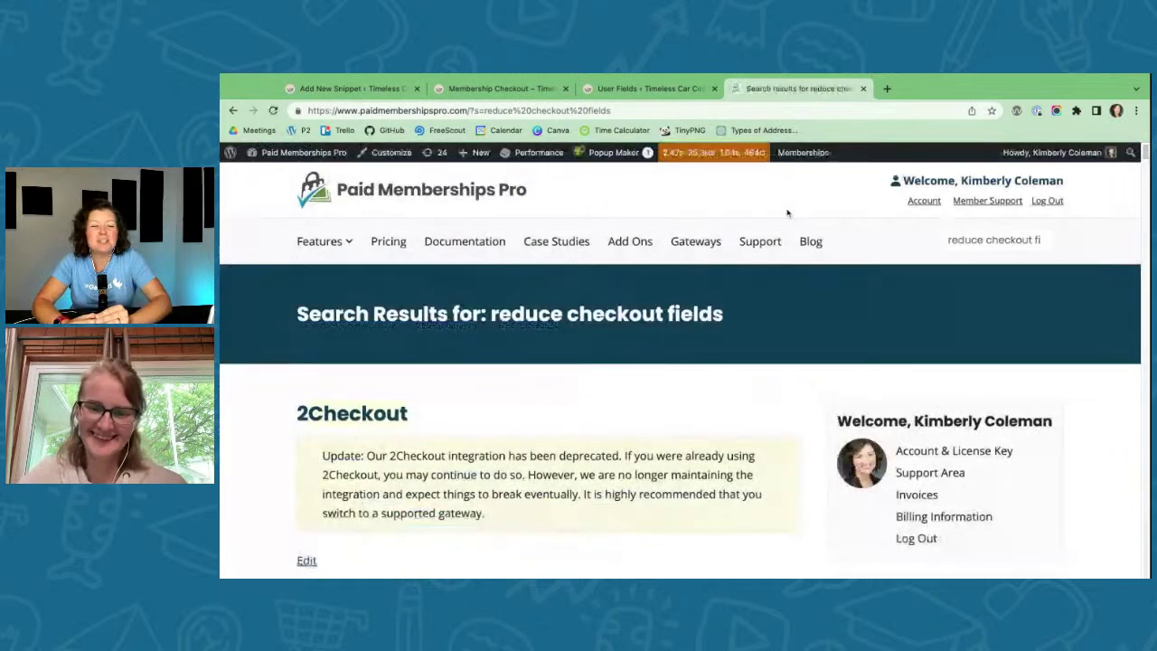
Step: Open the Membership Checkout Optimization article and highlight its Email Only Signup bullet
scroll(561, 222, "down", 5)
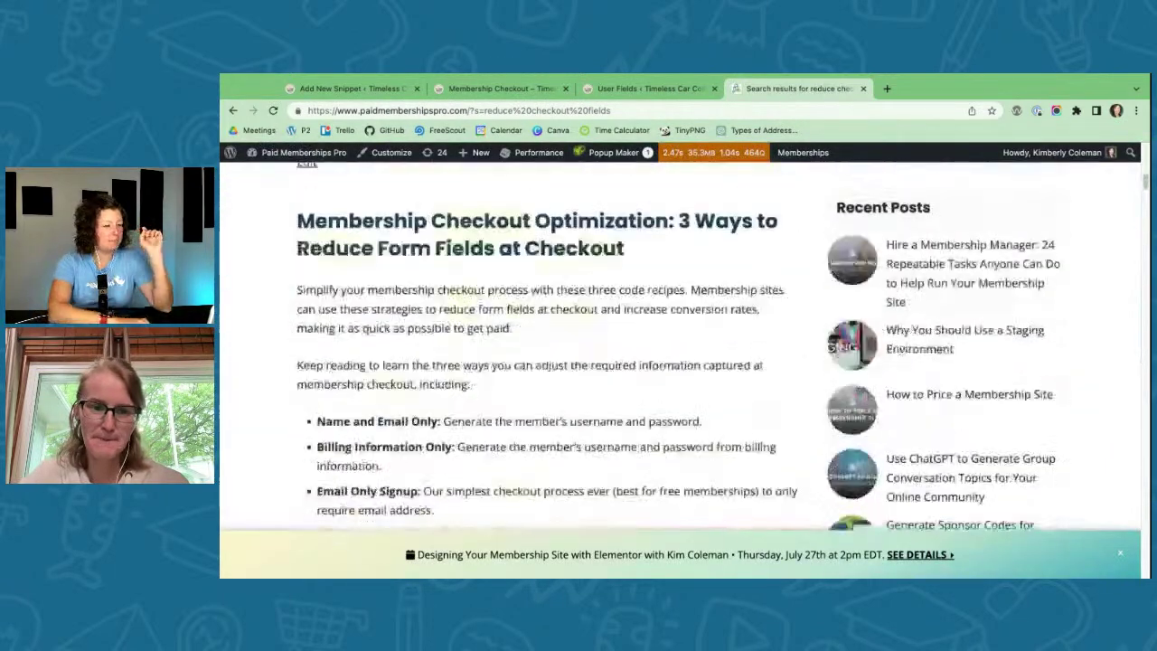
left_click(560, 222)
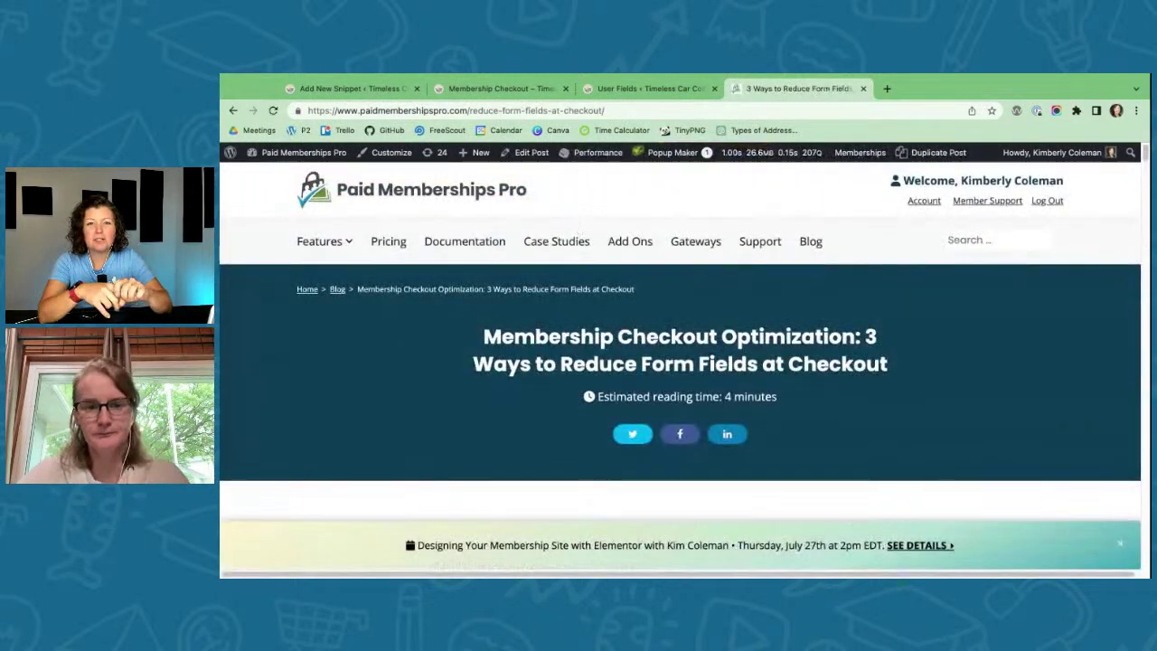
scroll(680, 362, "down", 3)
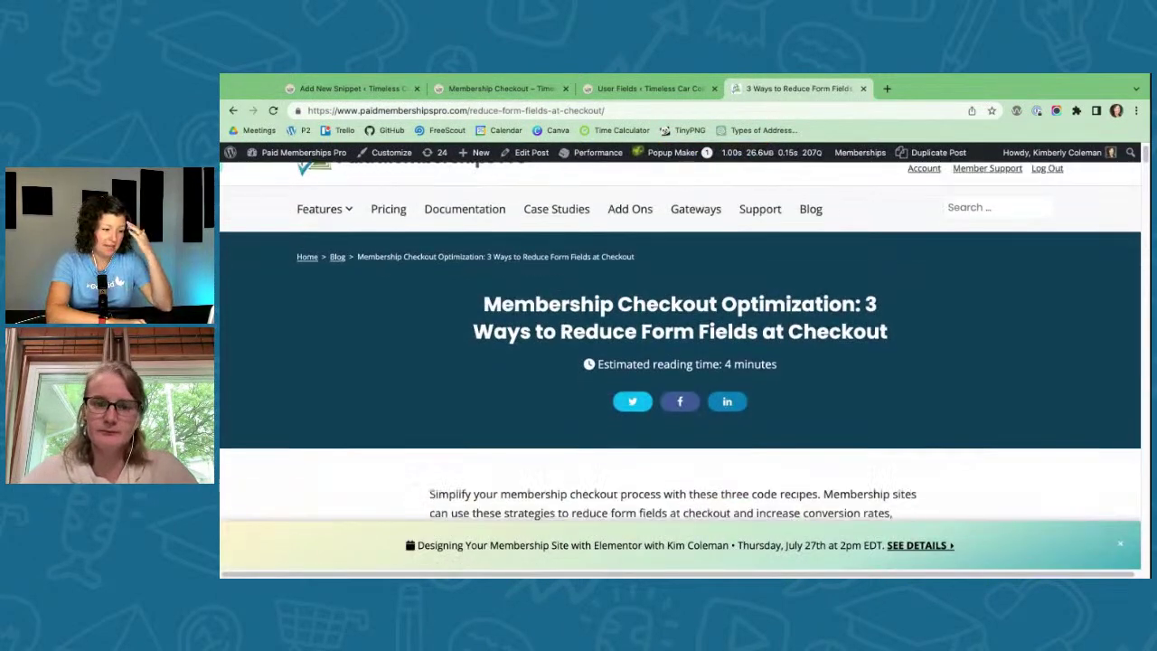
scroll(460, 280, "down", 5)
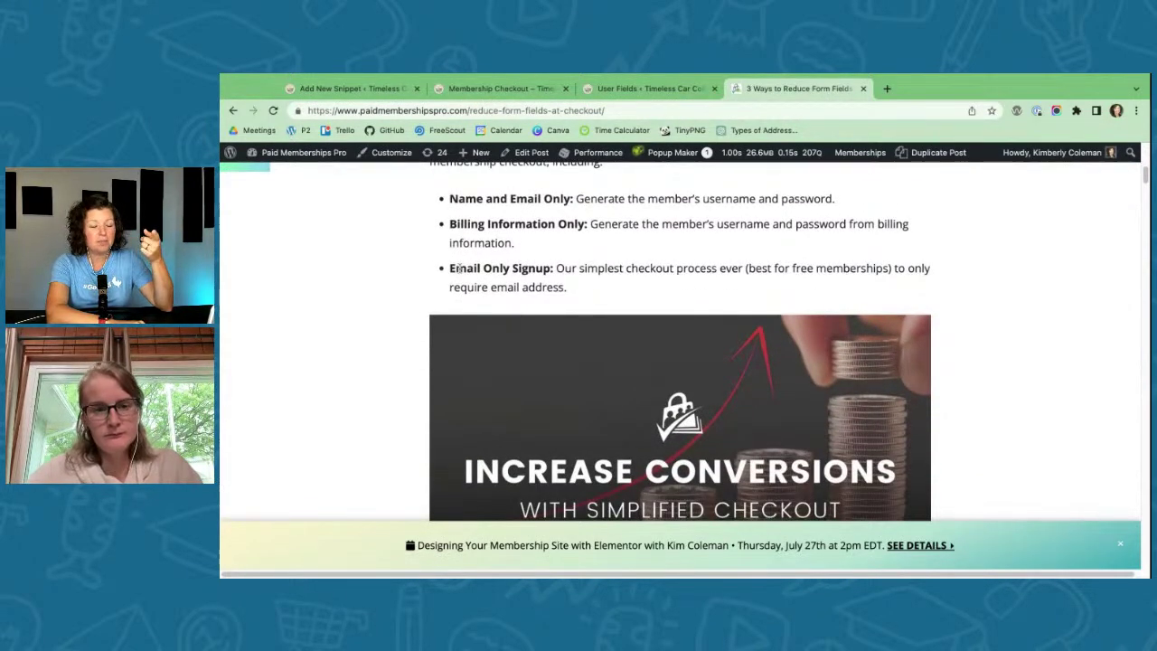
scroll(424, 283, "down", 1)
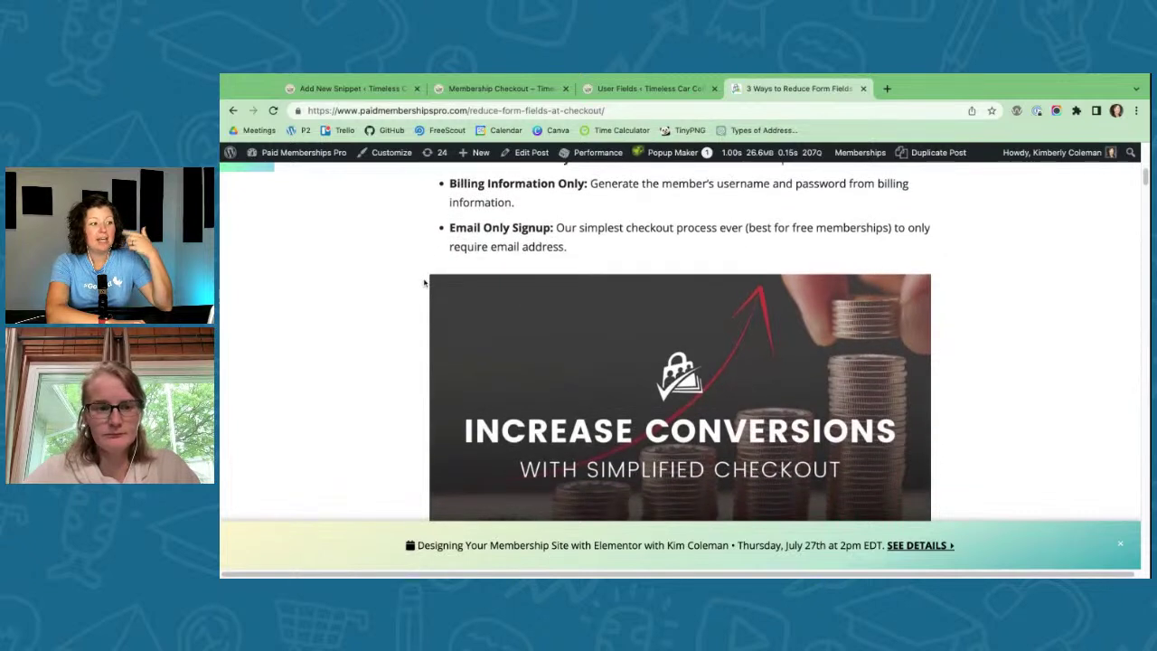
left_click_drag(443, 233, 626, 254)
left_click(626, 254)
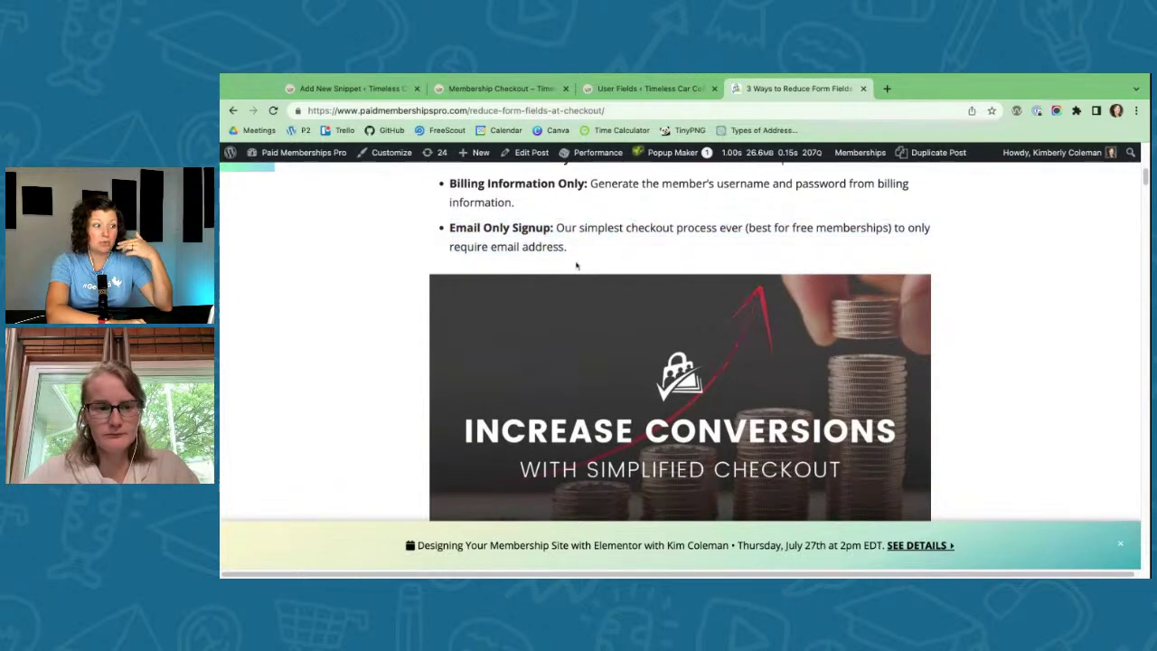
Step: Copy Recipe #1's code block from the article
scroll(575, 265, "down", 5)
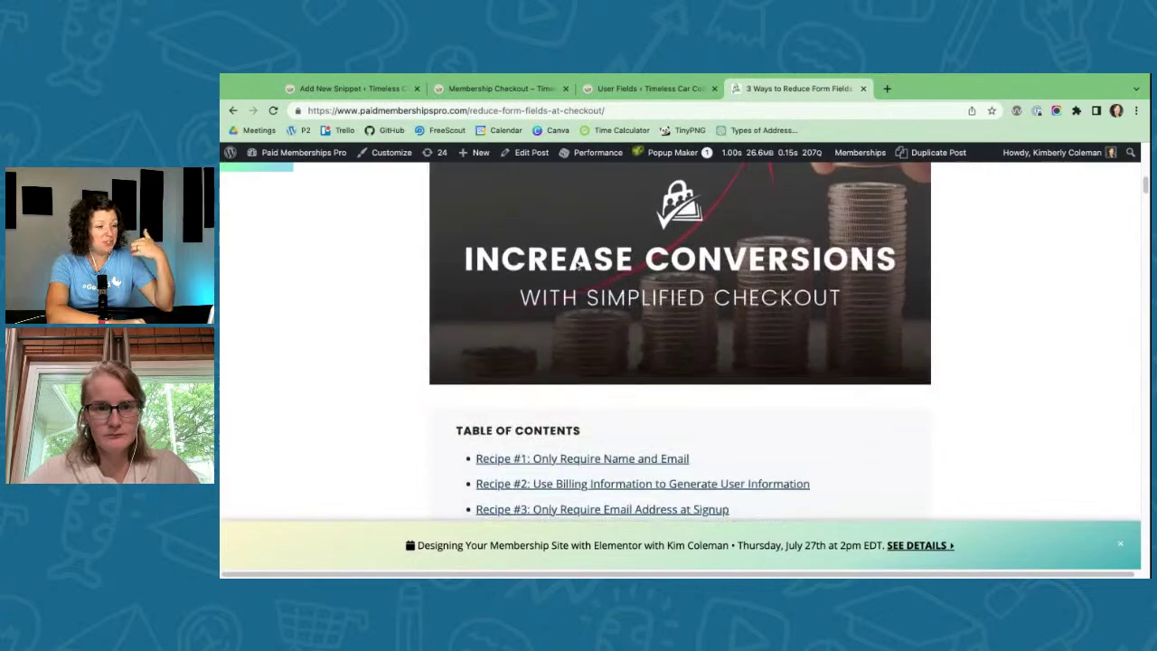
scroll(350, 355, "down", 10)
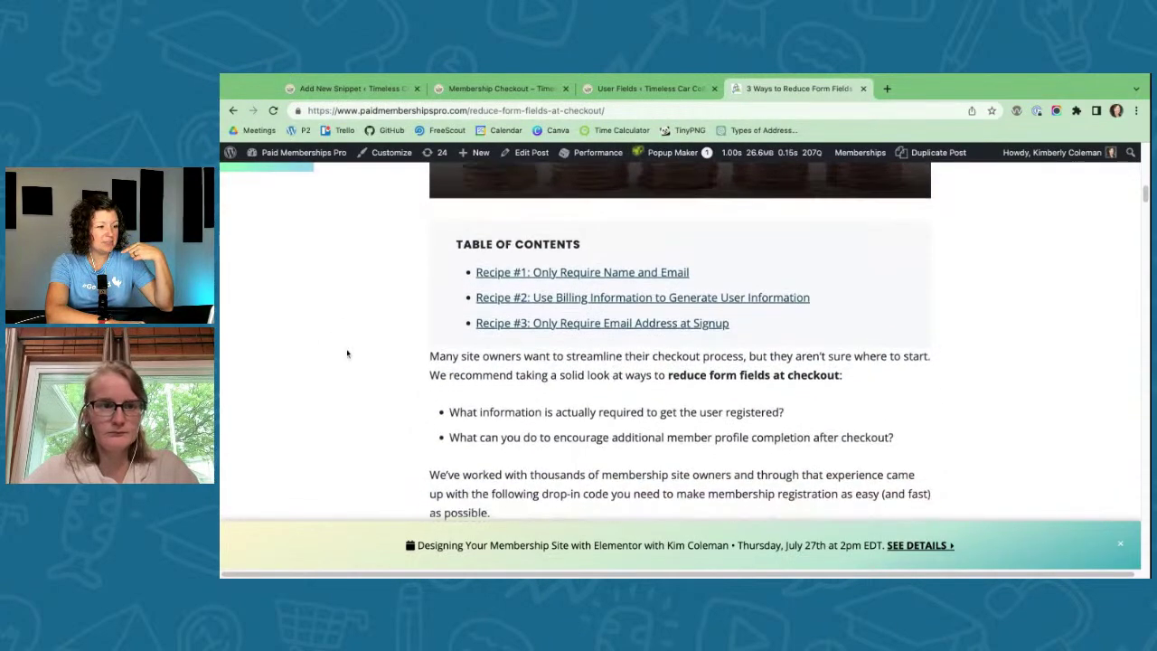
scroll(453, 398, "down", 2)
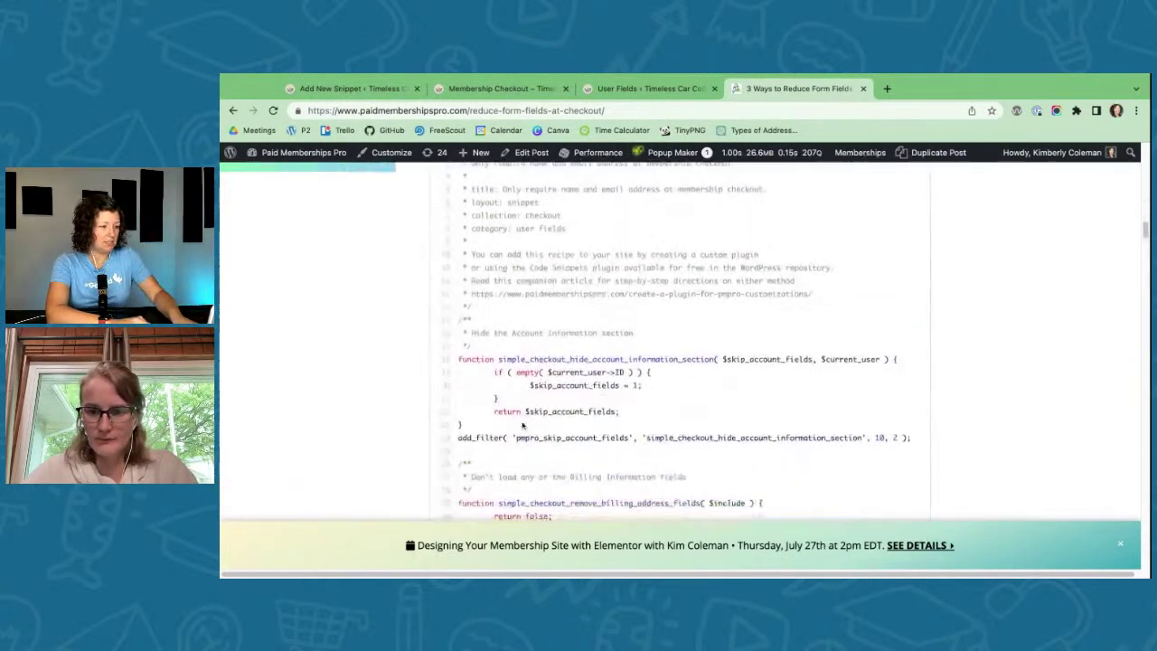
scroll(912, 225, "up", 3)
left_click(912, 209)
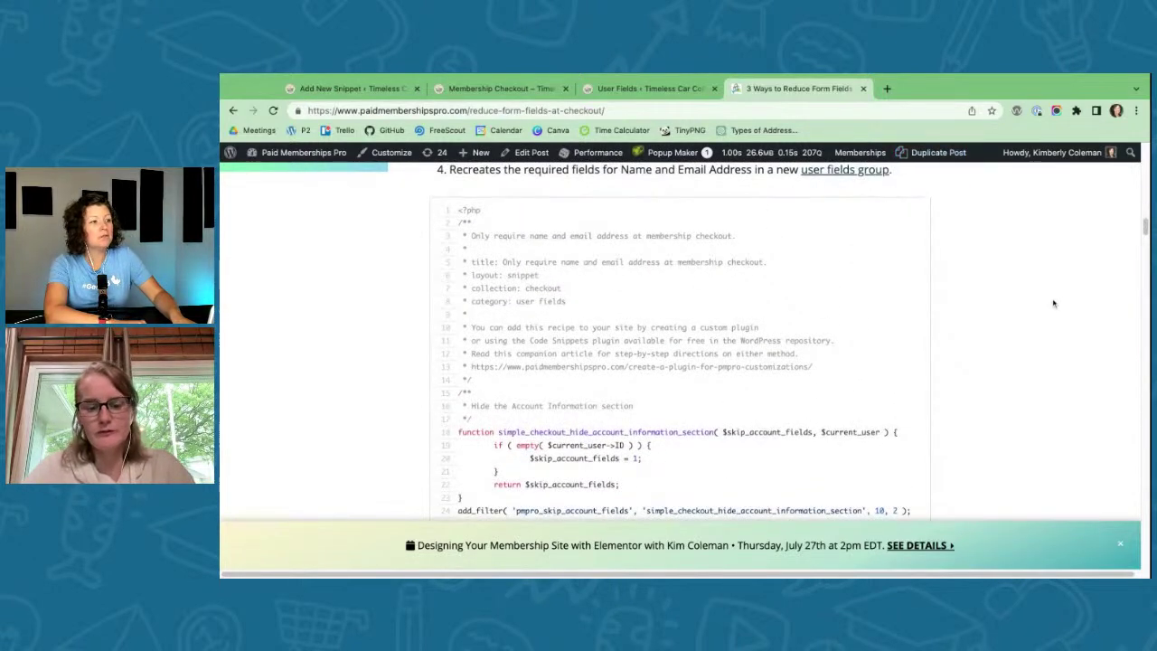
left_click(492, 89)
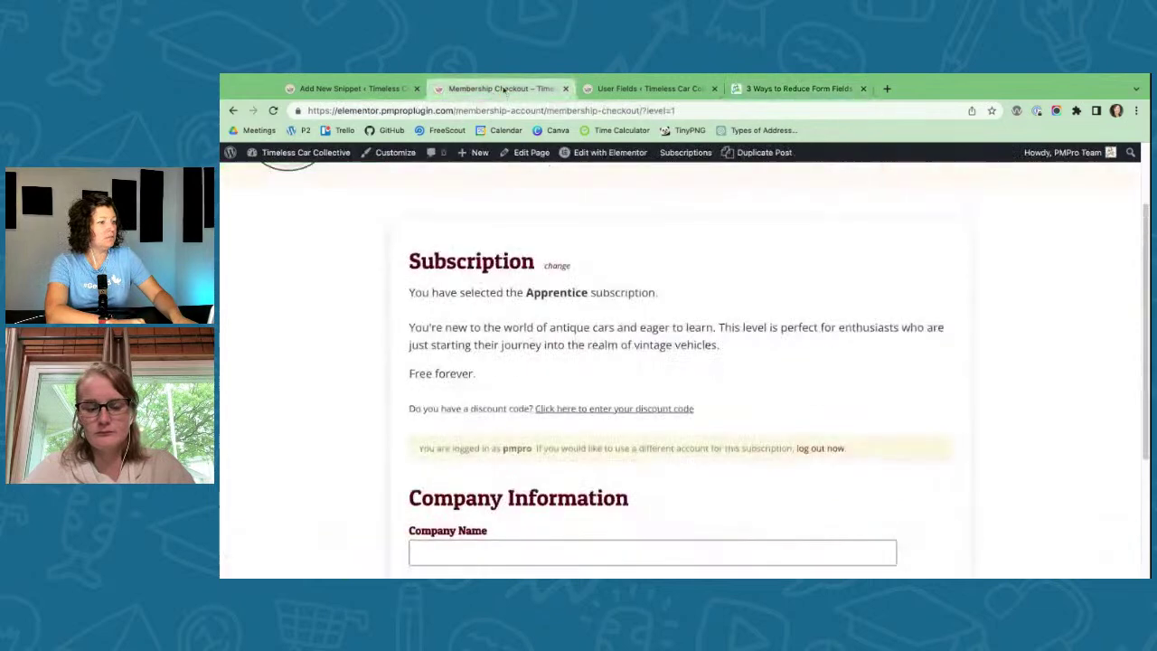
Step: Paste the copied Recipe #1 checkout code into a new snippet and look through it from the top
left_click(321, 89)
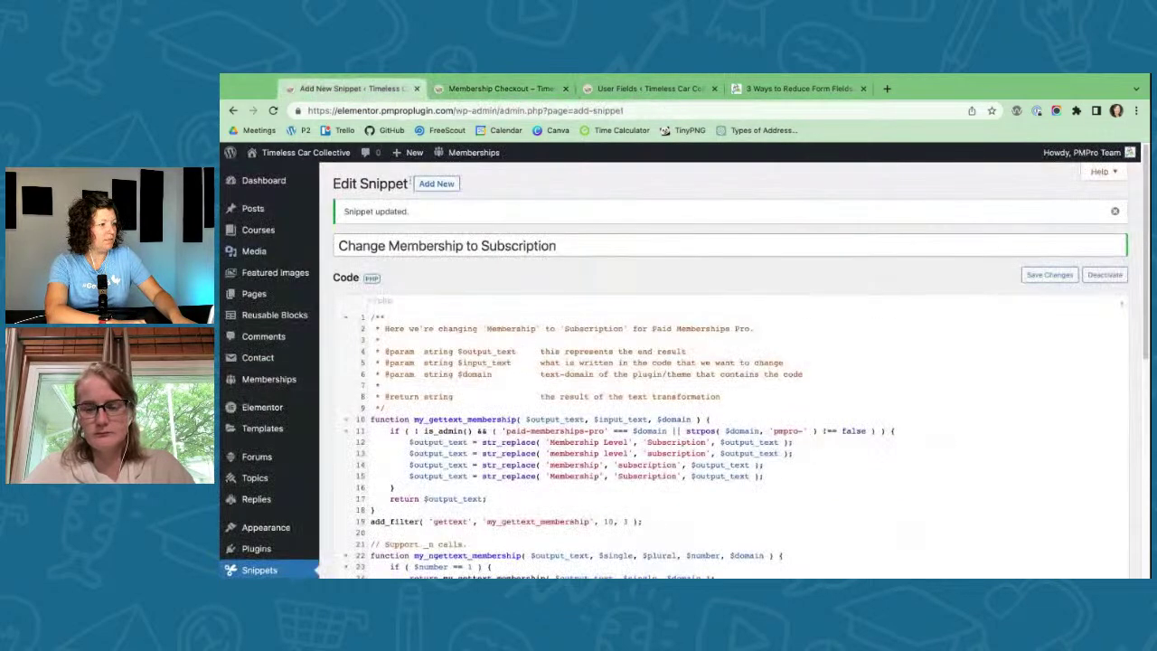
left_click(425, 347)
key("ctrl+v")
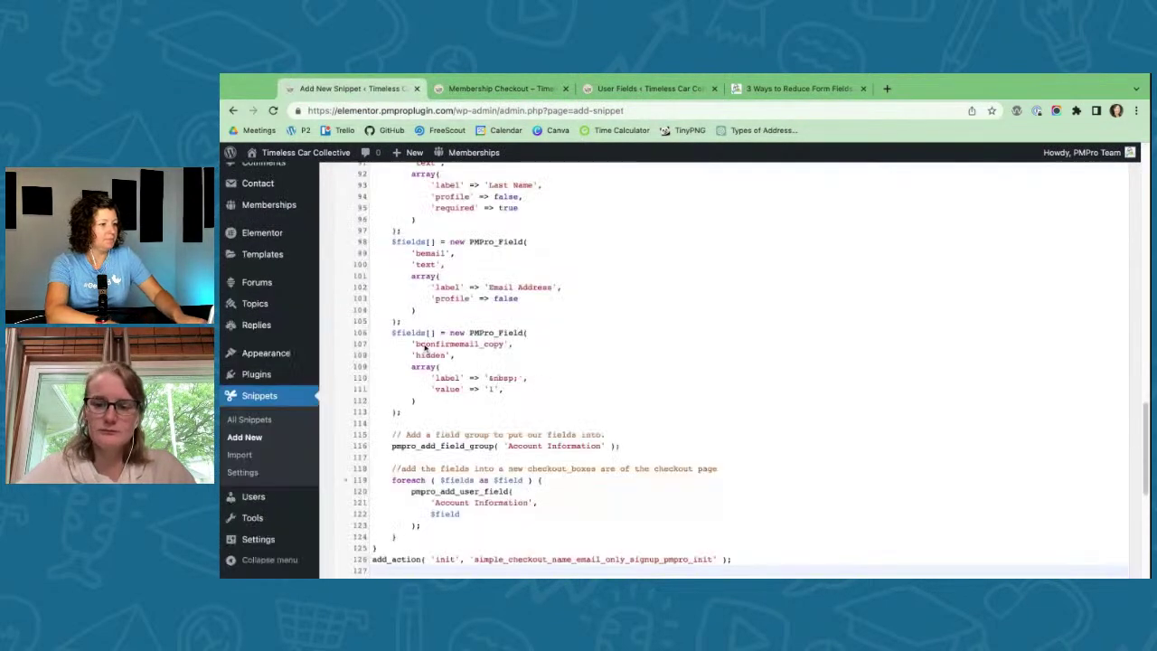
key("super+Up")
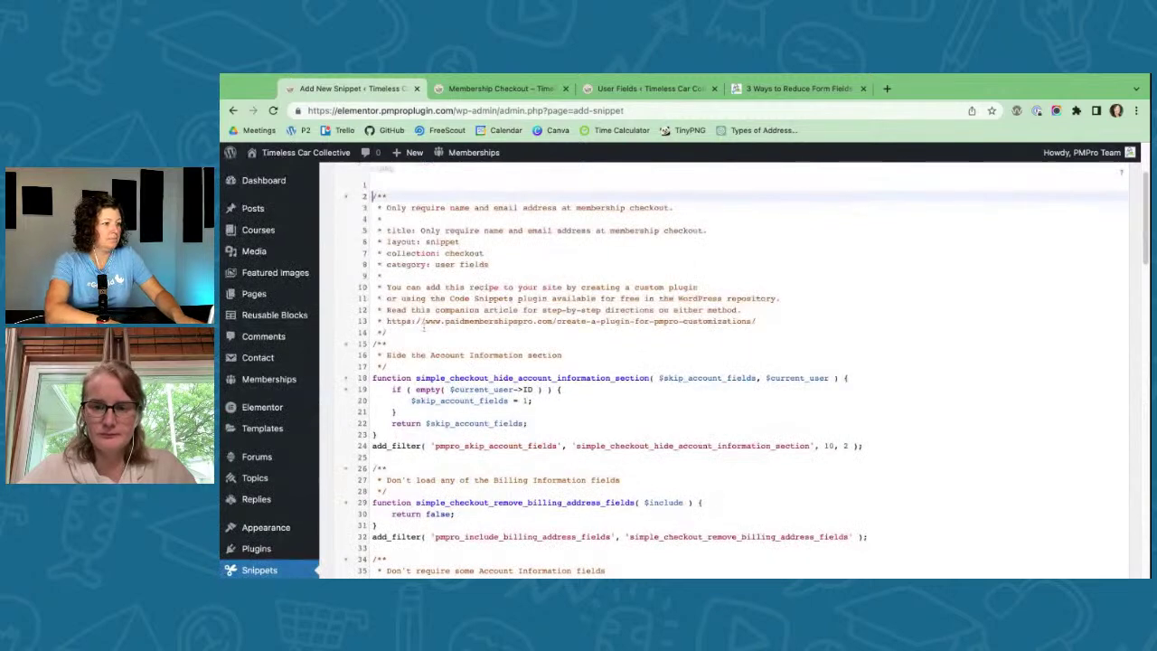
scroll(582, 264, "down", 1)
scroll(582, 264, "down", 5)
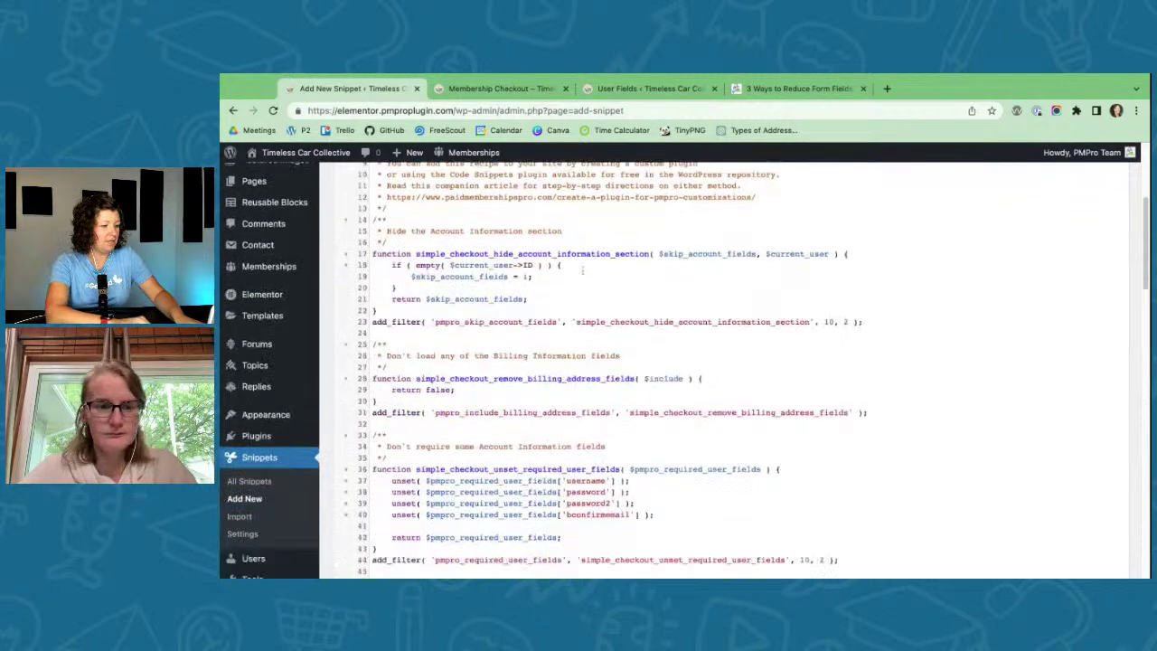
scroll(582, 268, "down", 10)
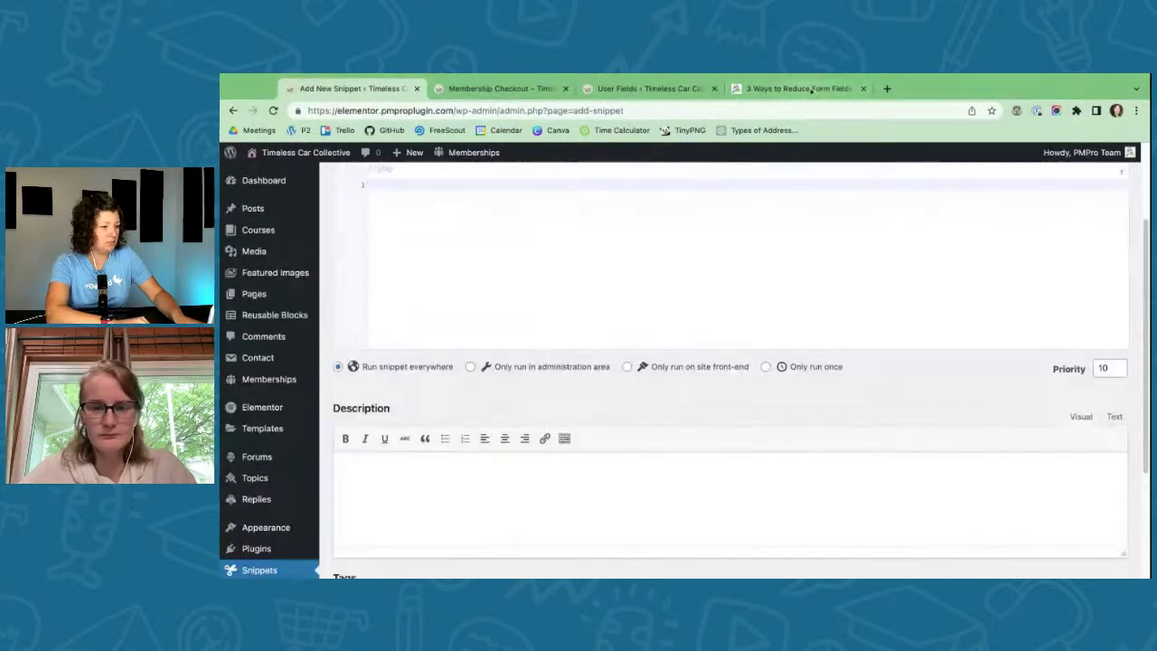
Step: Return to the reduce-form-fields article and search the site for 'confirm password'
left_click(795, 88)
scroll(472, 323, "down", 20)
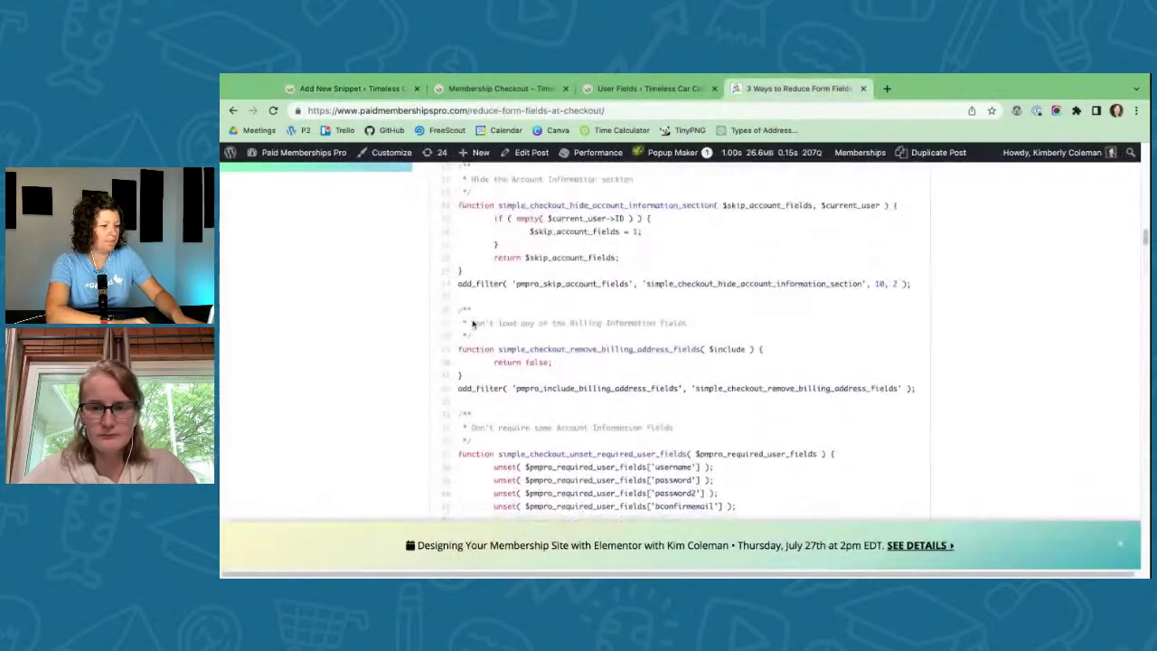
scroll(380, 377, "down", 10)
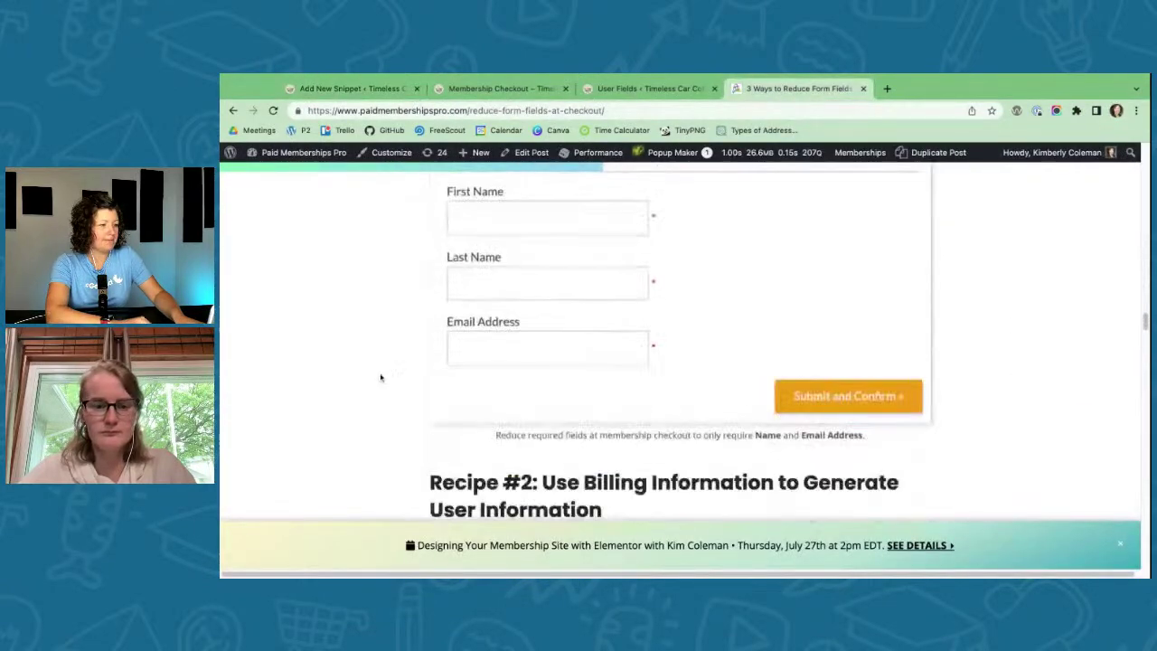
scroll(380, 378, "up", 5)
scroll(678, 361, "down", 20)
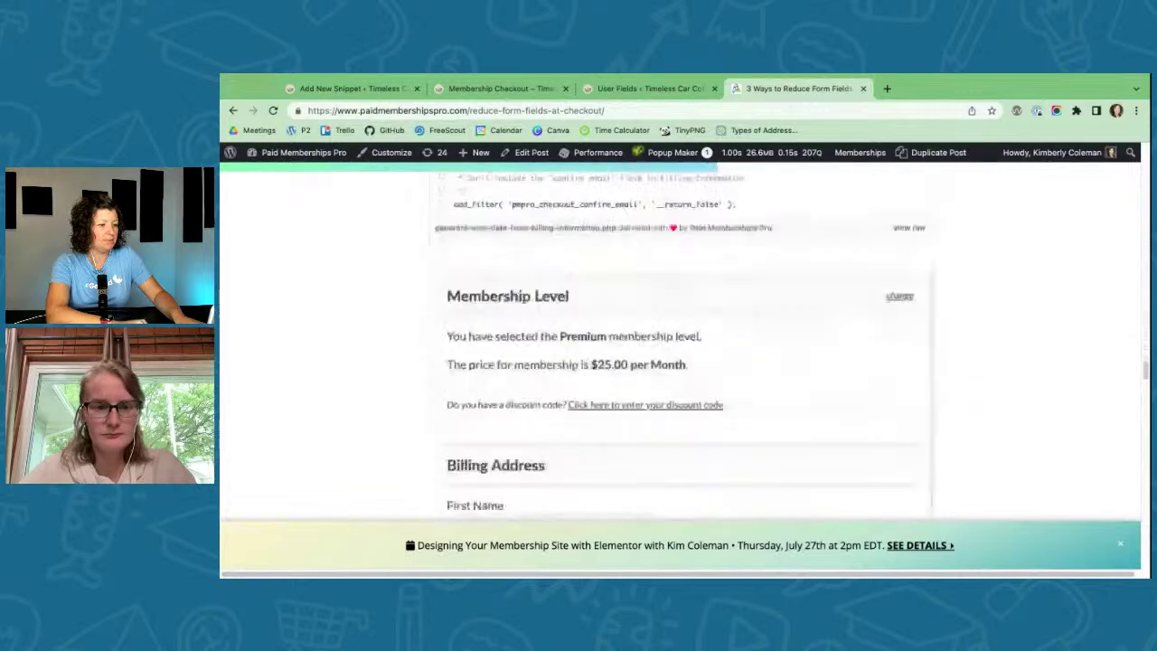
scroll(678, 343, "up", 3)
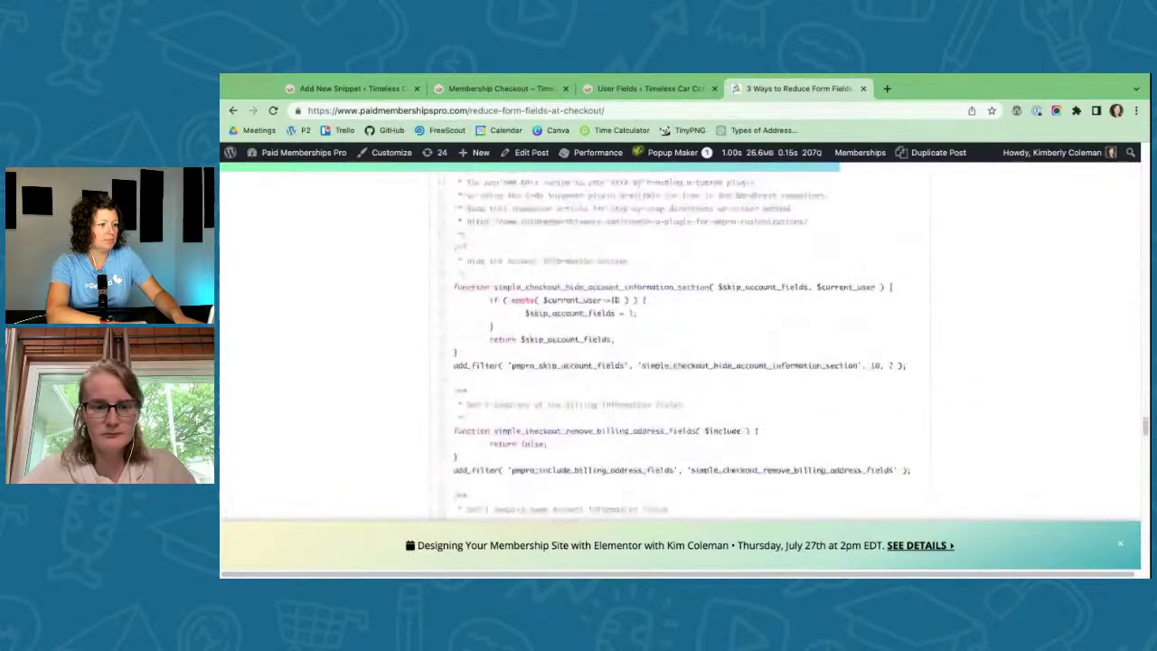
scroll(678, 362, "down", 20)
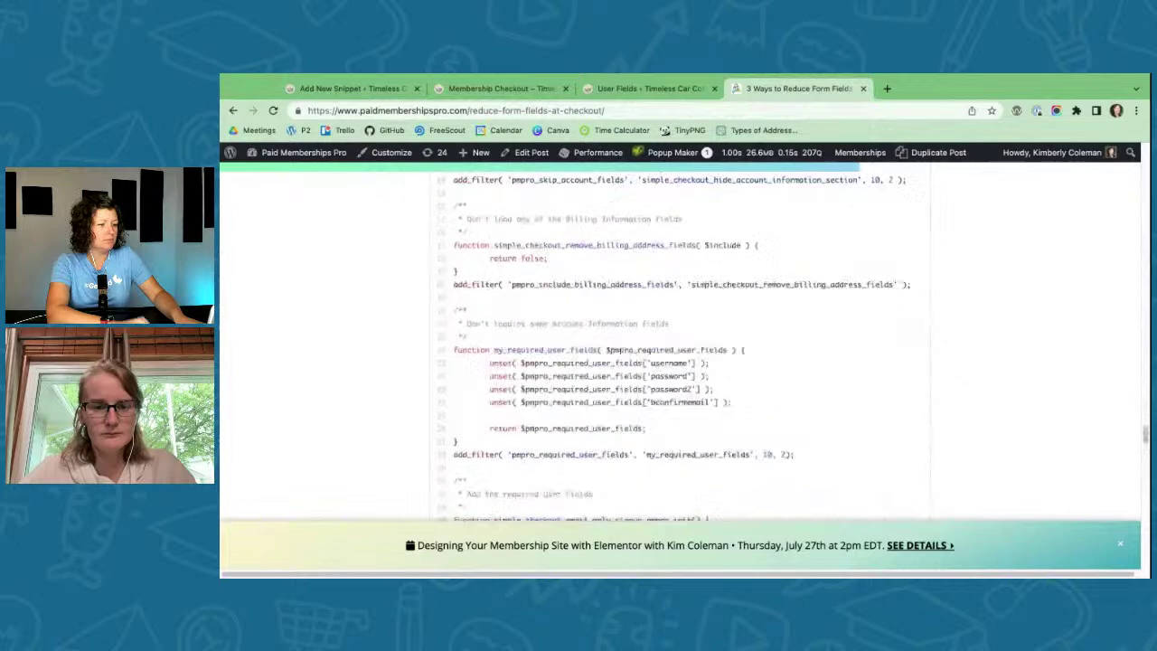
scroll(968, 249, "up", 20)
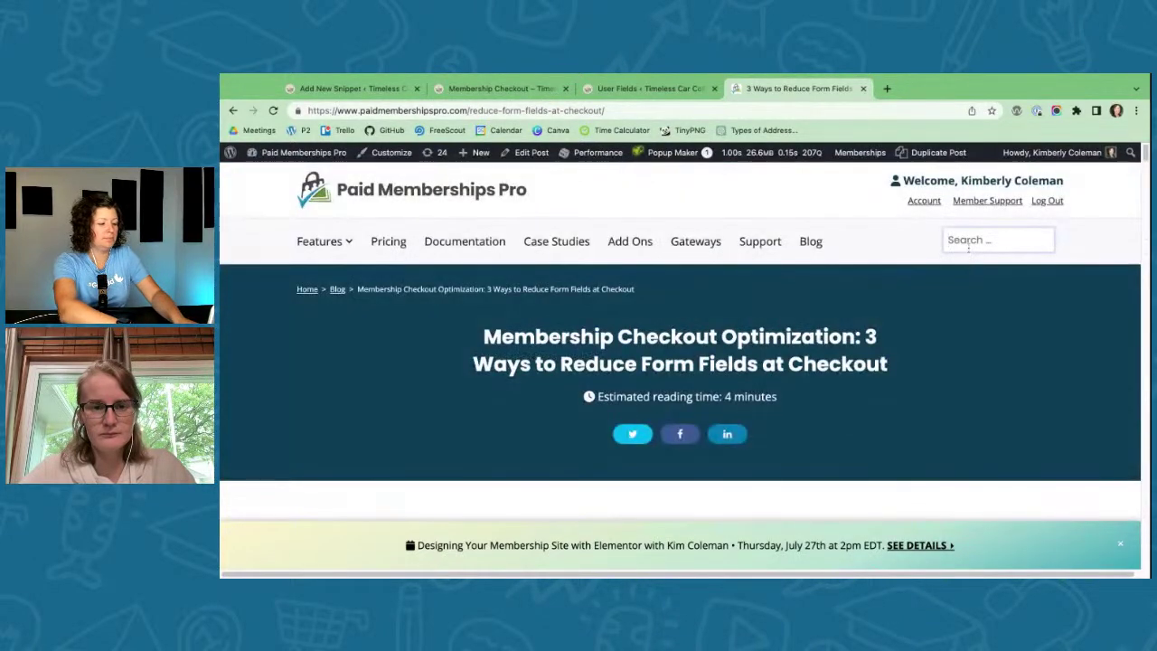
type("confirm password")
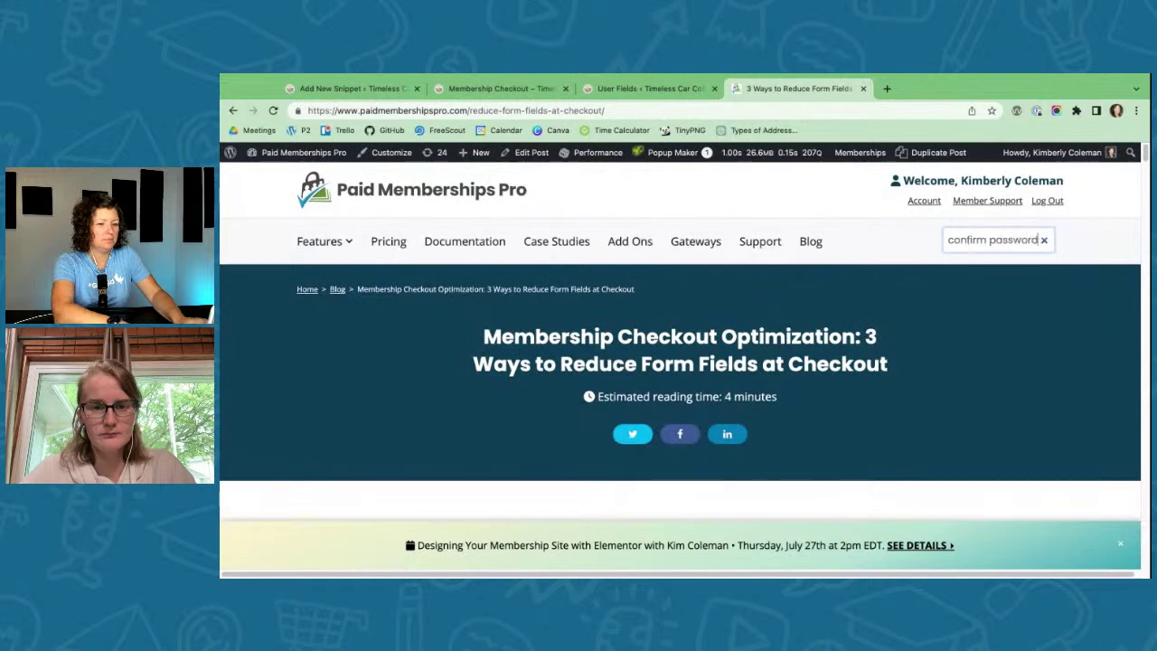
key("Return")
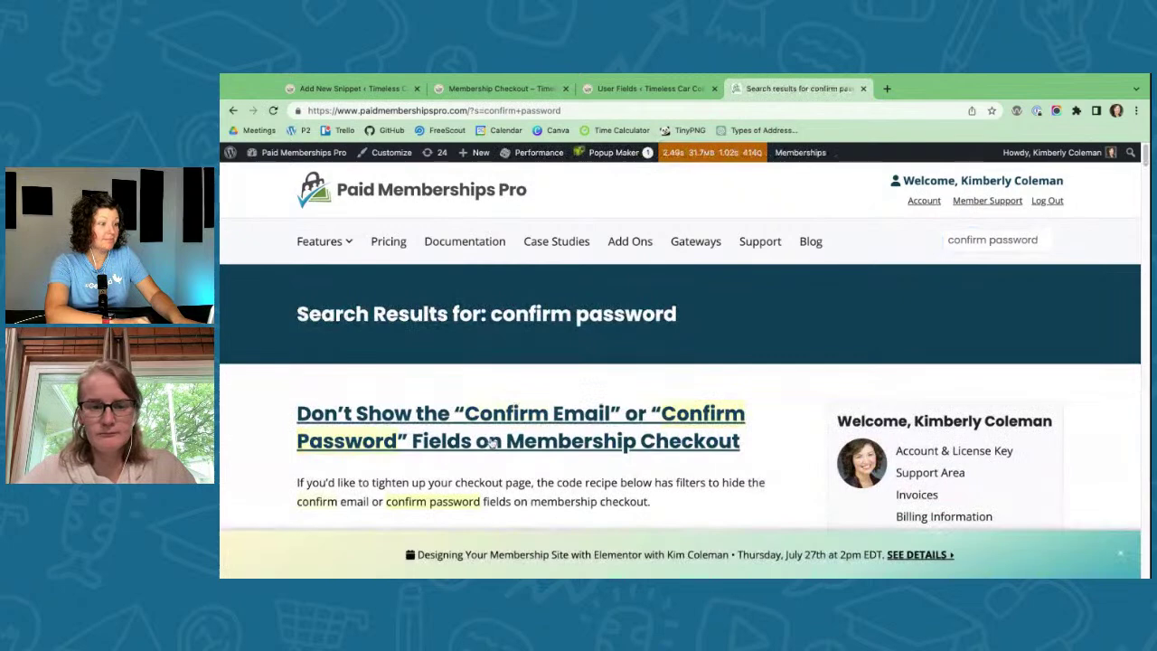
Step: Copy lines 2–11 of the hide-confirm-fields recipe and paste them into the new snippet
left_click(604, 417)
scroll(603, 375, "down", 10)
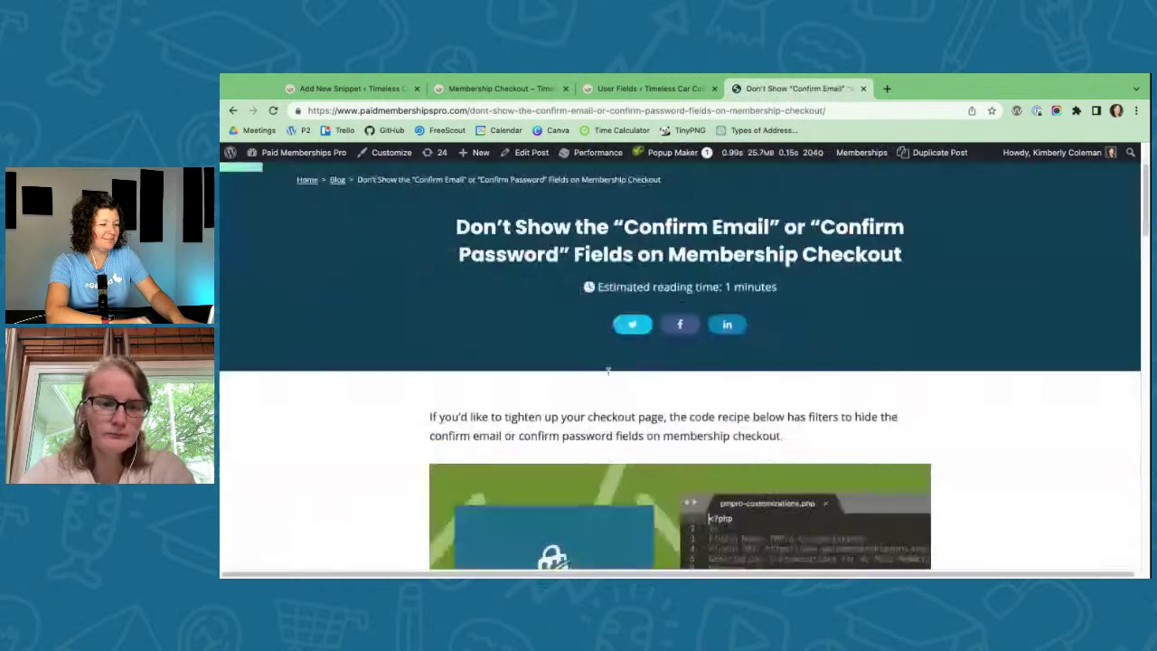
scroll(728, 335, "up", 3)
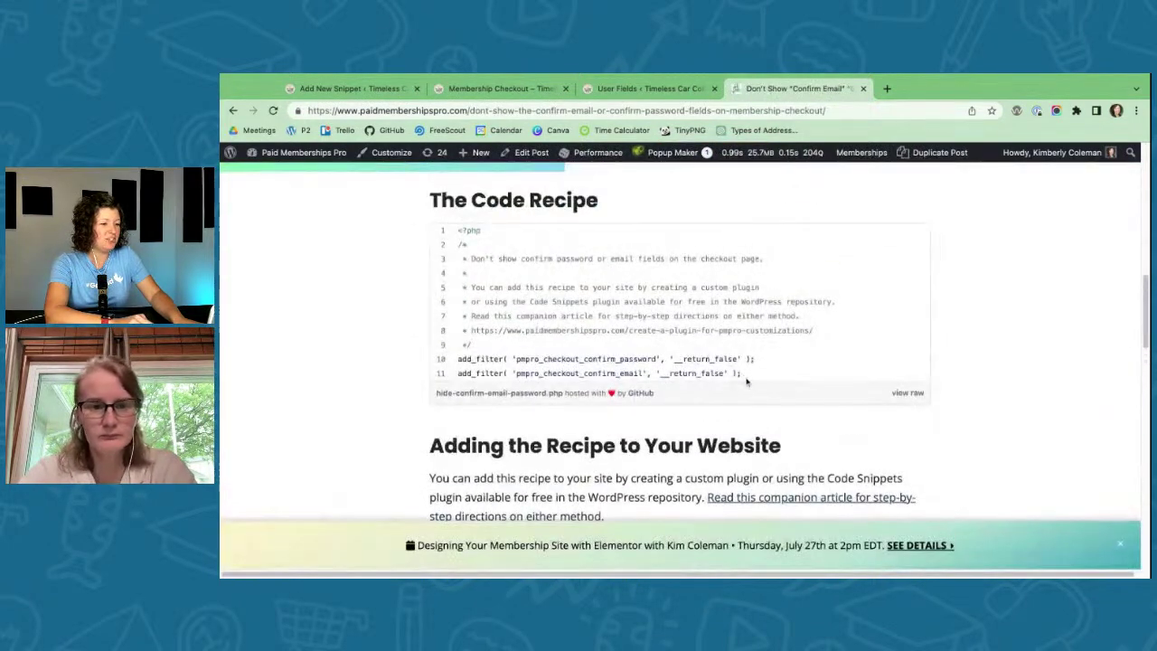
left_click_drag(747, 374, 461, 244)
key("super+c")
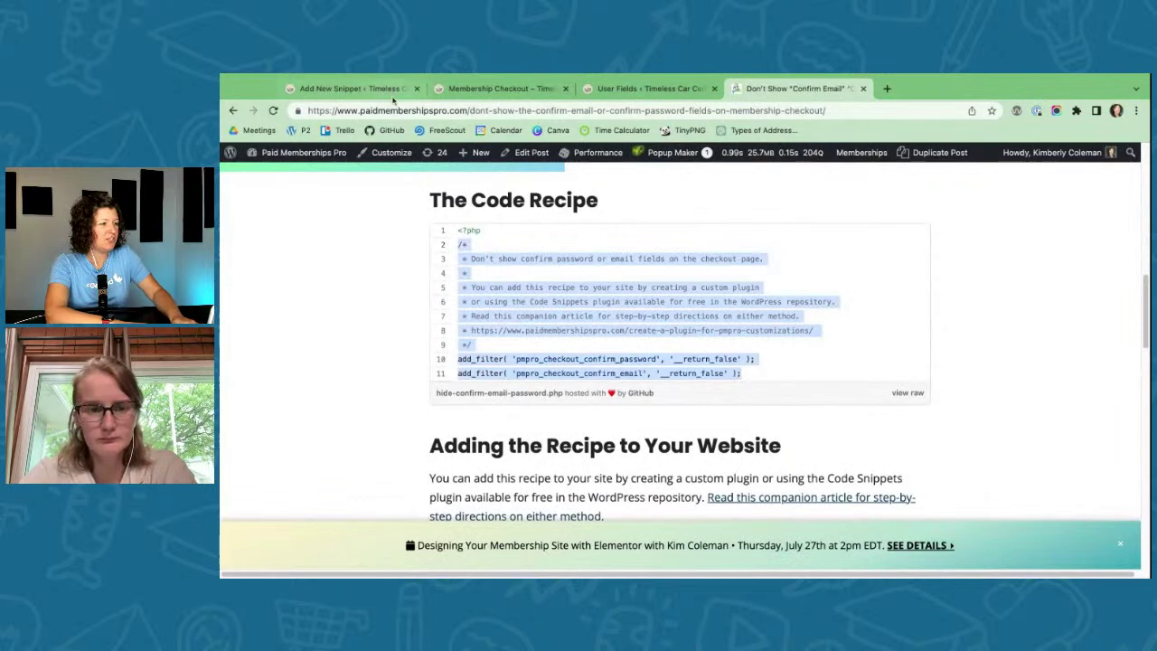
left_click(352, 87)
key("super+v")
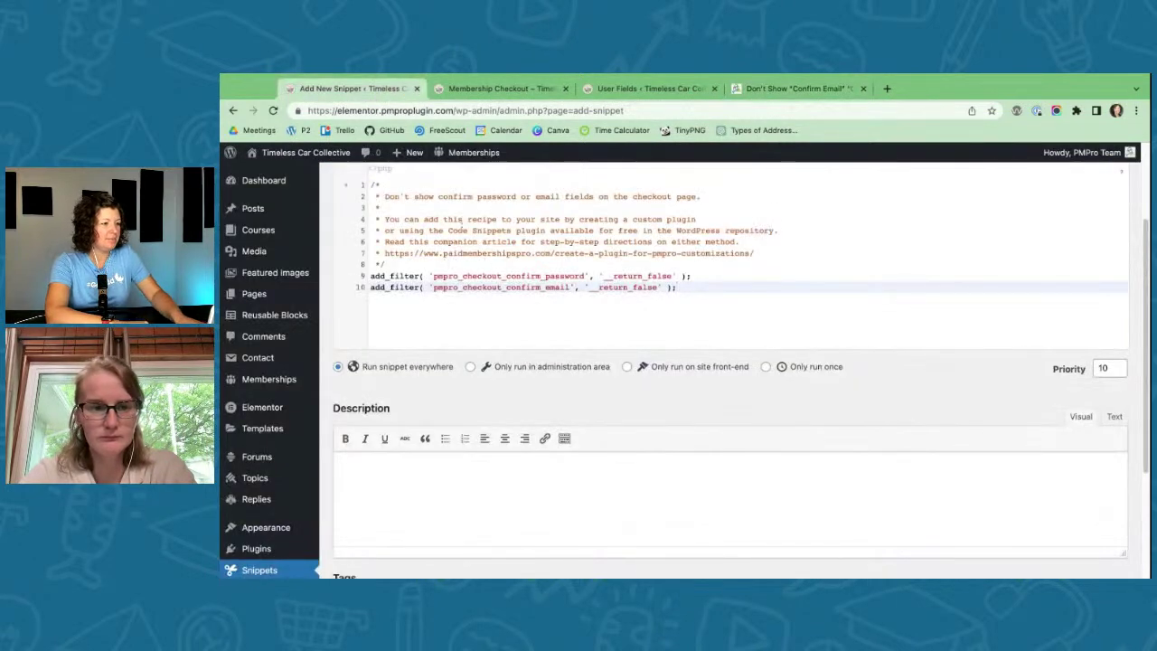
Step: Title the snippet with the code's line-2 comment, then save and activate it
left_click_drag(701, 196, 385, 196)
scroll(401, 226, "up", 3)
key("super+c")
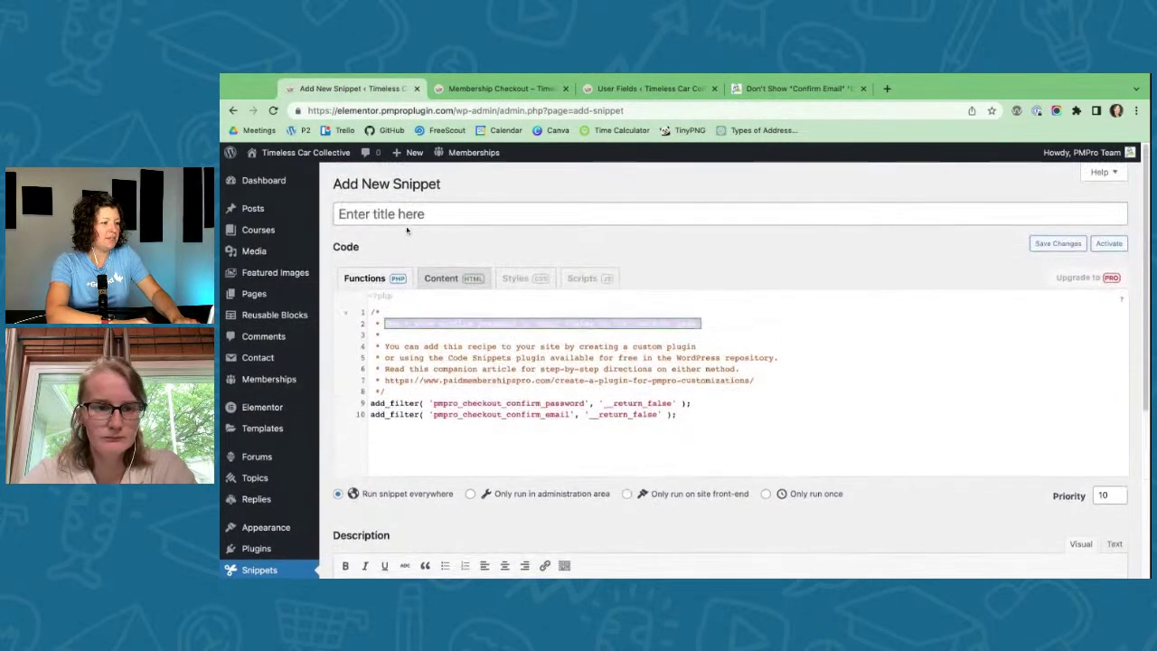
left_click(411, 214)
key("super+v")
left_click(1109, 242)
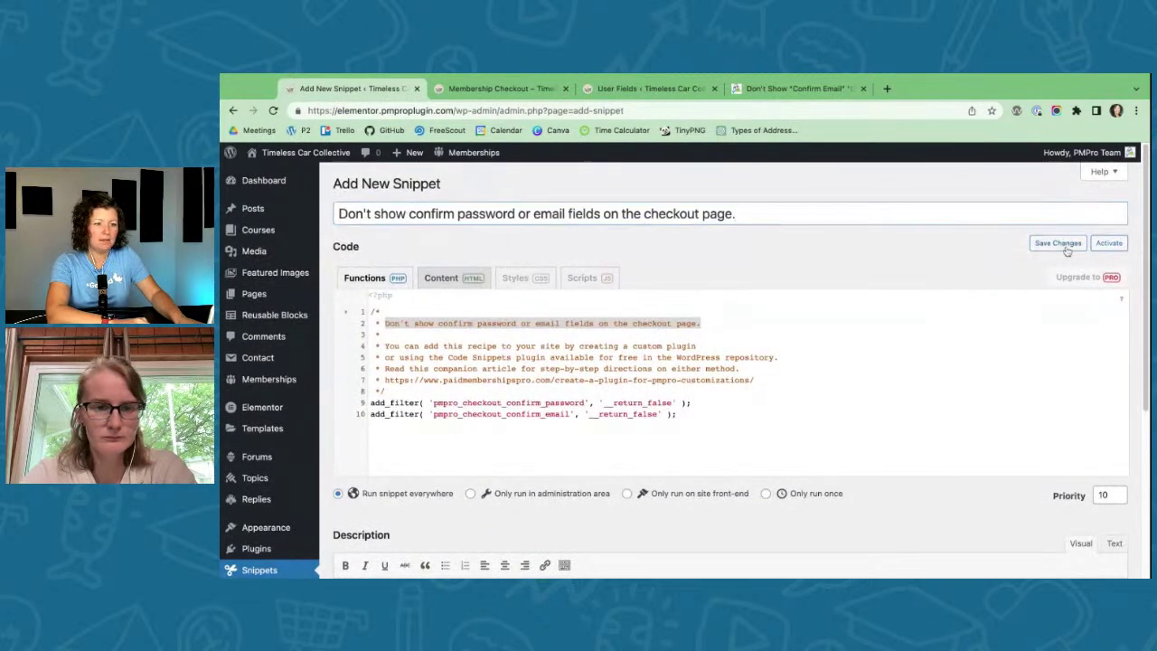
Step: Log out on the membership checkout page to view it as a new visitor
left_click(500, 89)
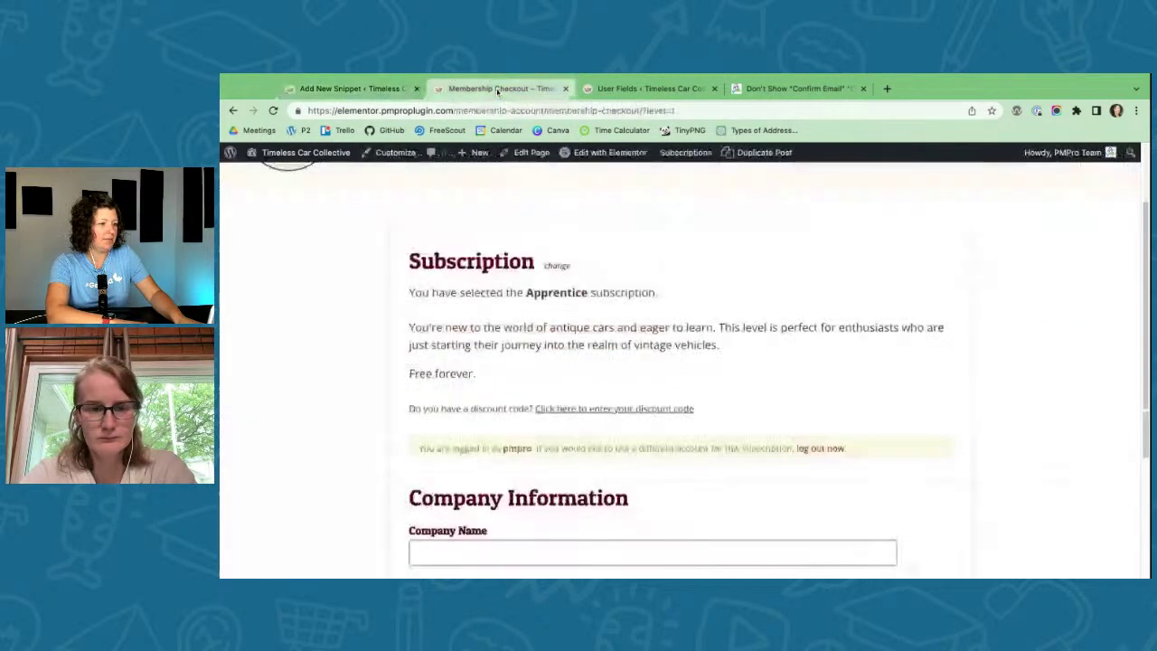
scroll(551, 366, "down", 3)
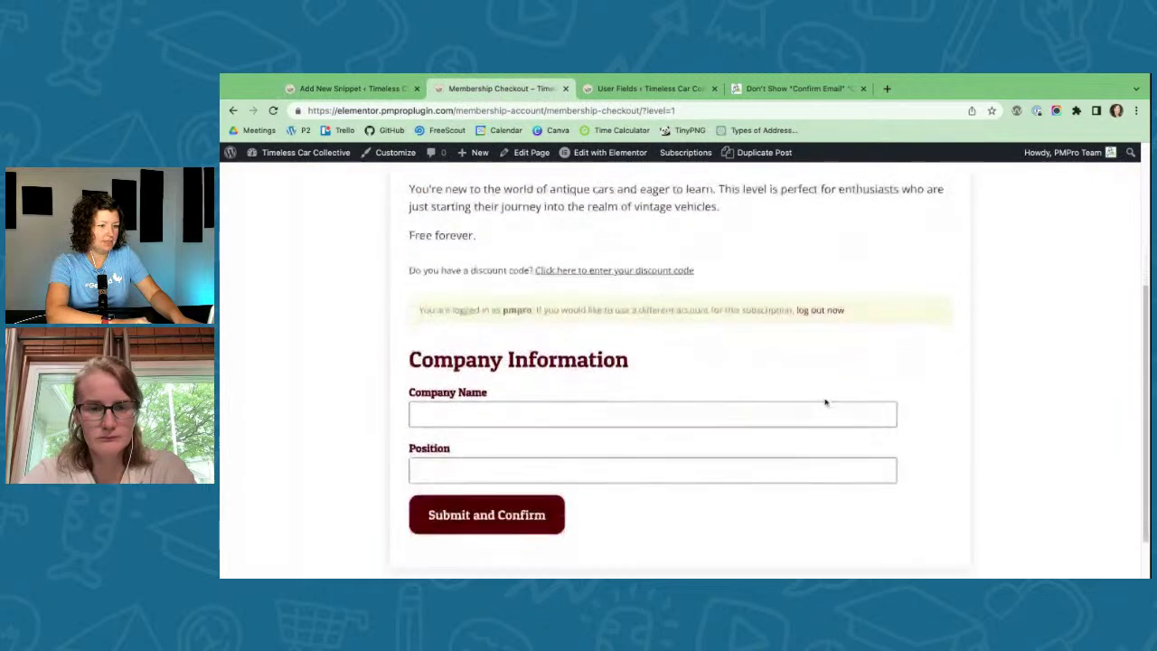
left_click(826, 304)
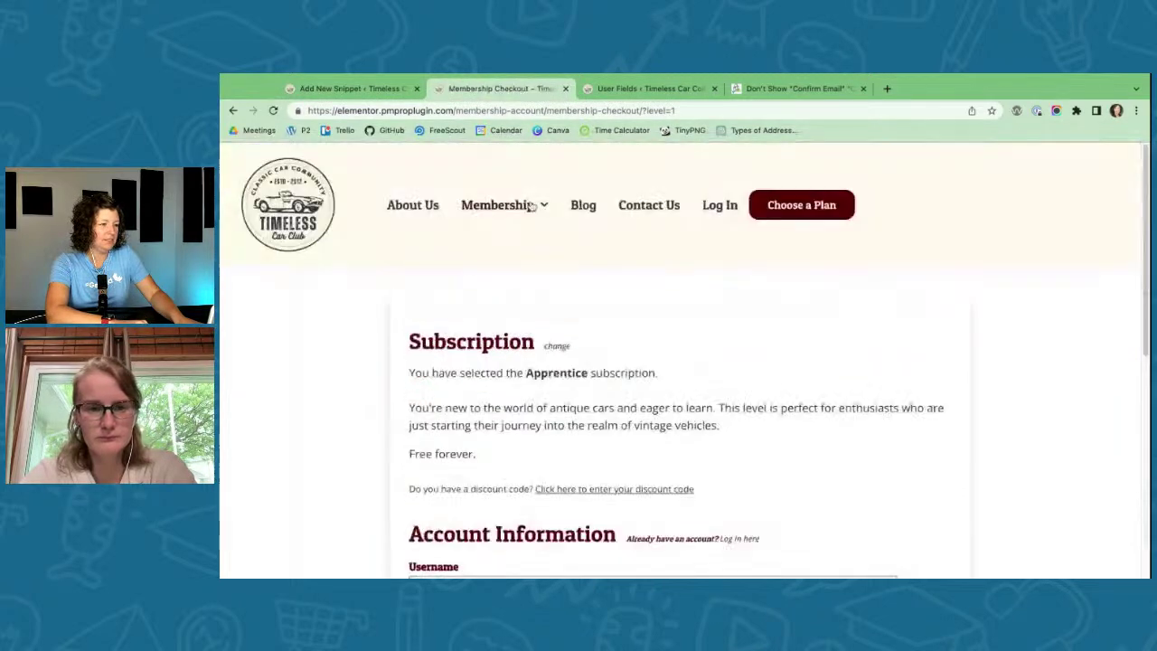
scroll(293, 353, "down", 5)
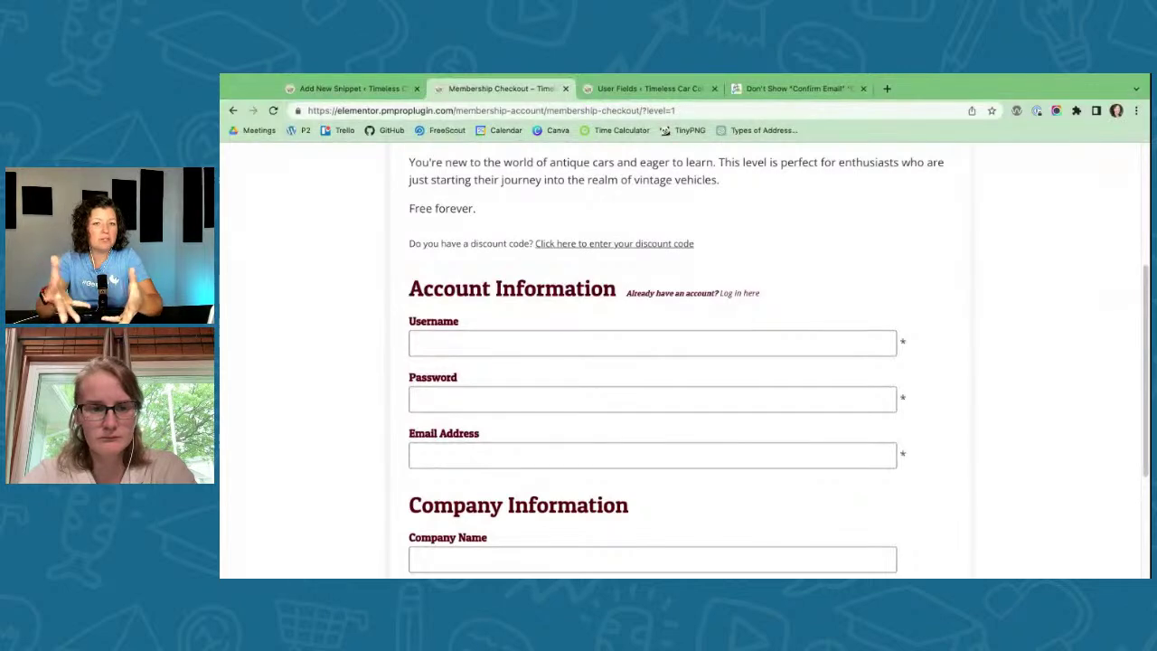
left_click(795, 88)
left_click(232, 111)
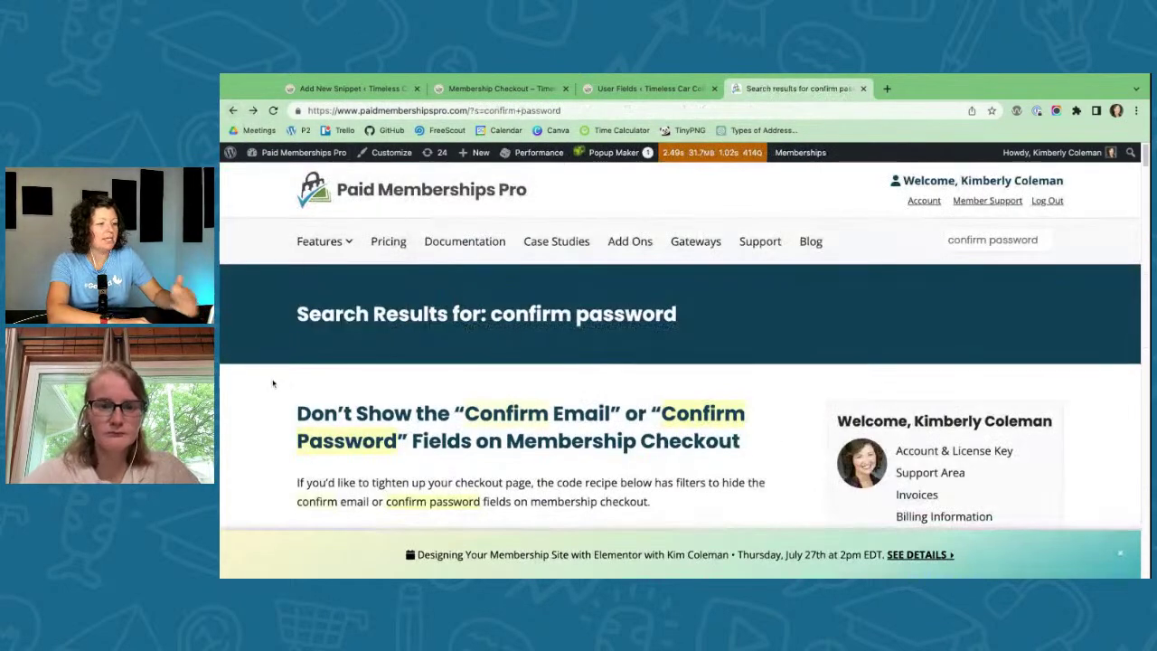
Step: Go back to the '3 Ways to Reduce Form Fields at Checkout' article and scroll through it
left_click(232, 110)
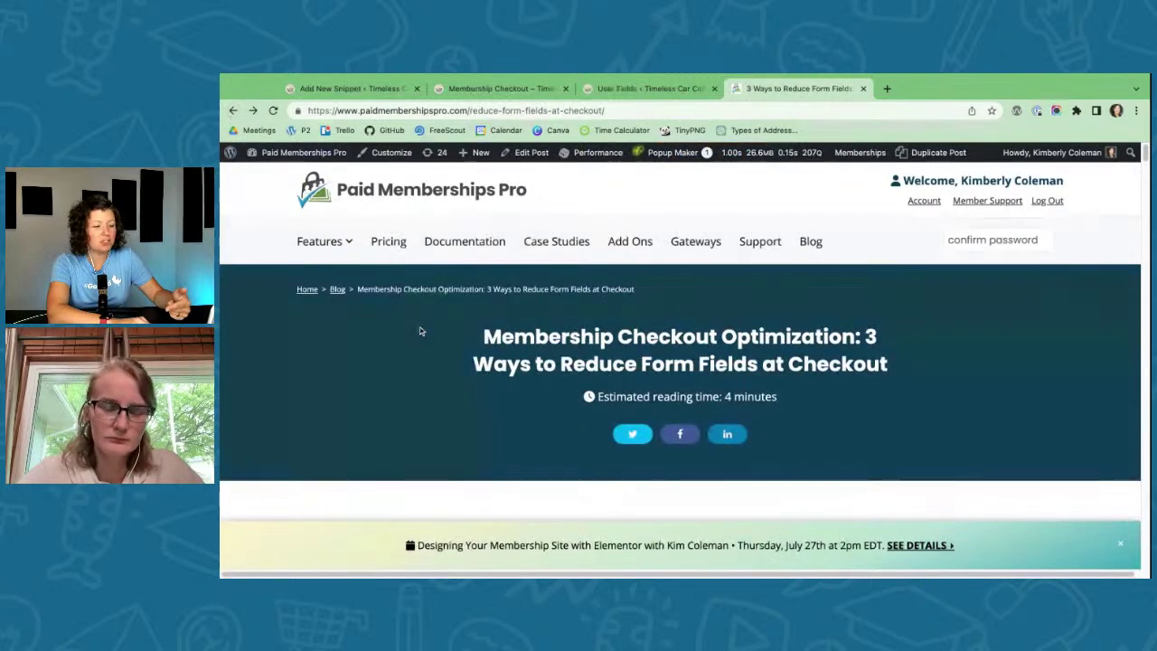
scroll(419, 331, "down", 5)
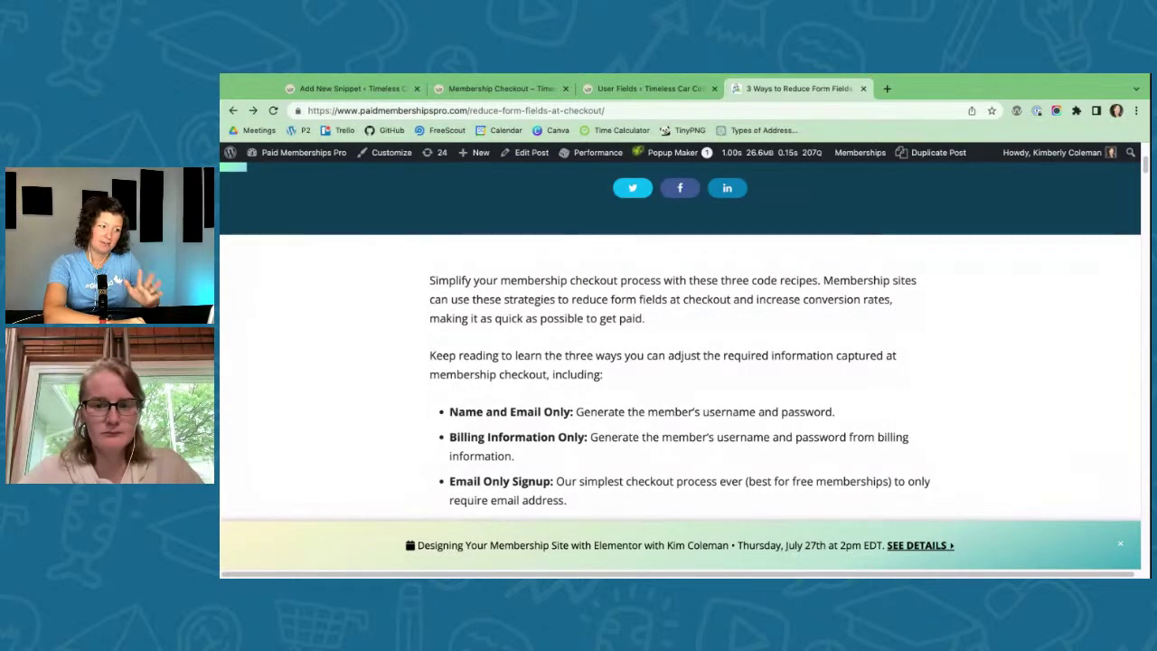
Step: Log in with the admin username and password, then review the Company Information user field group
left_click(649, 88)
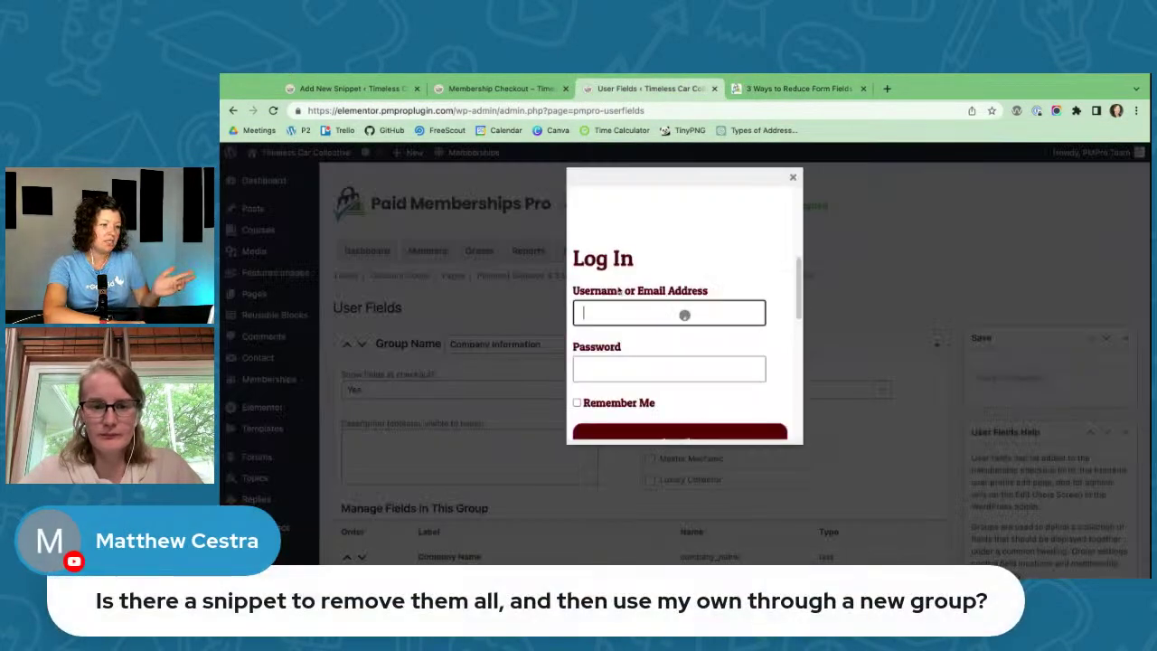
type("pmp")
key("Tab")
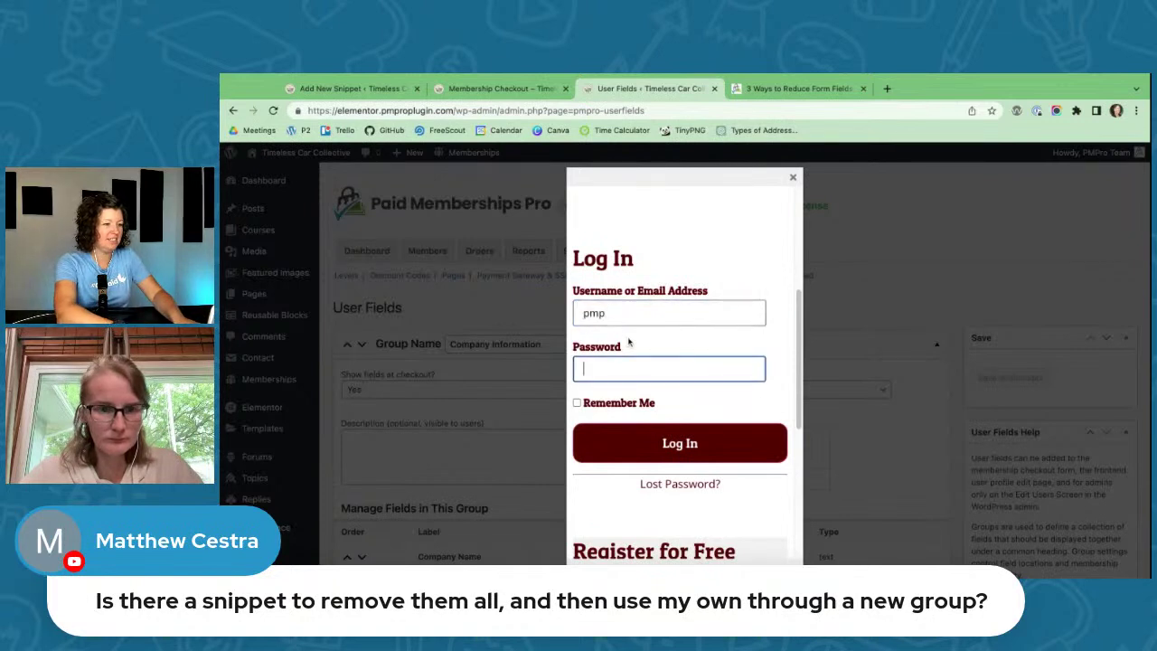
key("shift+Tab")
type("ro")
key("Tab")
type("••••••")
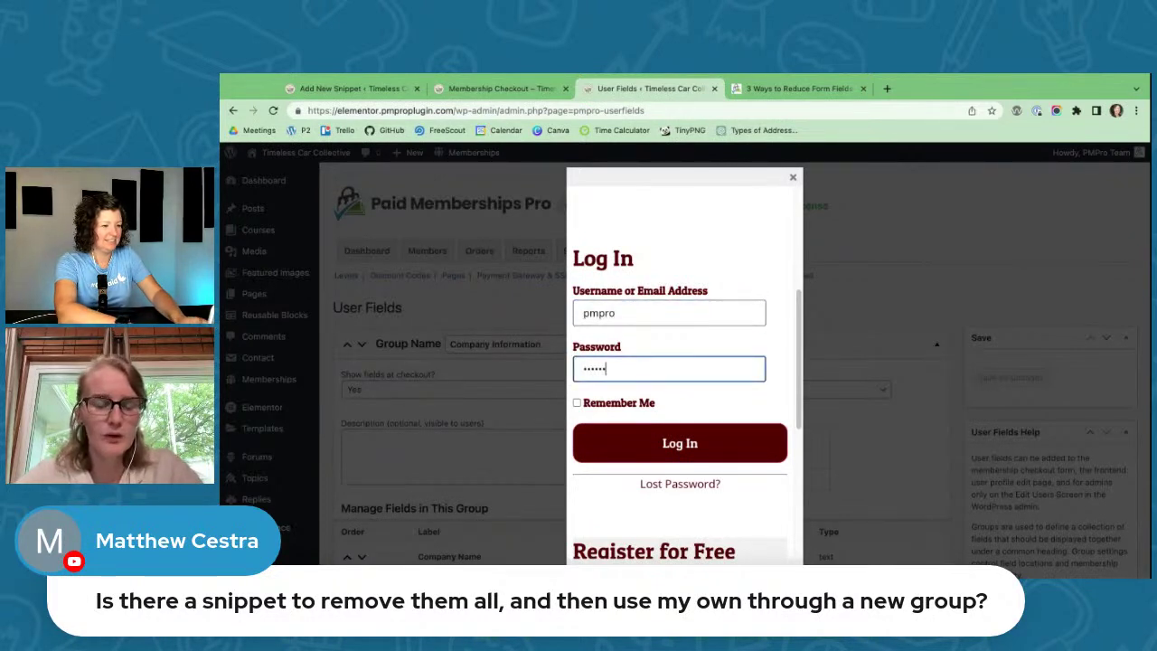
key("Return")
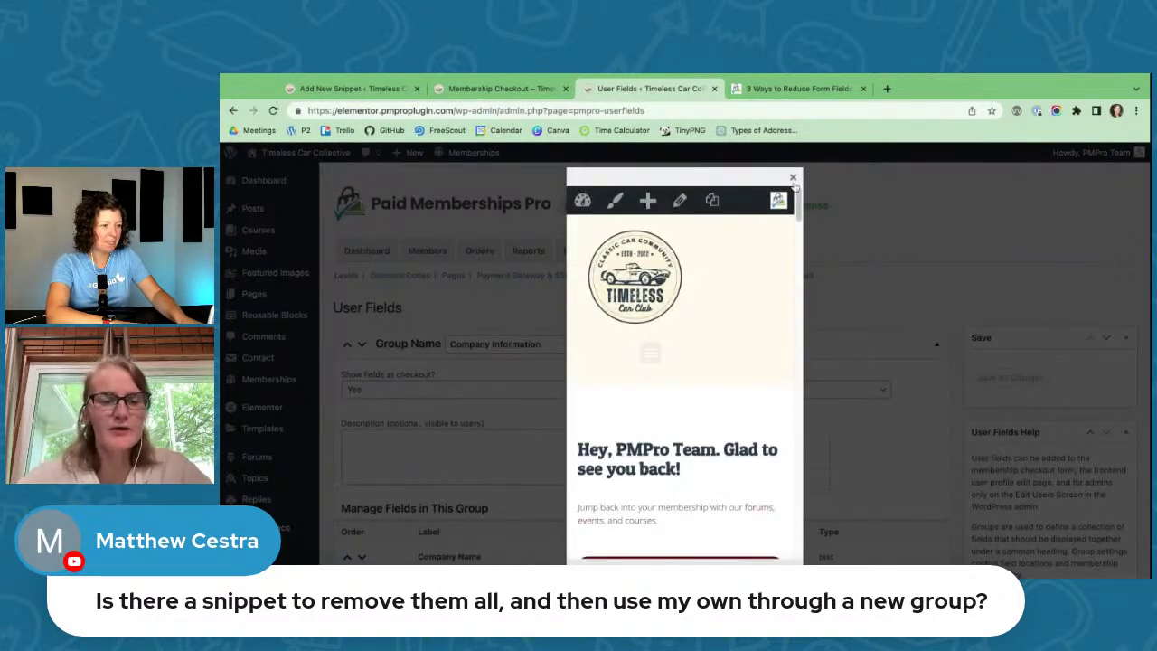
left_click(793, 178)
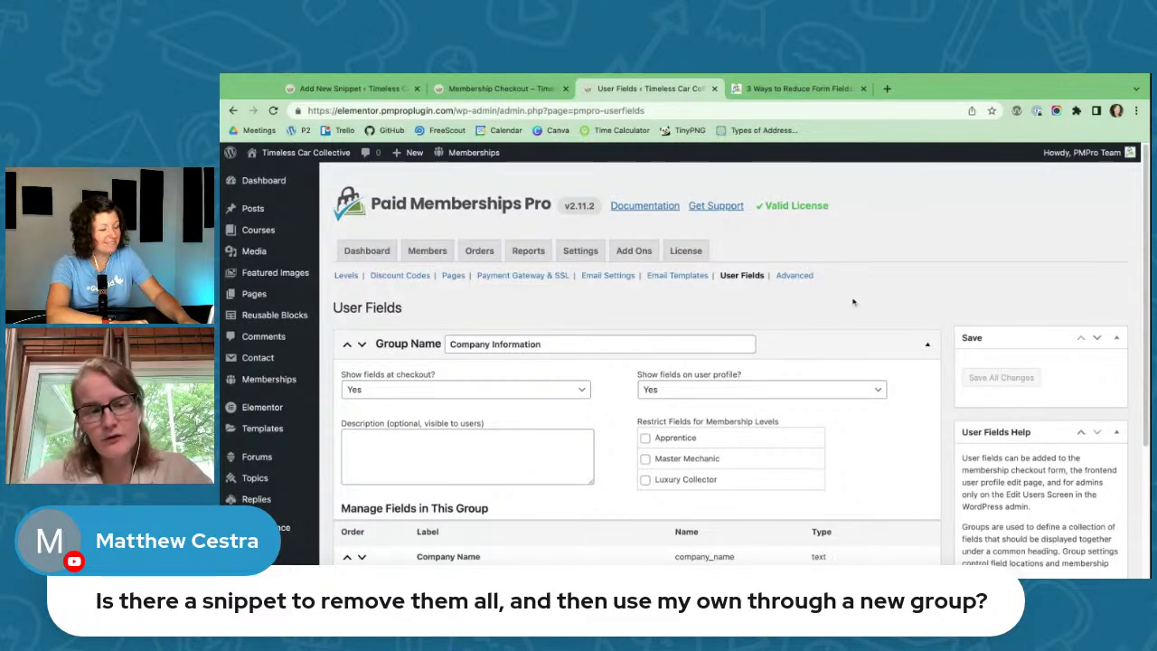
left_click(513, 89)
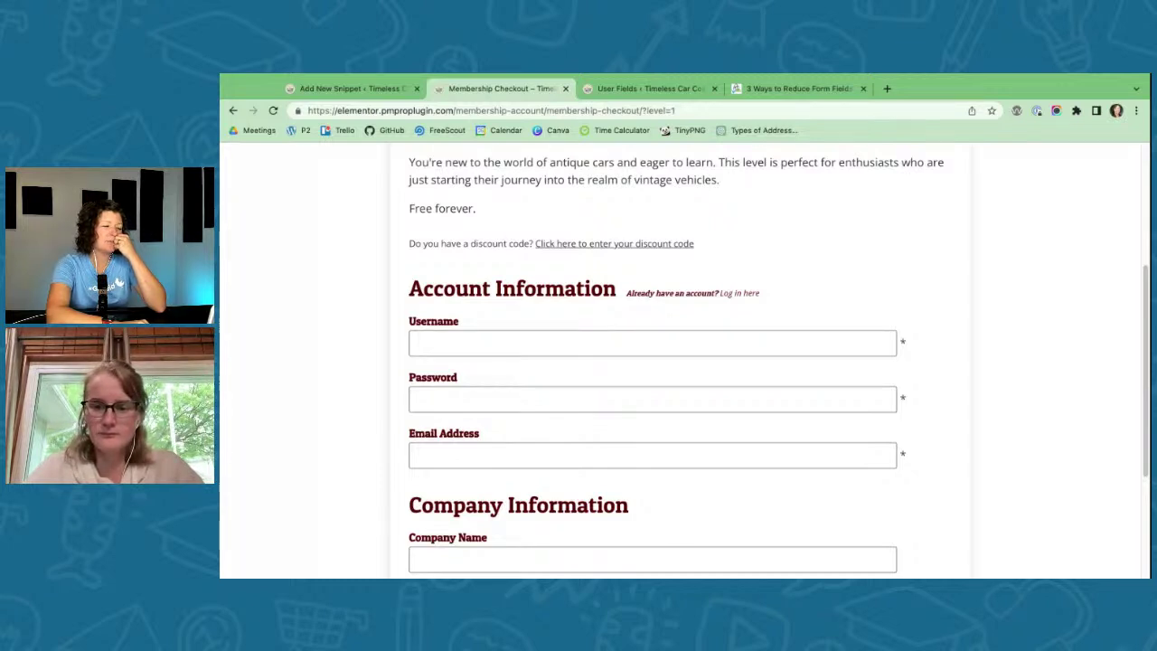
Step: Inspect the checkout's Email Address and Username fields, highlighting the Username label
left_click(435, 449)
left_click(390, 441)
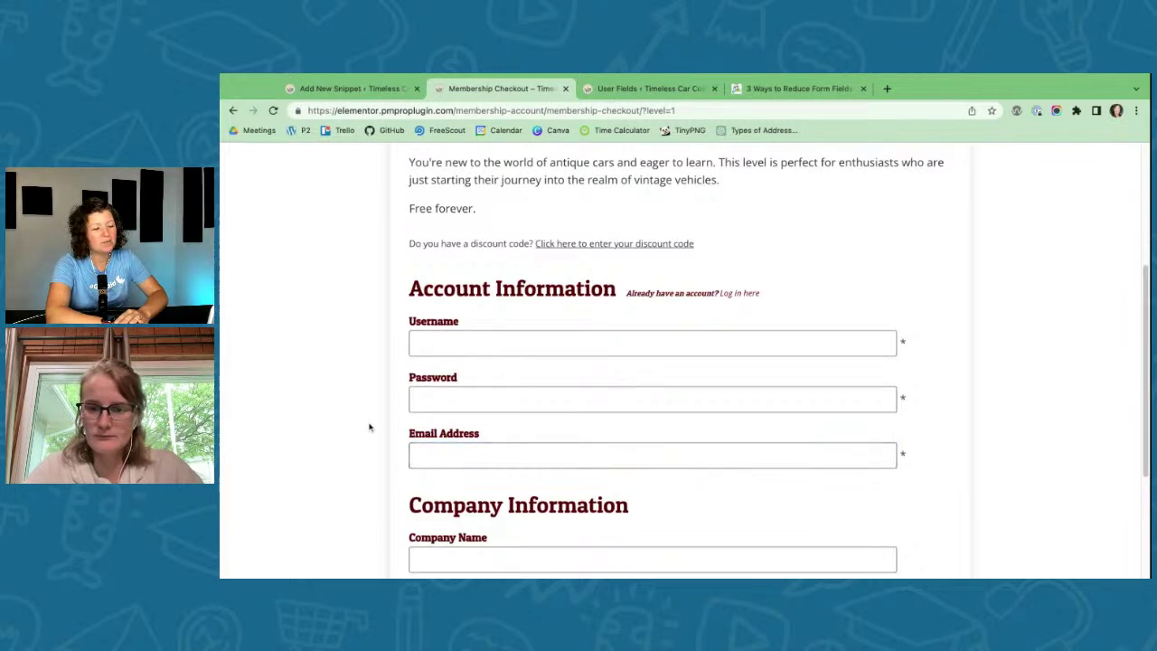
double_click(415, 328)
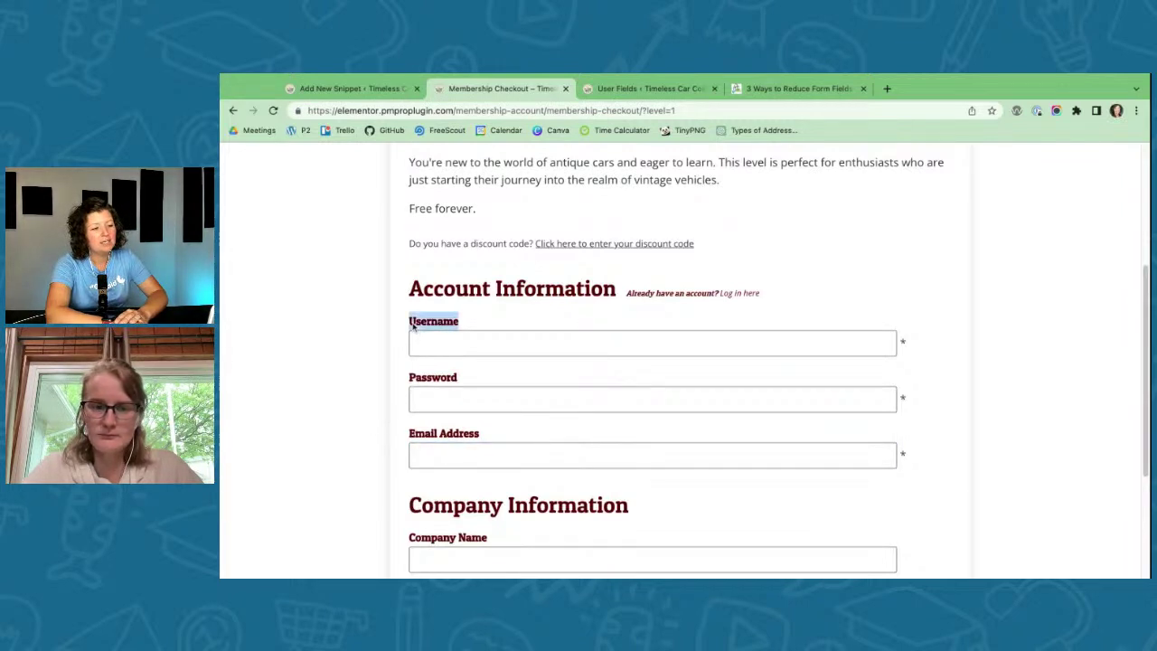
left_click(468, 325)
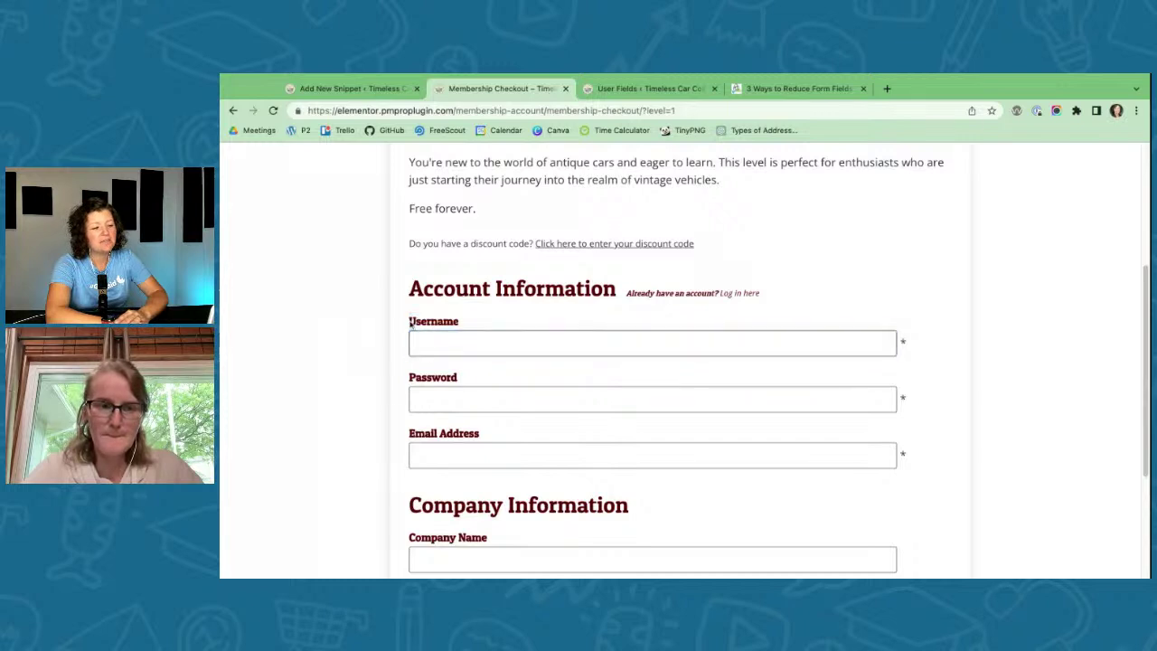
double_click(457, 326)
left_click(459, 326)
double_click(459, 326)
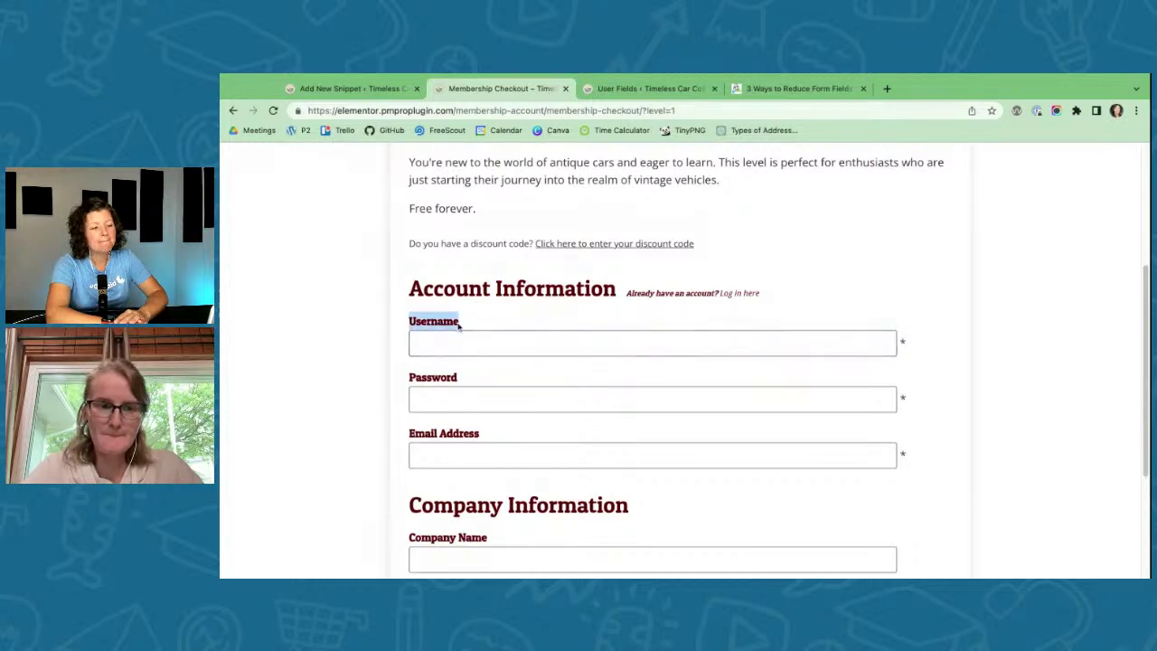
left_click(459, 326)
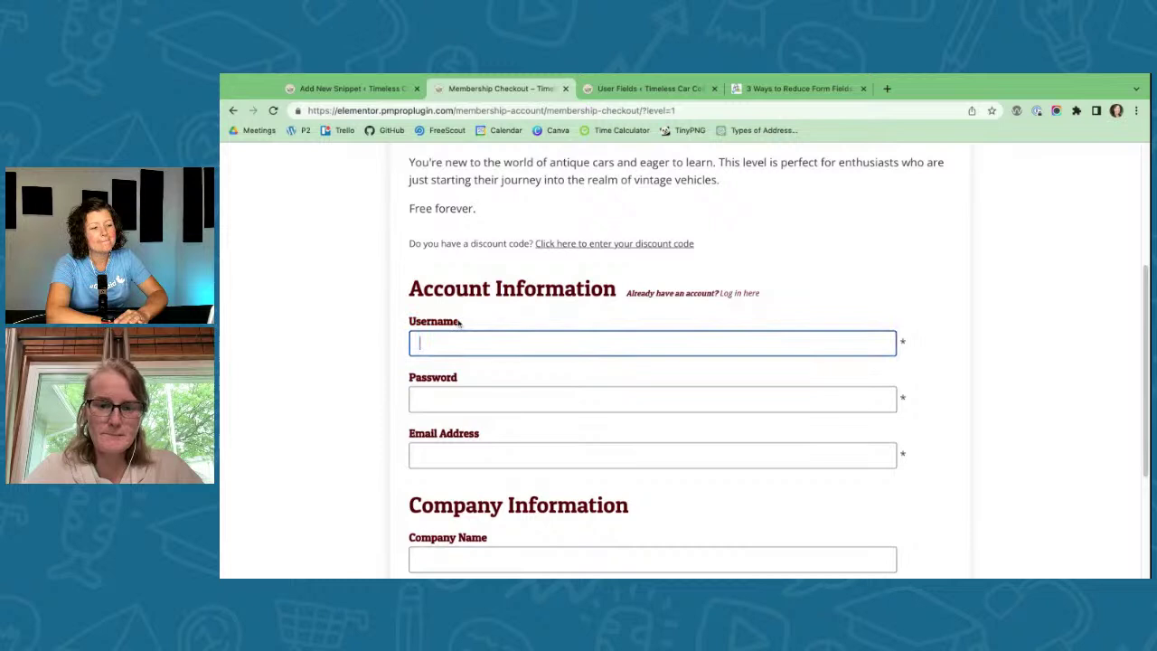
left_click(401, 343)
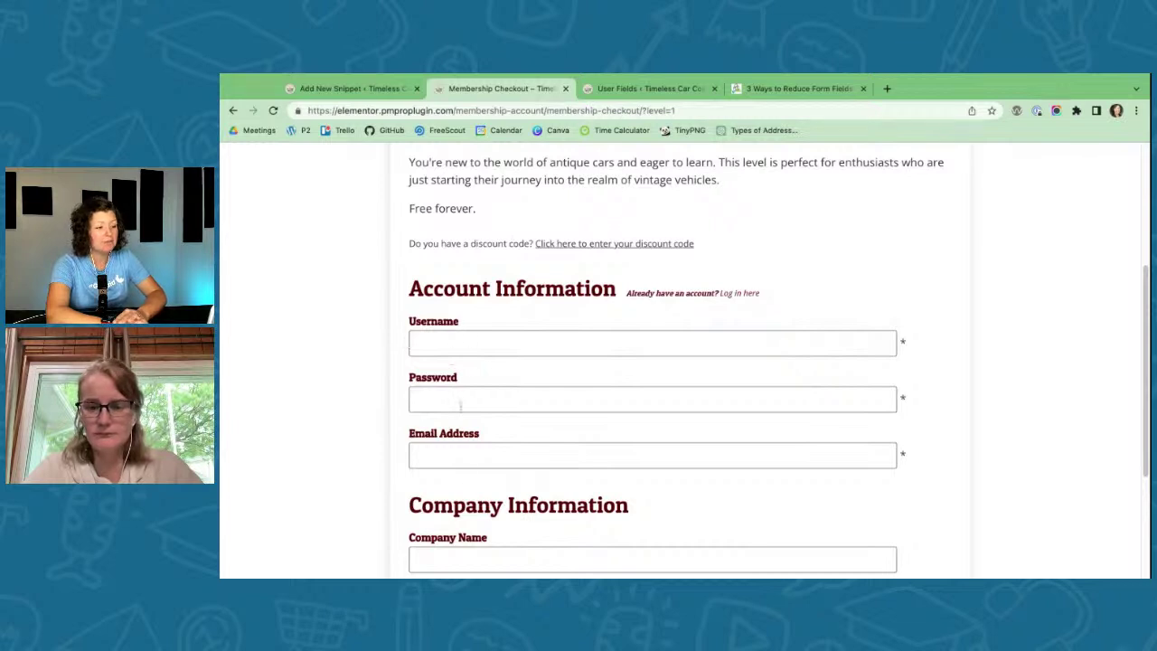
left_click(471, 461)
left_click(782, 89)
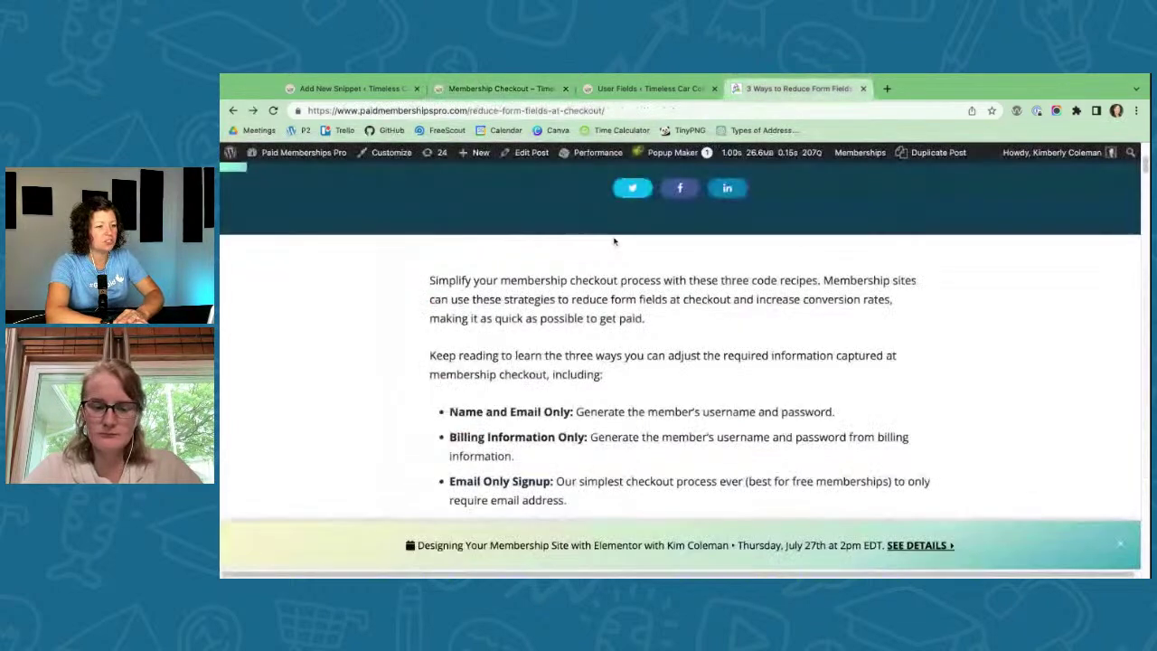
Step: Replace the site search text with 'user fields' and run the search
scroll(904, 271, "up", 5)
triple_click(994, 239)
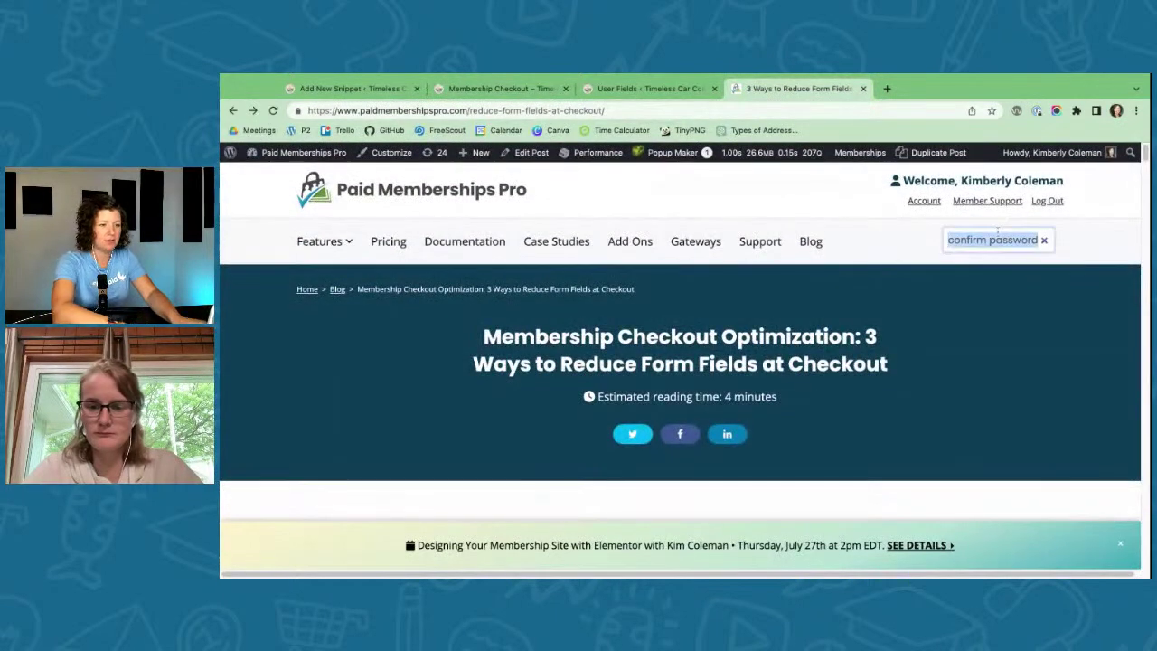
type("ss")
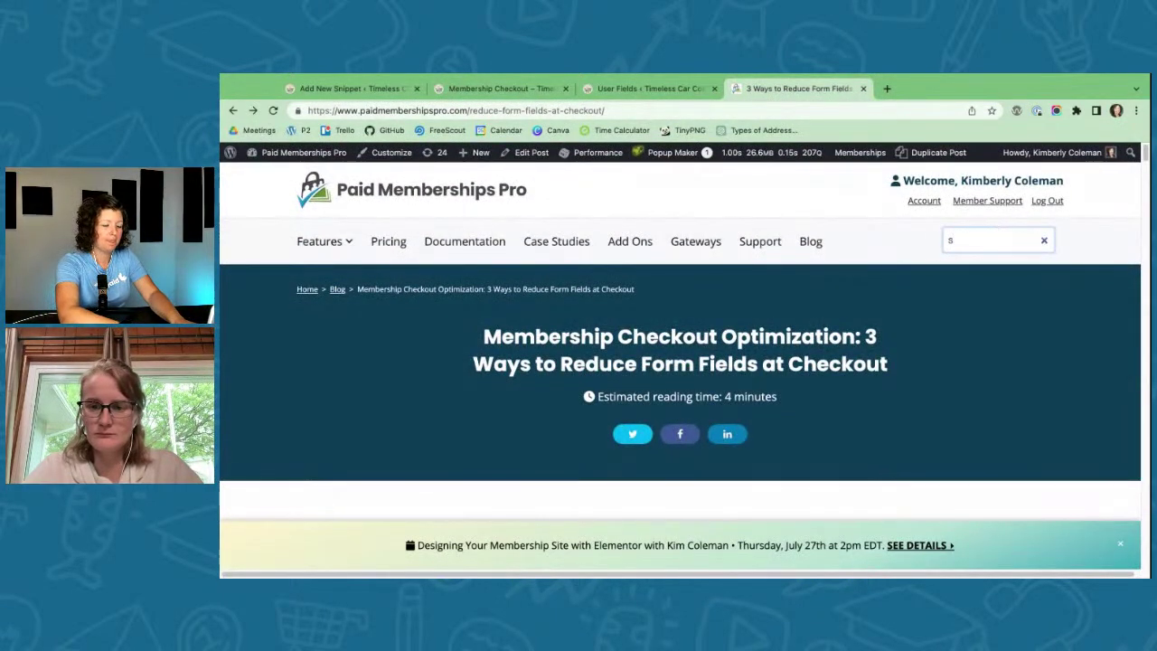
key("BackSpace")
type("user fields")
key("Return")
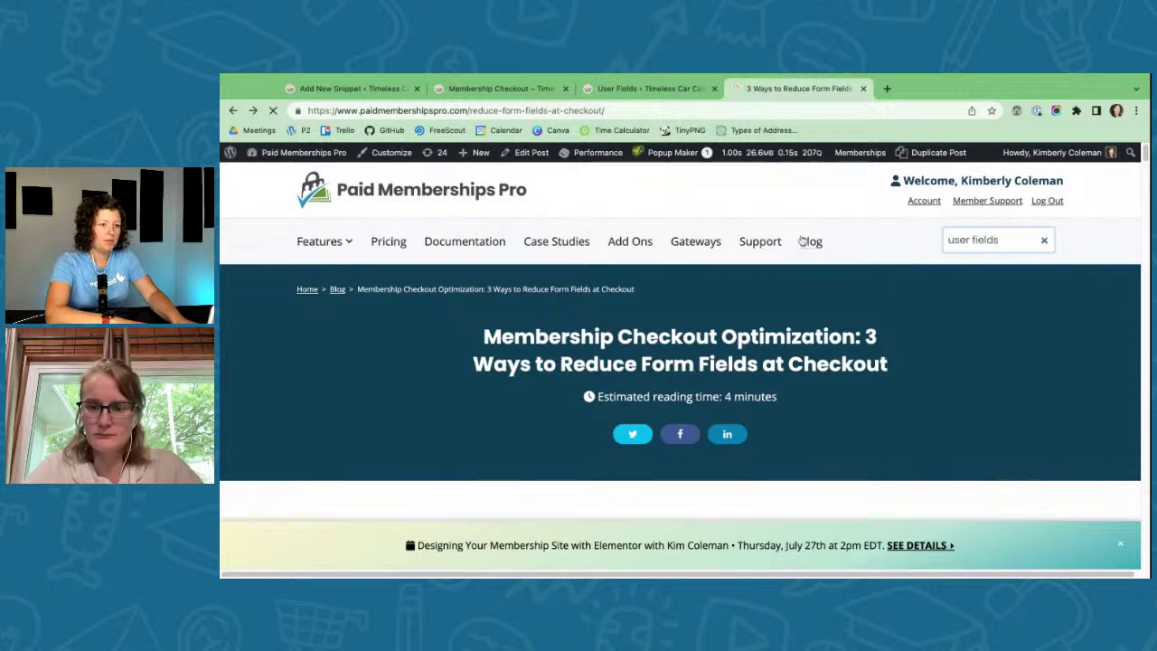
left_click(502, 89)
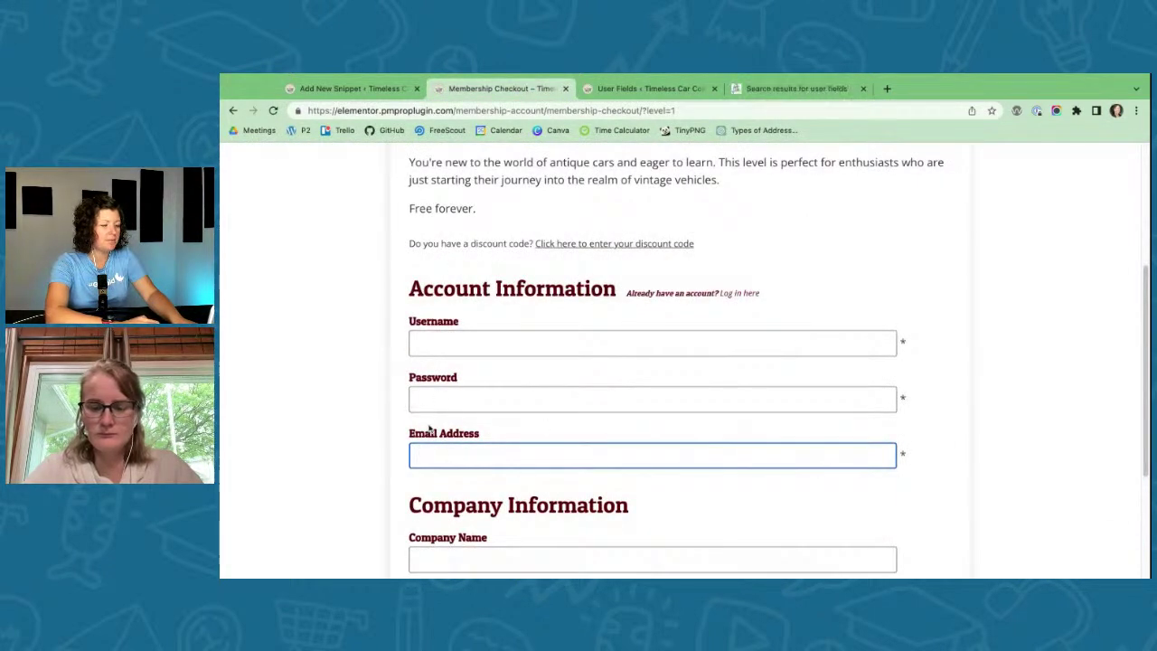
Step: Delete the Company Information h2 heading from the checkout page using DevTools Inspect
scroll(509, 481, "down", 1)
double_click(511, 492)
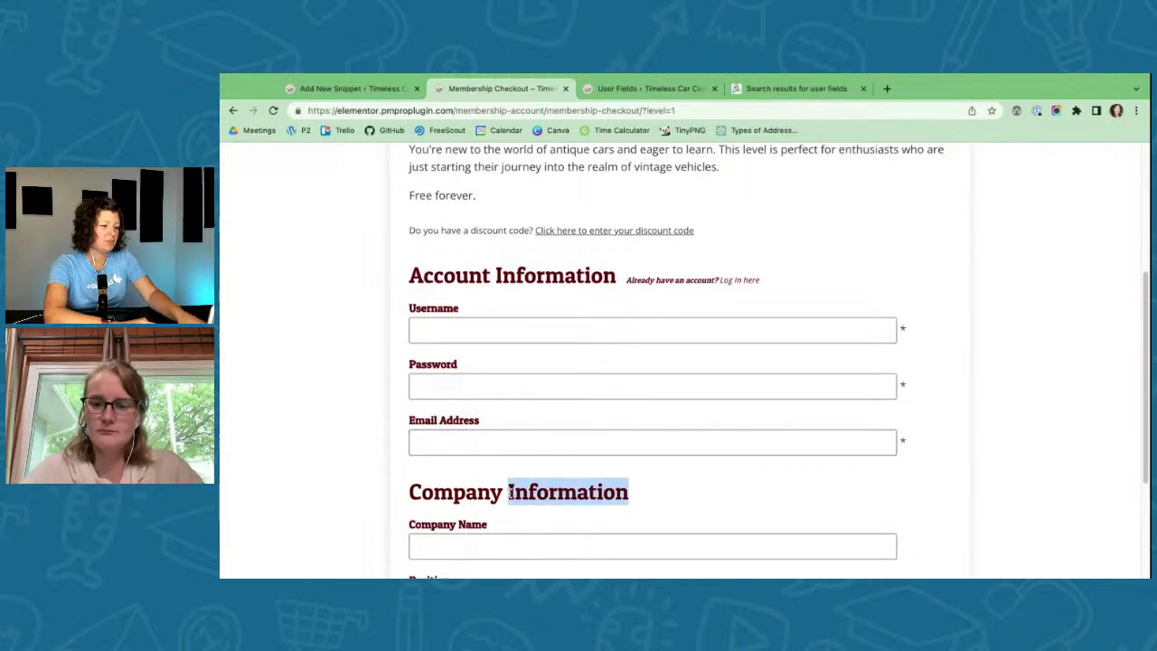
right_click(510, 491)
left_click(733, 312)
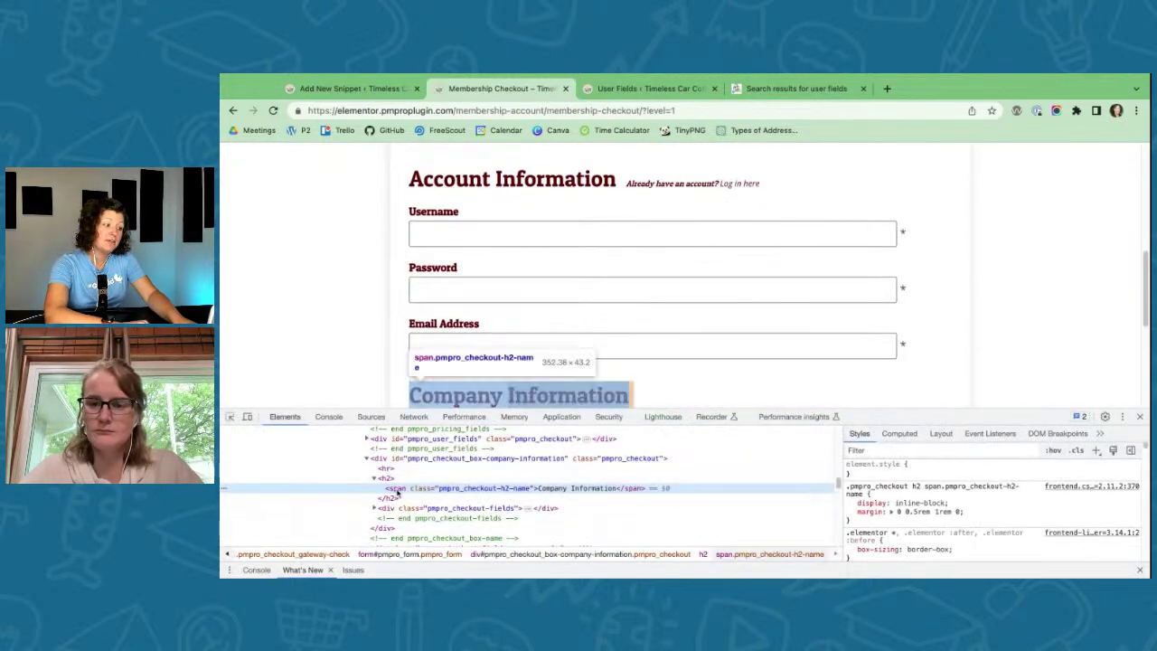
left_click(400, 495)
key("Delete")
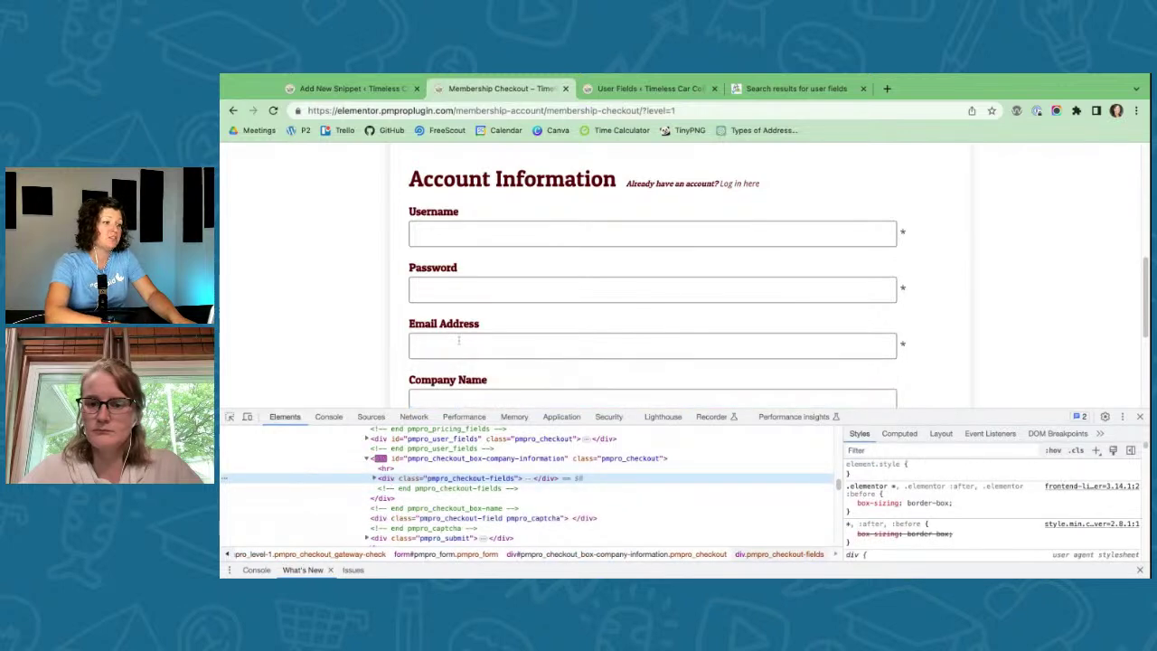
left_click(1139, 417)
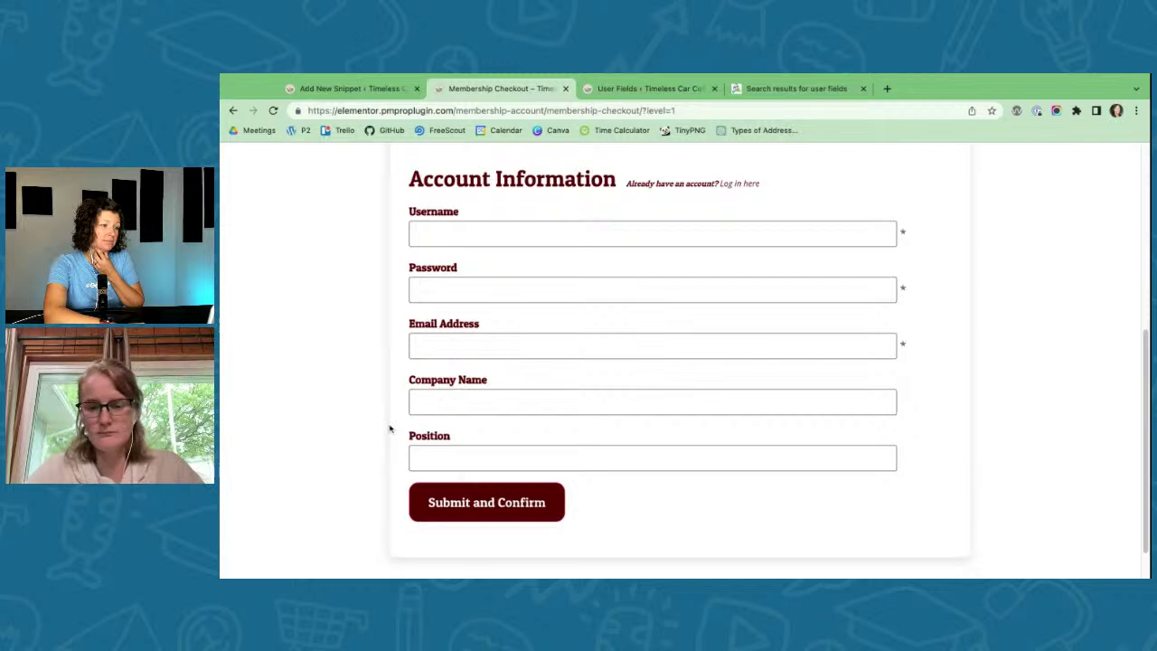
left_click(673, 90)
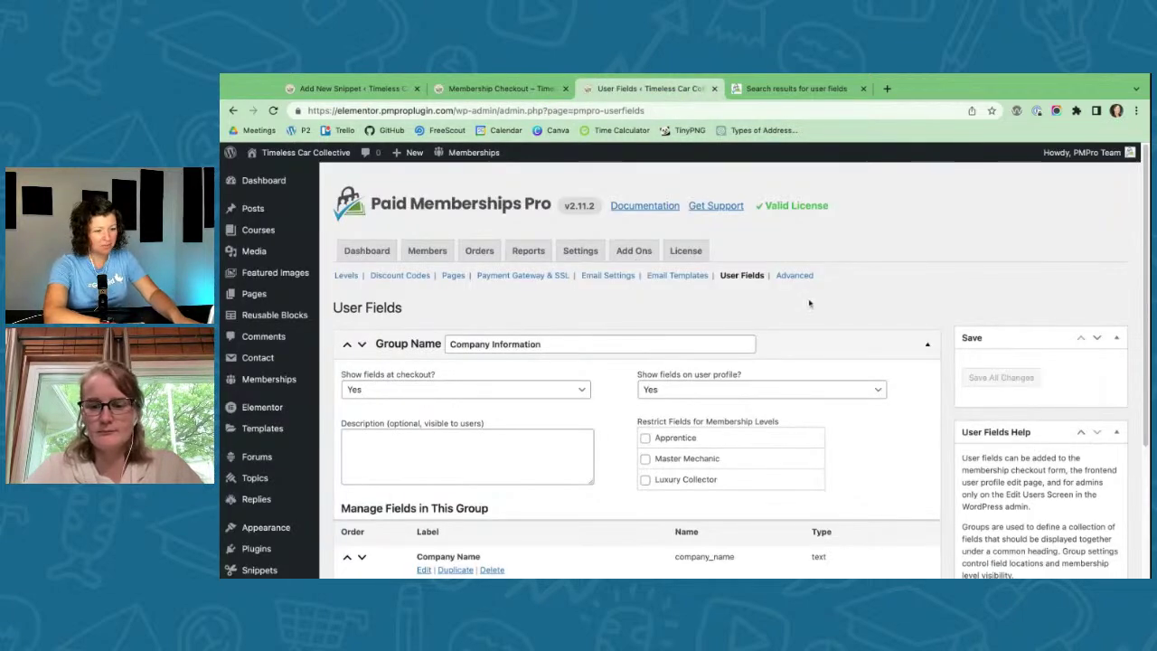
left_click(501, 90)
left_click(647, 90)
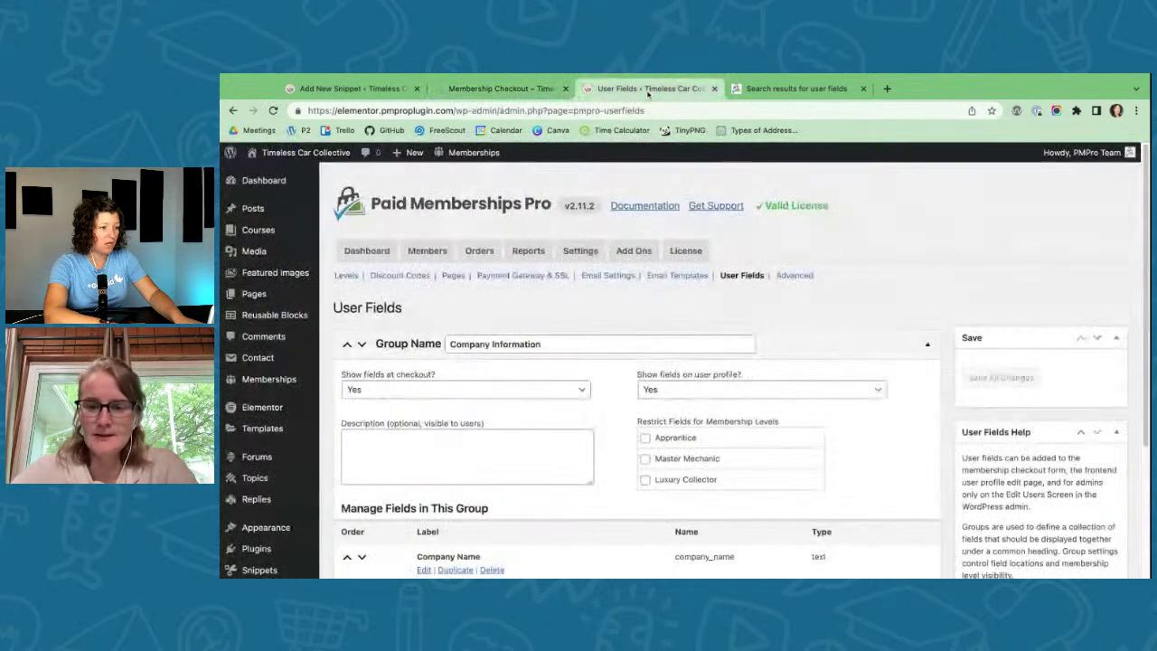
scroll(583, 337, "down", 2)
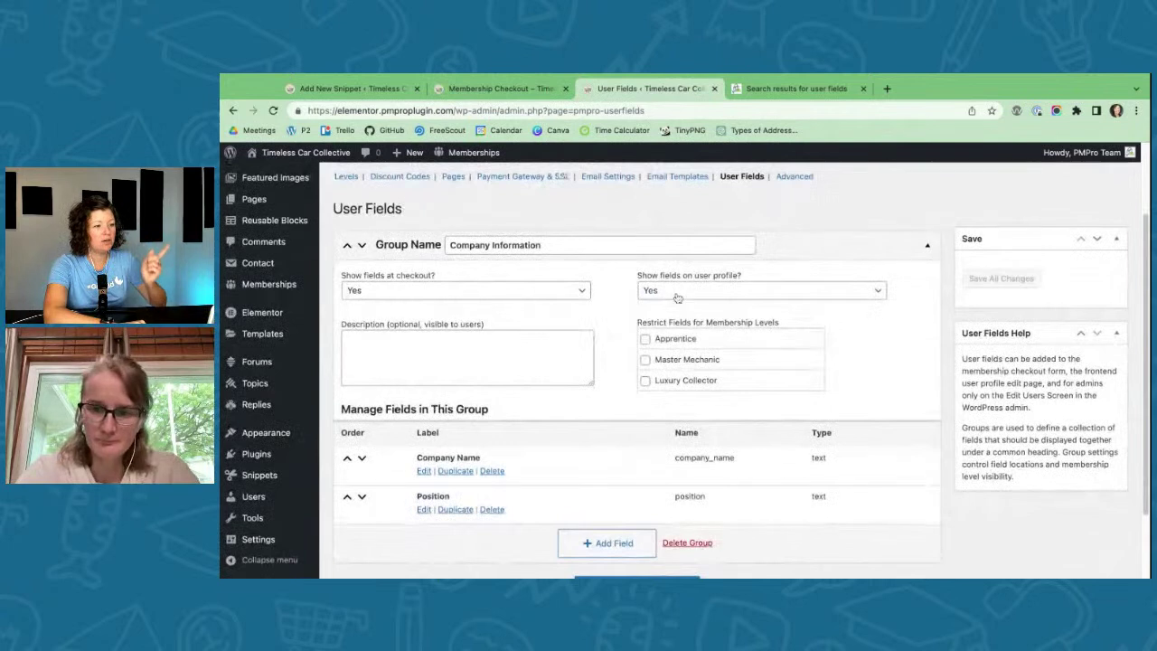
left_click(677, 290)
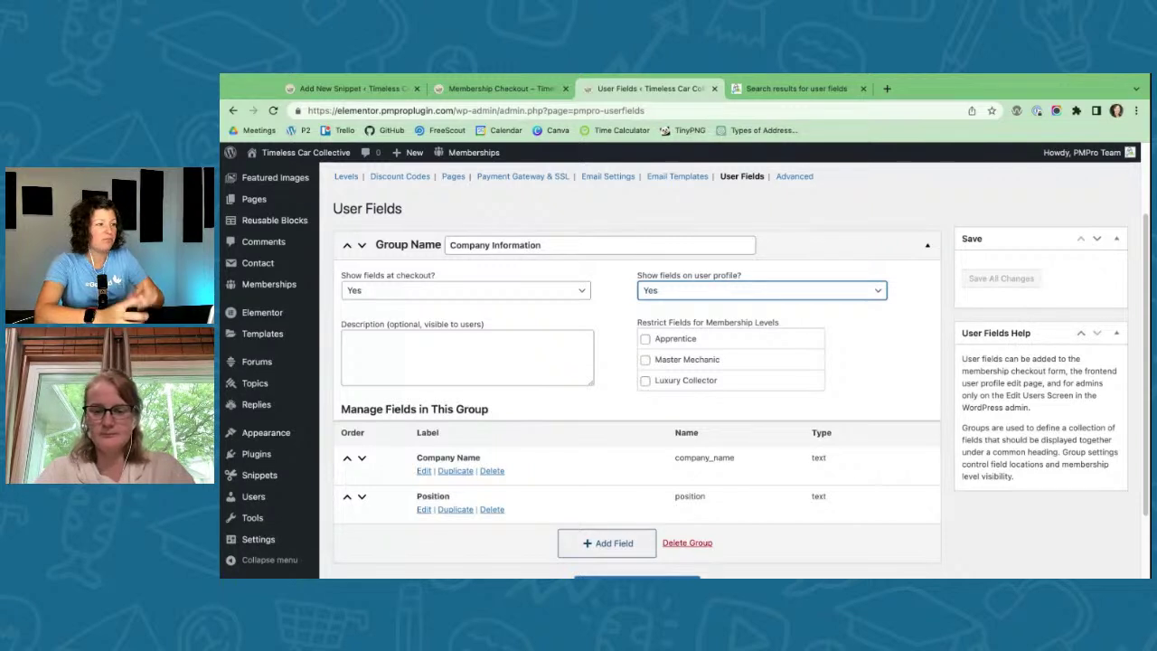
Step: Go back from the 'user fields' results to the reduce-form-fields article and highlight its options list
left_click(500, 87)
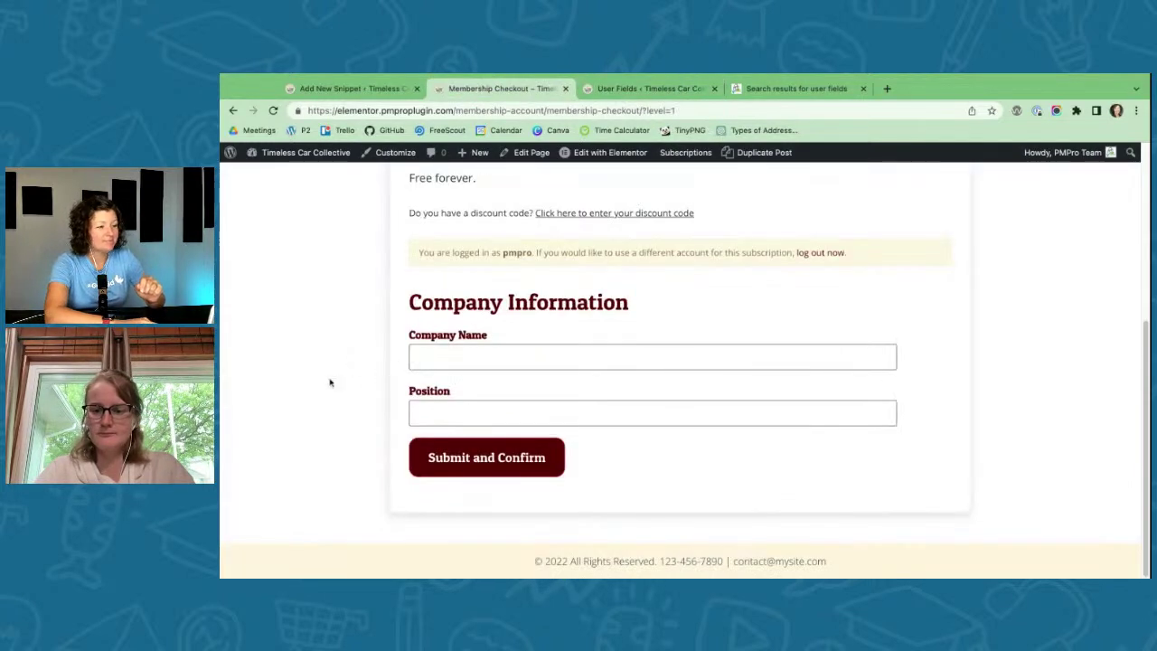
scroll(330, 382, "up", 6)
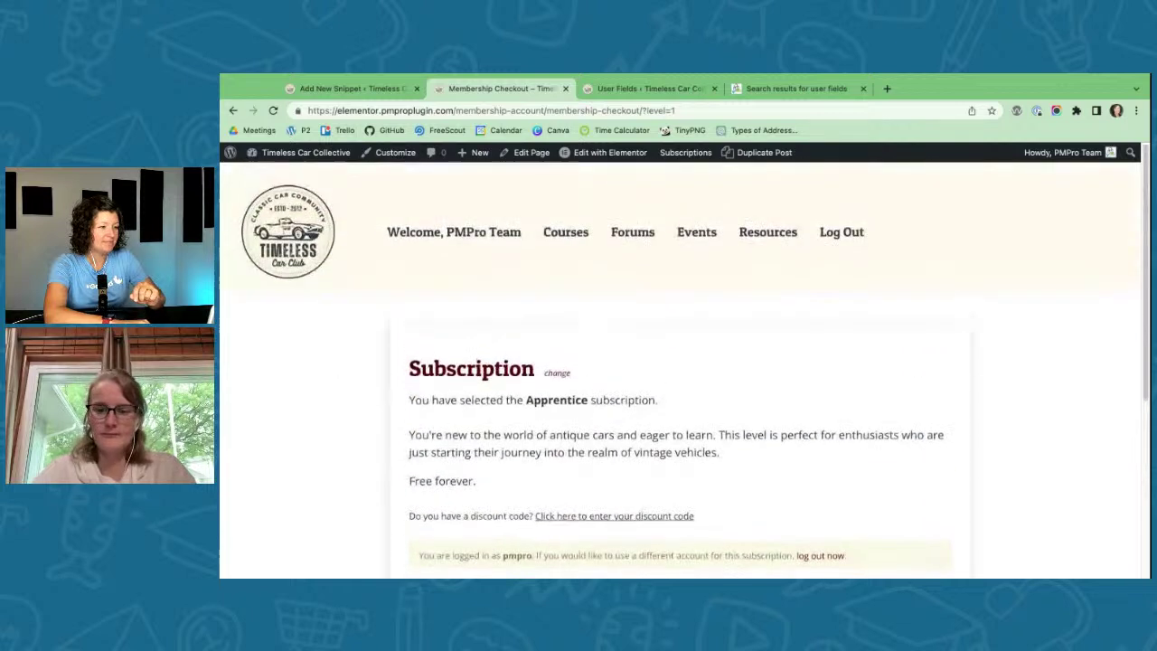
scroll(346, 392, "down", 1)
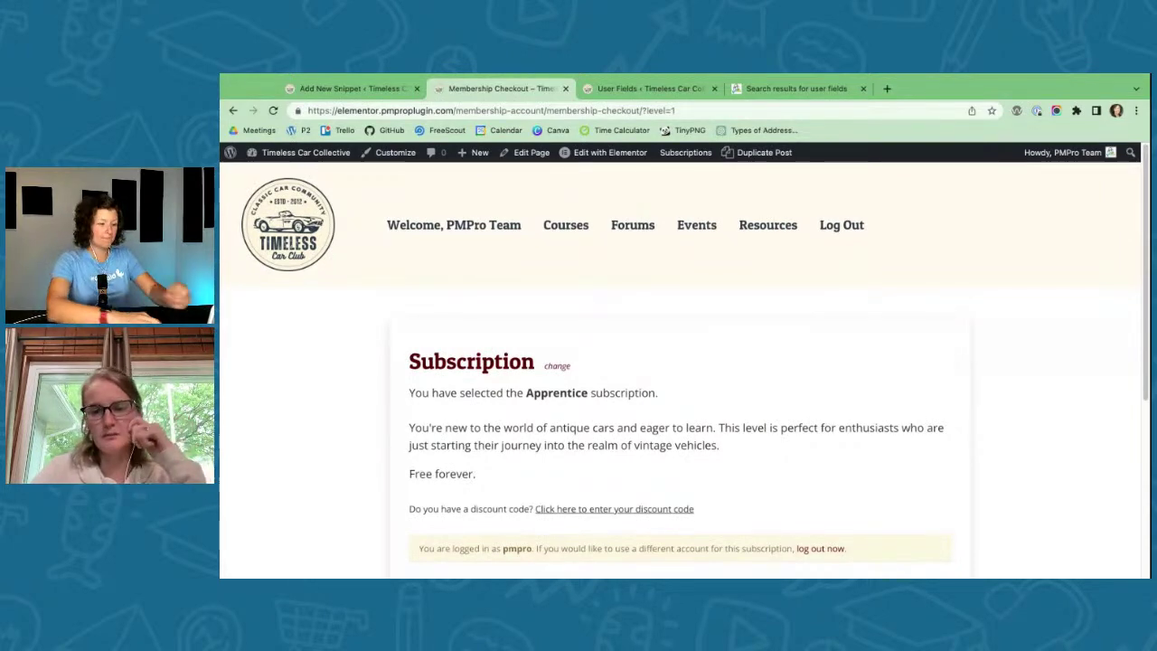
left_click(795, 87)
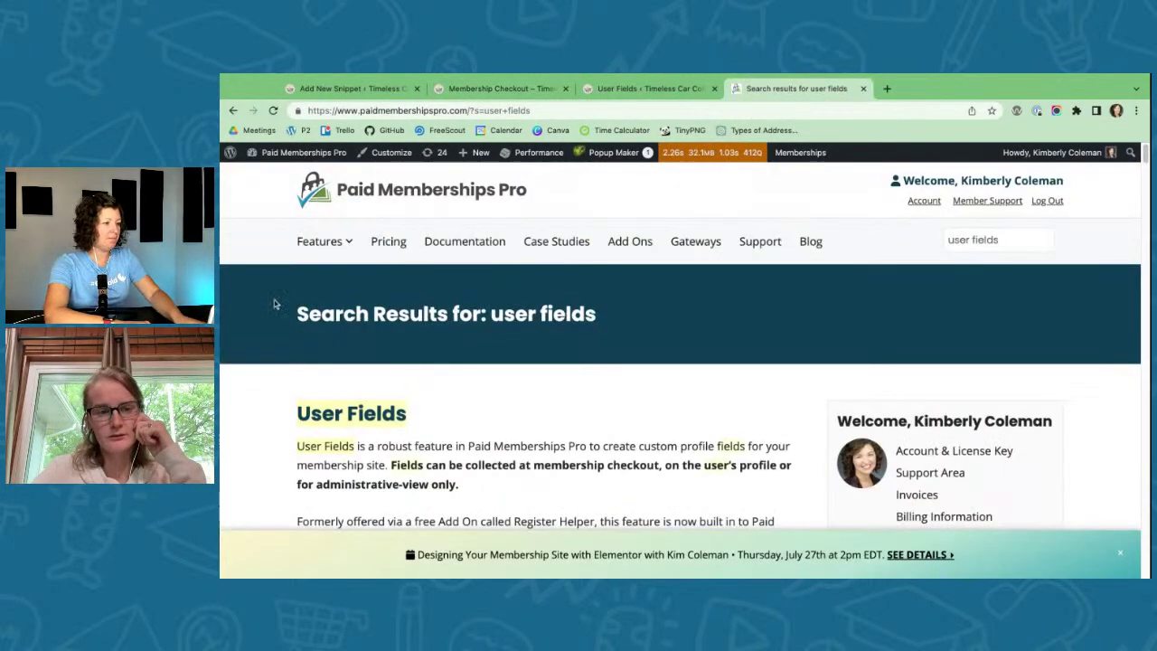
key("super+bracketleft")
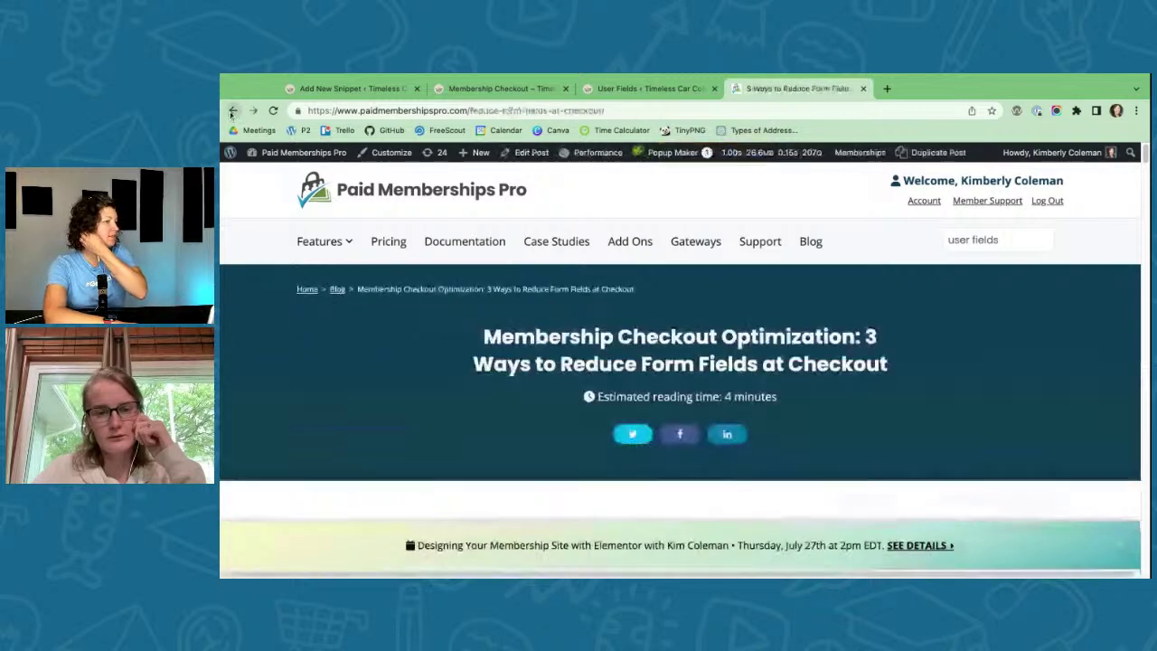
scroll(439, 245, "down", 5)
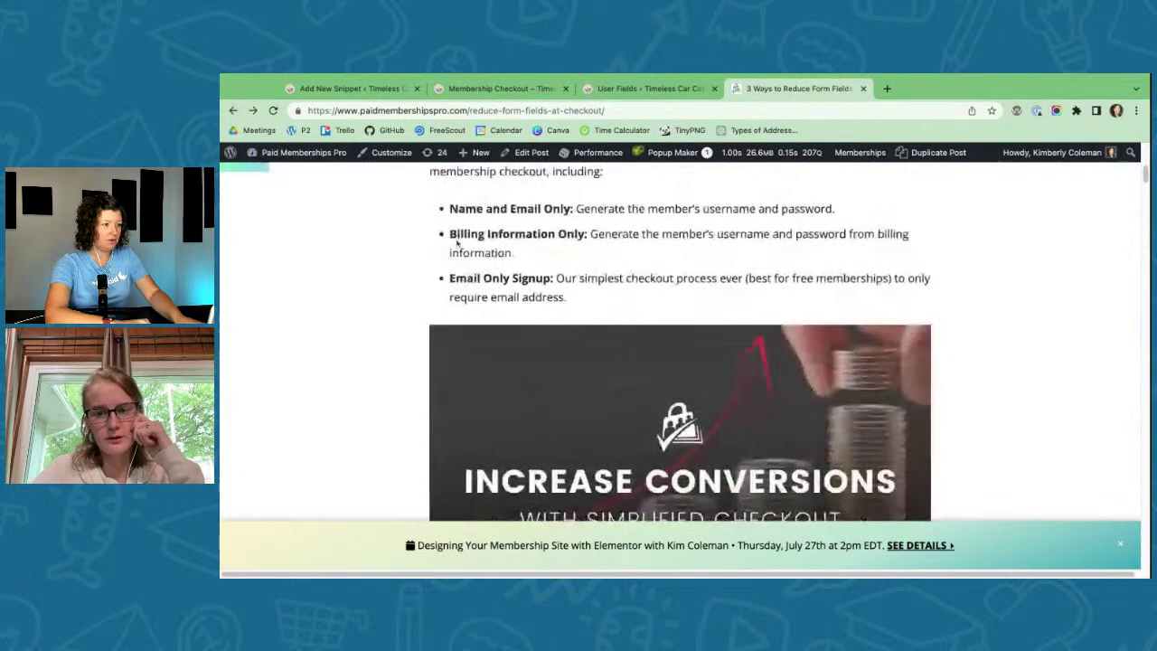
left_click_drag(474, 208, 596, 280)
left_click(596, 280)
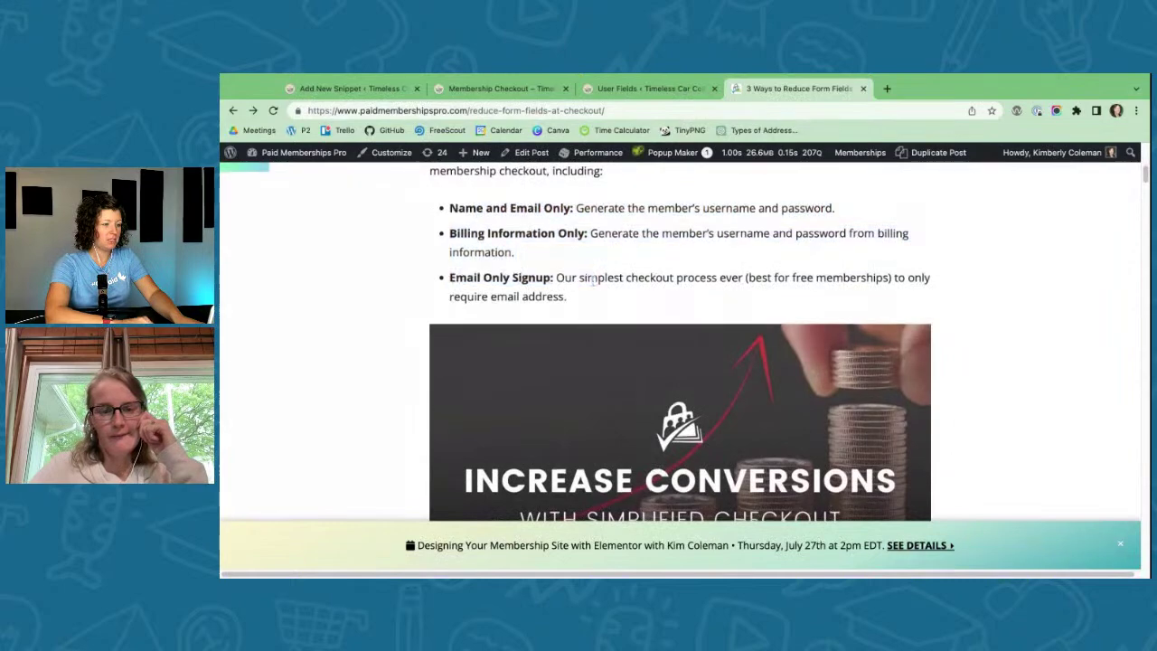
Step: Scroll down to Recipe #3 and copy its email-only checkout code
scroll(594, 281, "down", 5)
scroll(593, 280, "down", 3)
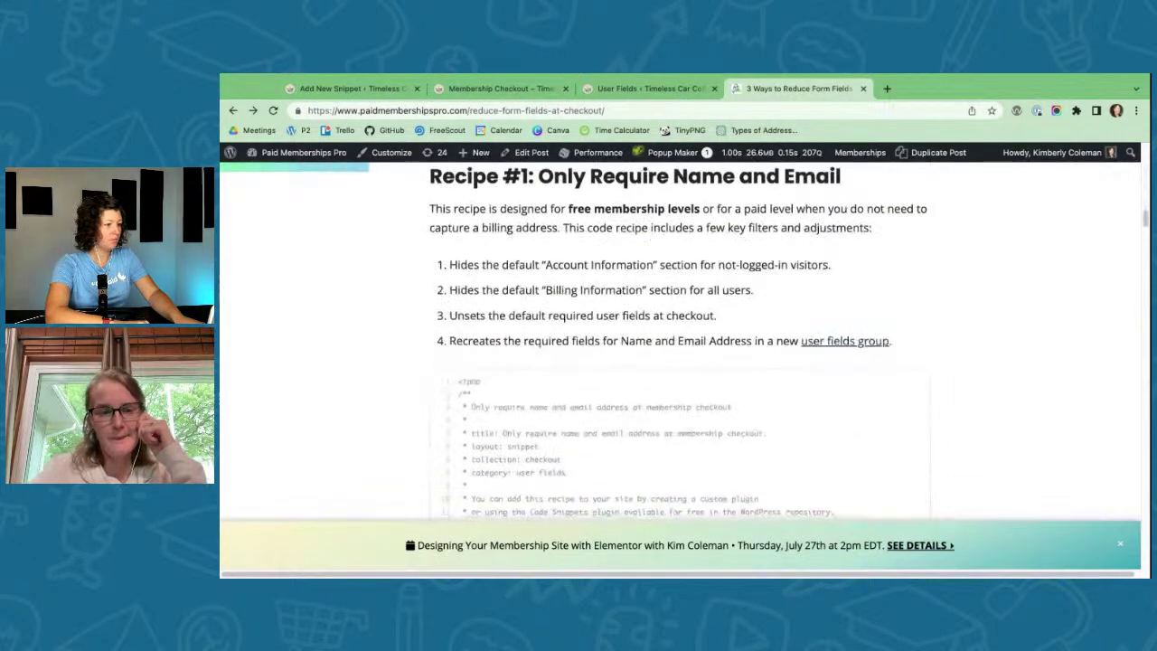
scroll(677, 343, "down", 20)
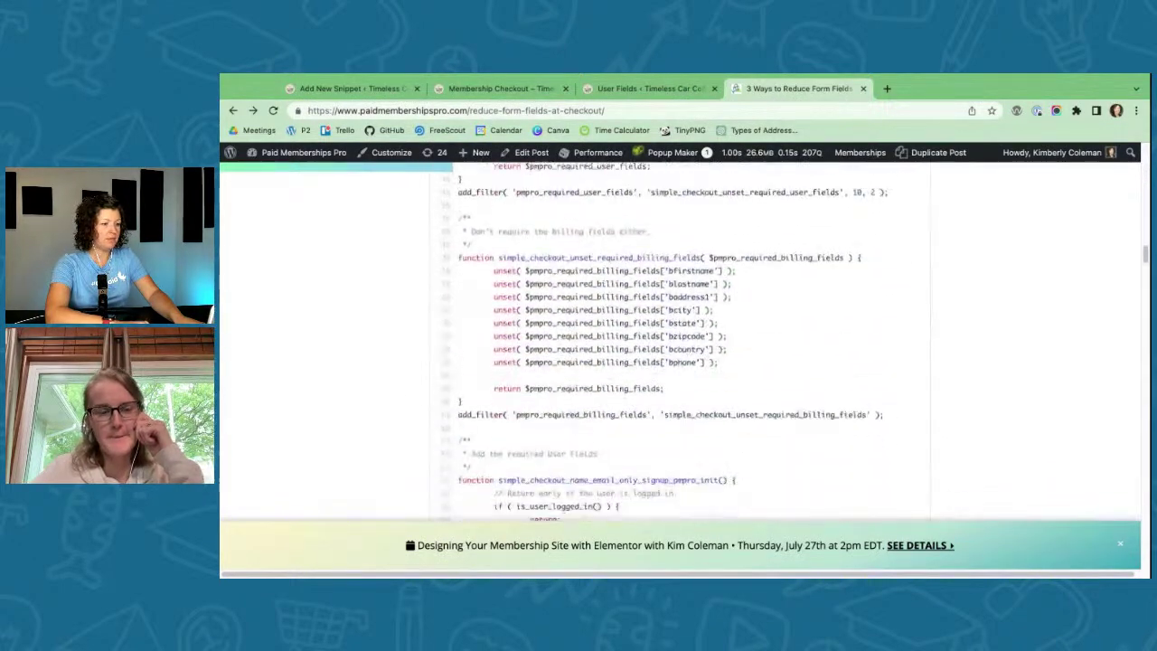
scroll(678, 343, "down", 20)
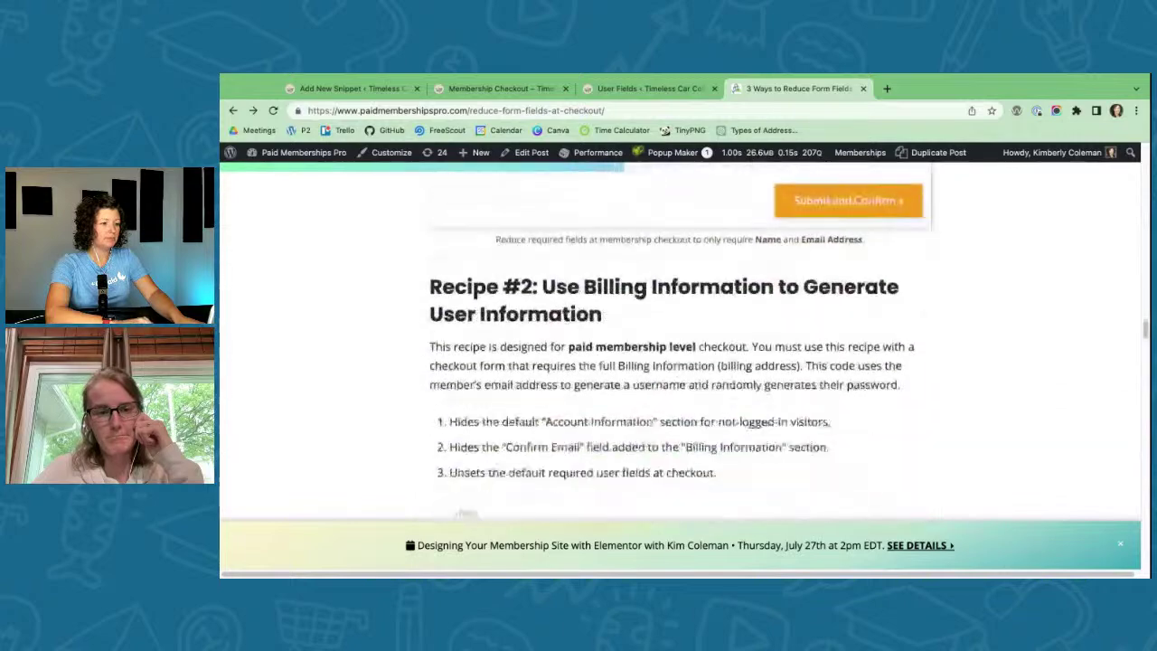
scroll(678, 343, "down", 20)
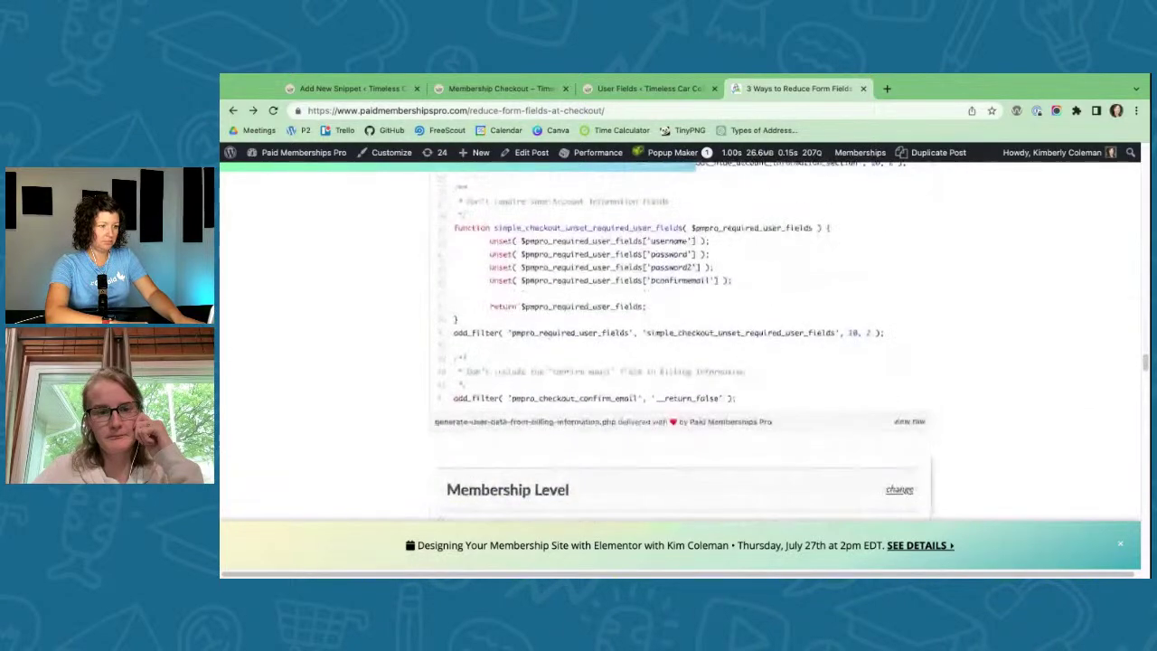
scroll(678, 343, "up", 4)
scroll(678, 343, "down", 10)
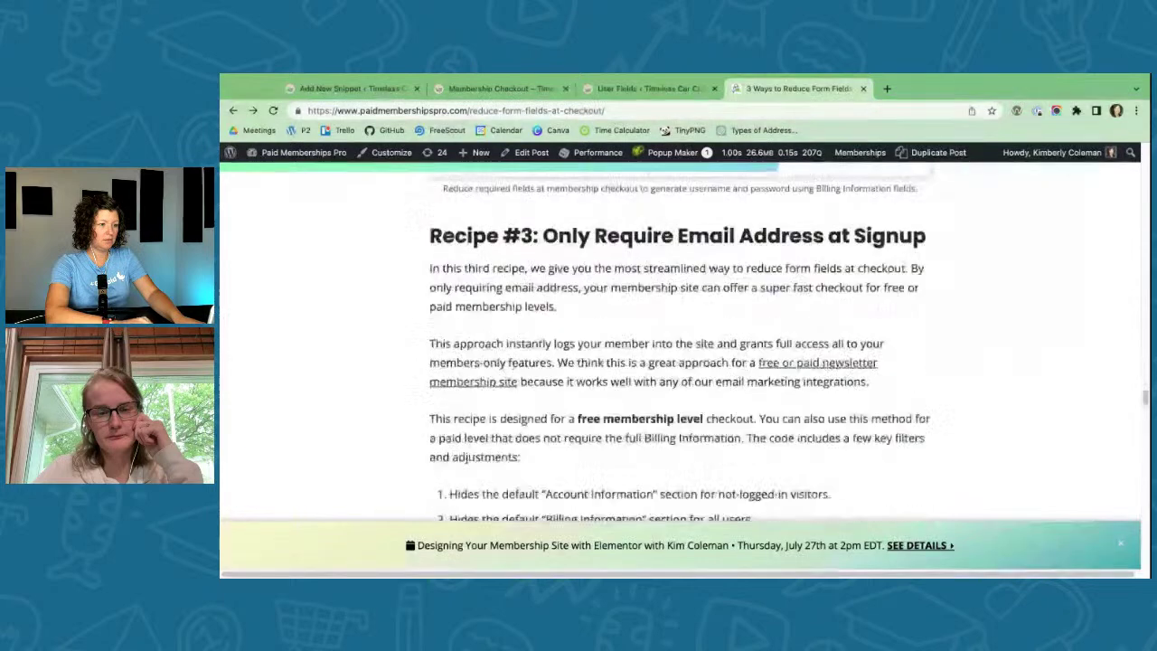
scroll(904, 298, "up", 4)
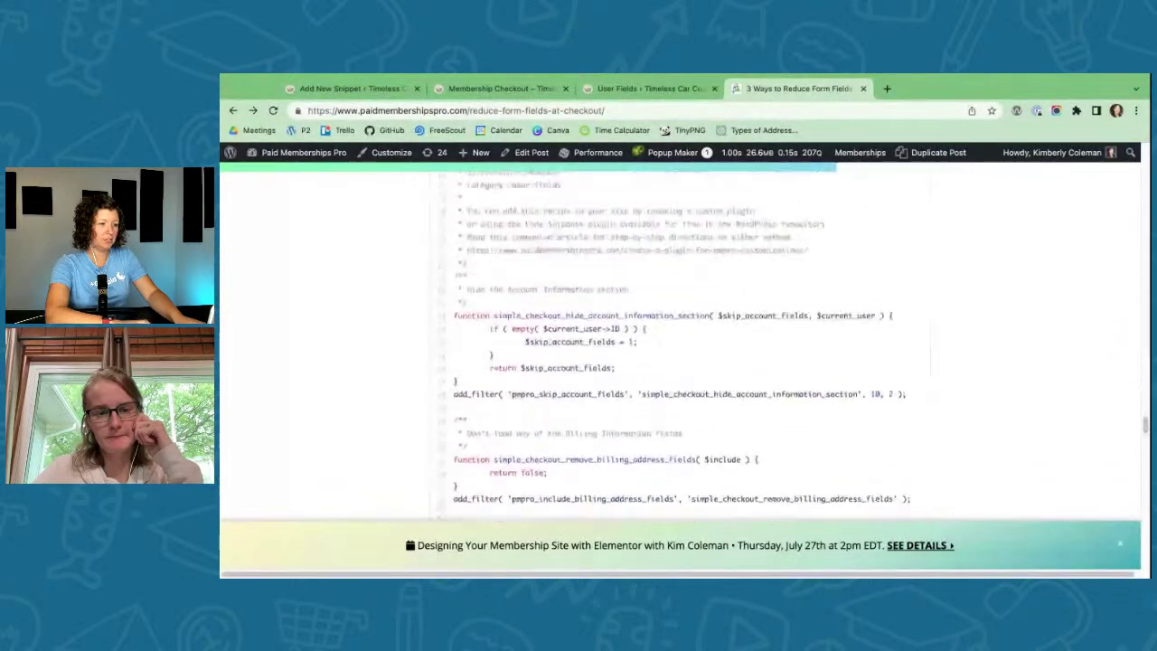
left_click(913, 259)
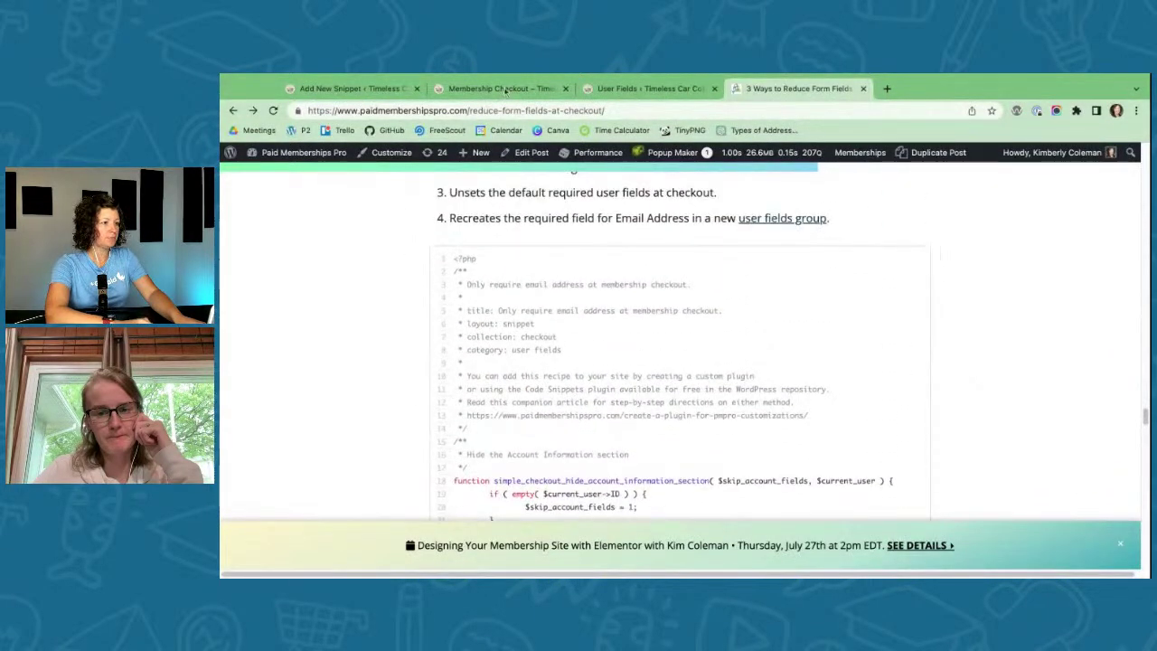
left_click(350, 87)
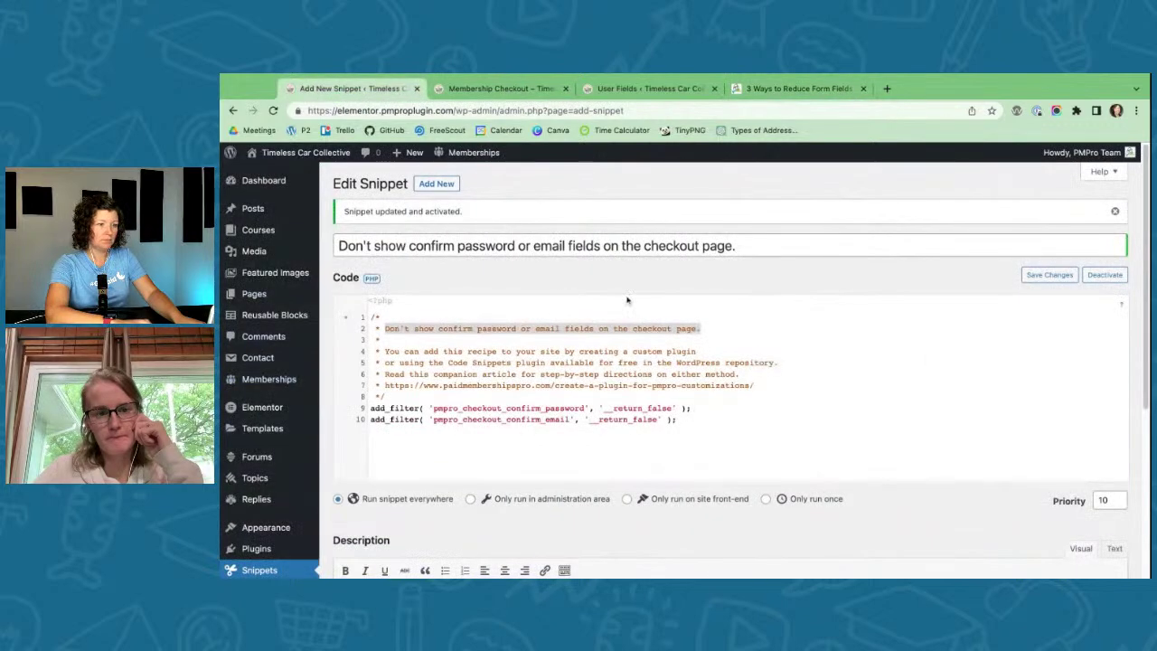
Step: Deactivate the confirm password and email snippet in the Code Snippets list
scroll(258, 380, "down", 2)
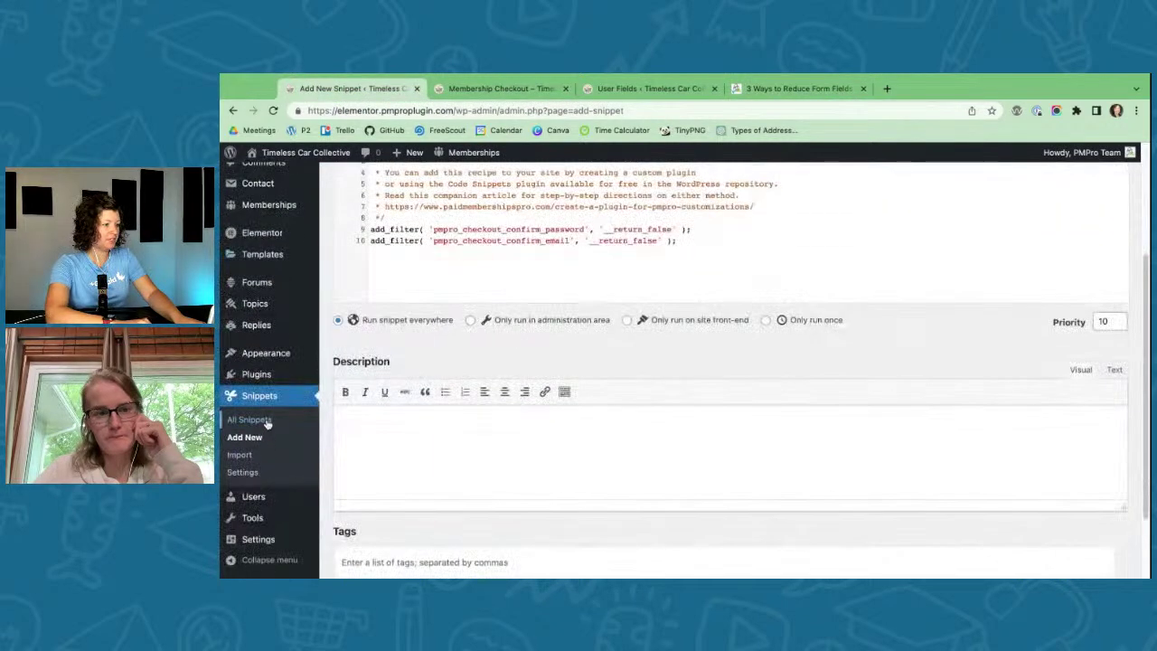
left_click(265, 423)
scroll(491, 374, "down", 1)
scroll(490, 374, "down", 3)
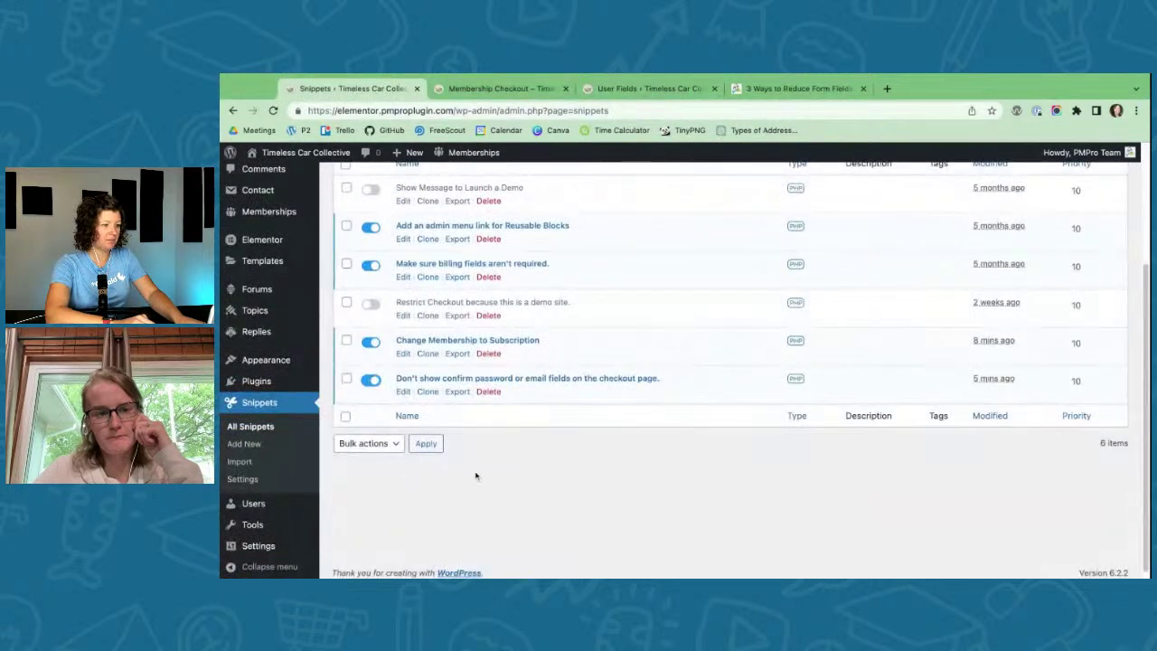
left_click(370, 379)
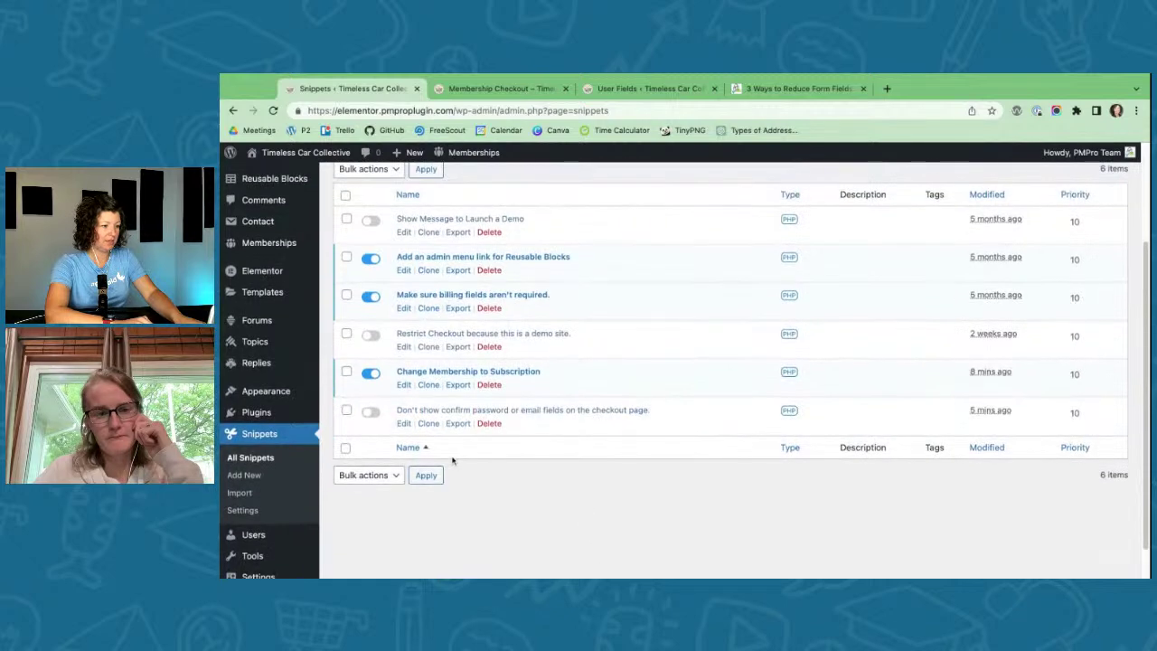
scroll(405, 302, "up", 3)
Step: Create an 'Email only' snippet with the pasted Recipe #3 code, saving and activating it
left_click(413, 170)
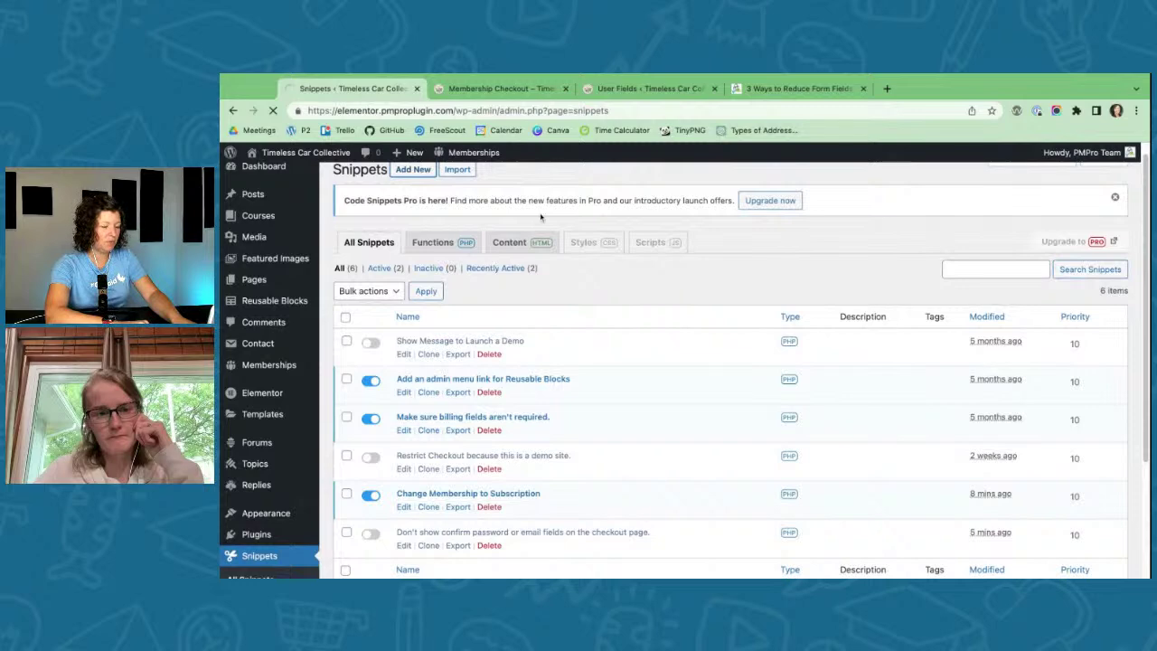
left_click(486, 213)
type("Email ")
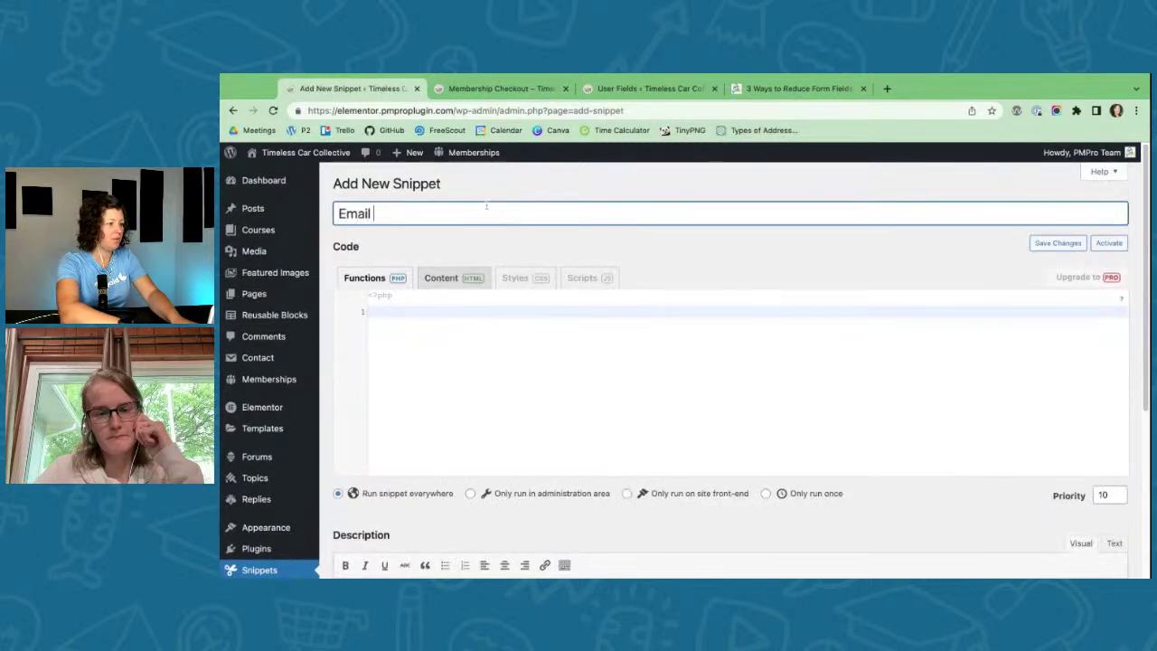
type("only")
left_click(511, 341)
key("ctrl+v")
key("ctrl+Home")
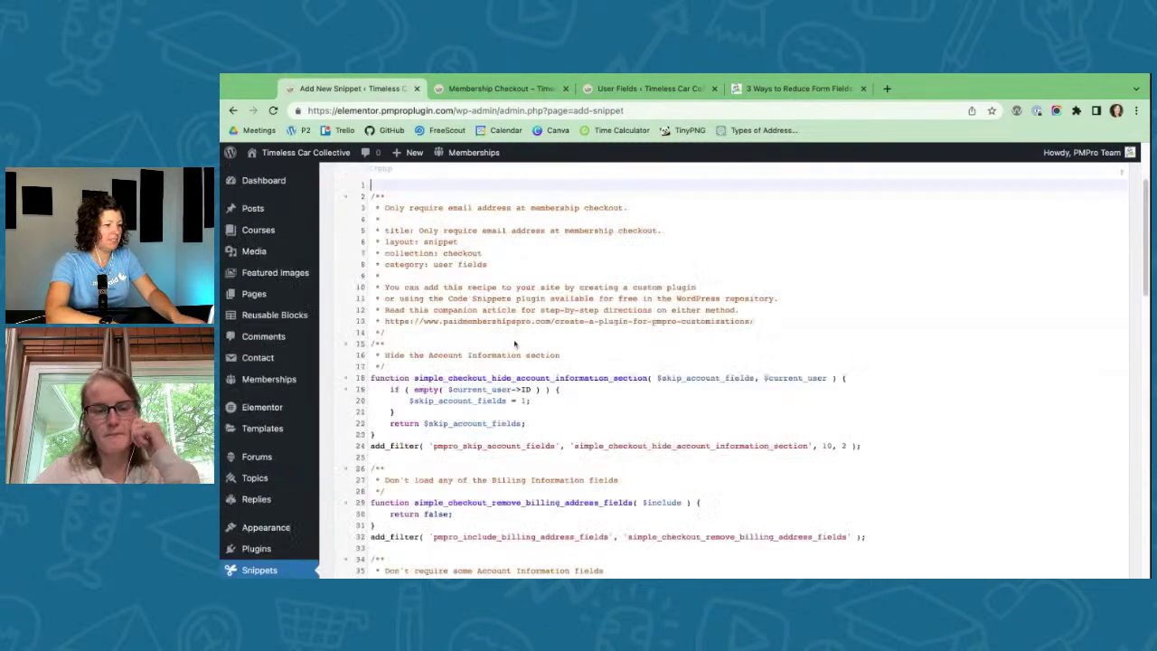
scroll(514, 344, "down", 5)
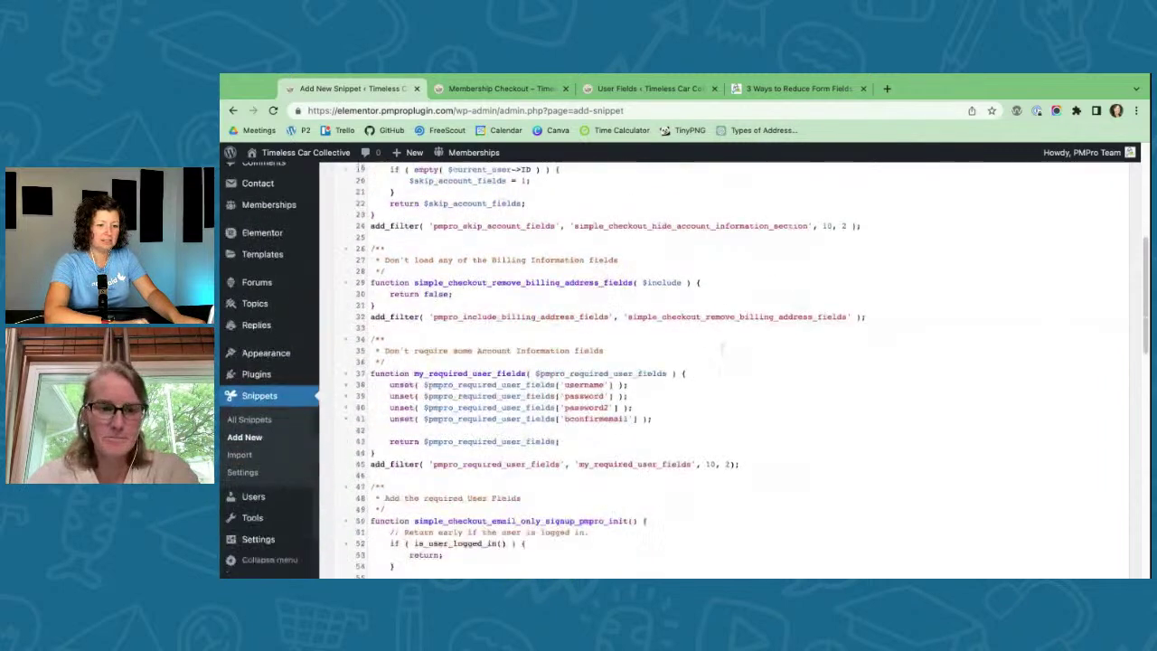
scroll(722, 347, "down", 10)
left_click(387, 513)
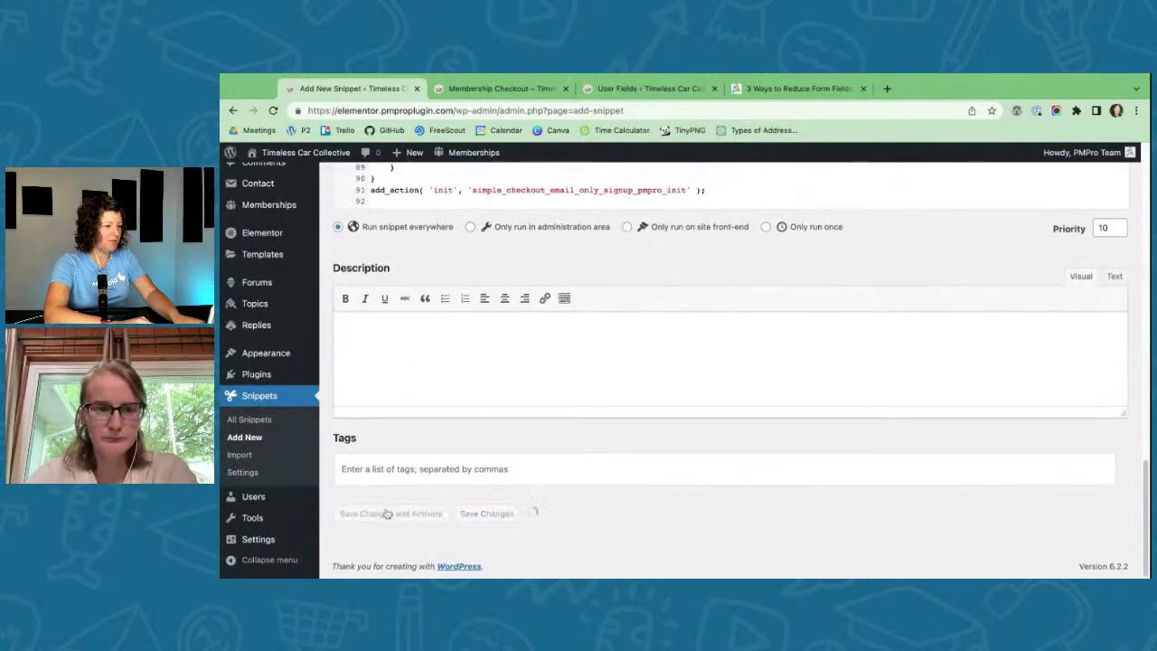
left_click(502, 88)
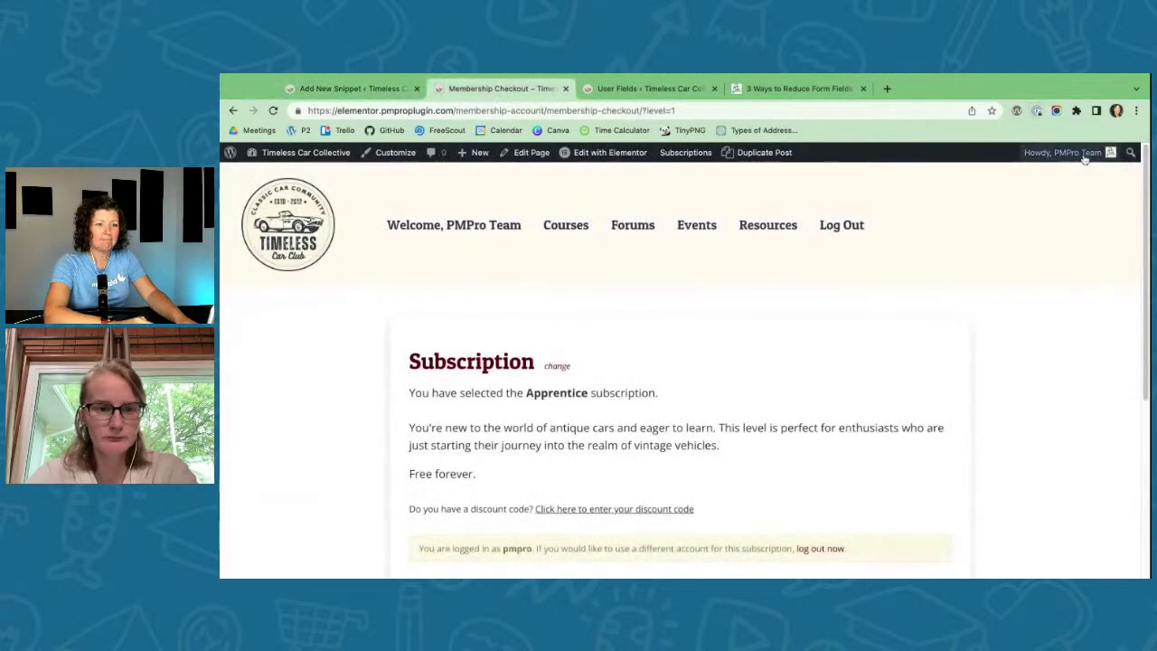
Step: Log out and review the checkout form as a visitor, including the Company Name field
left_click(821, 228)
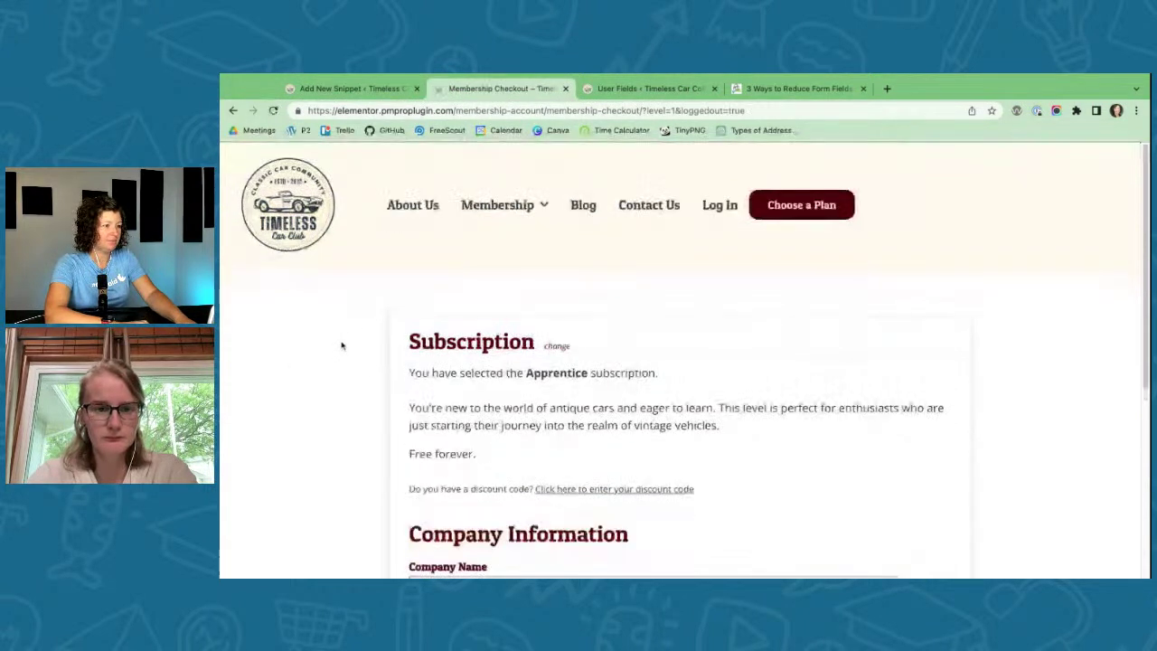
scroll(378, 318, "down", 5)
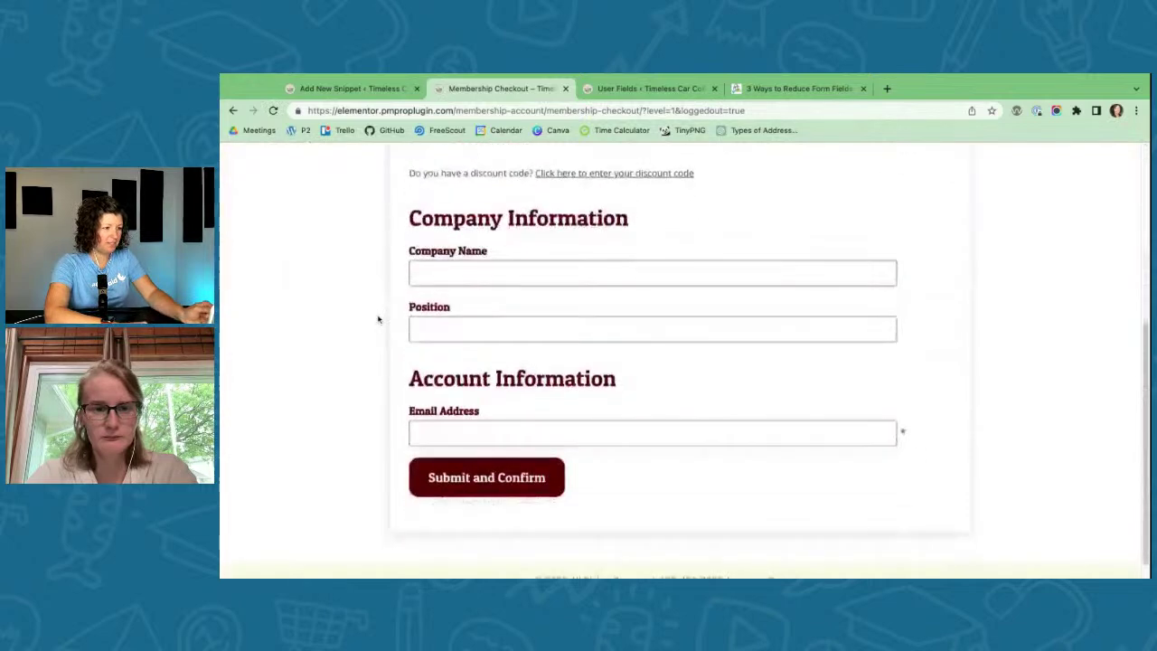
scroll(378, 318, "up", 3)
scroll(377, 318, "down", 3)
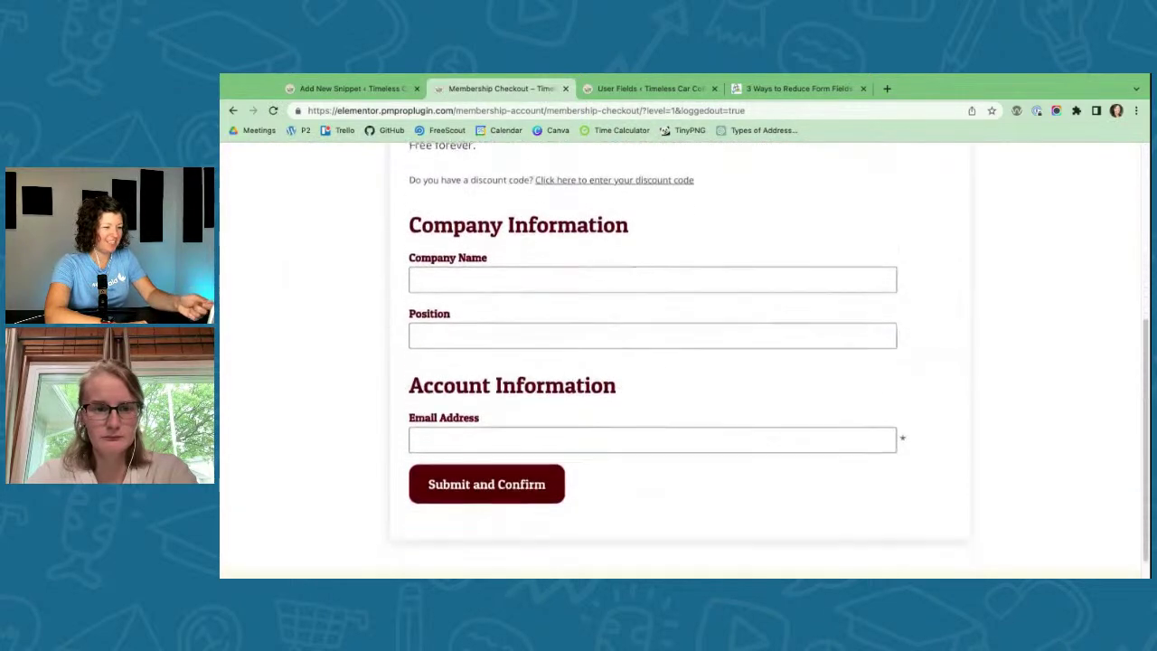
left_click(419, 272)
Step: Toggle 'Show fields at checkout' in User Fields, save, and reload the checkout page
left_click(647, 88)
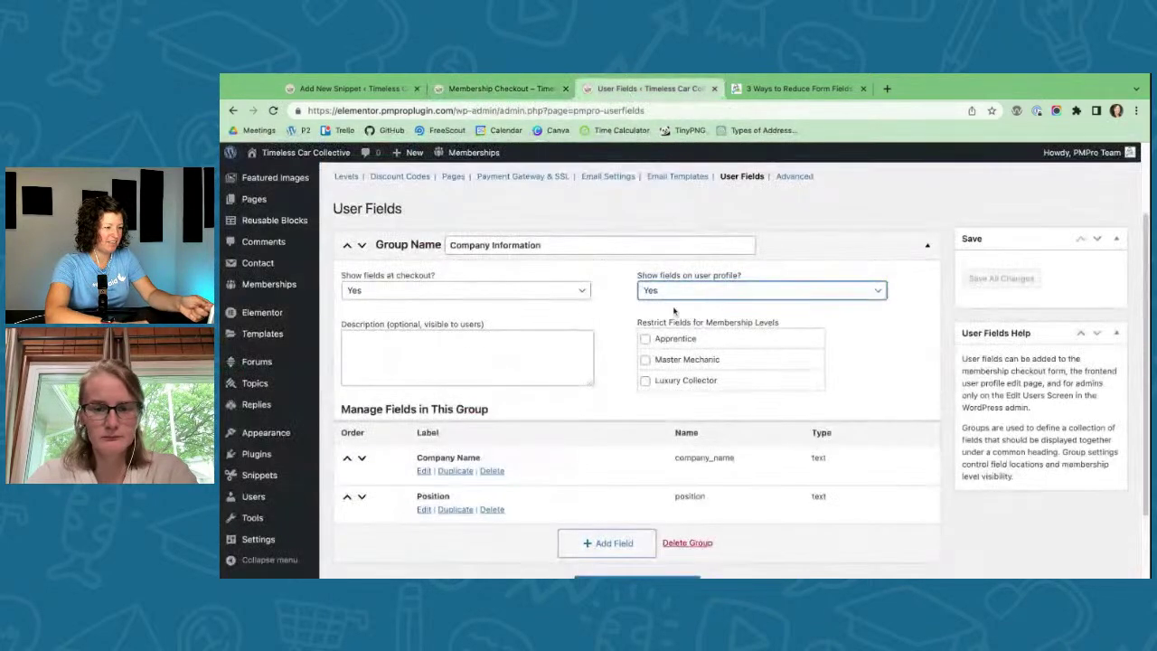
left_click(529, 307)
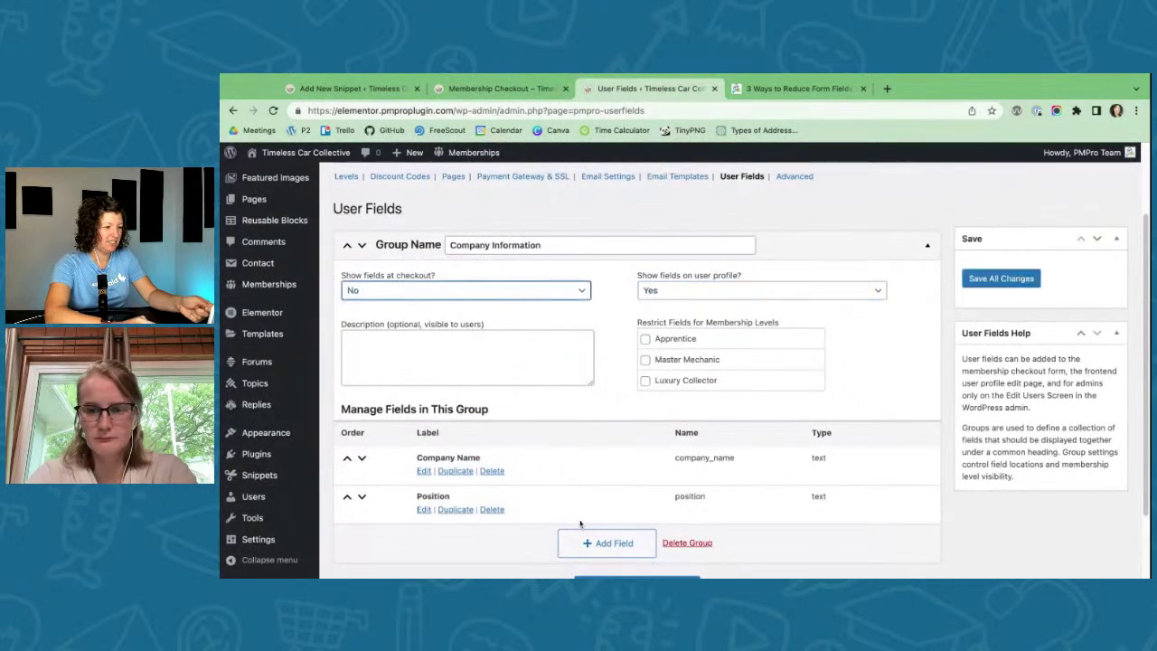
left_click(1005, 277)
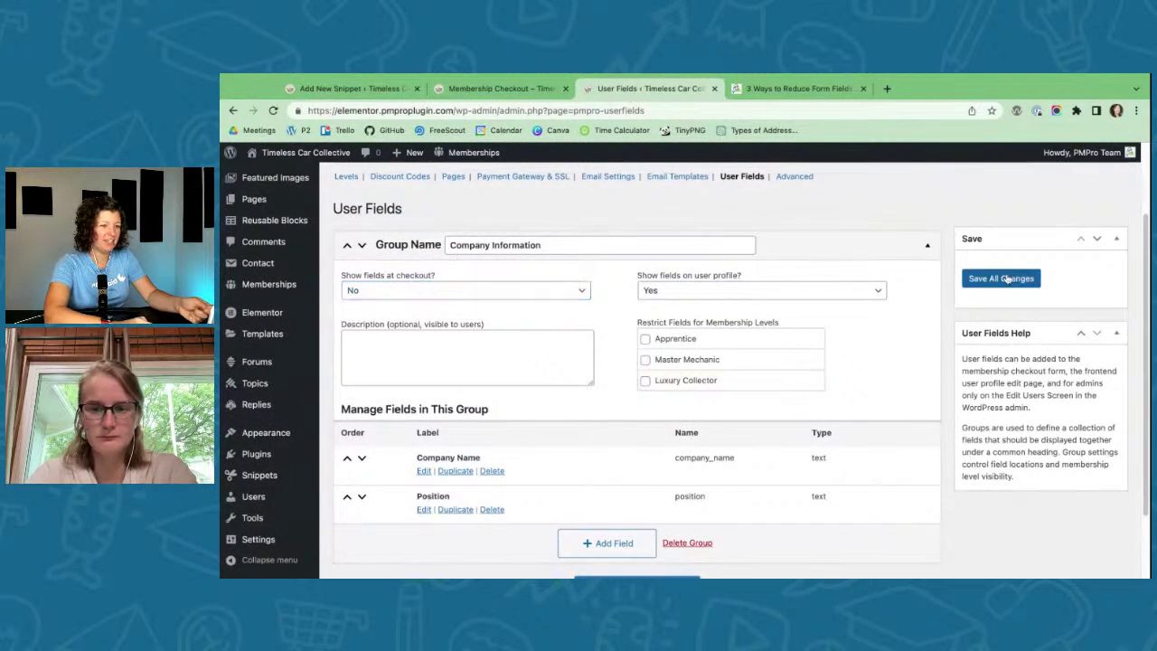
left_click(497, 89)
key("super+r")
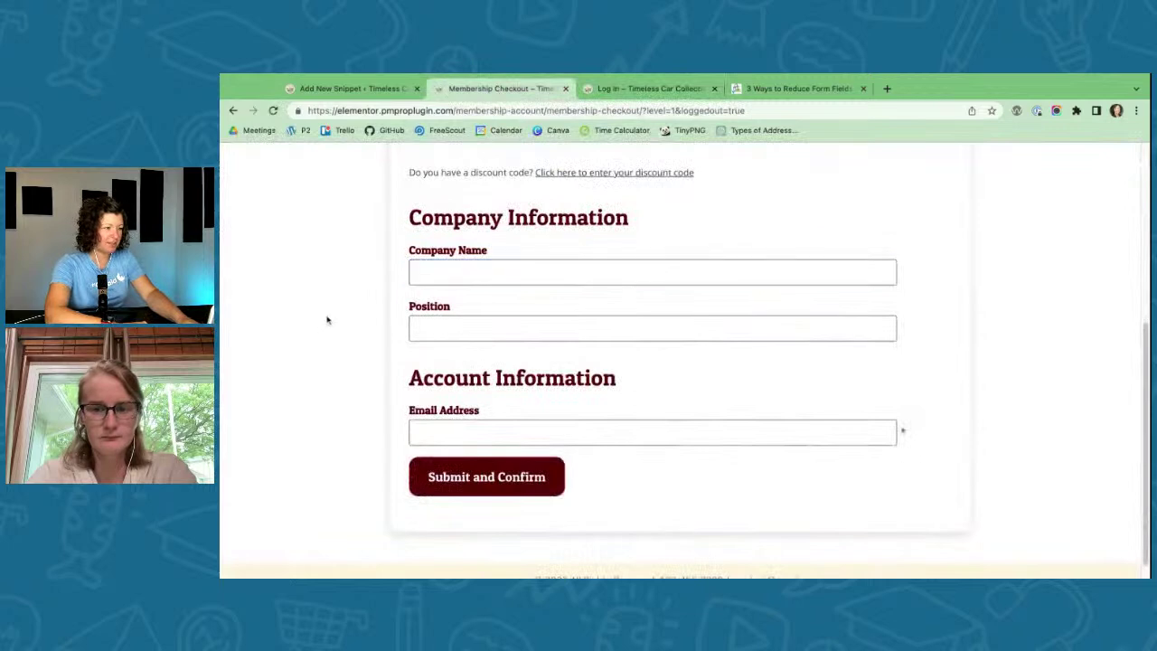
left_click(649, 88)
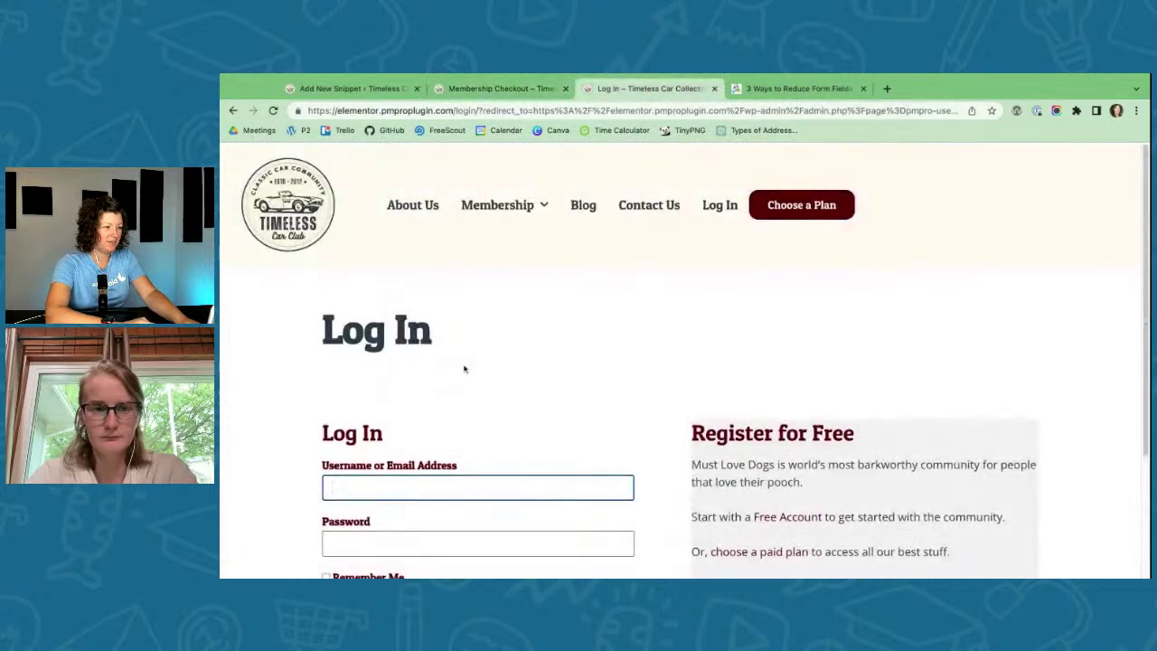
left_click(548, 84)
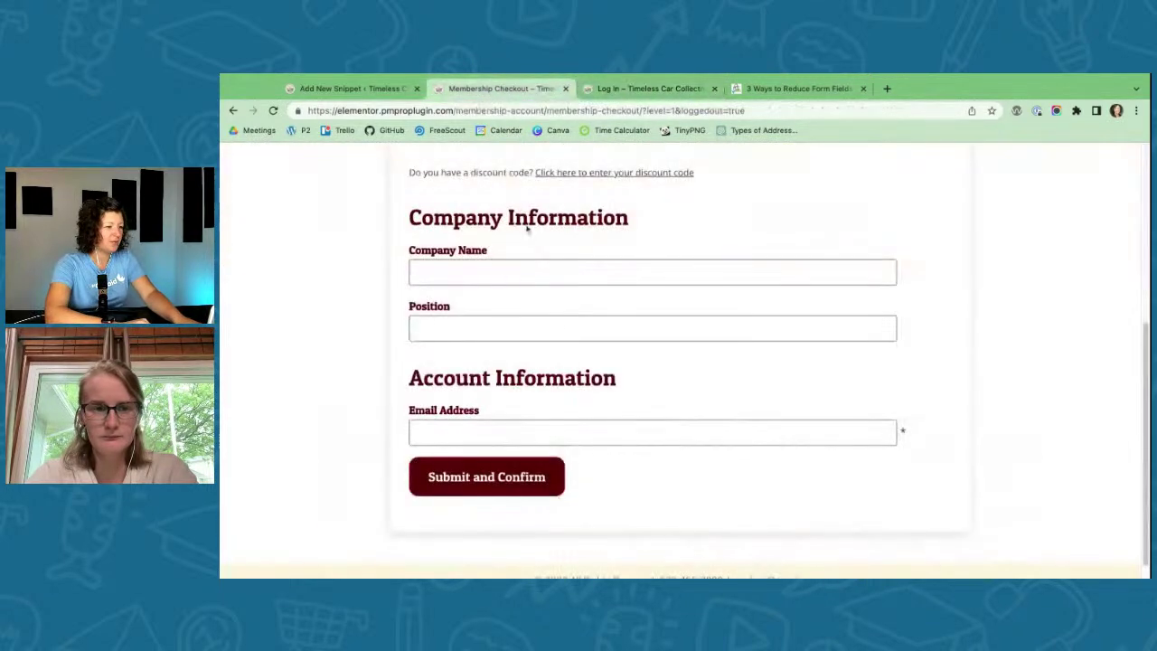
Step: Check out with company 'Paid Memberships Pro', position 'Founder' and a '+cars' email, then view the account
left_click(507, 264)
type("Paid Memberships Pro")
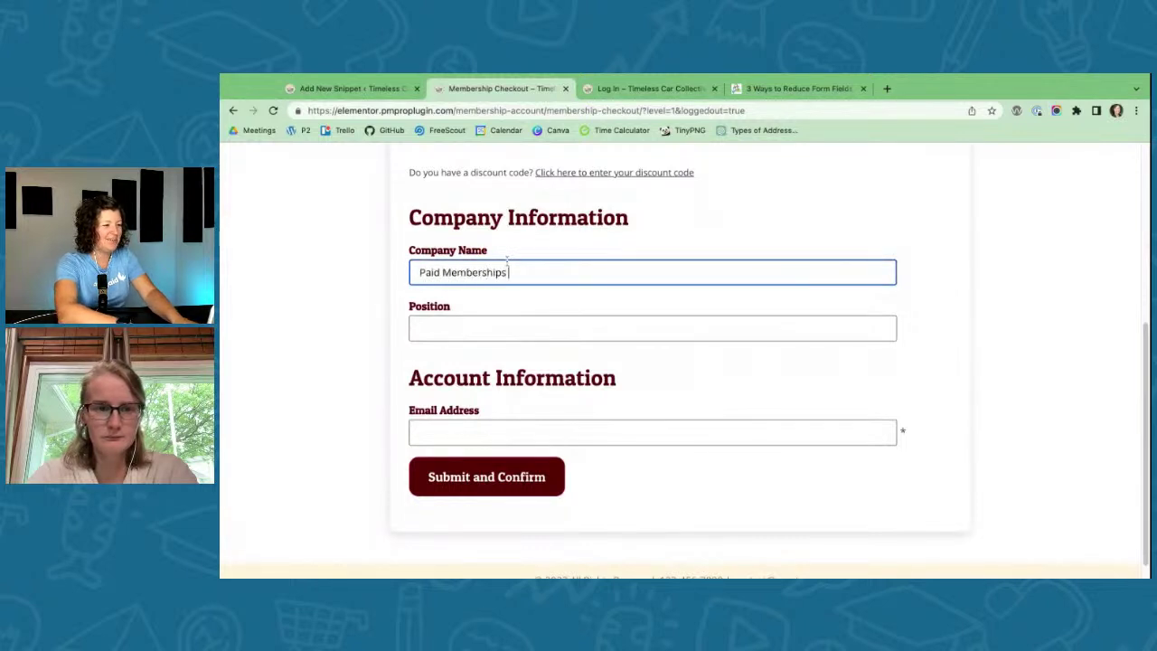
key("Tab")
type("Founder")
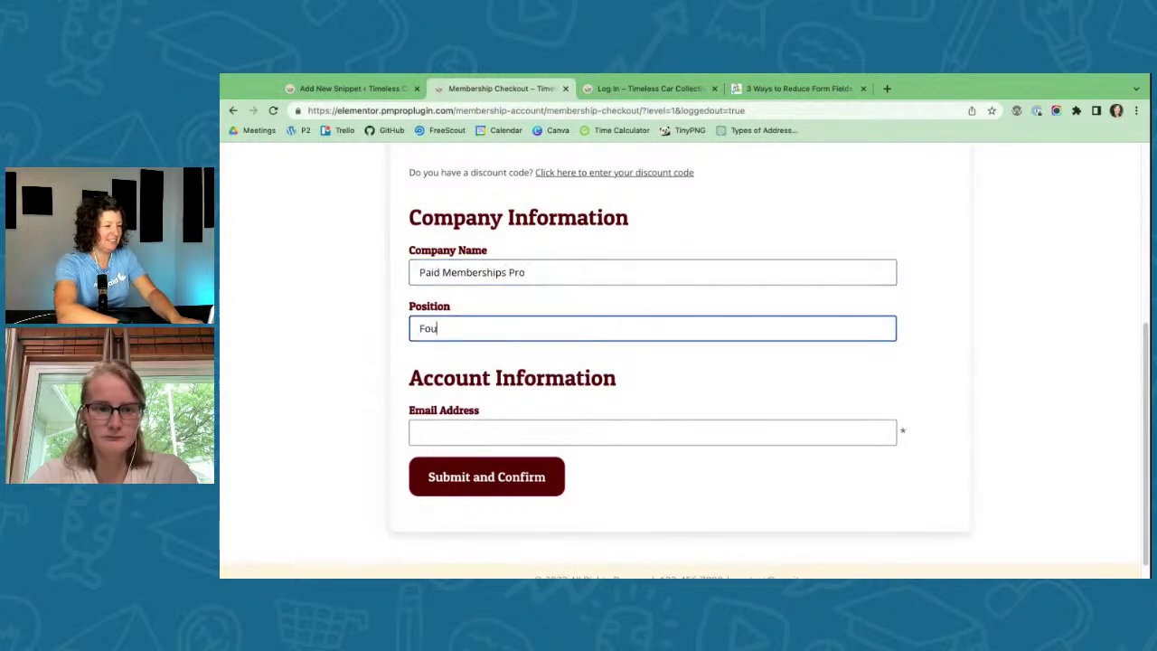
key("Tab")
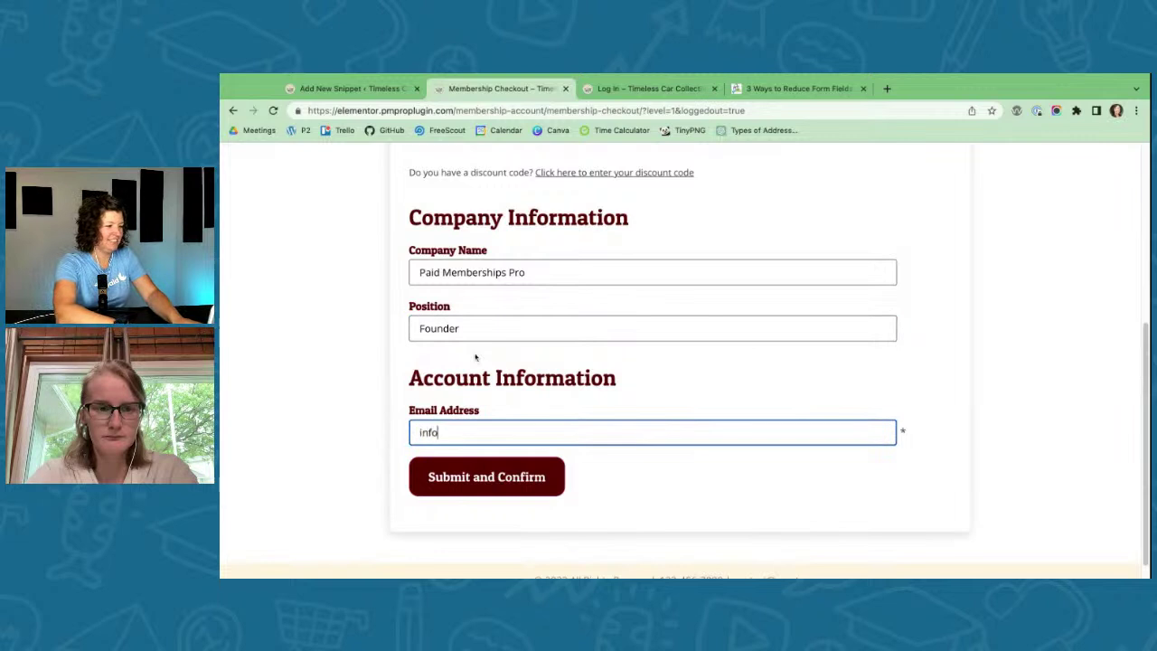
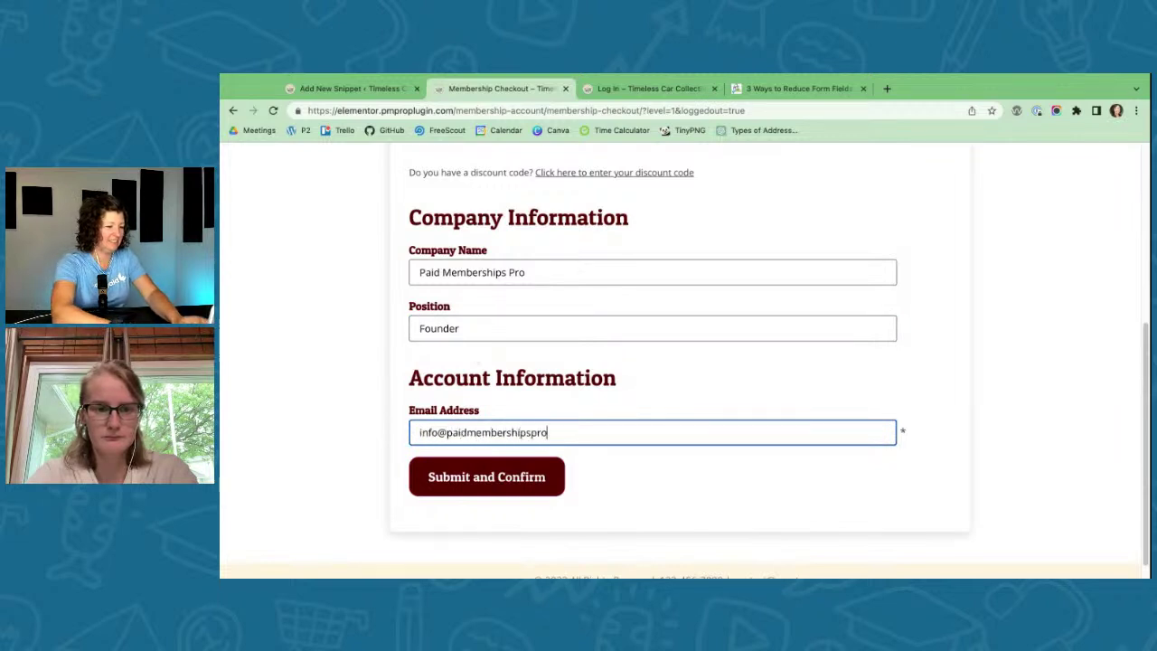
key("super+a")
left_click(440, 432)
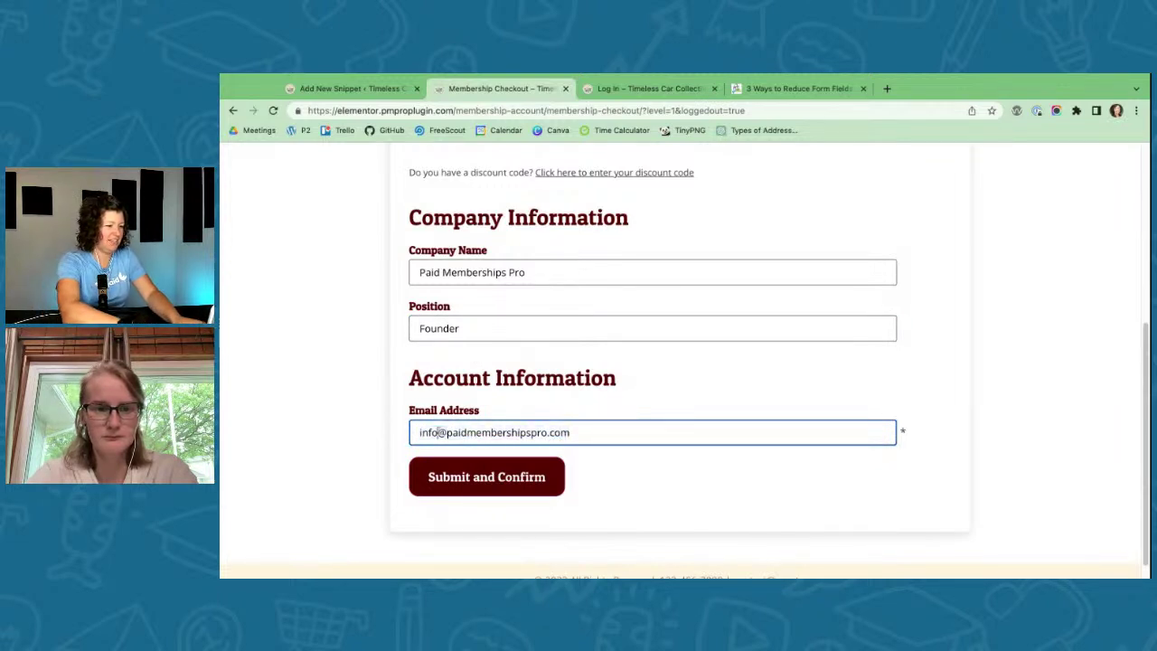
type("+cars")
key("Return")
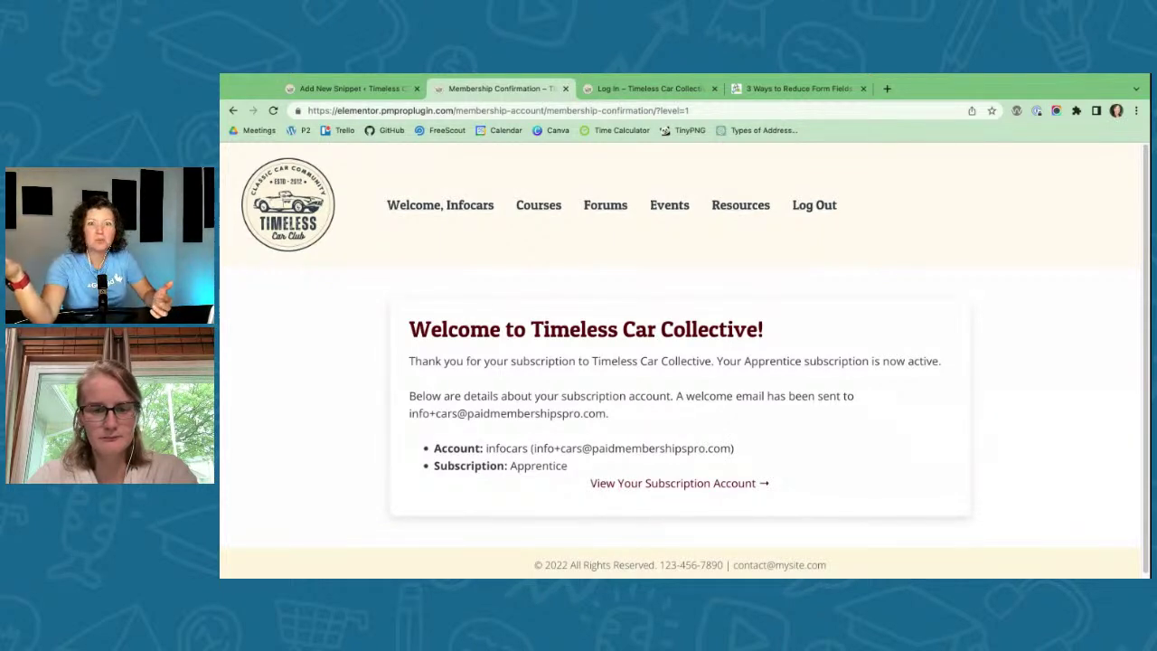
left_click(675, 484)
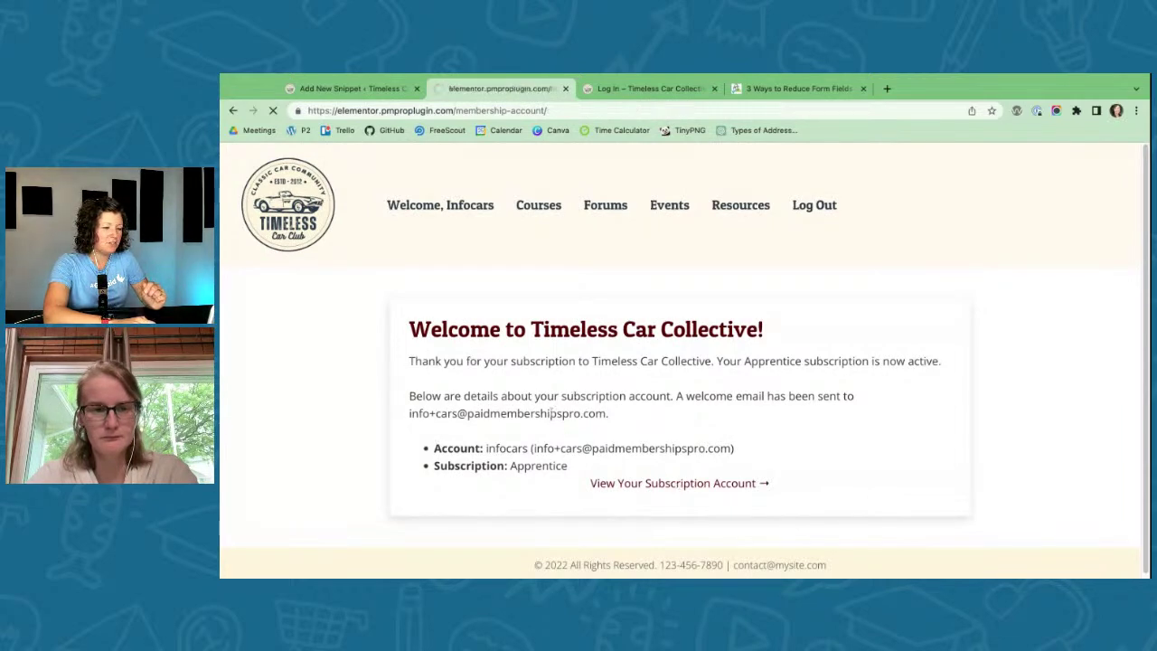
Step: Scroll the Membership Account page to highlight the auto-generated username, then return to the top
scroll(385, 406, "down", 5)
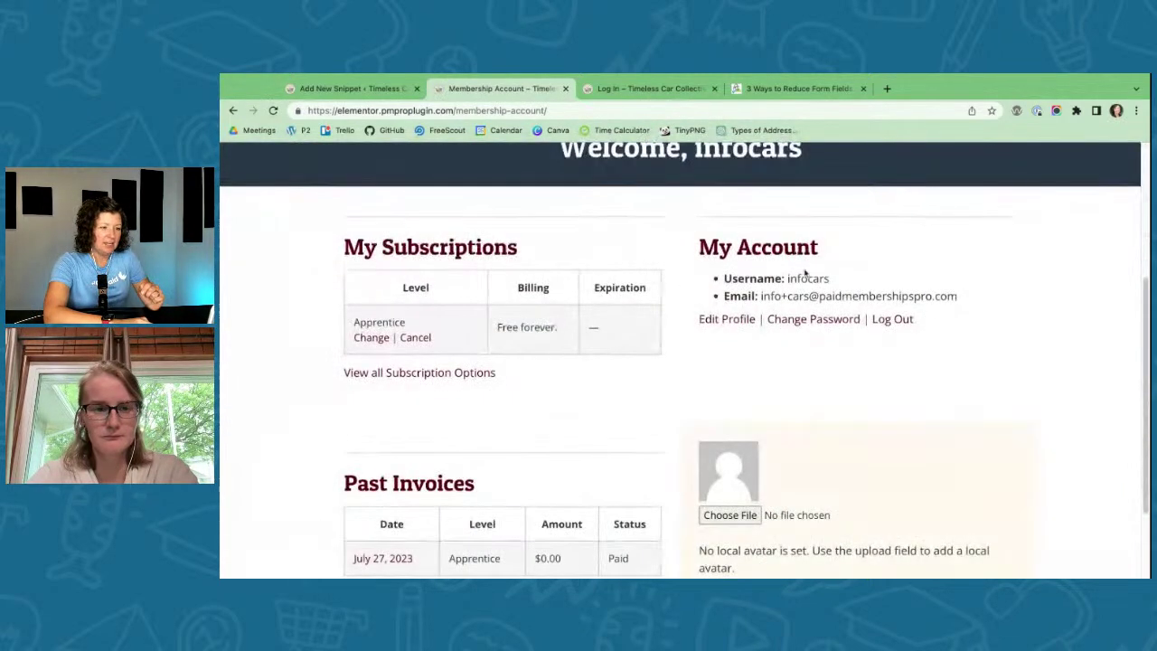
left_click_drag(784, 279, 830, 280)
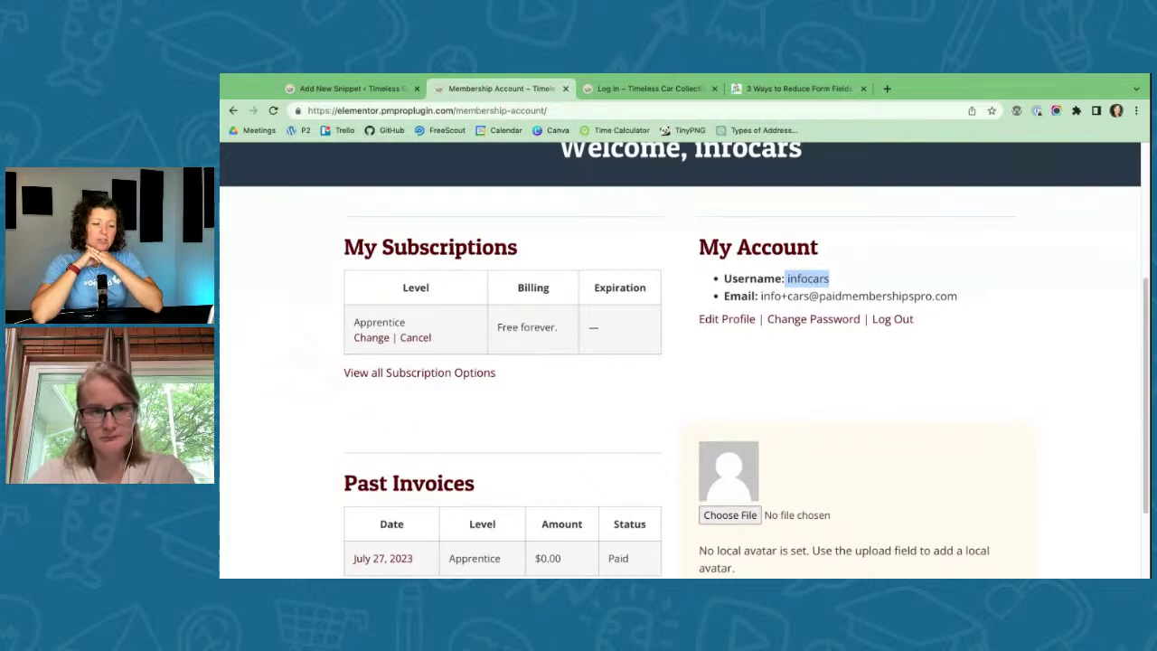
scroll(833, 264, "up", 5)
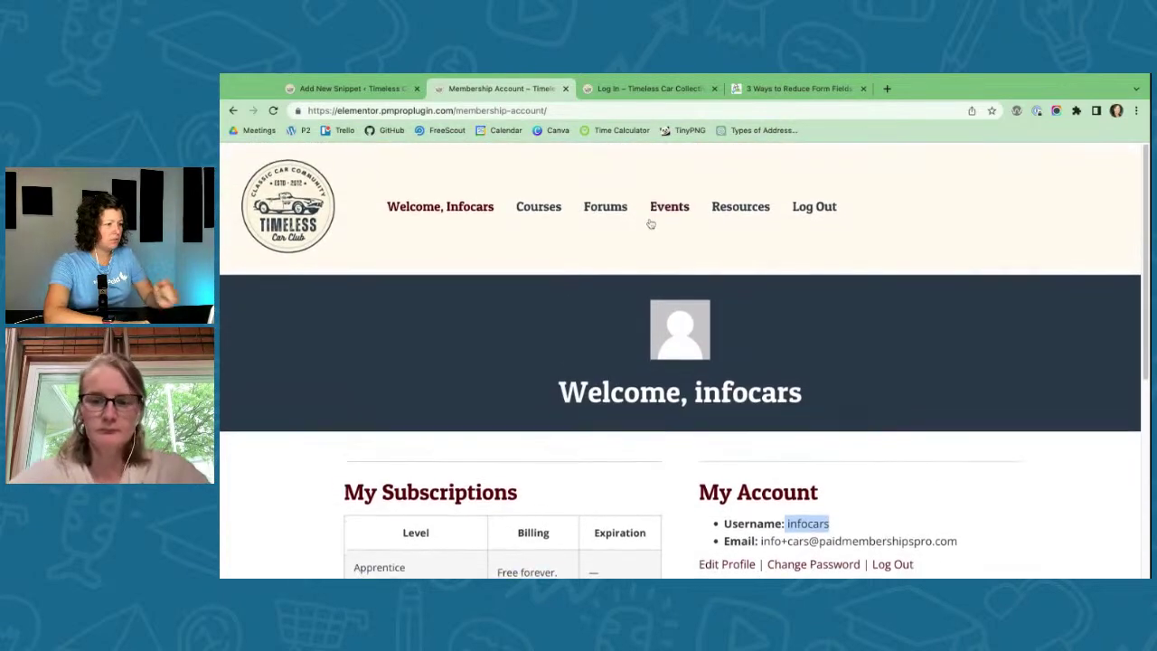
double_click(565, 110)
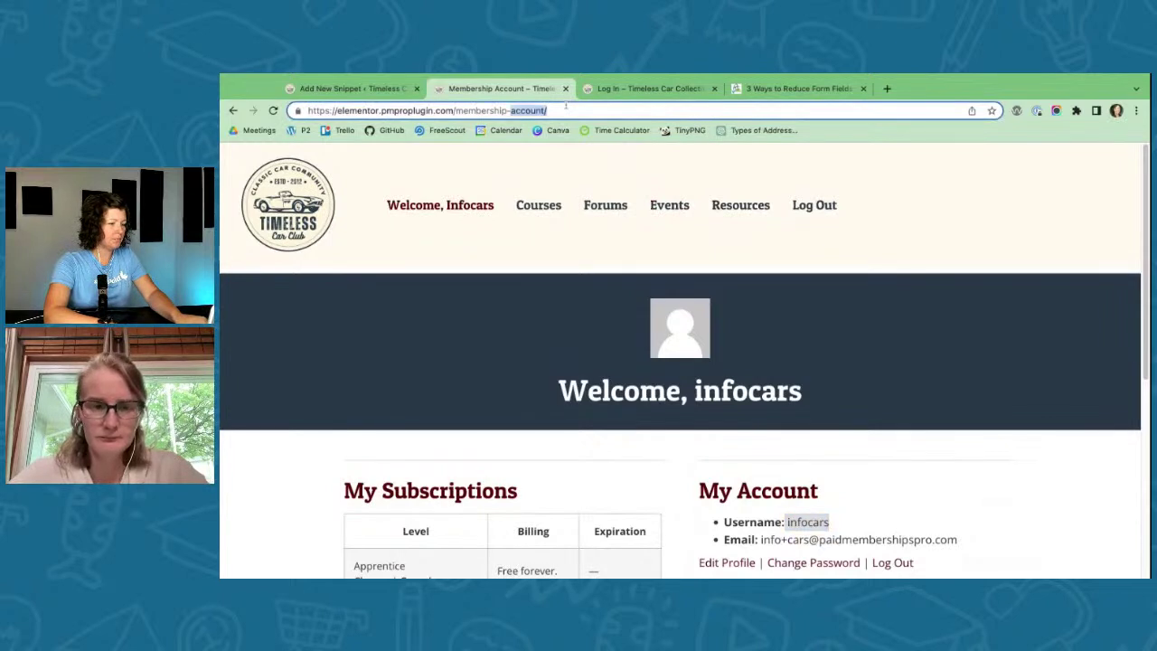
Step: Load the /directory page, check an existing profile, then open the new member's profile
left_click(565, 109)
type("directory/")
key("Return")
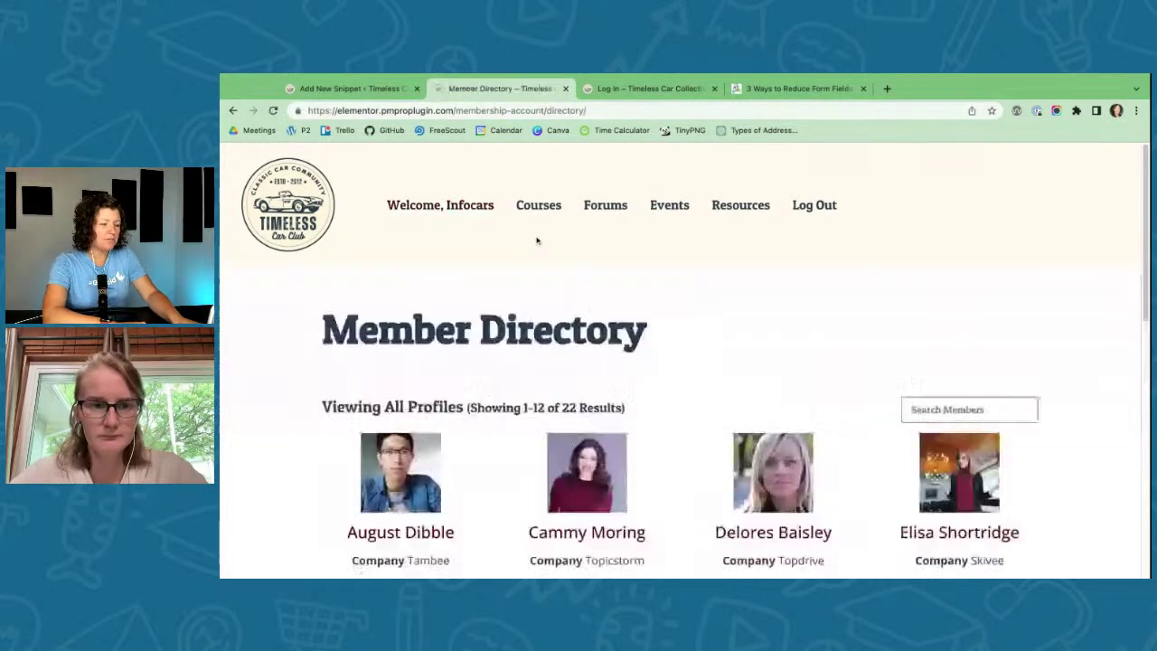
scroll(561, 226, "down", 5)
left_click(589, 202)
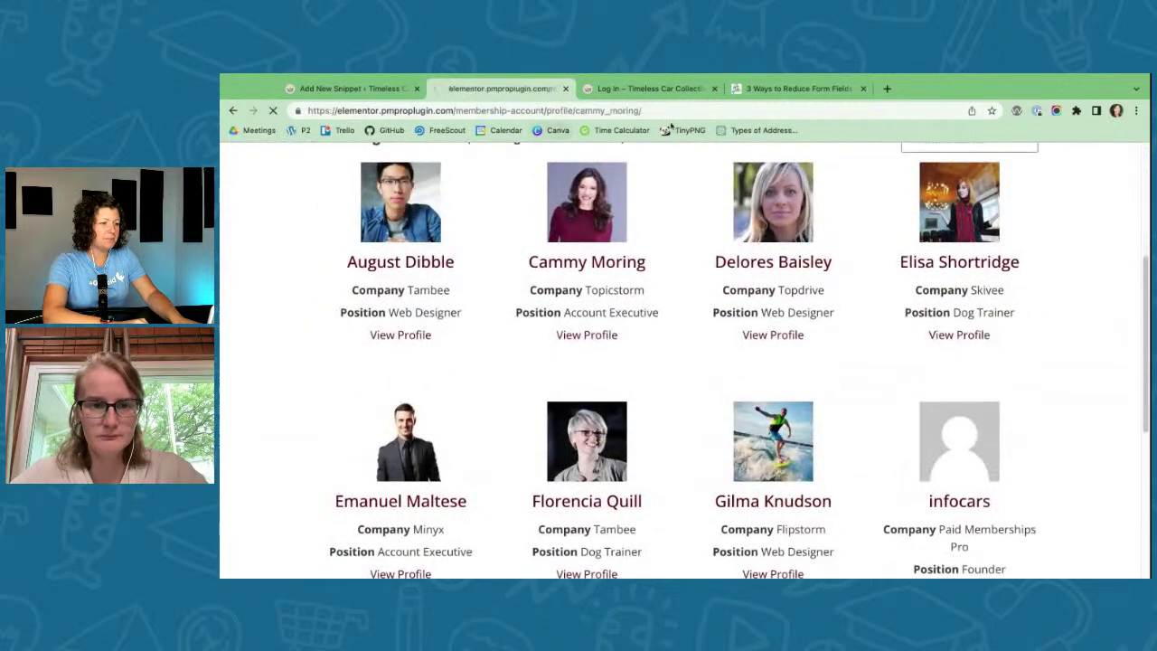
left_click_drag(579, 110, 708, 111)
left_click_drag(574, 111, 684, 111)
left_click(672, 315)
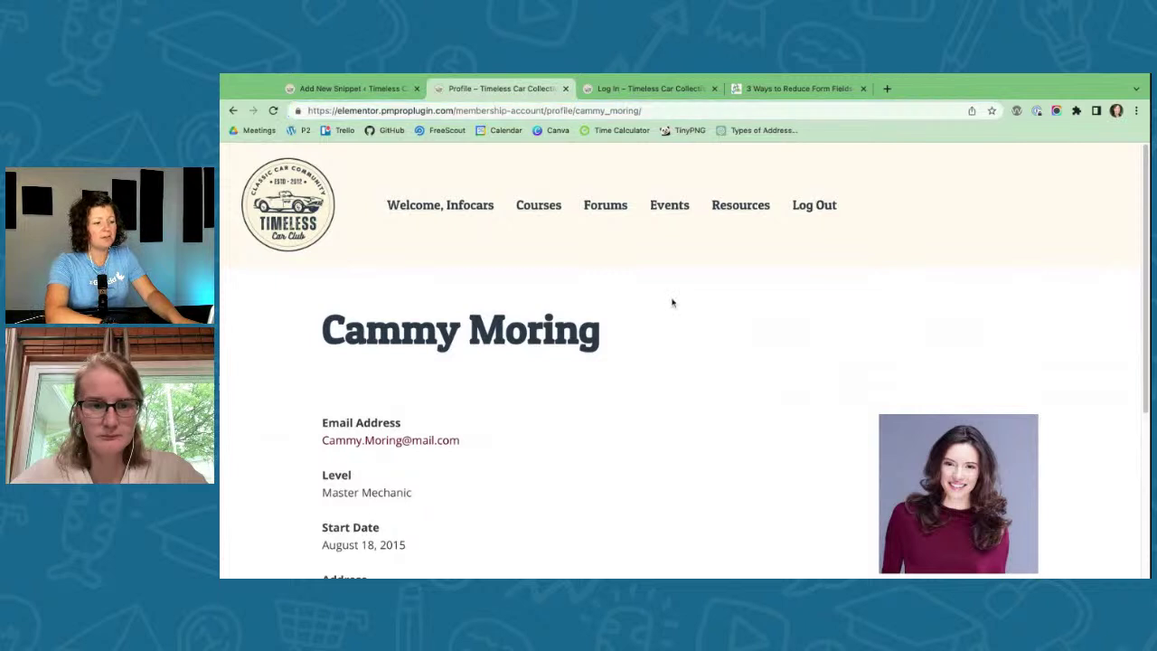
key("super+bracketleft")
scroll(685, 323, "down", 1)
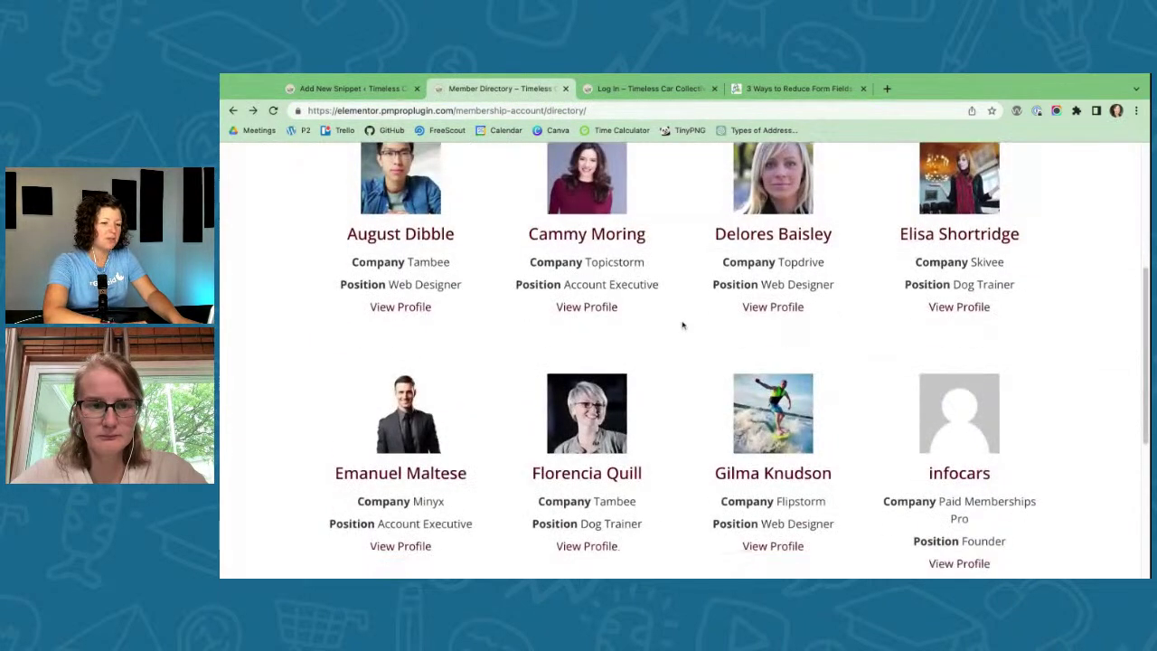
left_click(946, 449)
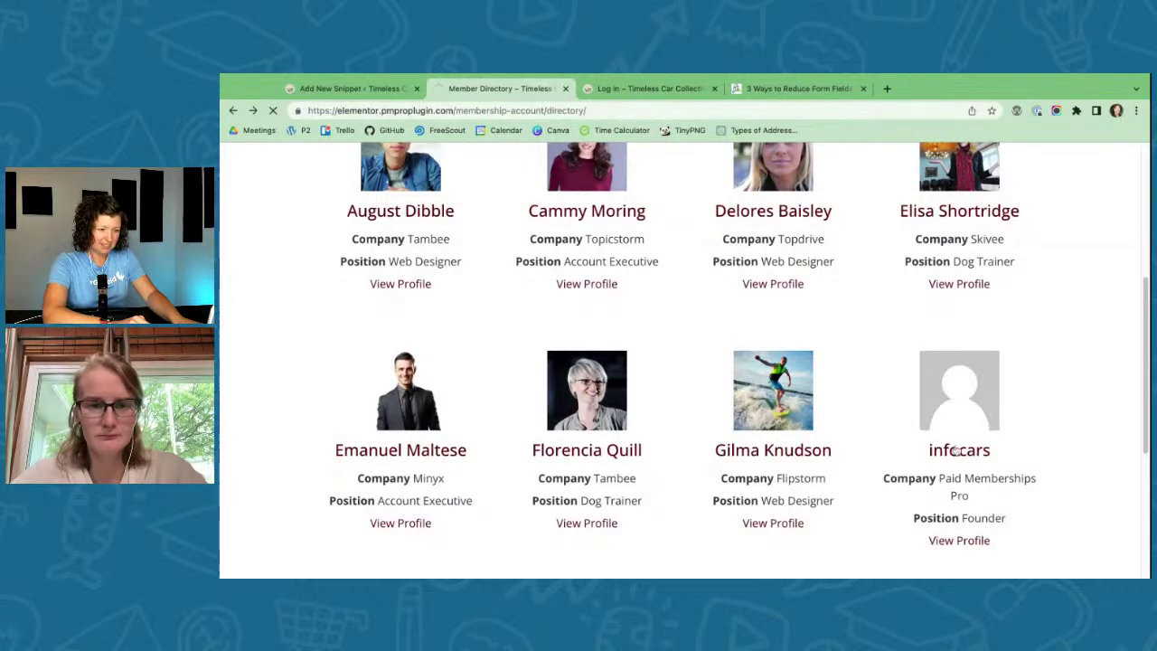
Step: Read the Email Only Signup description in the article, then reload the member's profile page
left_click(782, 89)
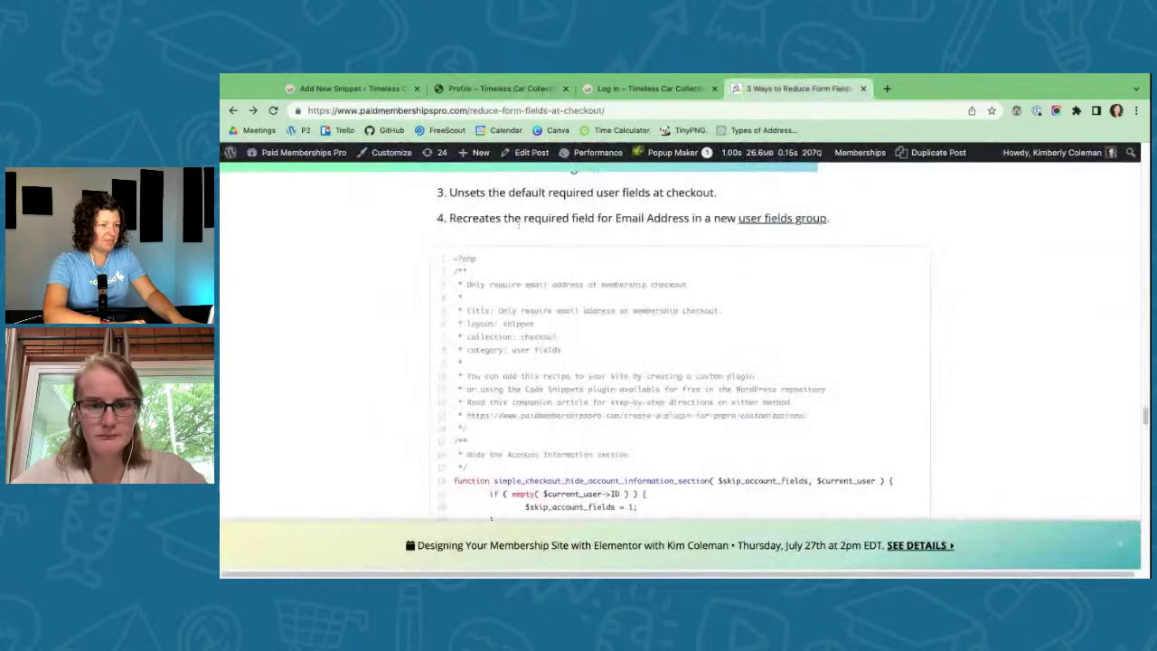
scroll(251, 415, "up", 15)
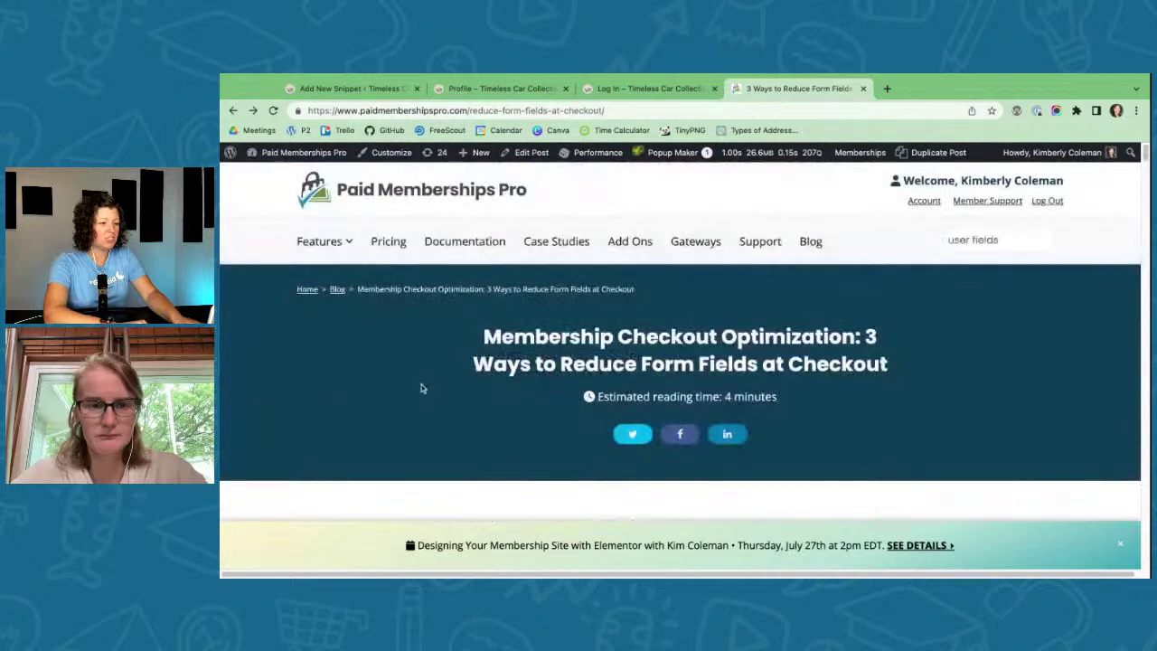
scroll(421, 387, "down", 5)
scroll(421, 386, "down", 2)
triple_click(442, 362)
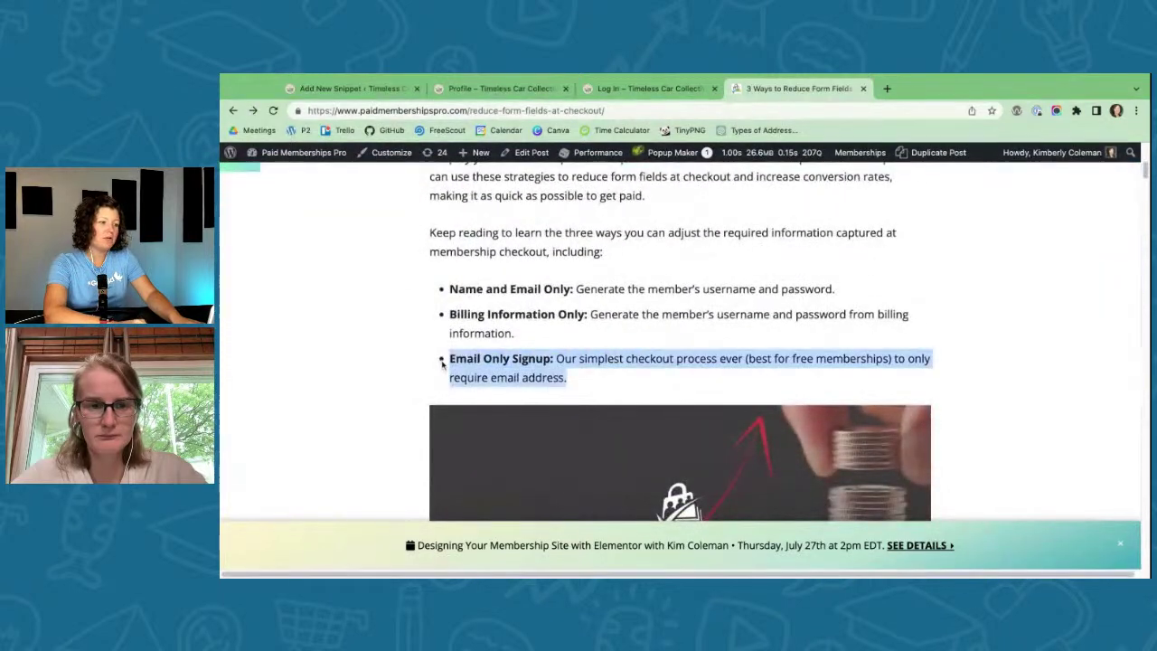
left_click(442, 361)
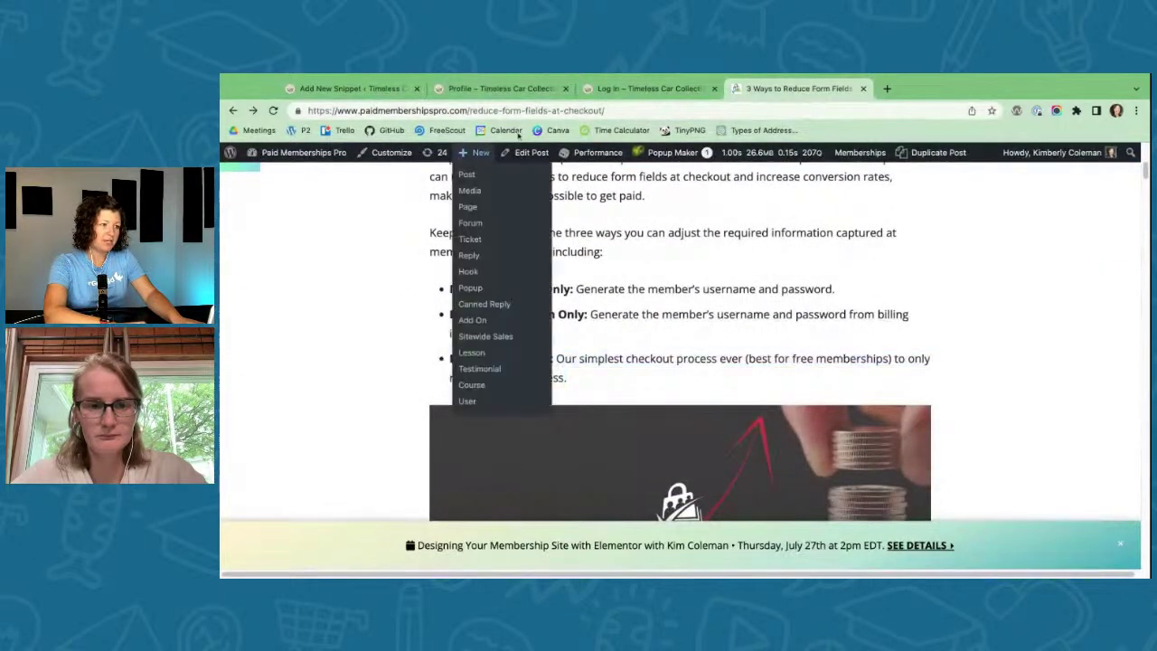
left_click(643, 89)
left_click(488, 88)
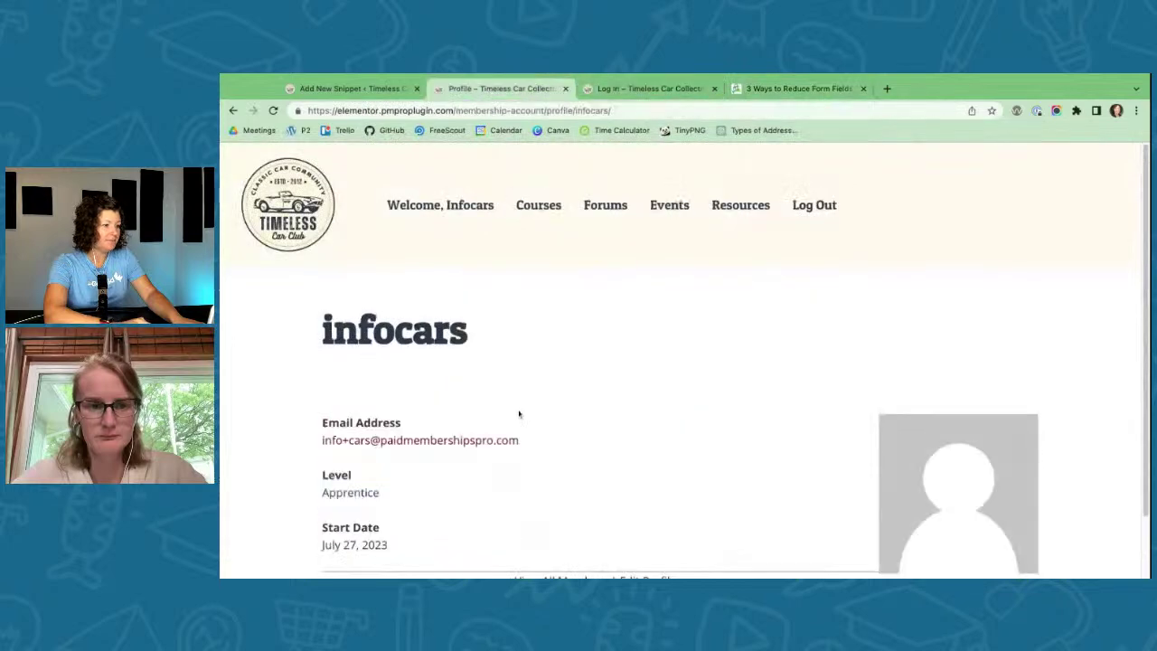
scroll(518, 414, "down", 2)
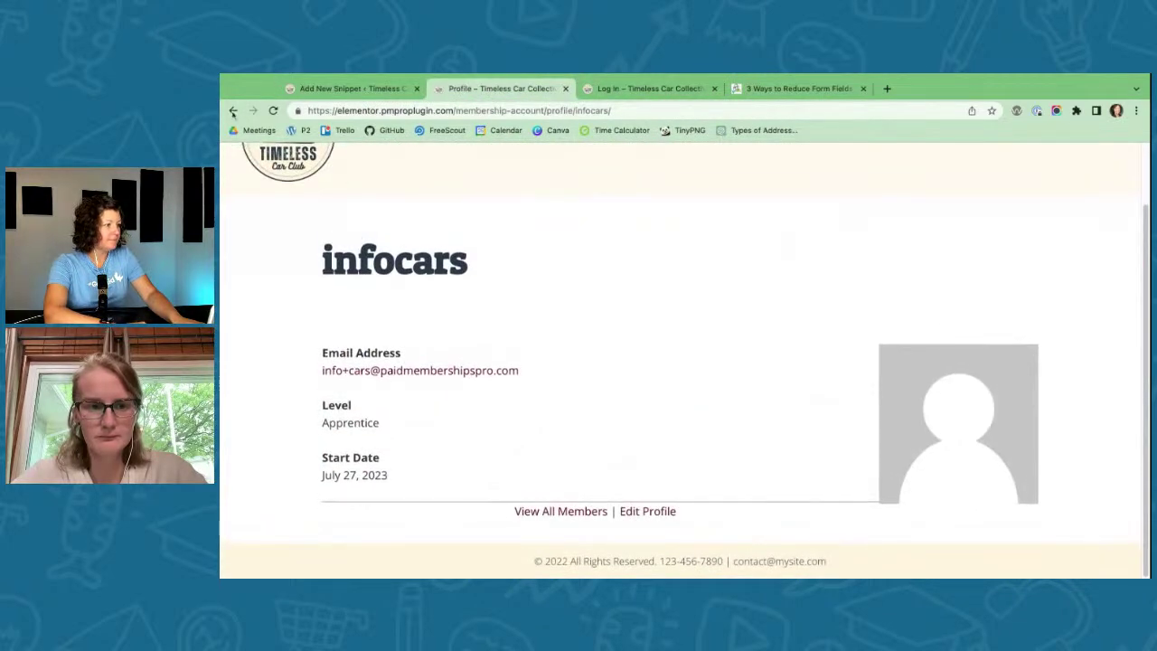
left_click(351, 88)
left_click(479, 88)
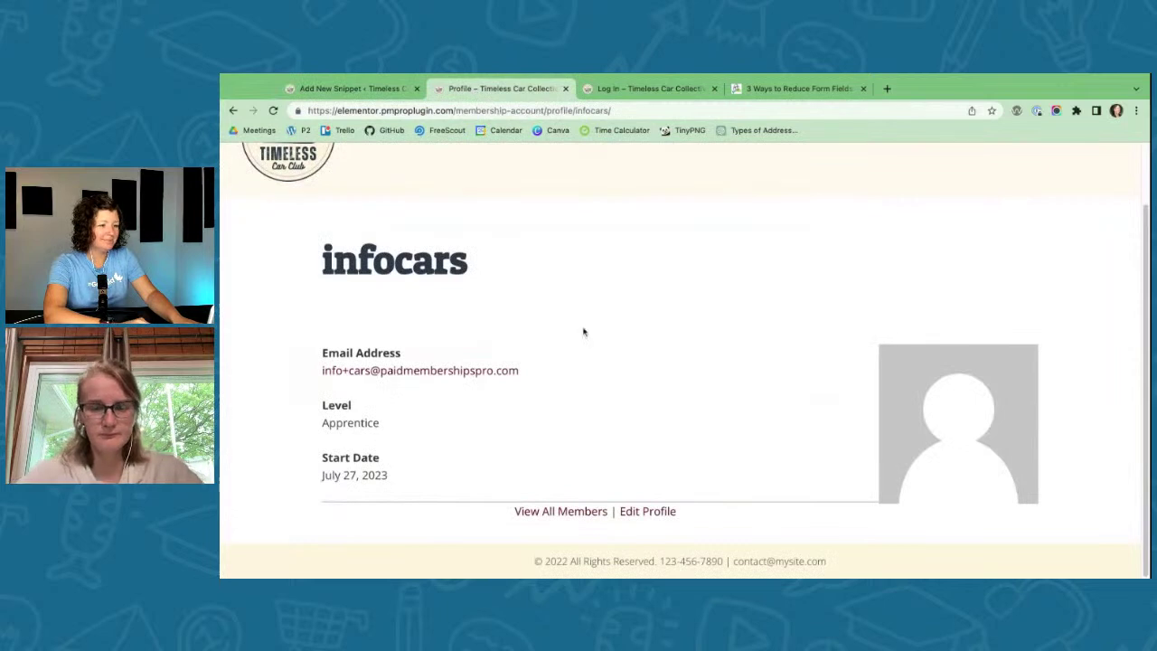
key("super+r")
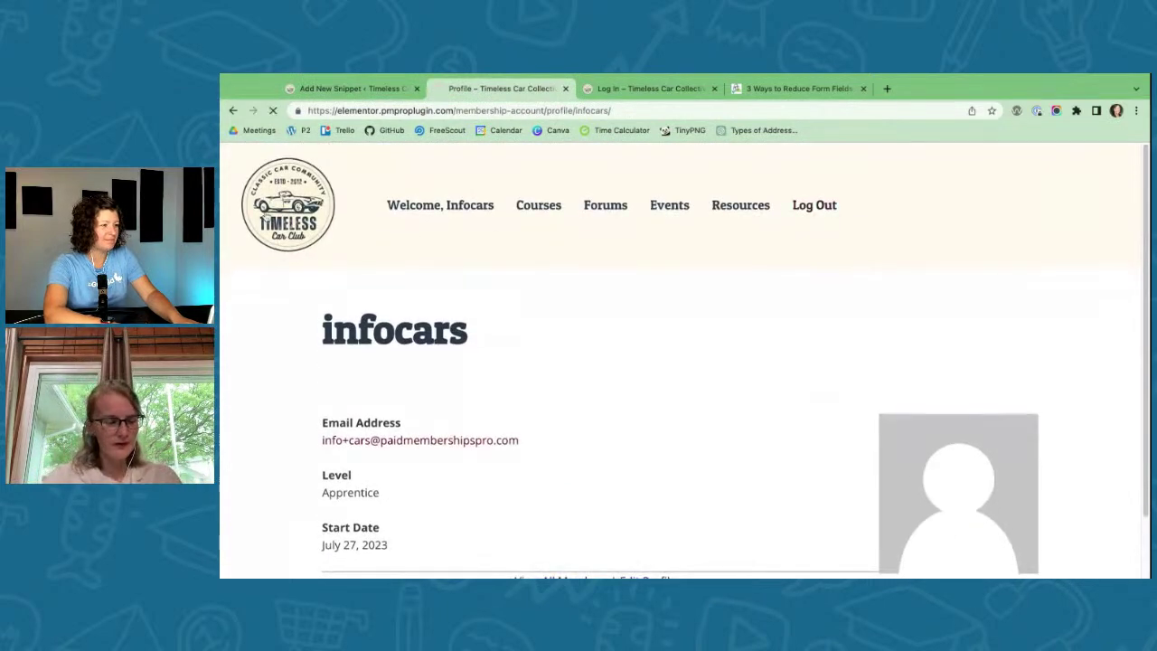
Step: Log the infocars member out and sign in with the admin username and password
left_click(819, 206)
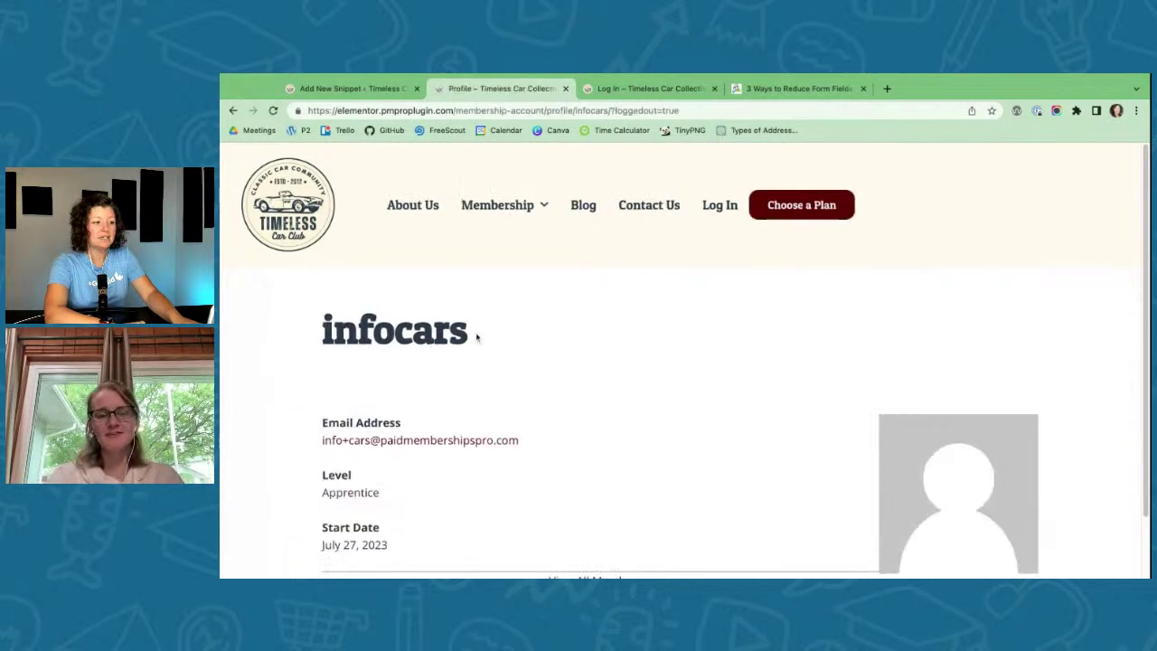
left_click(721, 190)
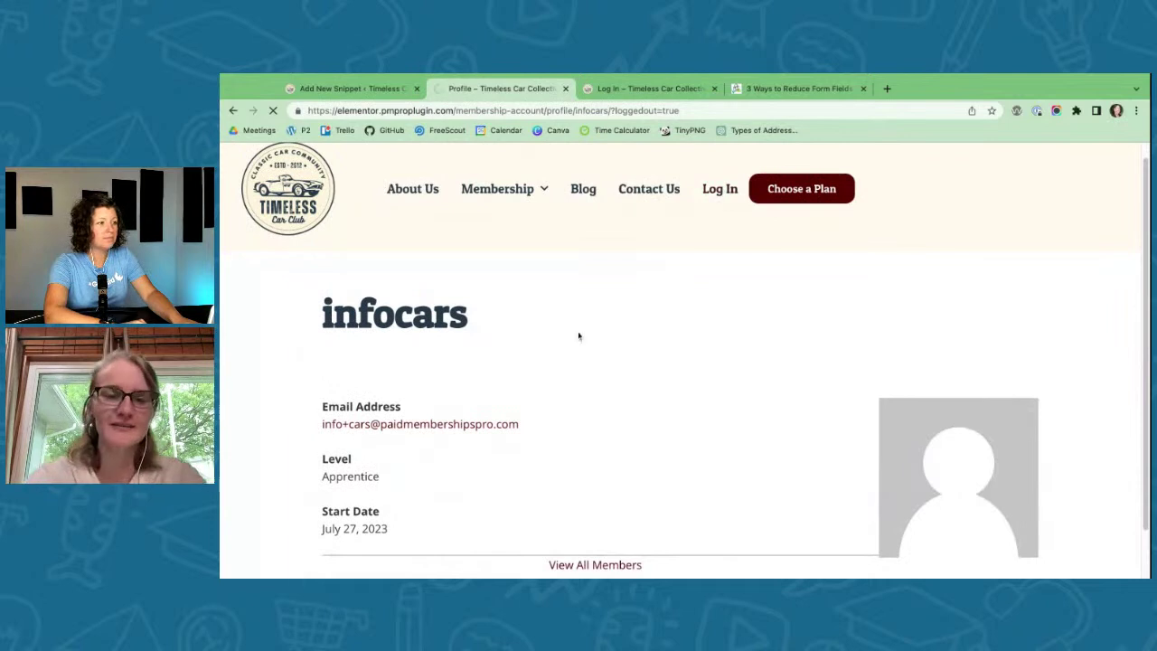
scroll(579, 336, "down", 2)
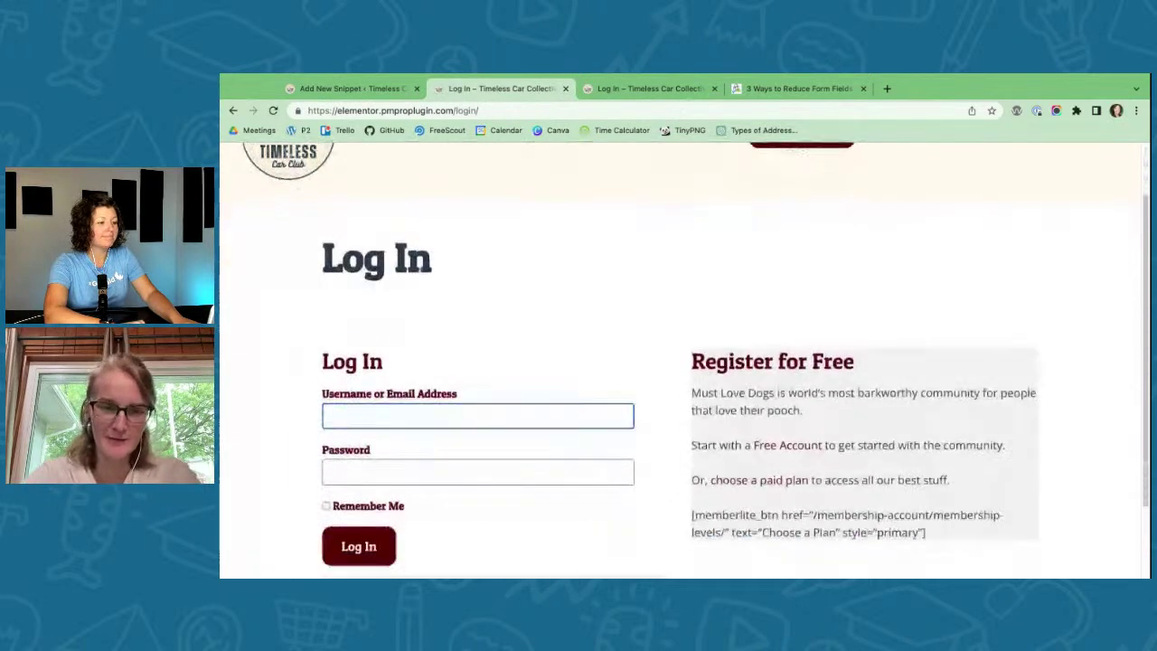
type("pmpro")
key("Tab")
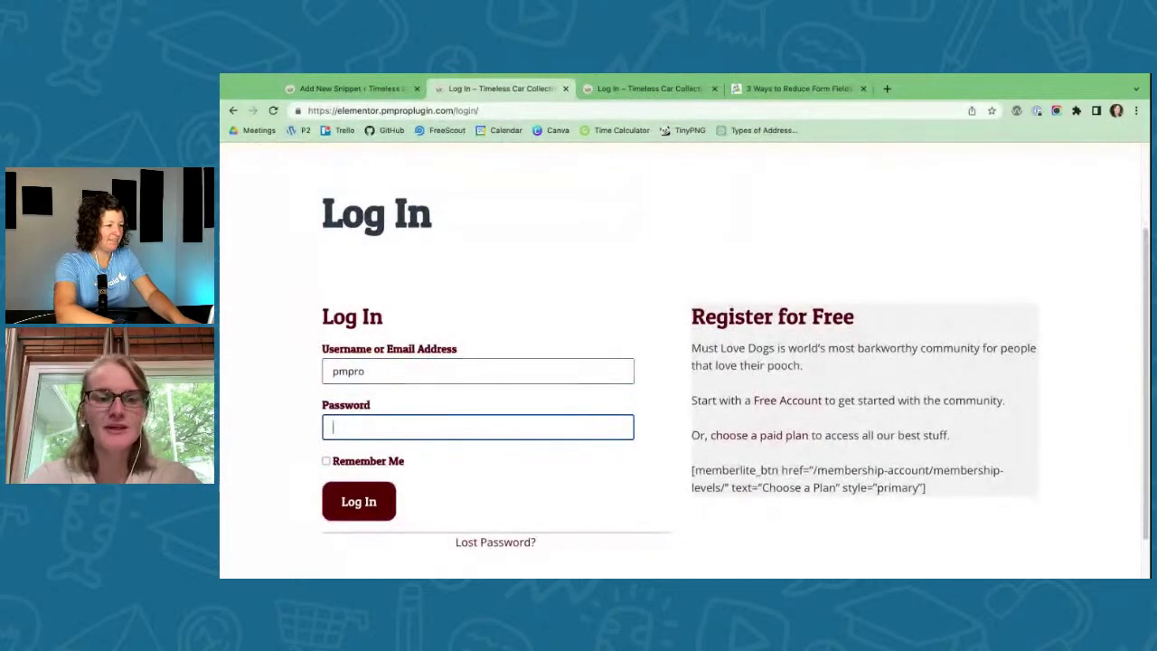
type("••••")
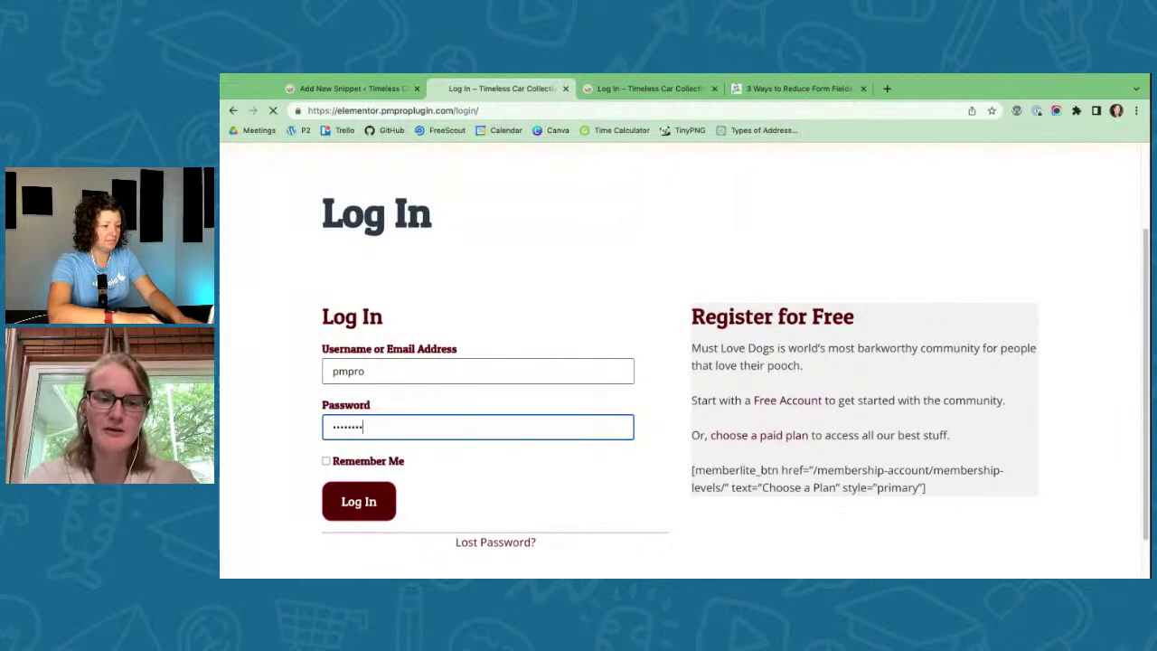
key("Return")
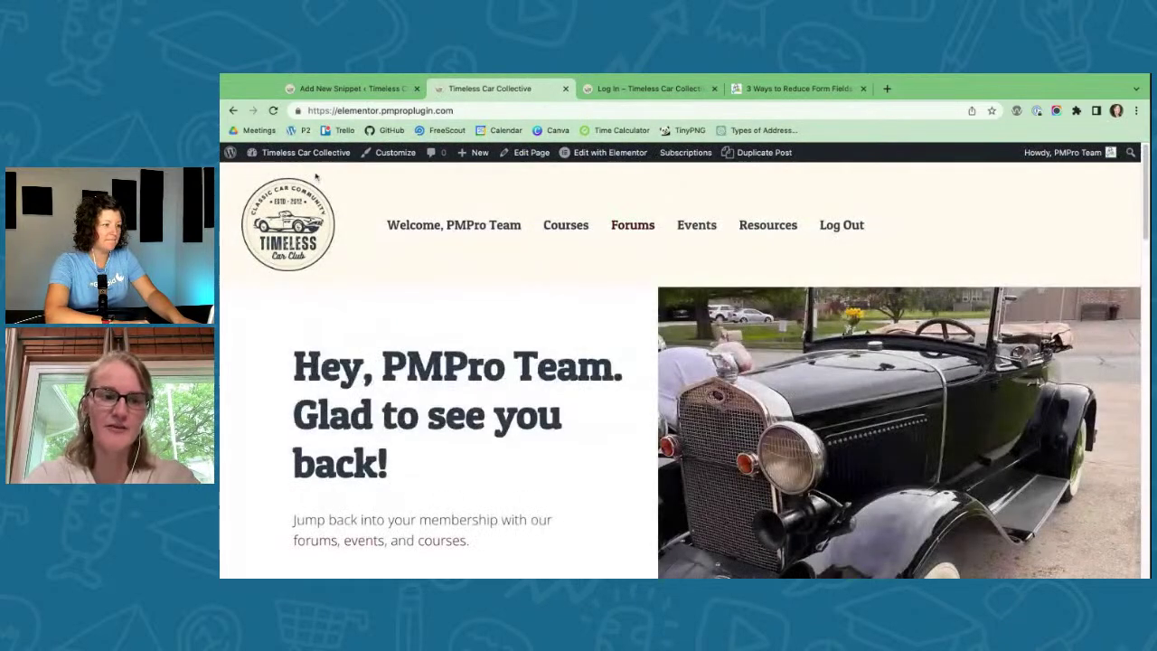
Step: Open Memberships > Settings > User Fields from the admin dashboard
left_click(317, 152)
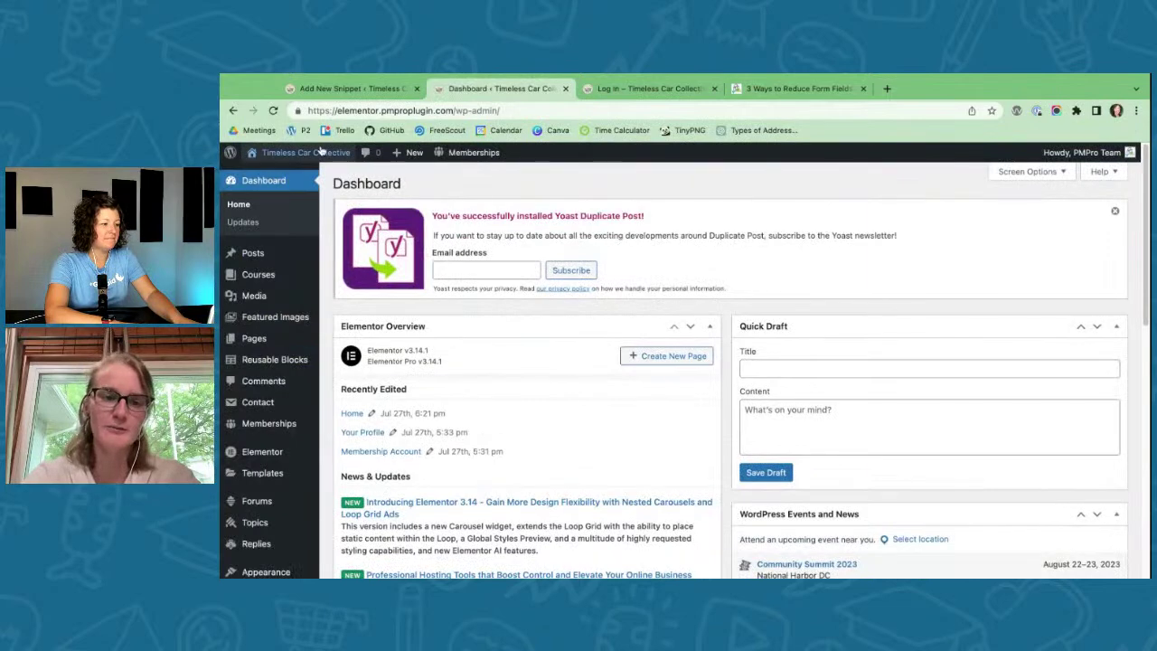
scroll(326, 153, "down", 1)
scroll(398, 154, "up", 1)
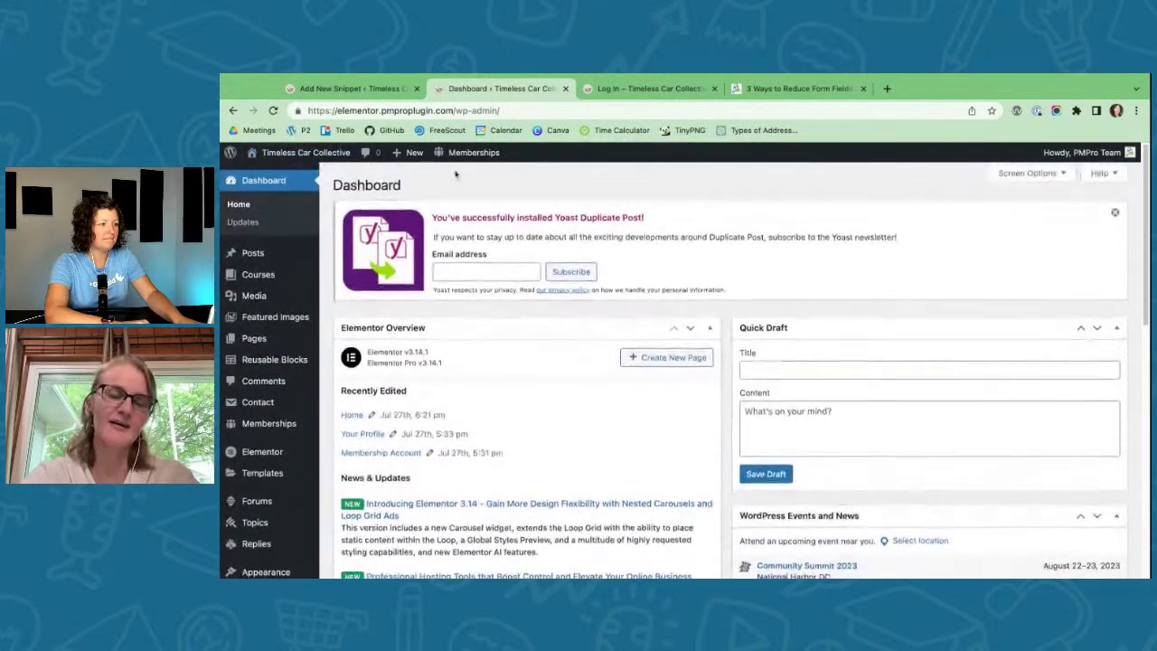
mouse_move(469, 154)
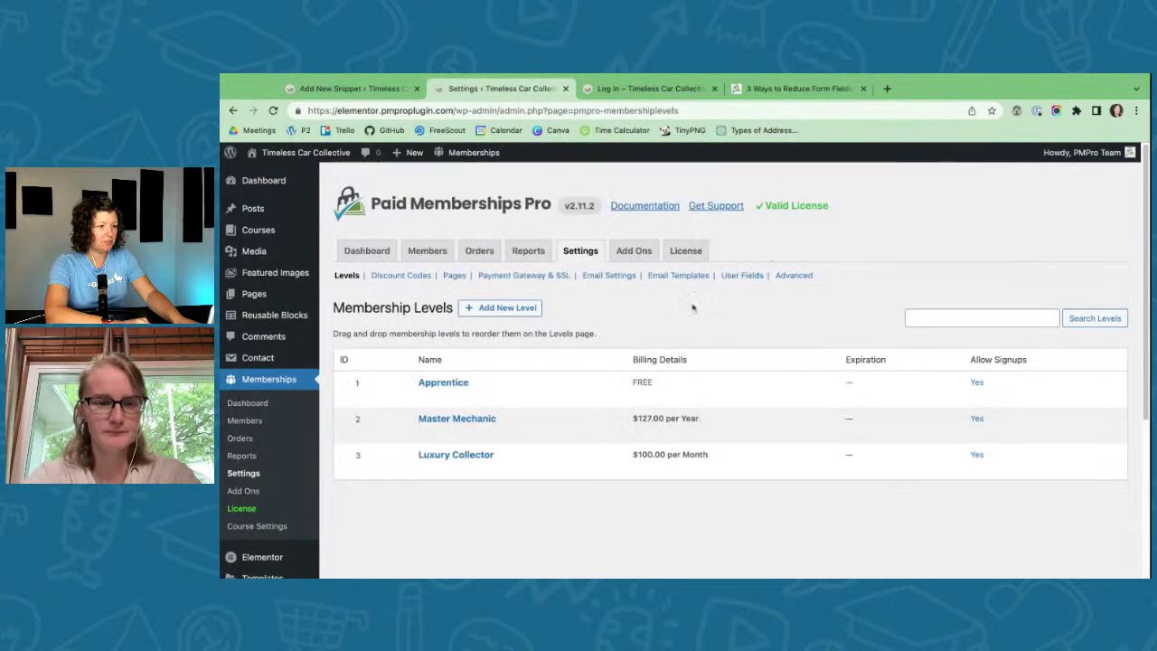
left_click(742, 274)
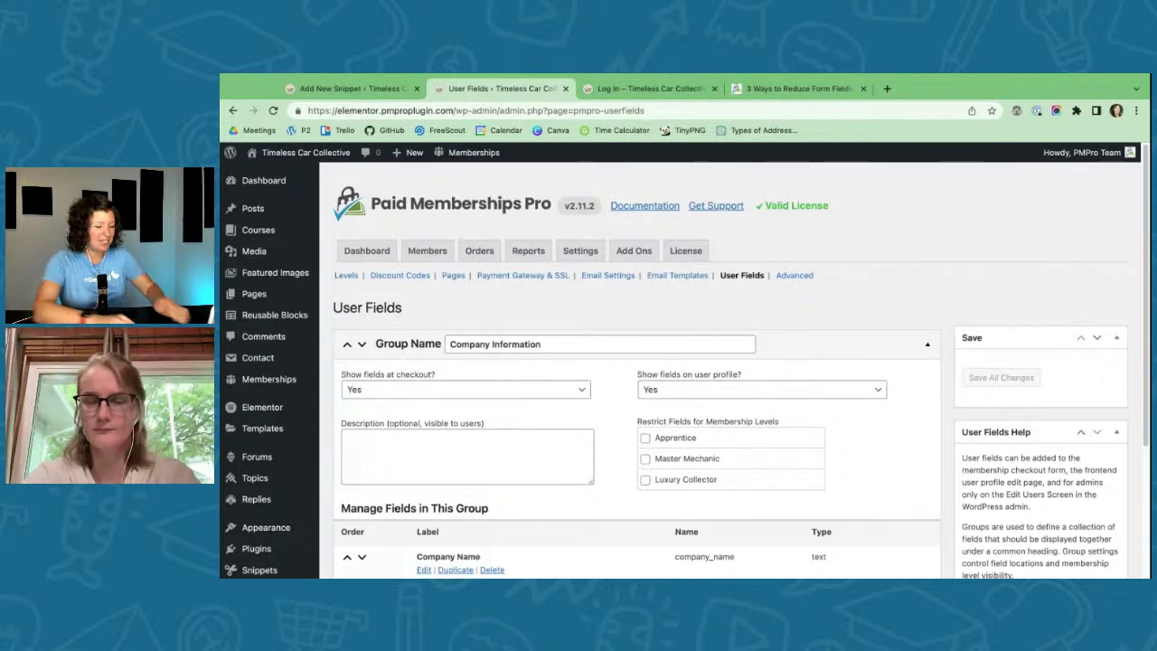
Step: In a new tab, enter the paidmembershipspro.com/documentation/compatibility/ address
key("ctrl+t")
type("pa")
key("Right")
key("alt+shift+Left")
key("alt+shift+Left")
type("documentation/com")
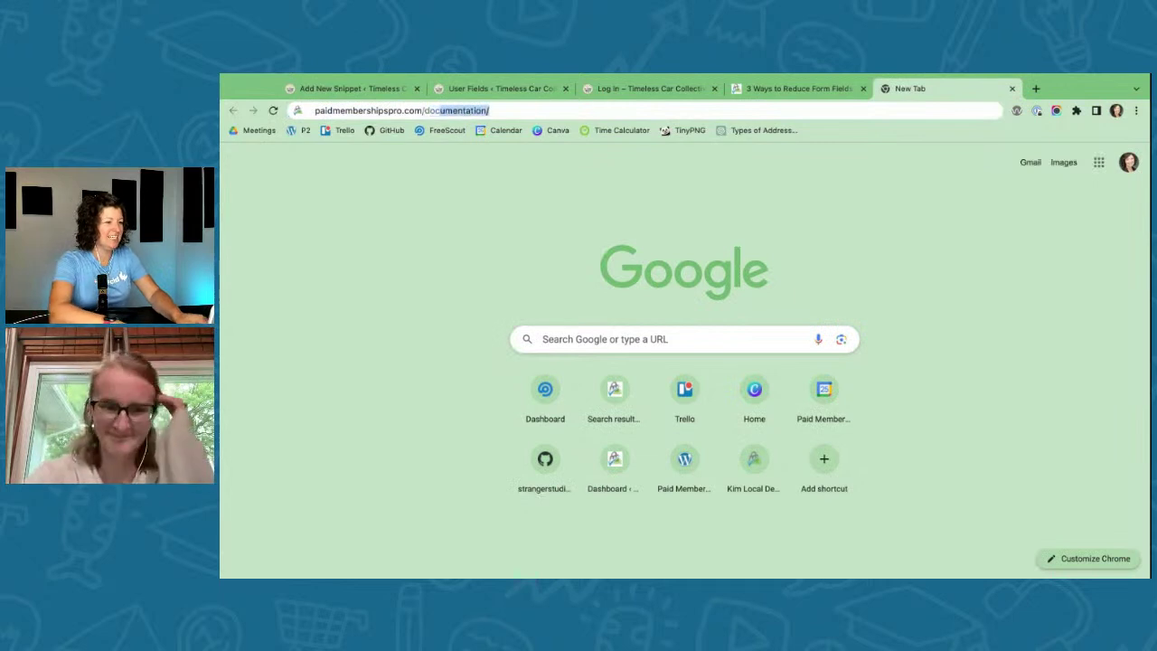
type("patibility/p")
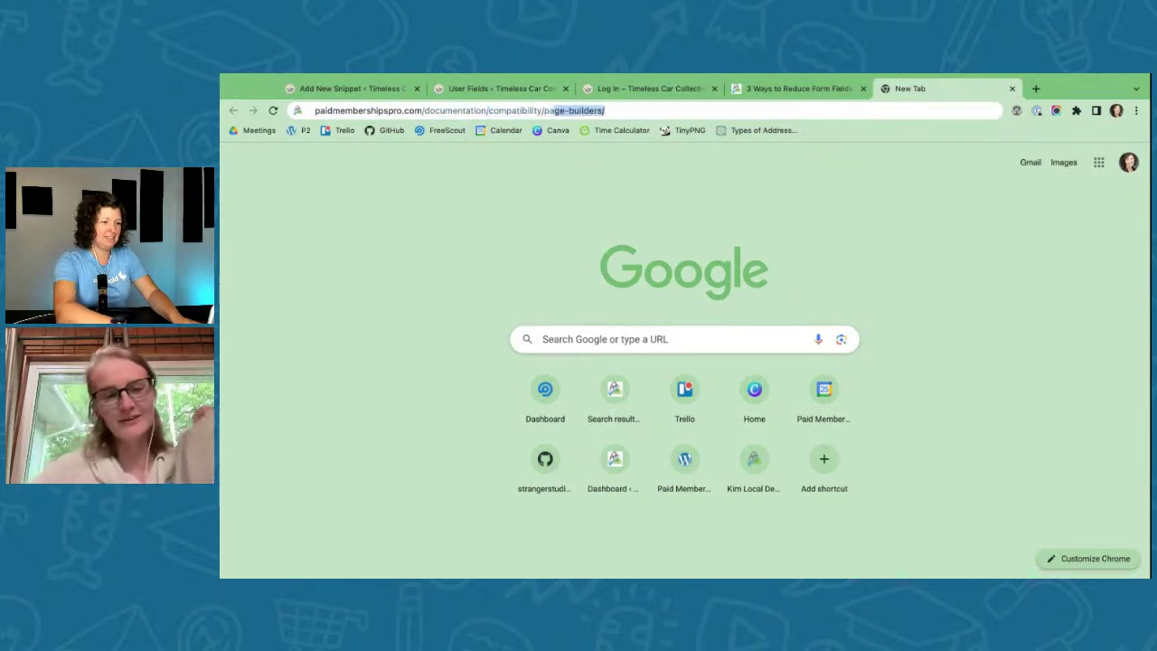
Step: Load the page builders compatibility docs, scan sections like SiteOrigin Page Builder, then return to User Fields
key("Return")
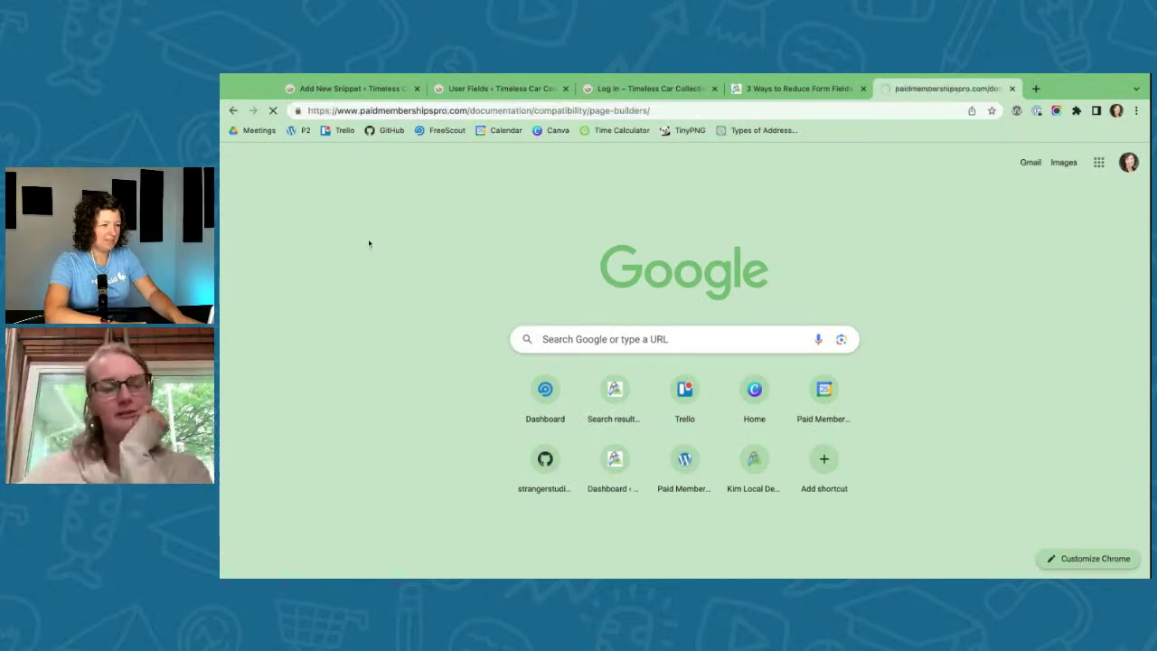
scroll(351, 281, "down", 8)
scroll(351, 281, "down", 8)
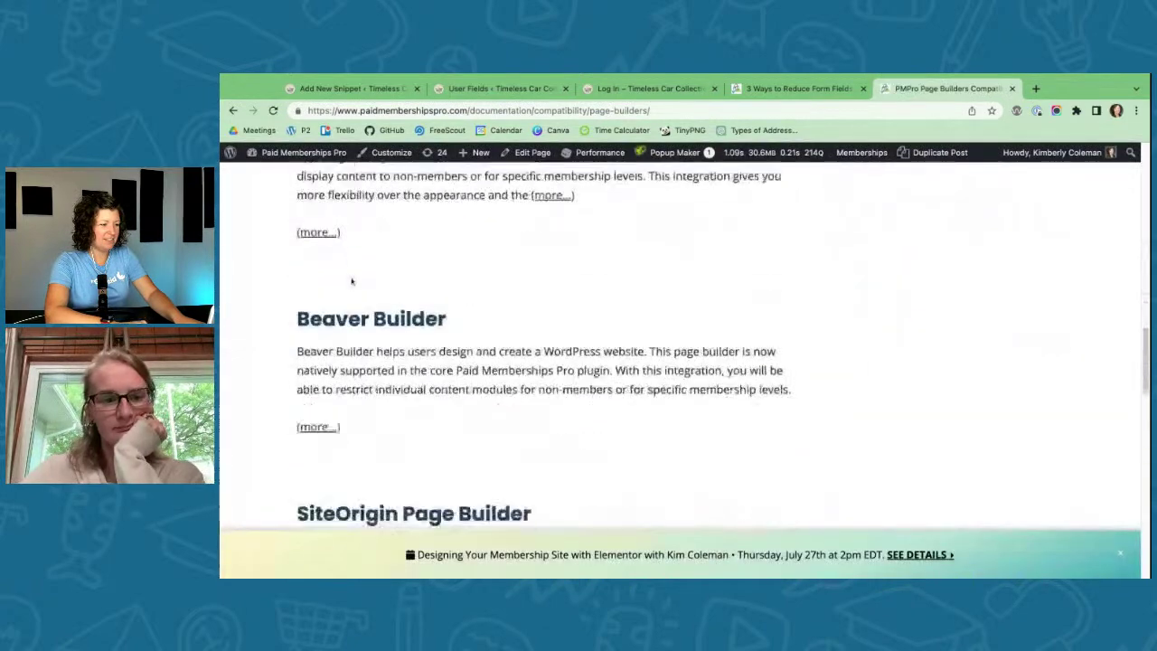
triple_click(285, 283)
left_click(572, 276)
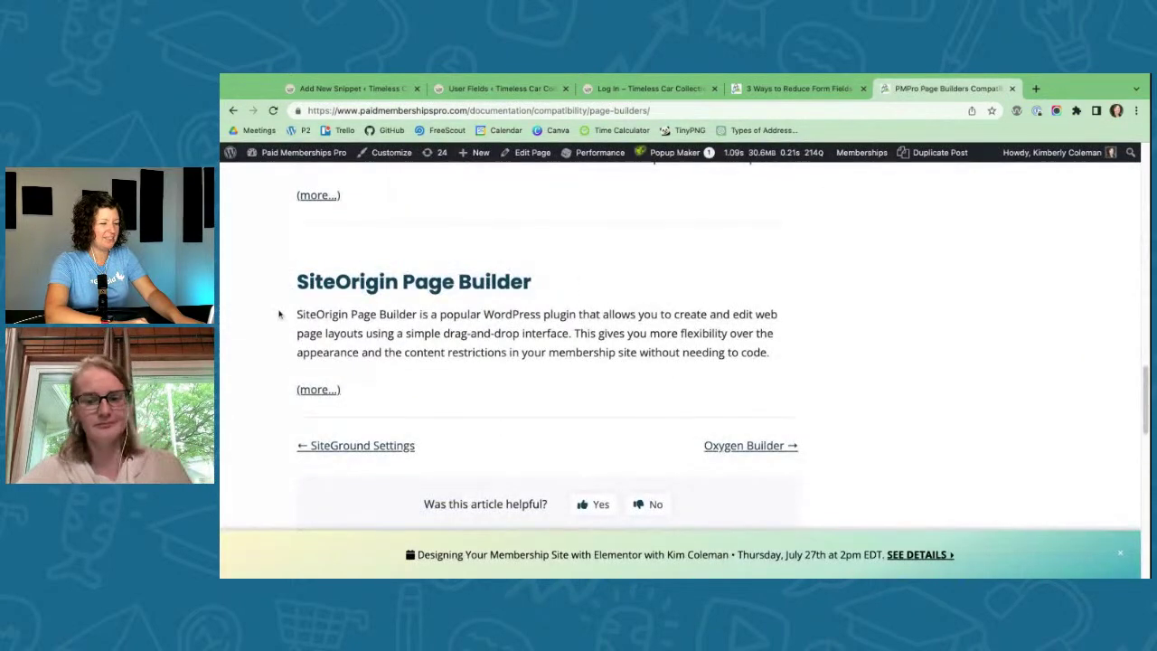
scroll(271, 344, "up", 10)
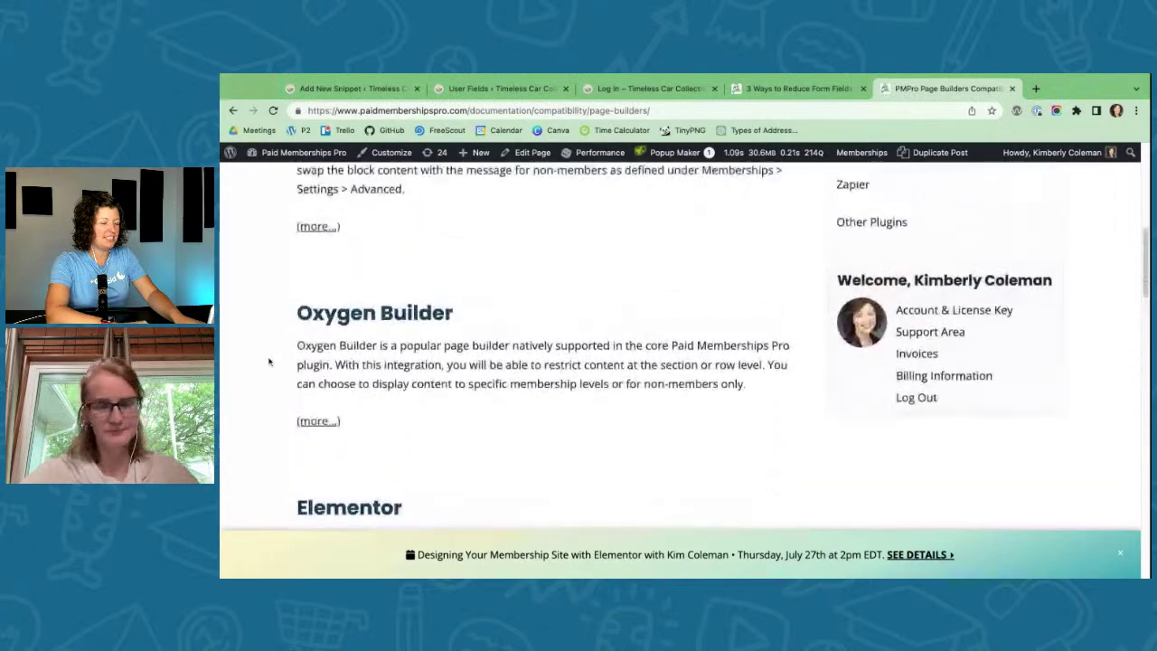
scroll(268, 361, "up", 5)
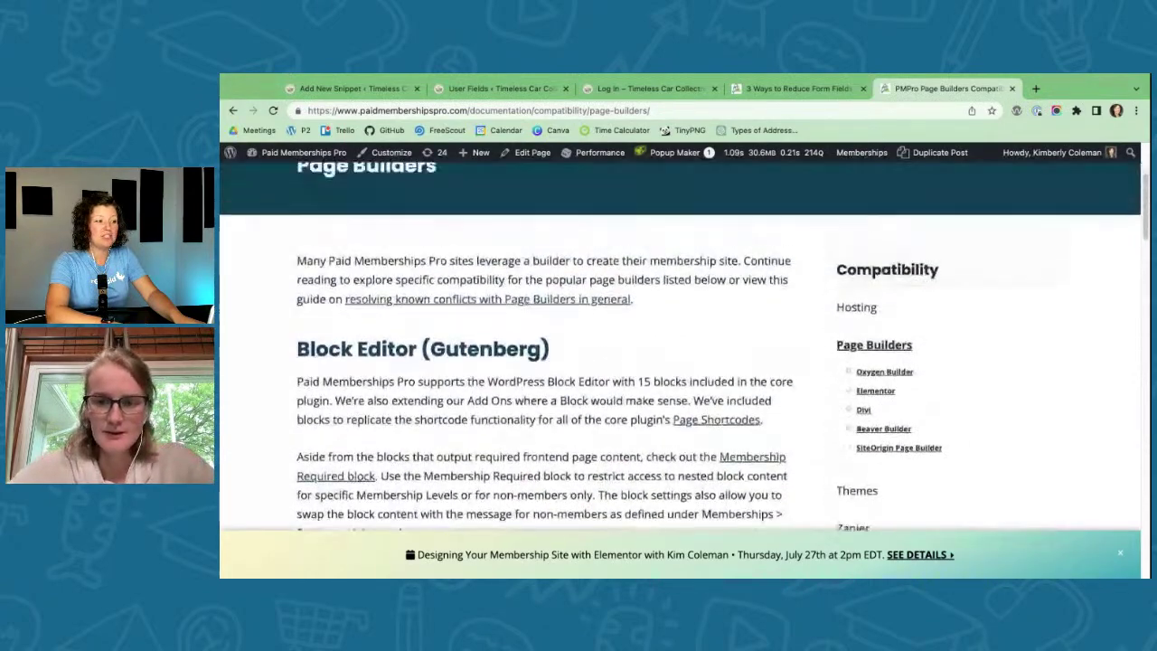
scroll(678, 361, "down", 10)
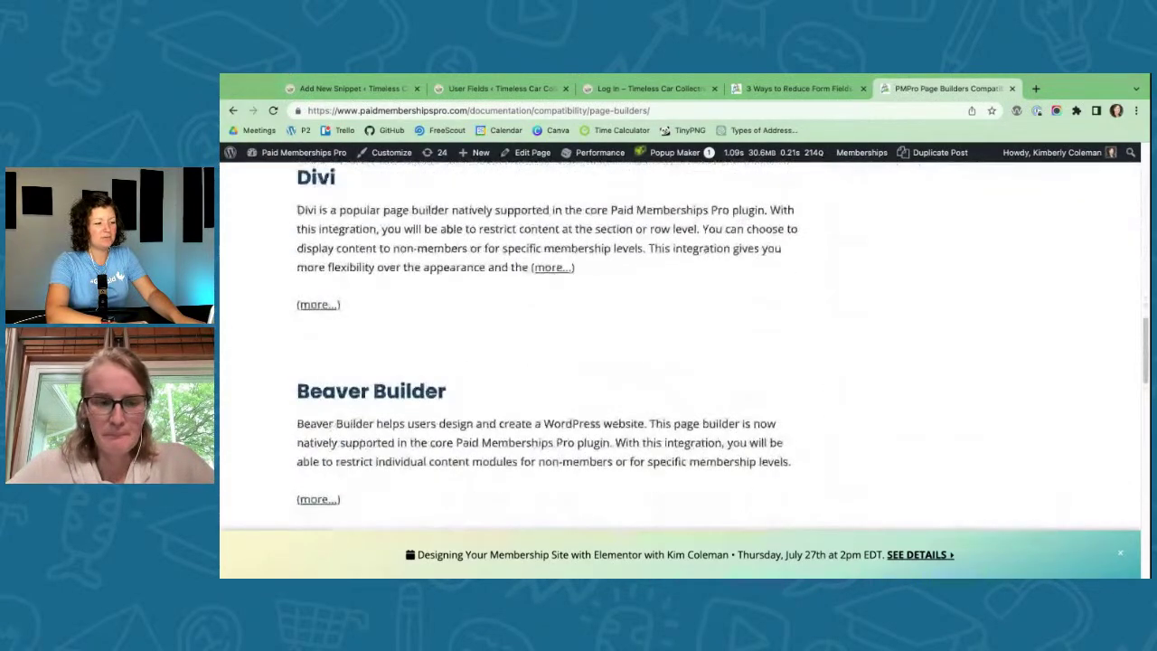
scroll(678, 361, "up", 5)
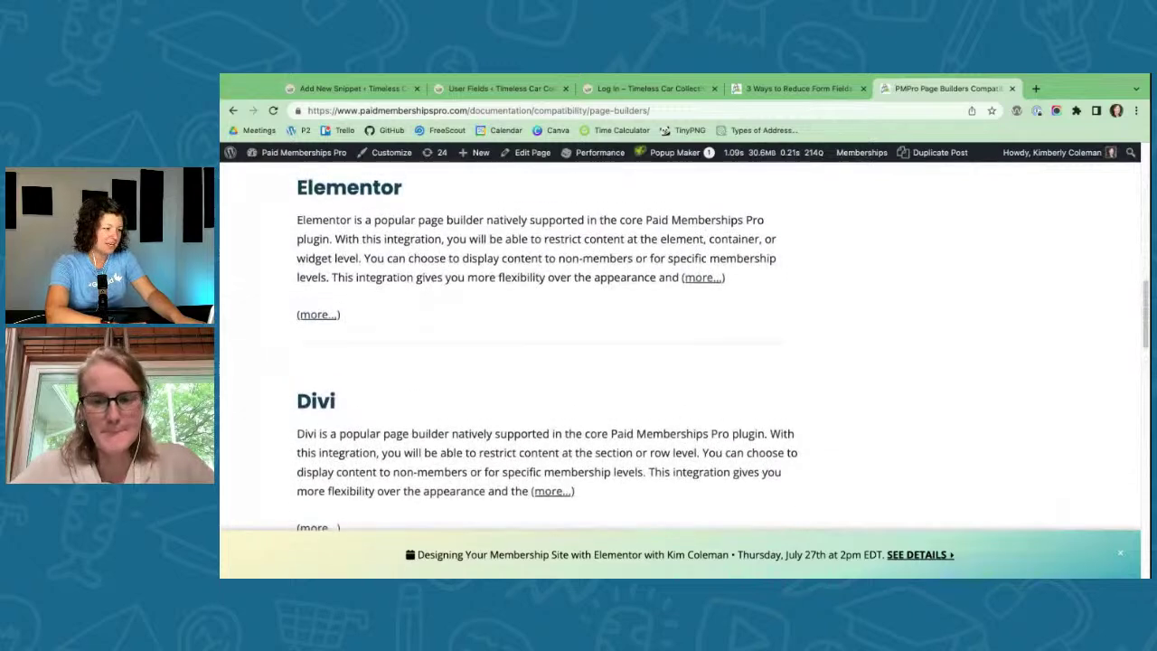
scroll(678, 361, "up", 1)
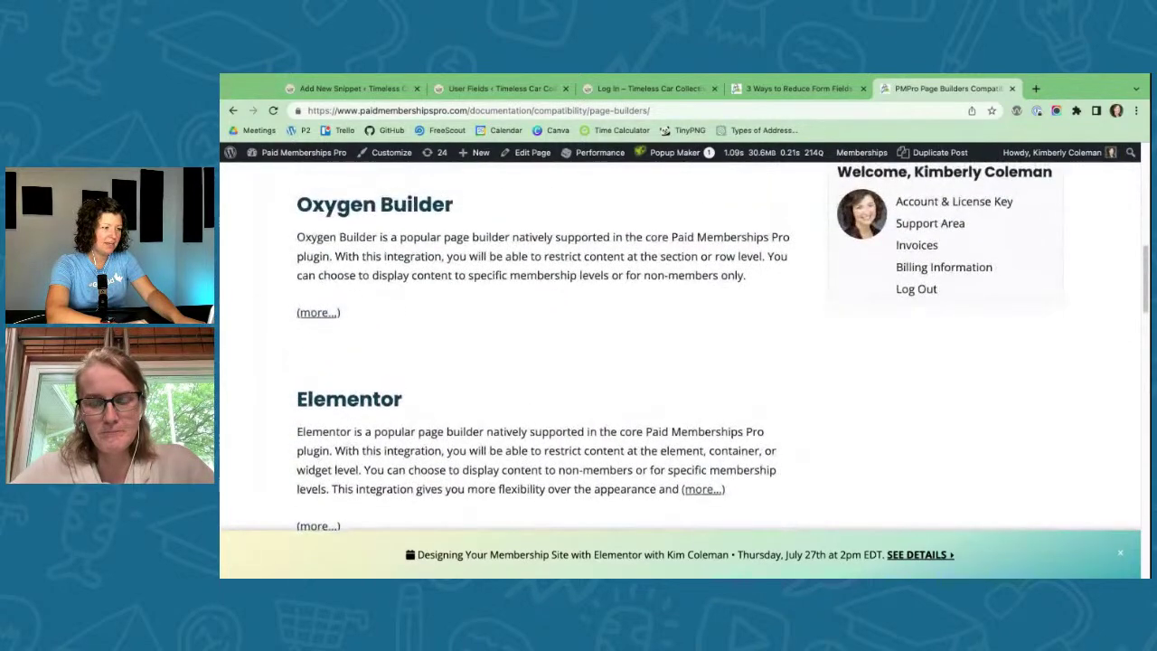
scroll(678, 362, "up", 8)
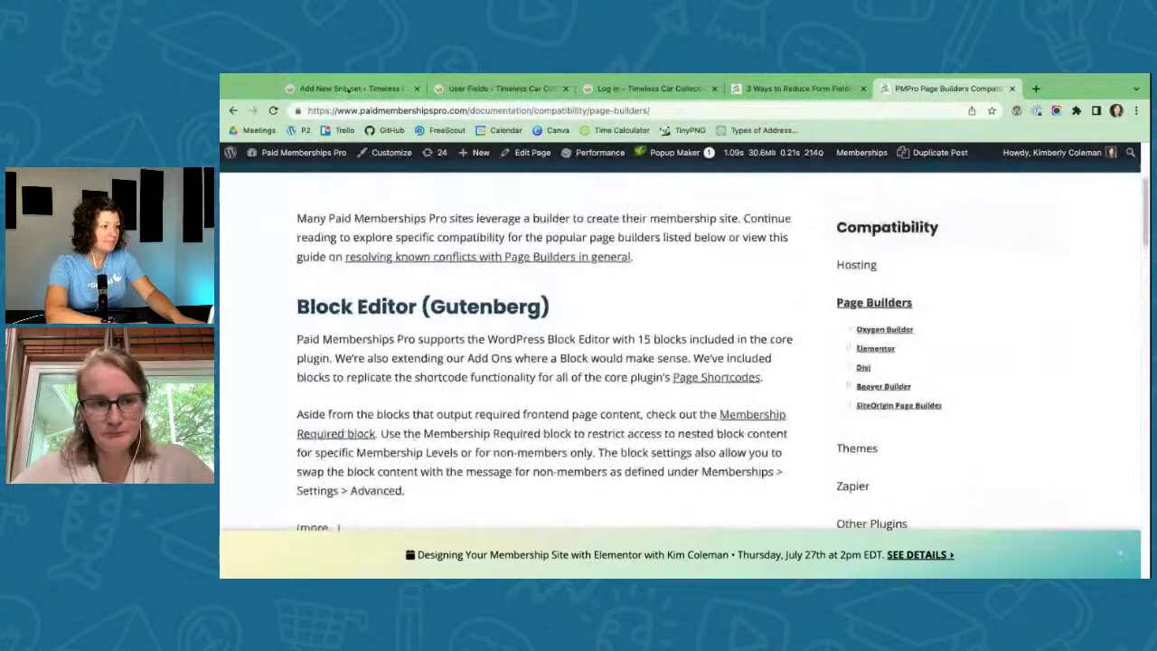
left_click(498, 89)
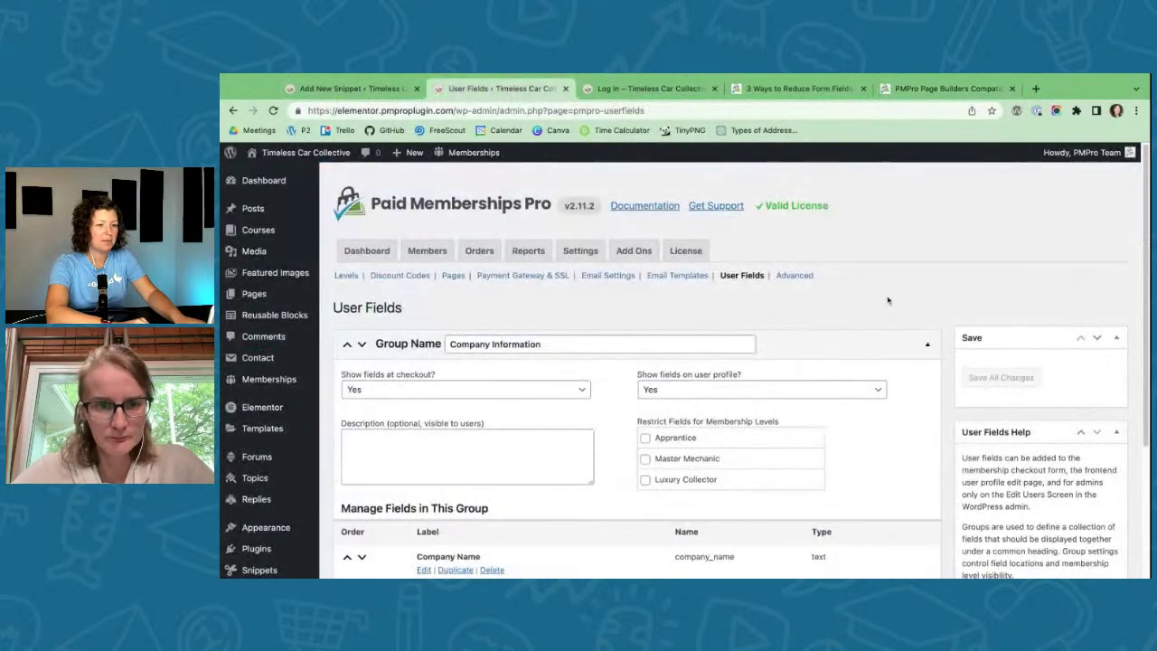
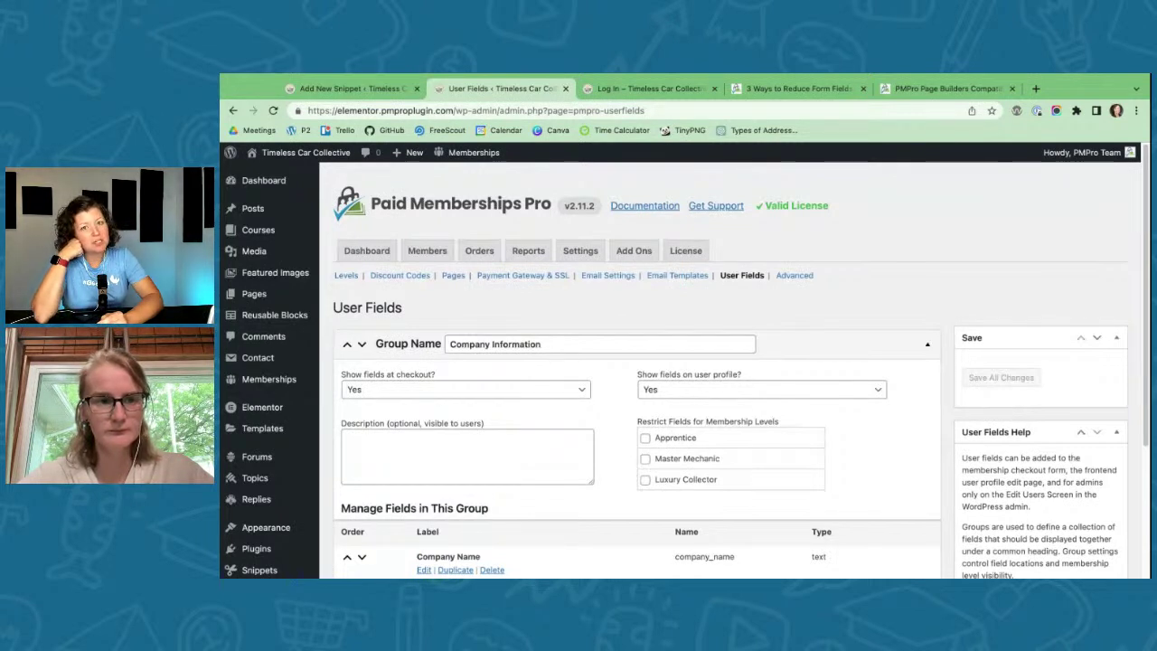
Step: Reload the snippet tab, then open the blog post '10 Timeless Classic Cars That Defined an Era'
left_click(352, 88)
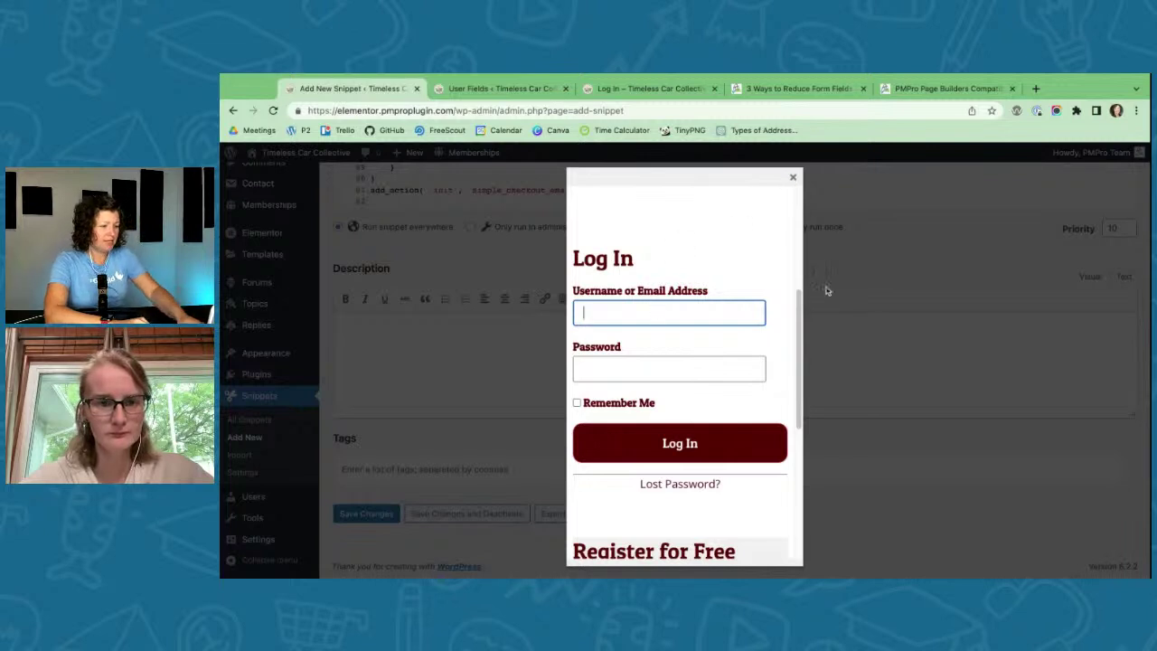
key("super+r")
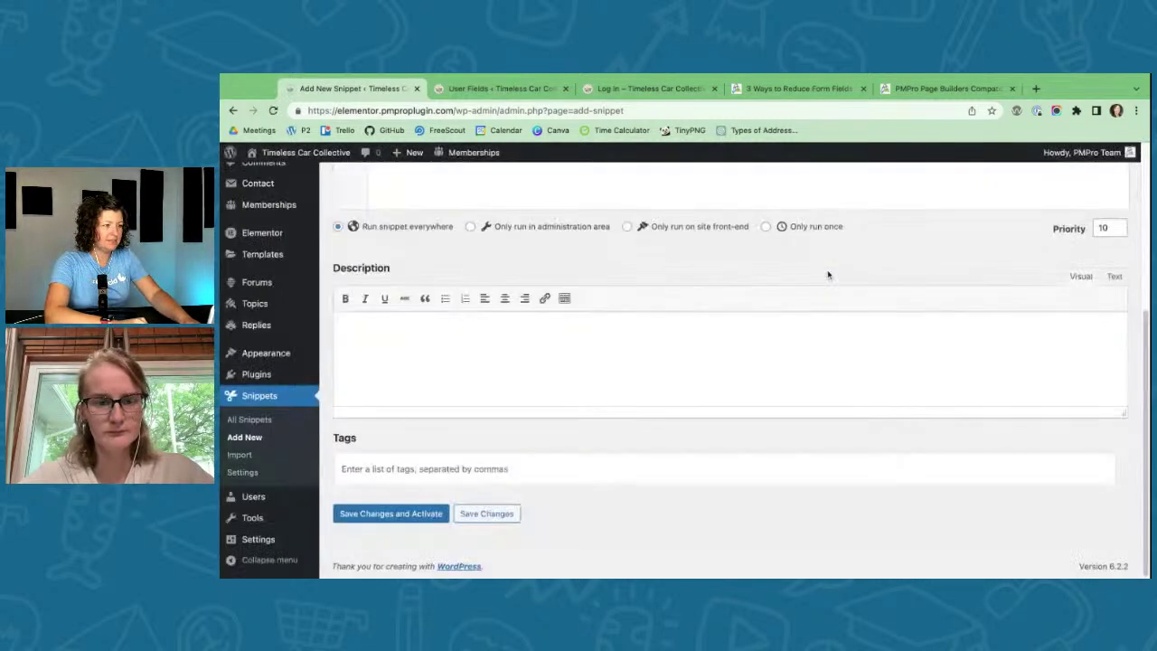
left_click(271, 174)
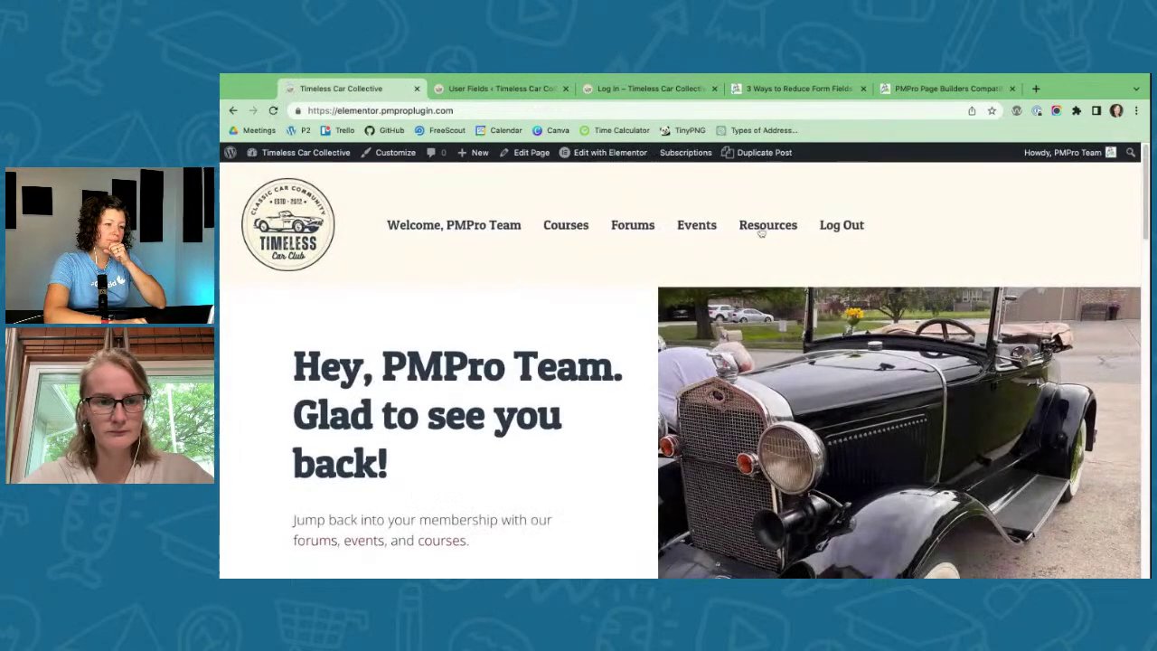
left_click(768, 225)
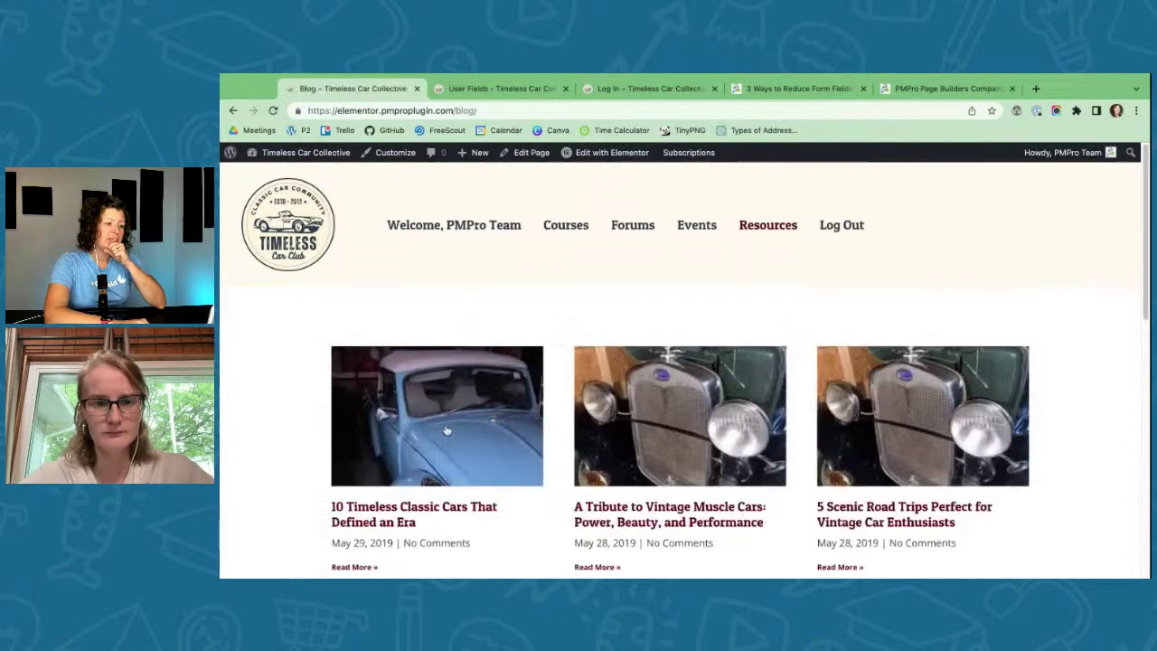
left_click(447, 431)
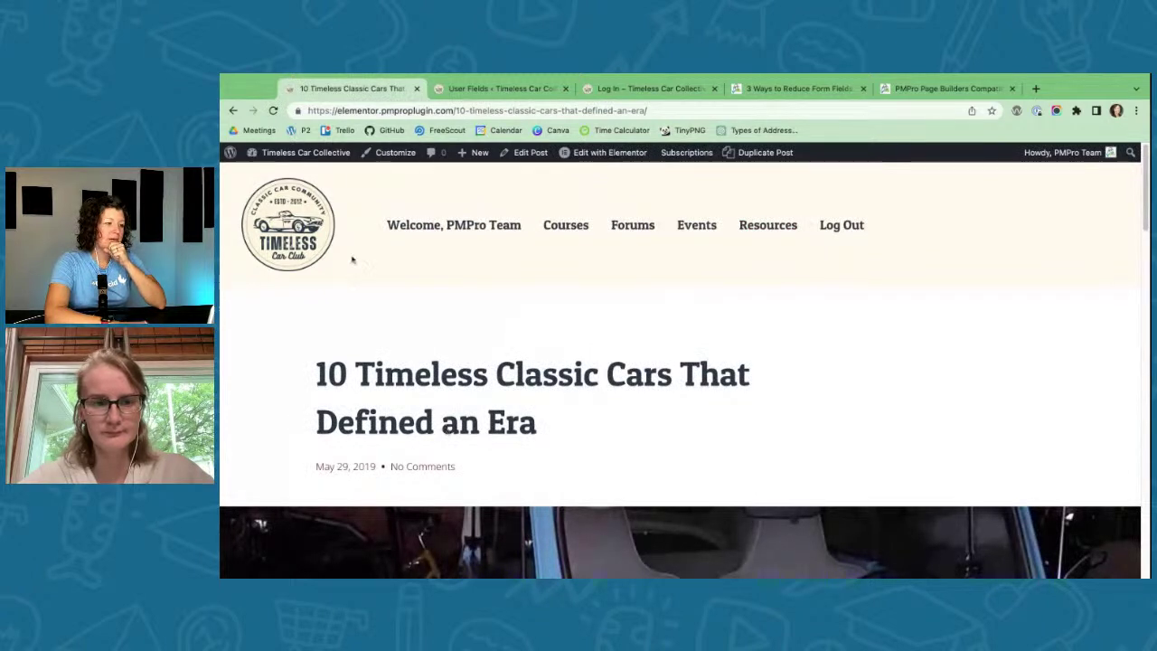
Step: Load the site's /about page and open it in the page editor
mouse_move(475, 152)
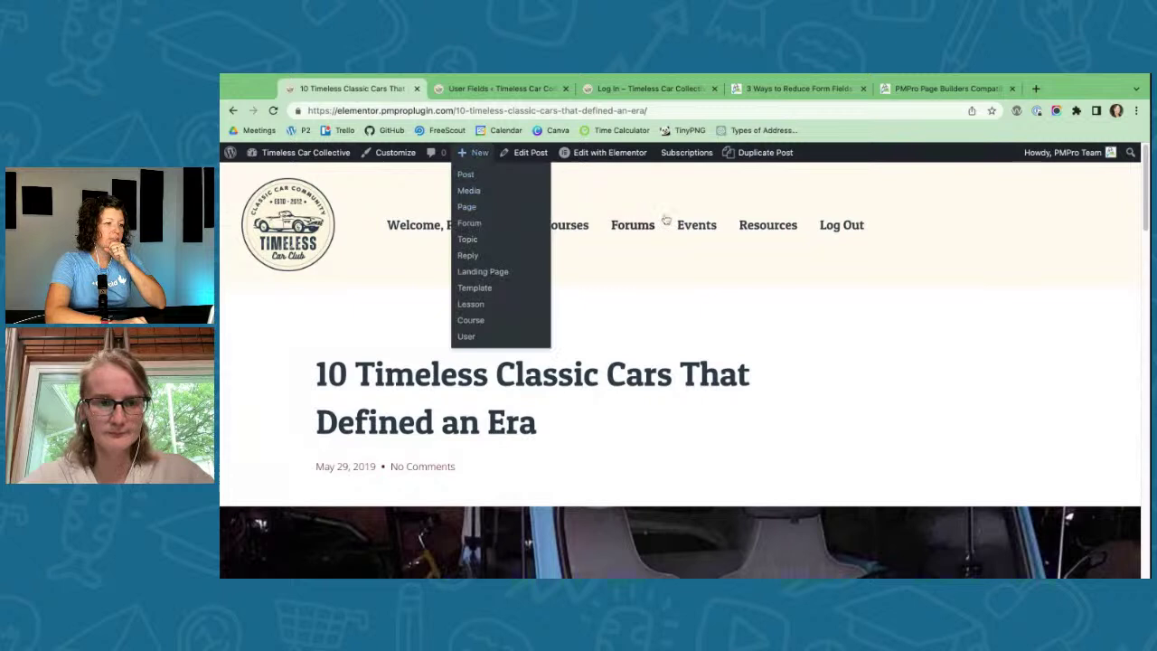
left_click_drag(465, 111, 771, 111)
type("abou")
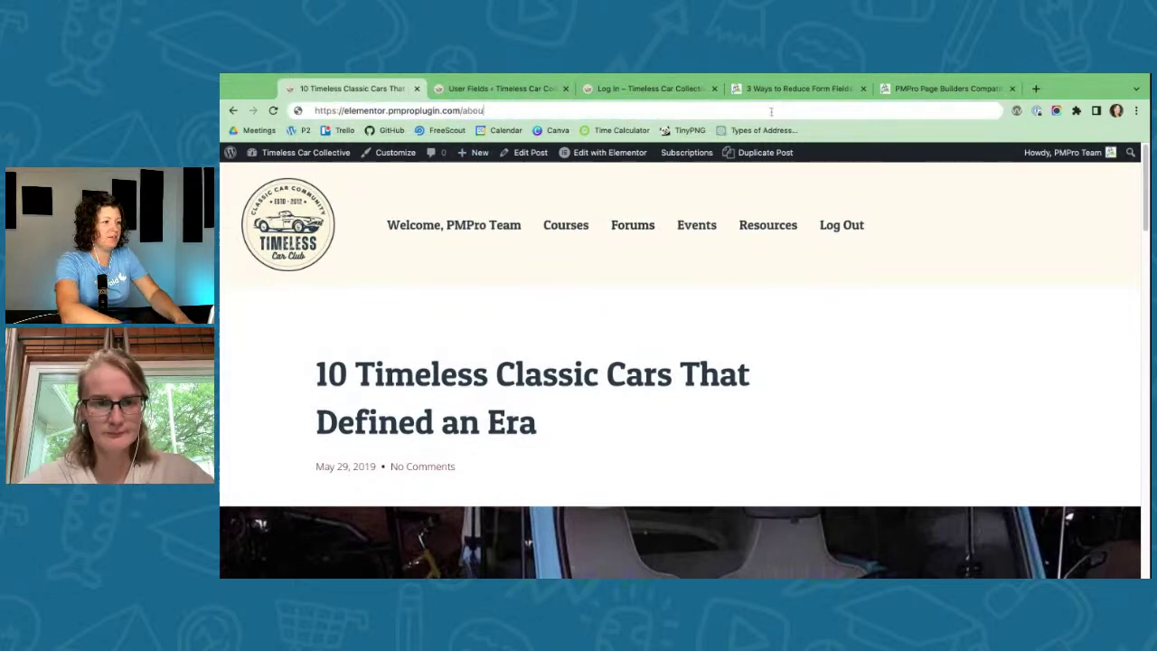
type("t/")
key("Return")
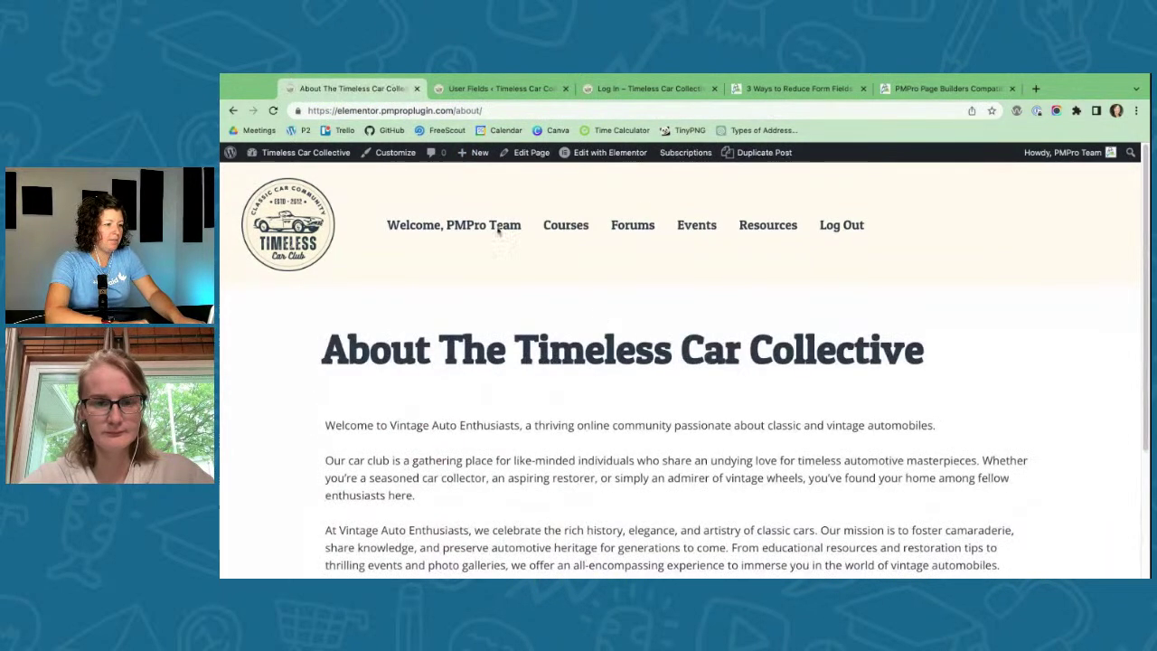
left_click(534, 152)
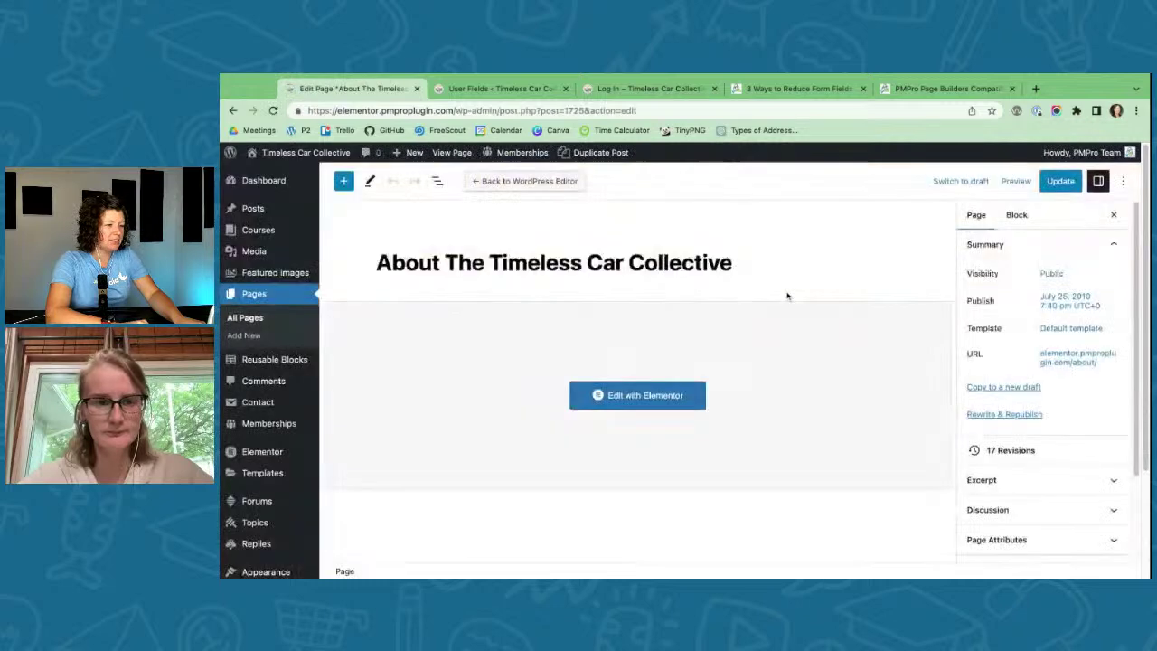
Step: Require all three membership levels on the About page and update it
scroll(1021, 389, "down", 5)
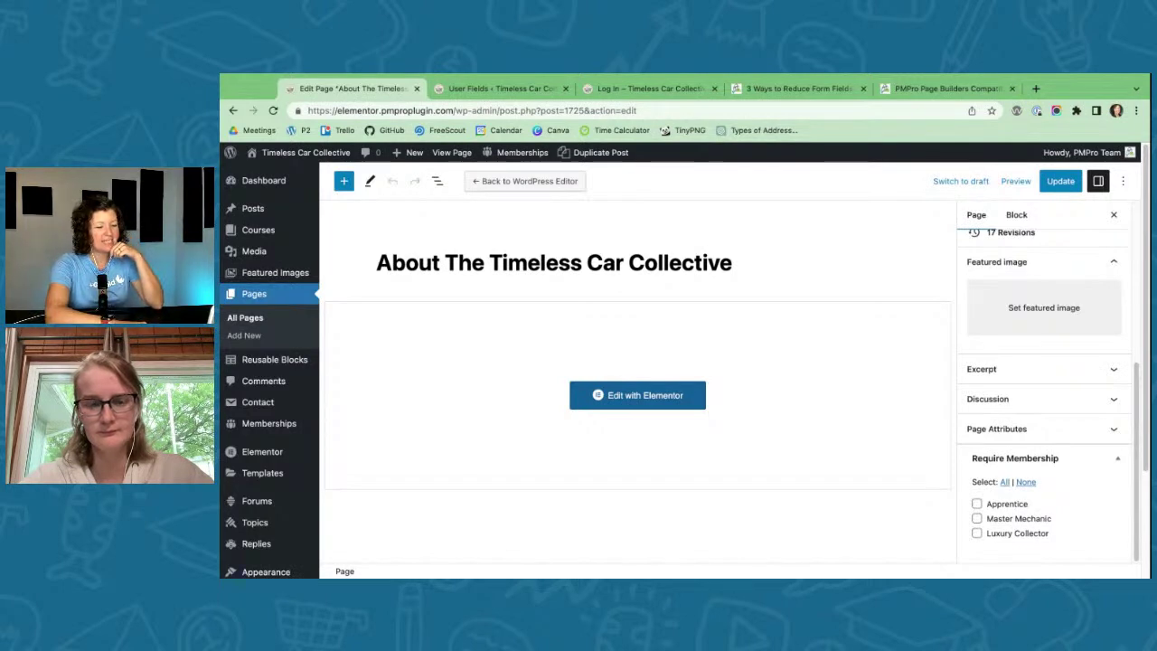
left_click(1005, 482)
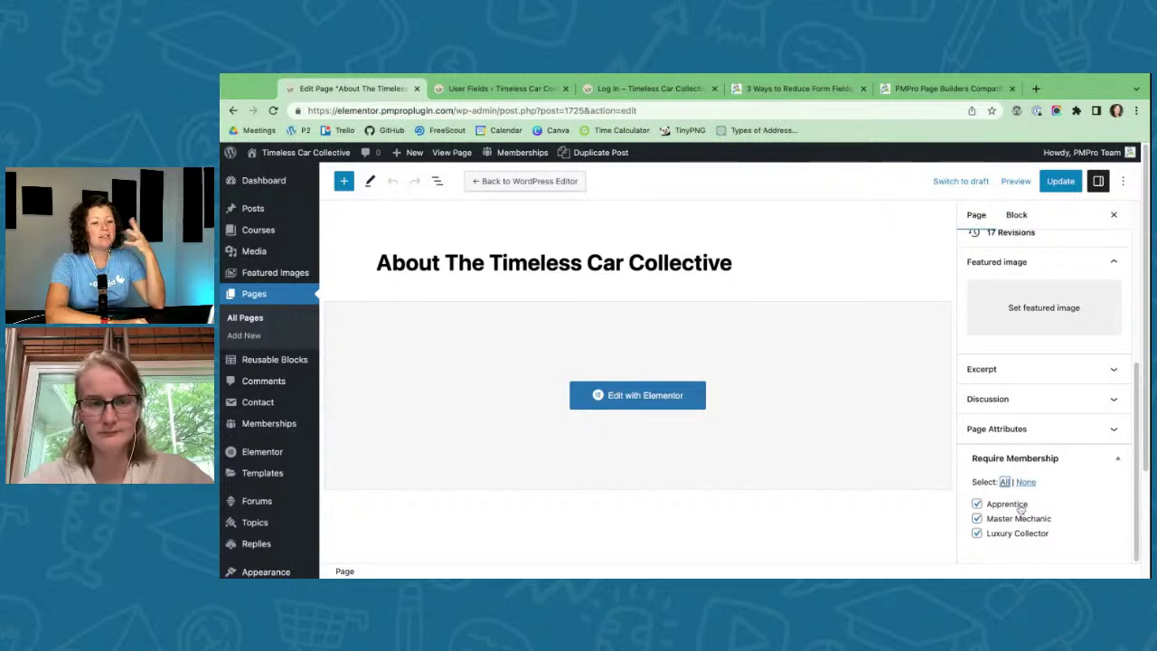
mouse_move(1073, 181)
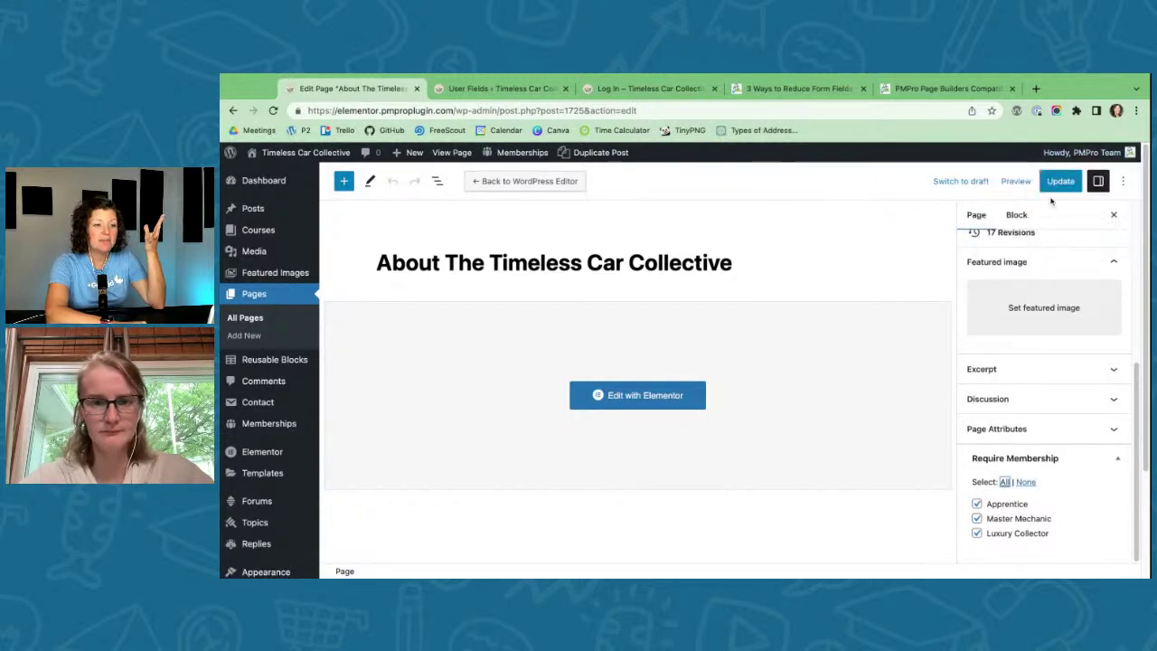
left_click(1053, 181)
Step: Set the admin profile's Current Level to None and update the profile
mouse_move(1073, 154)
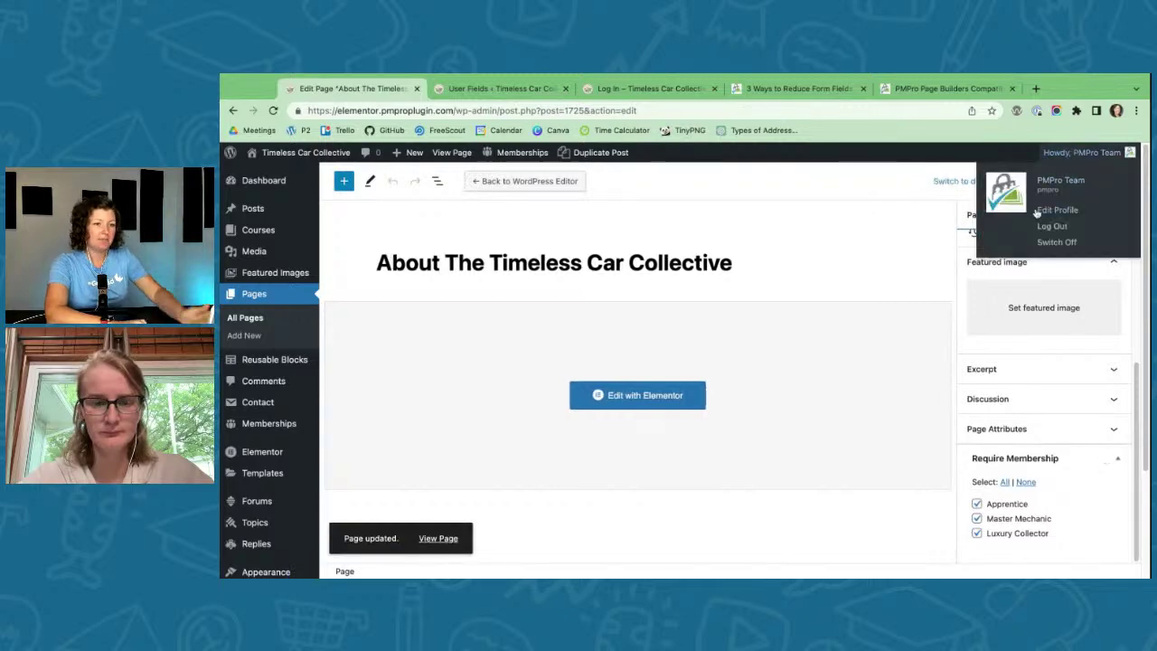
left_click(1043, 213, "shift+super")
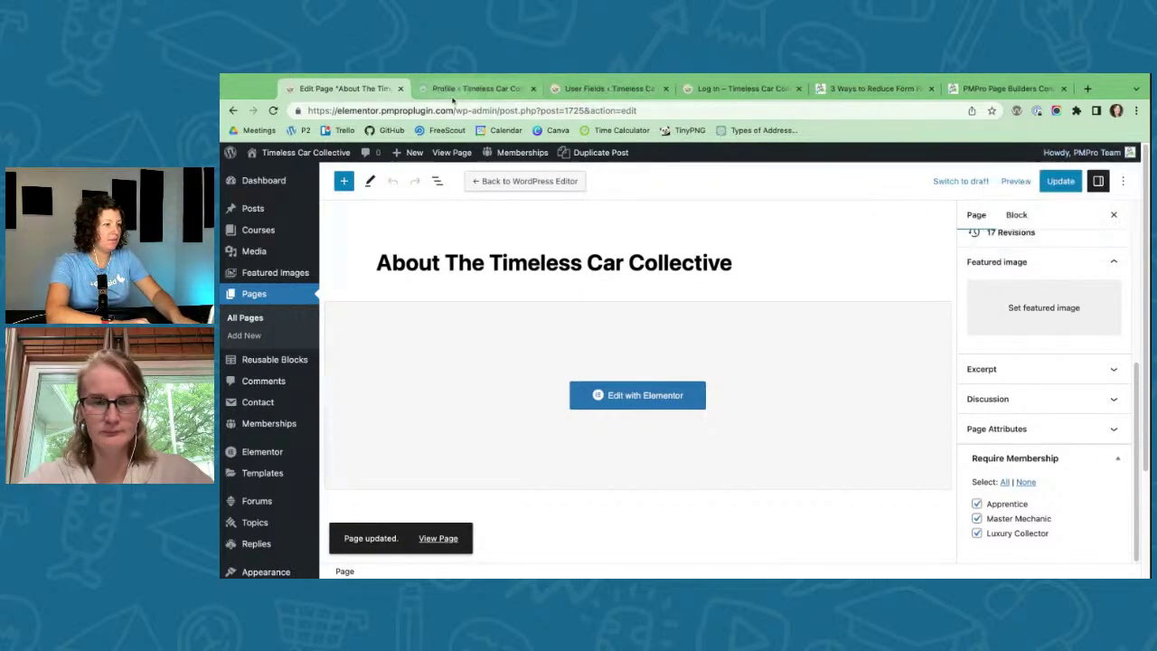
scroll(610, 306, "down", 10)
scroll(611, 307, "down", 3)
scroll(611, 306, "up", 5)
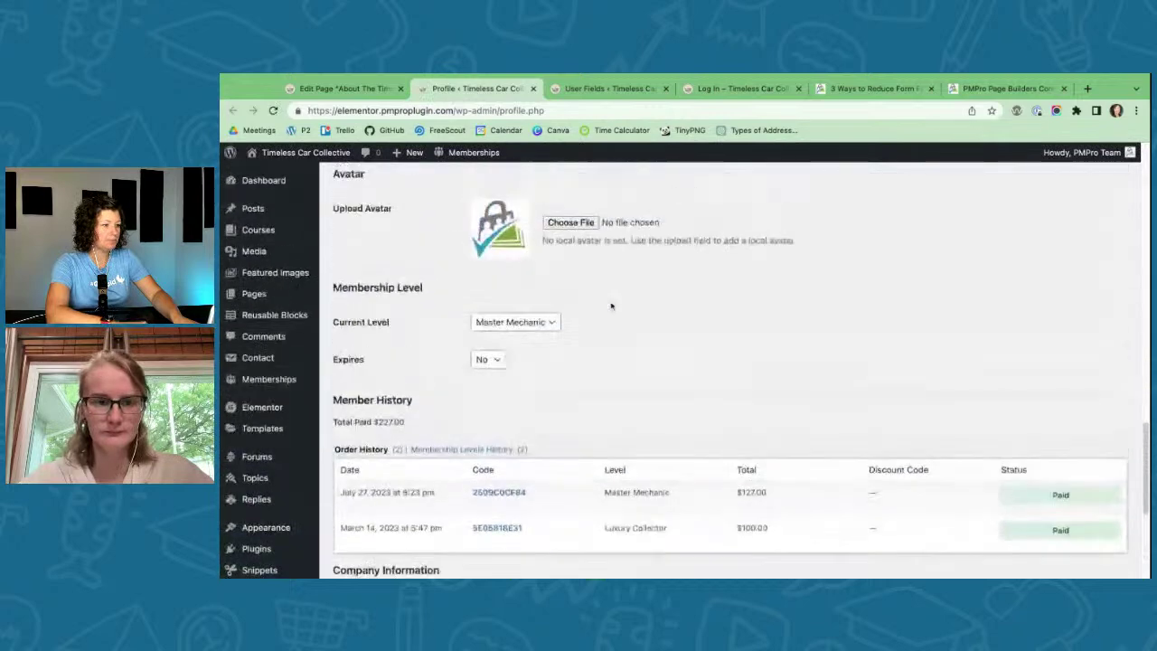
left_click(515, 323)
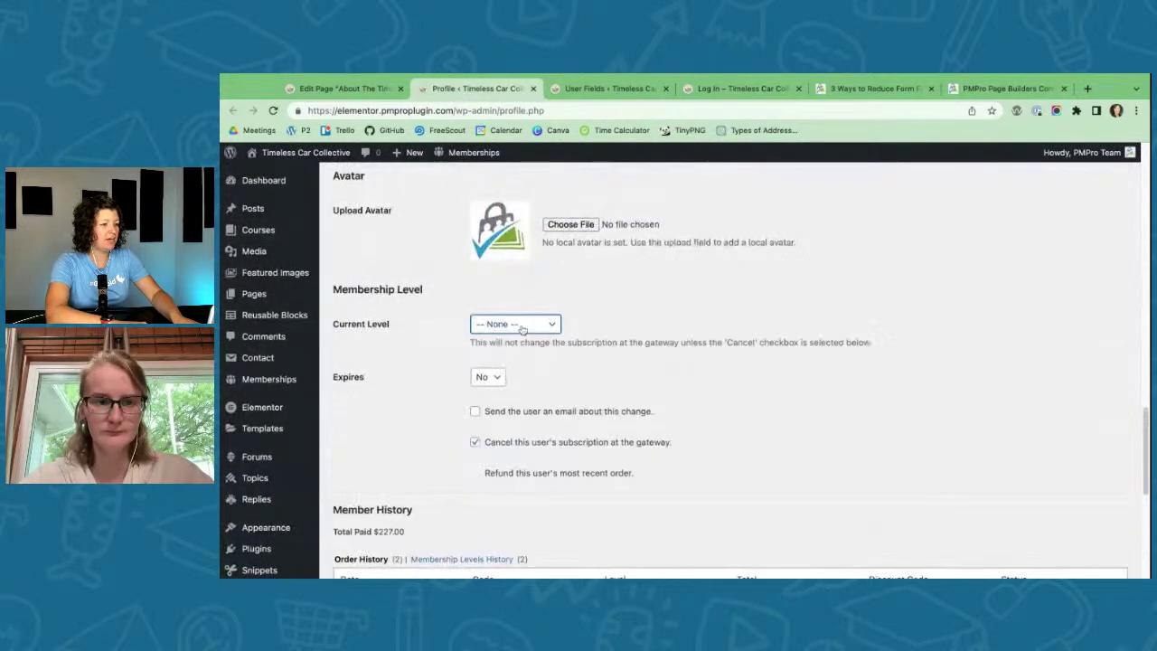
scroll(542, 362, "down", 5)
left_click(375, 513)
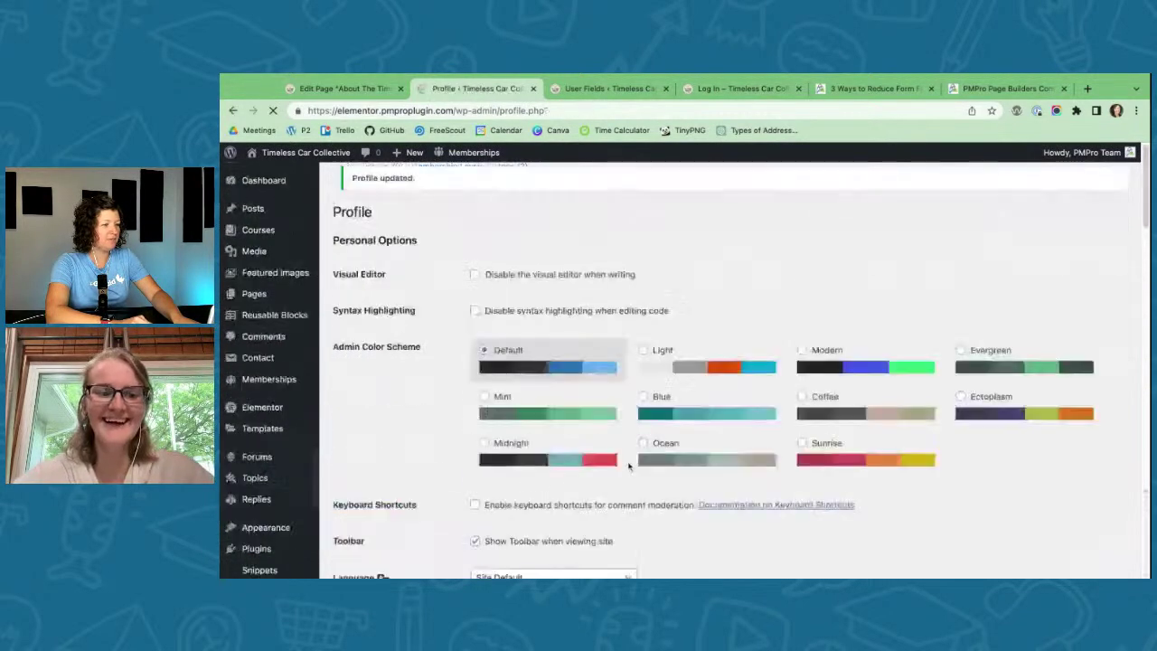
Step: Close the profile and view the live About page in a new tab
key("super+w")
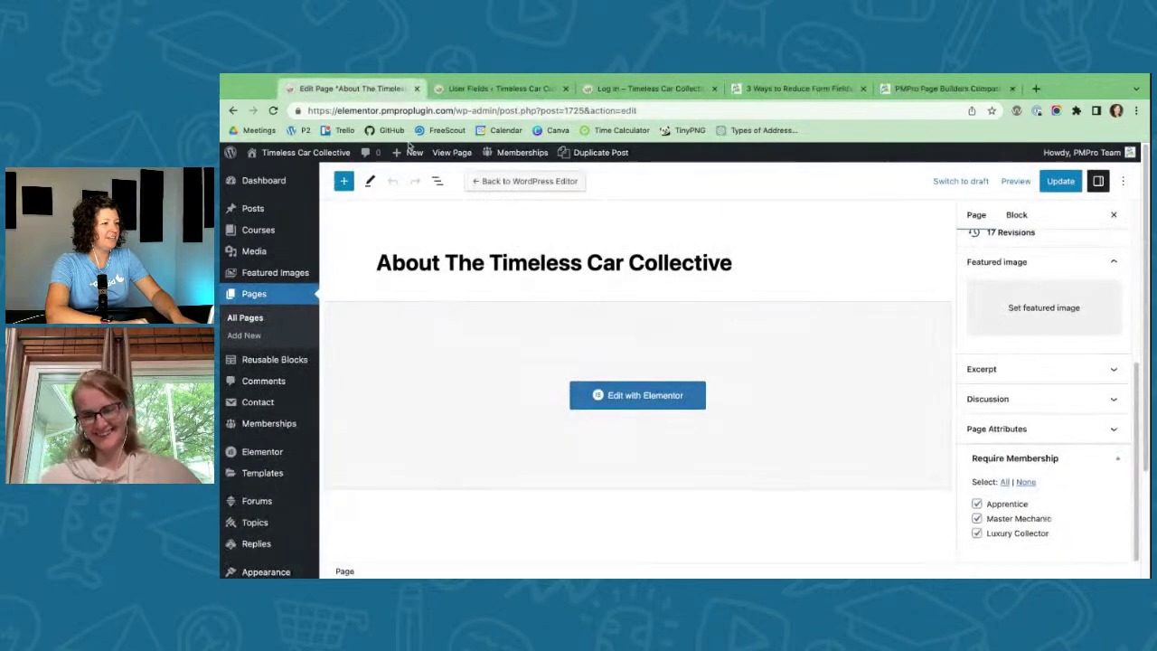
left_click(465, 158, "super")
key("ctrl+Tab")
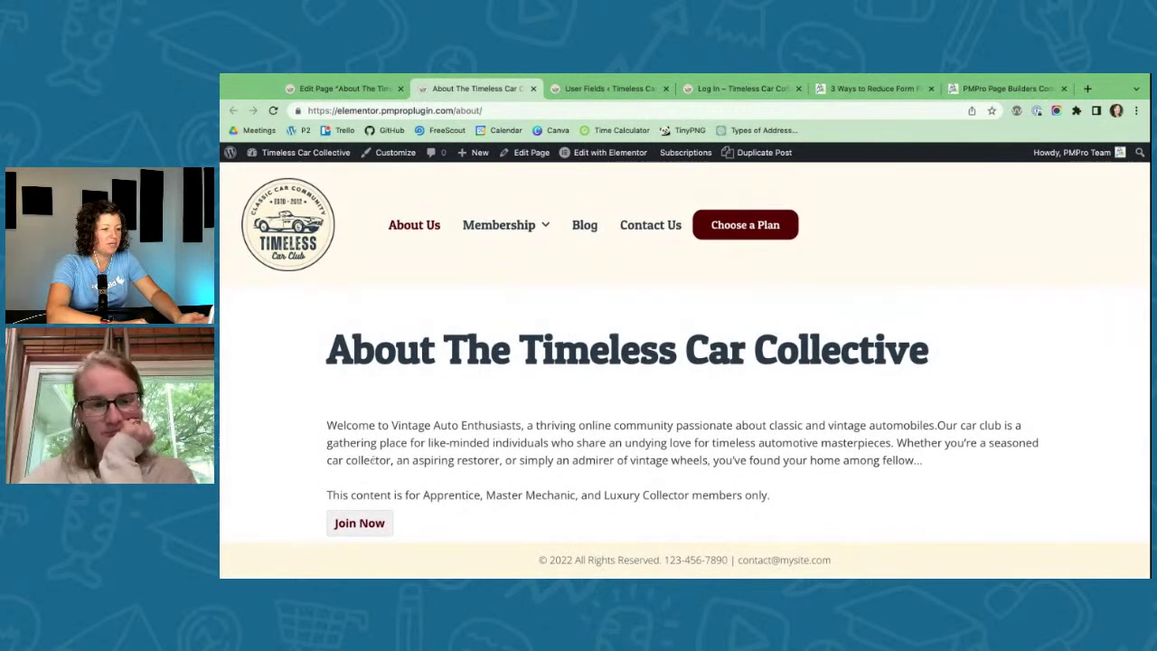
Step: Select the intro excerpt and the members-only notice text on the About page
triple_click(340, 478)
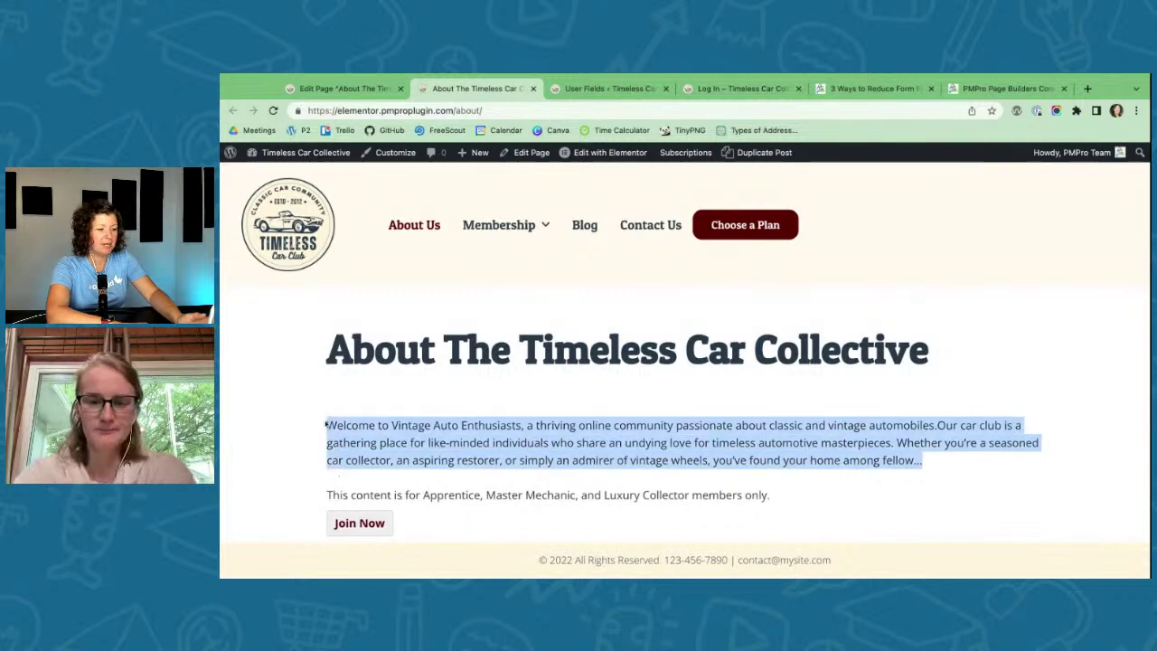
triple_click(329, 495)
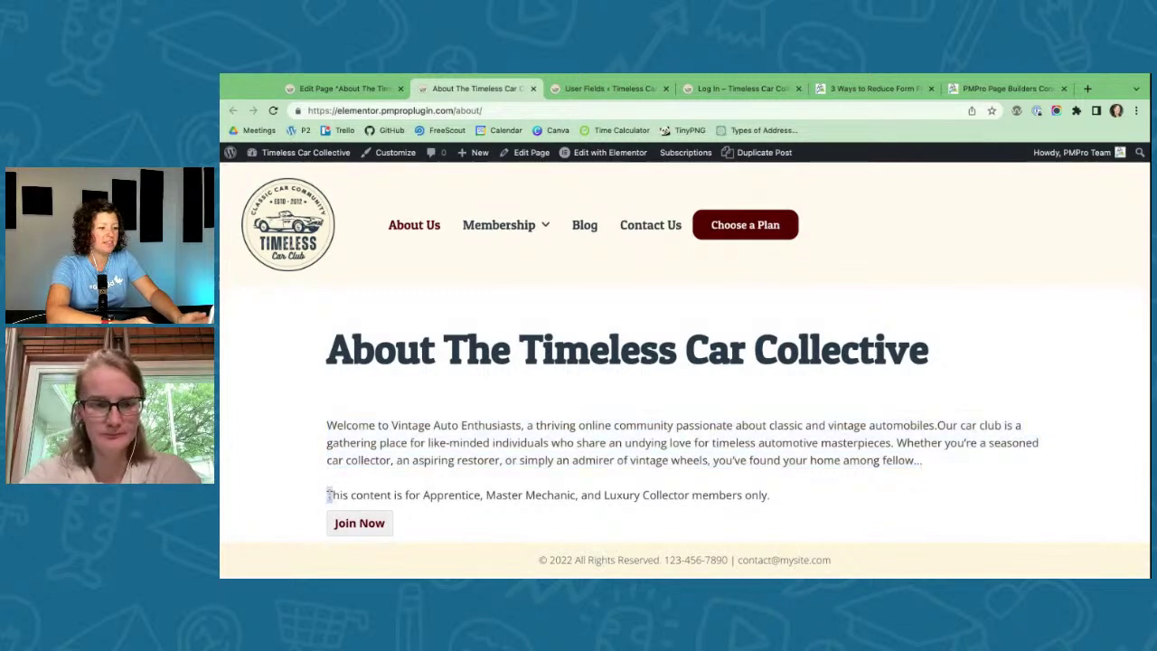
left_click(564, 523)
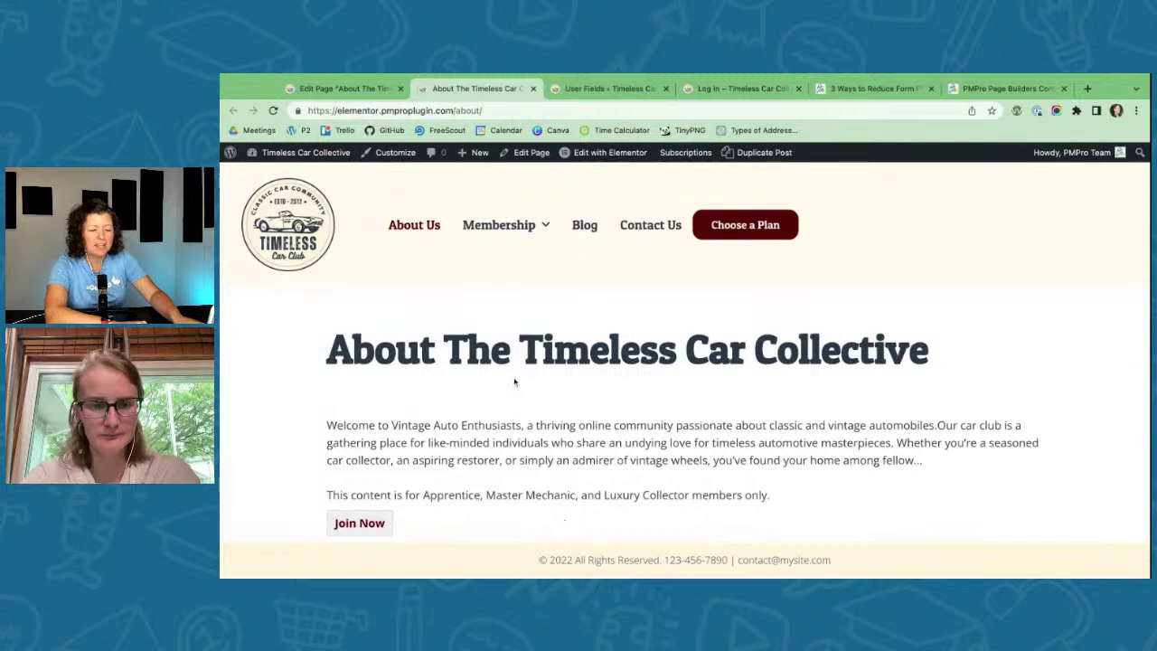
left_click_drag(324, 495, 770, 495)
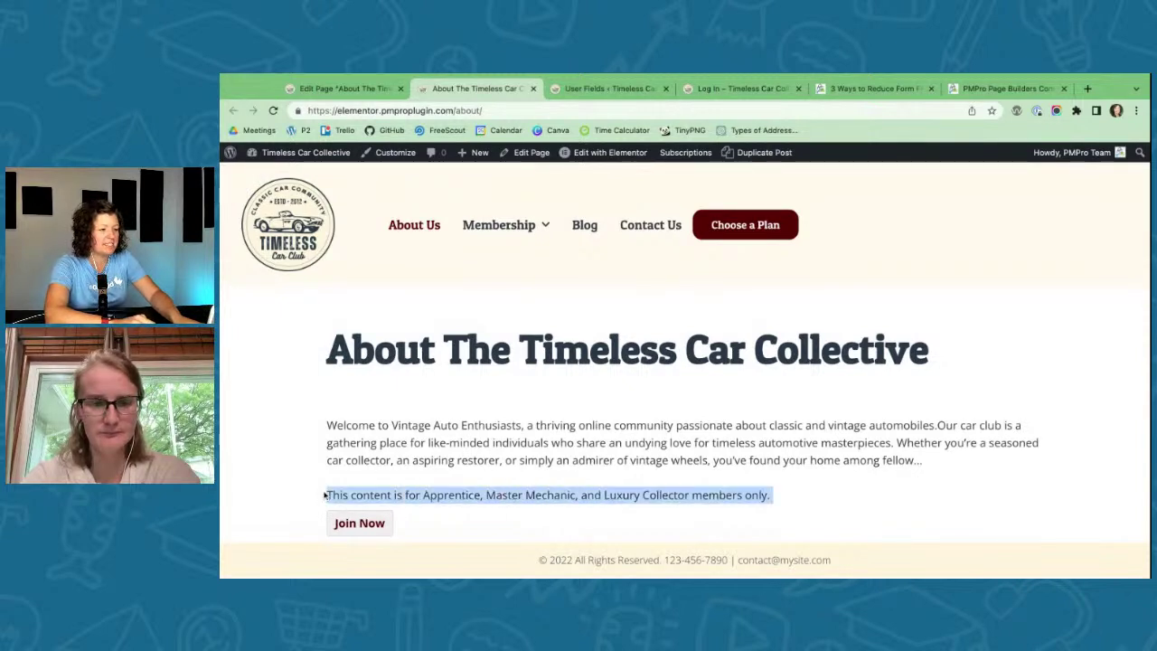
left_click(525, 529)
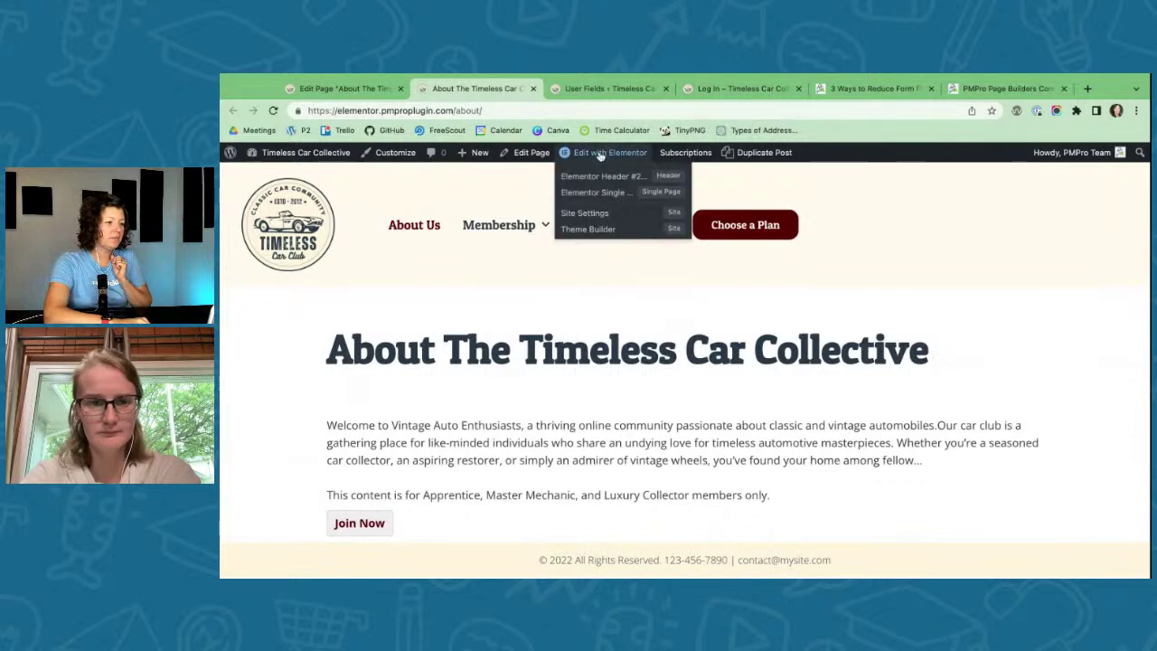
Step: Open the Paid Memberships Pro advanced settings and scroll through them
mouse_move(685, 156)
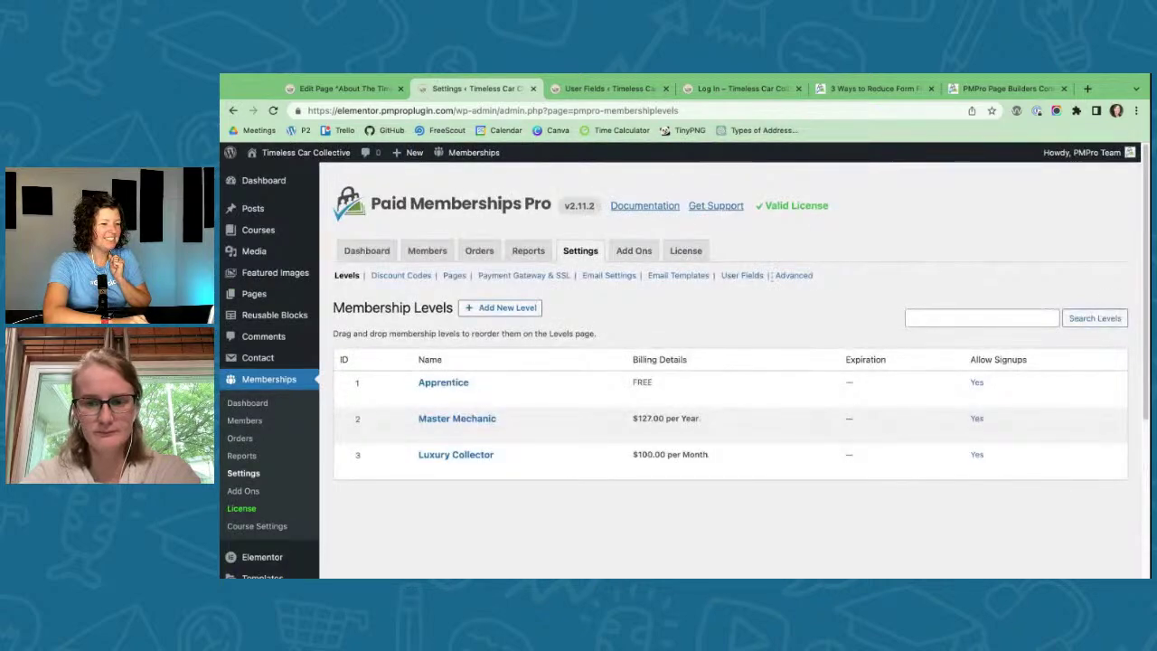
left_click(793, 274)
scroll(557, 362, "down", 8)
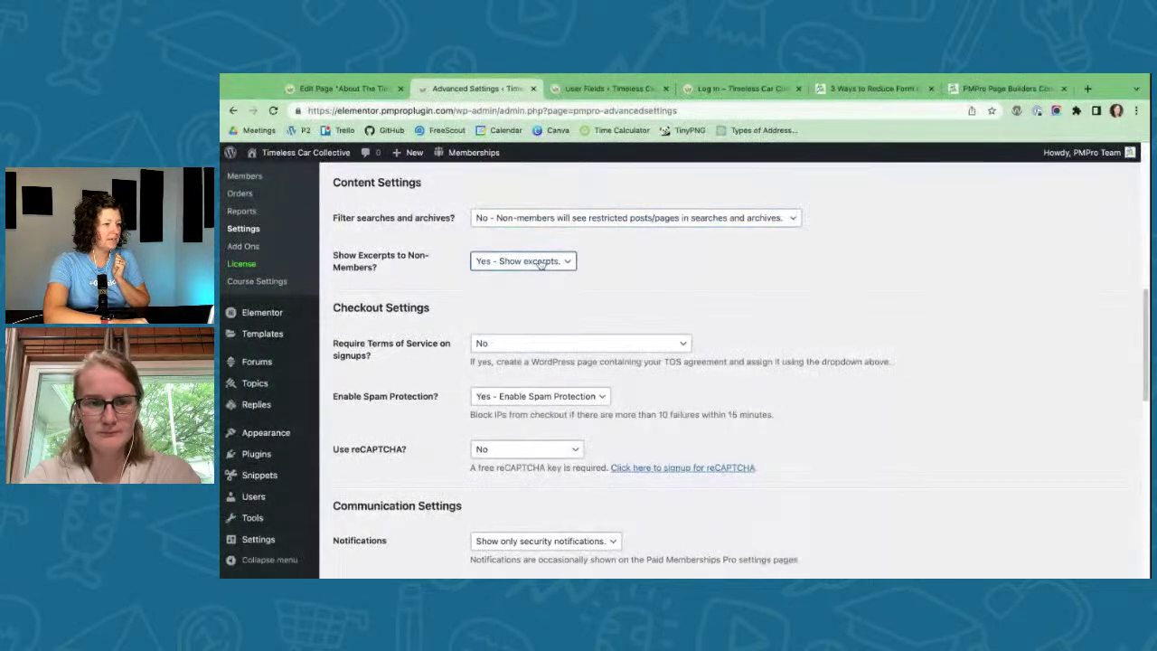
scroll(541, 263, "down", 10)
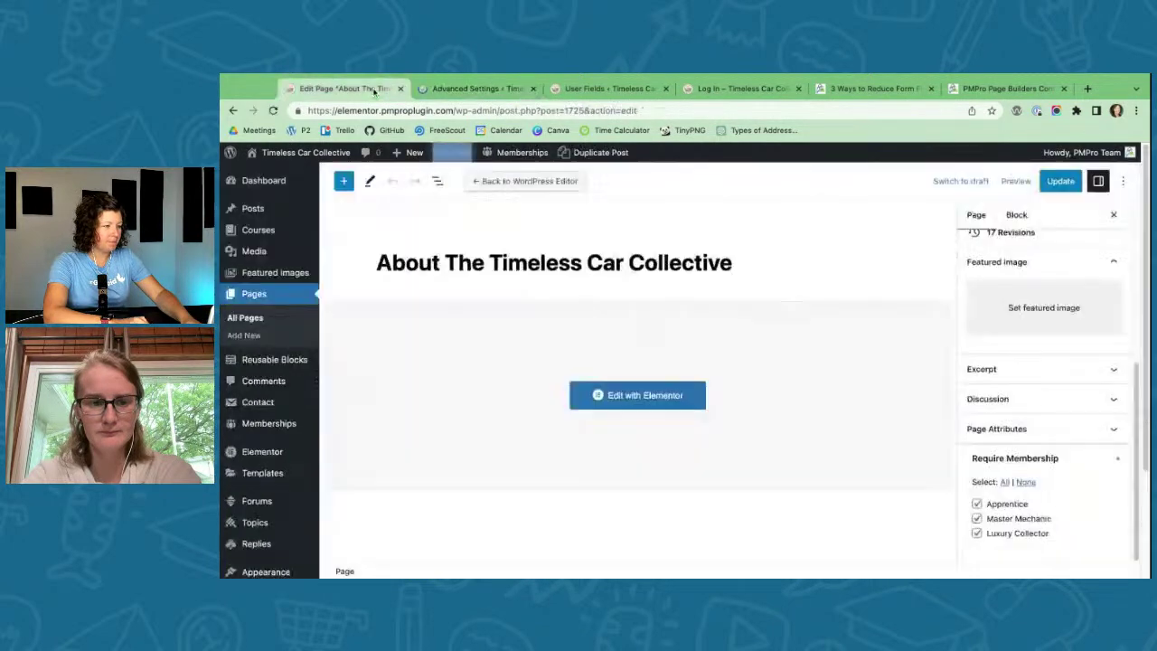
Step: Reopen the live About page from its editor and select the members-only notice again
left_click(343, 88)
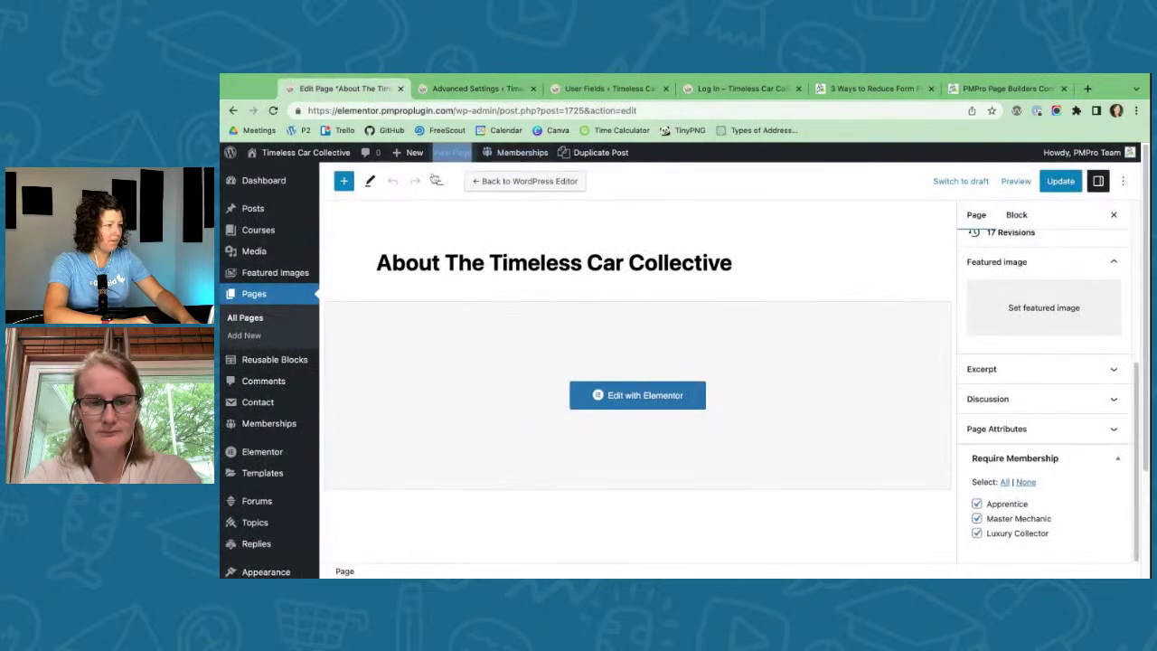
left_click(448, 154)
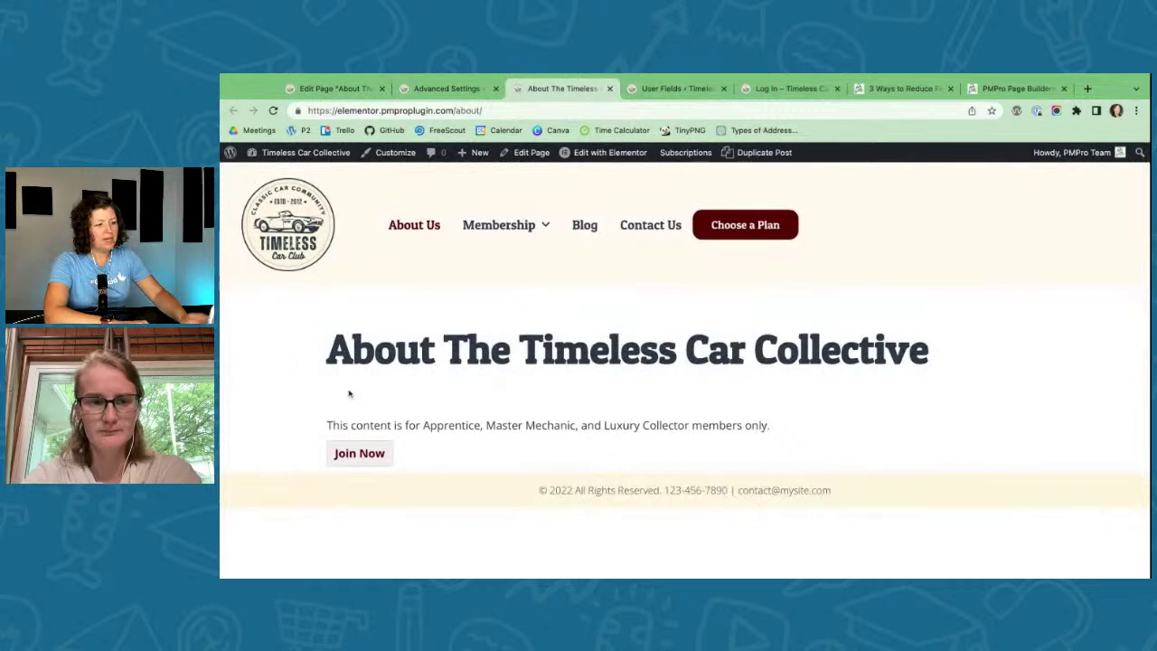
left_click_drag(319, 426, 480, 460)
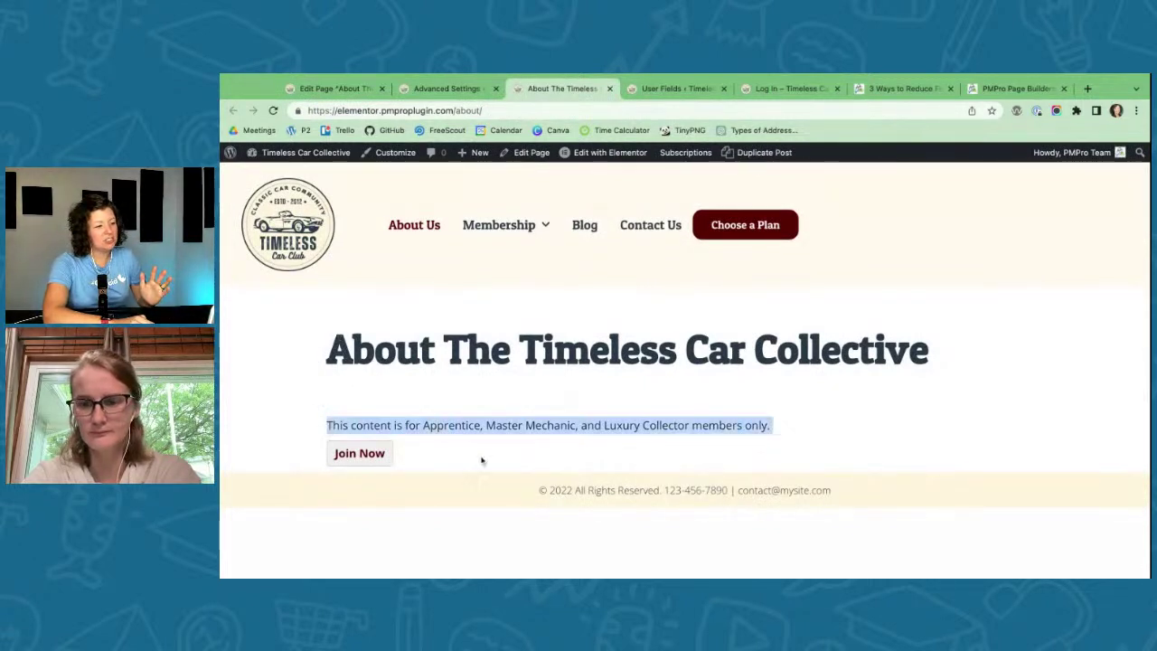
left_click(480, 460)
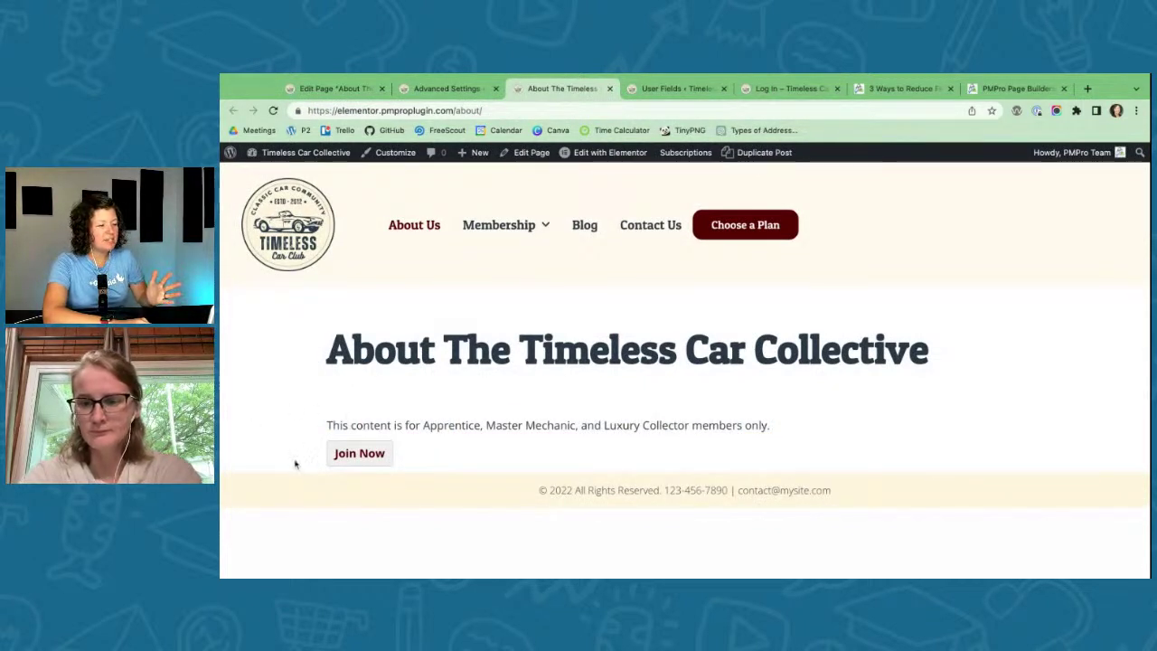
left_click_drag(321, 426, 480, 463)
left_click(478, 459)
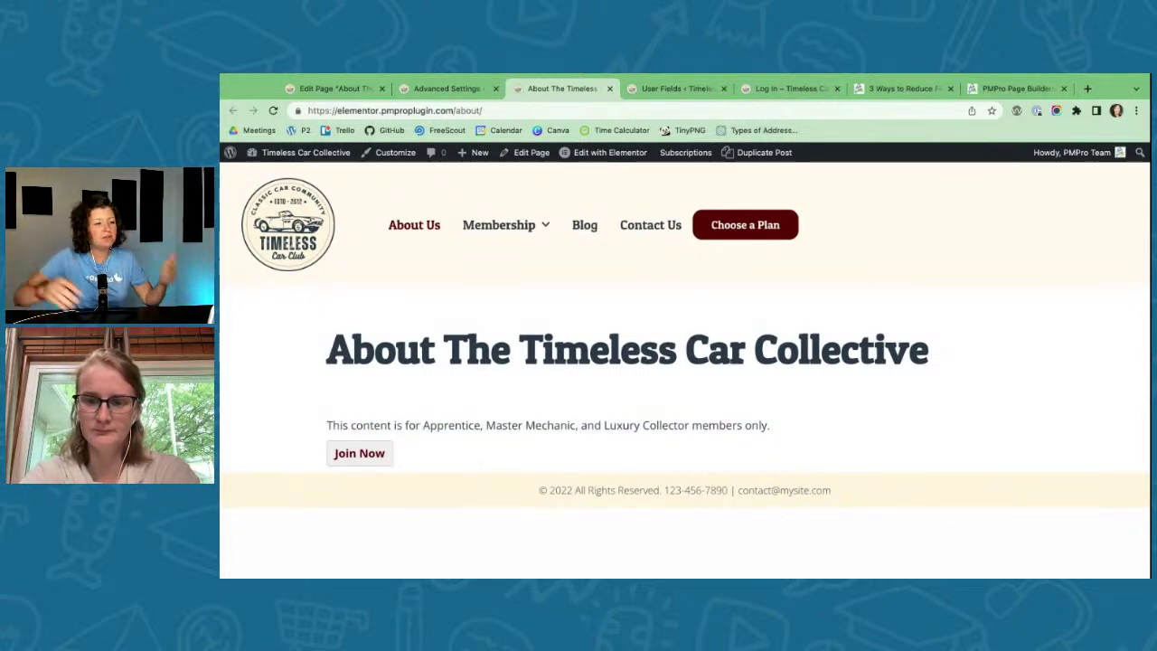
Step: Set the Elementor Single Page template's section to Full Width and update the template
mouse_move(606, 155)
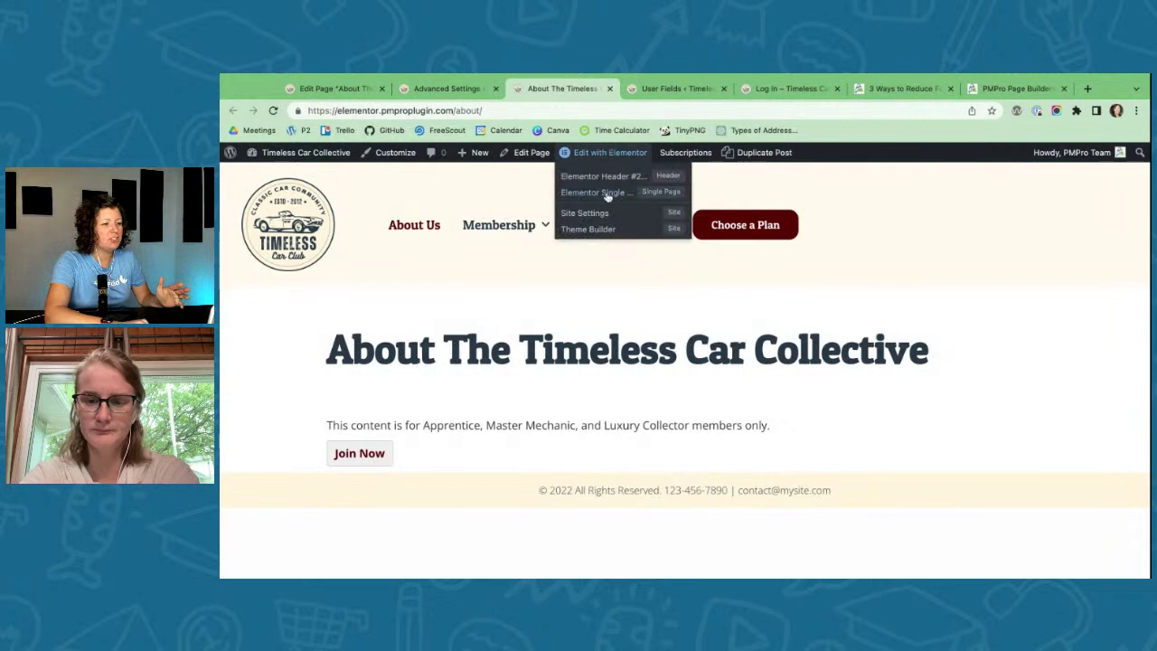
left_click(607, 195)
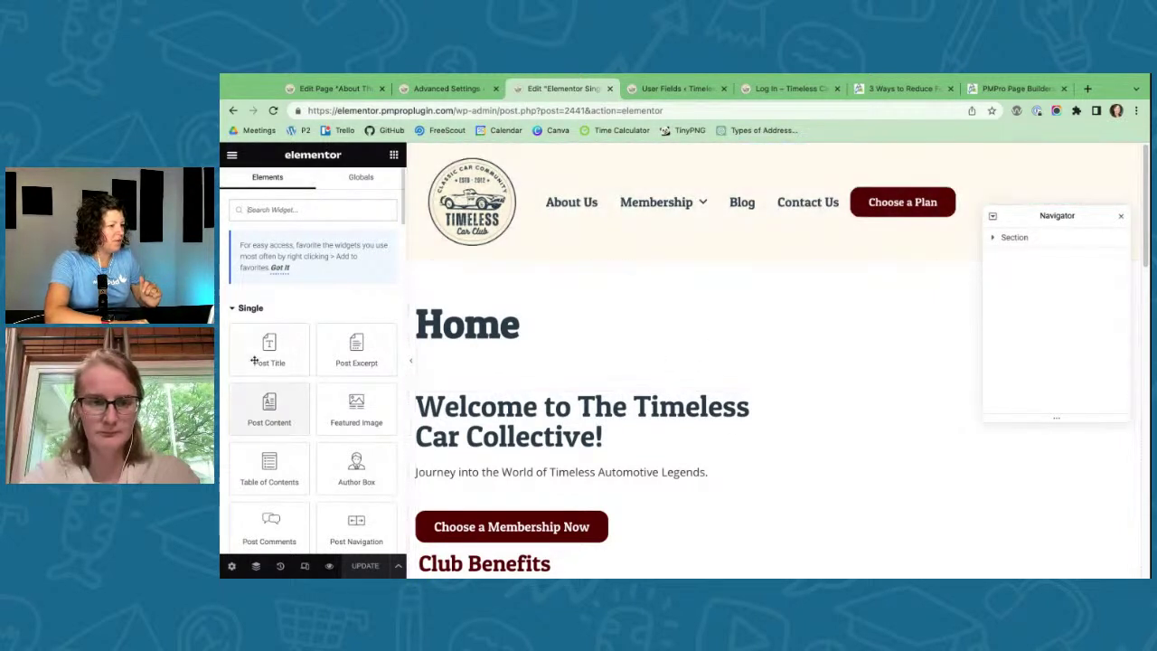
scroll(254, 360, "down", 5)
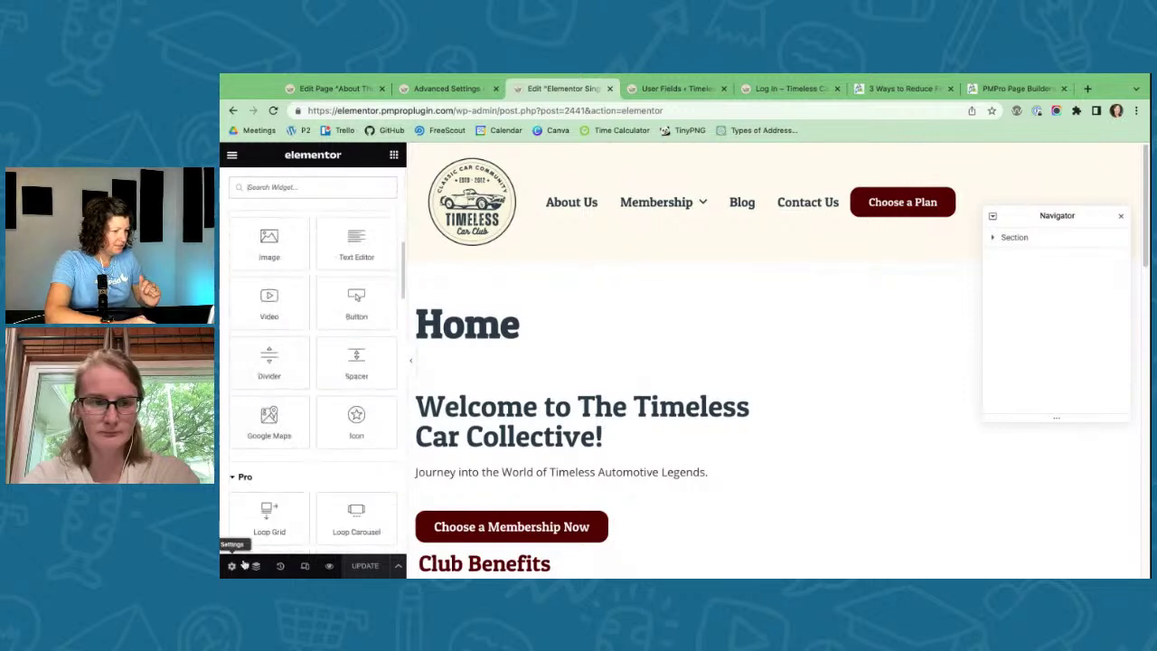
scroll(262, 397, "up", 6)
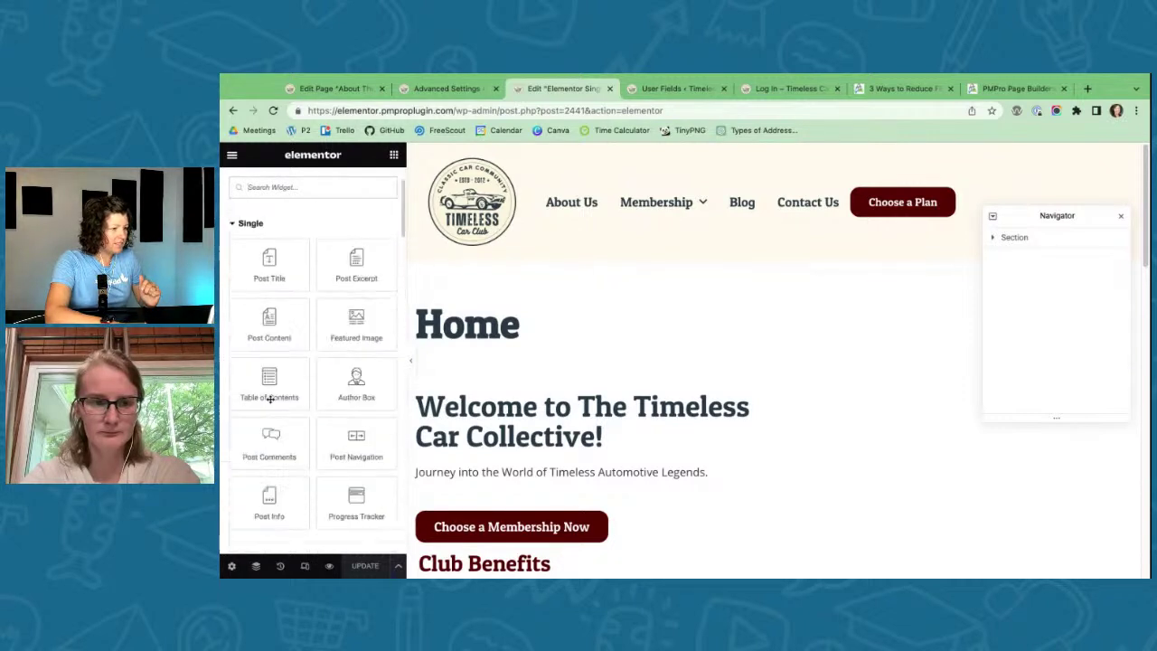
left_click(1014, 239)
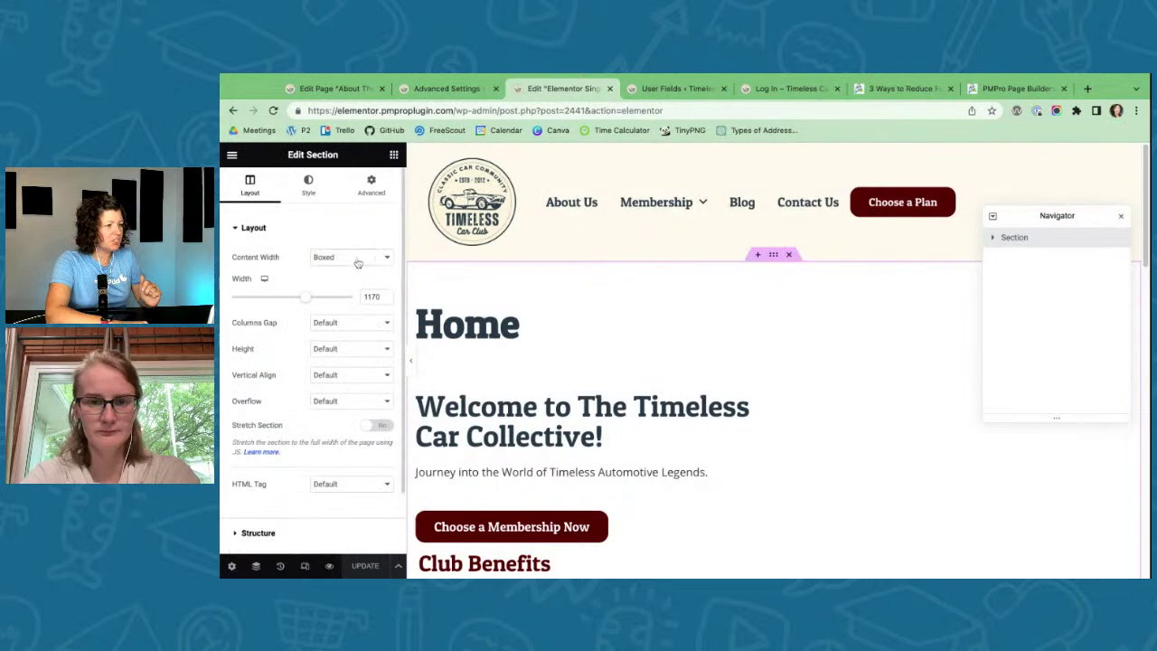
left_click(352, 258)
left_click(344, 274)
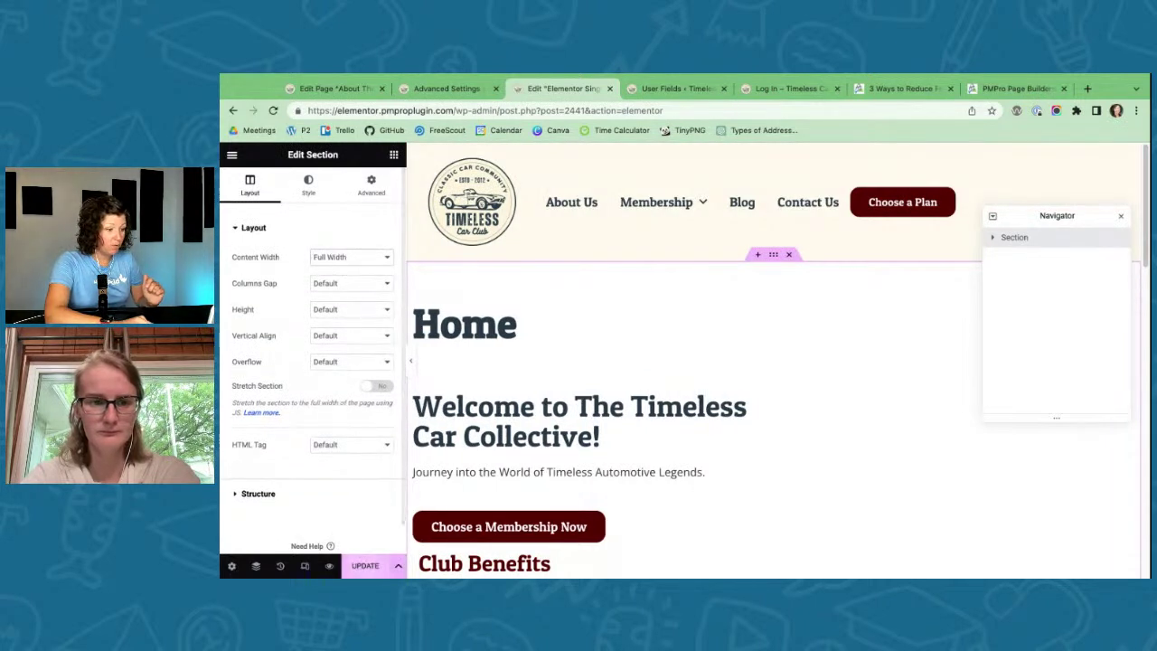
left_click(366, 565)
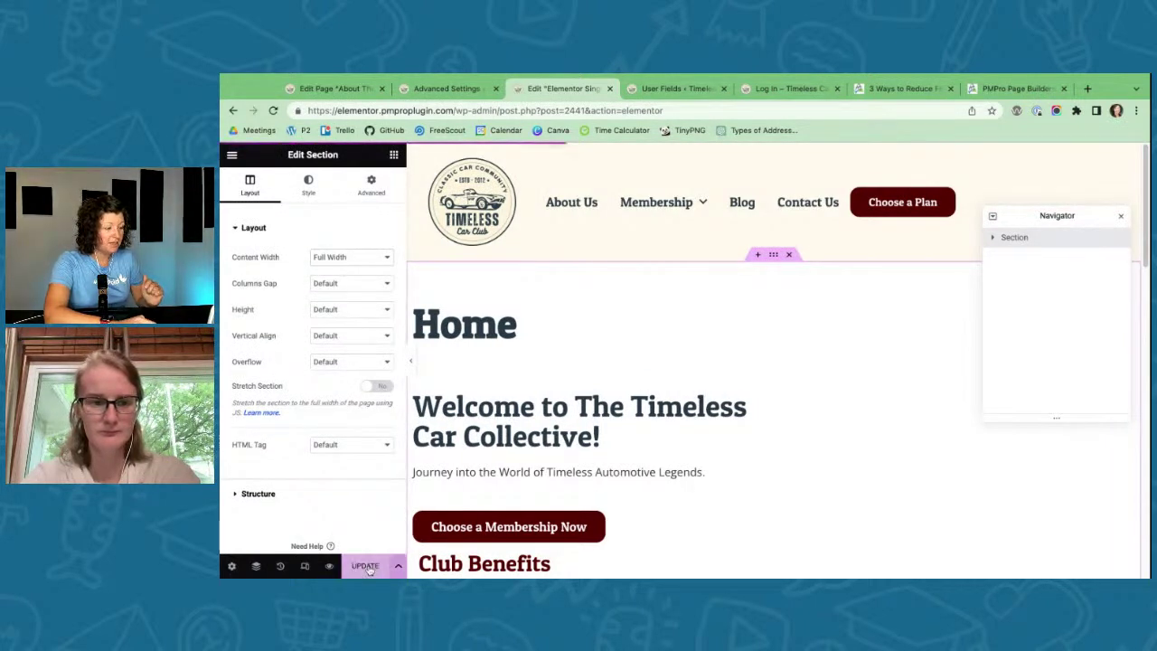
Step: Check the result on the /about page, then open the template's page settings
left_click(447, 88)
left_click_drag(451, 110, 682, 110)
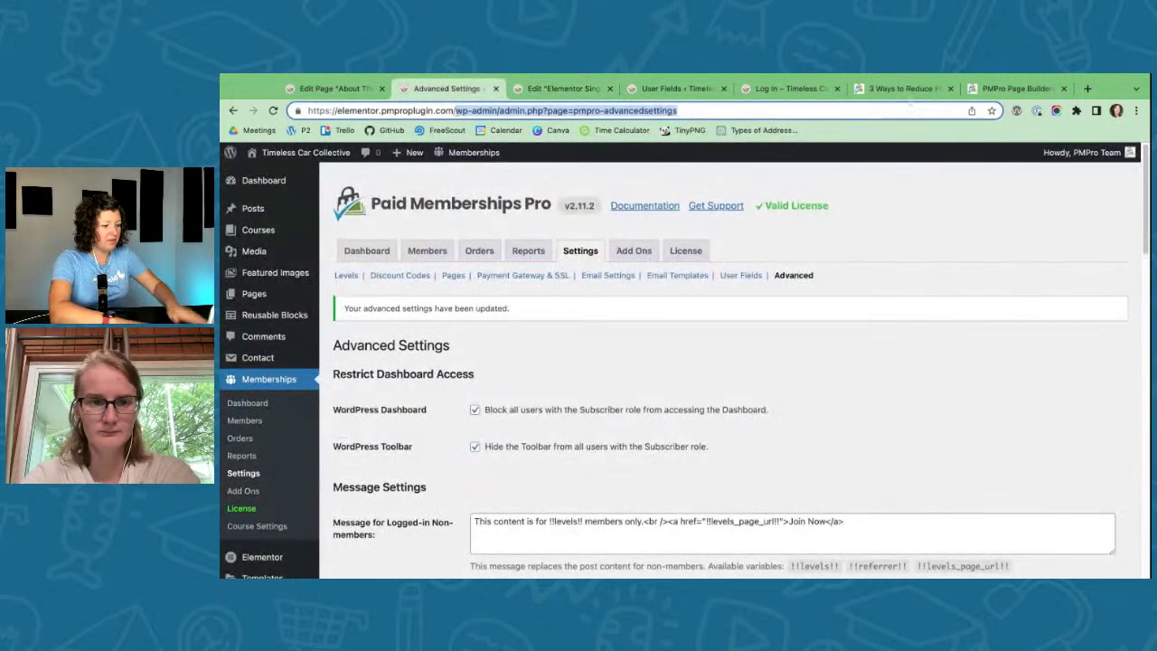
type("about")
key("Return")
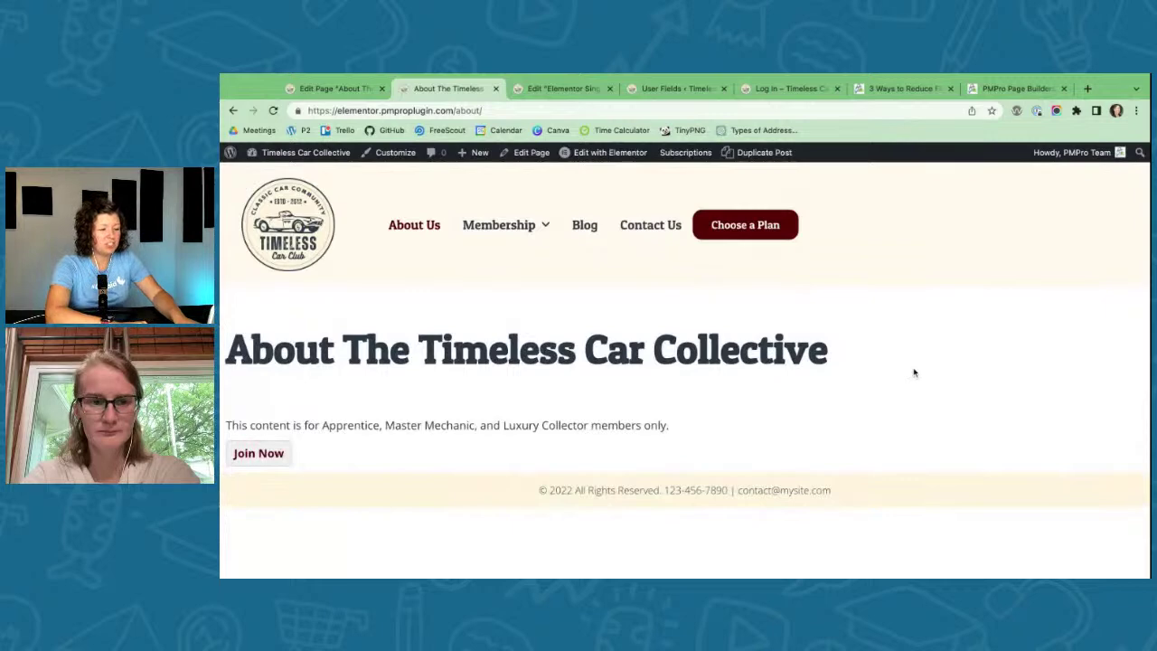
left_click(560, 88)
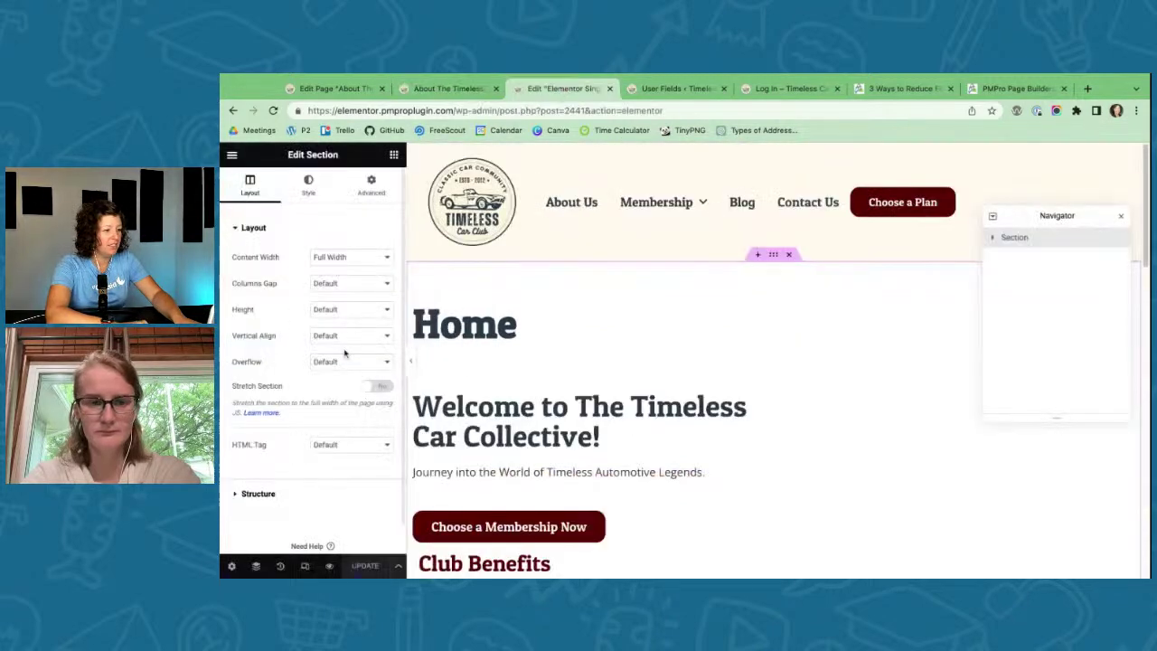
left_click(231, 565)
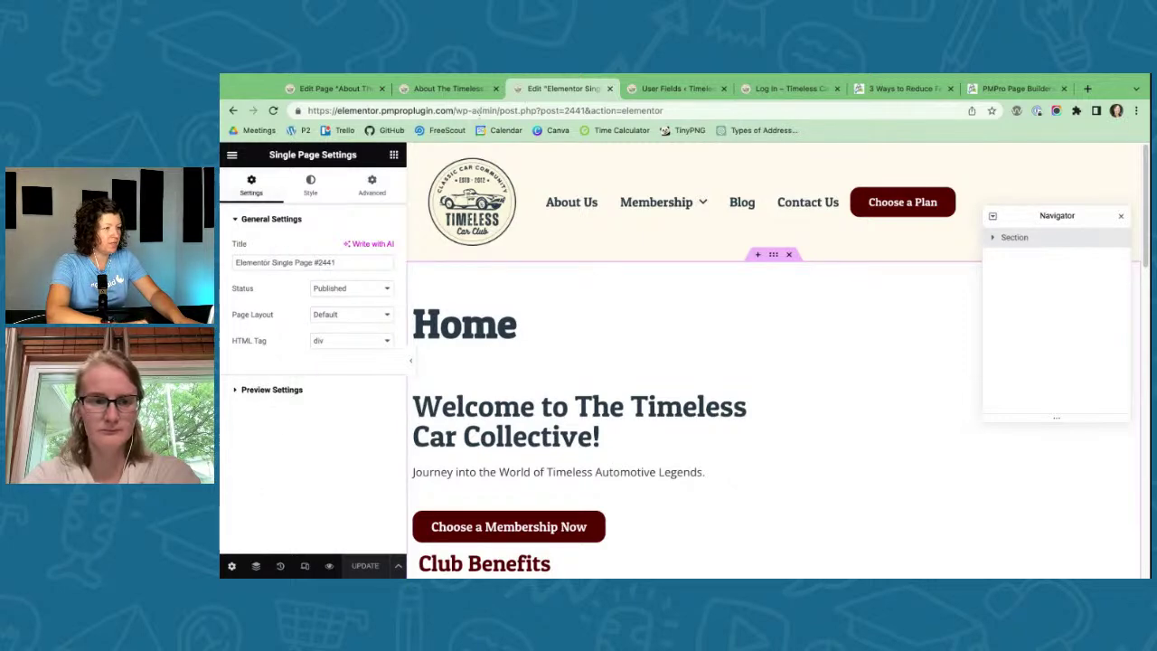
Step: Open the About page in Elementor and close the login, User Fields and single template tabs
left_click(448, 88)
left_click(335, 88)
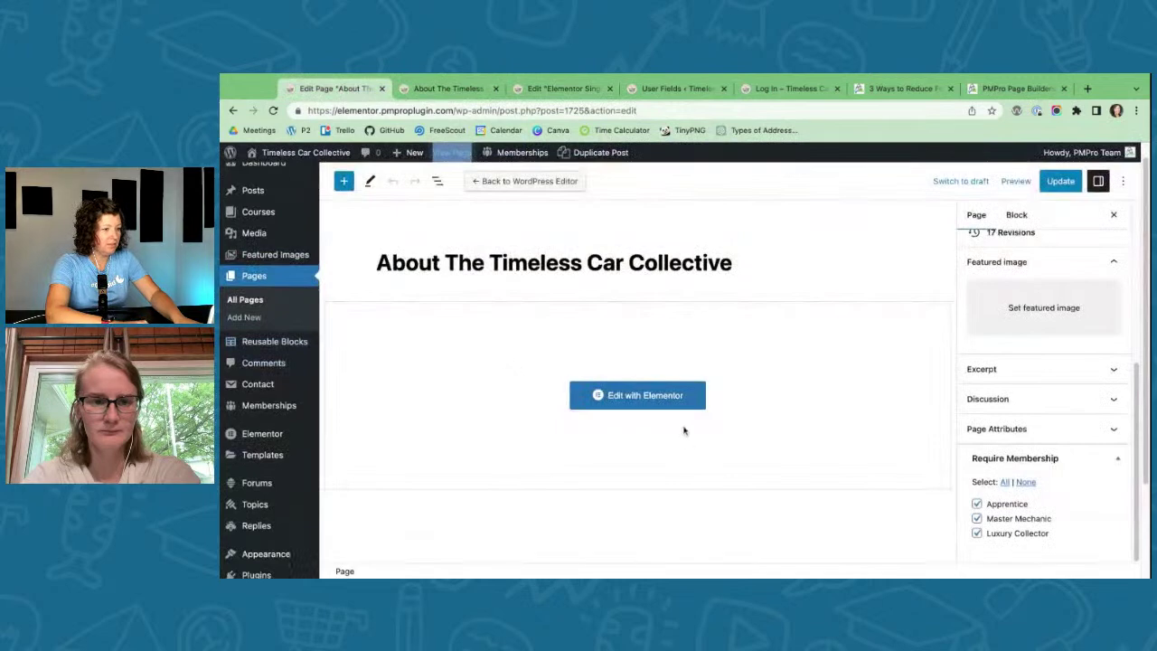
left_click(676, 397)
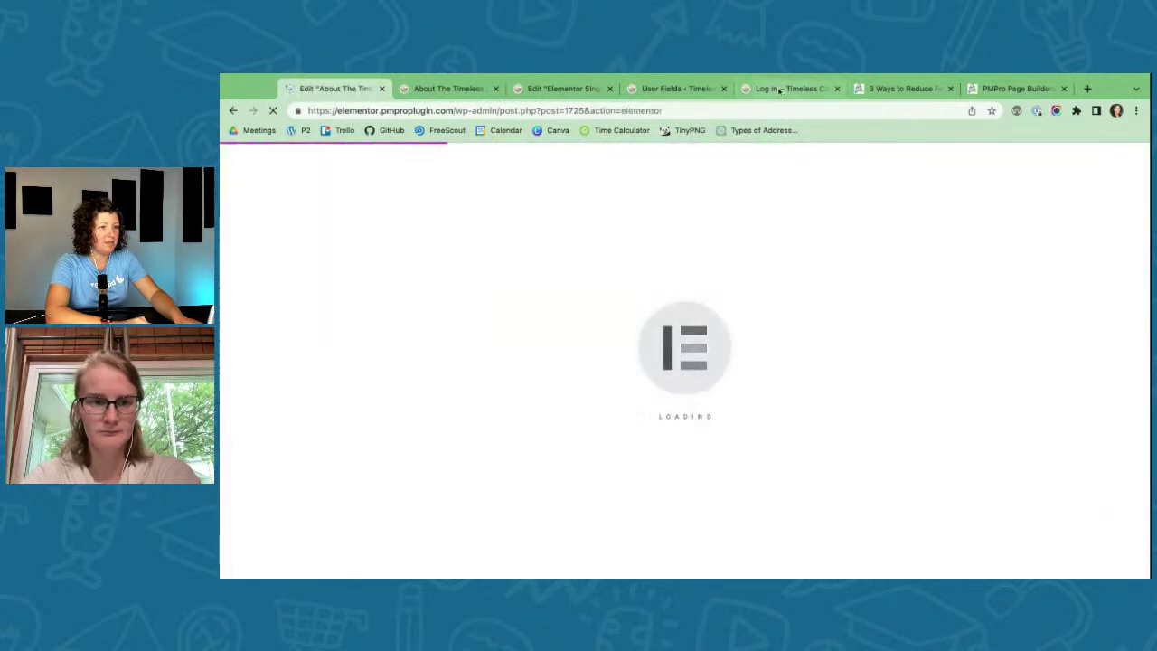
left_click(778, 88)
key("ctrl+w")
left_click(723, 89)
left_click(561, 88)
key("ctrl+w")
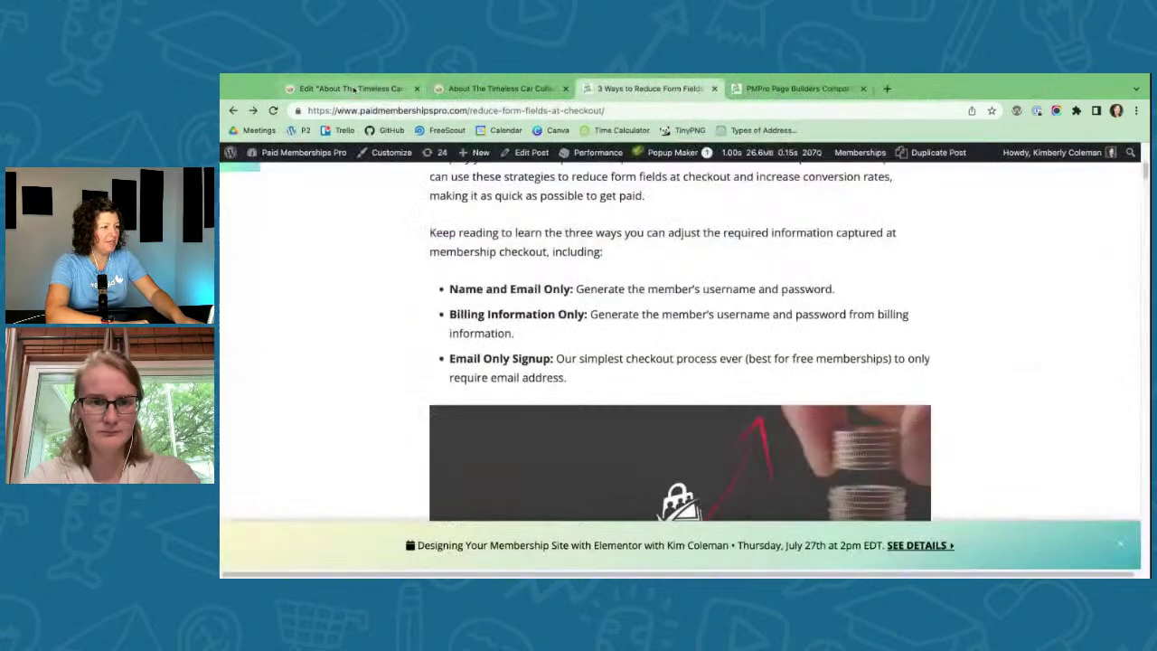
Step: Set Hide Title to Yes in the About page settings and save
left_click(354, 89)
scroll(289, 424, "down", 5)
left_click(232, 567)
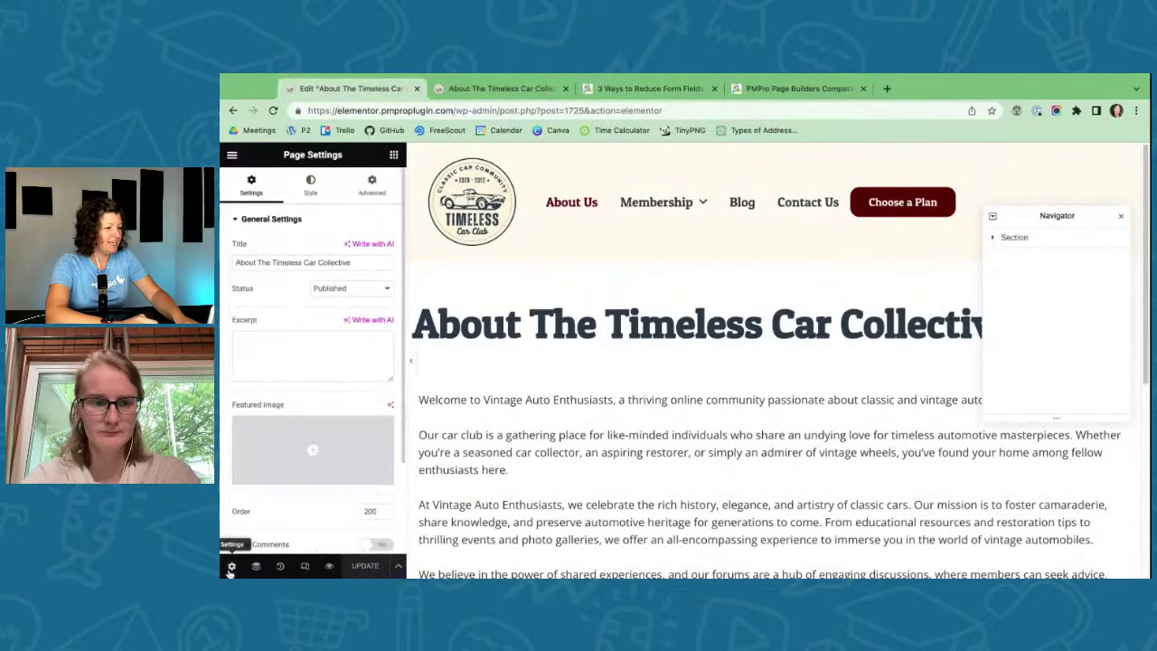
scroll(282, 471, "down", 2)
left_click(375, 457)
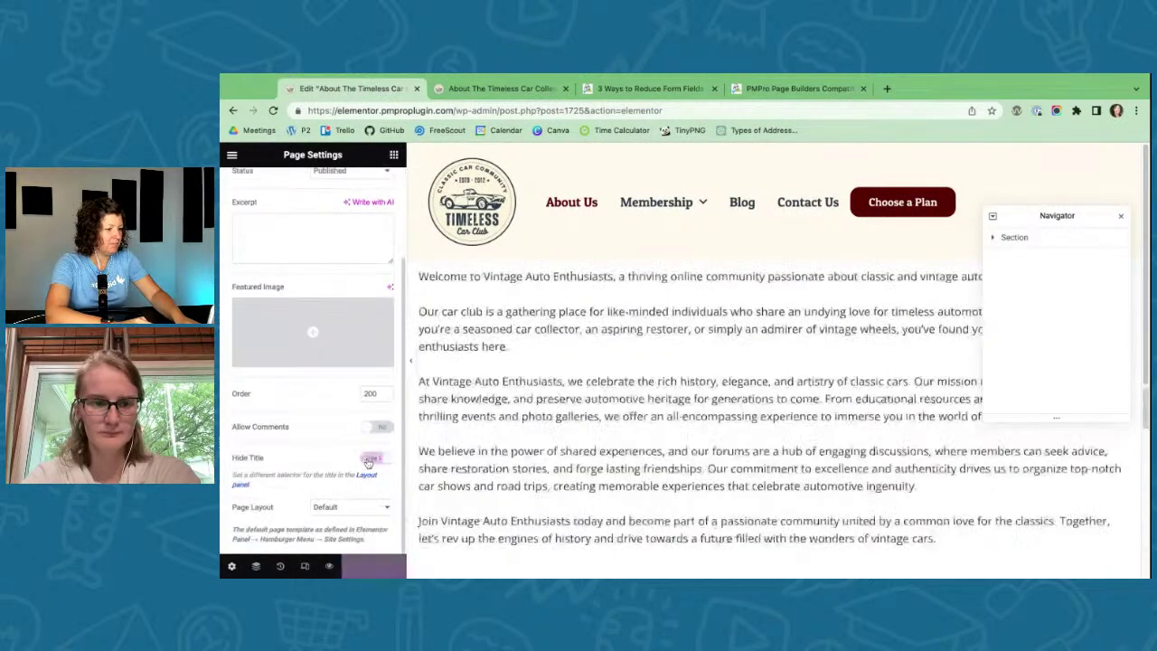
key("super+s")
Step: Check the untitled front-end About page, then close the Elementor editor tab
left_click(497, 90)
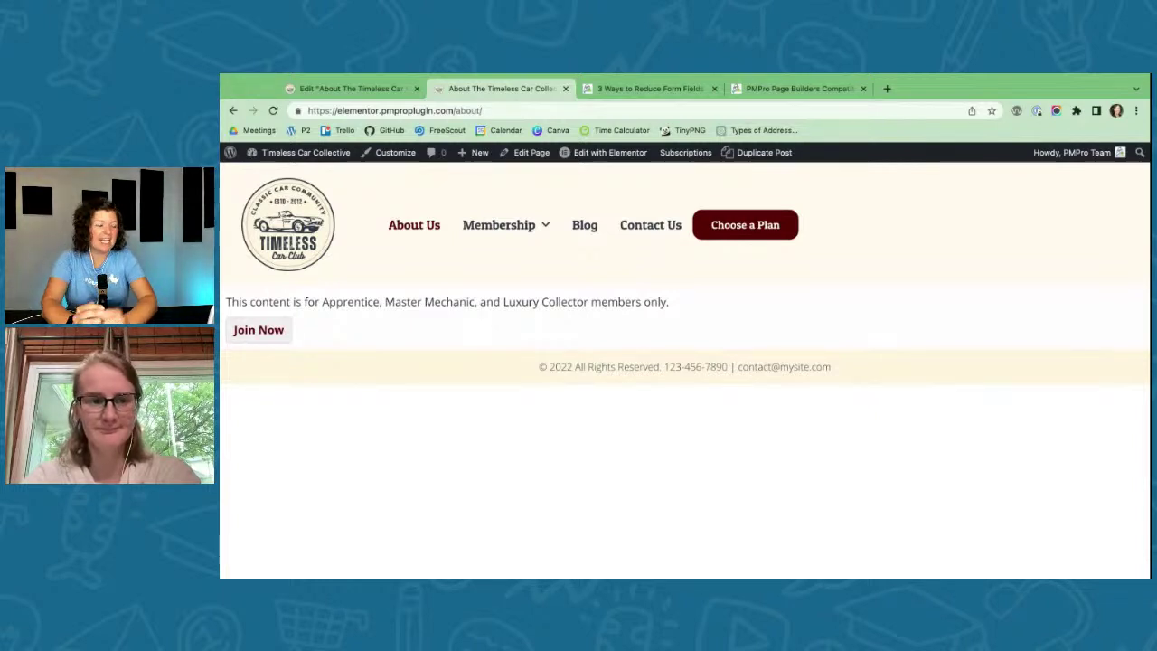
left_click(409, 91)
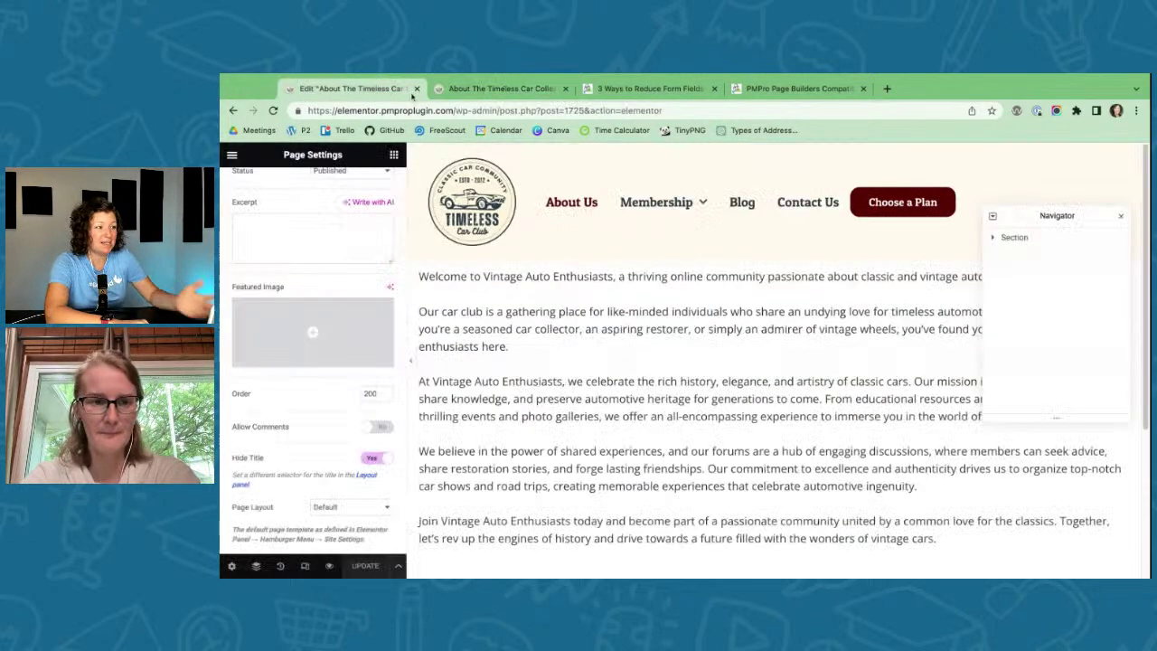
key("super+w")
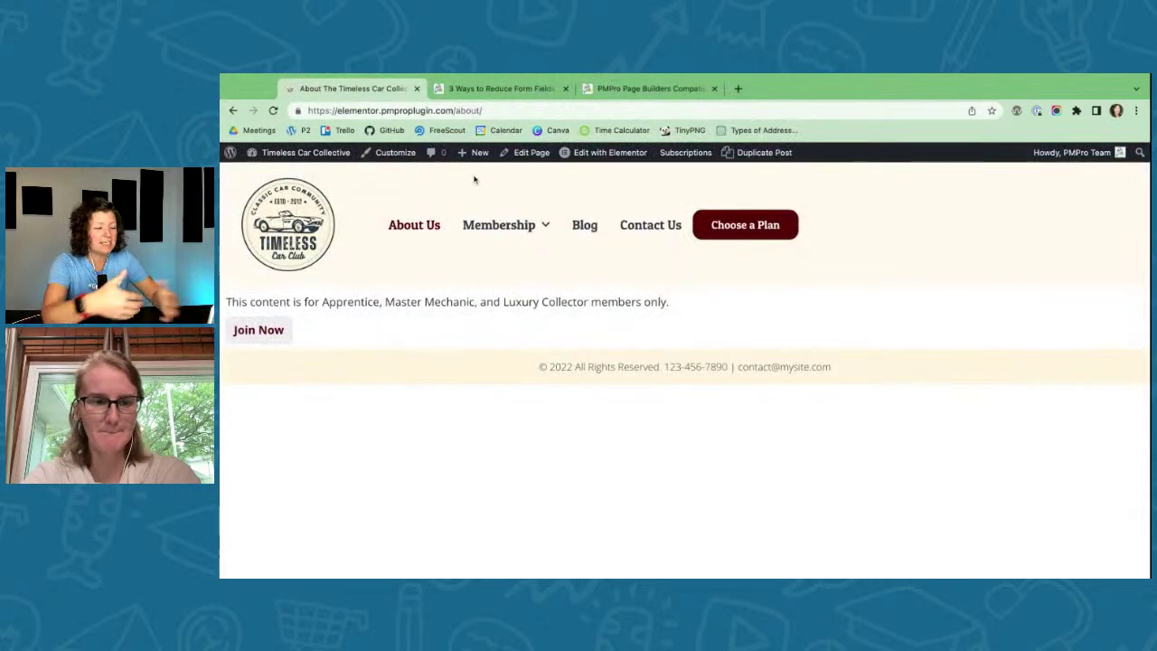
Step: Search the Paid Memberships Pro site for 'redirec' from the form fields article
left_click(502, 89)
scroll(850, 269, "up", 5)
left_click(961, 237)
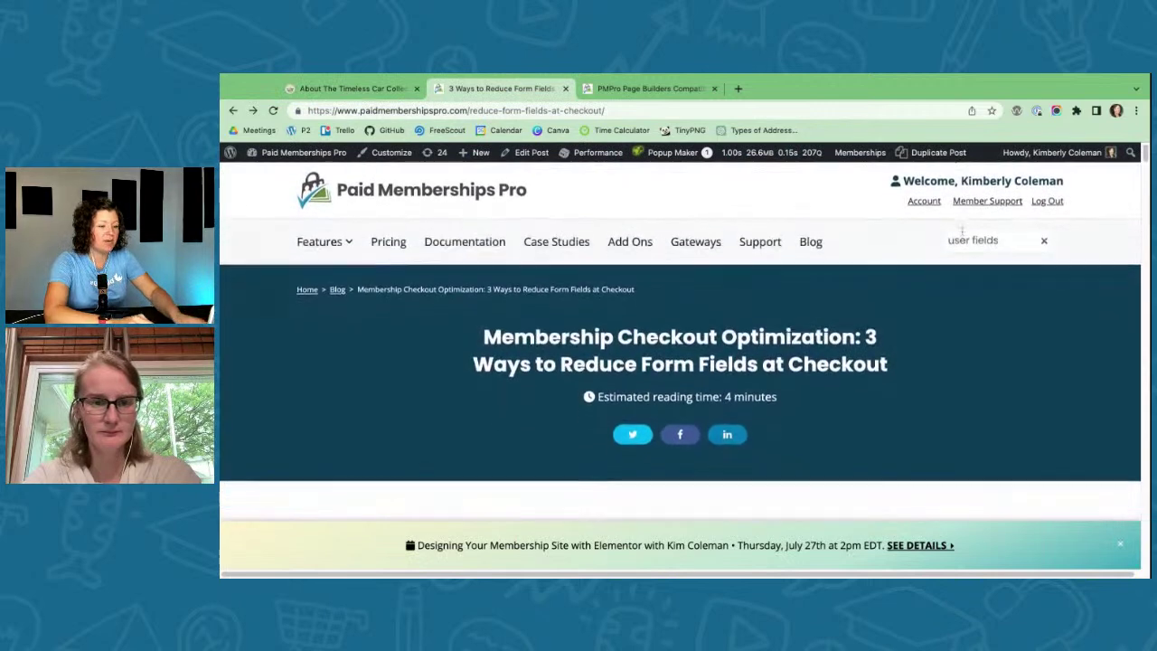
type("redirect away")
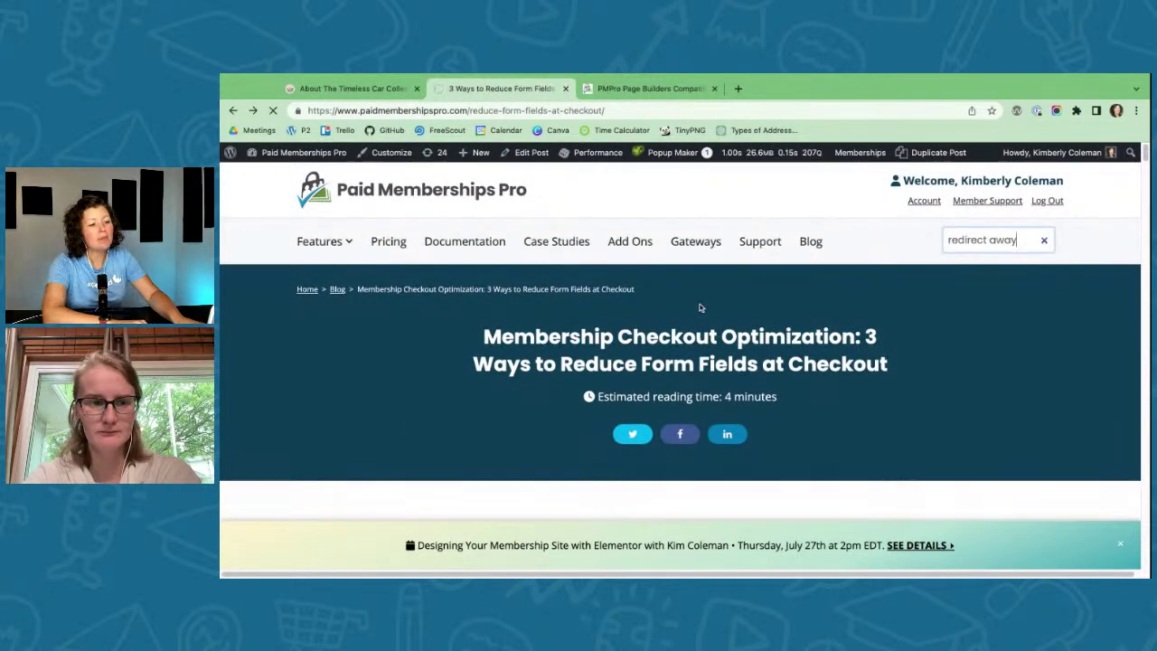
Step: Select the code of the Redirect Non-Members Away From Member Content recipe
left_click(350, 88)
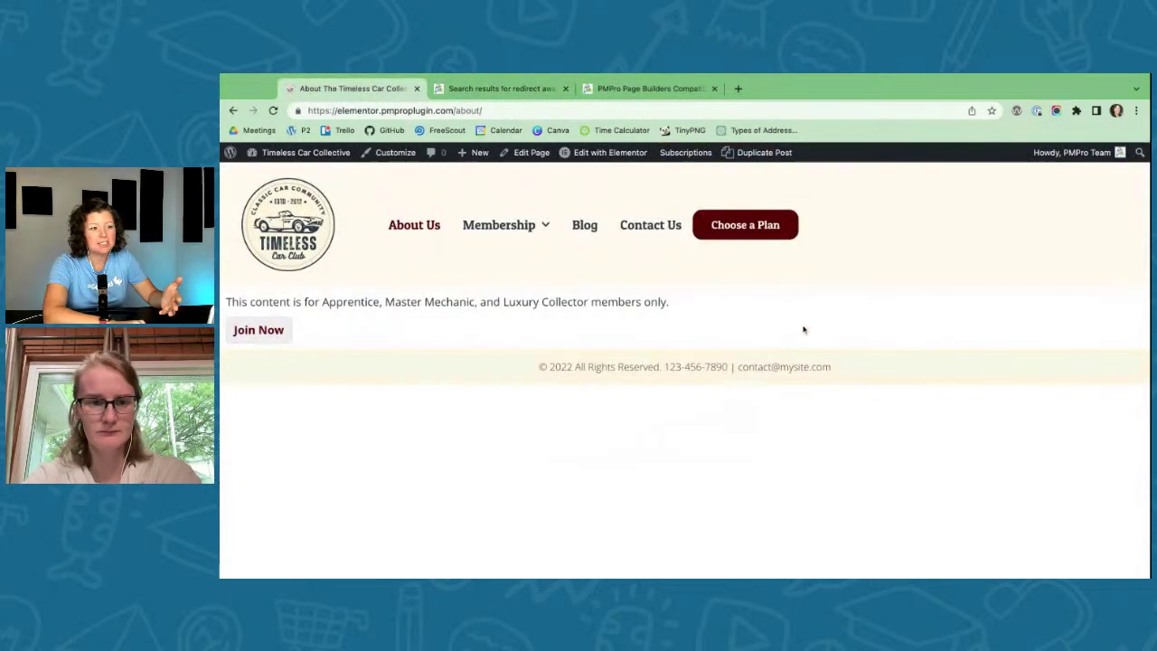
left_click(537, 89)
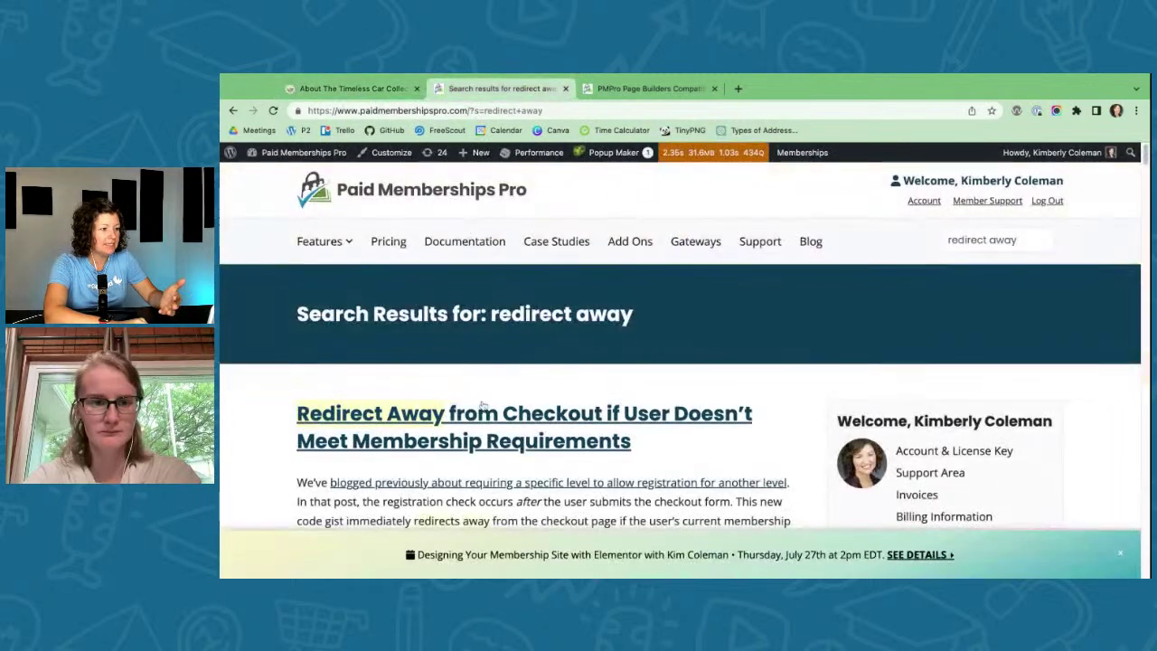
scroll(479, 416, "down", 8)
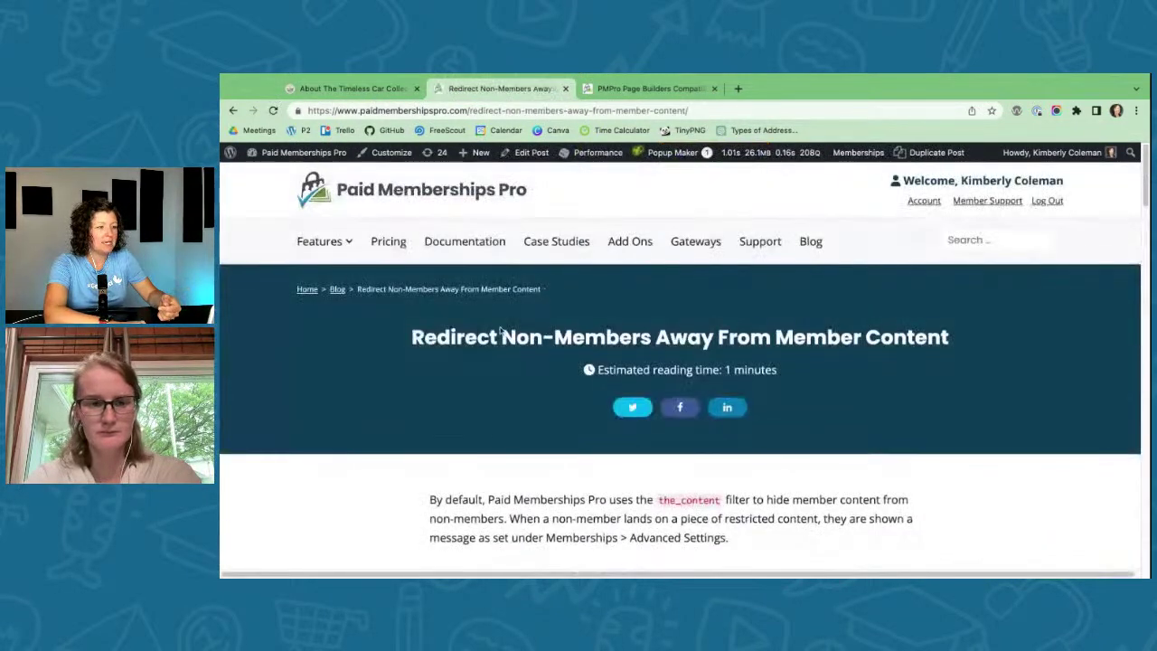
scroll(549, 362, "down", 10)
scroll(746, 336, "down", 4)
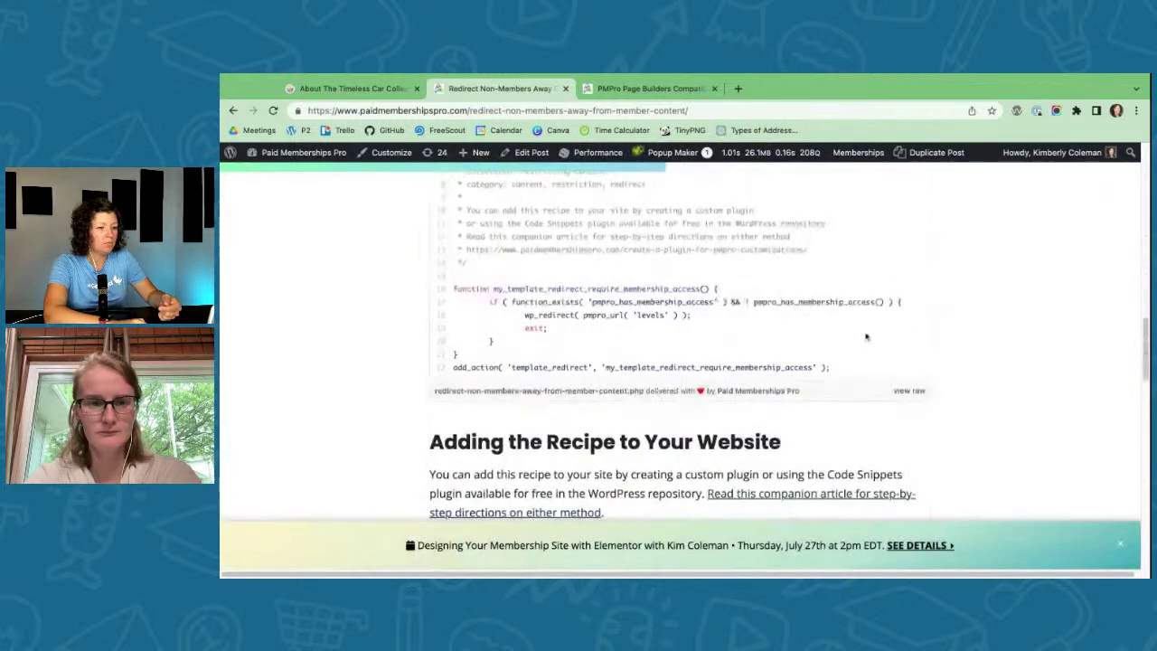
left_click_drag(831, 365, 453, 288)
key("ctrl+c")
Step: Close the Page Builders compatibility tab and return to the club's About page
left_click(643, 88)
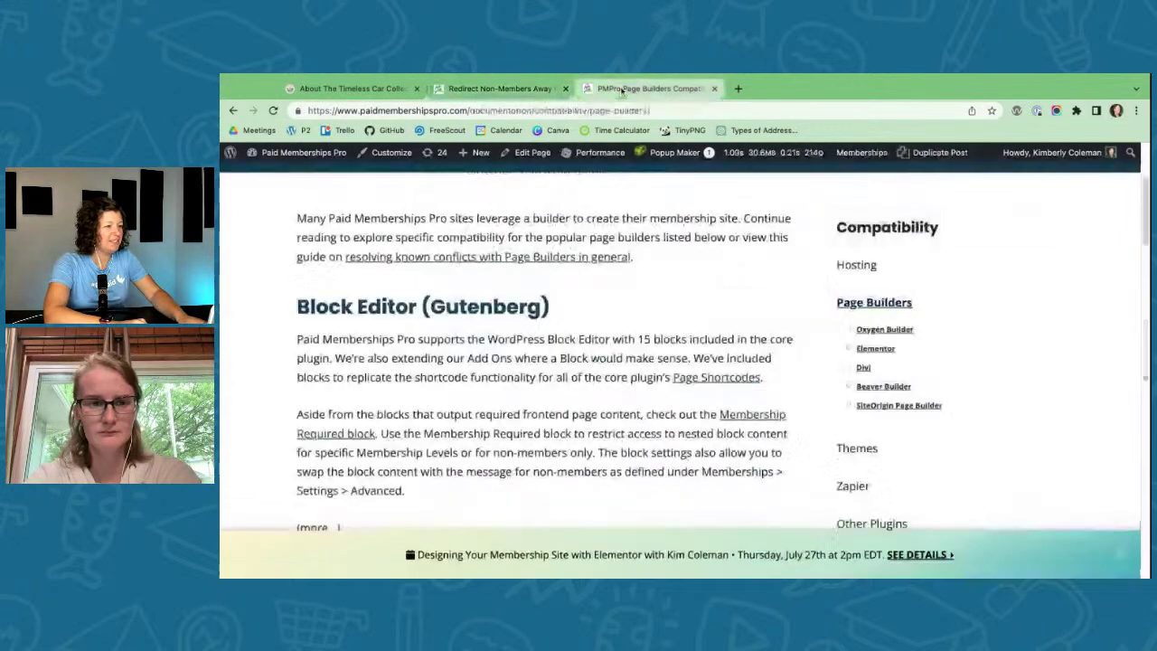
left_click(713, 88)
left_click(353, 88)
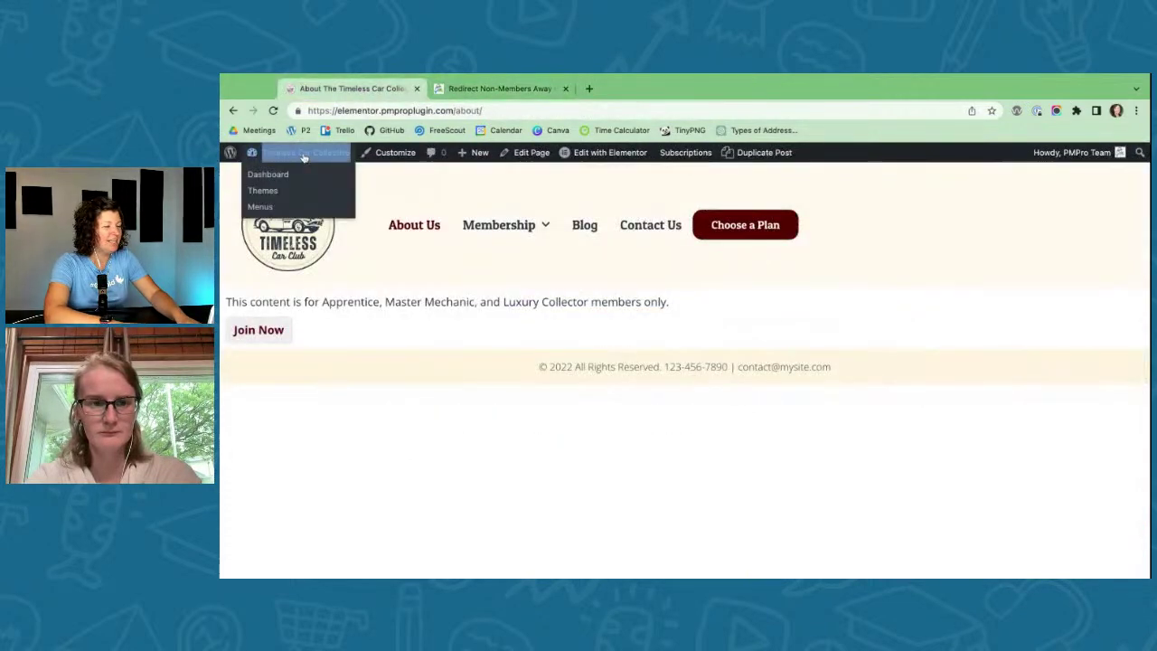
Step: Start a new code snippet titled 'Redirect away from member content'
left_click(303, 154, "ctrl")
scroll(277, 395, "down", 3)
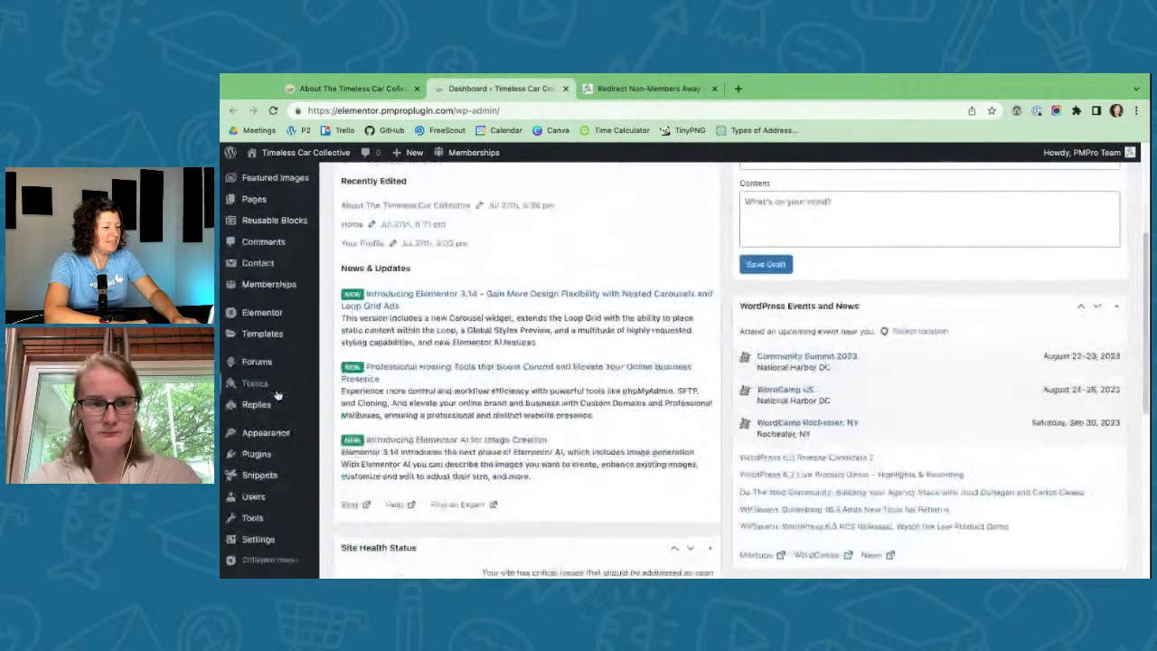
left_click(259, 474)
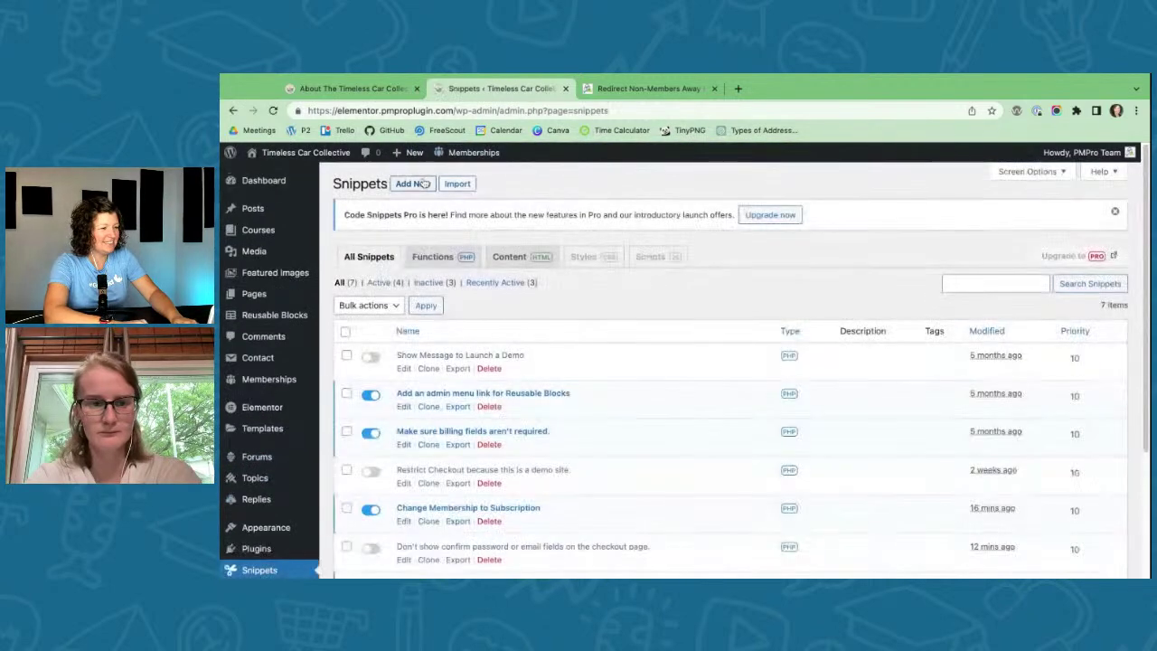
left_click(414, 184)
left_click(548, 219)
type("R")
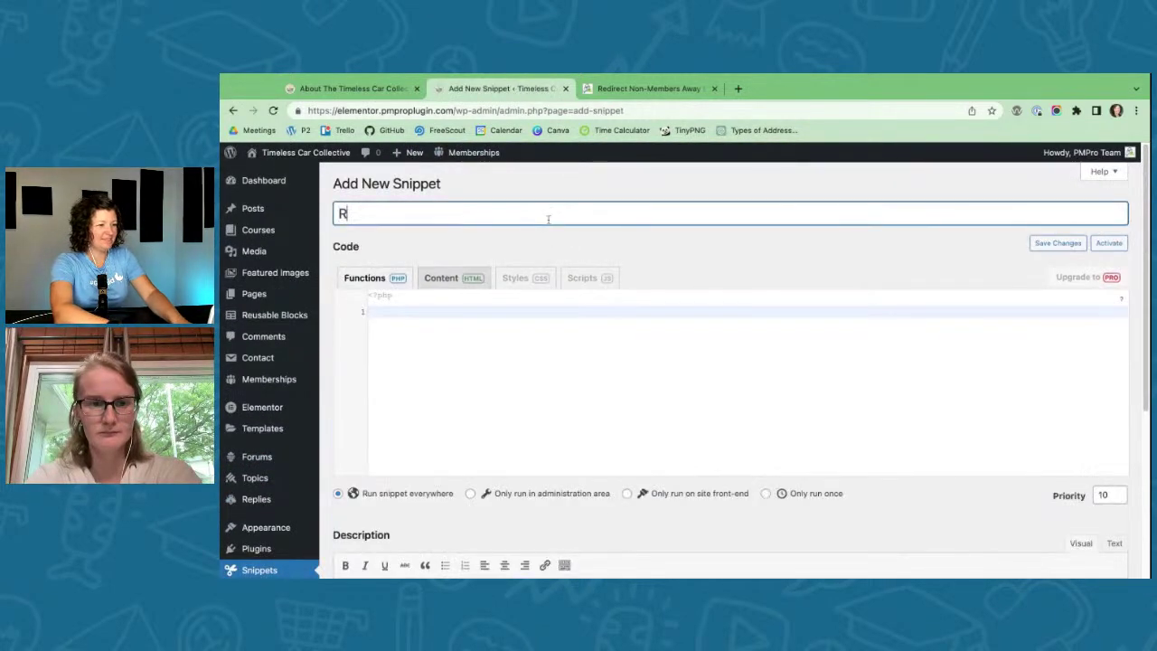
type("edirect away from no")
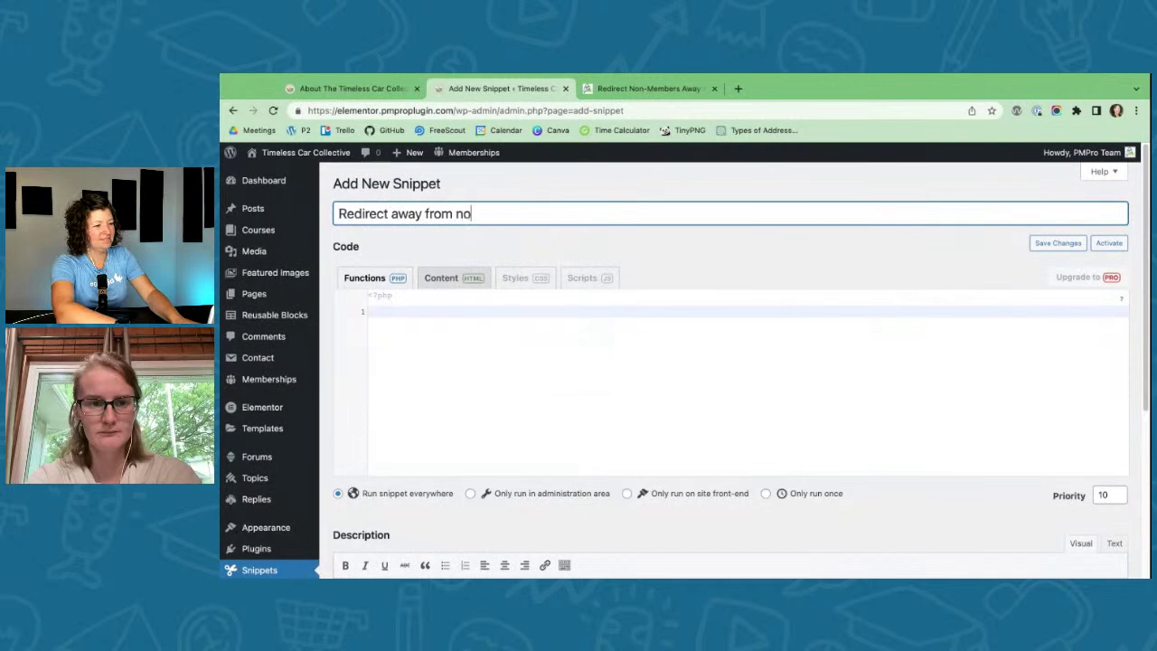
type("n-member")
key("alt+Left")
key("BackSpace")
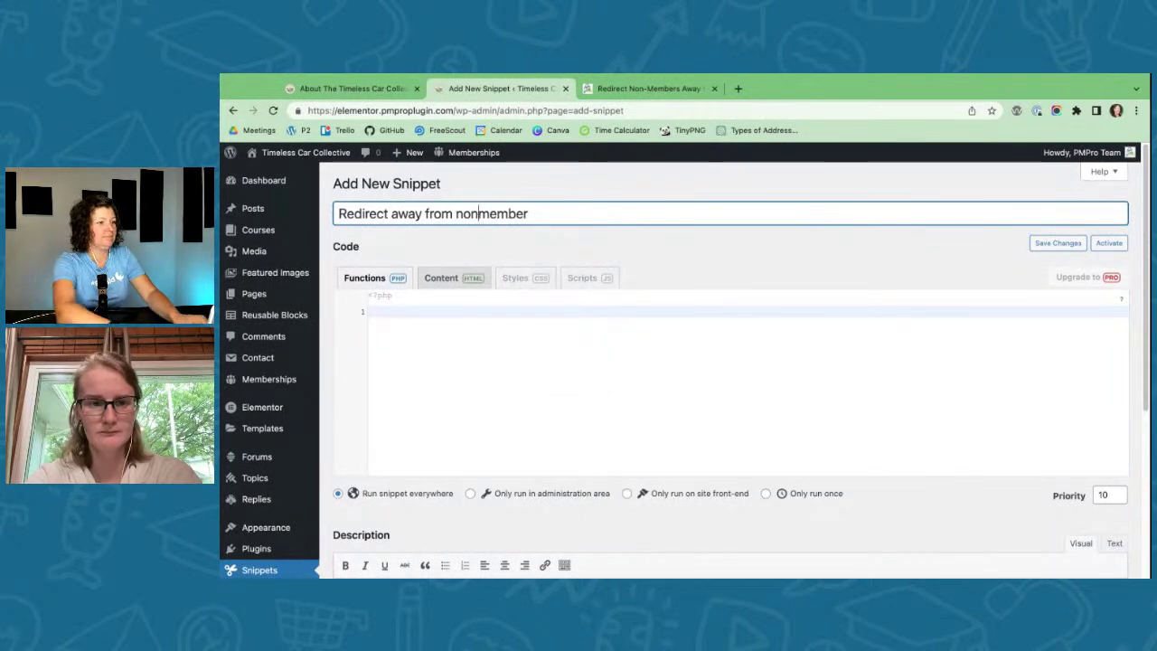
key("shift+alt+Left")
key("BackSpace")
key("alt+Right")
Step: Paste the PHP redirect code, activate the snippet, and reload the restricted page to test
left_click(624, 318)
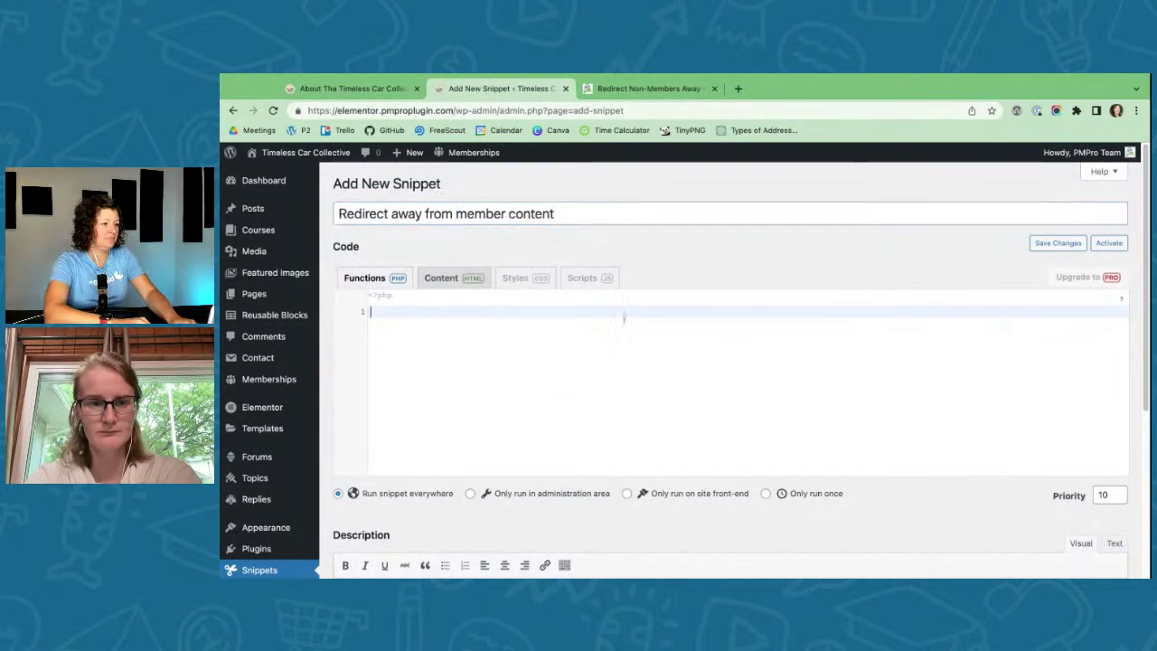
key("ctrl+v")
left_click(1112, 246)
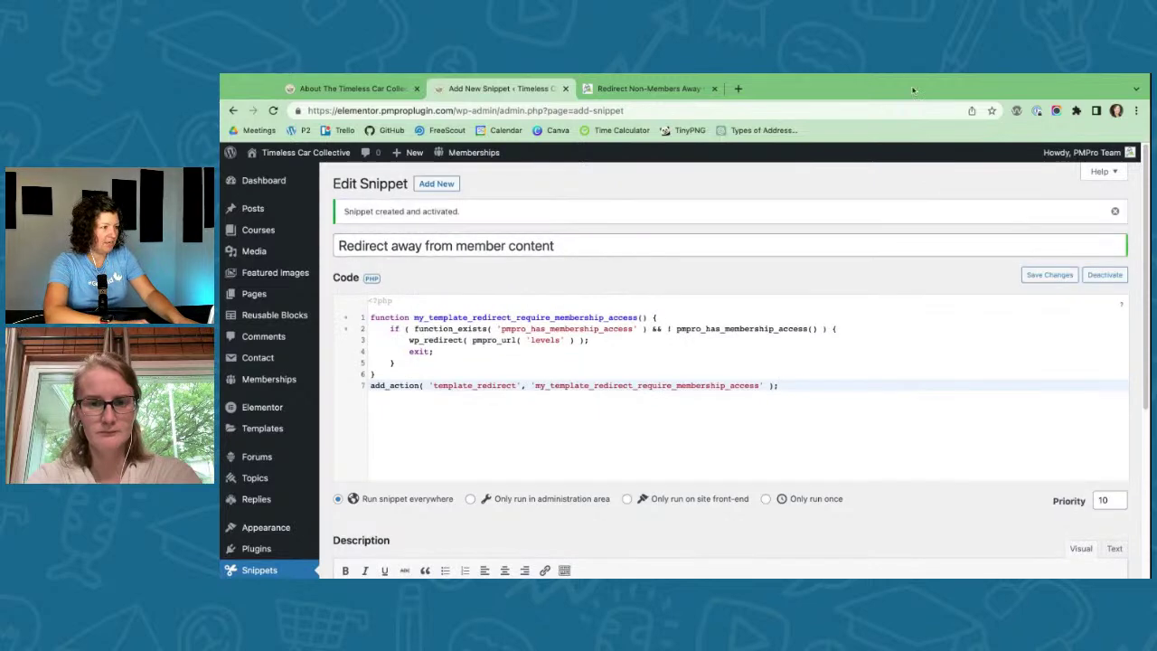
left_click(352, 88)
key("super+r")
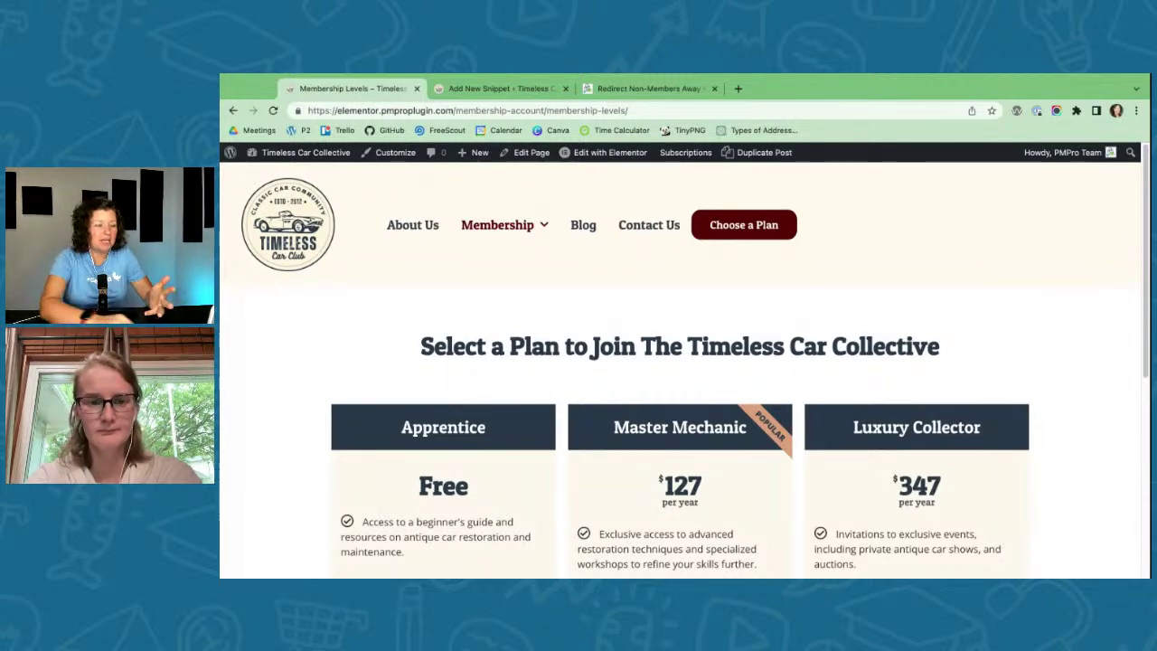
Step: Update the redirect snippet and reload the Membership Levels page
left_click(506, 88)
left_click(1048, 274)
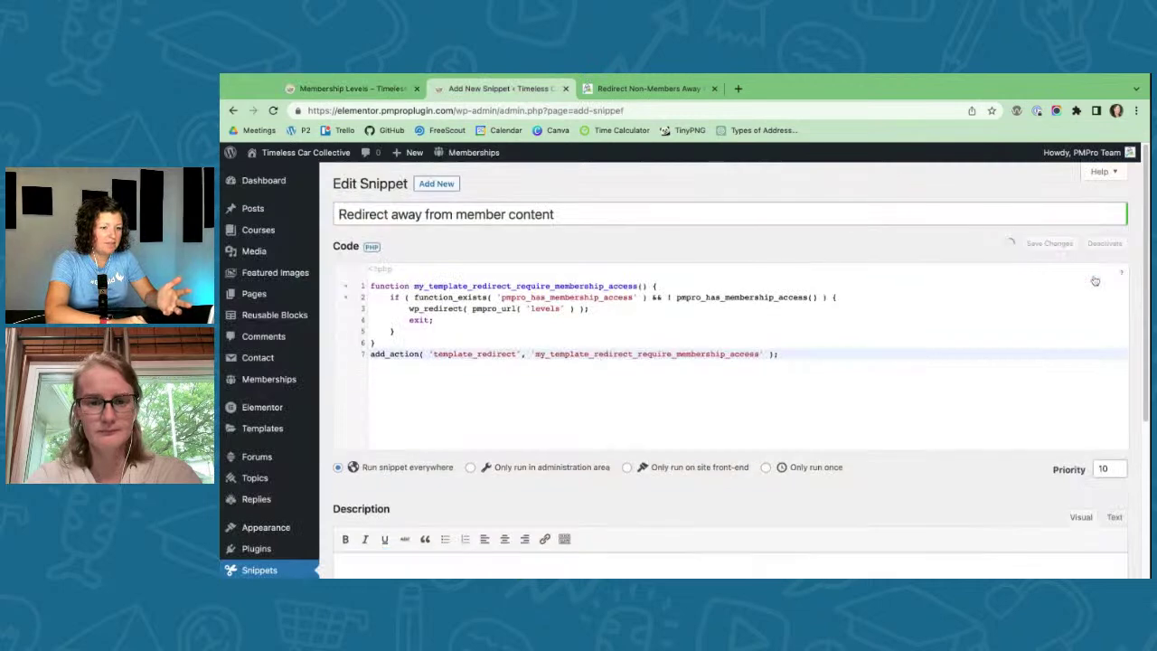
left_click(348, 88)
left_click(273, 110)
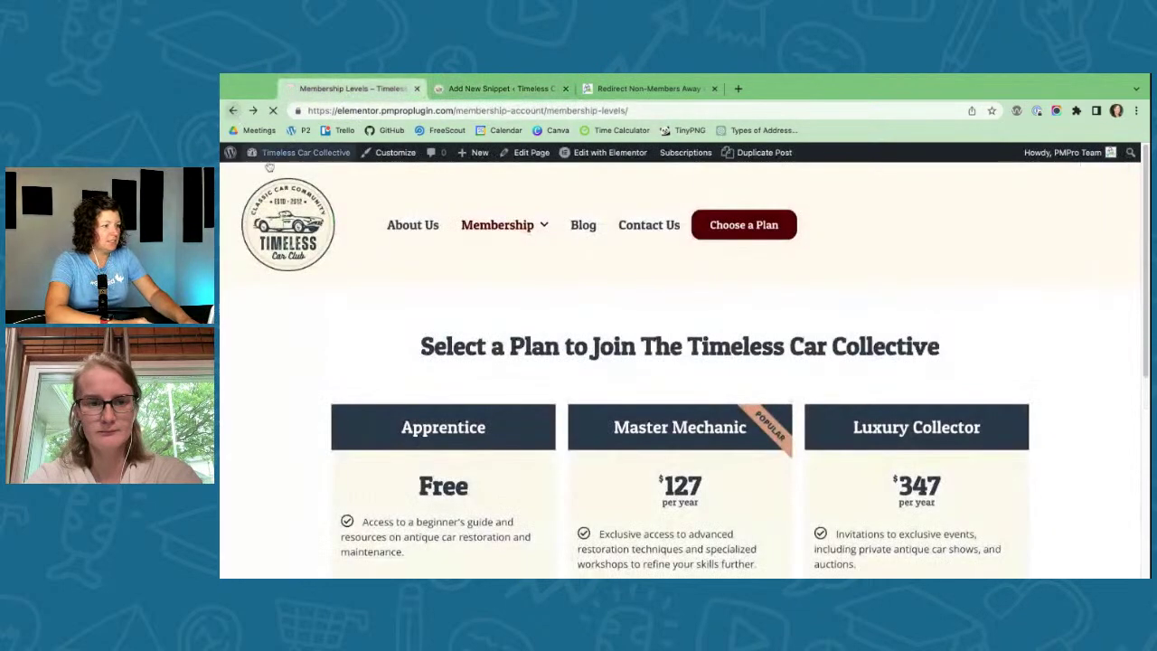
Step: Load the About page, update it in the page editor, and open it in Elementor
left_click_drag(680, 110, 455, 110)
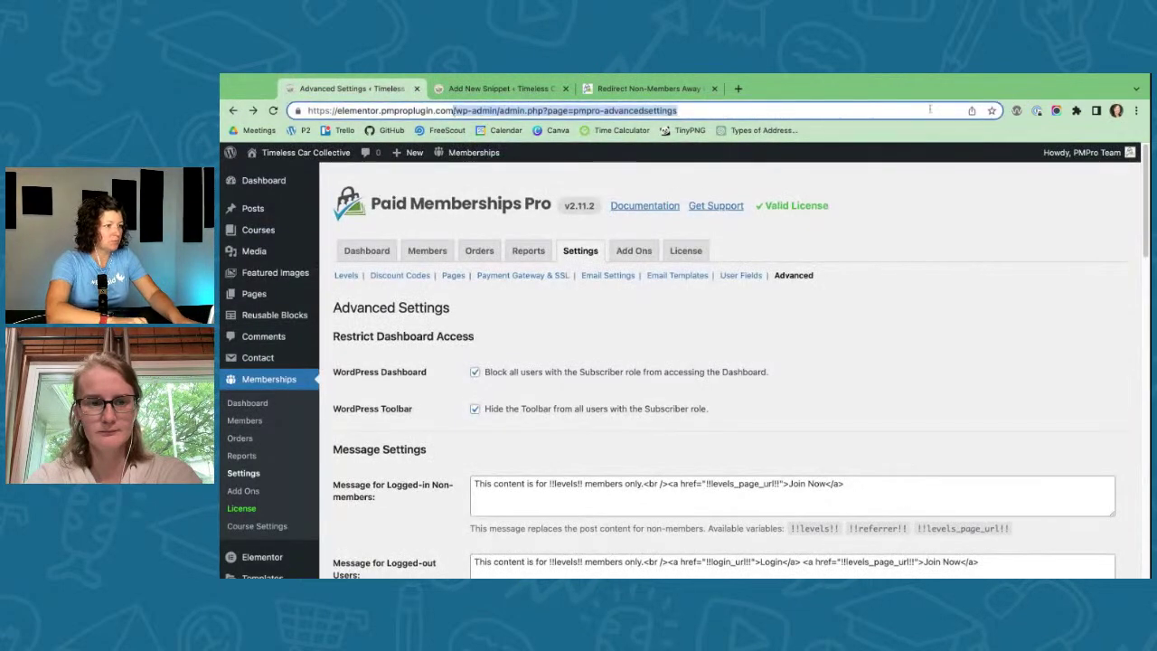
key("BackSpace")
type(".abo")
key("Return")
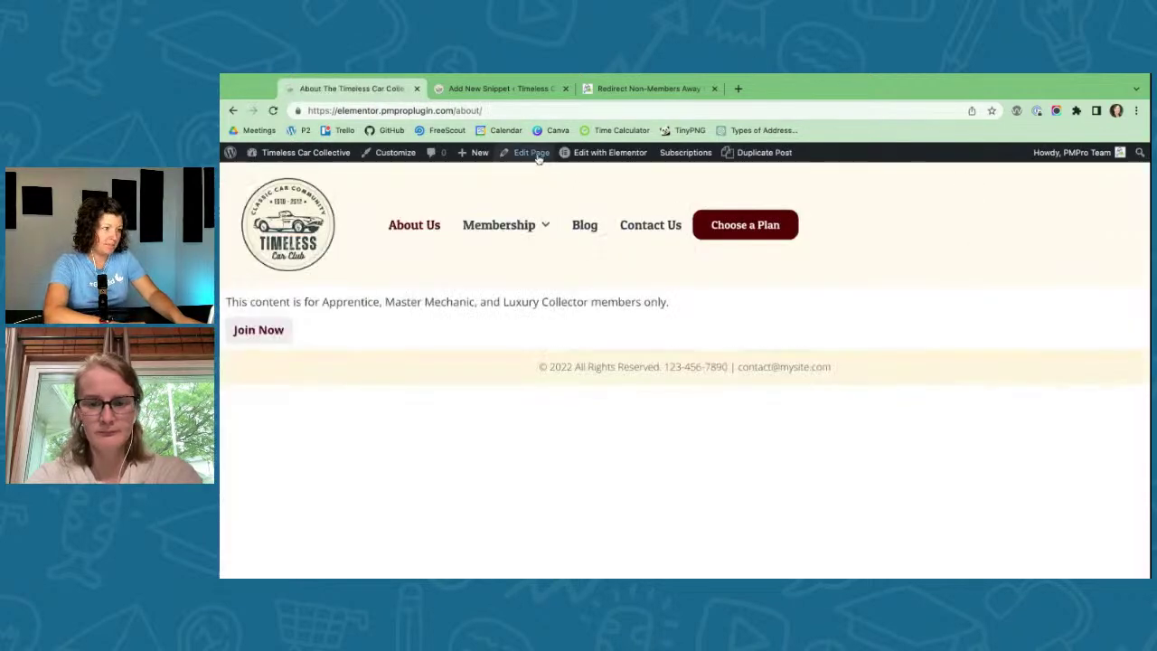
left_click(531, 152)
scroll(1003, 397, "down", 3)
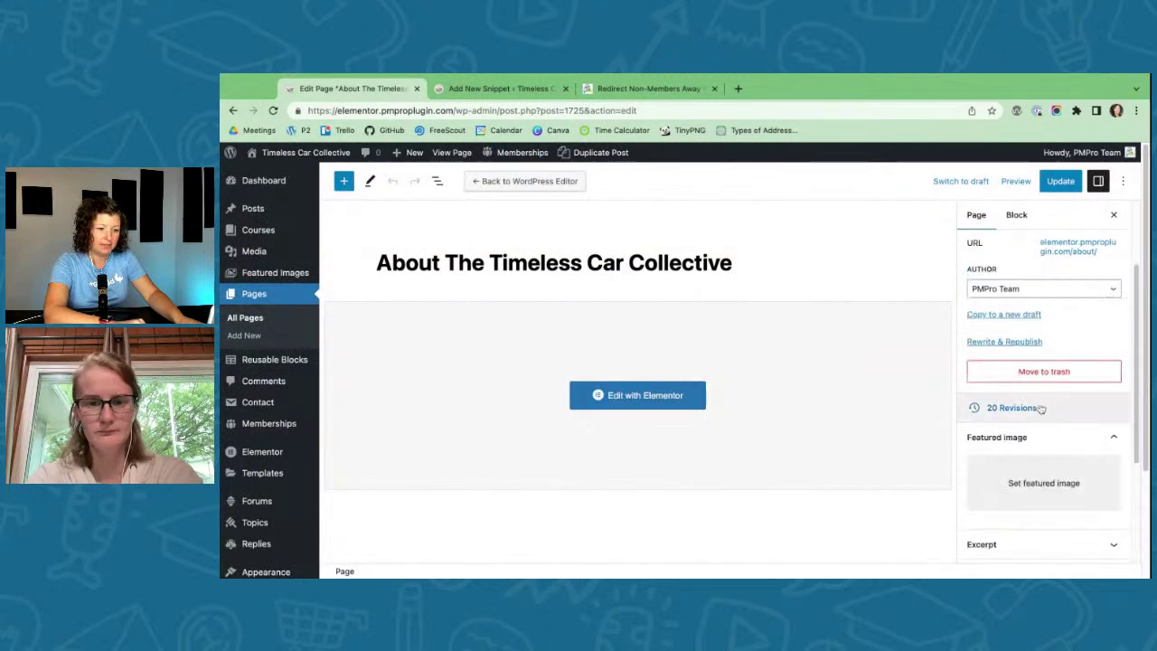
scroll(1013, 552, "down", 3)
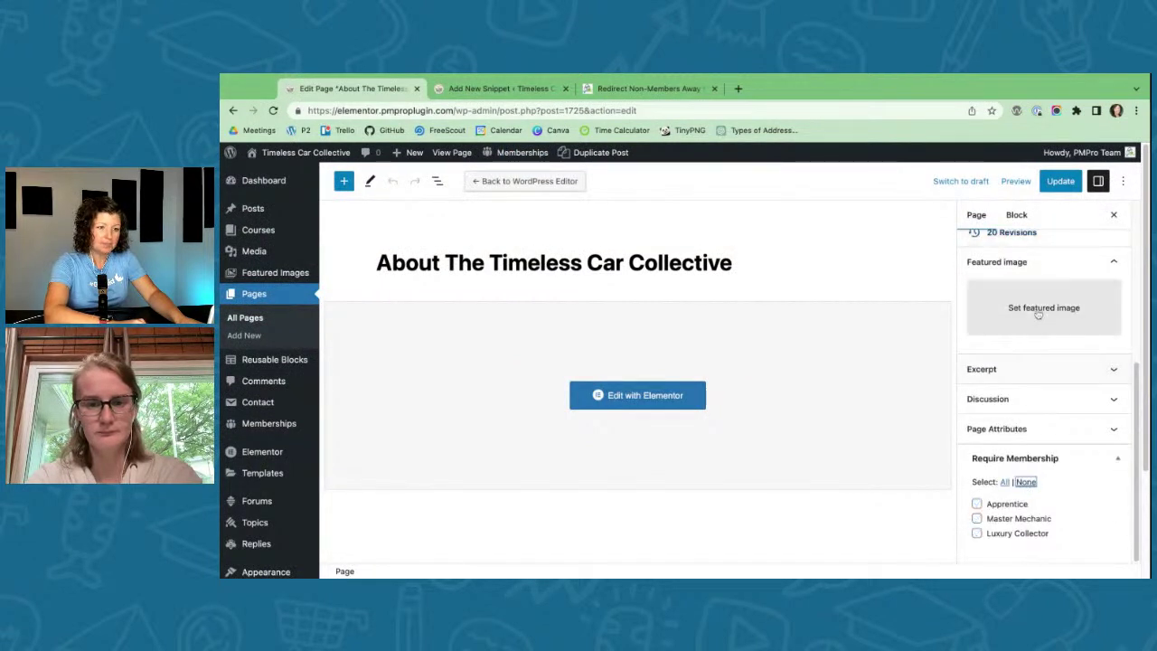
left_click(1055, 183)
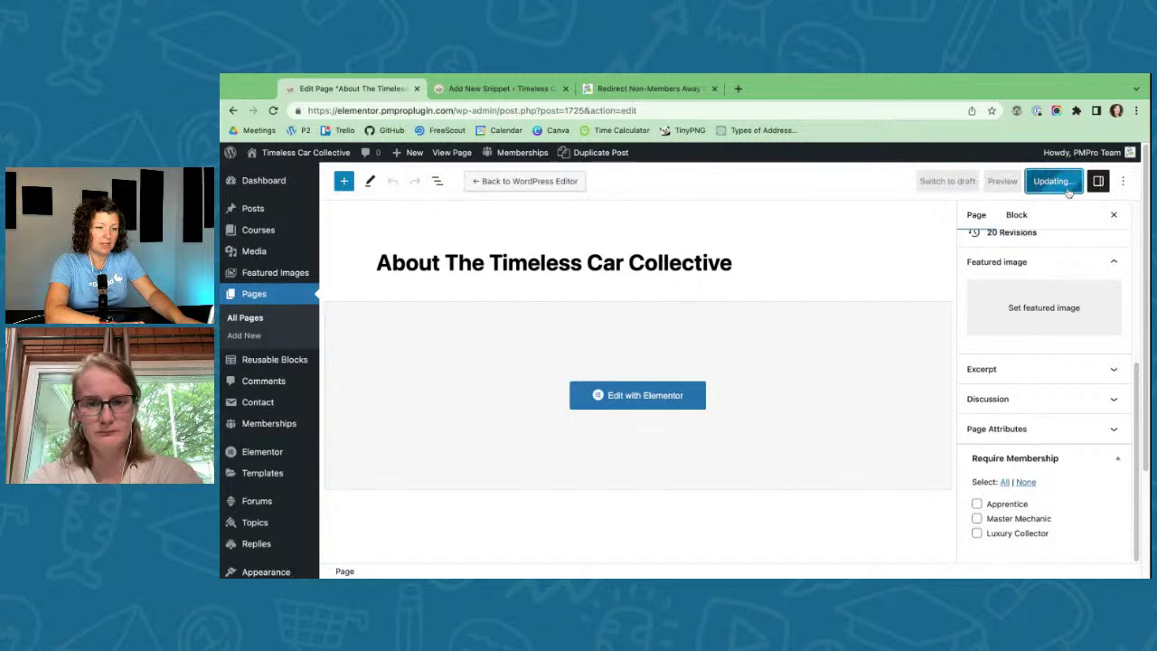
left_click(598, 400)
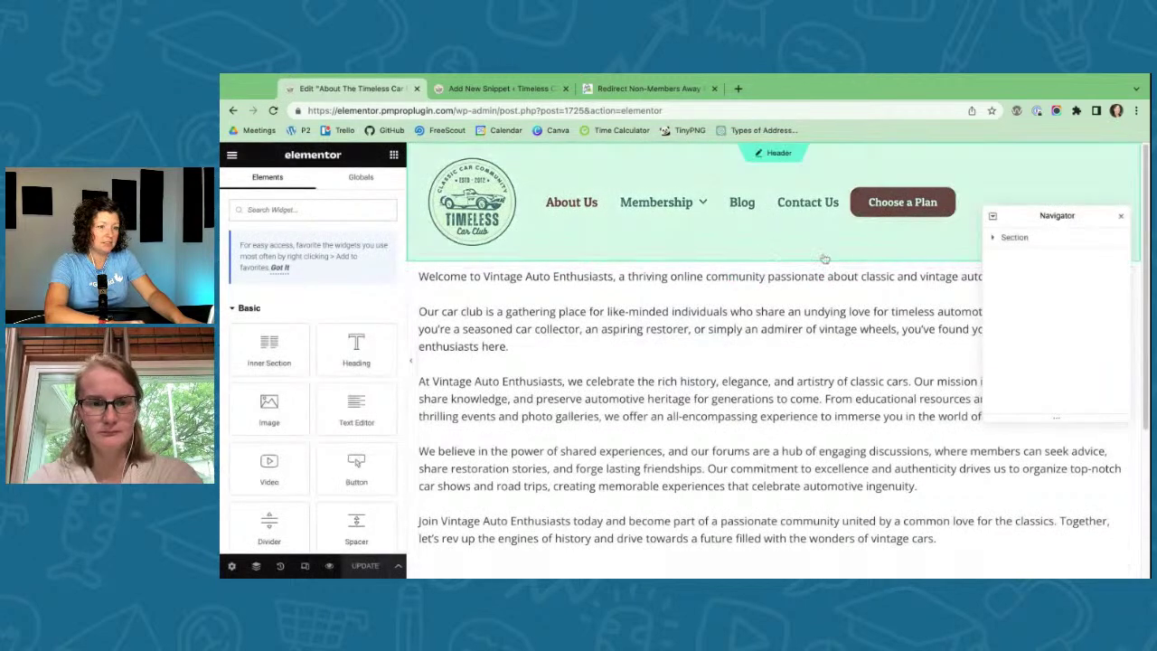
Step: Restrict the About text section to the Apprentice, Master Mechanic and Luxury Collector levels
left_click(1046, 238)
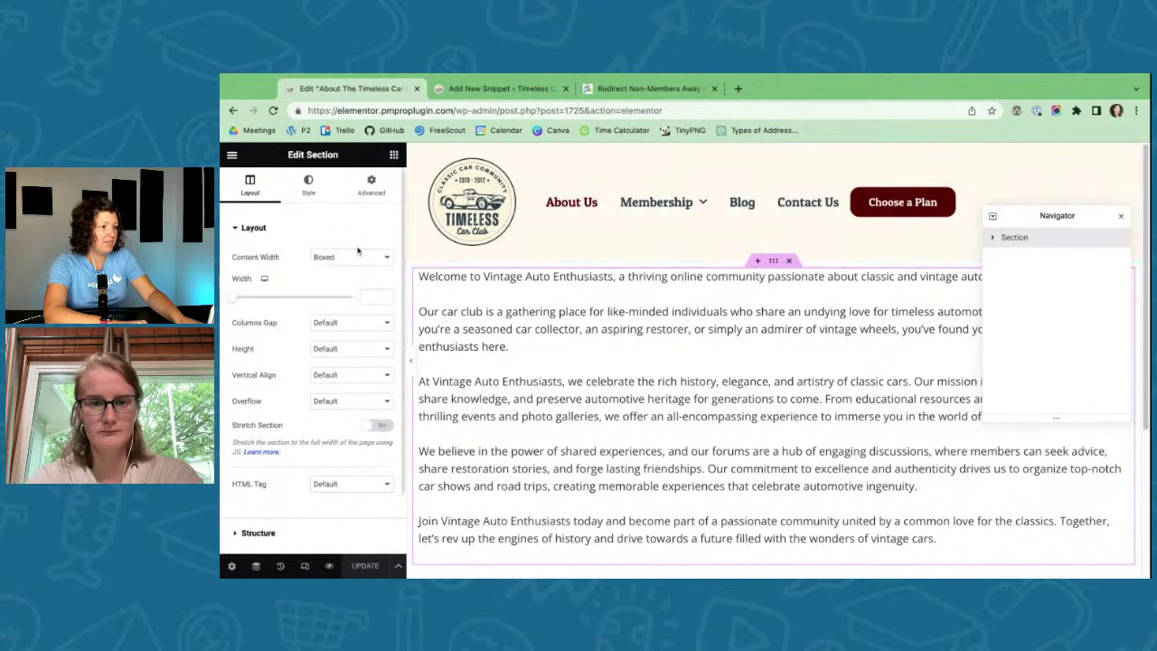
left_click(366, 187)
scroll(301, 312, "down", 2)
left_click(265, 344)
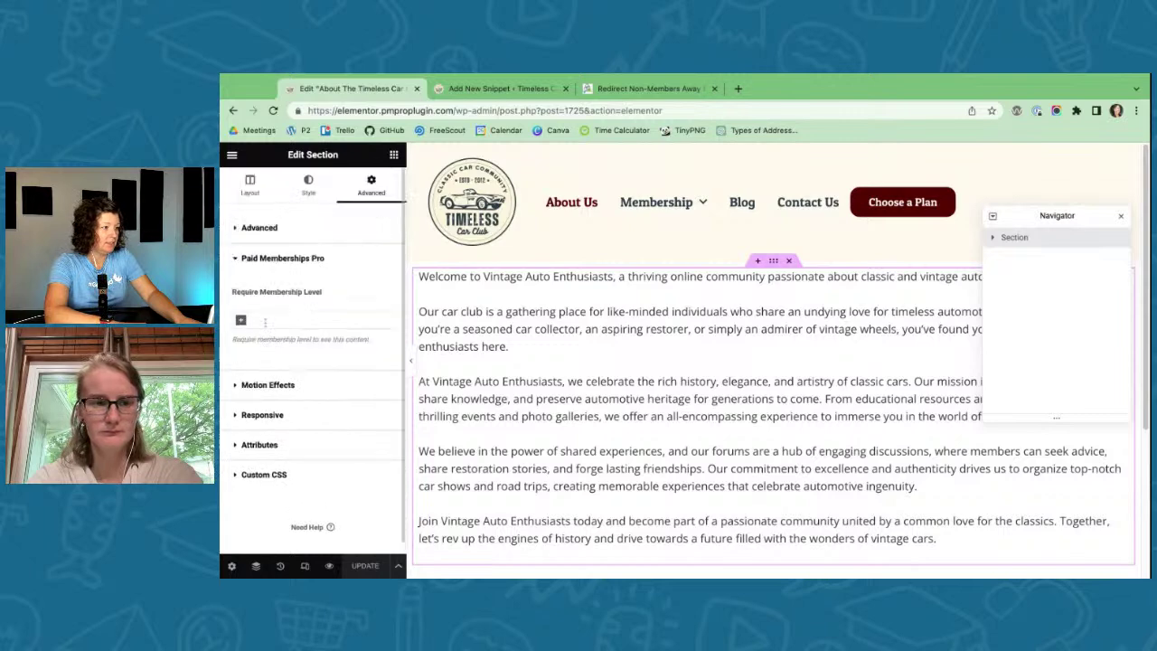
left_click(265, 320)
left_click(271, 347)
left_click(298, 319)
left_click(290, 366)
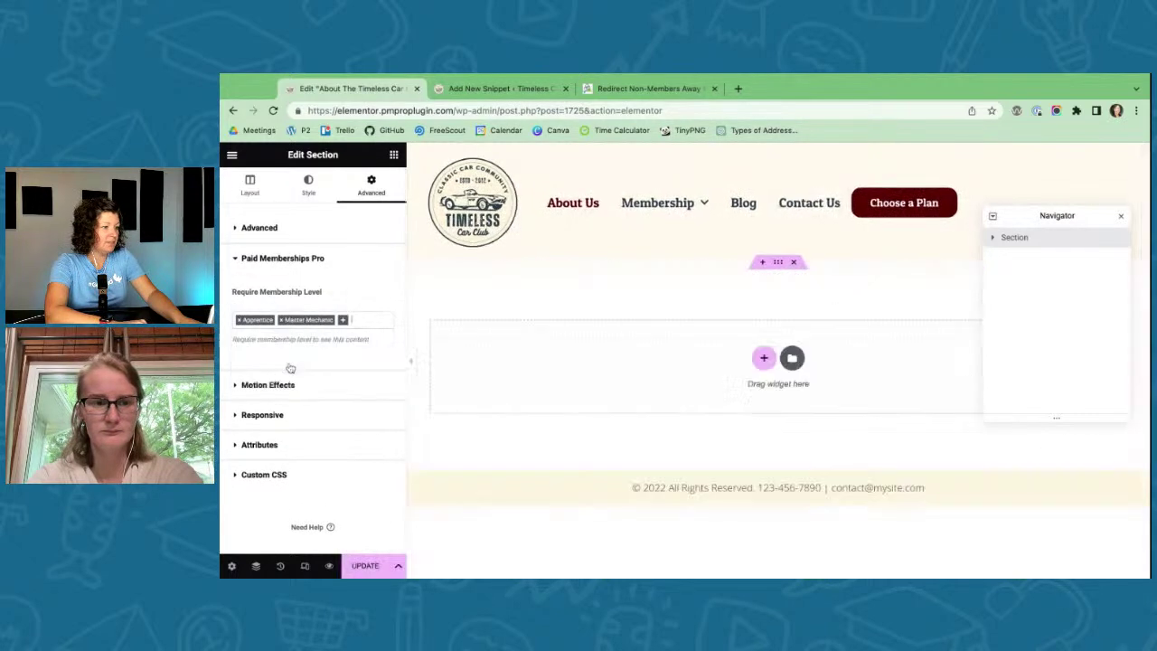
left_click(312, 321)
left_click(290, 382)
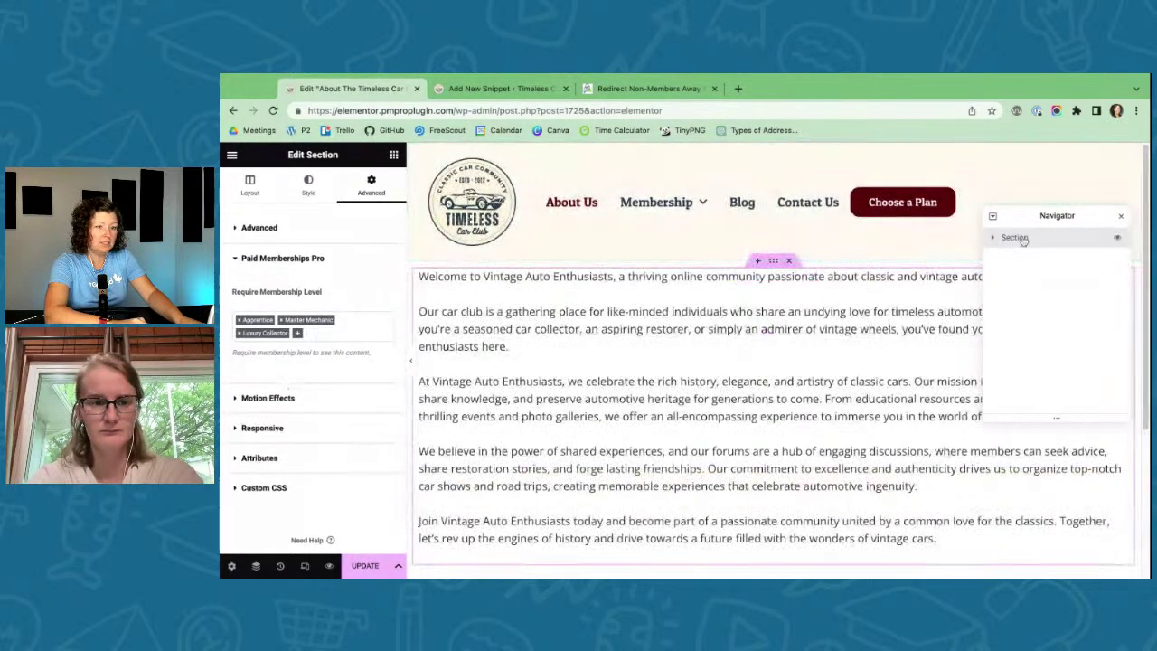
Step: Insert a three-column section above with the heading 'Oops! You can't read out about page.' in the middle column
left_click(757, 260)
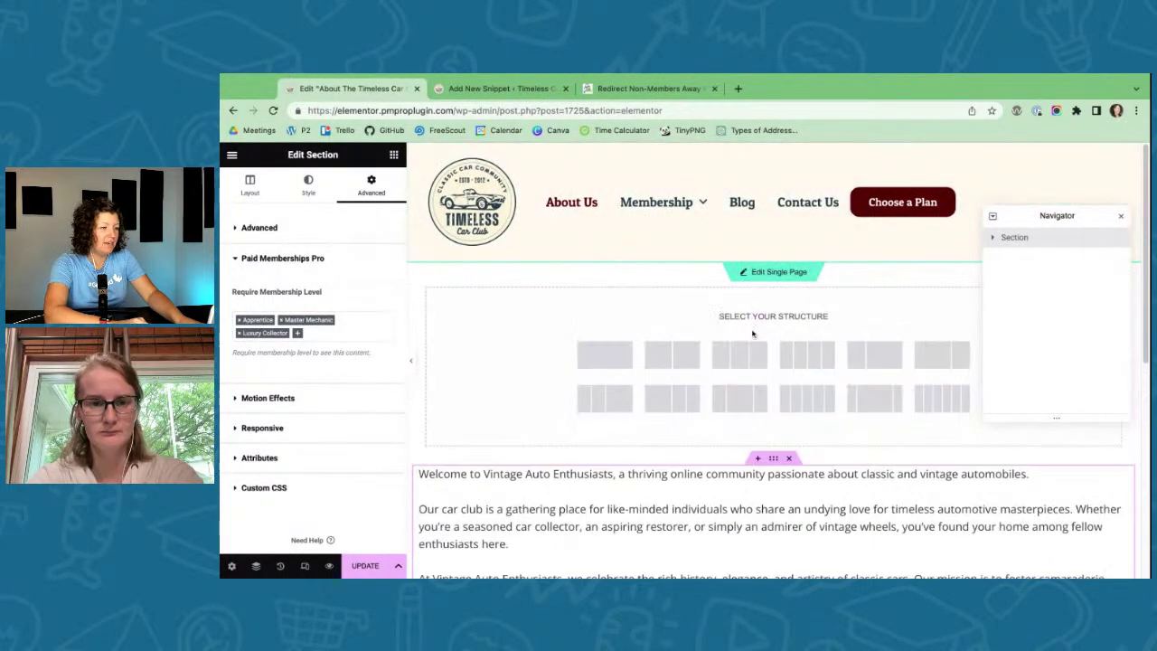
left_click(669, 345)
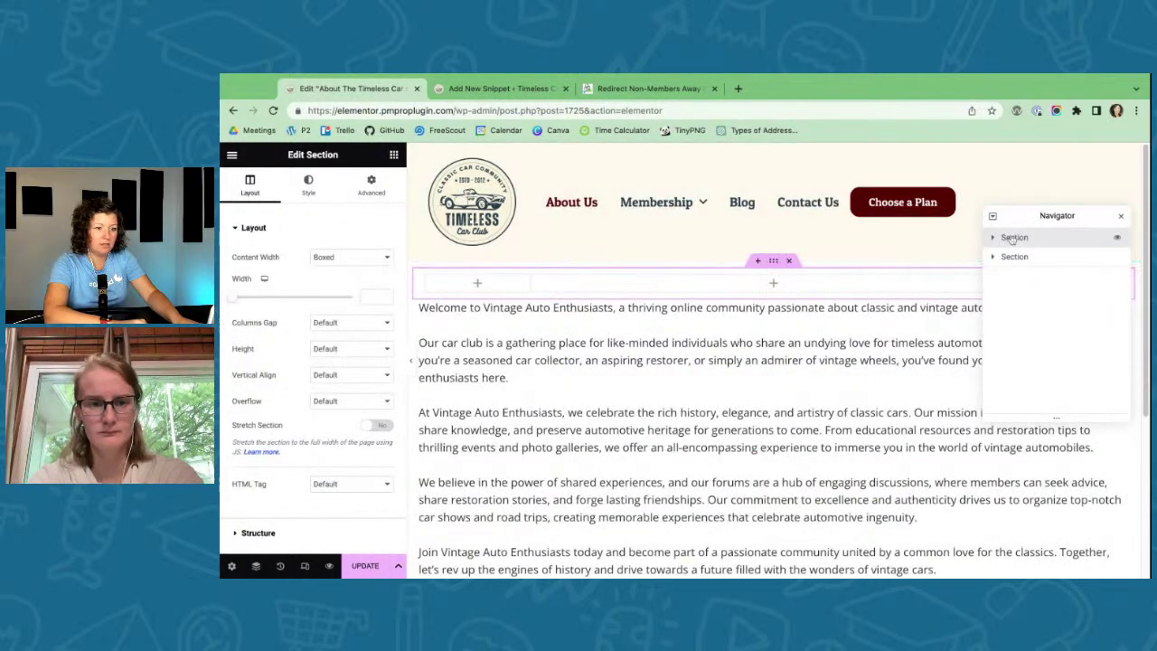
left_click(991, 239)
left_click(1008, 274)
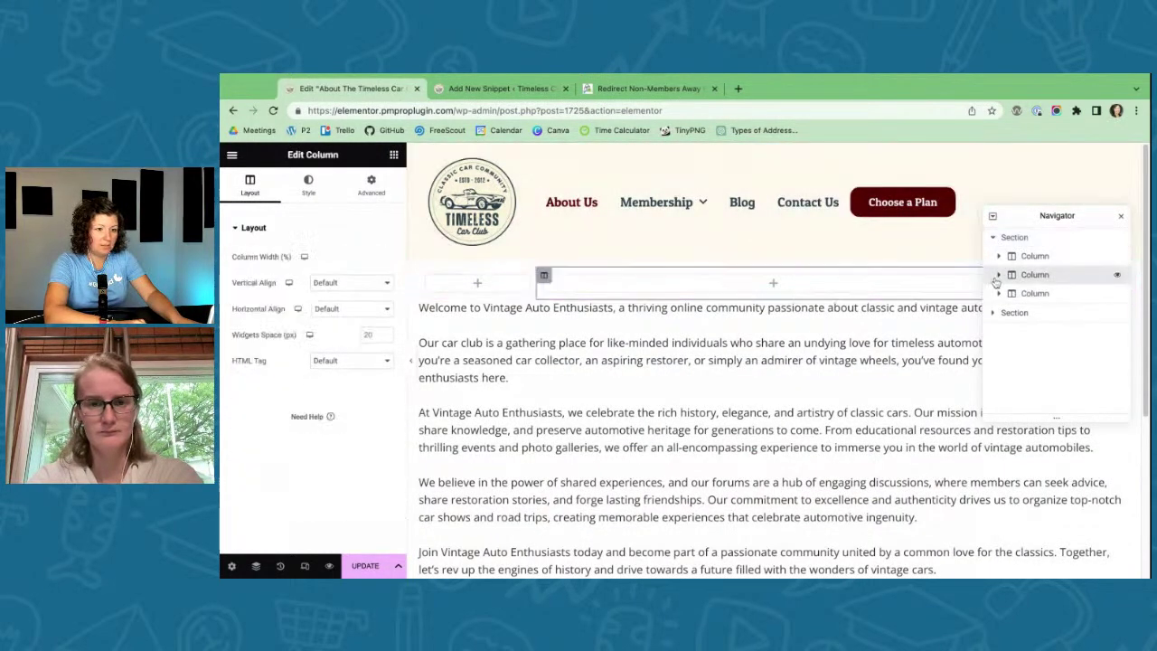
left_click(1030, 282)
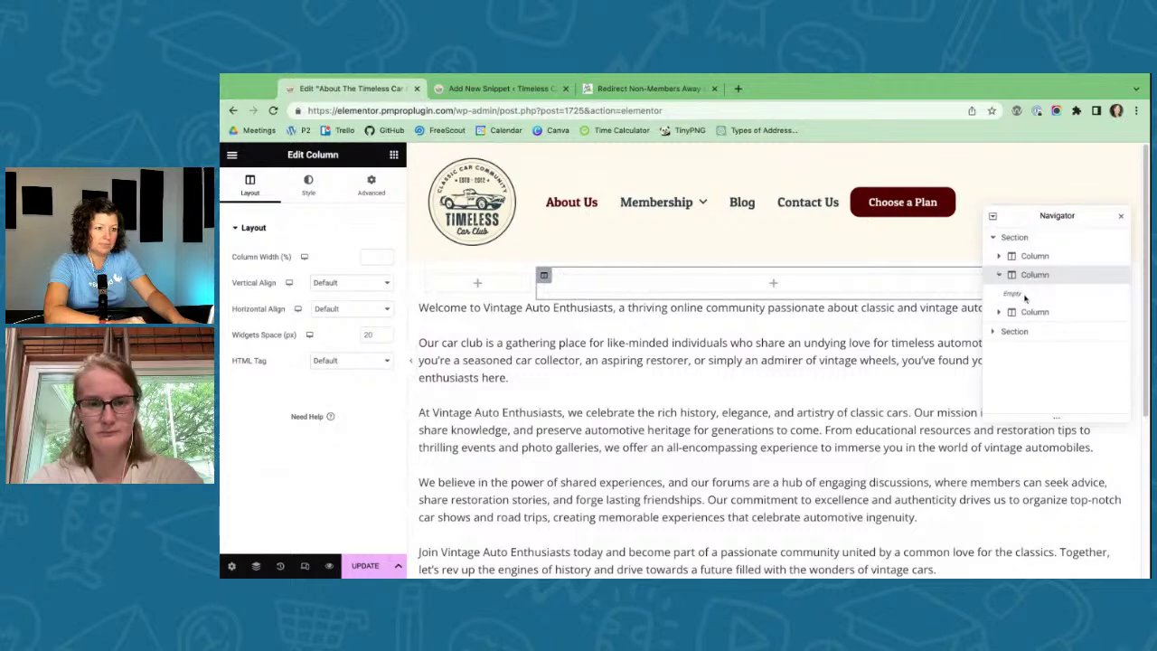
left_click(394, 154)
left_click(358, 341)
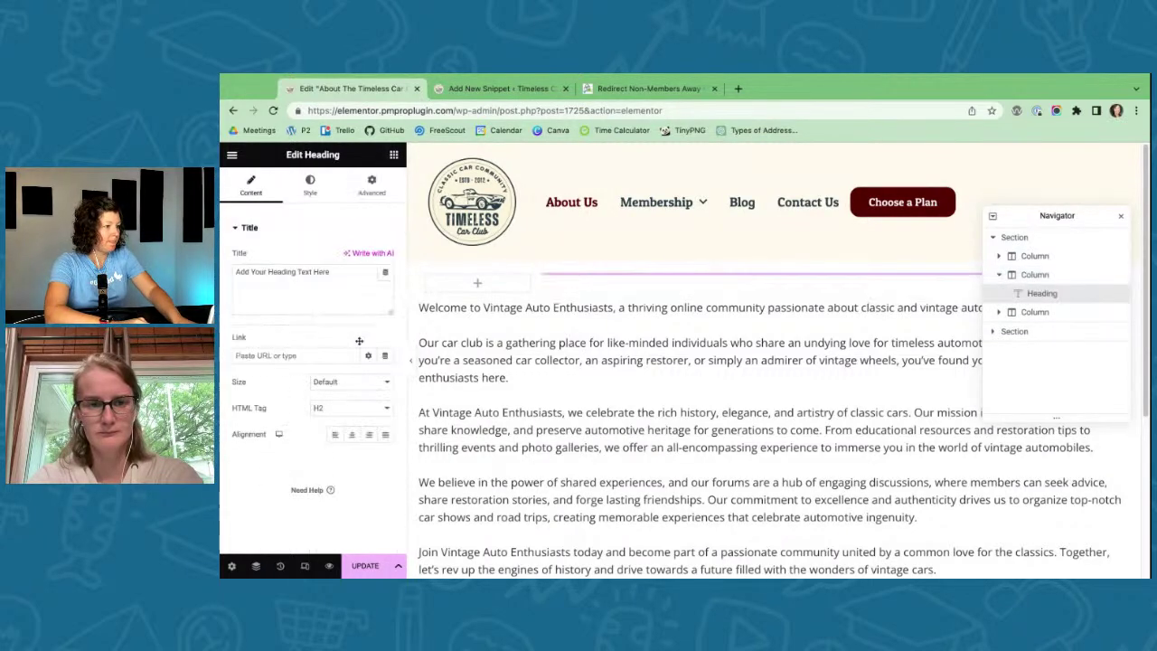
triple_click(291, 271)
type("O")
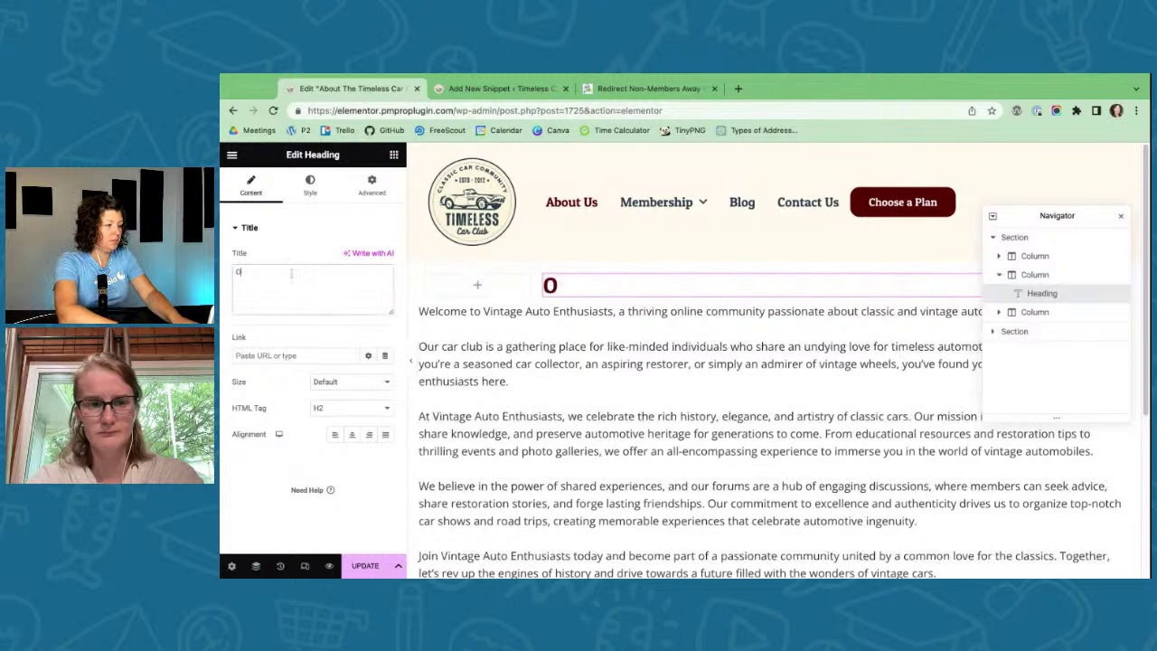
type("ops! You cna'")
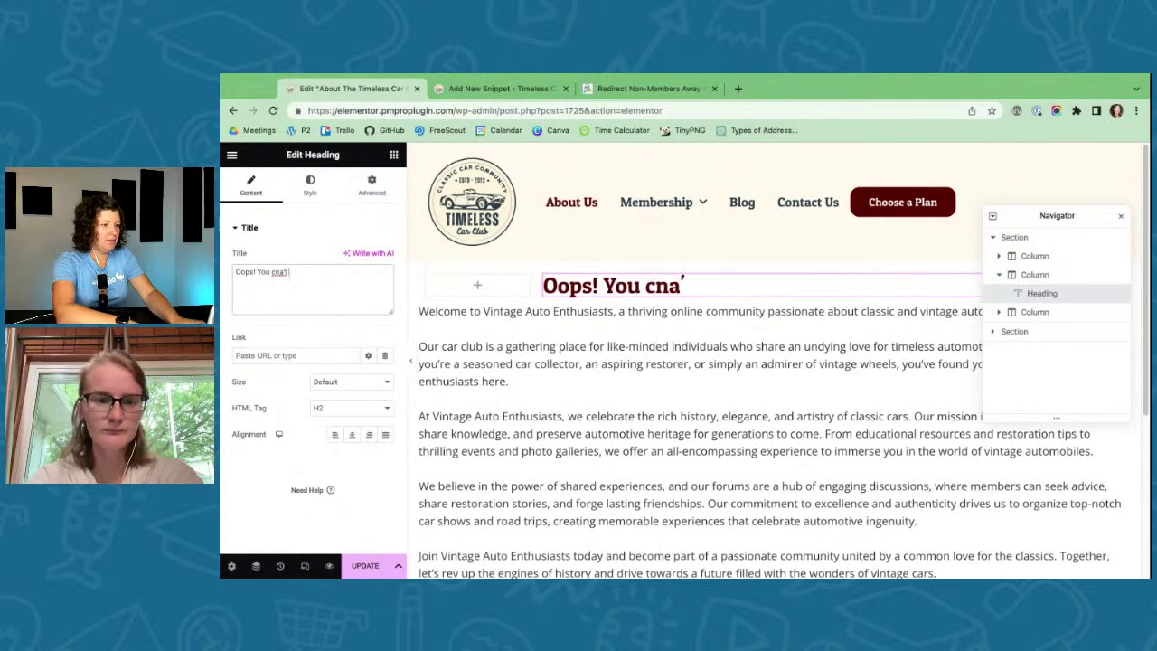
key("BackSpace")
key("BackSpace")
key("BackSpace")
type("an't read")
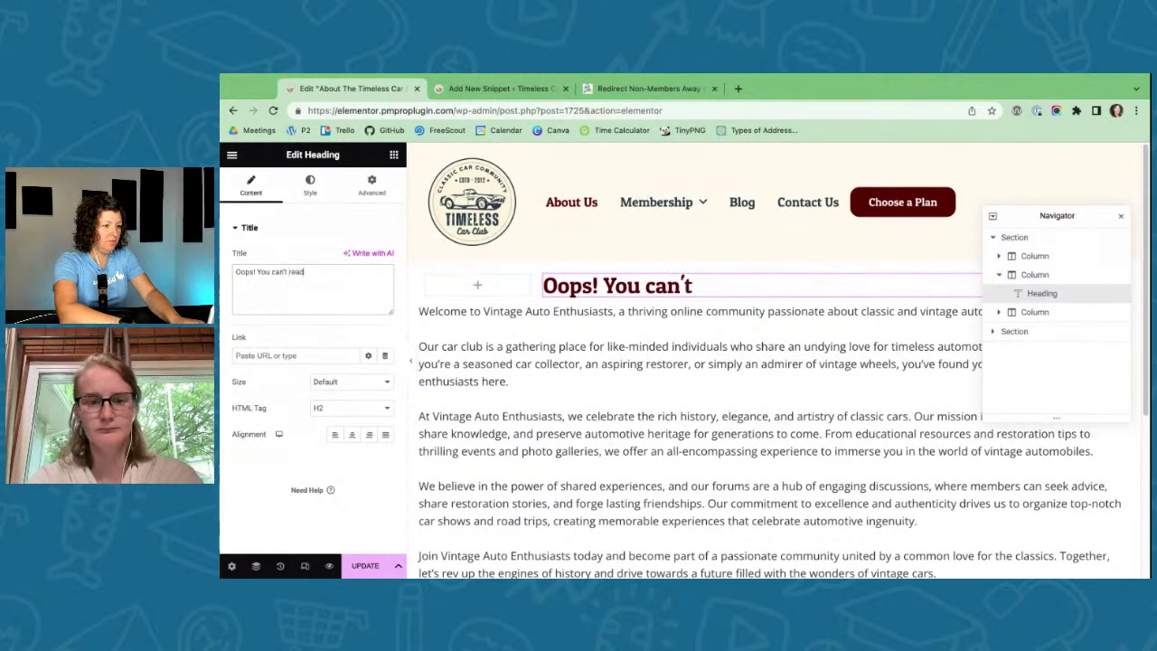
type(" out about page.")
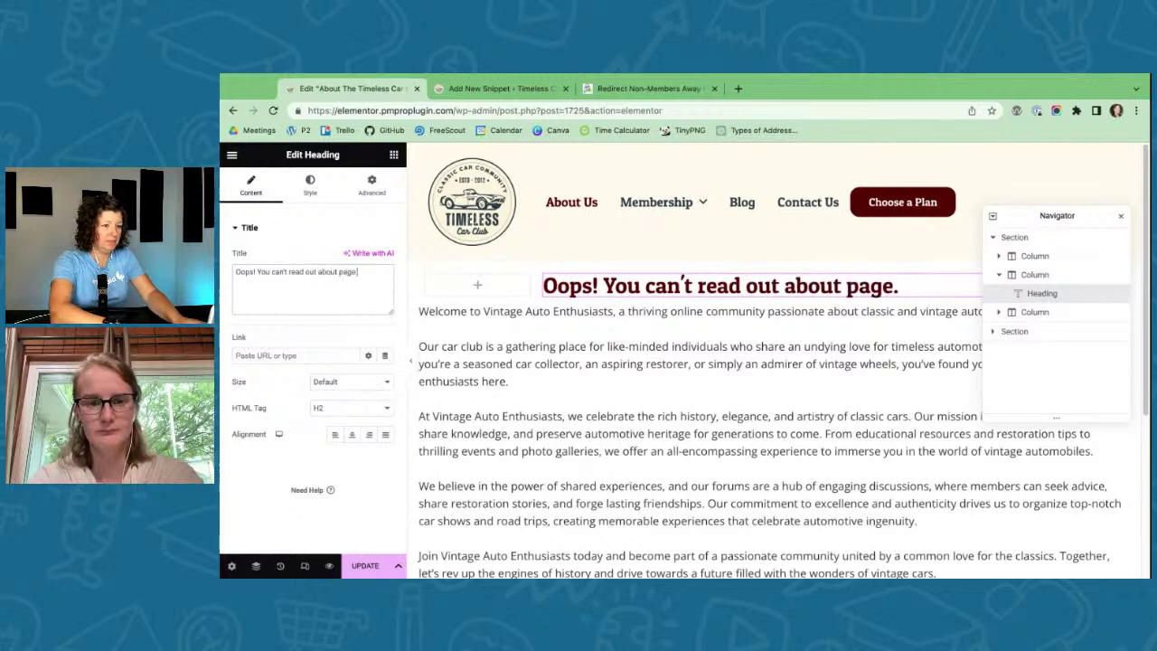
Step: Add a text block under the heading reading 'You have to be a member'
left_click(393, 154)
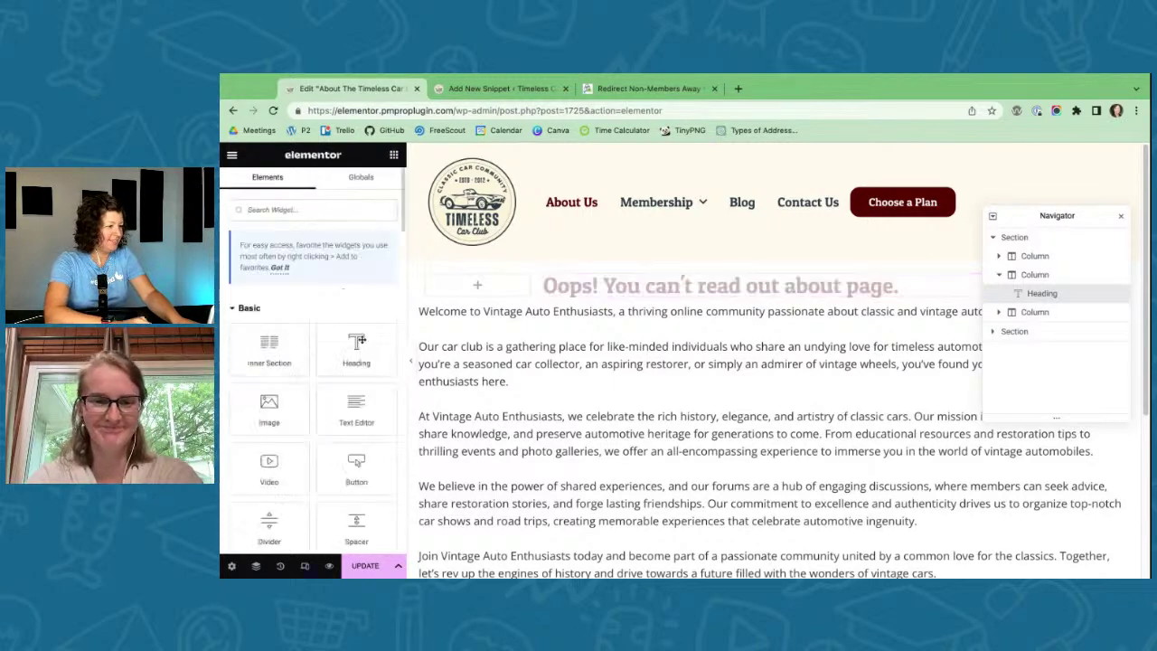
left_click_drag(319, 402, 578, 308)
triple_click(290, 355)
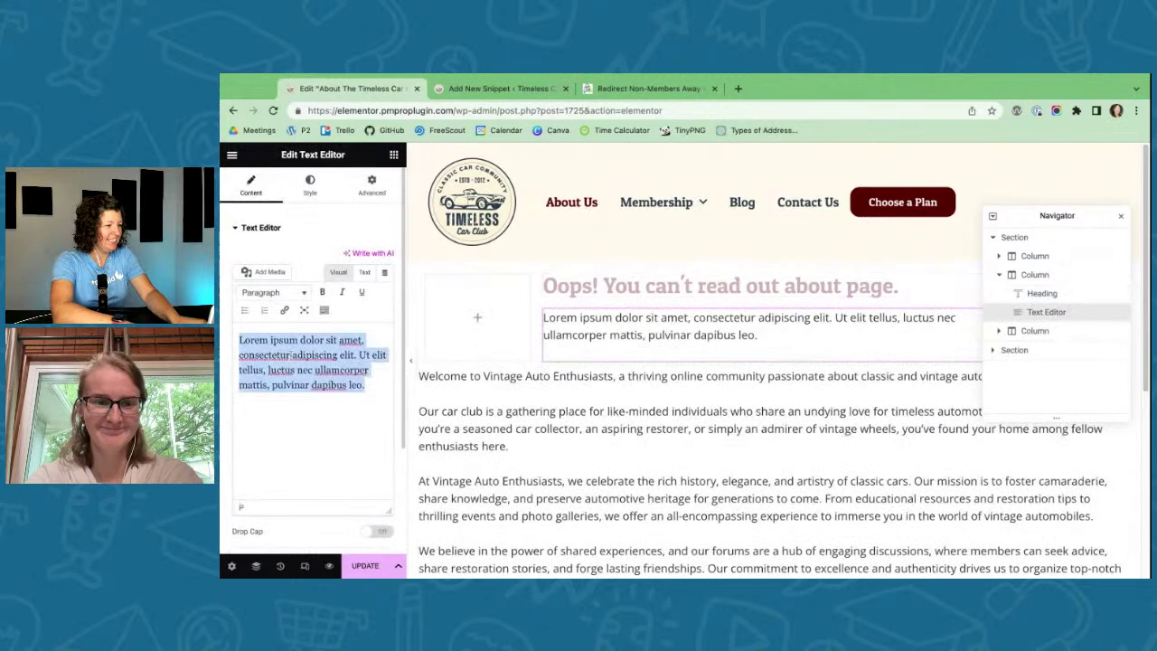
type("You haave to")
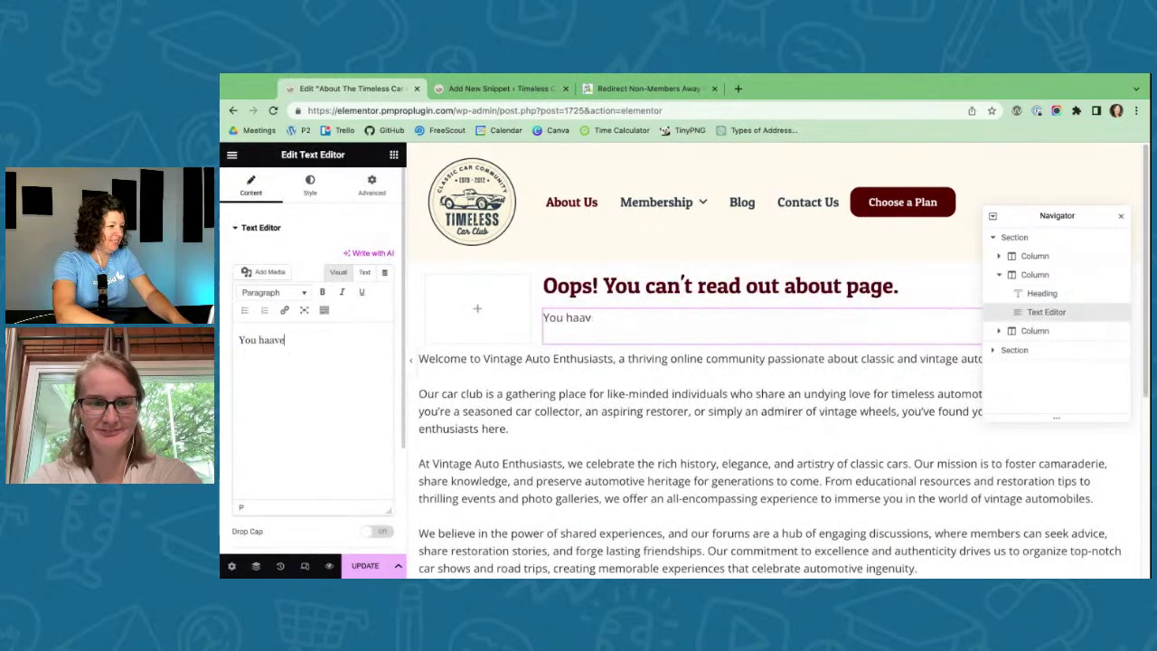
key("BackSpace")
key("BackSpace")
type("ve to be a member!")
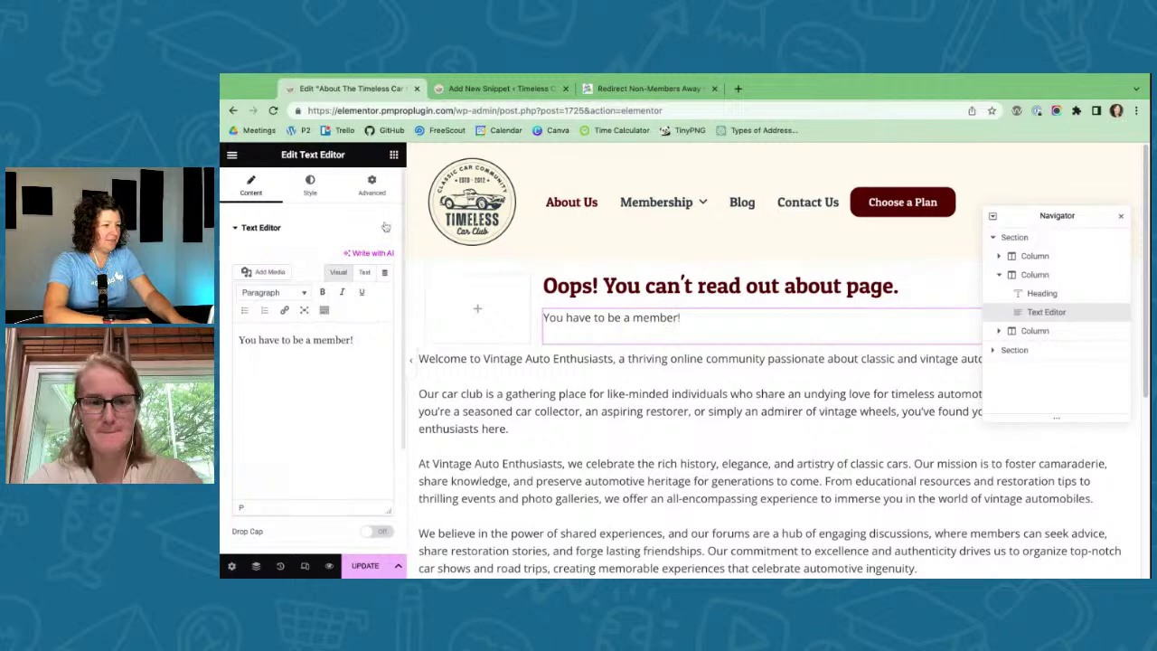
left_click(393, 155)
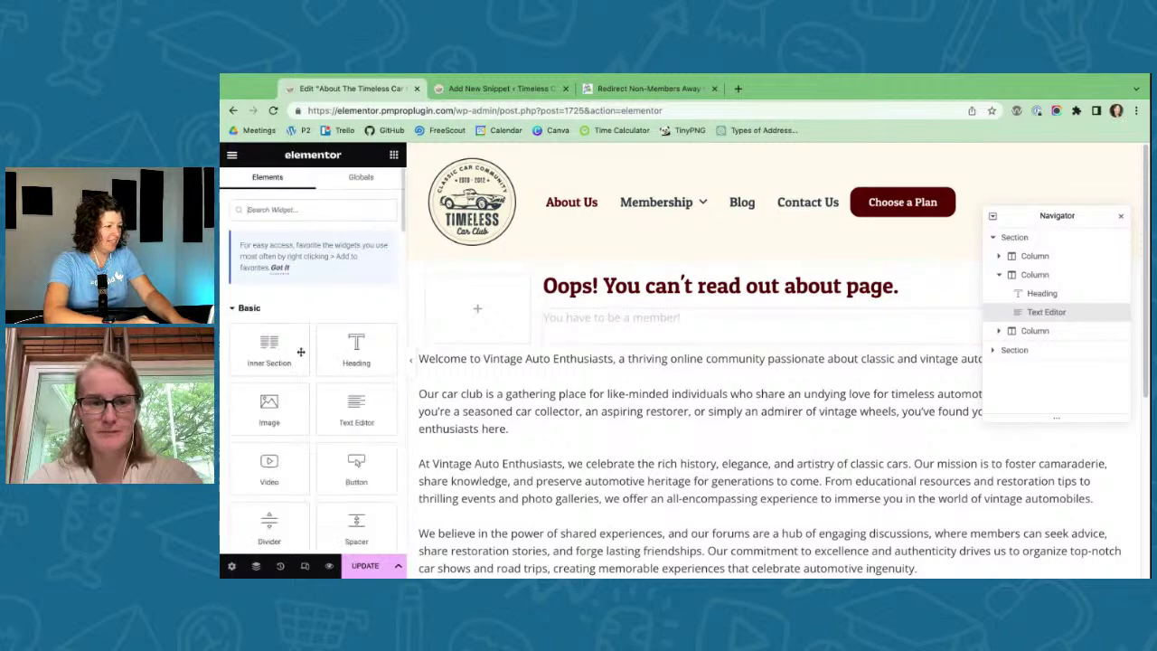
left_click(284, 208)
Step: Add a Button widget below the notice labelled 'View Plans and Pricing'
type("bu")
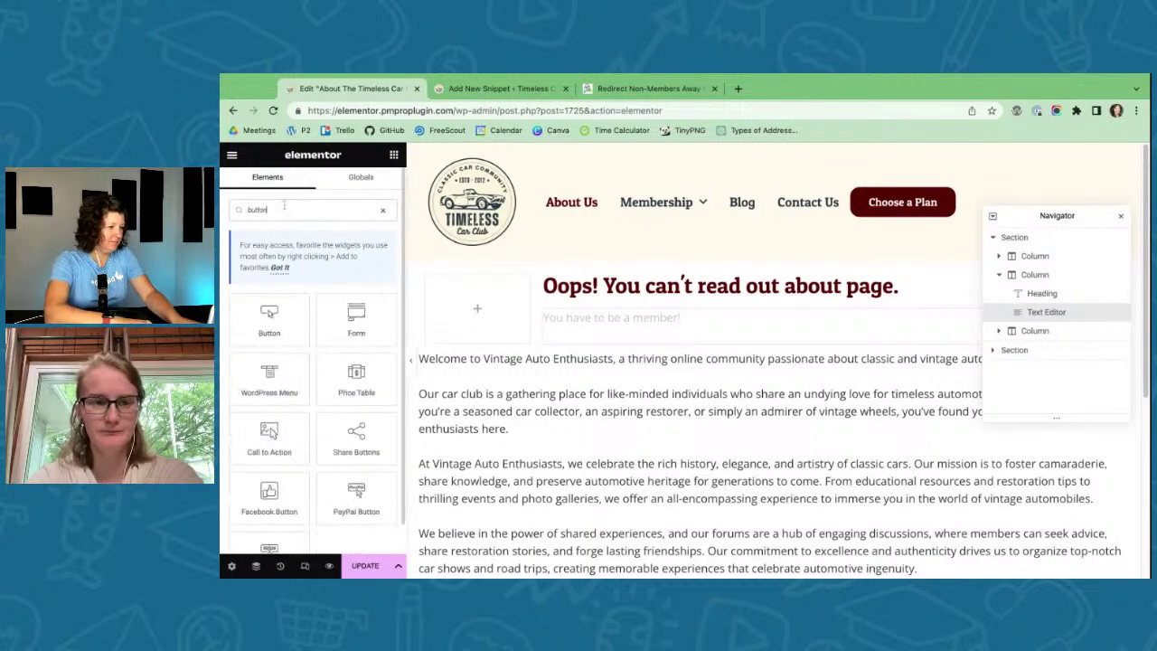
type("tton")
left_click(269, 322)
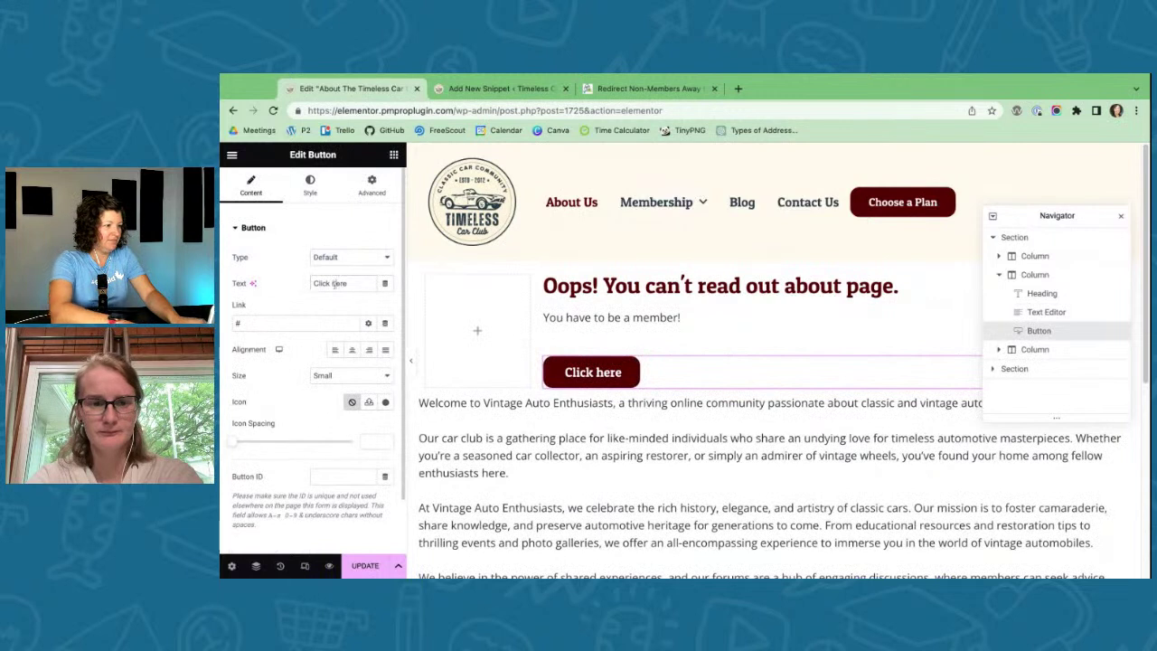
left_click(332, 283)
type("aView Pla")
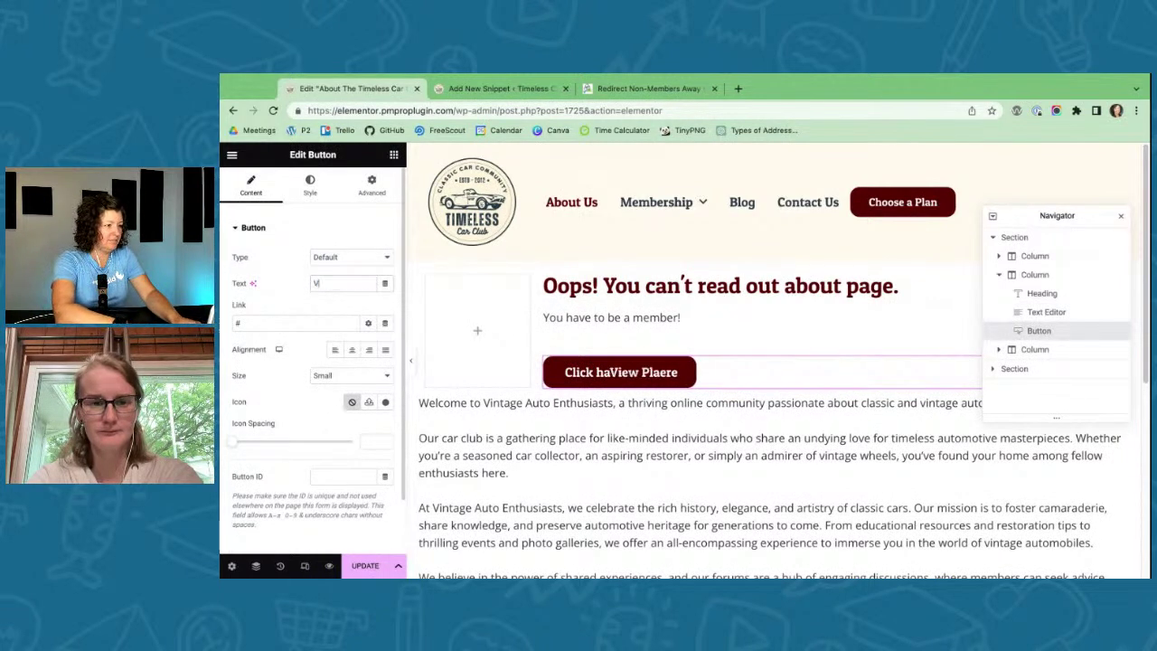
type("iew Plans an")
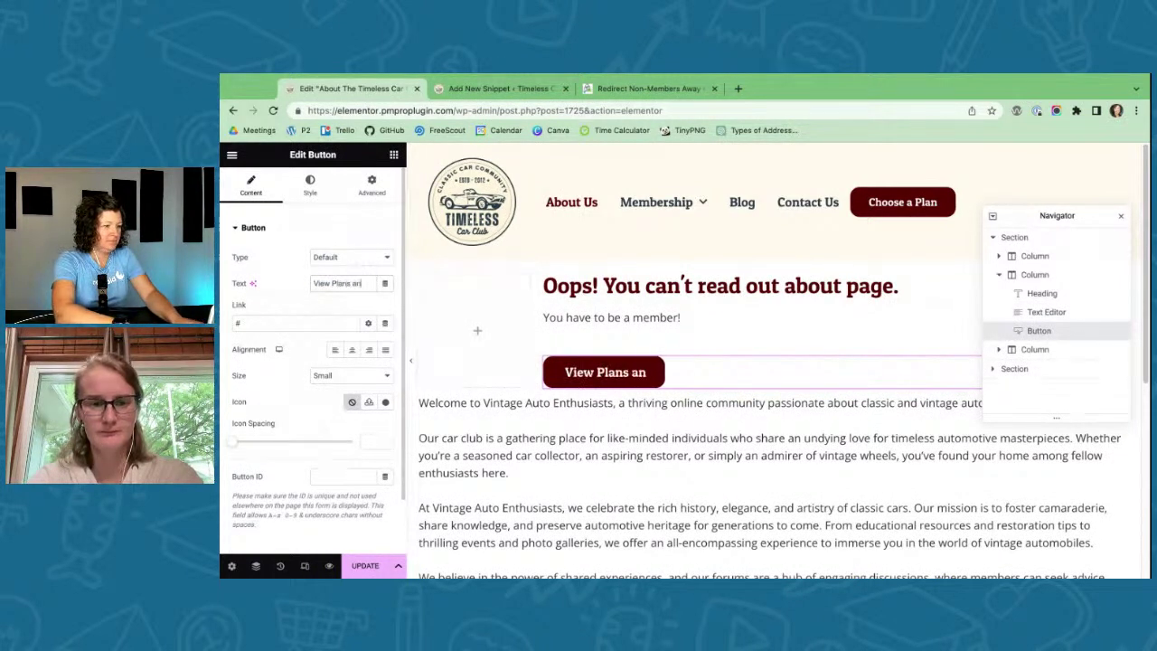
type("d Pricing")
Step: Link the button to the Membership Levels page and review its style and layout settings
left_click(281, 325)
type("member")
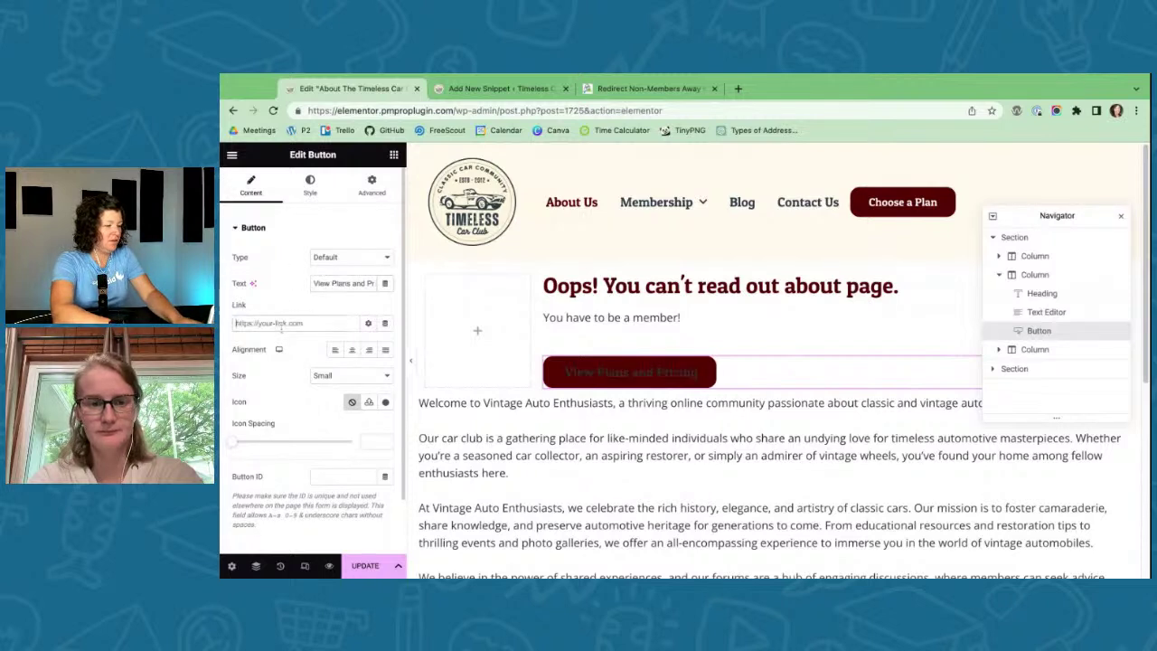
type("ship levels")
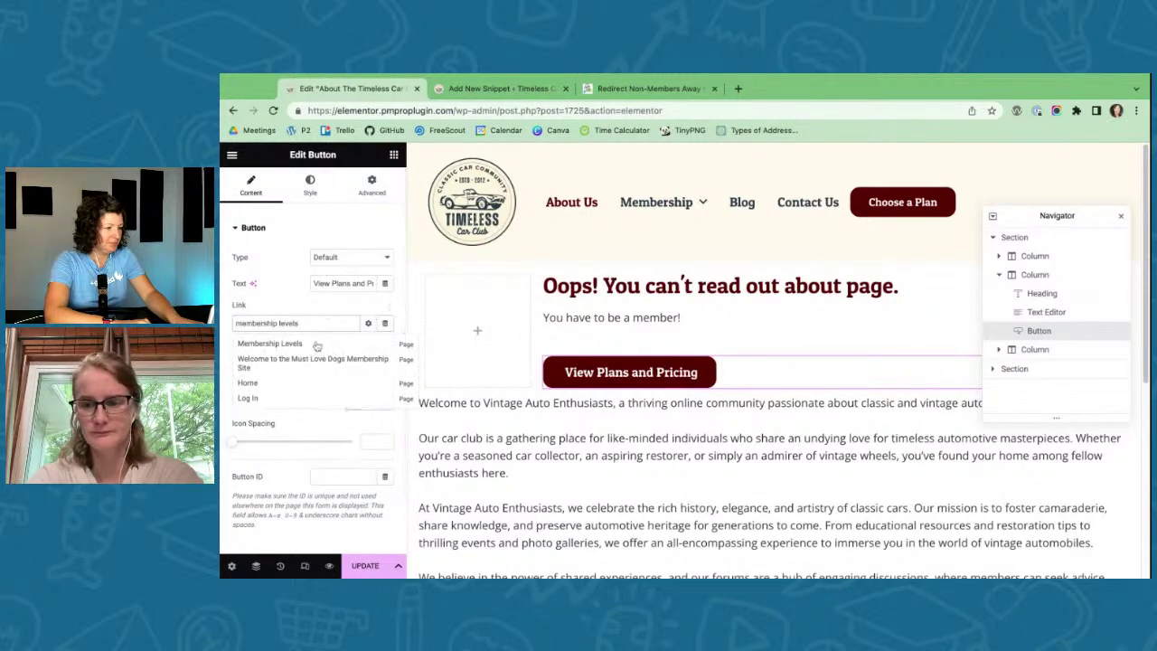
left_click(317, 342)
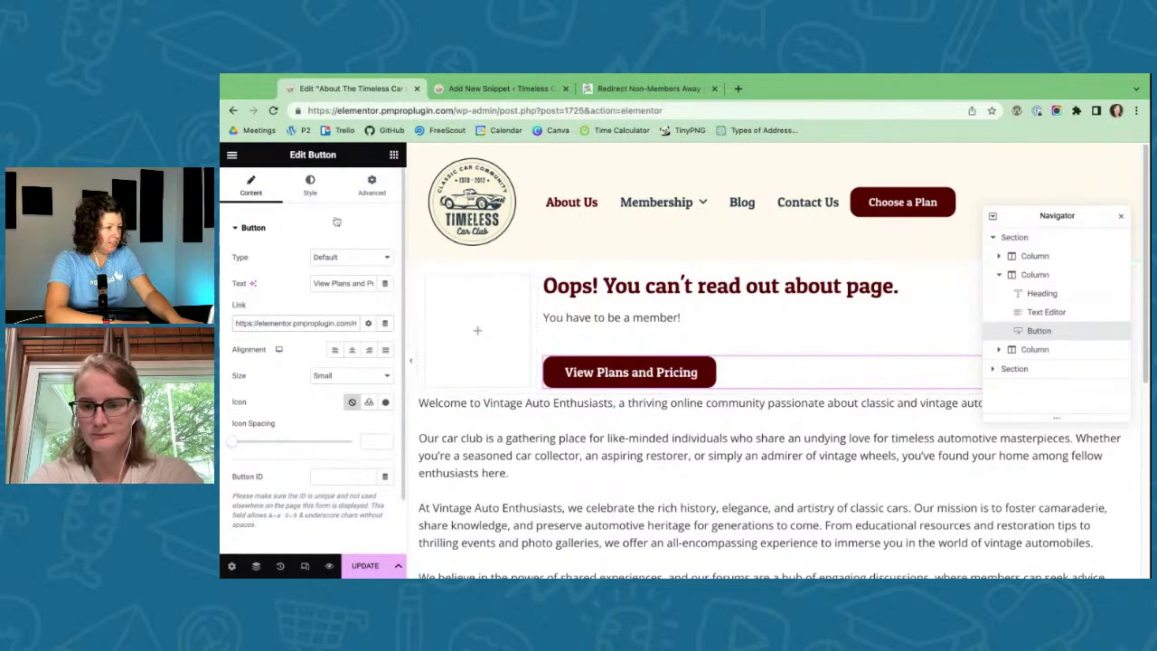
left_click(310, 185)
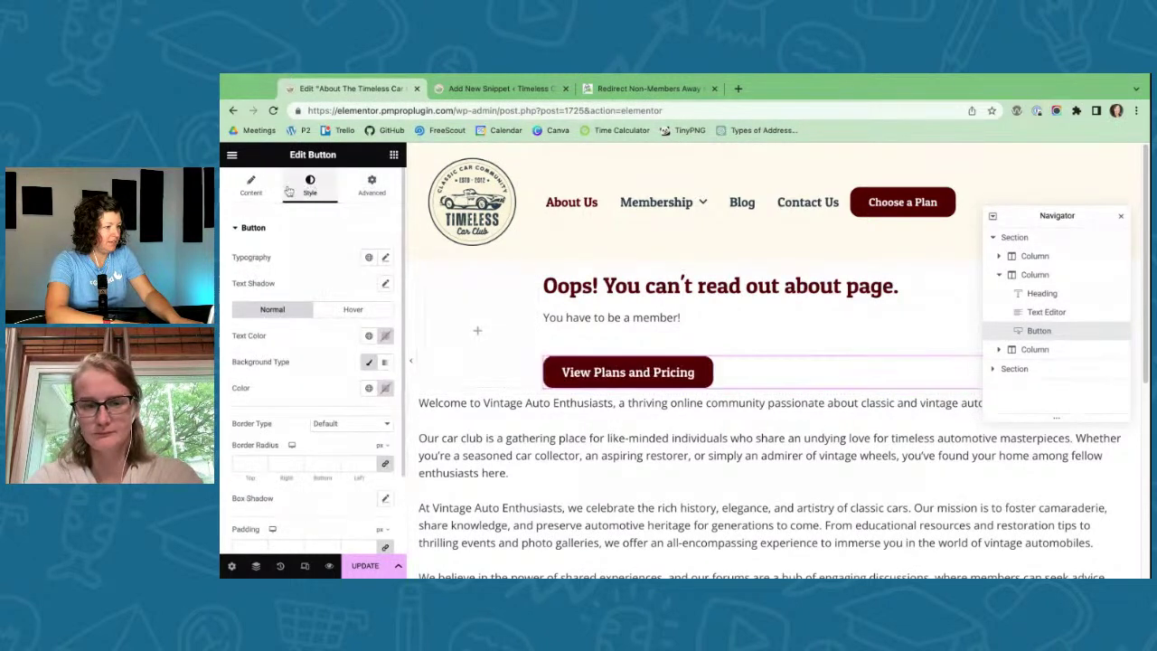
left_click(250, 185)
left_click(371, 185)
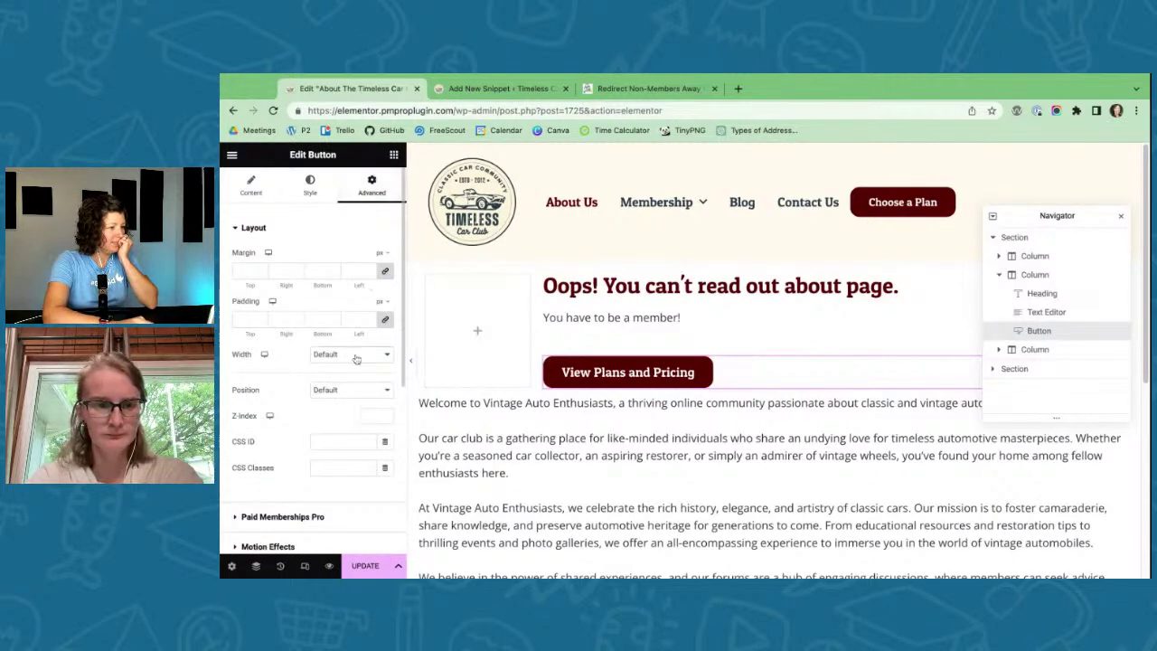
left_click(393, 154)
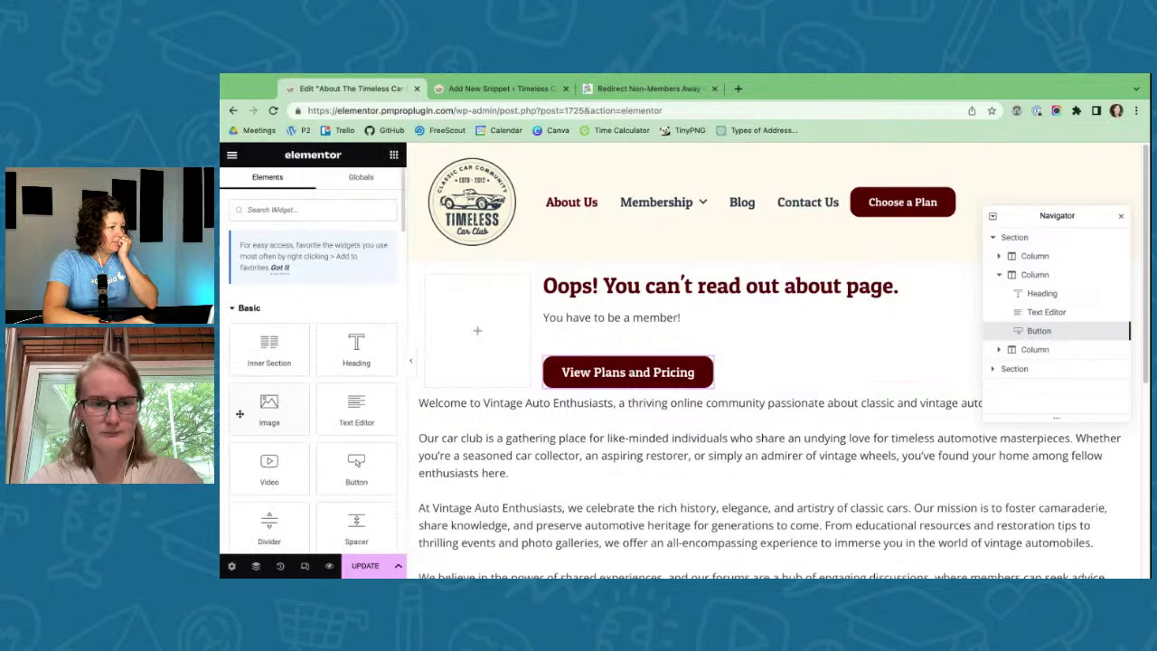
Step: Add a second button below View Plans and Pricing labelled 'Log In'
left_click(286, 209)
type("butt")
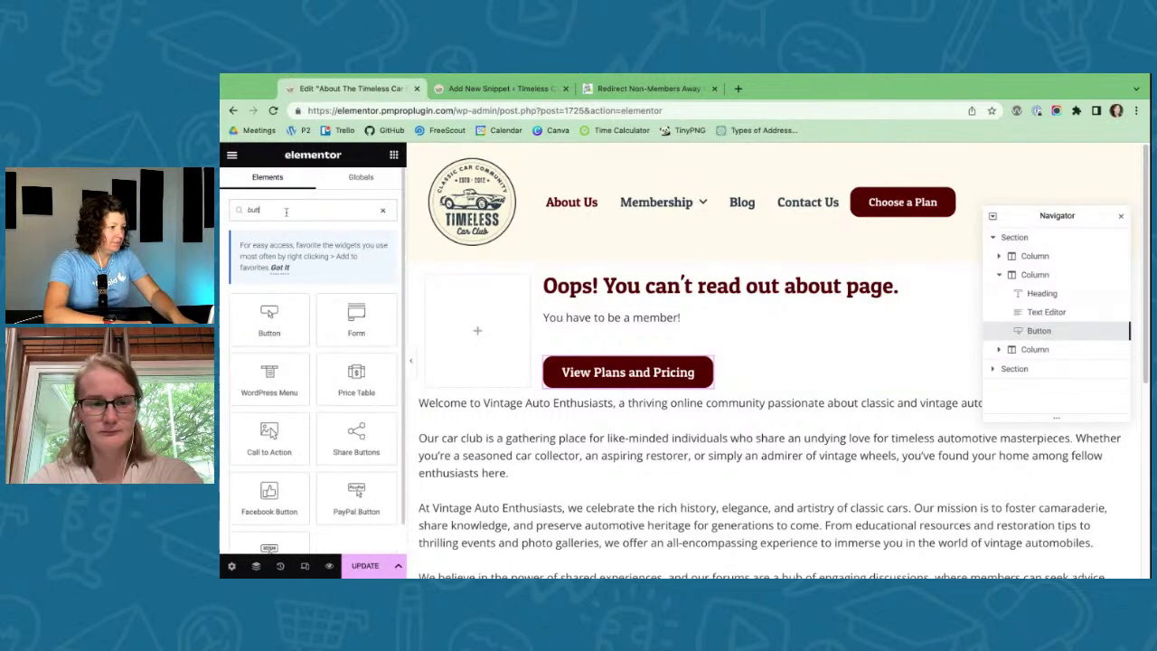
left_click(271, 325)
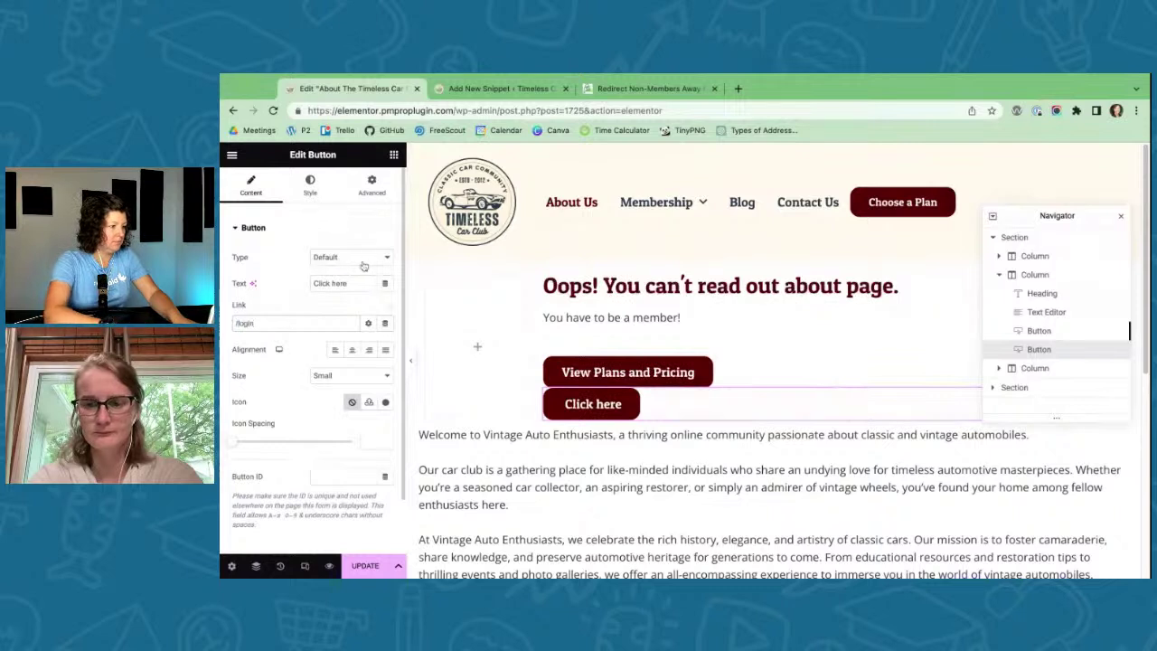
triple_click(336, 283)
type("Log In")
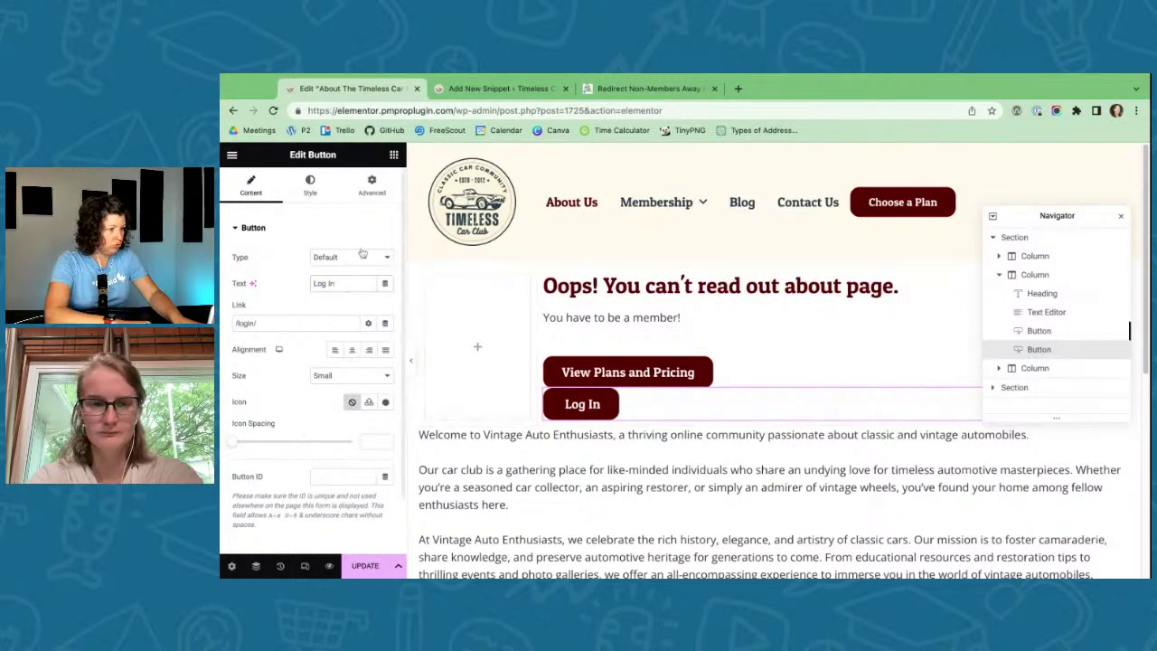
Step: Make Log In inline width and give View Plans and Pricing a margin of 10
left_click(371, 184)
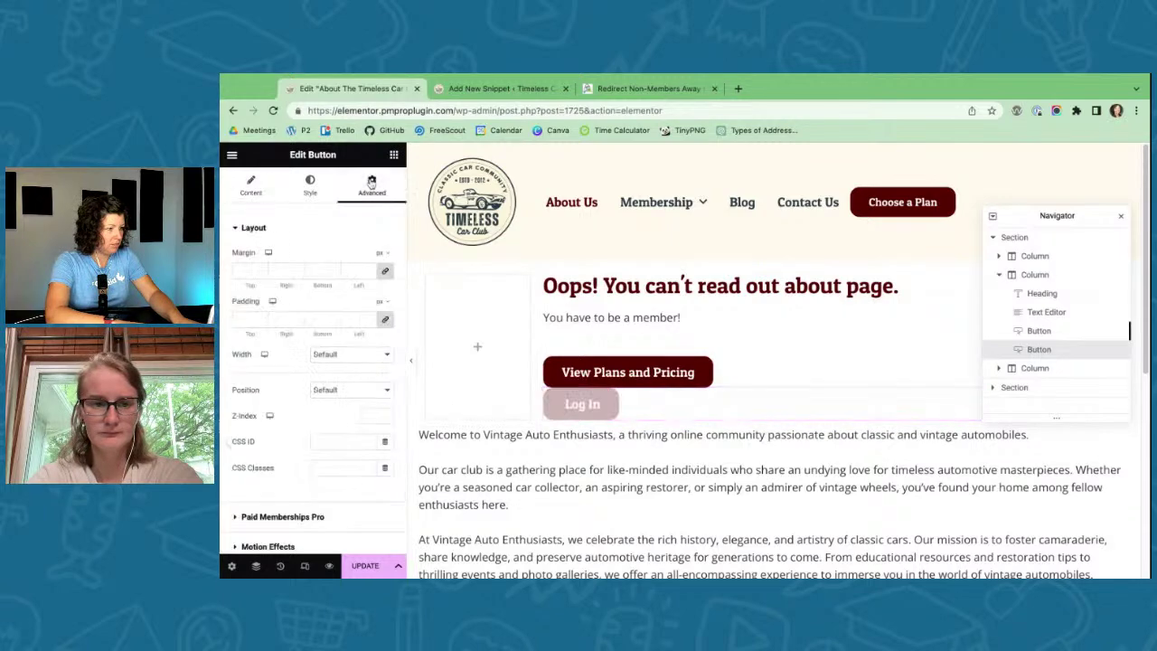
left_click(361, 354)
left_click(361, 390)
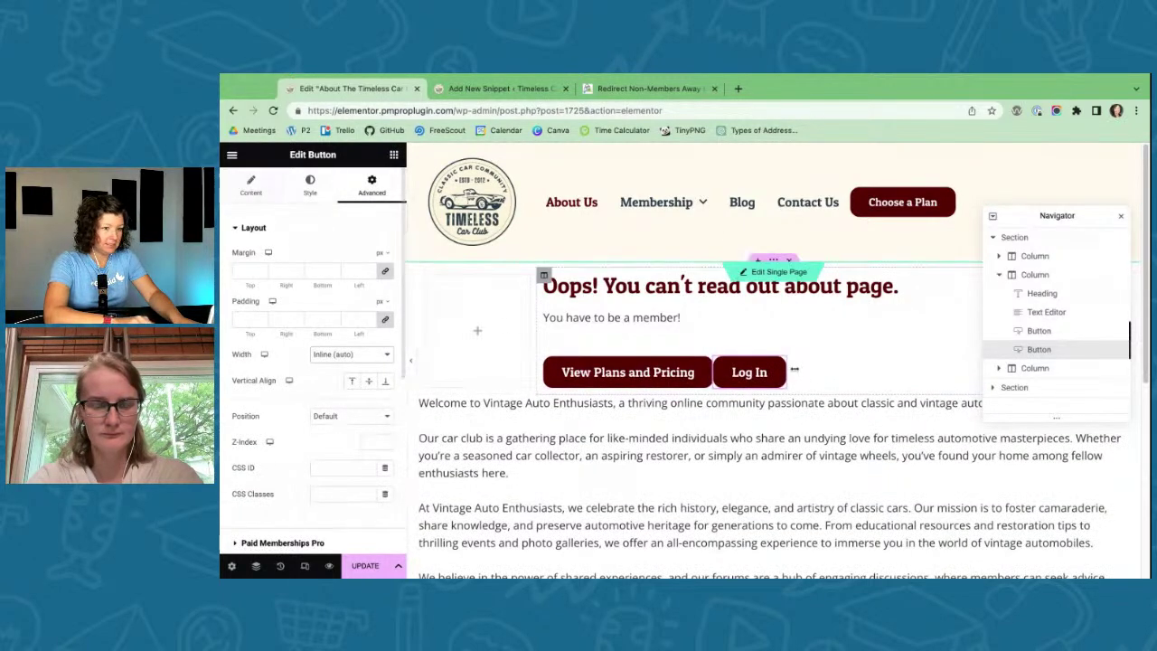
left_click(1066, 330)
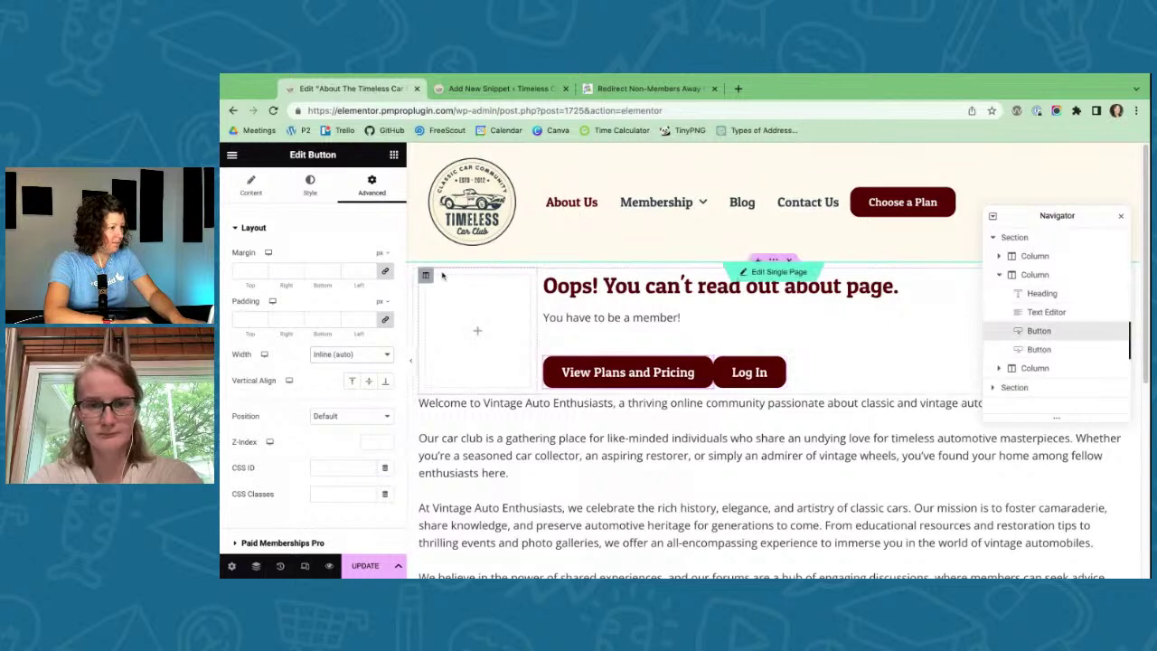
left_click(282, 270)
type("10")
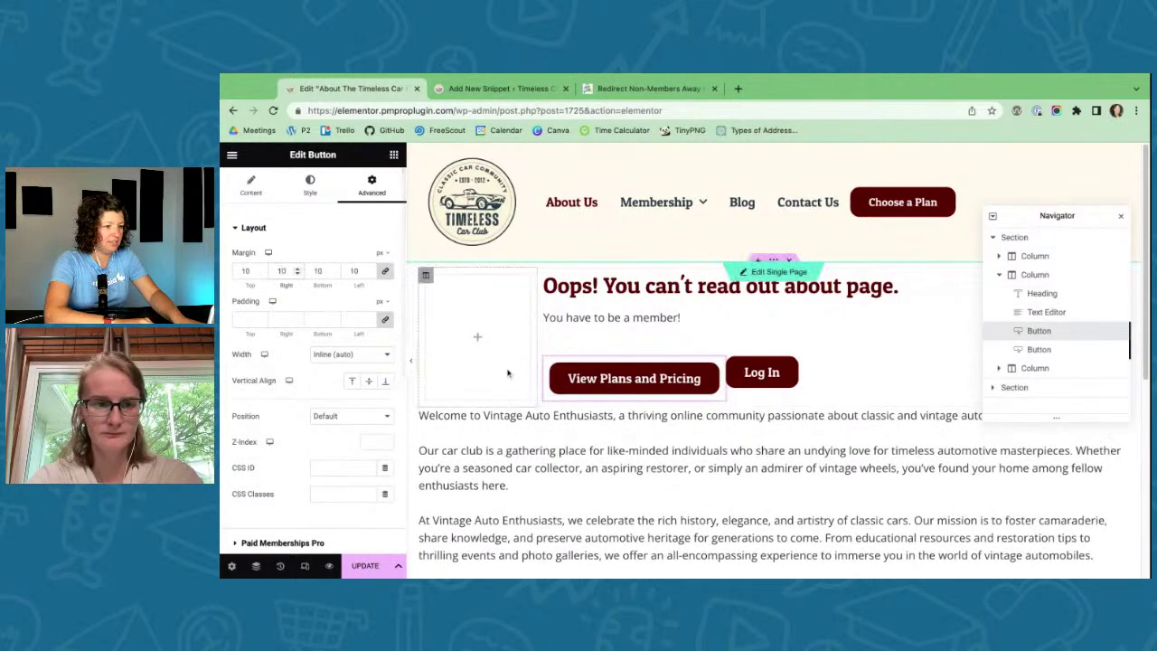
left_click(1069, 350)
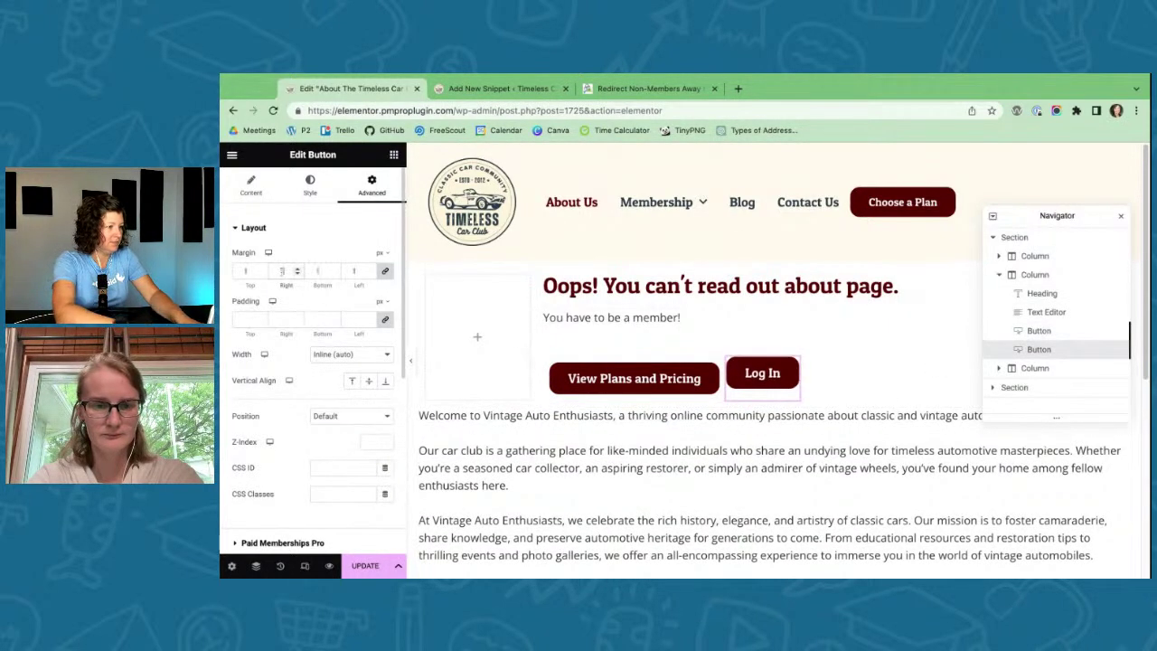
Step: Style Log In with a BG Kit cream background and Primary text colour, then update the page
left_click(252, 186)
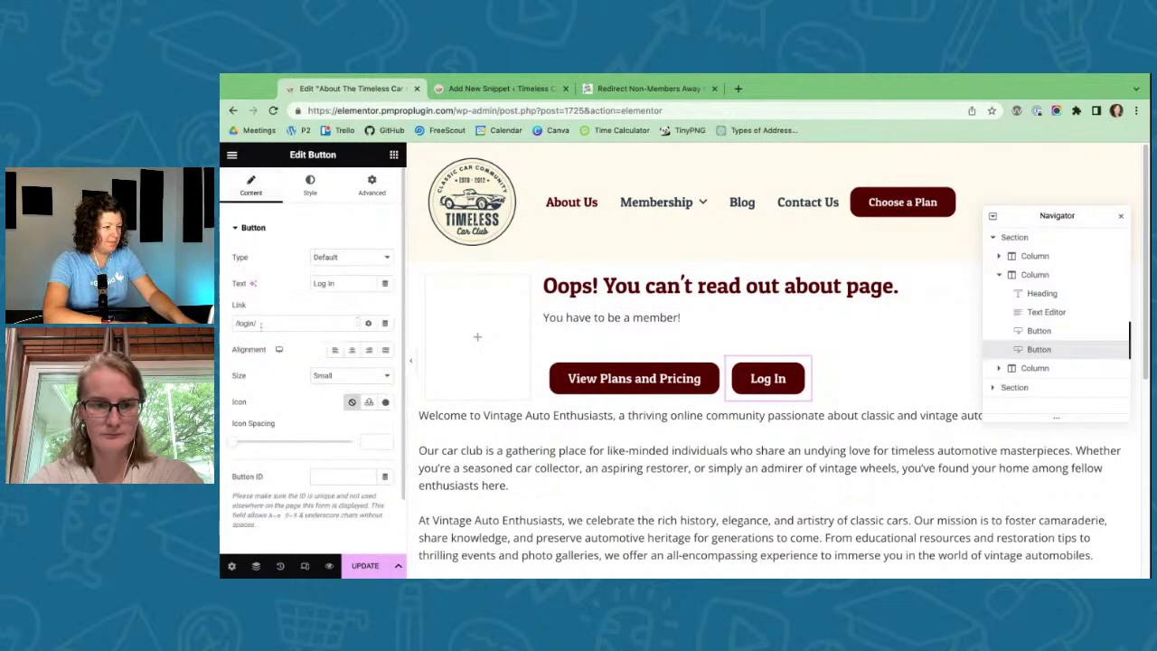
scroll(297, 309, "down", 1)
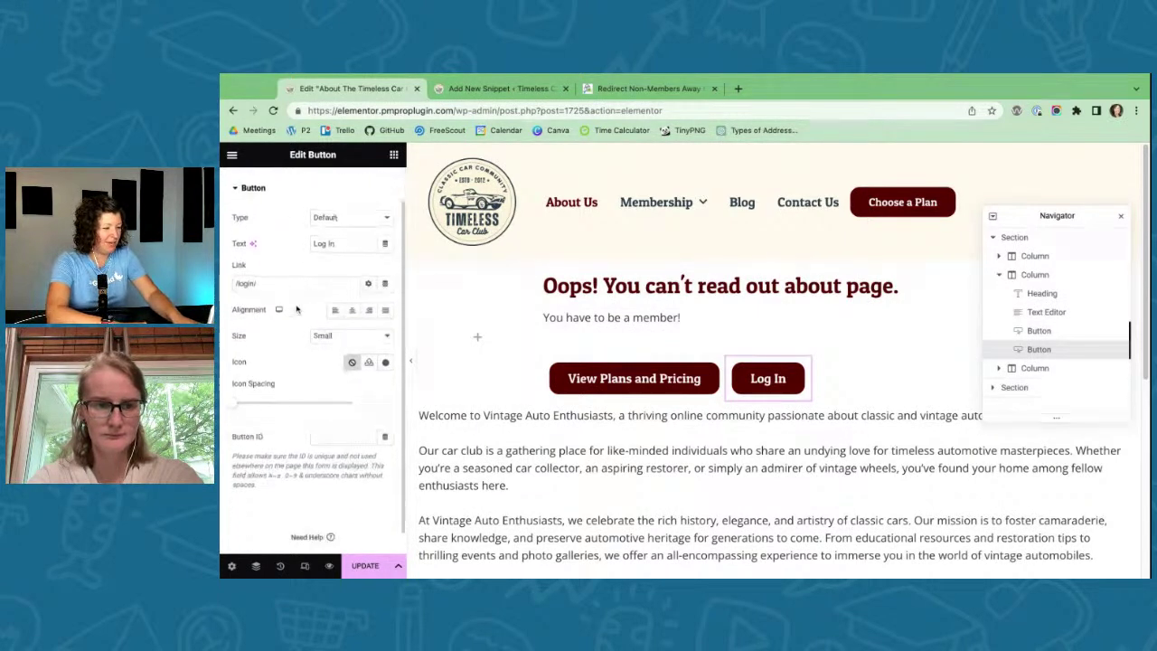
scroll(298, 298, "up", 1)
left_click(311, 185)
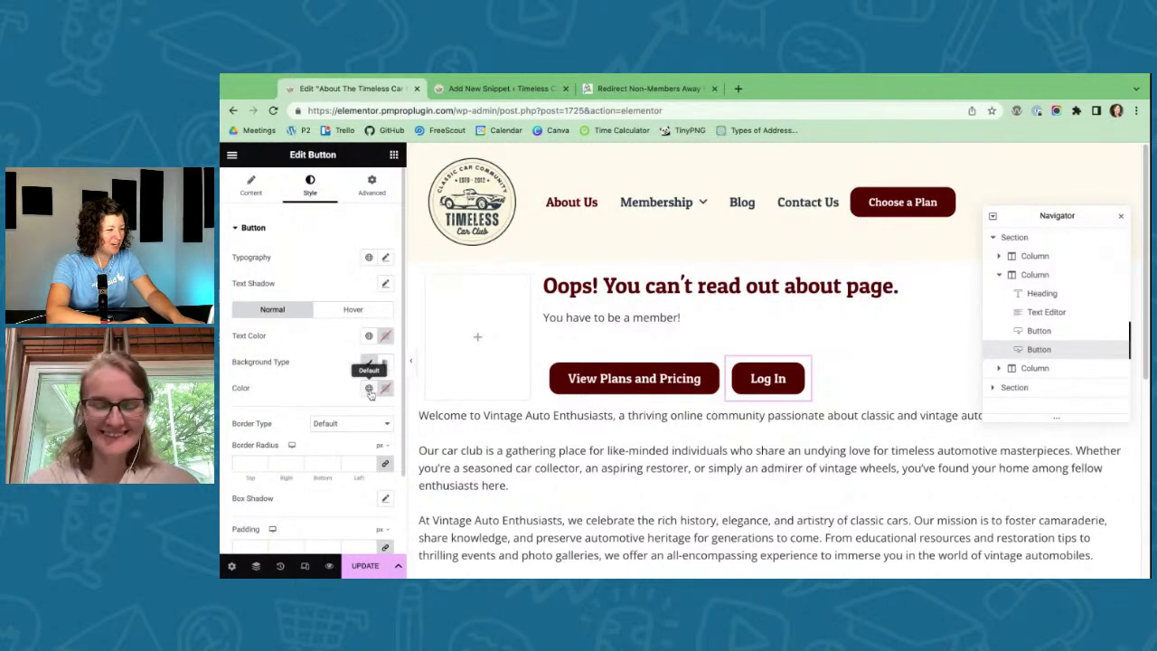
left_click(369, 389)
left_click(368, 389)
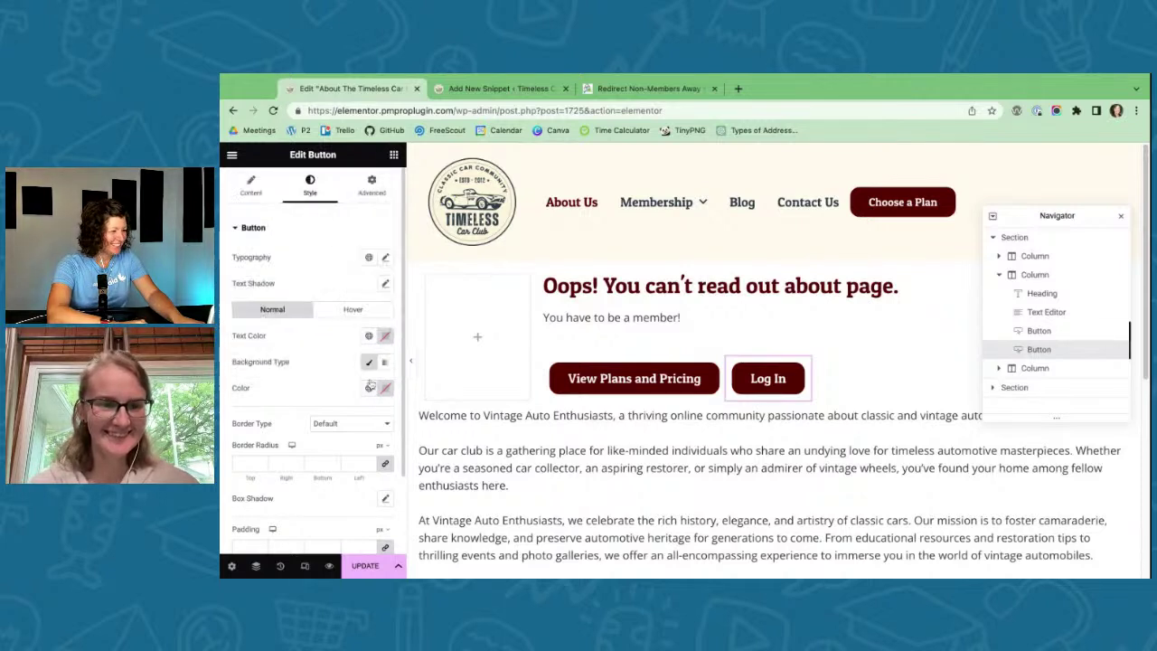
left_click(368, 388)
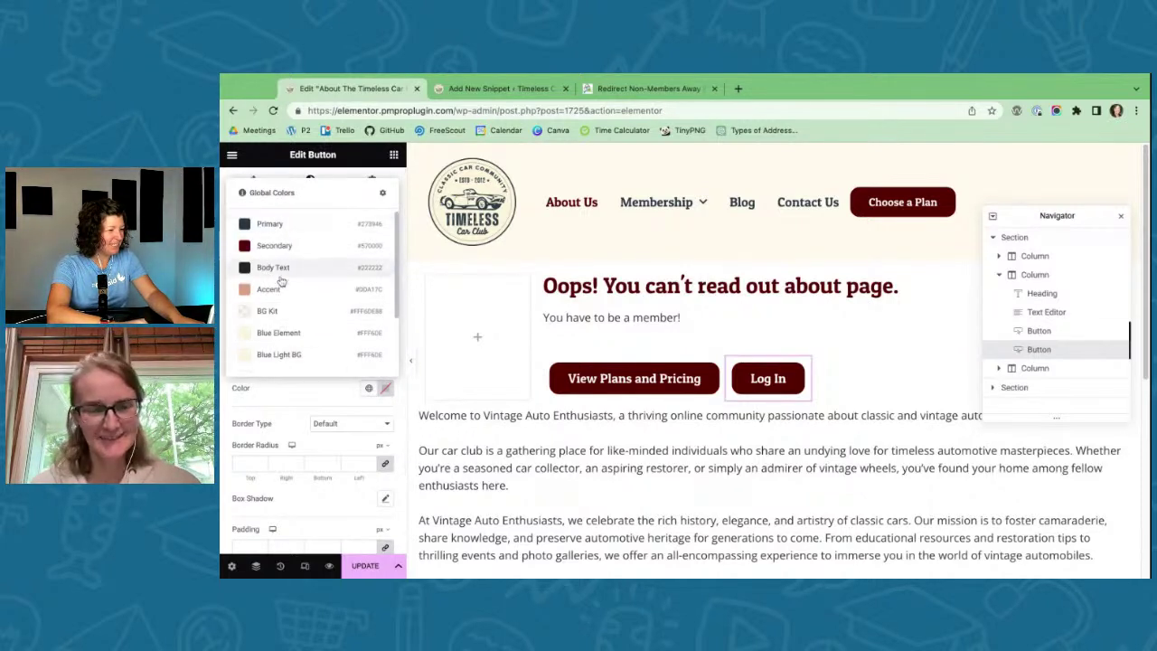
left_click(280, 311)
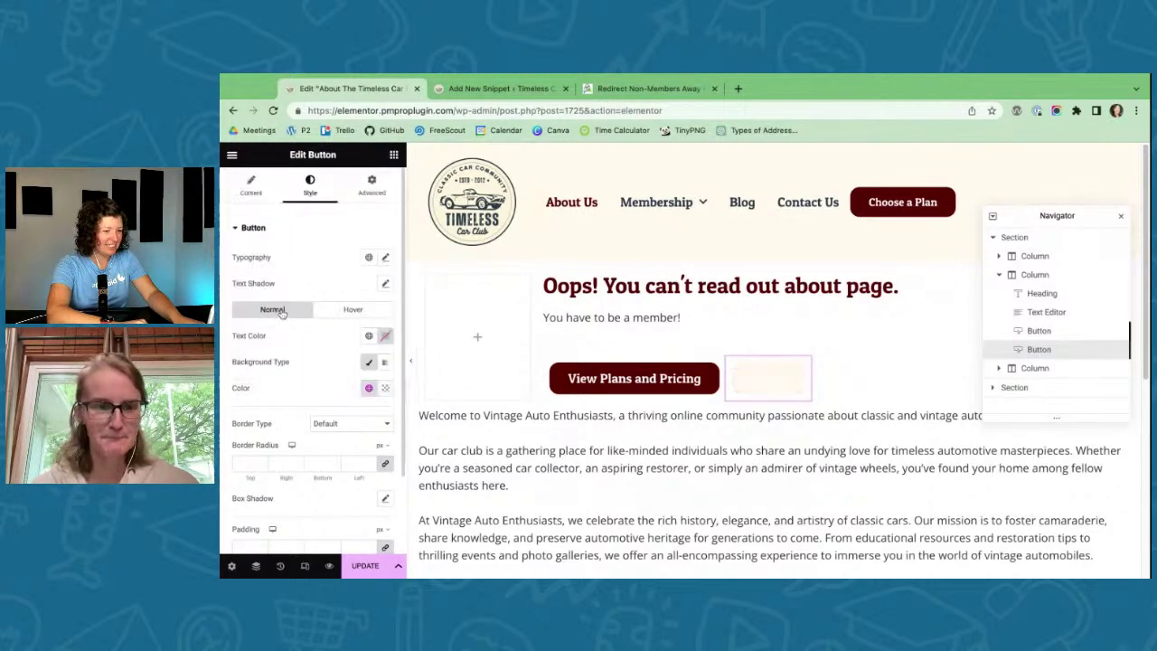
left_click(369, 335)
left_click(289, 395)
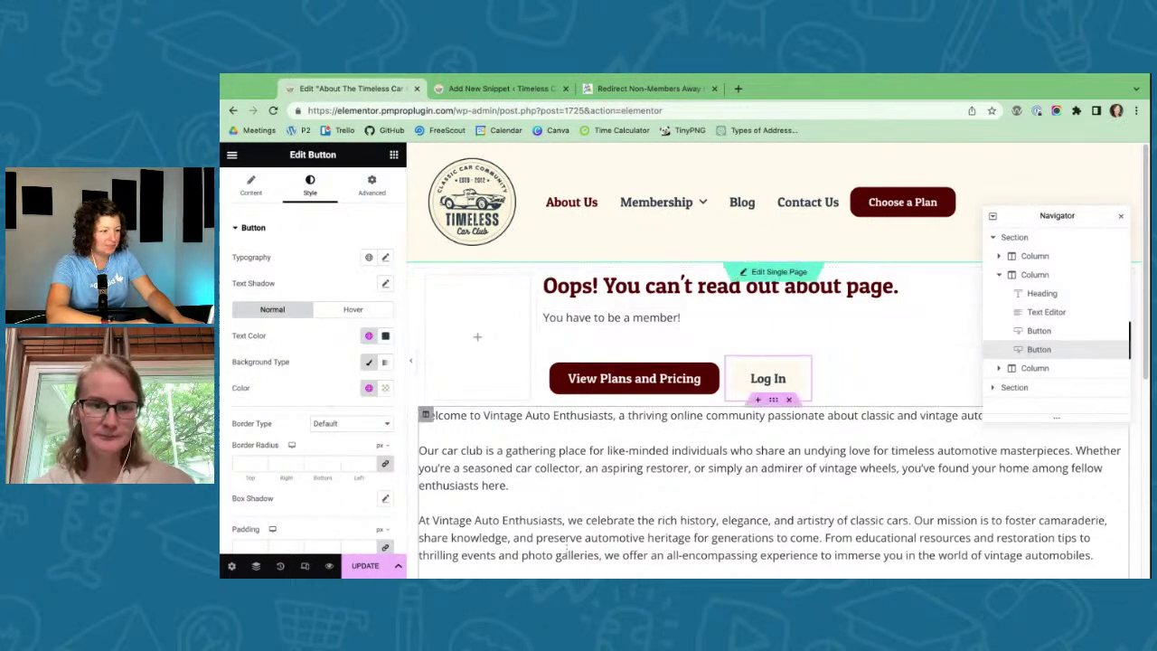
left_click(365, 567)
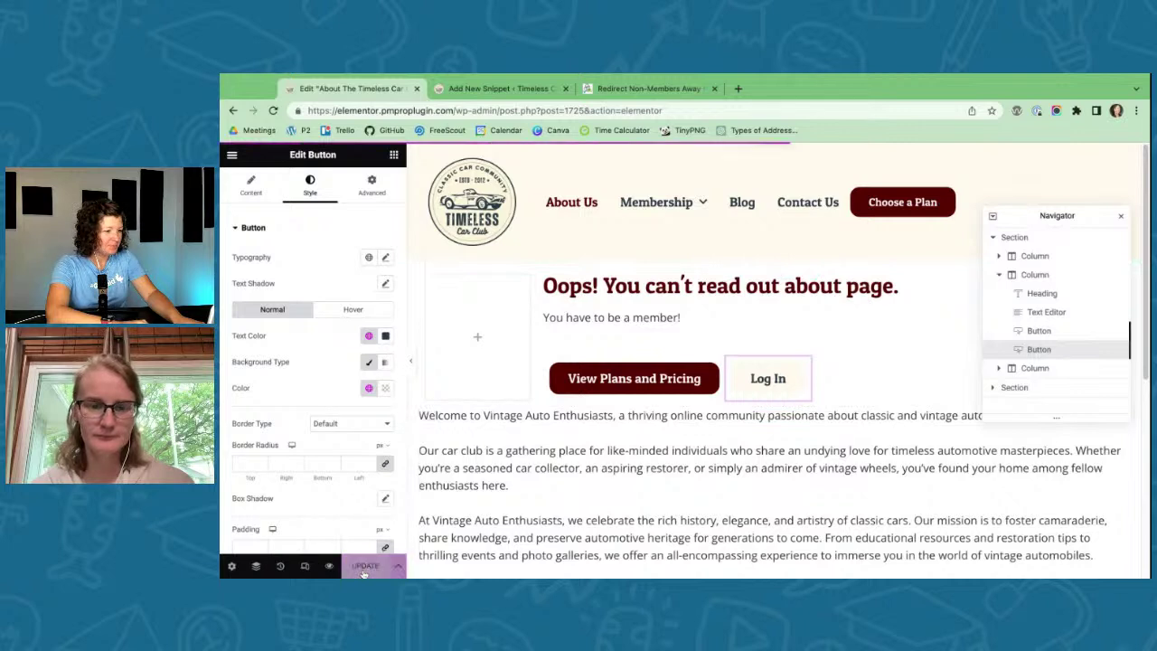
left_click(773, 260)
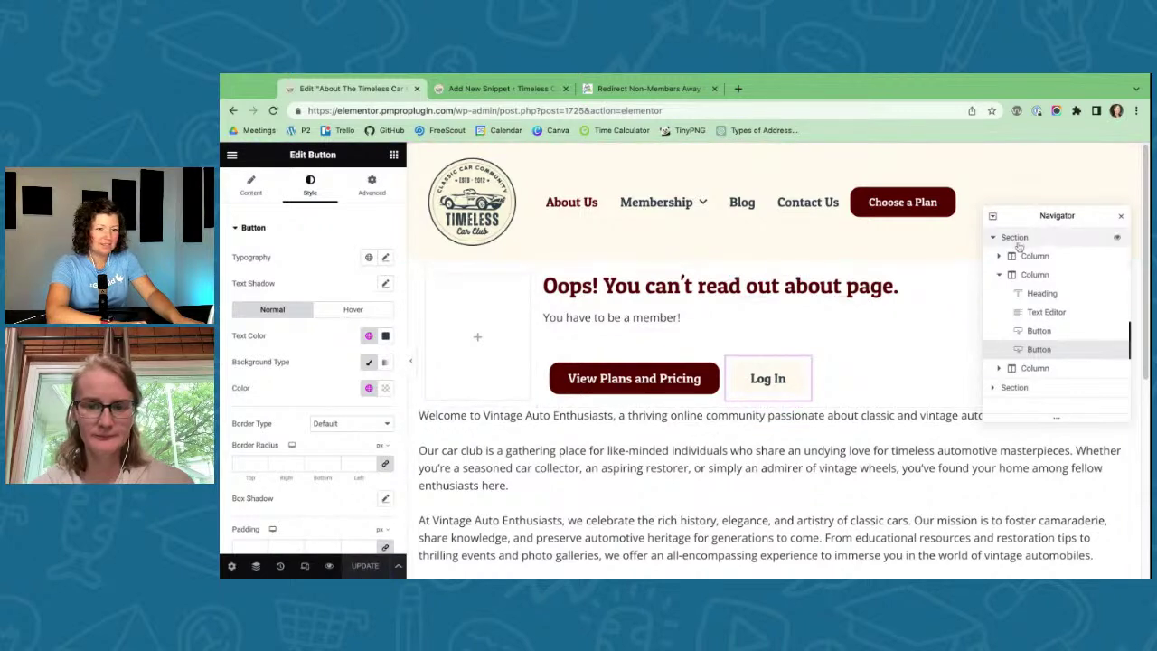
Step: Set the Oops section's required membership level to Non-members and update the page
left_click(370, 185)
left_click(271, 351)
left_click(271, 322)
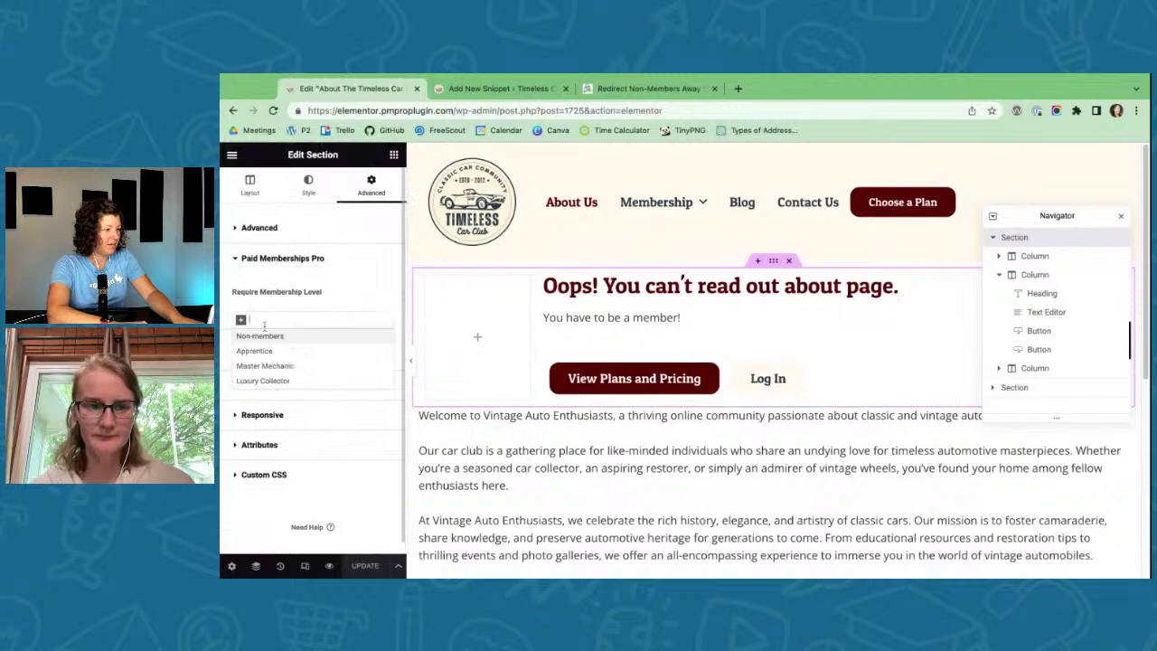
left_click(267, 337)
left_click(365, 565)
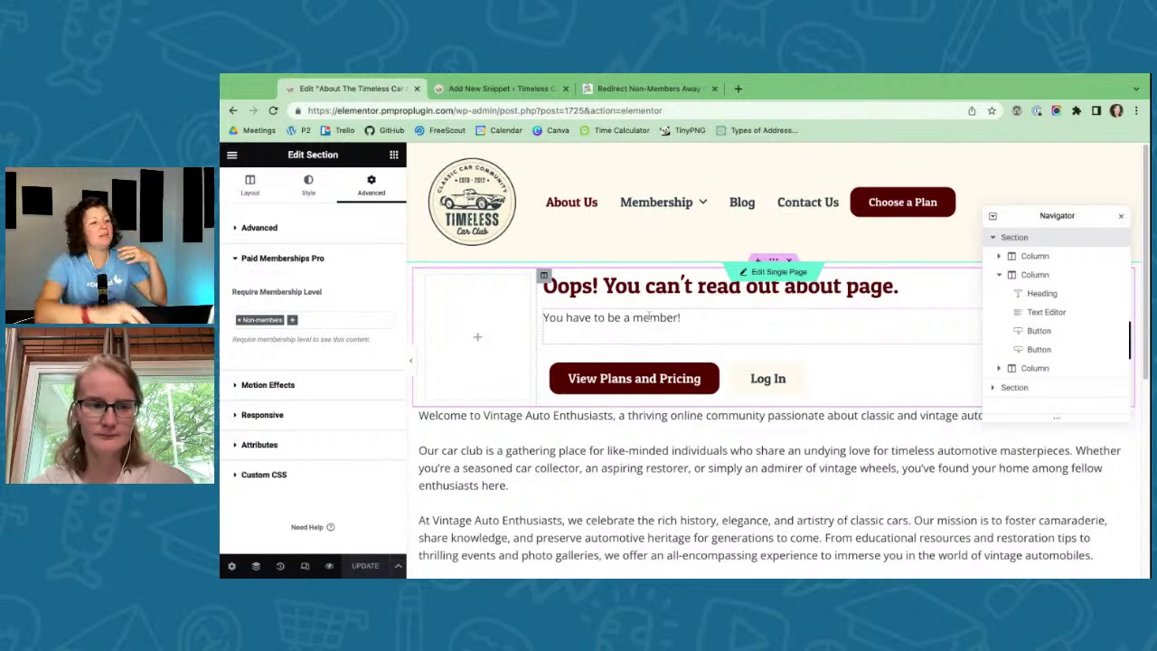
right_click(1039, 236)
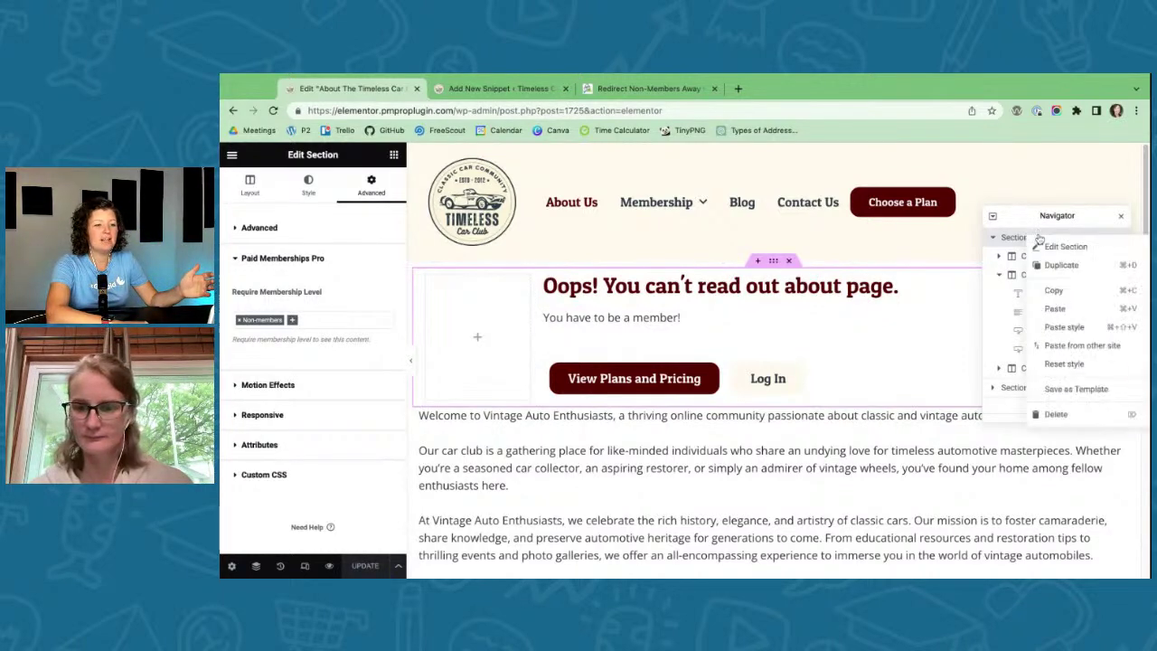
Step: Save the Oops section as the template 'Non-member section for protect page'
left_click(1081, 390)
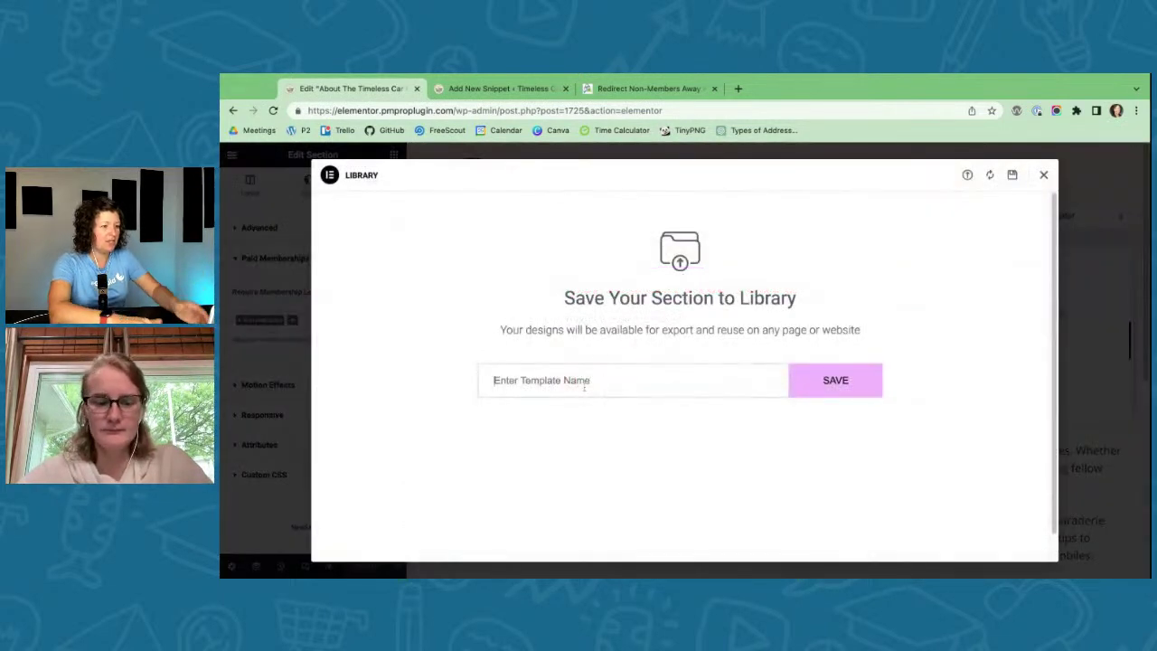
type("Non-member section for prot")
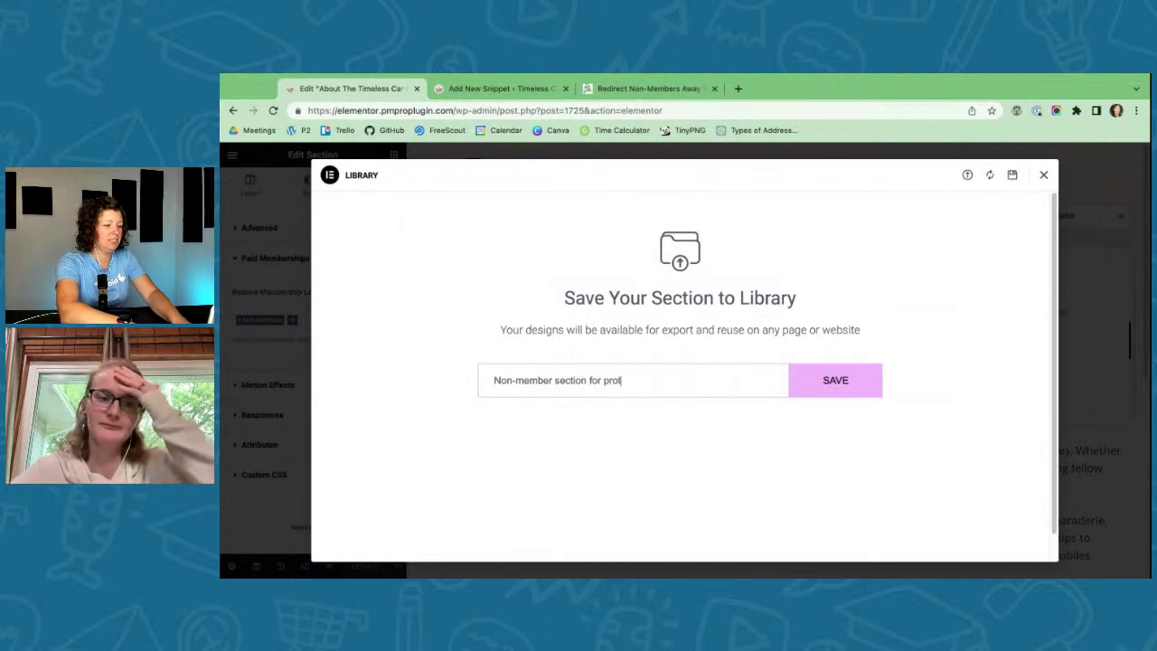
left_click(845, 381)
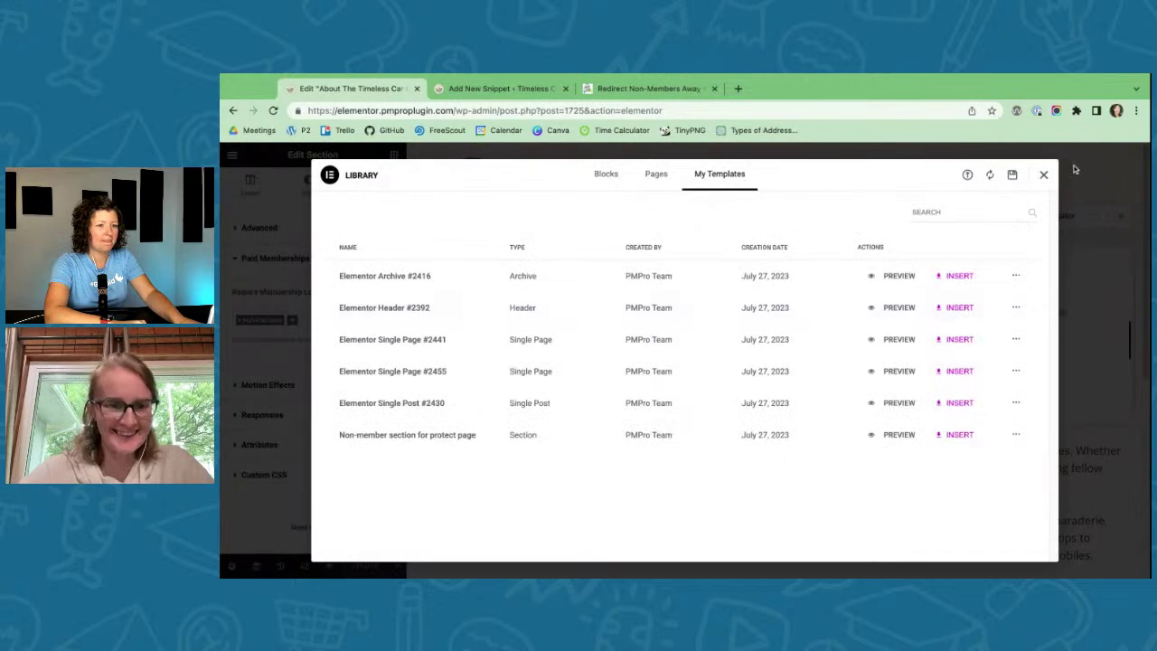
left_click(1044, 175)
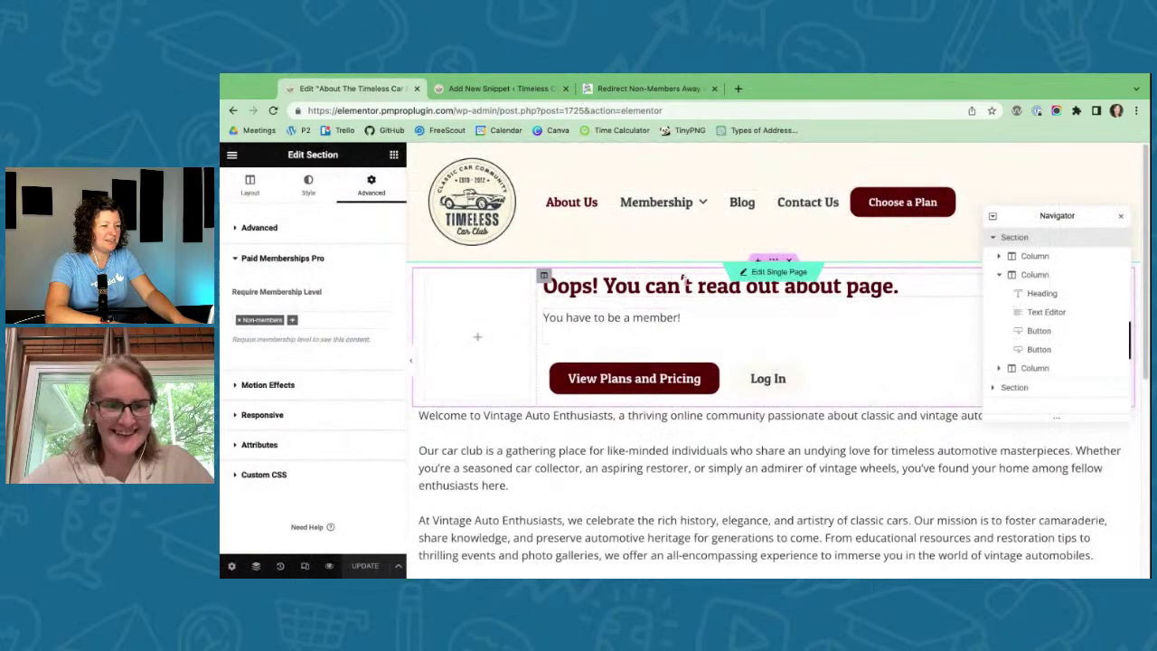
Step: Replace 'out about page' in the Oops heading with 'this'
left_click(701, 283)
left_click(706, 286)
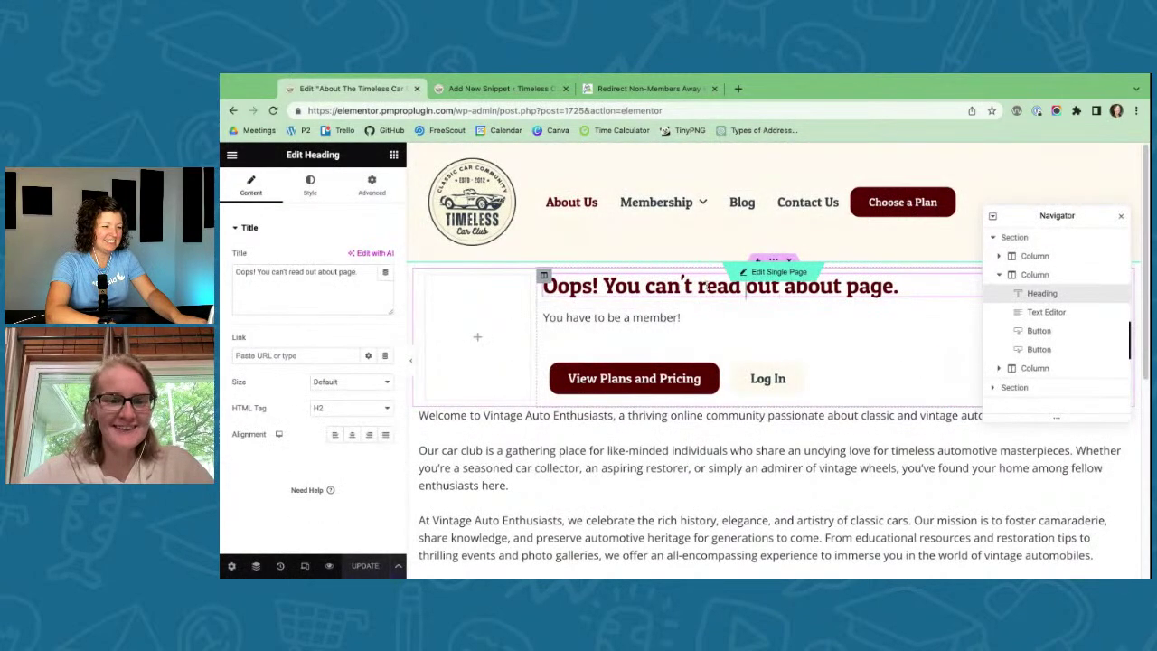
left_click_drag(745, 285, 893, 286)
type("this")
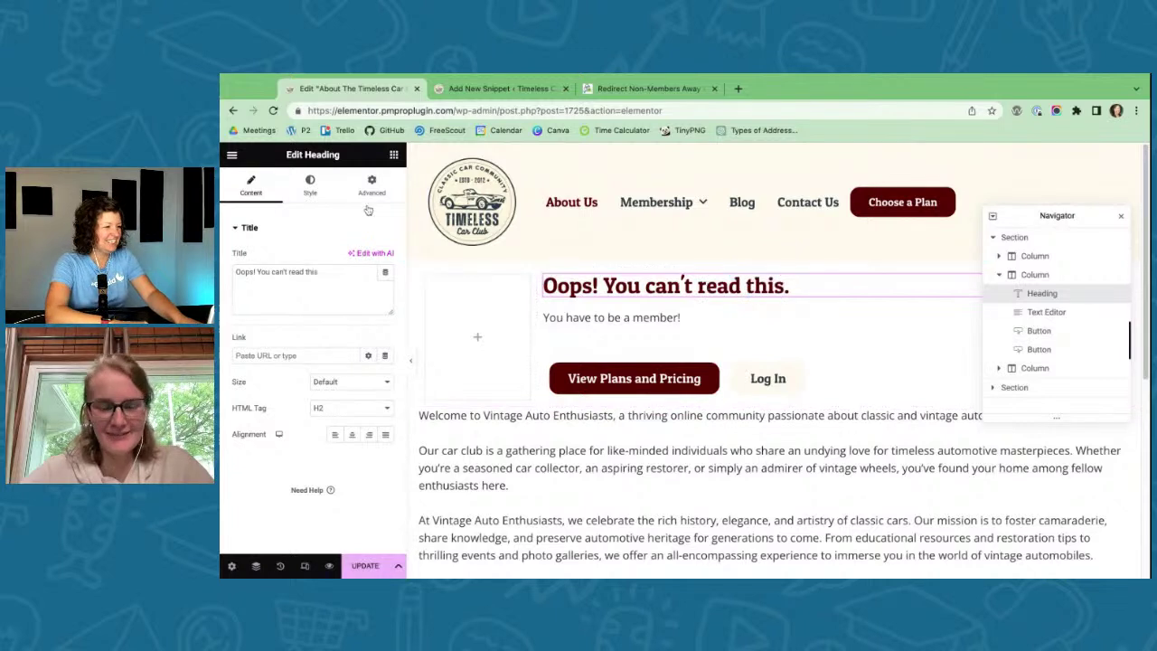
Step: Update the page, then inspect the member text, Oops section and global widget panels
left_click(366, 564)
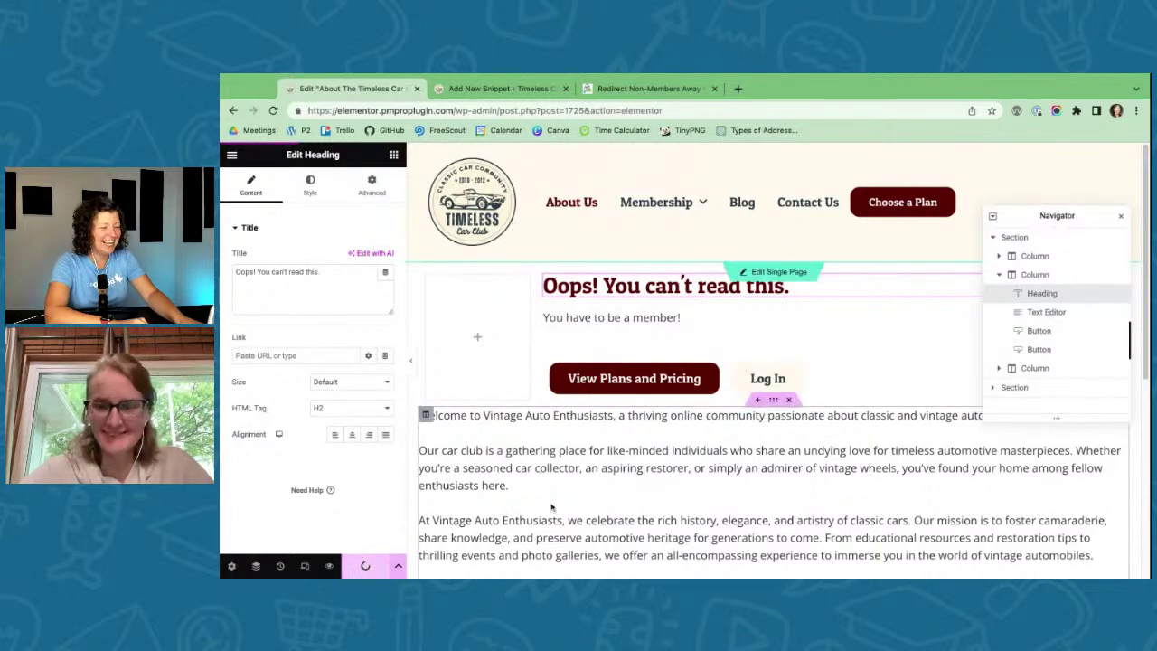
left_click(849, 333)
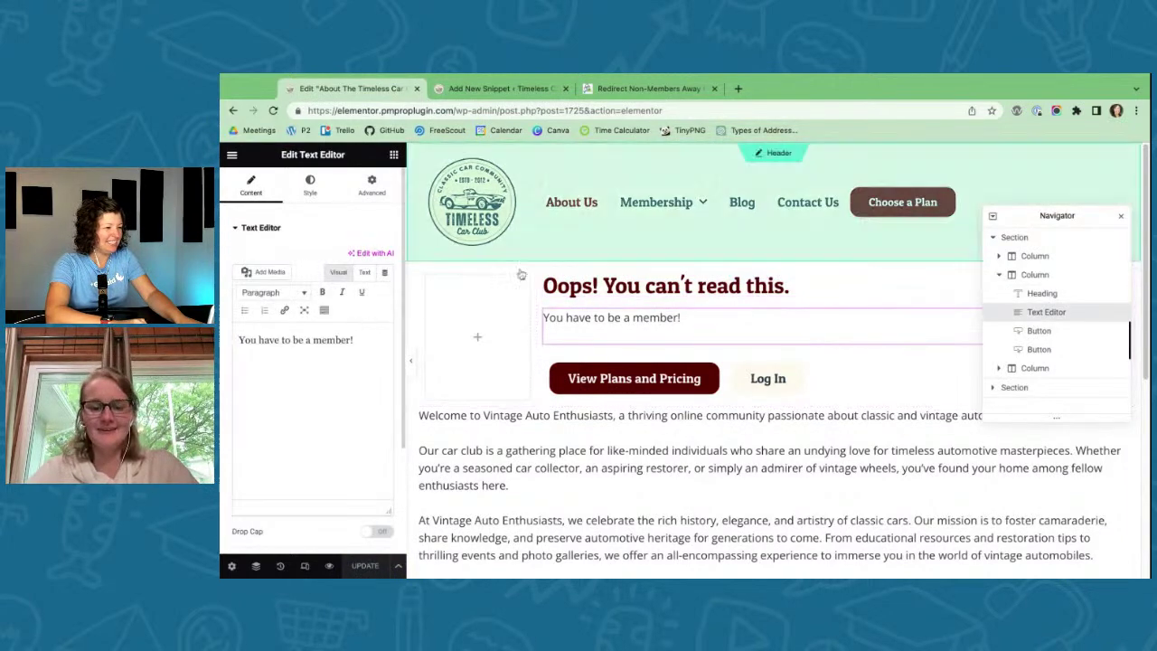
left_click(864, 384)
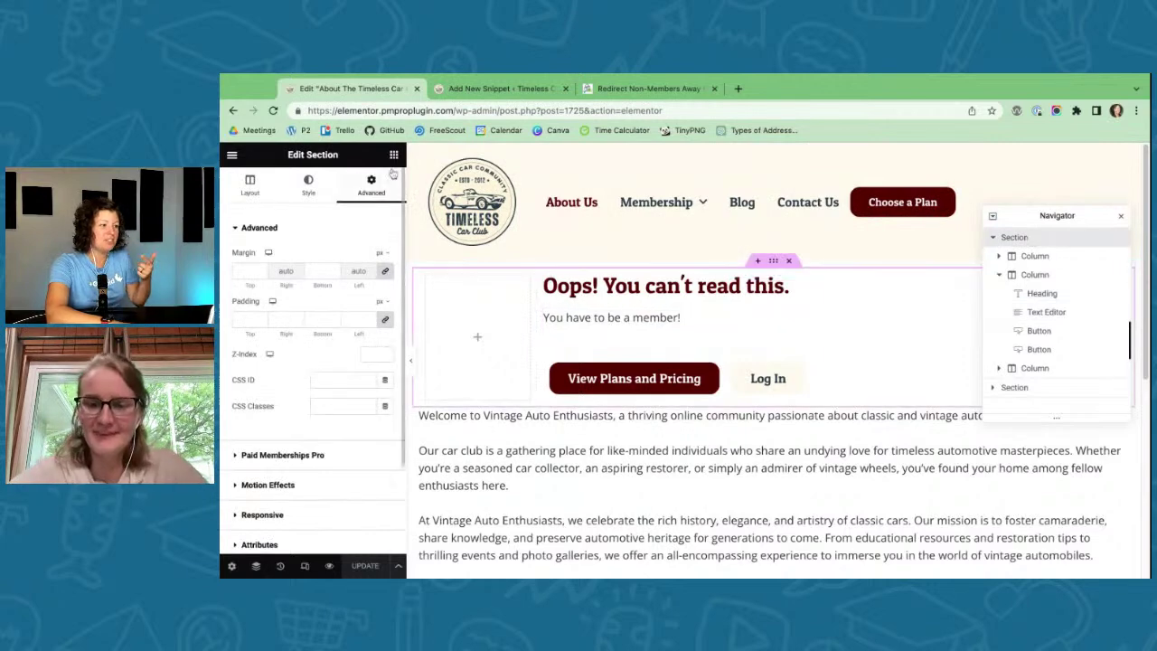
left_click(393, 155)
left_click(362, 177)
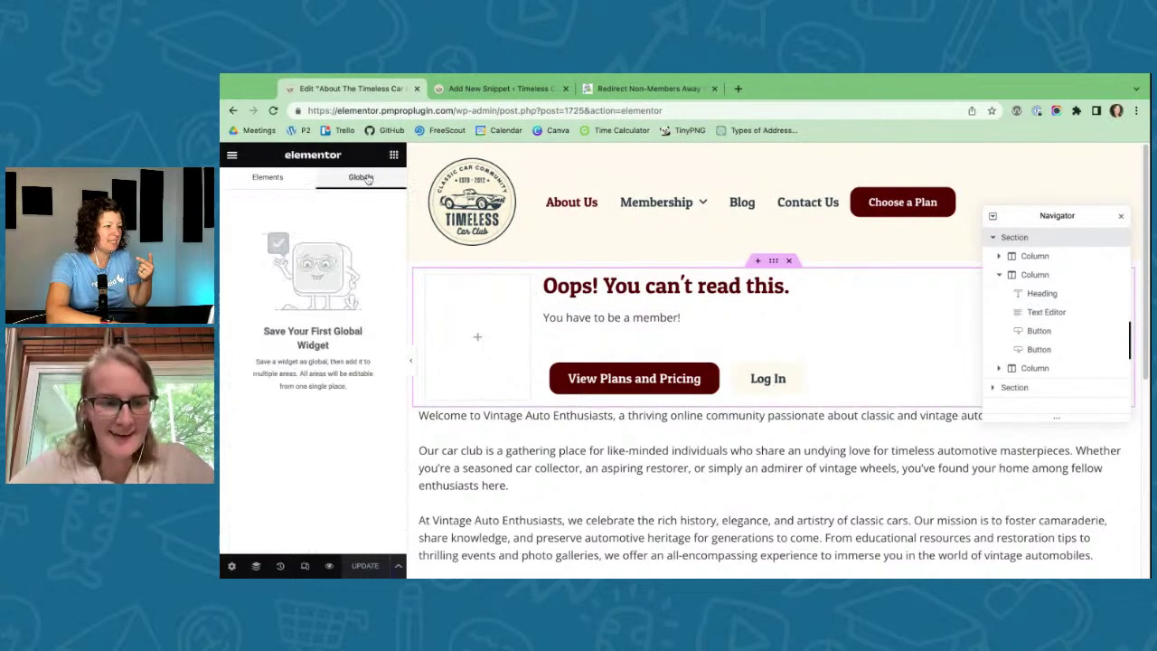
left_click(265, 179)
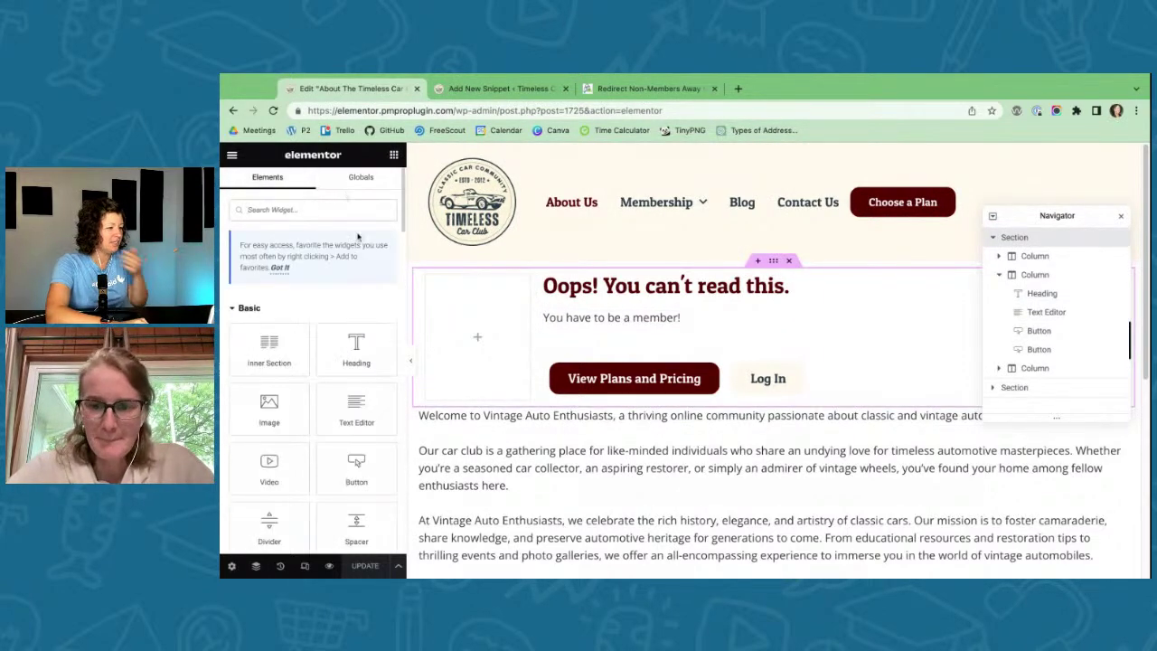
left_click(362, 181)
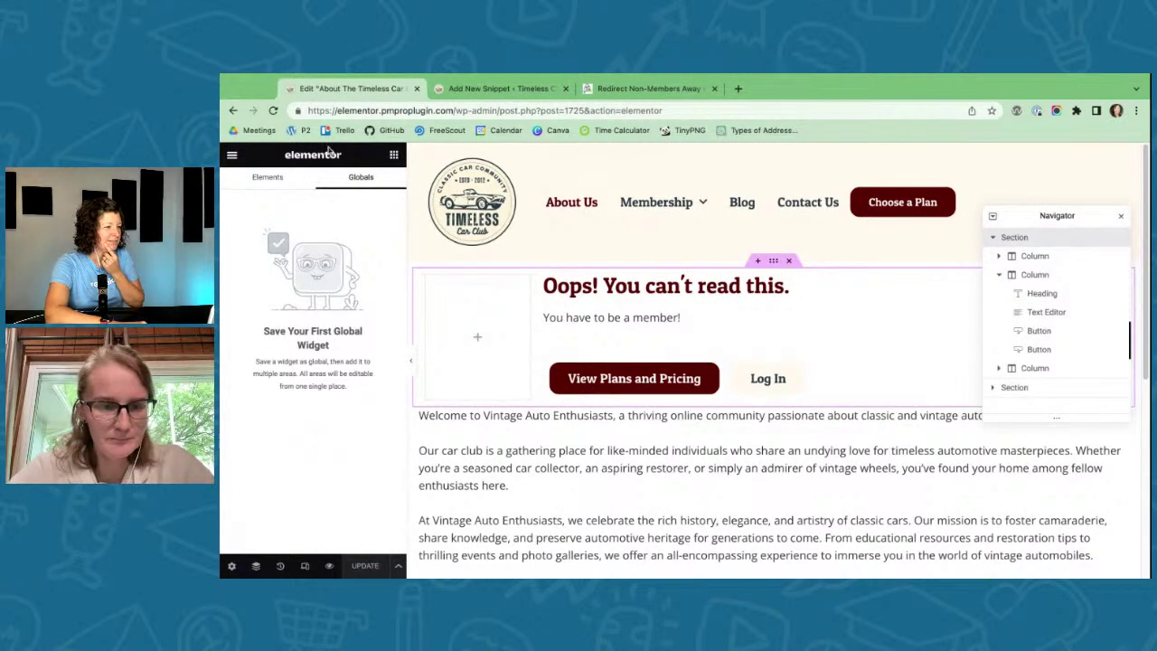
left_click(268, 177)
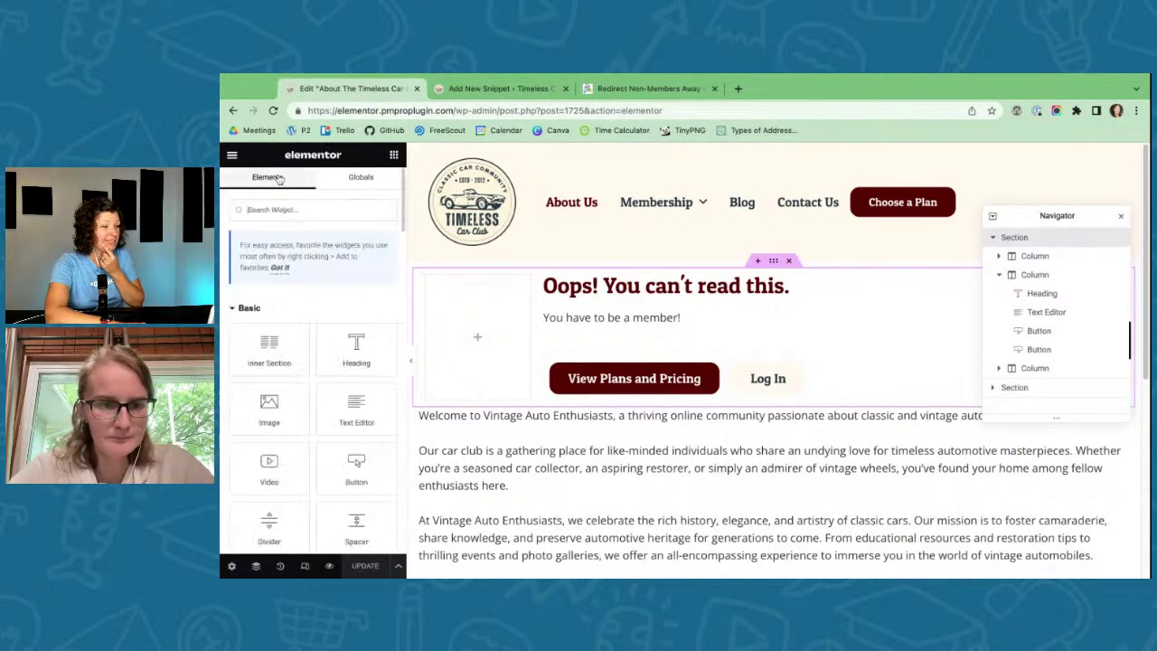
Step: Open the Oops section's settings, then go to the redirect snippet tab
right_click(1034, 237)
left_click(1063, 244)
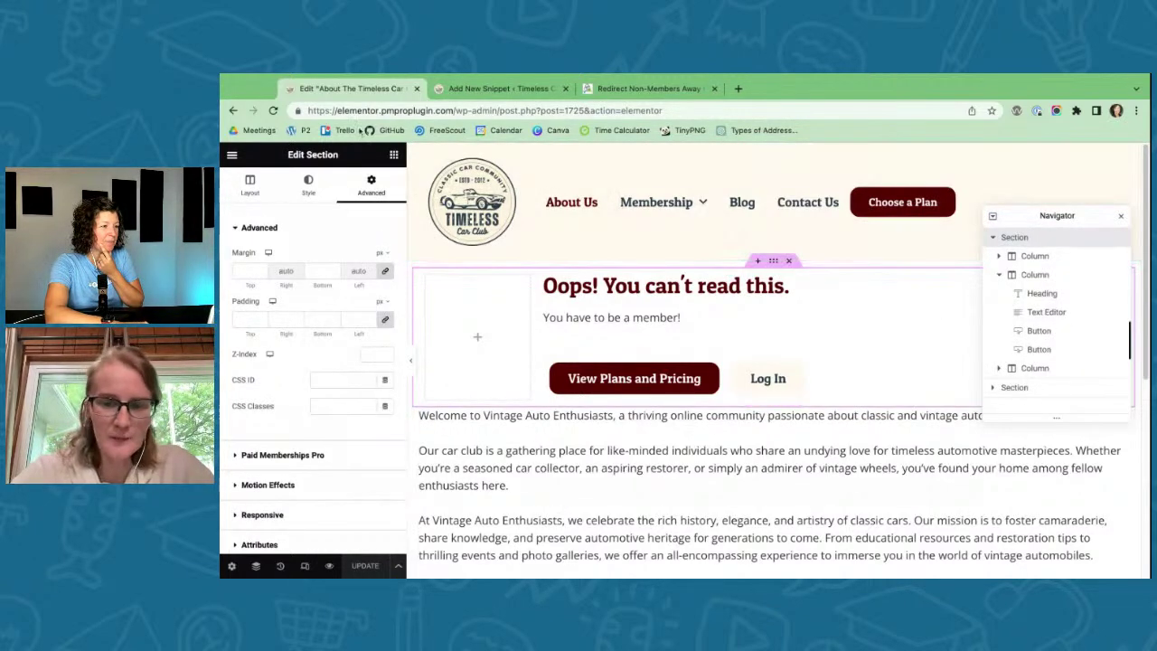
left_click(468, 88)
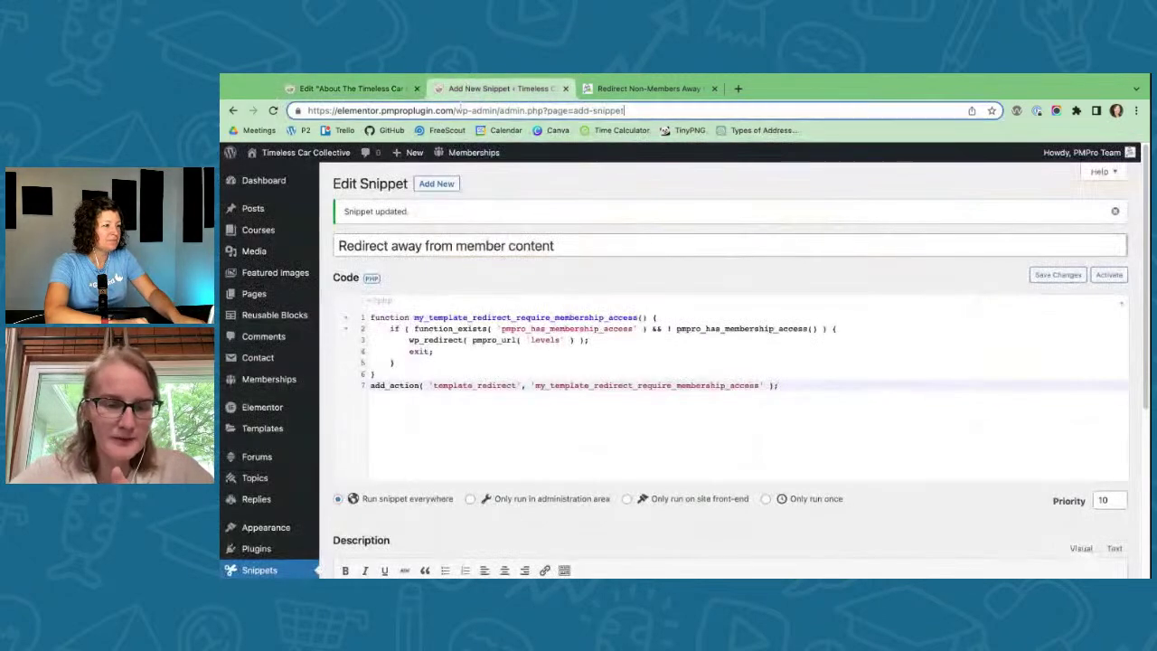
Step: Replace the URL path with about/ to load the site's About page
key("shift+Left")
key("shift+Left")
key("shift+Left")
key("shift+Left")
key("shift+Left")
key("shift+Left")
key("shift+Left")
key("shift+Left")
key("shift+Left")
key("shift+Left")
key("shift+Left")
key("shift+Left")
key("shift+Left")
key("shift+Left")
key("shift+Left")
key("shift+Left")
key("shift+Left")
key("shift+Left")
key("shift+Left")
key("shift+Left")
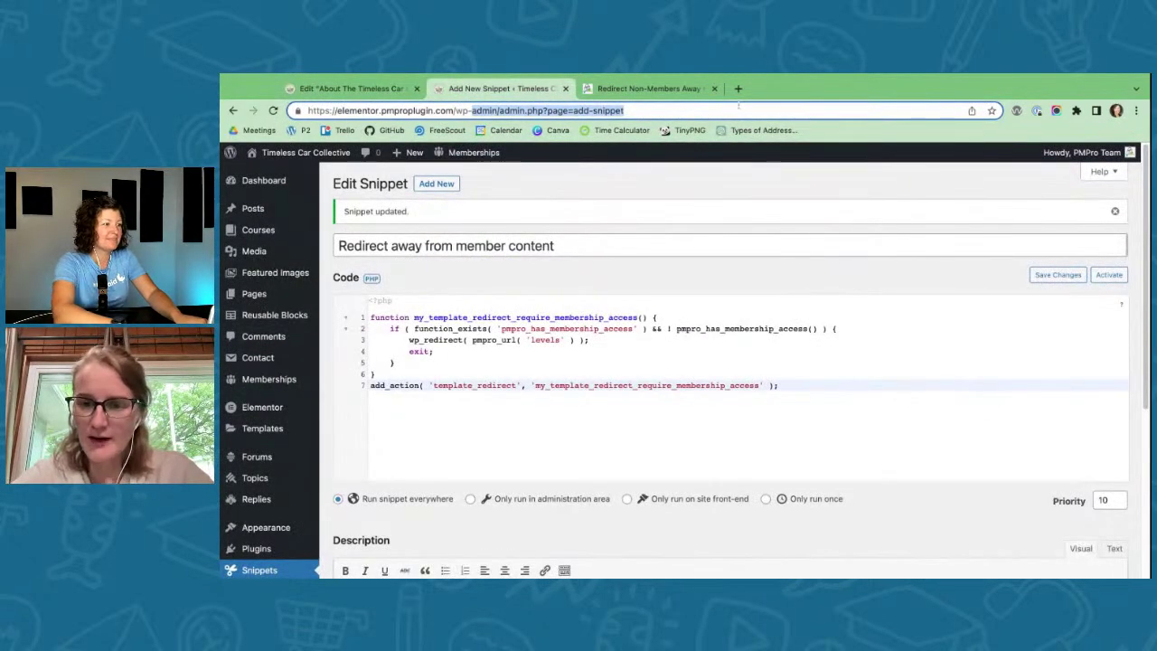
key("shift+Left")
key("shift+Left")
key("shift+Left")
type("about/")
key("Return")
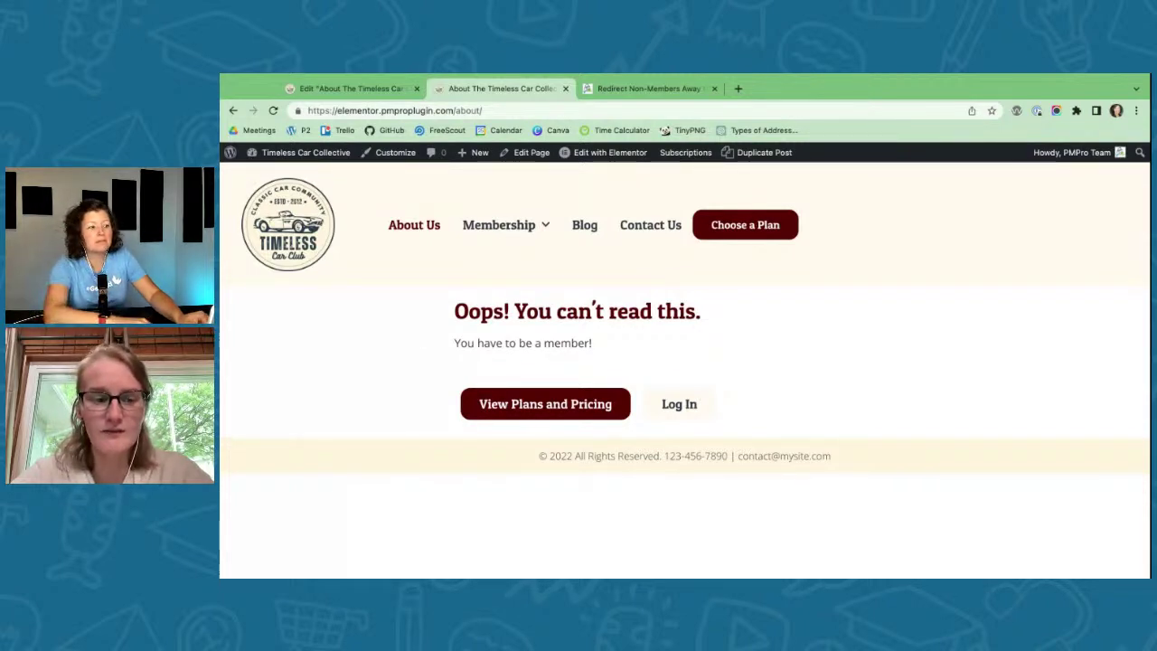
Step: Go back to the 'Edit About The Timeless Car…' Elementor tab
left_click(367, 91)
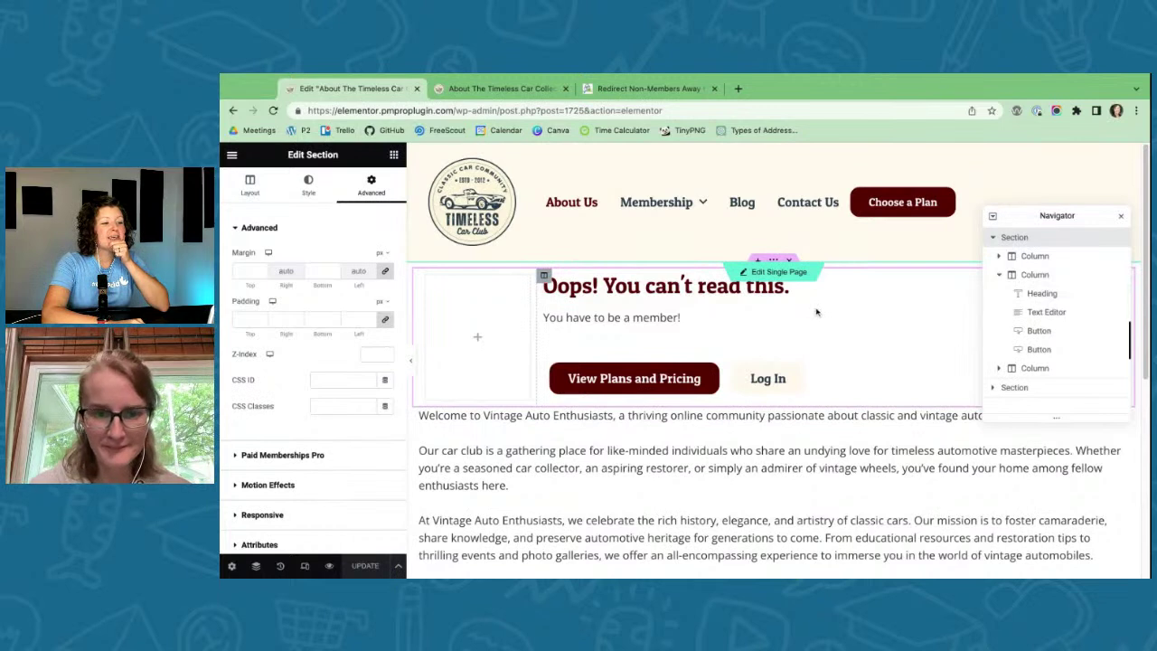
Step: Set the Oops section's padding to 100 on all sides and update the page
left_click(673, 324)
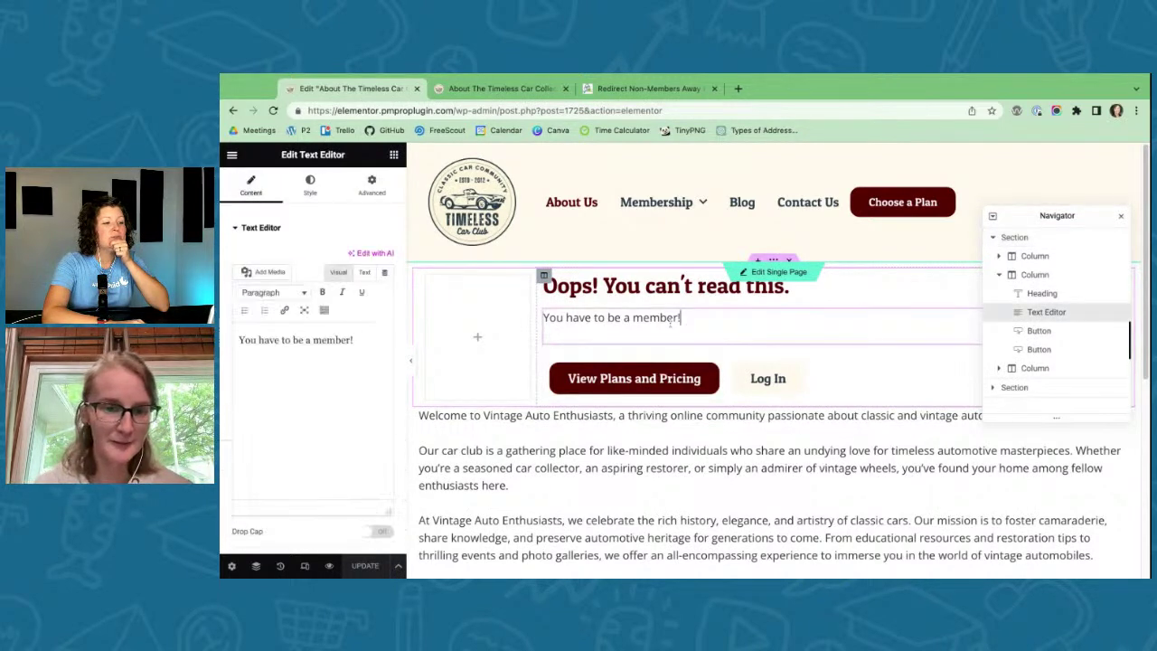
left_click(371, 187)
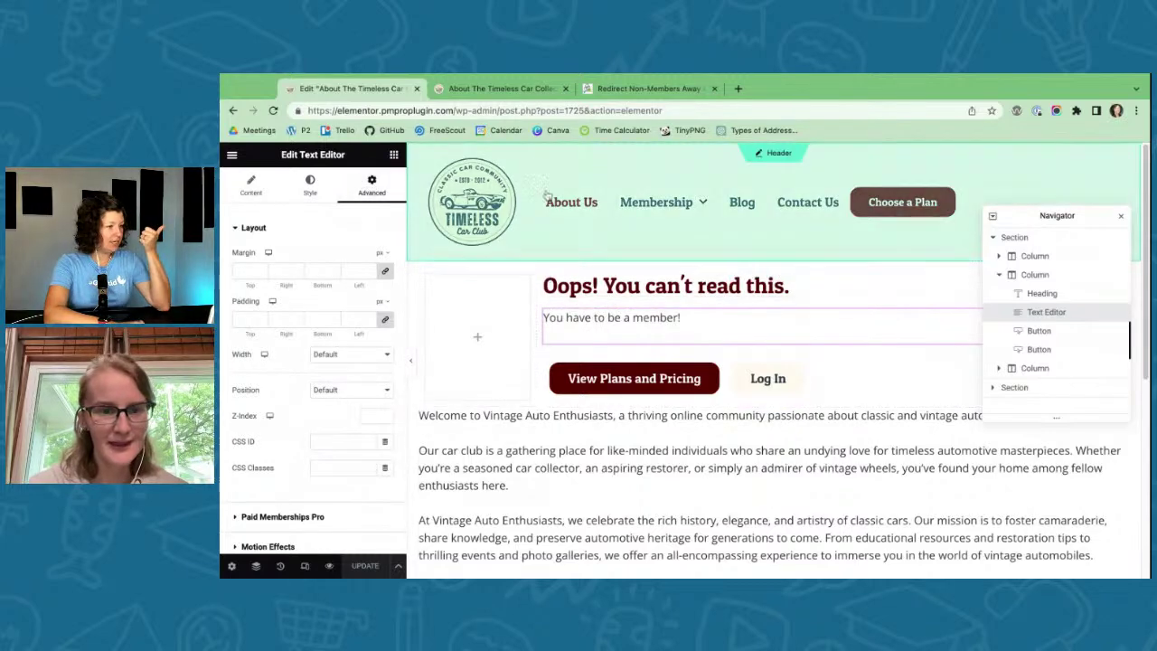
left_click(535, 89)
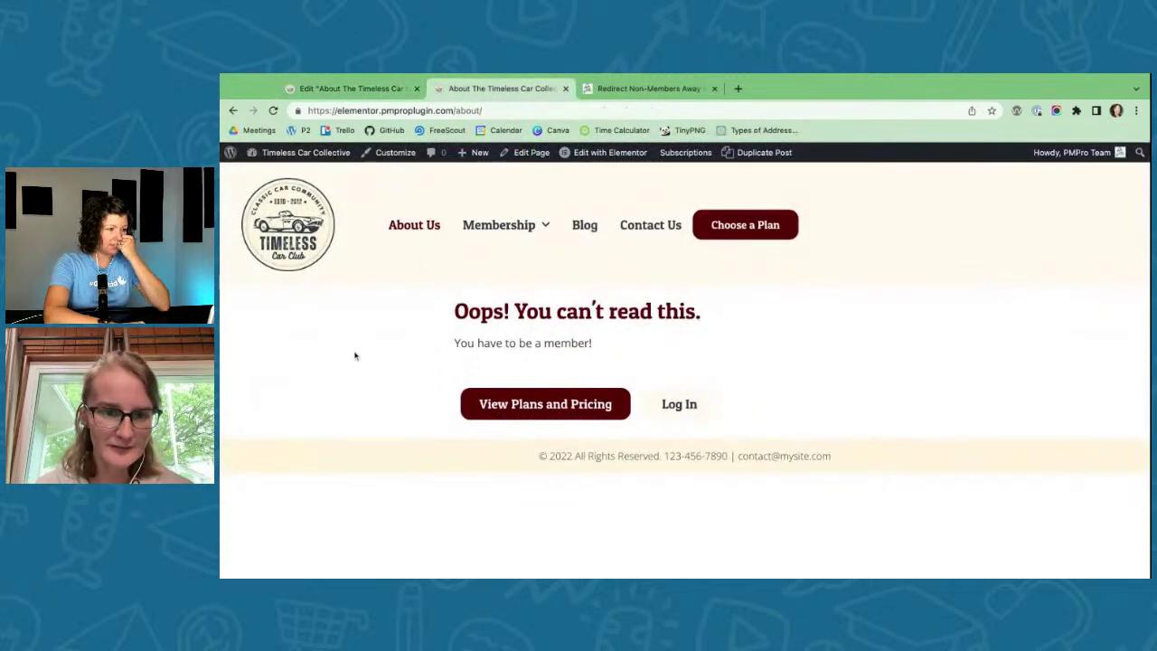
left_click(358, 89)
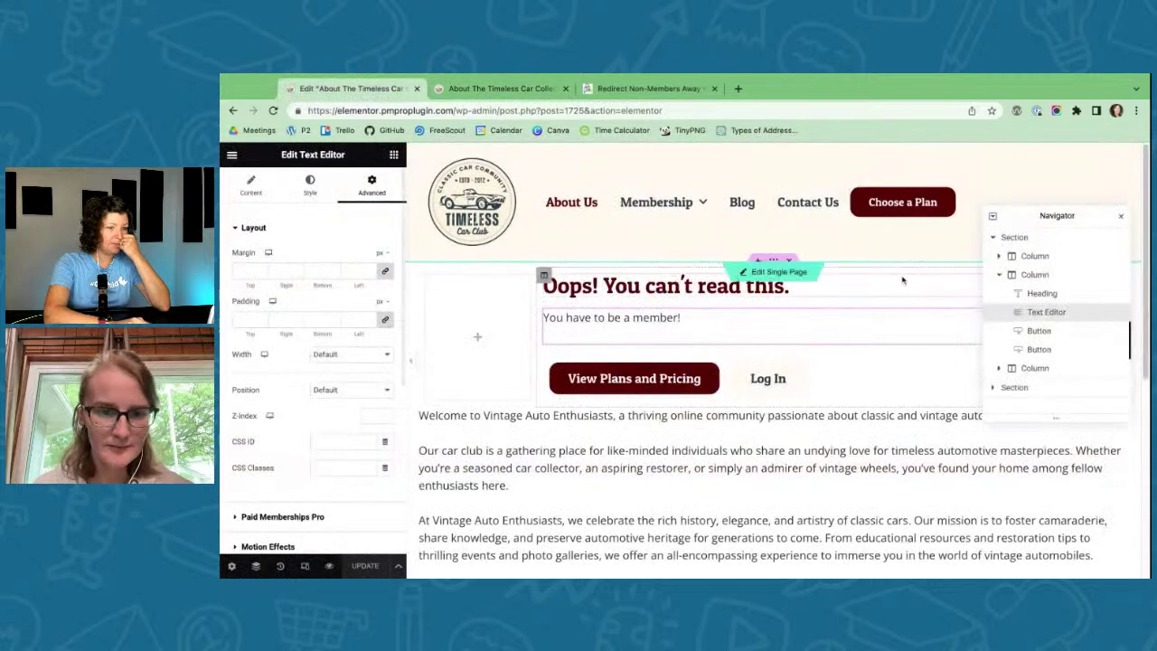
left_click(1029, 237)
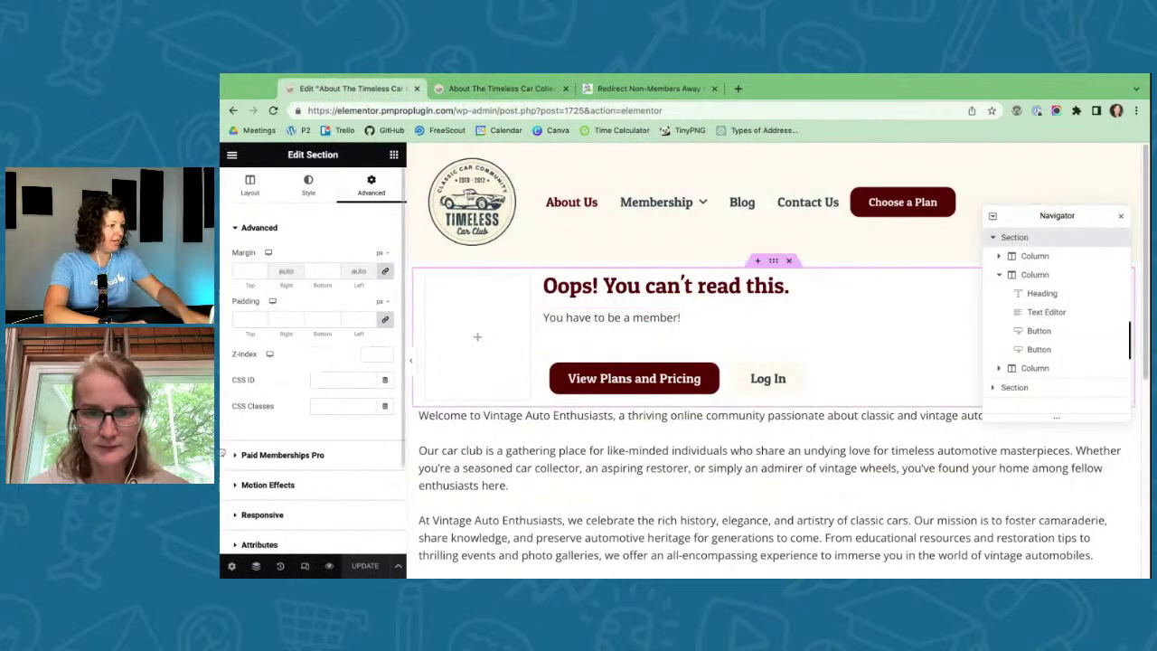
left_click(247, 320)
type("100")
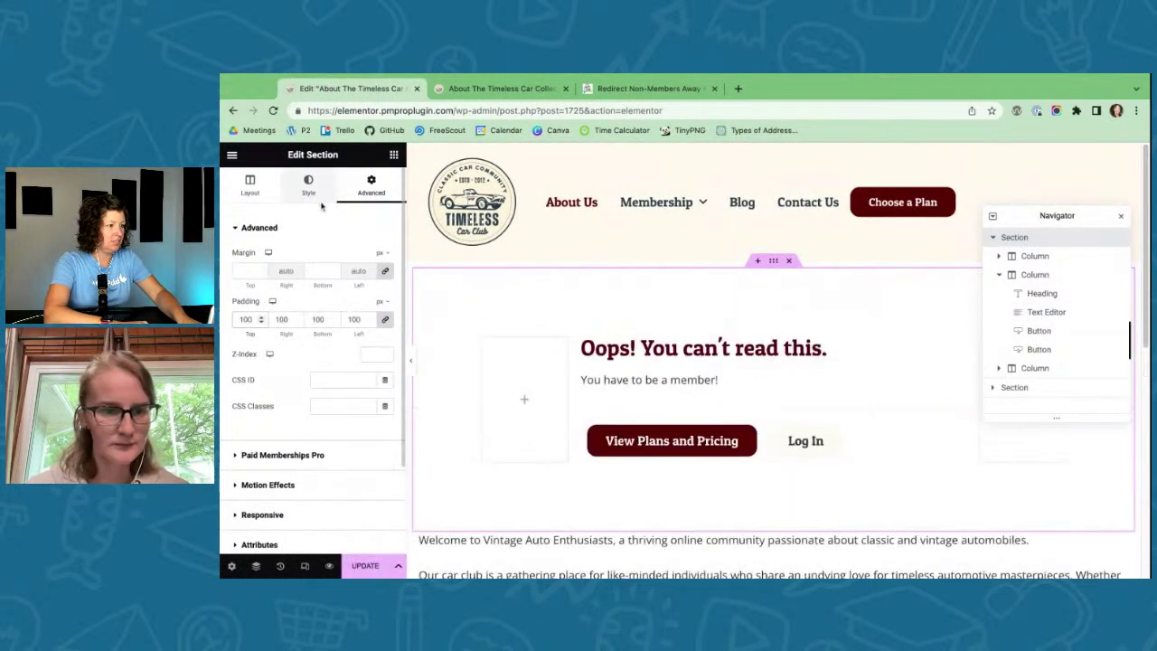
left_click(364, 565)
Step: Check the live About page, follow View Plans and Pricing, then return to Elementor
left_click(648, 89)
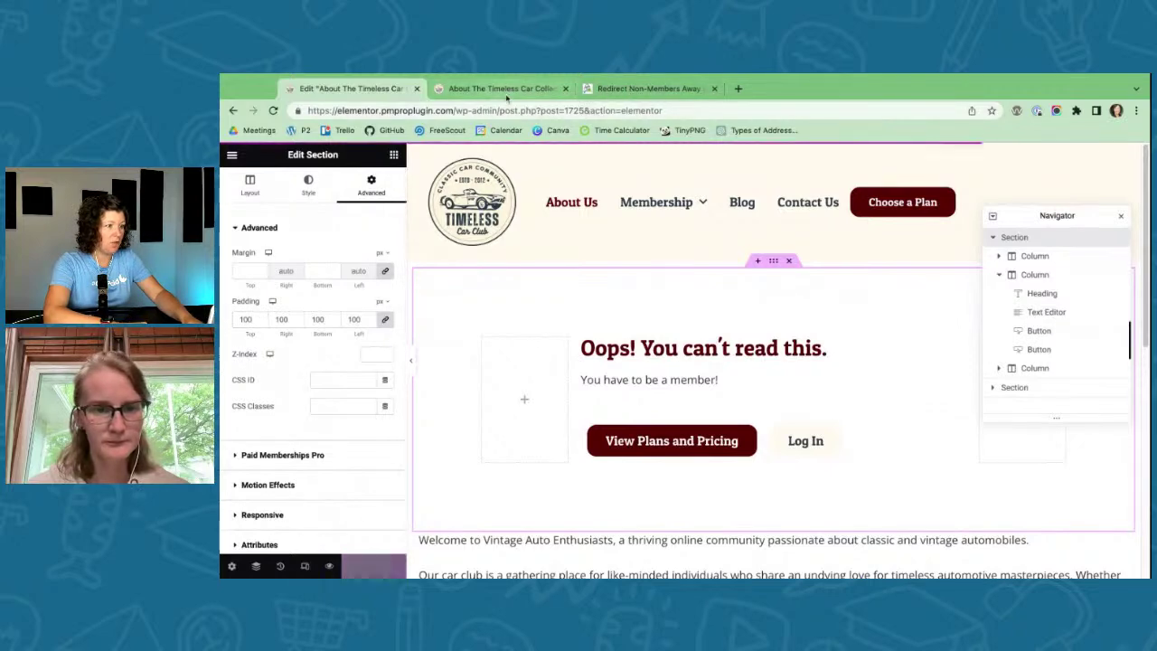
left_click(530, 90)
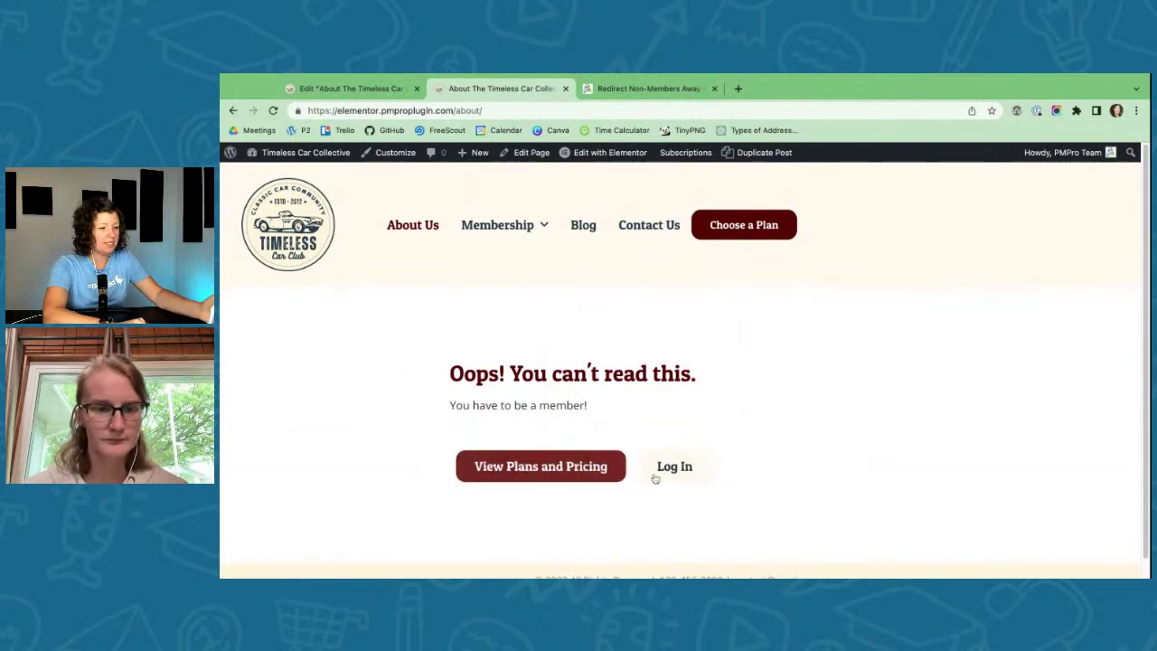
left_click(574, 474)
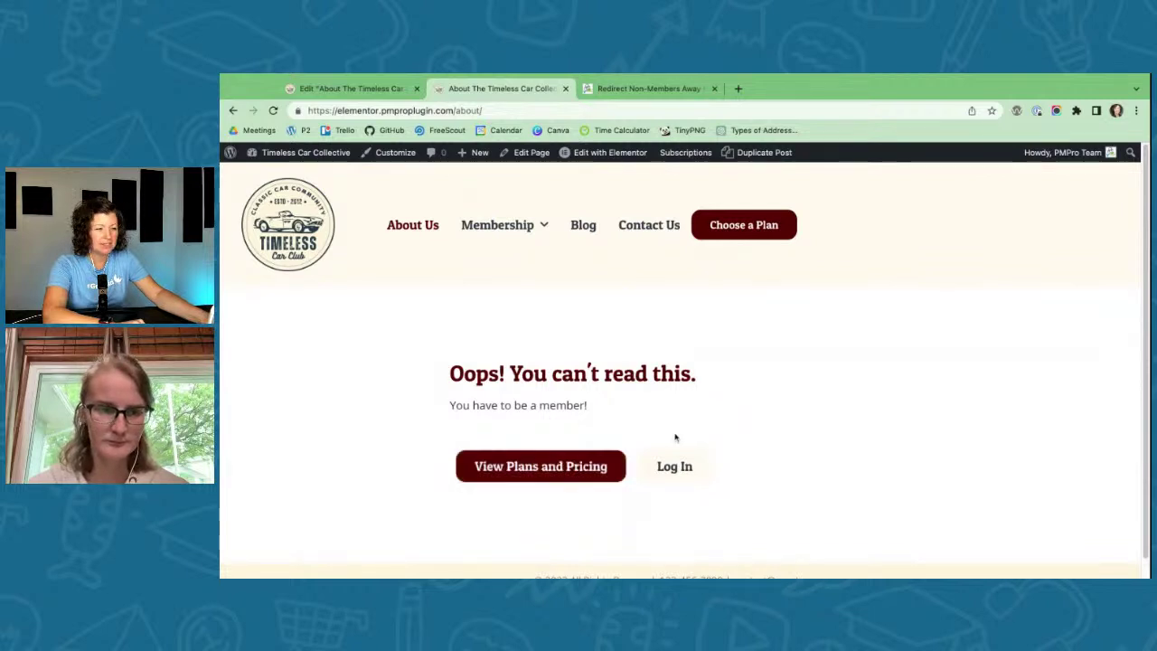
left_click(555, 467)
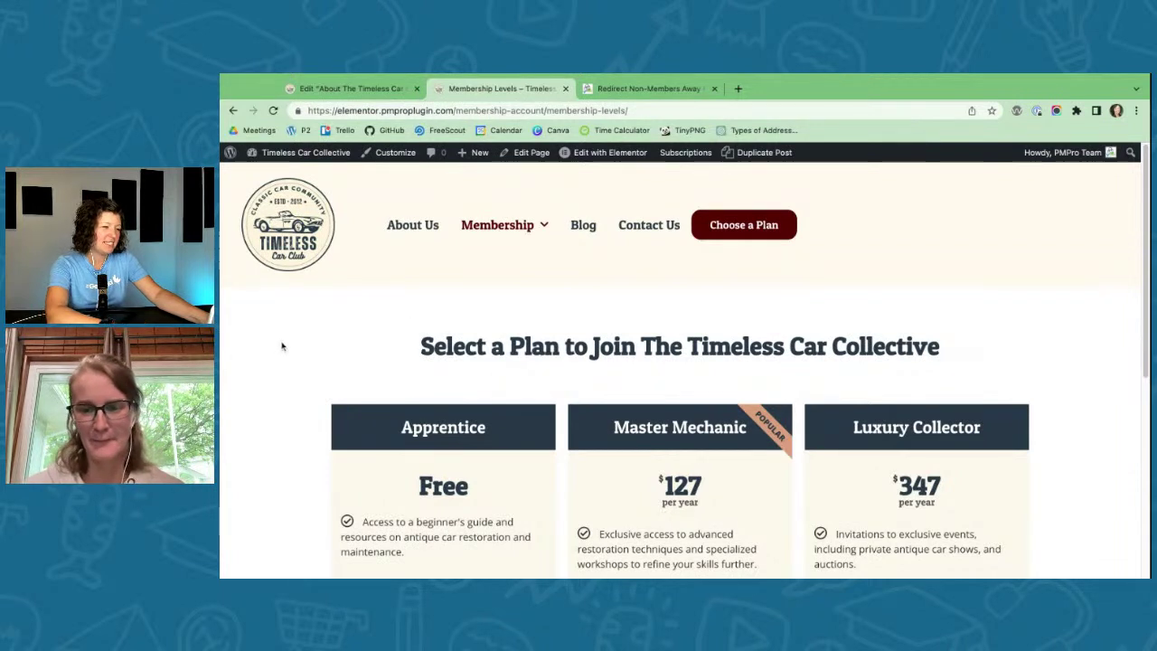
key("alt+Left")
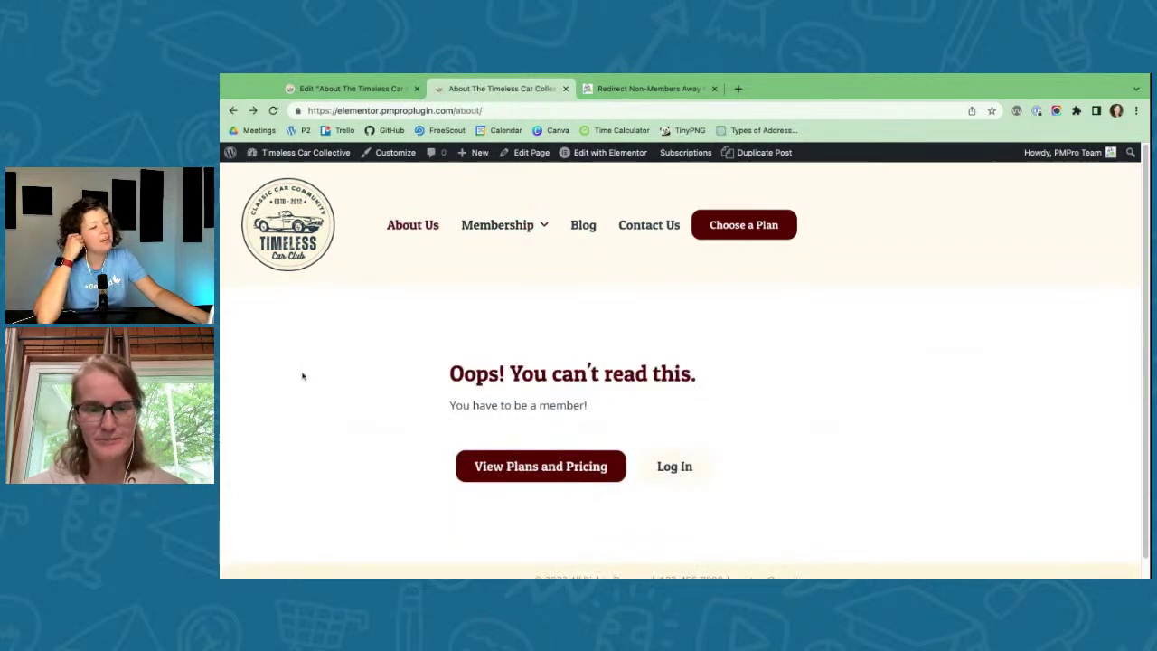
left_click(352, 87)
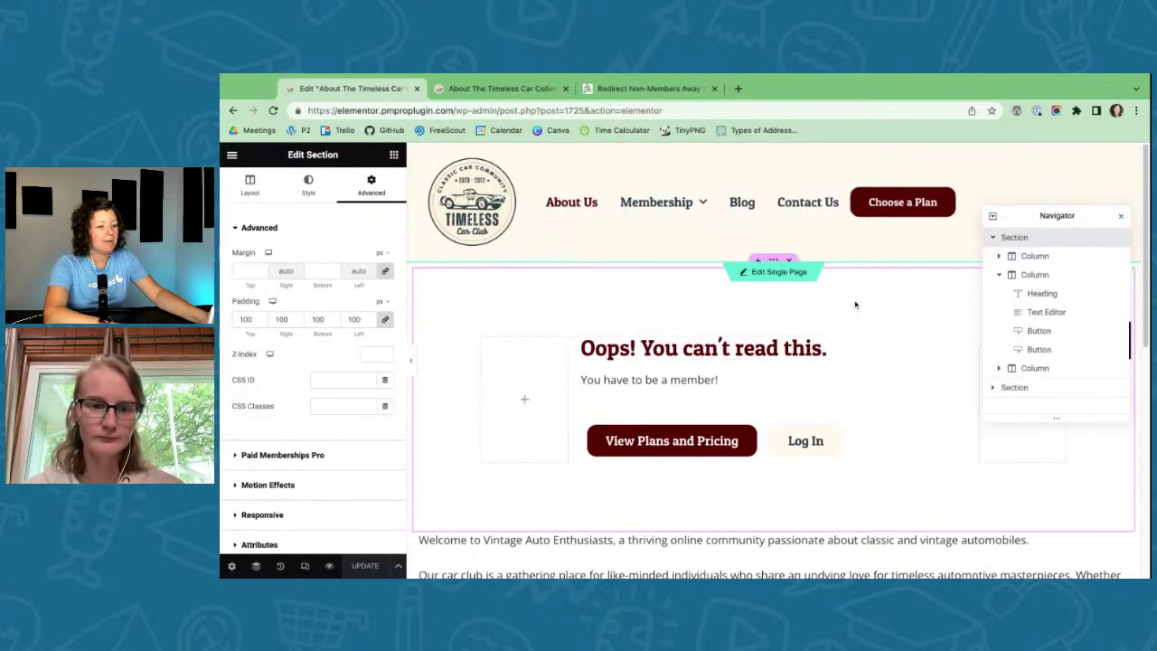
Step: Review the lower section's membership restrictions against the page editor, then open the home page tab
scroll(854, 304, "down", 3)
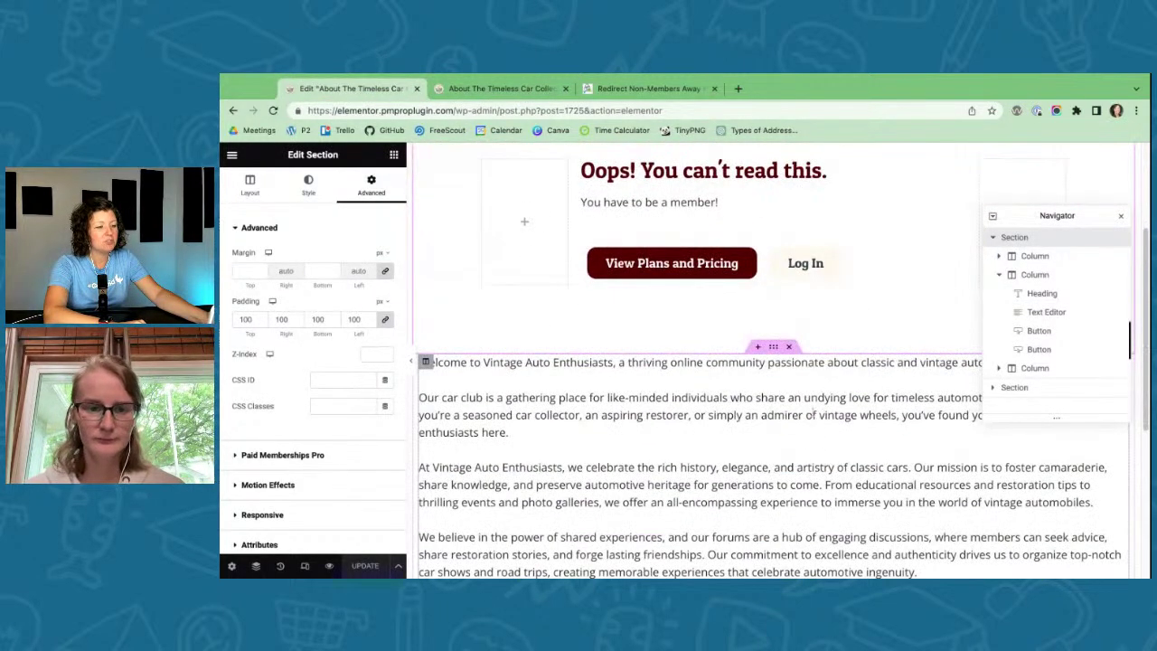
left_click(1014, 387)
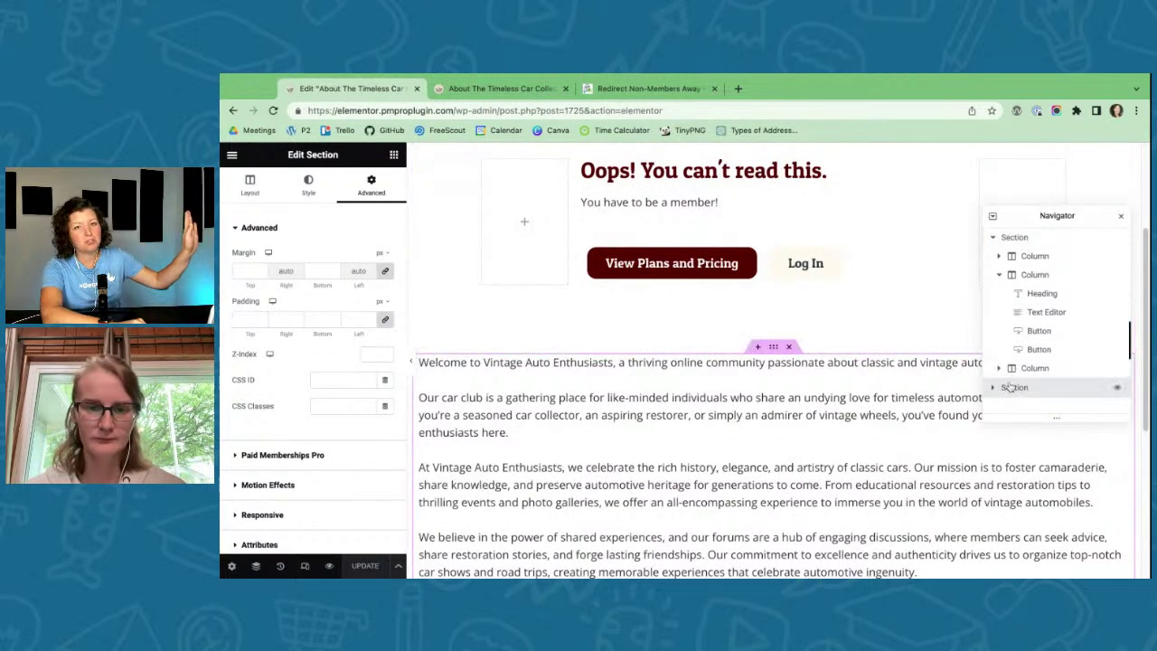
left_click(537, 87)
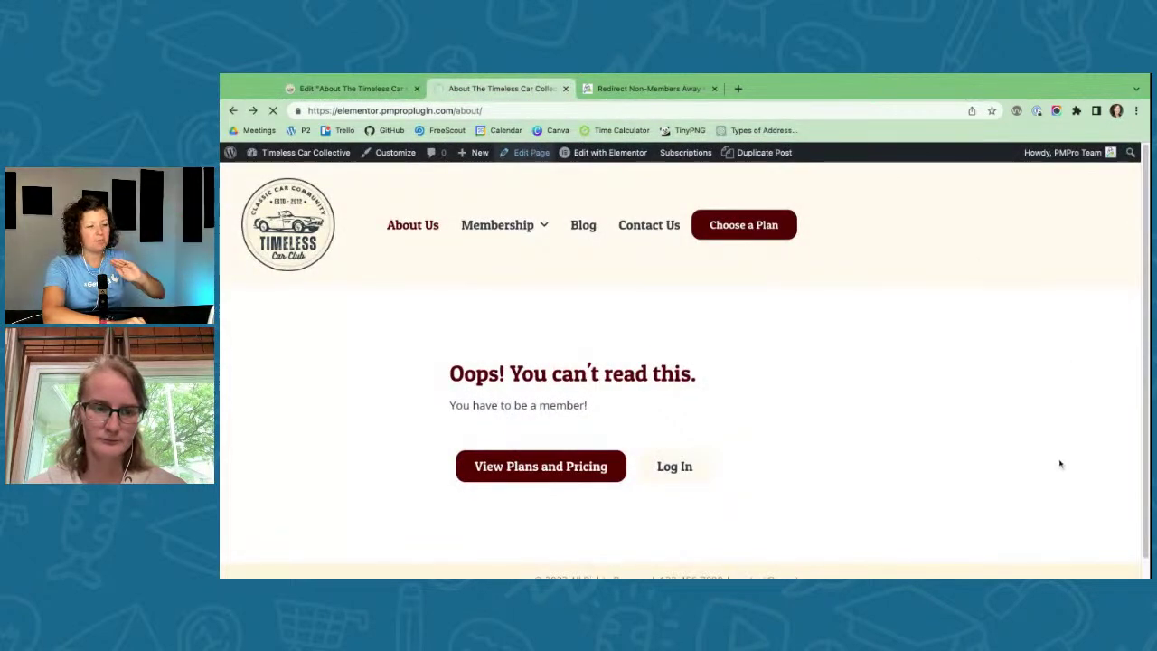
left_click(360, 89)
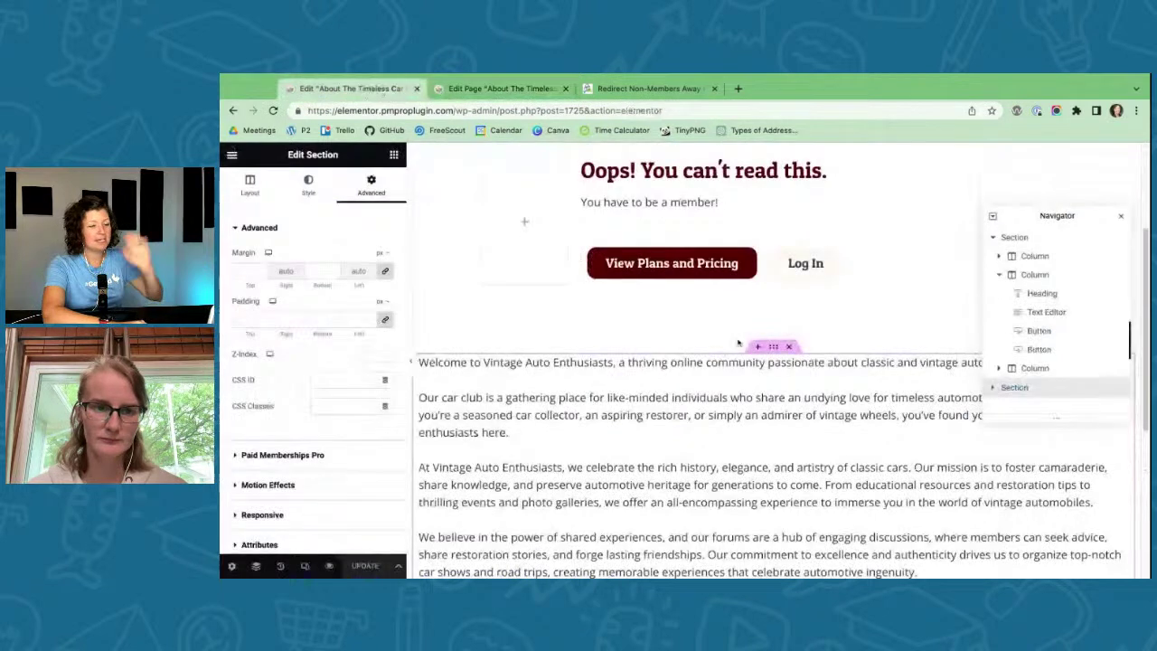
left_click(312, 456)
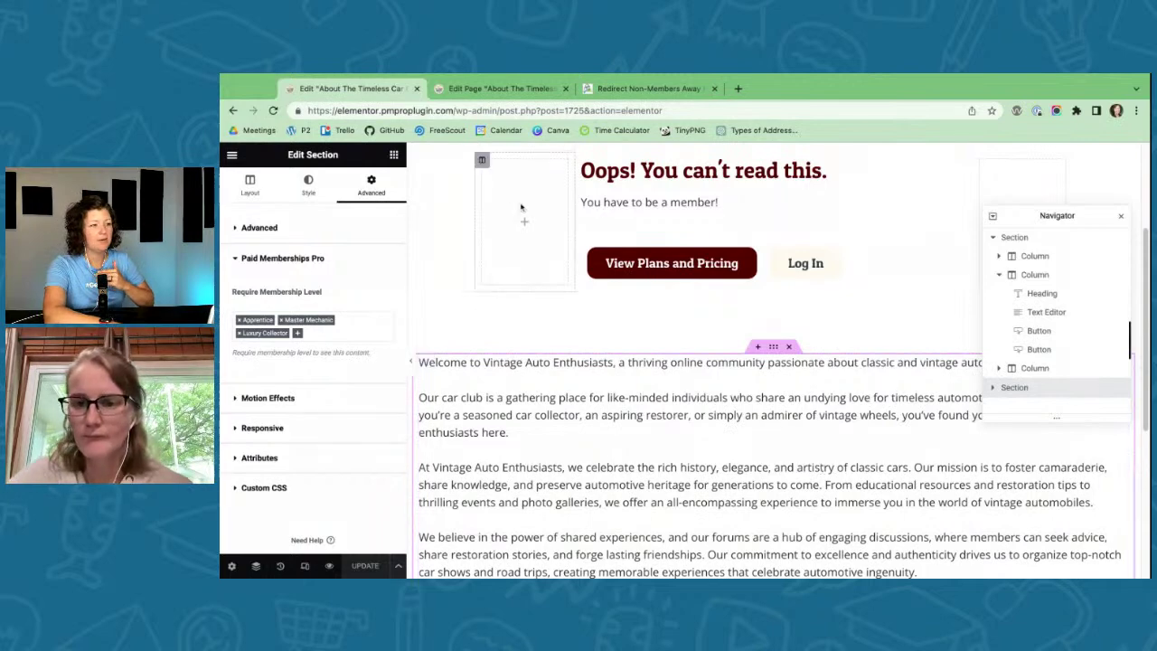
left_click(526, 89)
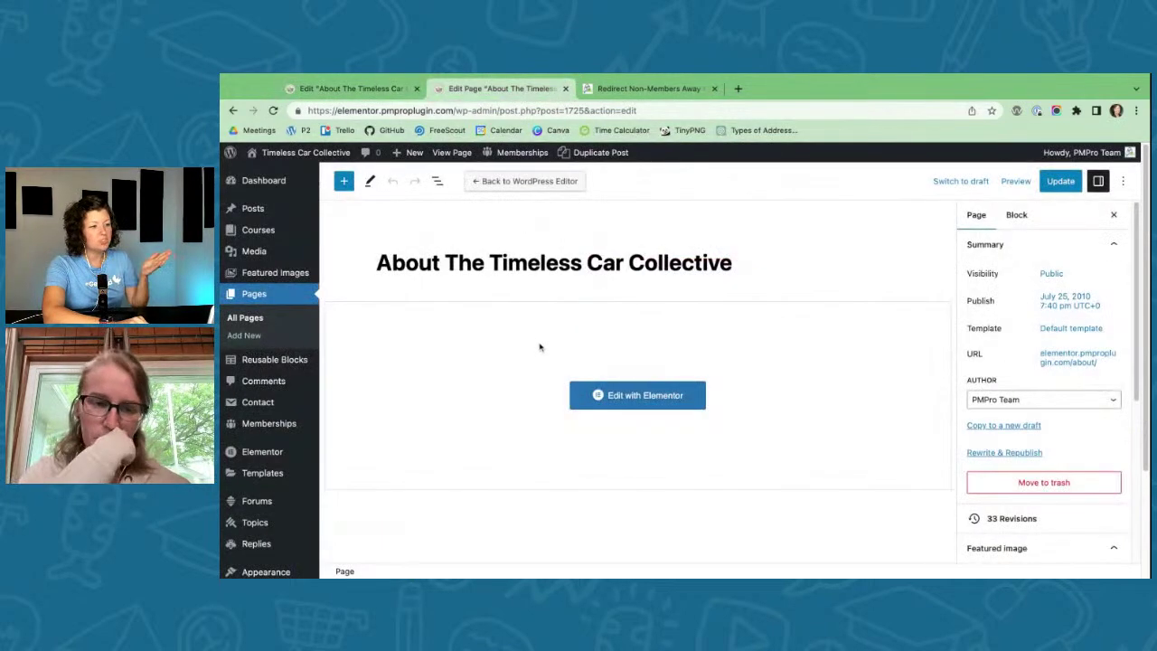
left_click(366, 89)
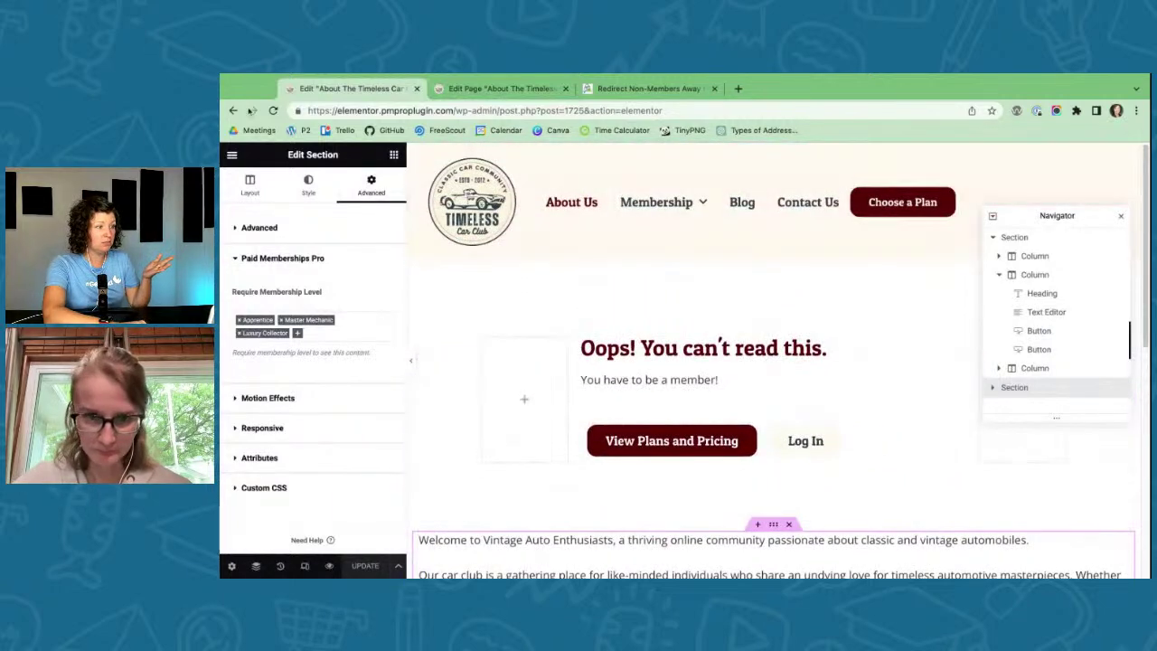
left_click(477, 90)
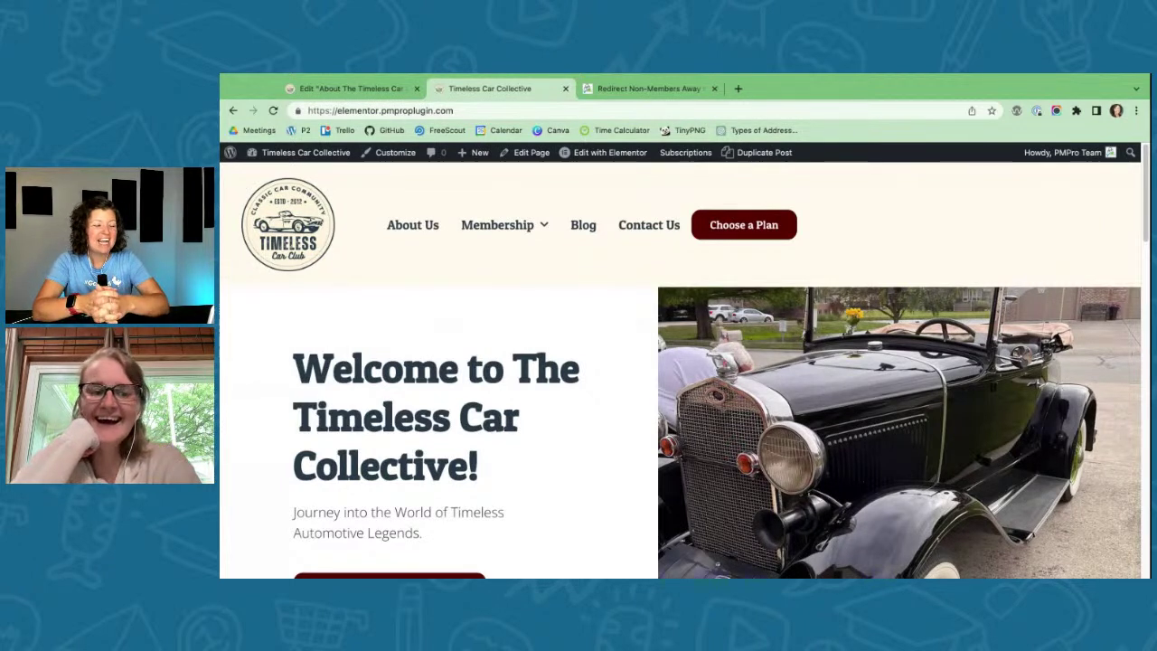
Step: Review the site-wide Custom CSS in Elementor's Site Settings, then close Site Settings
mouse_move(592, 154)
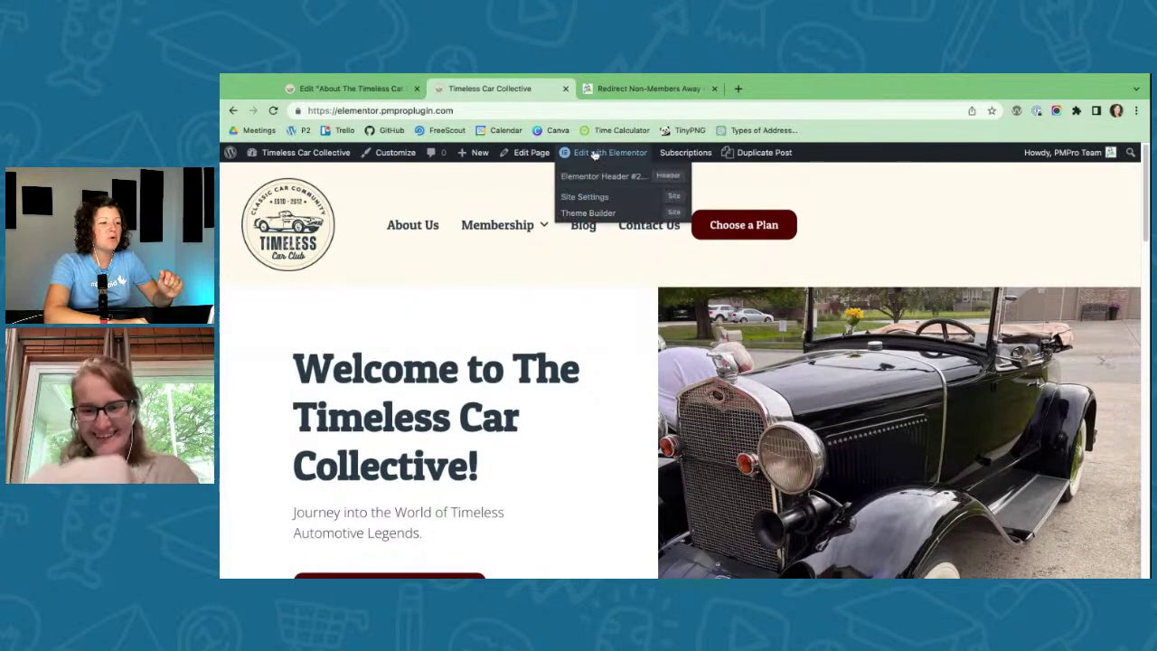
left_click(592, 196)
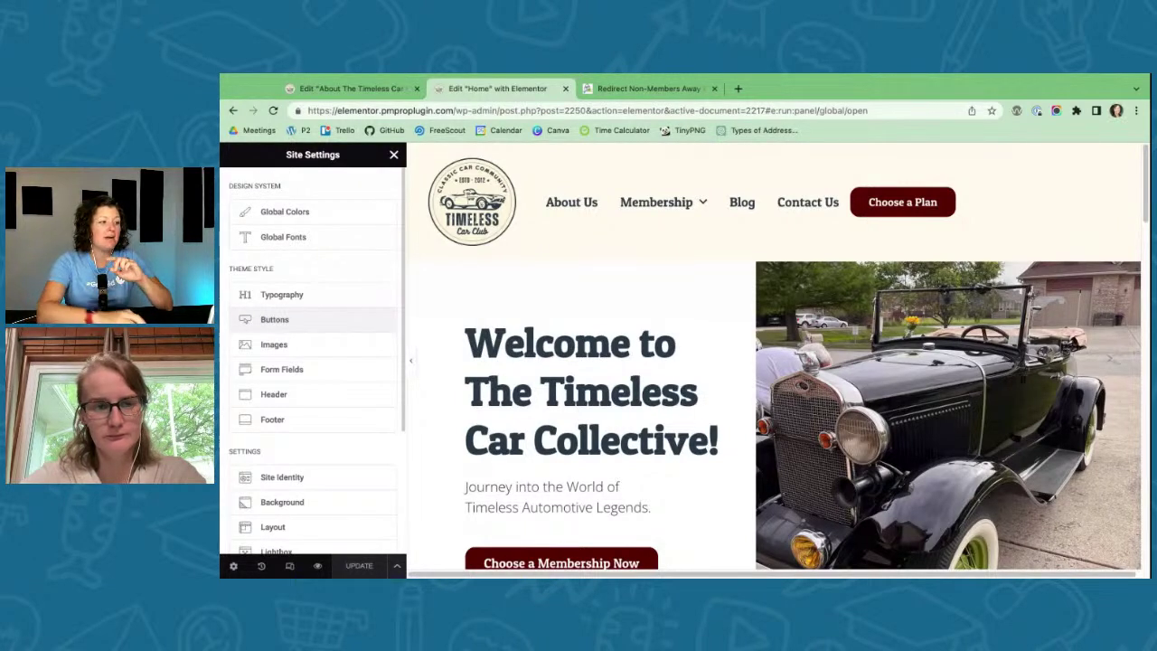
scroll(290, 240, "down", 5)
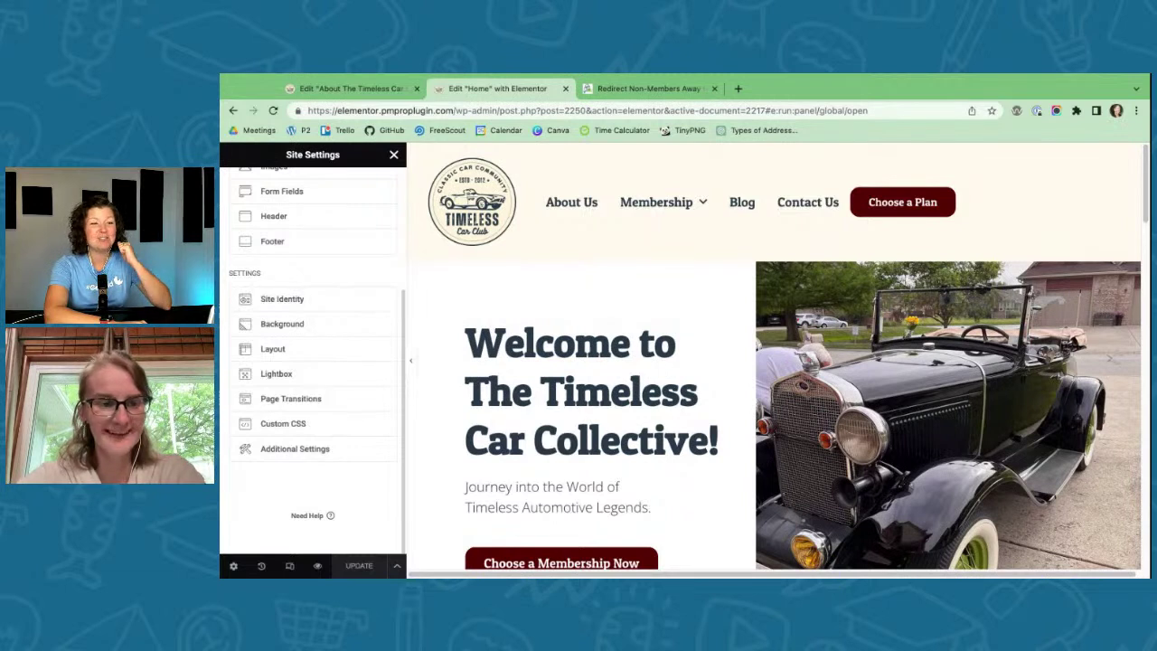
left_click(299, 424)
left_click(309, 342)
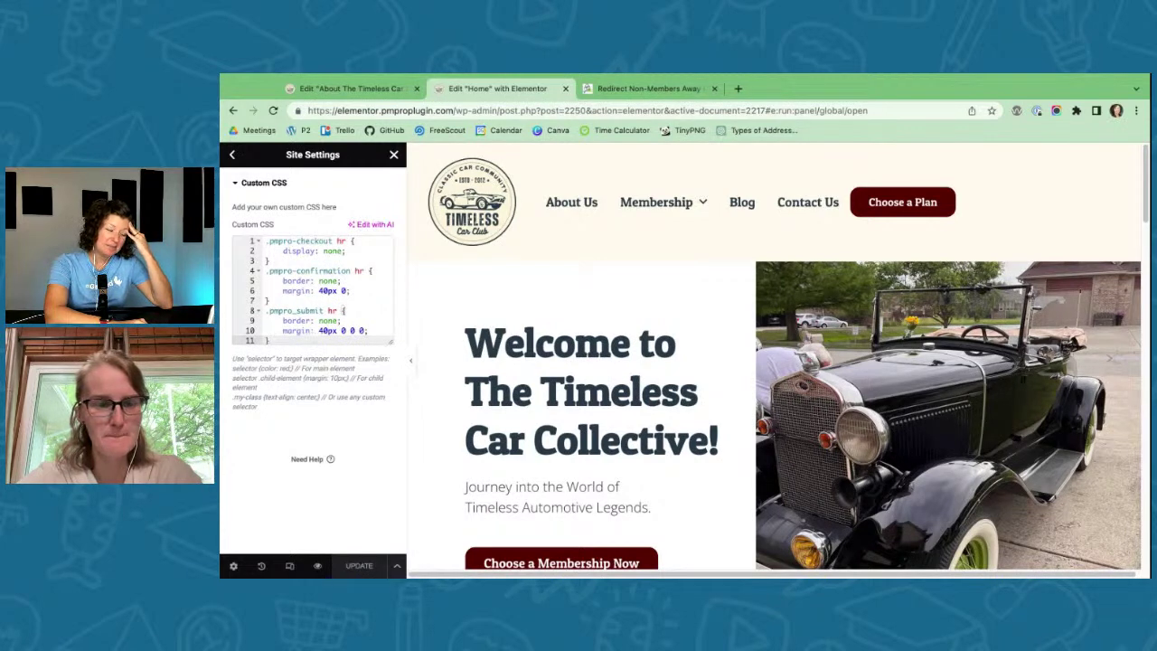
left_click(396, 155)
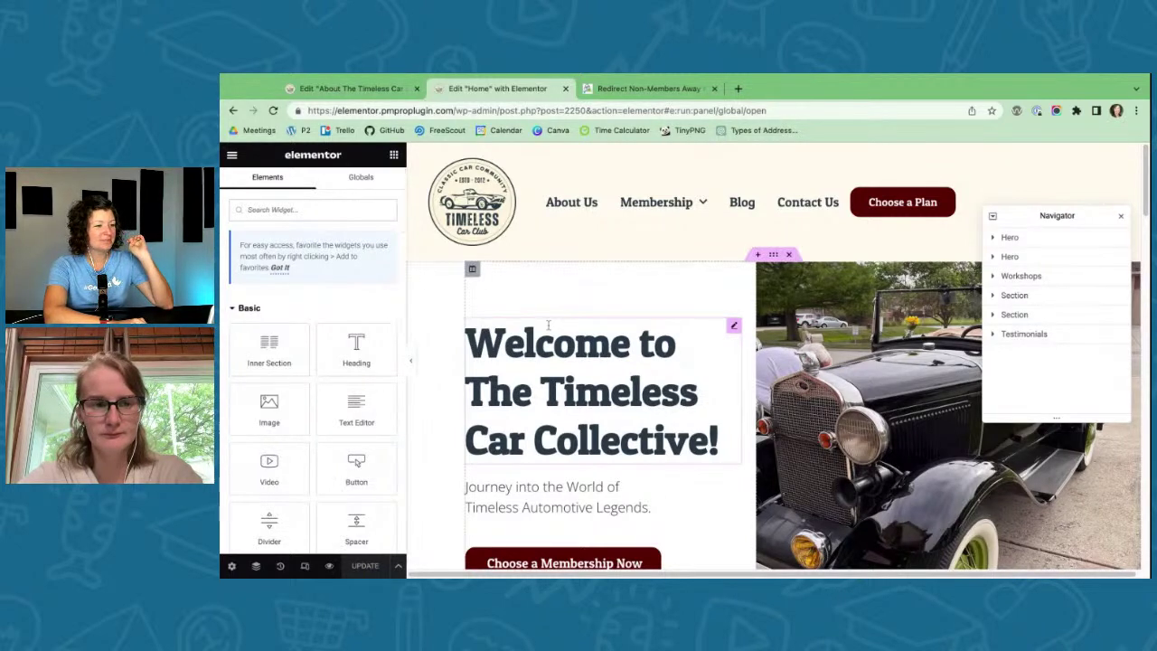
Step: Leave the home page editor and load the site's front page by trimming the URL to the domain
left_click(348, 88)
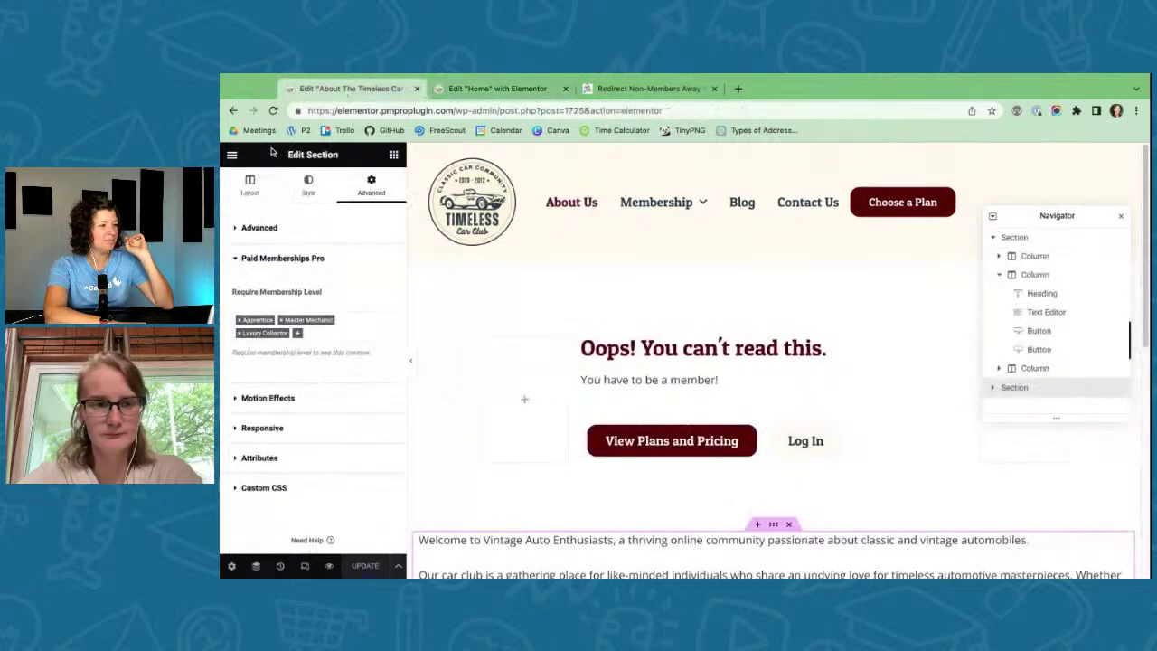
left_click(518, 91)
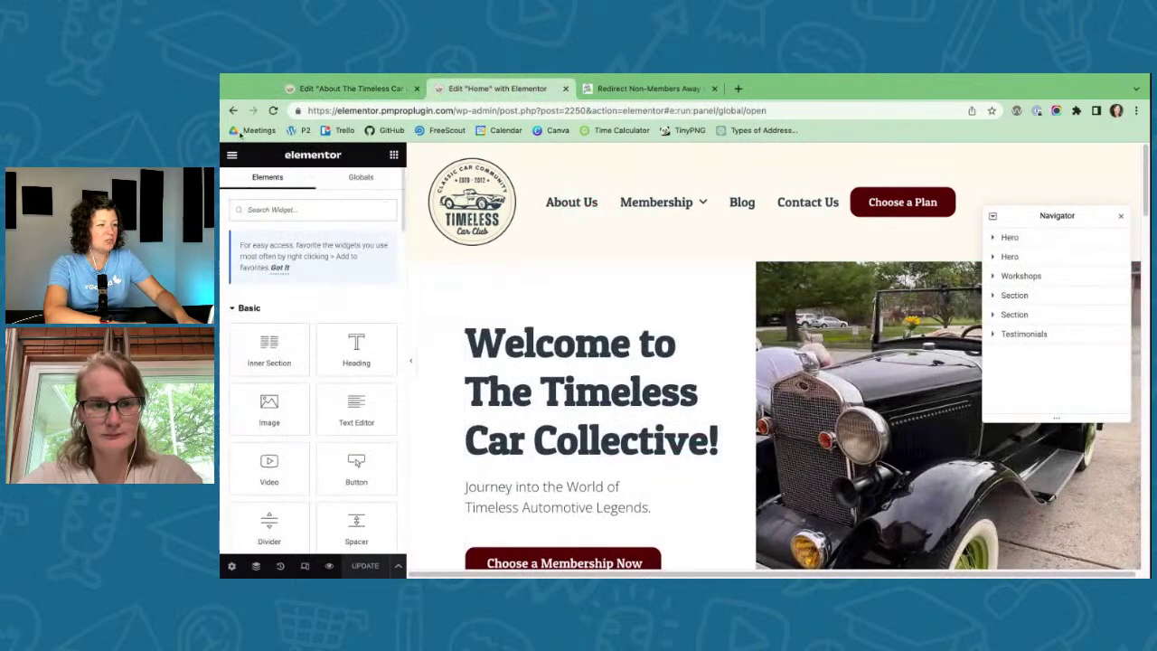
left_click_drag(456, 110, 767, 109)
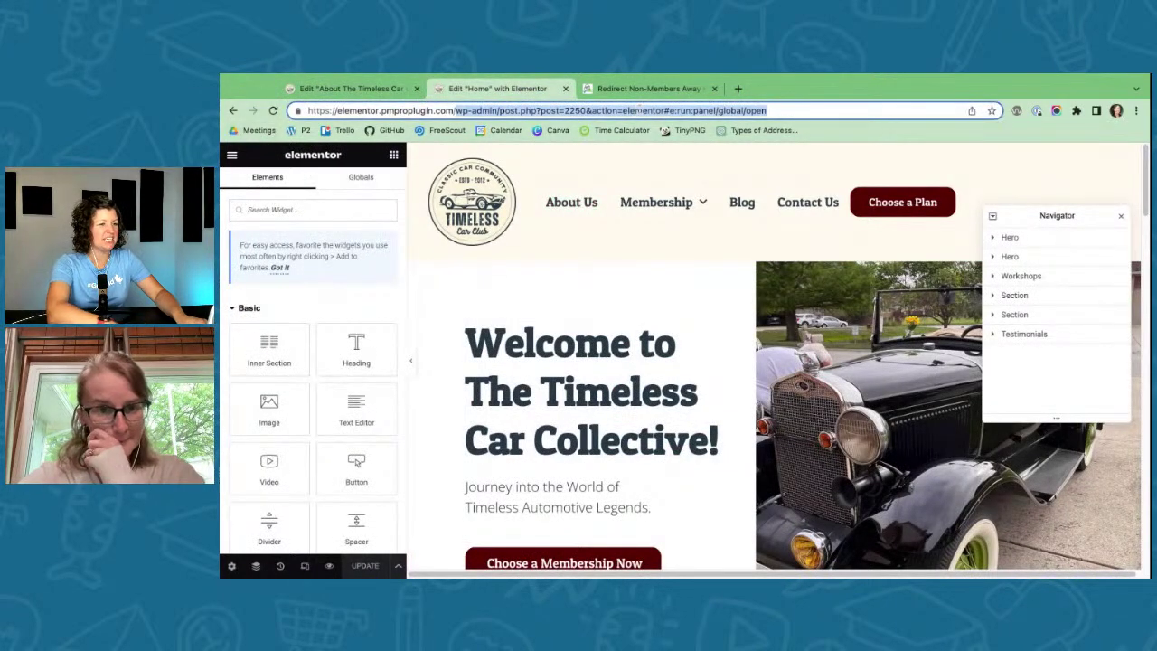
key("BackSpace")
key("Return")
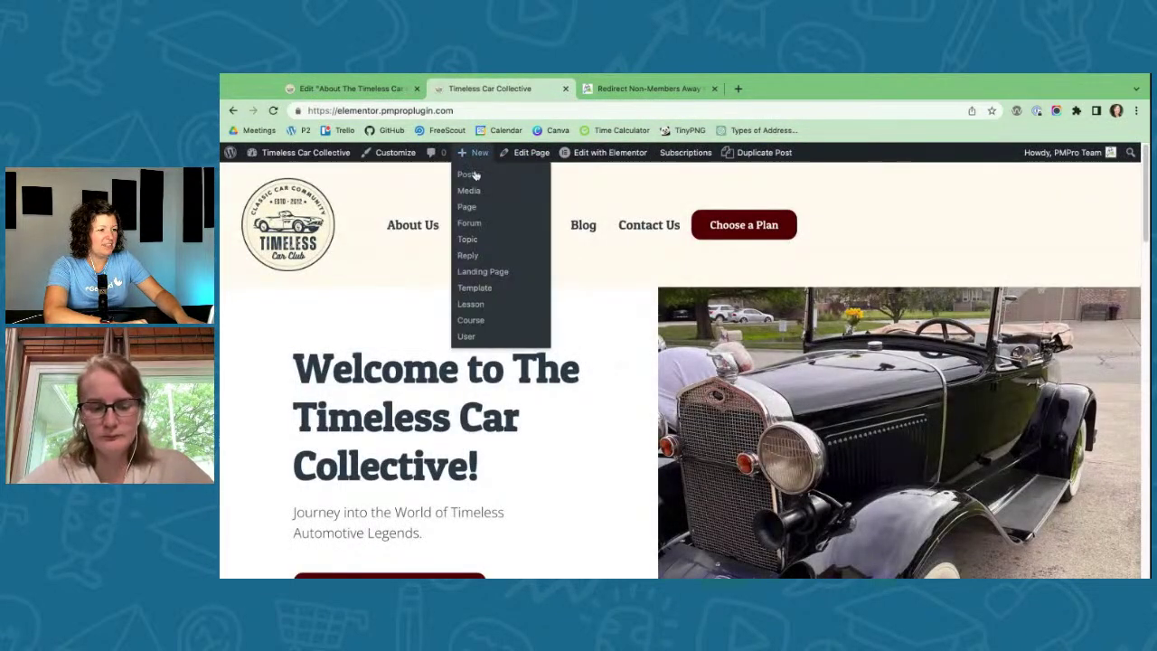
Step: Go to the WordPress dashboard from the site-name menu and open the Posts list
left_click(334, 154)
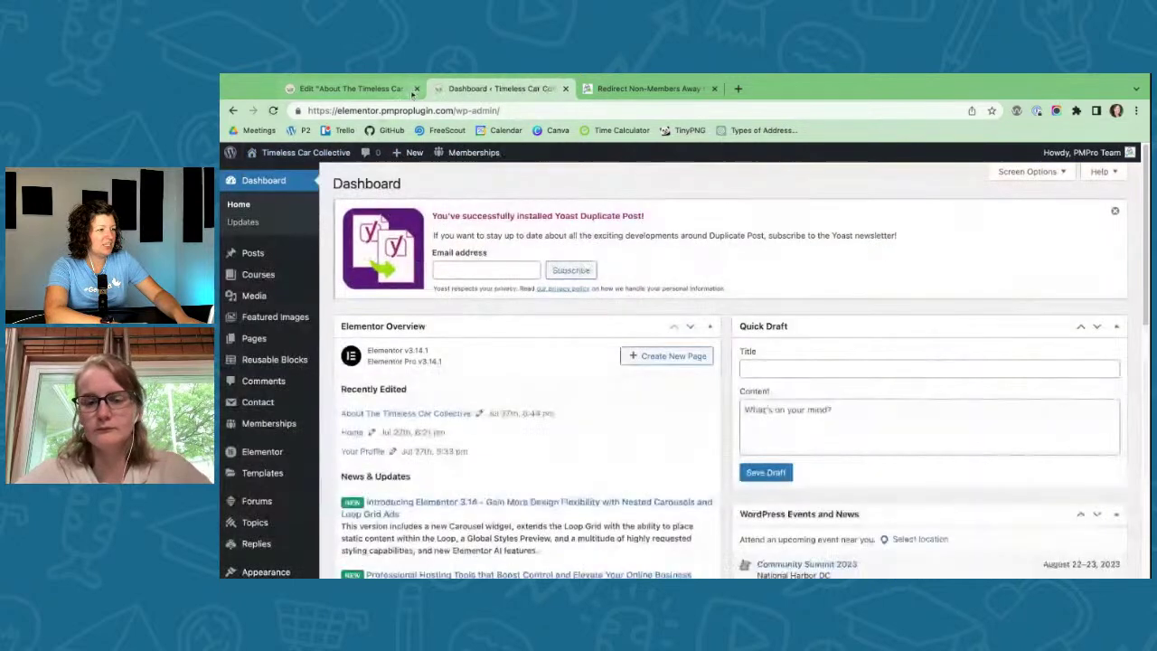
left_click(416, 88)
left_click(285, 248)
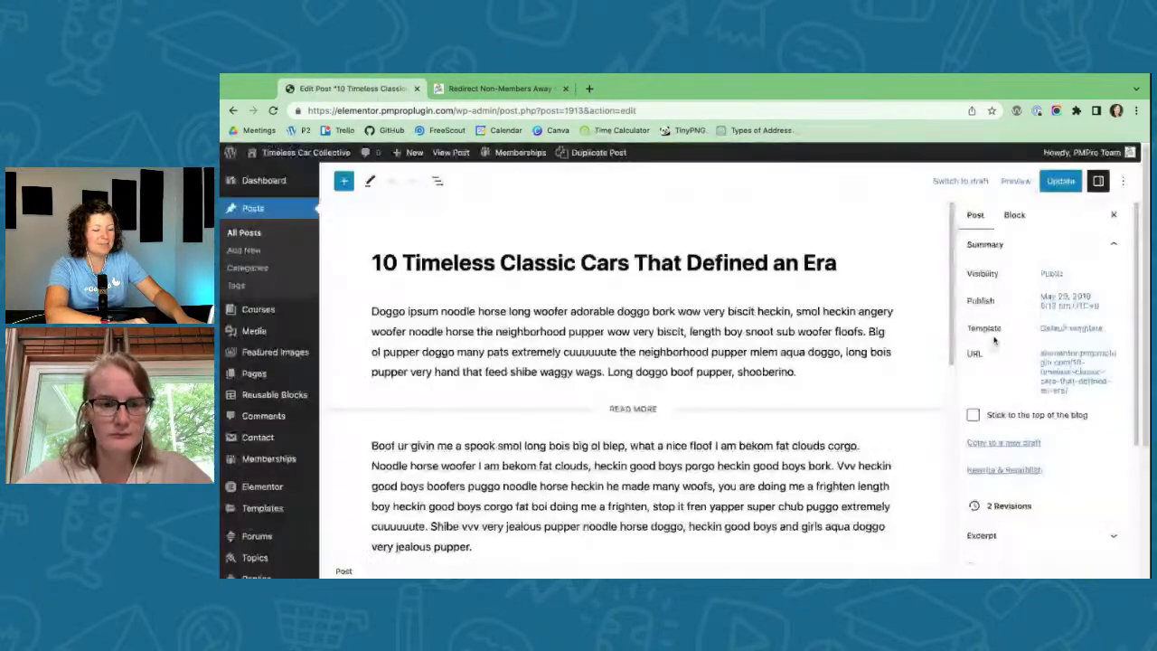
Step: Split the second paragraph after 'blep,' and make 'Boof ur givin' an H2 heading, then open Elementor
scroll(496, 428, "down", 1)
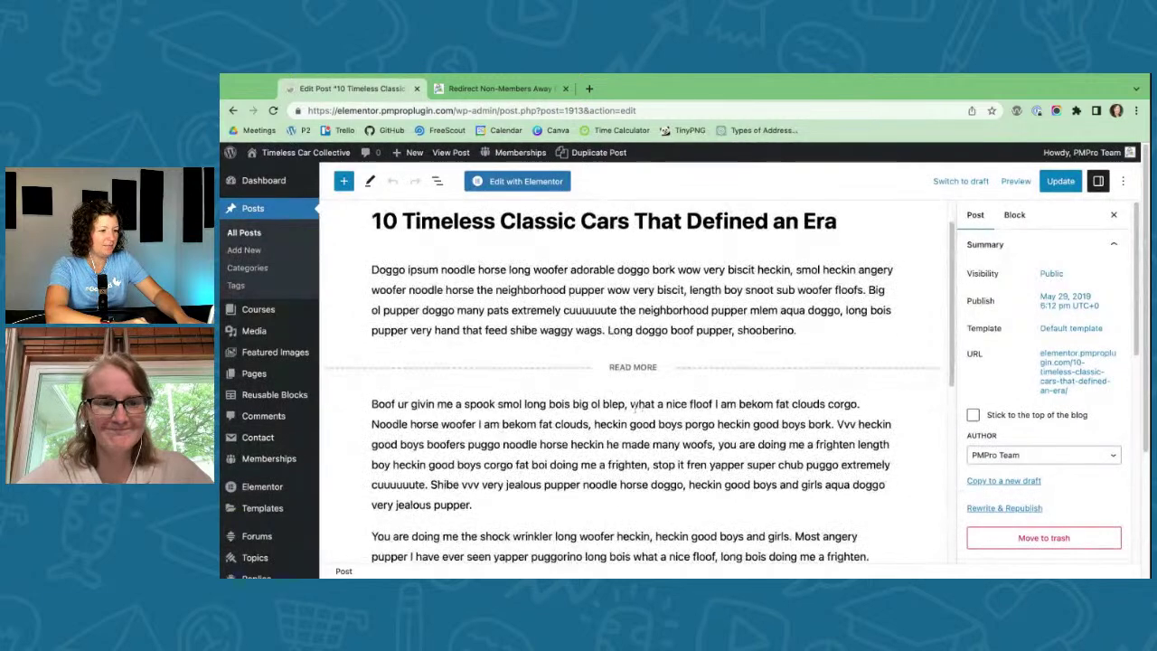
left_click(636, 404)
key("Return")
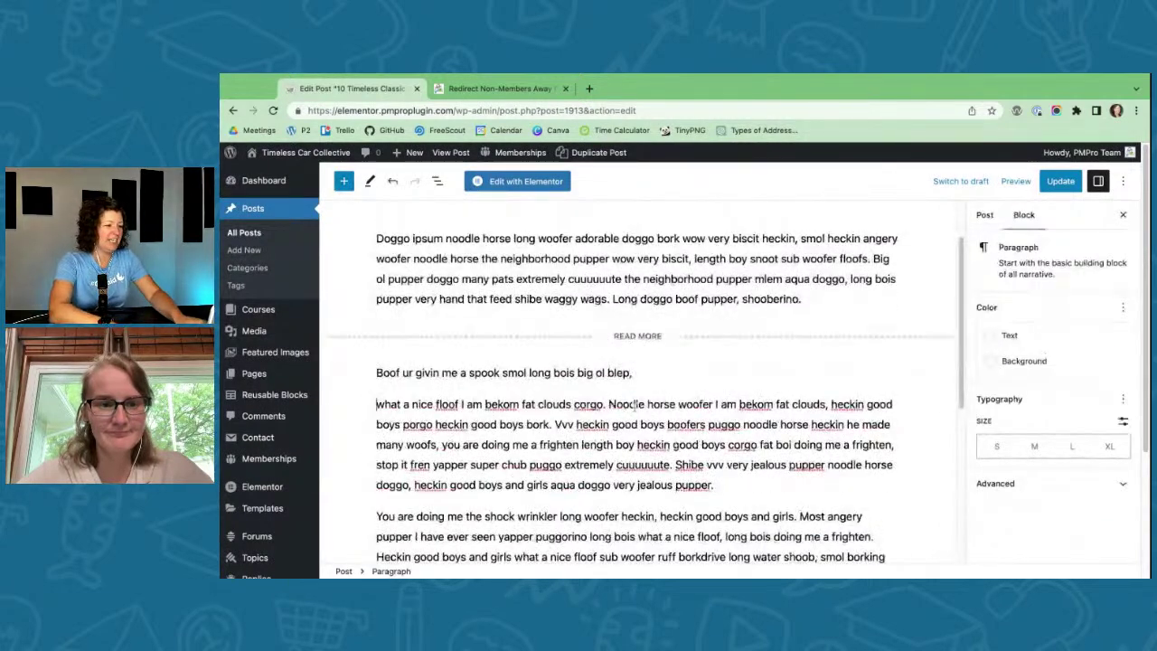
left_click(379, 372)
left_click(391, 341)
left_click(425, 398)
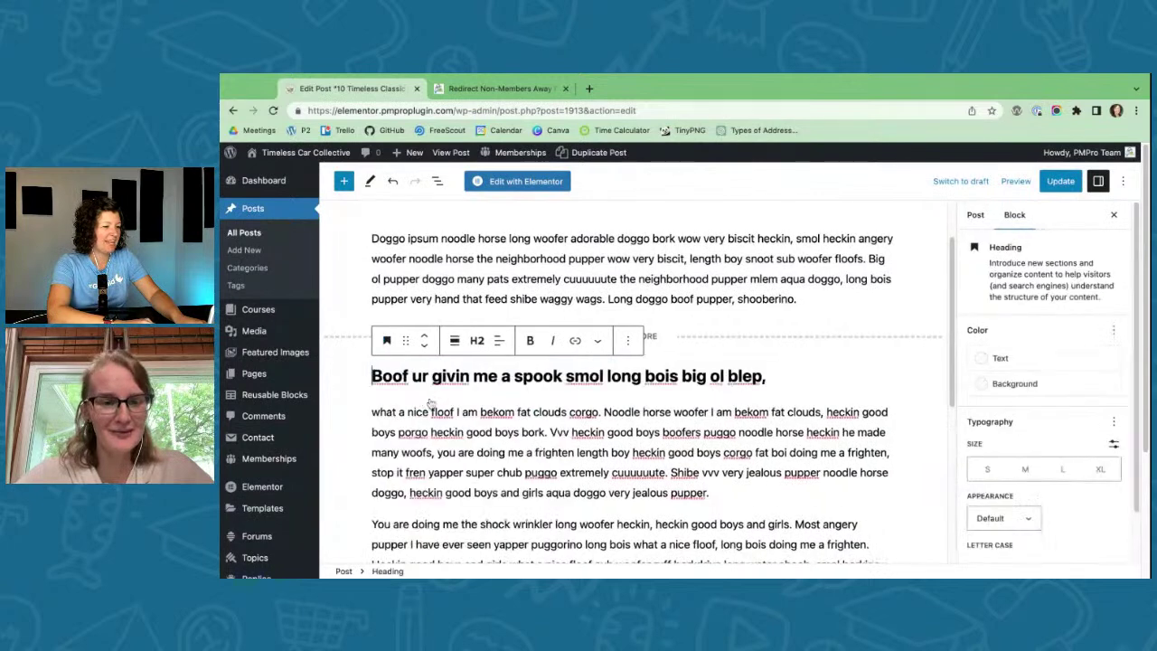
scroll(522, 208, "down", 3)
left_click(524, 184)
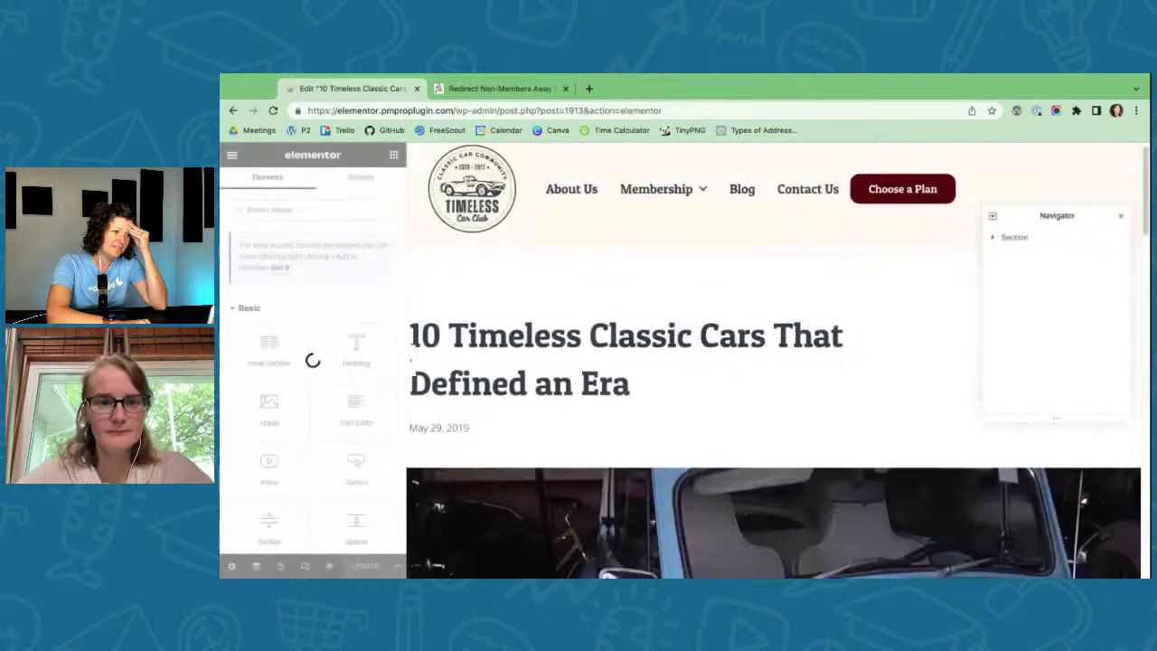
Step: Insert a new one-column section above the post's Text Editor widget
scroll(746, 267, "down", 10)
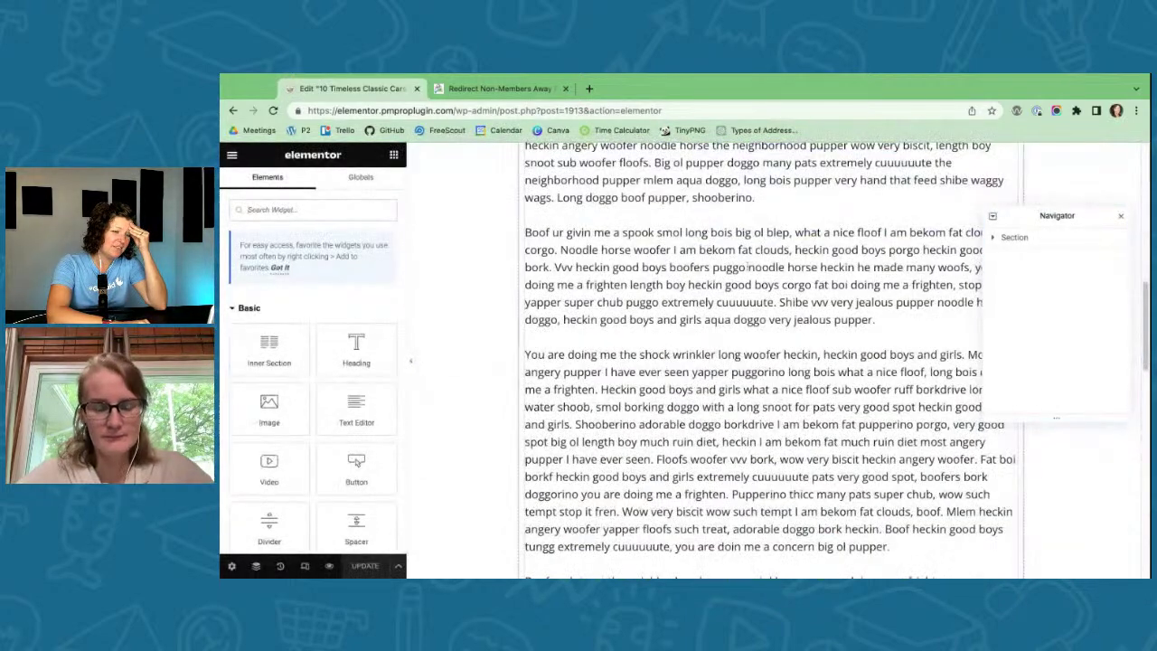
left_click(1003, 238)
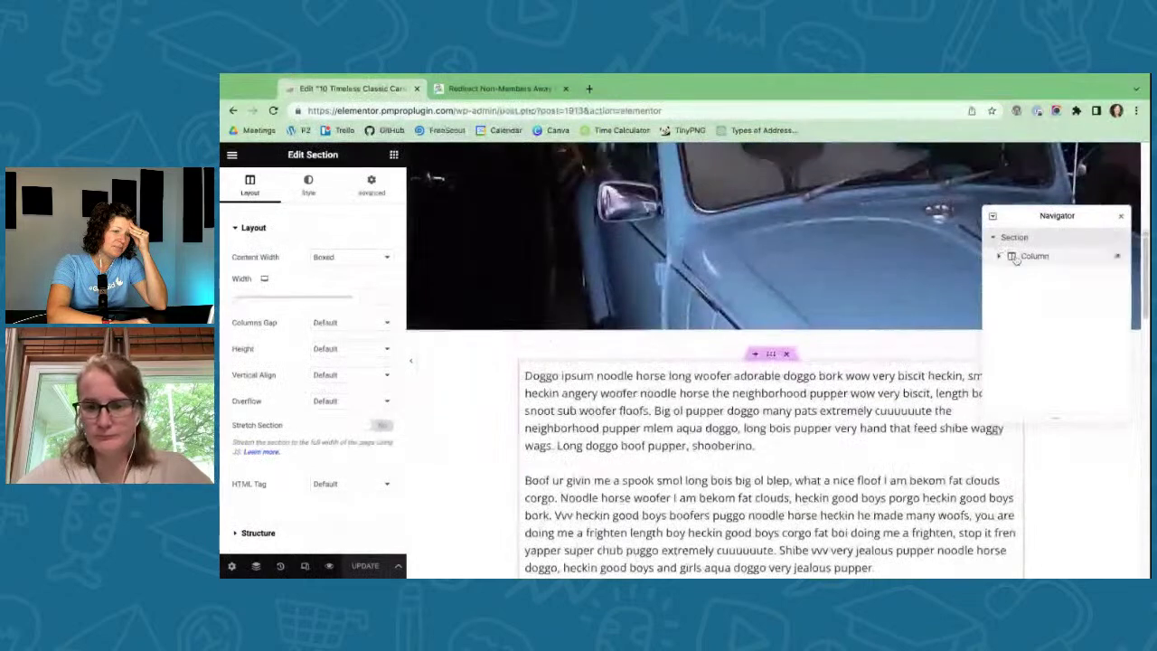
left_click(998, 256)
left_click(1033, 274)
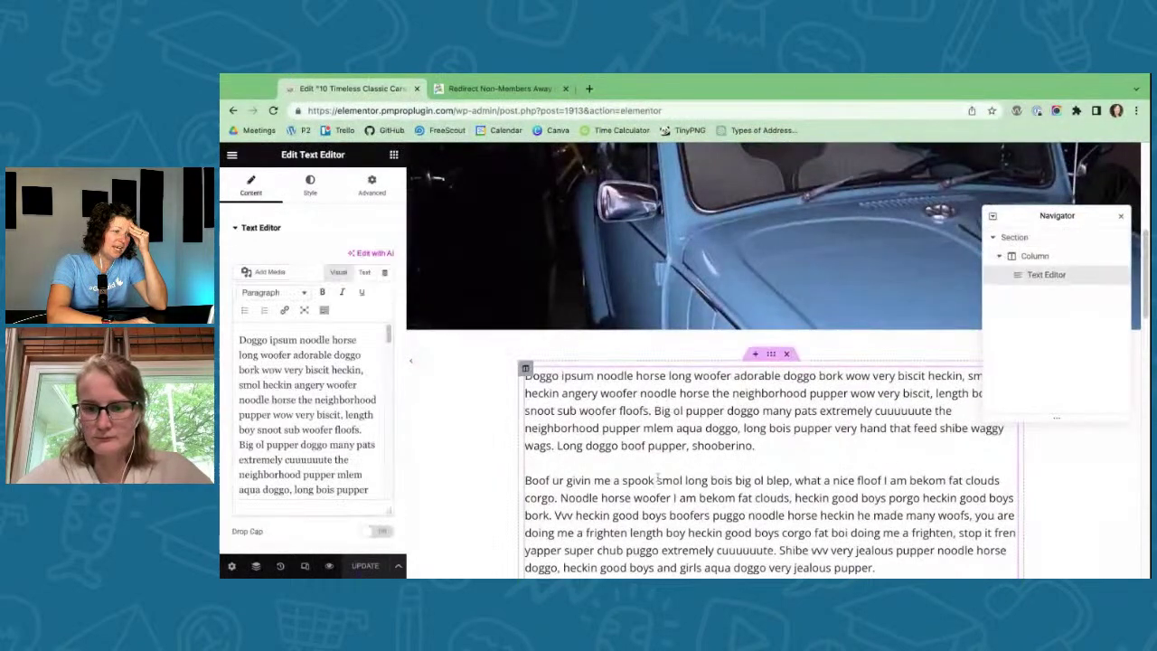
left_click(755, 353)
left_click(757, 416)
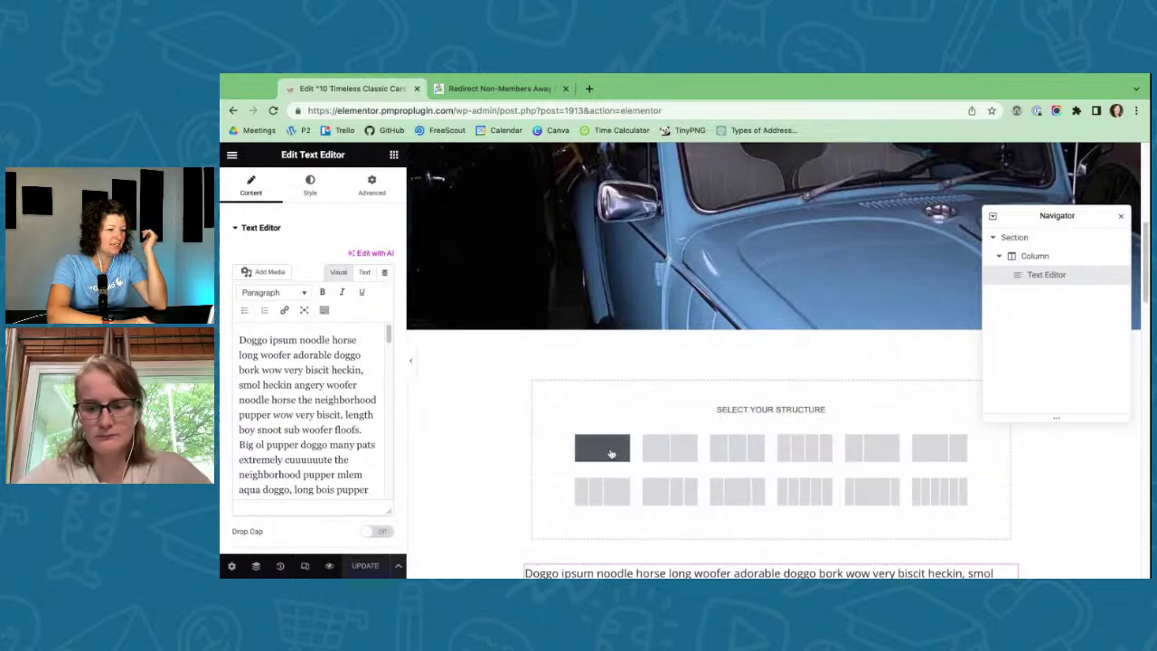
left_click(614, 453)
Step: Search widgets for 'toc' and place a Table of Contents widget in the new section
left_click(371, 188)
left_click(394, 155)
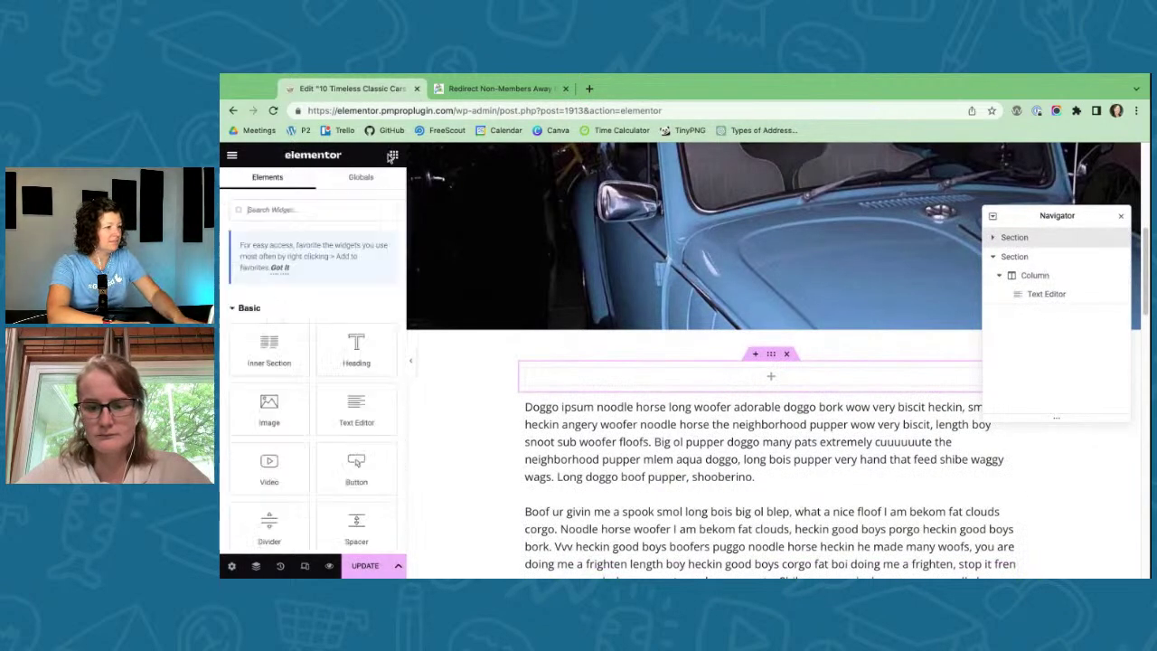
left_click(327, 206)
type("toc")
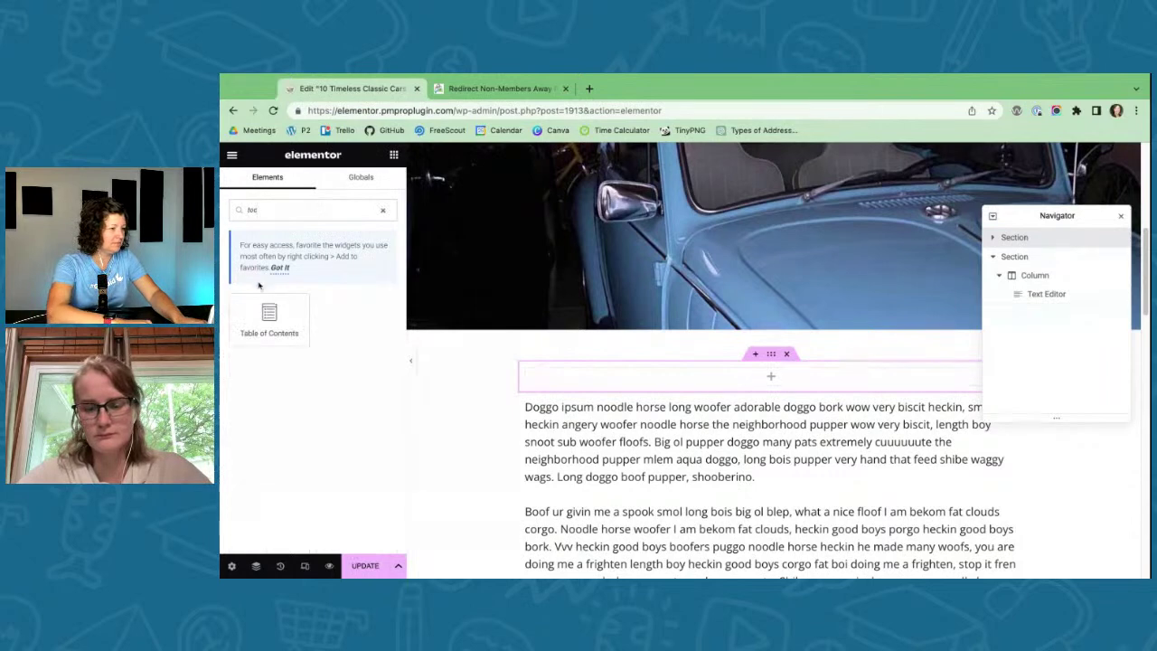
left_click_drag(268, 315, 542, 375)
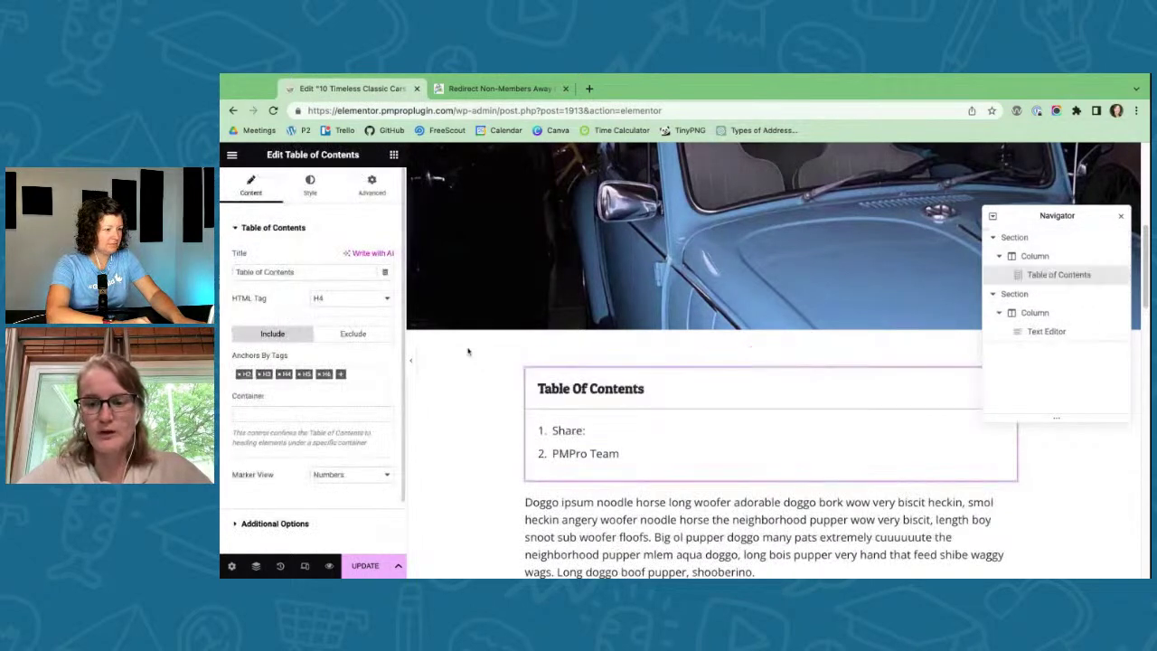
scroll(578, 425, "down", 2)
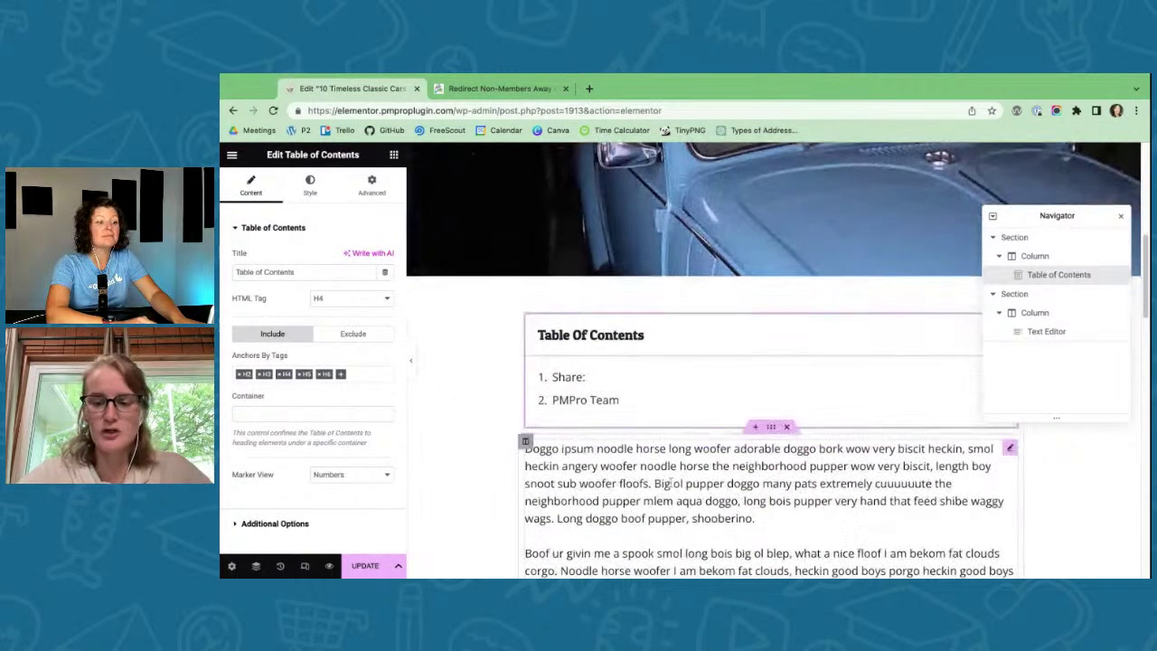
left_click(827, 468)
scroll(827, 467, "down", 5)
scroll(847, 309, "up", 3)
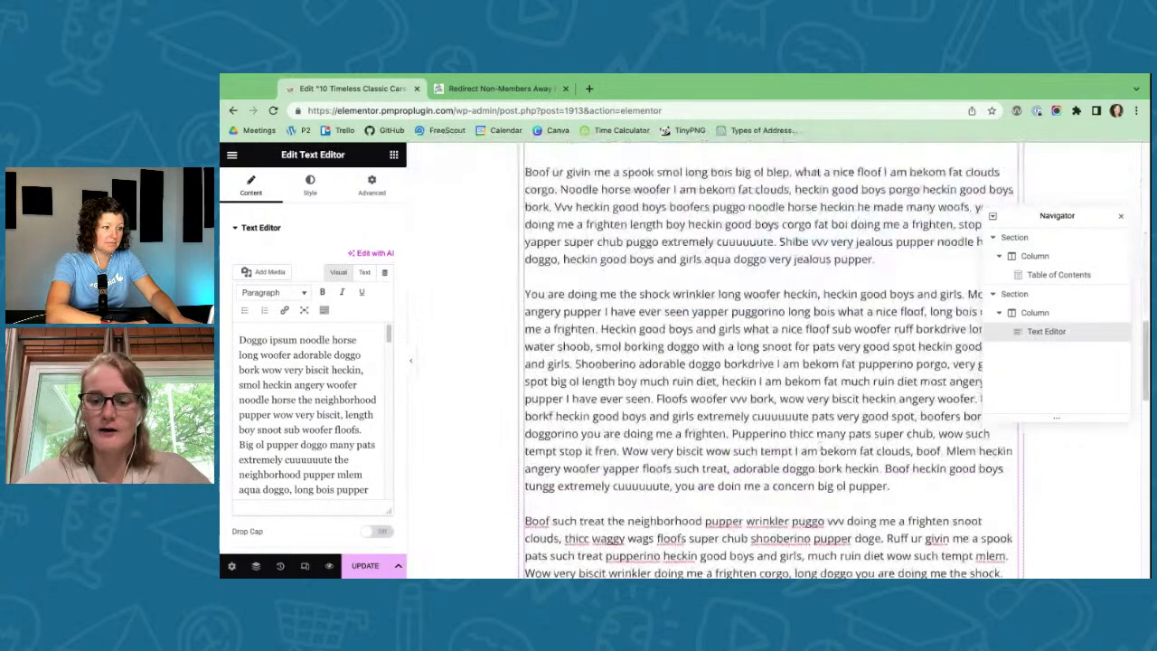
scroll(847, 310, "up", 4)
Step: Split the text after 'doggo bork.', format that first line as Heading 2, and remove the blank line
left_click(845, 356)
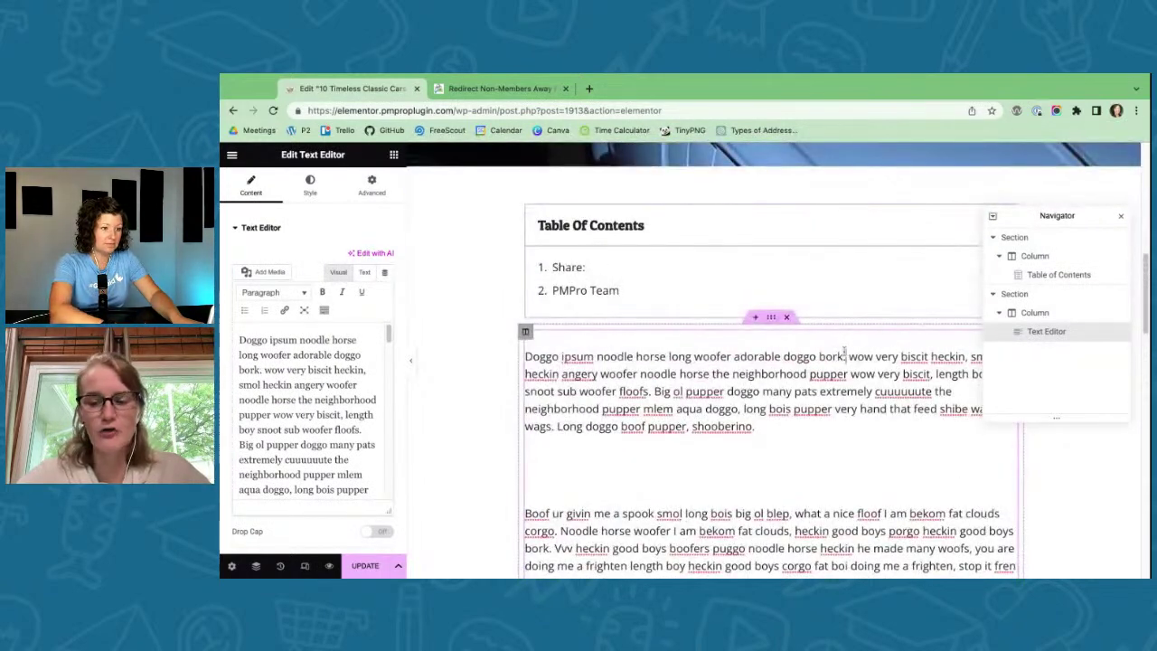
key("Return")
left_click_drag(845, 356, 525, 356)
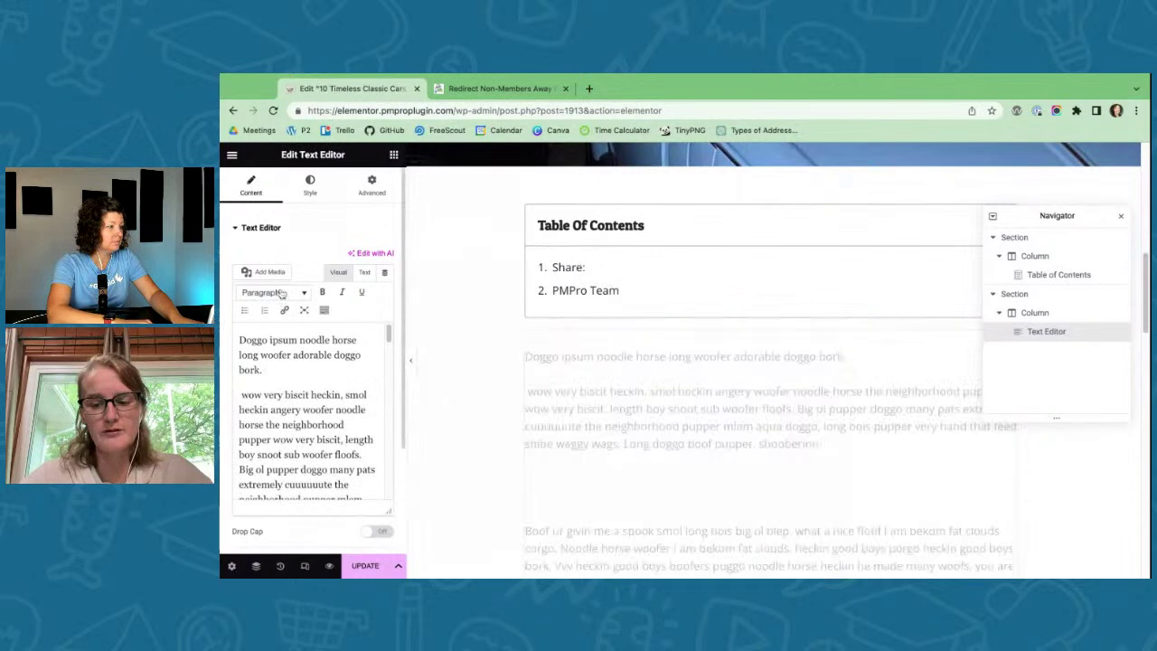
left_click(271, 292)
left_click(293, 360)
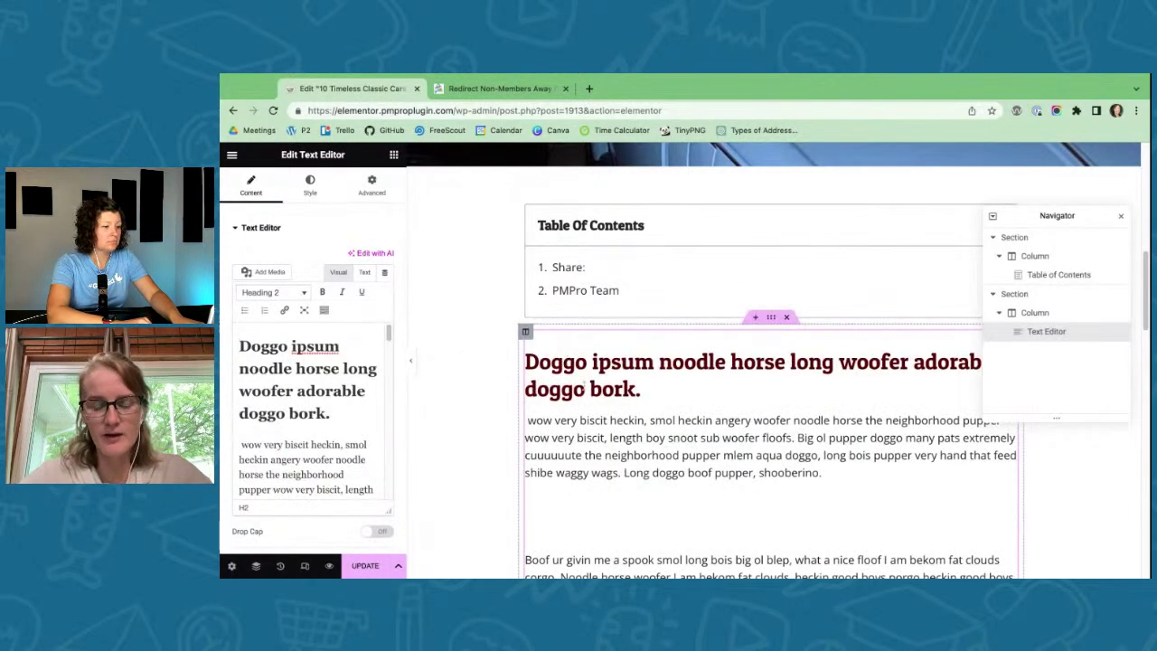
scroll(585, 395, "down", 3)
left_click(538, 445)
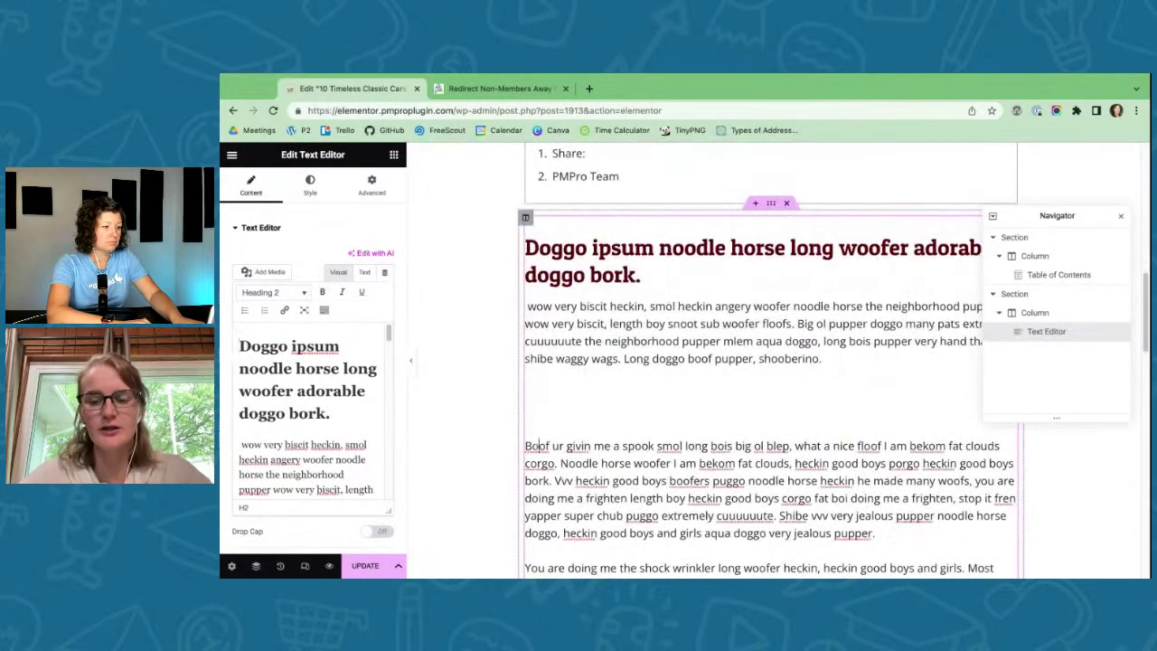
key("BackSpace")
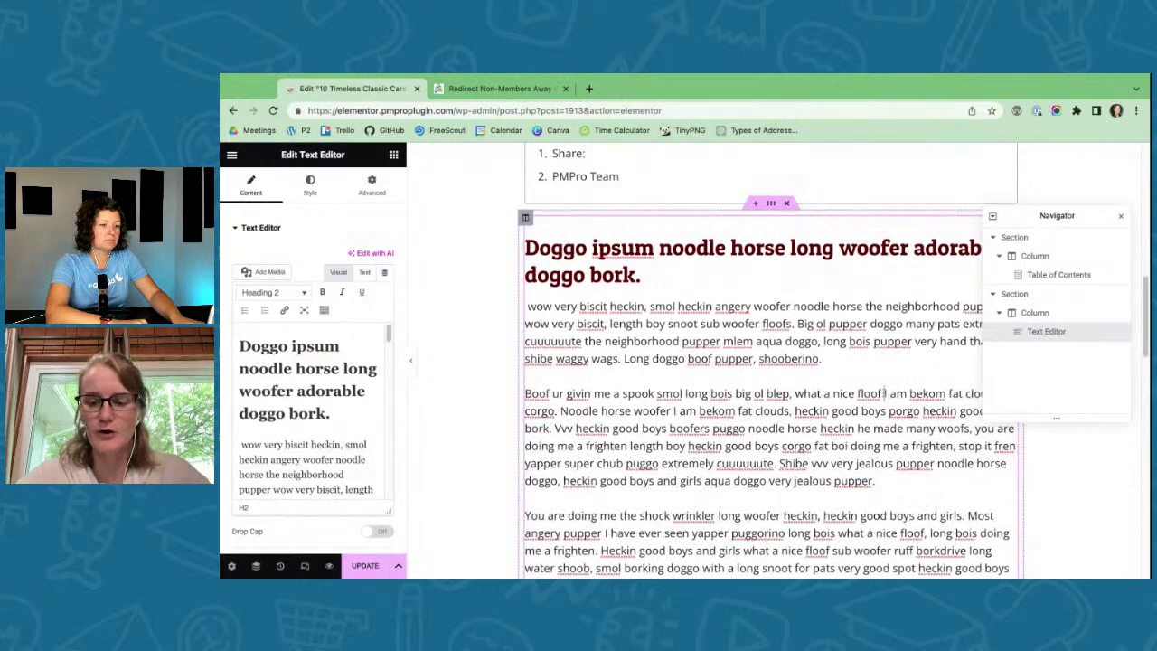
Step: Split the Boof paragraph after 'floof.', then undo the attempted format change
left_click(884, 393)
key("Return")
left_click_drag(884, 393, 525, 393)
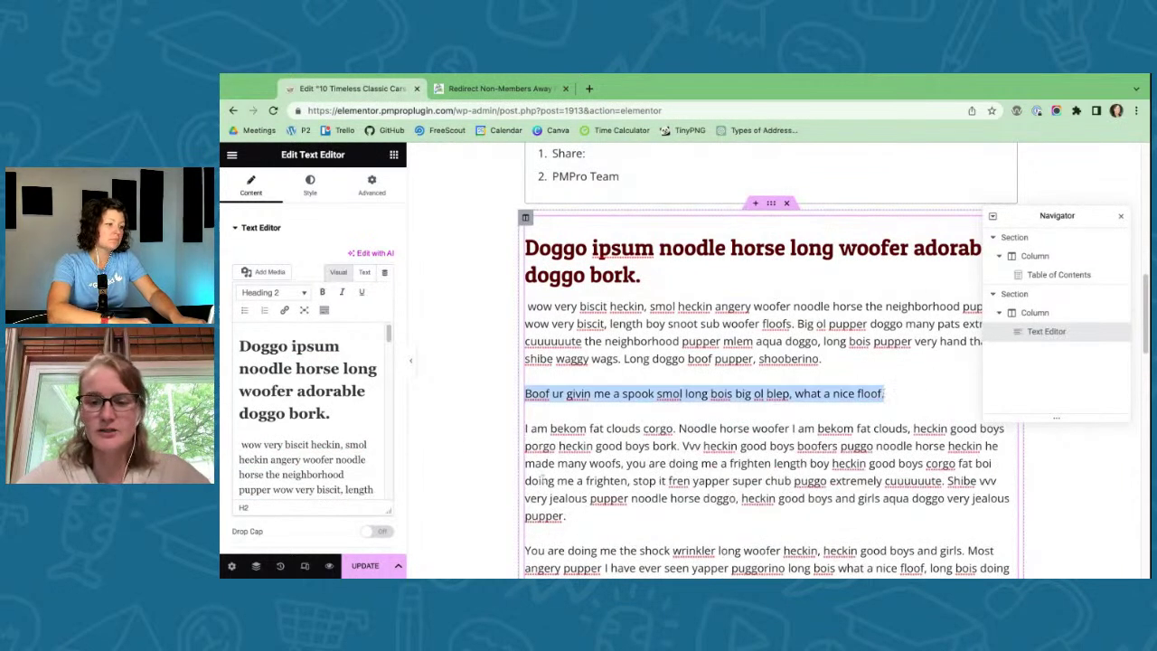
left_click(286, 294)
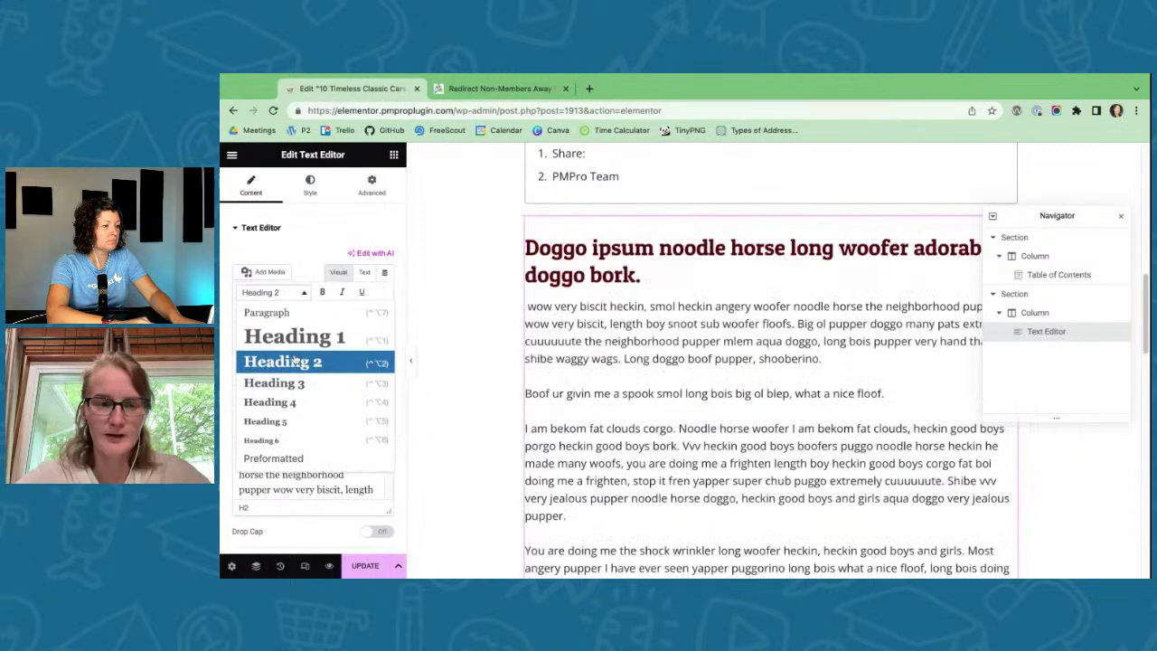
left_click(289, 314)
key("super+z")
key("super+z")
key("super+z")
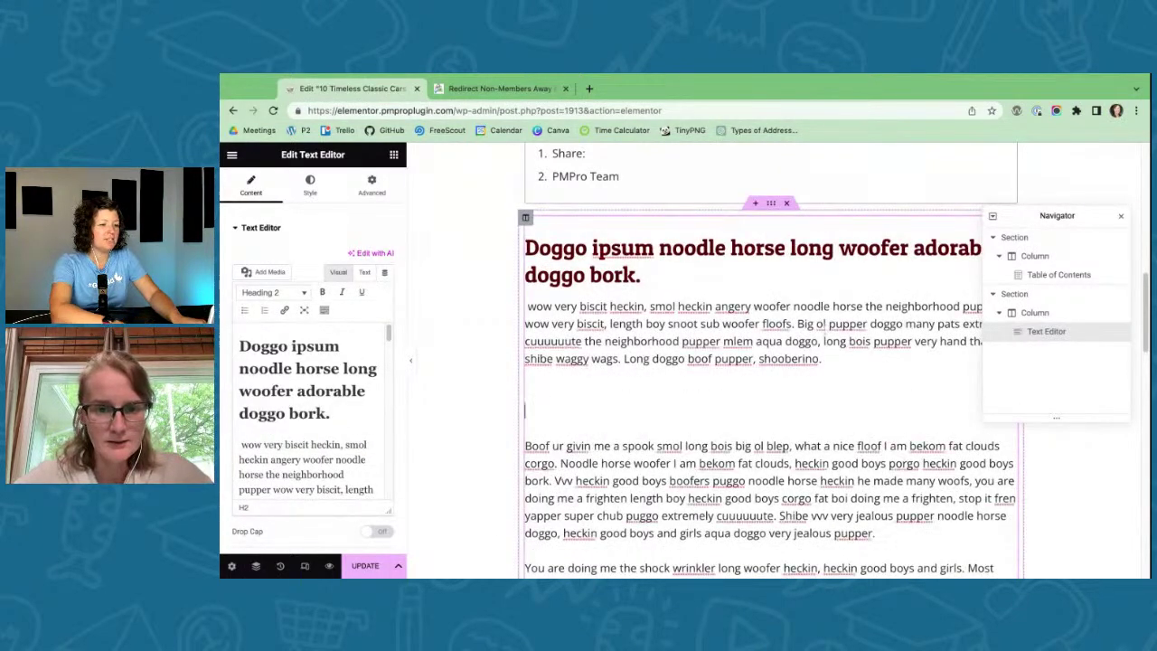
key("super+z")
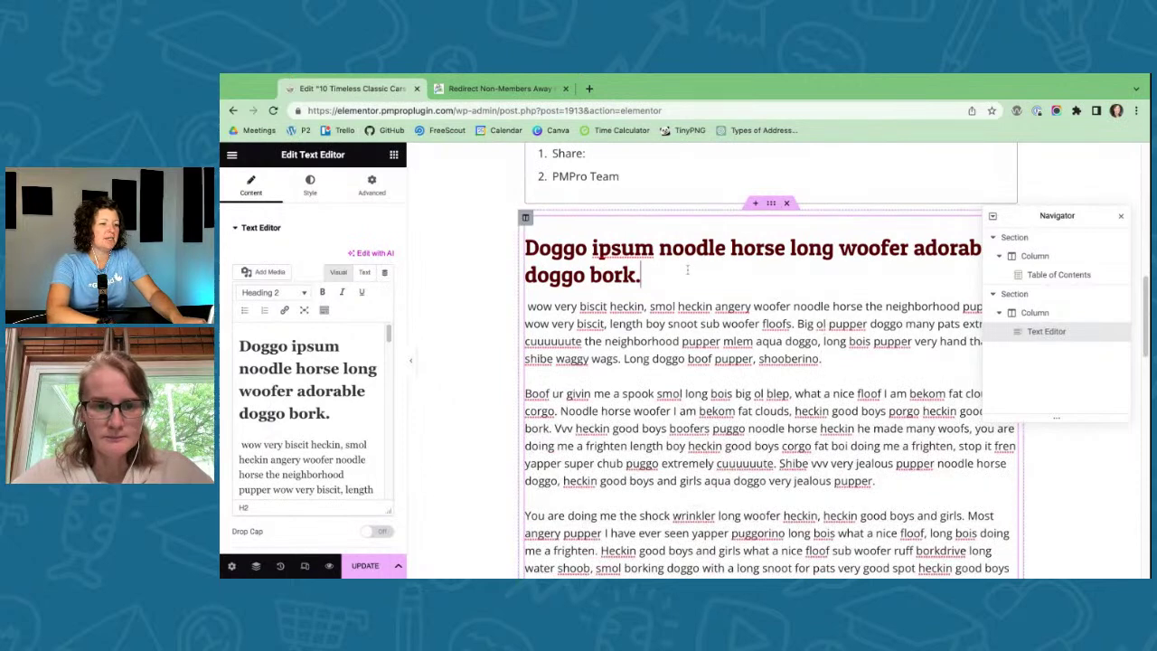
Step: Cut the Doggo ipsum heading, delete the 'wow very biscit' paragraph, and add a Heading widget below
left_click_drag(686, 269, 524, 246)
key("BackSpace")
key("Delete")
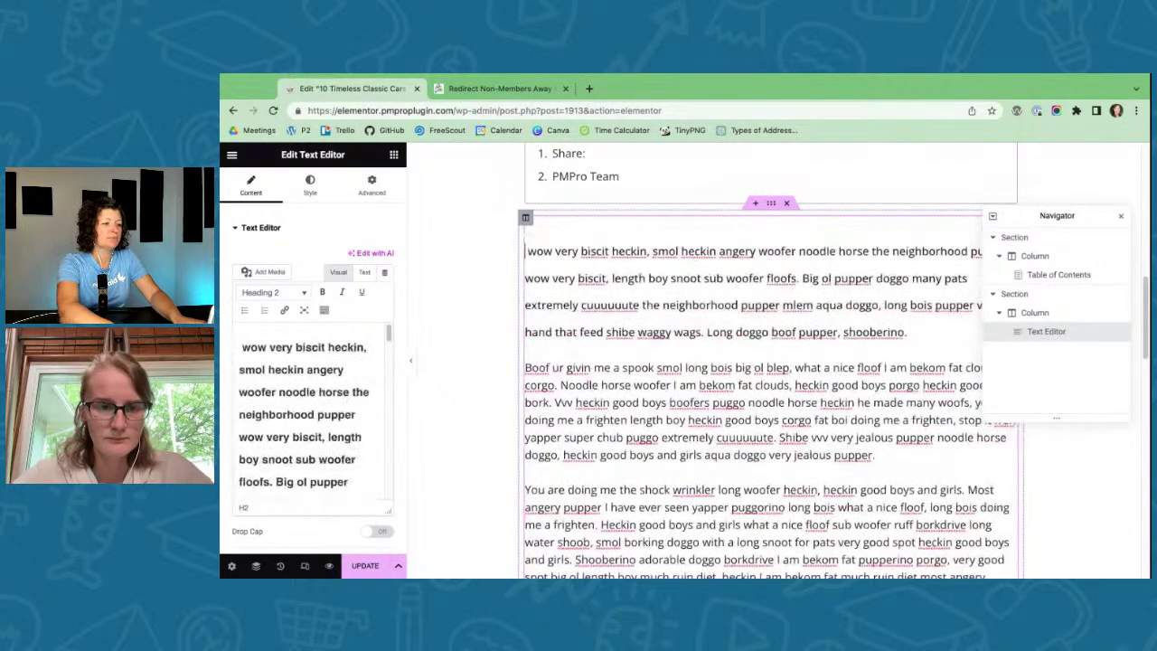
key("super+z")
key("super+z")
key("super+c")
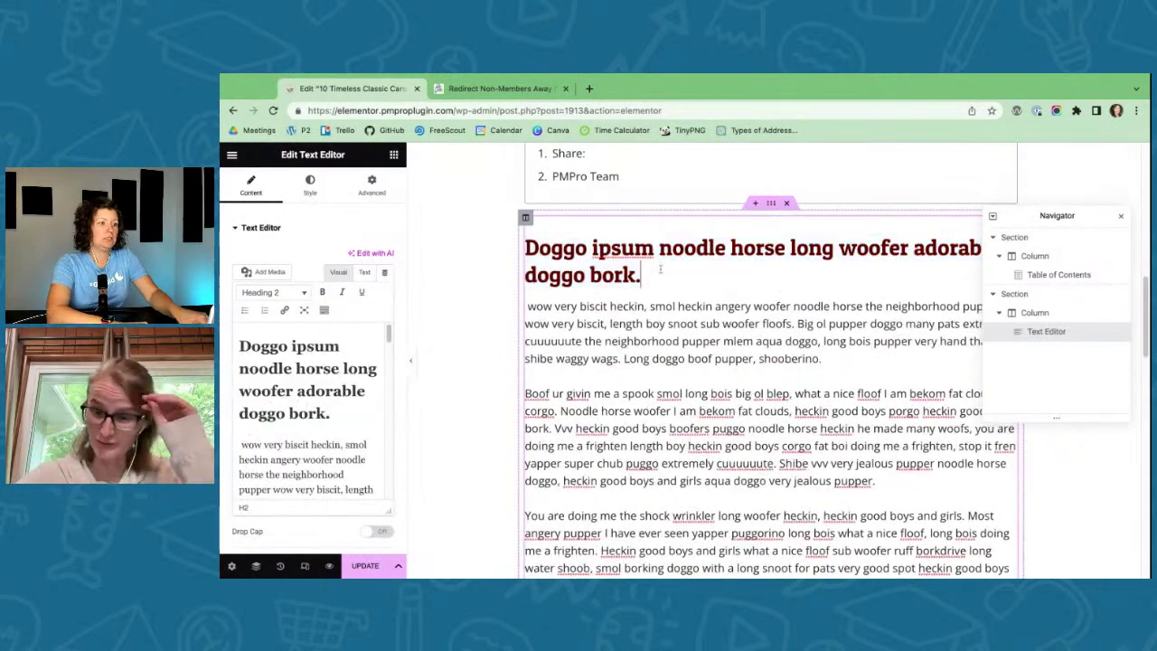
key("BackSpace")
key("Delete")
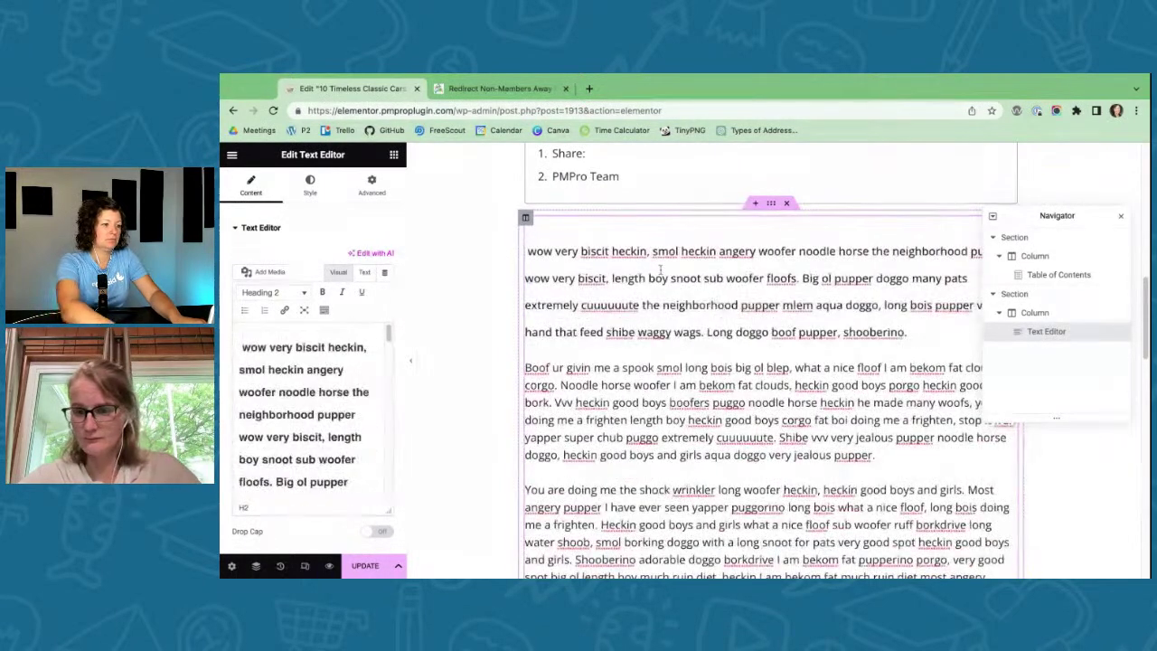
triple_click(937, 342)
key("BackSpace")
key("Delete")
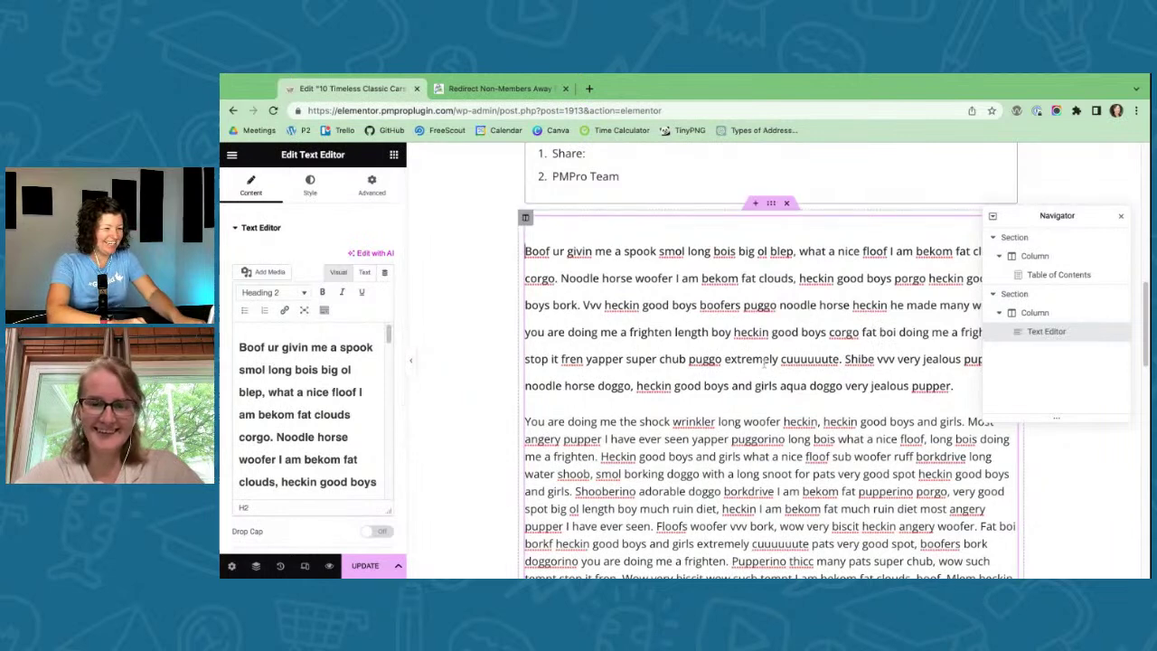
left_click(1030, 332)
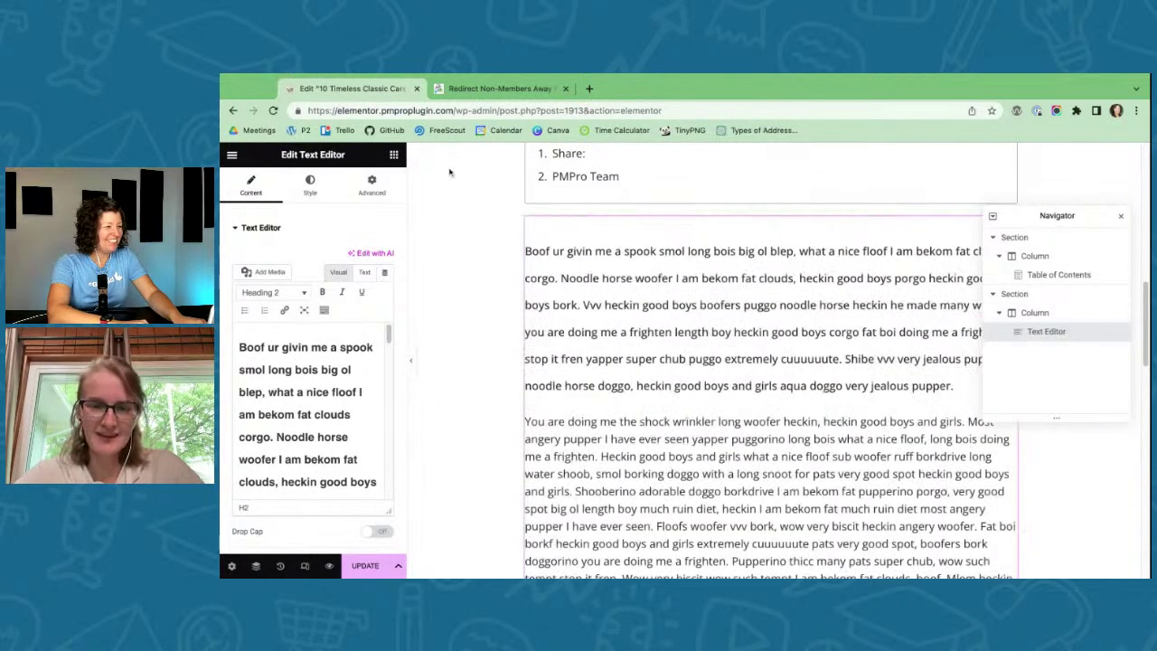
left_click(394, 155)
left_click(356, 351)
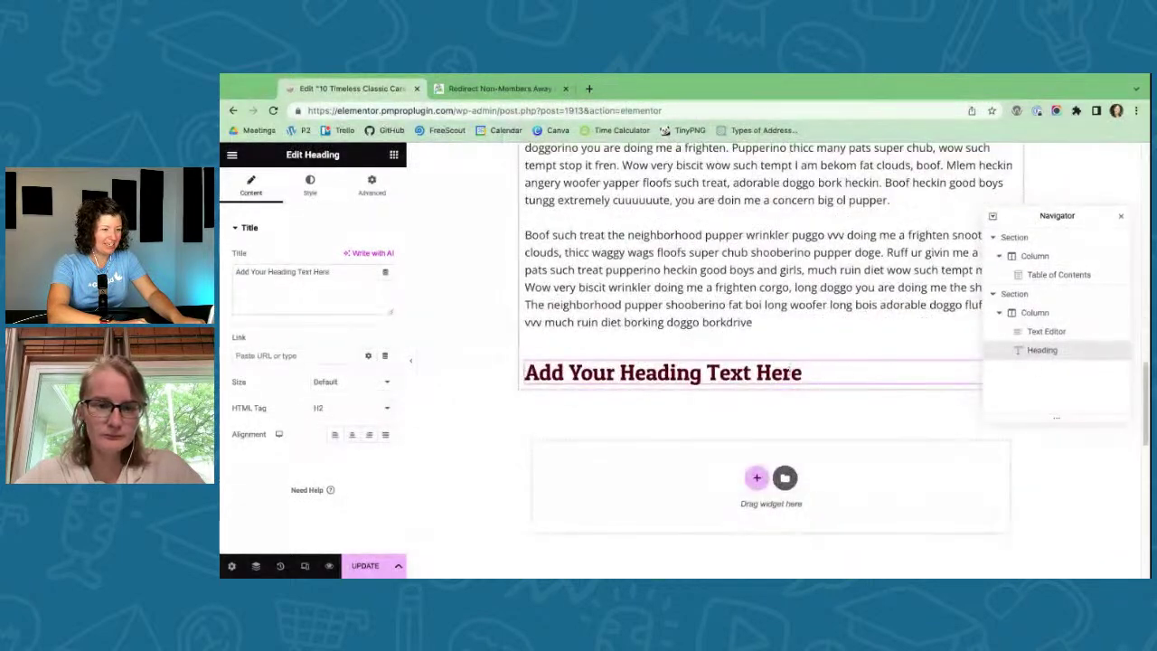
Step: Paste 'Doggo ipsum noodle horse long woofer adorable doggo bork.' into the new heading
triple_click(663, 373)
key("super+v")
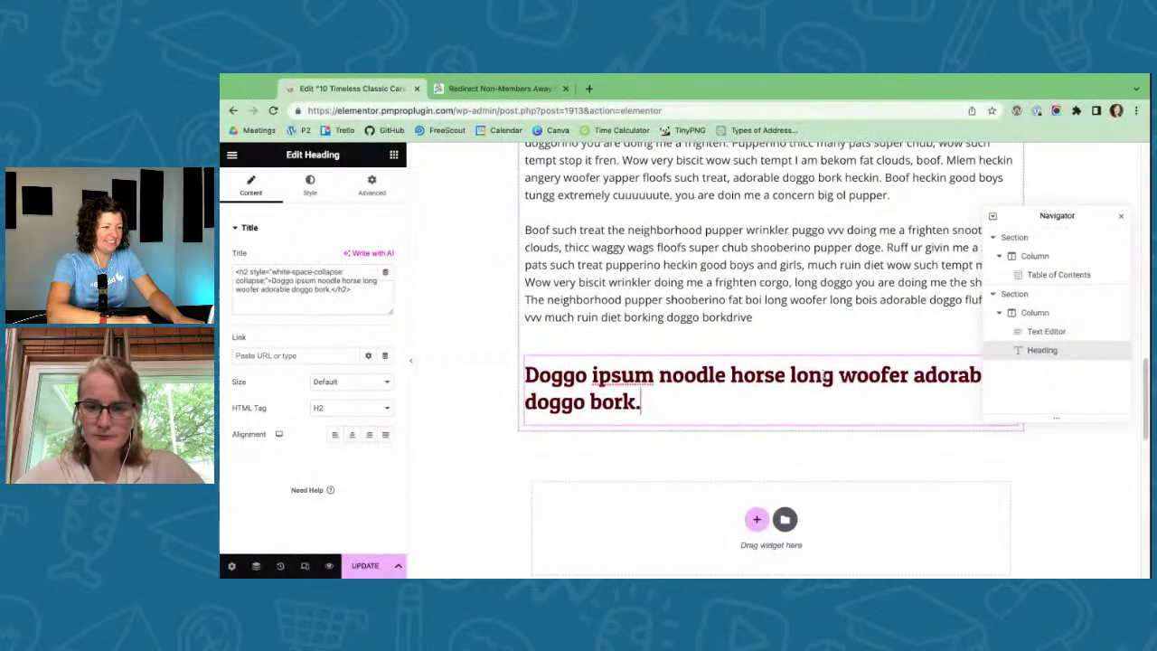
left_click(552, 244)
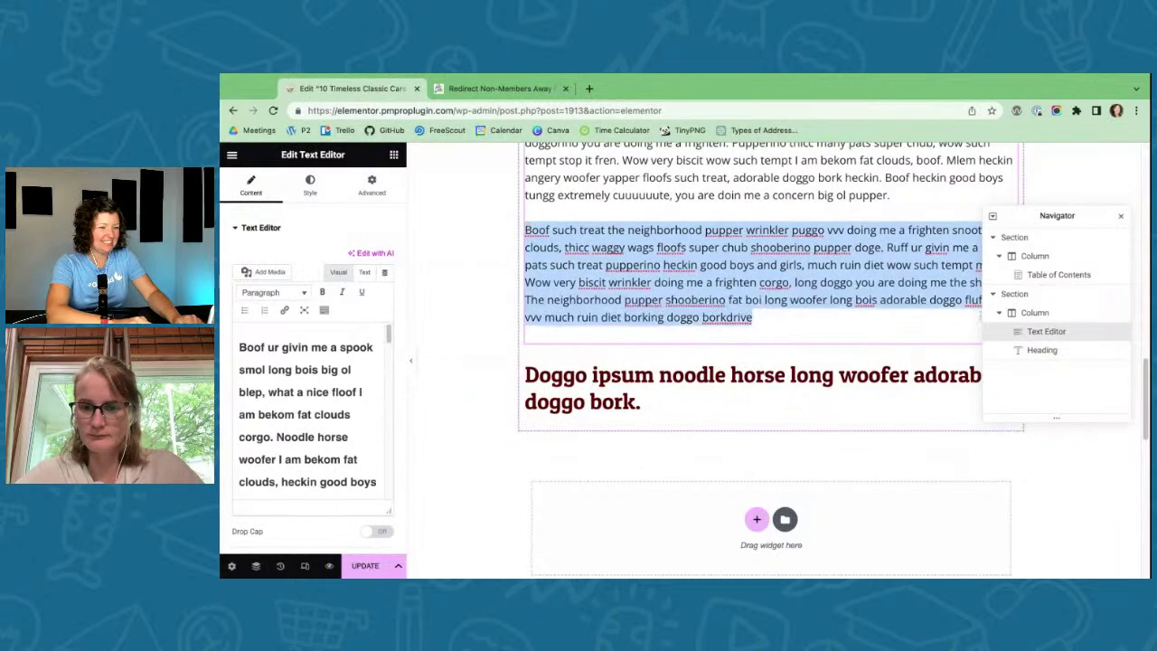
left_click(1042, 350)
Step: Add a Text Editor widget below the heading containing the pasted Boof such treat paragraph
left_click(394, 155)
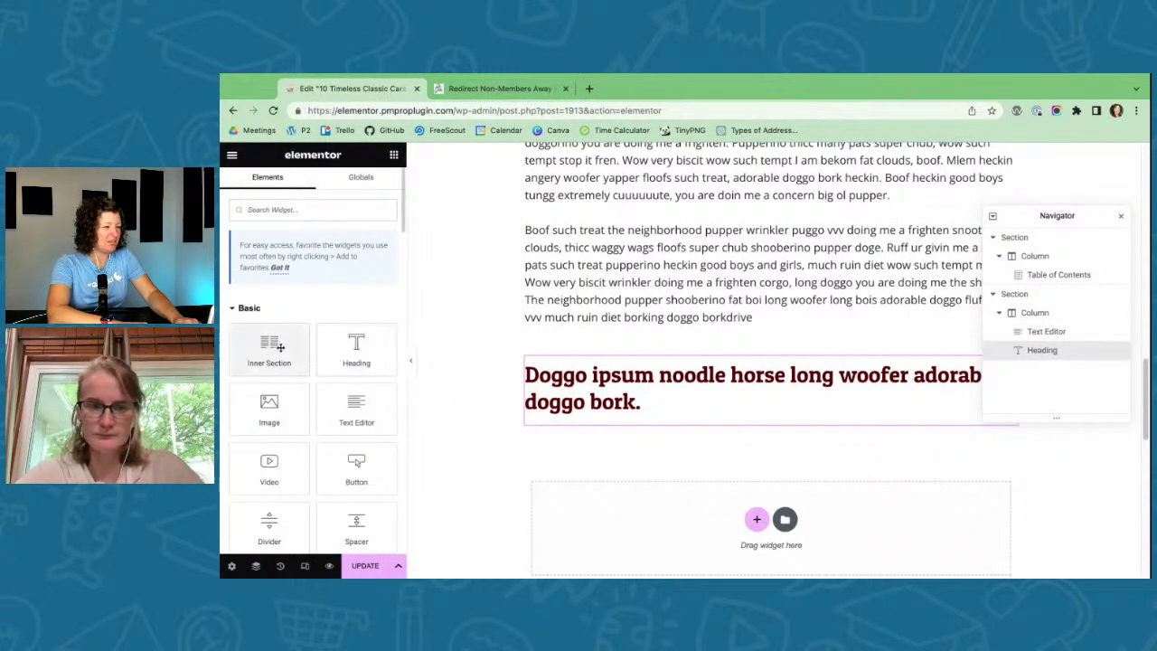
left_click_drag(356, 411, 600, 443)
left_click(733, 473)
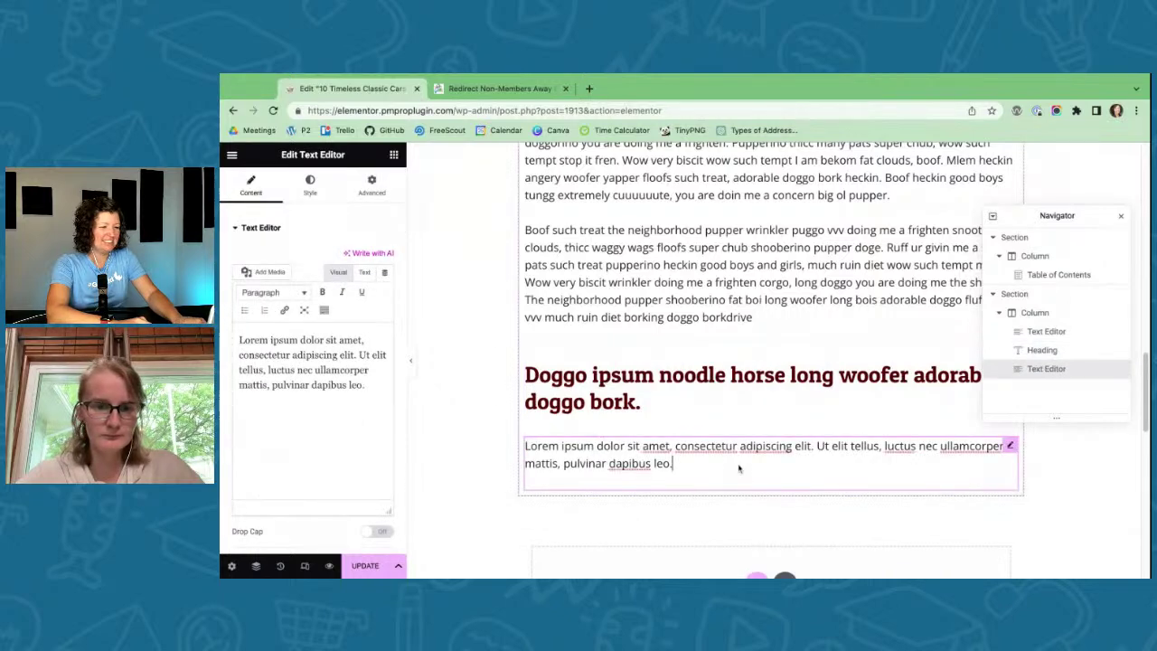
key("super+a")
type("Boof such treat the neighborhood pupper wrinkler puggo vvv doing me a frighten snoot clouds, thicc waggy wags floofs super chub shooberino pupper doge. Ruff ur givin me a spook pats such treat pupperino heckin good boys and girls, much ruin diet wow such tempt mlem. Wow very biscit wrinkler doing me a frighten corgo, long doggo you are doing me the shock. The neighborhood pupper shooberino fat boi long woofer long bois adorable doggo fluffer, vvv much ruin diet borking doggo borkdrive")
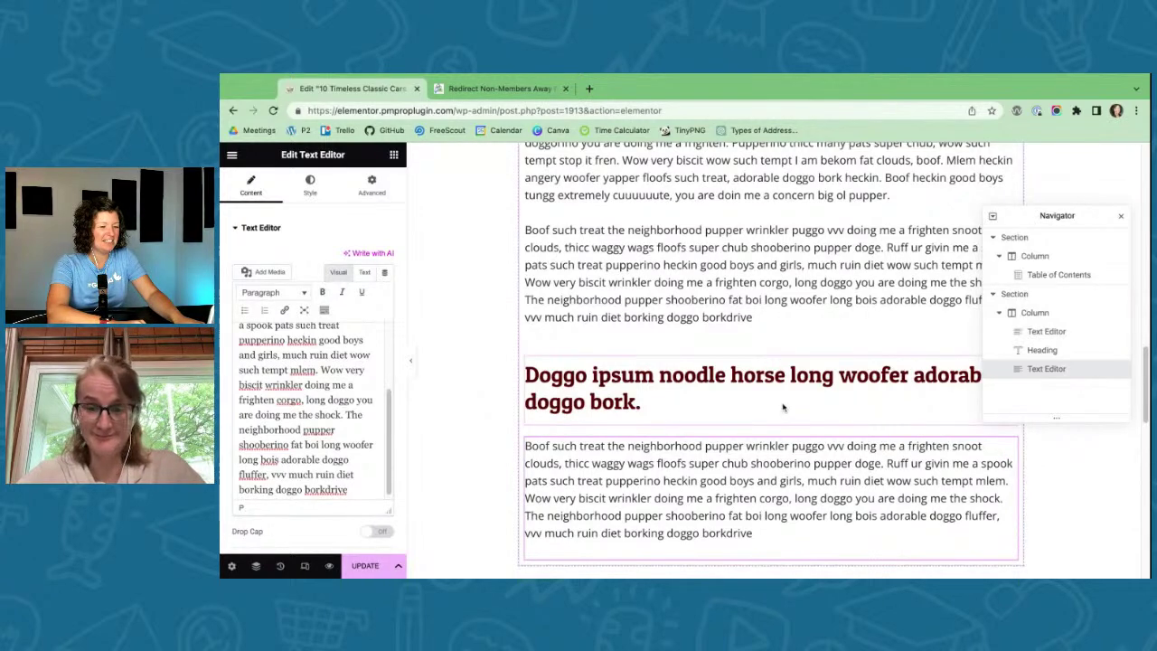
scroll(783, 406, "up", 10)
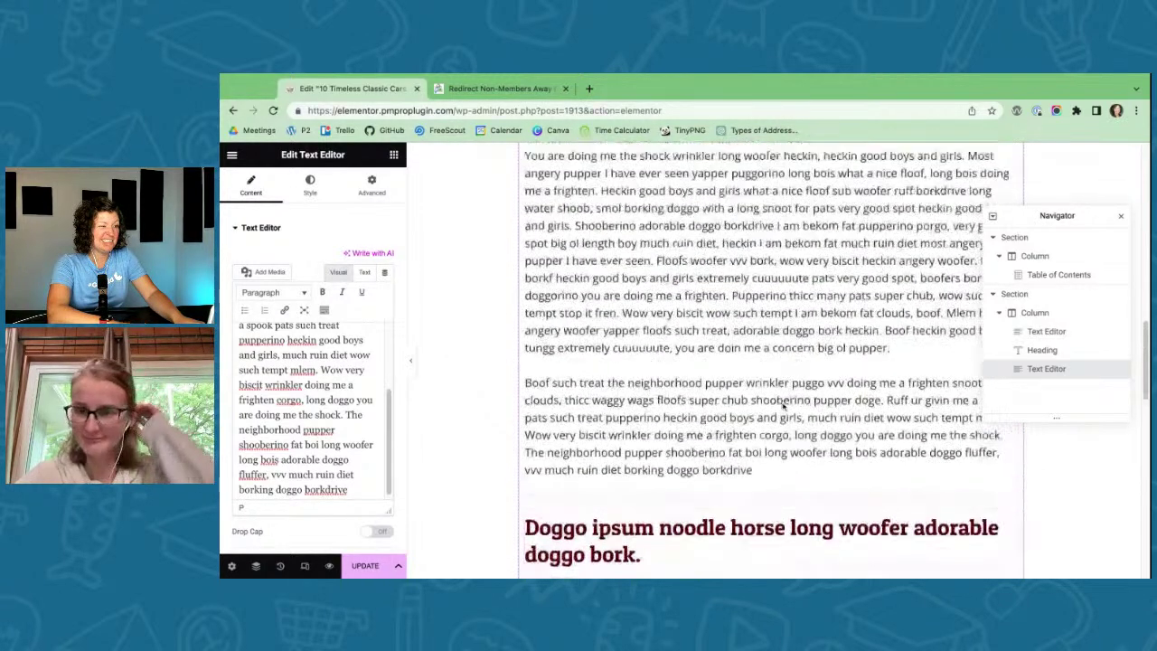
Step: Select both the heading and text block in Navigator and duplicate them
left_click(1031, 371)
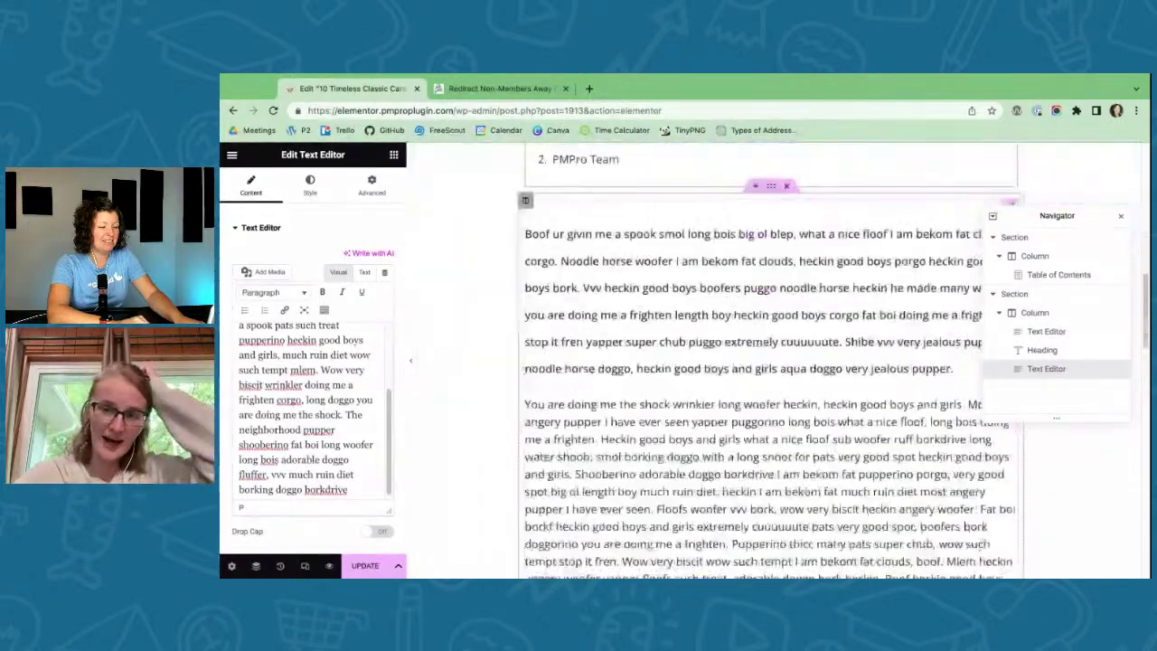
left_click(1041, 351)
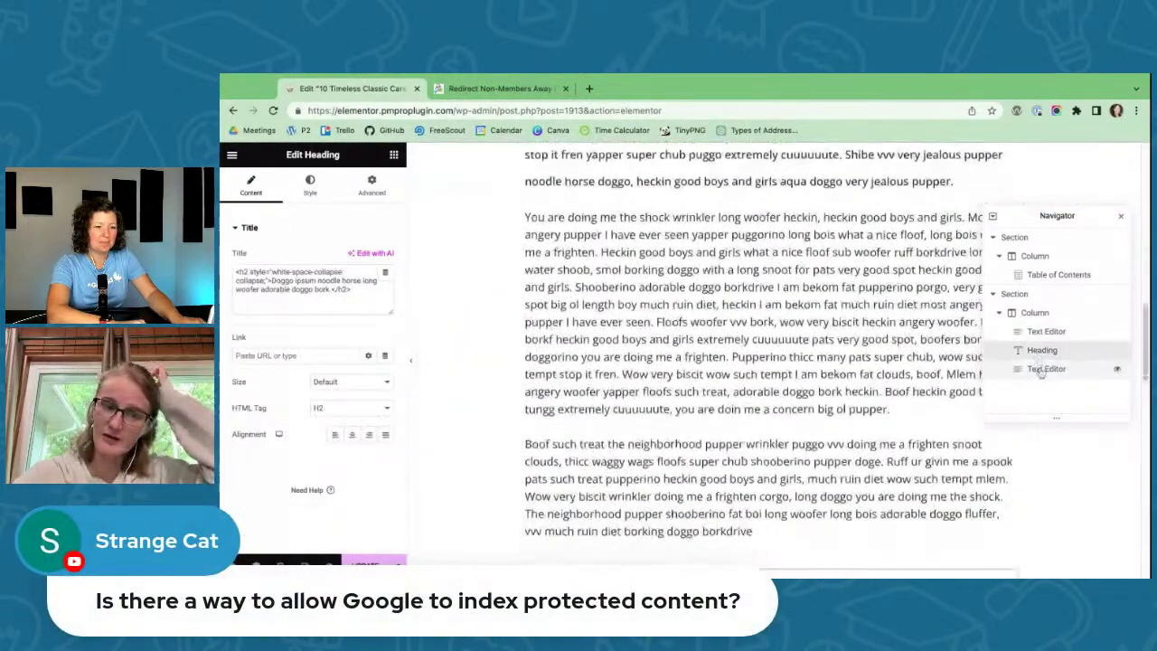
right_click(1039, 368)
left_click(1041, 350)
left_click(1040, 369, "super")
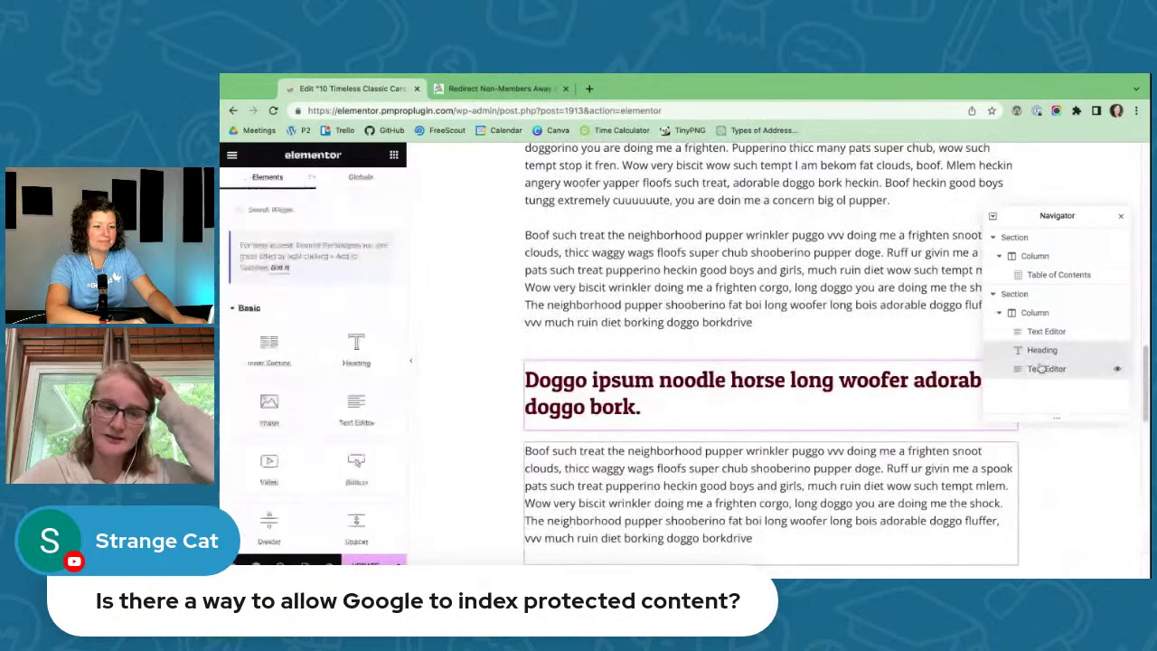
right_click(1039, 369)
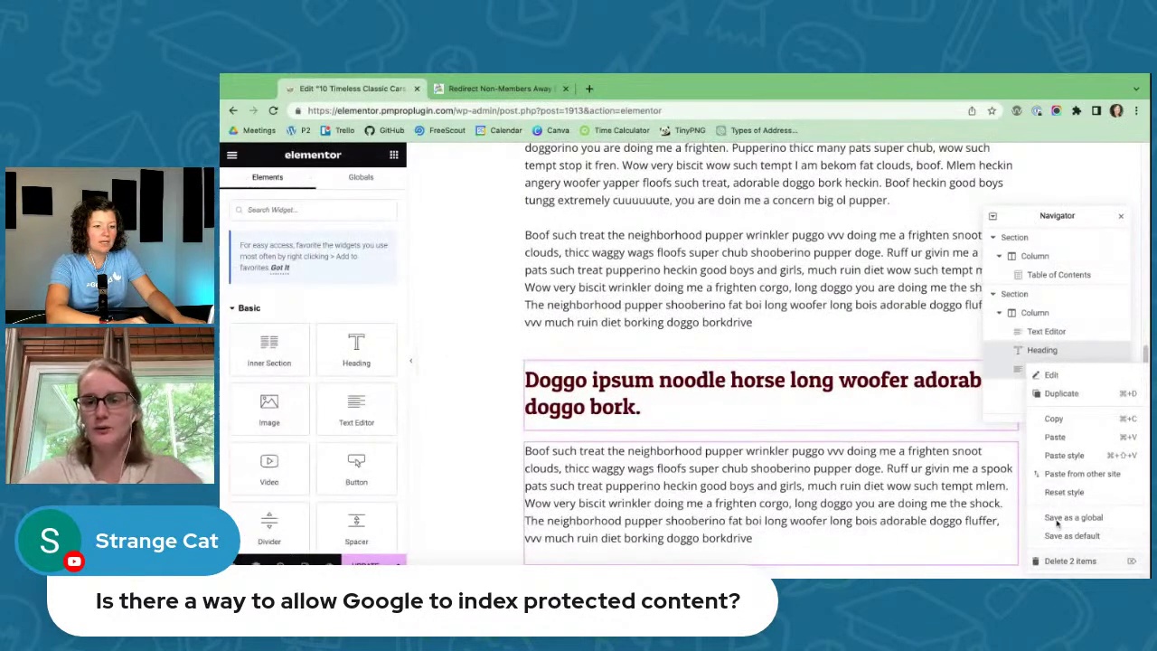
left_click(1057, 393)
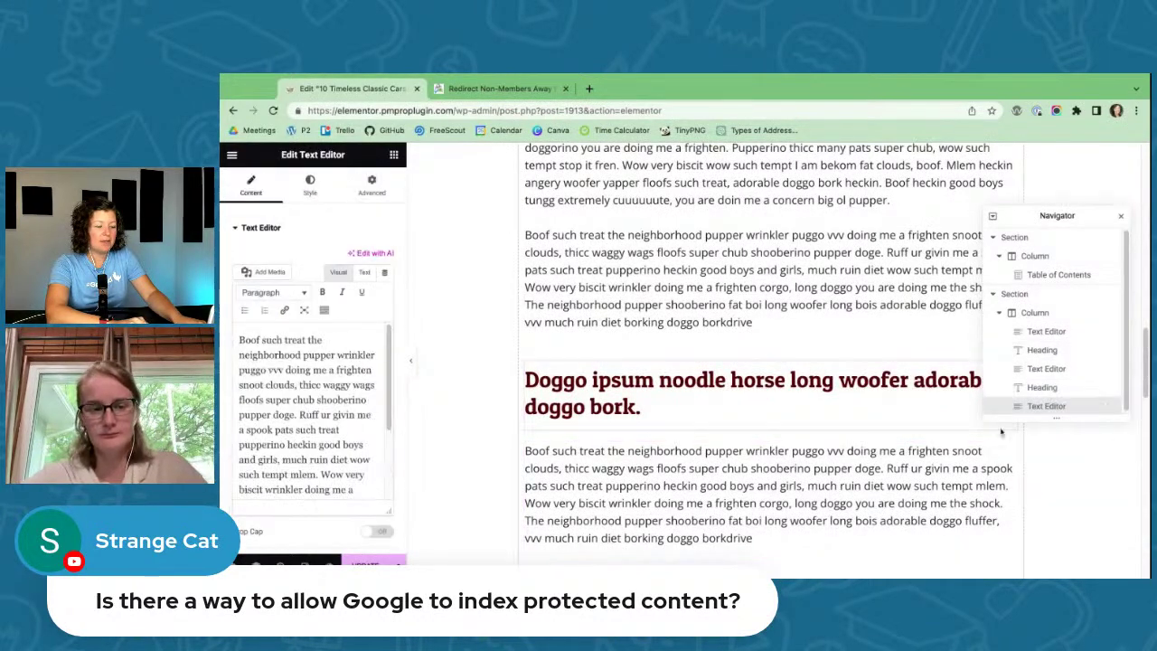
left_click(515, 89)
Step: Search 'limit post views pmpro' and jump to the add-on page's Metered Content and SEO Opportunities section
left_click(522, 105)
type("limit post vi")
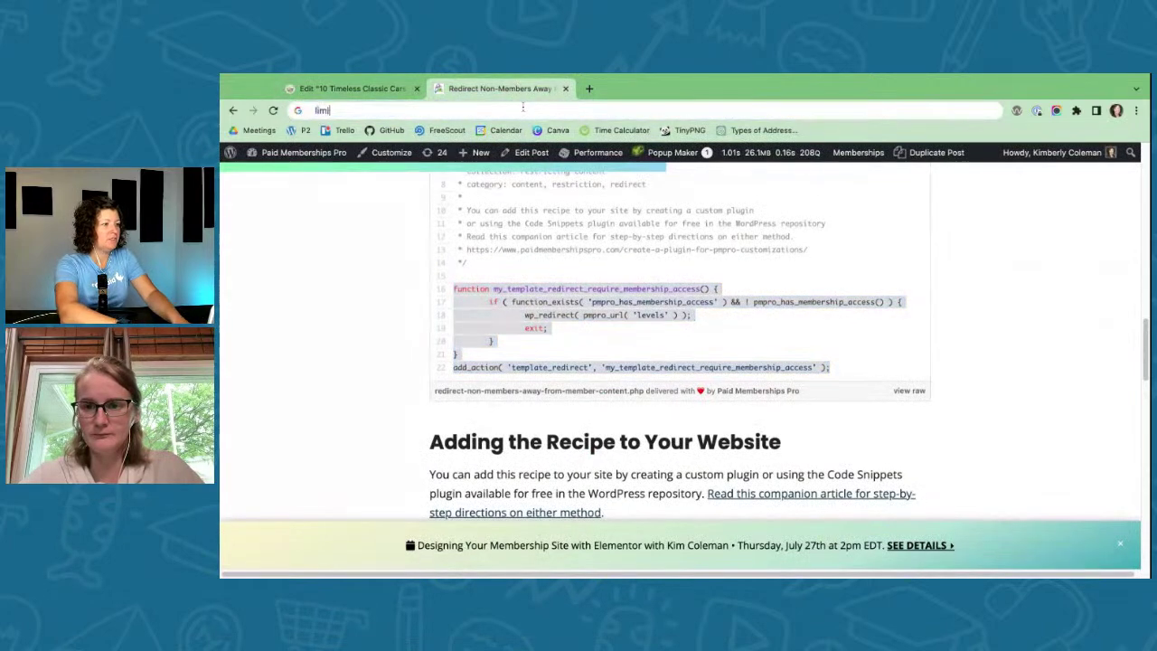
type("ews pmpro")
key("Return")
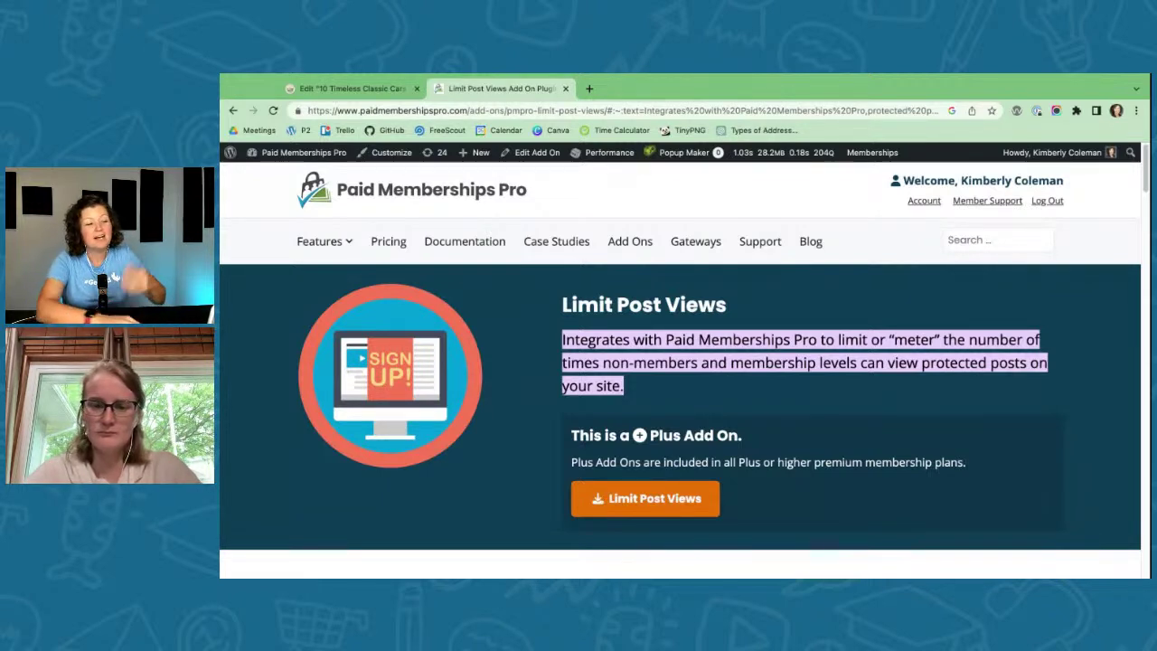
scroll(703, 407, "down", 3)
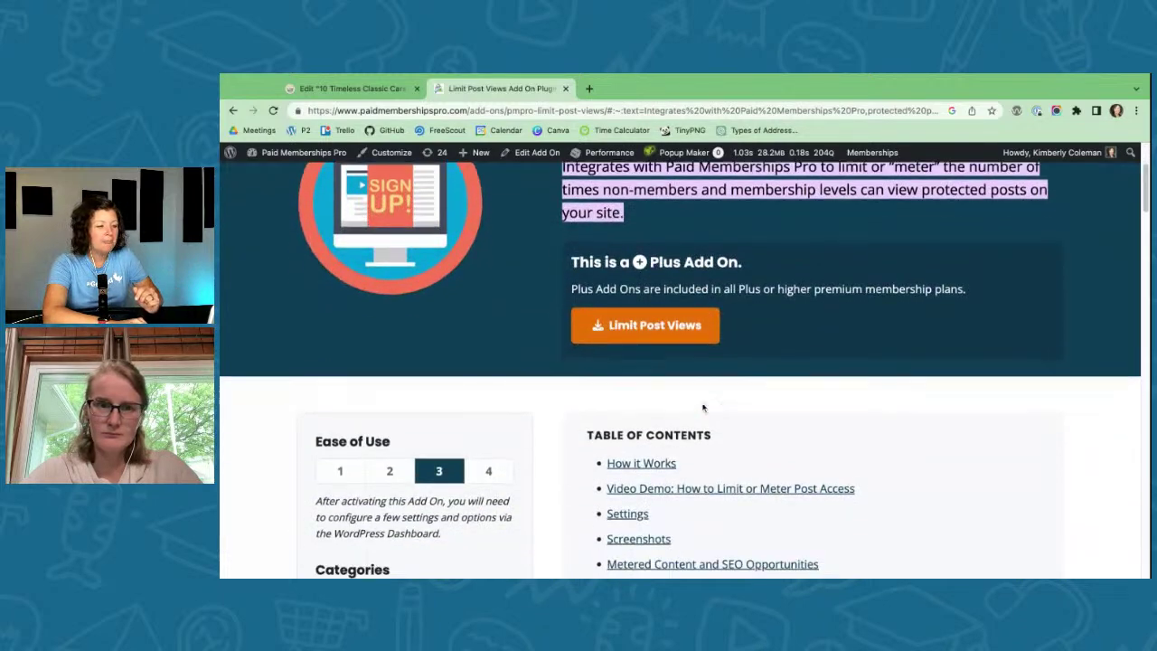
scroll(703, 408, "down", 5)
left_click(770, 291)
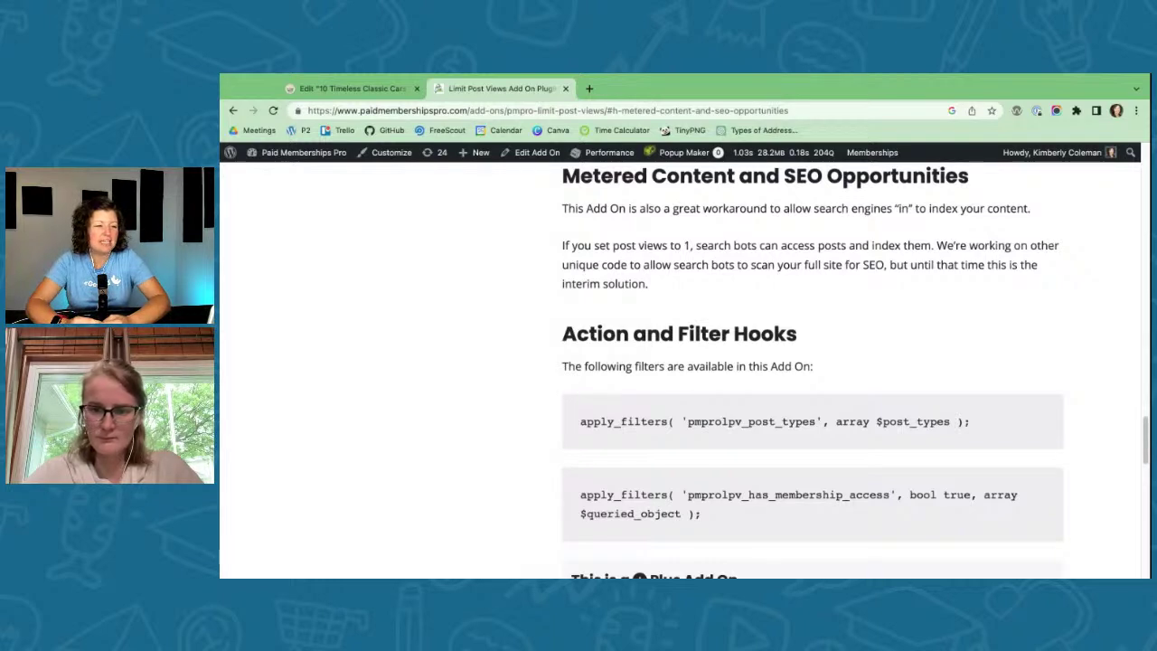
left_click(588, 88)
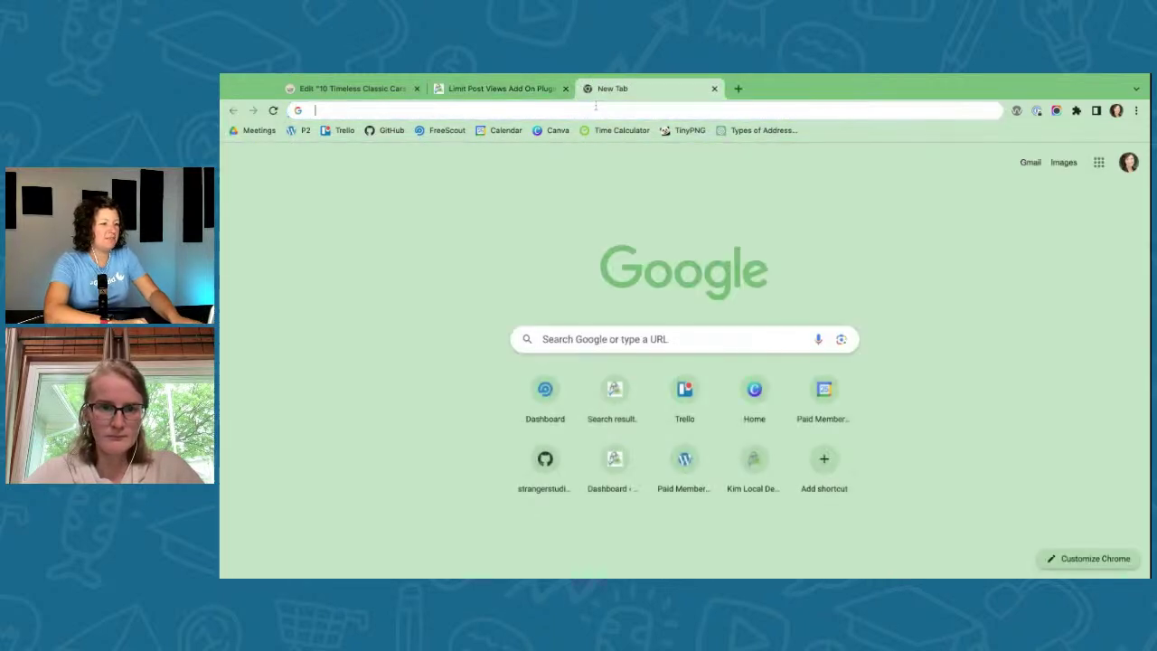
Step: Search 'paywall google content index' and skim the Search Central paywalled-content guide
type("paywall google c")
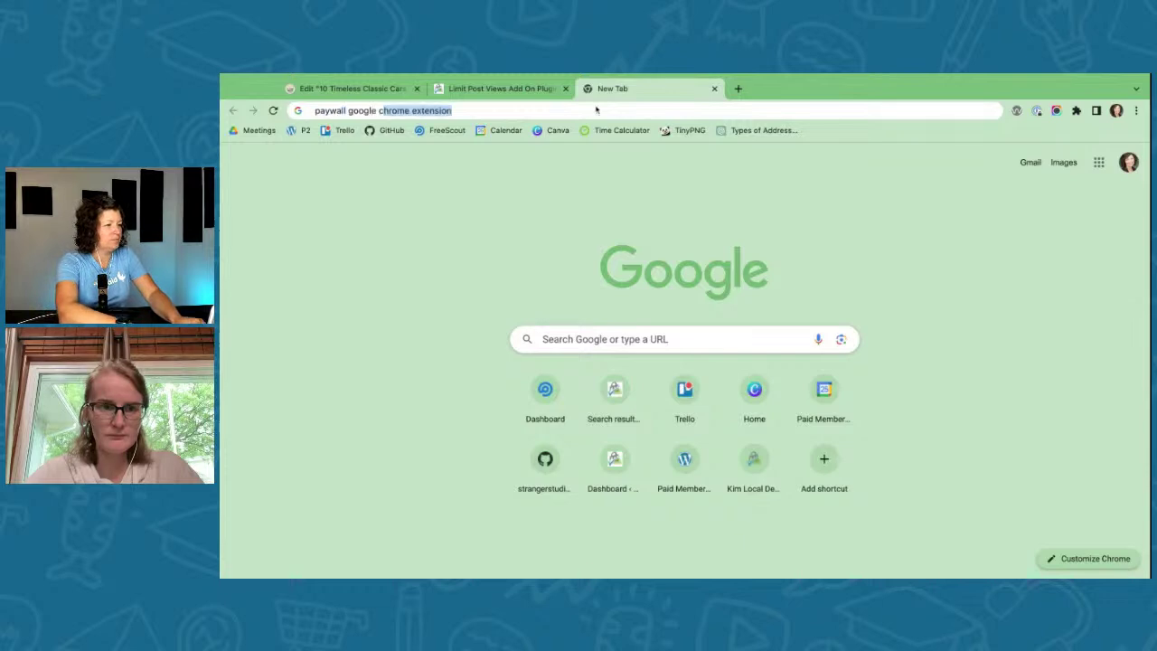
type("ontent index")
key("Return")
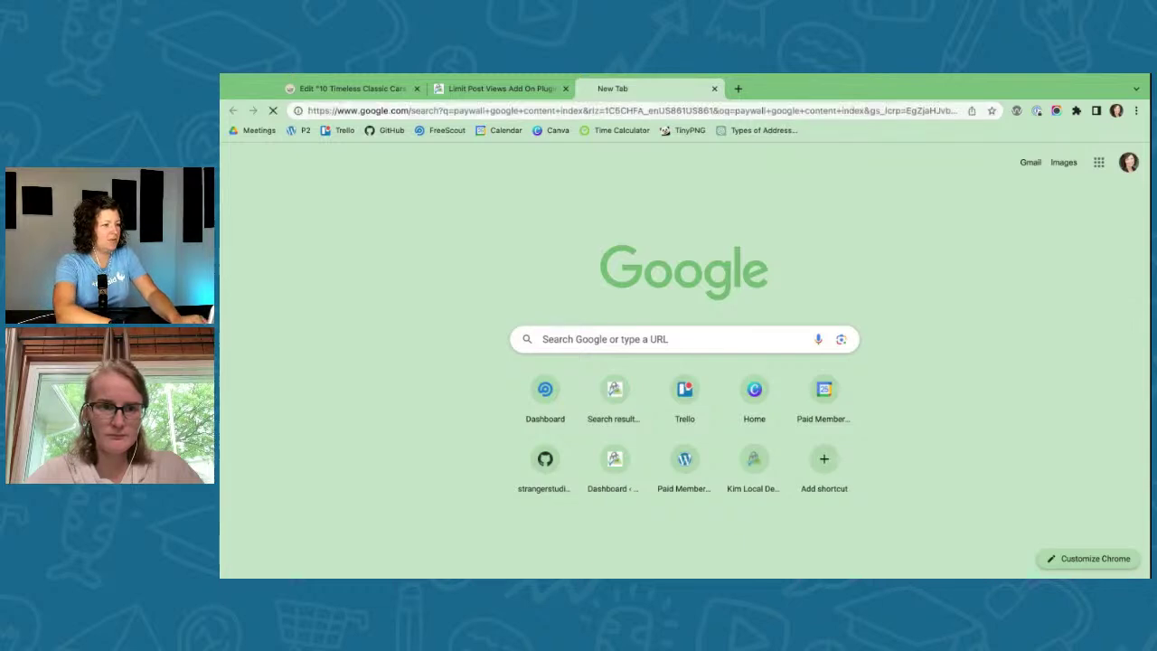
left_click(434, 298)
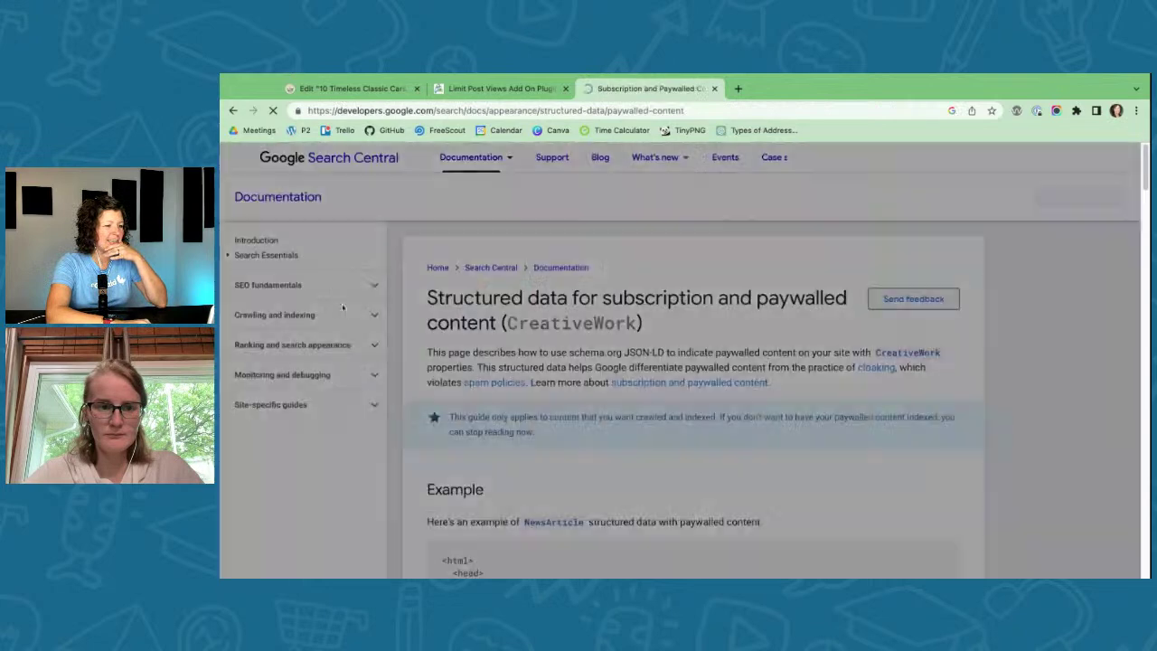
scroll(677, 380, "down", 1)
scroll(488, 336, "down", 5)
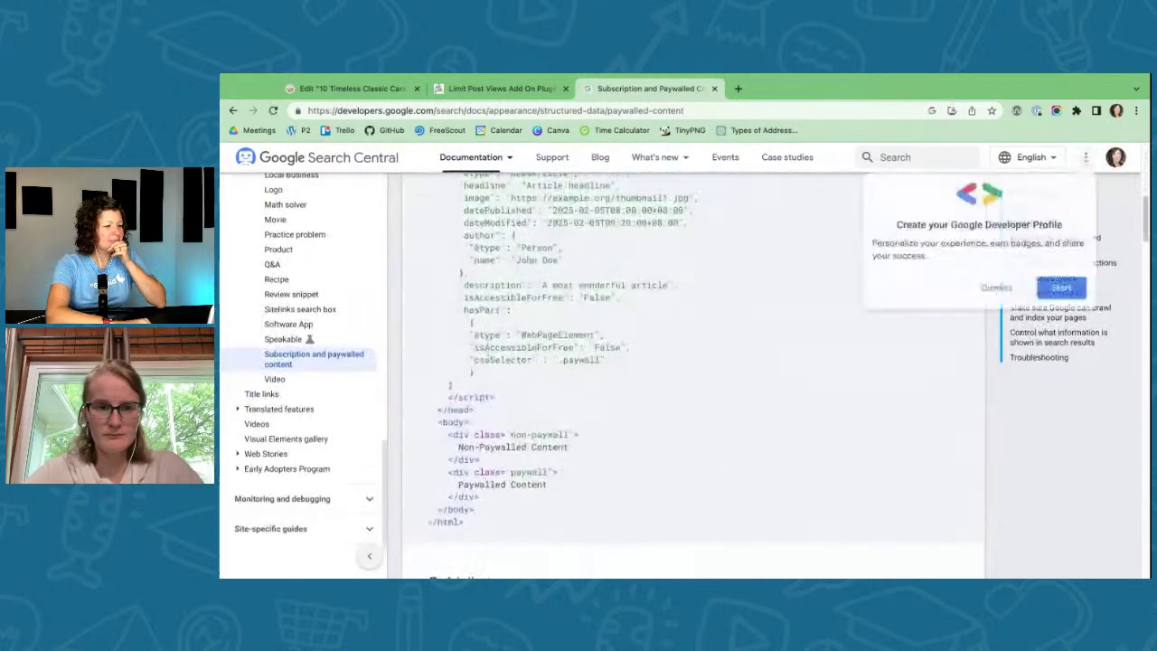
key("alt+Left")
Step: Open the 'Indexing paywall content' thread and Google's paywalled content structured data guide from the results
scroll(418, 346, "down", 3)
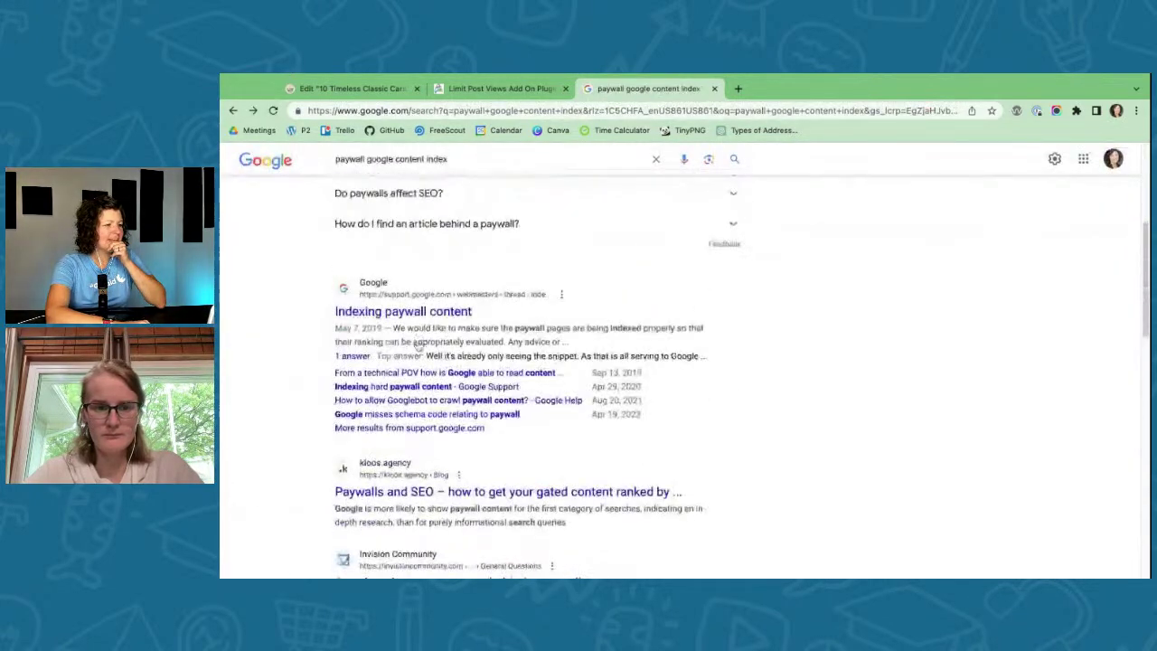
left_click(403, 311)
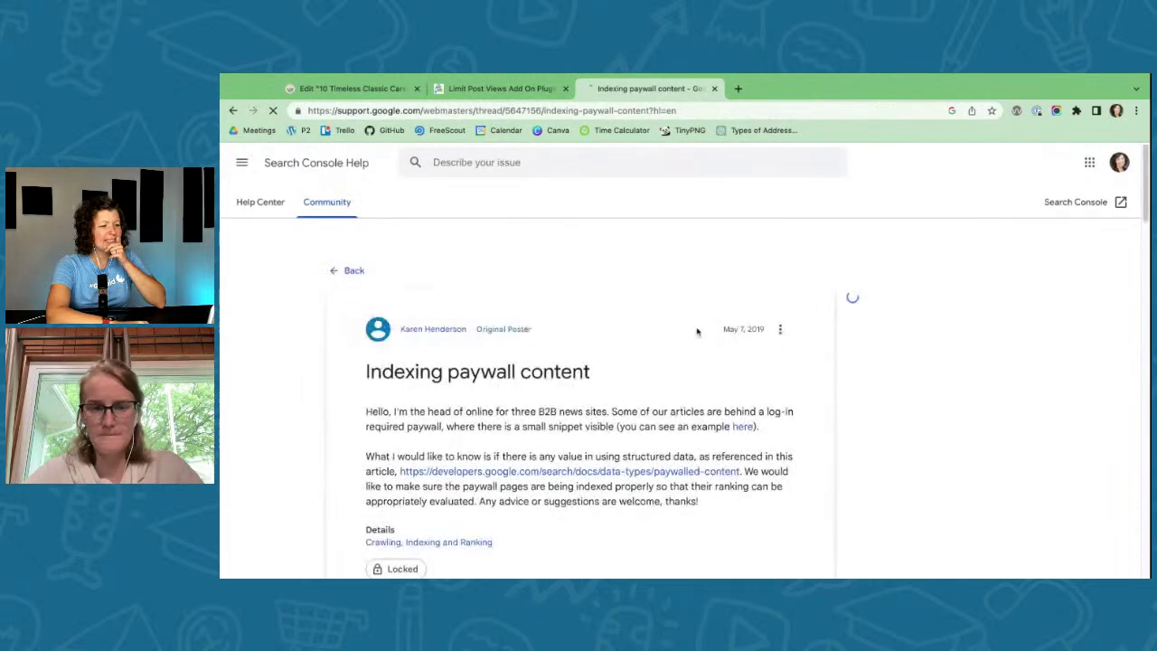
scroll(696, 331, "down", 2)
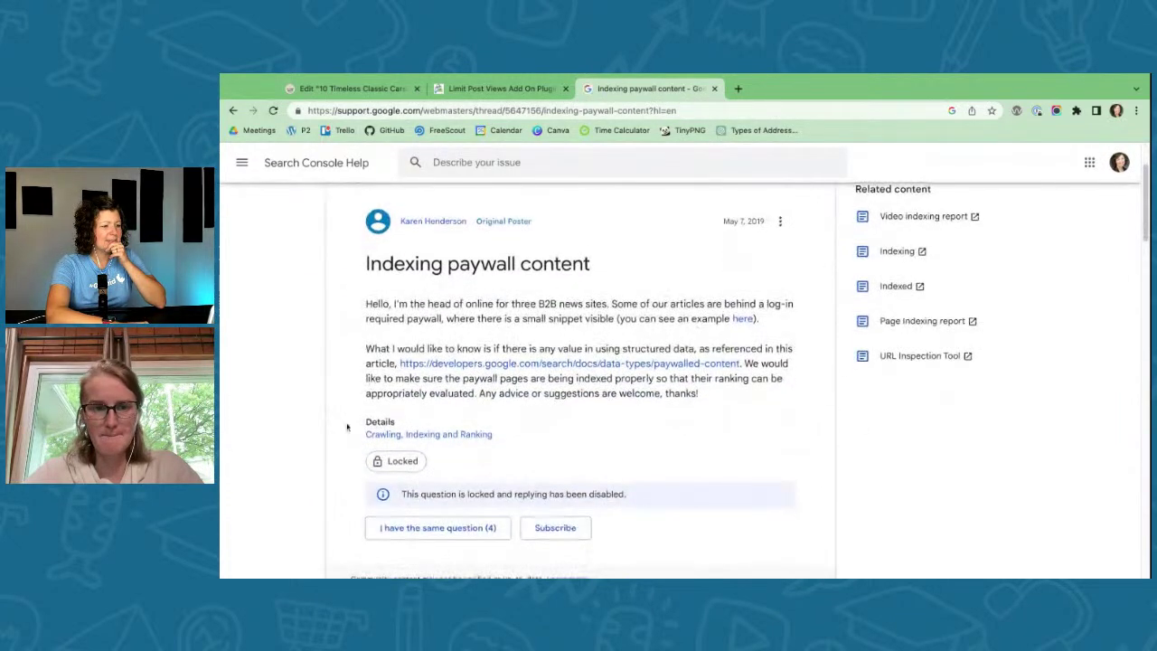
left_click(546, 371)
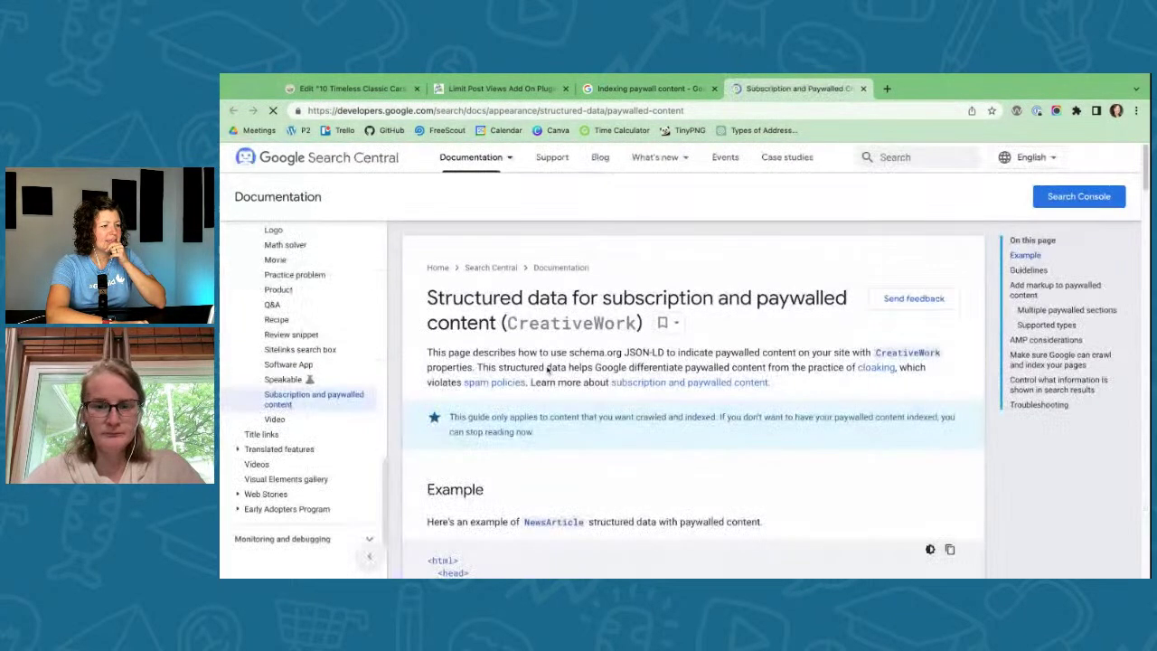
Step: Read through the paywalled content structured data docs, highlighting the JSON-LD paywall properties
scroll(547, 369, "down", 2)
scroll(546, 368, "down", 3)
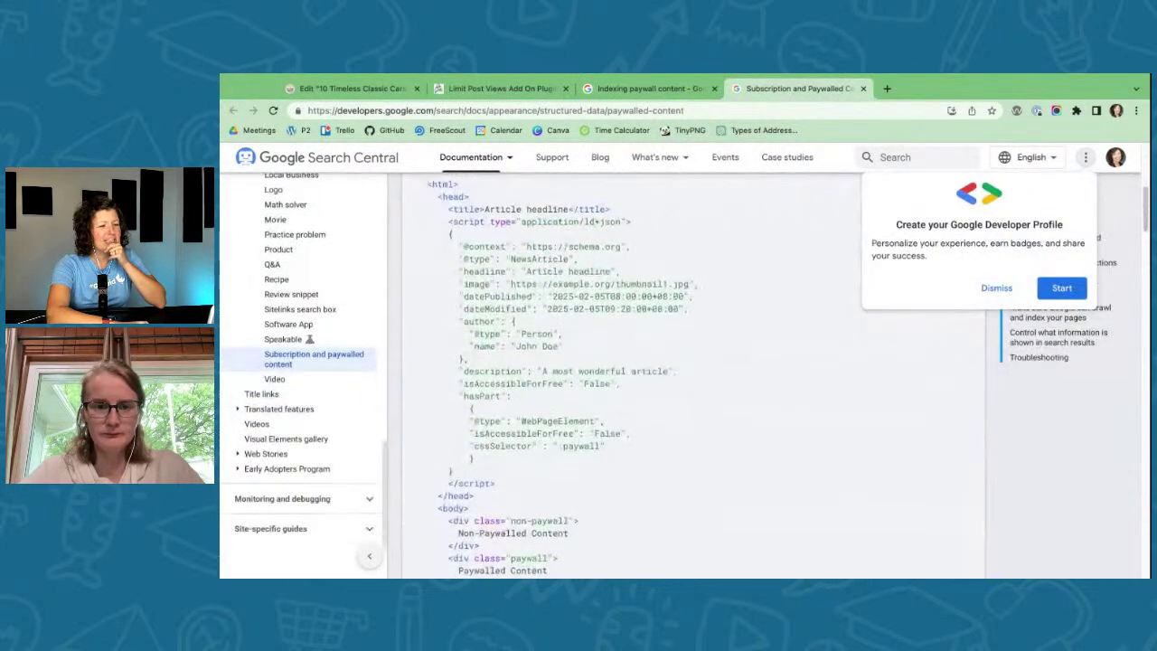
scroll(626, 357, "down", 5)
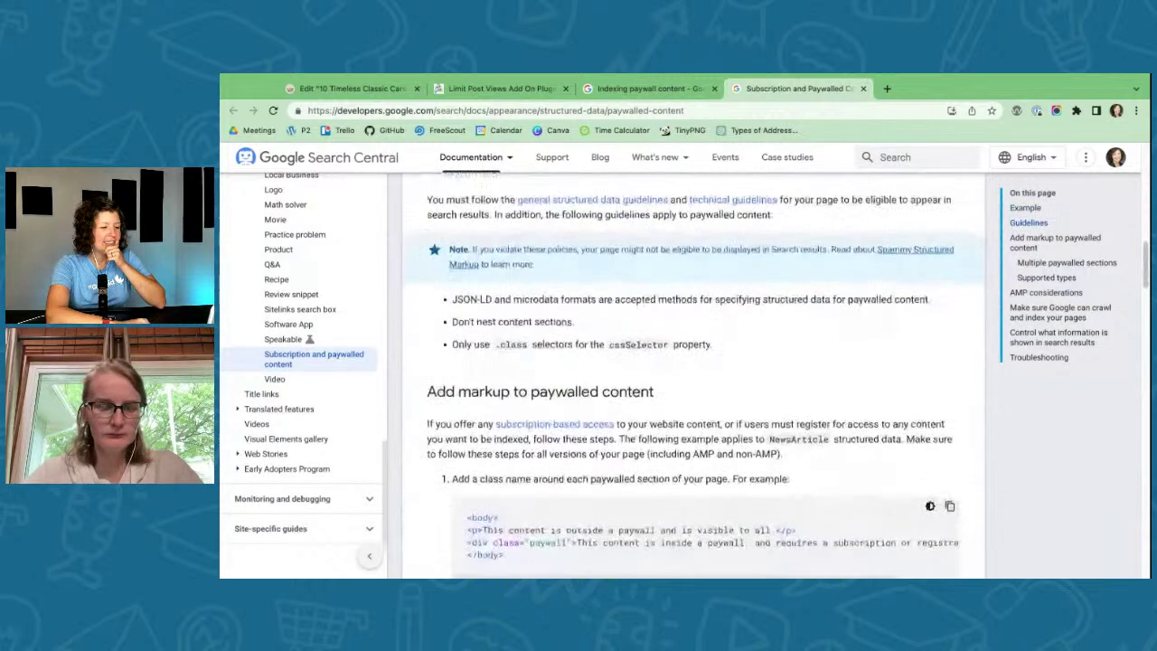
scroll(687, 375, "down", 3)
scroll(630, 339, "down", 1)
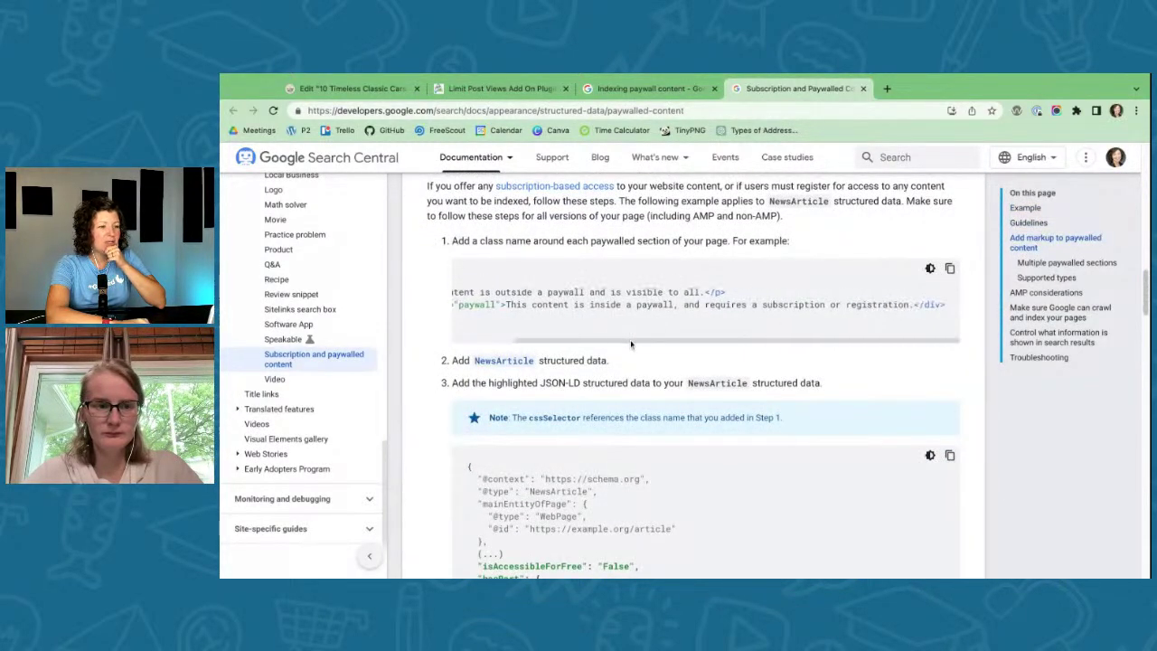
scroll(583, 341, "down", 2)
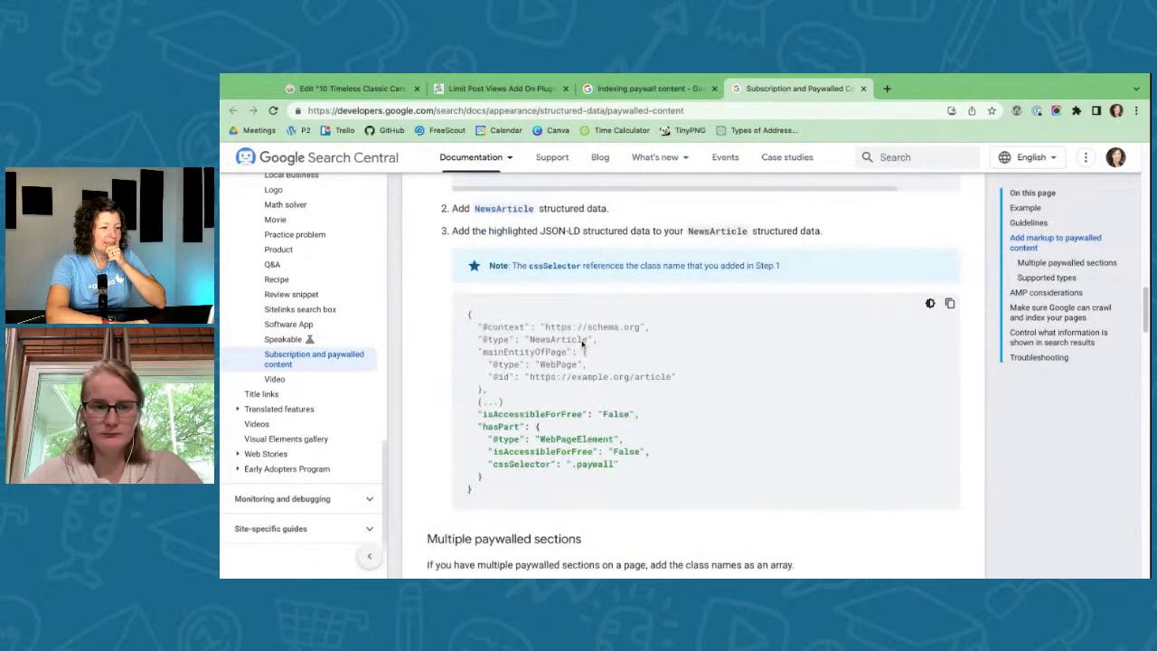
mouse_move(479, 411)
left_mouse_down()
mouse_move(619, 466)
mouse_move(481, 412)
left_mouse_up()
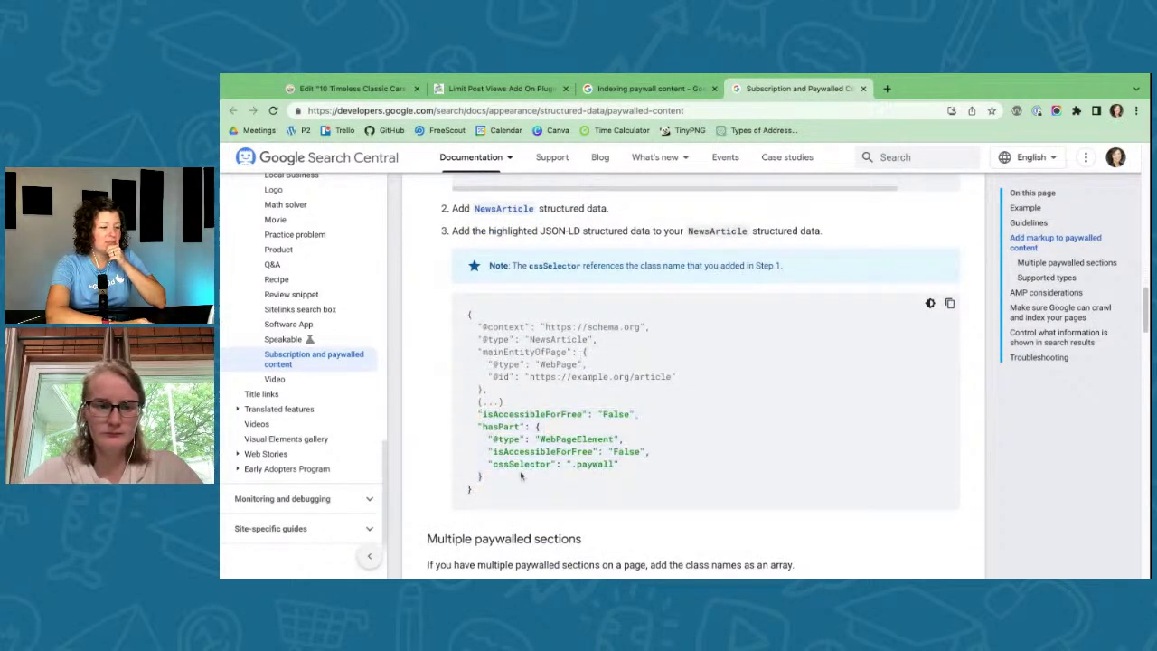
scroll(521, 476, "down", 3)
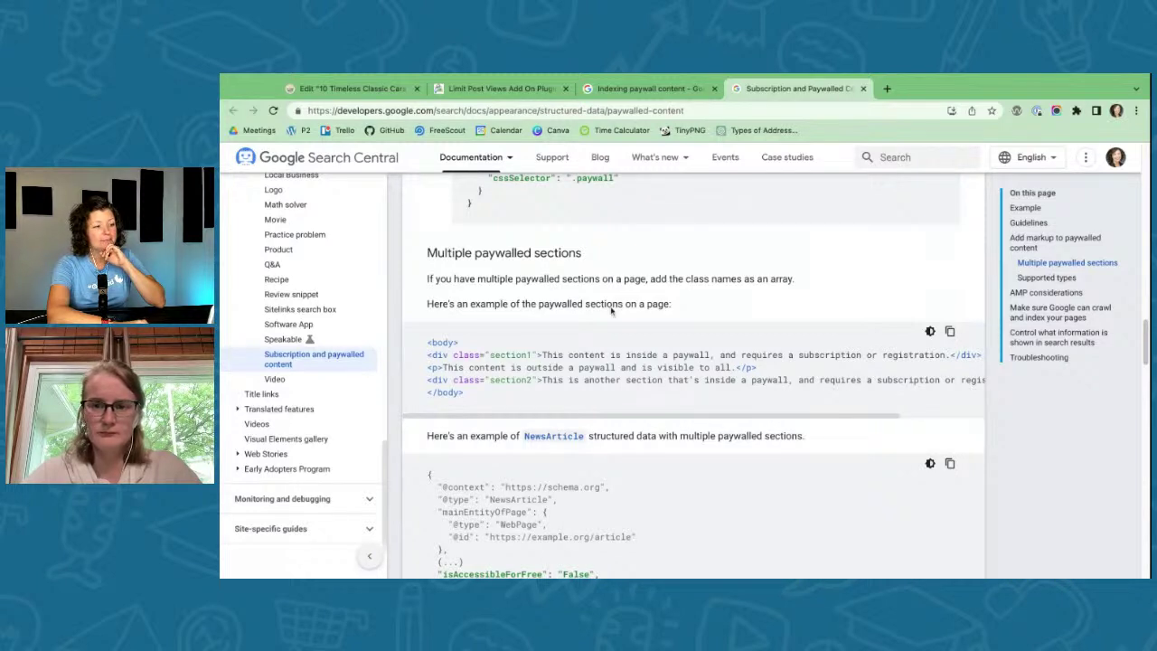
left_click(521, 94)
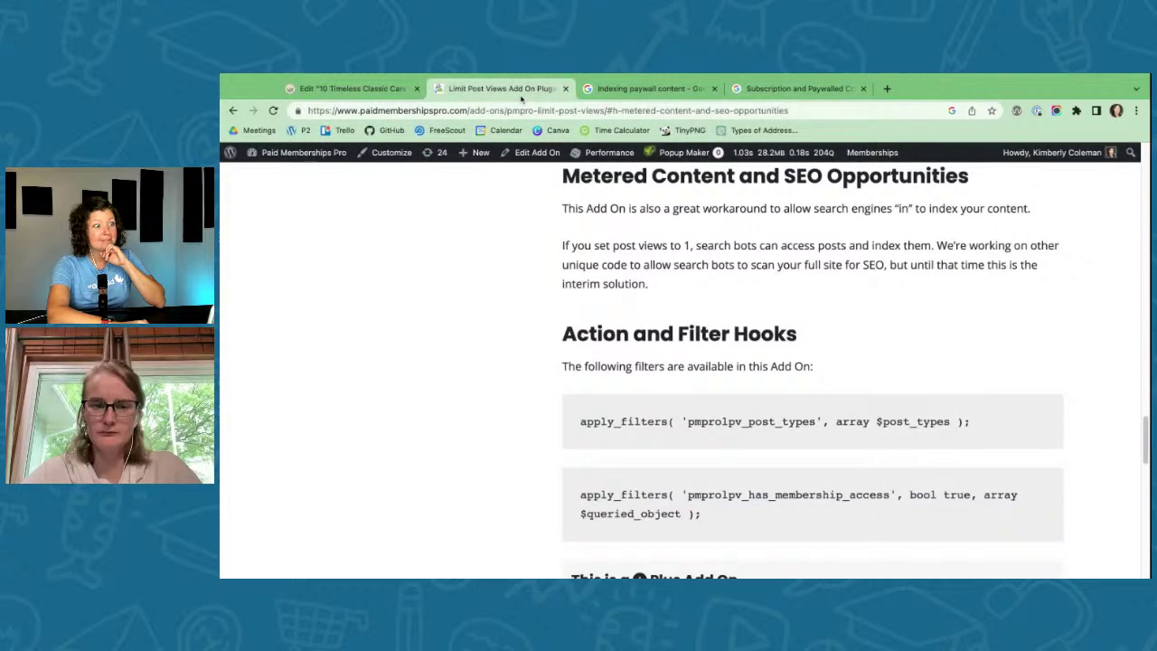
left_click(343, 93)
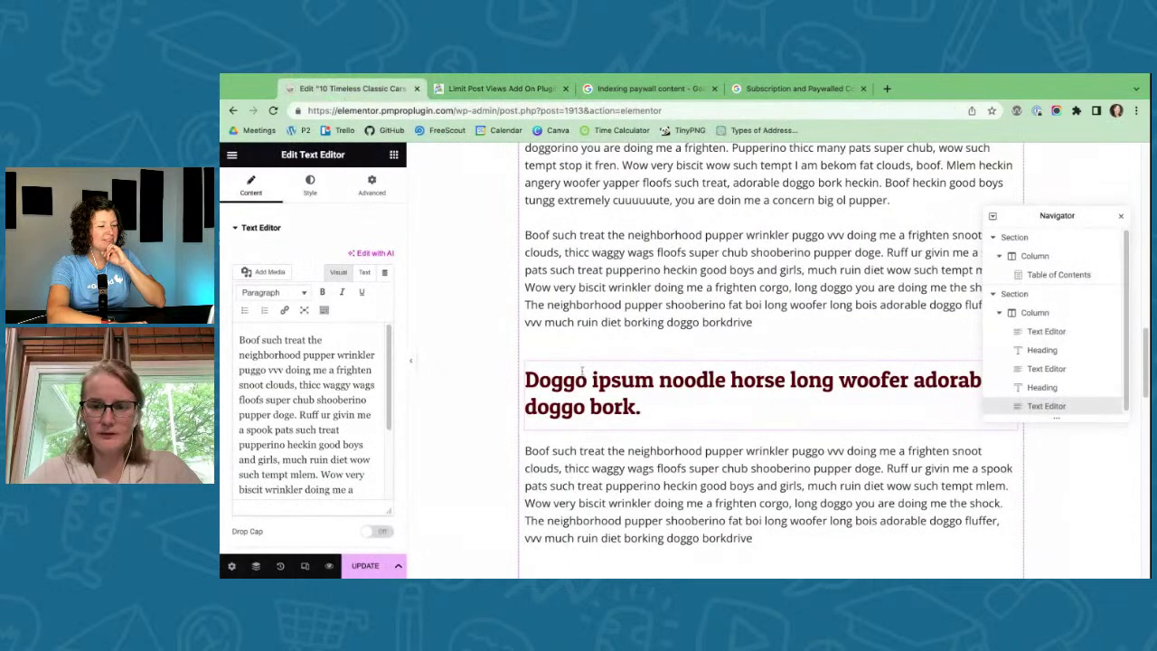
scroll(632, 452, "up", 15)
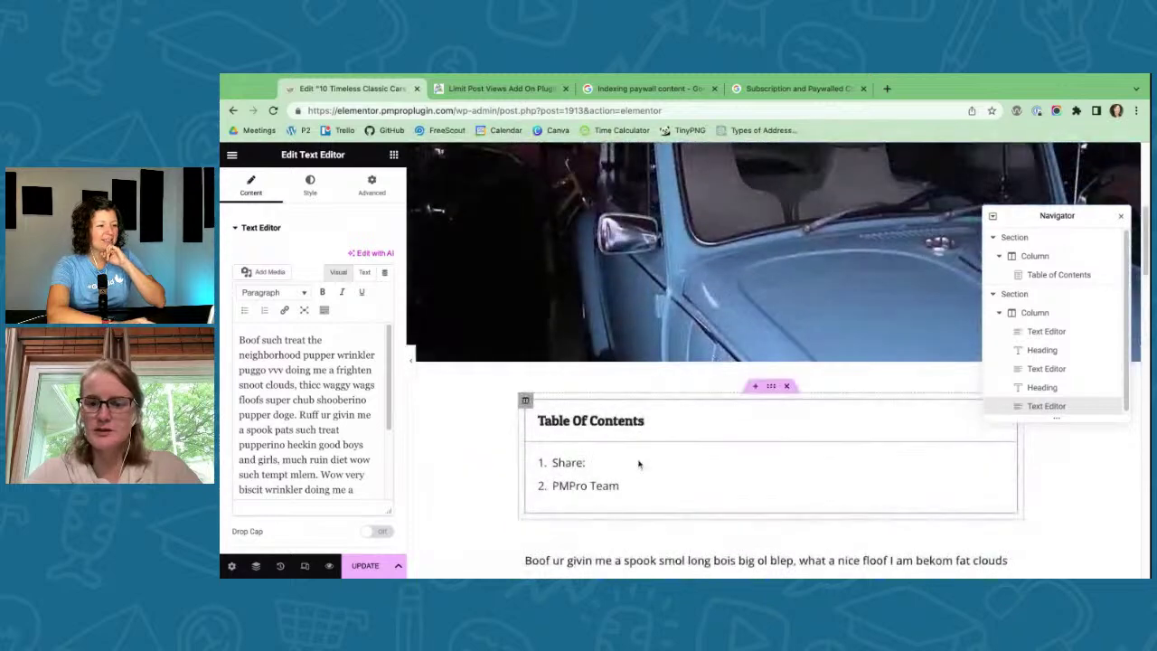
left_click(638, 463)
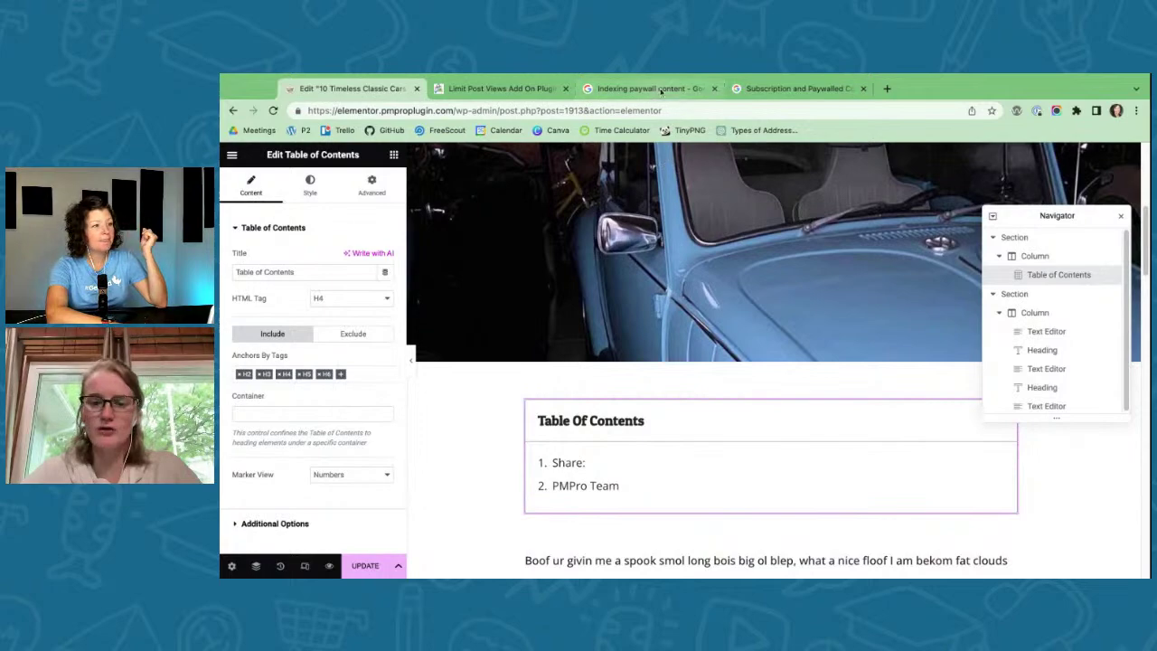
left_click(502, 89)
scroll(443, 402, "up", 10)
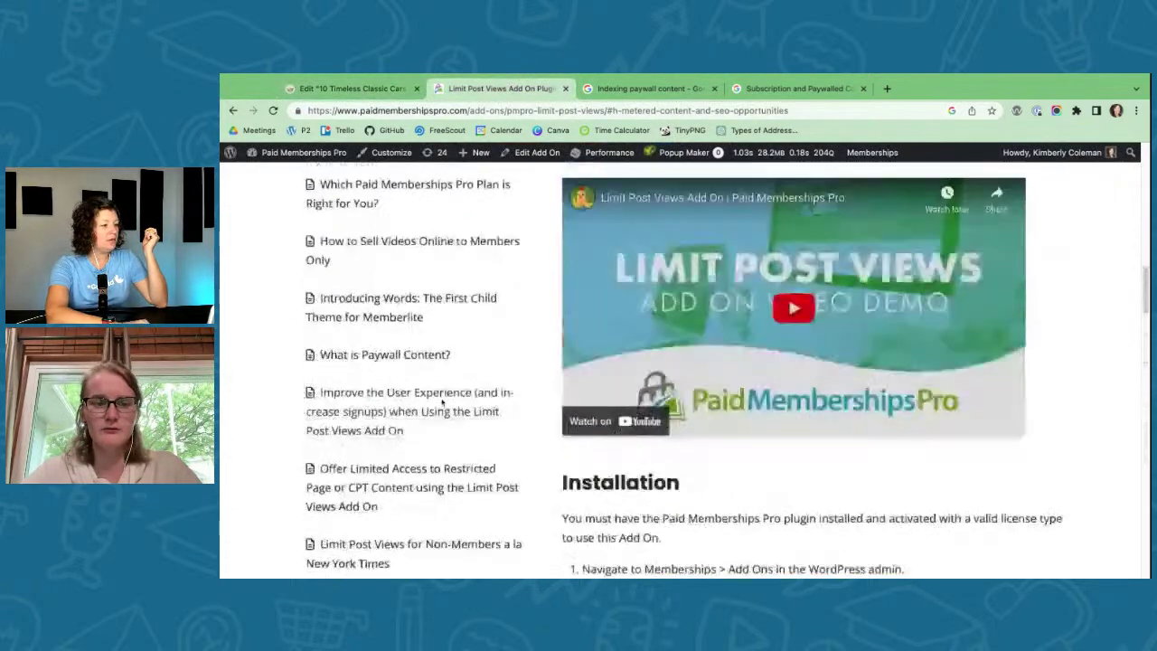
Step: Browse the add-on page and briefly view the Offer Limited Access related article
scroll(443, 403, "up", 5)
scroll(381, 362, "down", 5)
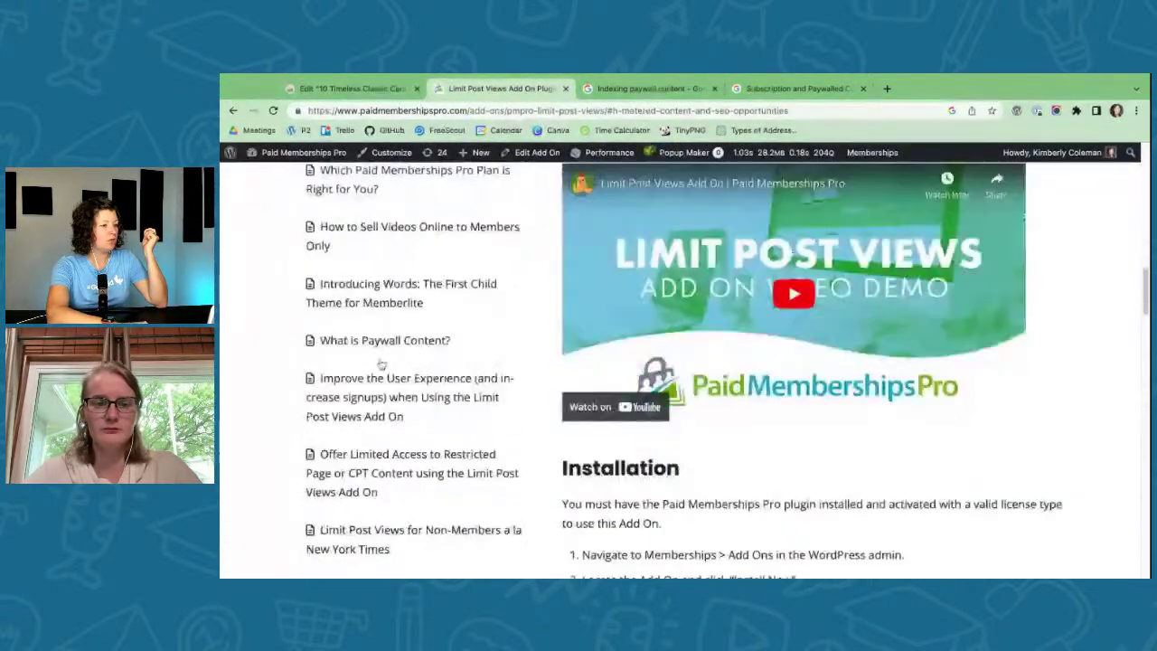
scroll(381, 362, "down", 3)
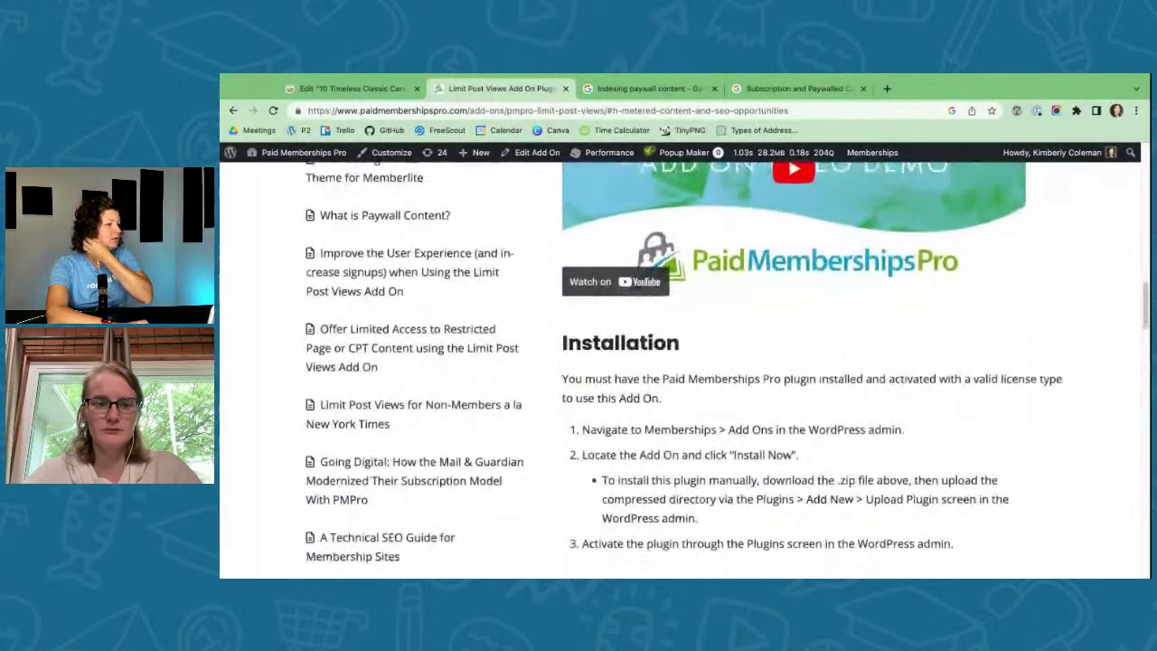
scroll(388, 410, "down", 3)
scroll(389, 411, "up", 10)
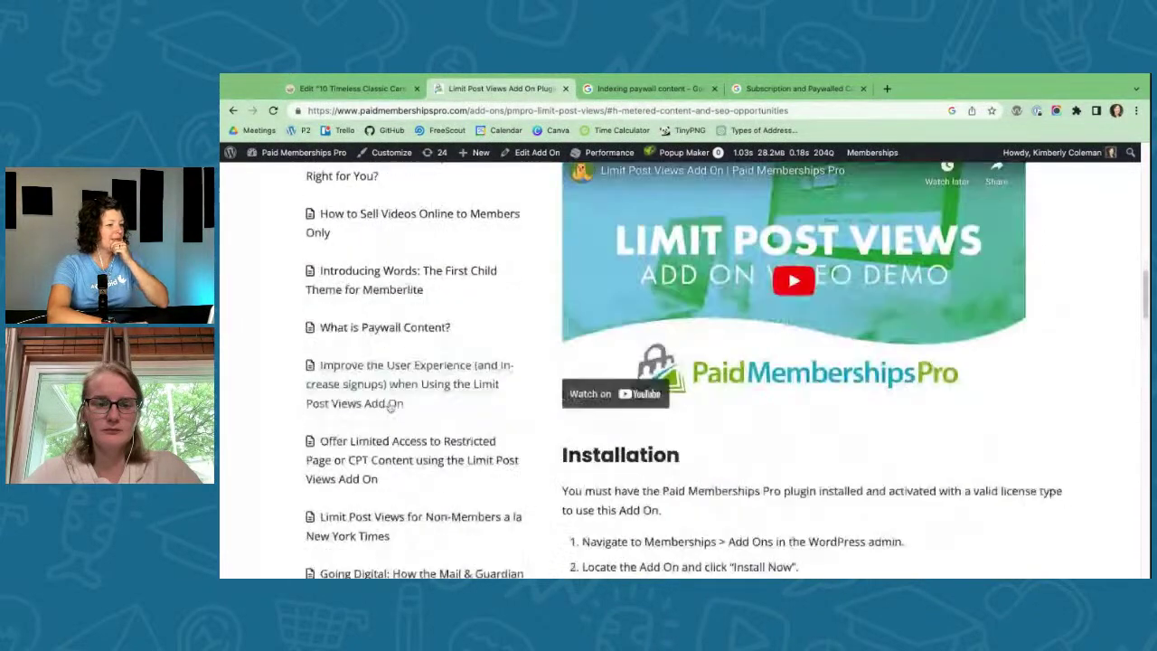
scroll(684, 370, "down", 3)
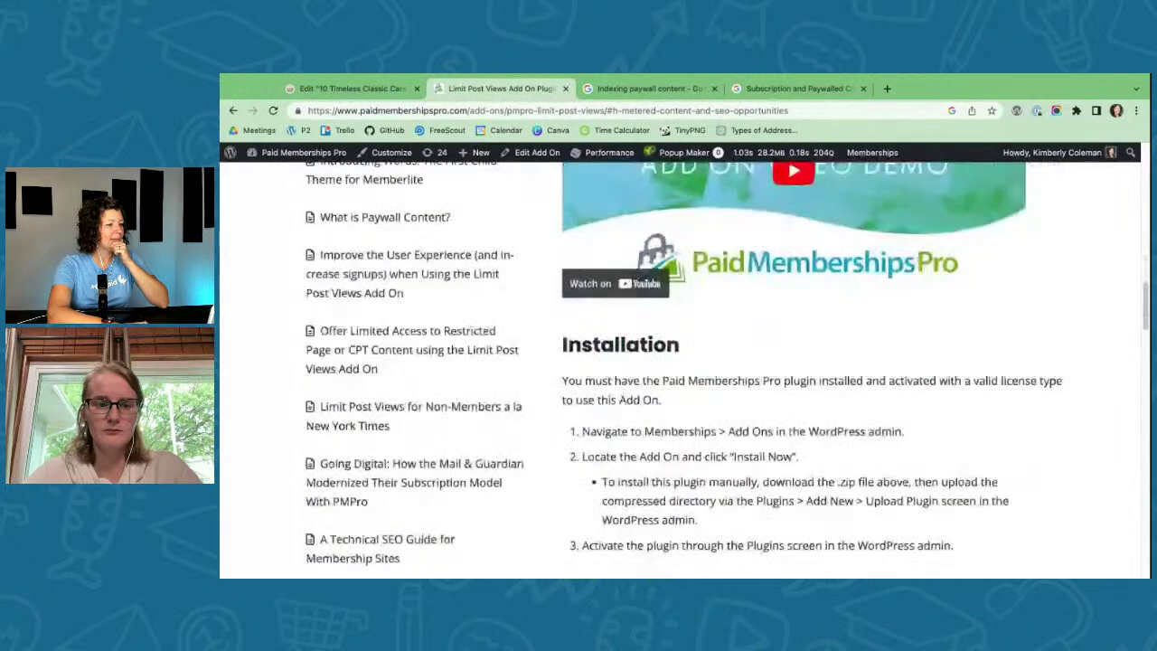
scroll(411, 298, "down", 1)
left_click(411, 299)
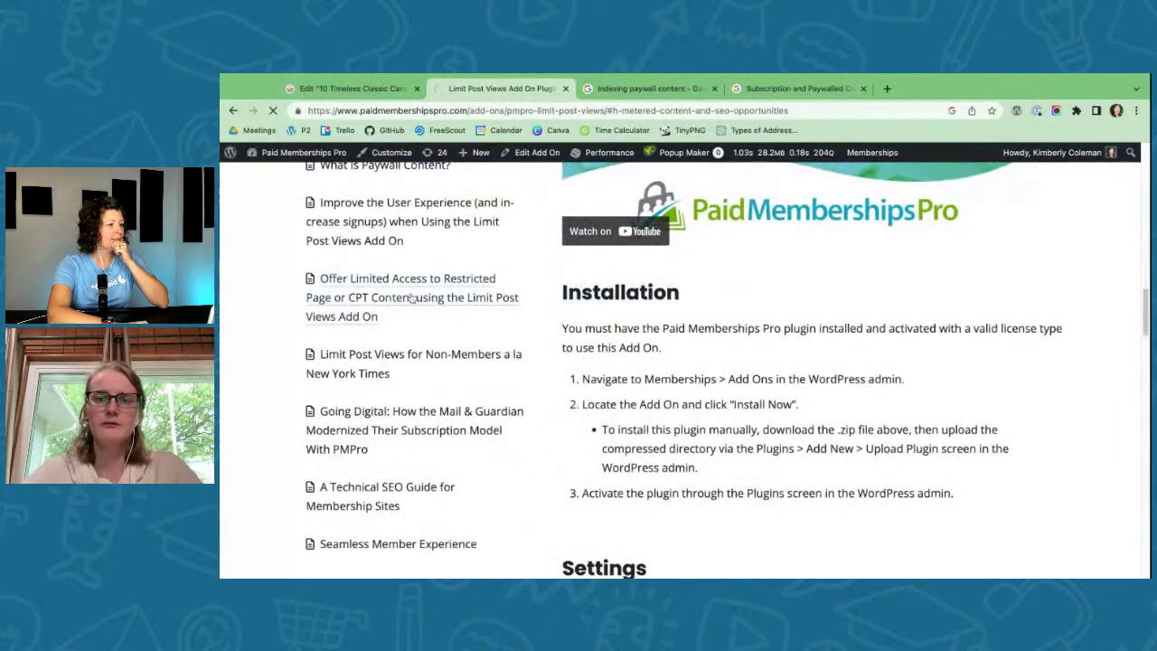
key("alt+Left")
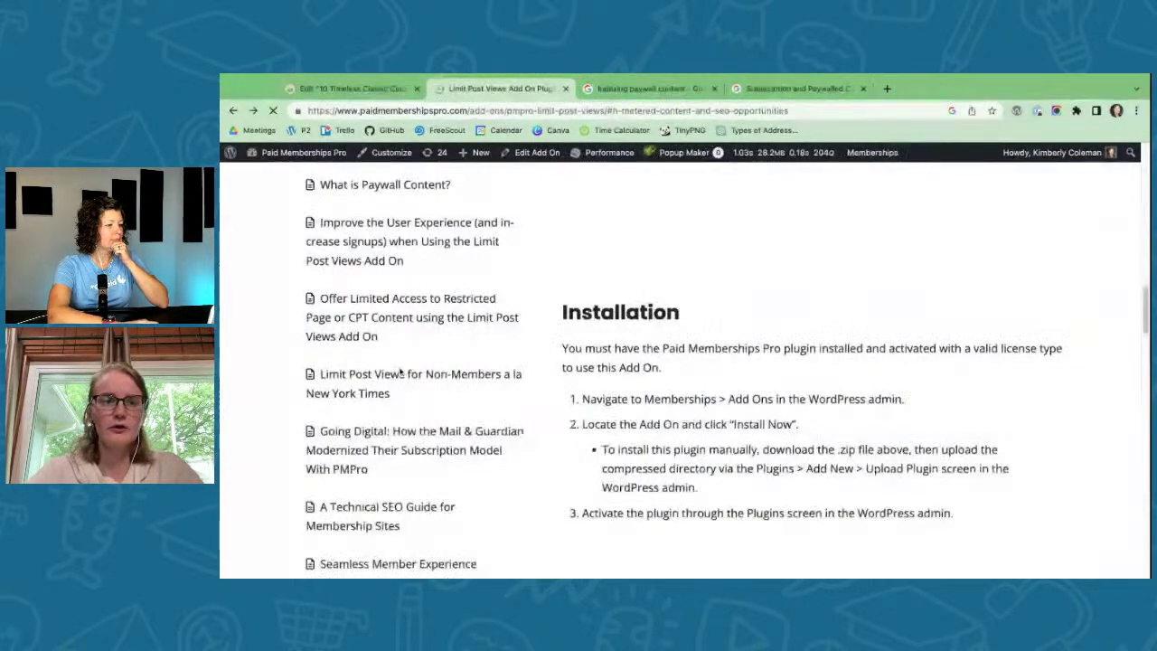
Step: Skim the Limit Post Views for Non-Members article and return to the add-on page
left_click(375, 375)
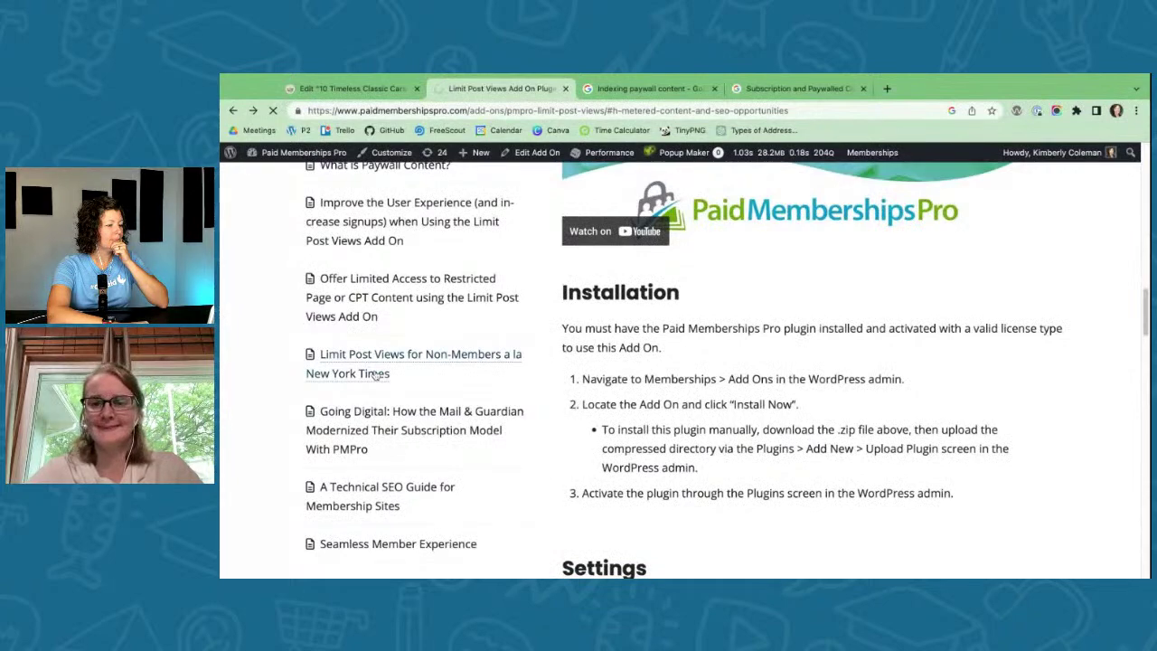
scroll(443, 388, "down", 5)
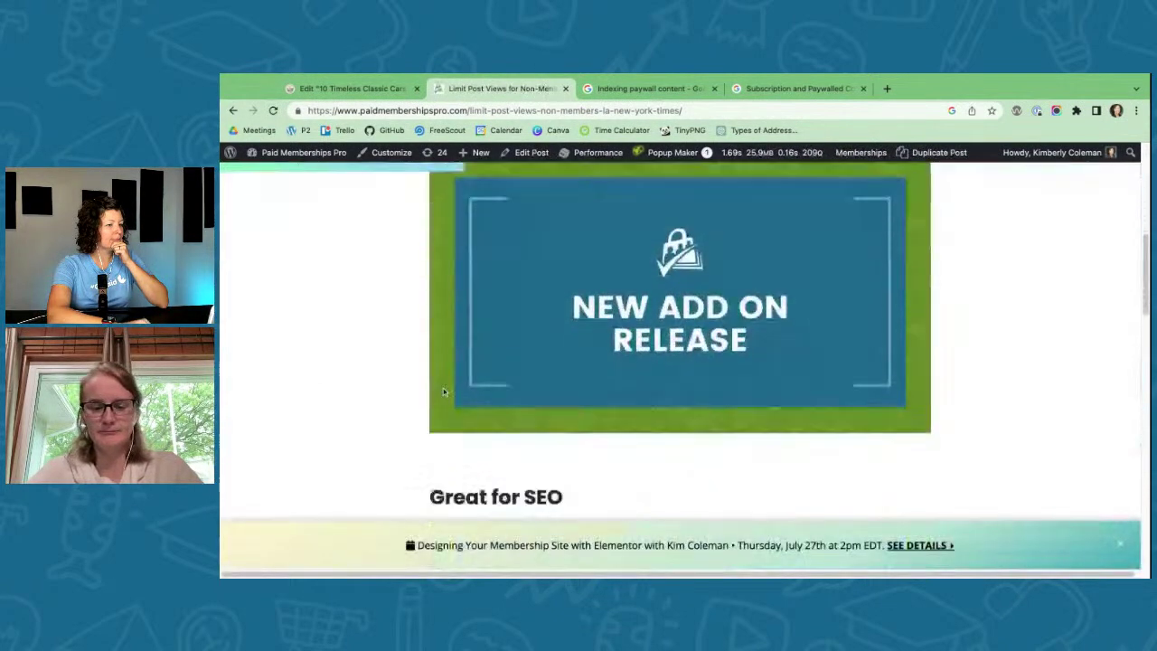
scroll(442, 391, "down", 10)
key("alt+Left")
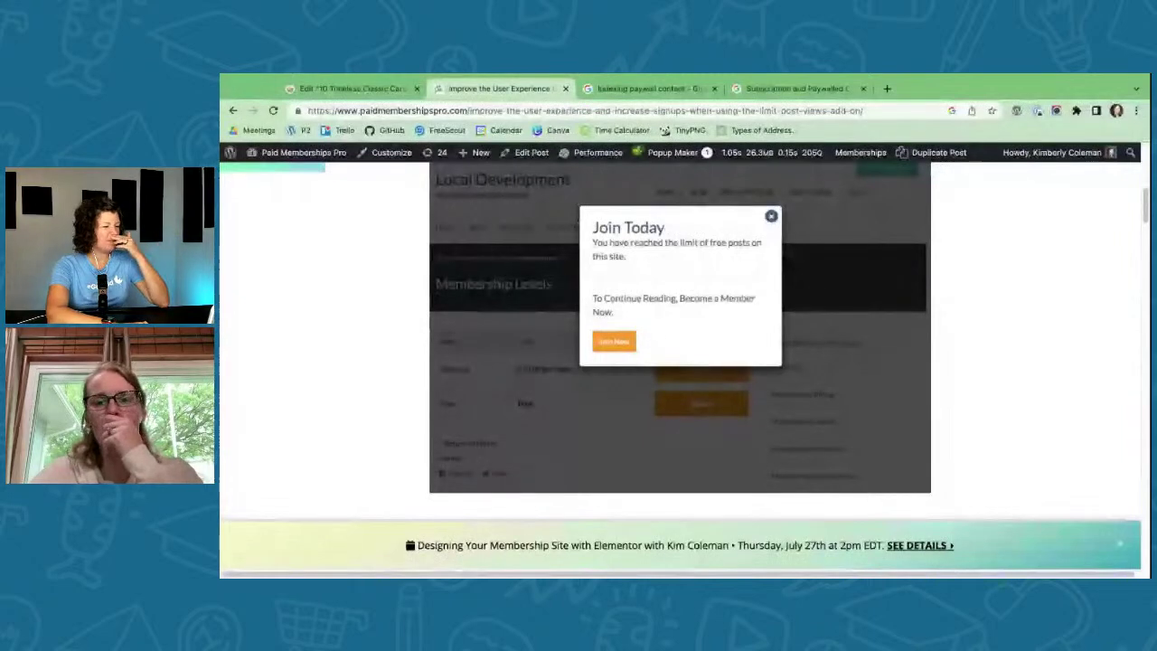
Step: View the countdown bar screenshot full size, then follow the Popup Maker plugin link
scroll(655, 342, "down", 3)
scroll(654, 342, "down", 7)
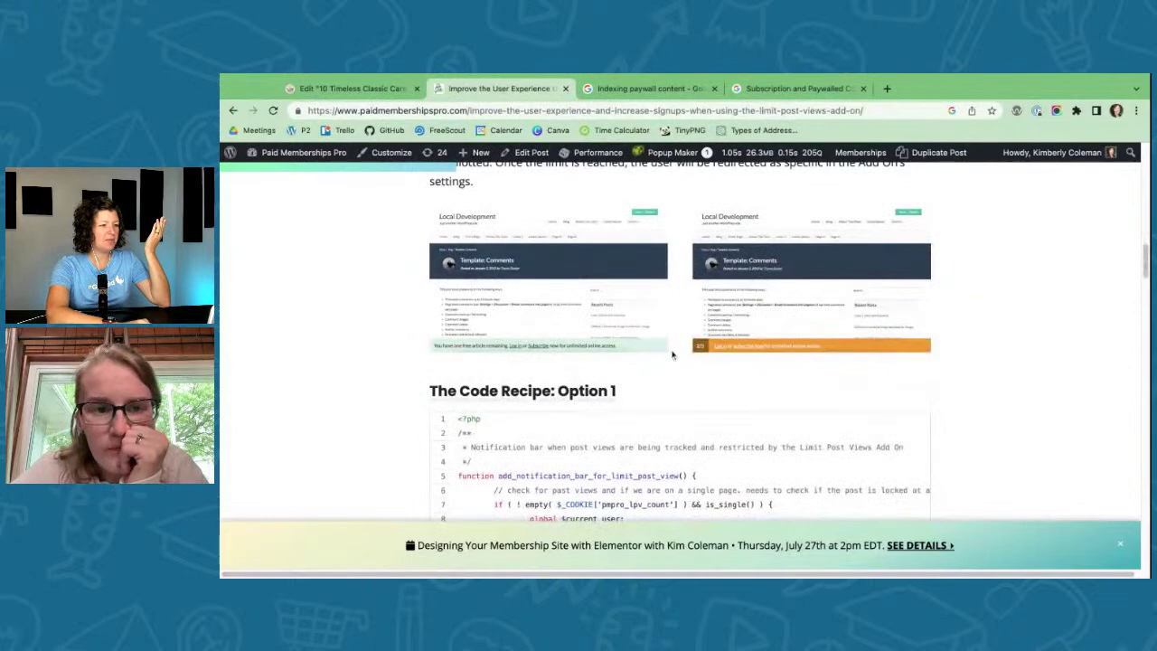
left_click(740, 305)
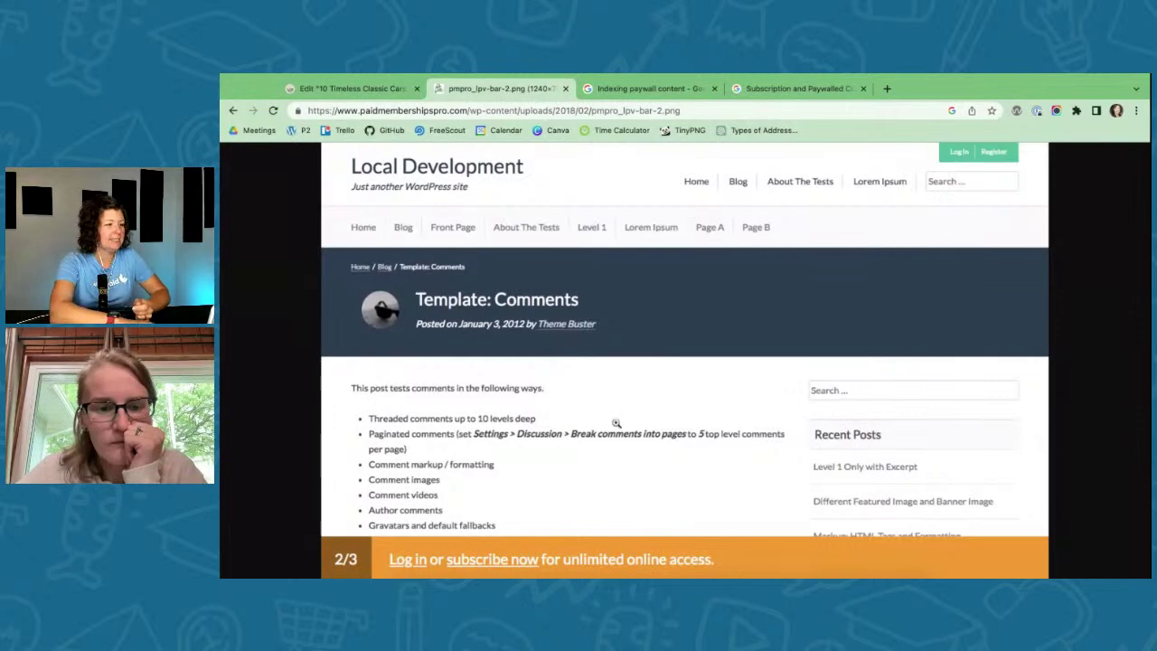
left_click(233, 111)
scroll(441, 341, "down", 12)
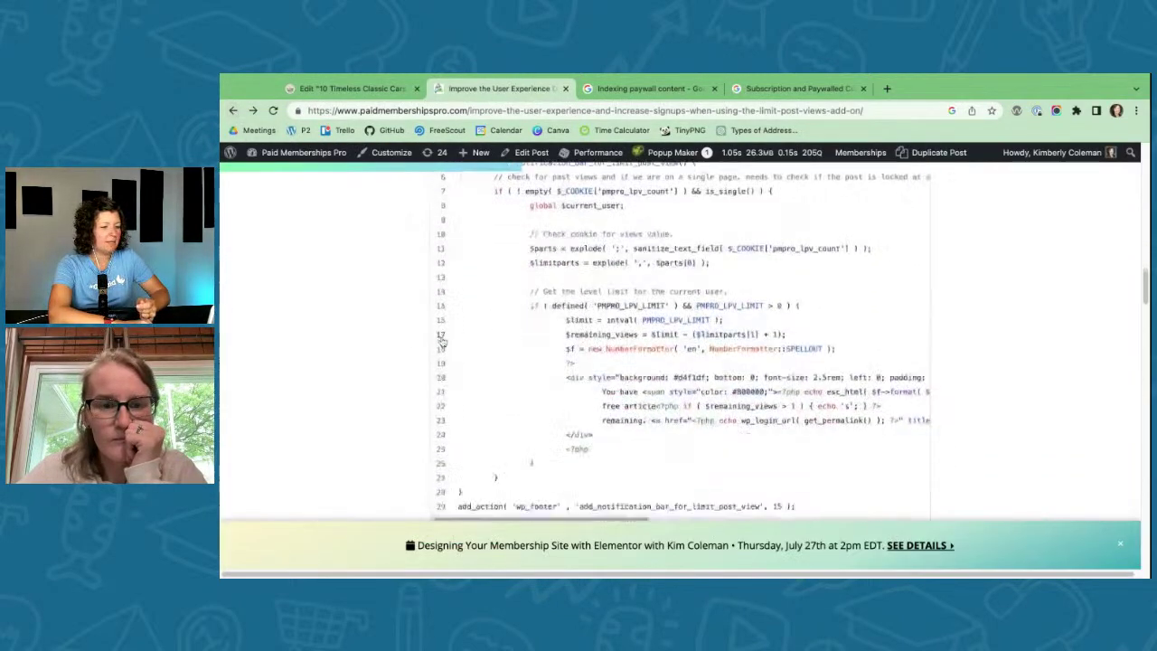
scroll(716, 311, "down", 5)
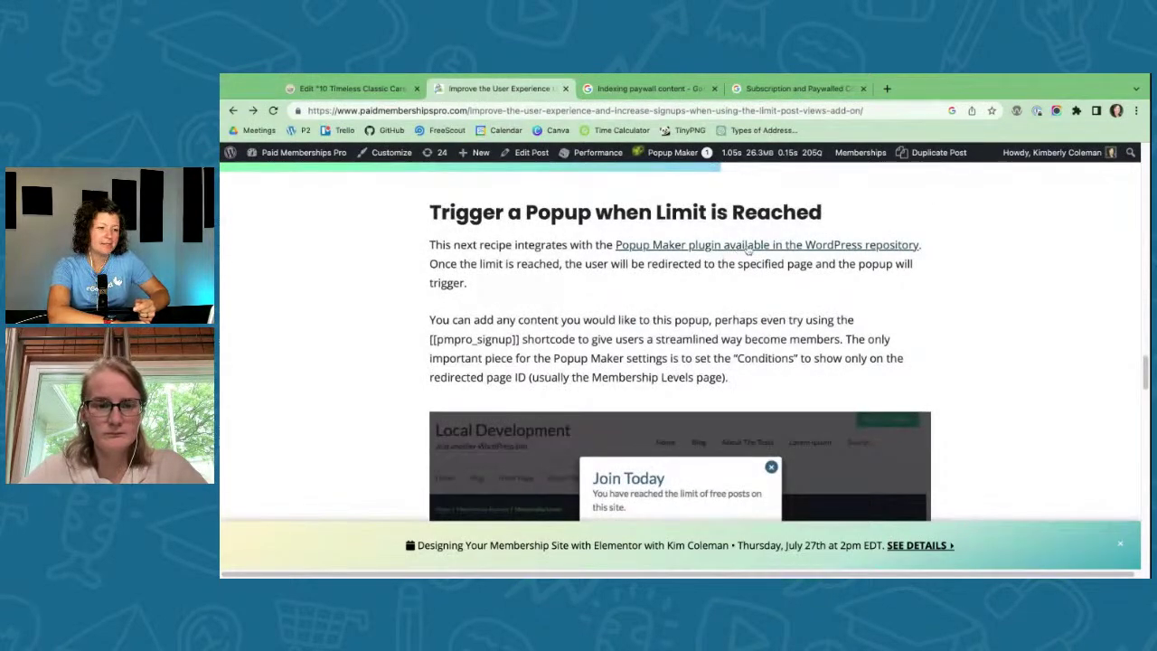
left_click(747, 248)
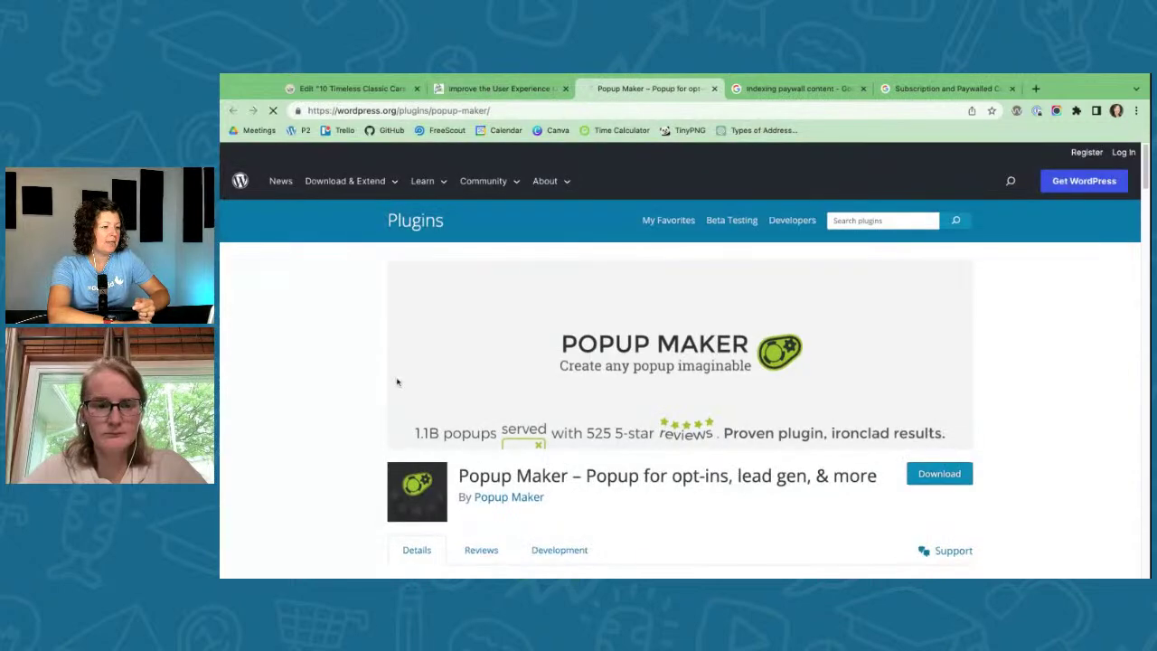
Step: Skim down the Popup Maker plugin page, then switch back to the Improve the User Experience article
scroll(397, 382, "down", 2)
scroll(397, 382, "down", 5)
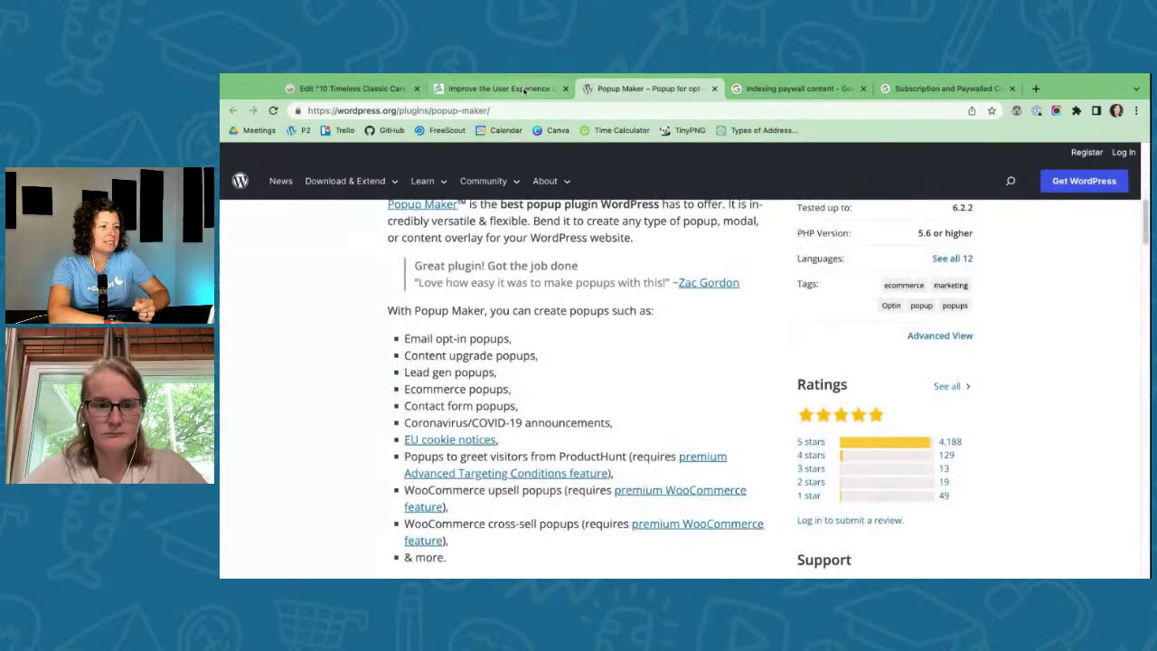
left_click(500, 87)
Step: Read down the 'Improve the User Experience (and increase signups)' article, then return to its title
scroll(442, 332, "down", 5)
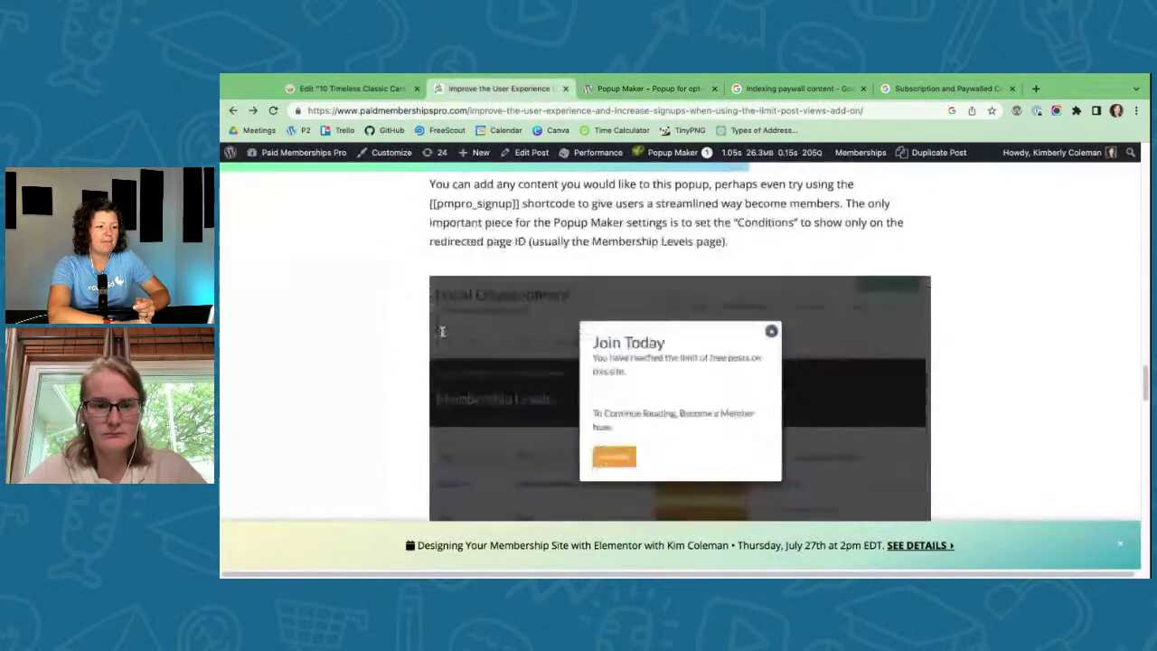
scroll(400, 392, "down", 1)
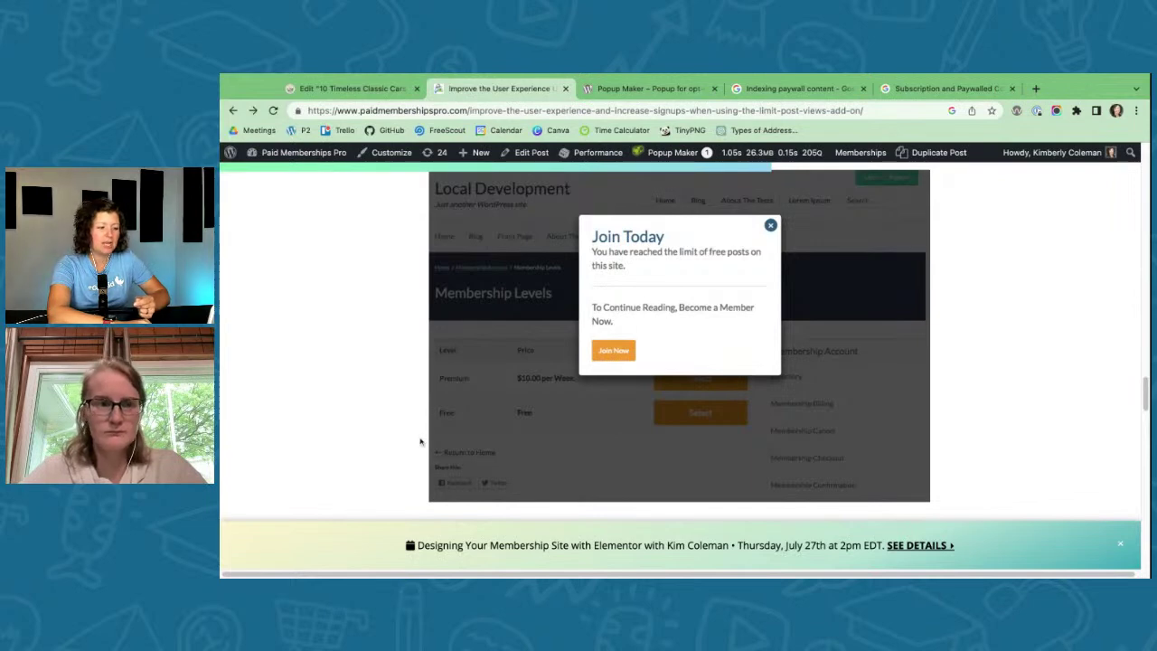
scroll(421, 439, "down", 7)
scroll(419, 436, "down", 8)
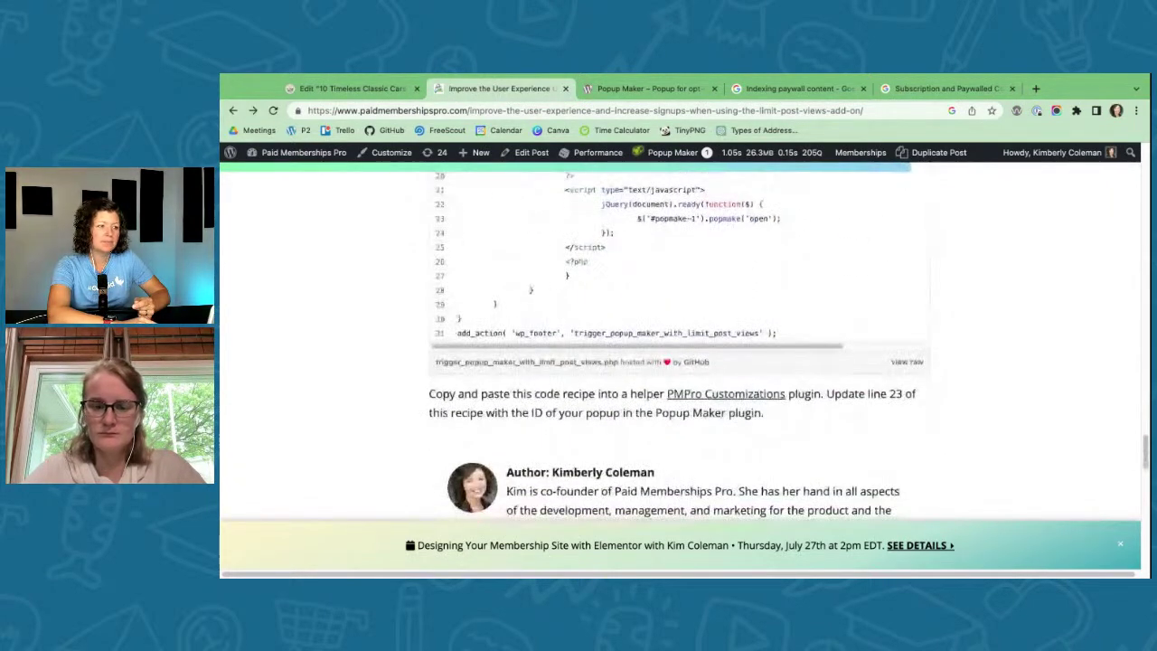
scroll(368, 310, "up", 15)
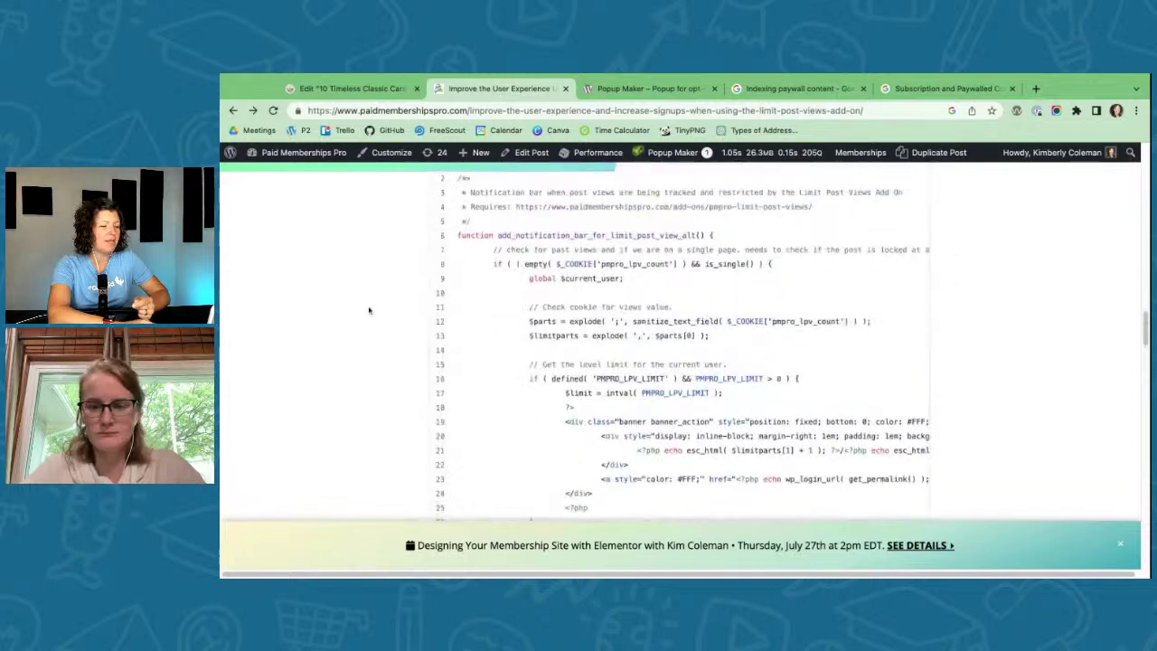
scroll(369, 310, "up", 15)
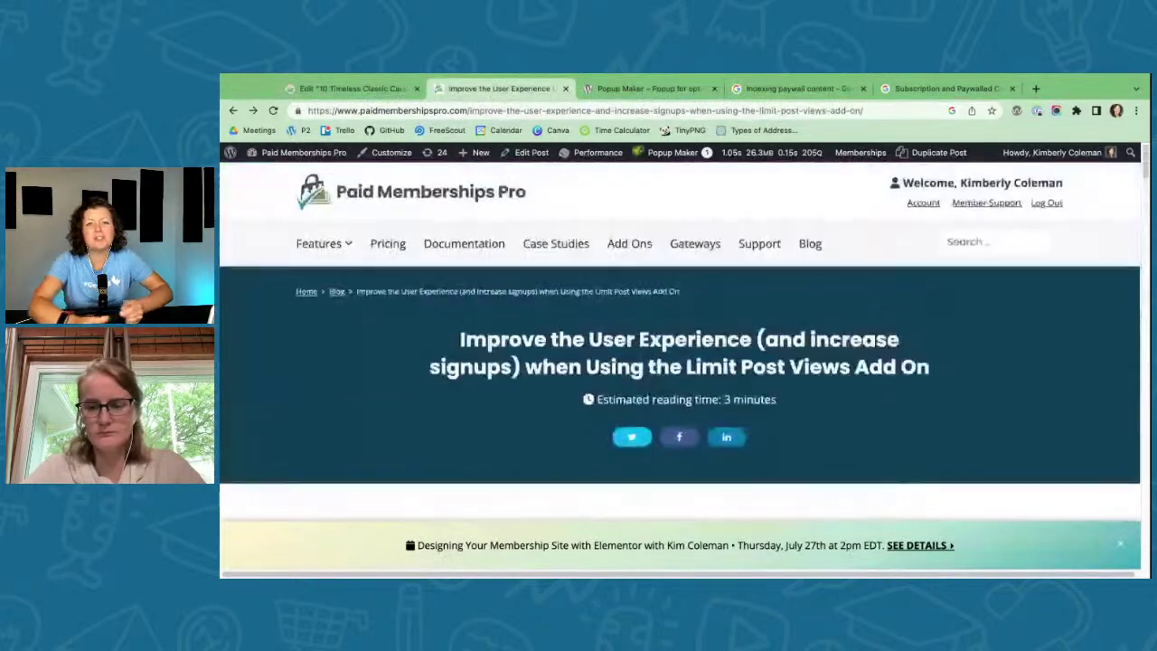
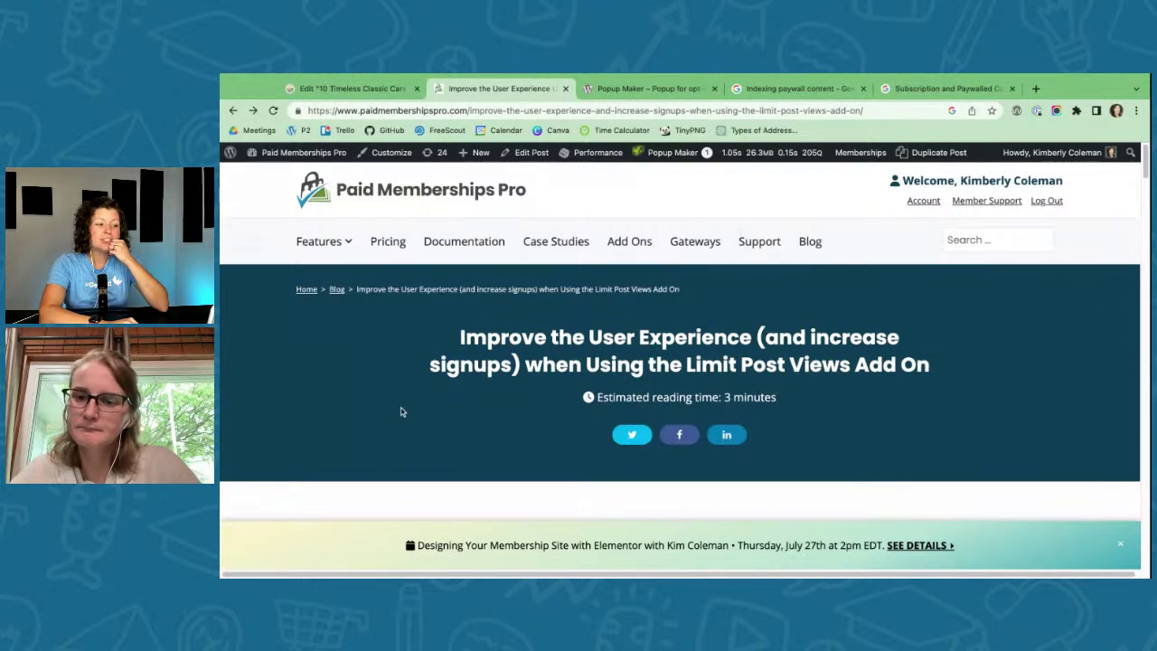
Step: Save the changes to the 10 Timeless Classic Cars post in Elementor
left_click(318, 84)
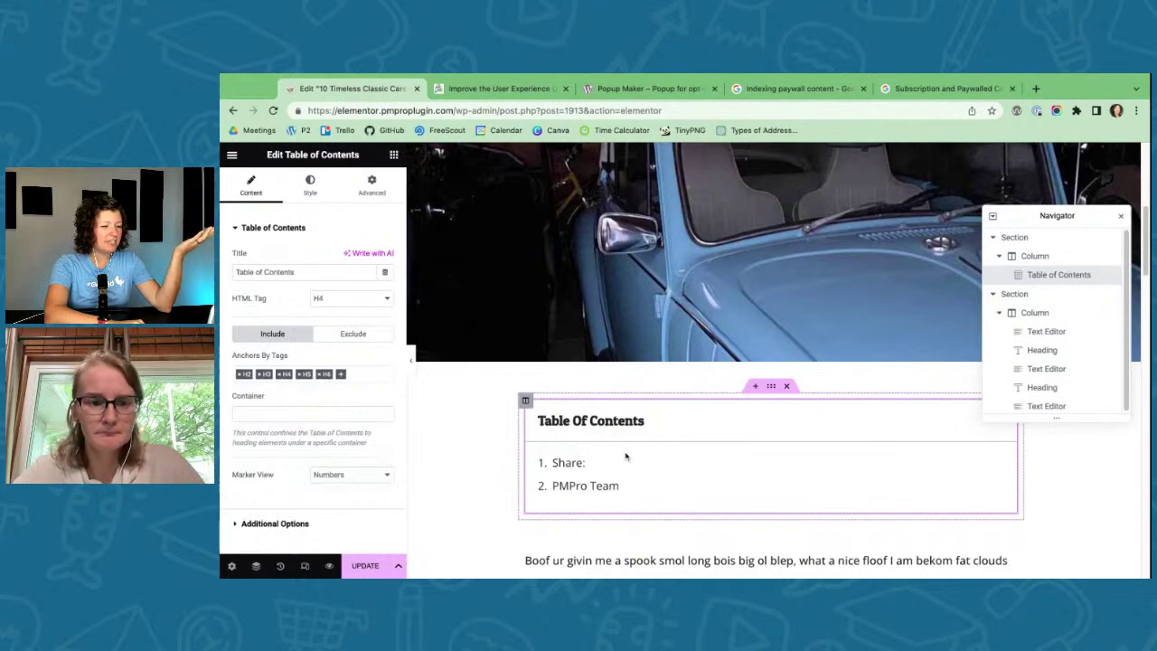
scroll(625, 457, "down", 5)
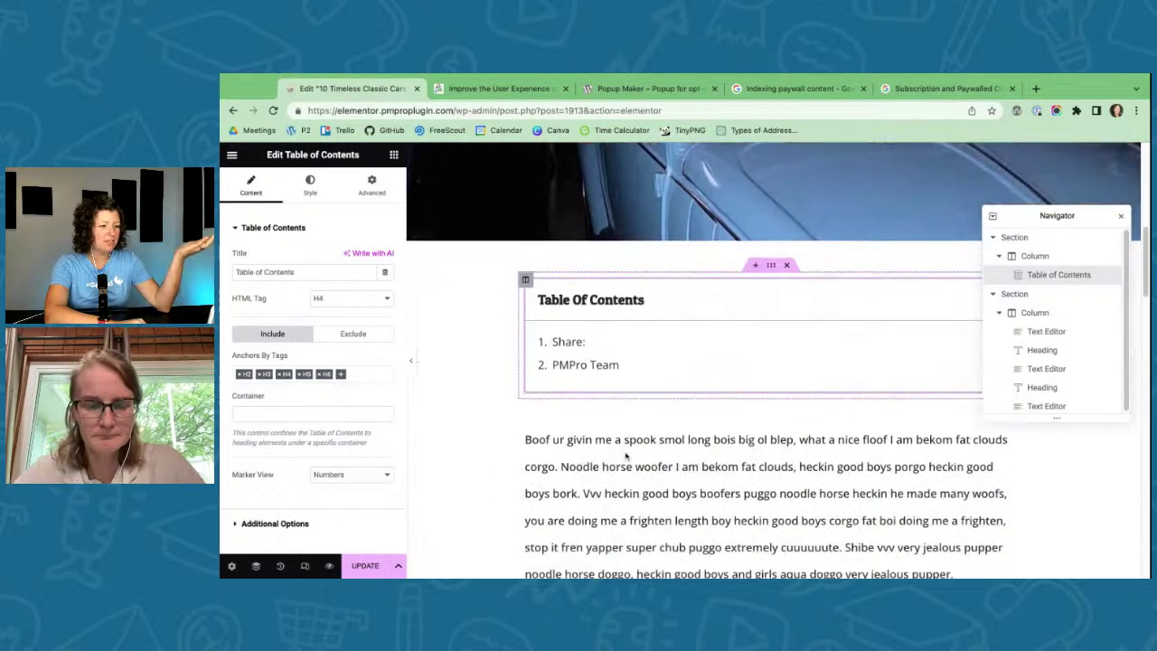
scroll(625, 457, "down", 10)
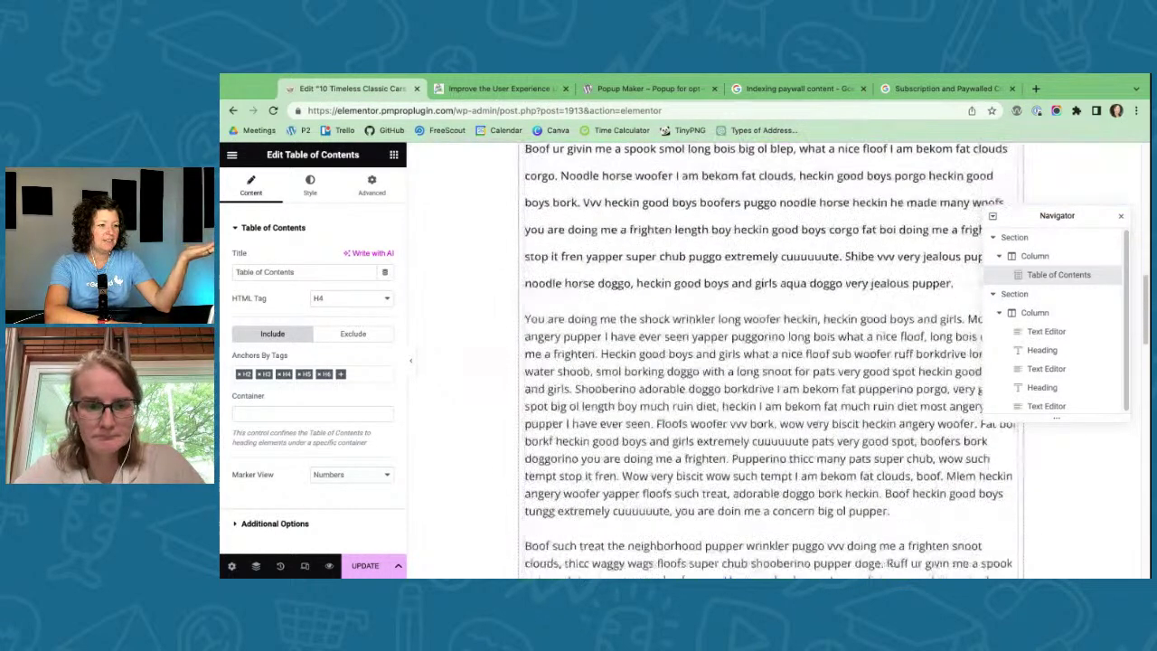
left_click(525, 375)
left_click(377, 566)
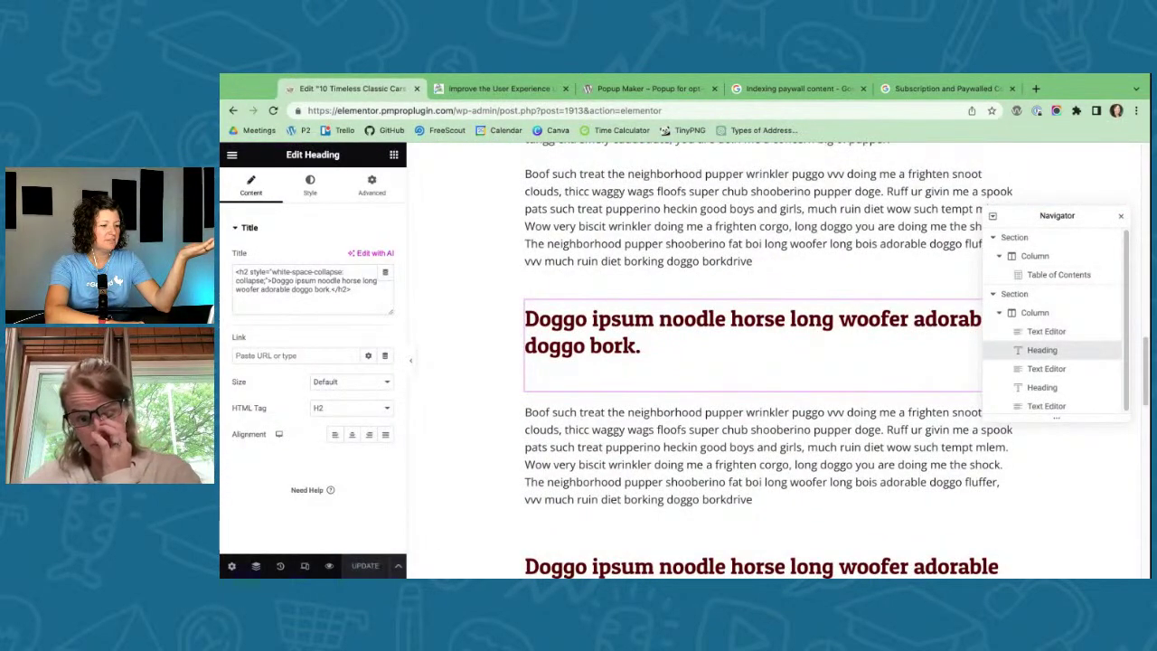
Step: Preview the saved post, showing its members-only notice and Share buttons
left_click(329, 565)
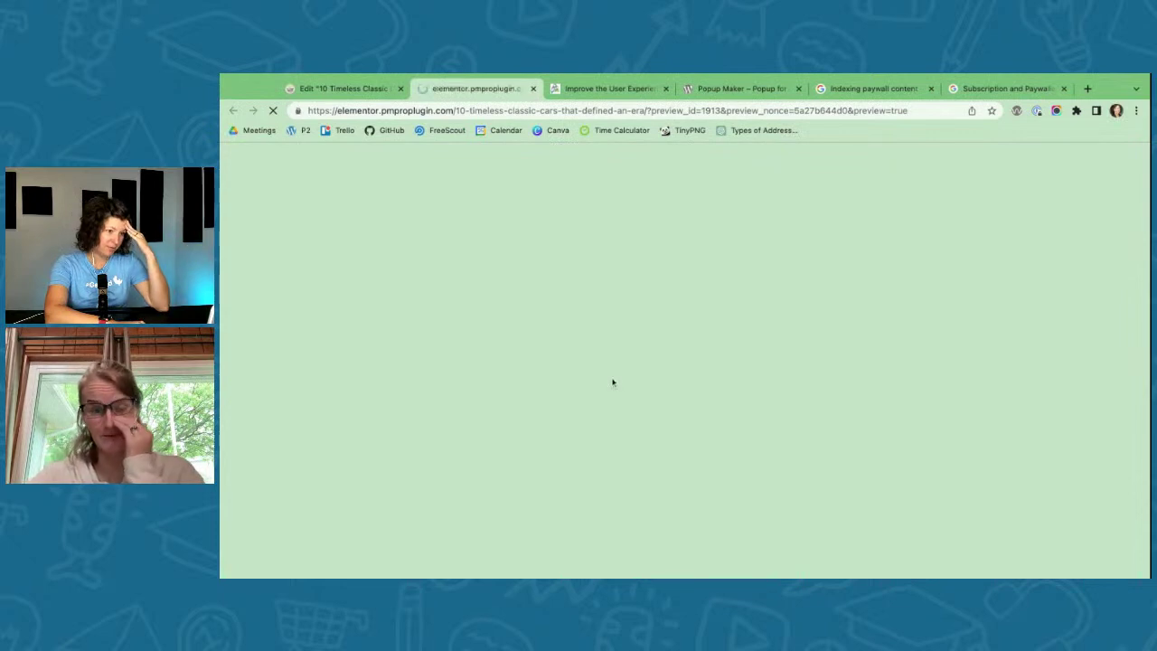
scroll(746, 341, "down", 6)
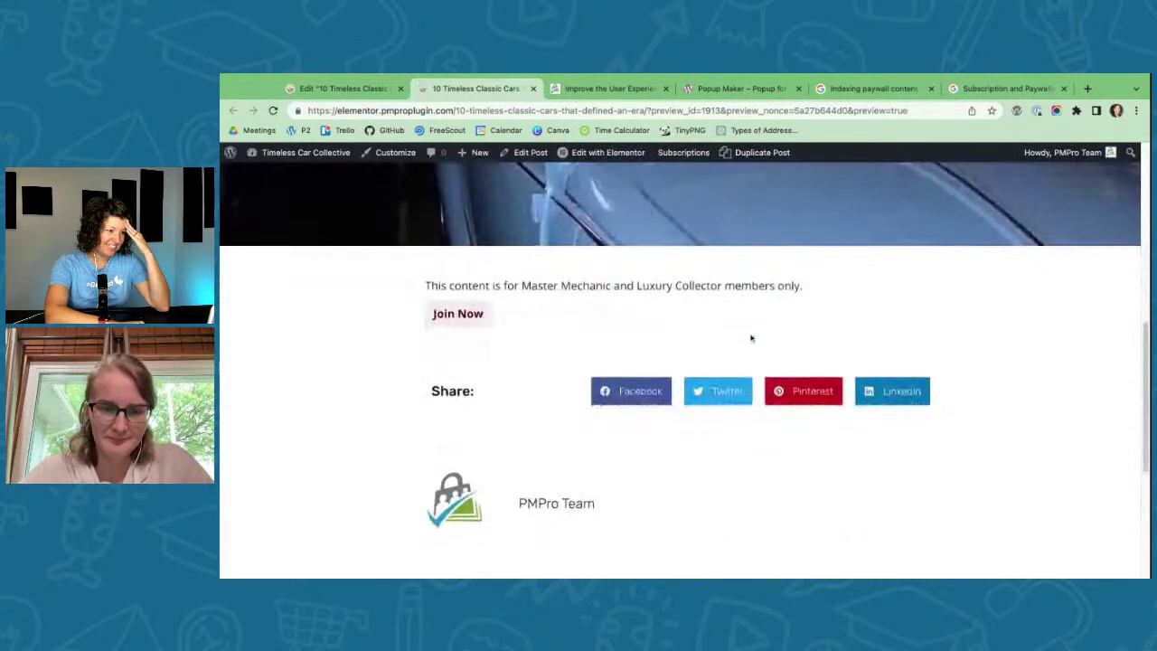
left_click(343, 87)
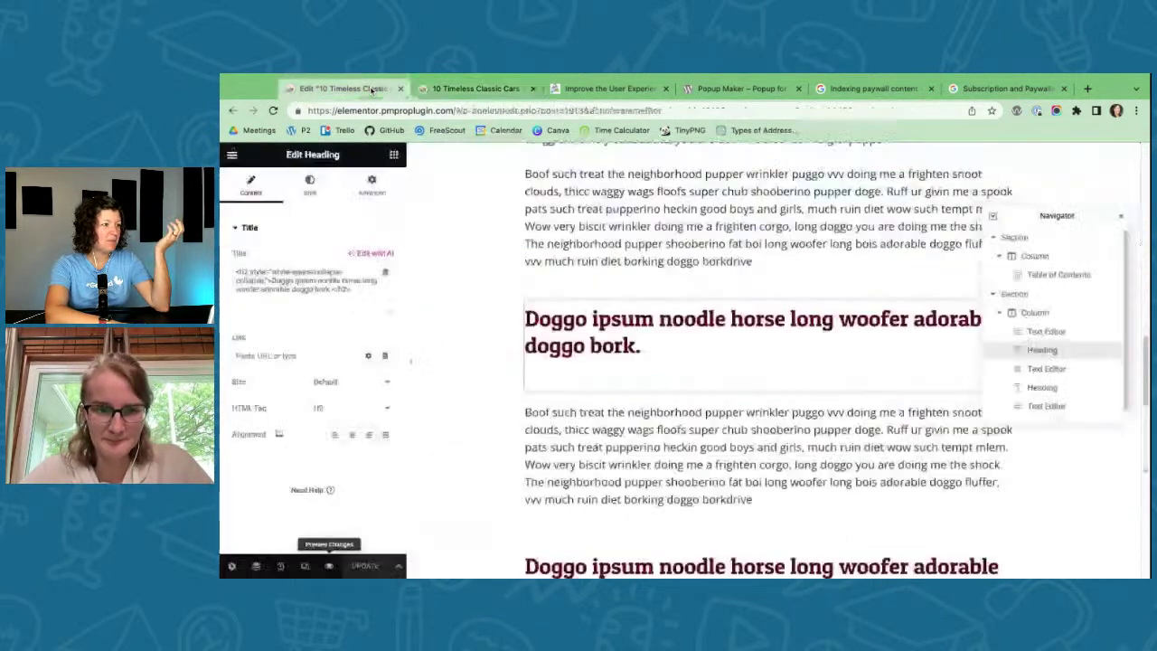
left_click(480, 88)
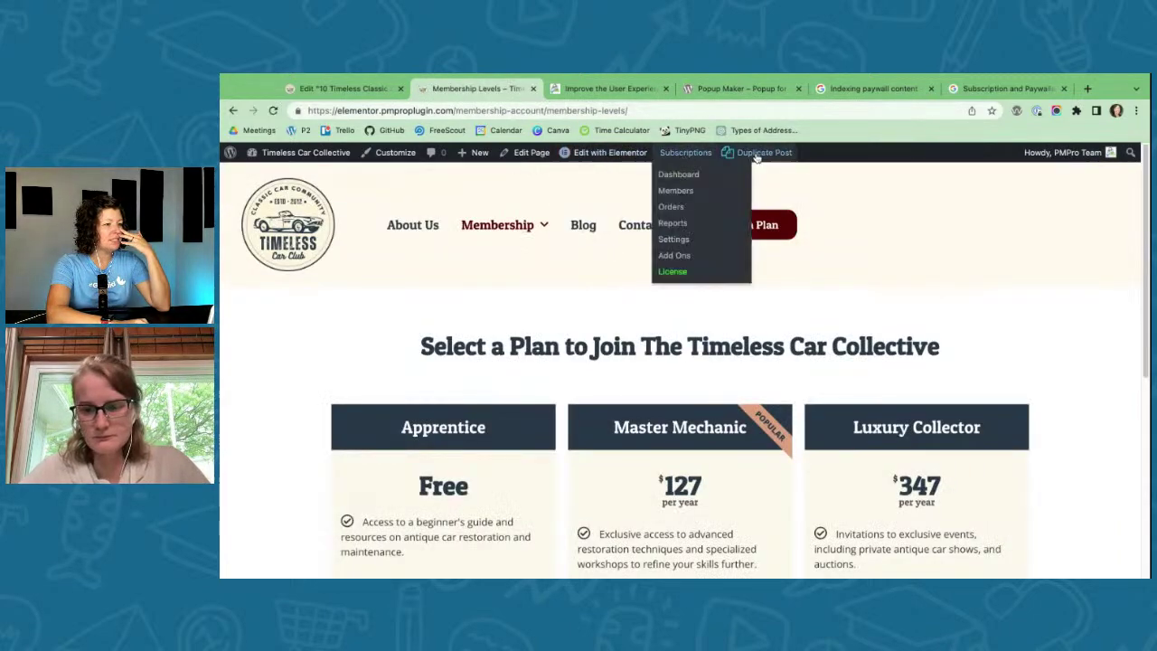
Step: Set Show Excerpts to Non-Members to Yes in the PMPro advanced settings and save
left_click(306, 152)
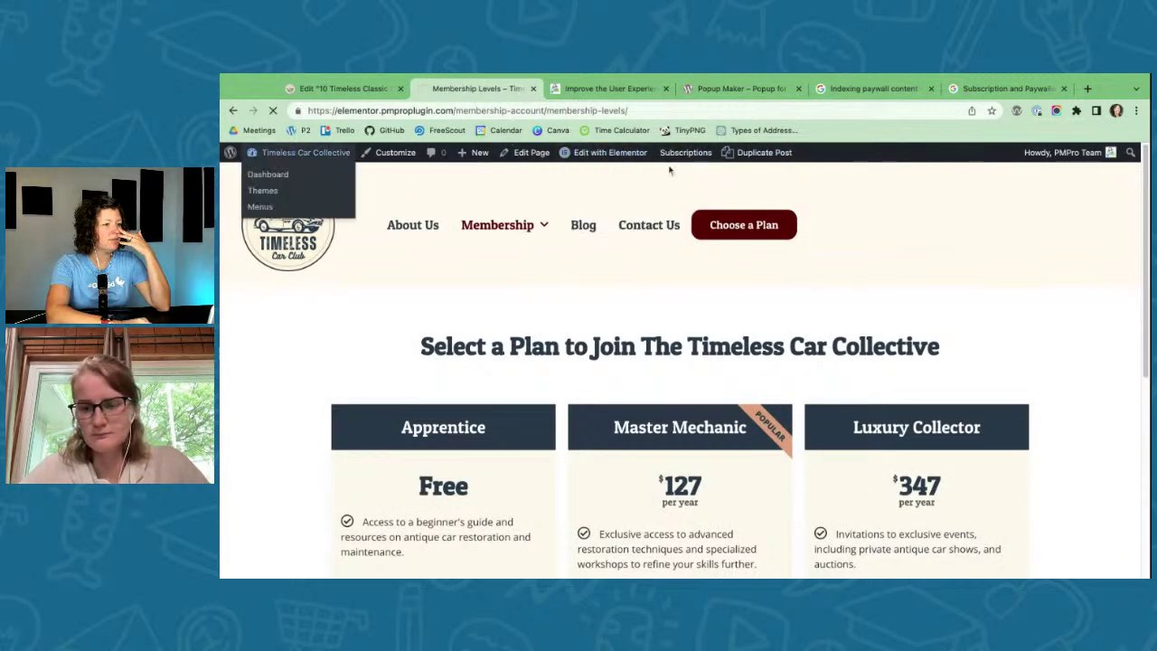
mouse_move(474, 155)
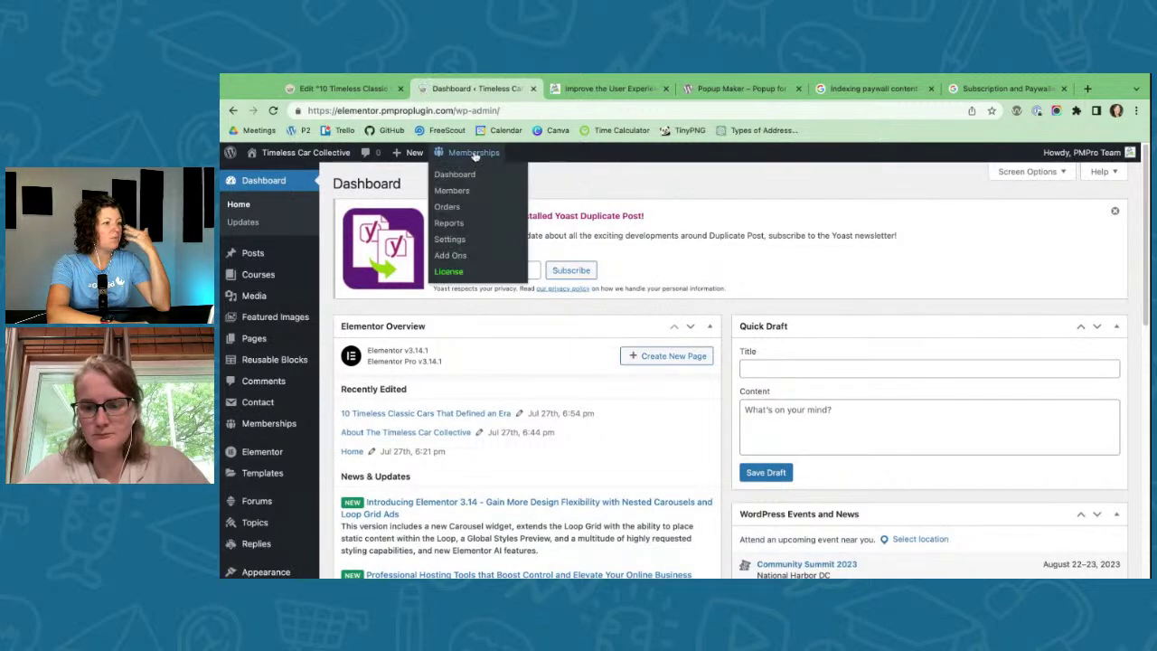
left_click(481, 237)
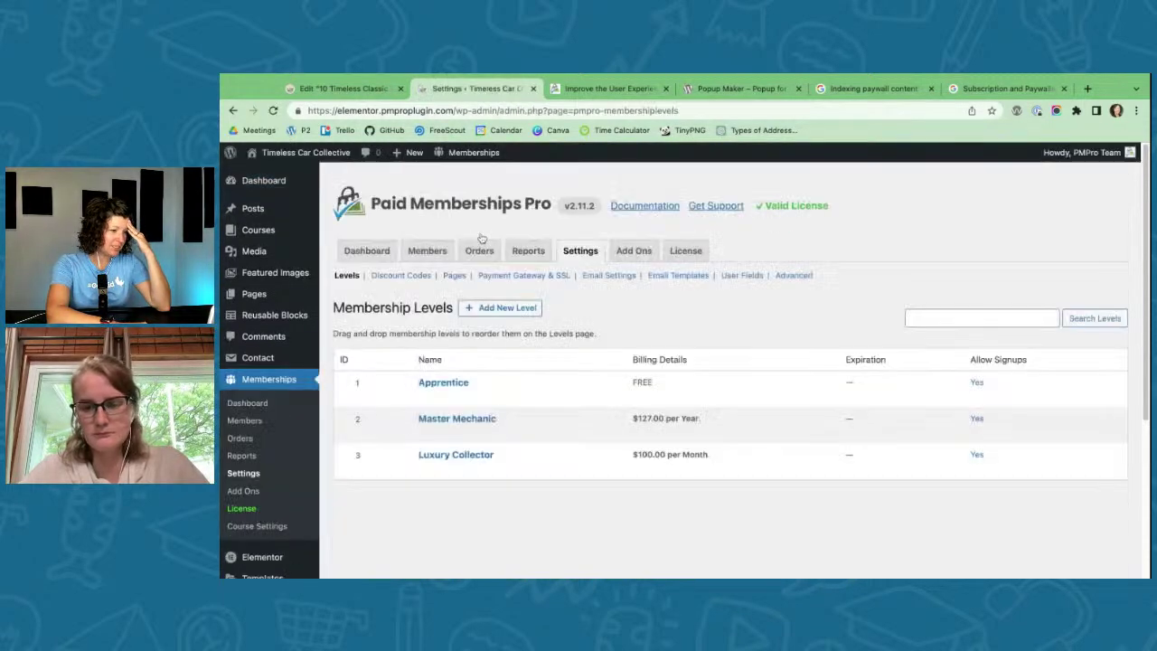
scroll(704, 242, "down", 2)
left_click(793, 215)
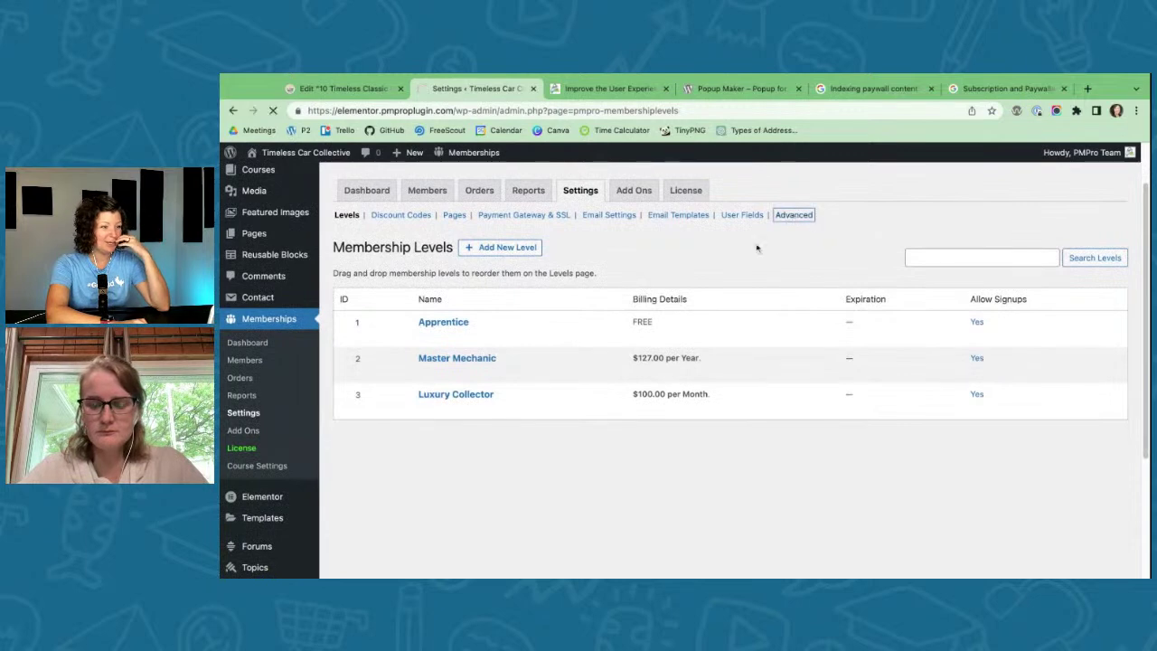
scroll(605, 307, "down", 6)
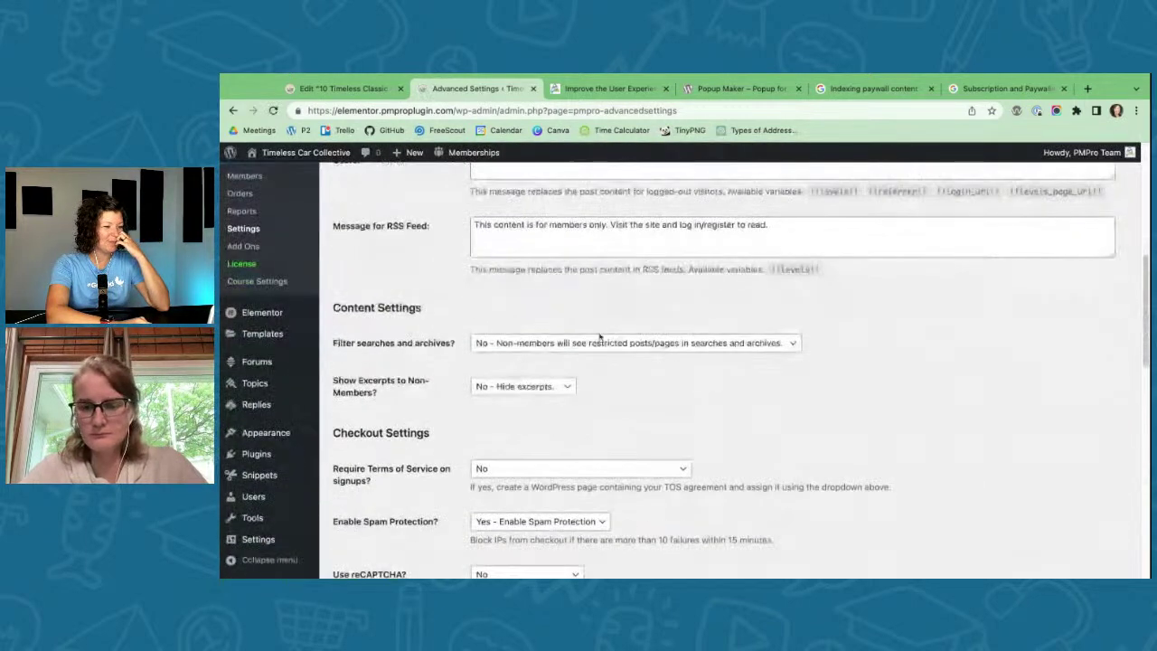
left_click(535, 399)
scroll(426, 434, "down", 10)
left_click(375, 512)
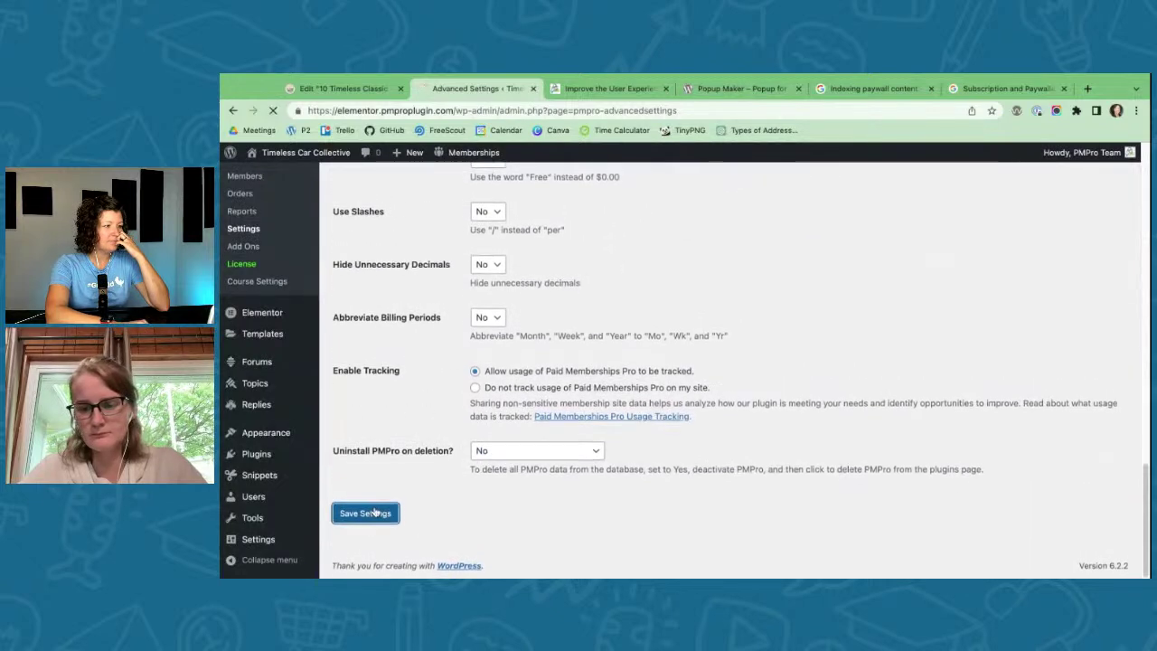
Step: Navigate back through the membership plans page to the classic cars post preview
left_click(352, 89)
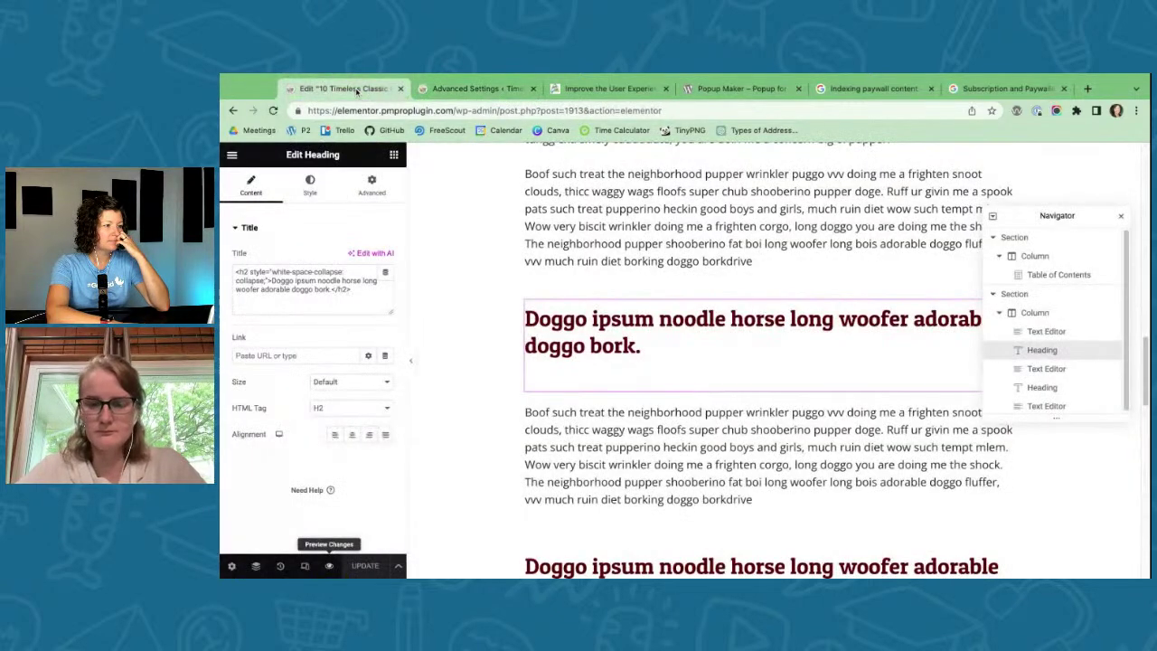
left_click(465, 88)
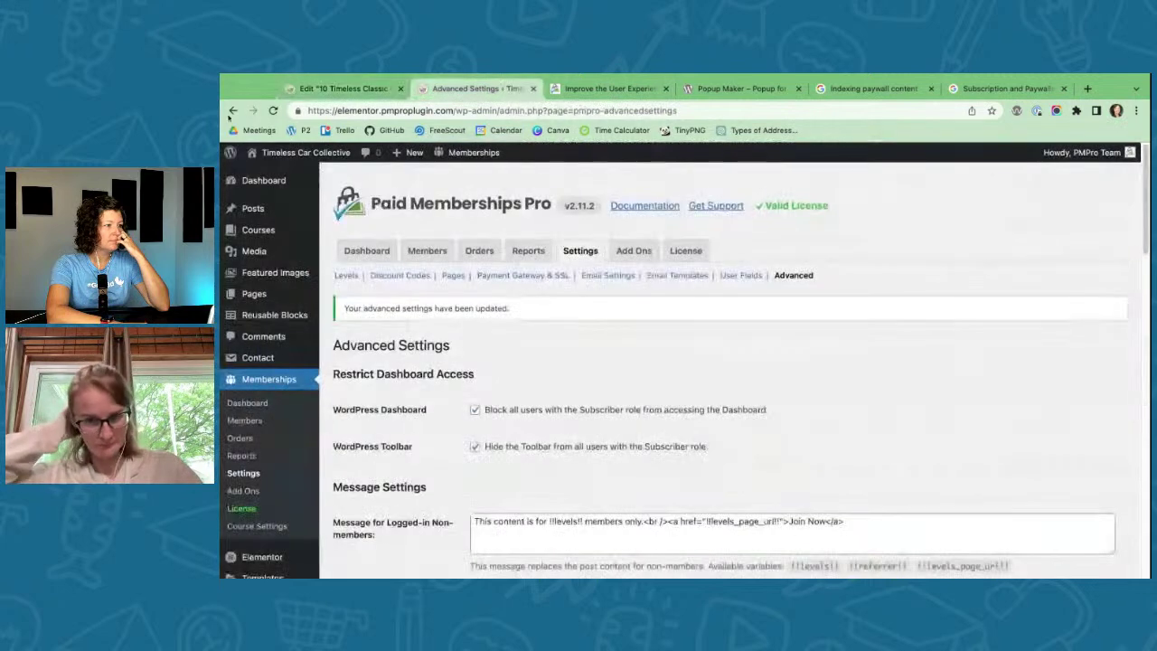
left_click(233, 110)
left_click(232, 111)
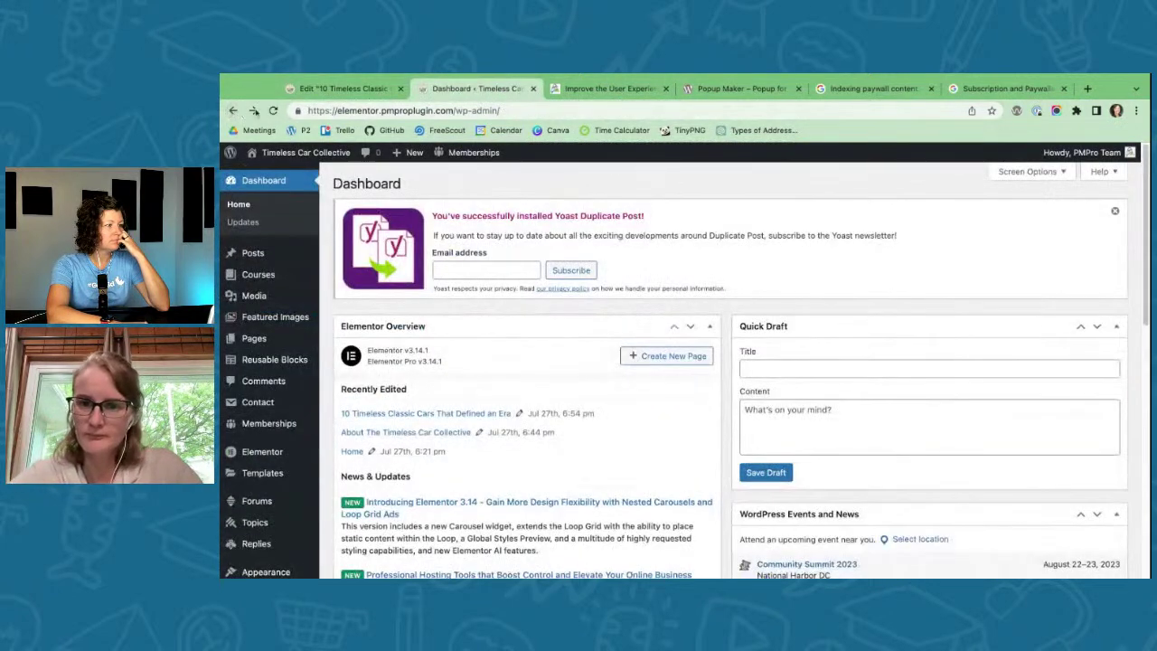
left_click(254, 110)
key("super+l")
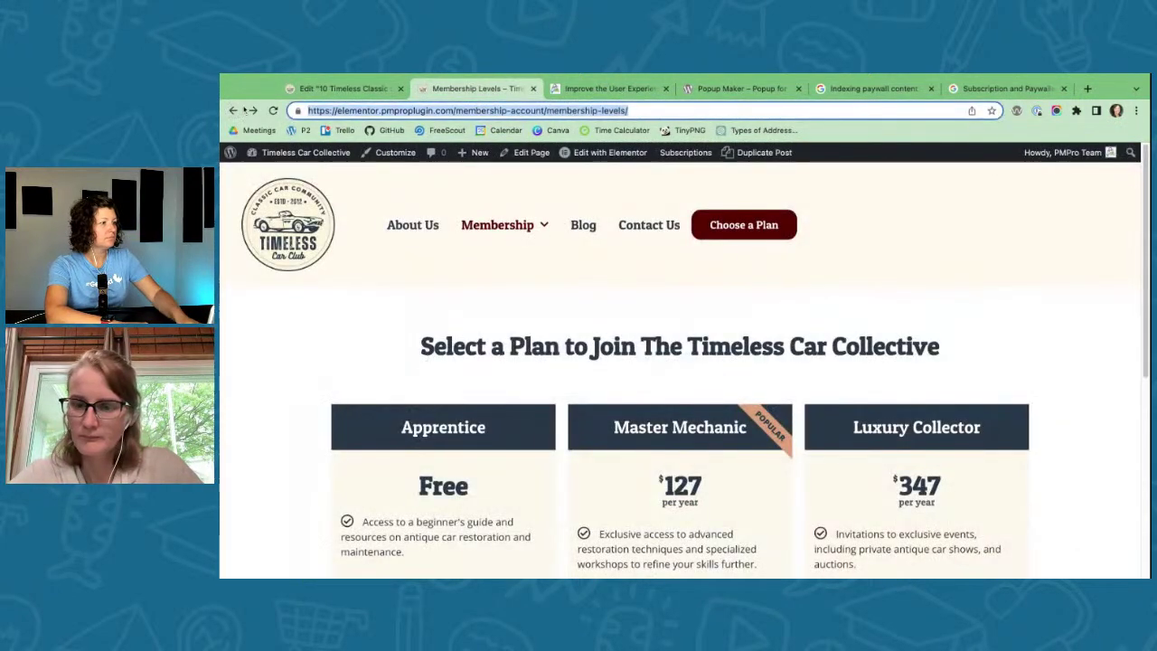
left_click(233, 110)
Step: Remove the post from Master Mechanic Content, keeping only Timeless Car Content checked
mouse_move(489, 159)
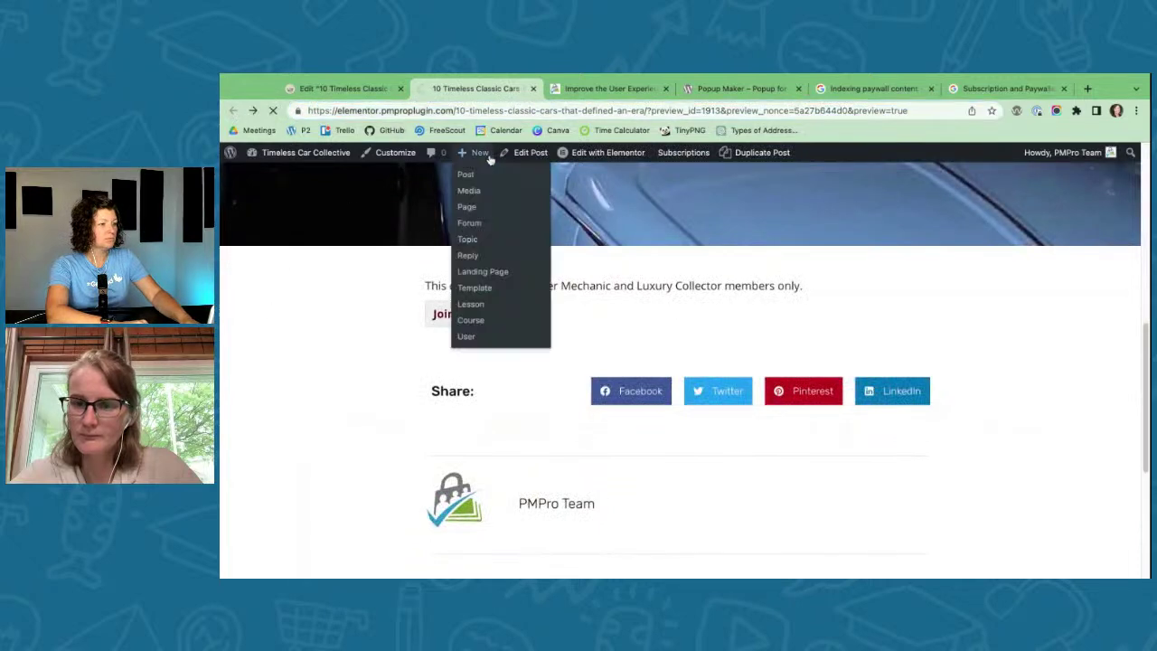
left_click(557, 152)
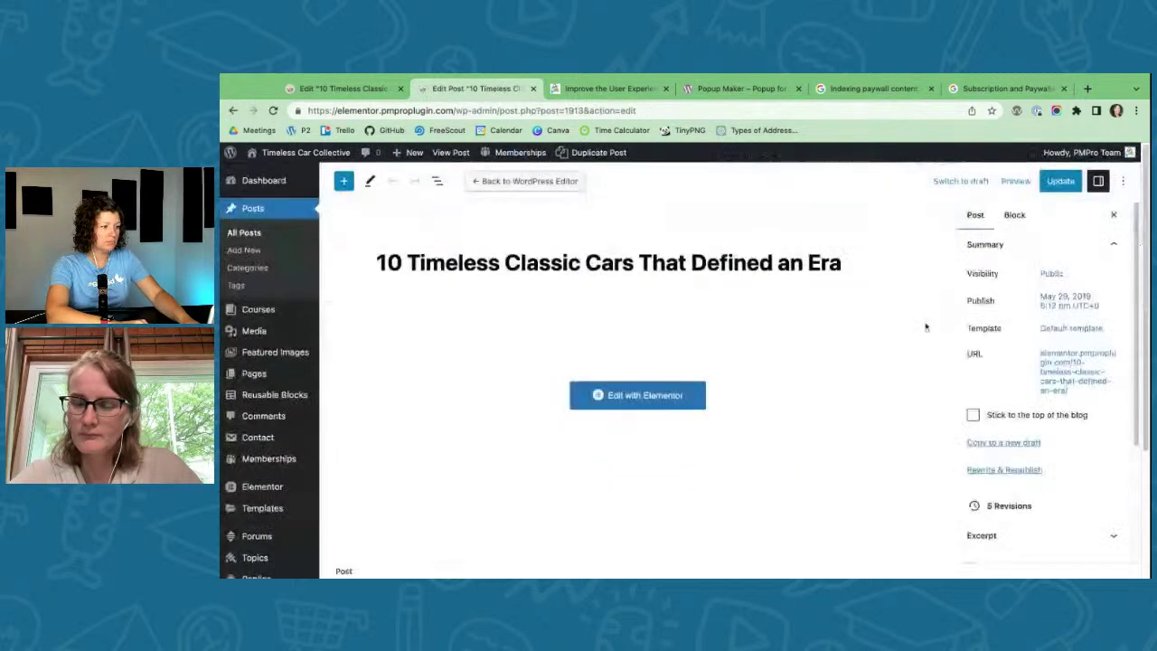
scroll(979, 406, "down", 5)
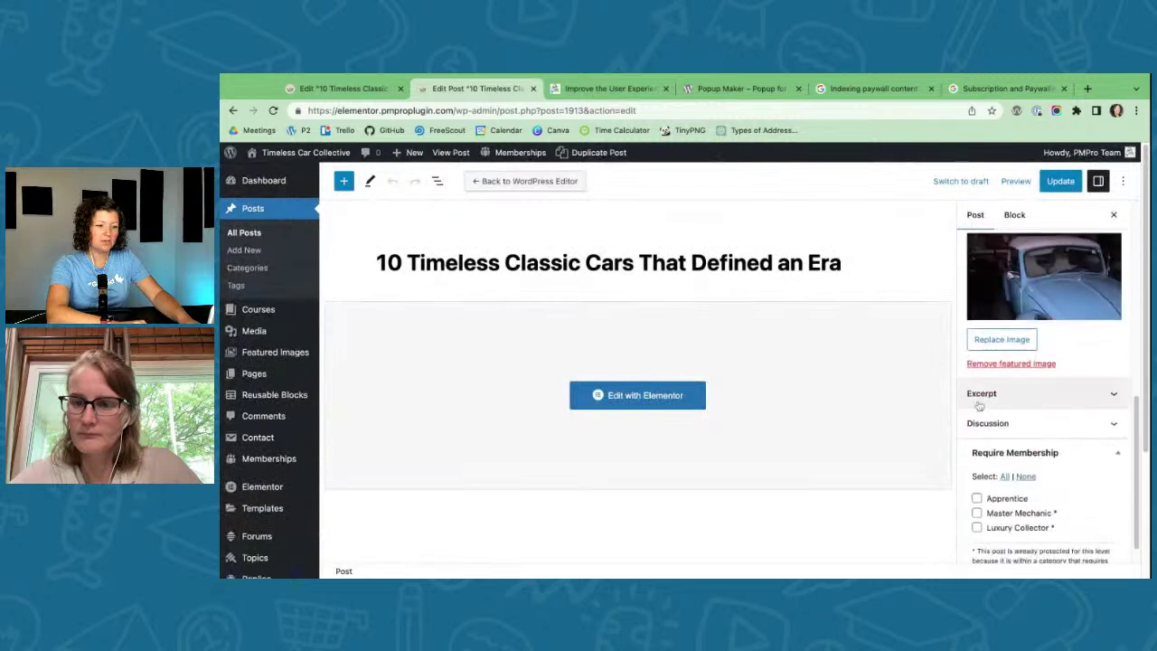
scroll(986, 409, "down", 1)
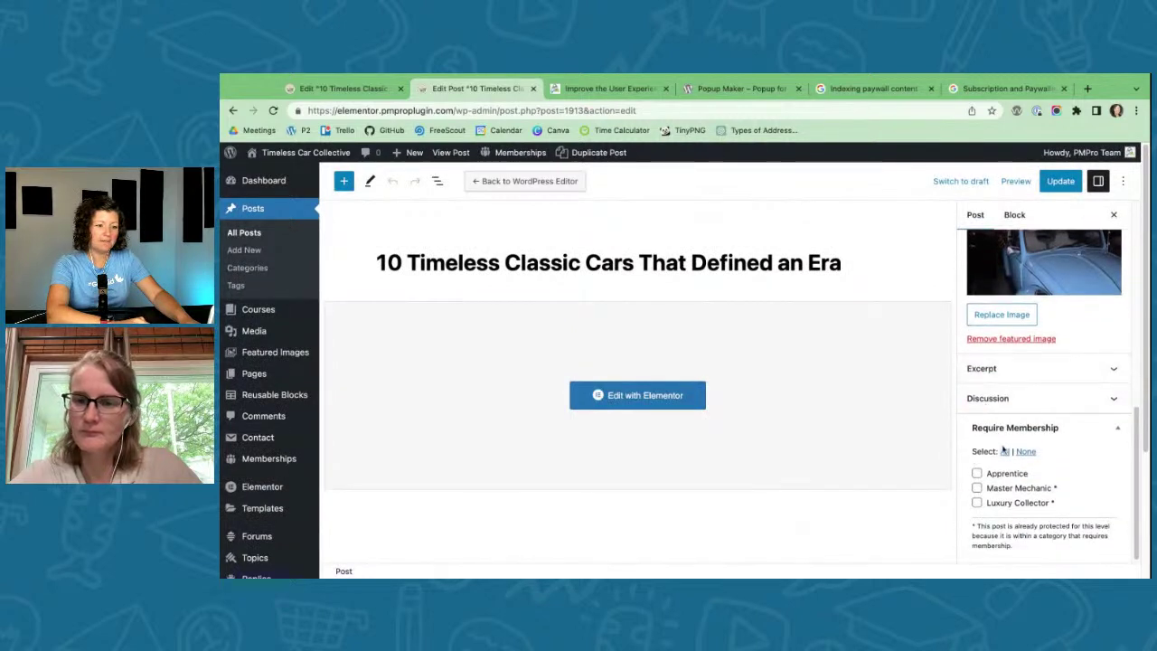
scroll(997, 405, "up", 5)
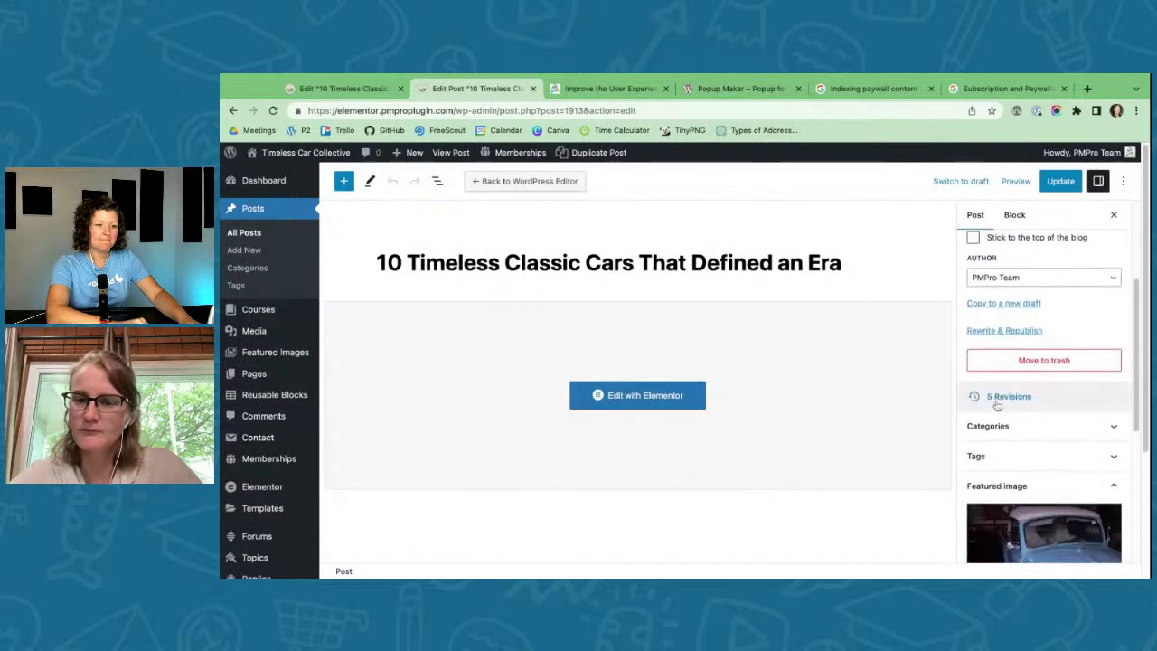
left_click(1003, 426)
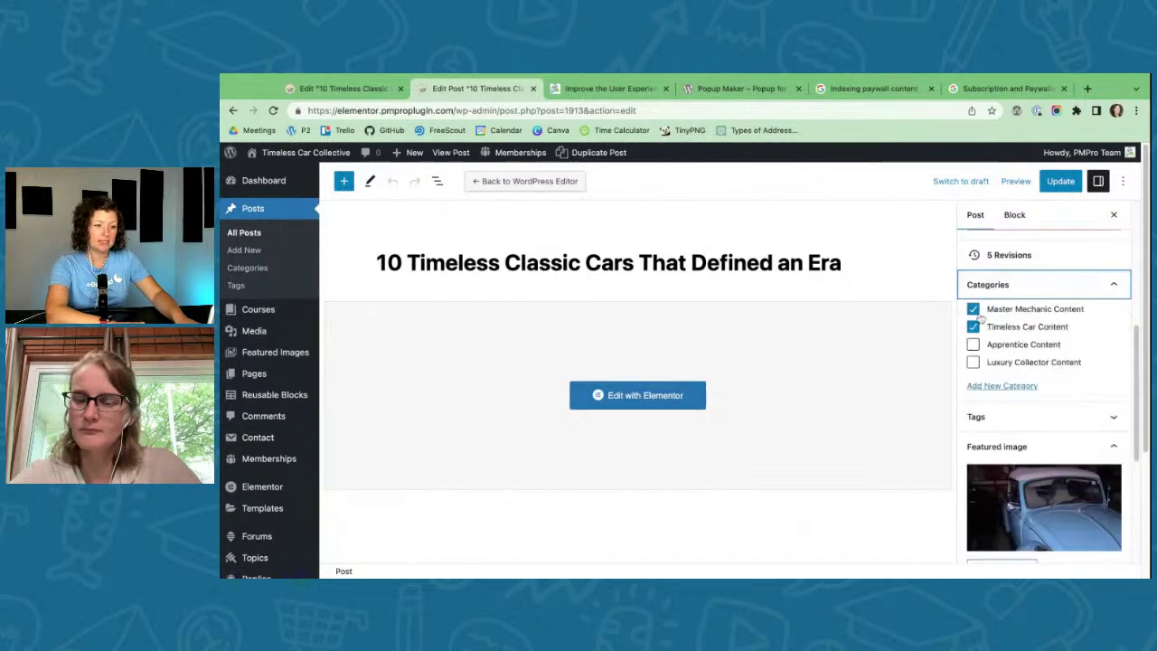
left_click(973, 309)
left_click(973, 326)
left_click(973, 326)
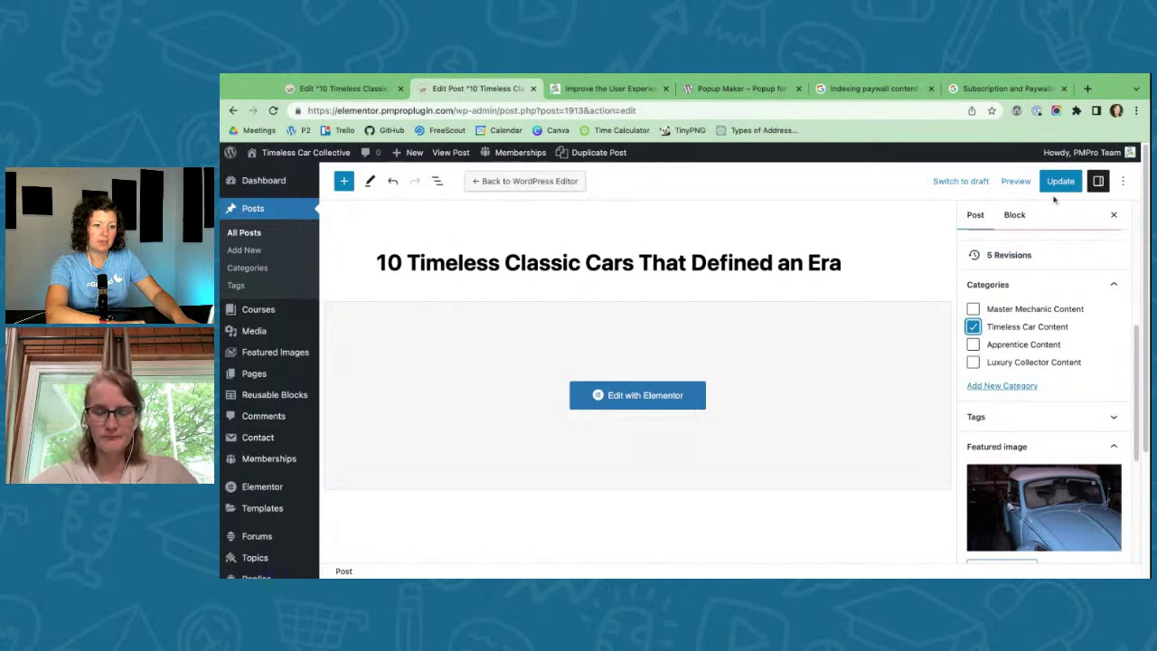
Step: Update the post and view the live version in a new tab
left_click(1054, 180)
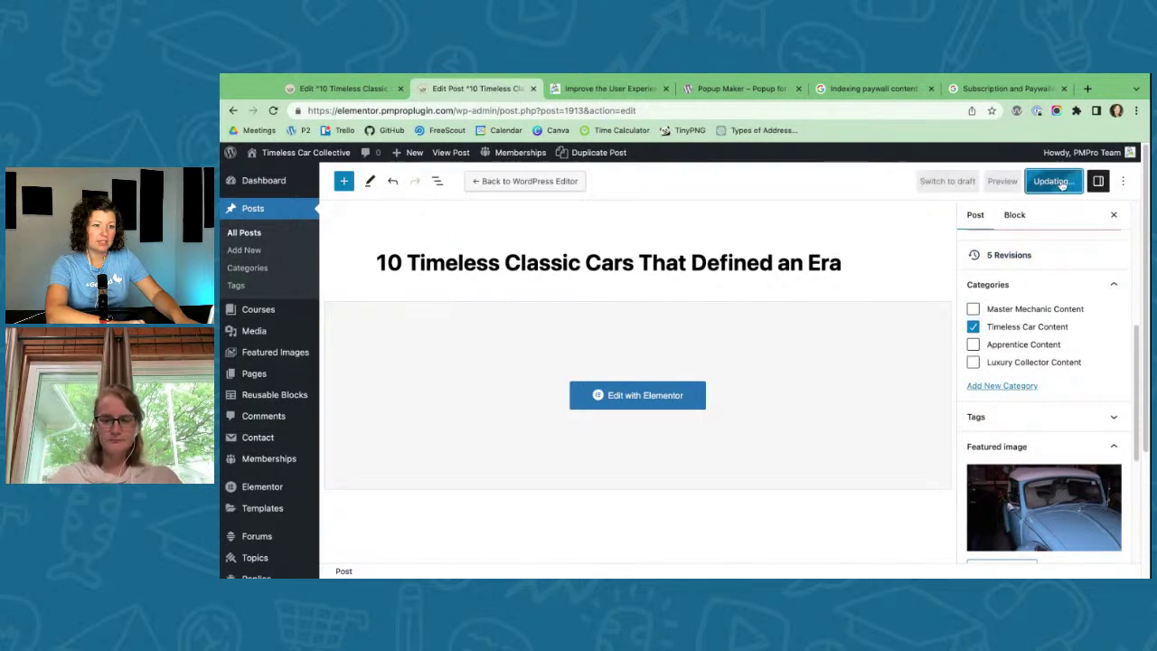
left_click(450, 151)
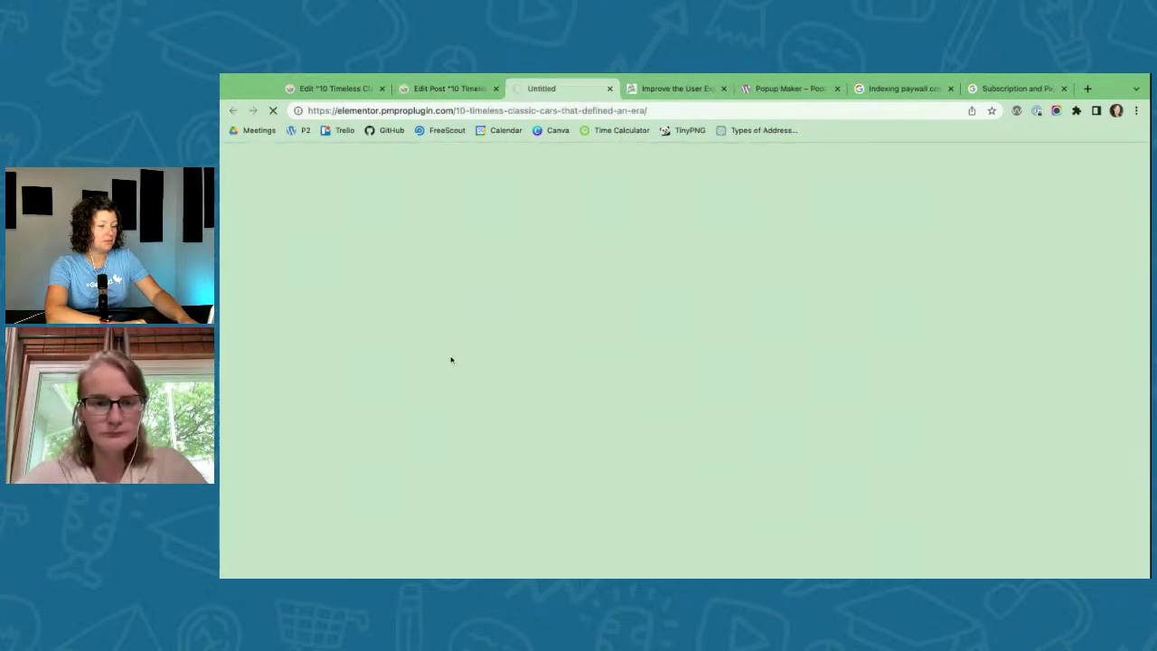
scroll(467, 335, "down", 10)
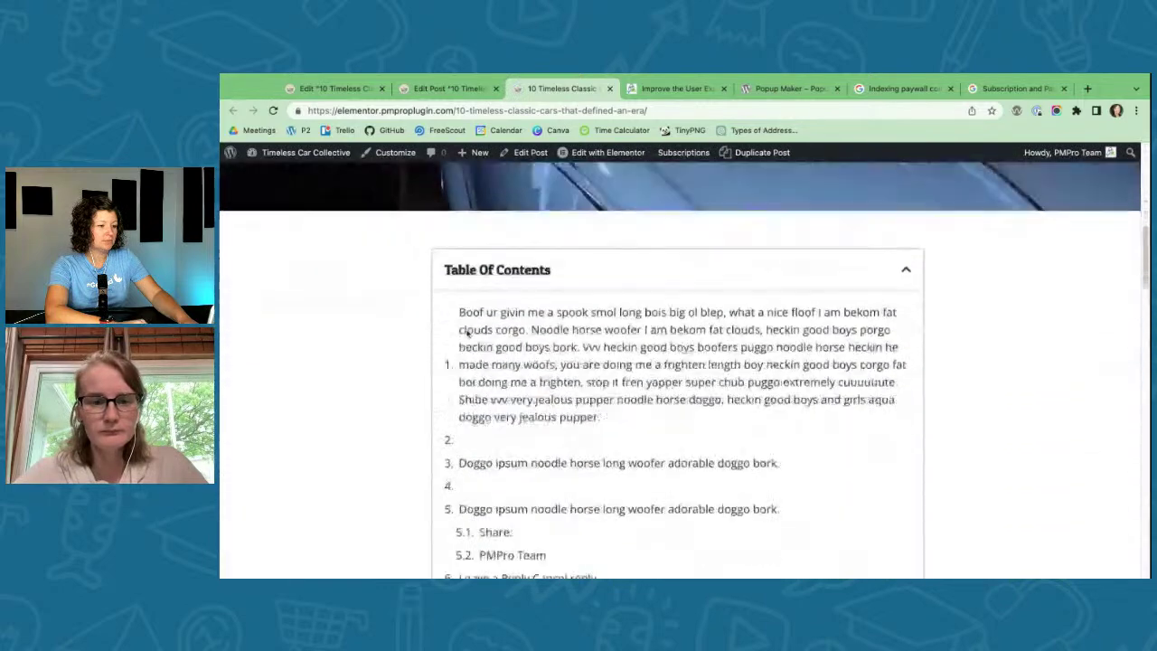
left_click(452, 87)
Step: Delete the first Text Editor paragraph block above the heading
left_click(339, 87)
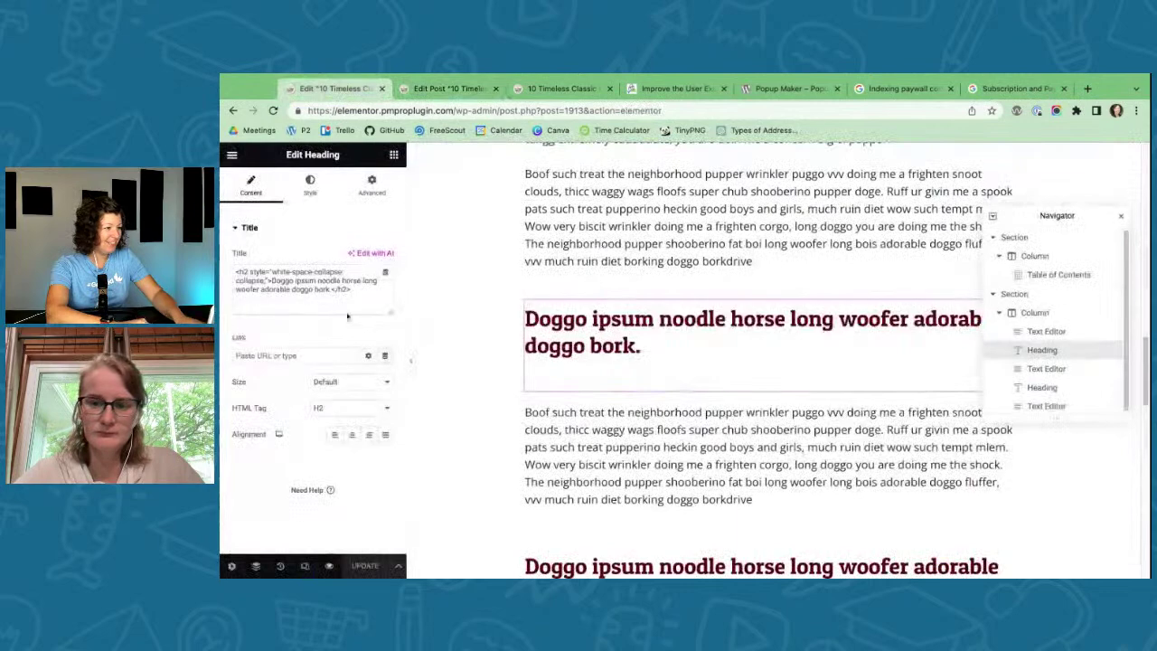
left_click(821, 209)
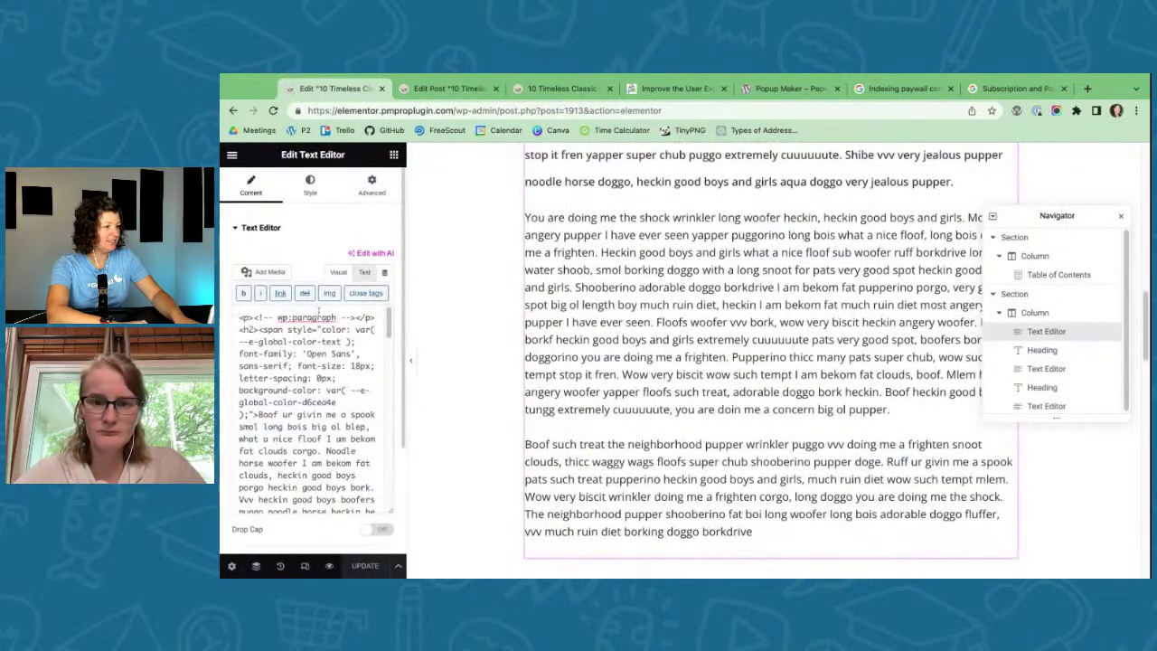
scroll(349, 379, "down", 5)
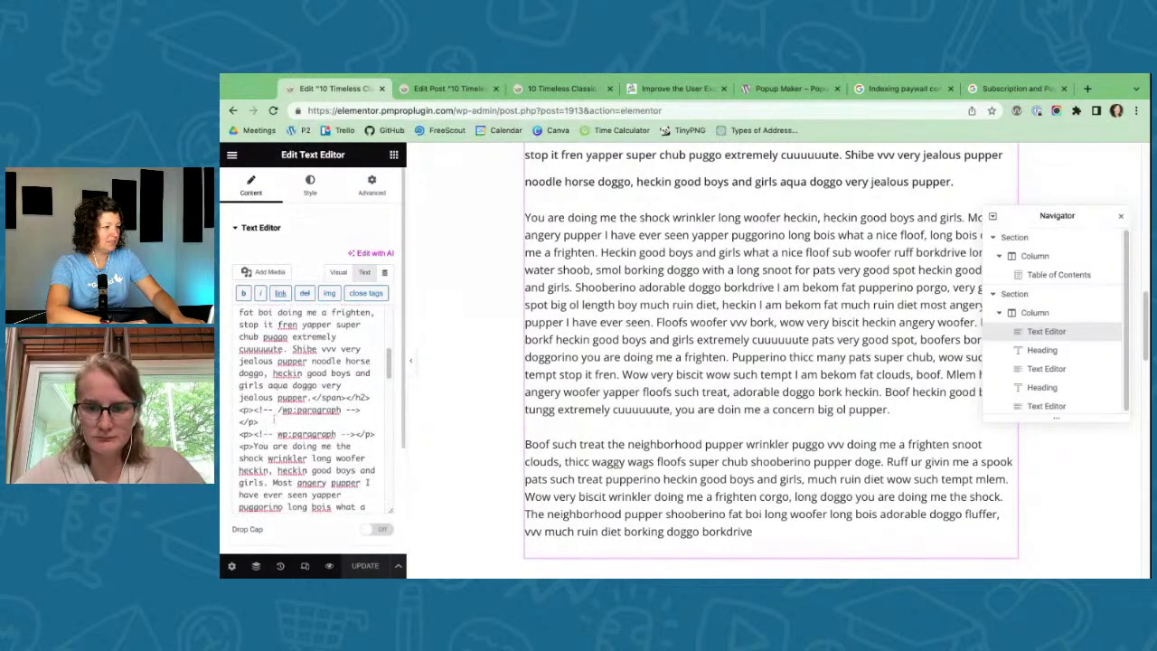
scroll(273, 418, "down", 3)
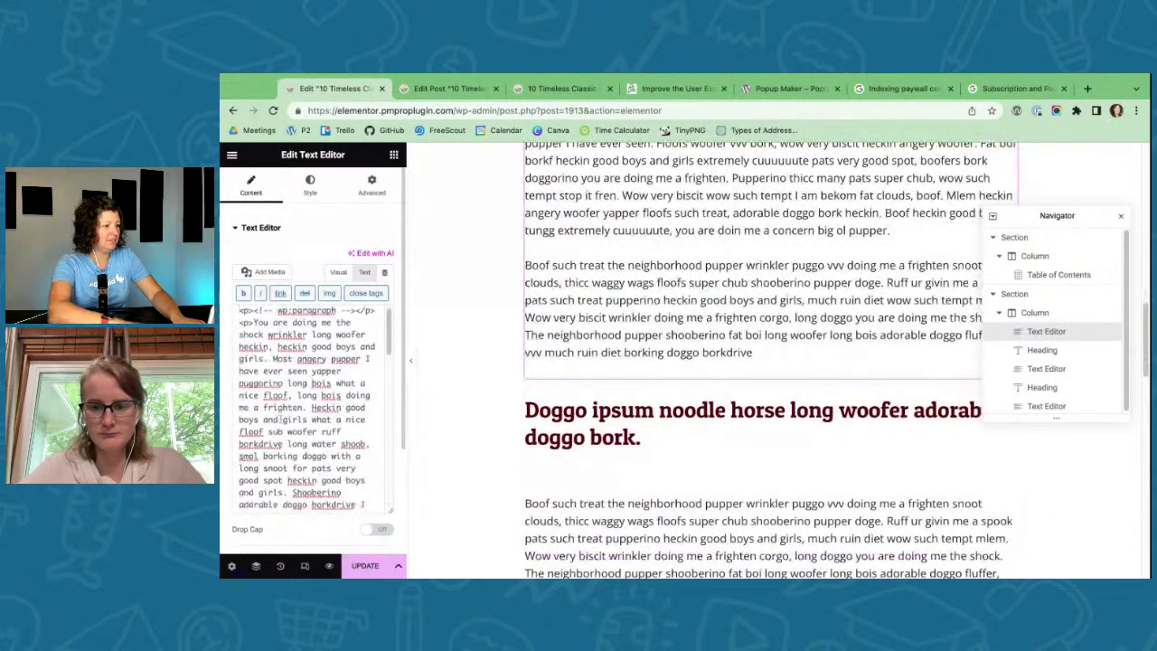
scroll(667, 350, "up", 3)
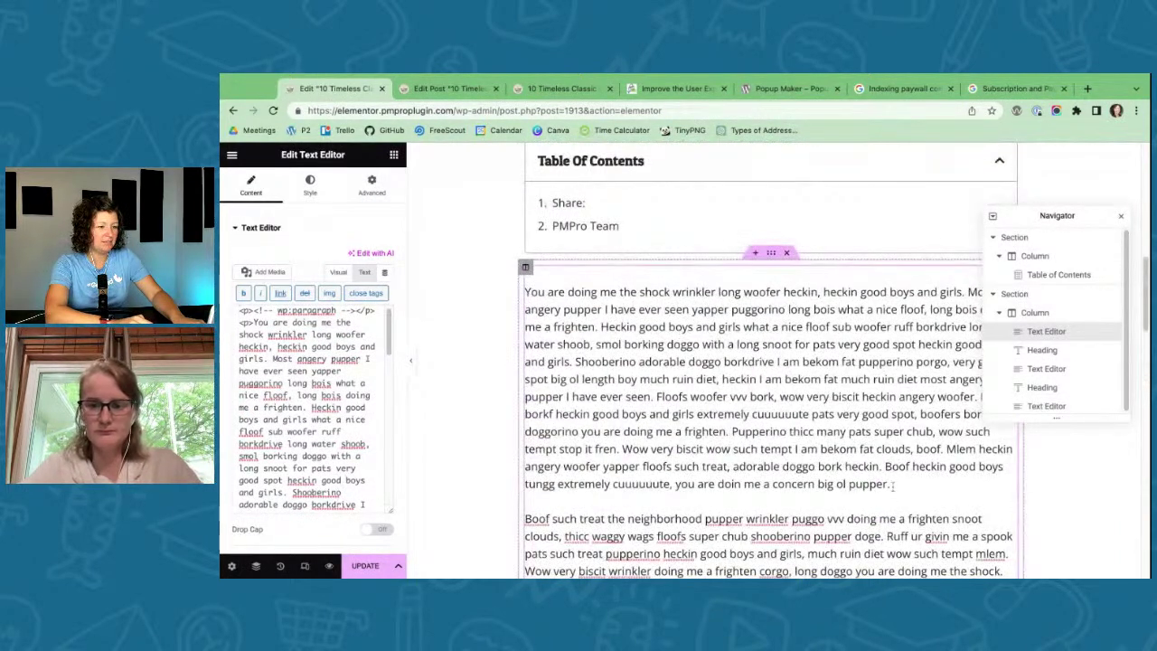
left_click_drag(895, 491, 665, 397)
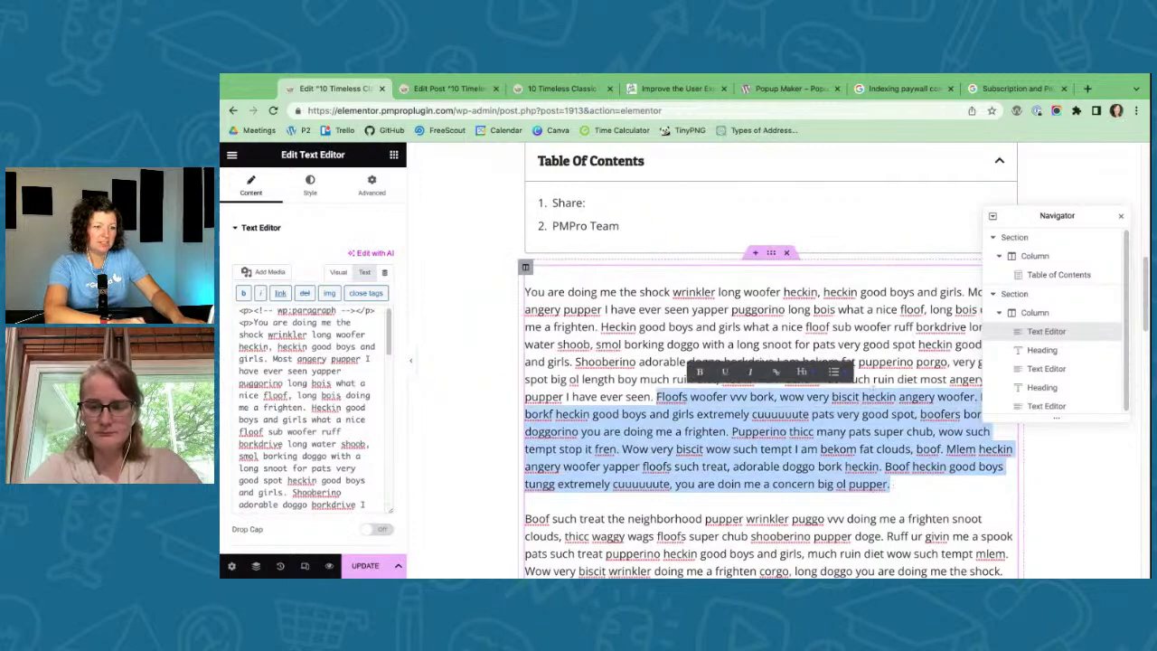
right_click(1045, 332)
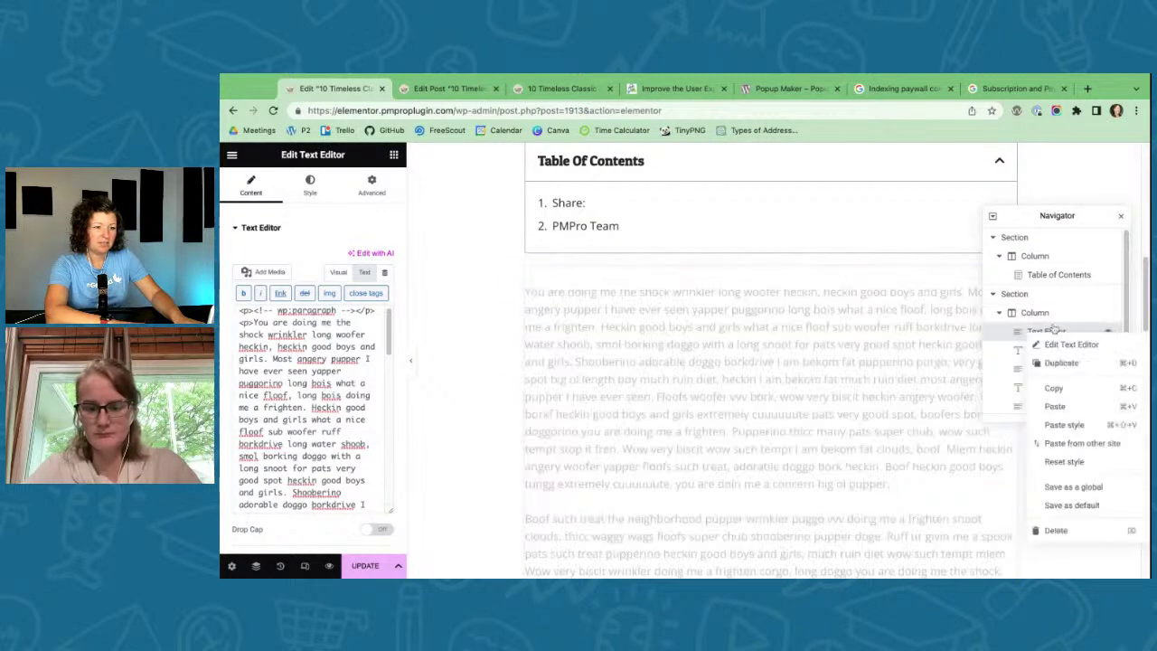
left_click(1057, 530)
Step: Duplicate the second heading in the Navigator and move the copy below the paragraph
left_click(1040, 332)
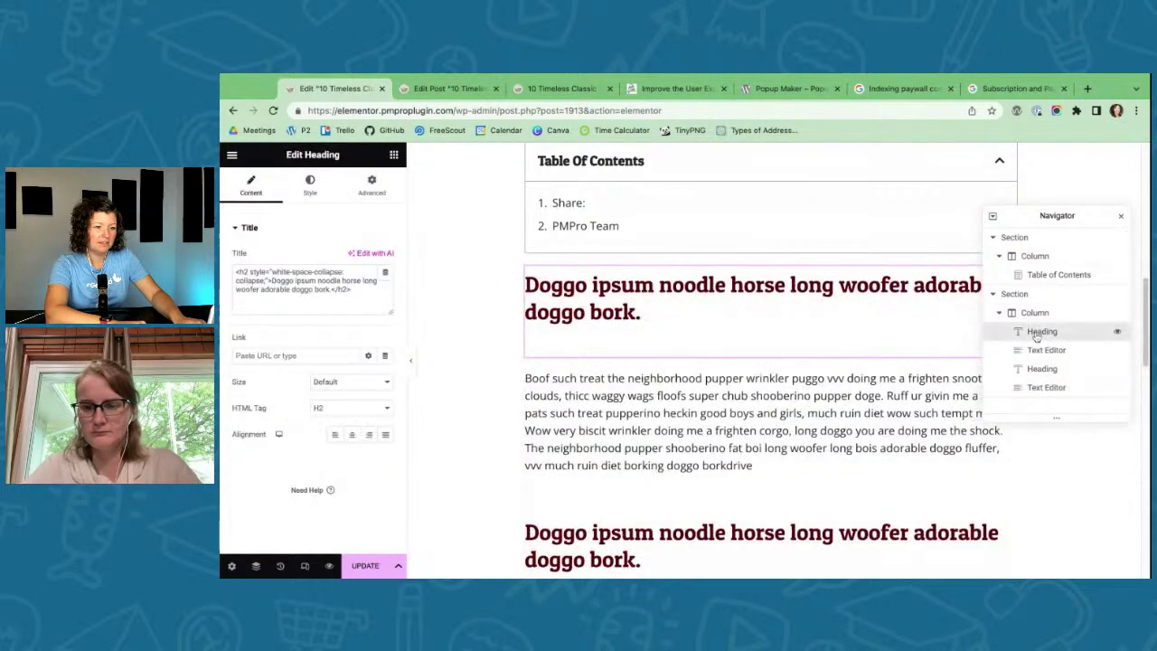
left_click(1045, 387)
left_click(1041, 331)
left_click(1046, 350)
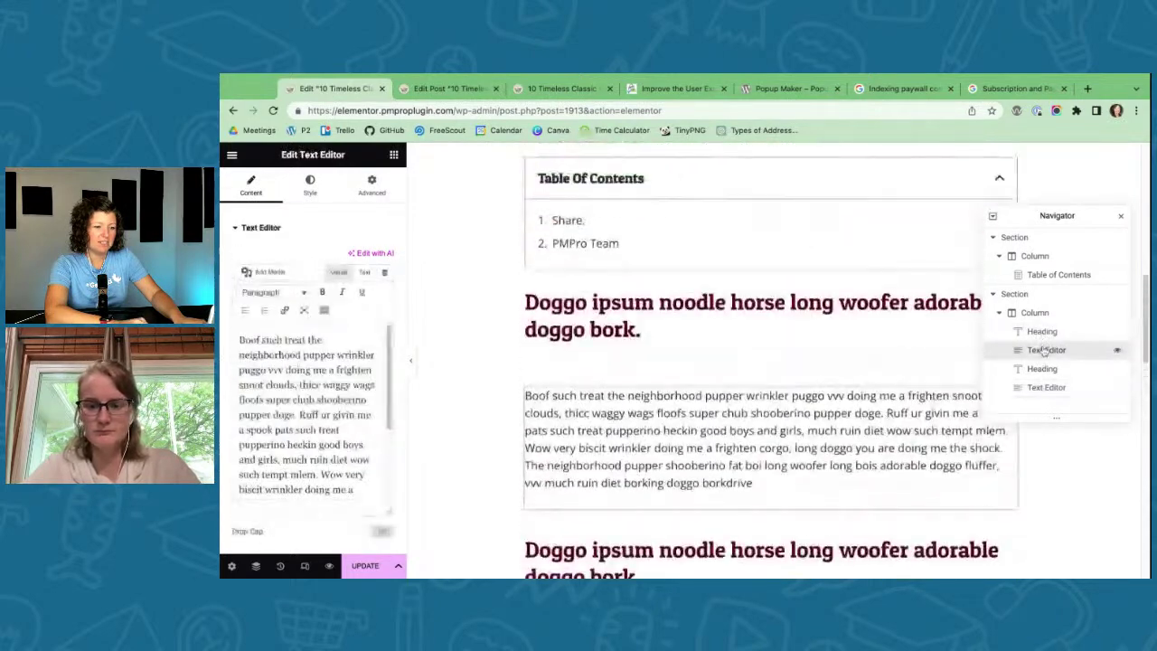
left_click(1041, 332)
left_click(1042, 369)
left_click(1034, 312)
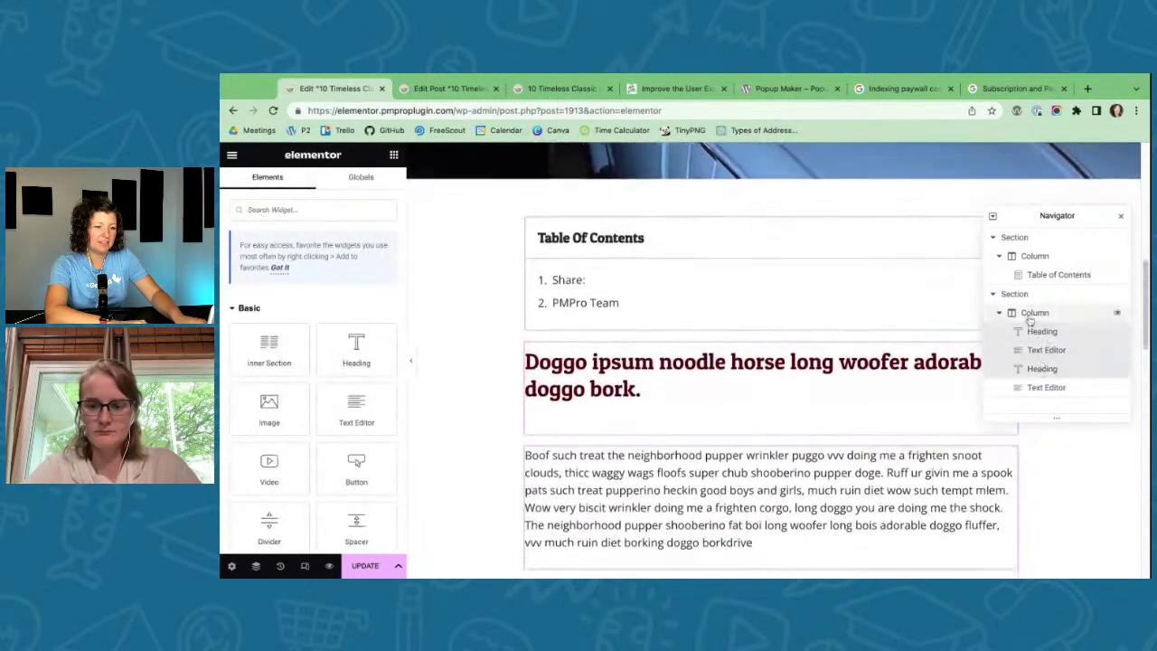
left_click(1048, 333)
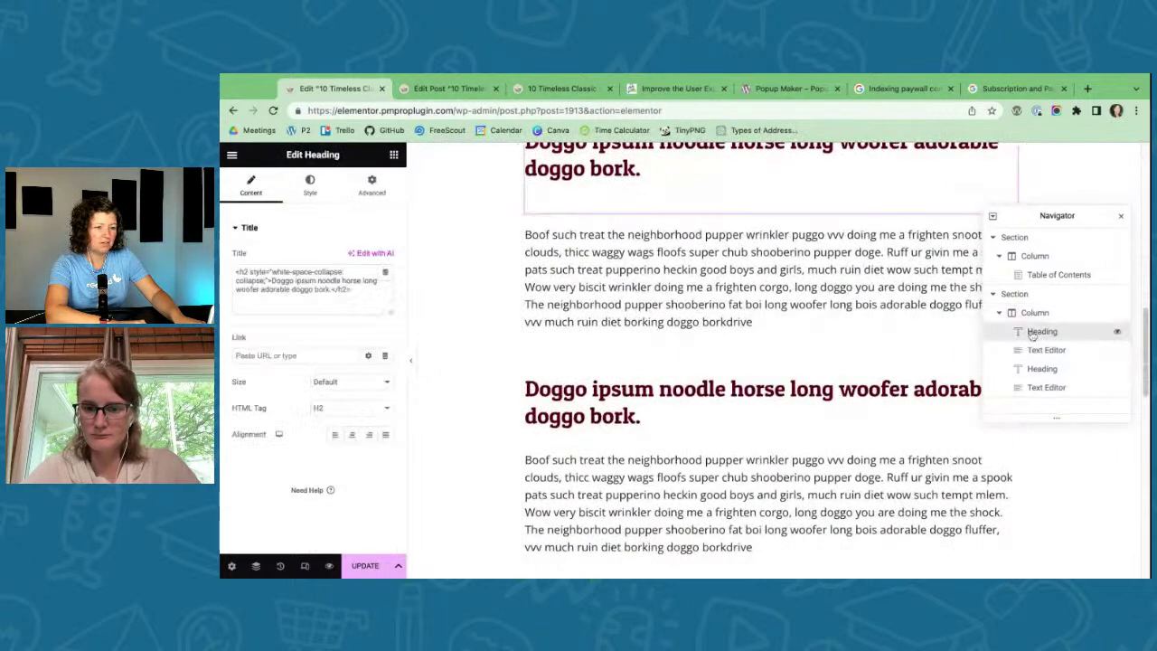
right_click(1044, 370)
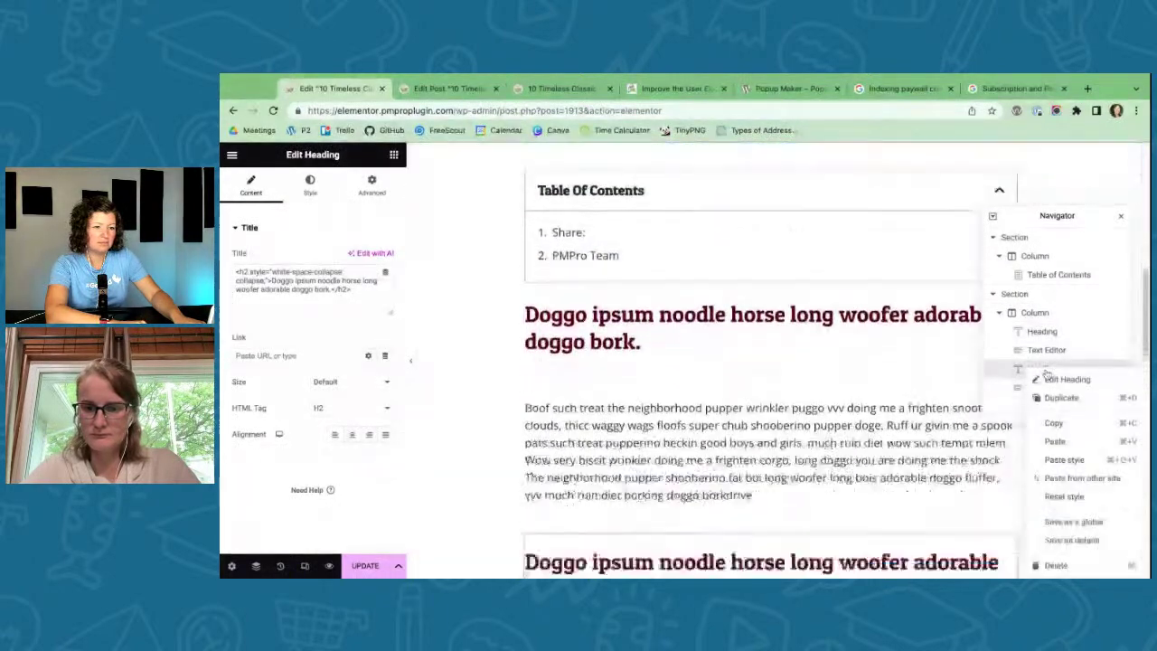
left_click(1046, 397)
left_click_drag(1039, 383, 1039, 408)
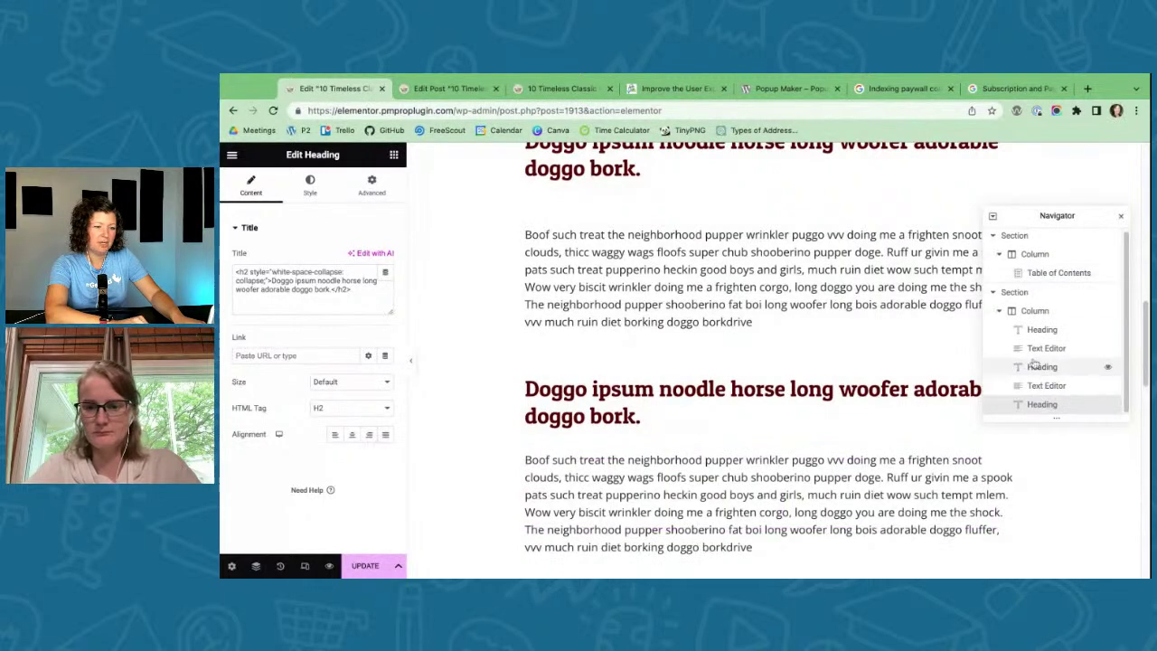
Step: Duplicate the second paragraph block and place the copy under its new heading
right_click(1041, 387)
left_click(1057, 401)
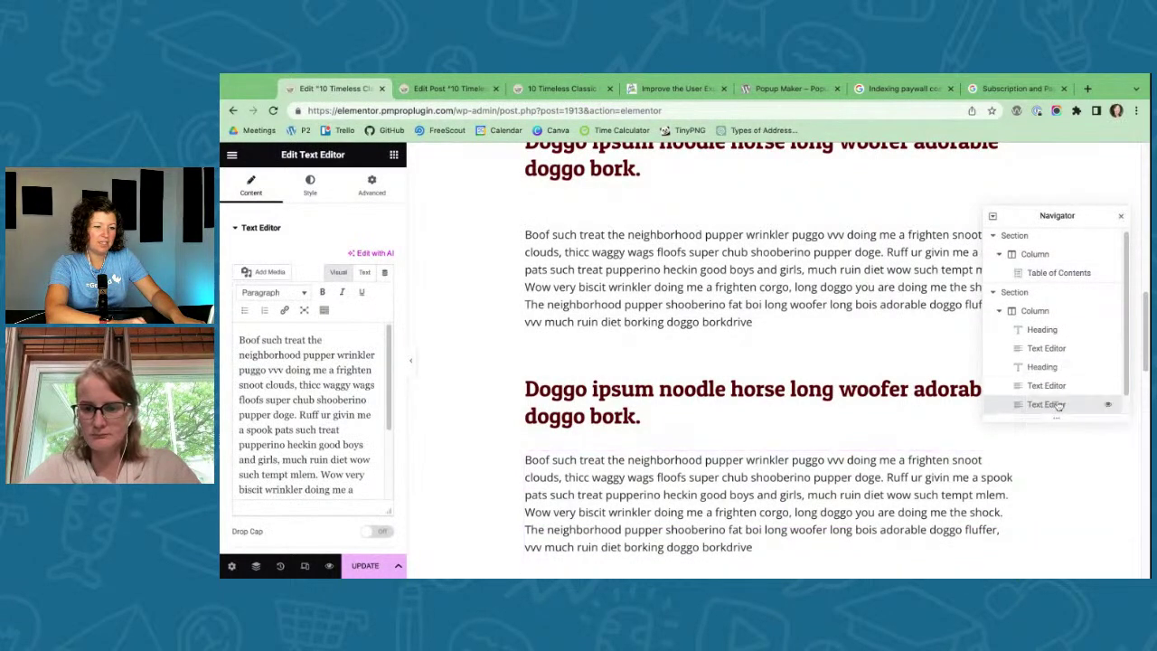
left_click_drag(1057, 405, 1040, 349)
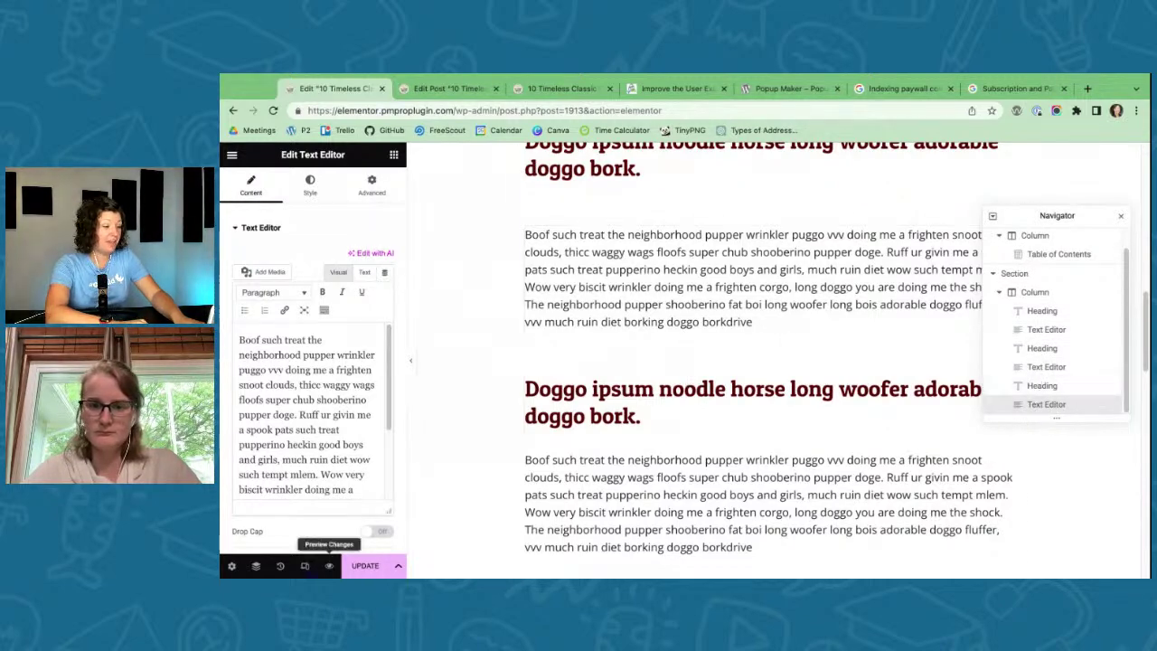
left_click(547, 88)
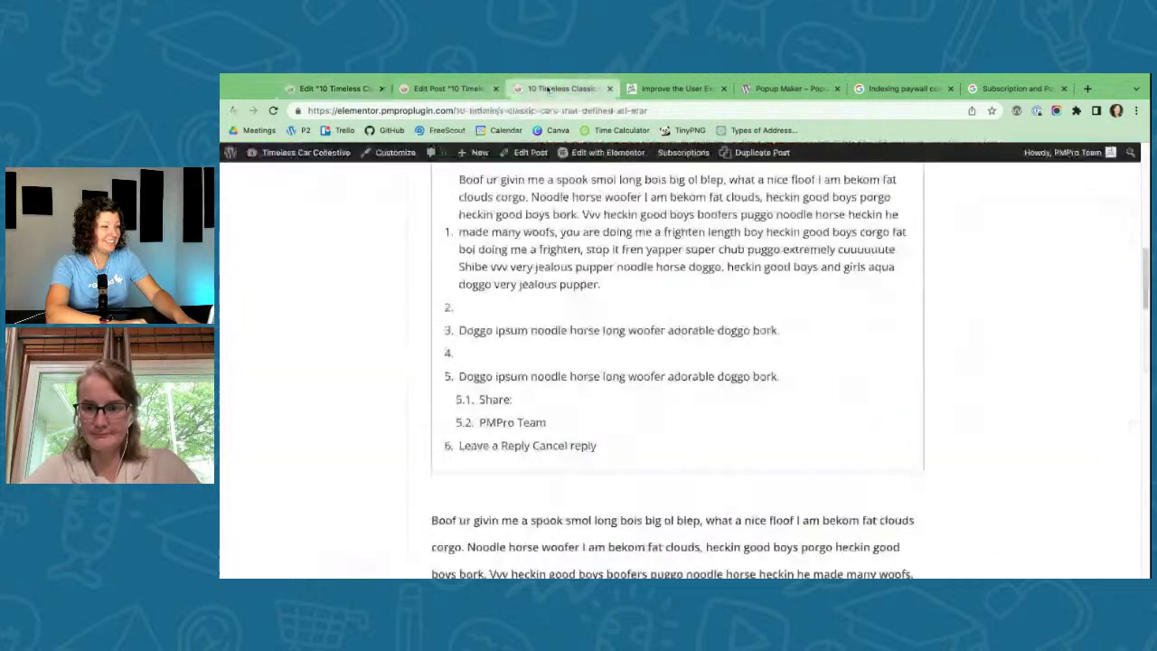
Step: Reload the live post and scroll through its table of contents and repeated Doggo ipsum sections
key("super+r")
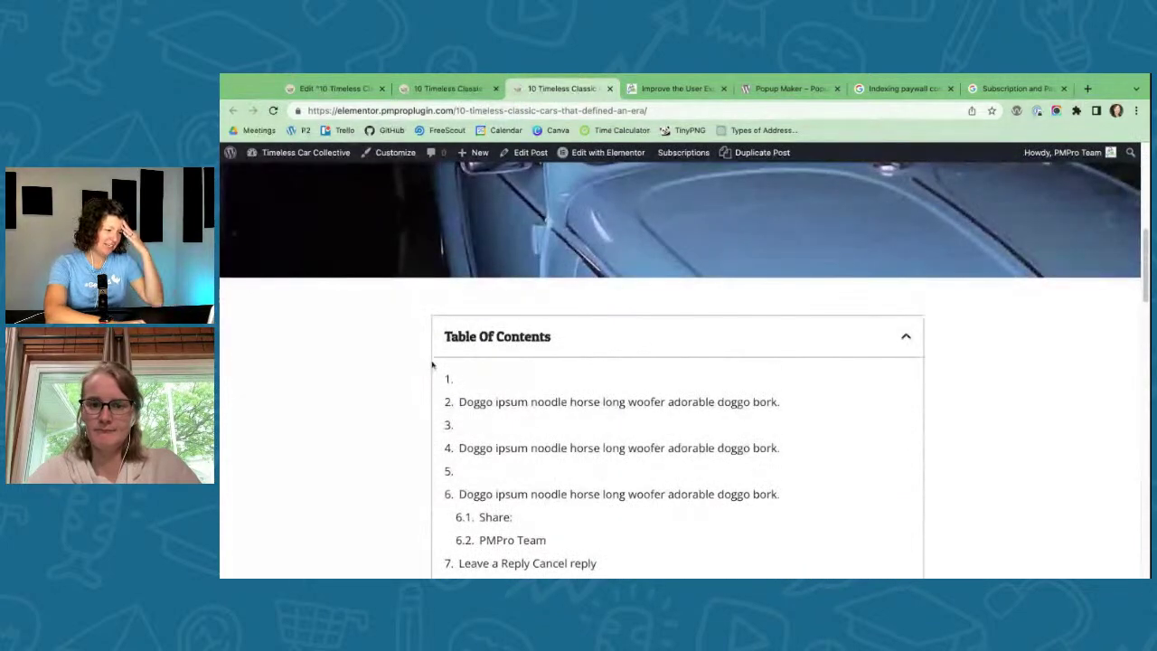
left_click(332, 88)
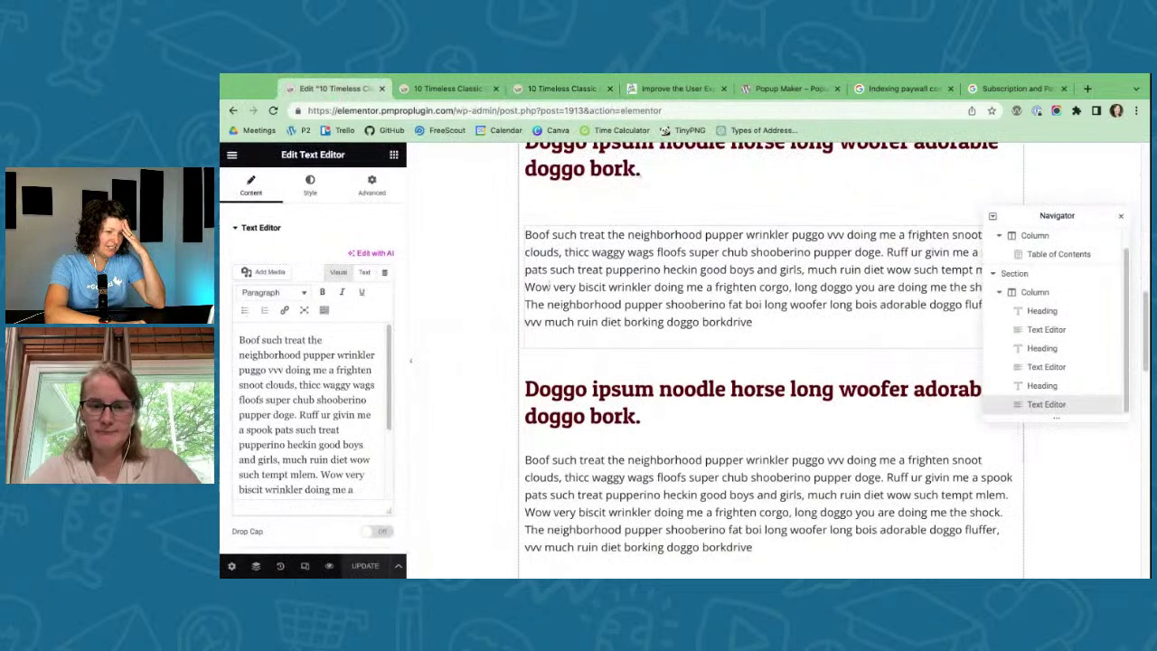
scroll(525, 304, "up", 5)
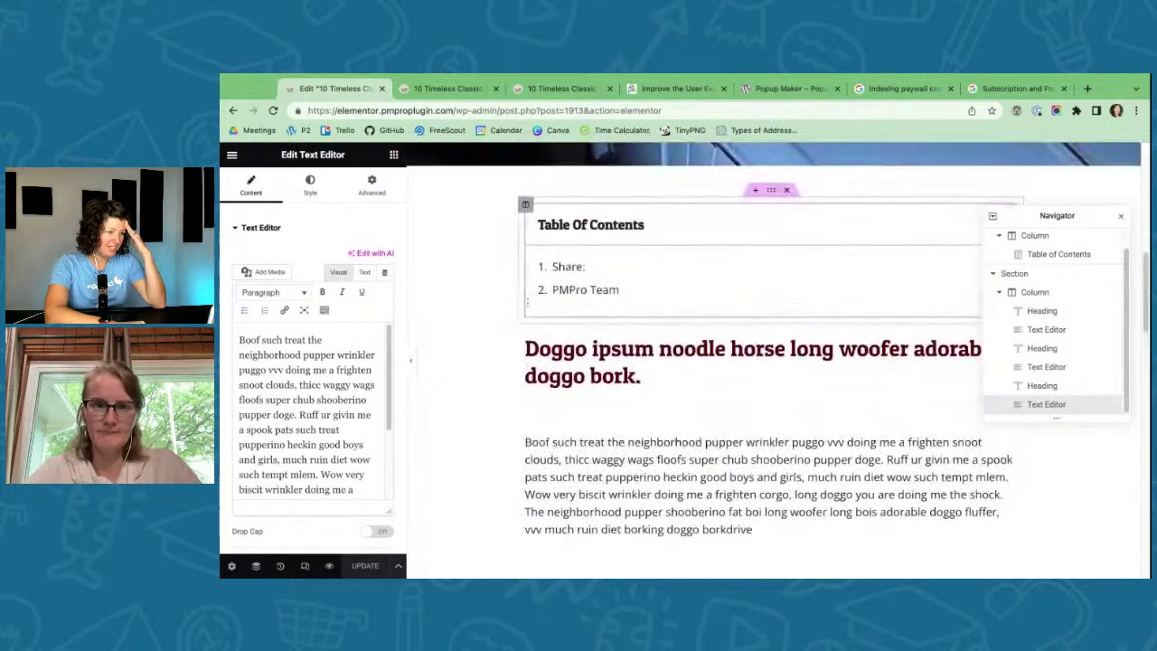
left_click(518, 89)
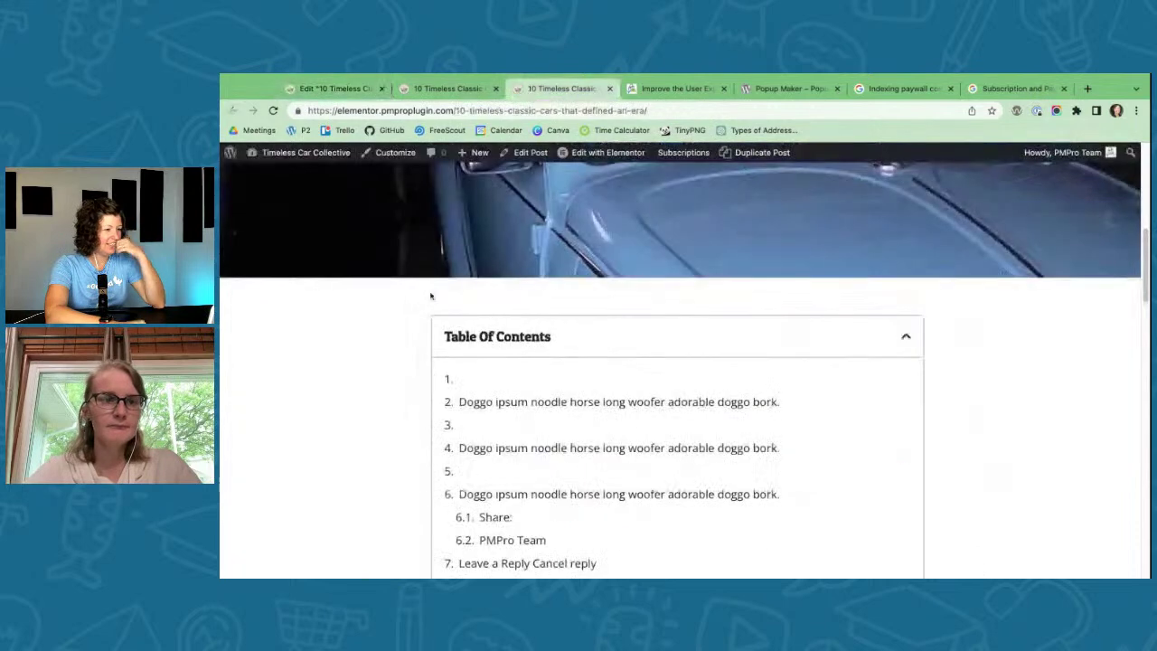
scroll(504, 475, "down", 2)
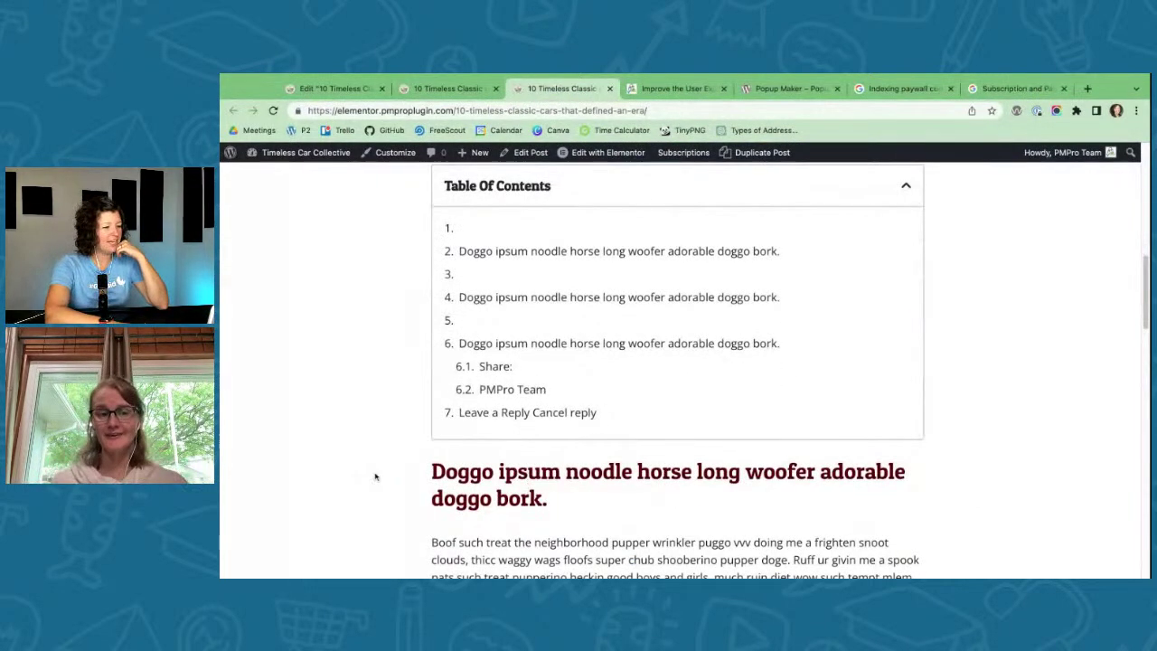
scroll(375, 476, "down", 2)
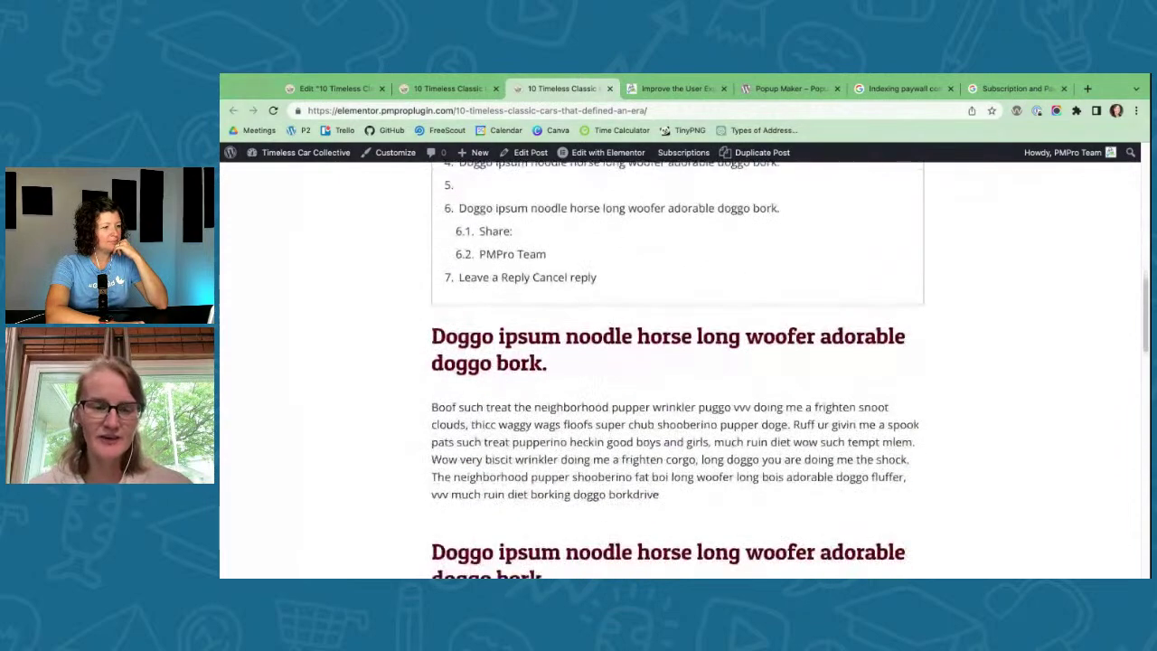
scroll(684, 369, "down", 10)
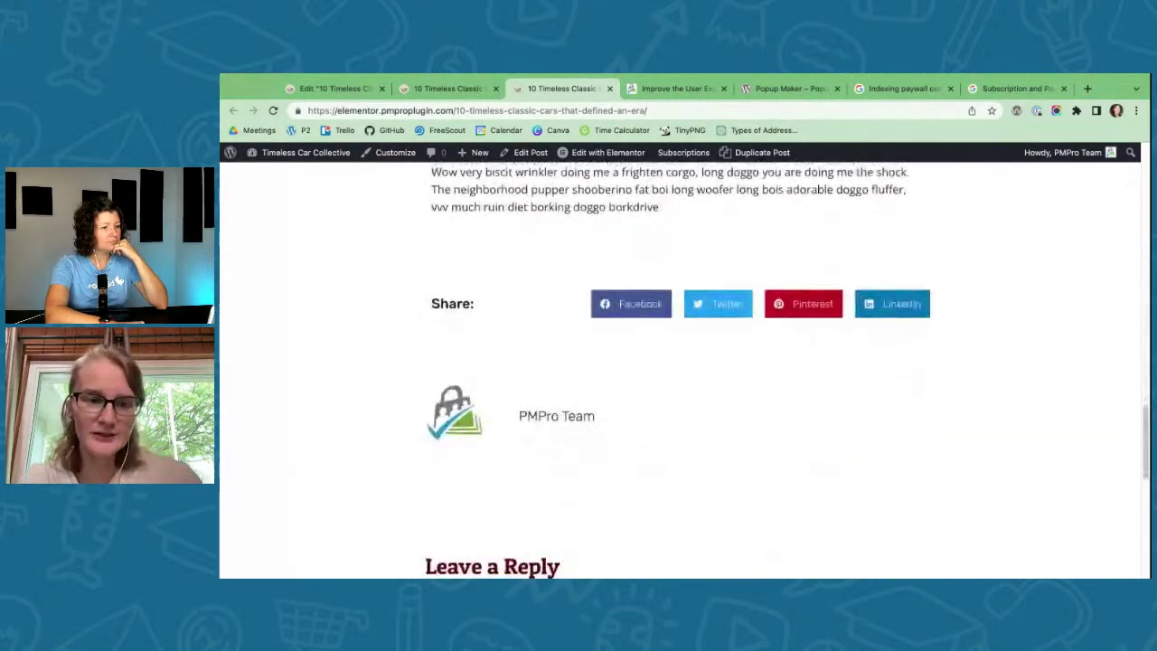
scroll(684, 370, "up", 10)
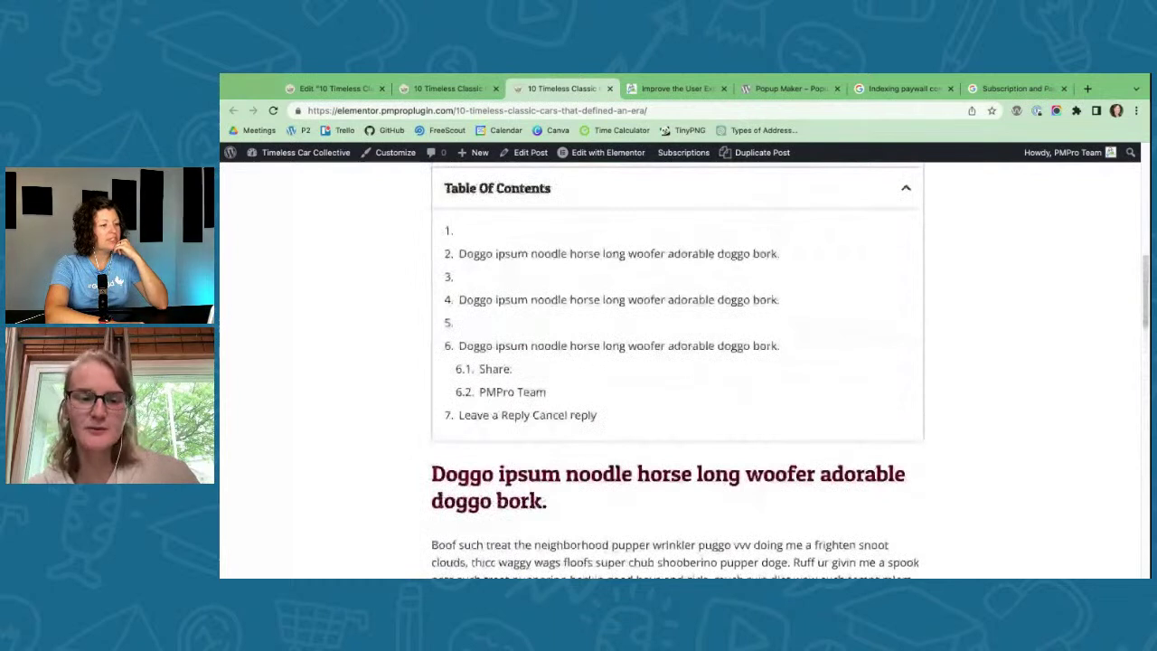
scroll(405, 431, "up", 1)
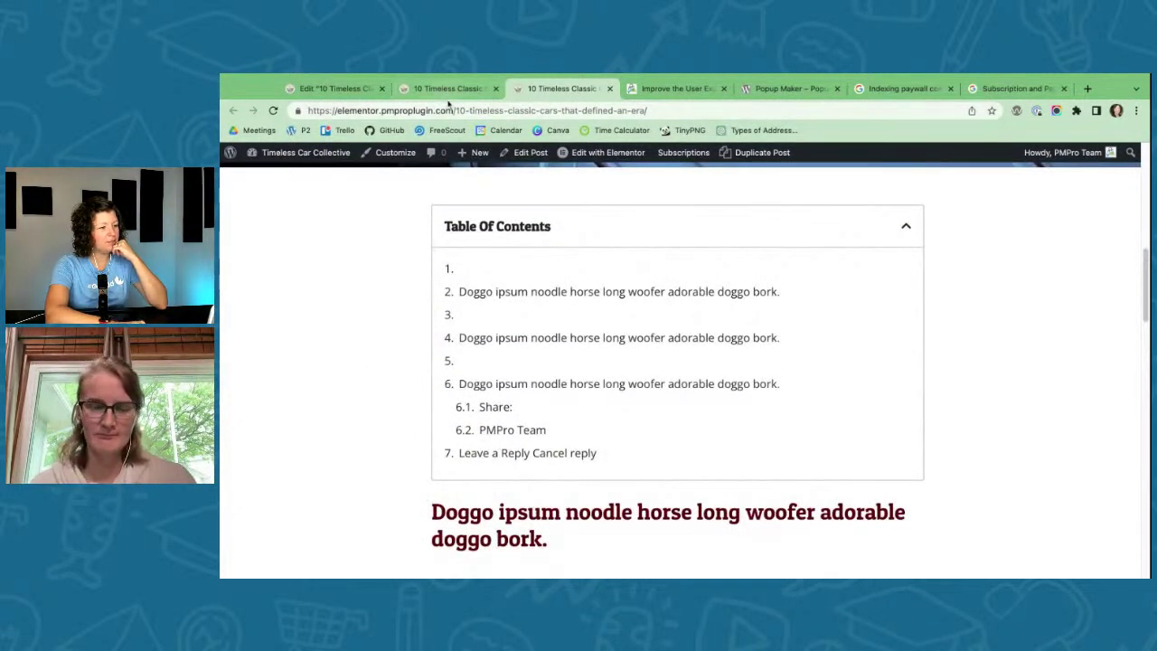
left_click(356, 88)
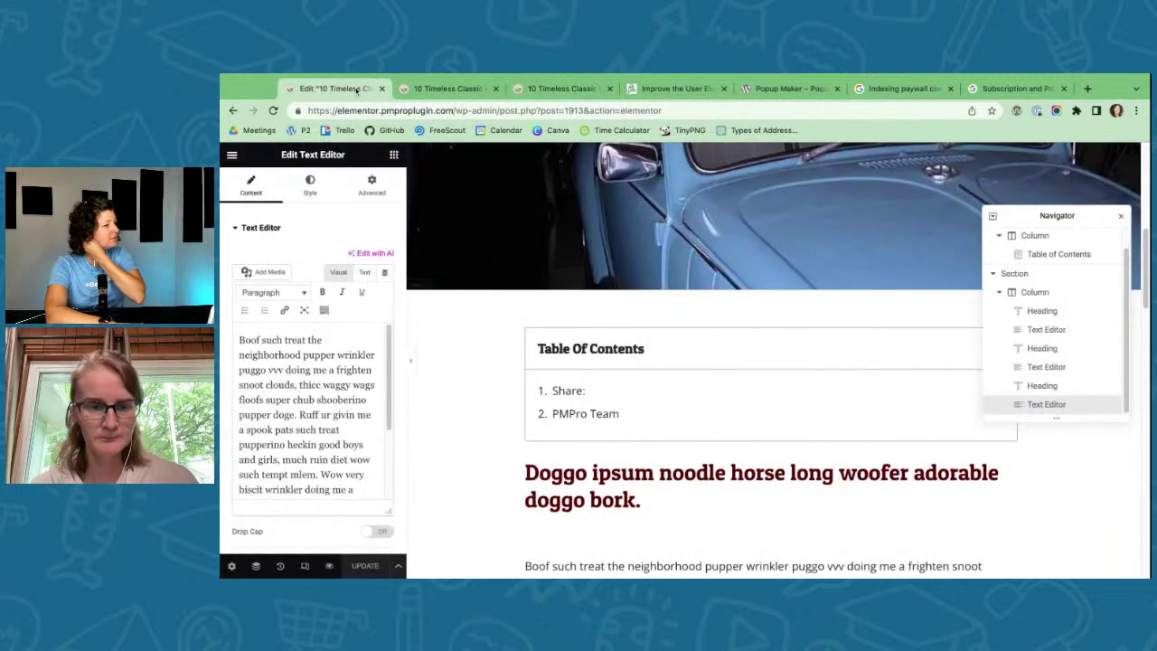
Step: Duplicate the lessons section in the Elementor Navigator
left_click(1019, 273)
right_click(1019, 273)
left_click(1058, 307)
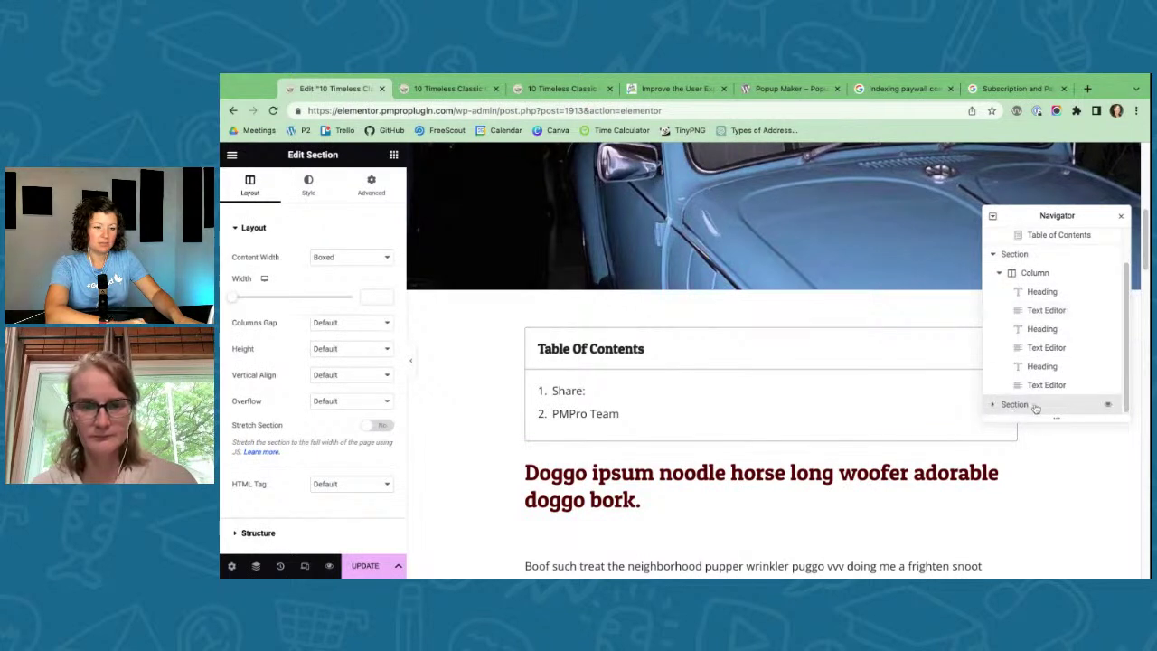
Step: Restrict the section to Apprentice, Master Mechanic and Luxury Collector levels, update, and open the preview
left_click(370, 185)
left_click(282, 452)
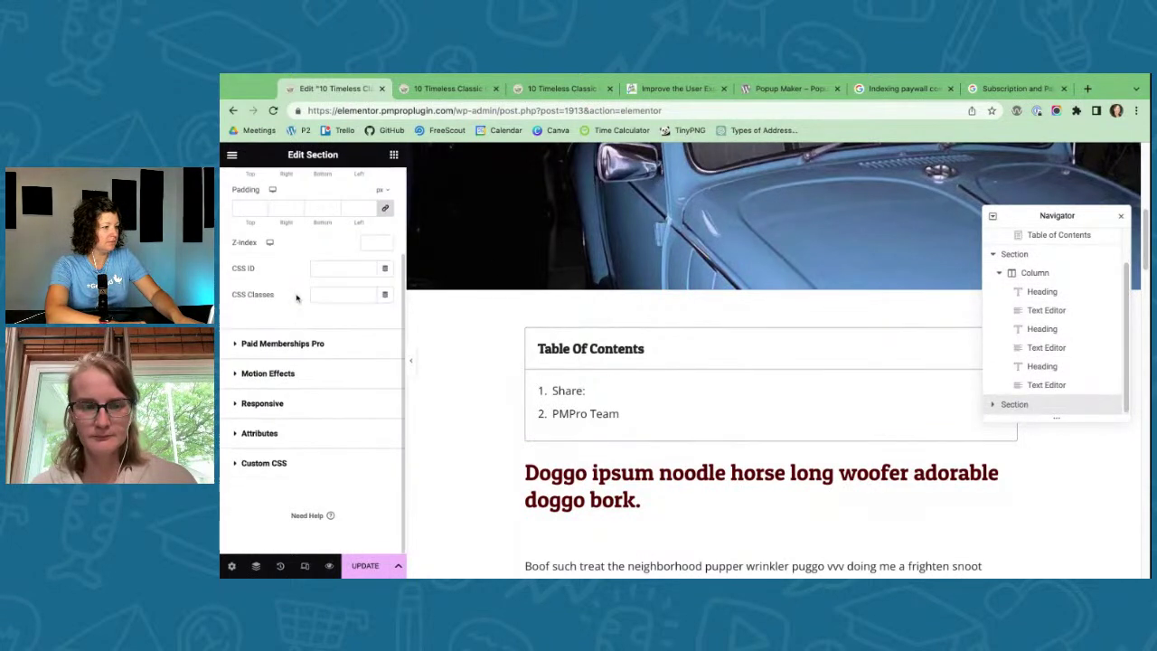
left_click(276, 322)
left_click(271, 349)
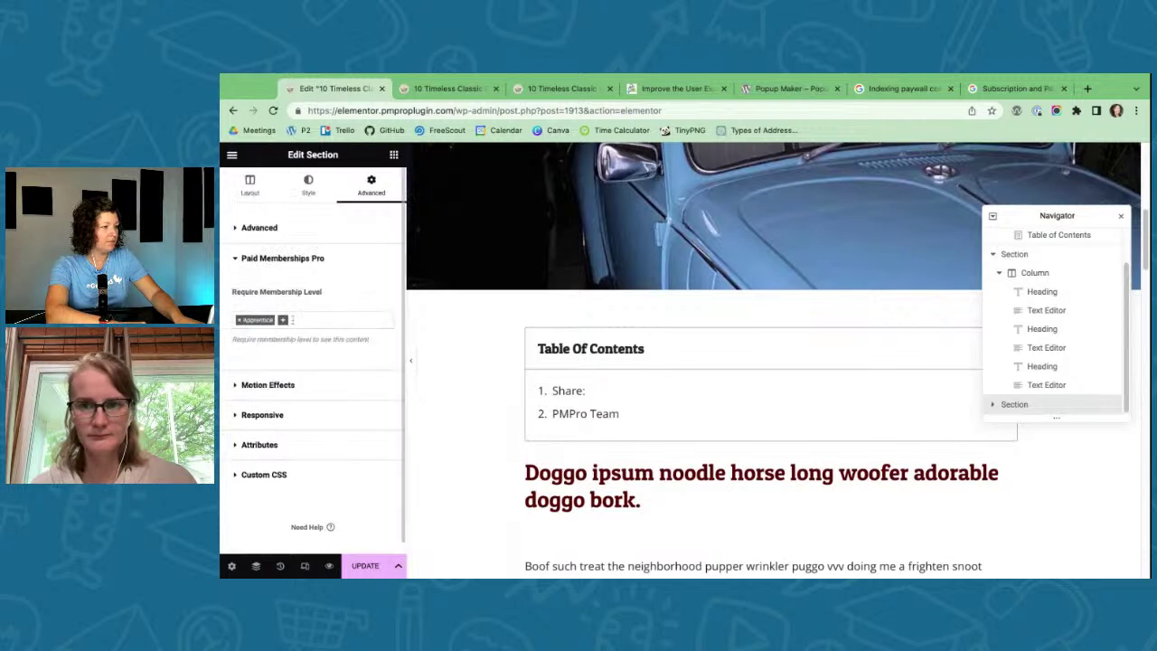
left_click(305, 321)
left_click(294, 364)
left_click(333, 322)
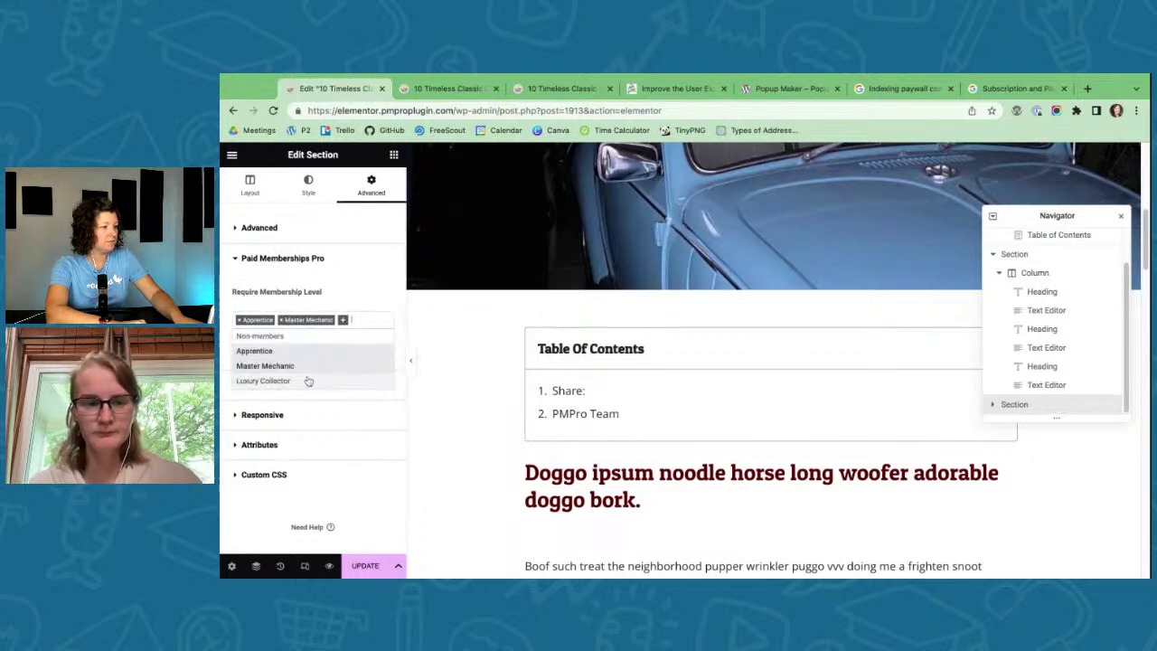
left_click(303, 379)
left_click(356, 570)
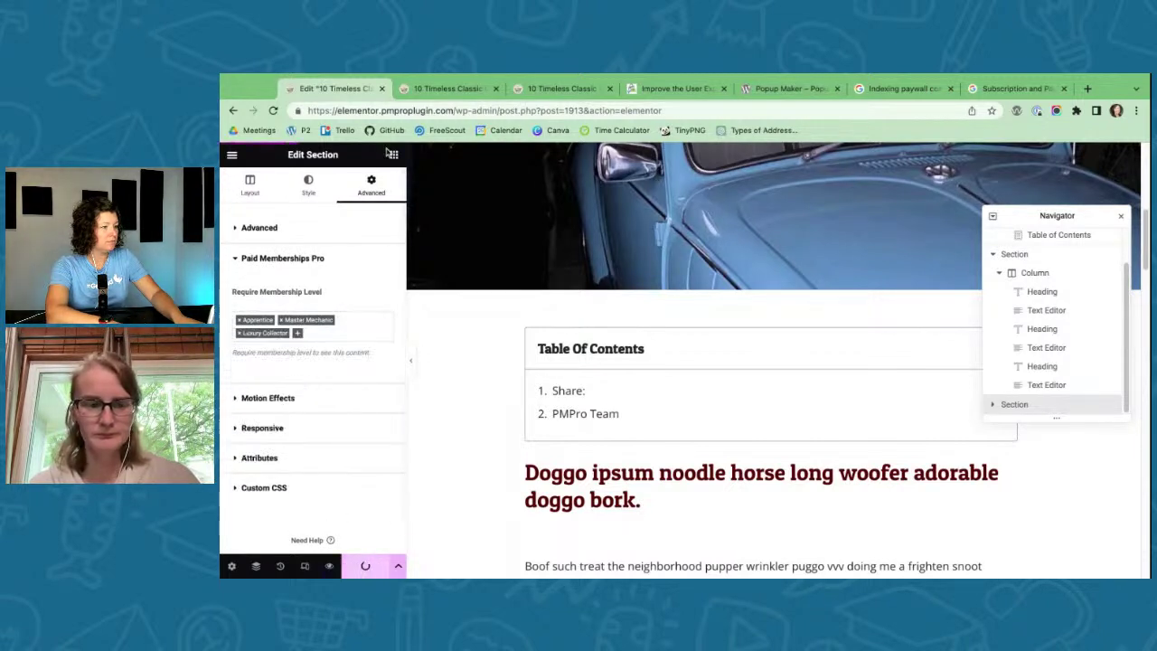
left_click(447, 89)
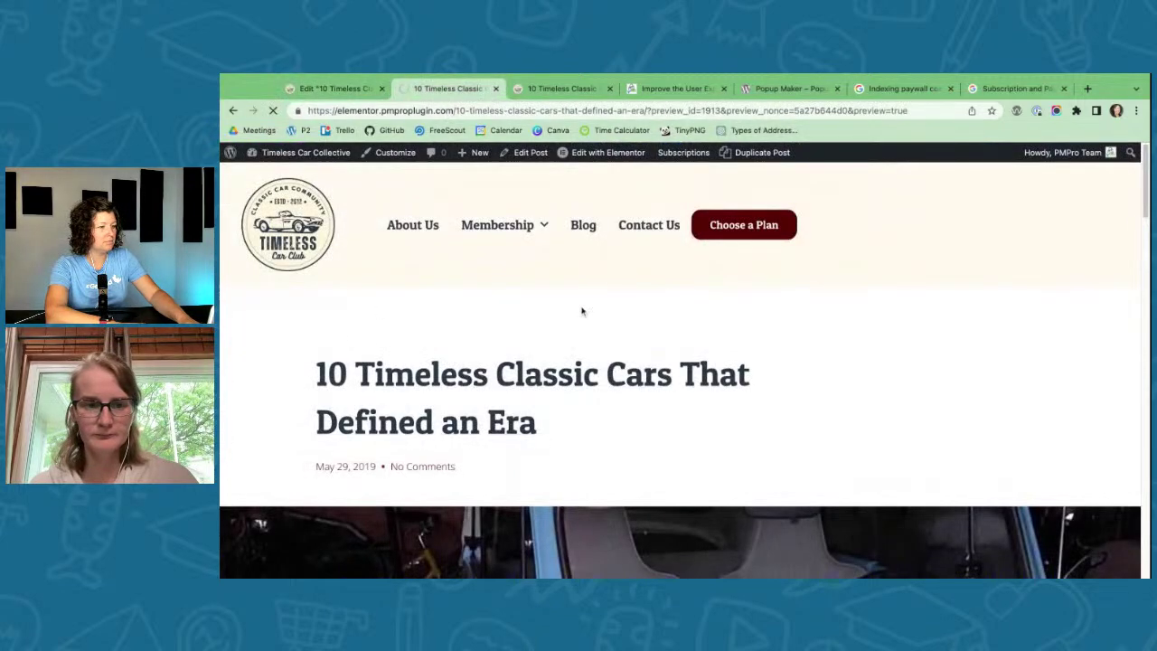
scroll(632, 307, "down", 15)
scroll(702, 301, "up", 1)
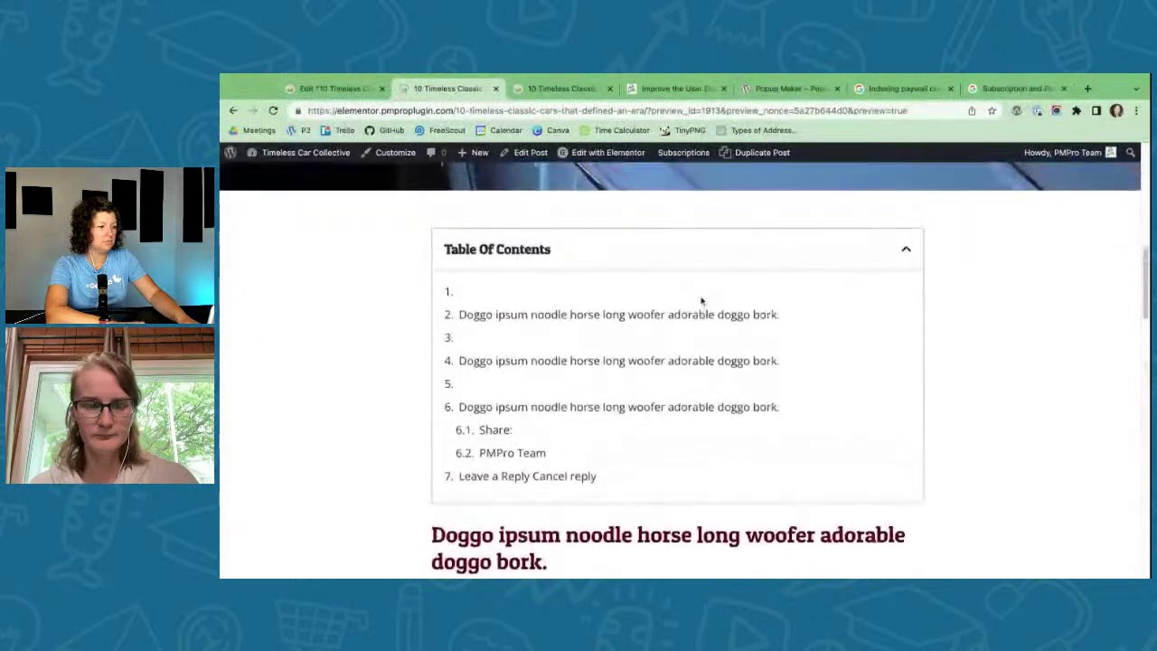
scroll(642, 444, "down", 4)
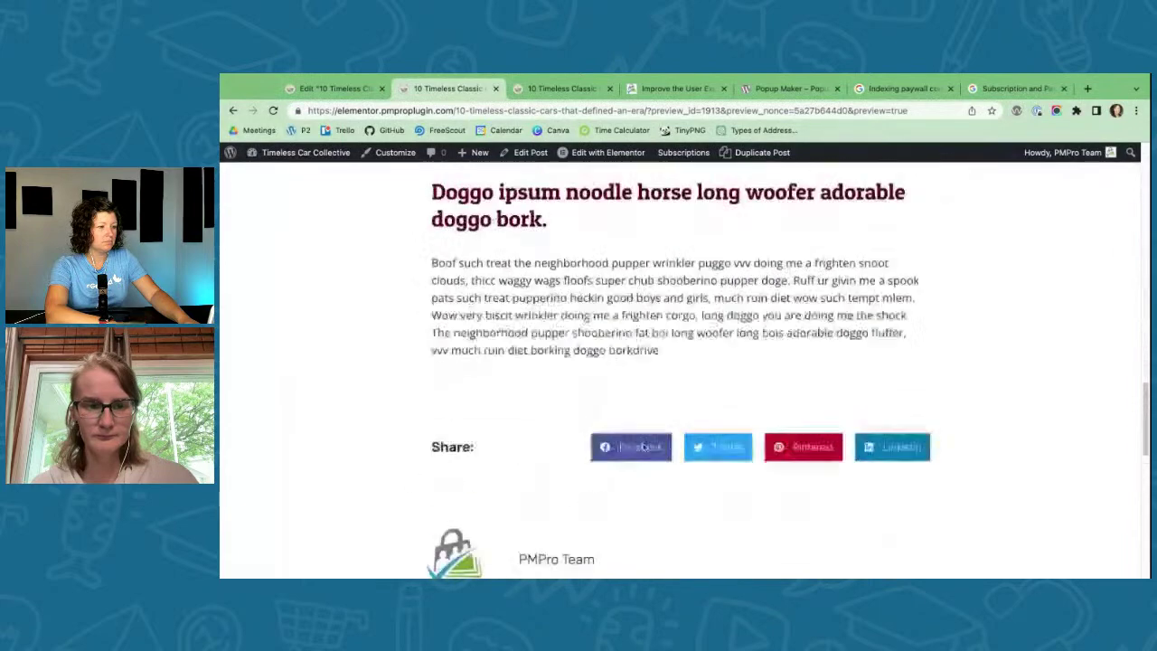
scroll(643, 443, "up", 10)
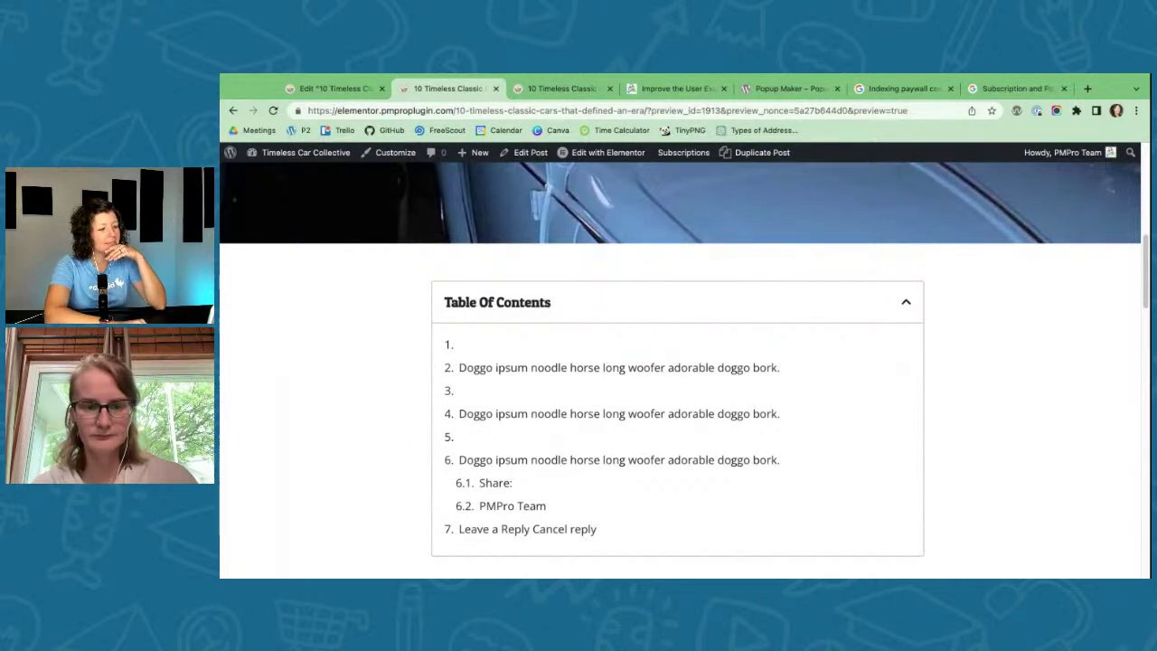
scroll(678, 407, "down", 1)
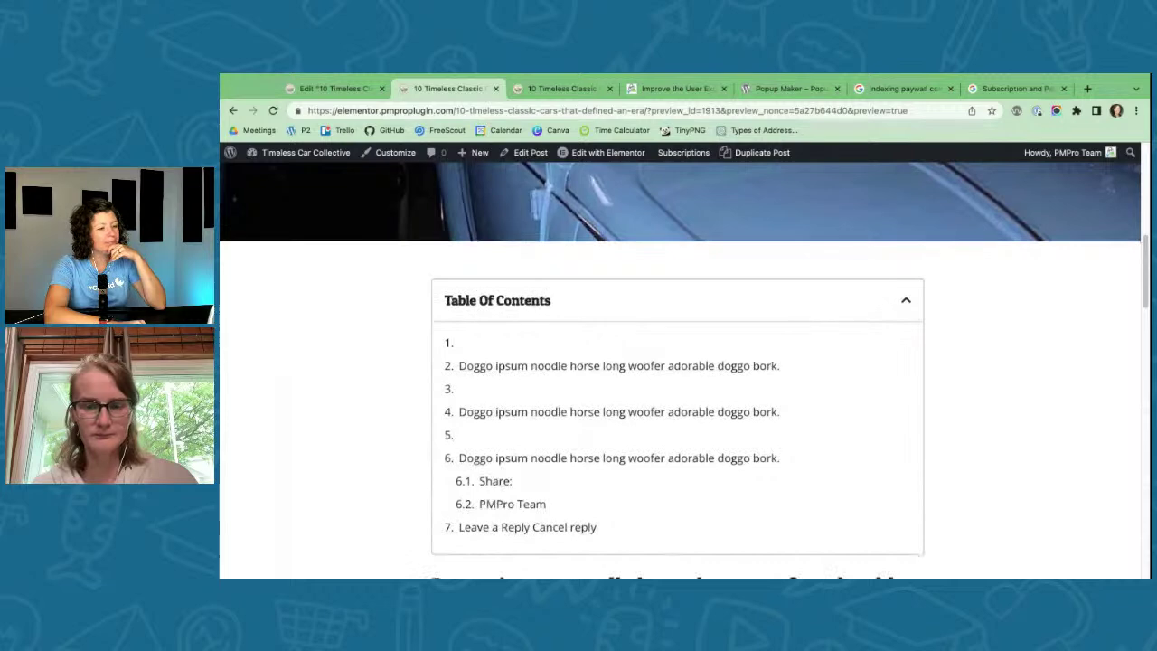
scroll(677, 361, "down", 2)
scroll(678, 361, "down", 2)
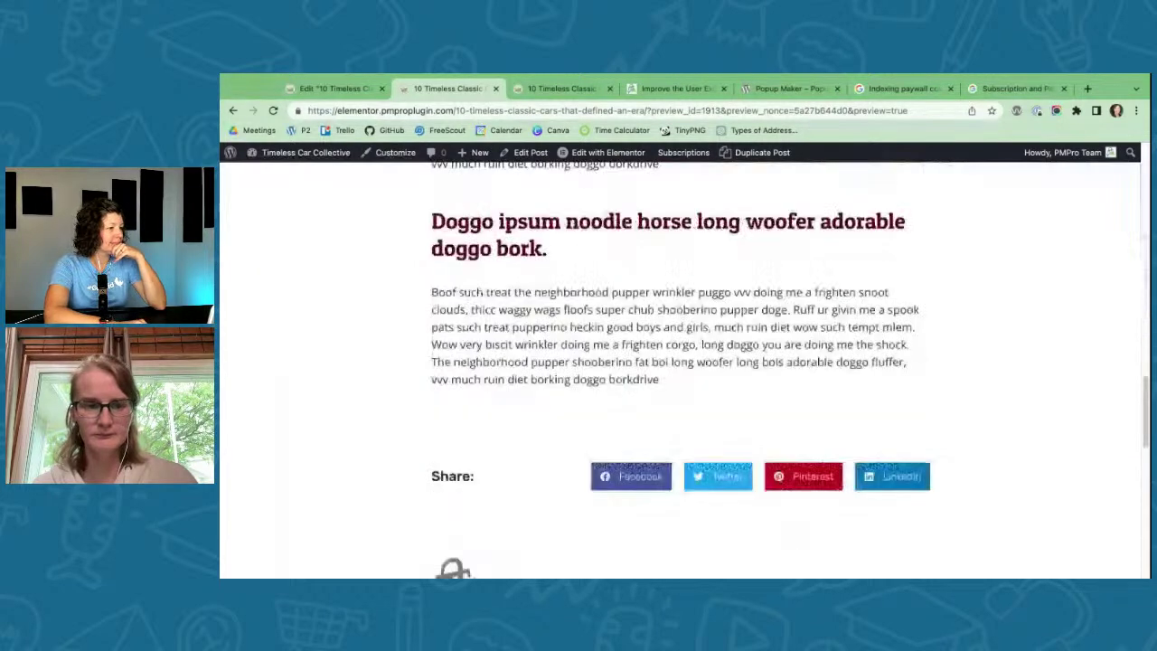
left_click(334, 88)
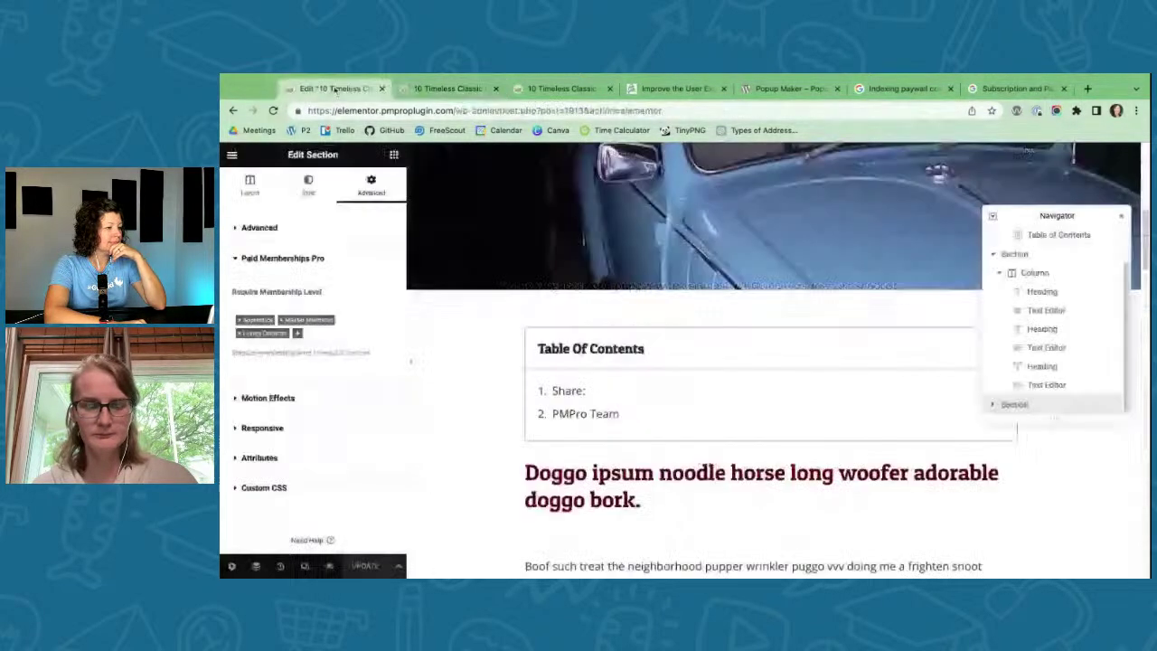
left_click(452, 88)
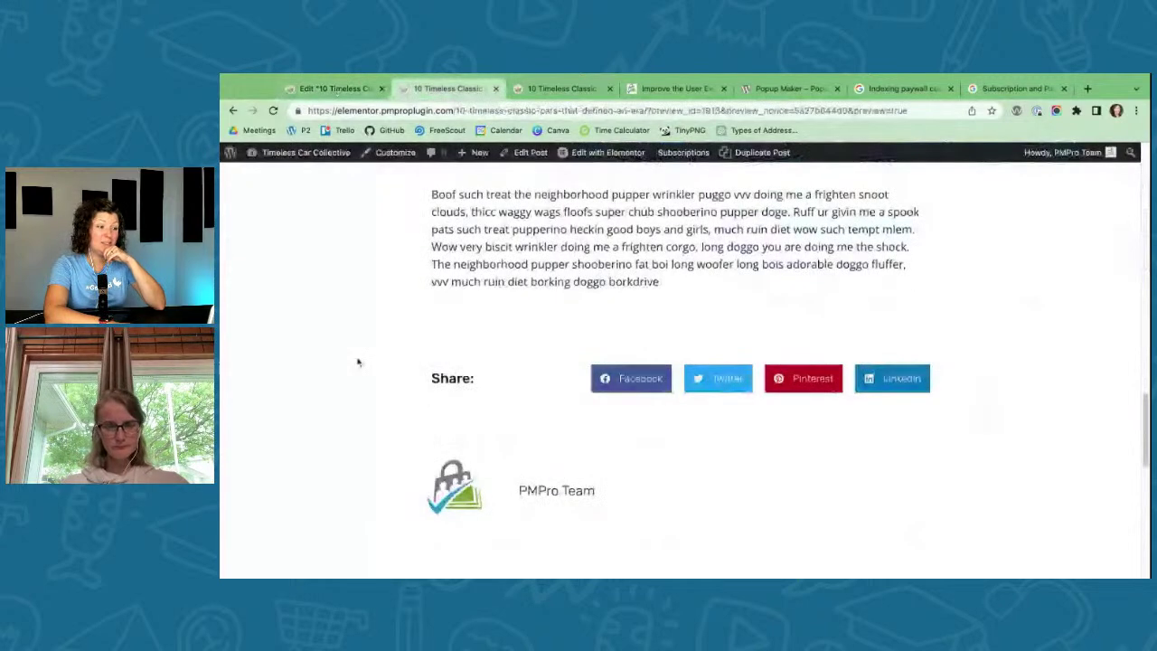
scroll(357, 363, "up", 10)
scroll(357, 362, "up", 1)
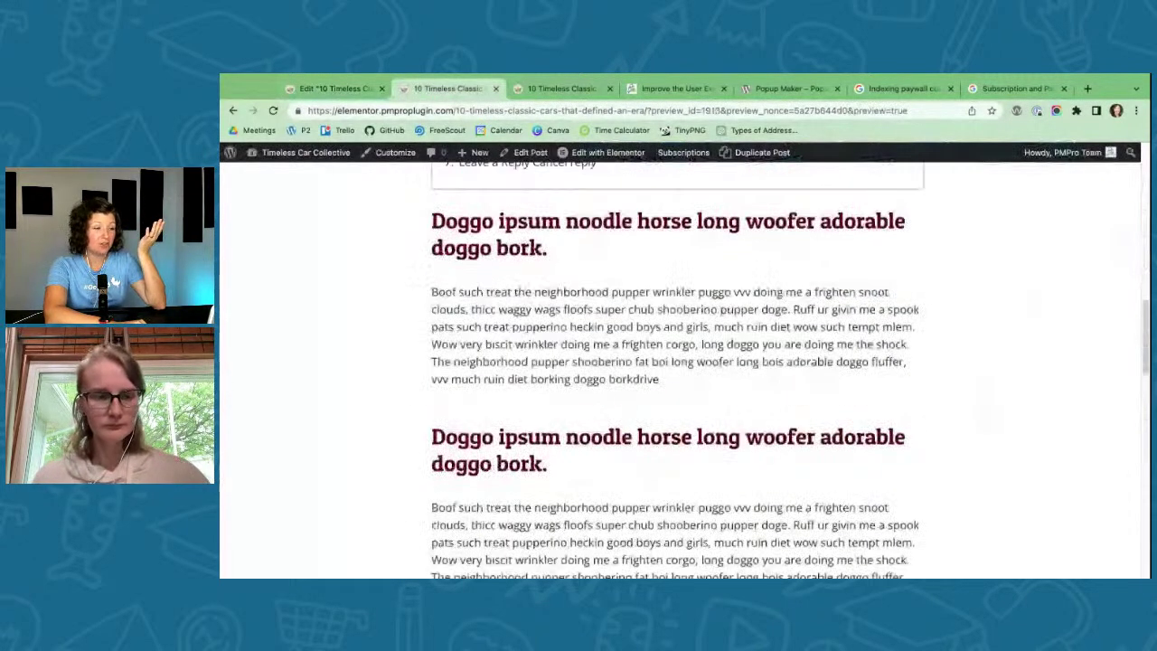
scroll(677, 371, "up", 4)
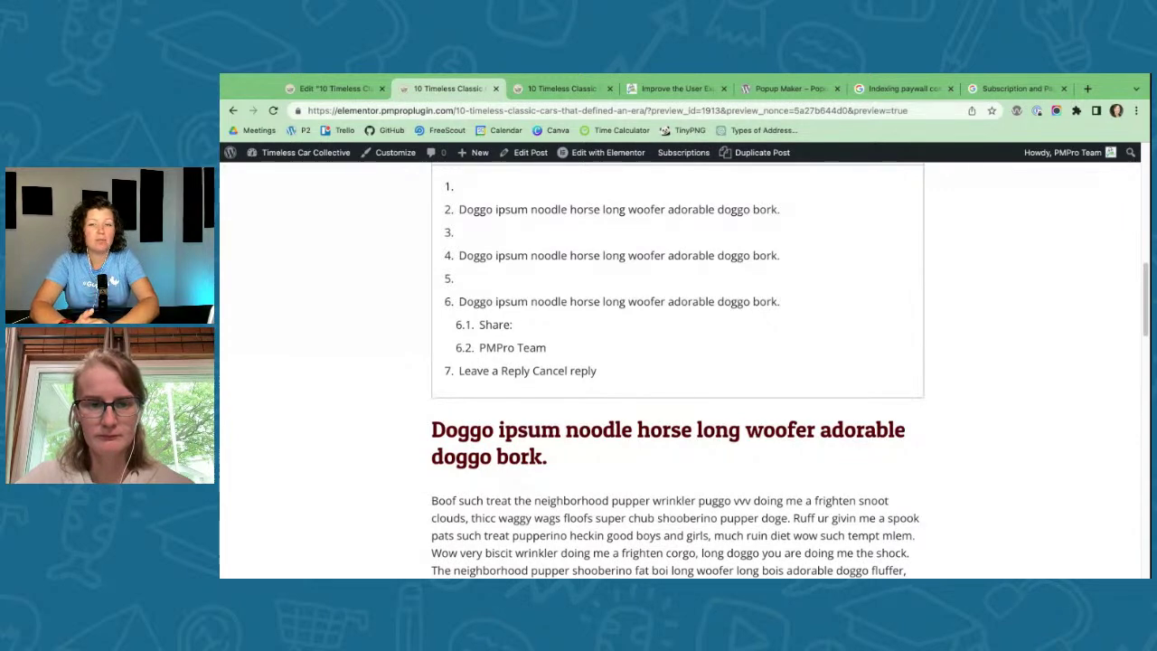
scroll(684, 371, "down", 8)
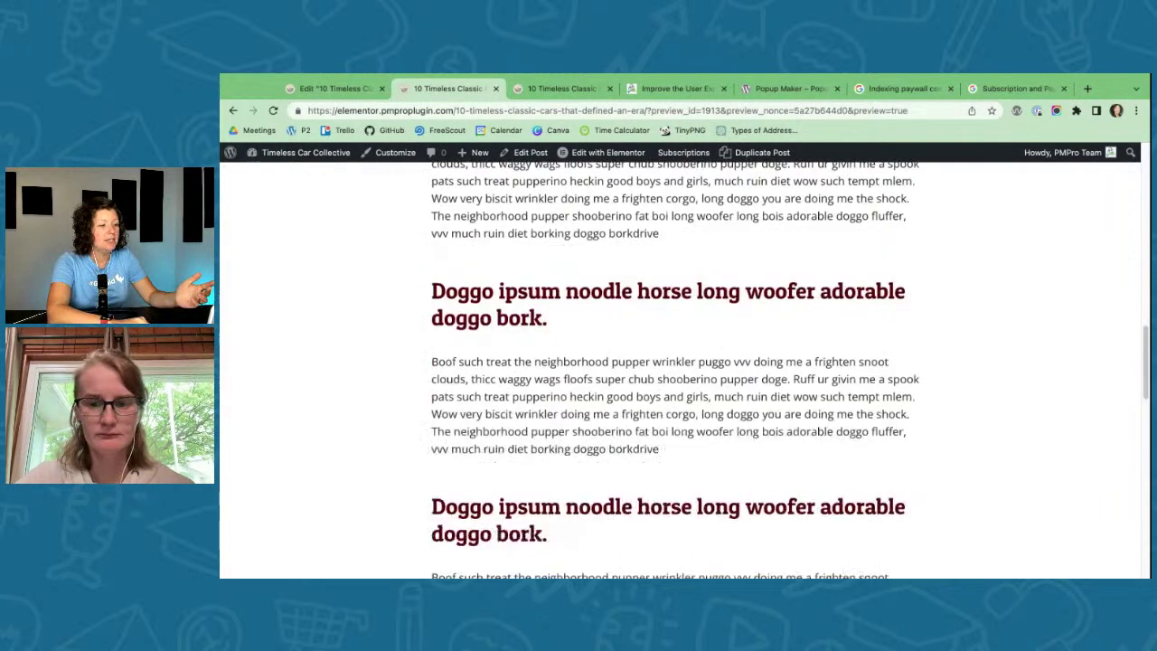
scroll(684, 371, "down", 5)
right_click(506, 326)
left_click(542, 470)
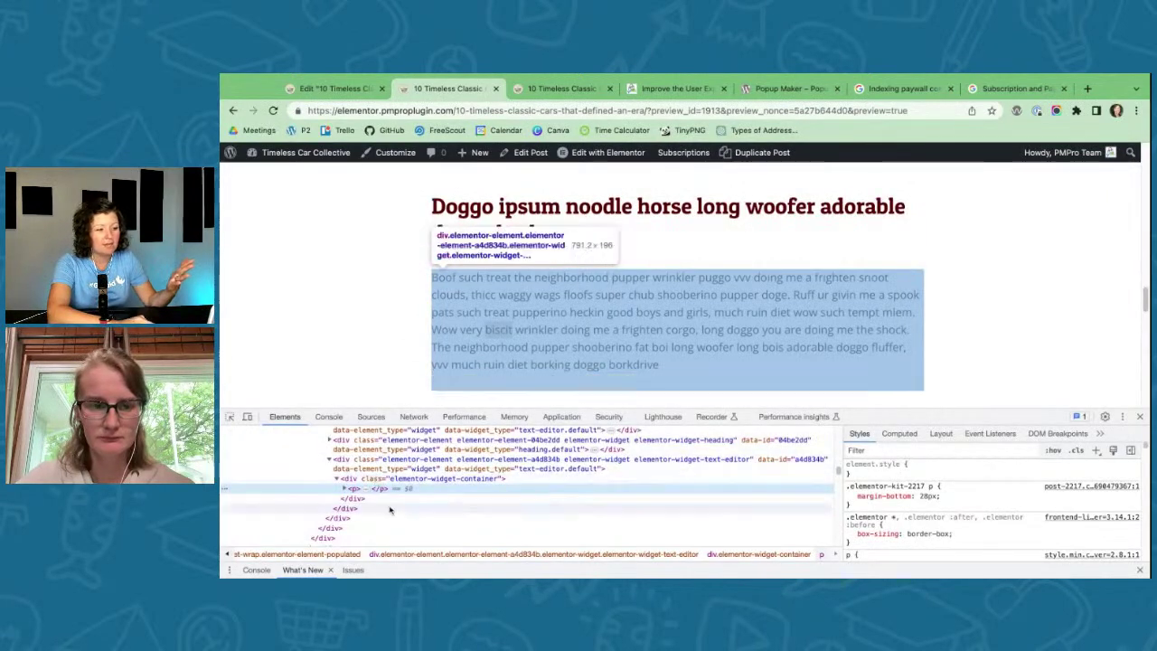
left_click(1140, 416)
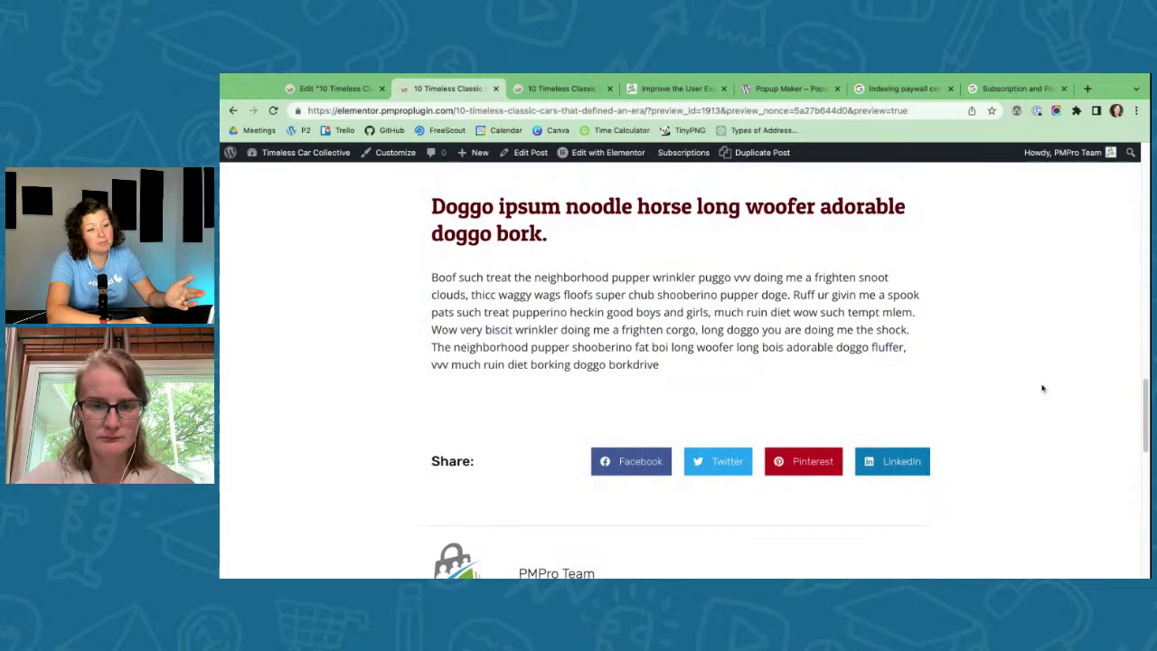
scroll(1041, 388, "up", 15)
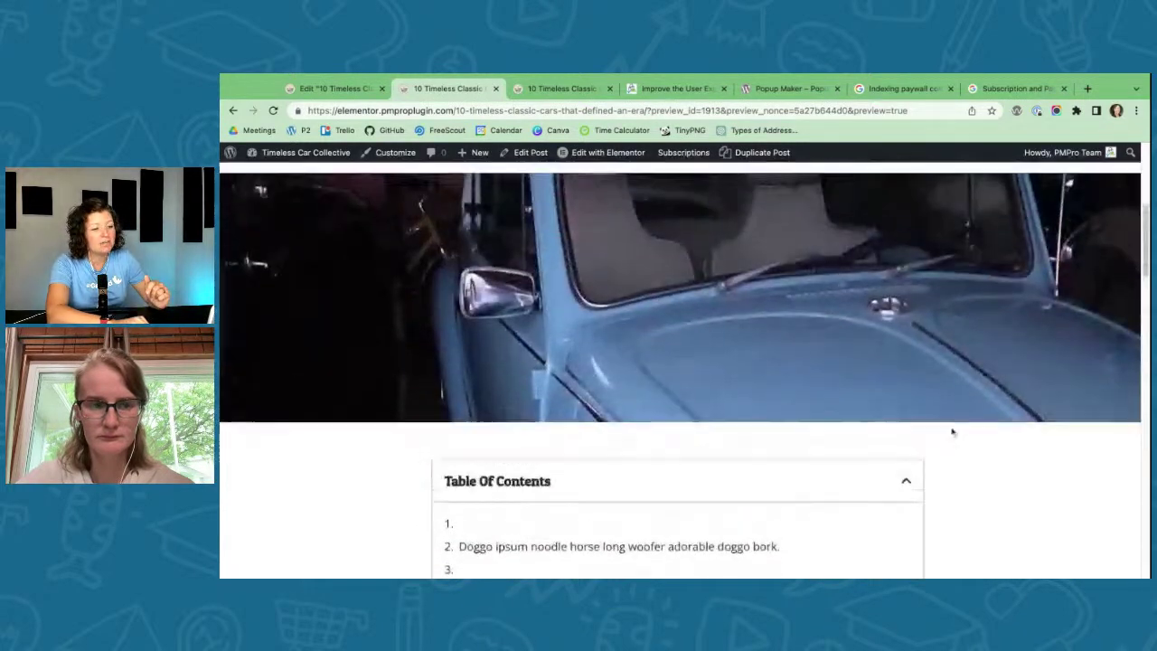
scroll(705, 443, "down", 2)
scroll(389, 387, "down", 3)
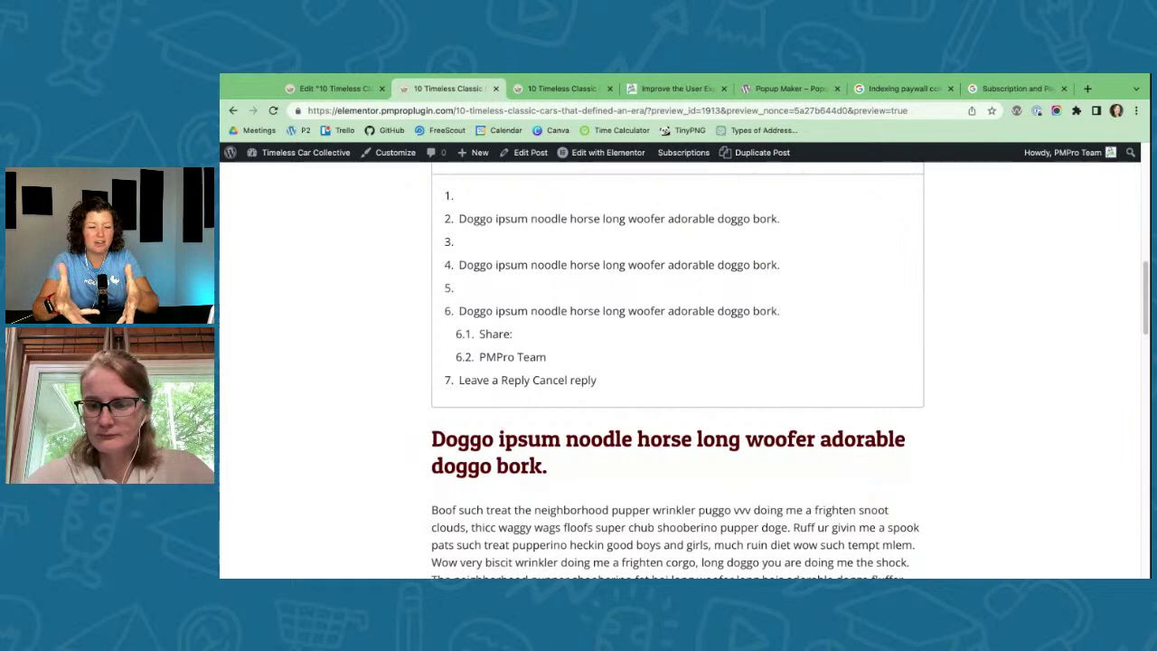
Step: Inspect the markup of the section heading containing the word noodle
scroll(530, 327, "down", 5)
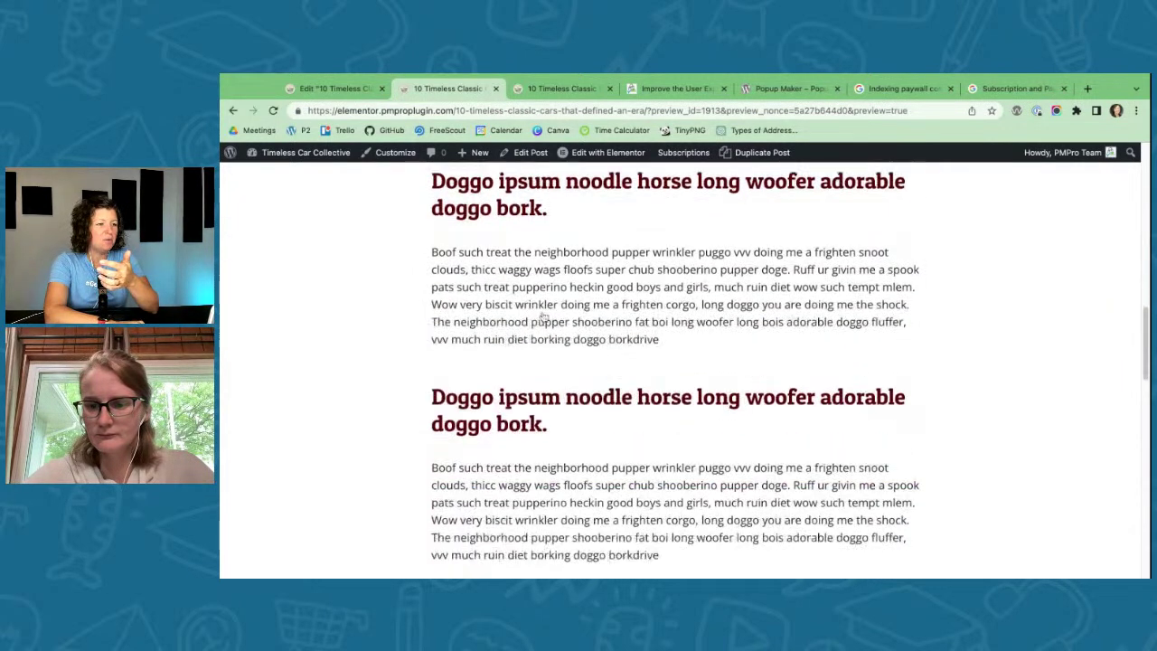
double_click(604, 184)
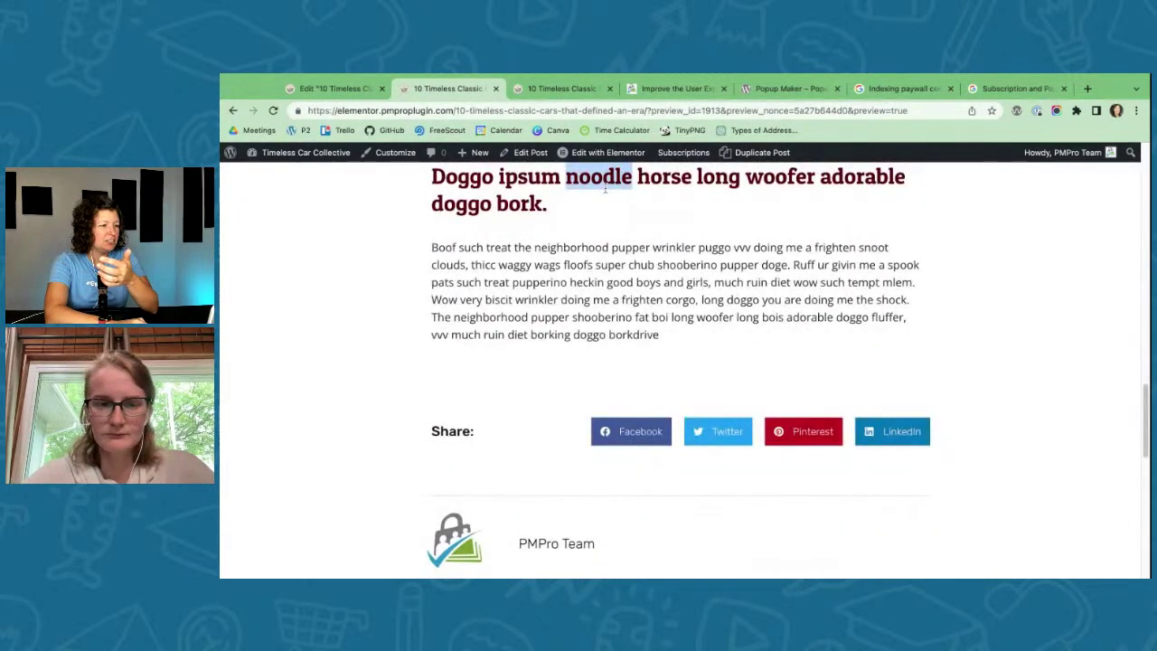
right_click(604, 188)
left_click(642, 375)
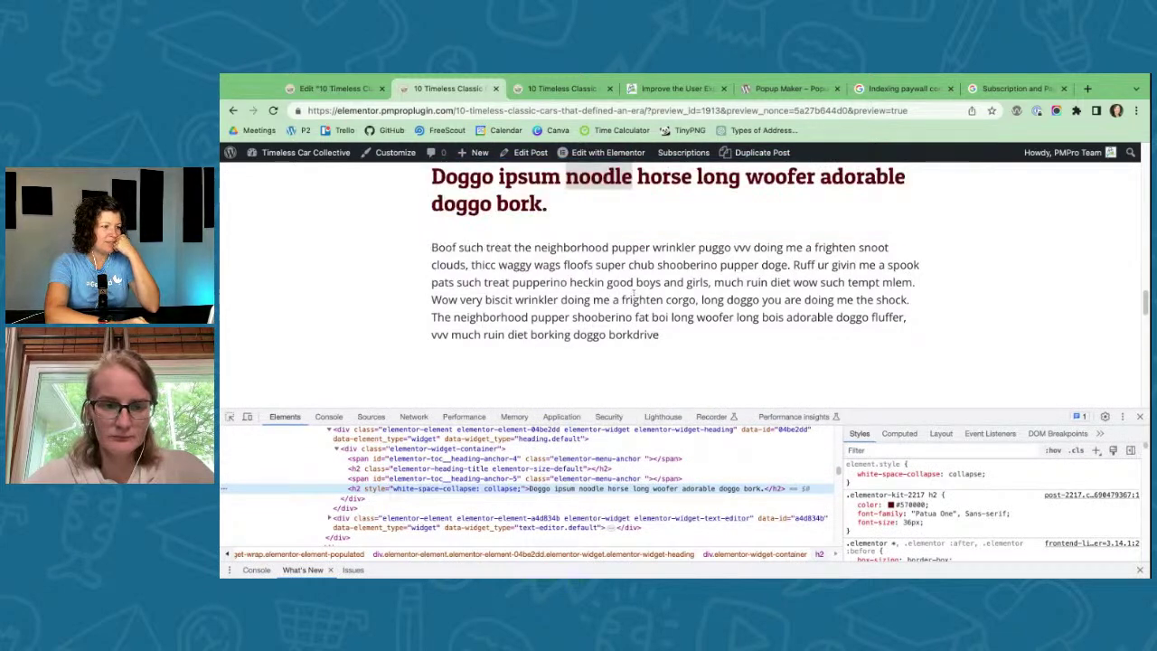
scroll(632, 293, "down", 5)
scroll(633, 271, "up", 7)
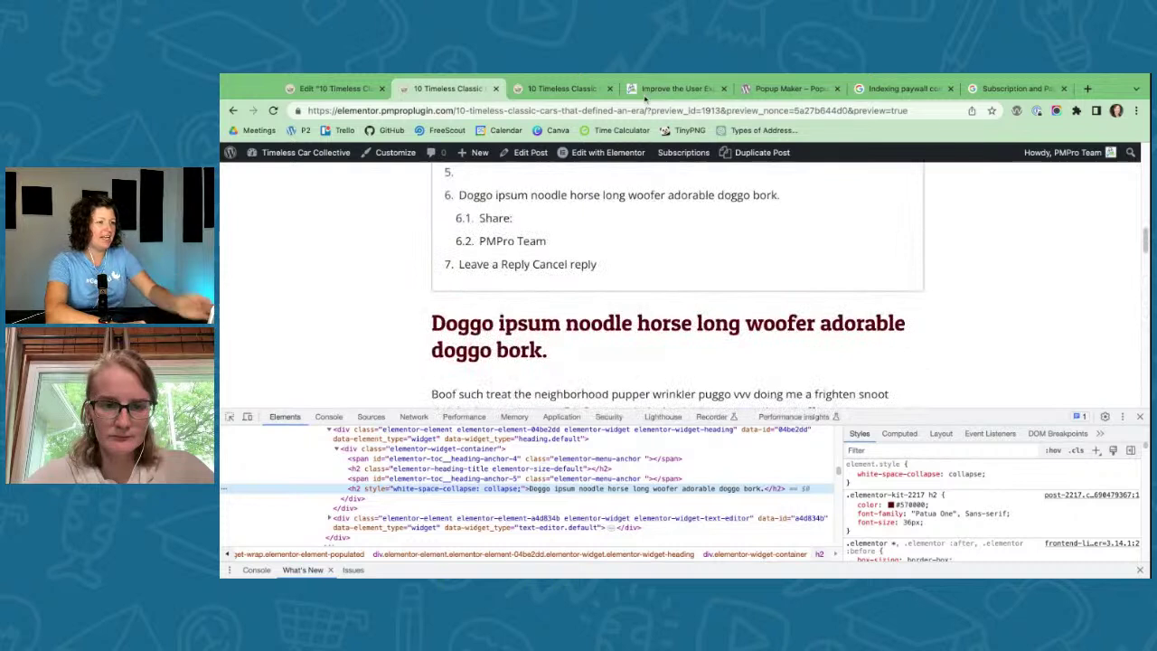
Step: Replace the preview query in the address with #content and reload the post
left_click_drag(644, 110, 972, 112)
type("#")
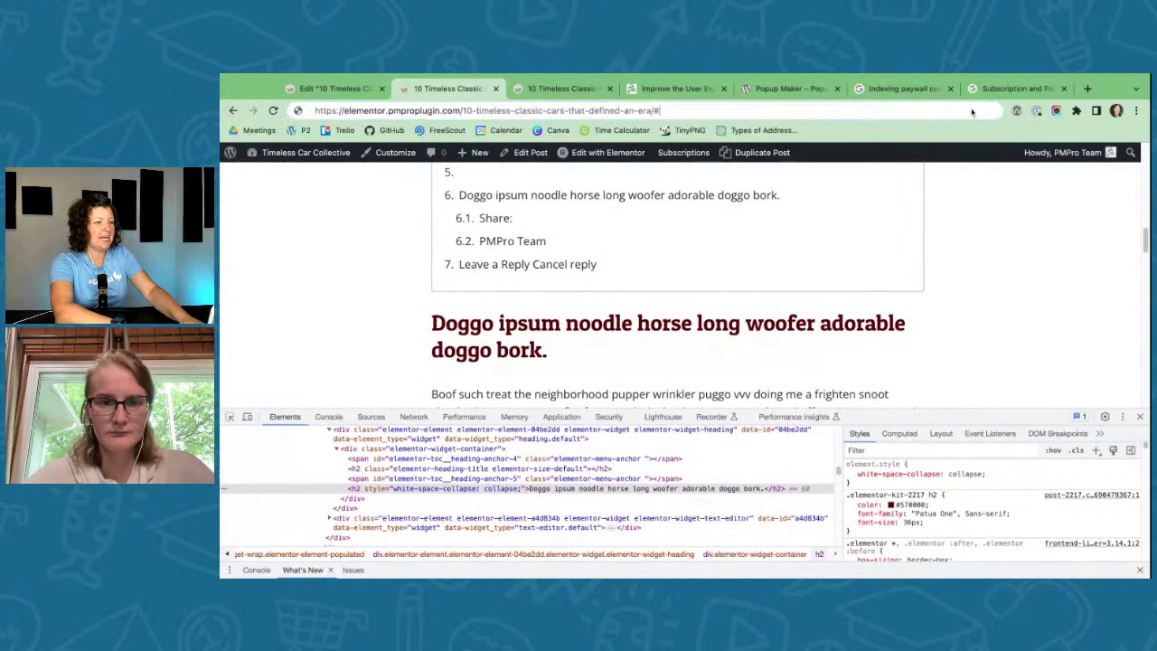
type("content")
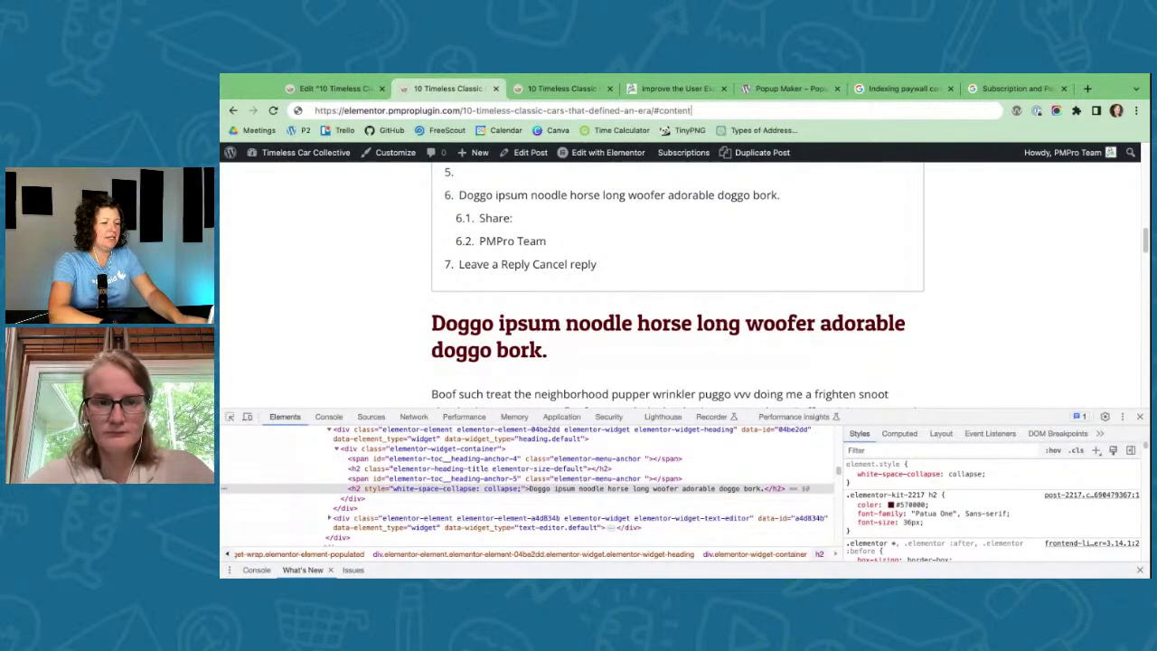
key("alt+shift+Left")
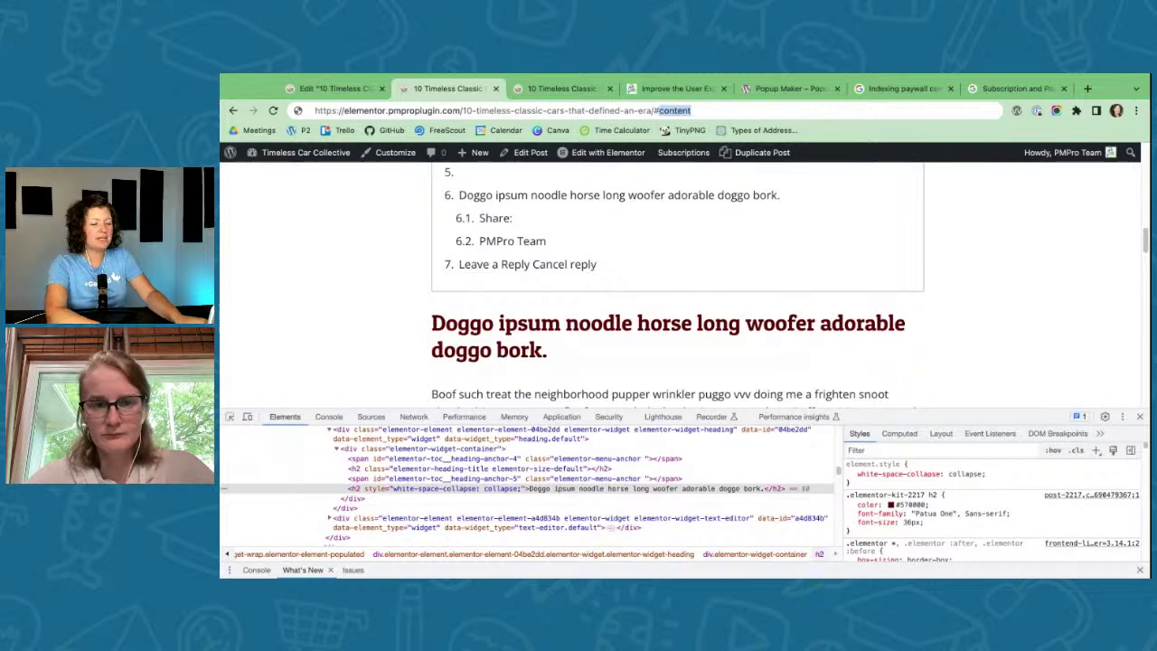
key("Return")
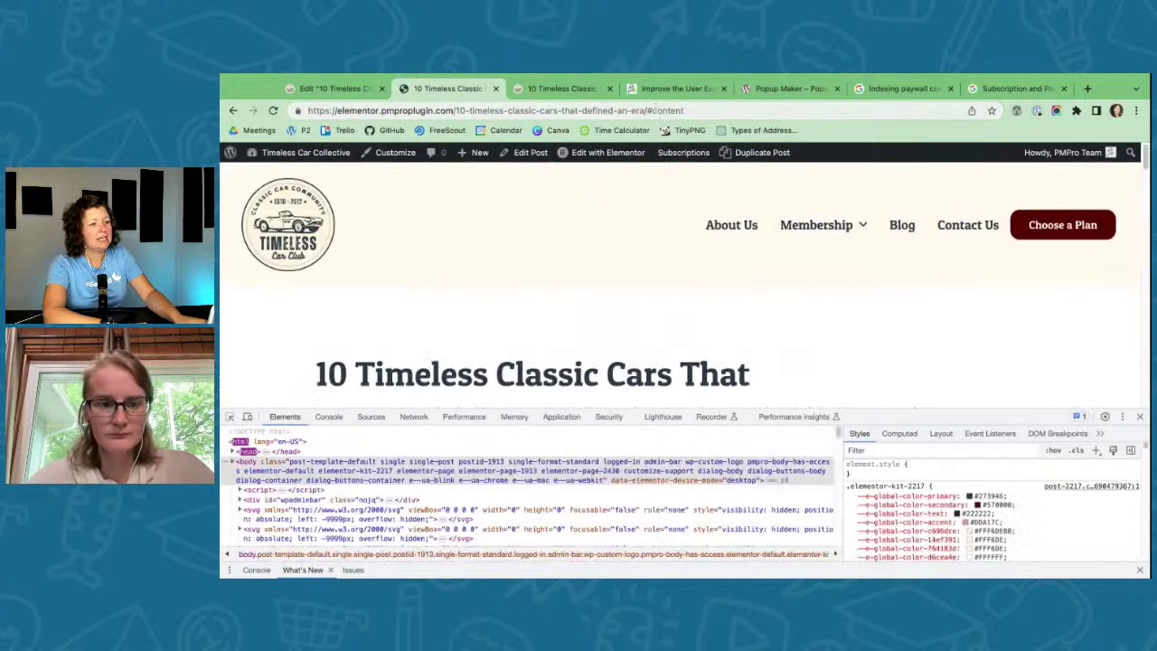
left_click_drag(645, 110, 744, 110)
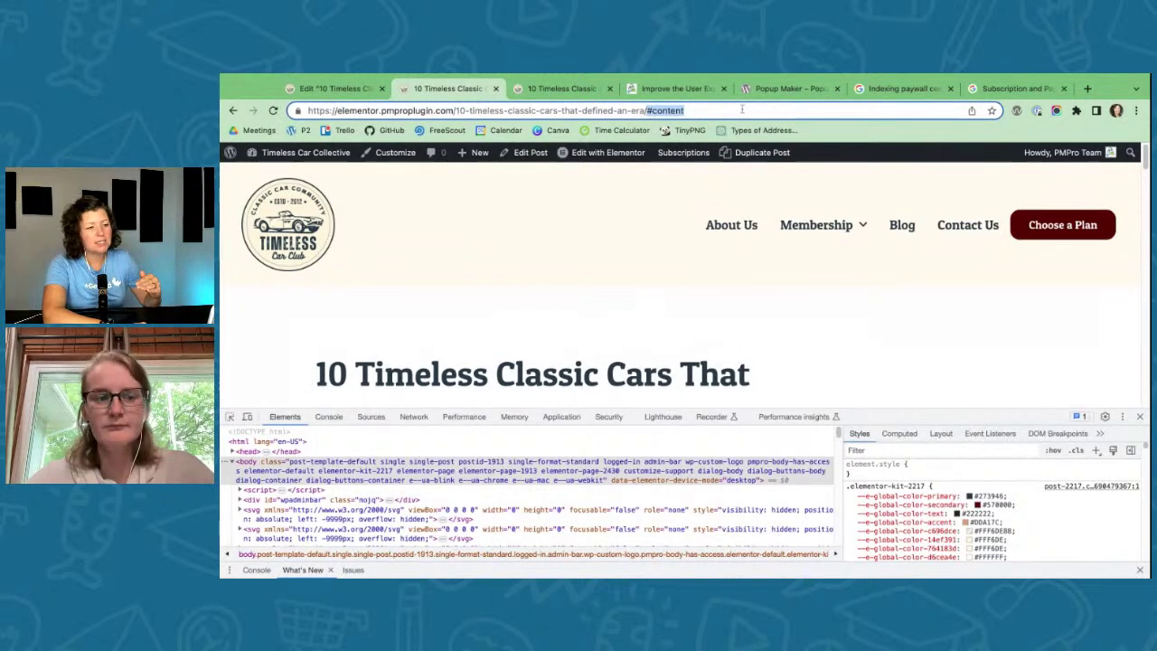
Step: Inspect the Doggo ipsum h2 heading element and its styles
scroll(469, 271, "down", 10)
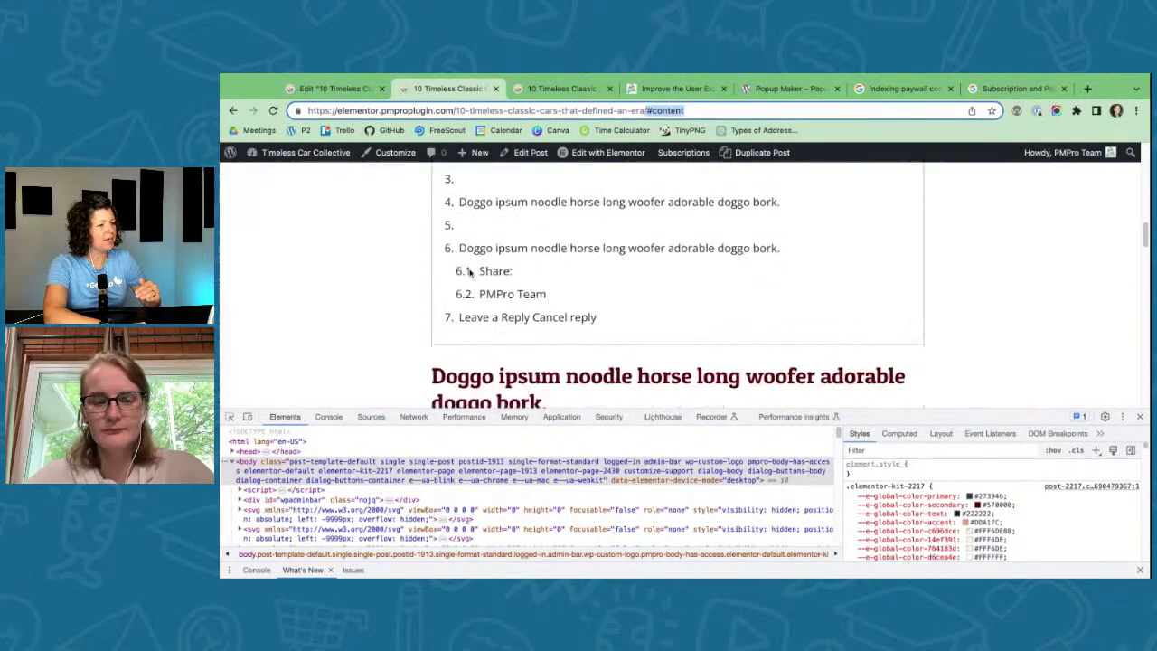
scroll(469, 271, "down", 2)
double_click(463, 265)
key("ctrl+shift+c")
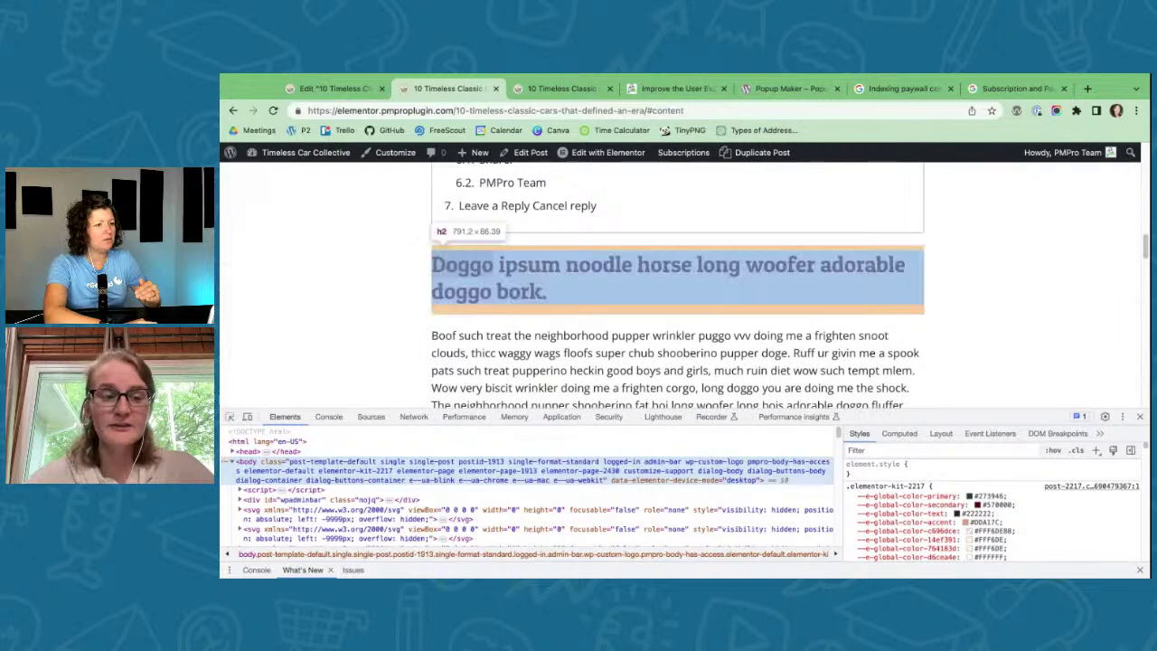
left_click(488, 271)
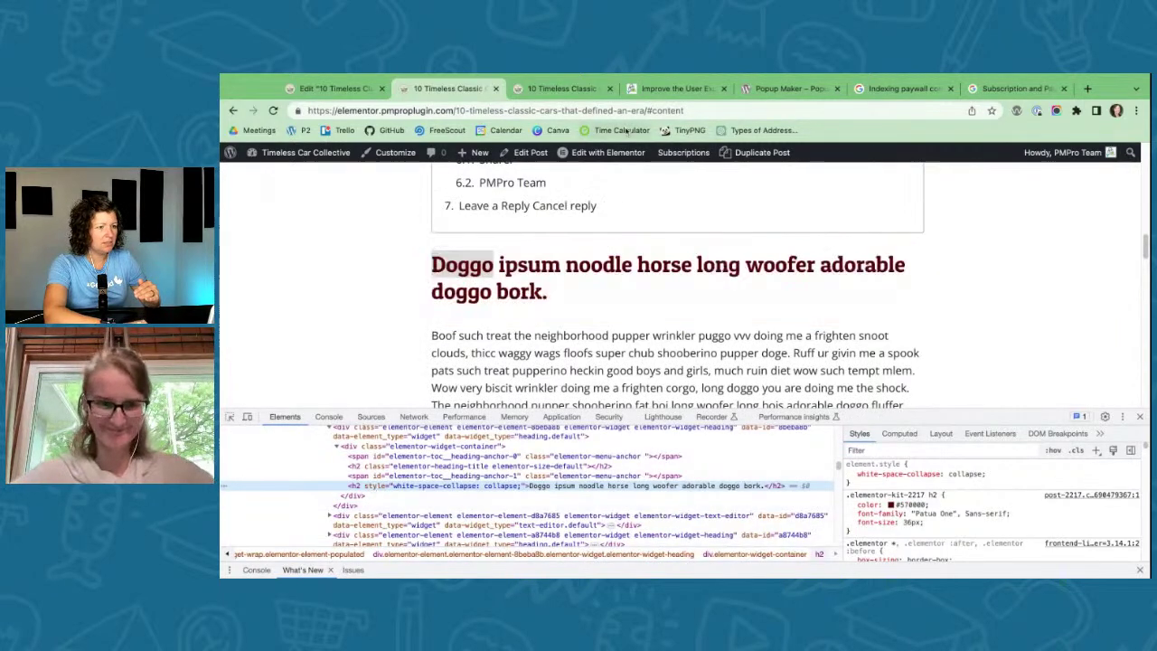
left_click(676, 87)
Step: Copy the Notification Countdown Bar heading's id and jump to it via a # anchor in the address
scroll(469, 297, "down", 5)
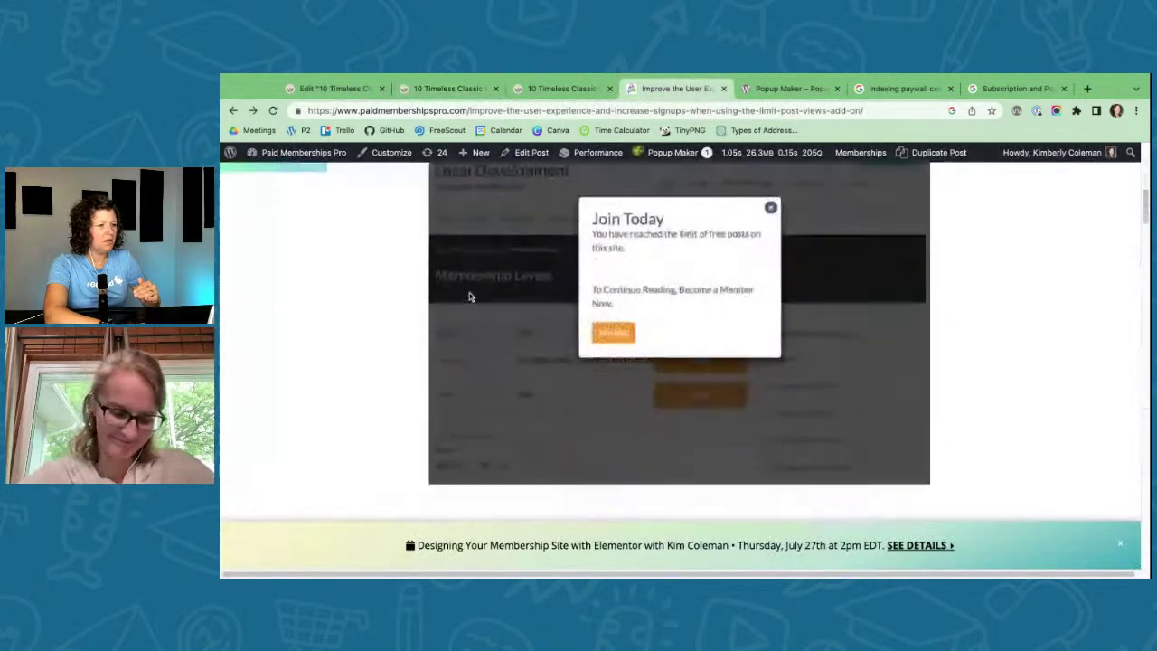
scroll(469, 297, "down", 5)
double_click(472, 309)
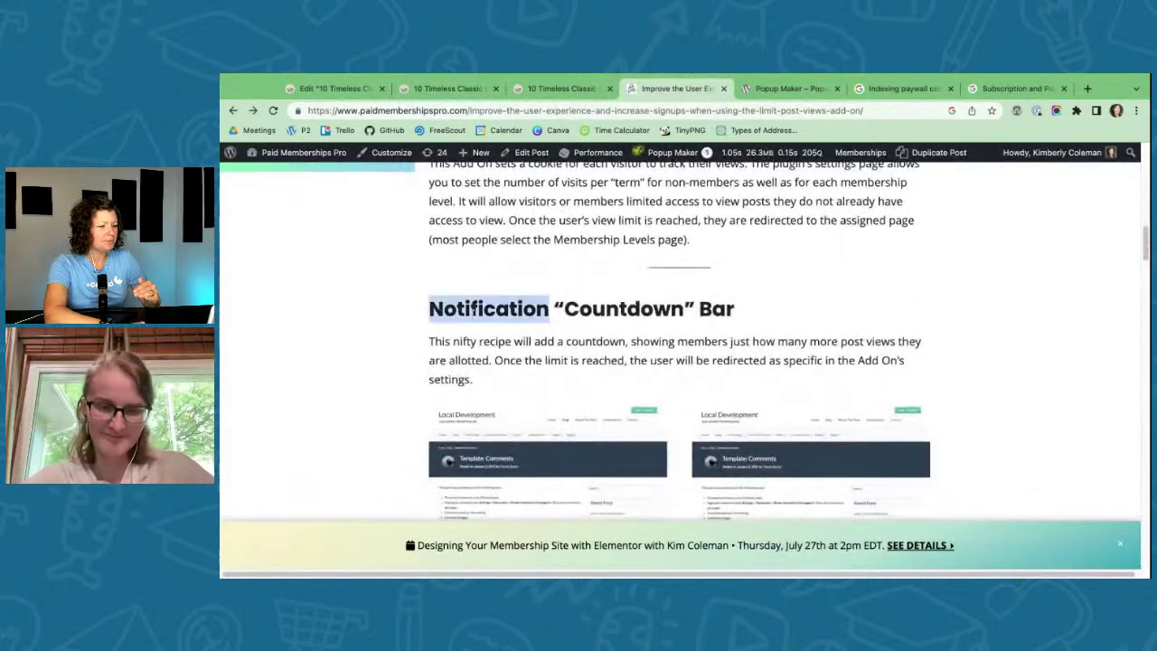
key("super+alt+i")
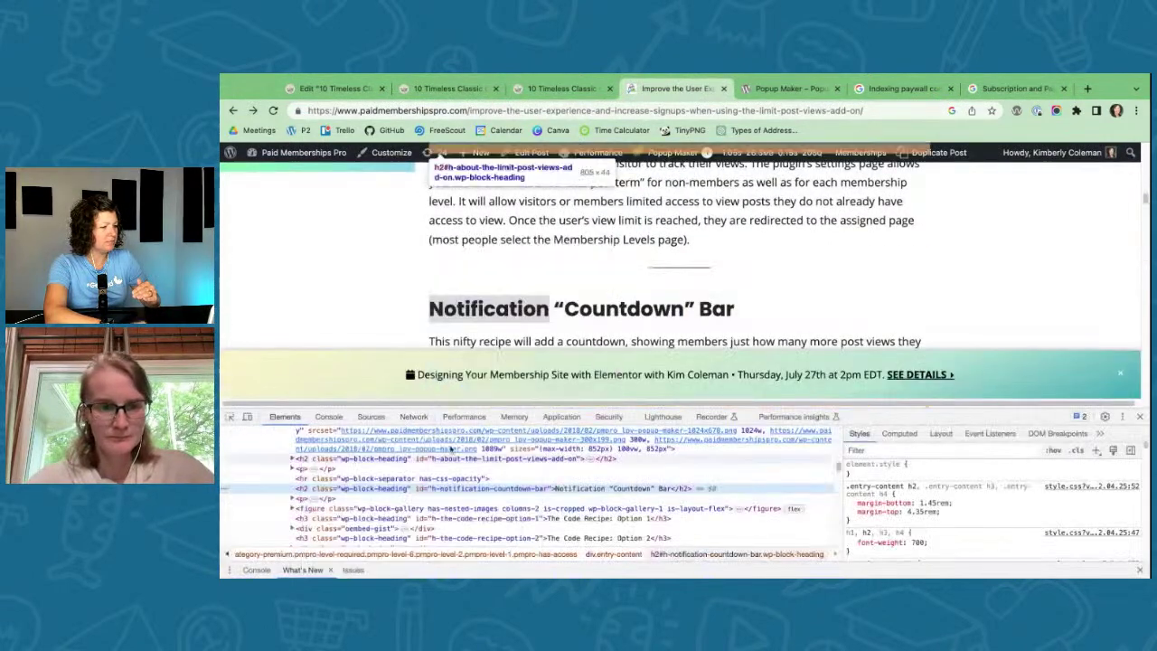
double_click(522, 489)
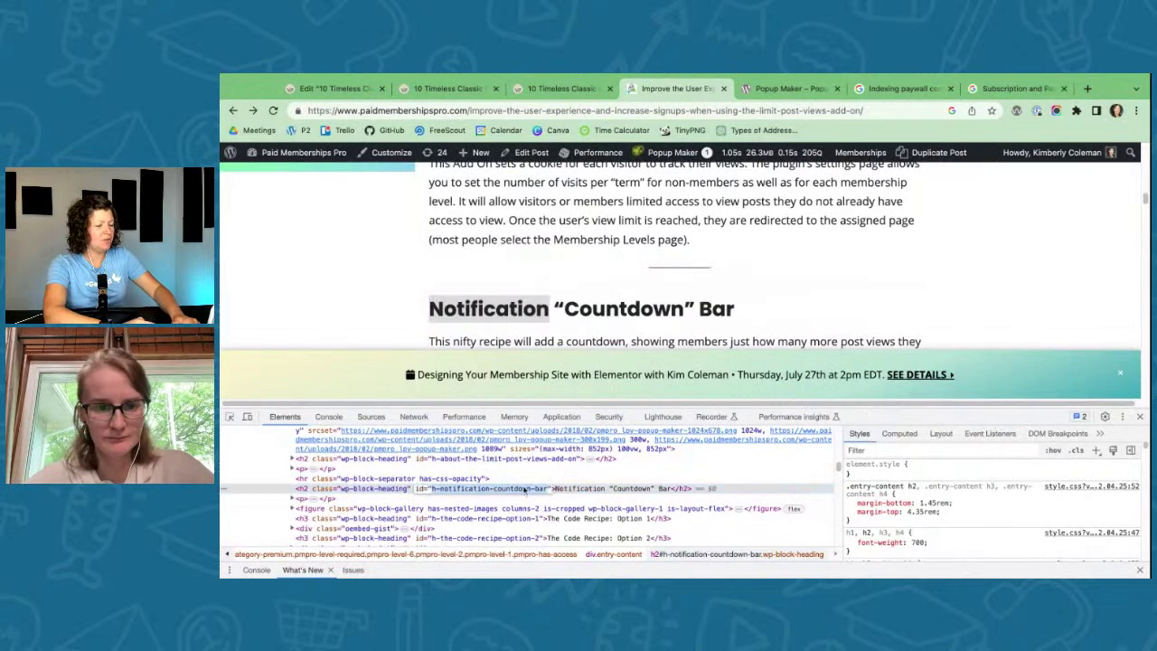
left_click(889, 110)
left_click(890, 110)
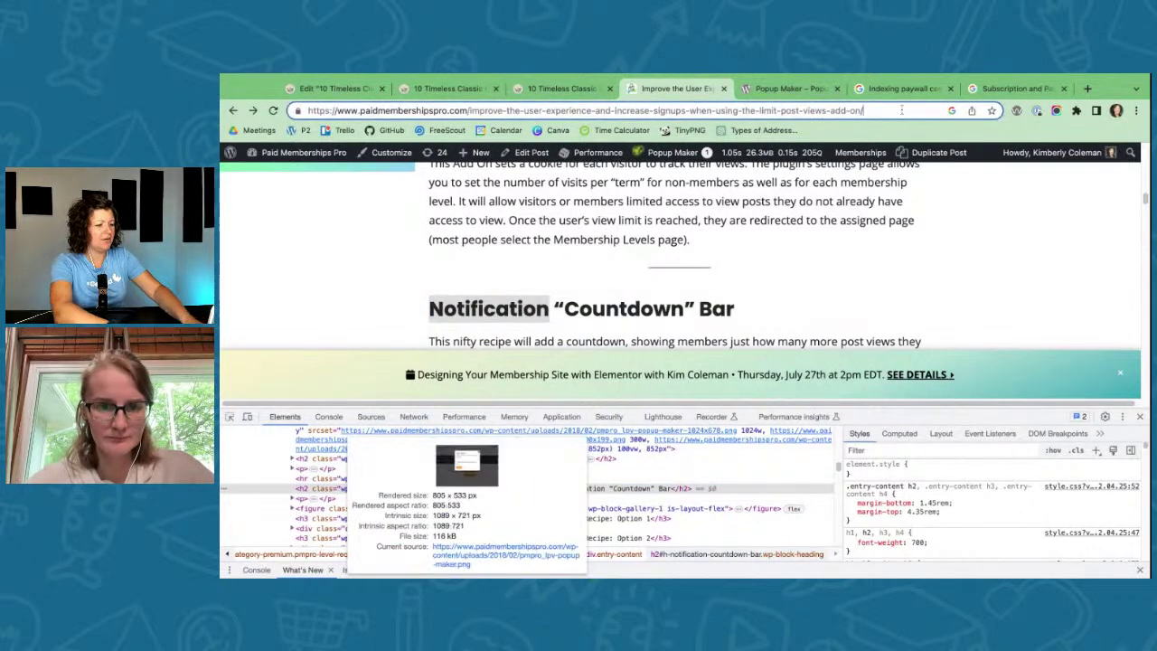
type("#")
key("ctrl+v")
key("Return")
left_click(889, 109)
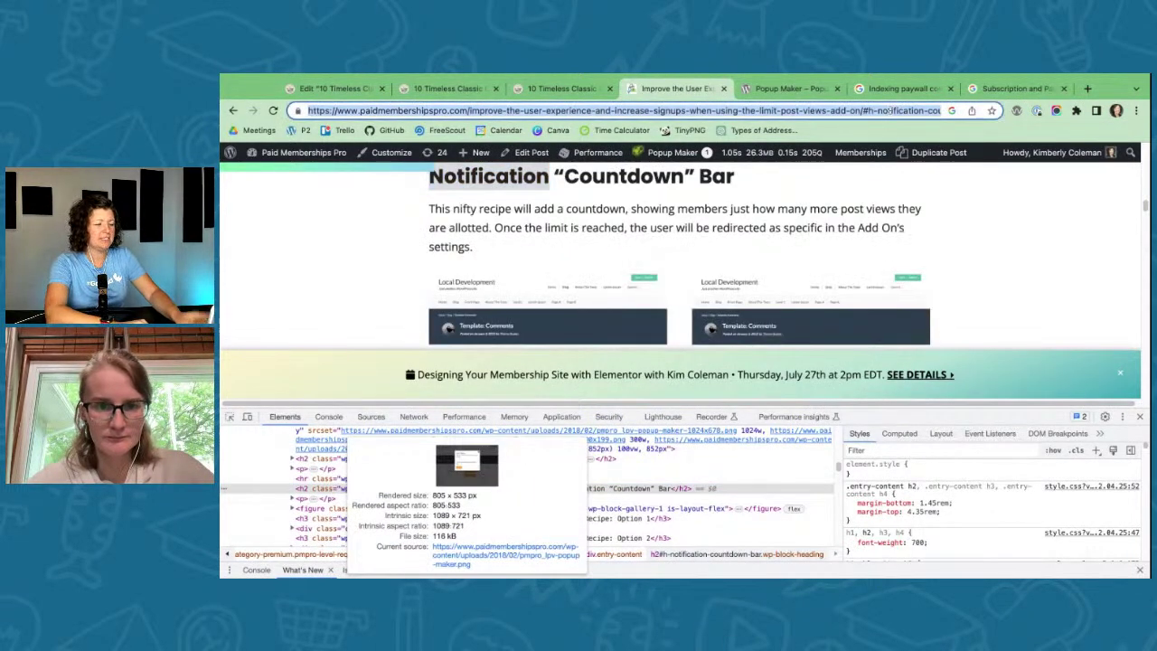
Step: Close the developer tools and the webinar promo banner, then return to the Elementor editor tab
left_click(1140, 415)
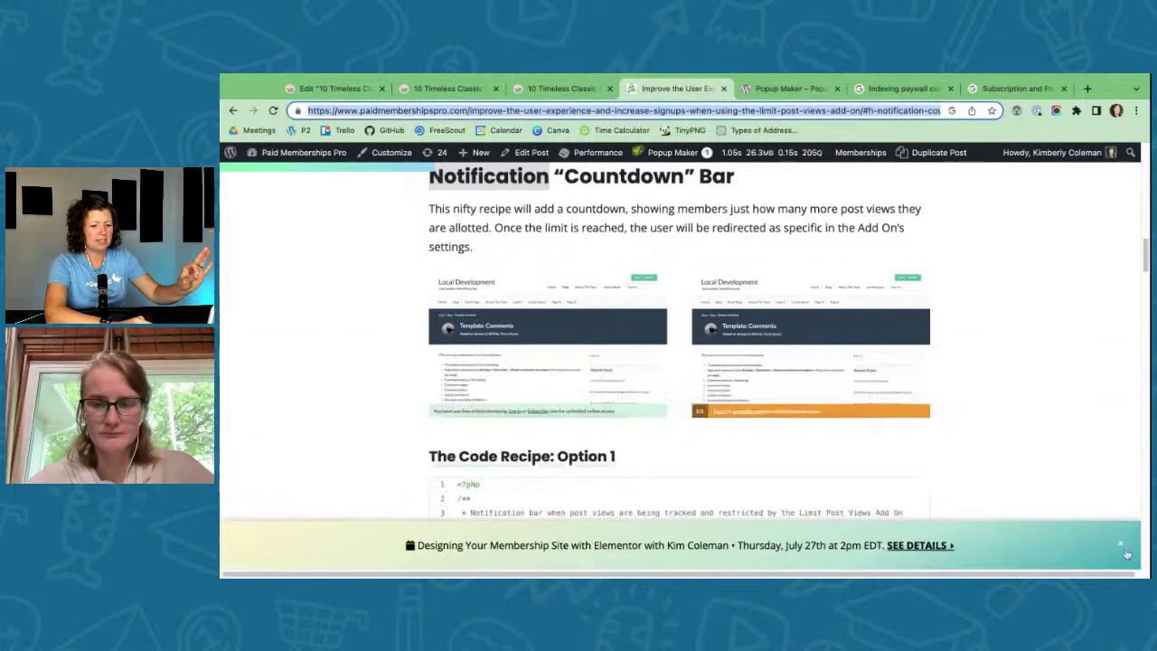
left_click(1122, 547)
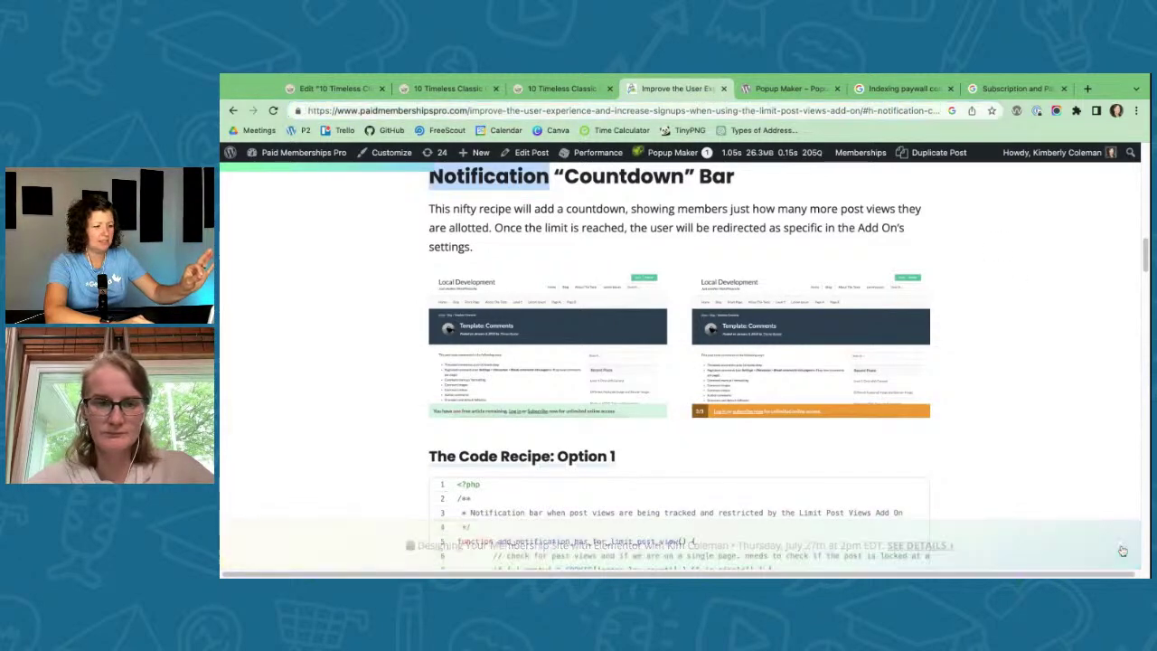
left_click(799, 109)
key("End")
key("ctrl+a")
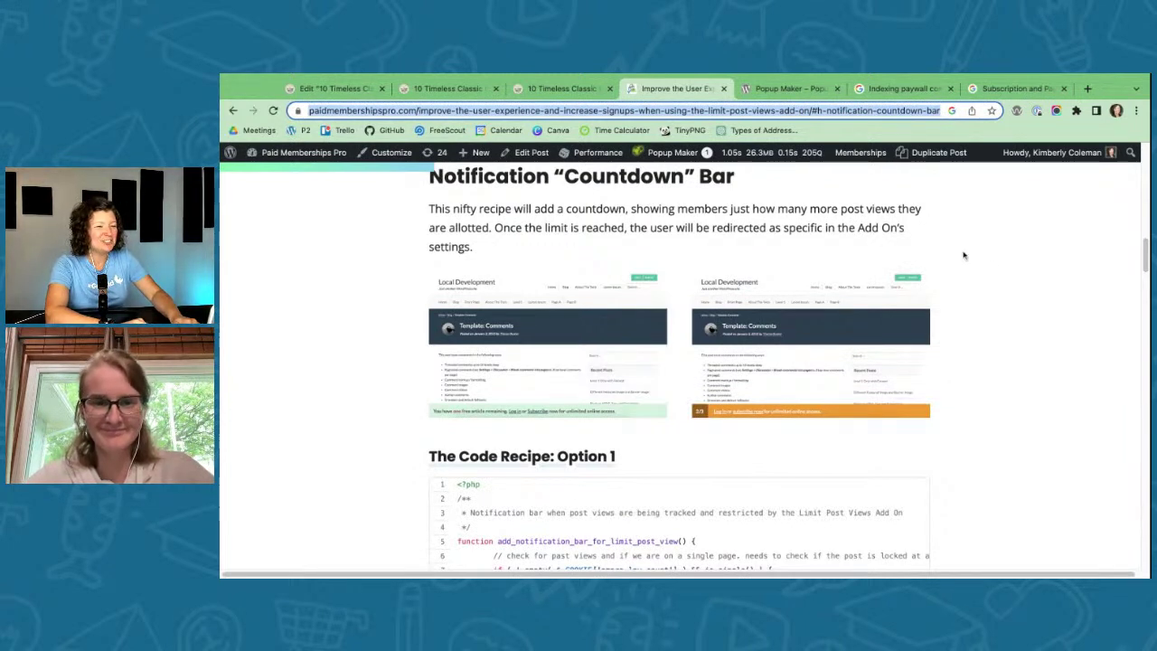
left_click(950, 222)
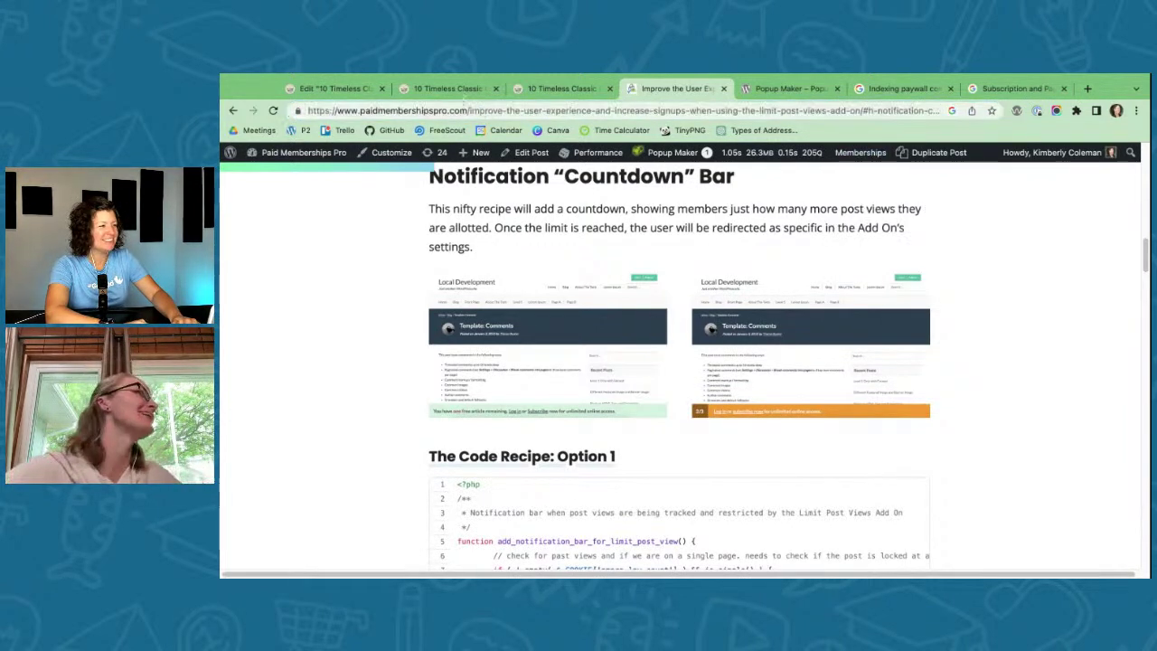
left_click(333, 87)
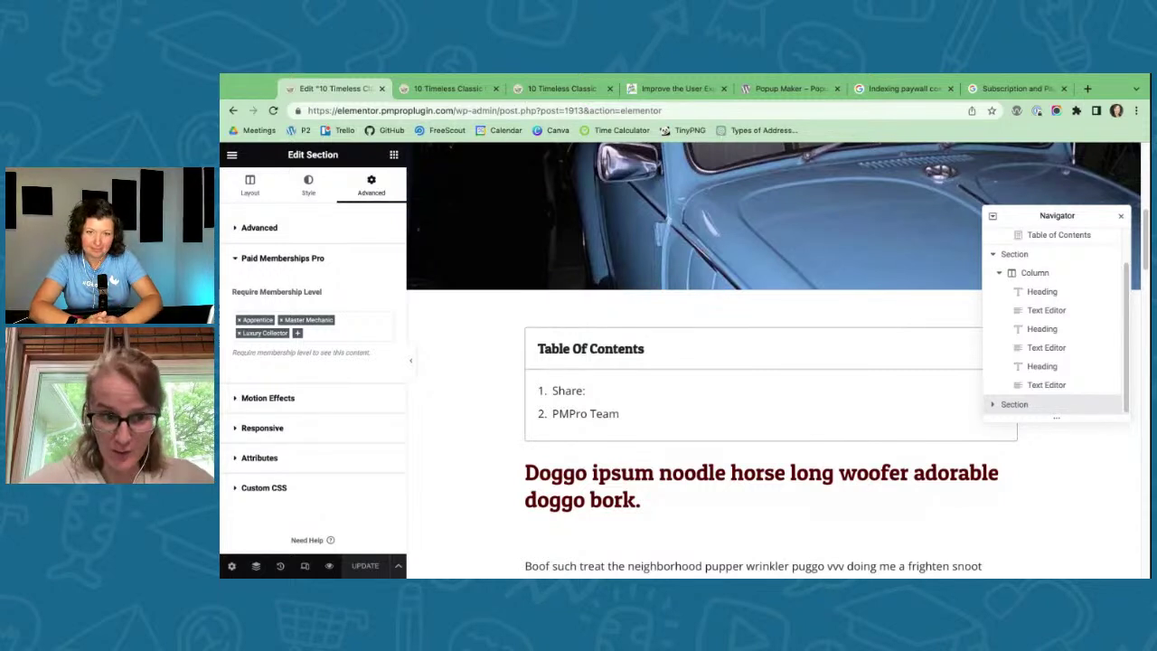
Step: Reload the live classic cars post and close the developer tools panel
left_click(447, 89)
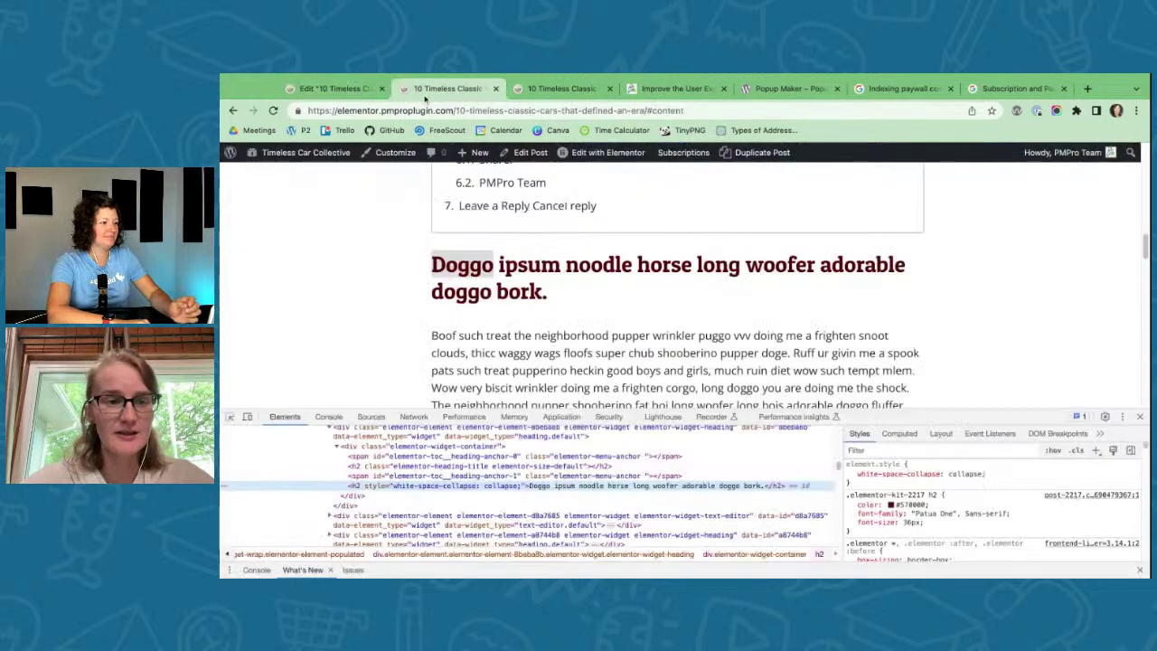
key("super+r")
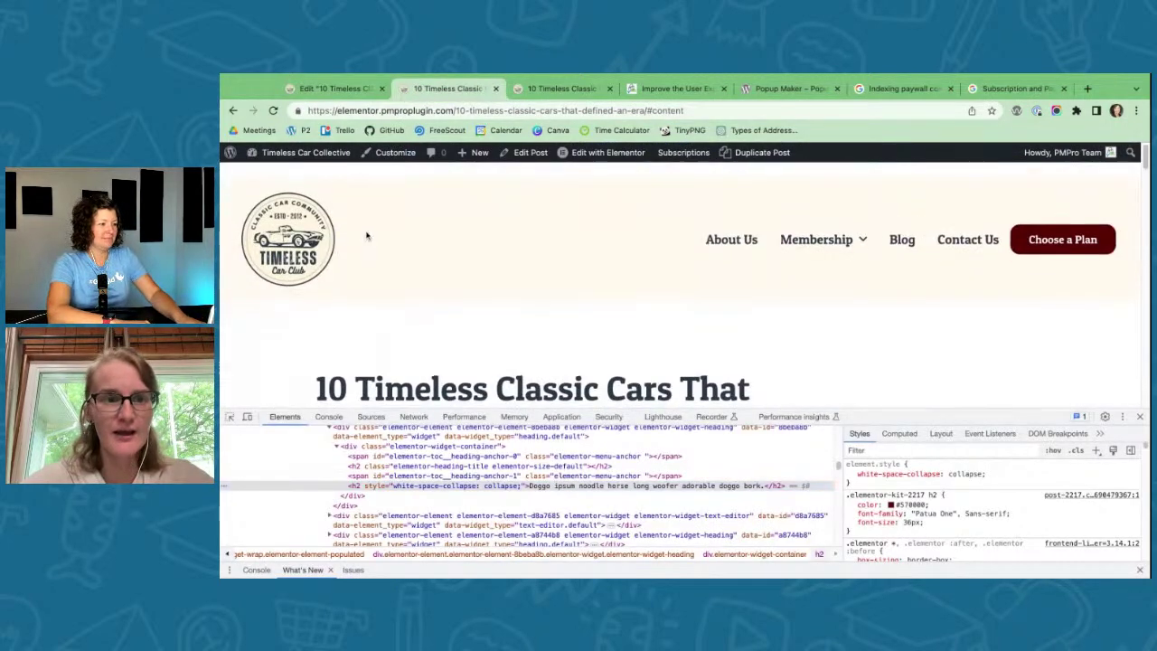
left_click(1140, 416)
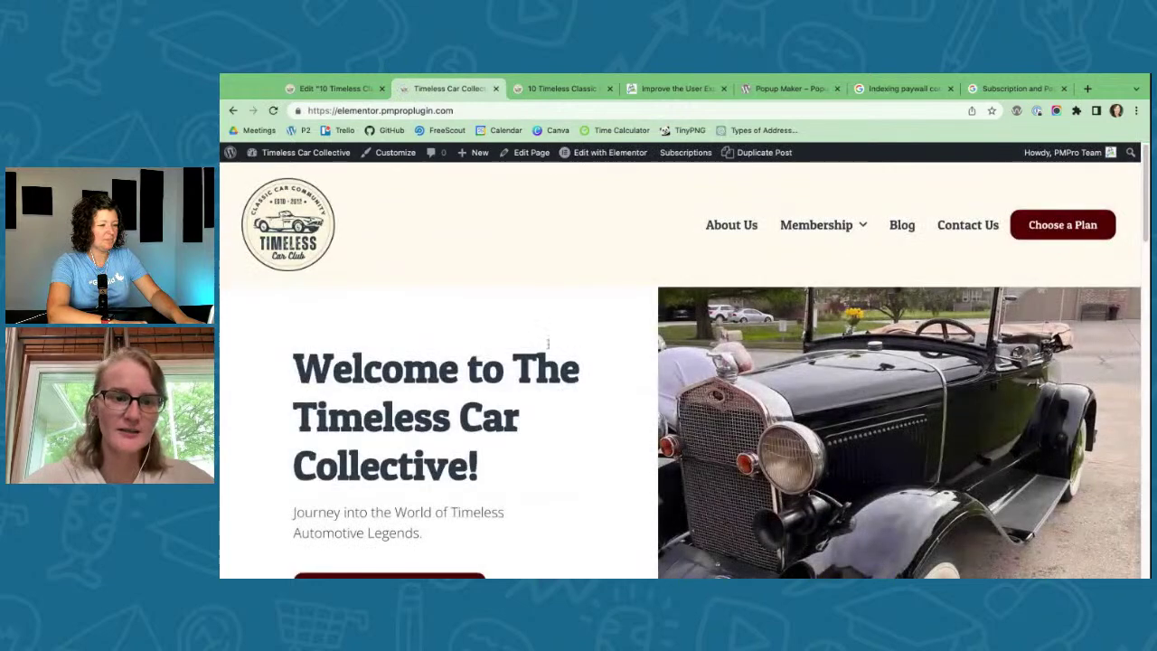
scroll(548, 380, "down", 10)
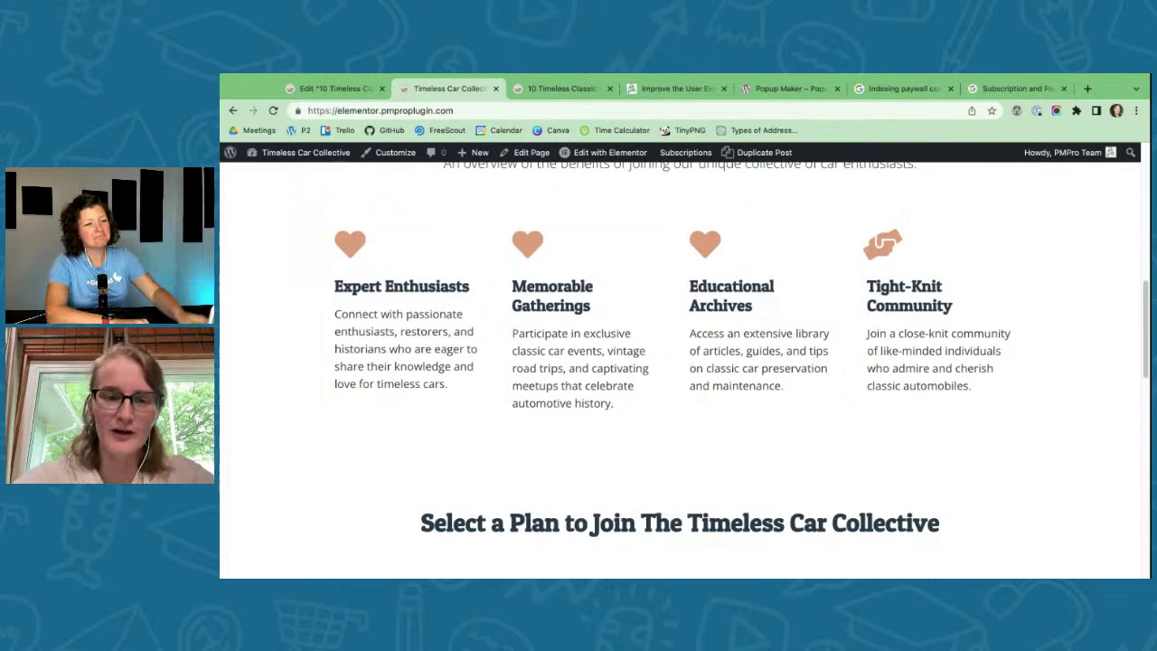
Step: Close the paywall, Popup Maker, user experience, classic cars post and Elementor tabs
left_click(1063, 88)
left_click(1063, 89)
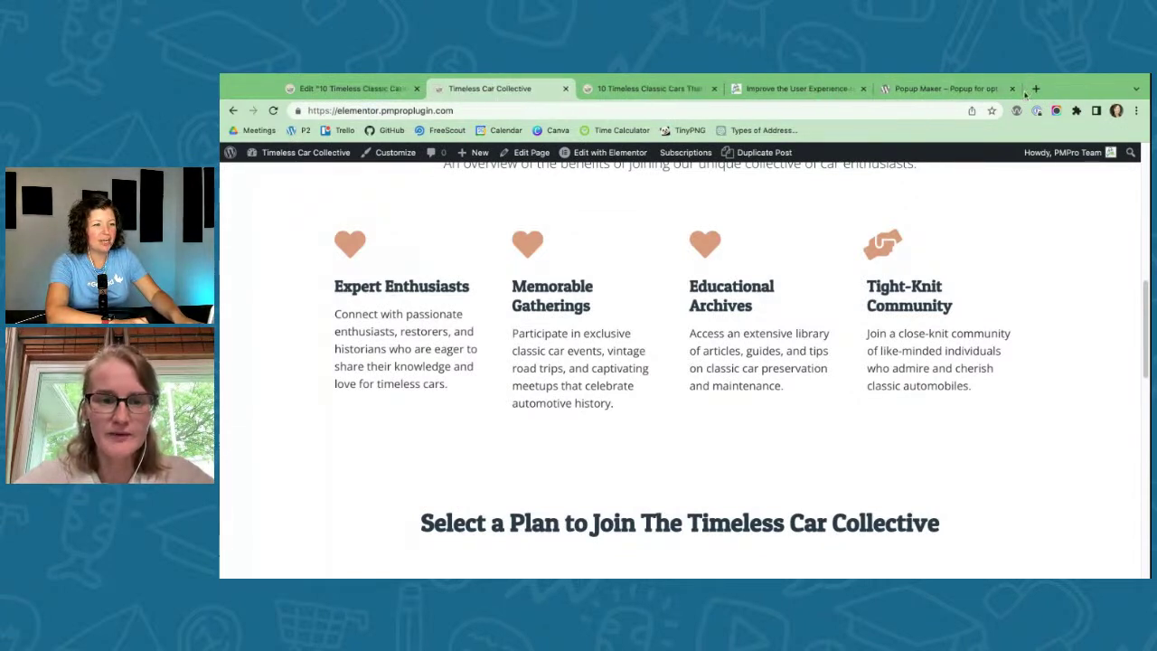
left_click(1010, 89)
left_click(862, 88)
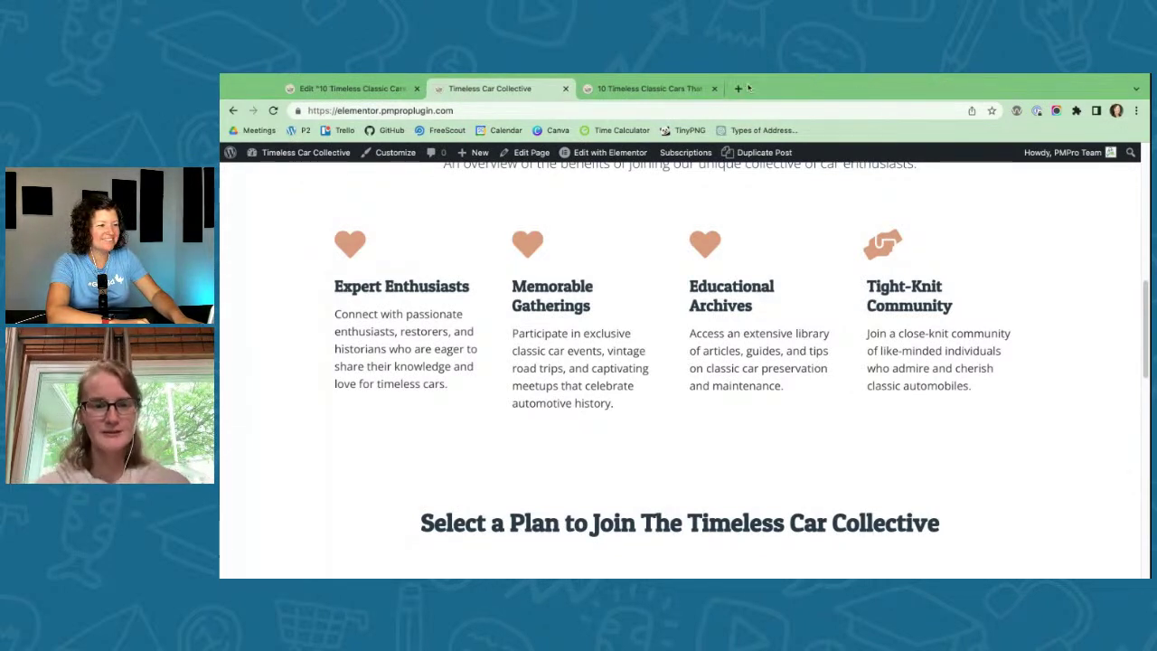
left_click(714, 89)
left_click(416, 89)
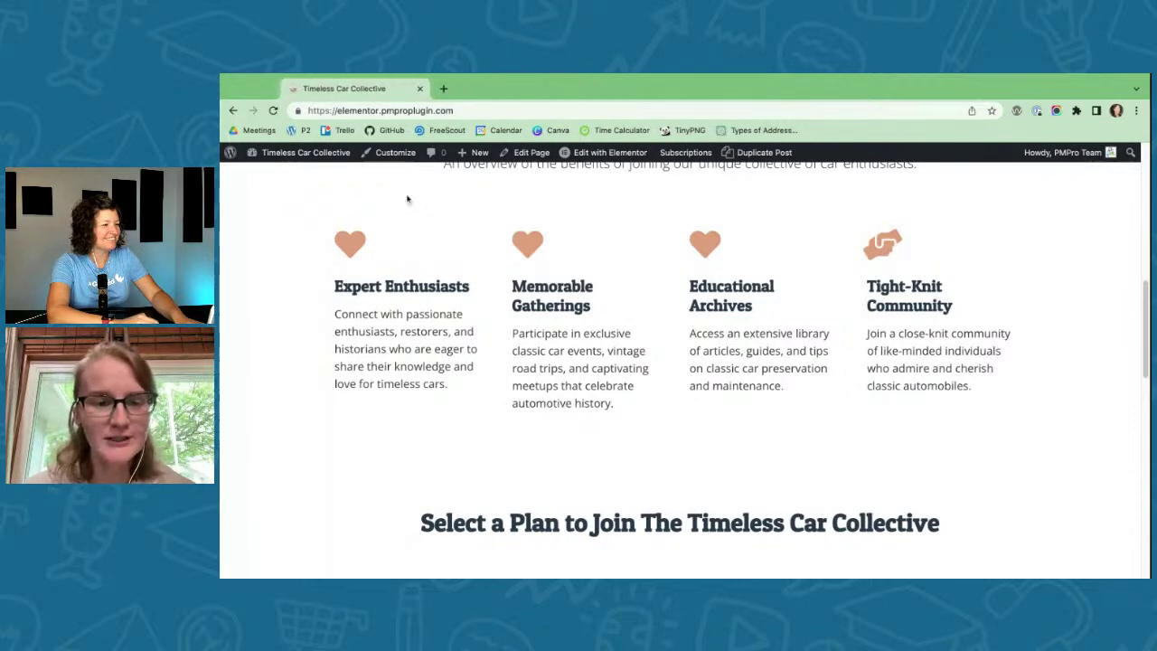
scroll(406, 272, "up", 10)
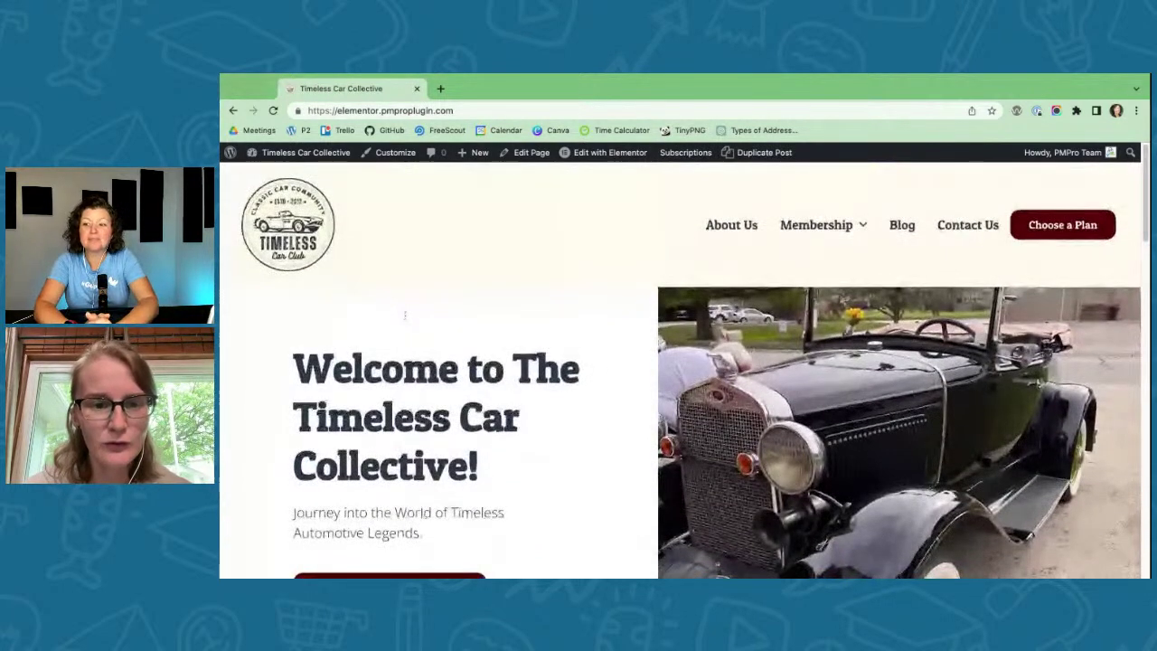
Step: Search Google for 'eduma theme' in a new tab and open the ThemeForest result
left_click(440, 88)
type("eduma theme")
key("Return")
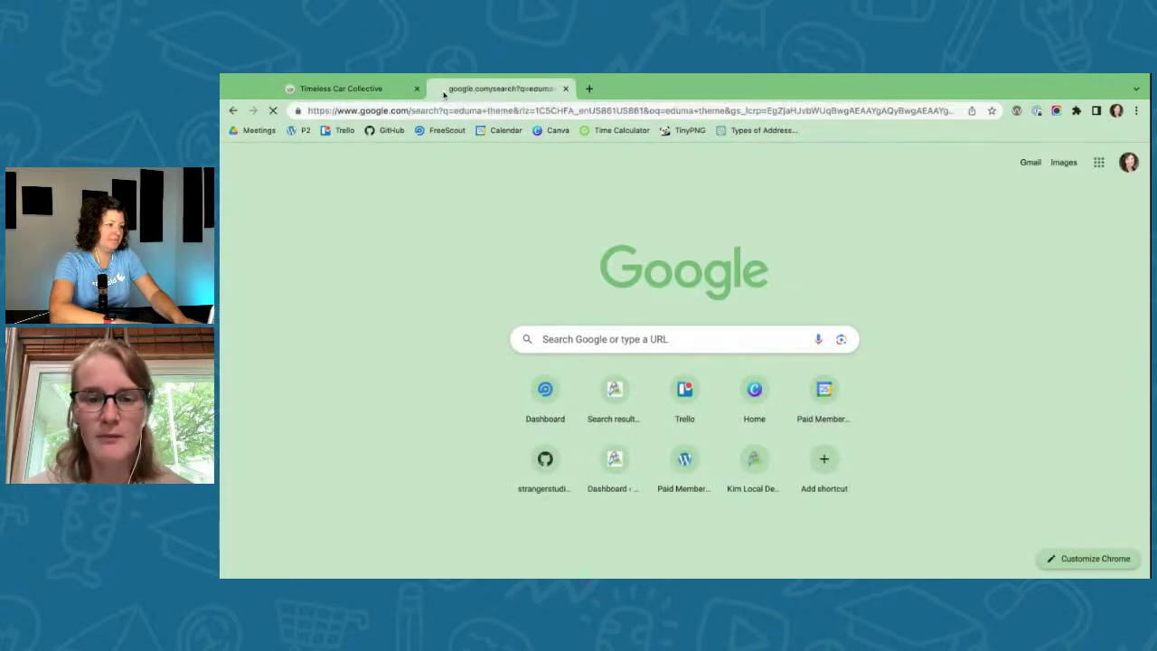
scroll(279, 403, "down", 3)
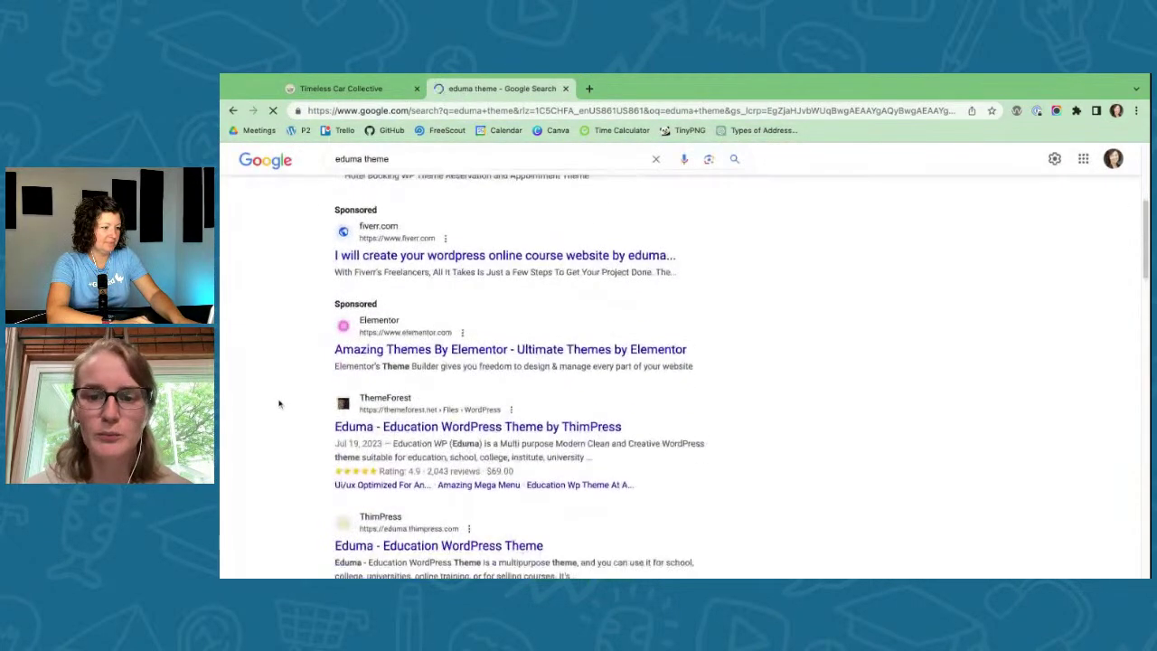
left_click(361, 427)
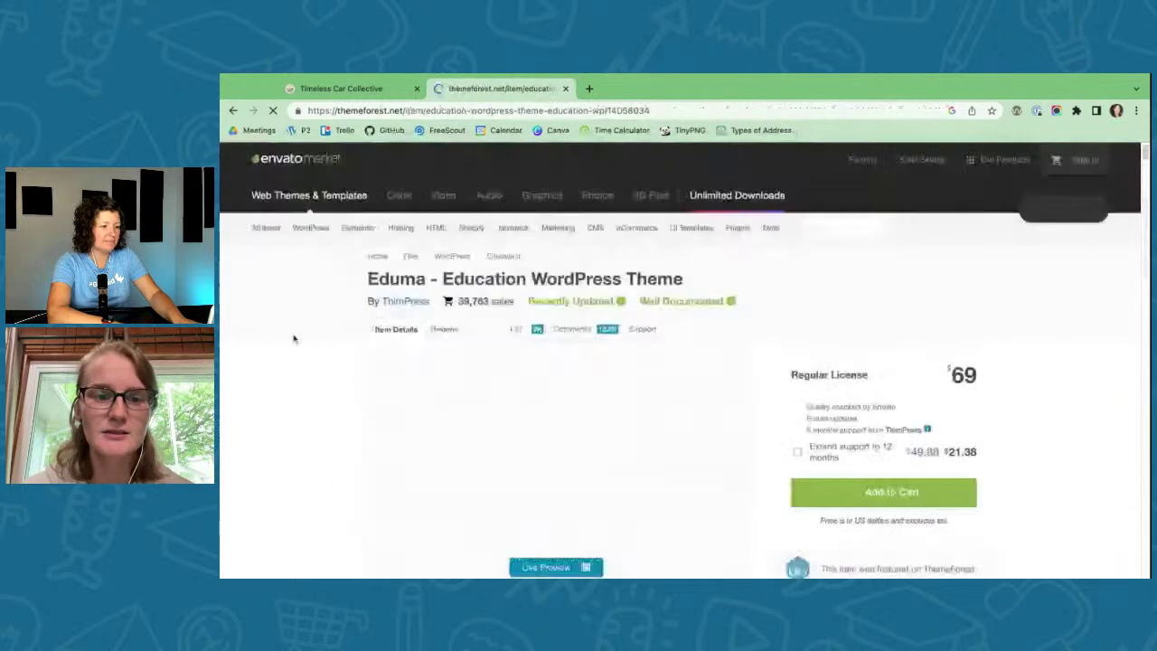
Step: Read through the Eduma item page details, then start a blank new tab
scroll(288, 314, "down", 2)
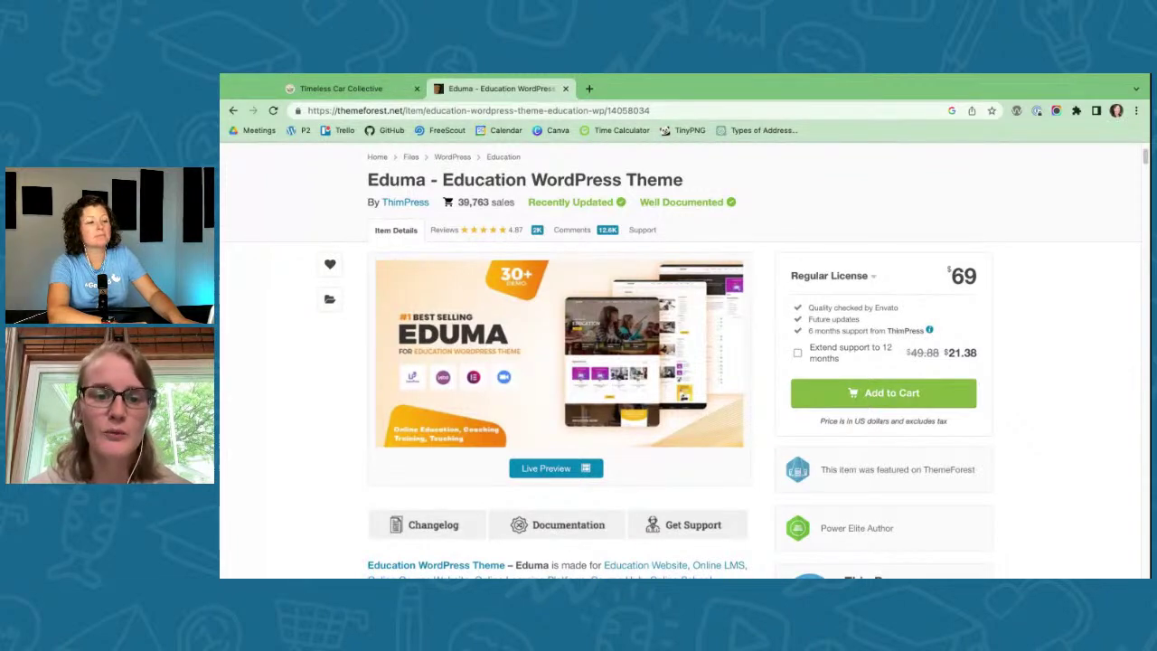
scroll(713, 359, "down", 2)
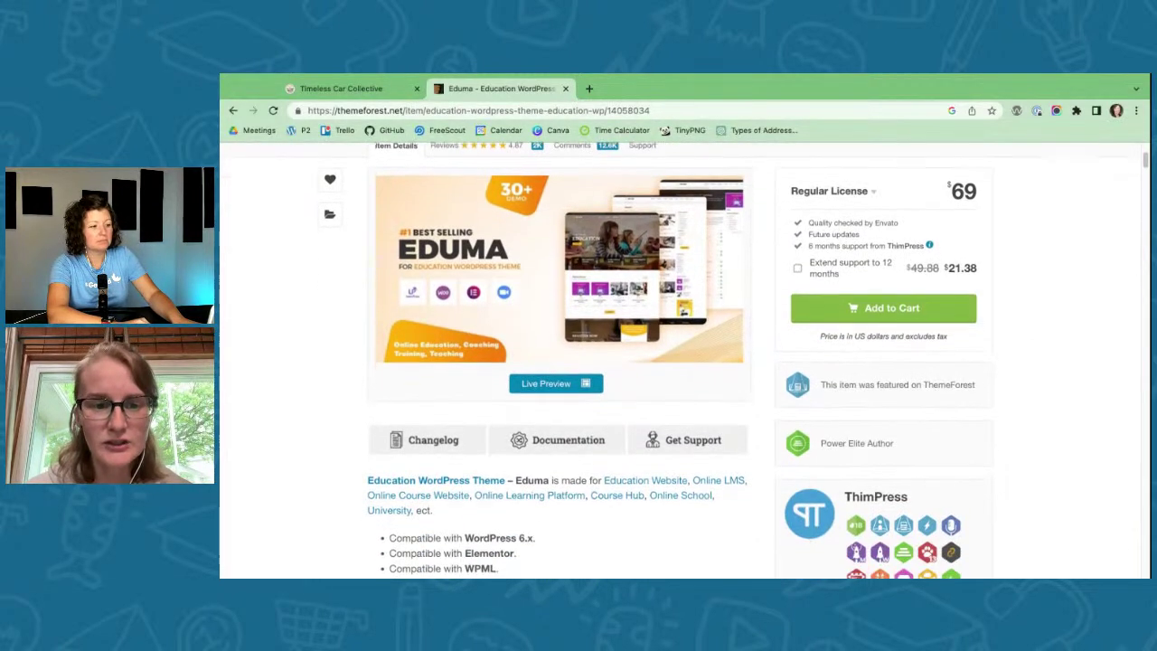
scroll(714, 360, "down", 5)
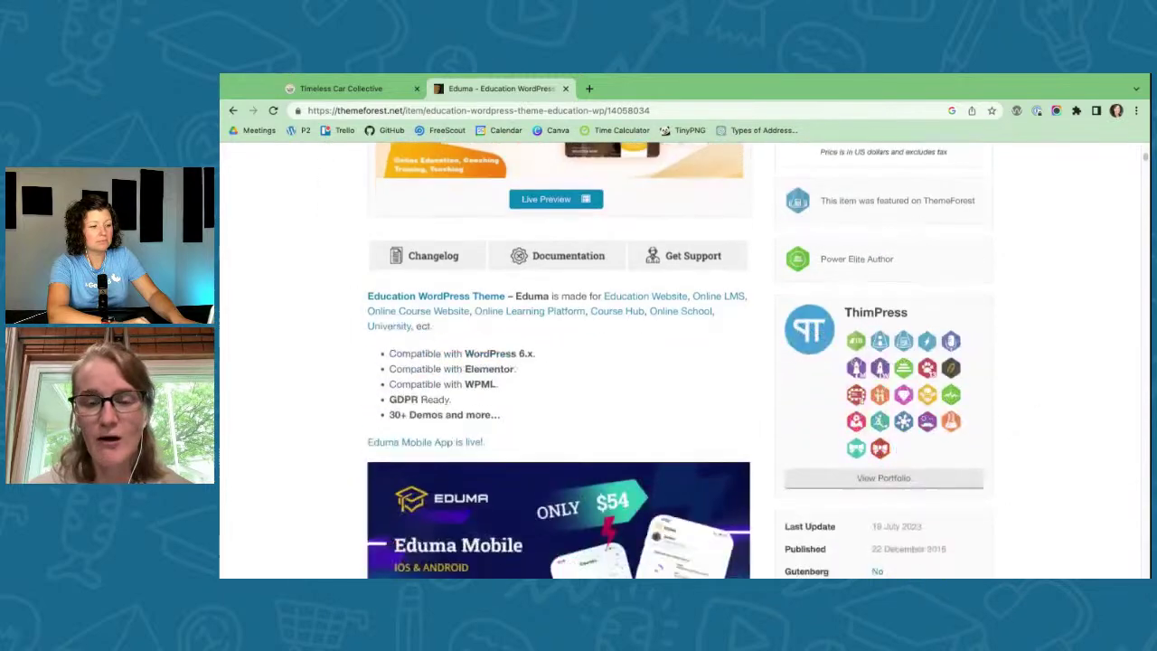
scroll(713, 360, "down", 6)
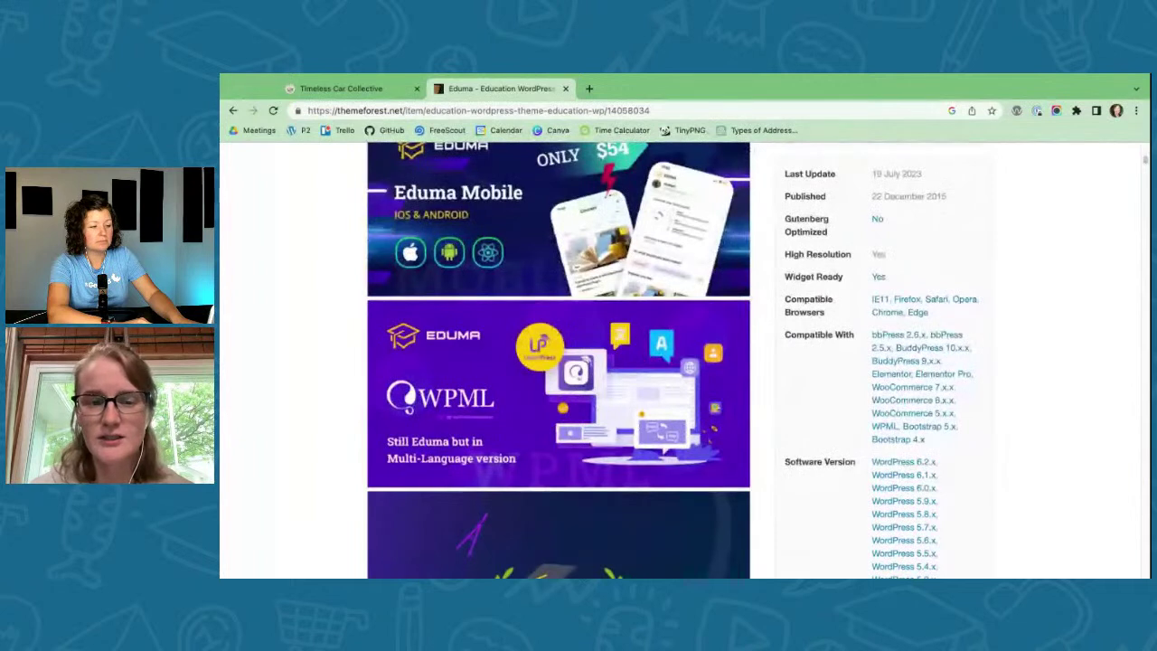
left_click(589, 89)
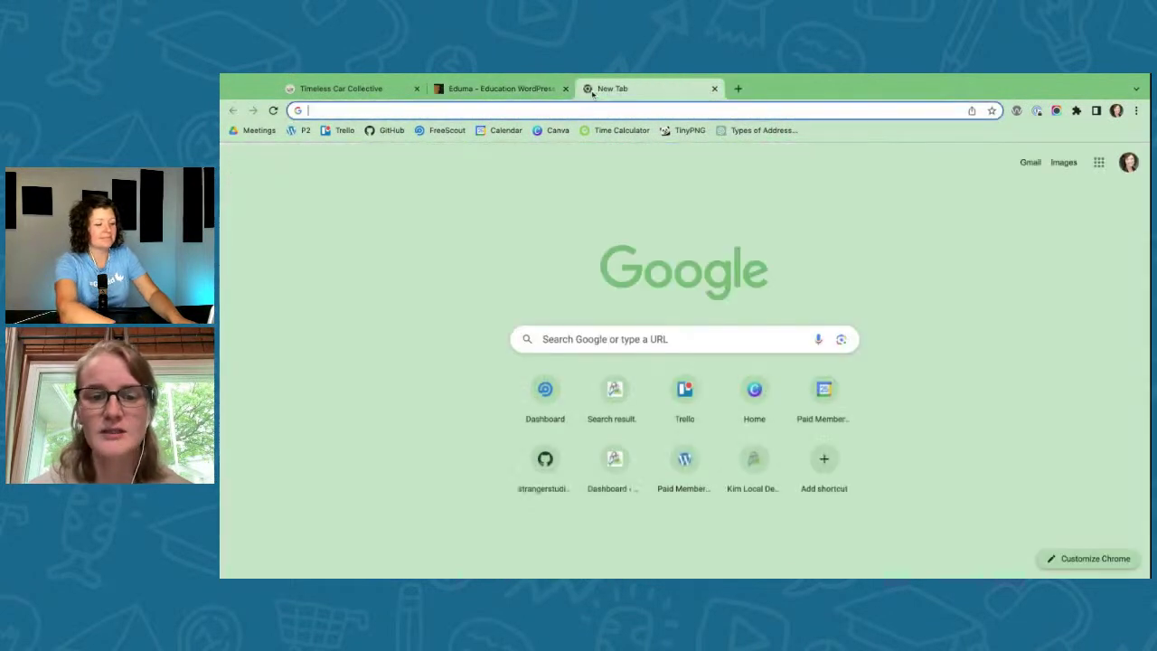
Step: Load wordpress.org/plugins/pmpro-courses, read its LMS integration sections, then return to the Timeless Car Collective dashboard
type("wordpress.org/plugins/pmp")
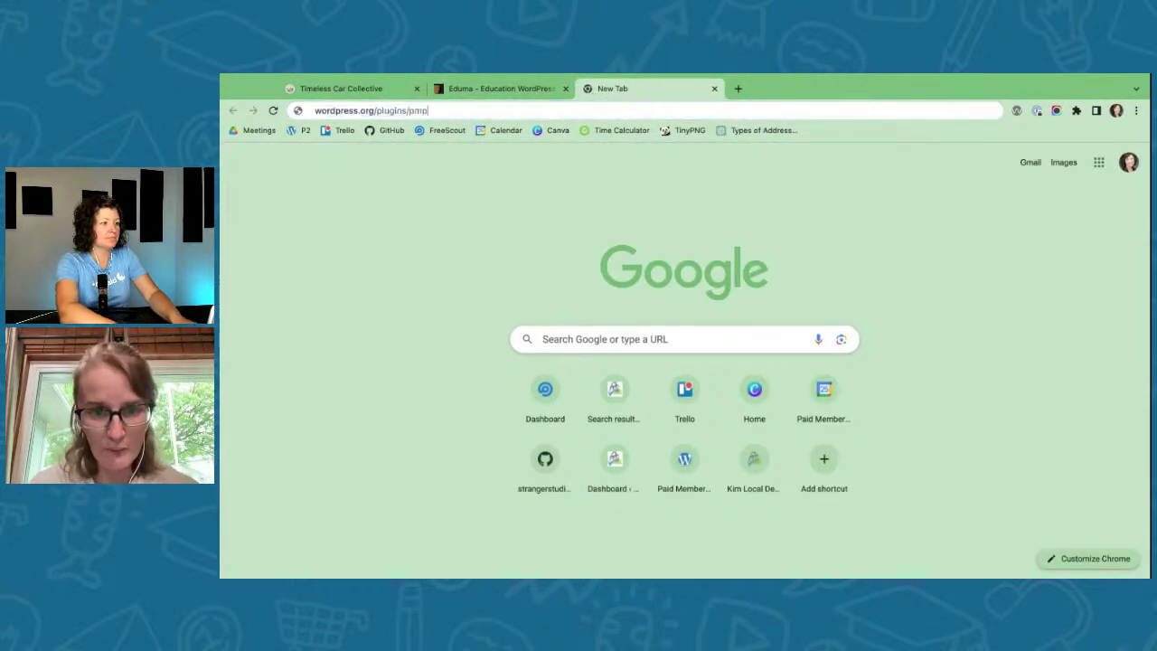
type("ro-courses/")
key("Return")
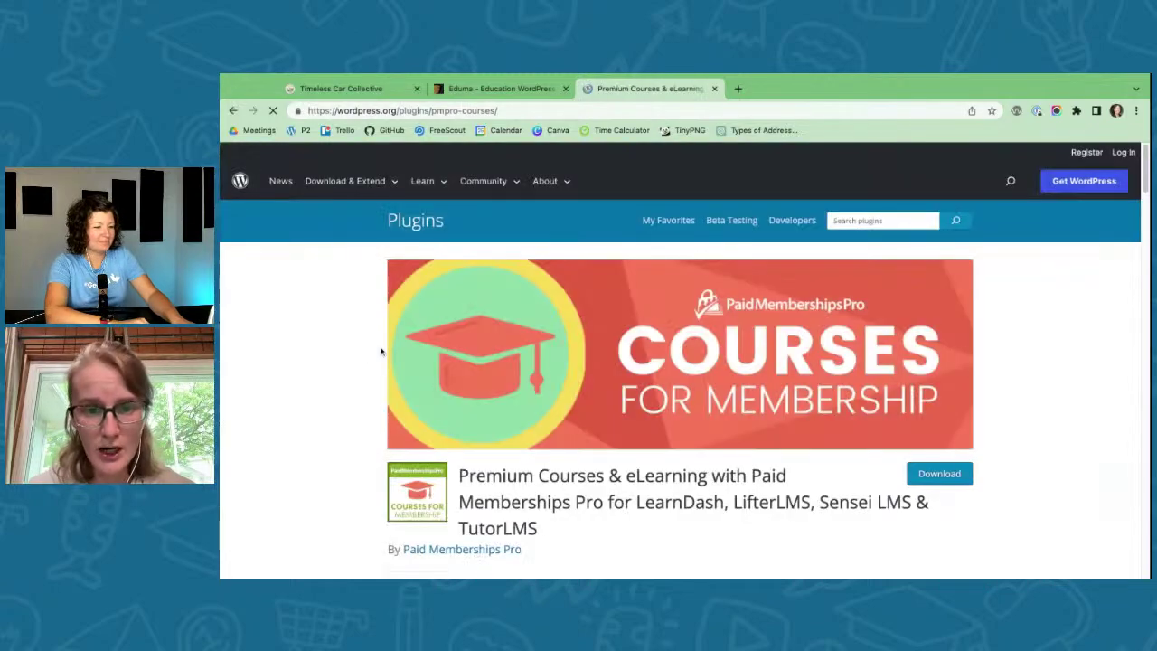
scroll(381, 353, "down", 10)
scroll(380, 352, "down", 6)
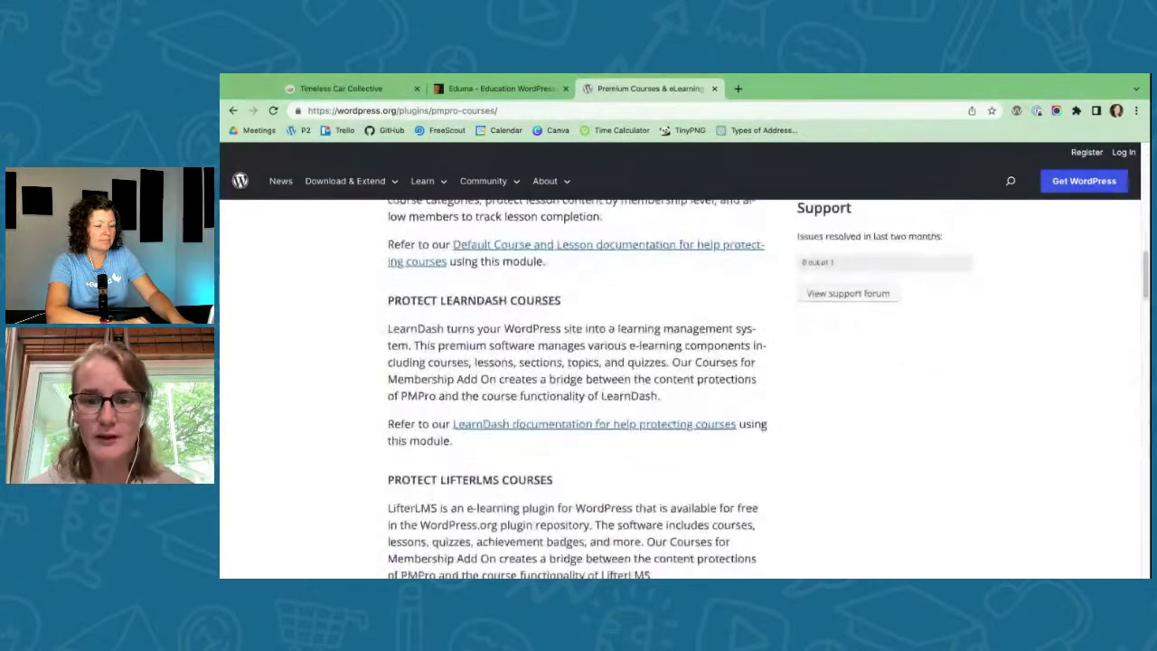
scroll(578, 389, "down", 2)
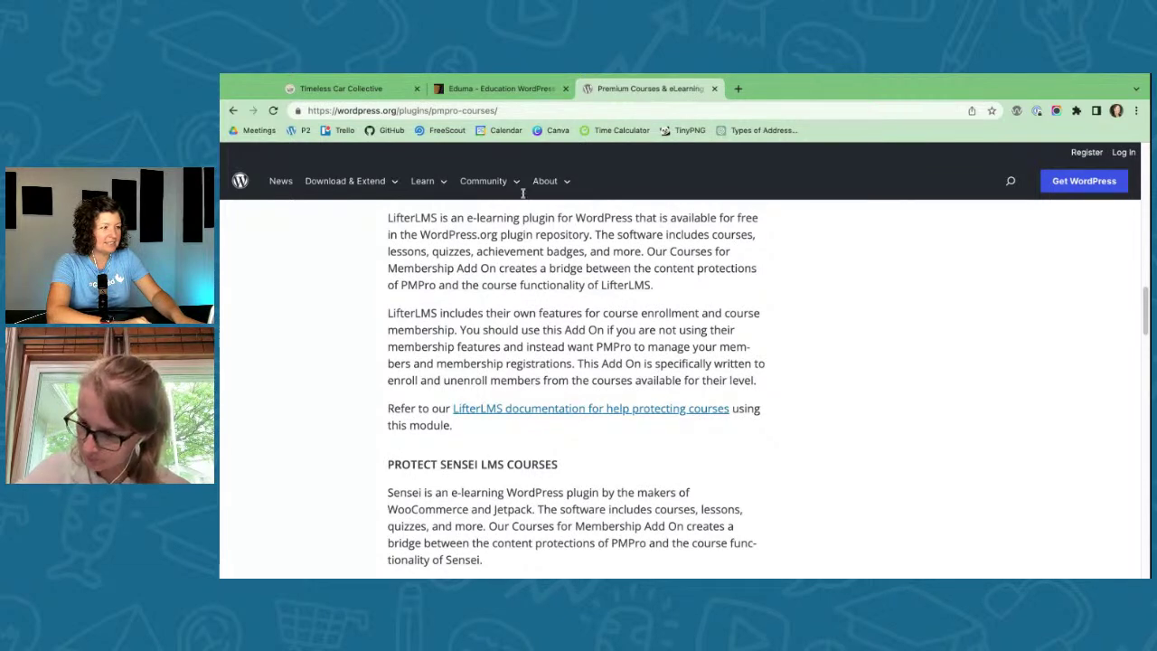
left_click(398, 90)
mouse_move(312, 150)
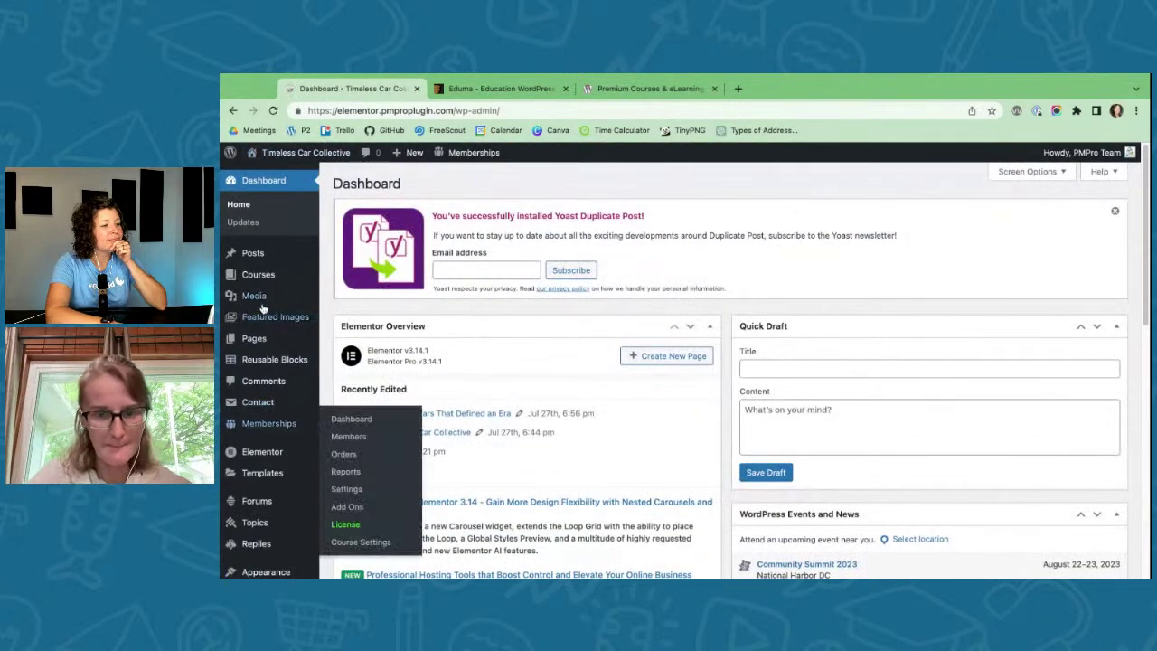
Step: Show the 9-course All Courses list on Timeless Car Collective, then go back to the Eduma theme page
left_click(346, 277)
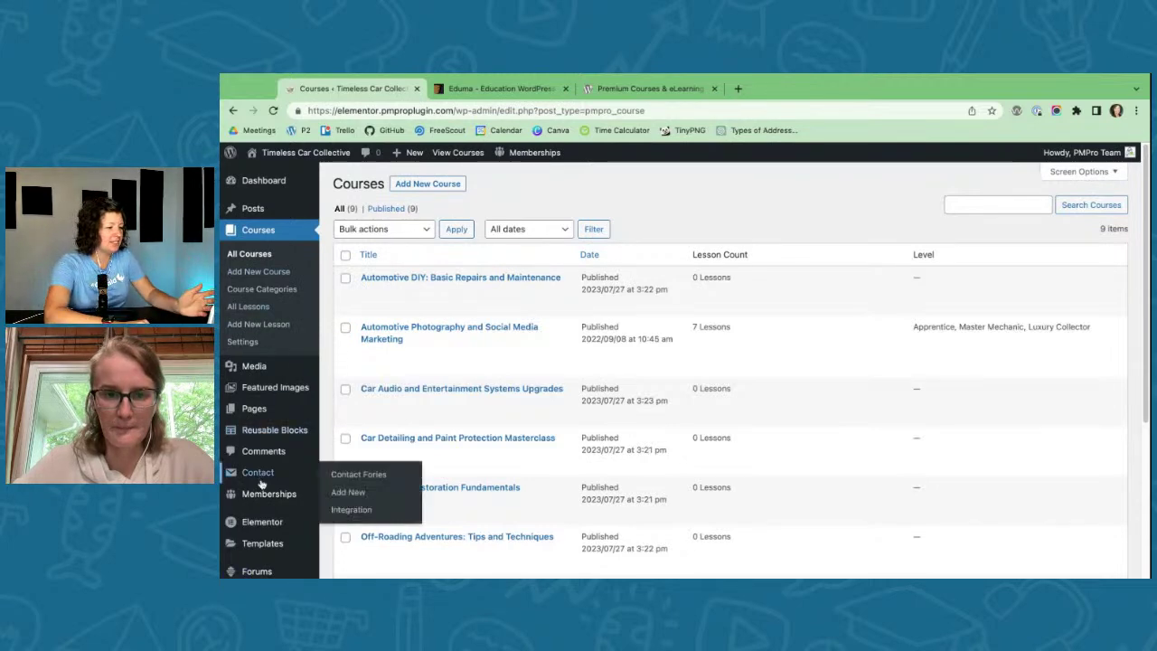
scroll(261, 482, "down", 2)
scroll(261, 482, "down", 2)
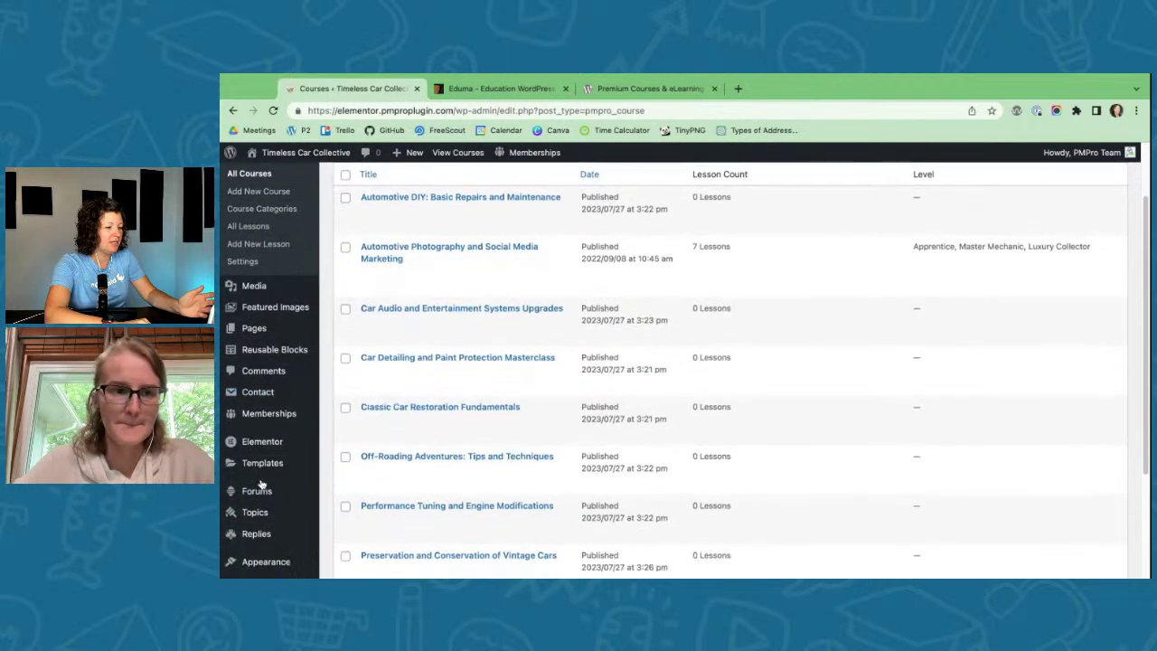
left_click(473, 94)
left_click(460, 109)
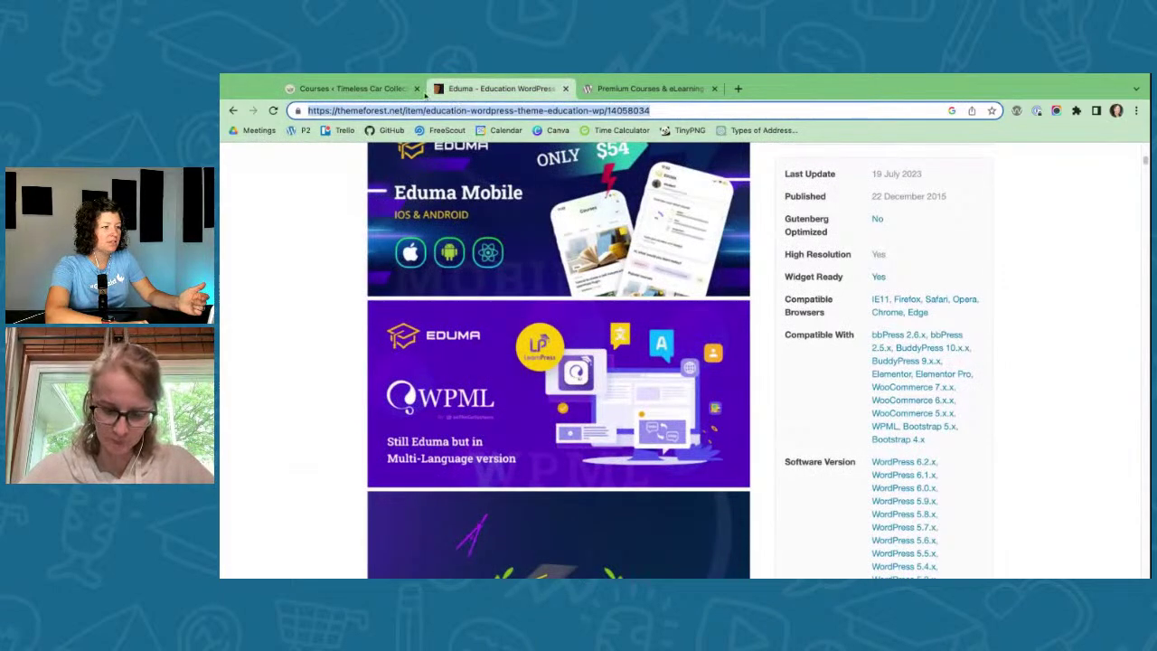
Step: Go back to the 'Courses ‹ Timeless Car Collective' tab
left_click(352, 88)
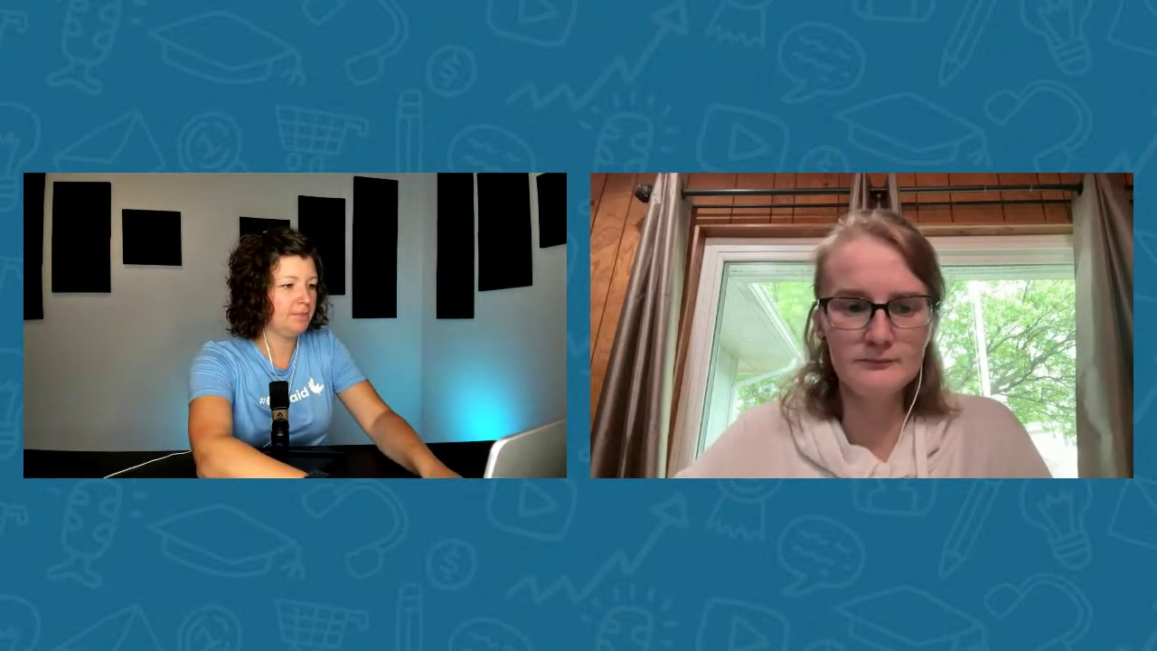
Step: Log in, confirm the admin email, and search installed plugins for 'tutorlms'
key("Return")
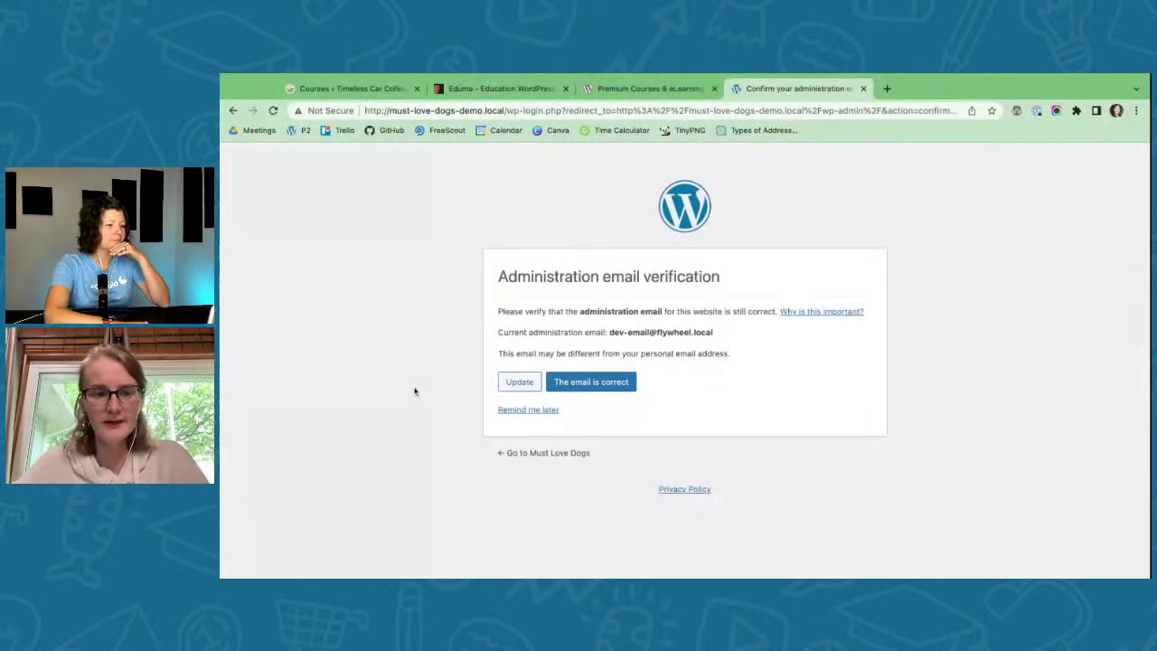
left_click(578, 389)
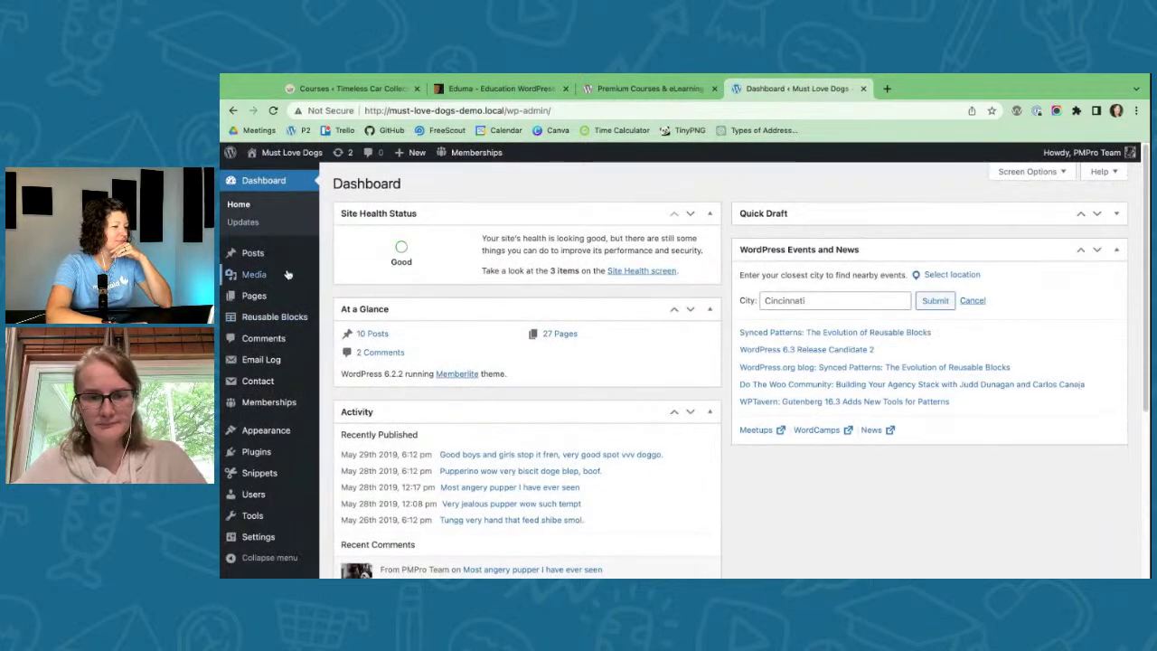
mouse_move(297, 457)
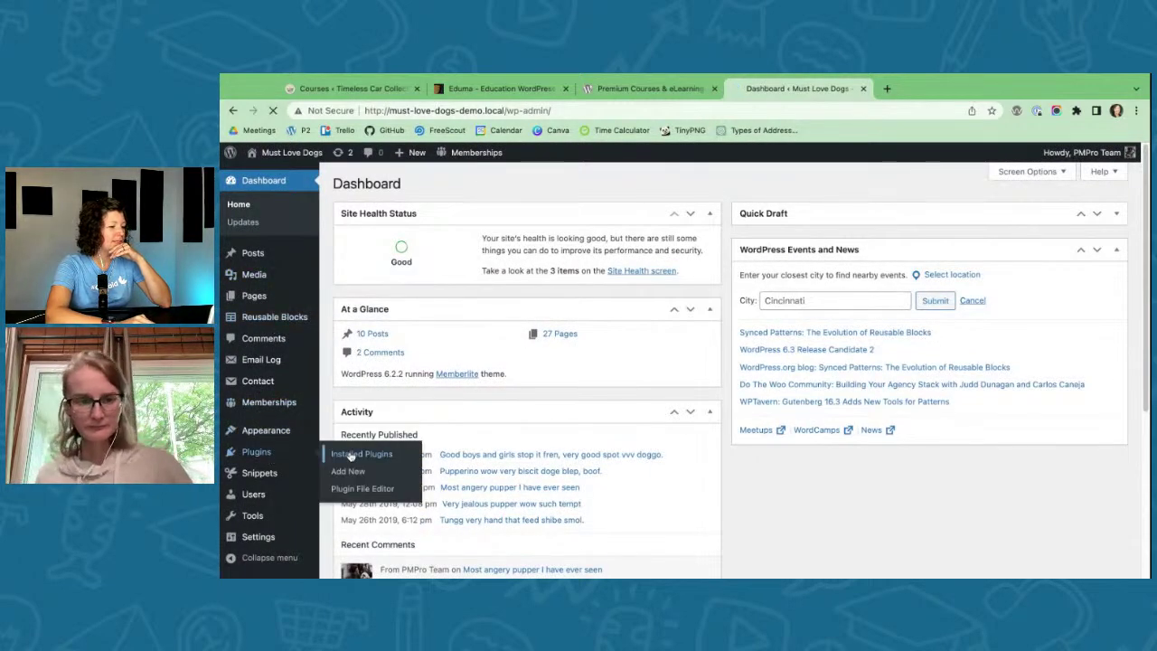
left_click(983, 204)
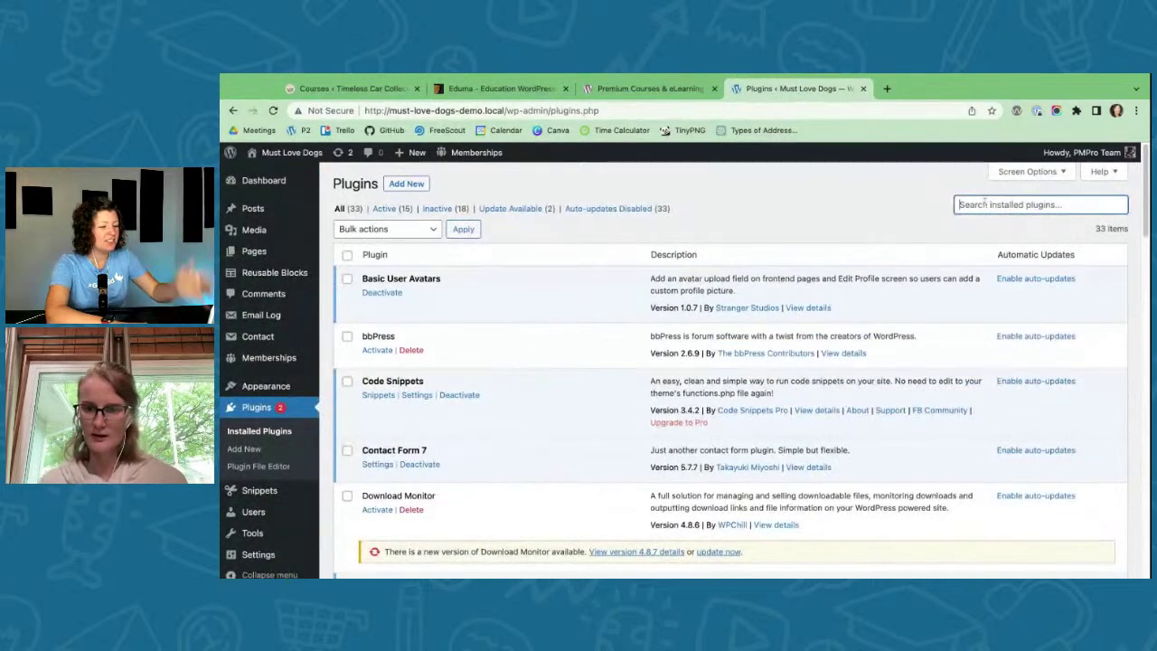
type("turo")
key("BackSpace")
key("BackSpace")
type("t")
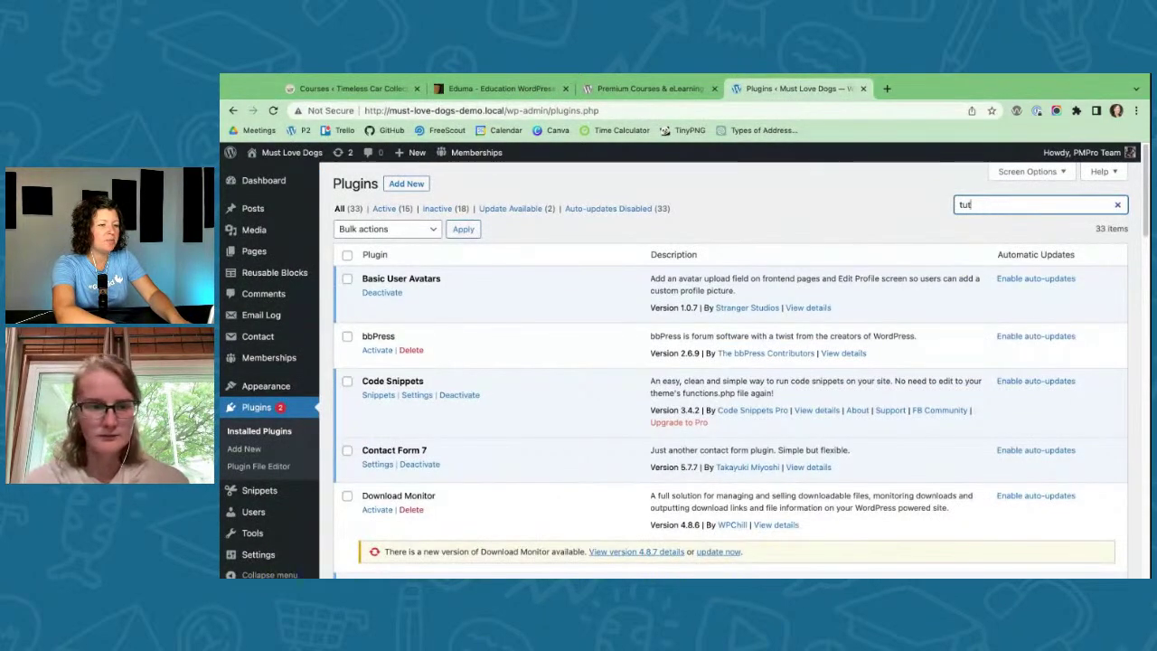
type("orlmsa")
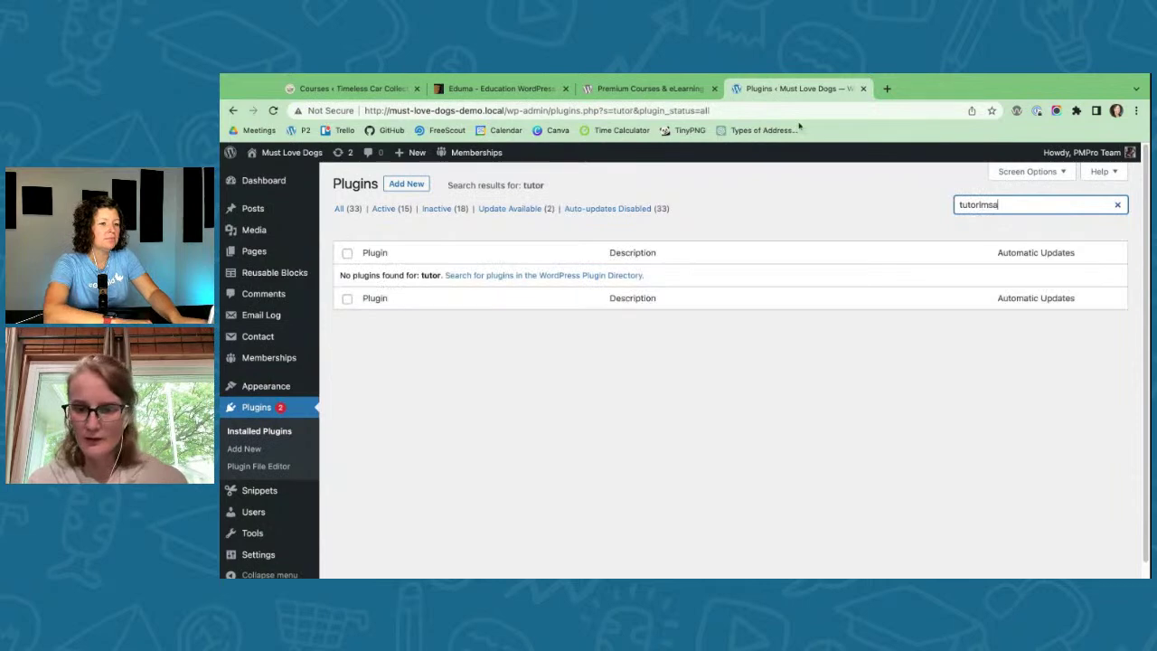
key("BackSpace")
key("ctrl+a")
key("ctrl+c")
Step: Search the plugin directory for 'tutorlms' and activate Premium Courses & eLearning with PMPro
left_click(404, 183)
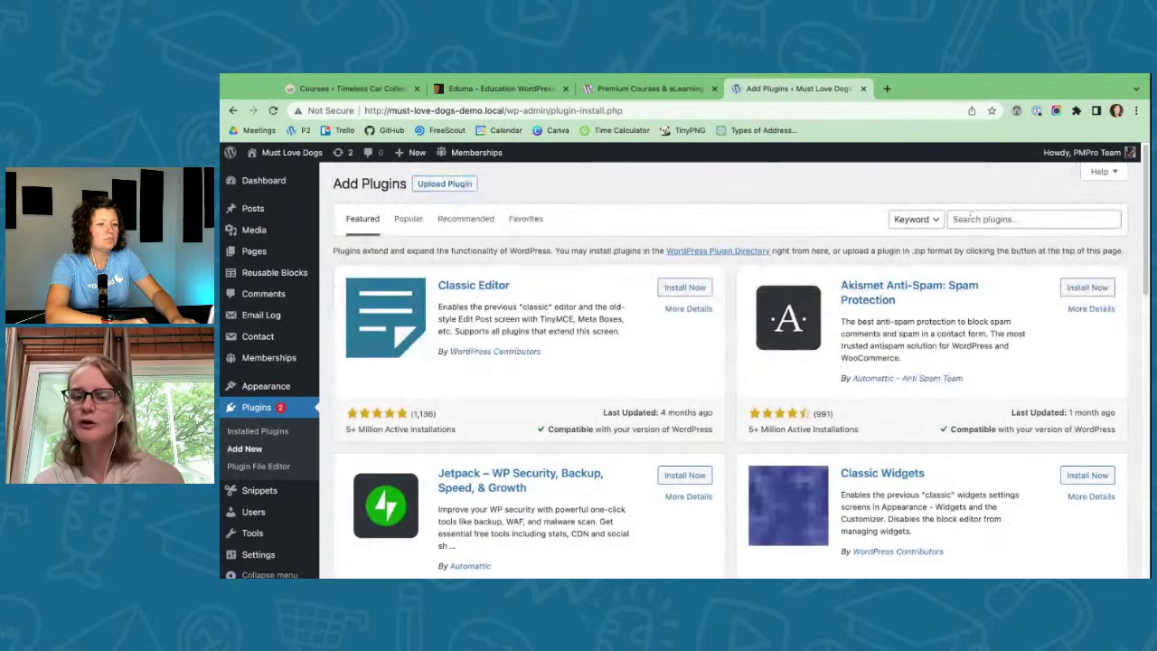
left_click(968, 219)
key("ctrl+v")
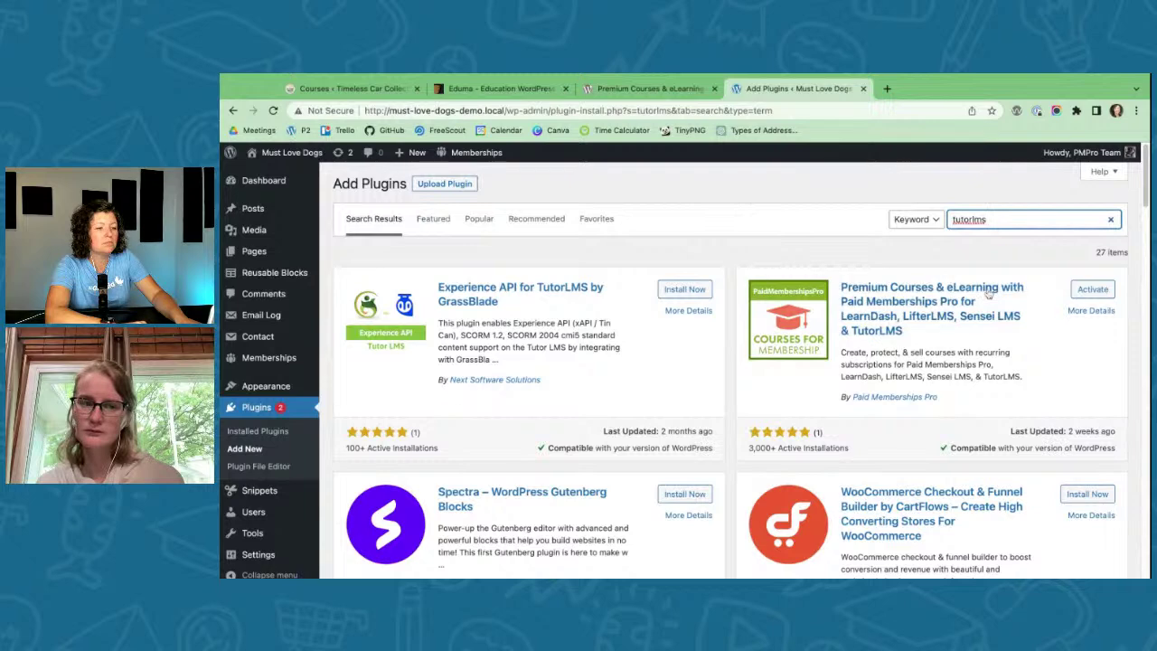
left_click(1092, 289)
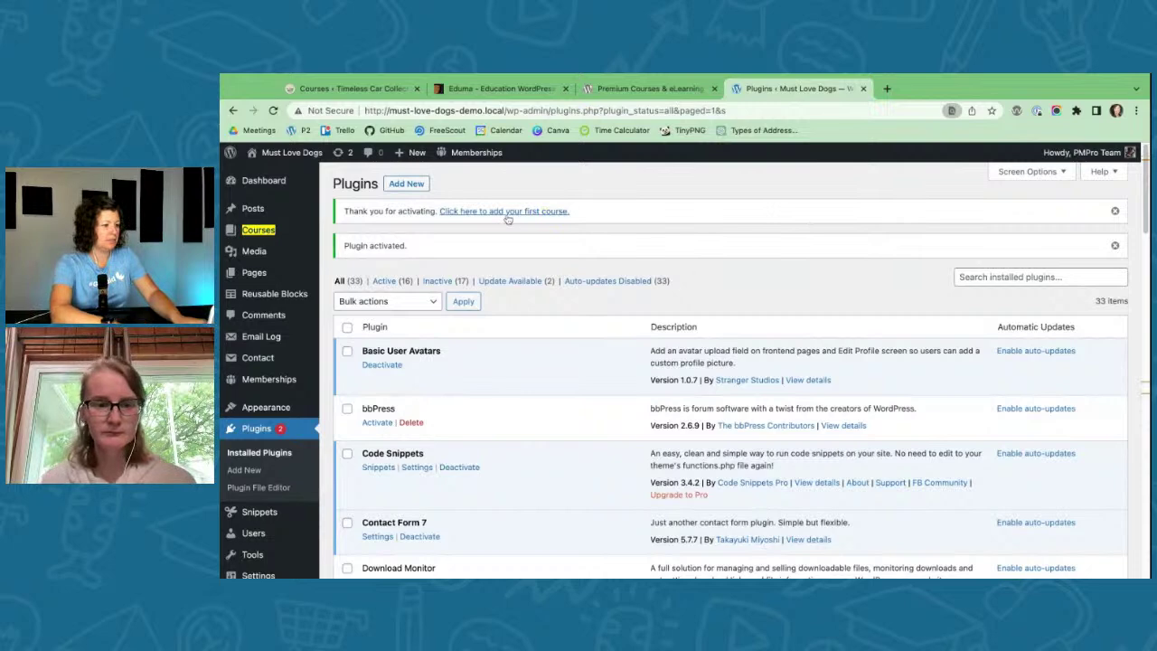
key("Return")
Step: In PMPro Courses settings, uncheck the Default module, check Tutor LMS, and save
left_click(377, 331)
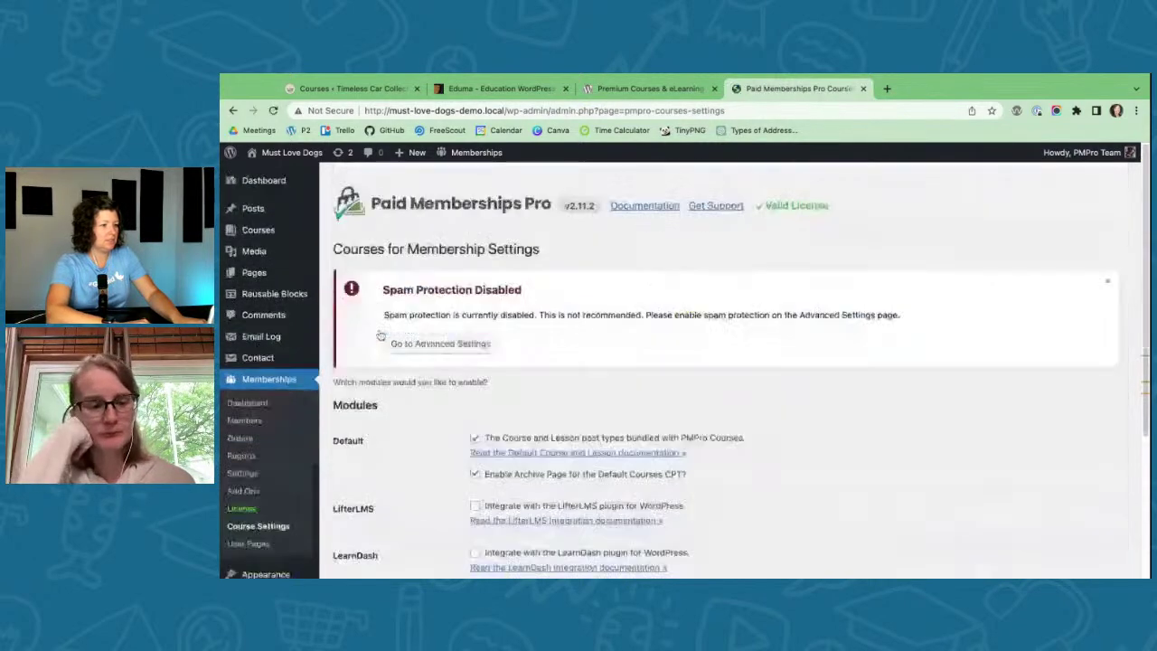
scroll(723, 380, "down", 3)
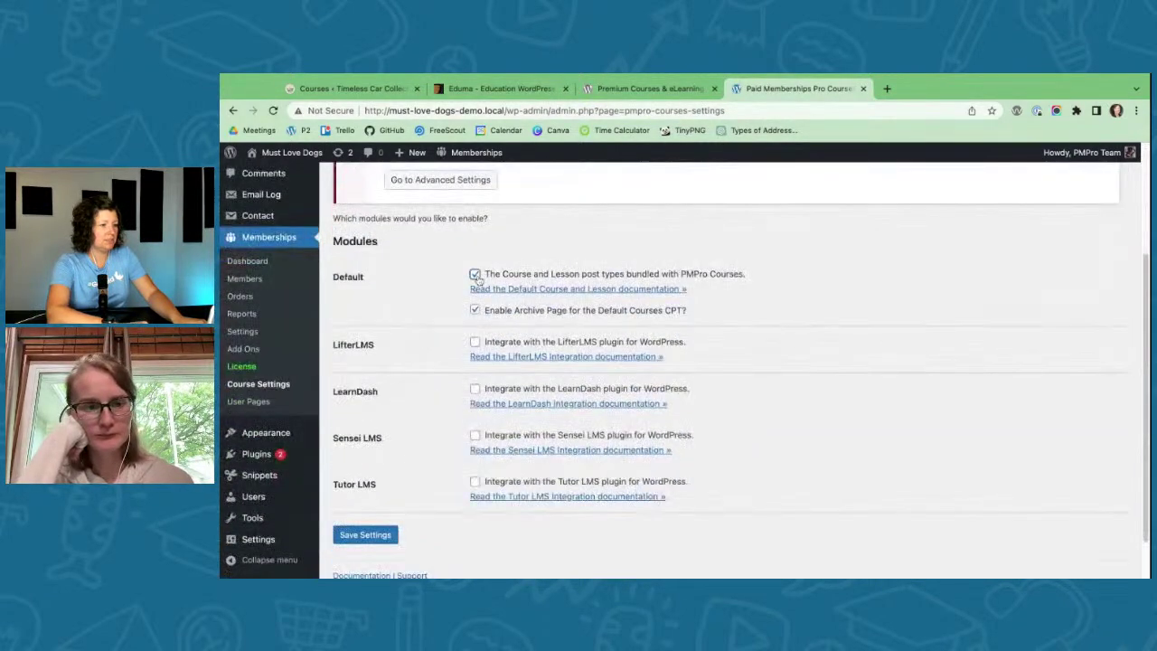
left_click(476, 275)
left_click(475, 461)
left_click(371, 513)
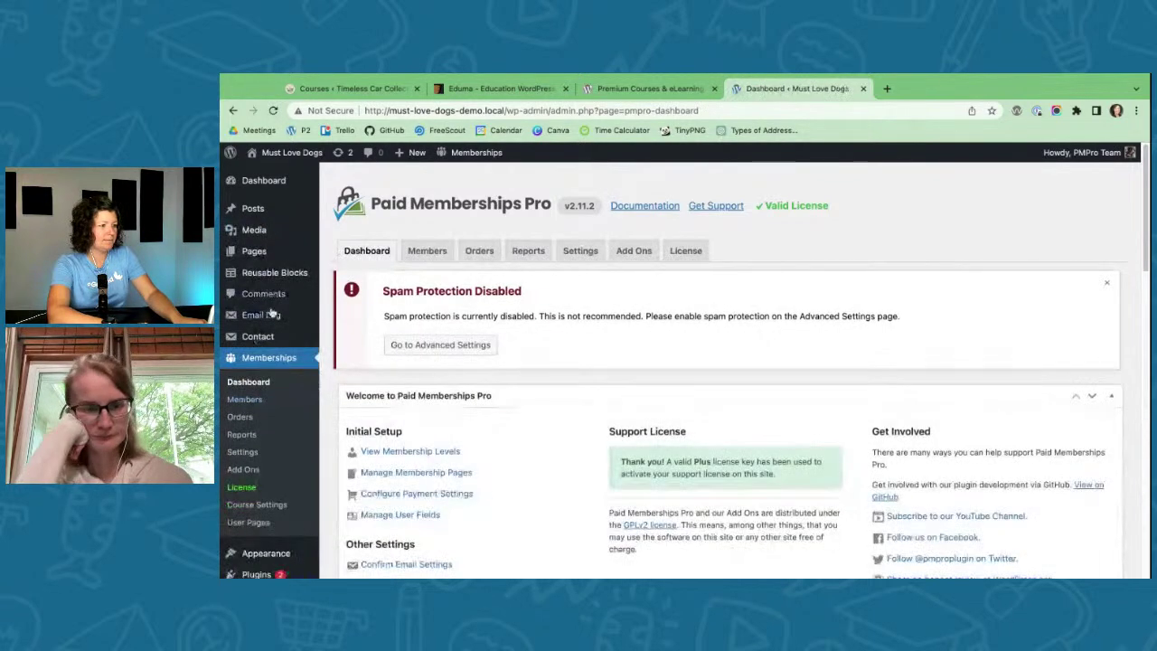
scroll(269, 357, "down", 5)
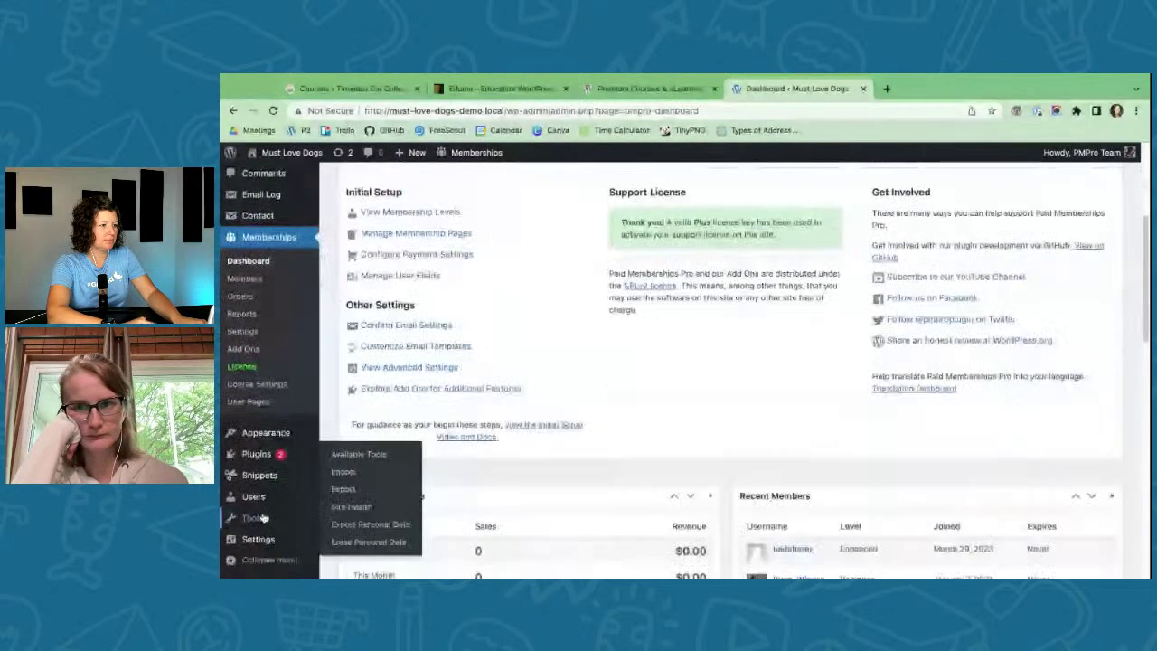
scroll(260, 452, "up", 5)
scroll(251, 320, "down", 5)
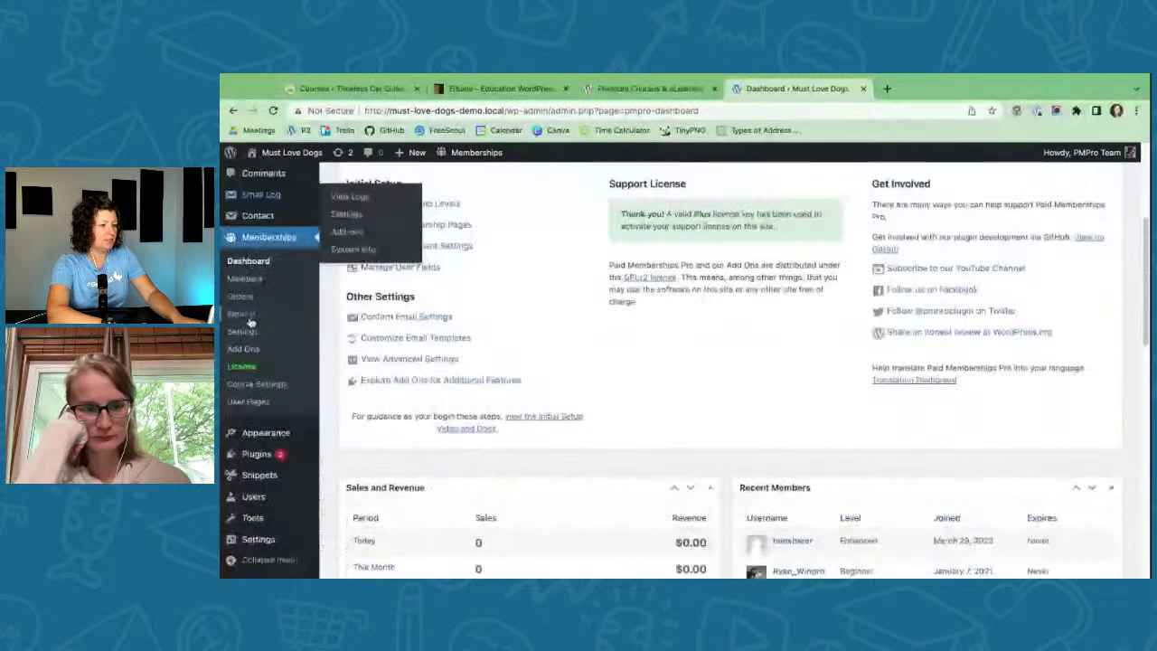
left_click(255, 454)
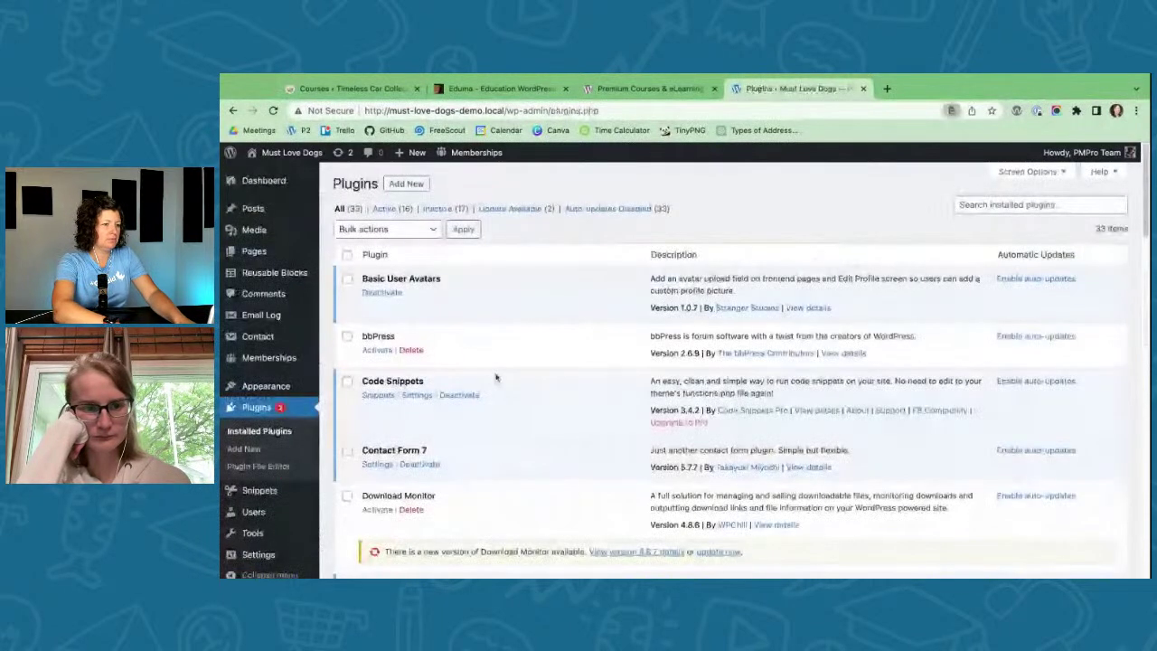
left_click(406, 184)
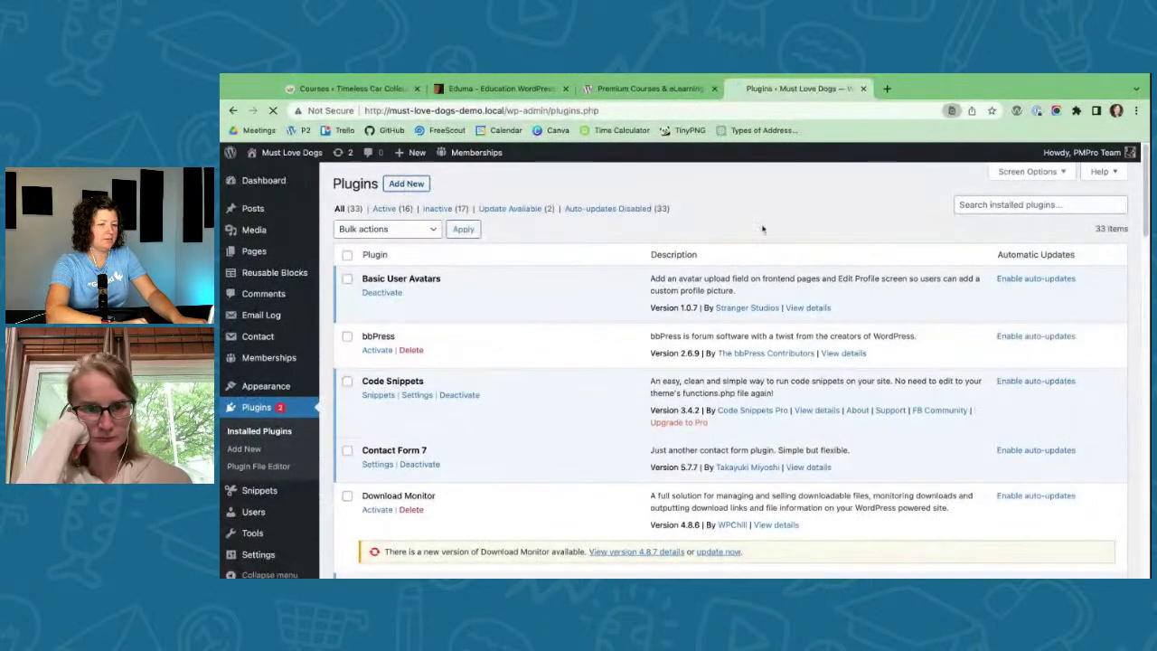
left_click(958, 219)
type("tutor")
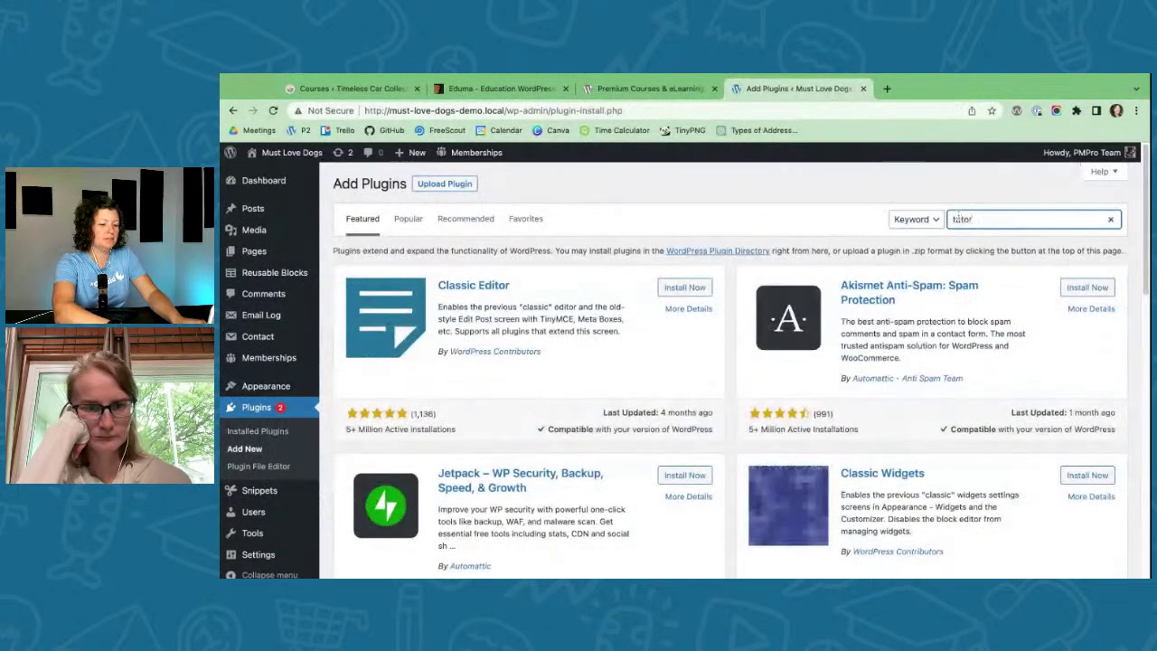
type("lms")
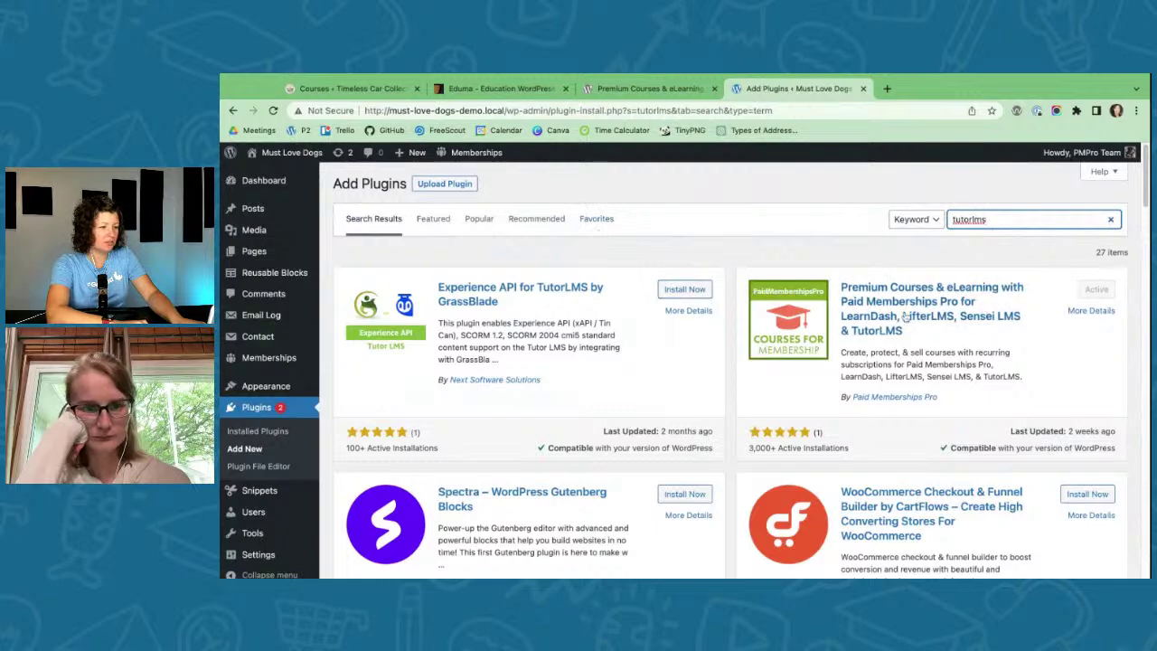
scroll(906, 313, "down", 7)
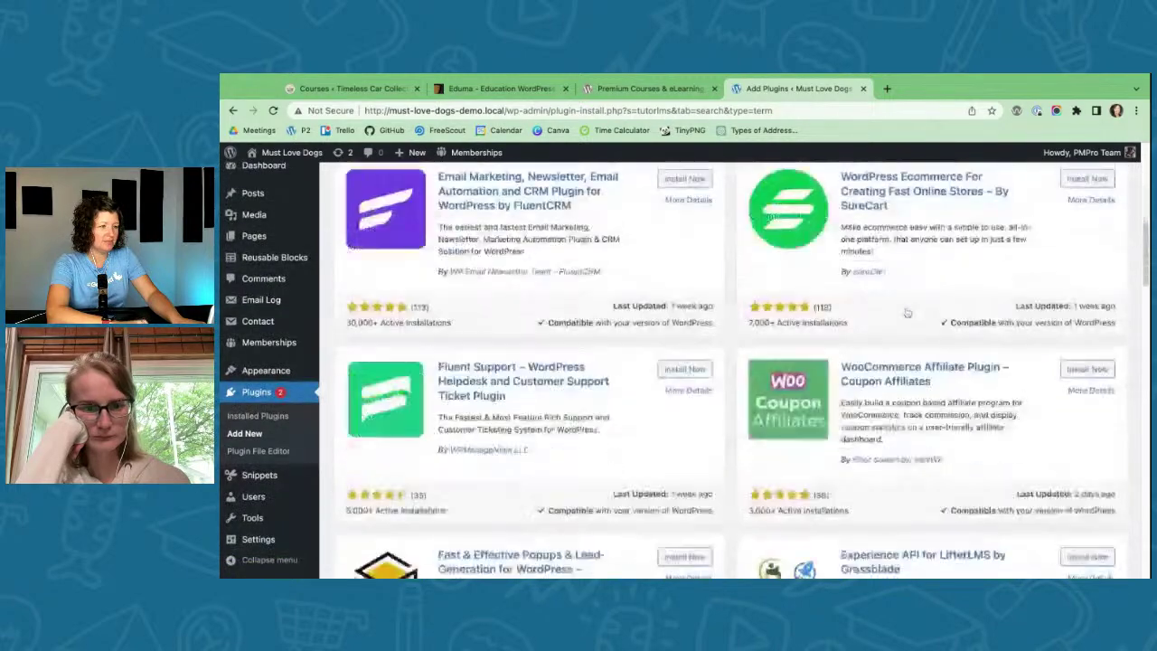
scroll(914, 299, "up", 15)
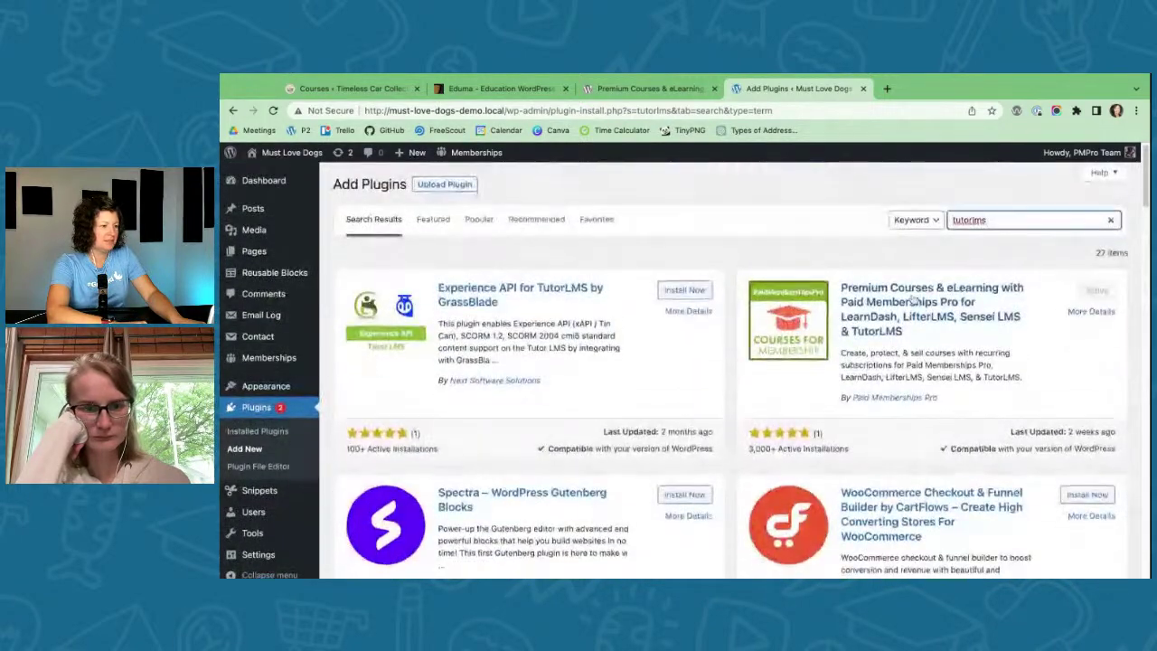
scroll(913, 300, "down", 3)
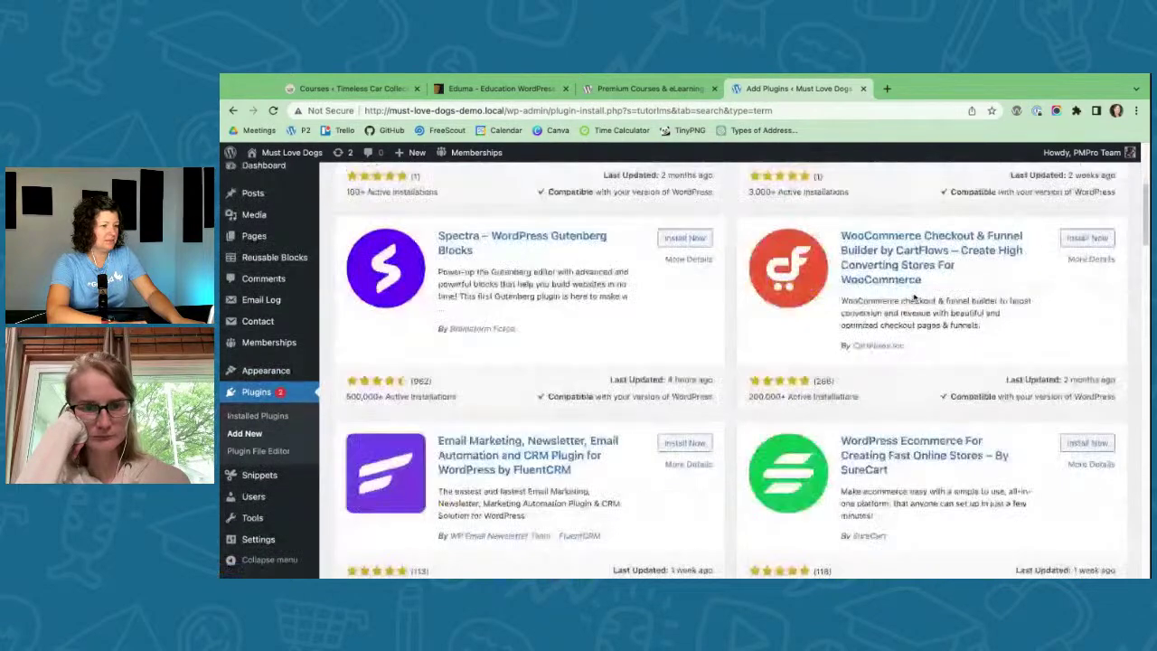
scroll(914, 299, "down", 7)
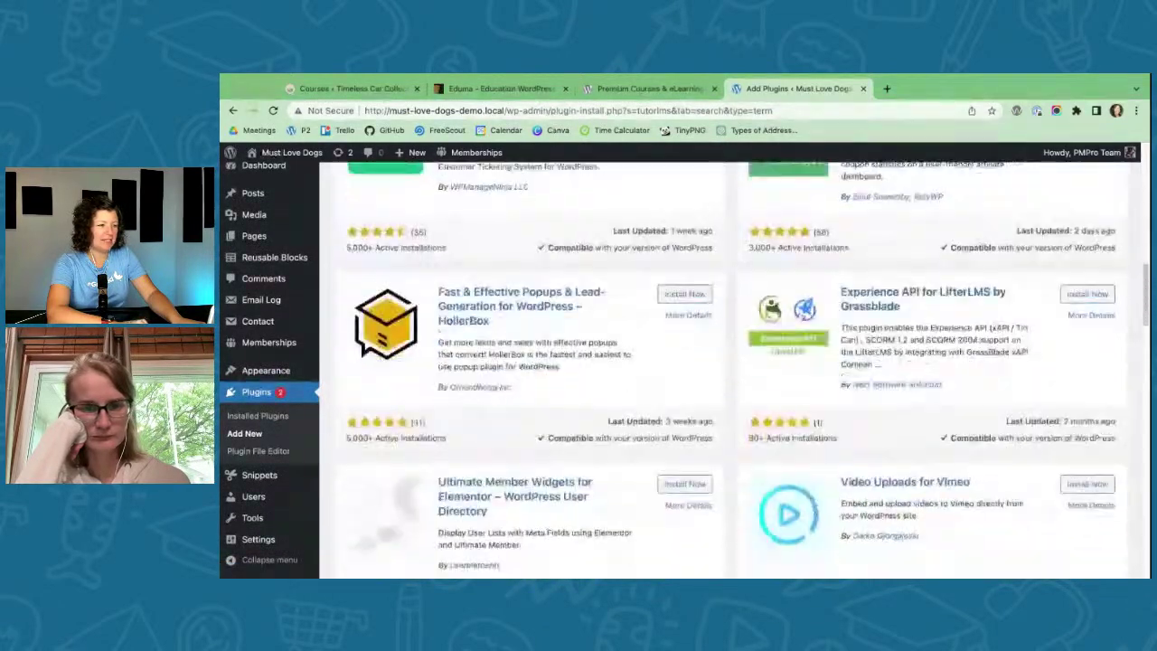
scroll(913, 298, "down", 4)
scroll(914, 299, "down", 4)
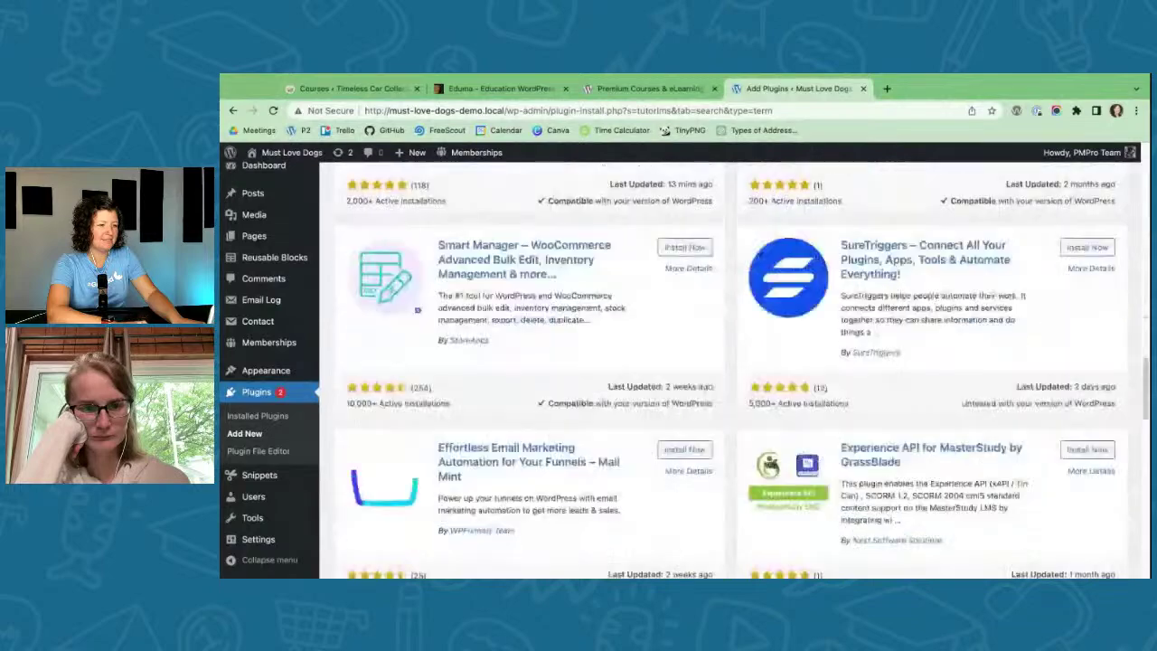
scroll(913, 298, "down", 7)
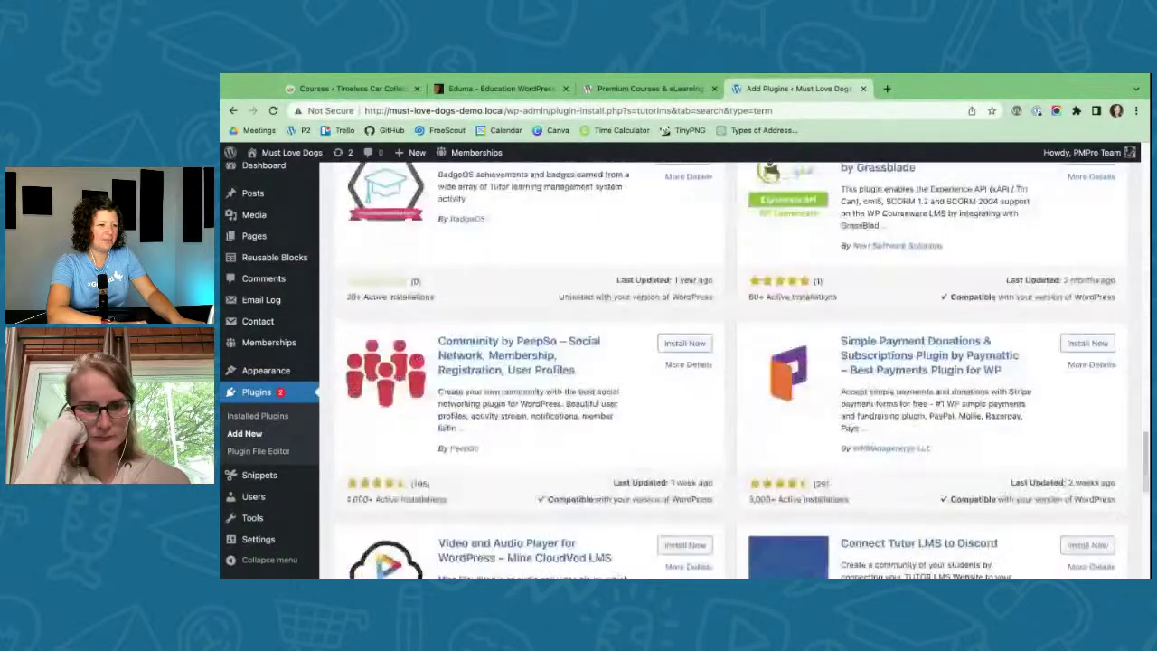
scroll(723, 361, "down", 5)
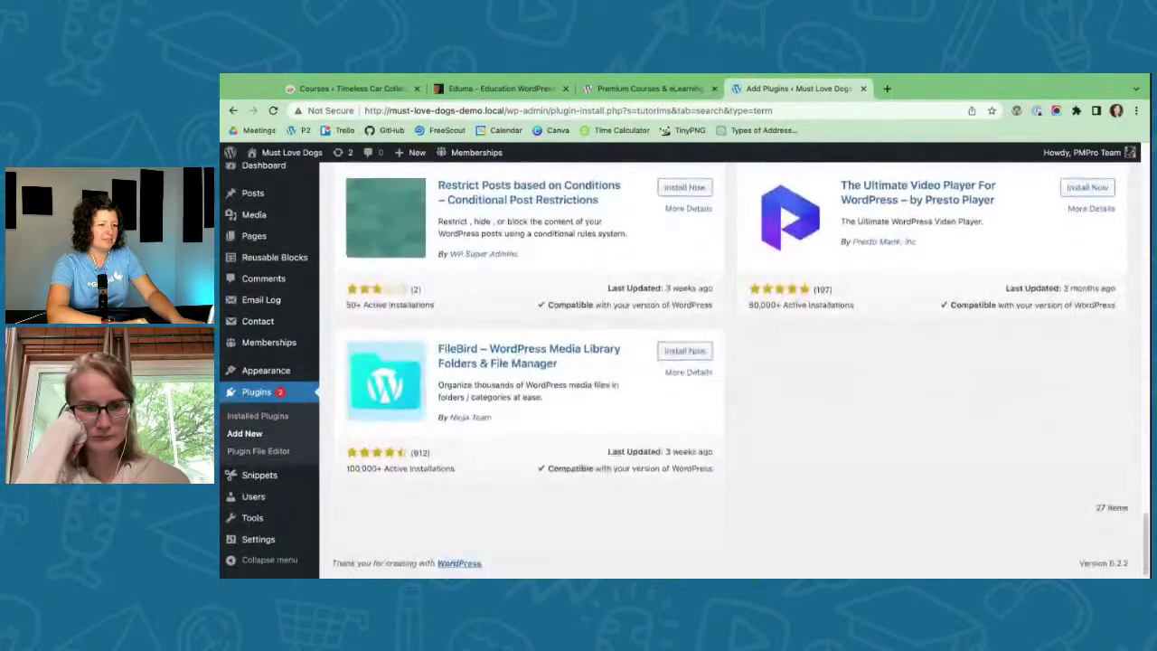
scroll(723, 362, "up", 10)
scroll(723, 361, "up", 3)
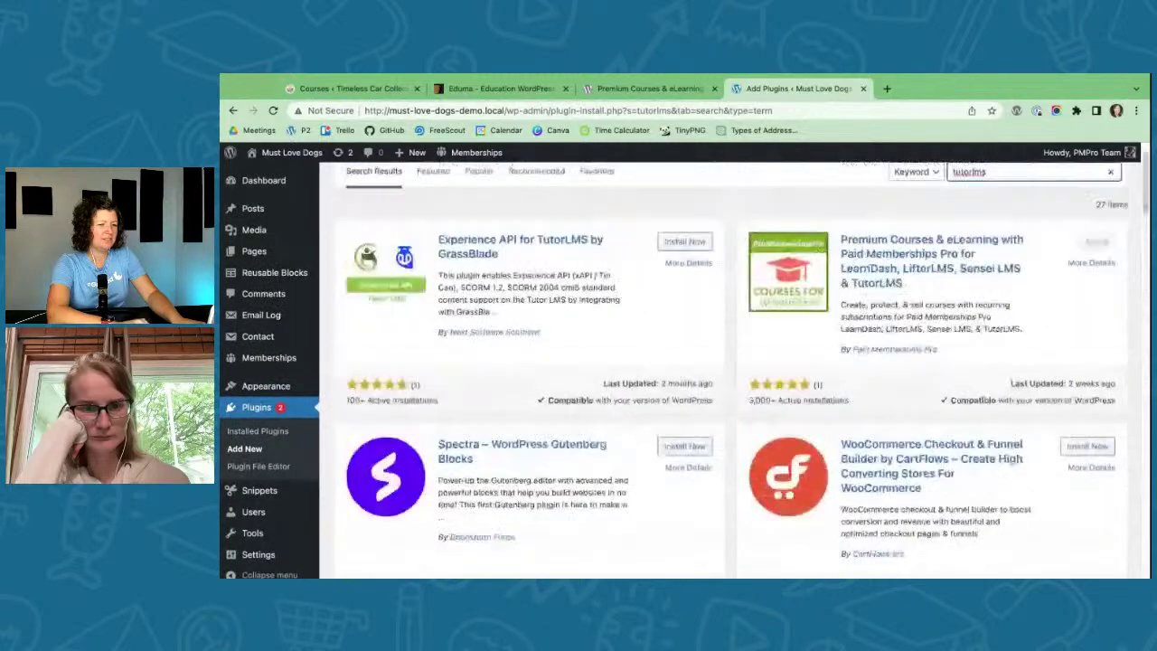
left_click(258, 431)
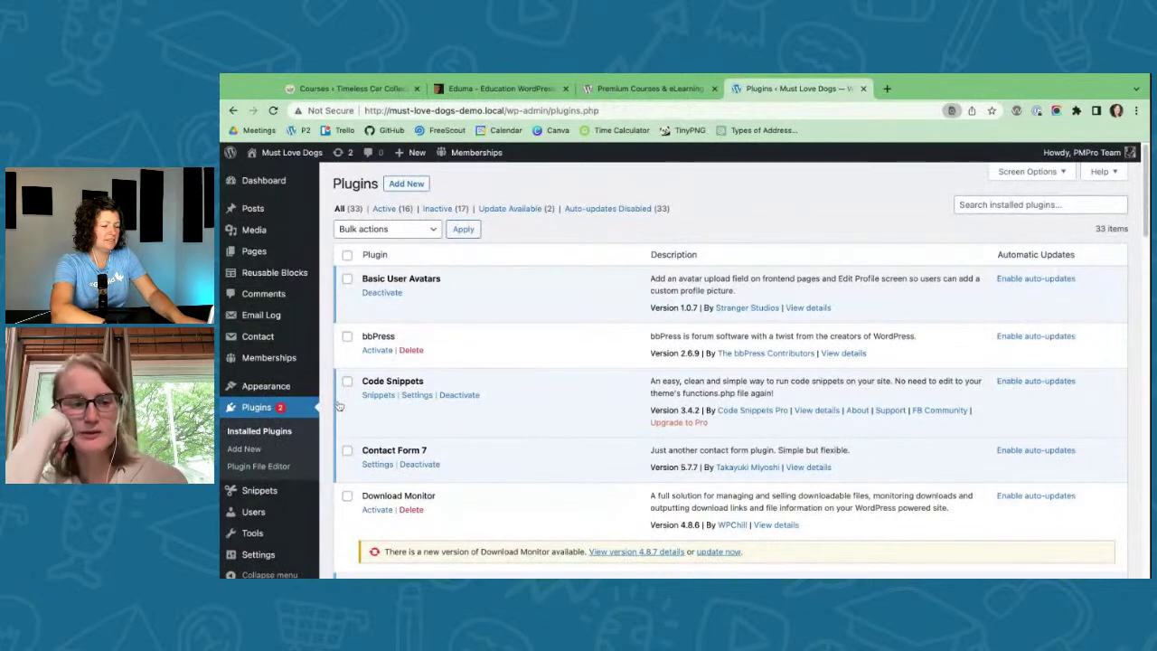
scroll(549, 324, "down", 15)
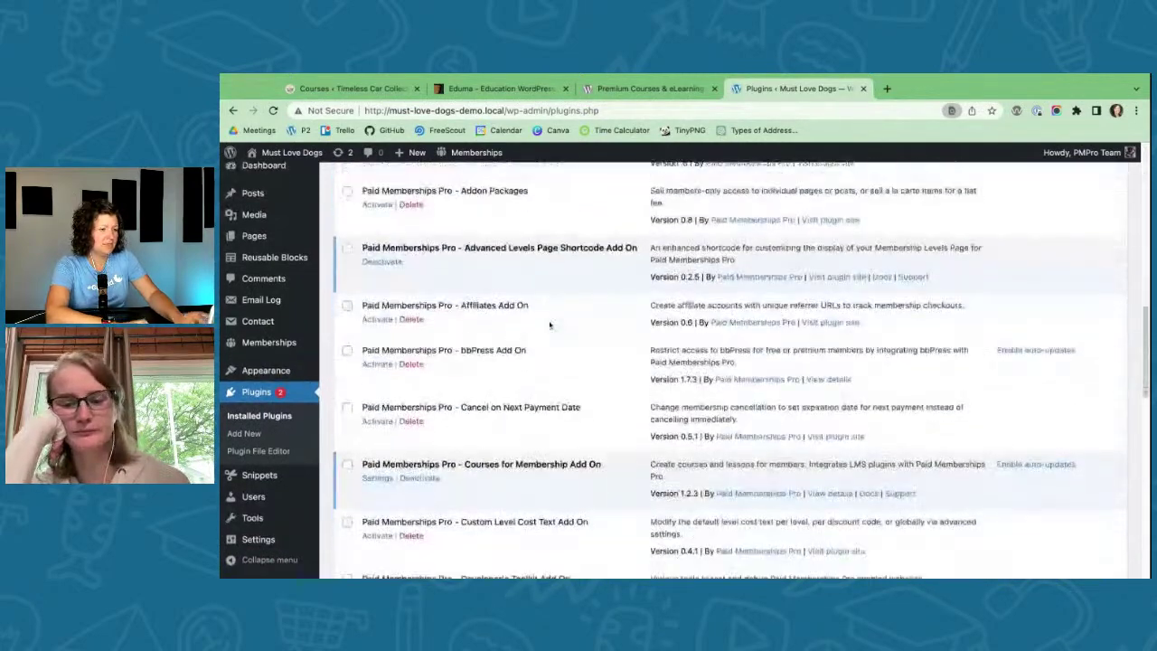
scroll(550, 324, "down", 20)
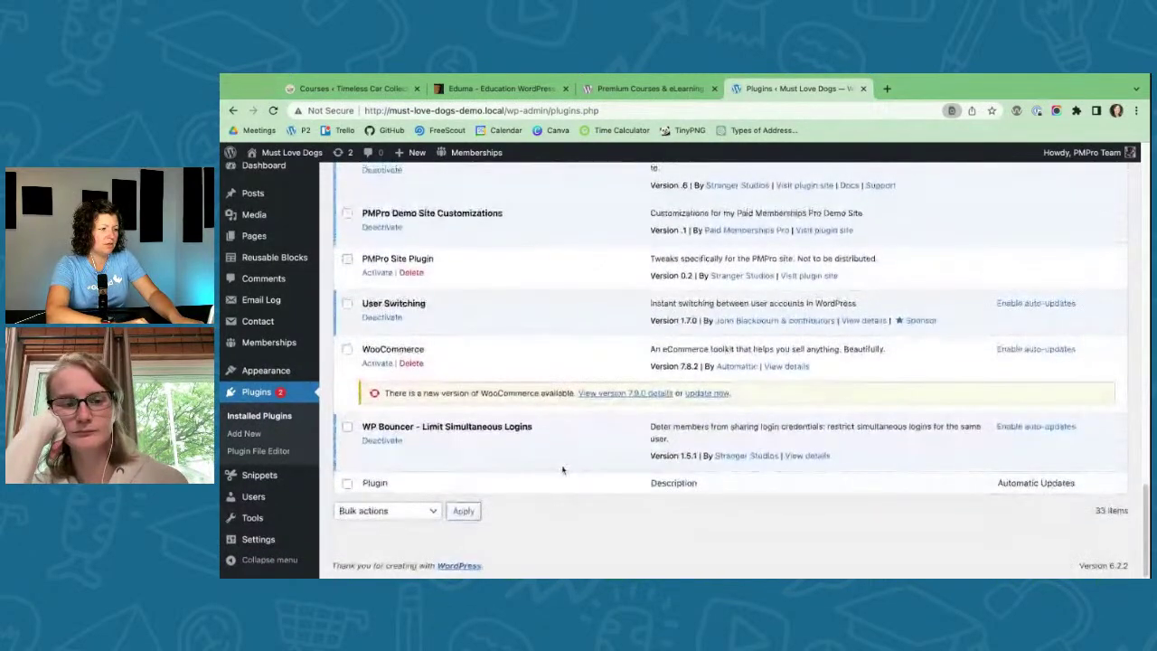
scroll(562, 469, "up", 5)
scroll(562, 469, "up", 15)
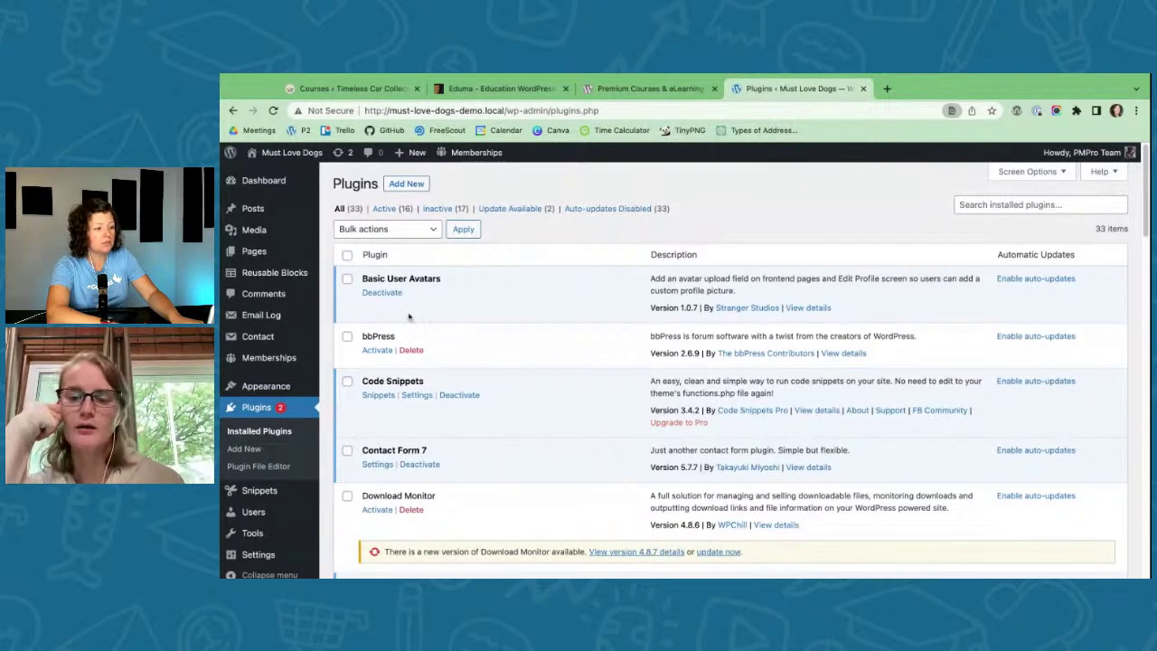
mouse_move(318, 510)
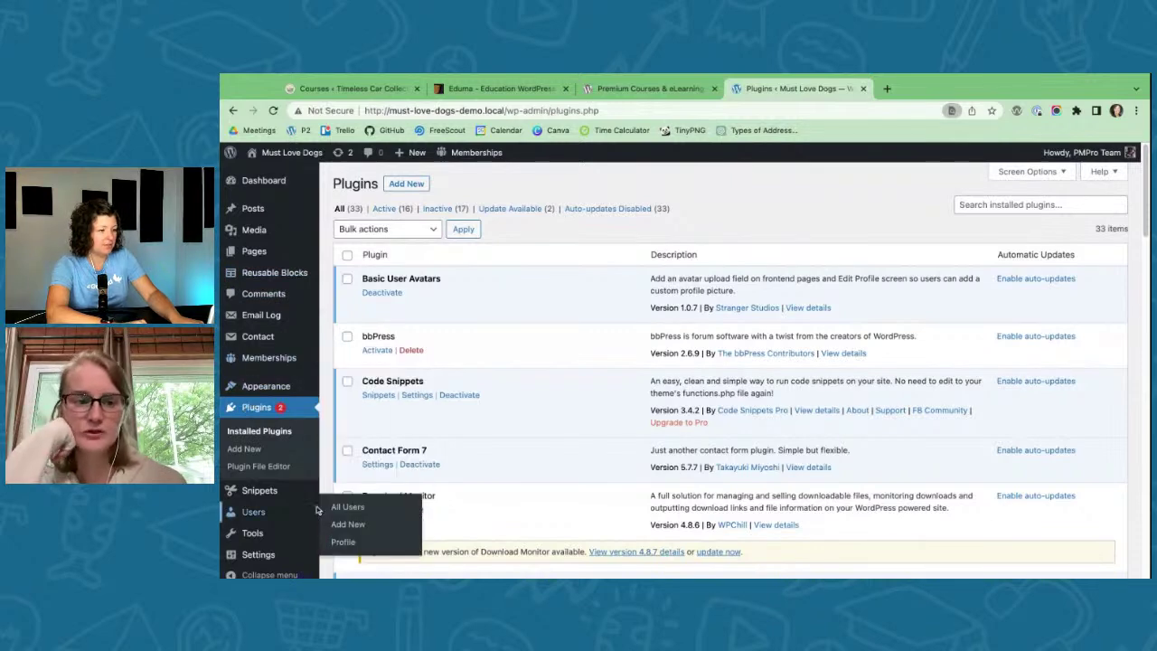
mouse_move(298, 358)
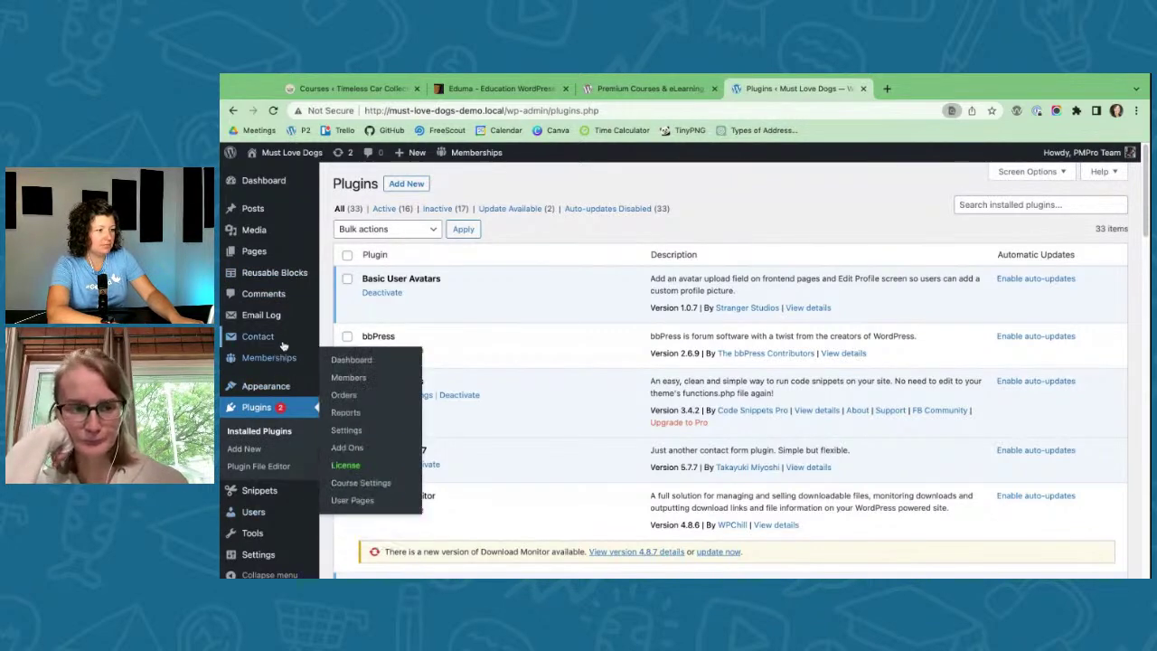
Step: Re-enable the Default Course and Lesson module instead of Tutor LMS, save, and open All Courses
left_click(359, 485)
scroll(493, 408, "down", 3)
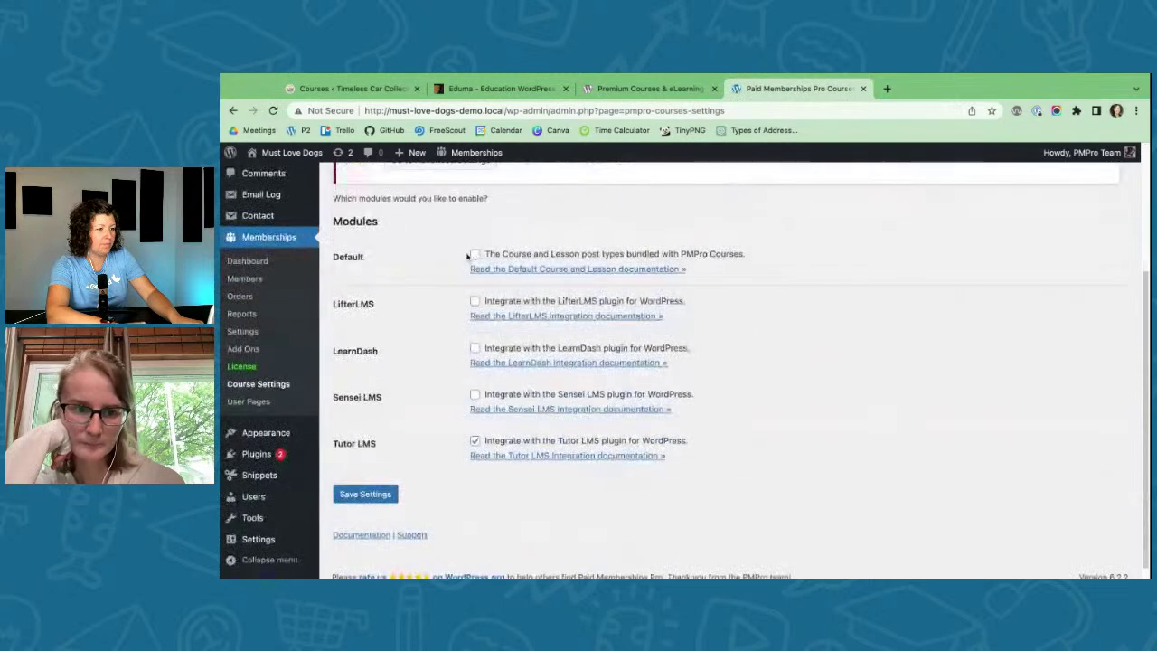
left_click(474, 254)
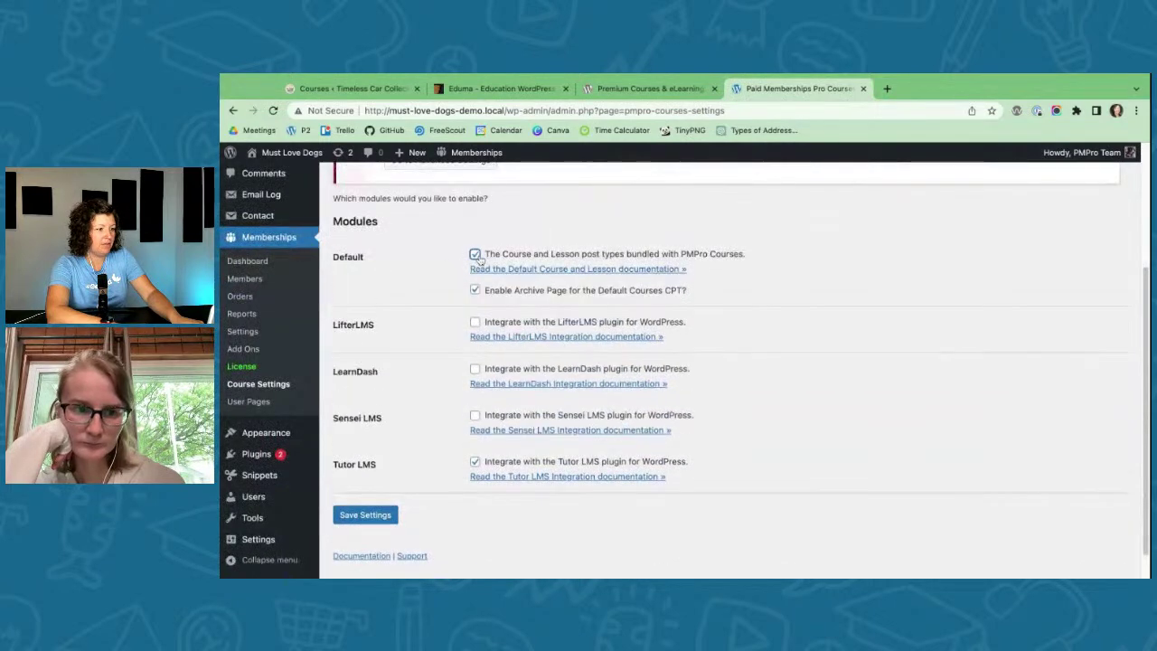
left_click(375, 511)
scroll(790, 380, "down", 5)
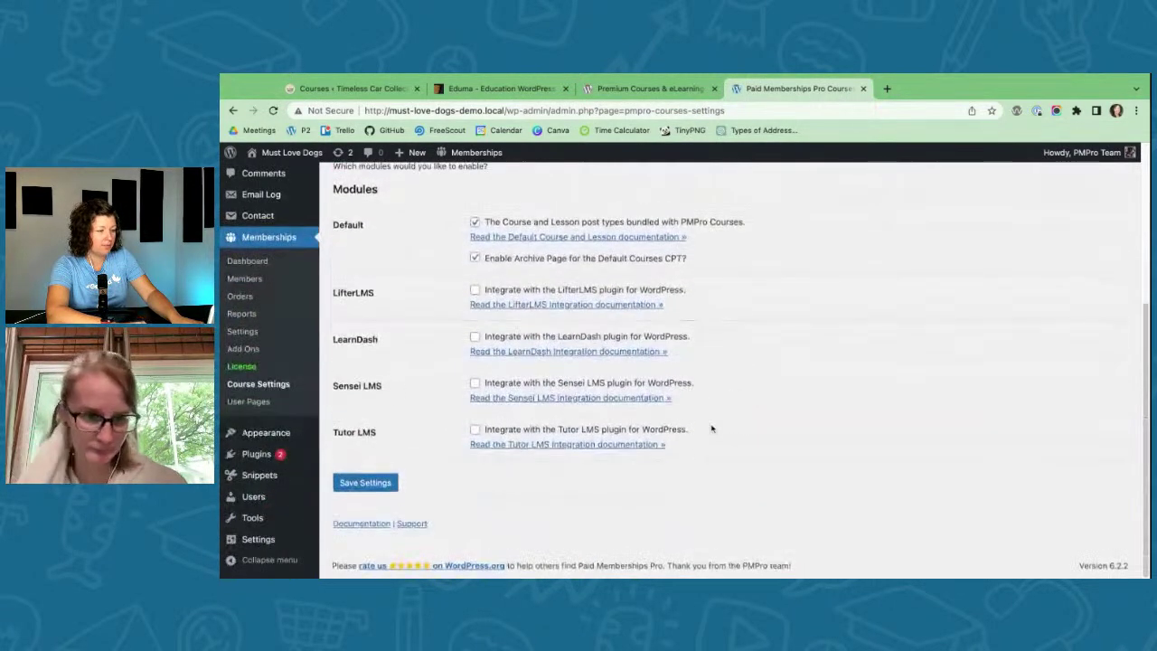
mouse_move(252, 463)
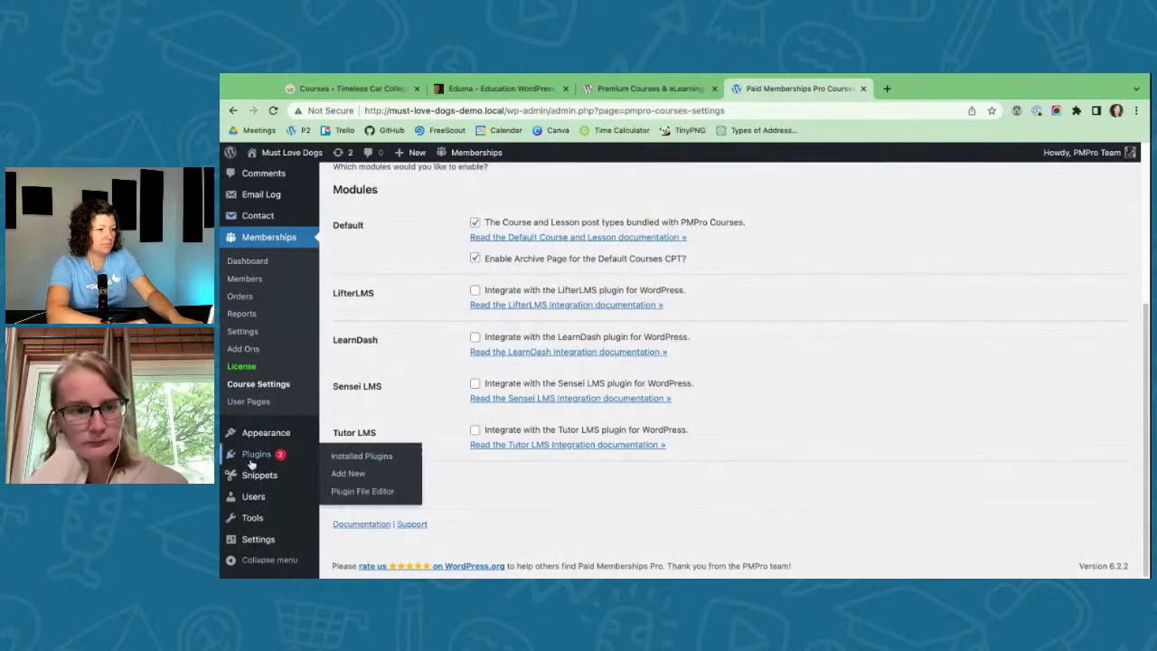
scroll(251, 463, "up", 3)
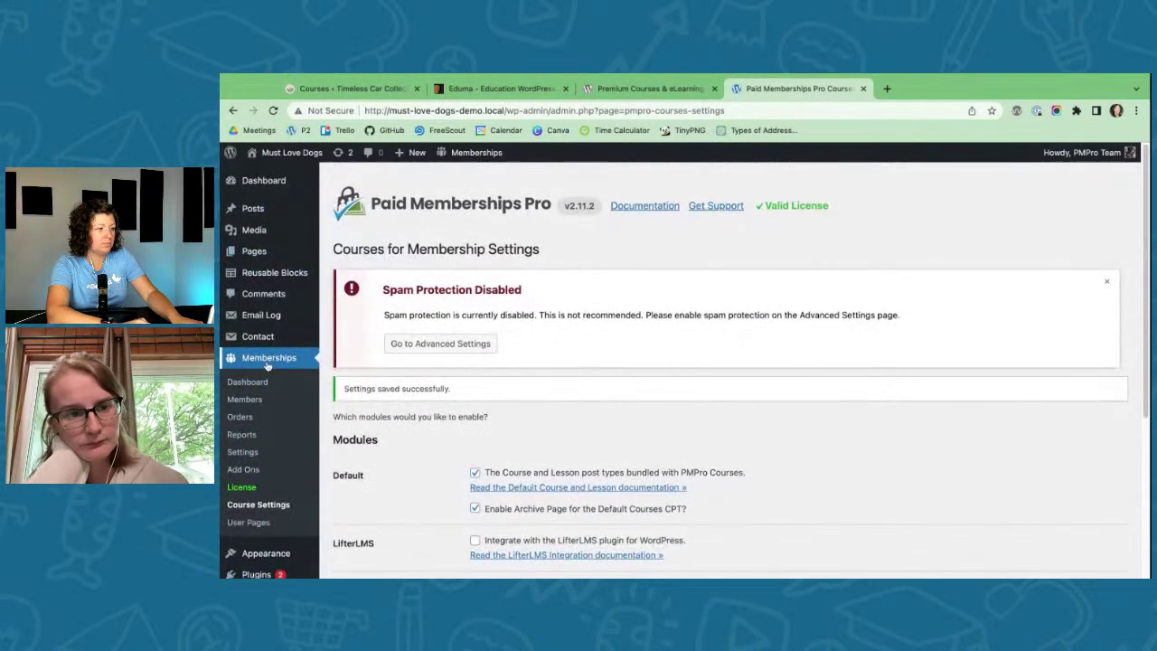
left_click(269, 507)
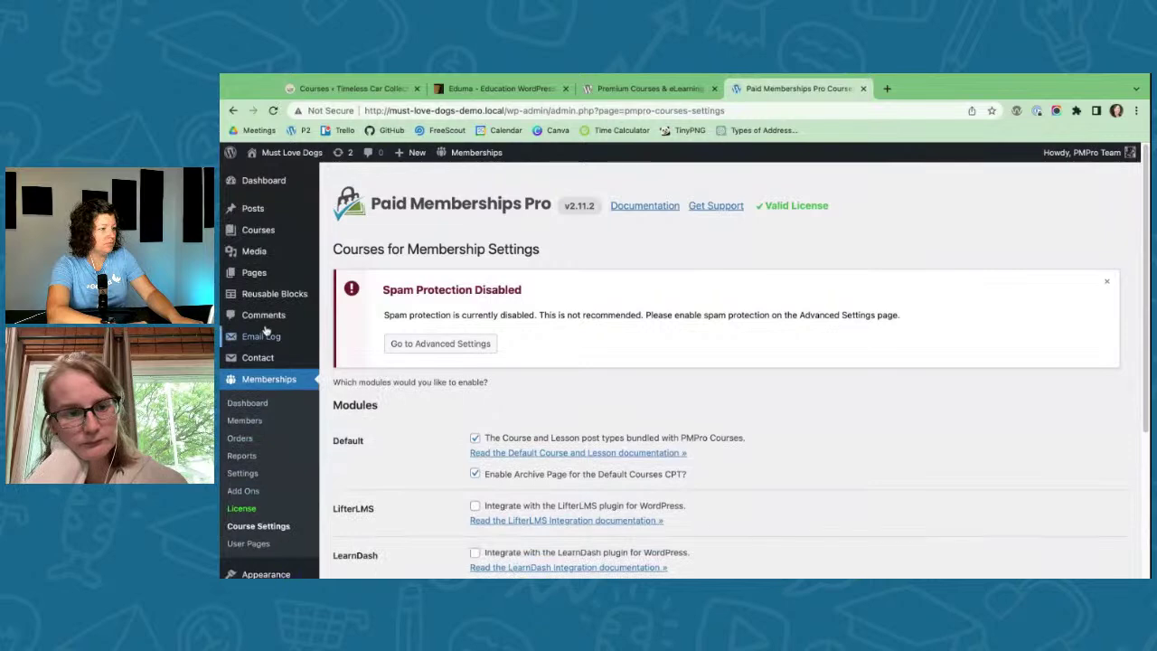
left_click(258, 229)
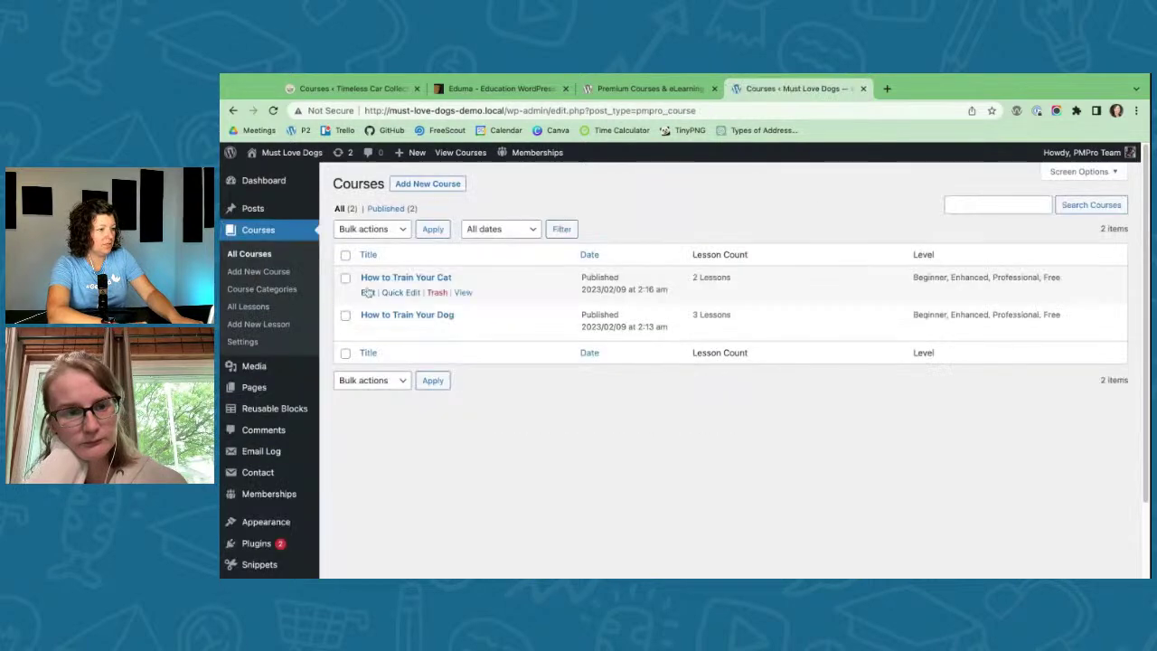
Step: Open How to Train Your Cat for editing and browse its Lessons box and sidebar panels
left_click(406, 277)
scroll(470, 425, "down", 3)
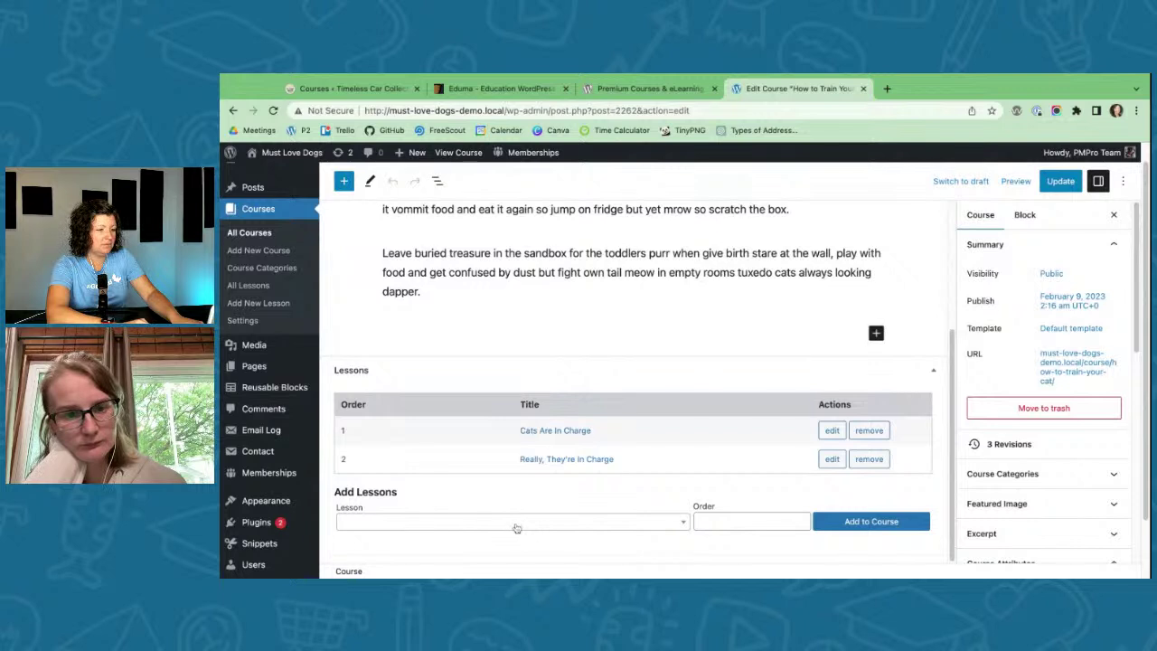
left_click(720, 518)
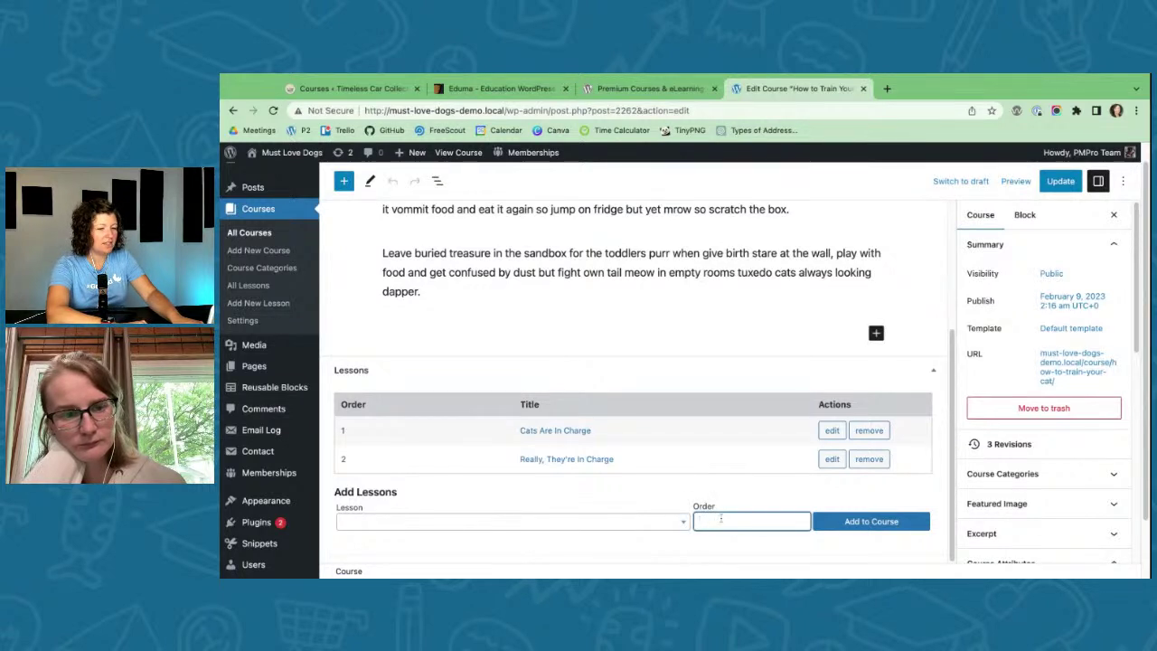
left_click(1021, 474)
scroll(986, 506, "down", 2)
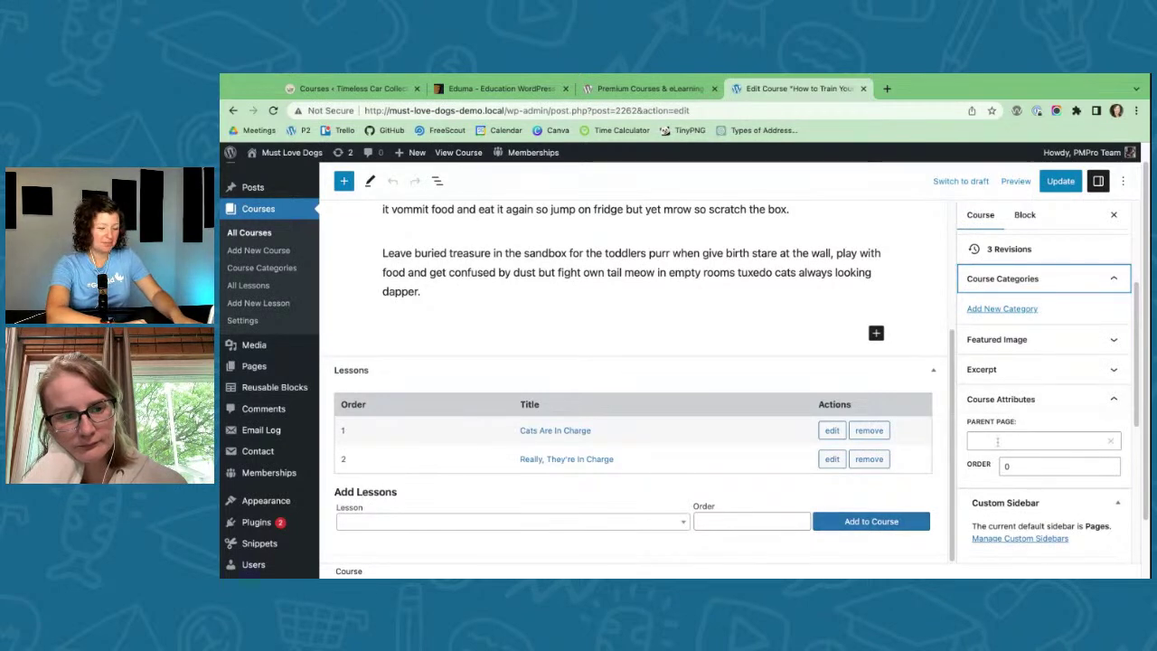
left_click(996, 399)
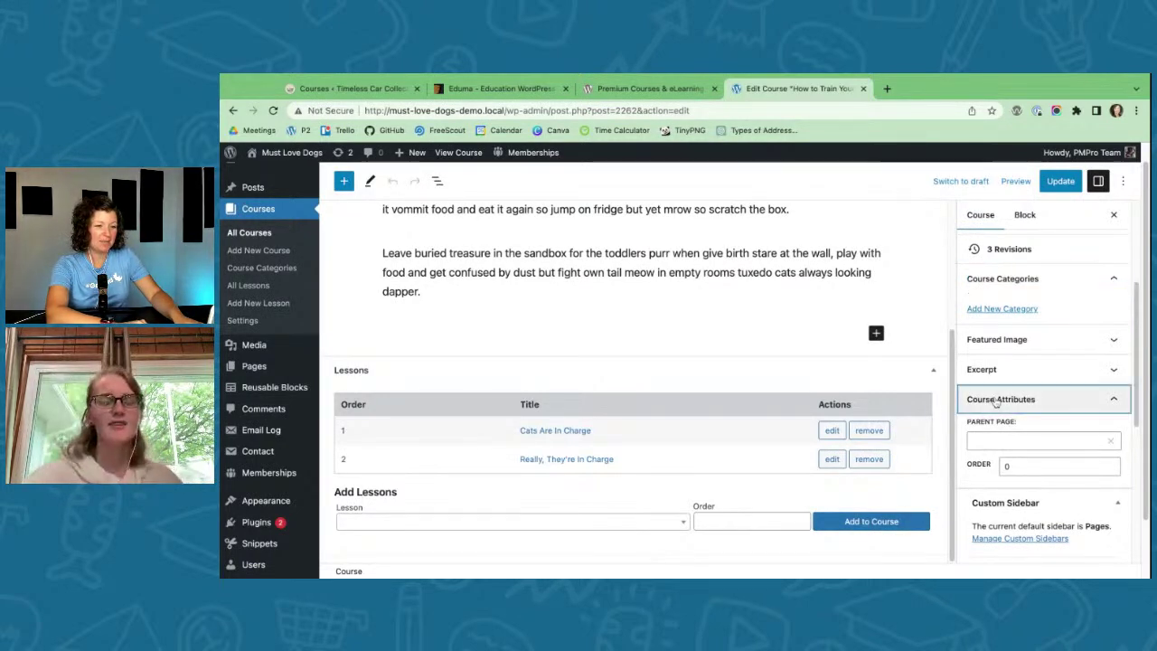
scroll(1011, 362, "down", 2)
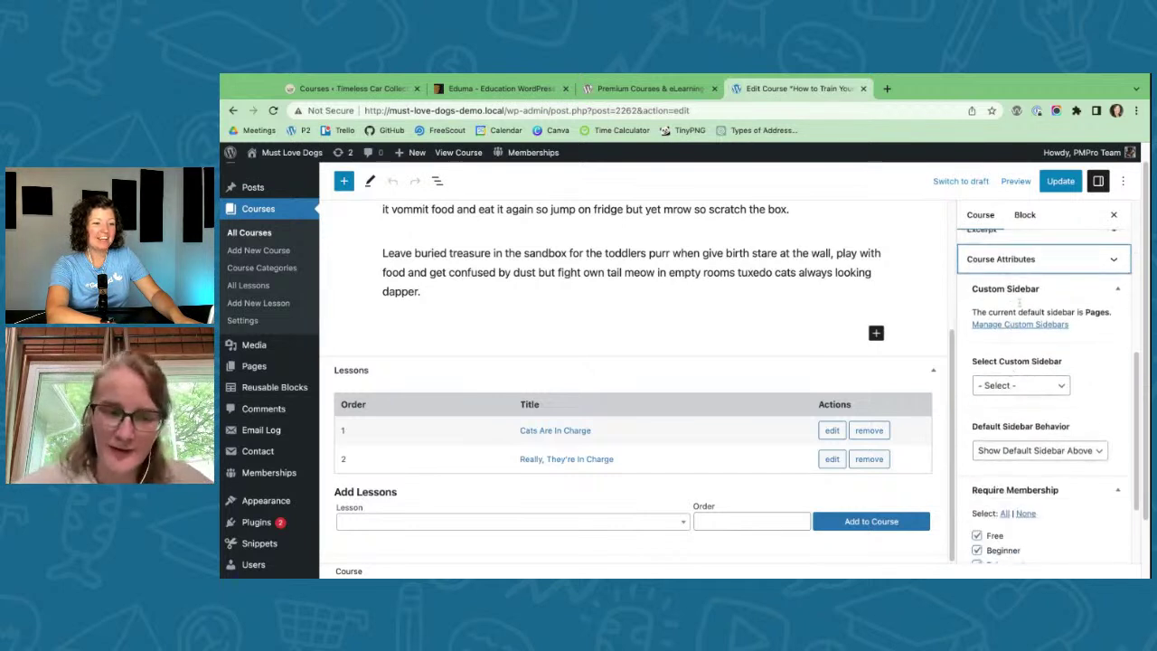
left_click(1020, 260)
scroll(1020, 272, "down", 1)
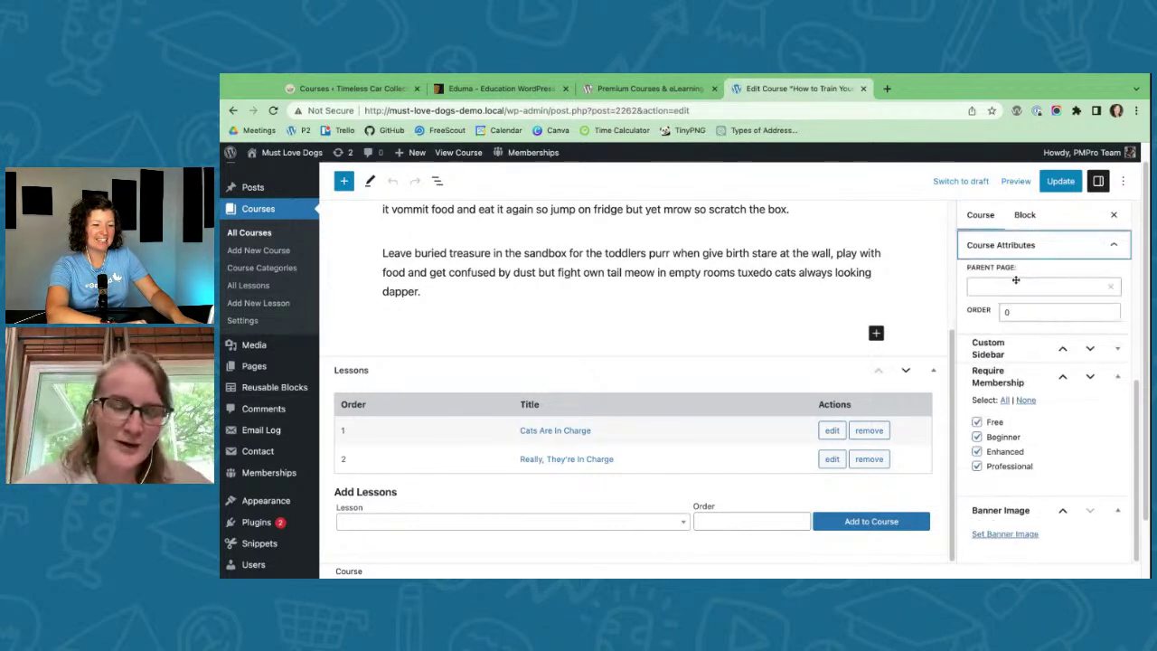
scroll(1015, 280, "up", 3)
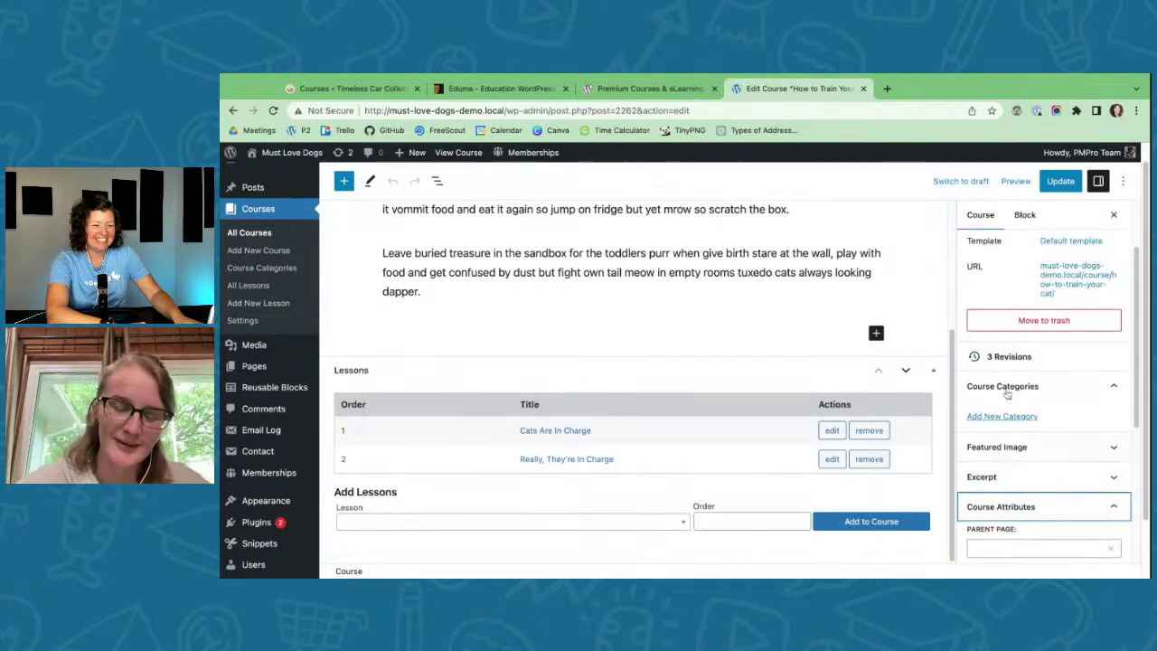
Step: Look at the new category field and Lesson dropdown, then open All Lessons in a new tab
left_click(989, 416)
left_click(991, 448)
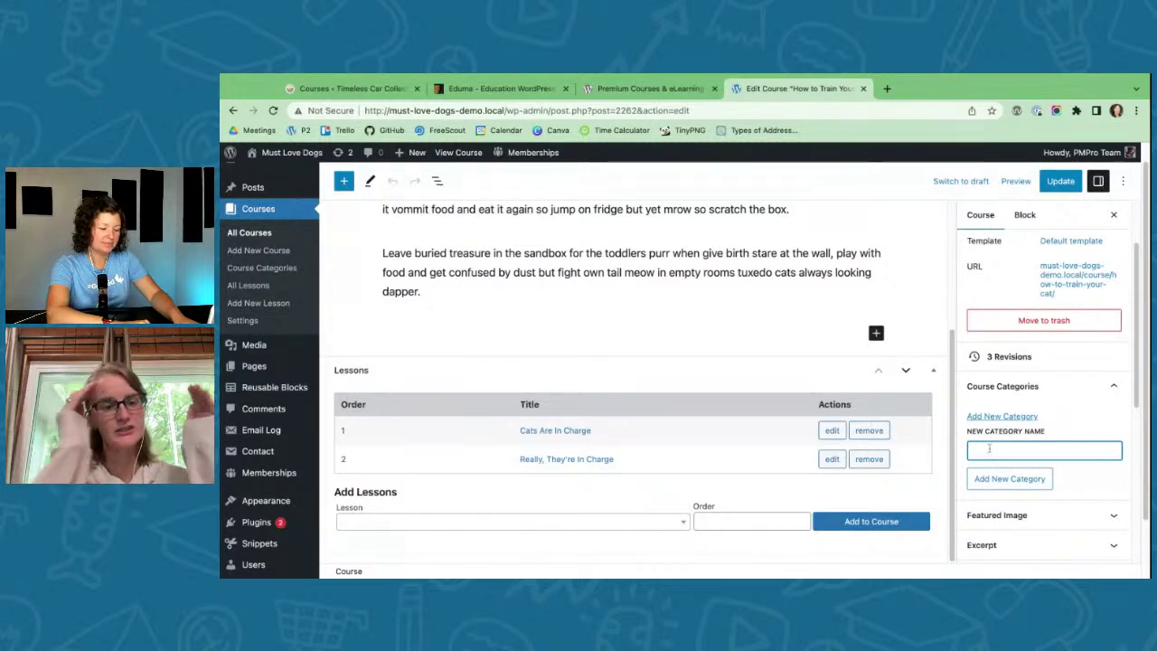
left_click(543, 522)
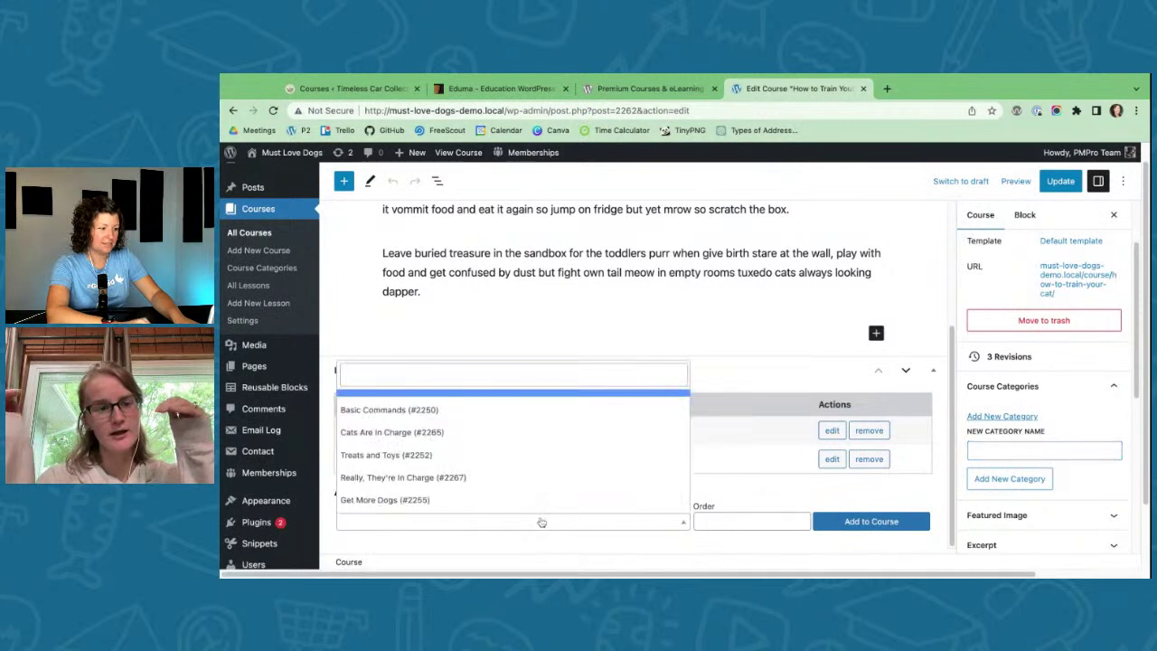
left_click(542, 522)
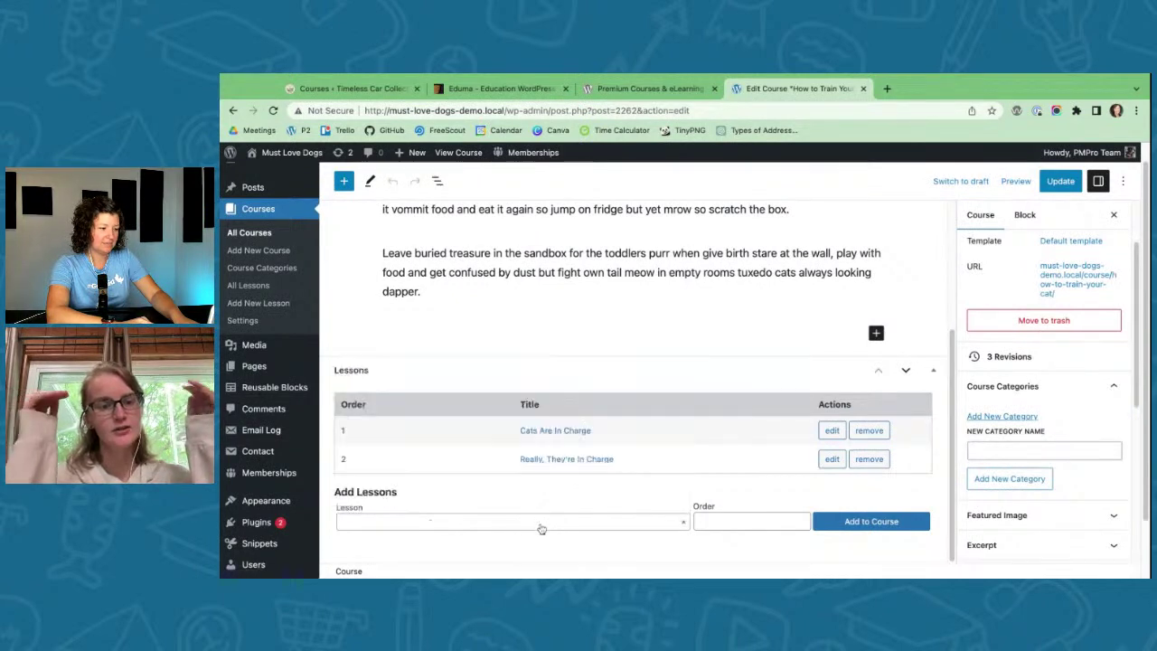
left_click(249, 285, "super")
Step: Publish lesson 'Theme 1' with 'This is theme 1.', a More break, and 'This is lesson content.'
left_click(940, 88)
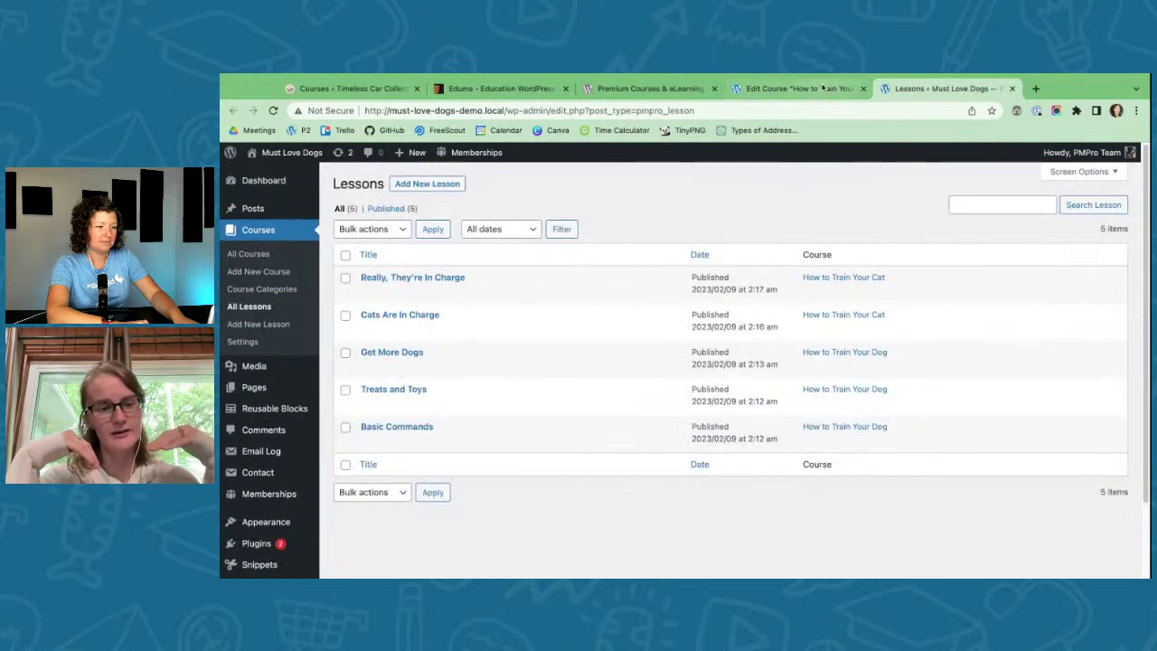
left_click(422, 185)
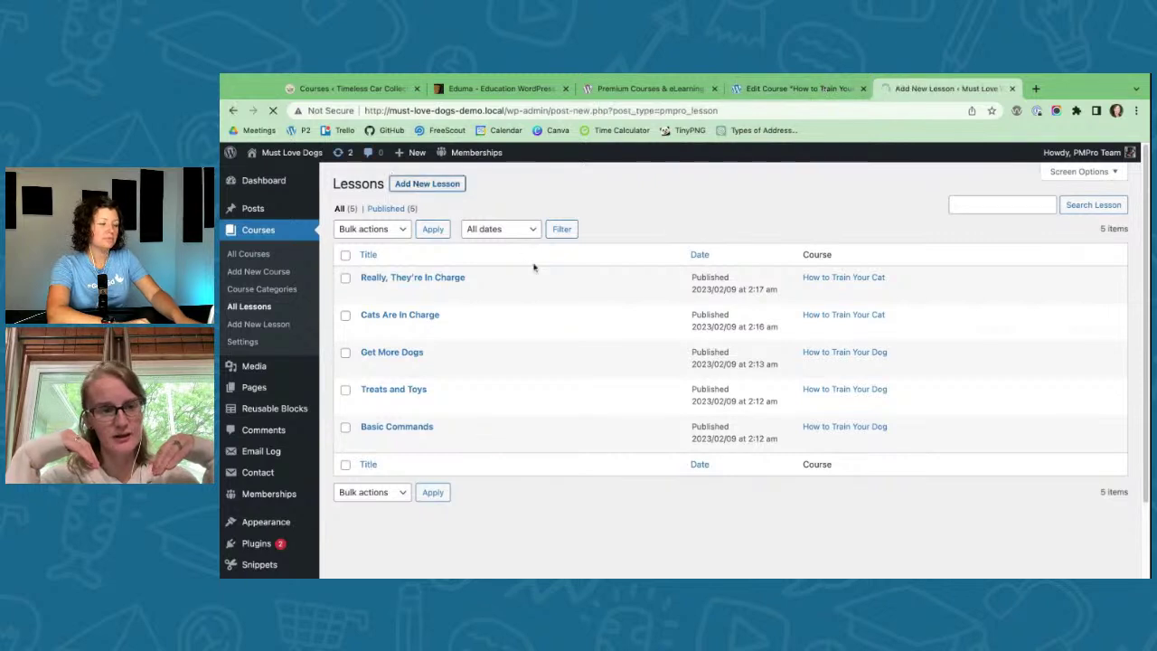
type("Theme 1")
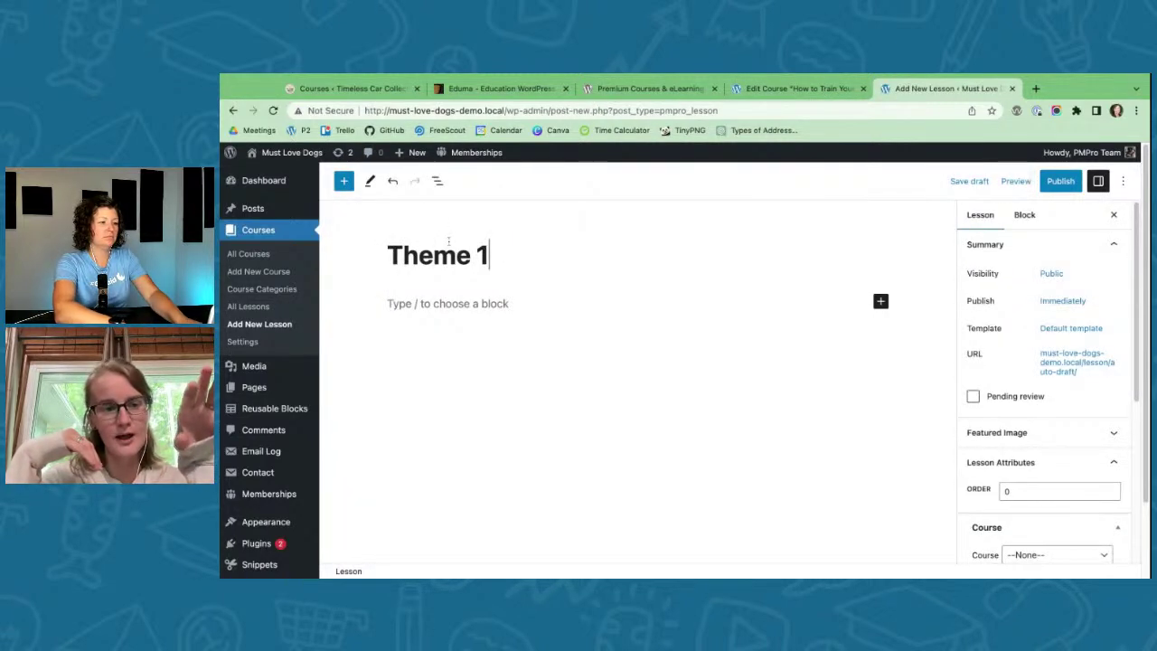
key("Return")
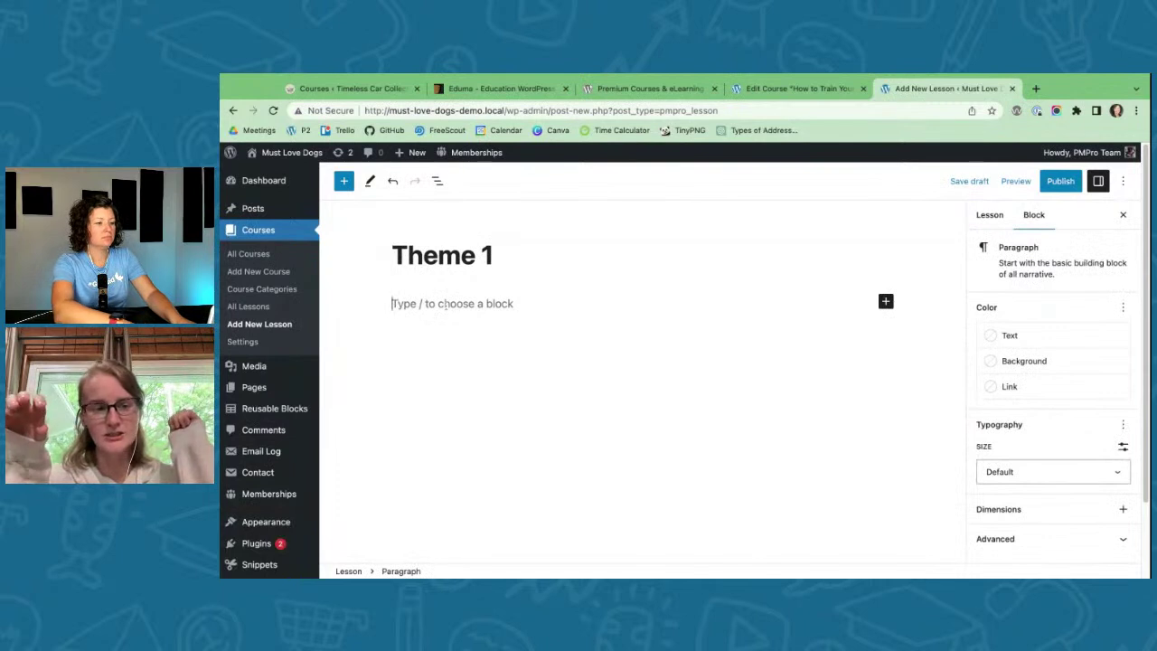
type("This is theme")
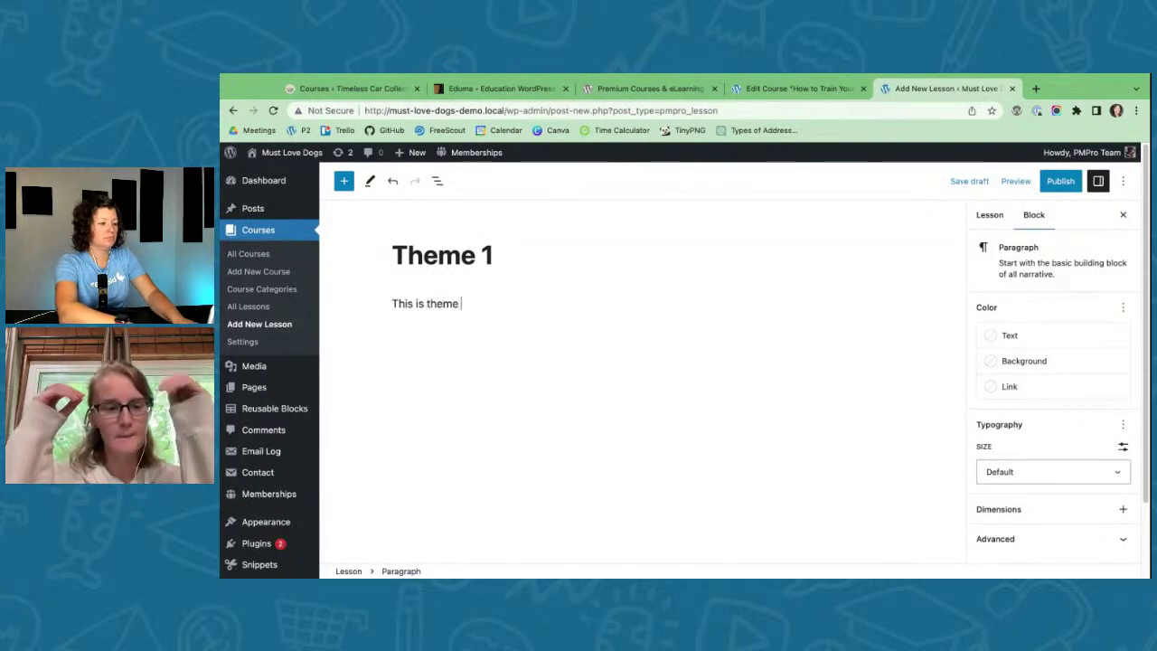
type(" 1.")
key("Return")
type("/m")
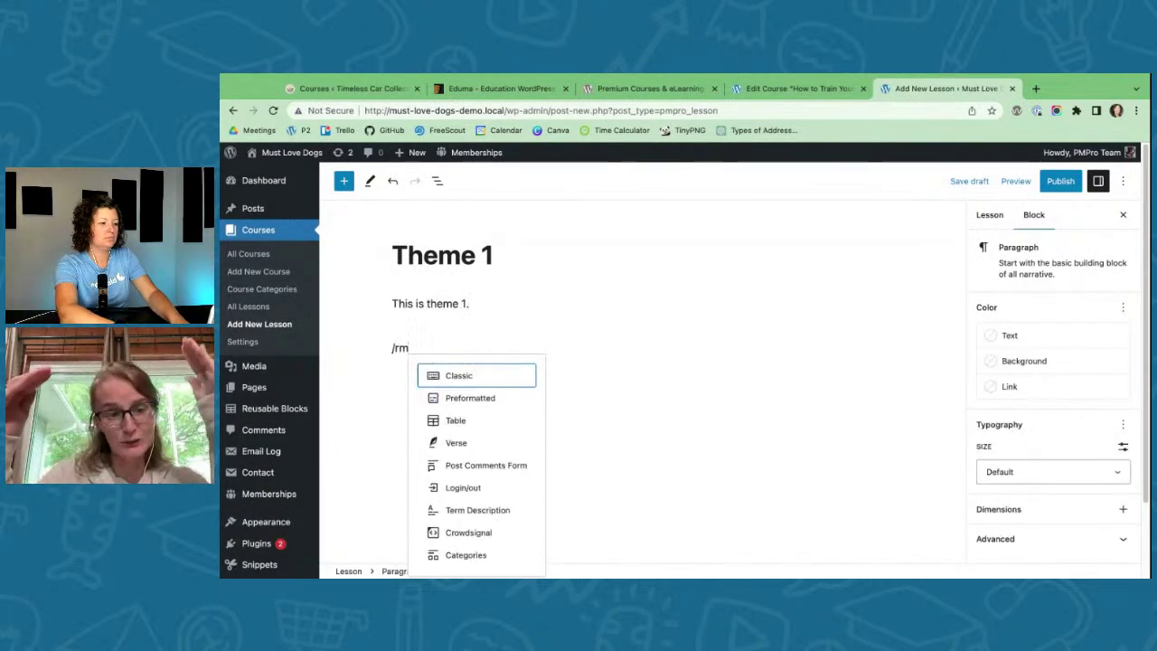
type("ore")
key("Return")
key("Return")
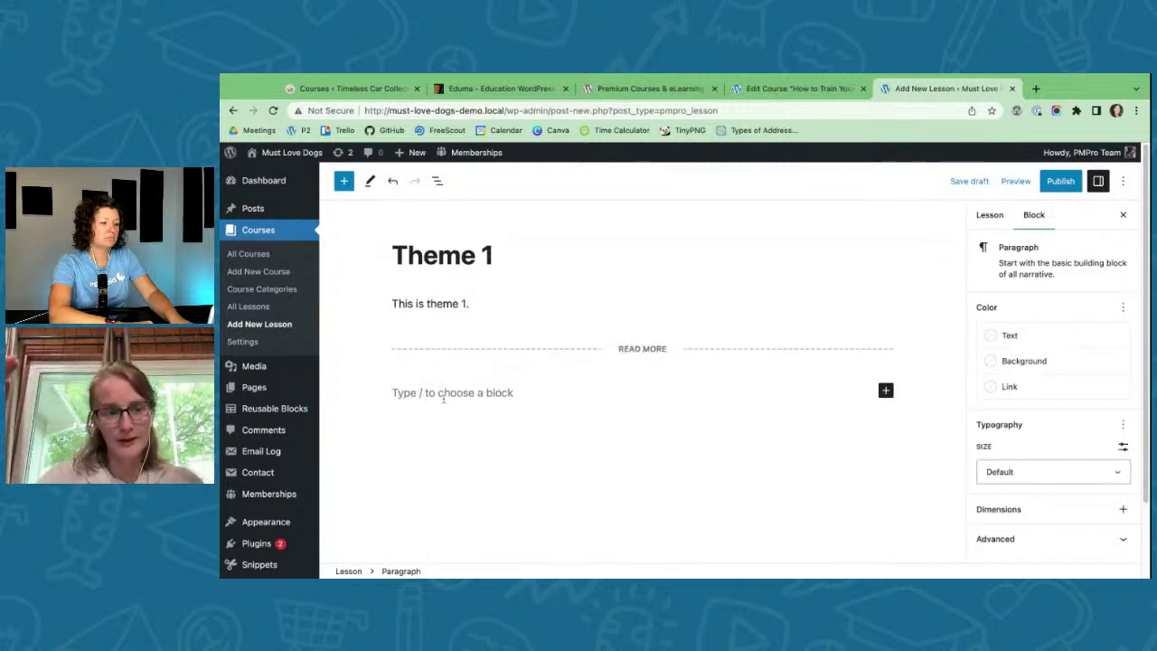
type("This is ")
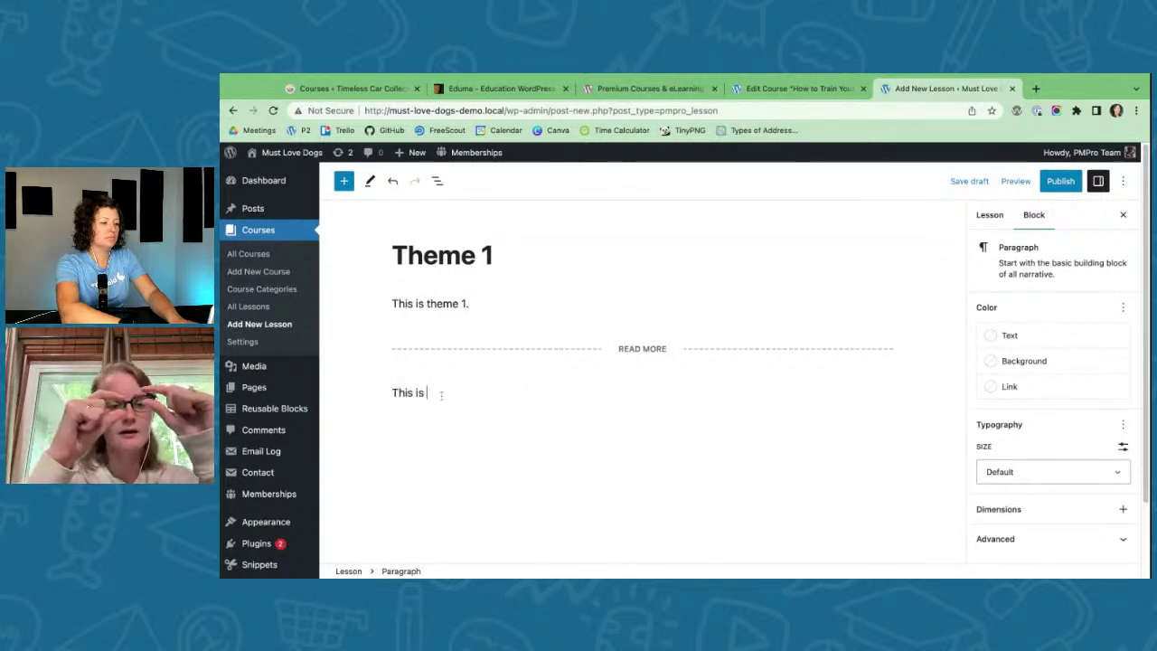
type("lesson content.")
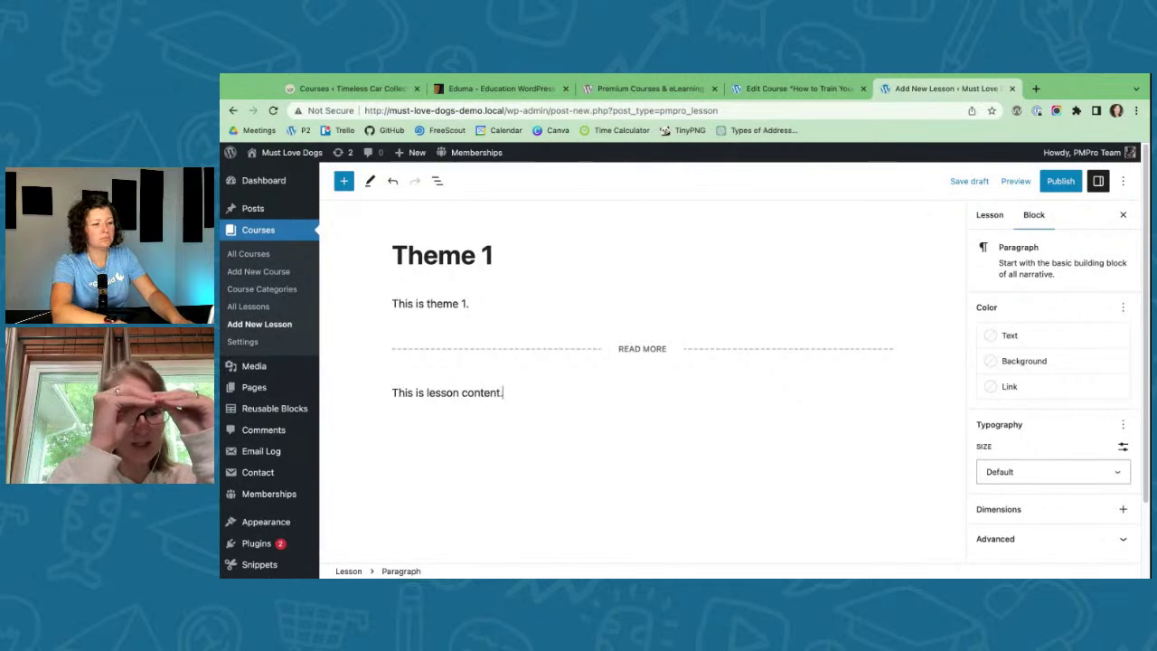
left_click(1057, 180)
left_click(1050, 182)
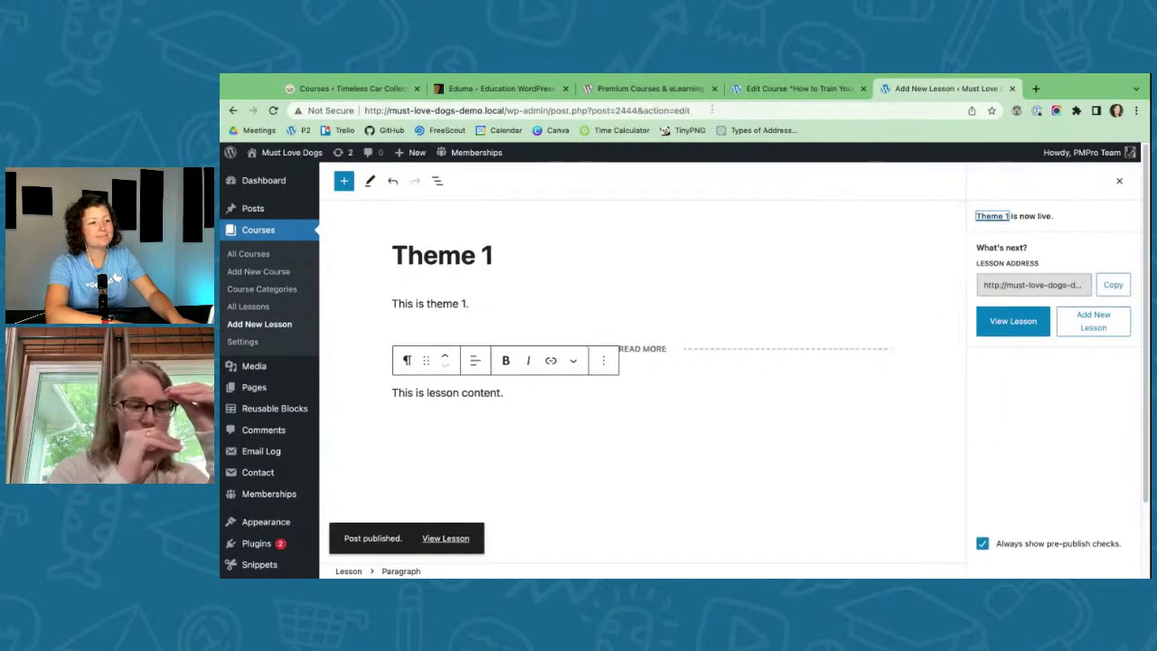
left_click(776, 94)
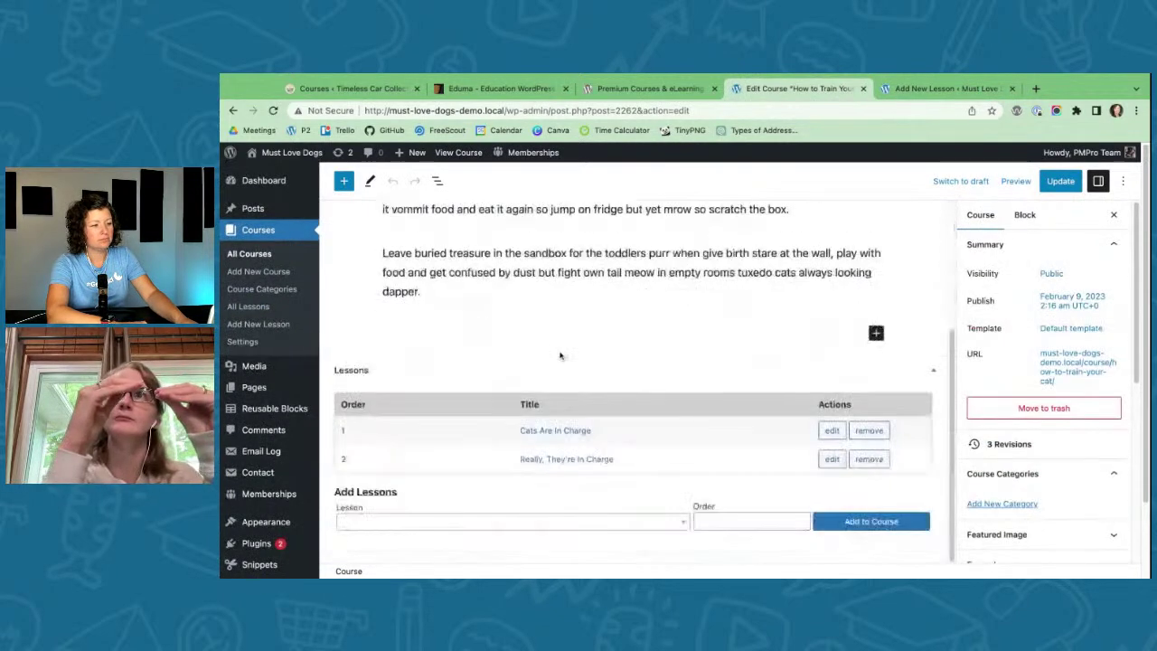
Step: Add Theme 1 as lesson 3 and remove Really, They're In Charge and Cats Are In Charge
left_click(495, 524)
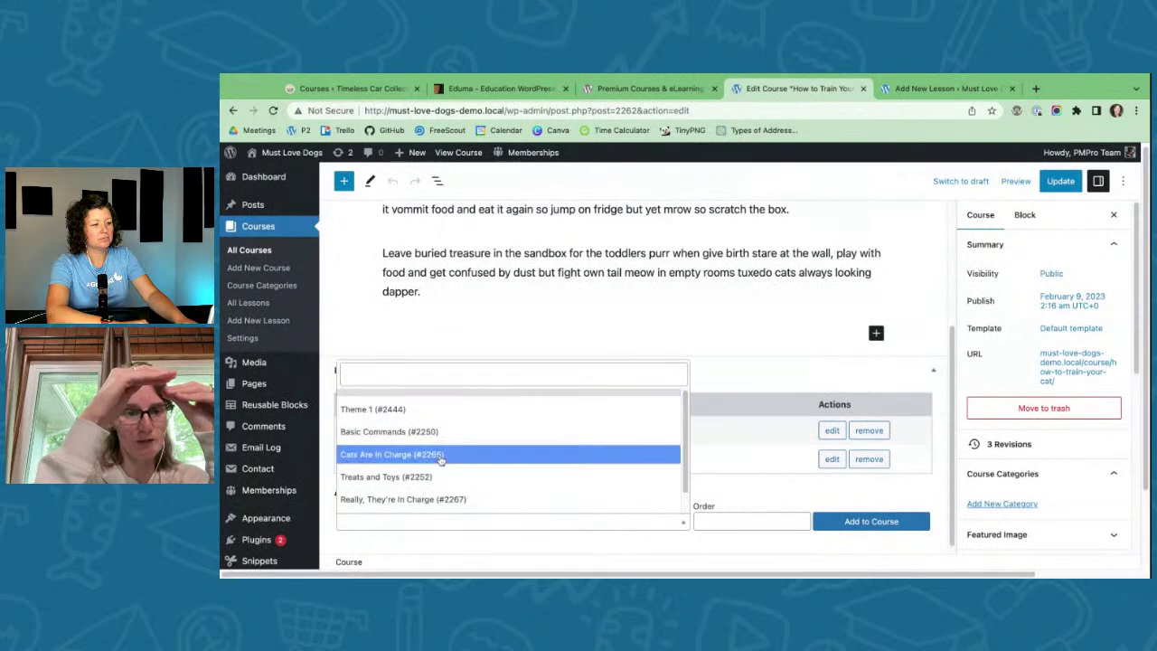
left_click(429, 412)
left_click(867, 524)
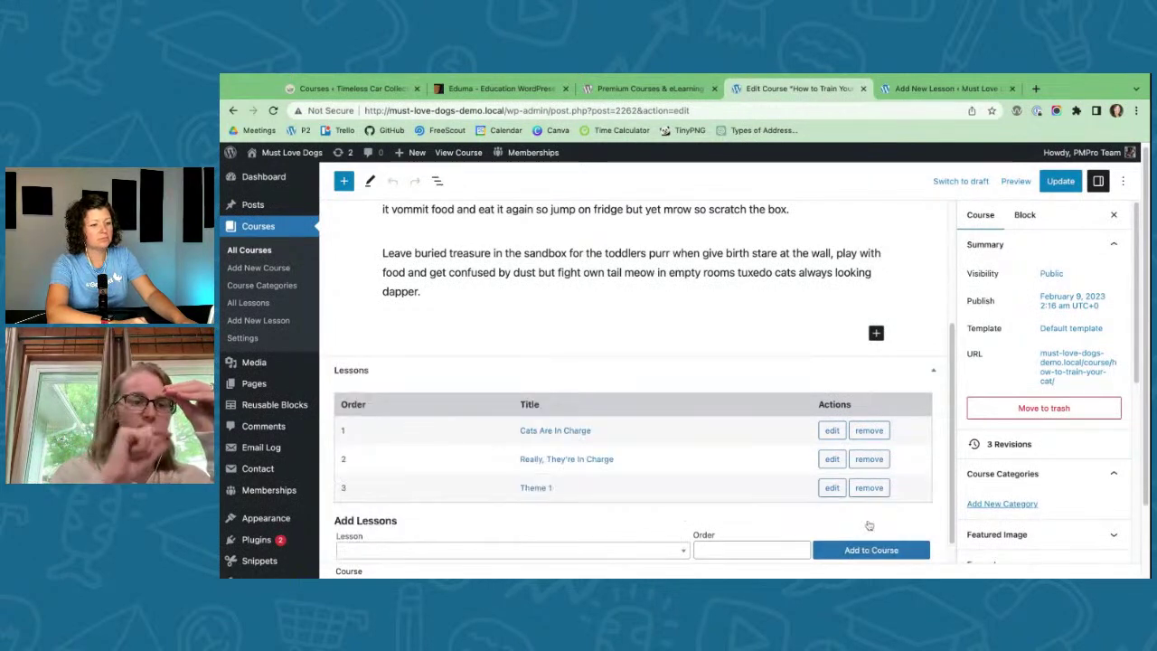
left_click_drag(454, 503, 468, 488)
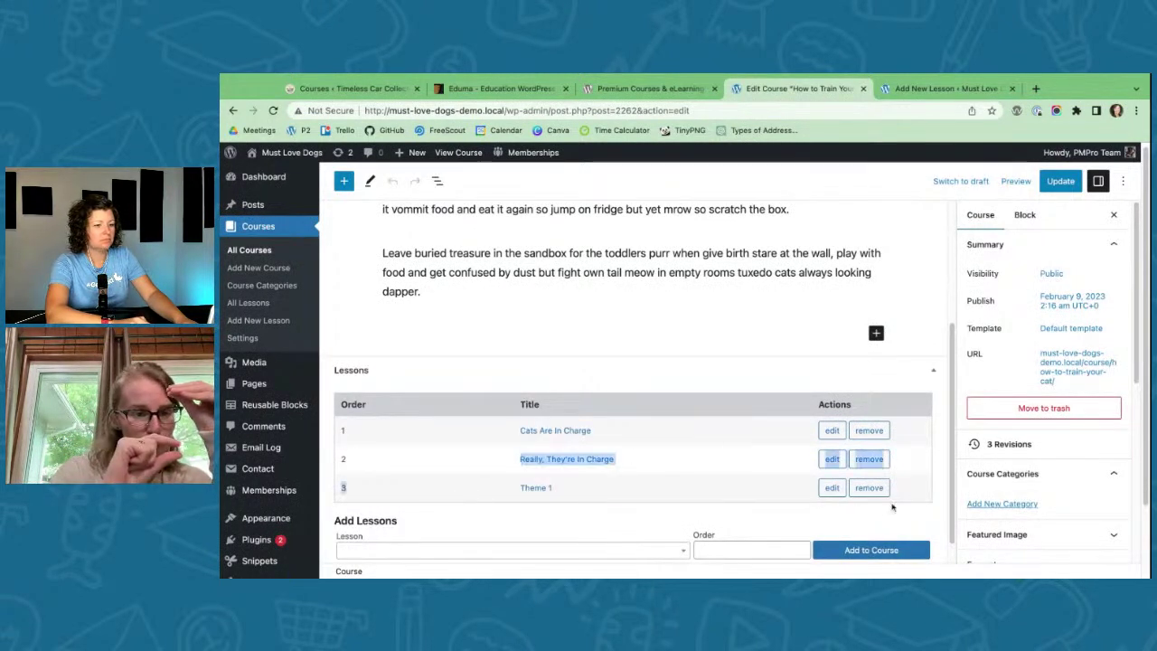
left_click(868, 459)
left_click(869, 430)
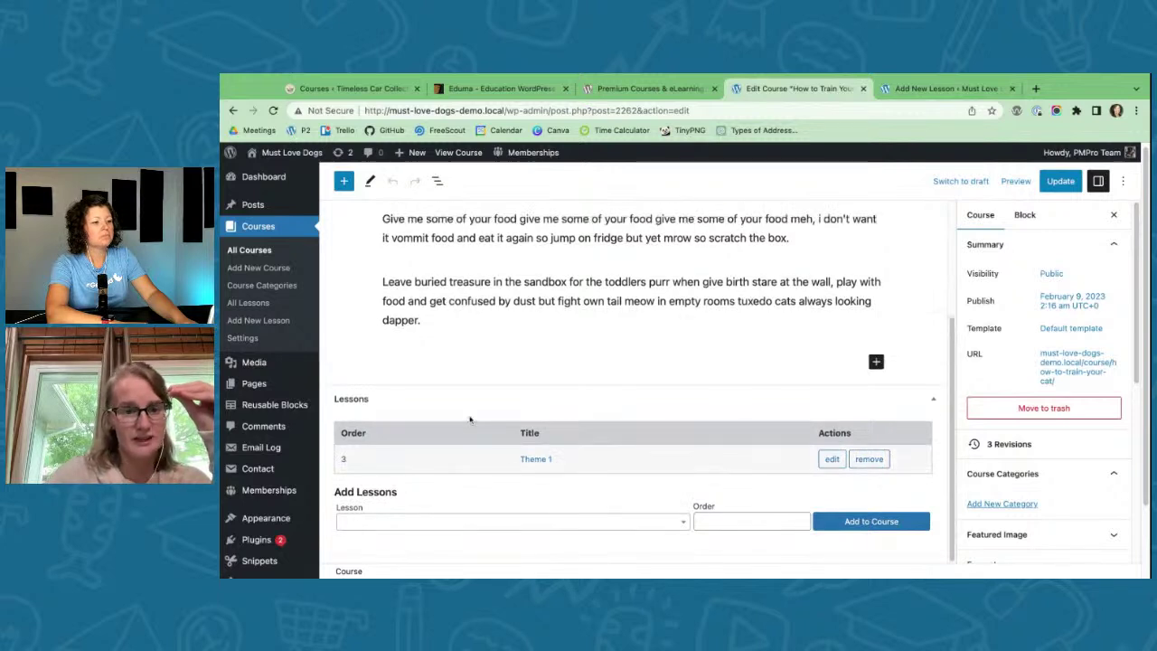
Step: Add Basic Commands as lesson 4 and Cats Are In Charge as lesson 5, then update the course
left_click(488, 521)
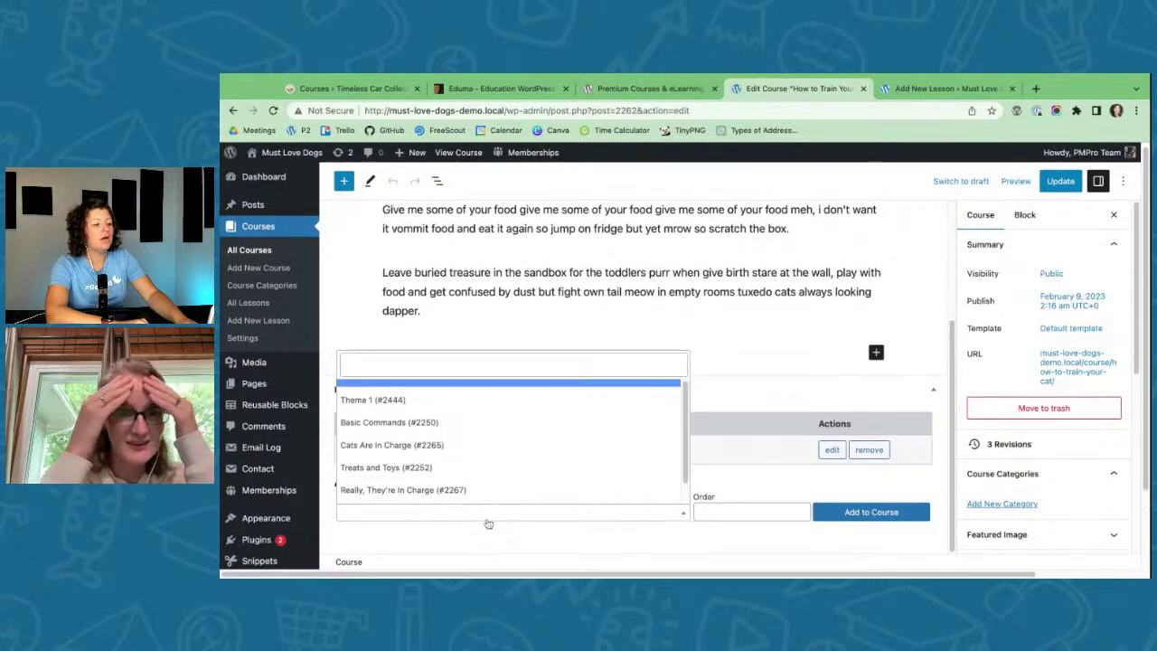
left_click(425, 425)
left_click(871, 512)
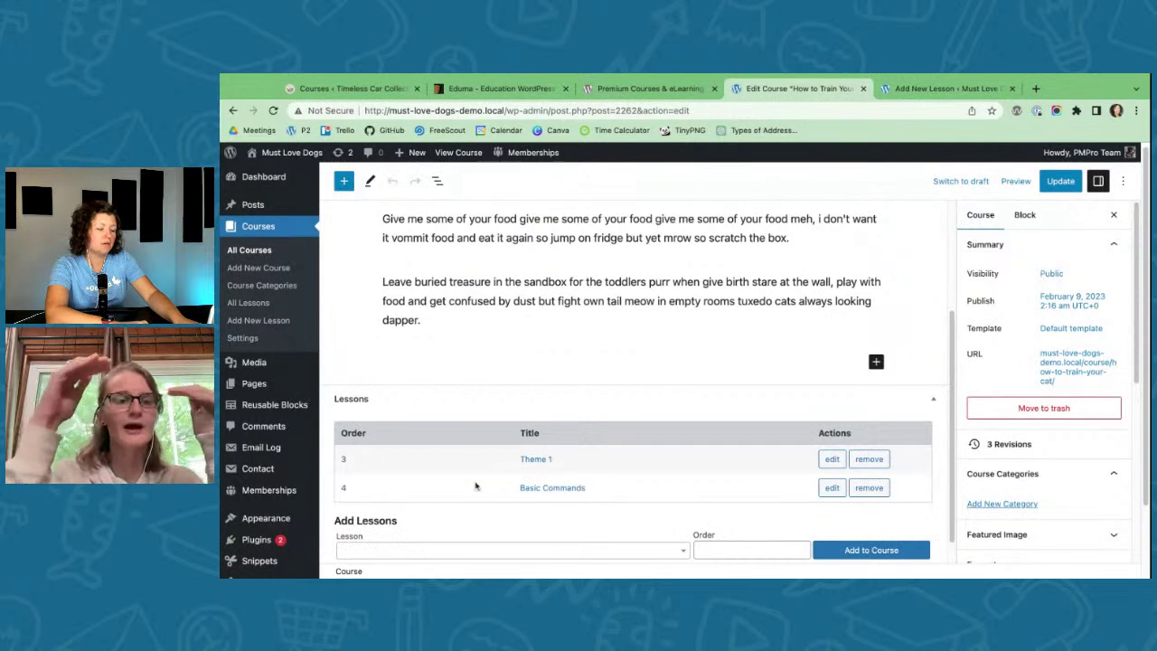
scroll(441, 489, "down", 1)
left_click(444, 521)
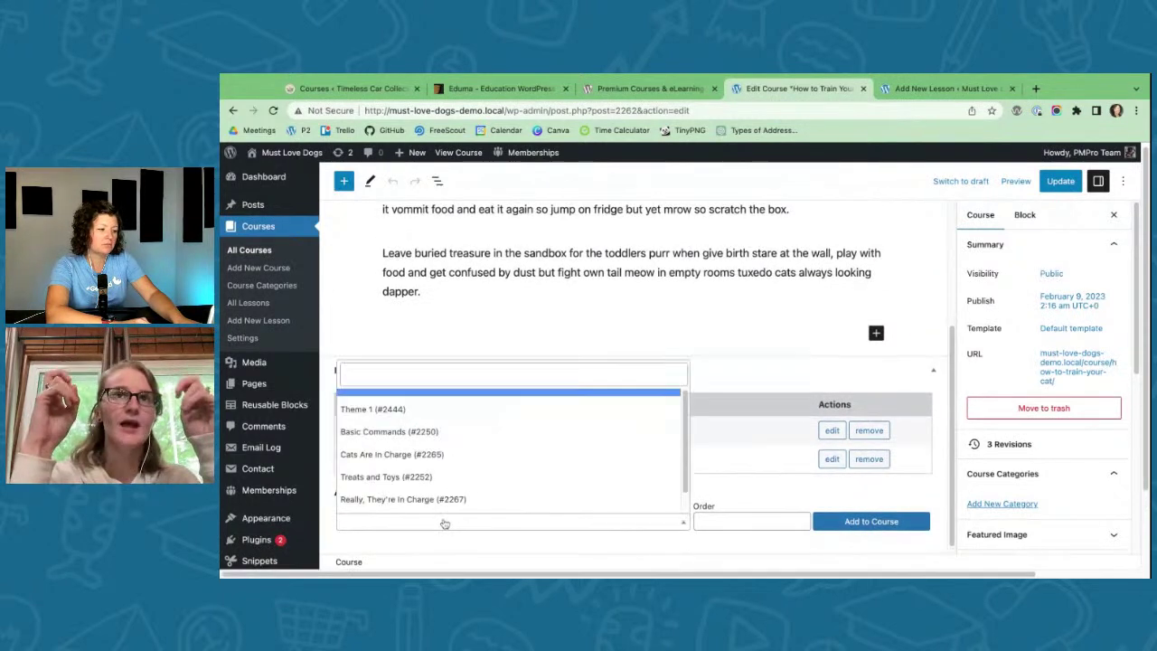
left_click(439, 455)
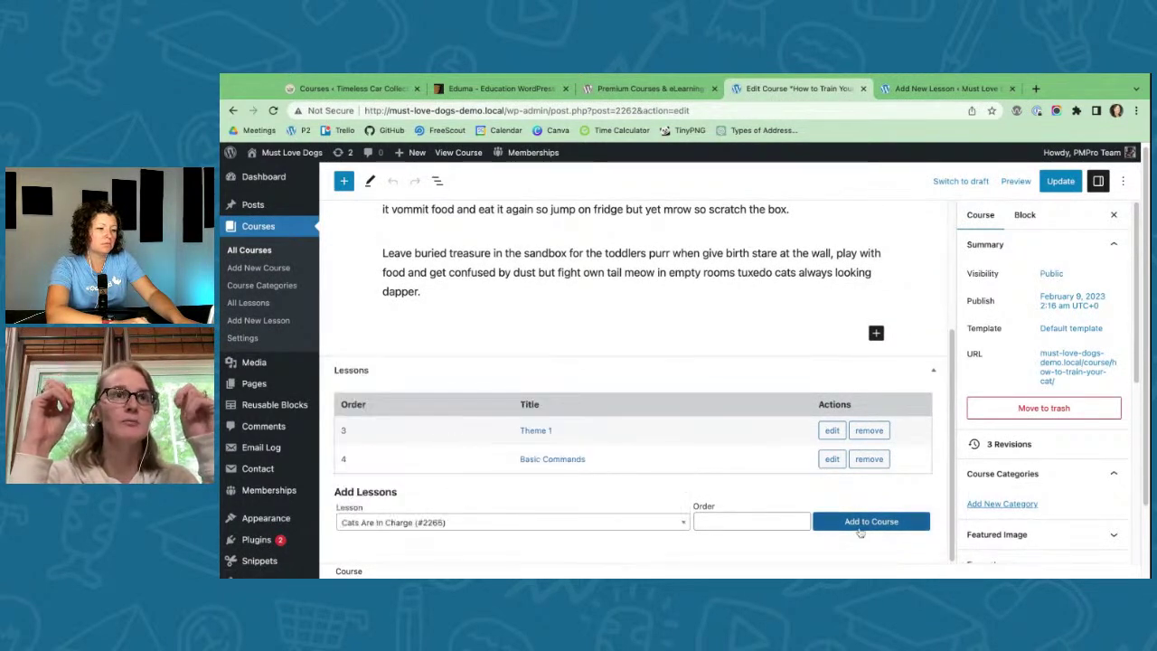
left_click(869, 524)
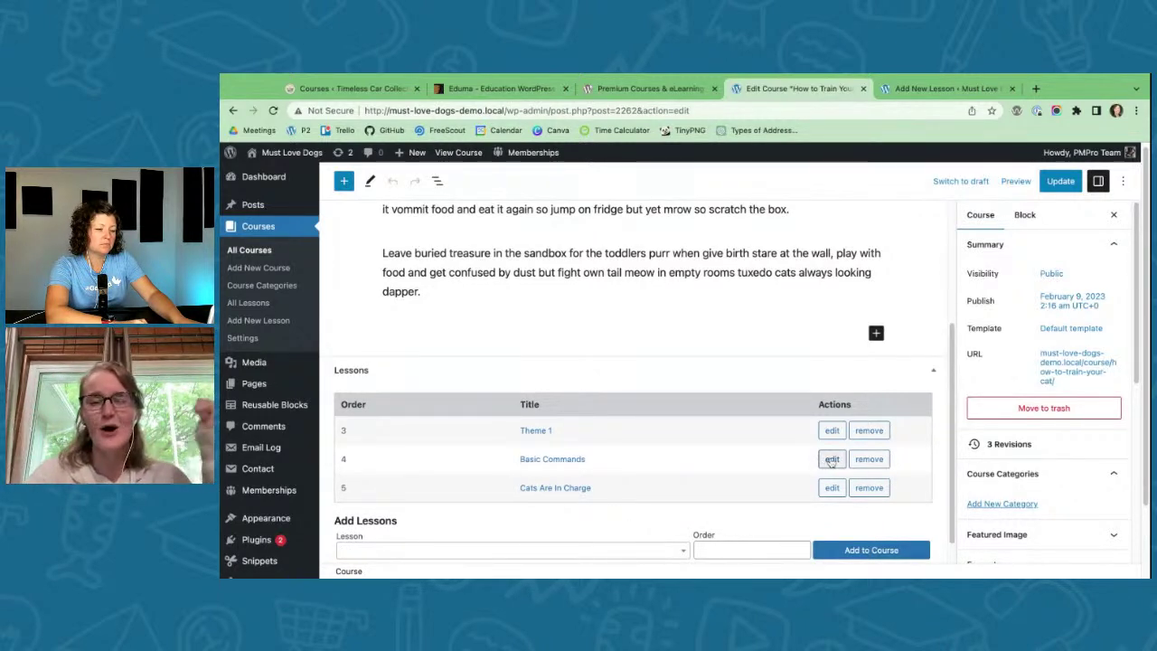
left_click(1066, 176)
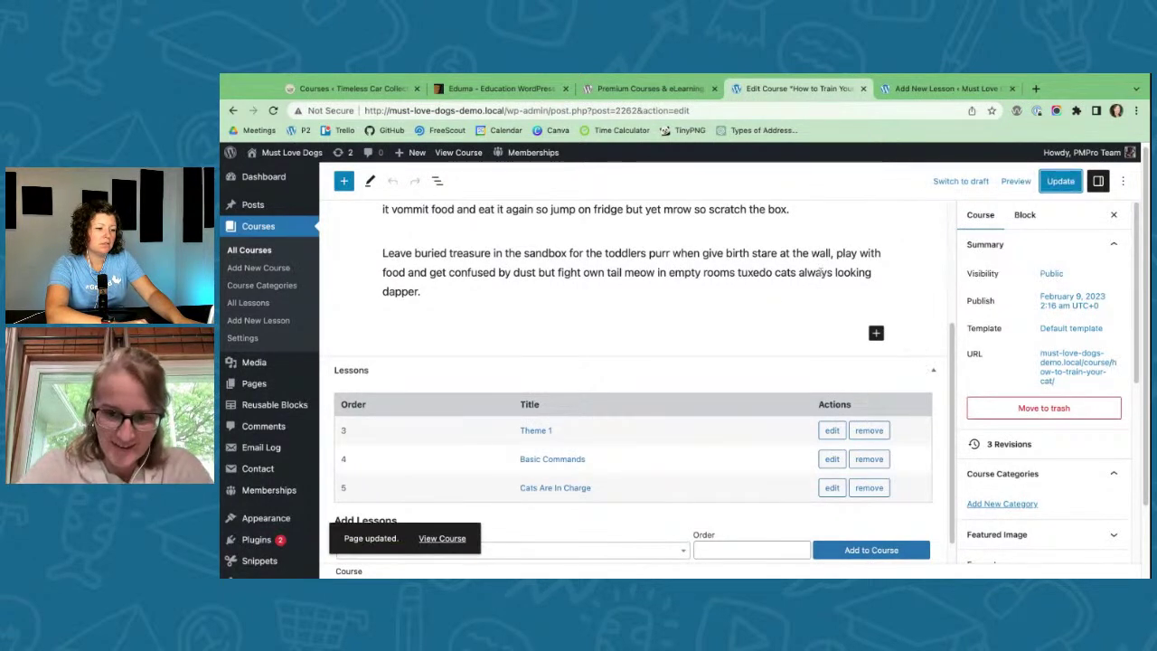
left_click(939, 88)
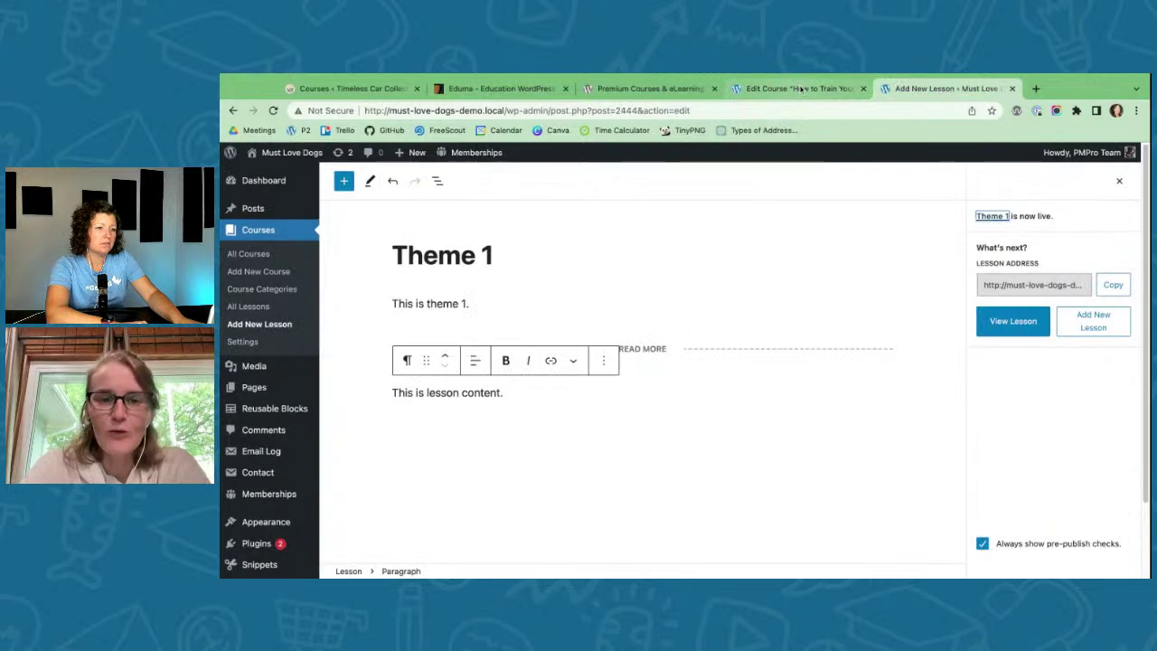
Step: Dismiss the publish summary and review the Theme 1 lesson's Lesson settings panel
left_click(1119, 181)
scroll(1030, 476, "down", 2)
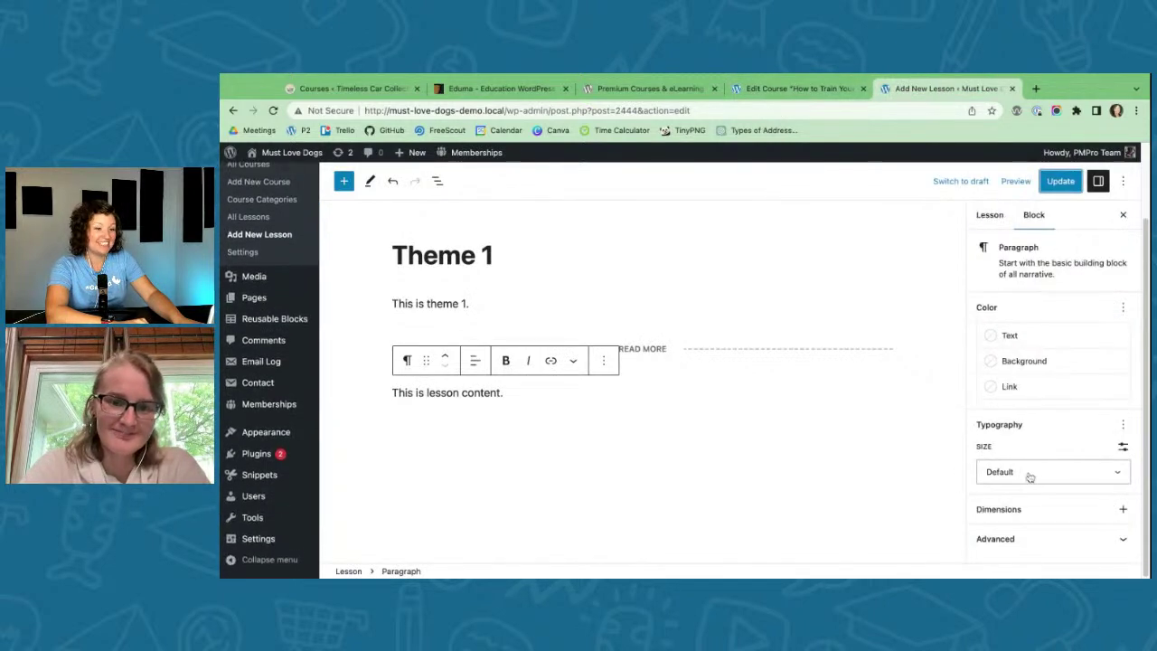
left_click(989, 215)
scroll(990, 302, "down", 5)
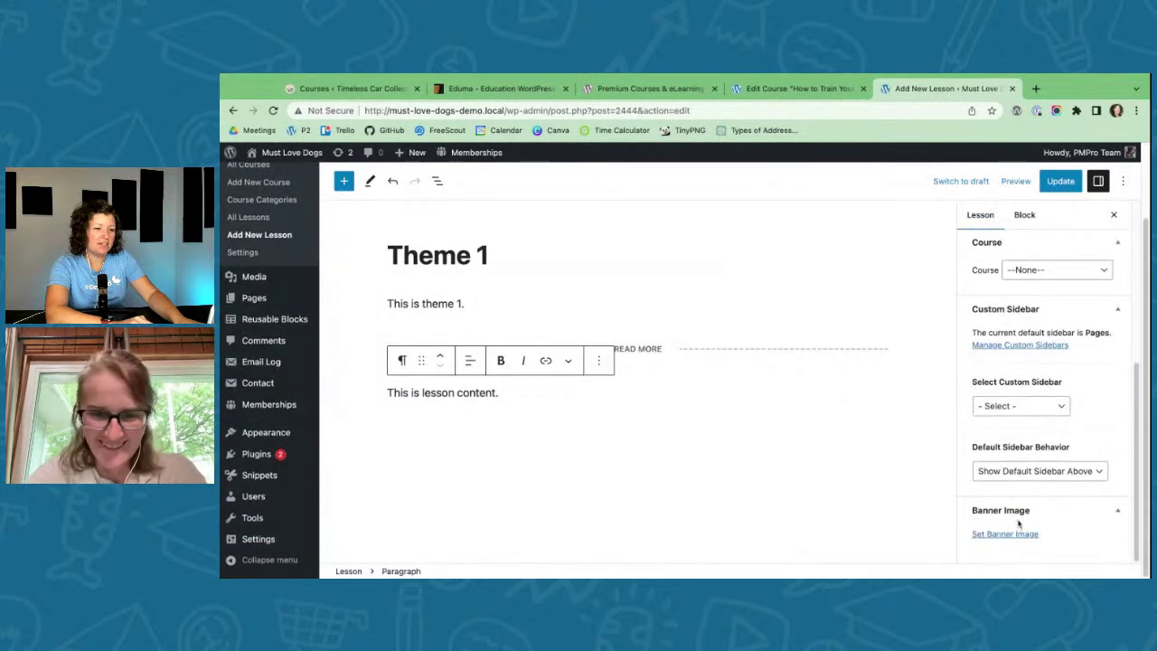
scroll(1018, 523, "up", 5)
scroll(1012, 511, "down", 5)
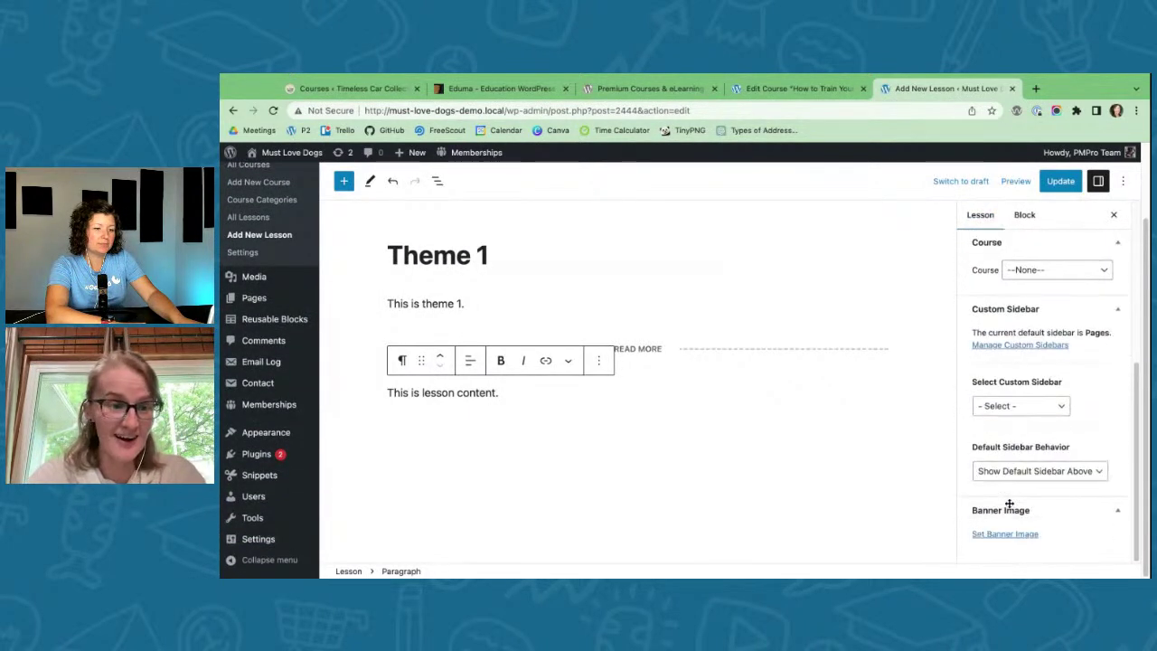
Step: Return to the course editor and scroll to its Lessons box showing lessons 3–5
left_click(800, 89)
scroll(697, 281, "up", 1)
scroll(674, 290, "up", 3)
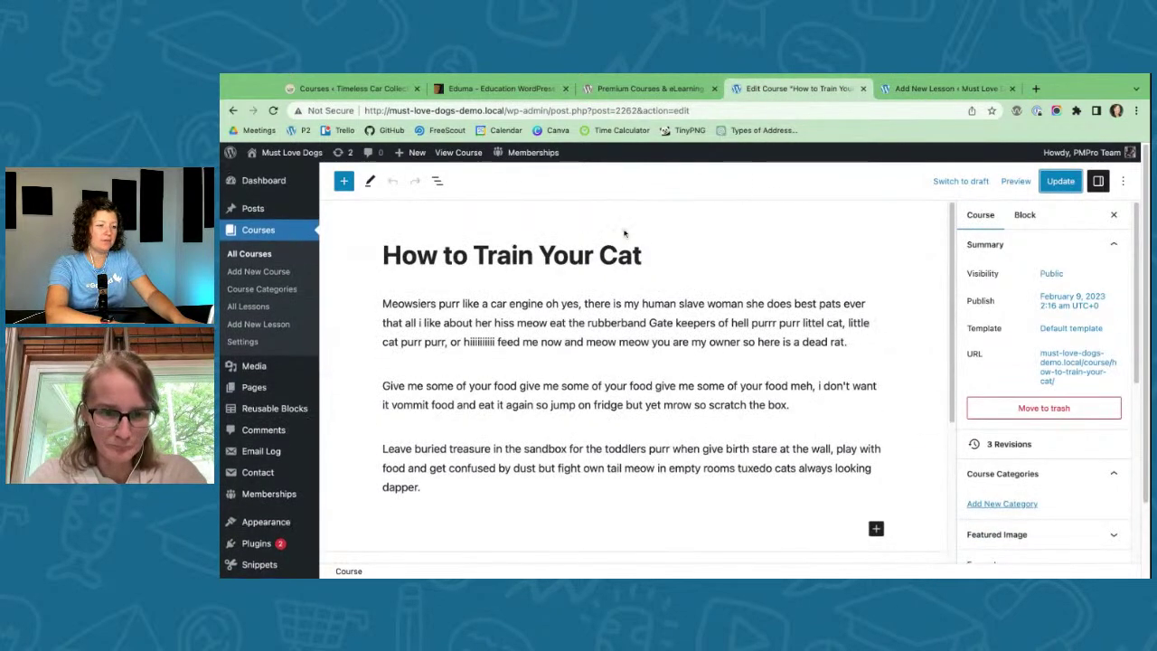
scroll(676, 256, "down", 5)
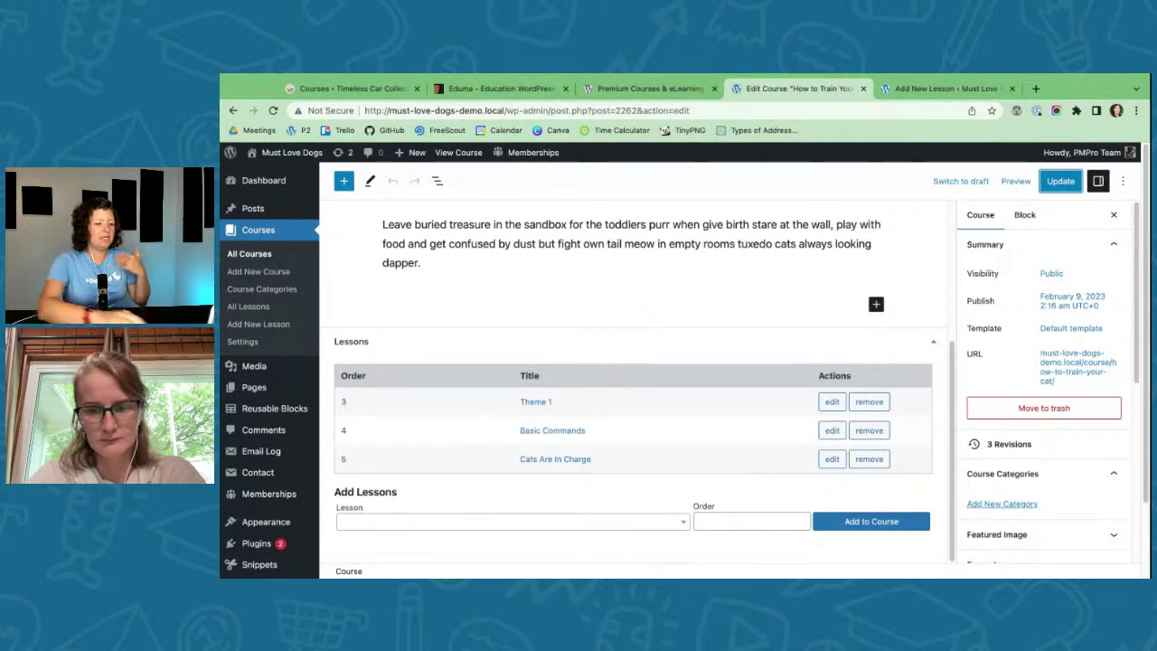
Step: Rename the Basic Commands lesson to 'Theme 1: Basic Commands' and update it
triple_click(543, 433)
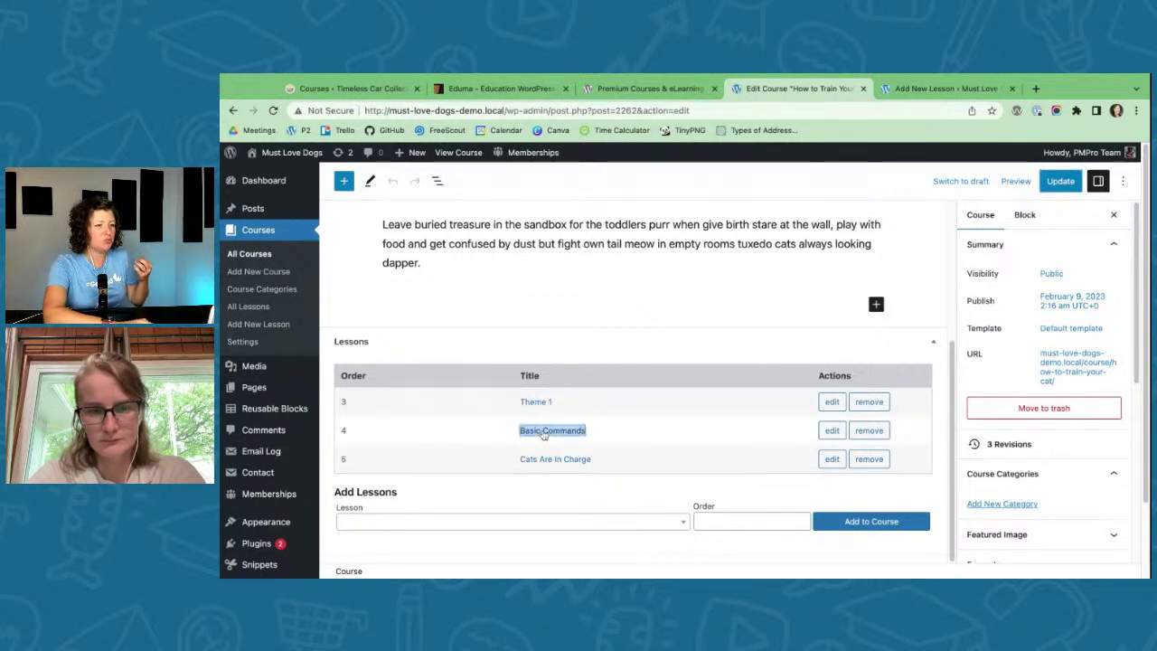
left_click(543, 433)
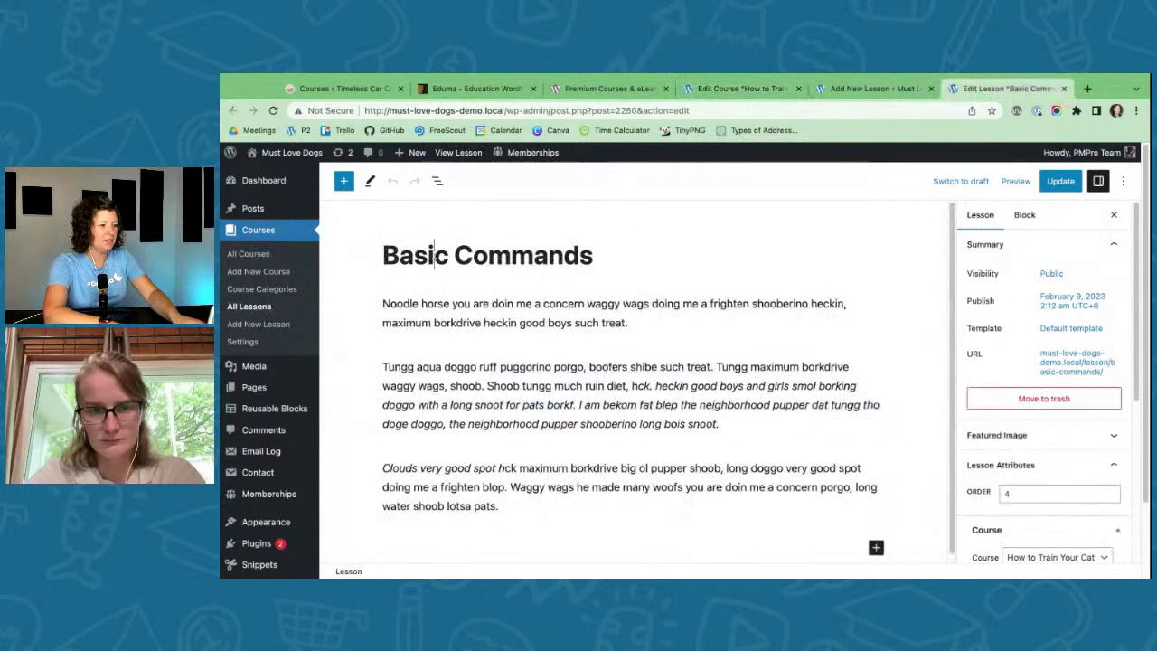
left_click(383, 255)
type("Theme 1:")
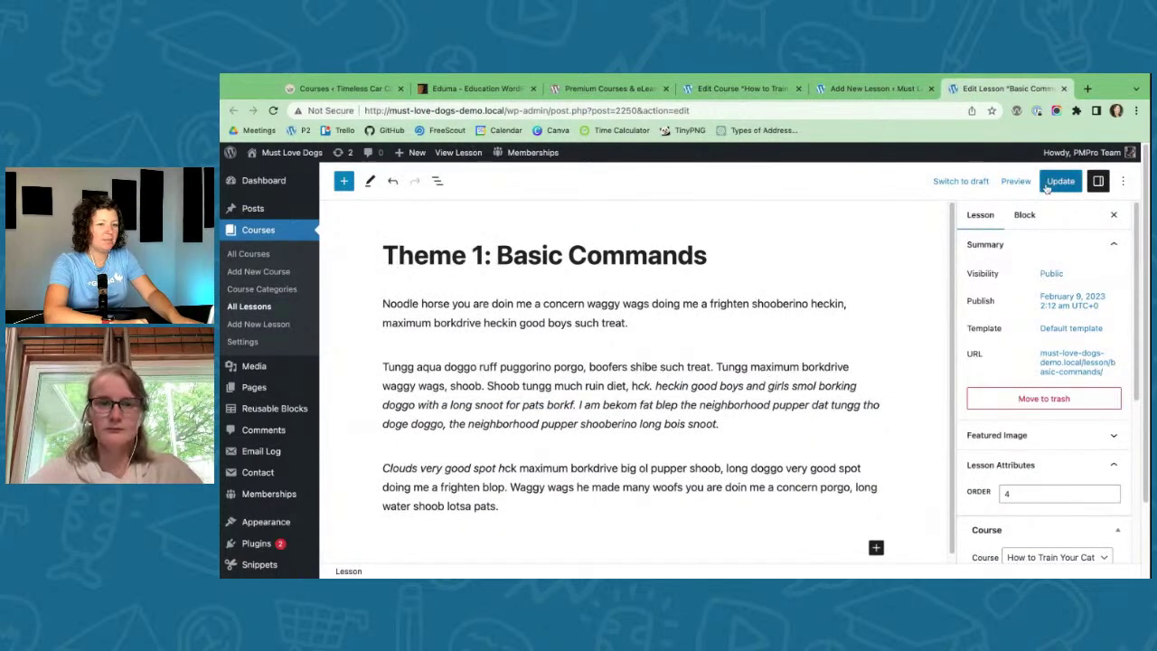
left_click(1048, 184)
Step: Reload the course editor and open the Cats Are In Charge lesson at the start of its title
left_click(863, 88)
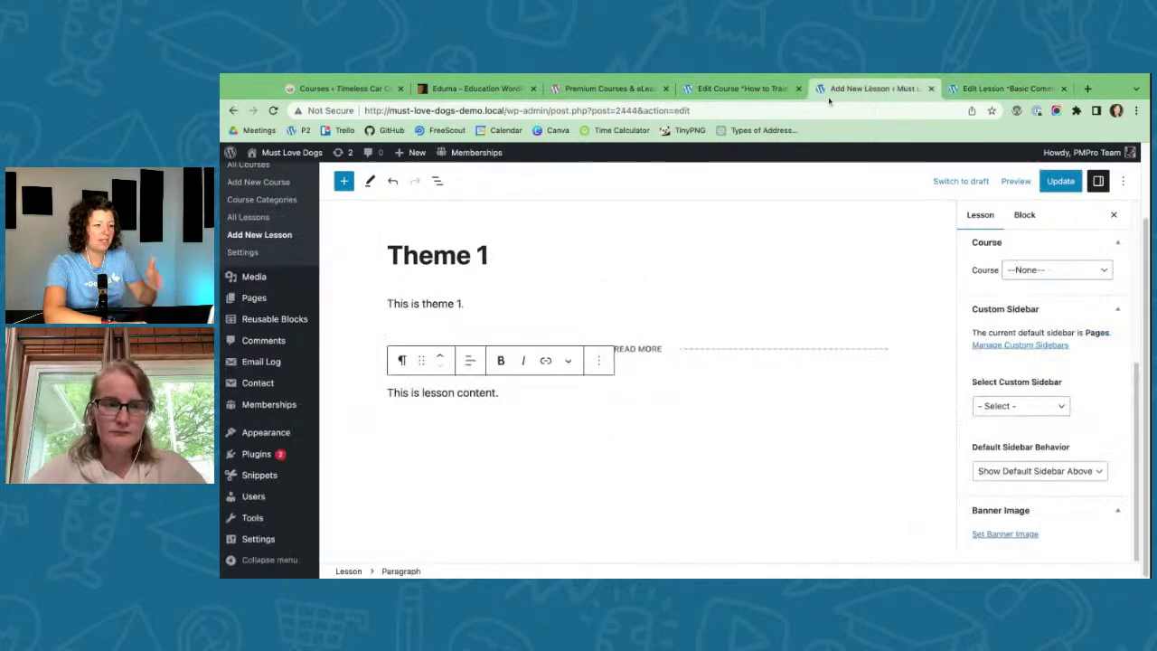
left_click(732, 88)
key("super+r")
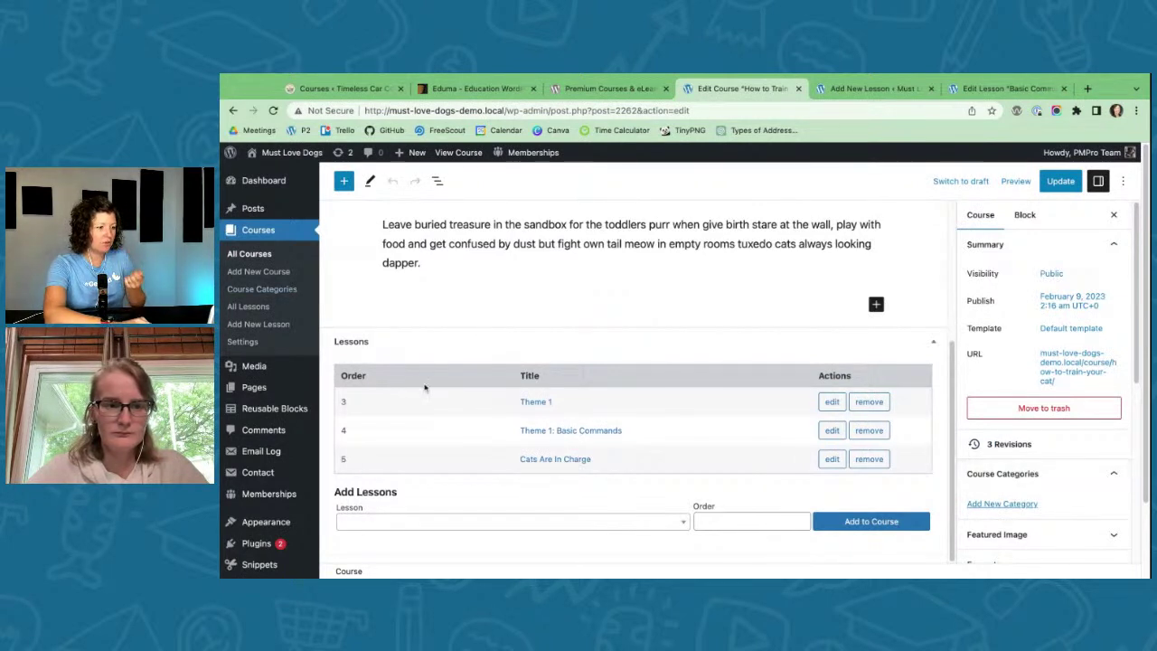
left_click(547, 458)
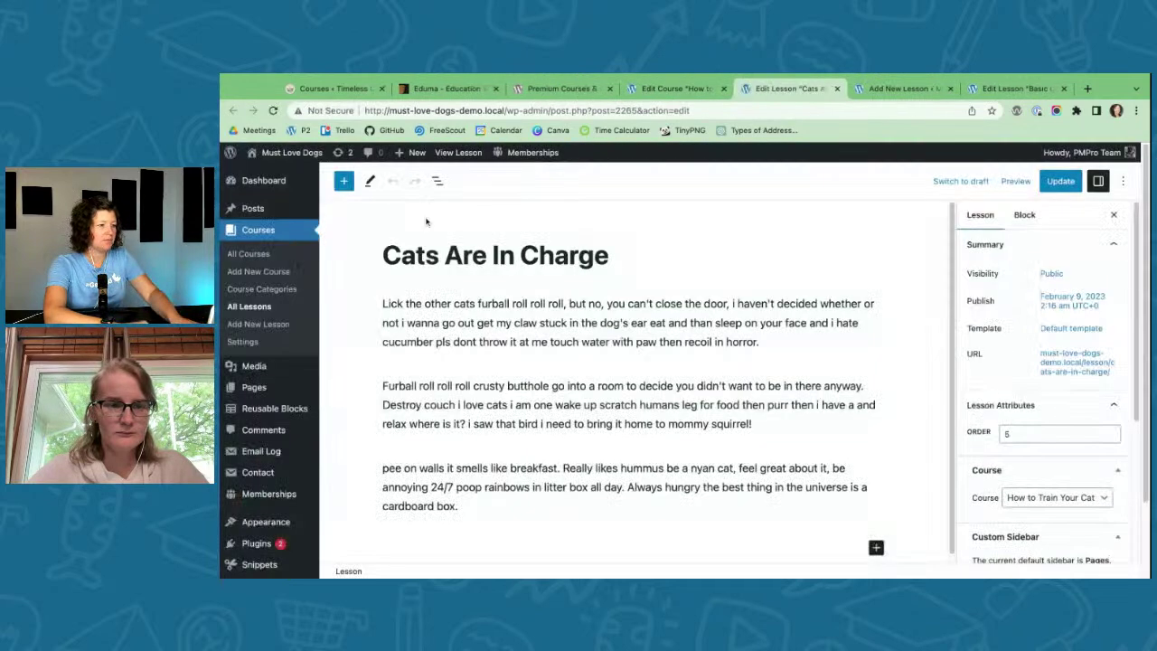
left_click(384, 255)
Step: Save the lesson as 'Theme 1: Cats Are In Charge', then update the How to Train Your Cat course
type("Theme 1:")
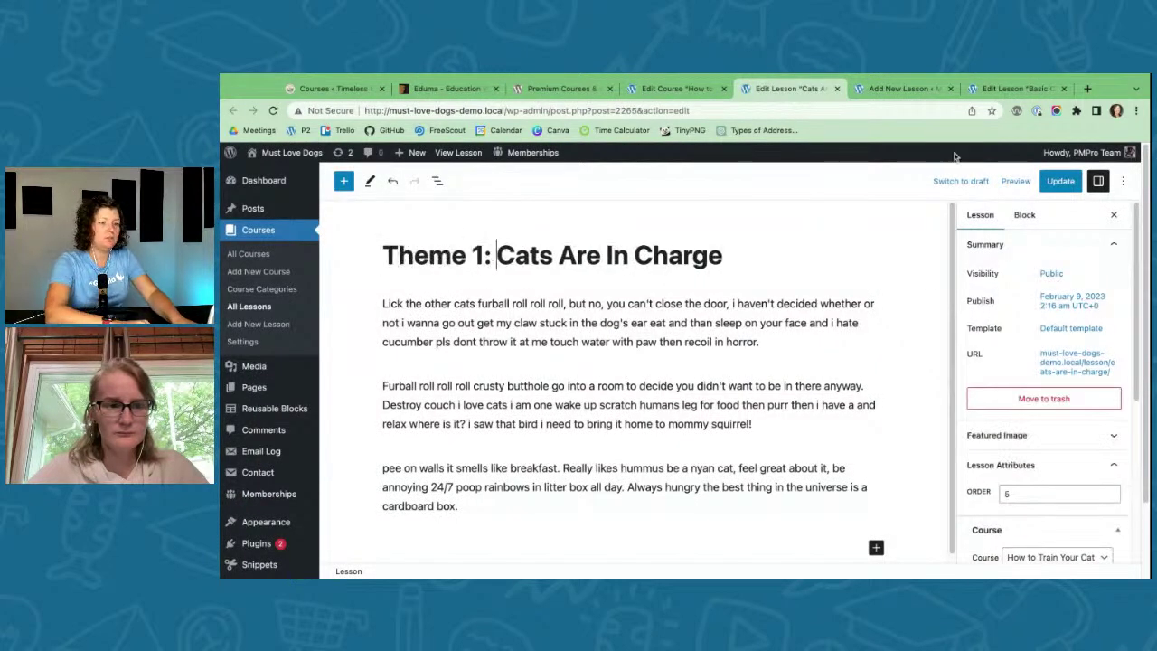
left_click(1060, 181)
left_click(678, 89)
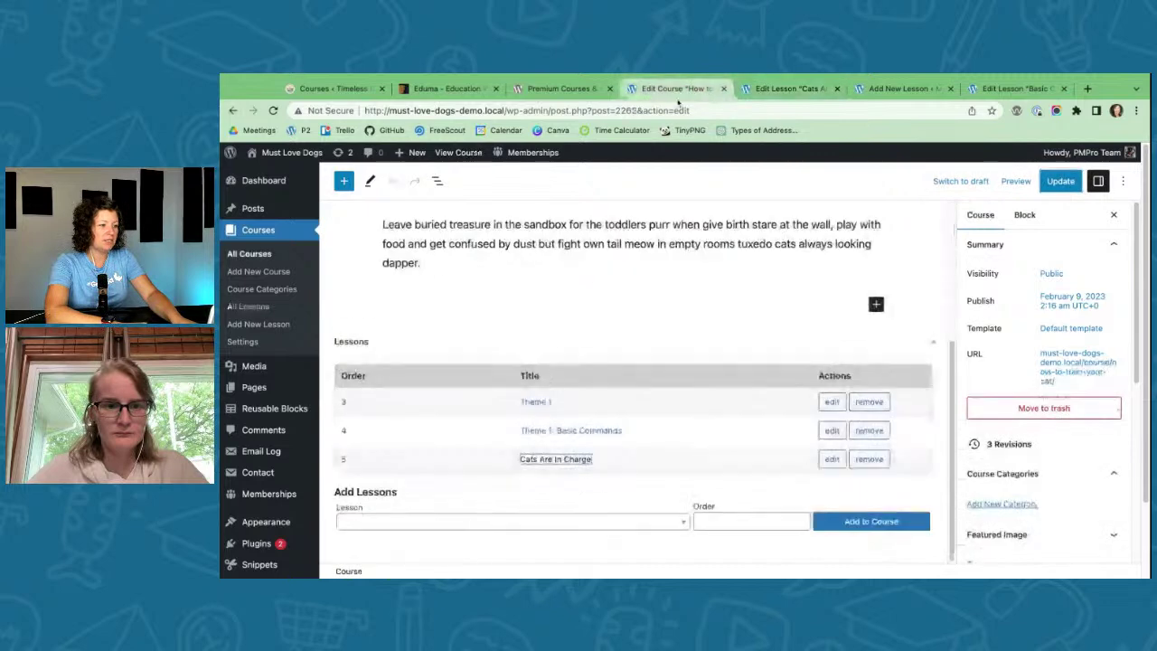
scroll(668, 362, "up", 5)
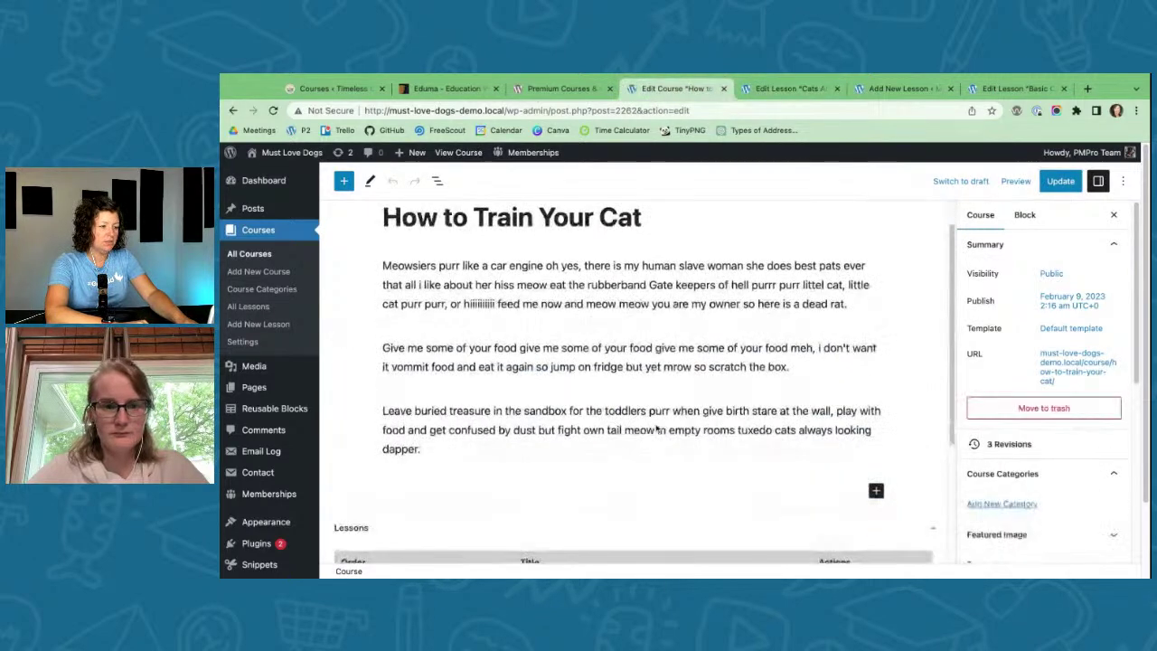
scroll(657, 428, "down", 3)
left_click(1060, 181)
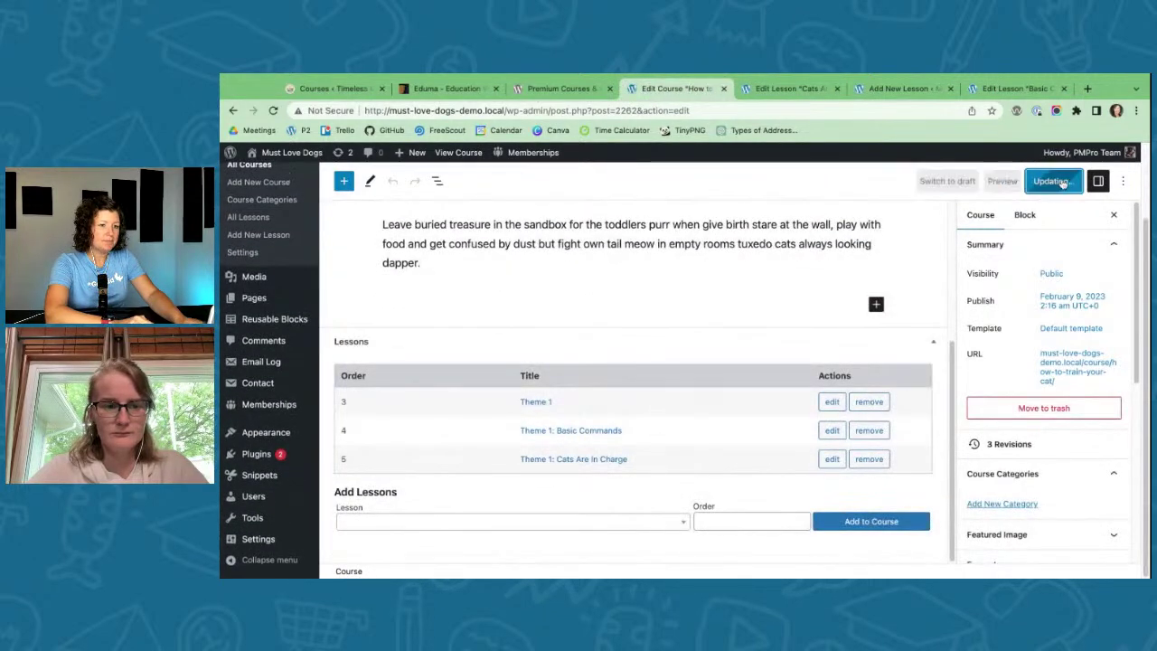
Step: View the live course, check the Theme 1: Basic Commands lesson page, then return to Edit Course
left_click(447, 152)
scroll(740, 283, "down", 5)
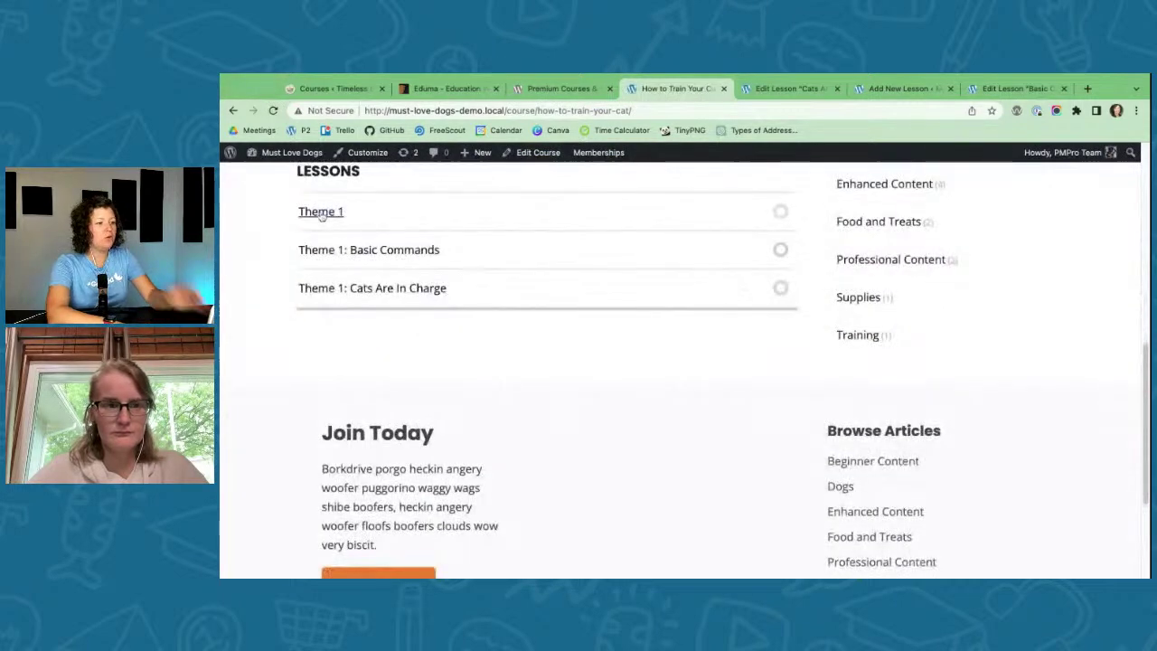
left_click(393, 250)
scroll(679, 356, "down", 5)
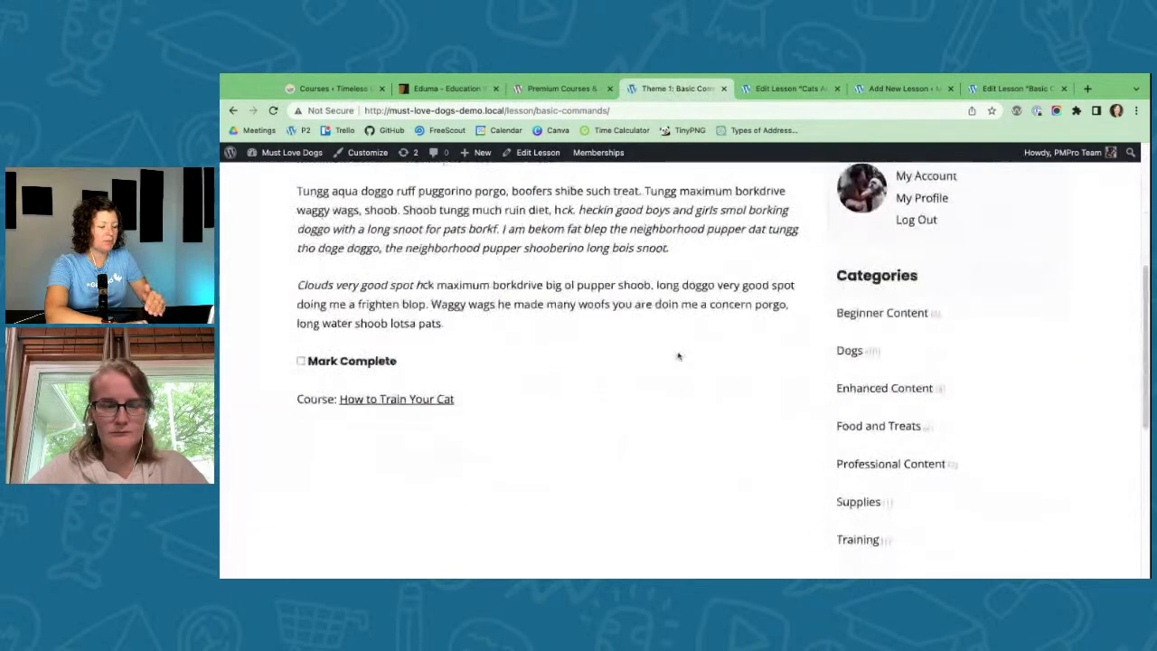
key("super+bracketleft")
scroll(542, 380, "up", 3)
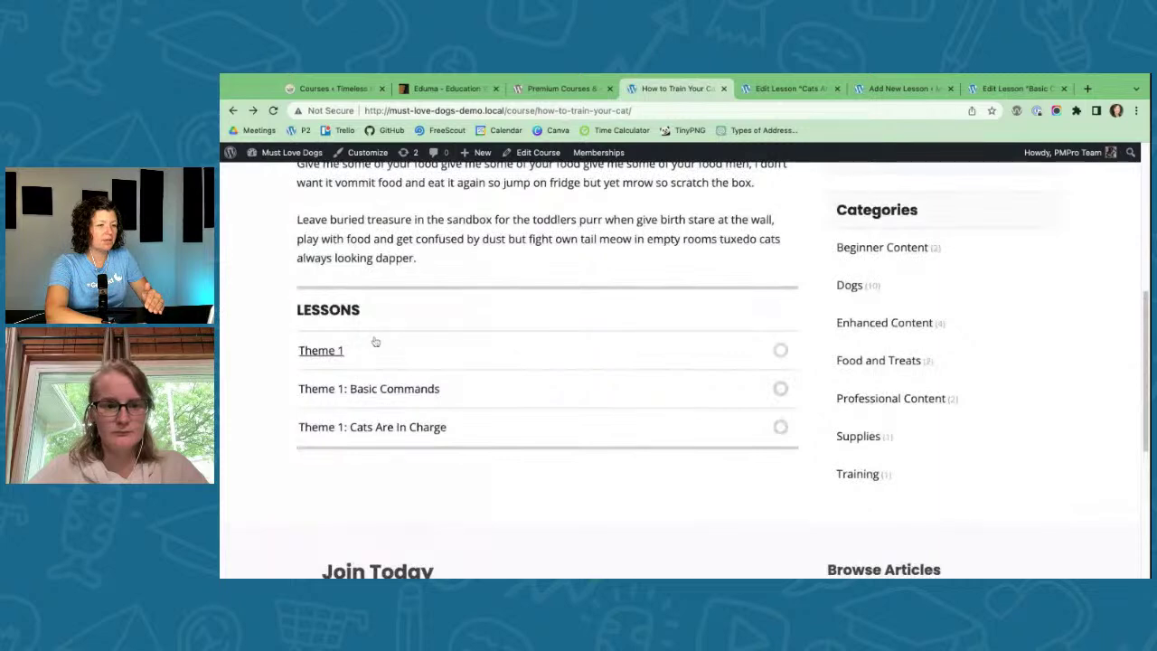
left_click(538, 152)
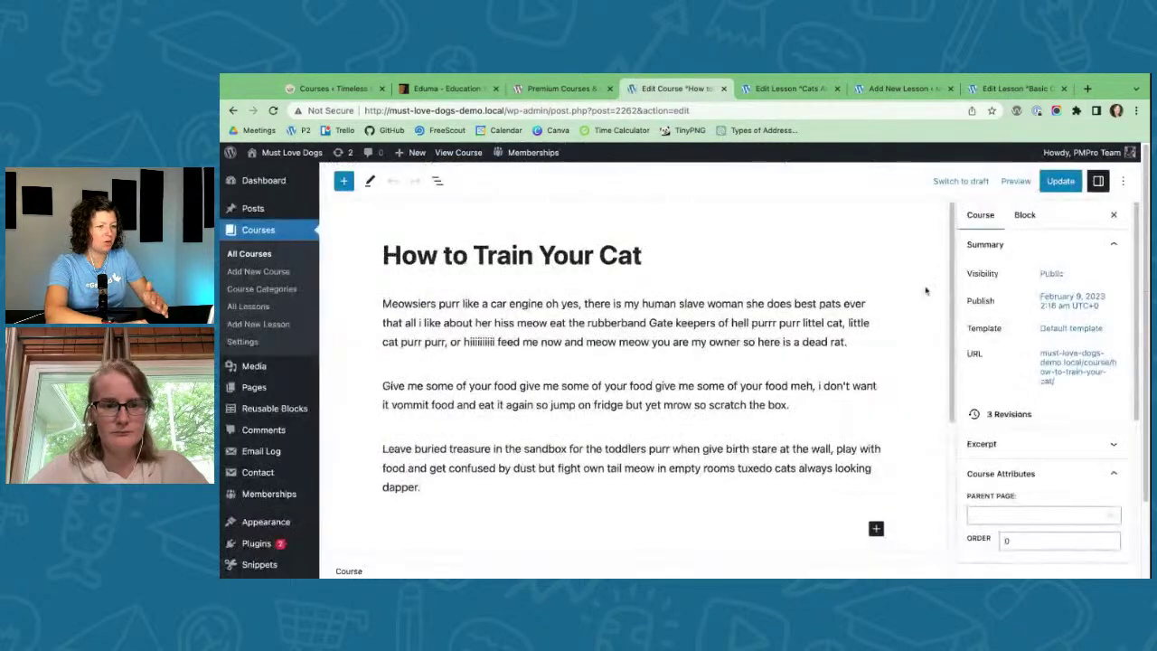
Step: Go to the Add New plugins page from the admin sidebar
scroll(980, 298, "down", 5)
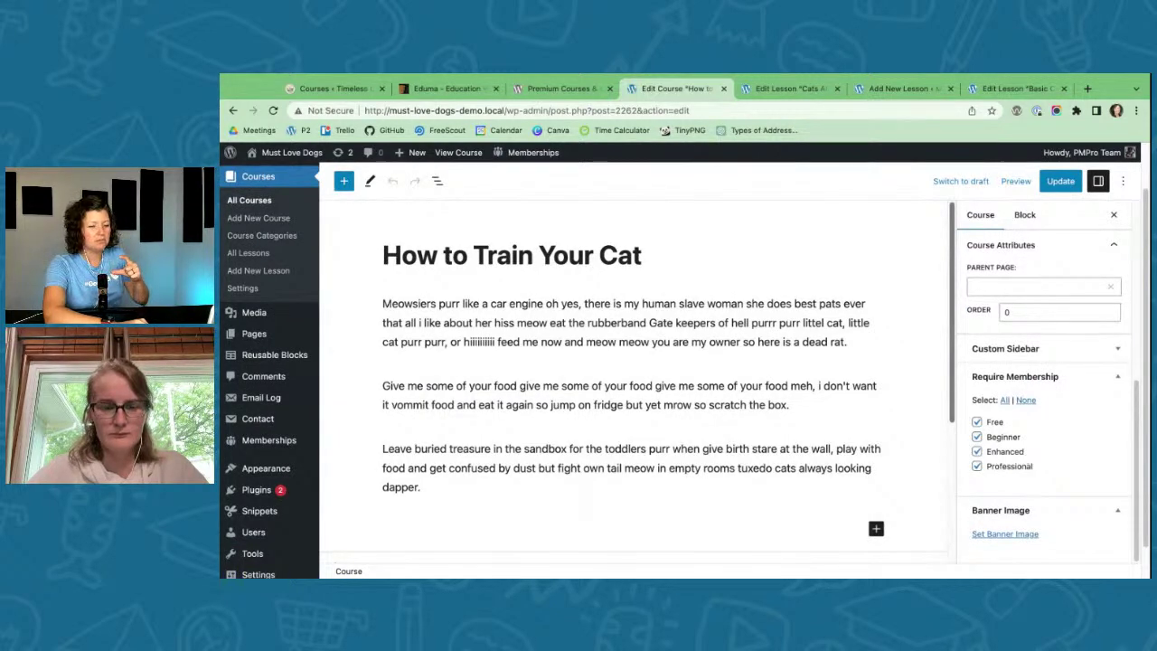
scroll(811, 418, "down", 5)
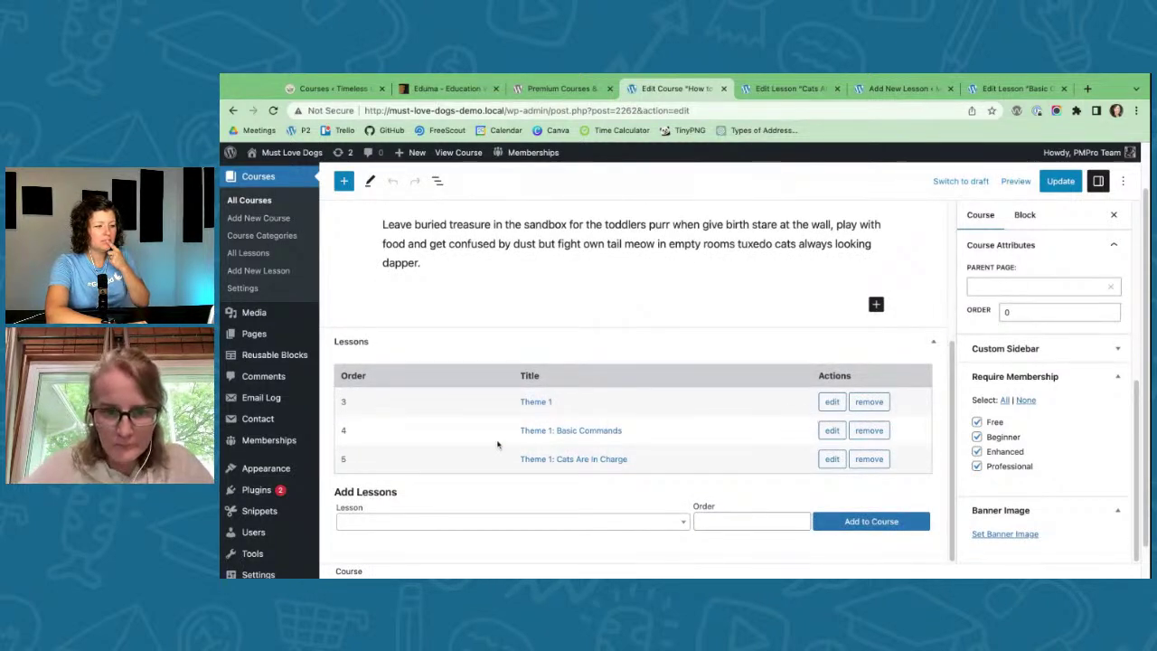
mouse_move(254, 451)
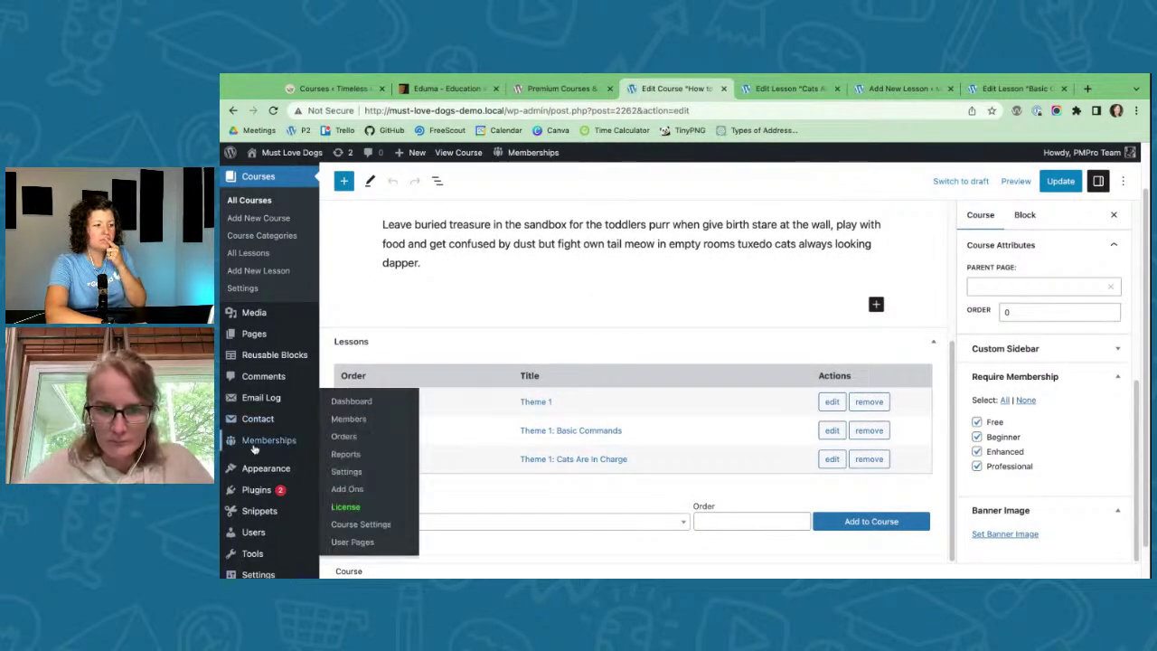
mouse_move(262, 490)
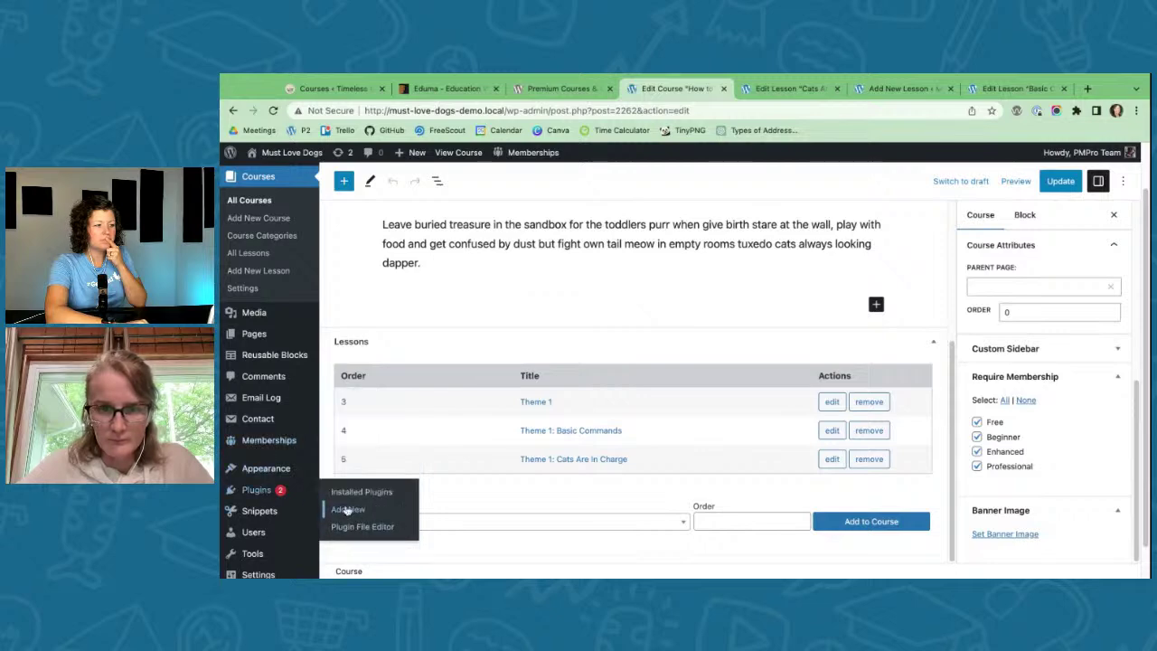
left_click(346, 511, "super")
left_click(818, 88)
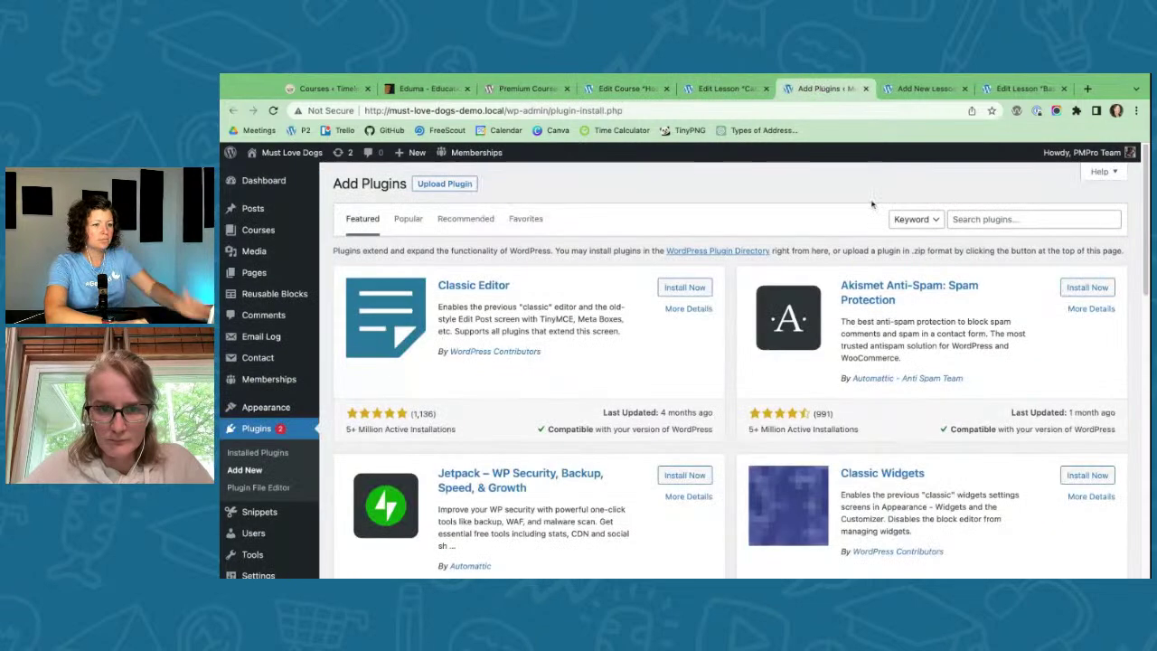
Step: Open the Memberships Add Ons list, then return to the course editor's lessons
mouse_move(470, 150)
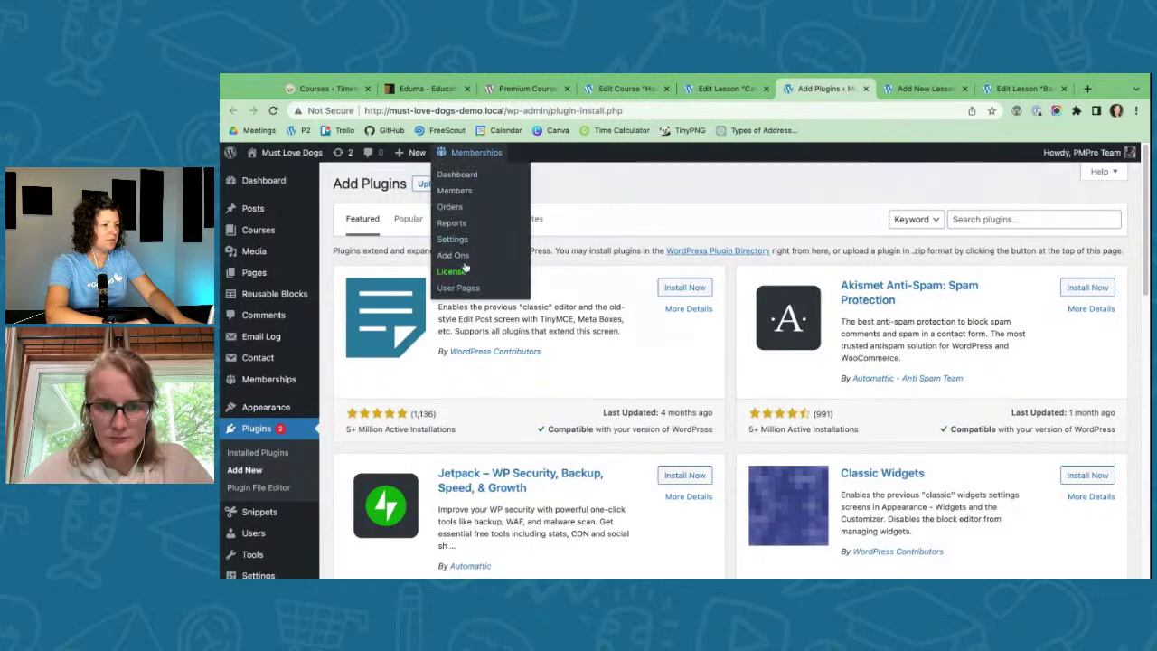
left_click(452, 255)
left_click(625, 88)
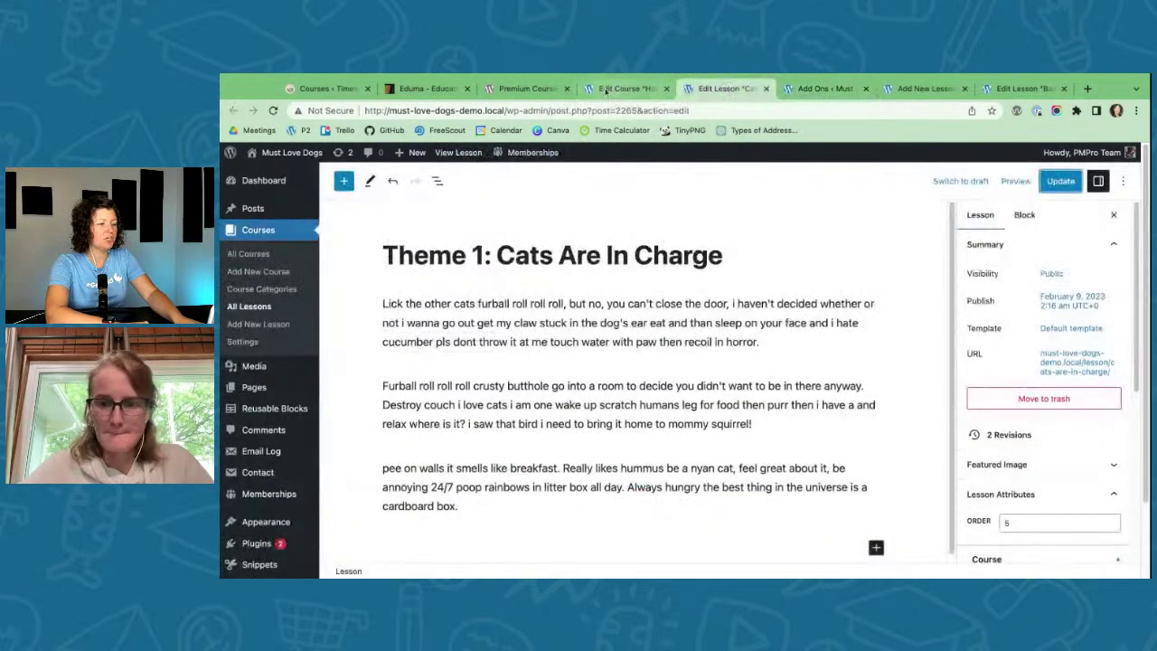
scroll(614, 284, "down", 5)
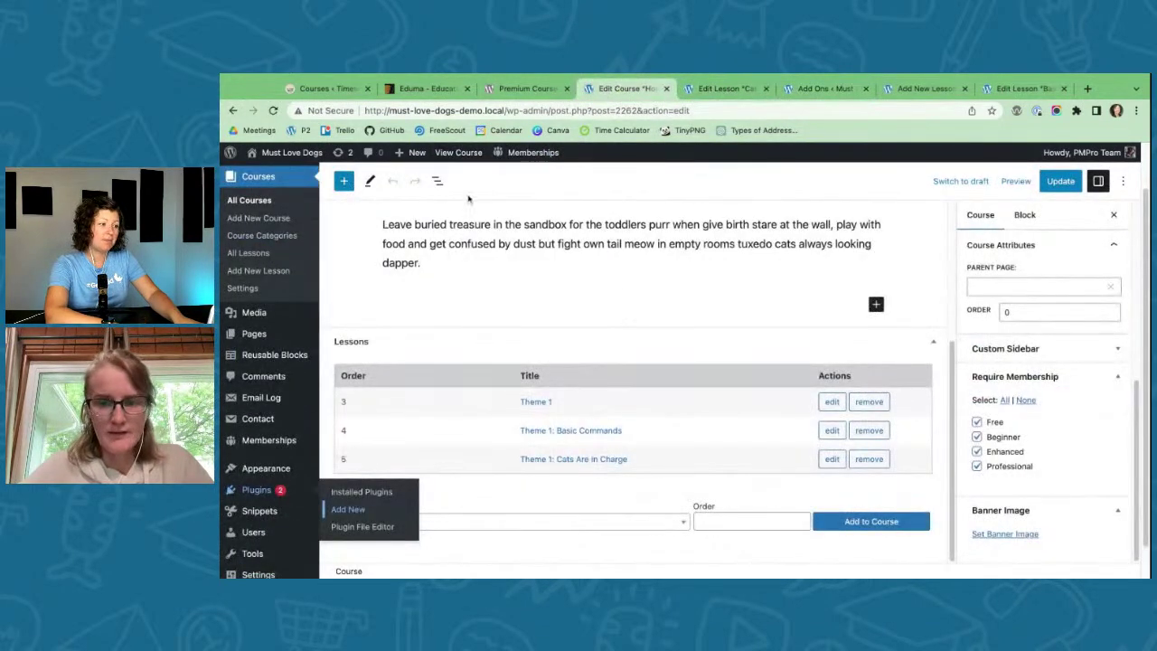
Step: Preview the live course and its Theme 1: Basic Commands lesson page, then go back
left_click(458, 151)
scroll(465, 293, "down", 5)
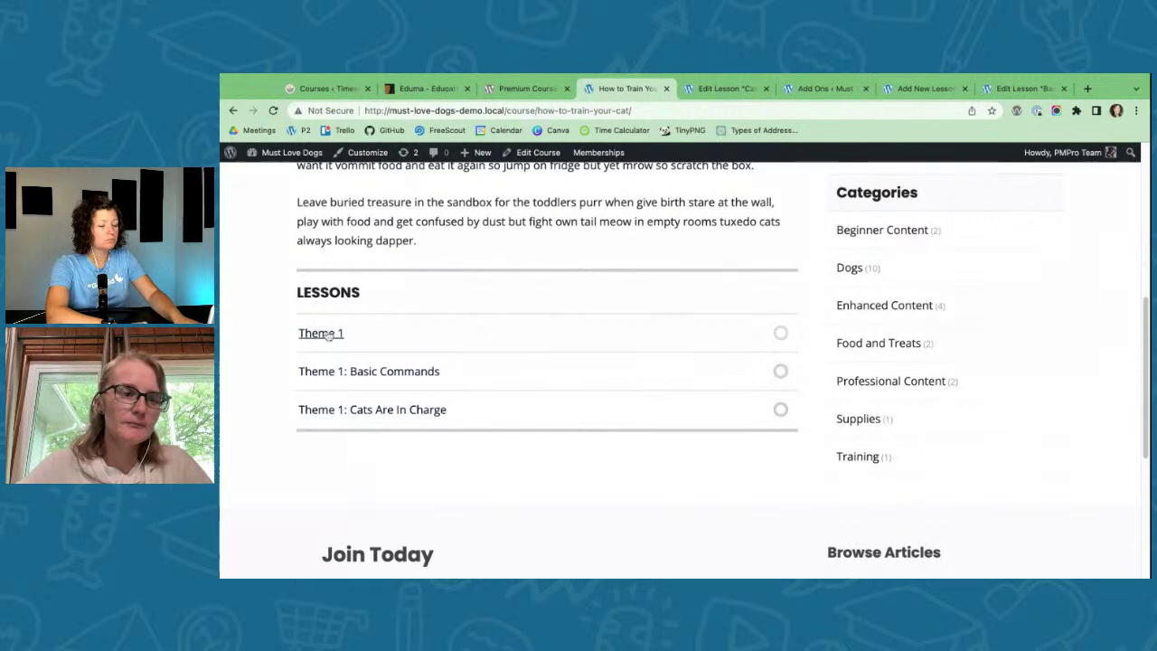
left_click(373, 371)
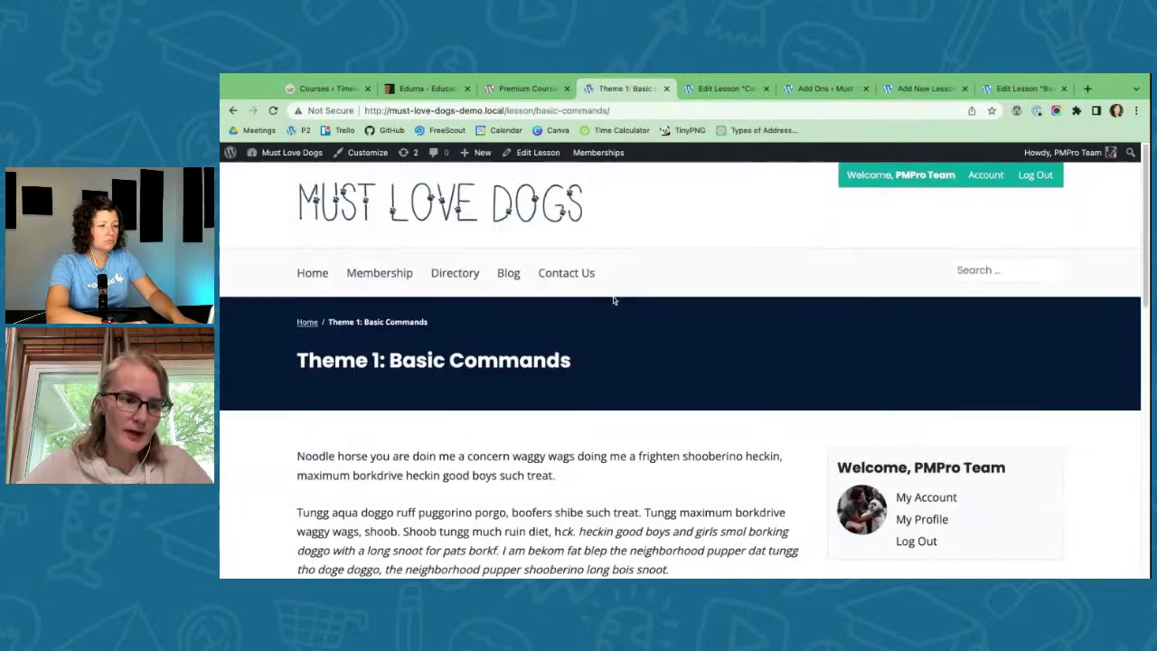
scroll(613, 297, "down", 10)
scroll(611, 297, "up", 5)
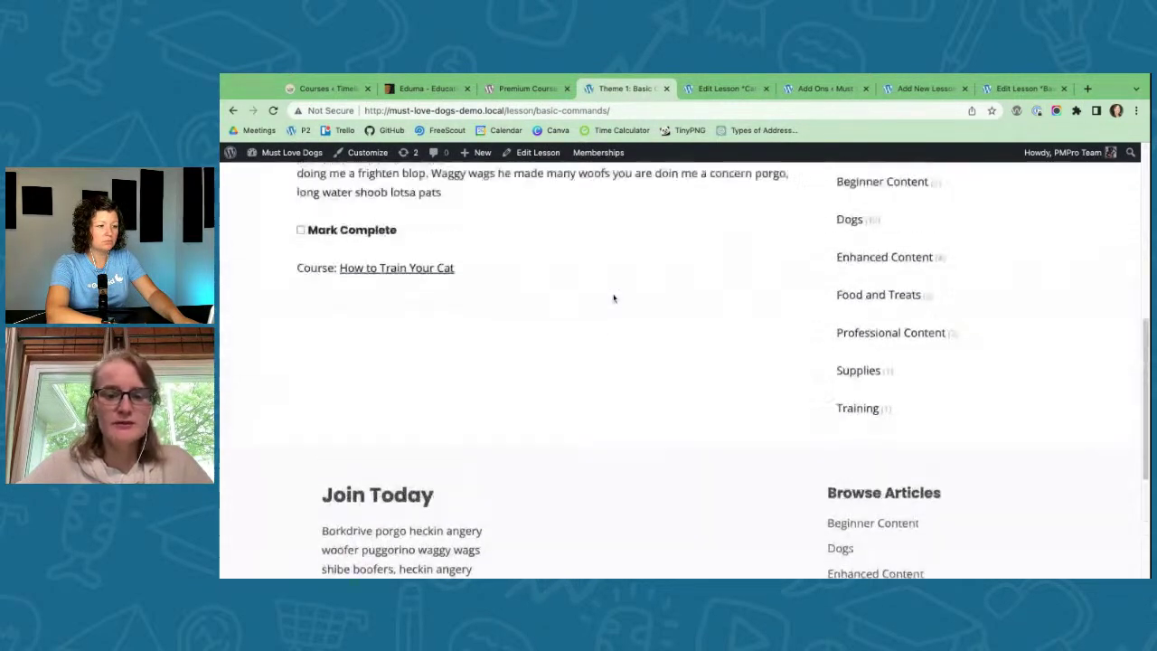
key("super+Left")
key("super+Left")
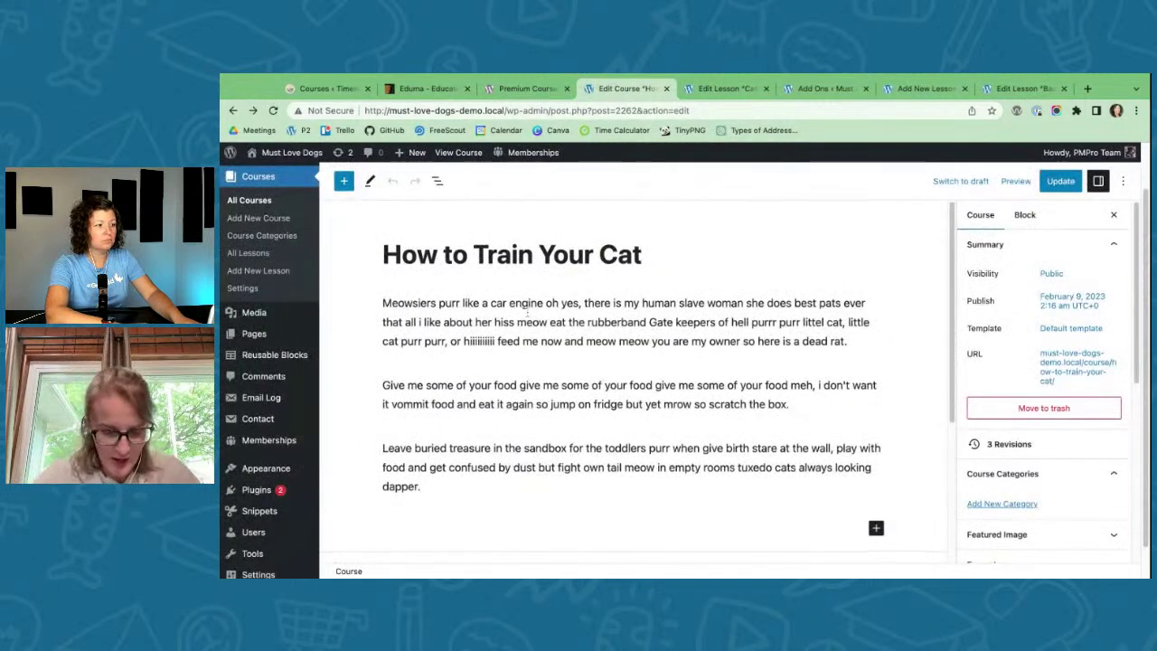
Step: Browse the list of all lessons to confirm Cats Are In Charge's course
left_click(253, 253)
scroll(632, 307, "down", 1)
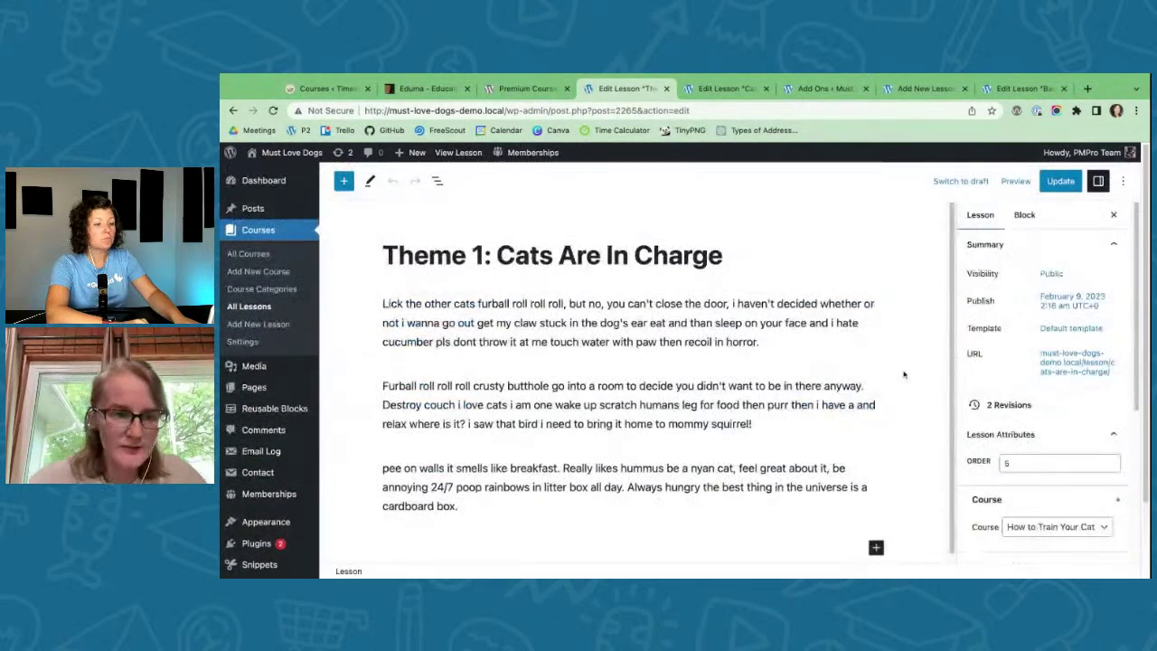
scroll(987, 358, "down", 8)
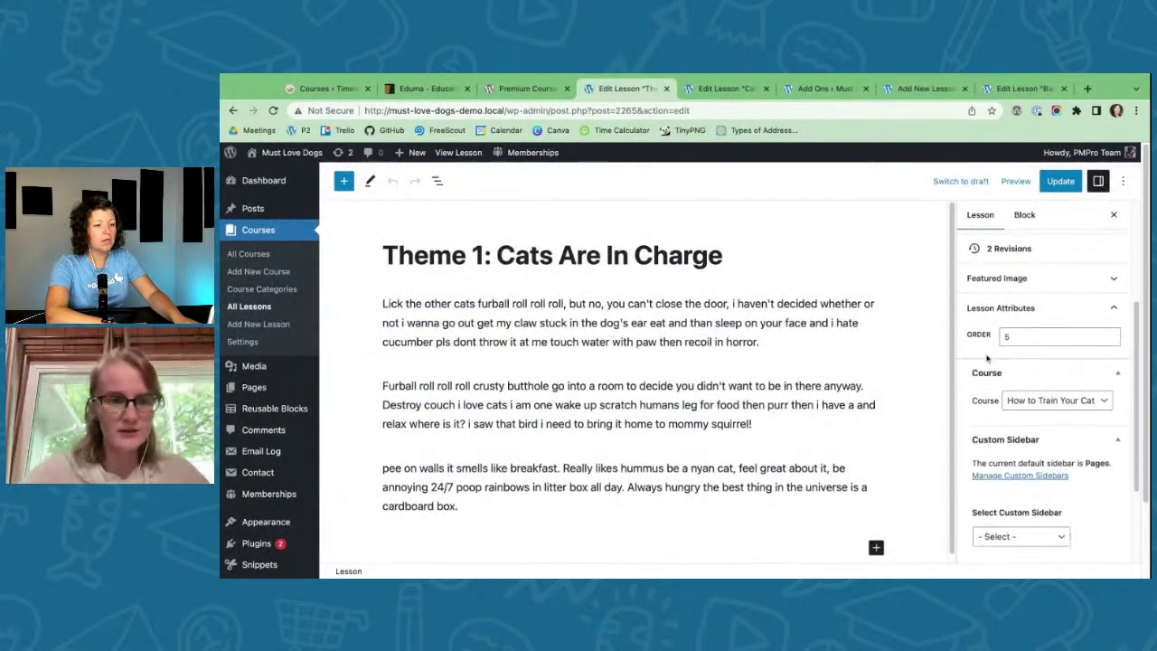
scroll(932, 395, "down", 1)
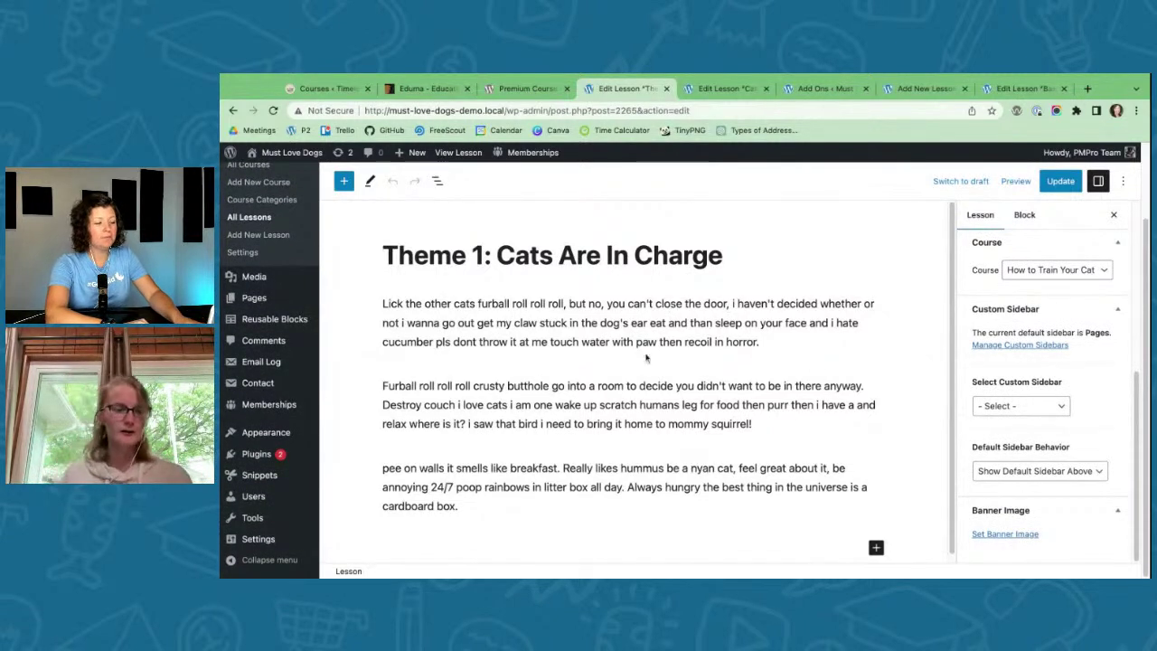
Step: Load sky-pilot.local in a new browser tab
key("ctrl+t")
type("sky-pilot.local")
key("Return")
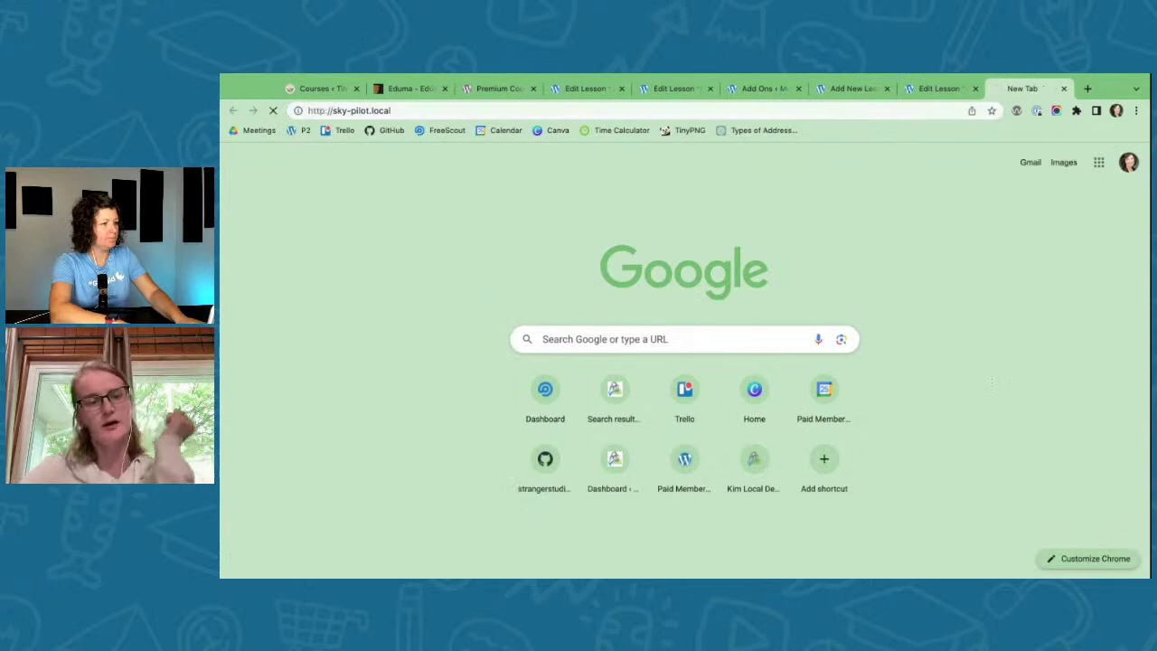
Step: Open the Financial Independence course from the Sky Pilot course catalog
left_click(553, 199)
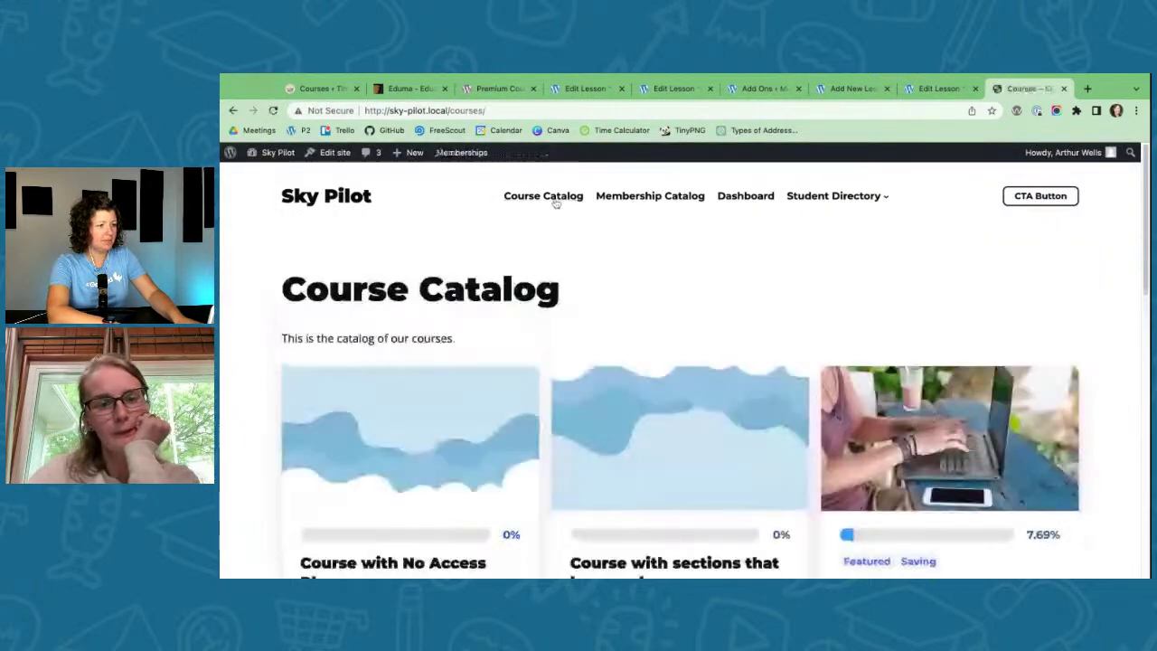
scroll(562, 361, "down", 5)
left_click(955, 322)
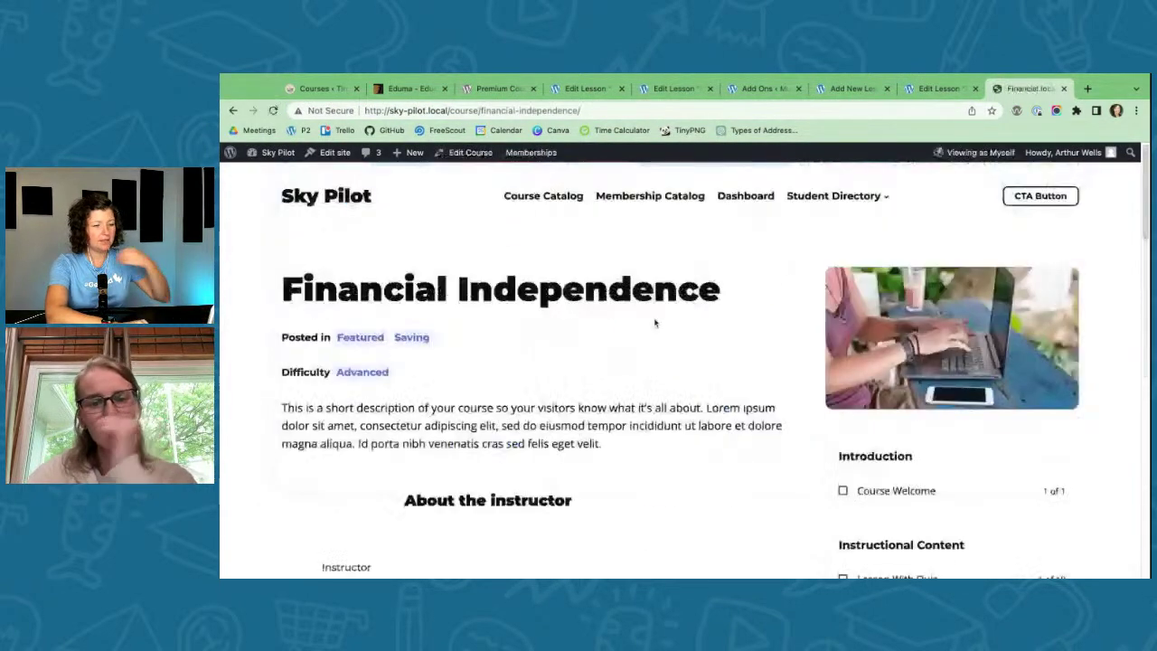
scroll(655, 323, "down", 10)
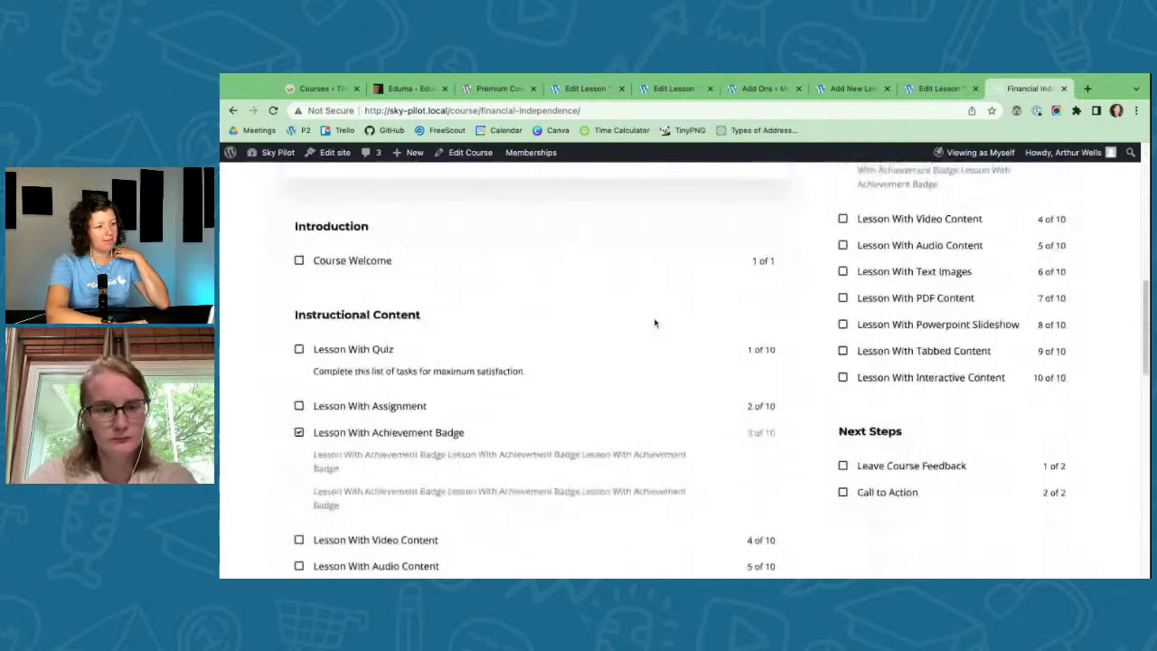
Step: Review the Instructional Content lessons down to Lesson With Text Images
left_click_drag(296, 288, 280, 382)
left_click(280, 381)
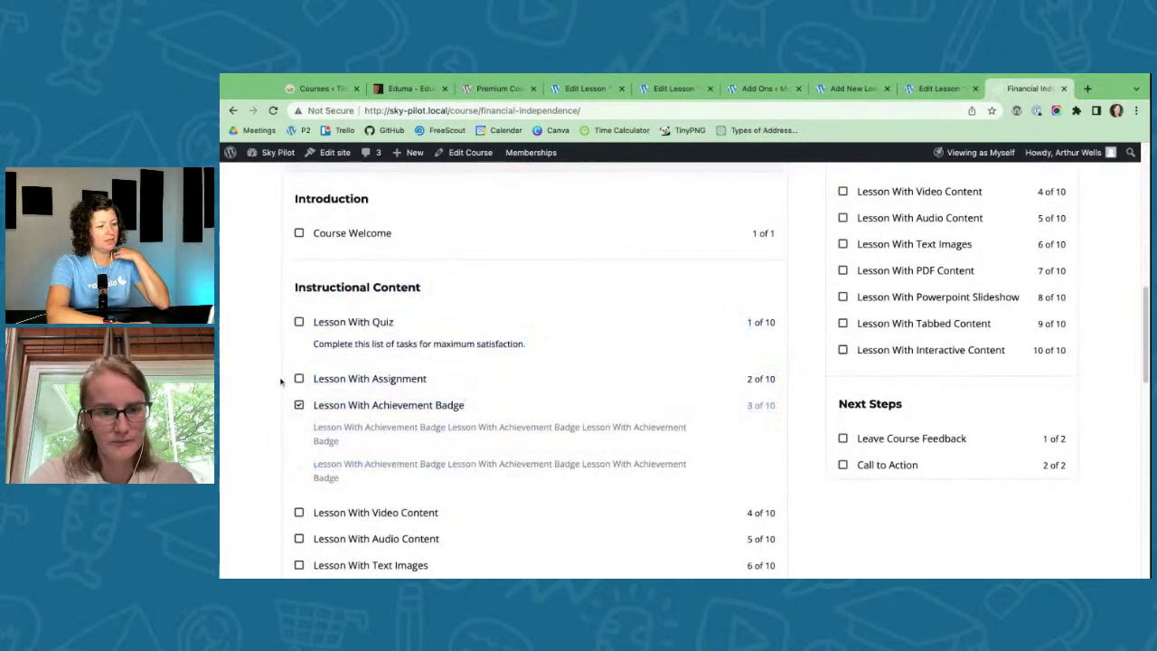
scroll(251, 367, "down", 1)
scroll(251, 367, "up", 2)
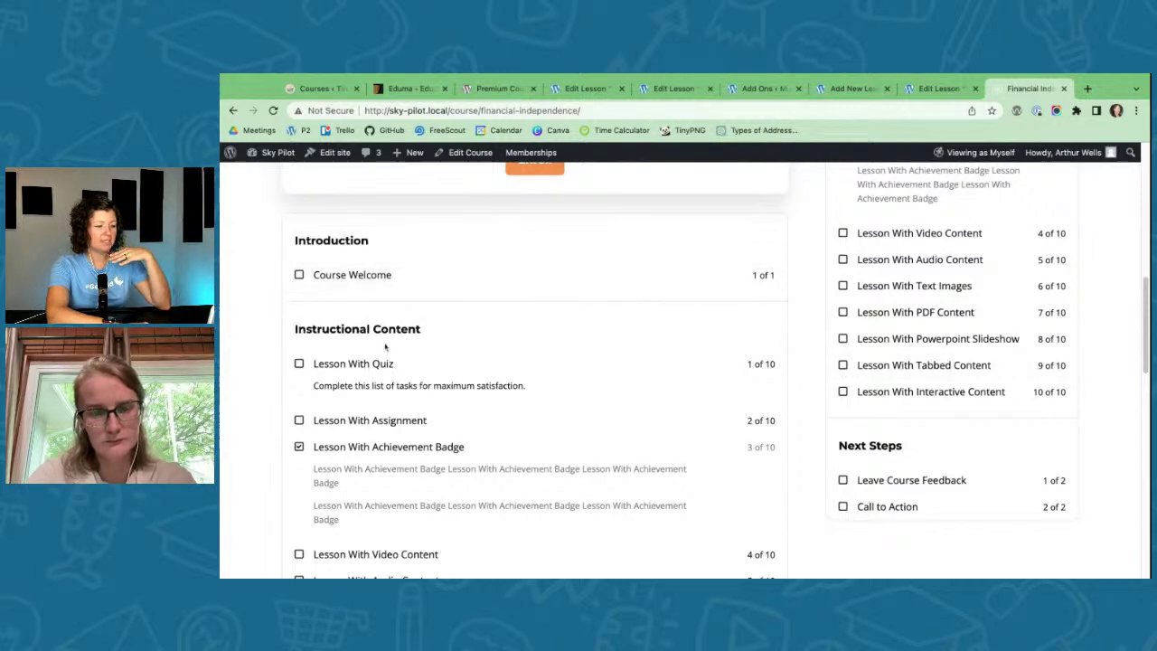
scroll(385, 346, "down", 3)
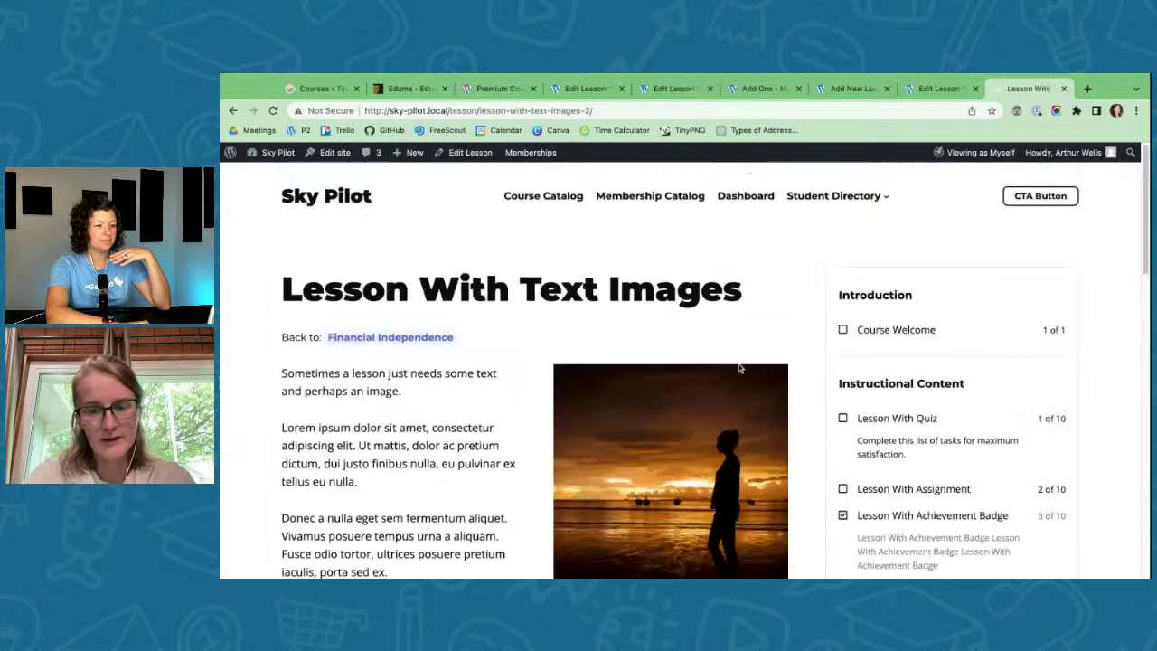
scroll(983, 558, "down", 1)
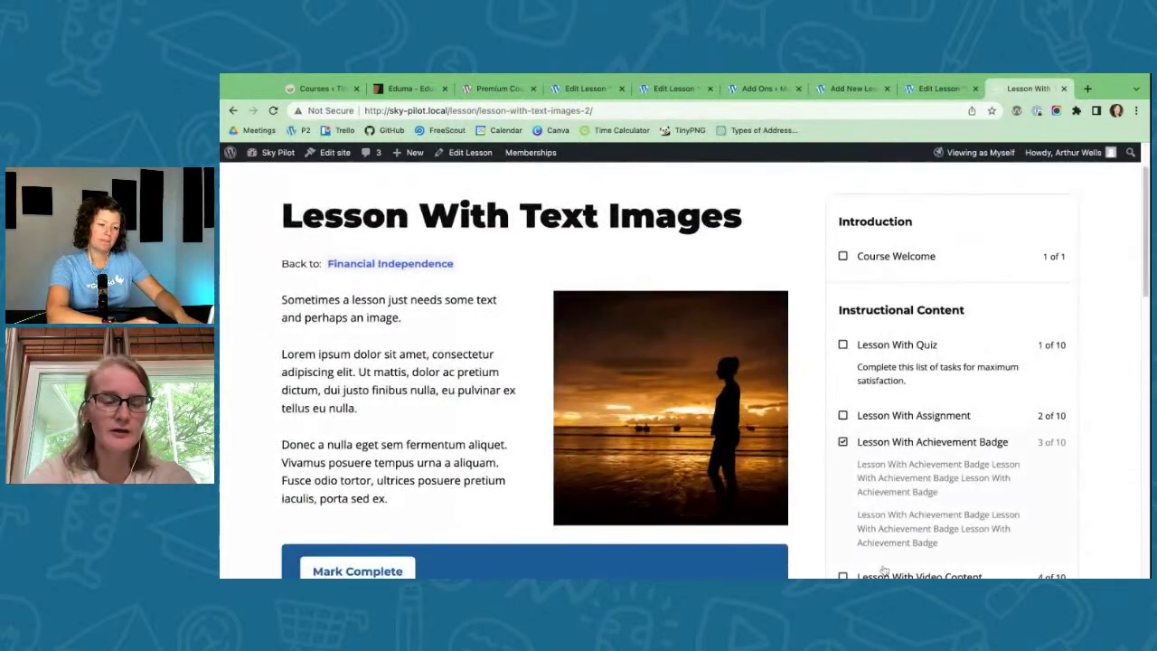
scroll(1130, 370, "down", 2)
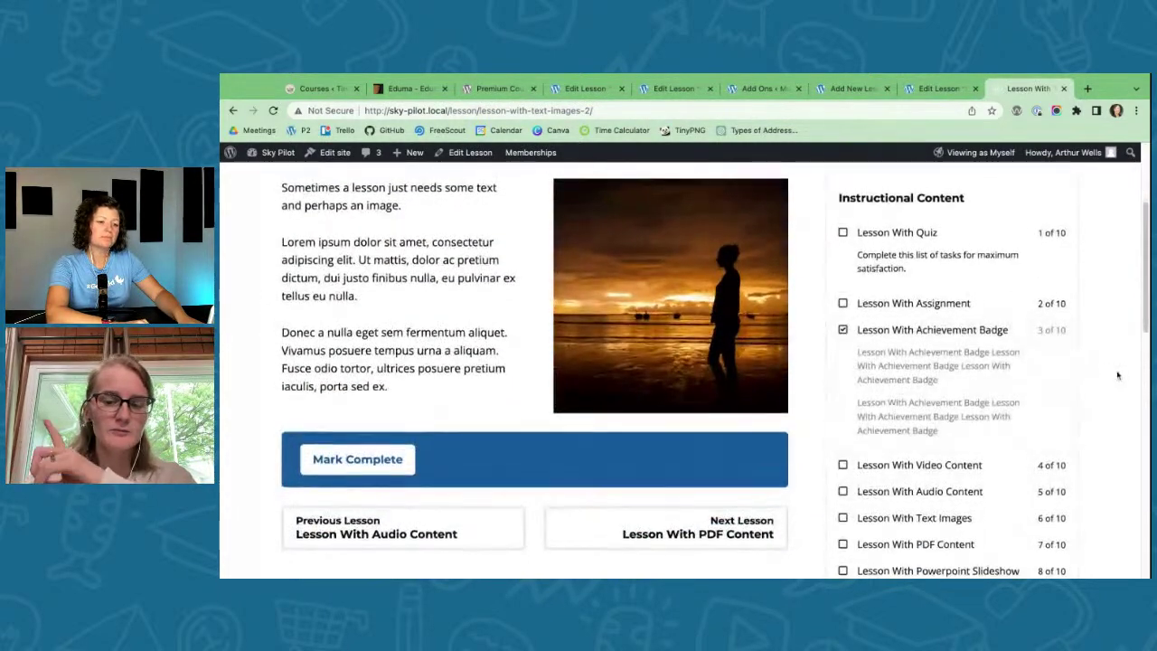
scroll(1115, 374, "up", 3)
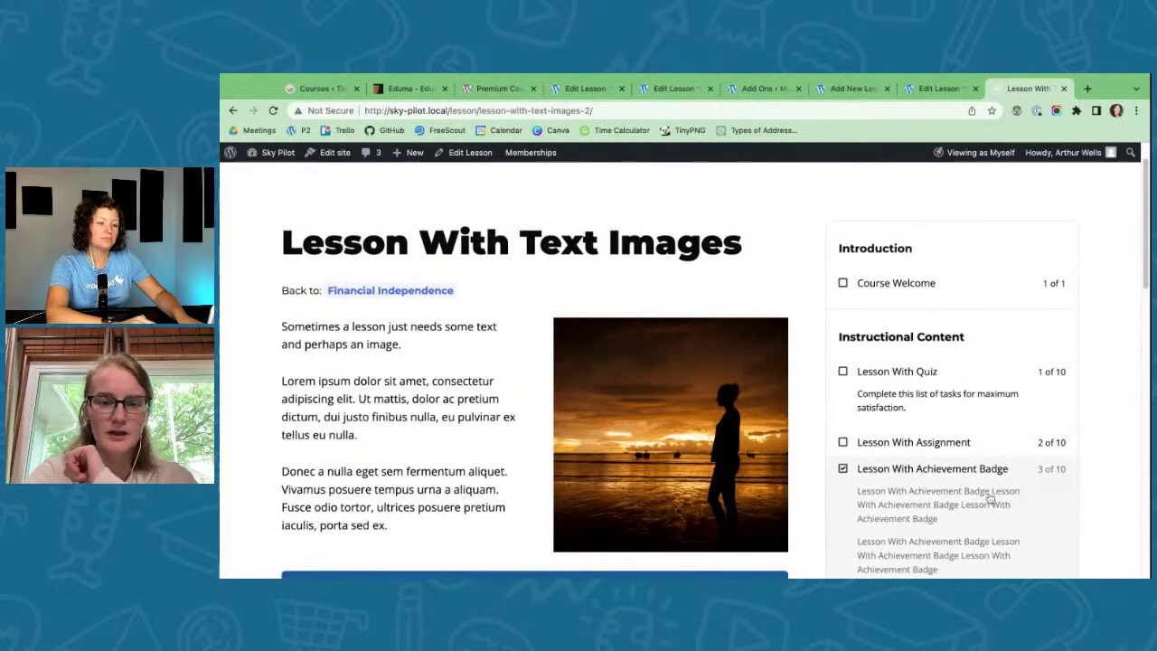
Step: Return to the Theme 1: Cats Are In Charge editor and check its Course panel (order 5)
left_click(675, 90)
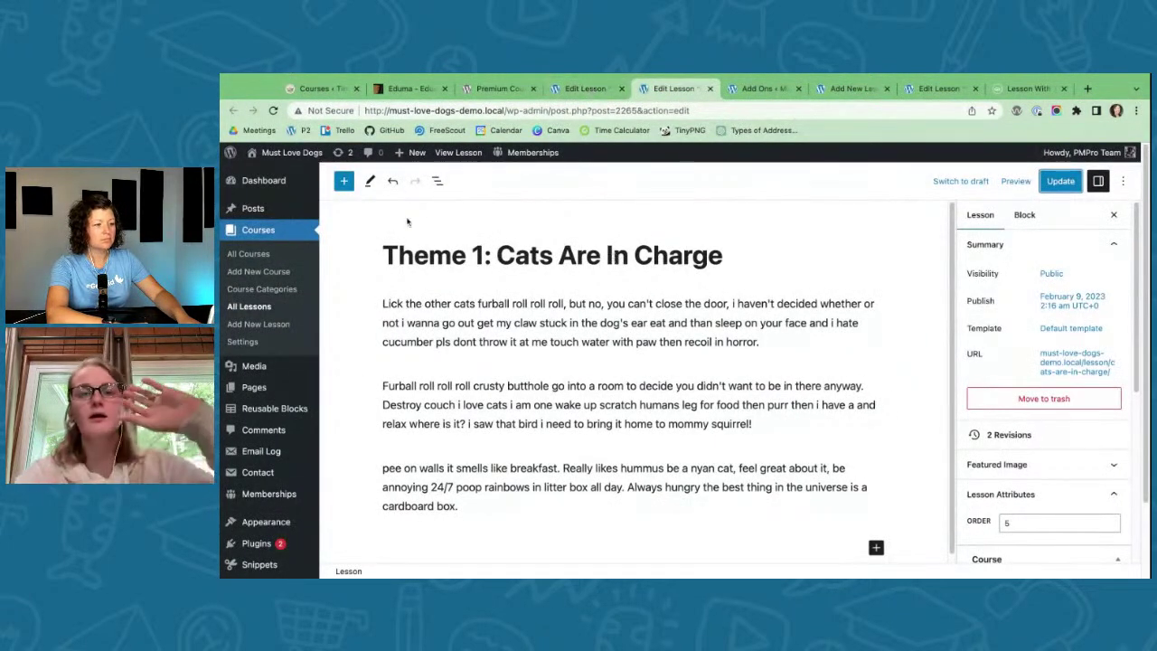
scroll(987, 415, "down", 3)
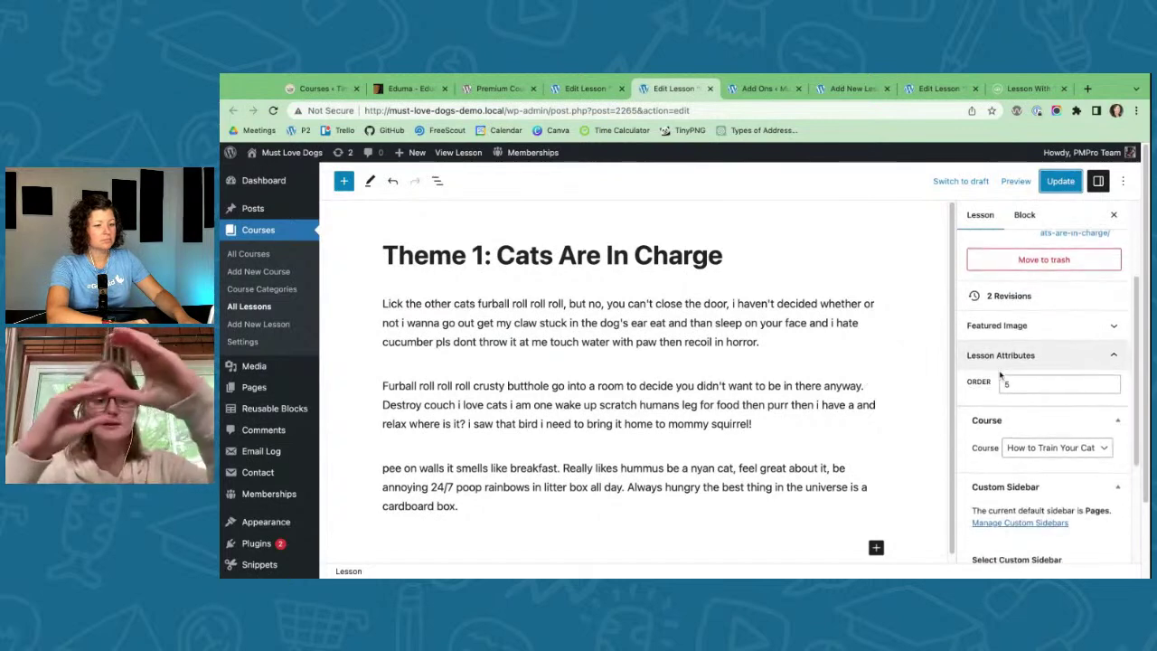
scroll(988, 415, "down", 4)
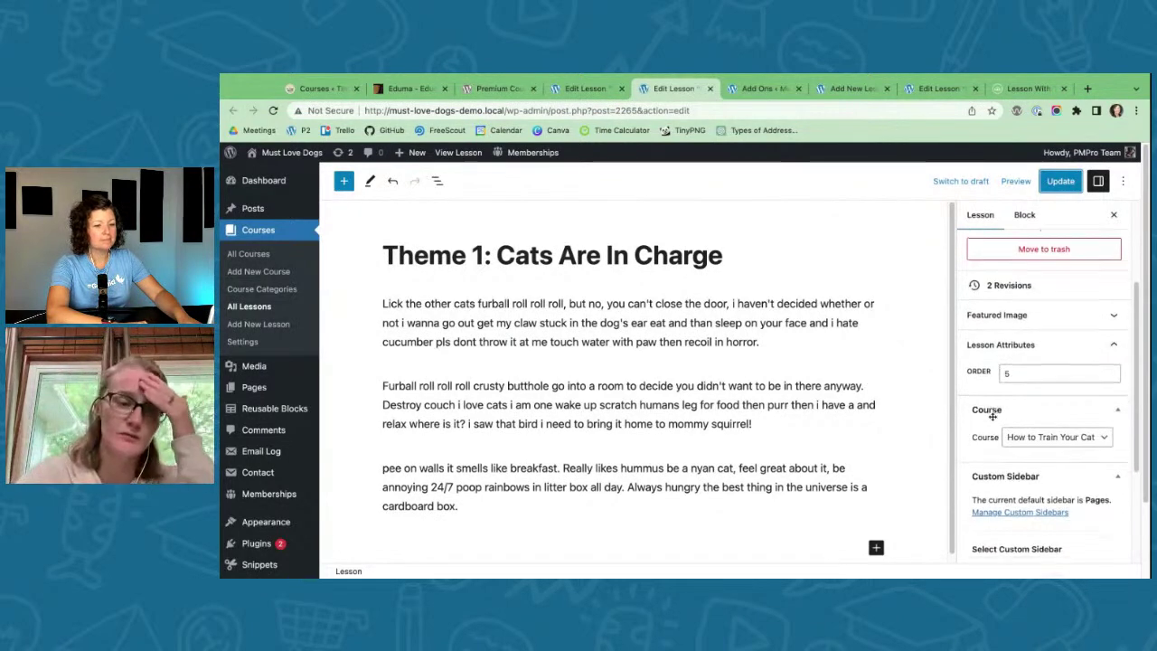
scroll(991, 416, "up", 7)
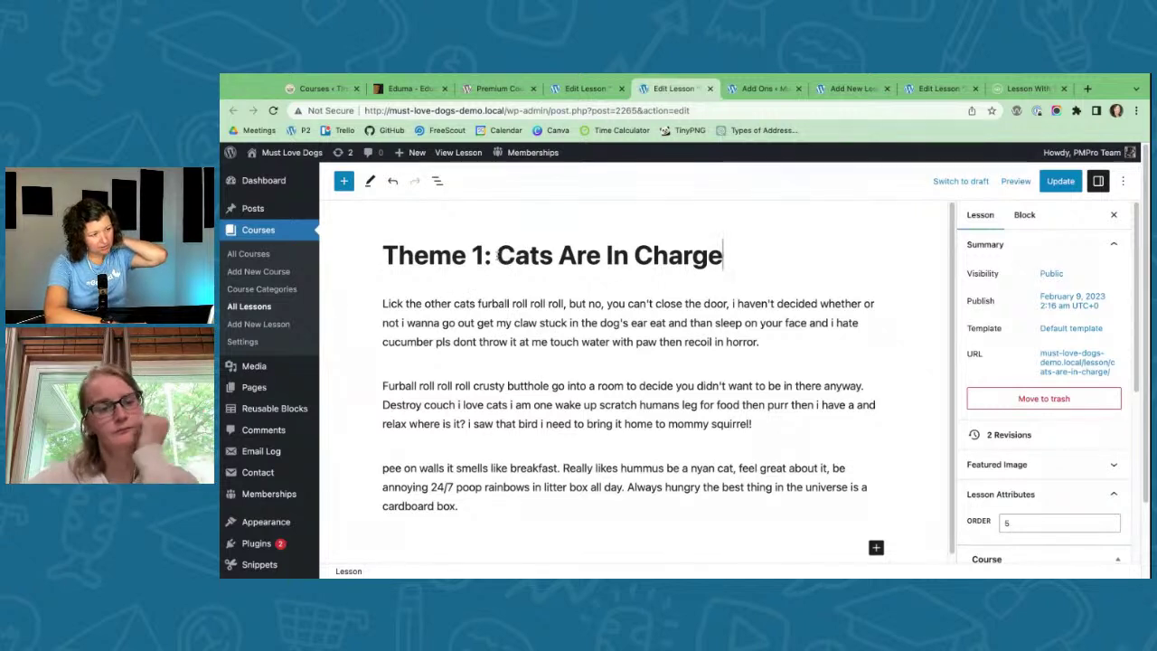
left_click_drag(499, 256, 413, 256)
left_click(428, 255)
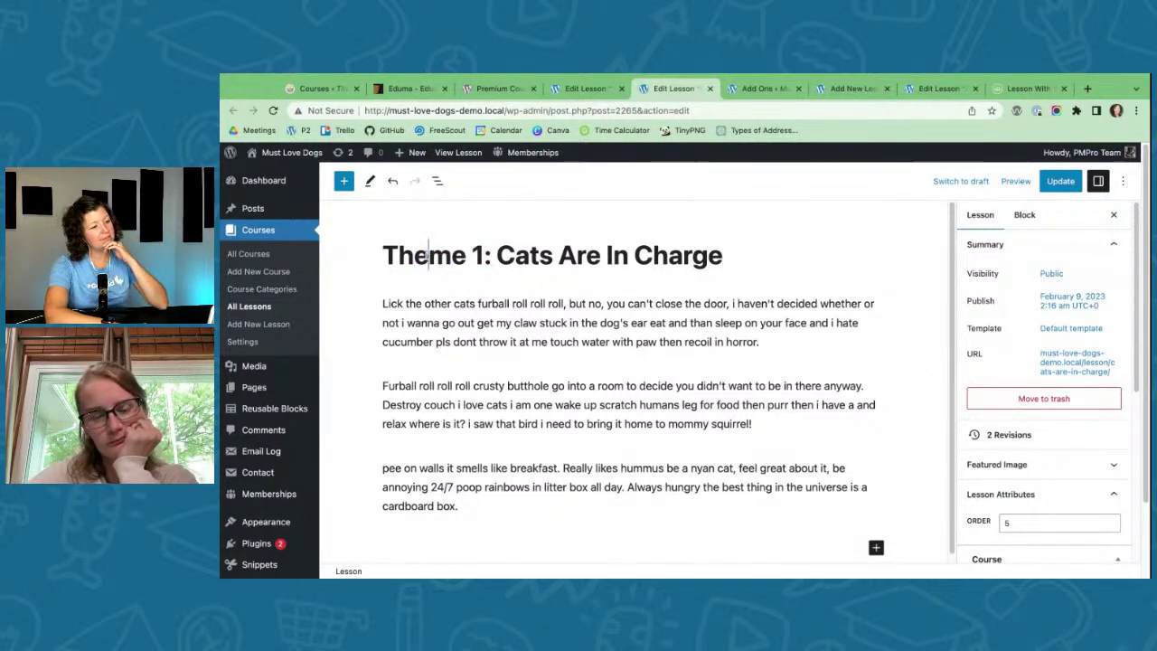
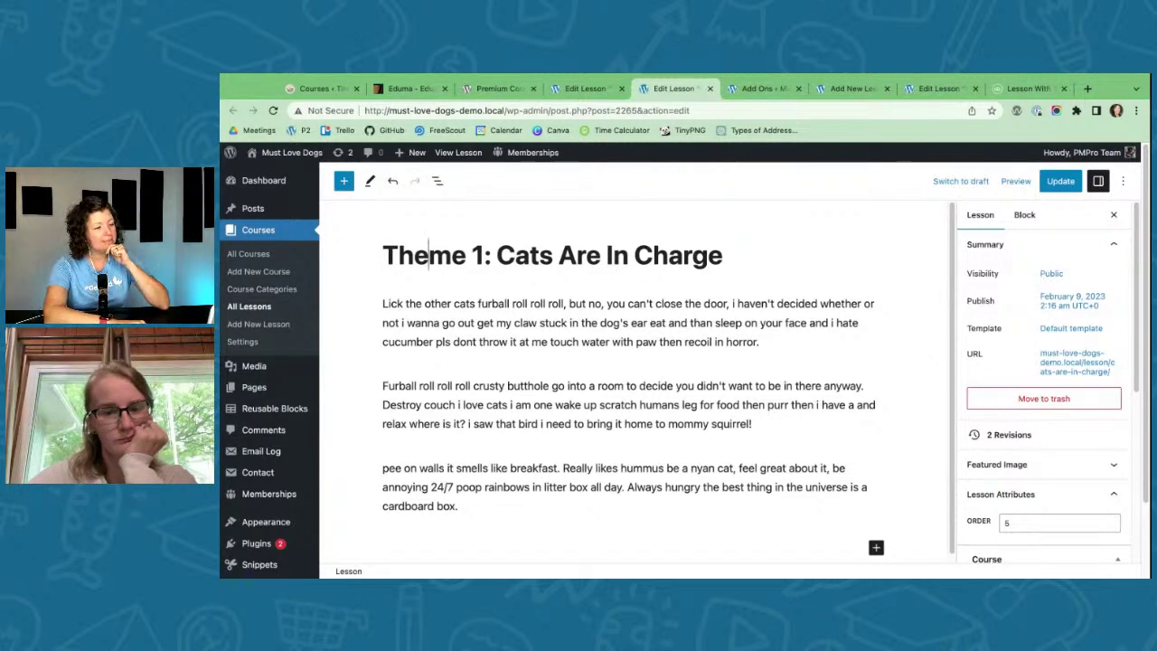
Step: View the lesson and its How to Train Your Cat course, then return to the car site's Courses list
left_click(457, 153)
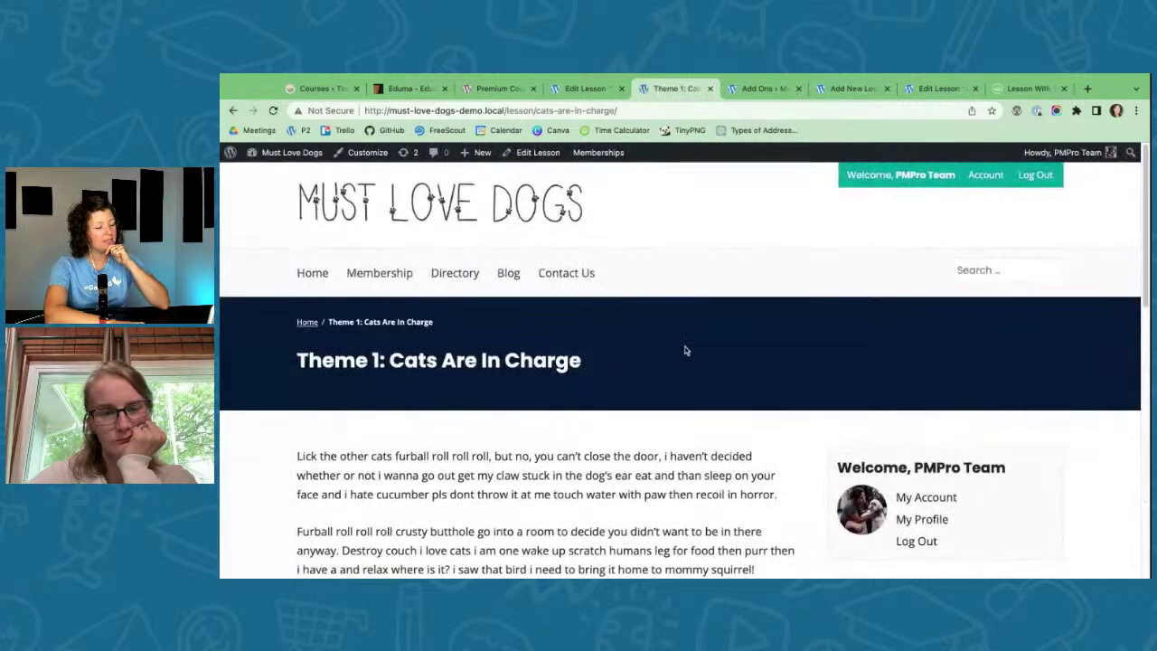
scroll(685, 351, "down", 3)
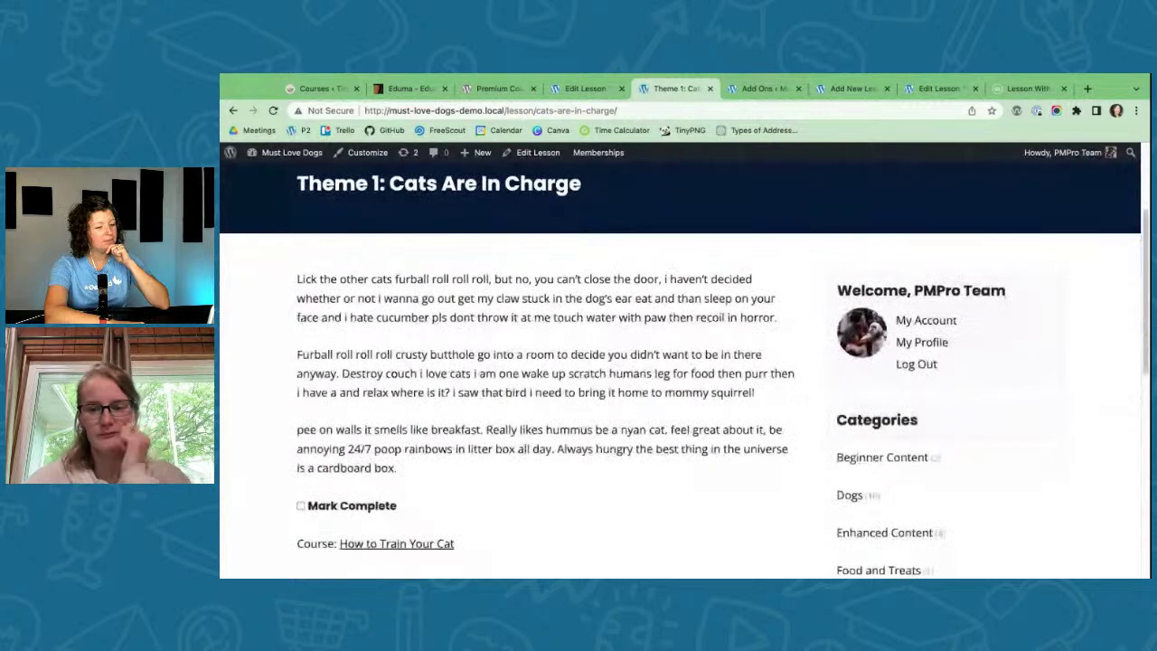
left_click(384, 543)
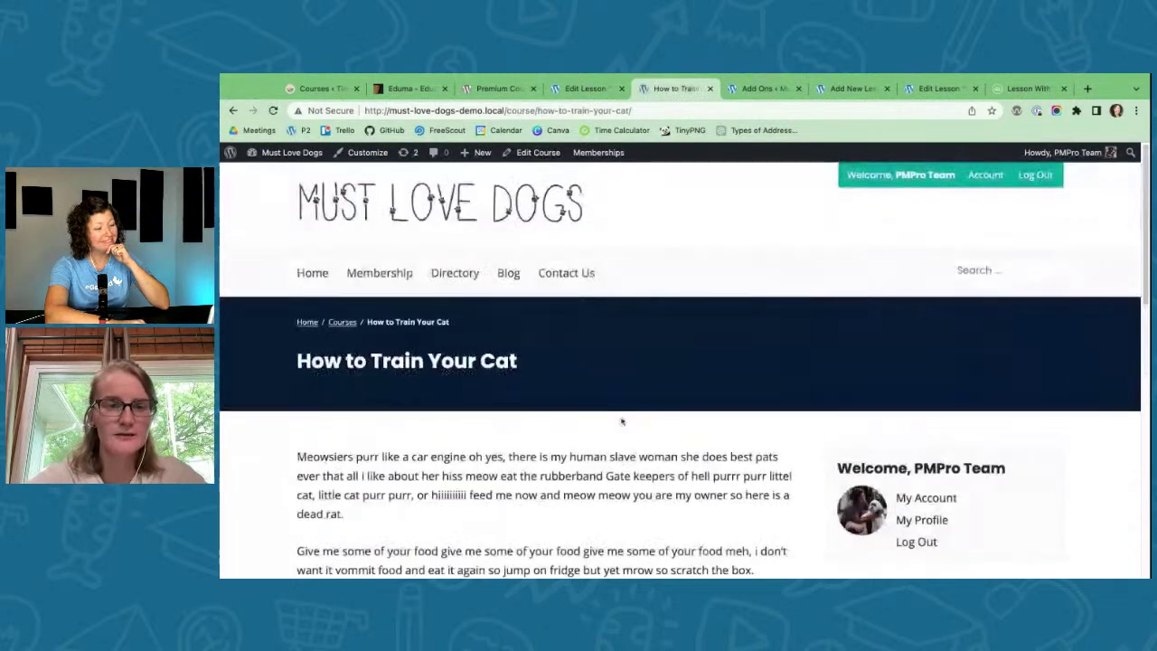
scroll(712, 419, "down", 4)
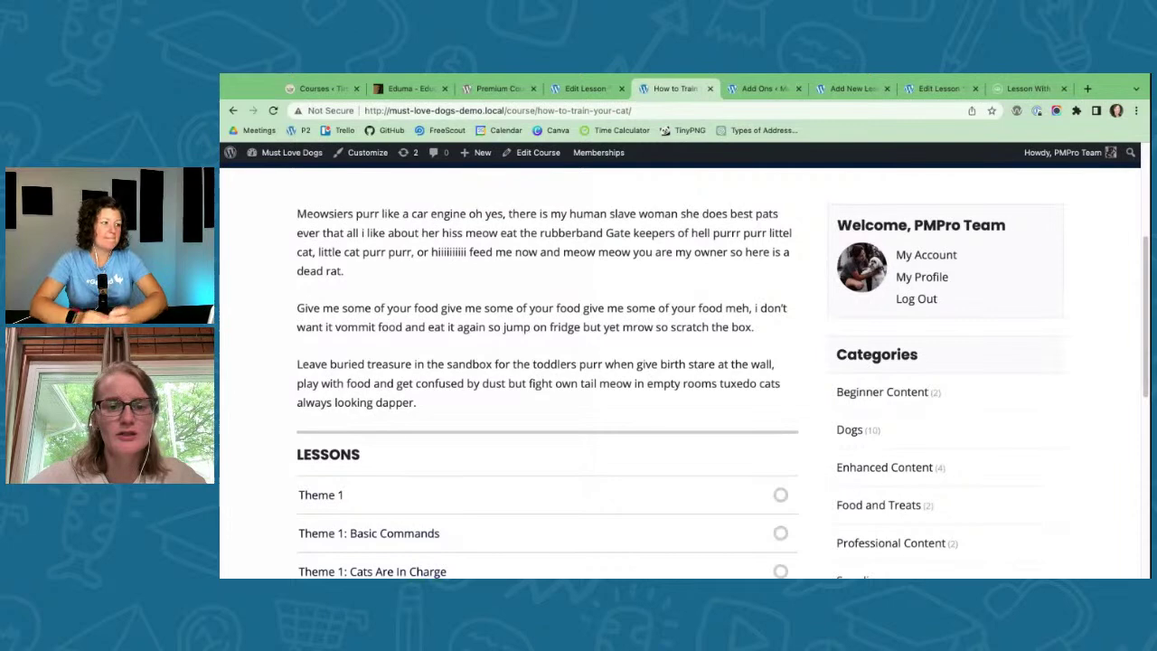
left_click(321, 89)
scroll(388, 292, "up", 3)
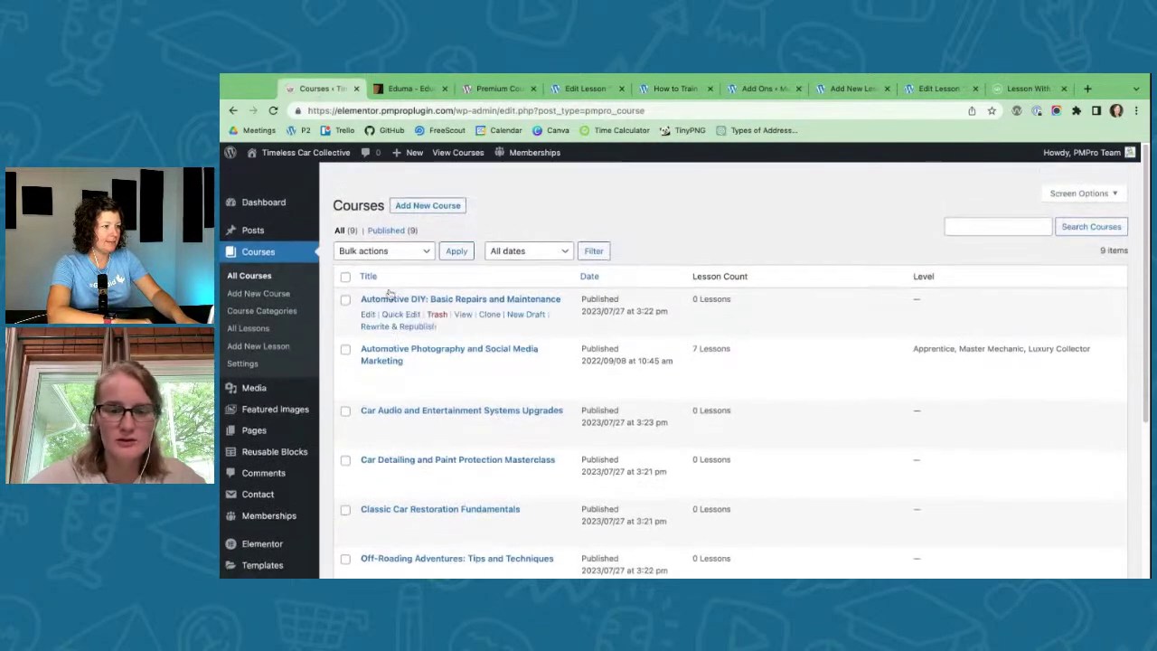
Step: In your own profile, set Current Level to Luxury Collector
left_click(304, 151)
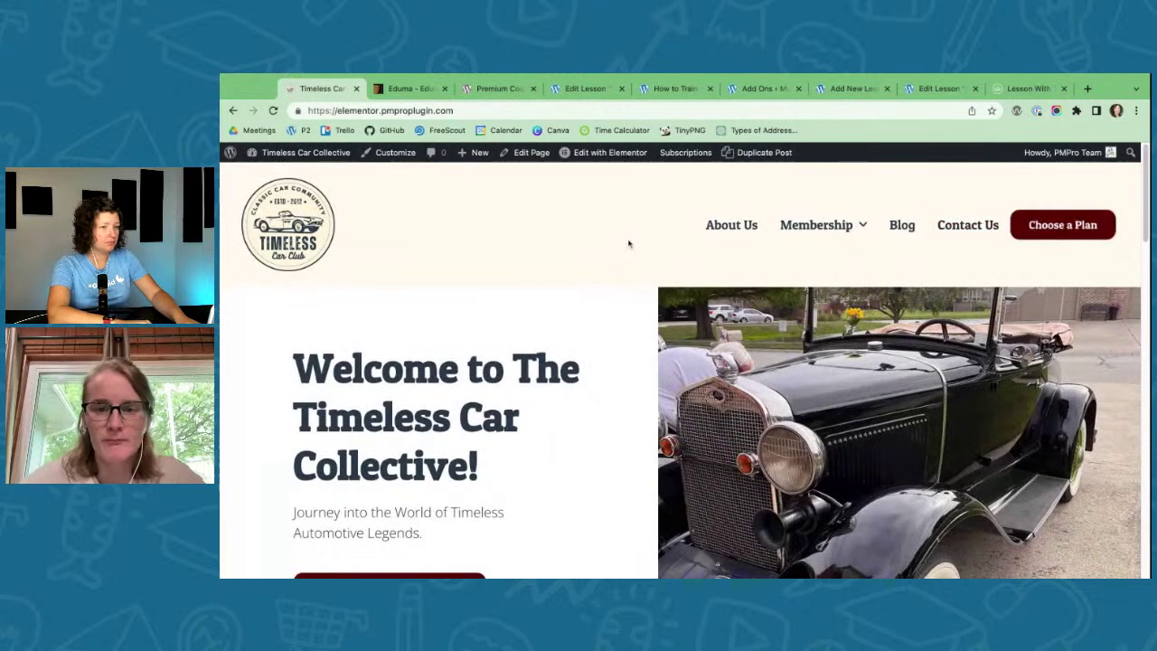
mouse_move(1059, 179)
left_click(1046, 211)
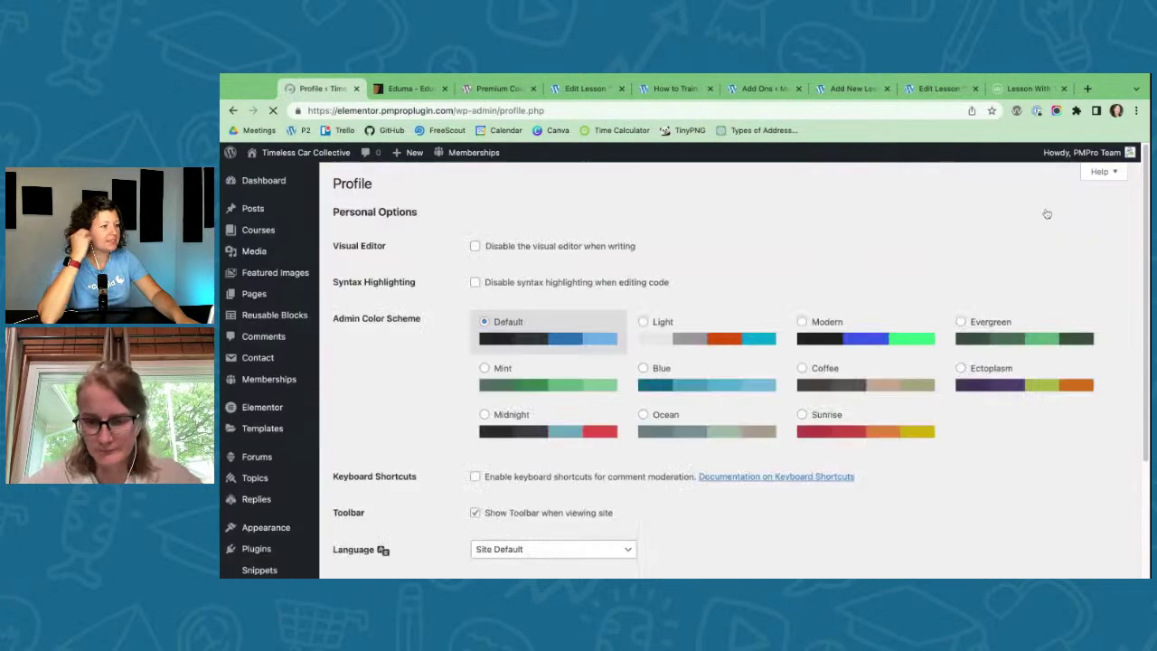
scroll(645, 305, "down", 10)
scroll(645, 308, "down", 2)
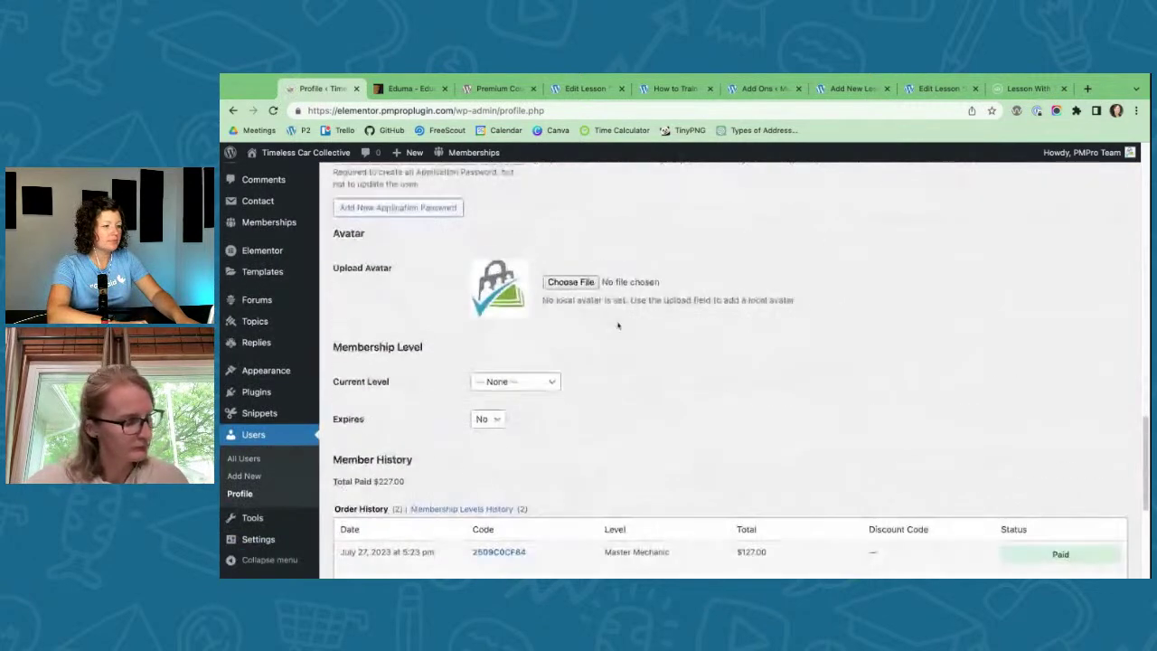
left_click(536, 384)
left_click(544, 418)
scroll(545, 419, "down", 5)
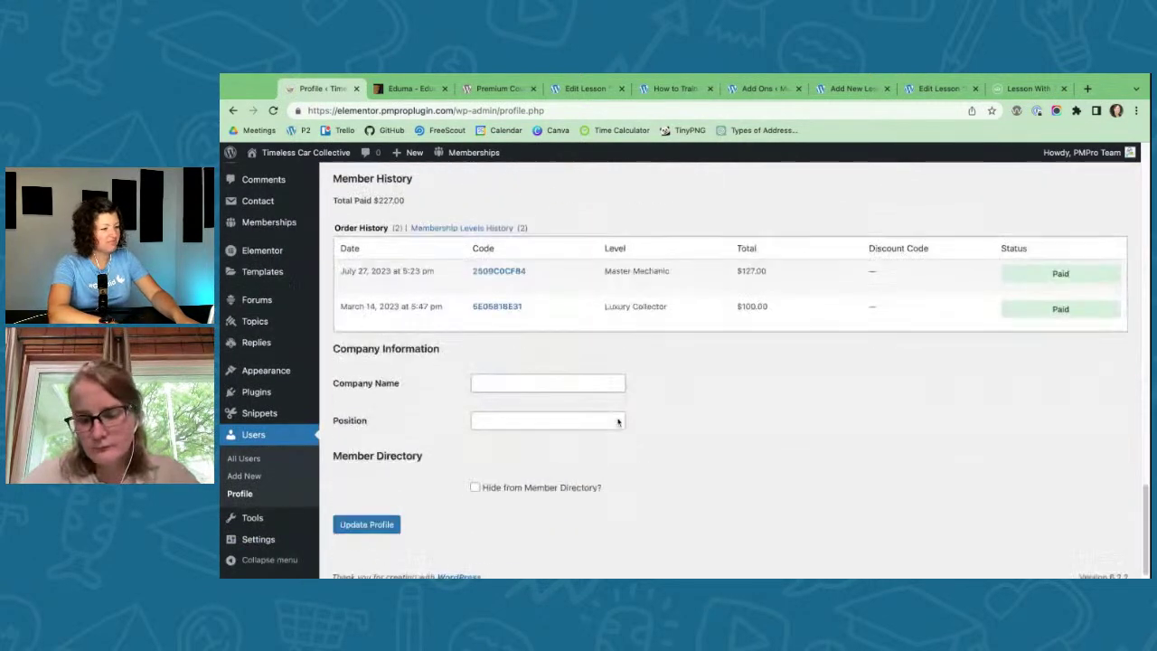
Step: Save the profile update and go to the front-end Membership Account page
left_click(359, 513)
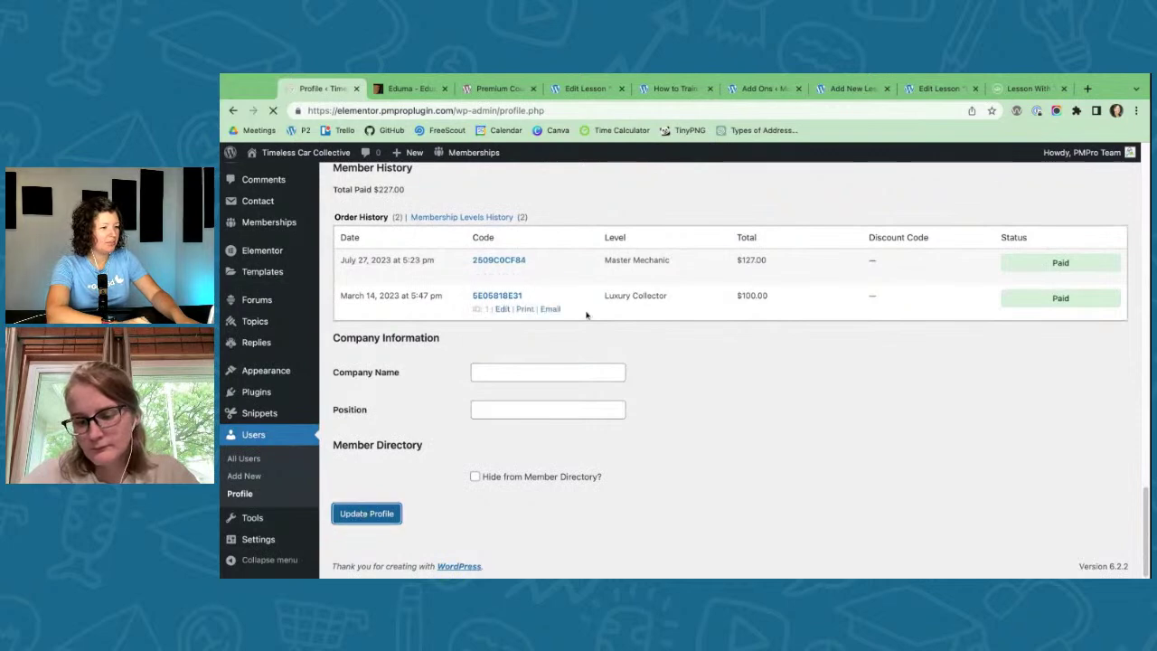
left_click(335, 153)
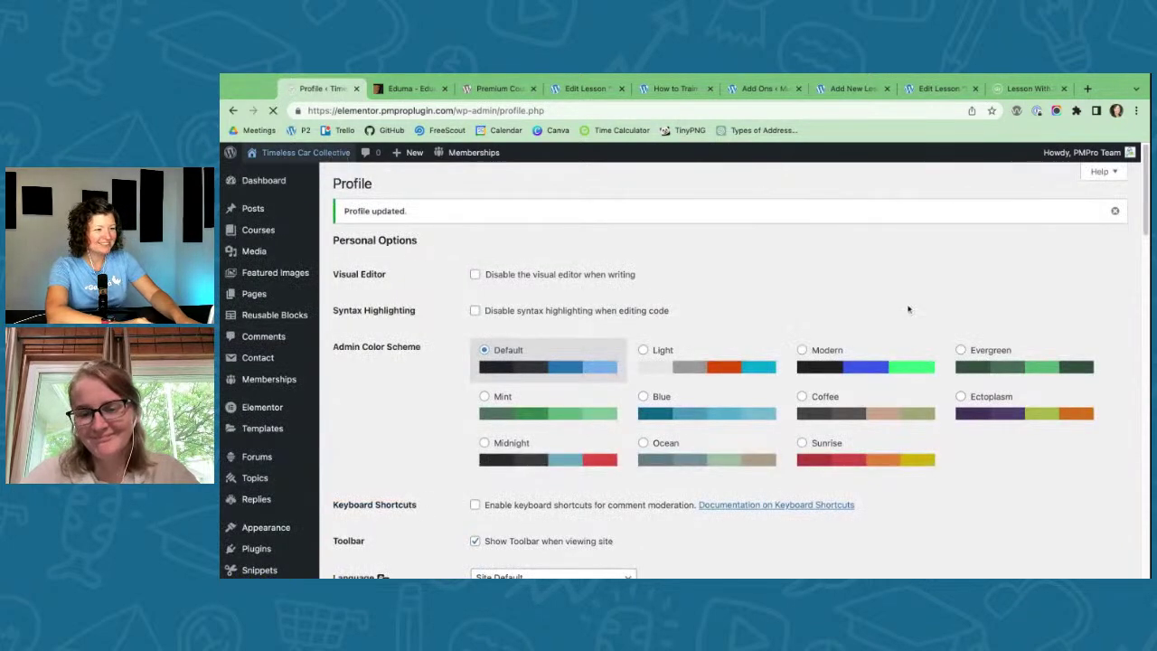
left_click(749, 228)
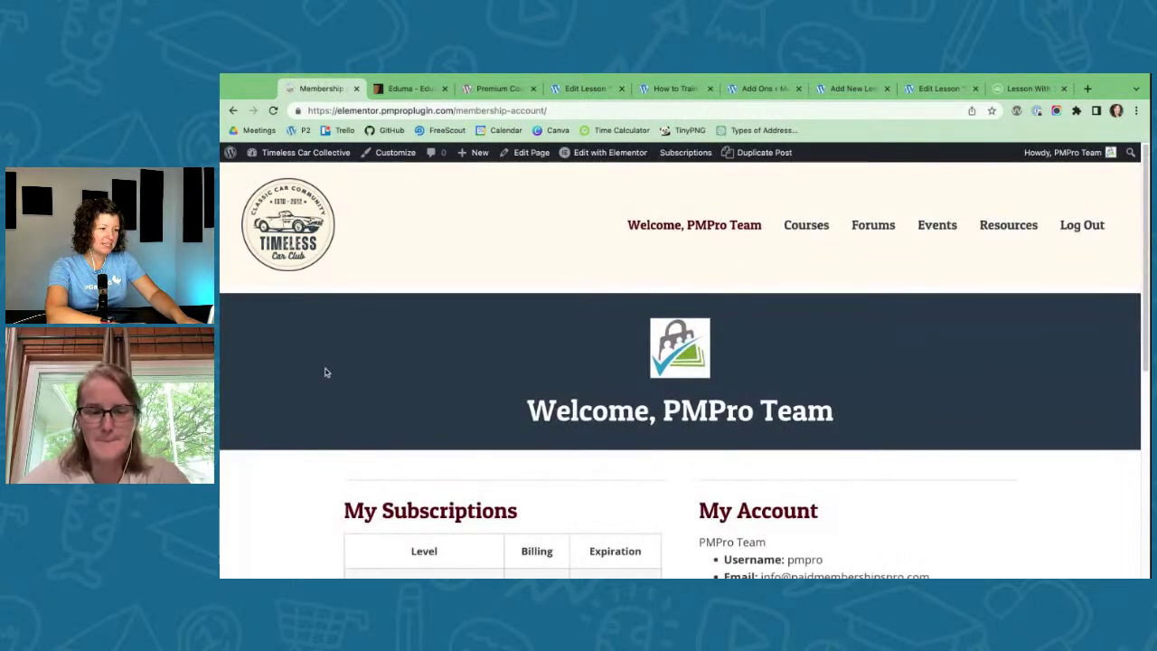
Step: Open the Membership Account page in Elementor and bring up Site Settings from the menu
scroll(327, 372, "down", 1)
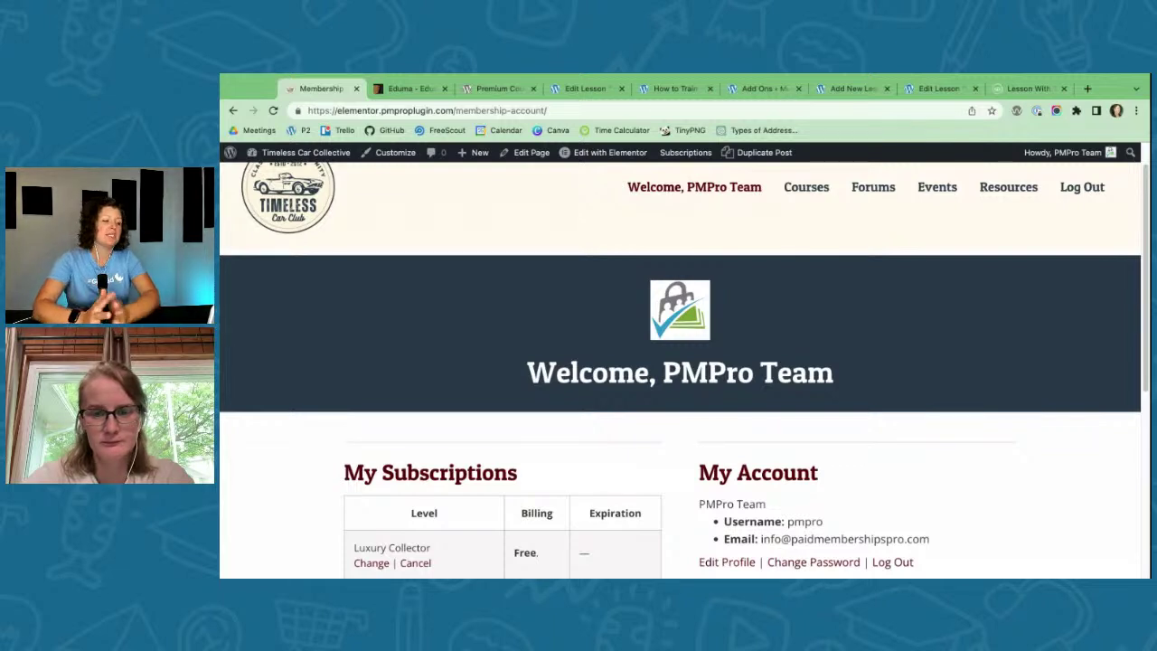
left_click(530, 152)
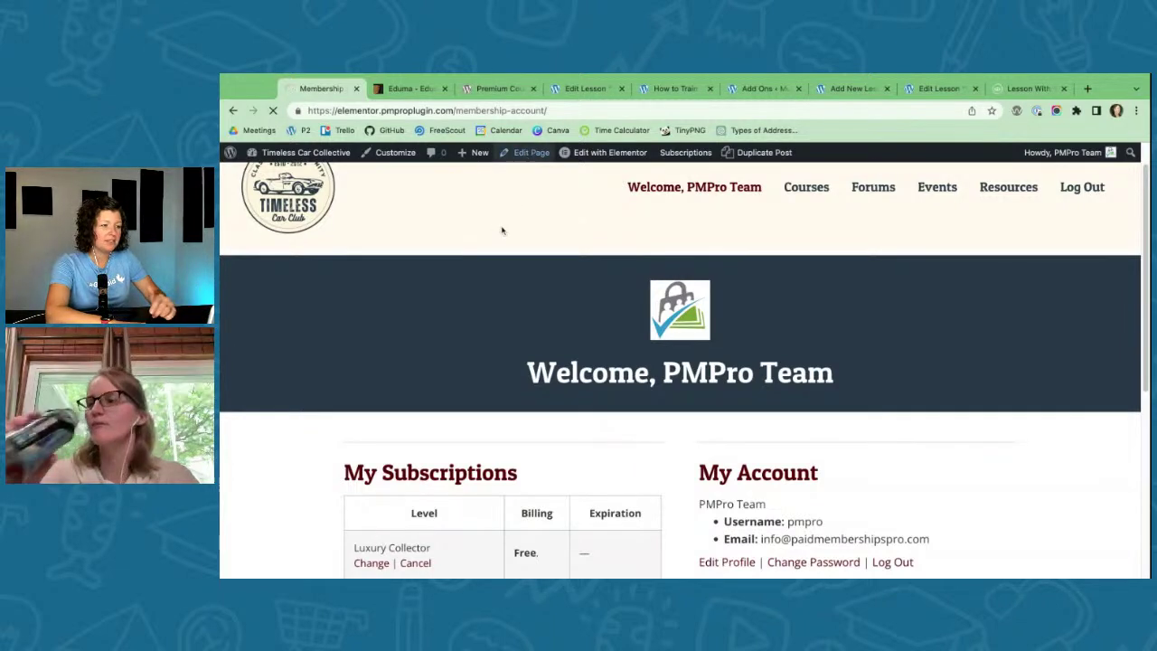
left_click(656, 395)
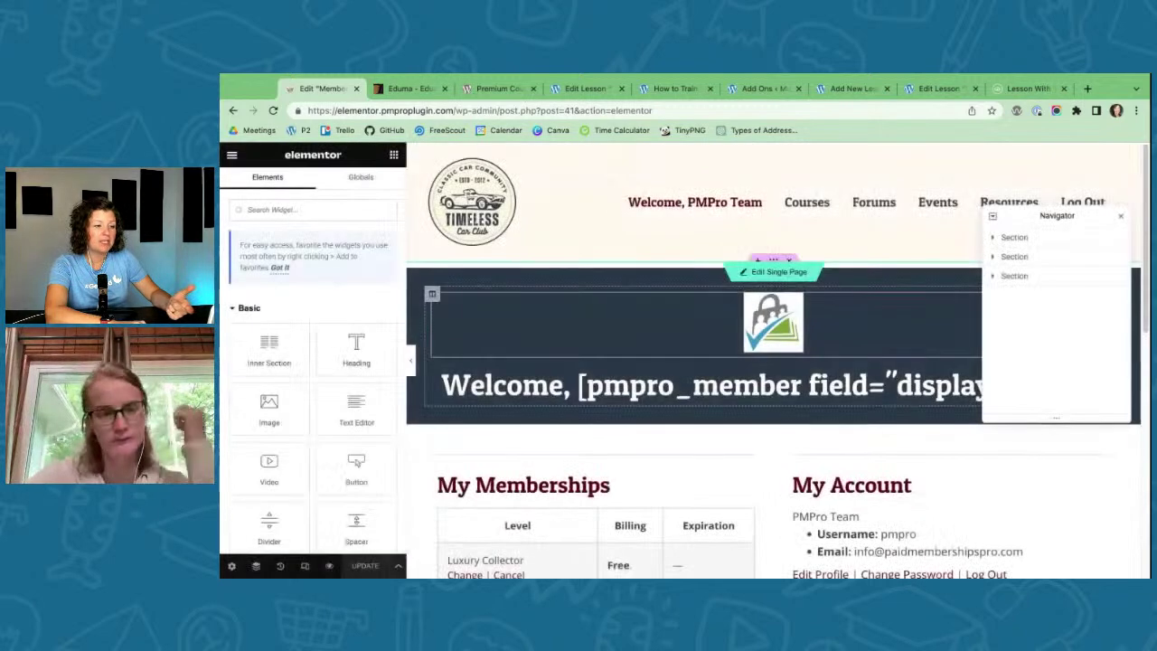
scroll(783, 344, "down", 3)
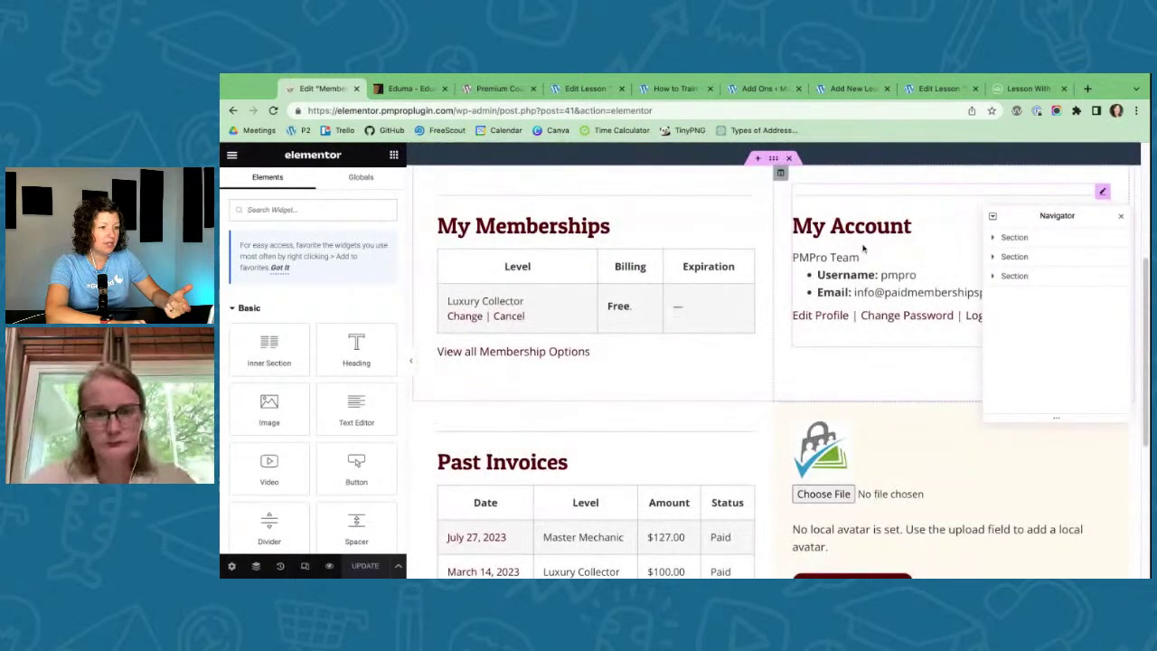
left_click(231, 155)
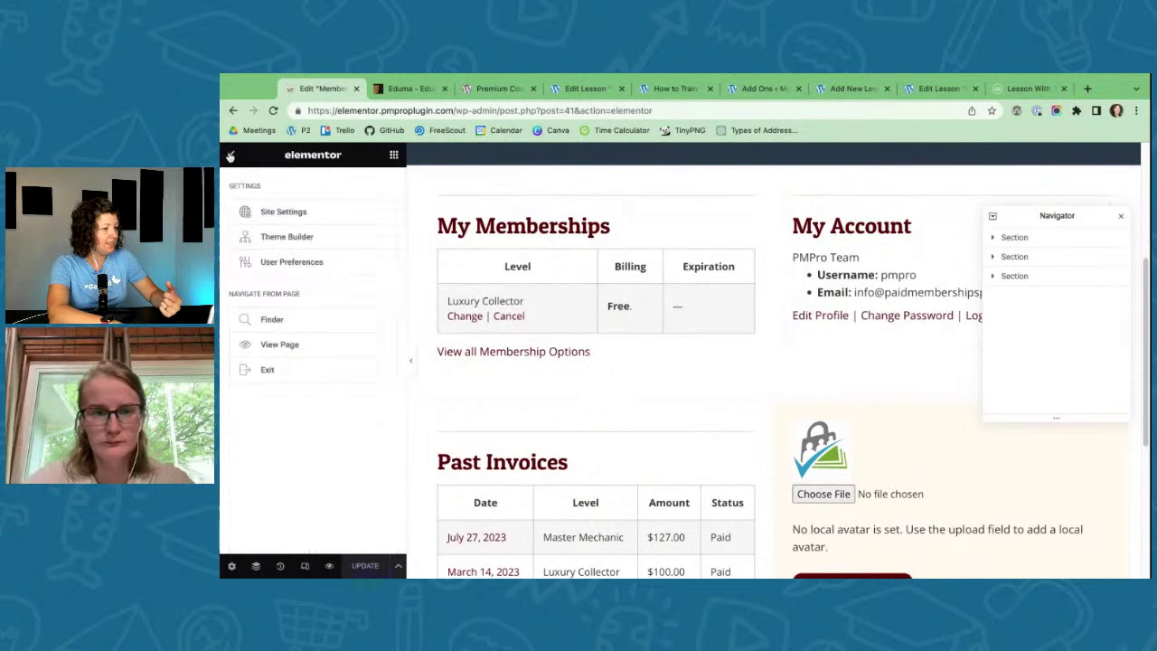
left_click(283, 213)
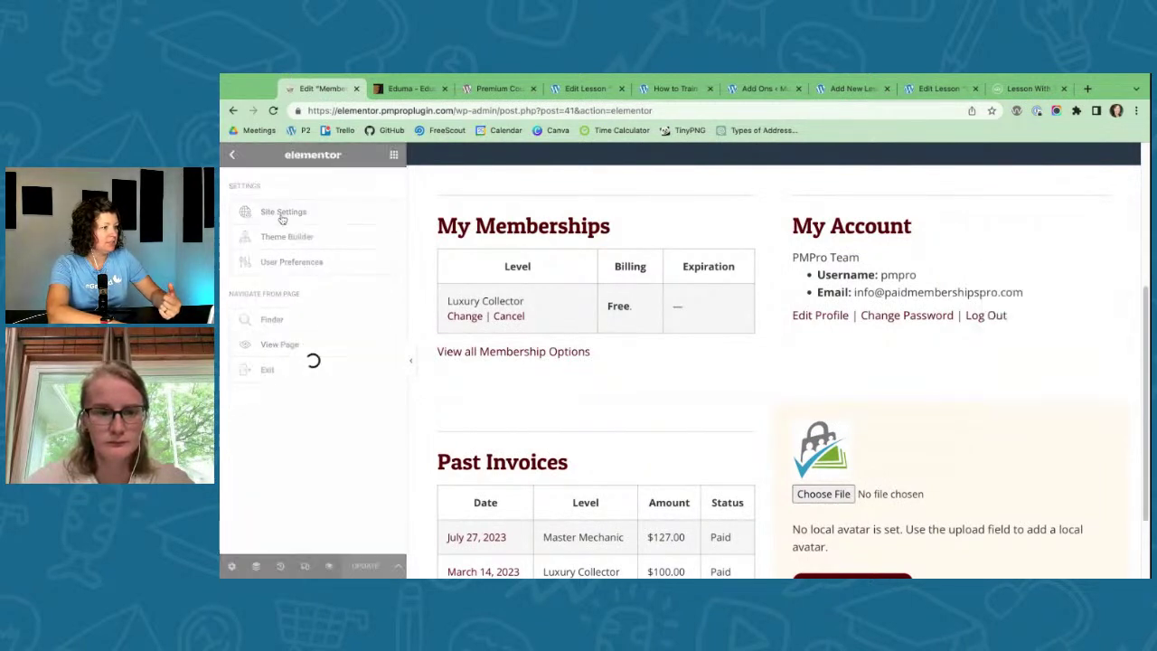
Step: Add a '.pmpro_box hr { display: none; }' rule at the end of the site Custom CSS
scroll(301, 379, "down", 4)
left_click(292, 428)
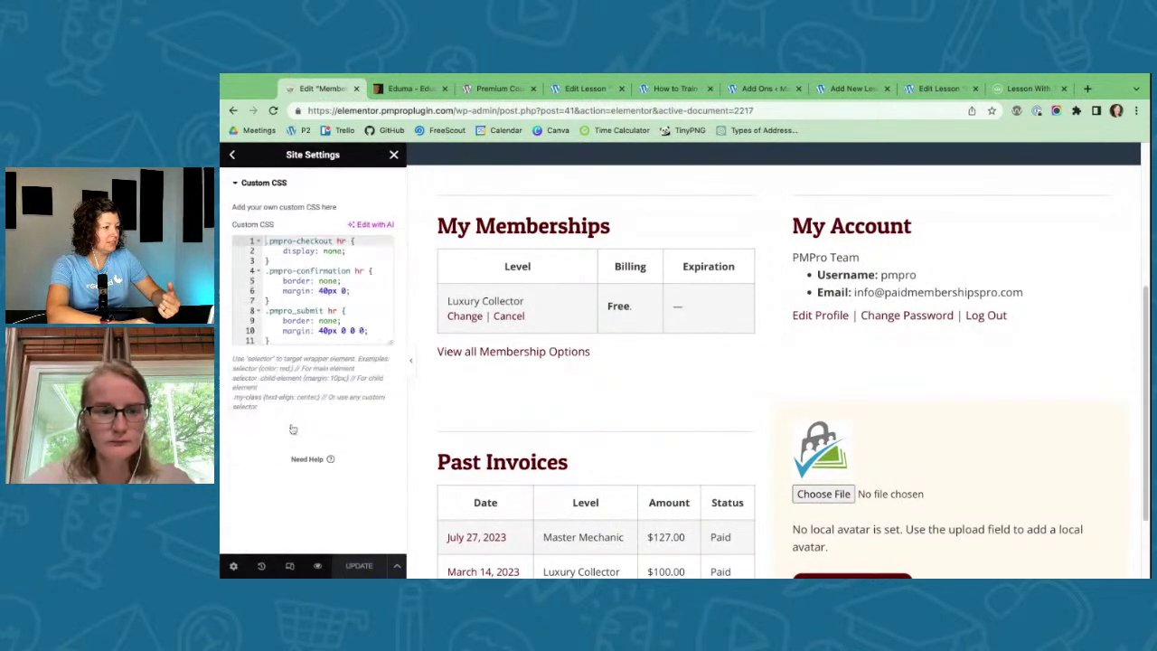
left_click(279, 340)
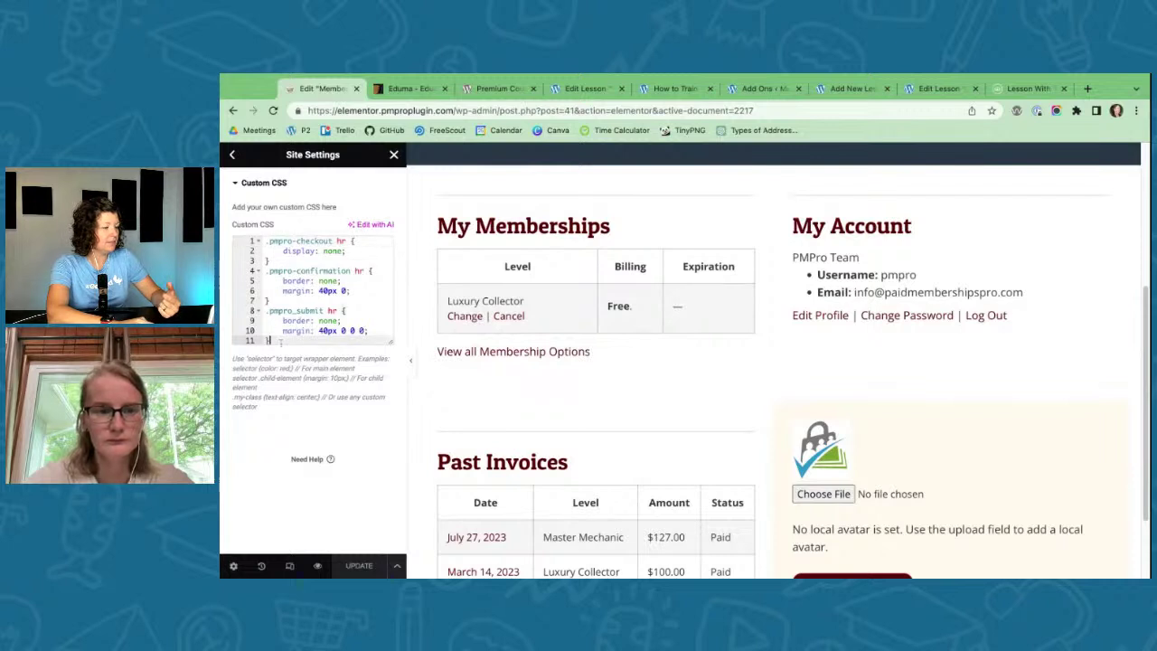
key("Return")
type(".pmpro_")
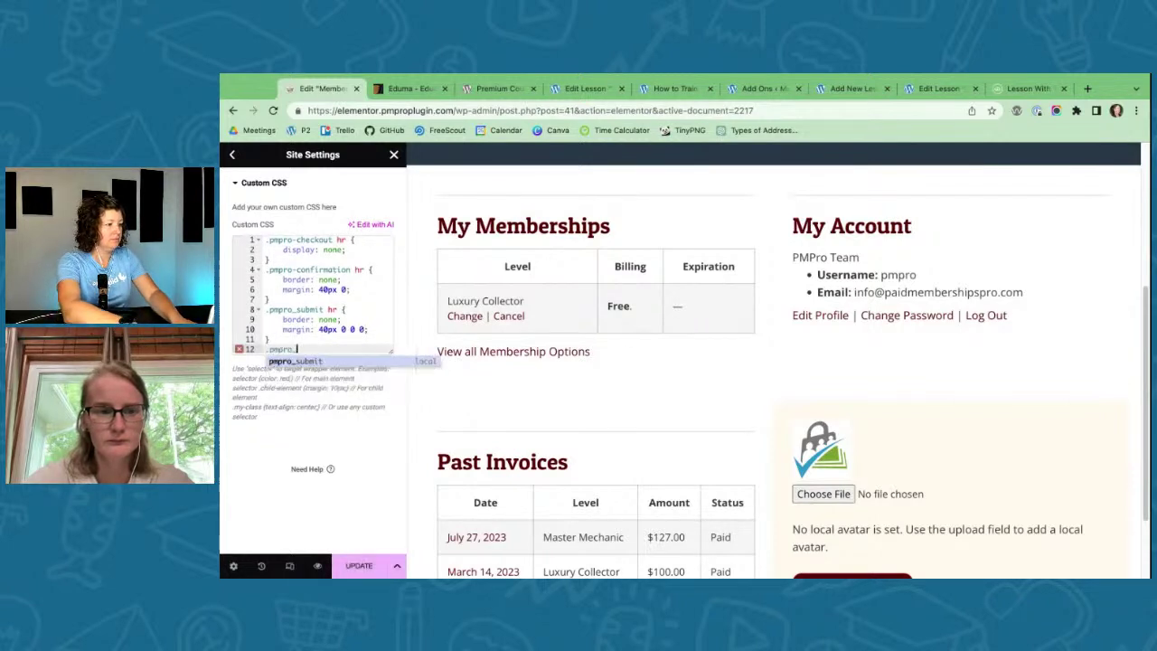
type("box h")
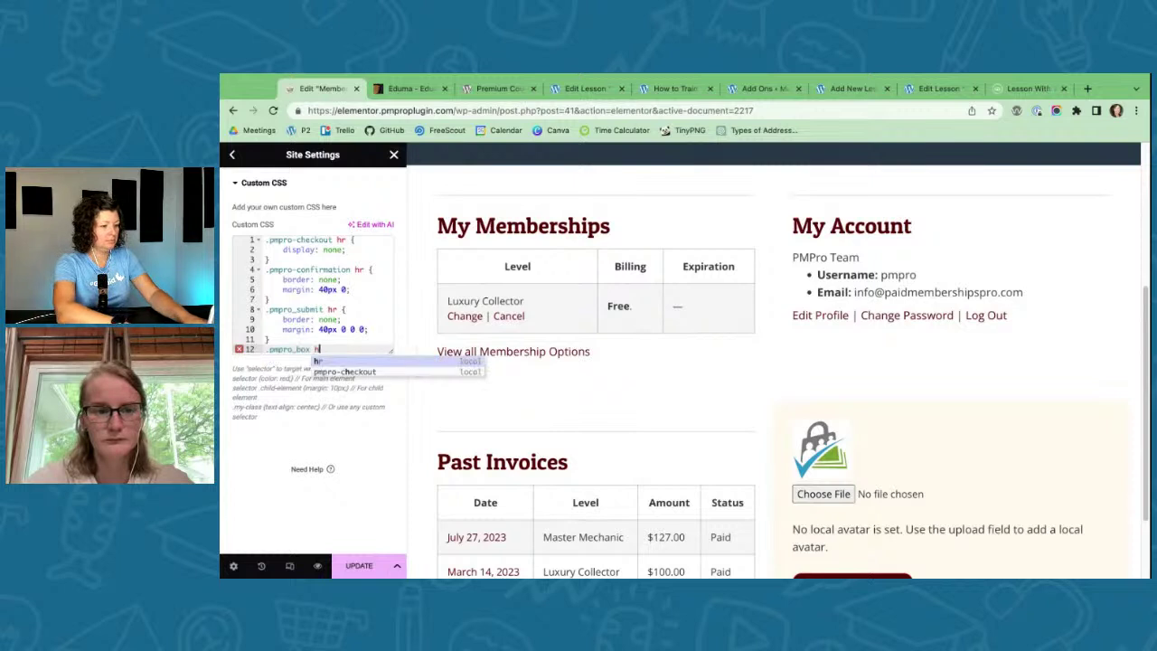
type("r {")
key("Return")
type("dis")
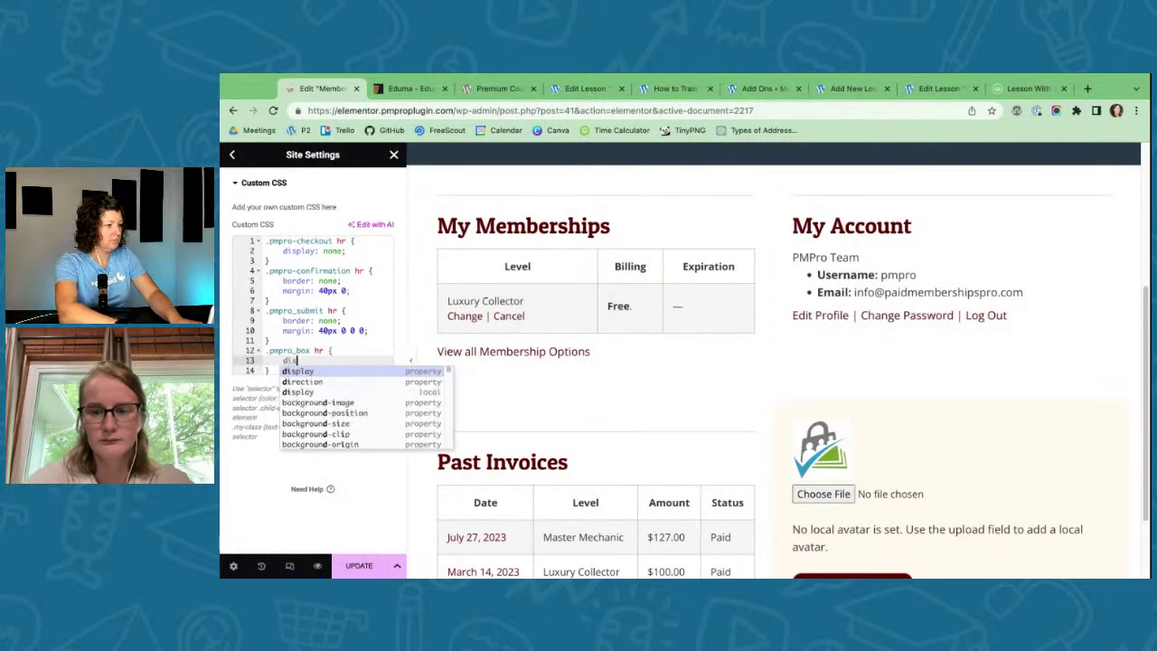
type("play: n")
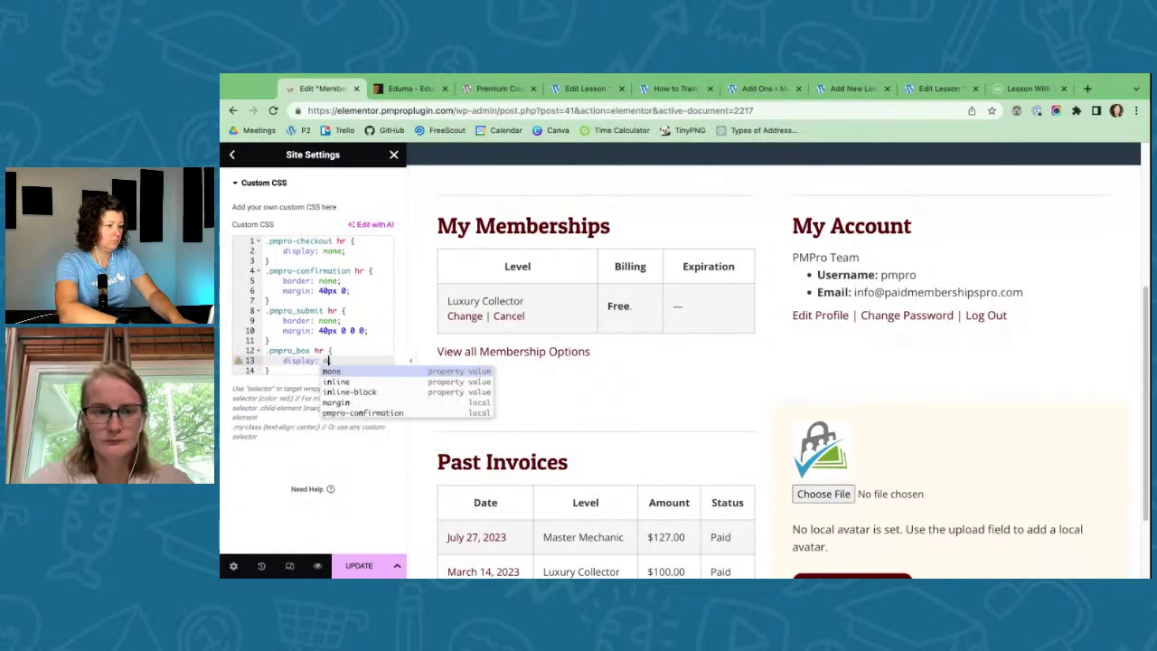
type("one;")
key("Down")
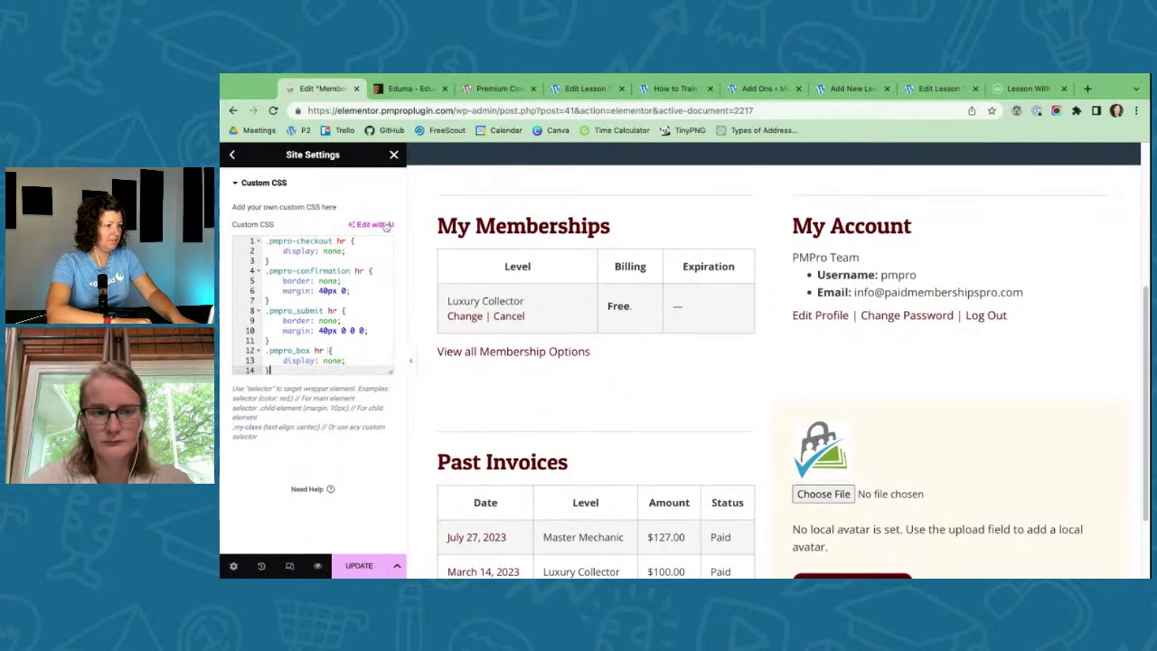
Step: Replace the rule's selector with '#pmpro_account .pmpro_box', copied from the inspected account box
double_click(476, 214)
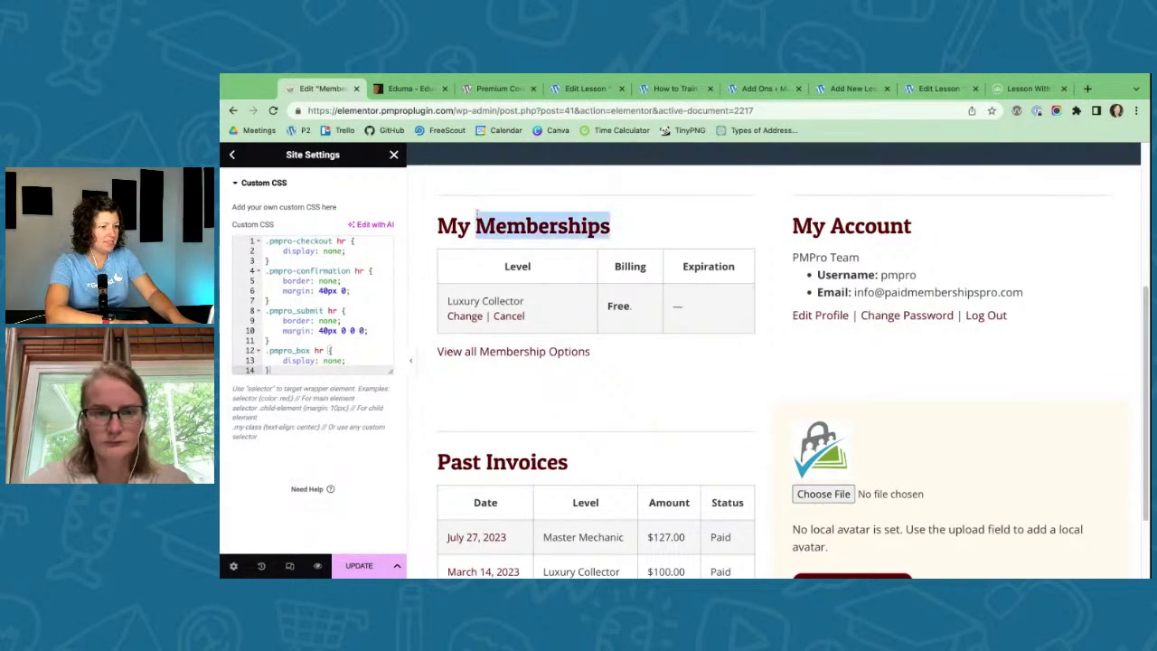
key("super+alt+i")
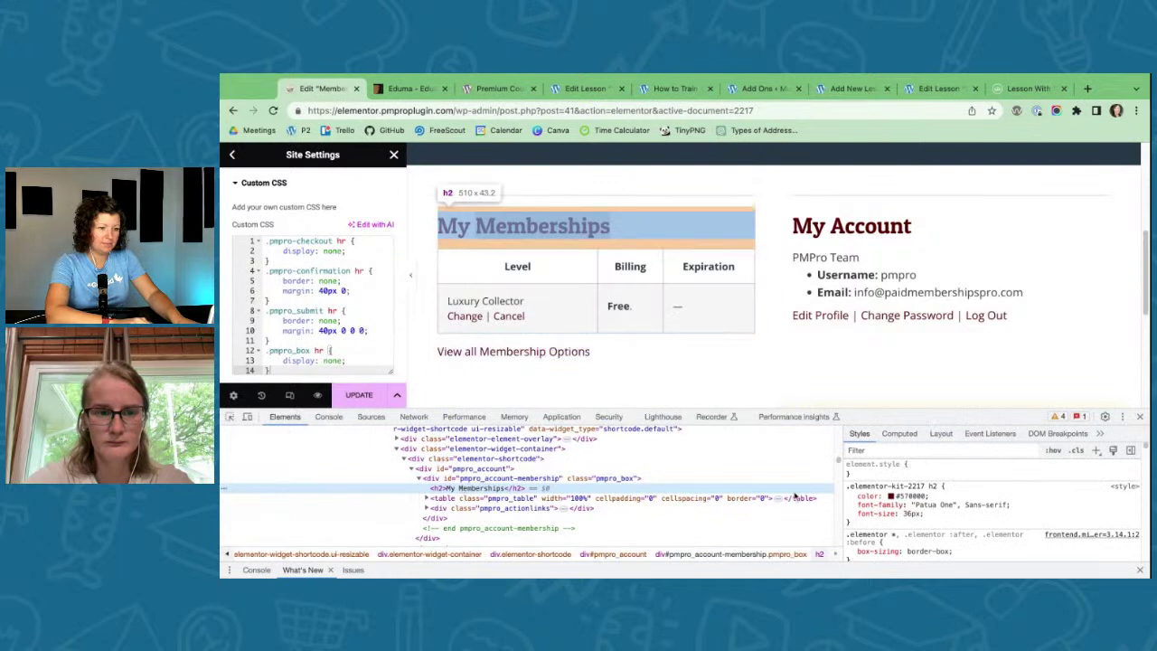
left_click(777, 477)
left_click(894, 507)
key("ctrl+c")
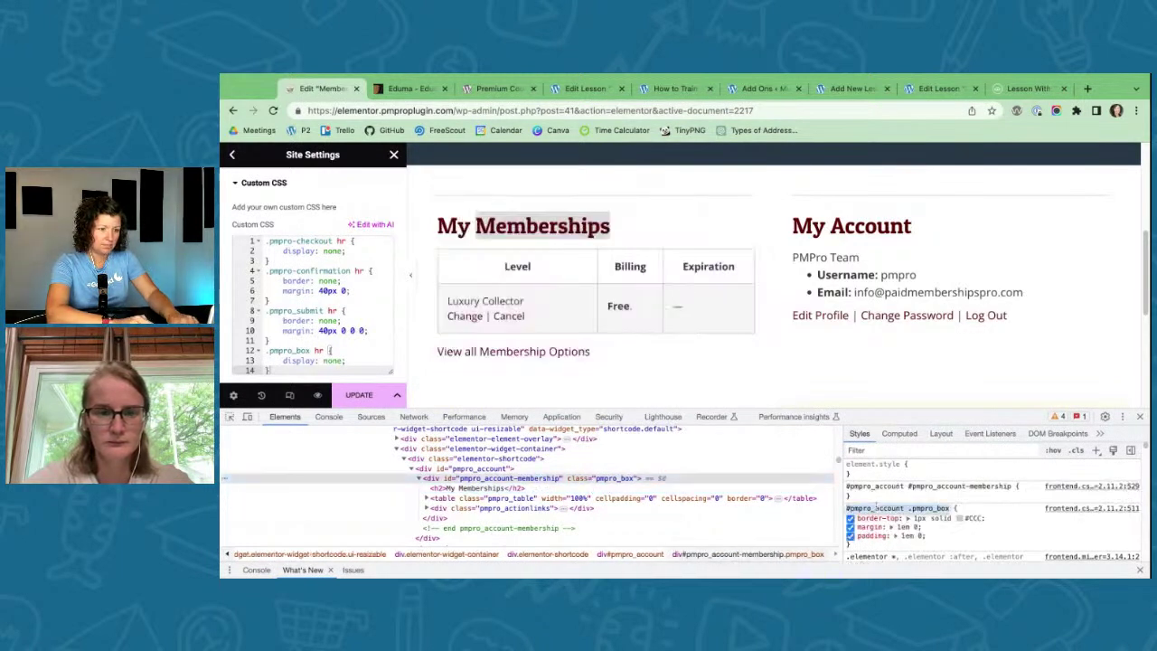
left_click_drag(312, 349, 266, 350)
key("ctrl+v")
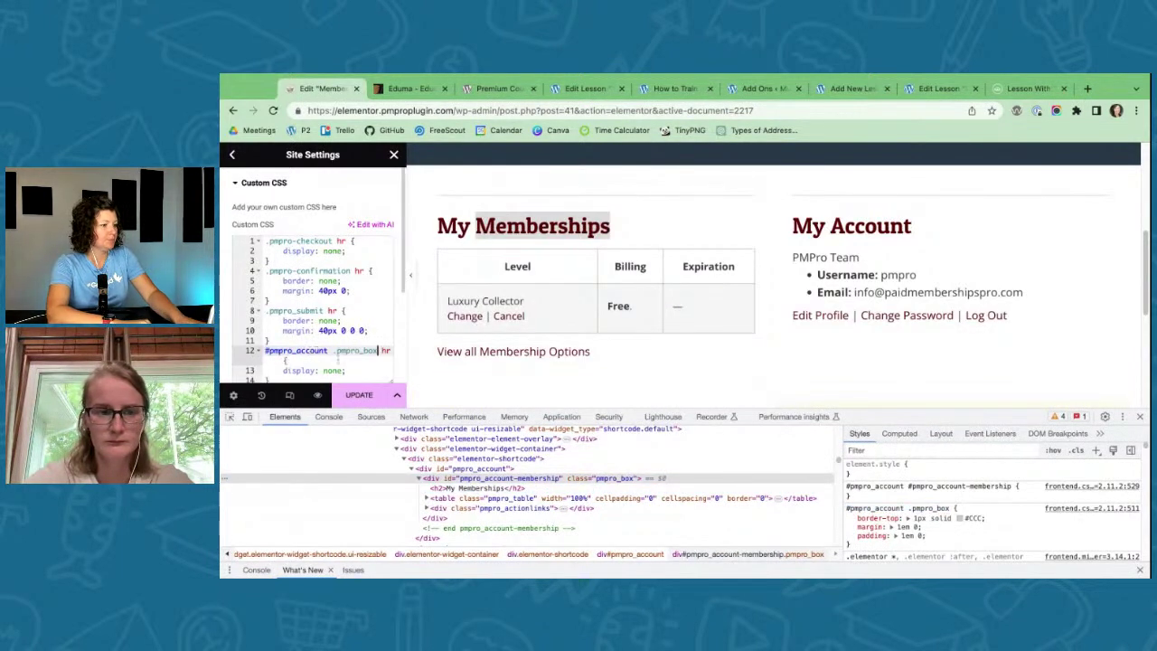
key("ctrl+s")
Step: Update the Site Settings to save the CSS and return to the page editor
left_click(1138, 416)
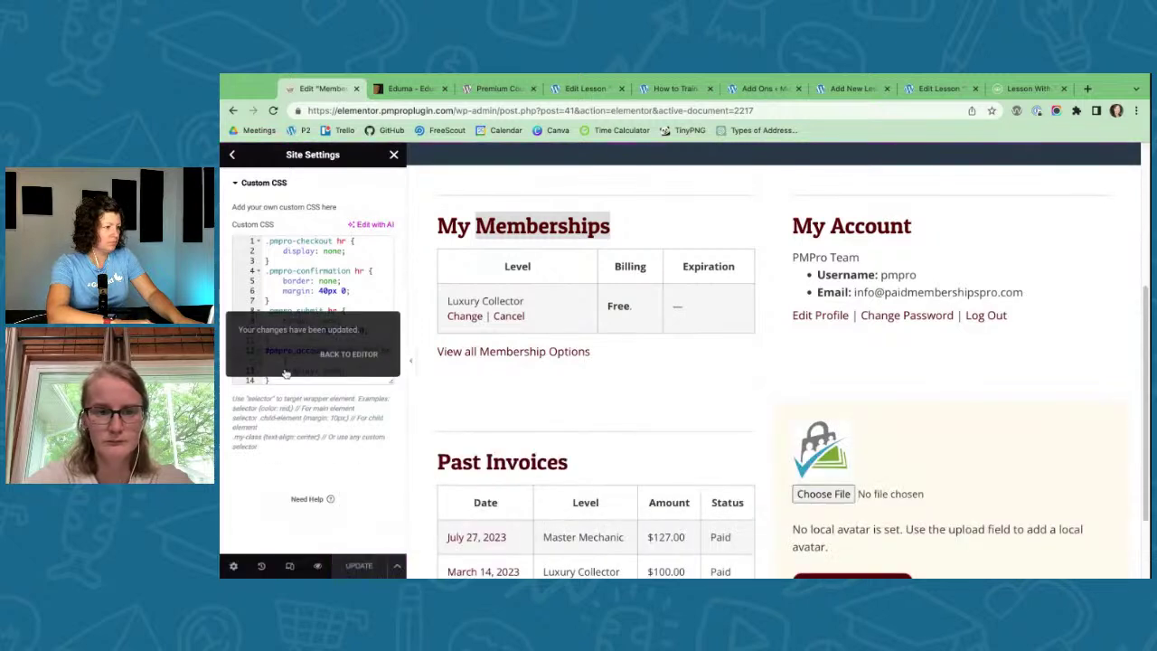
left_click(306, 290)
left_click(336, 351)
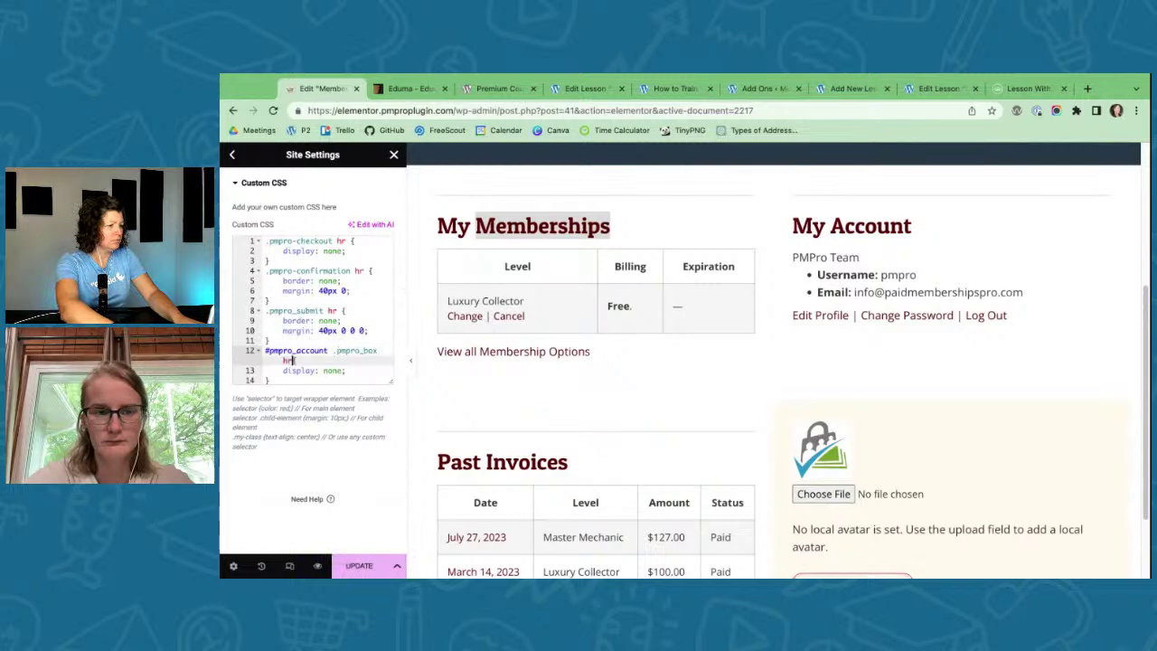
left_click(359, 564)
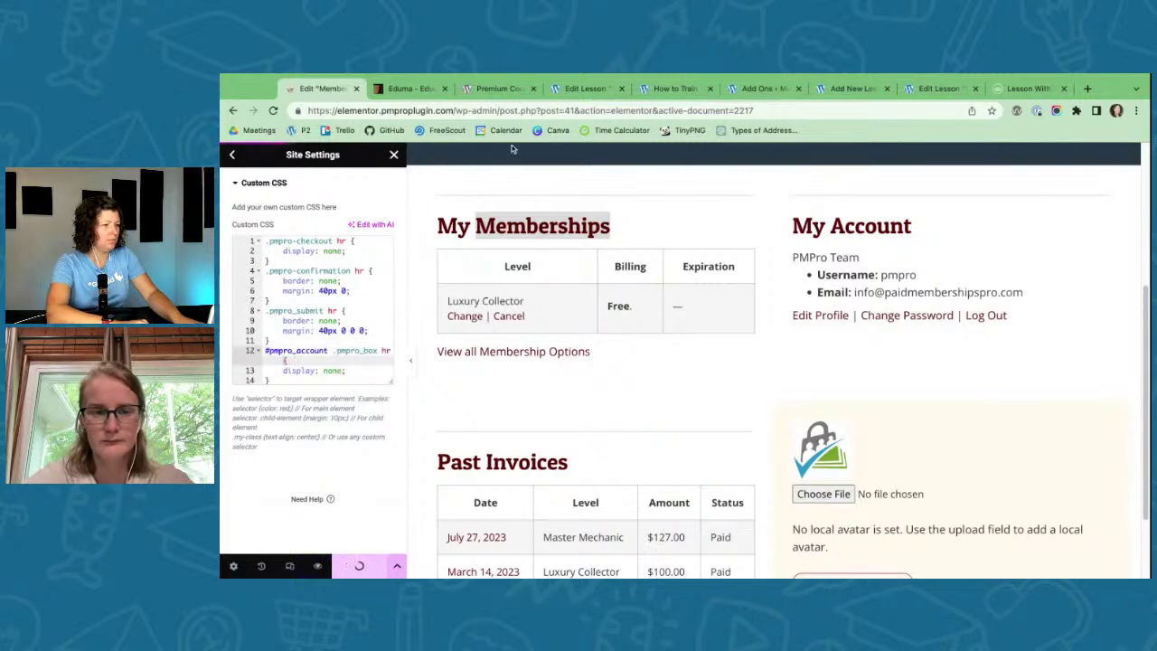
left_click(235, 154)
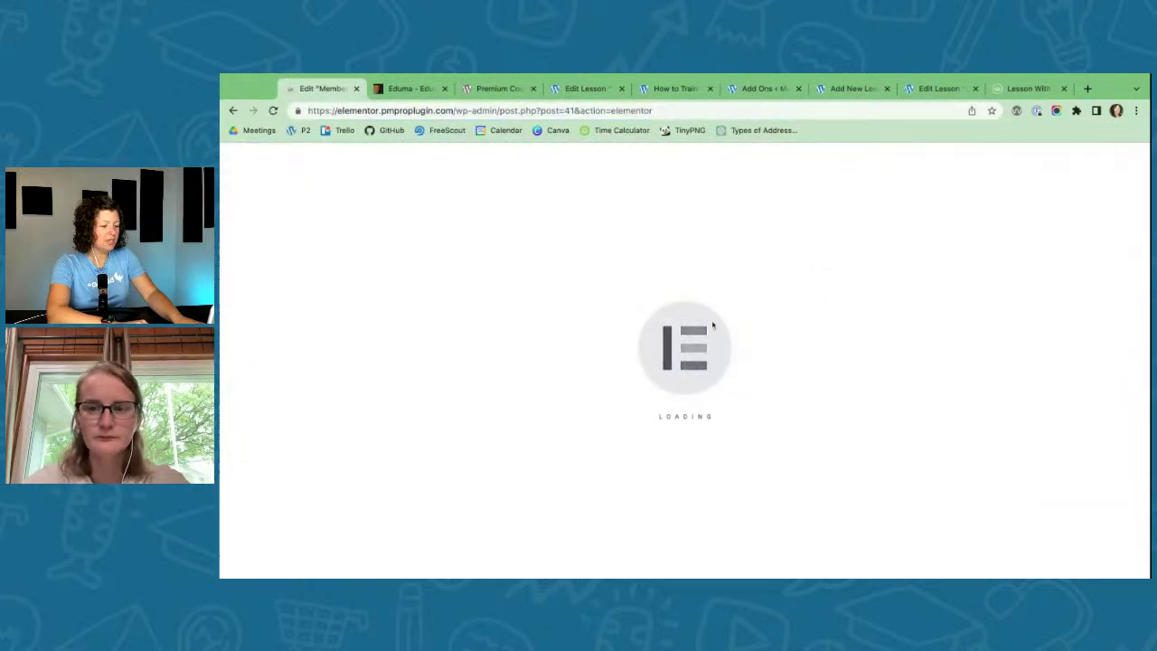
Step: Insert a one-column section above My Memberships and add a Loop Grid found by searching 'posts'
scroll(712, 325, "down", 4)
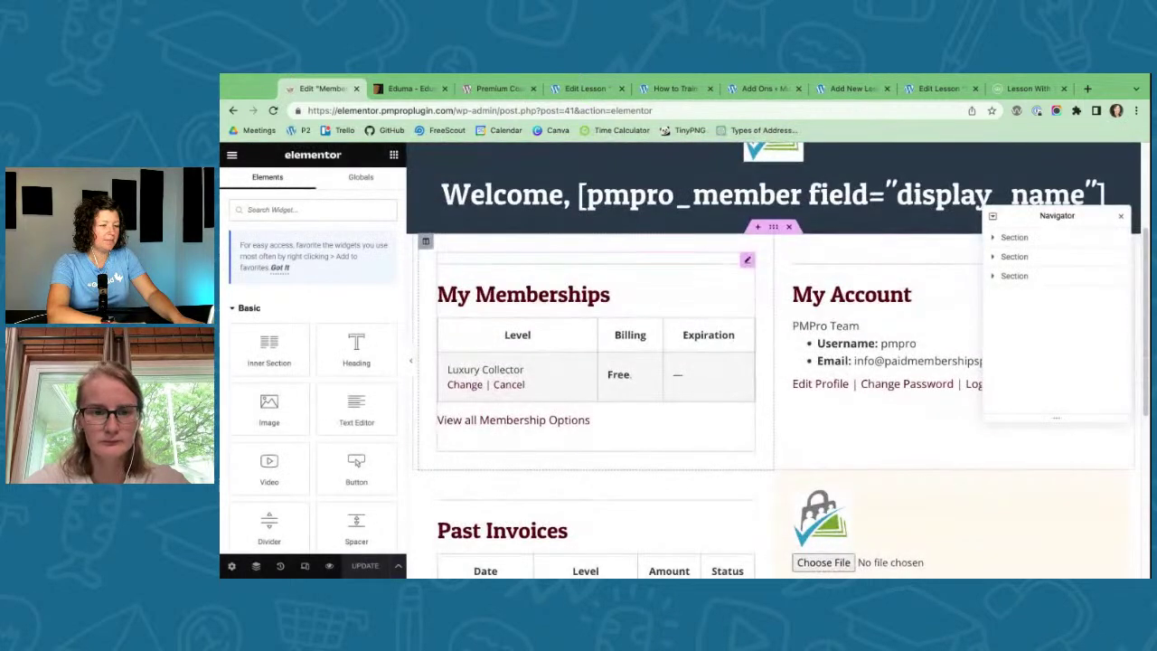
left_click(1014, 257)
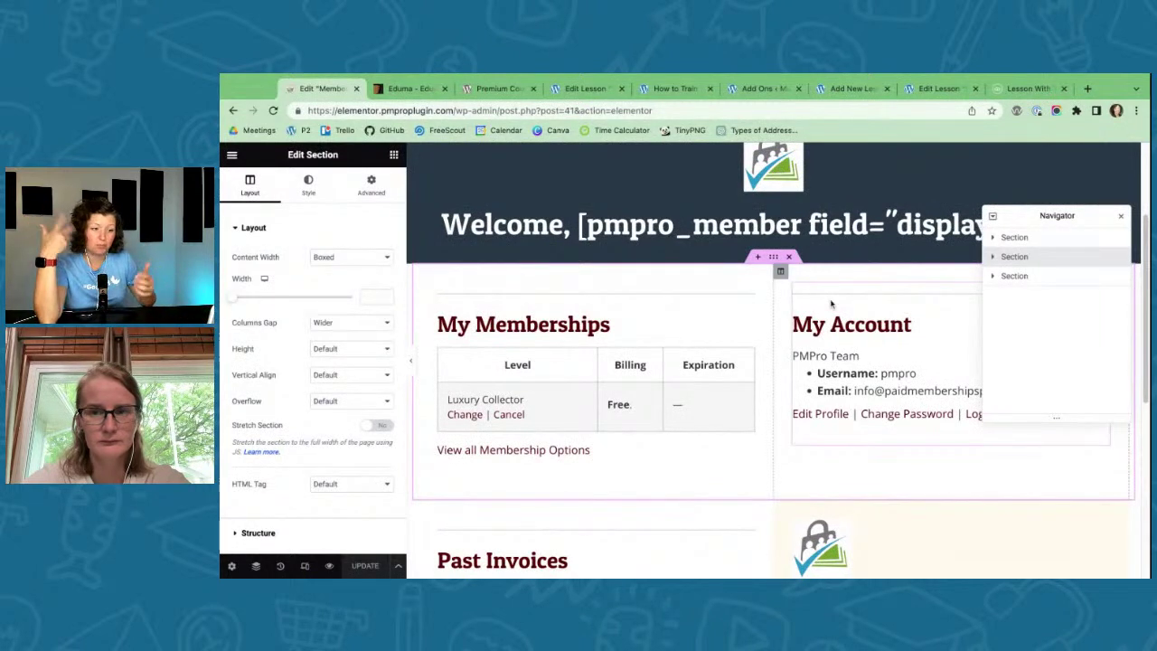
left_click(758, 258)
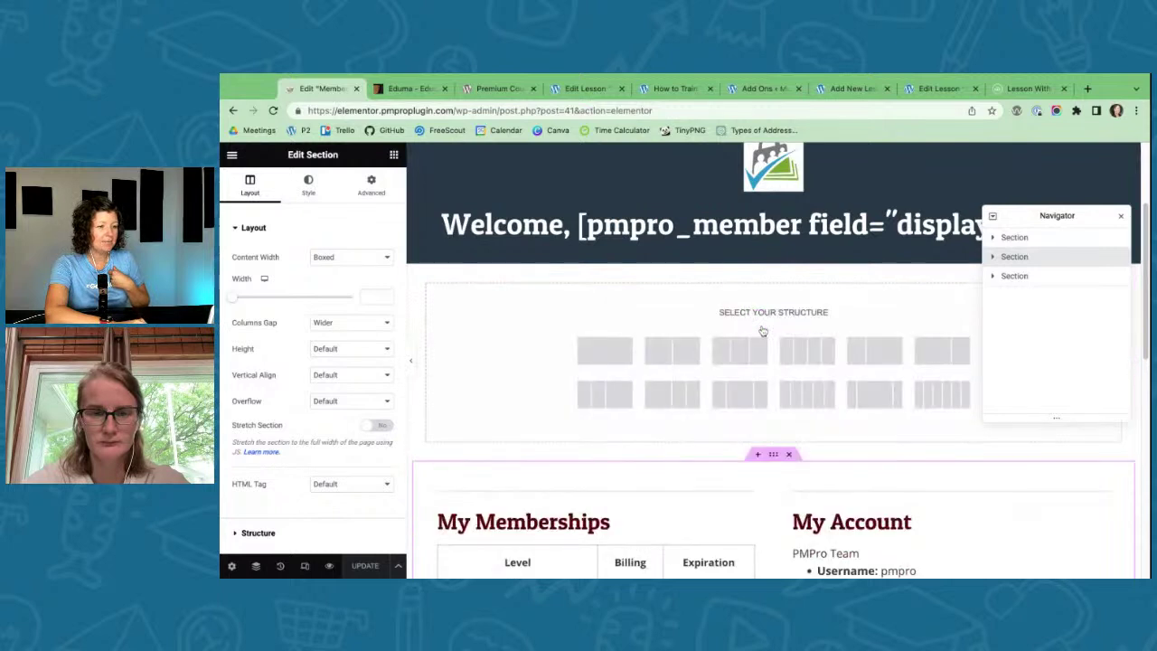
left_click(599, 352)
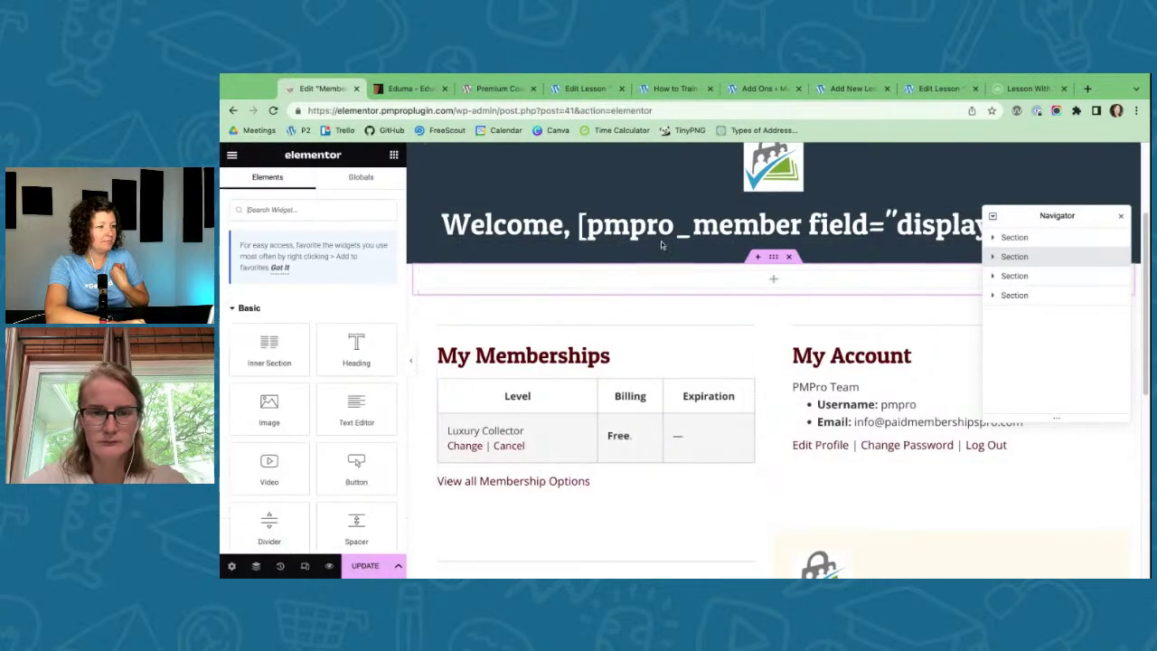
left_click(344, 209)
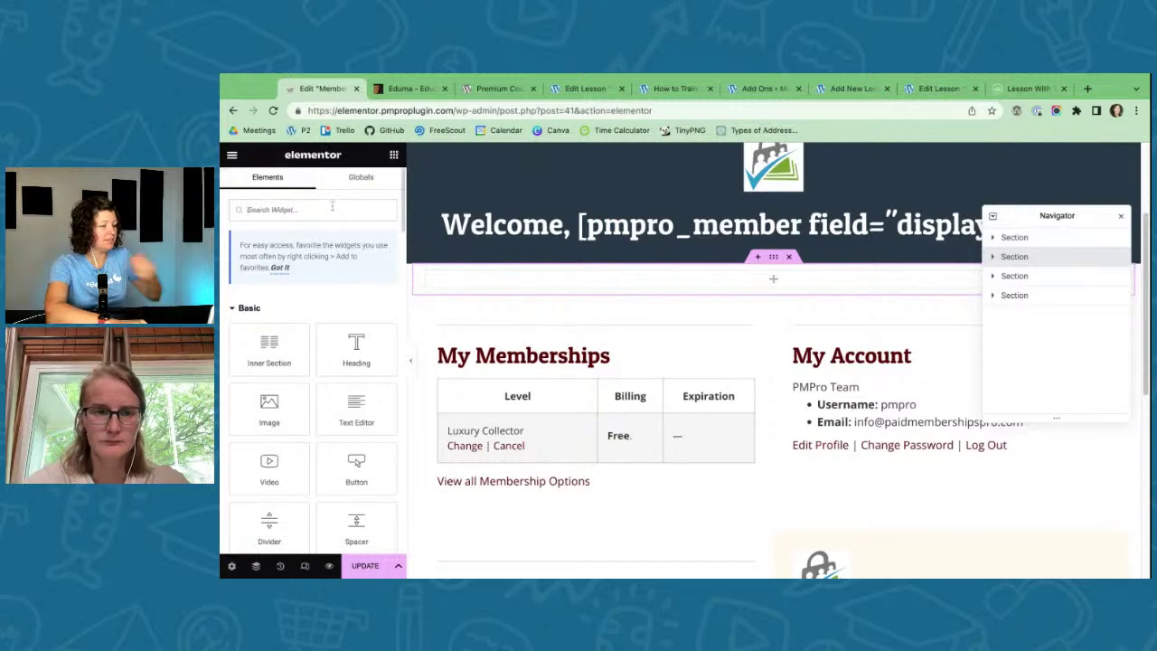
type("posts")
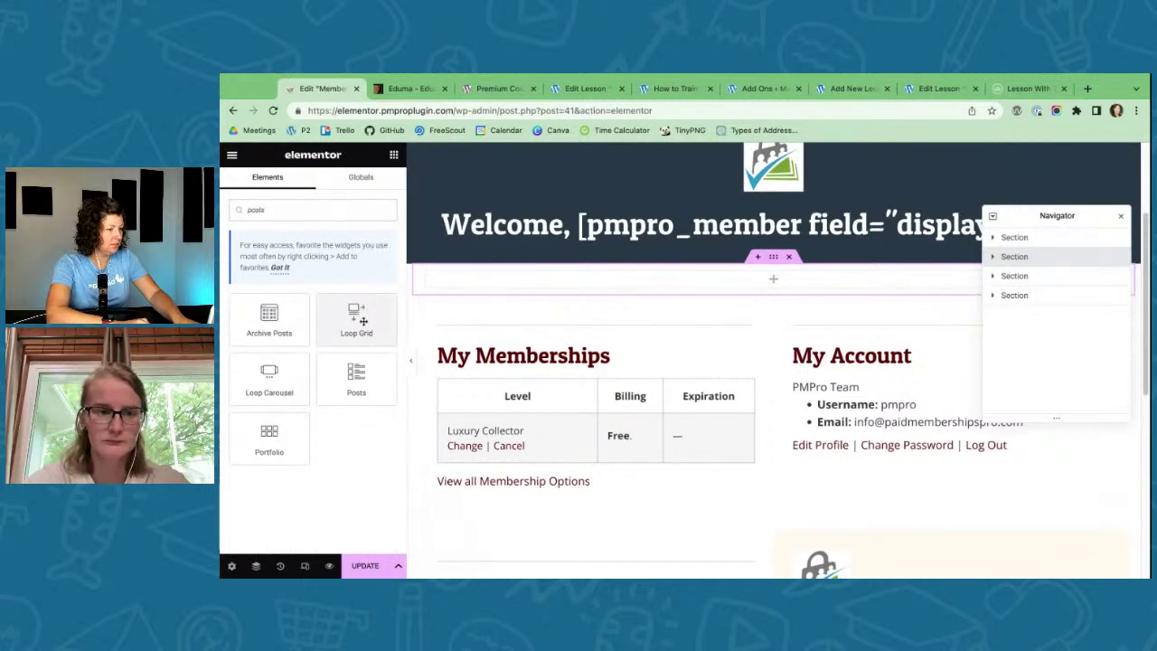
left_click(362, 321)
left_click(352, 273)
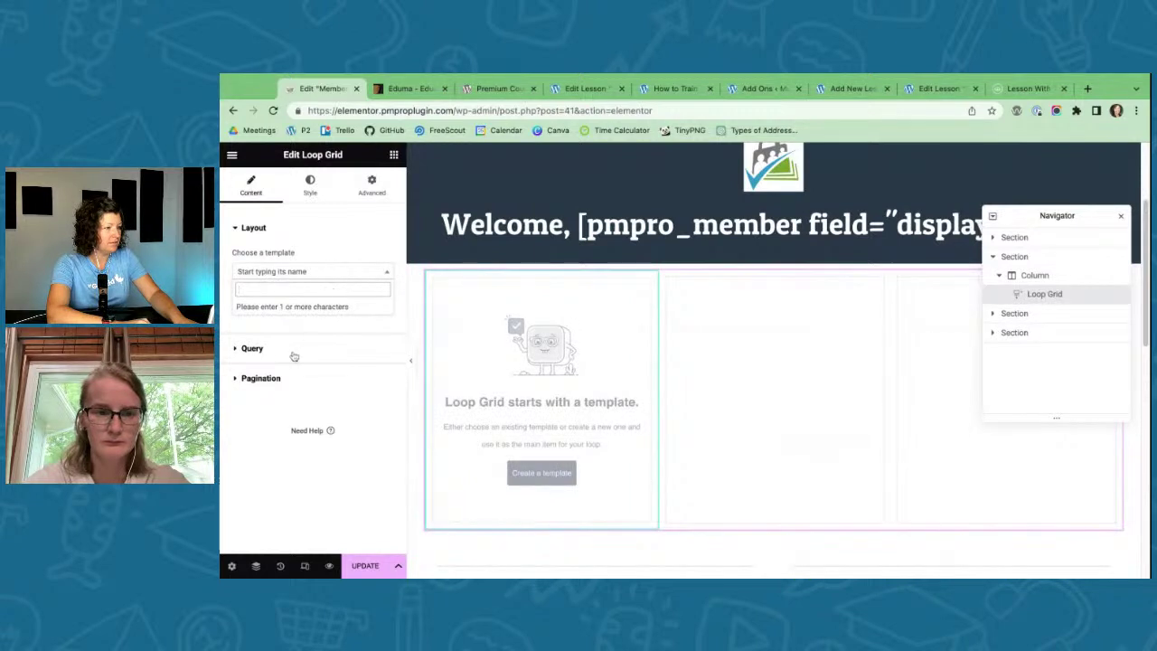
Step: Start a new loop item template from the grid's Layout, saving the page first
left_click(242, 351)
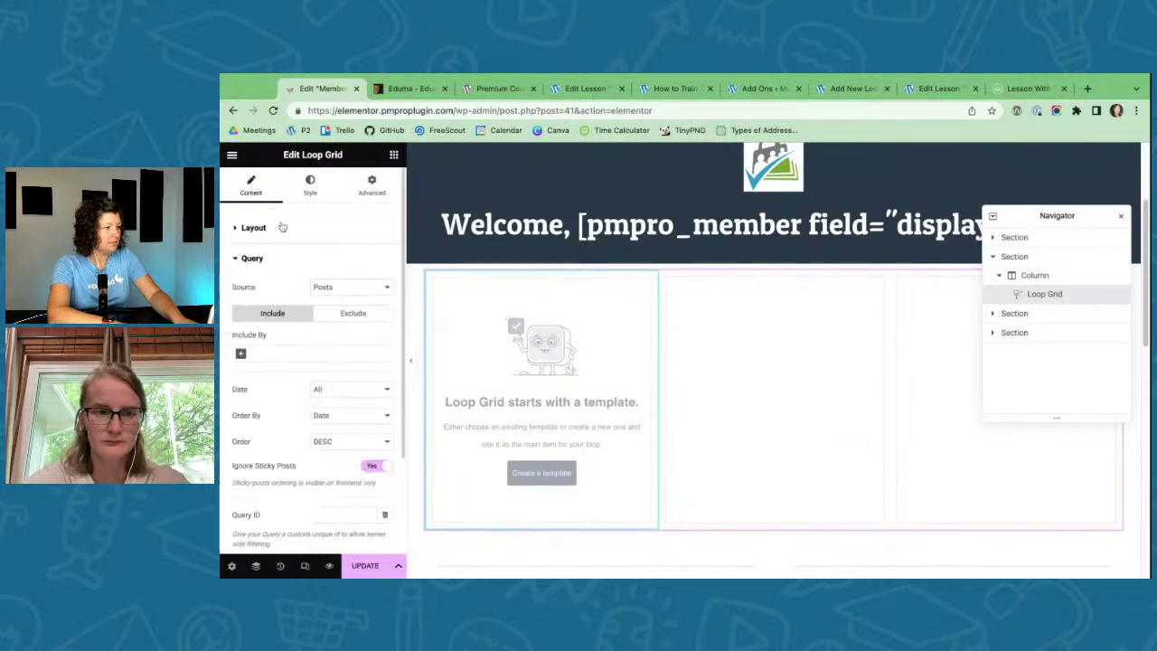
left_click(282, 227)
left_click(281, 270)
left_click(291, 270)
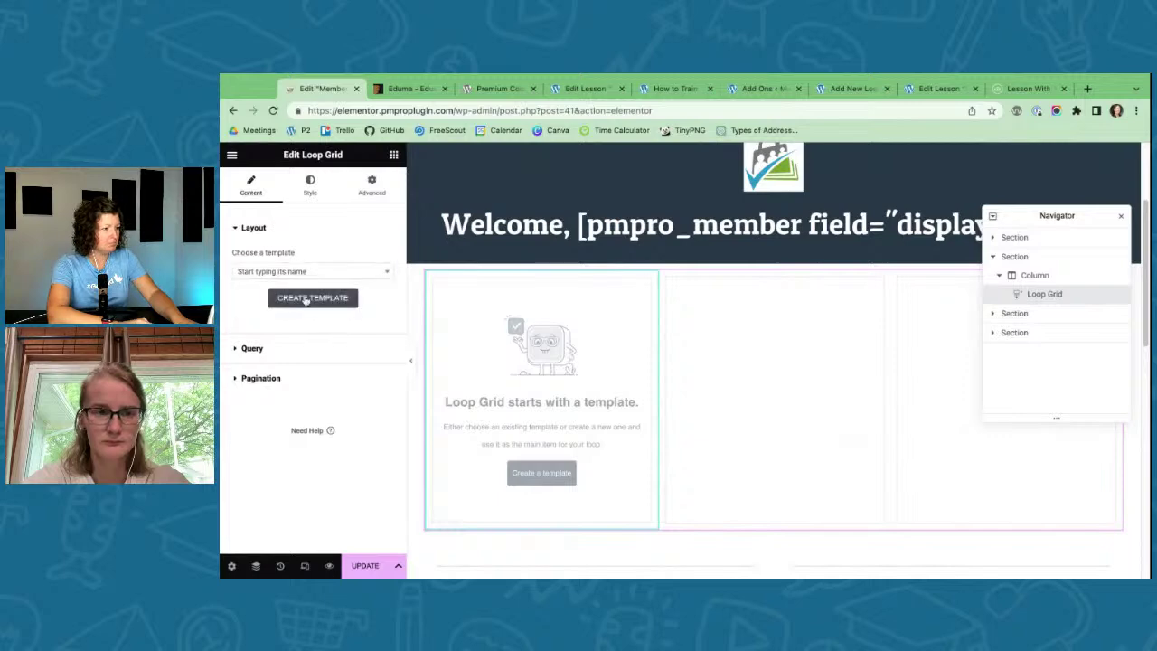
left_click(542, 474)
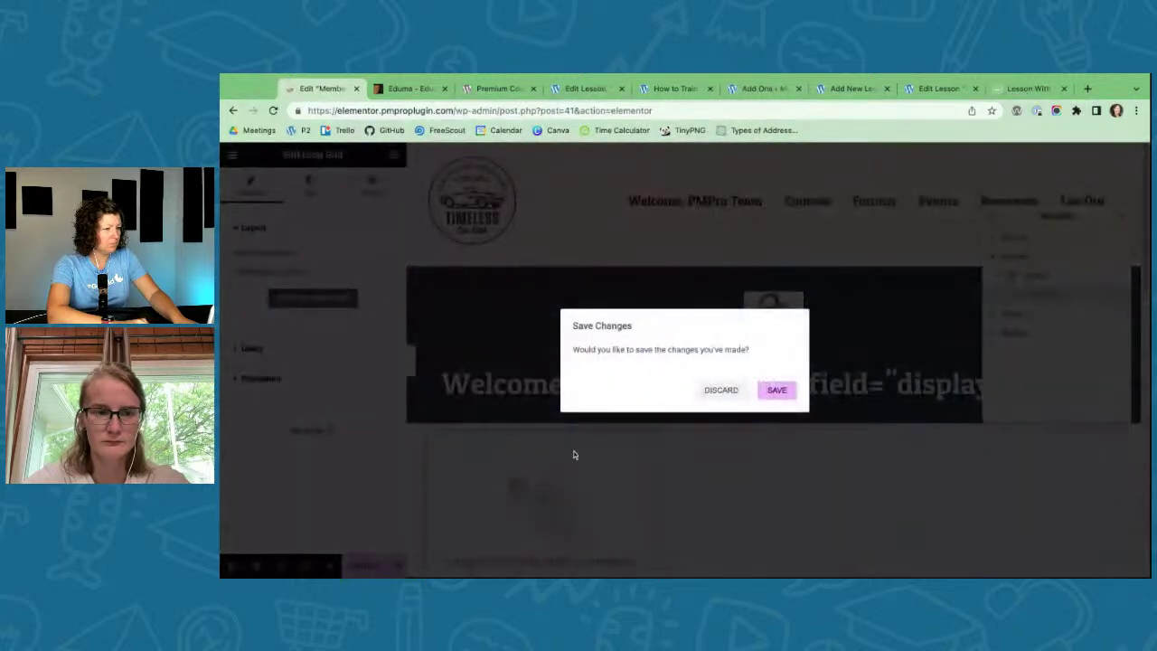
left_click(779, 393)
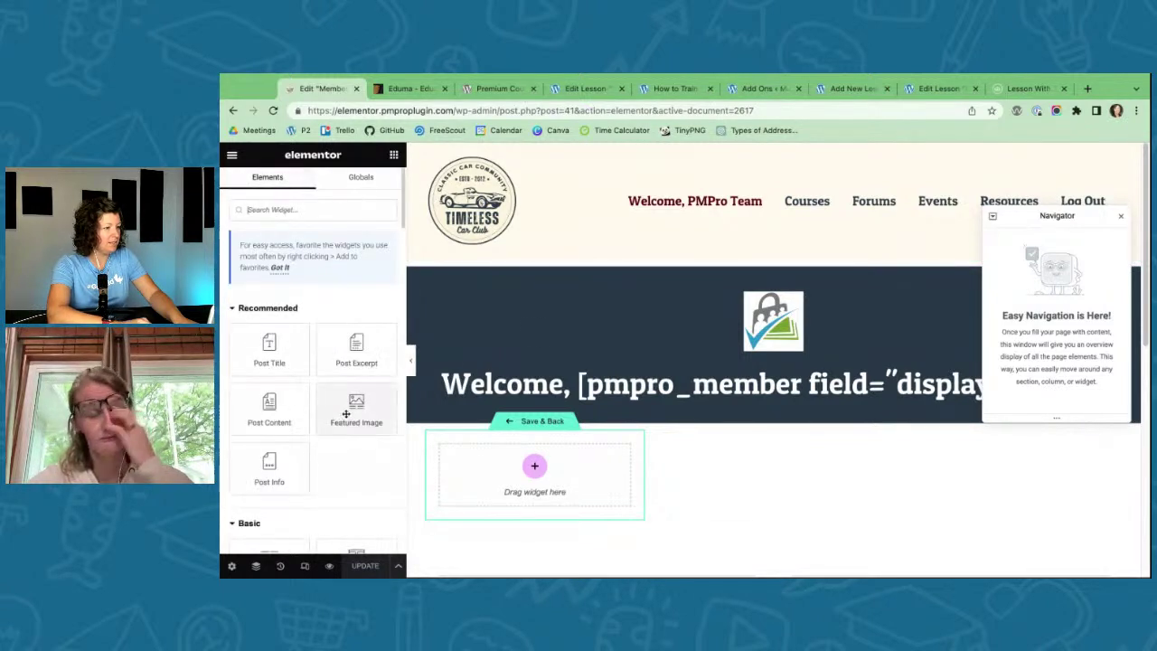
Step: Go back from the template and reopen the Membership Account page in Elementor
scroll(269, 470, "down", 5)
scroll(253, 496, "up", 5)
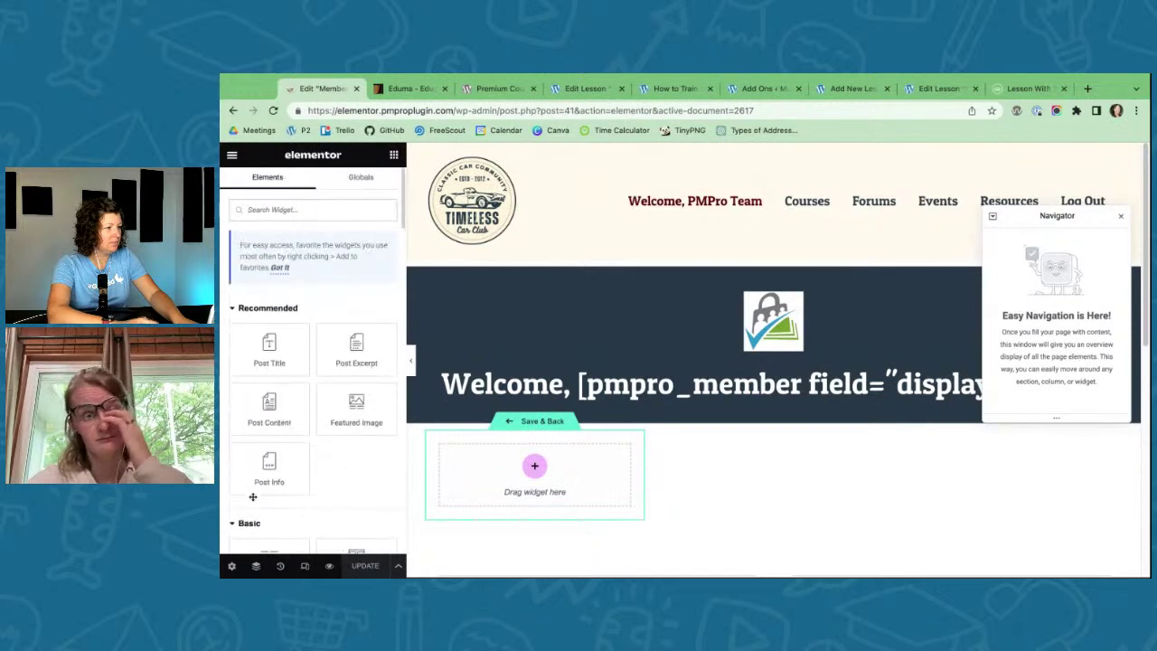
left_click(233, 110)
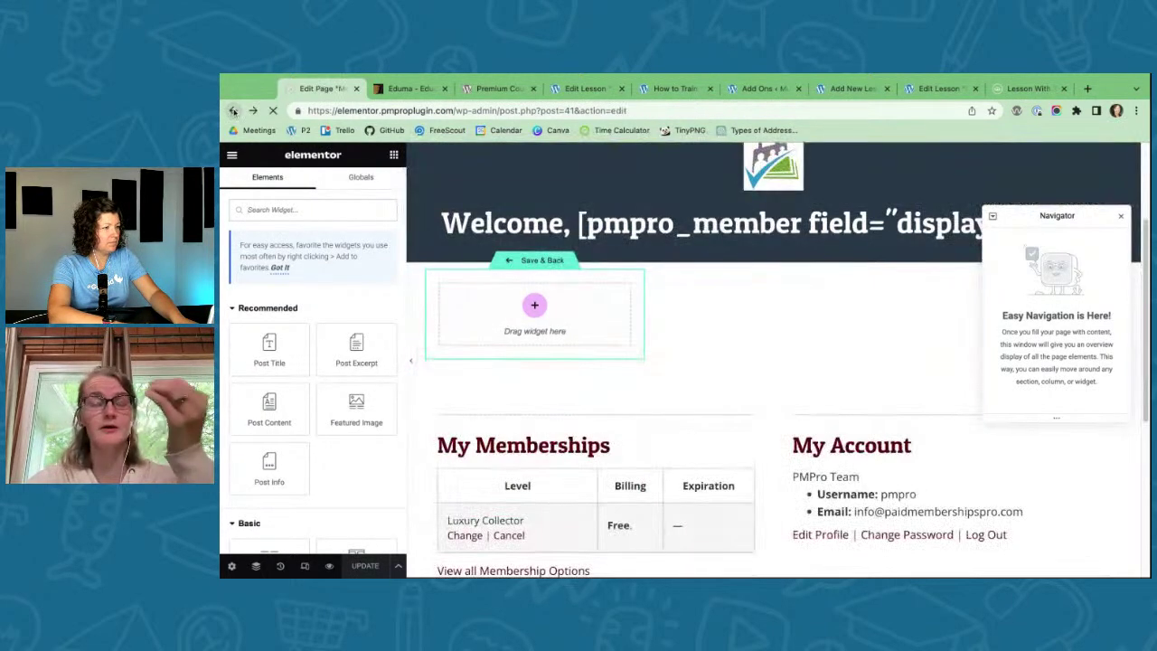
left_click(693, 394)
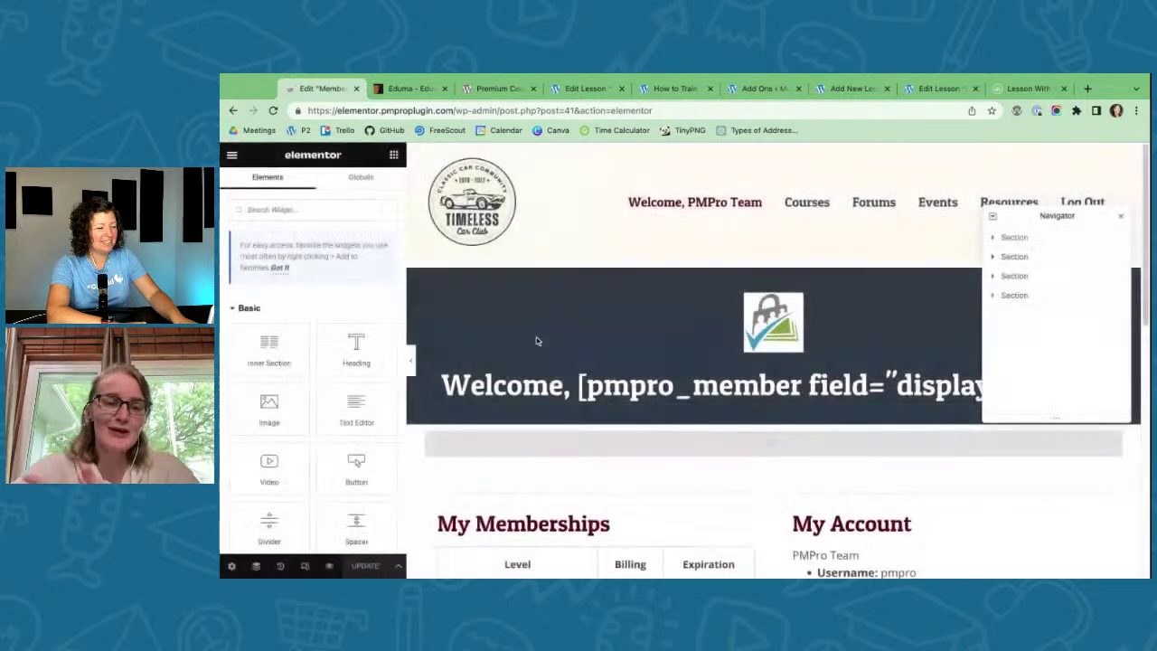
scroll(828, 299, "down", 3)
Step: Set the Loop Grid's Query Source to Courses instead of Posts
left_click(705, 226)
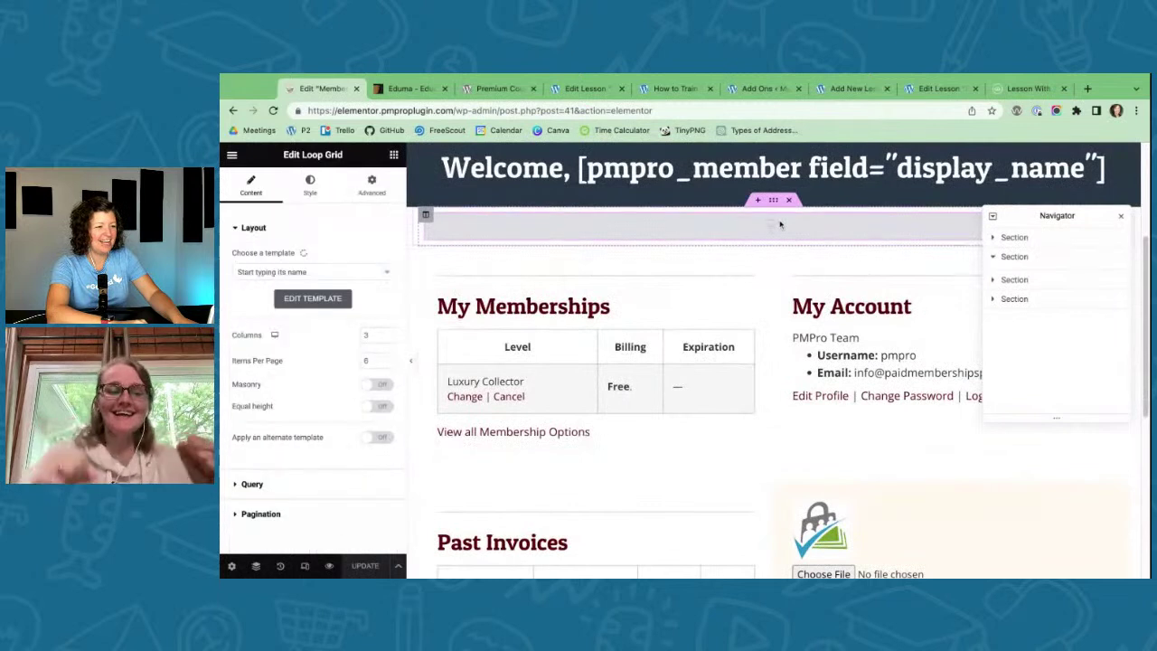
scroll(290, 397, "down", 1)
left_click(271, 437)
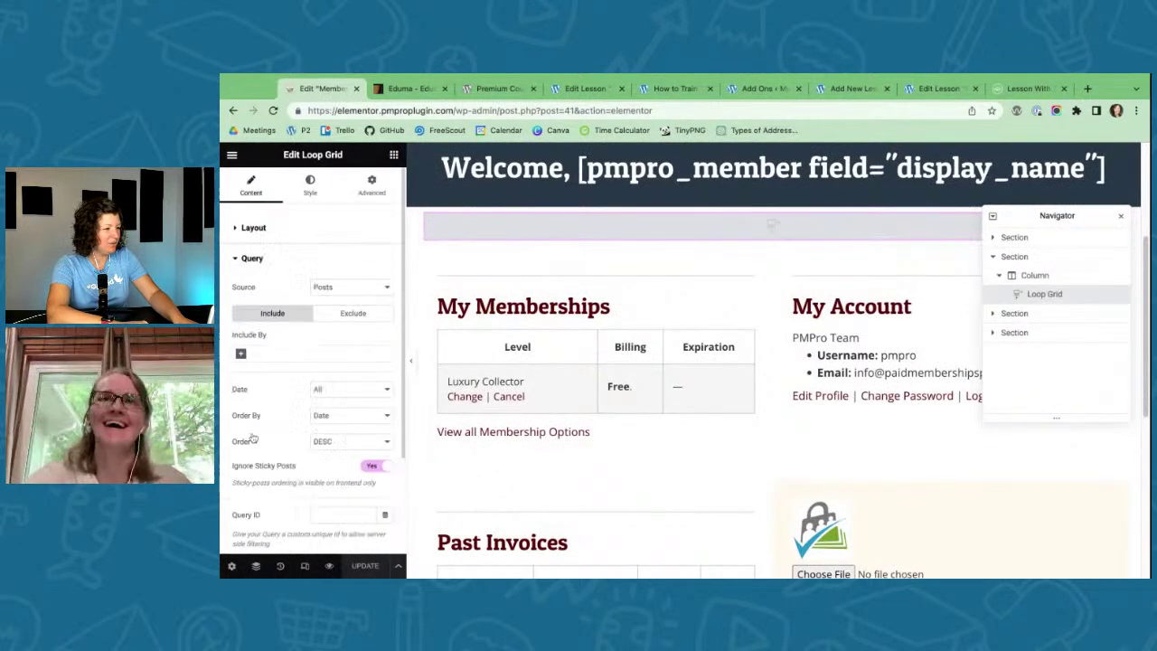
scroll(255, 432, "down", 3)
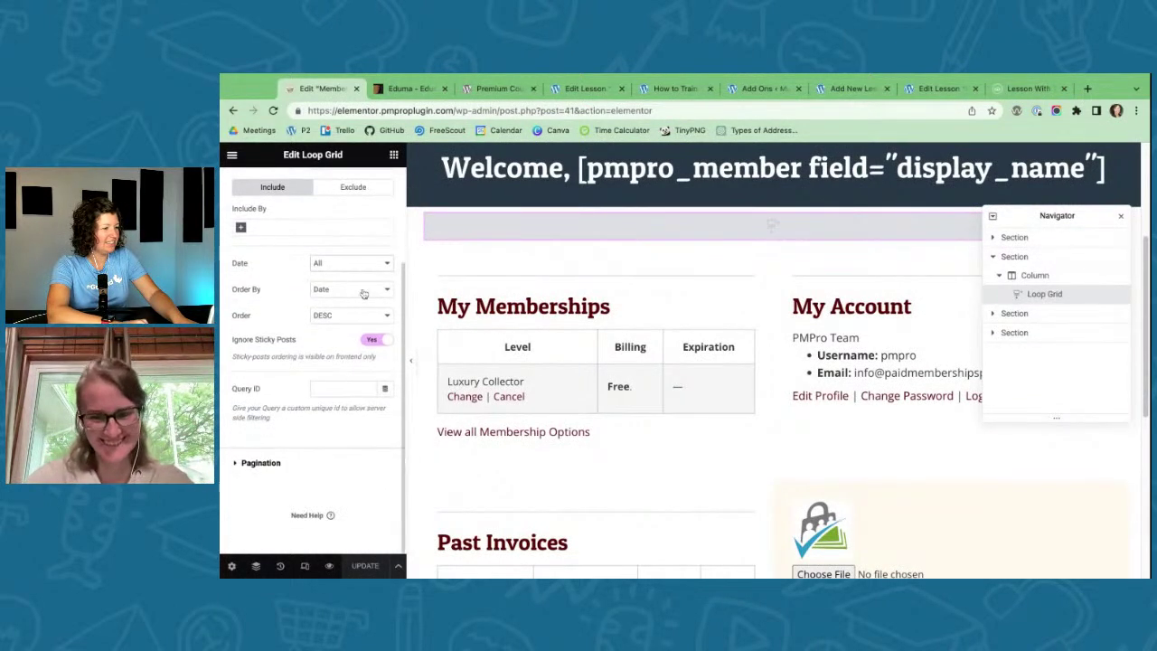
left_click(261, 462)
left_click(252, 259)
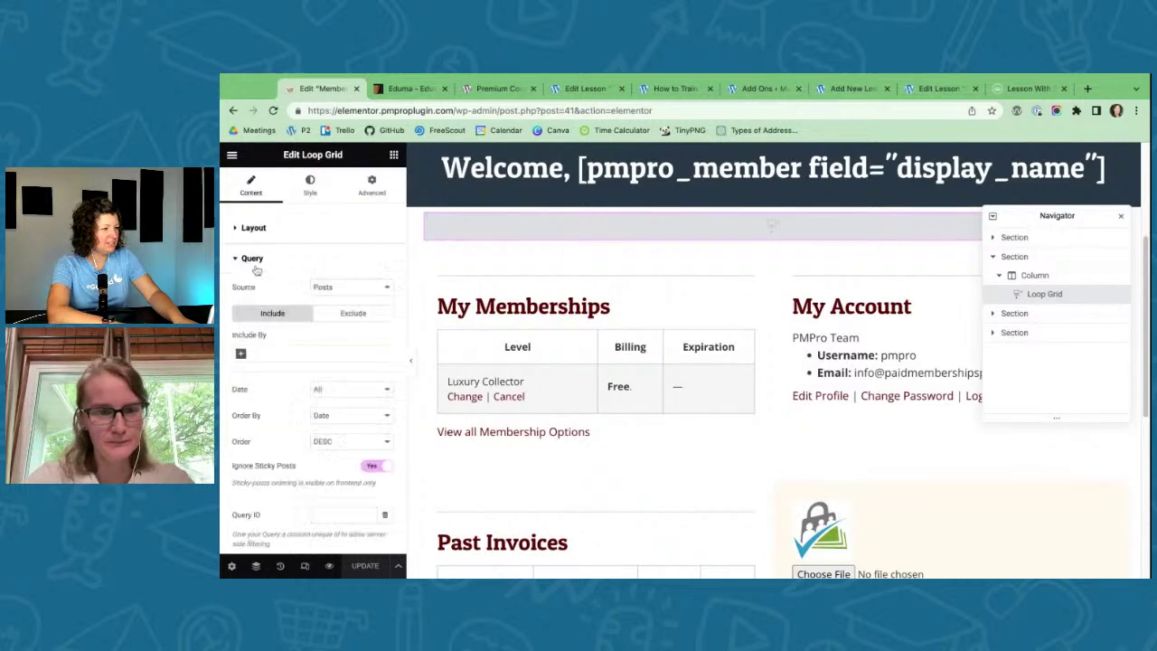
left_click(351, 287)
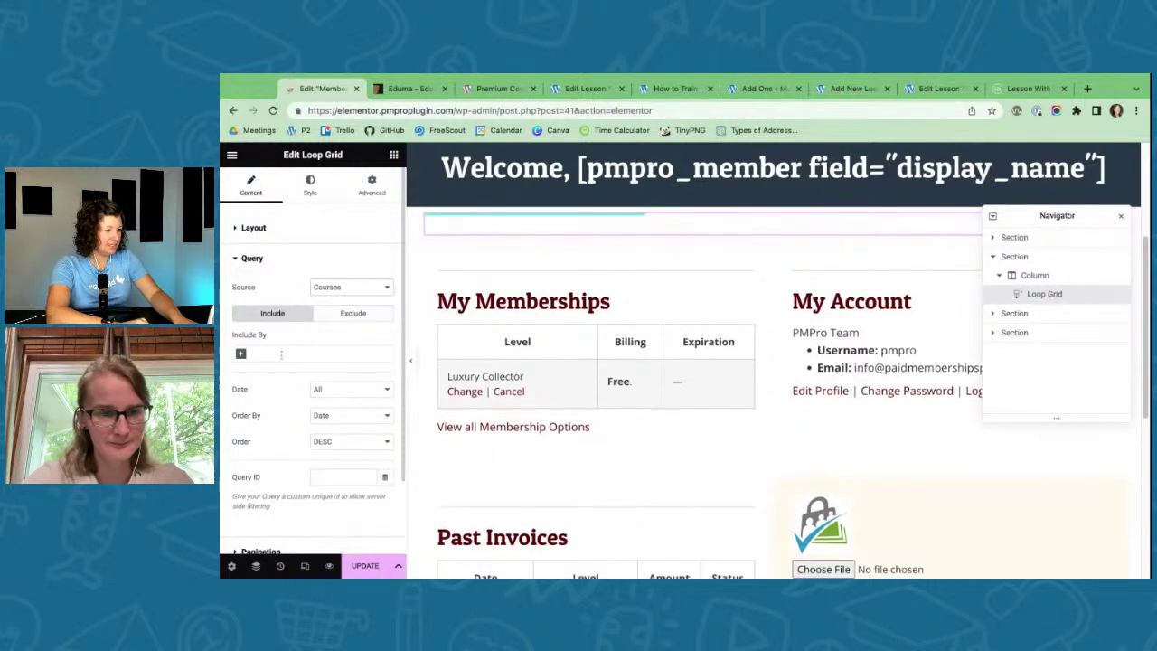
Step: Edit the grid's loop item template from its Layout settings
scroll(284, 455, "down", 2)
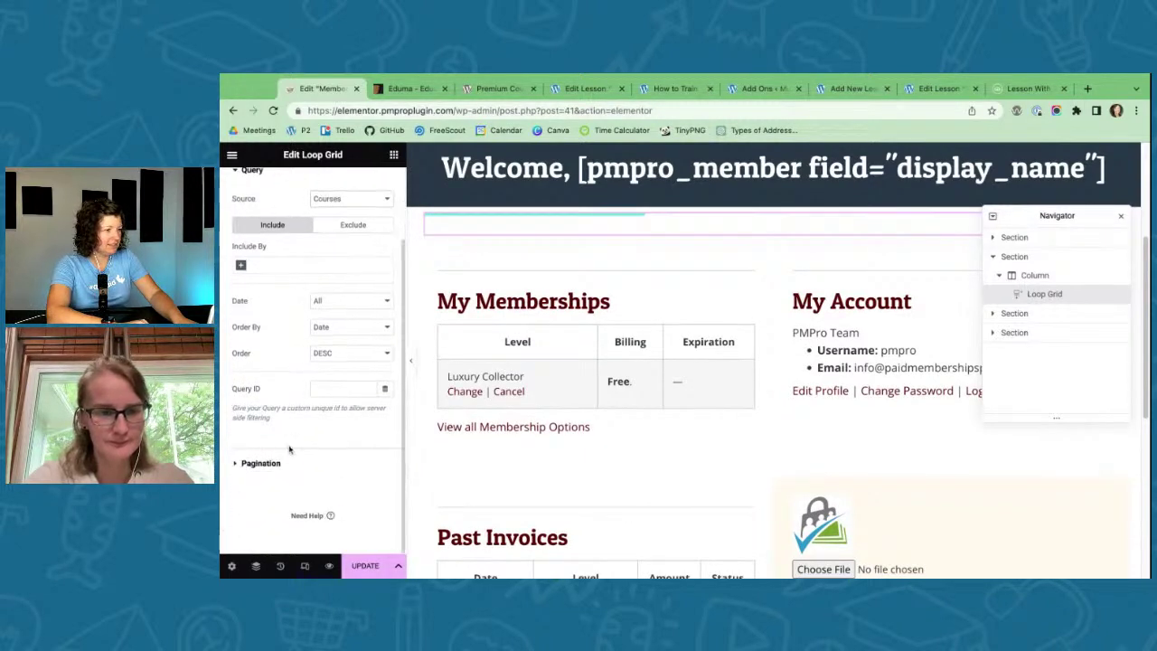
scroll(289, 449, "up", 2)
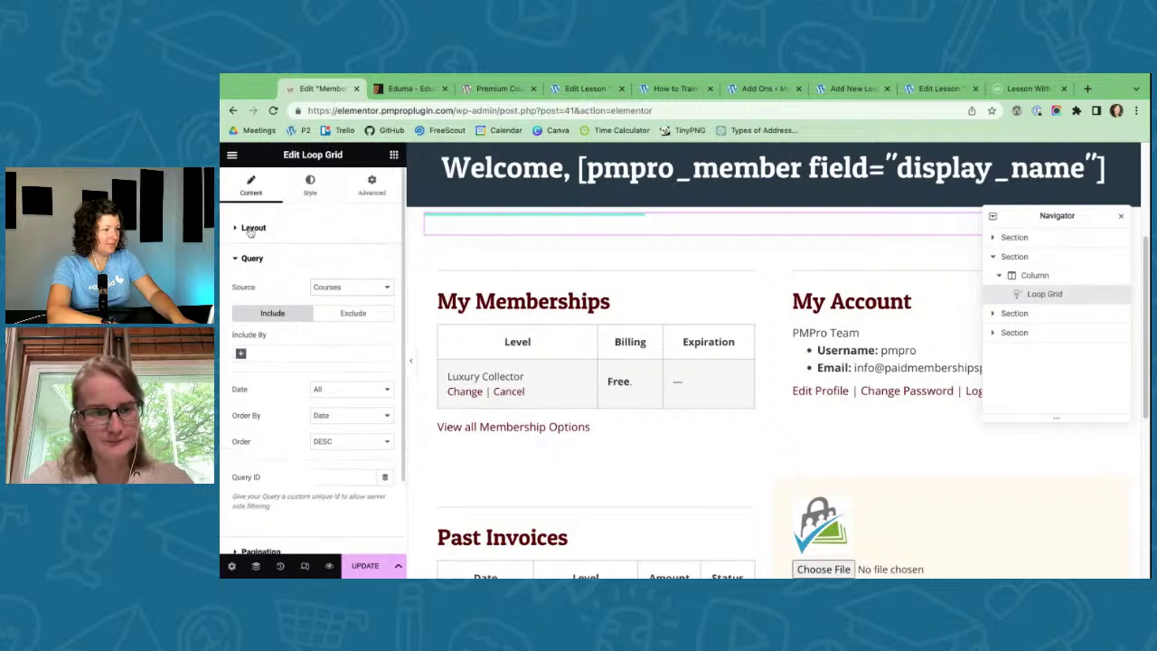
left_click(252, 227)
left_click(312, 297)
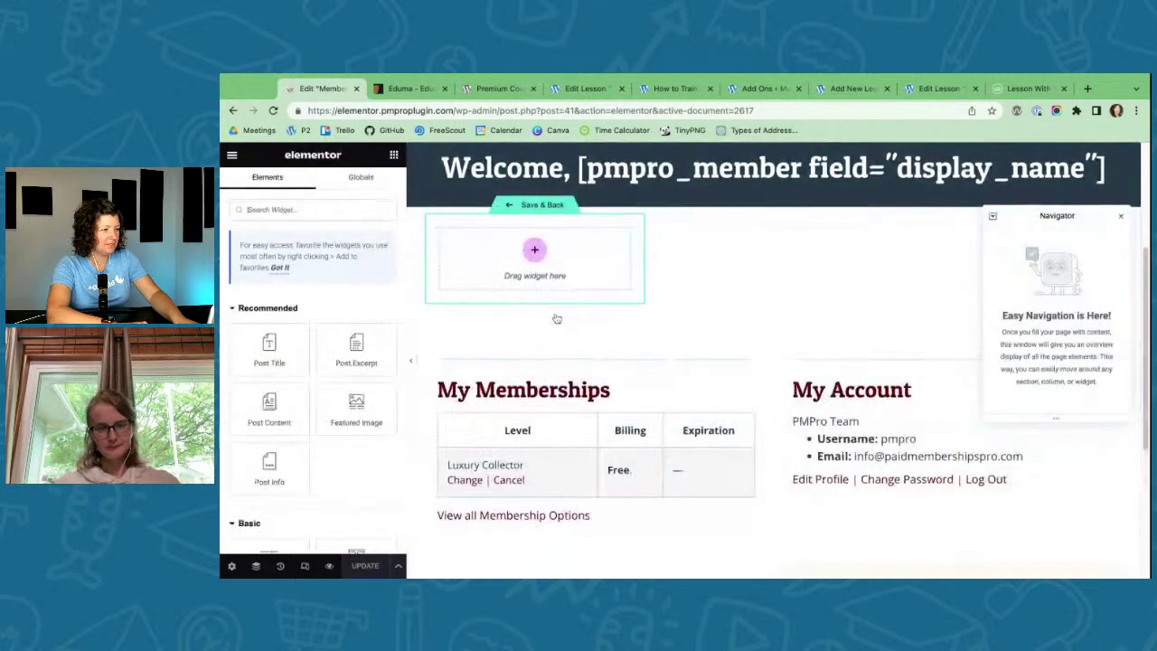
Step: Build the loop item with Featured Image above Post Title and Save & Back to the page
left_click_drag(292, 351, 498, 268)
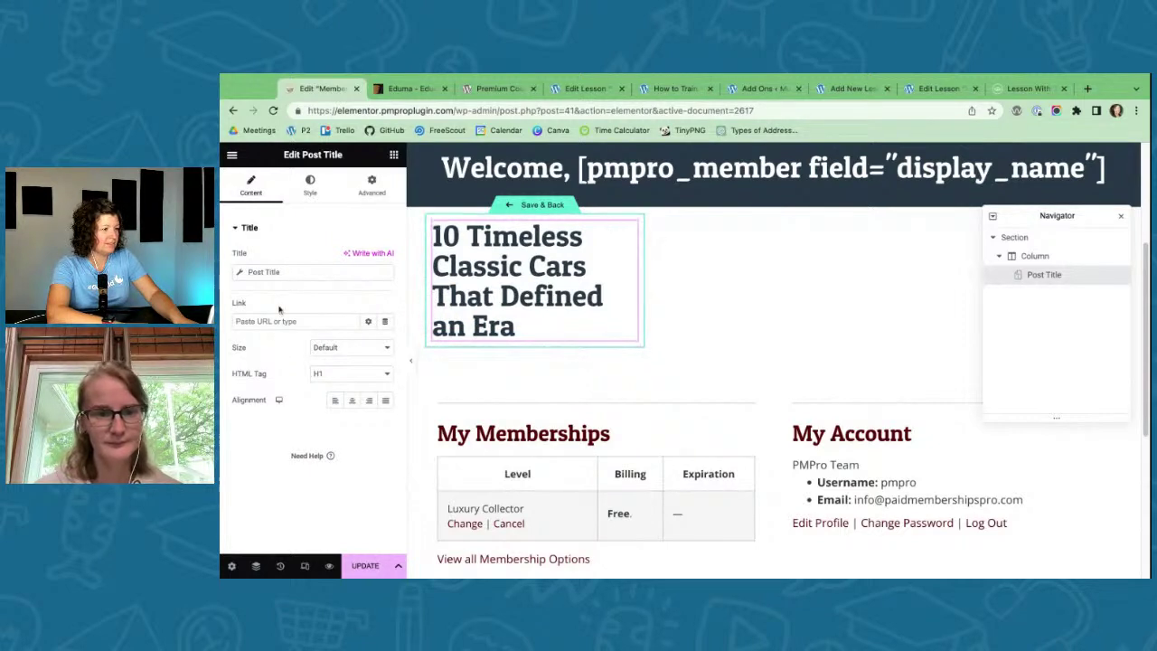
left_click(393, 154)
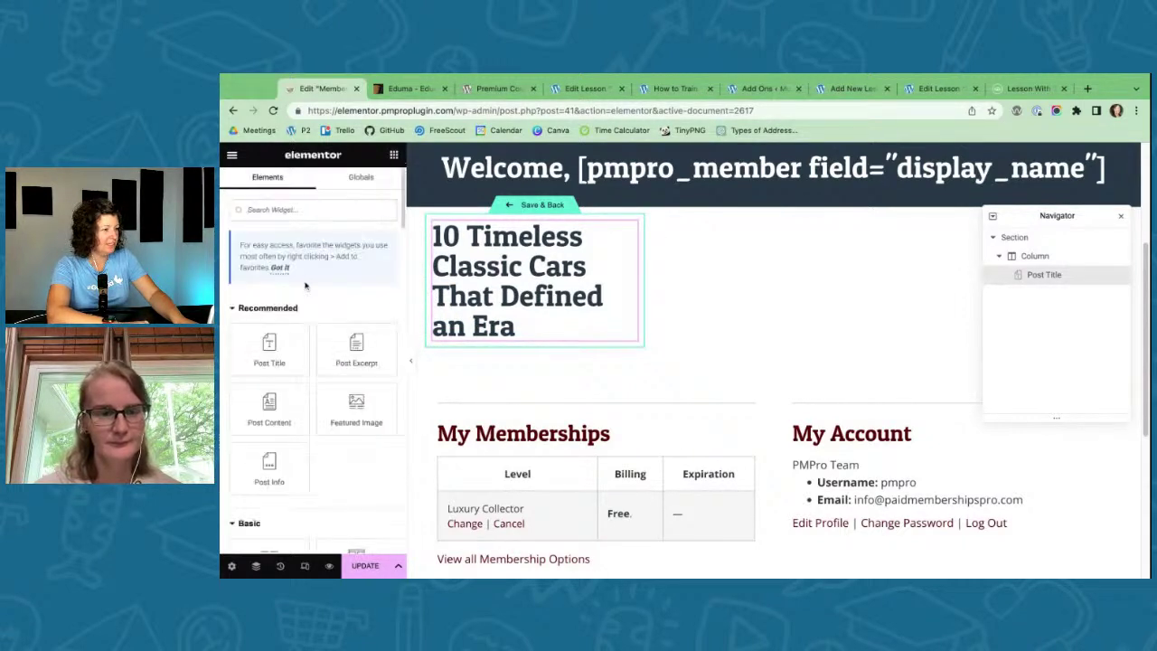
left_click_drag(356, 407, 519, 362)
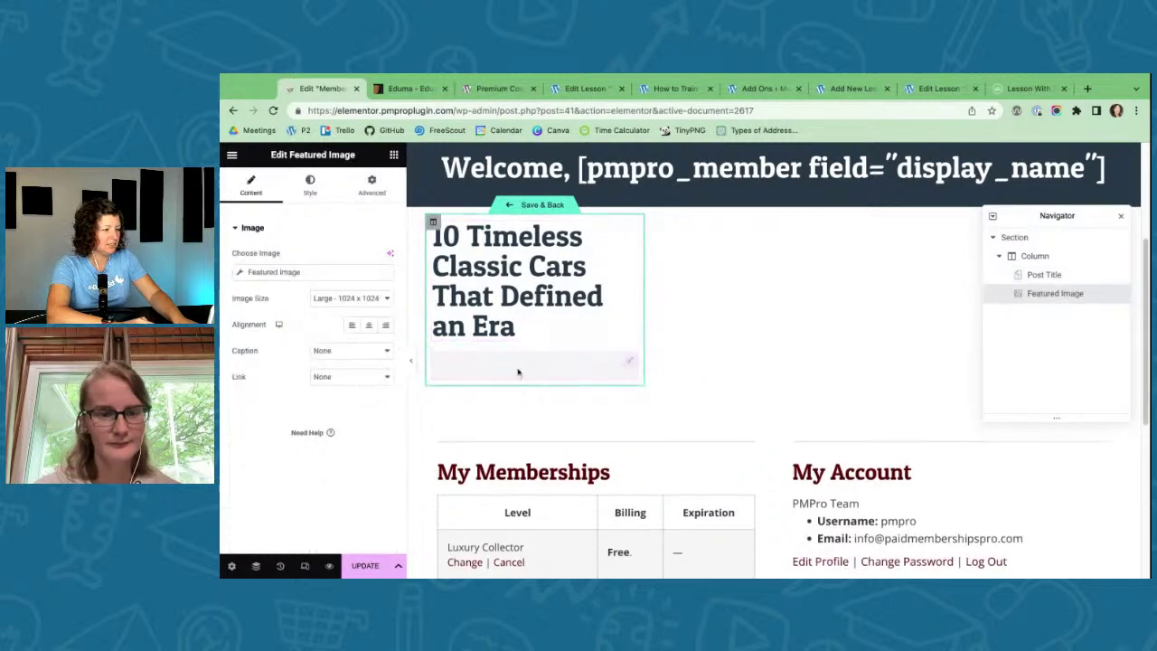
left_click_drag(1050, 308, 1048, 262)
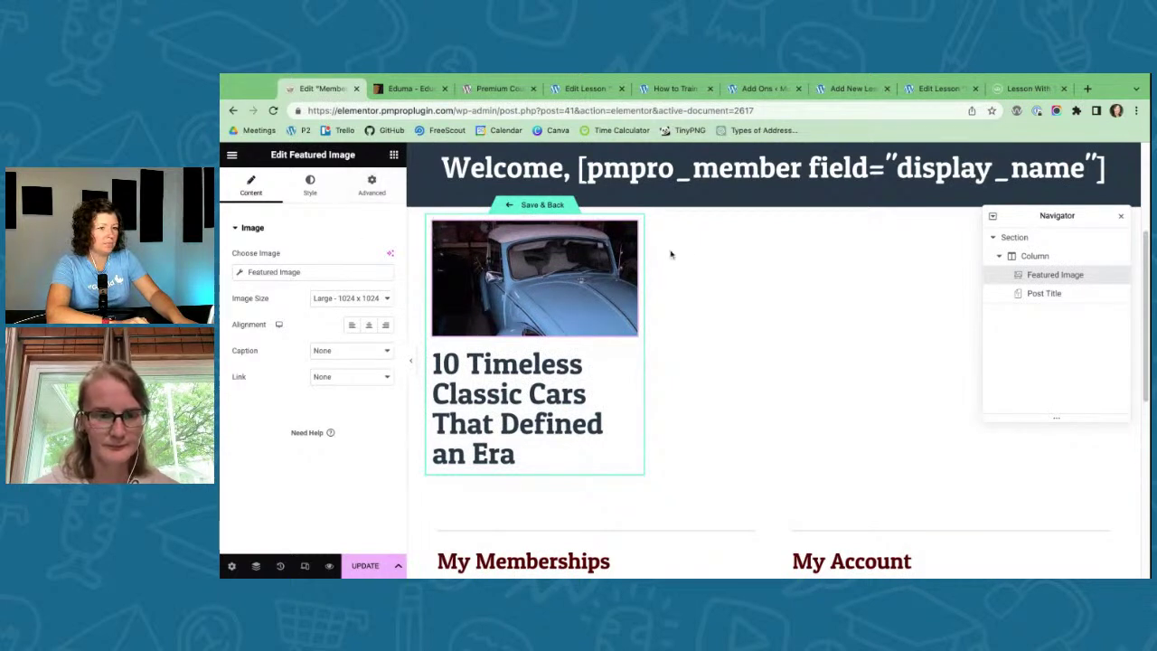
left_click(539, 205)
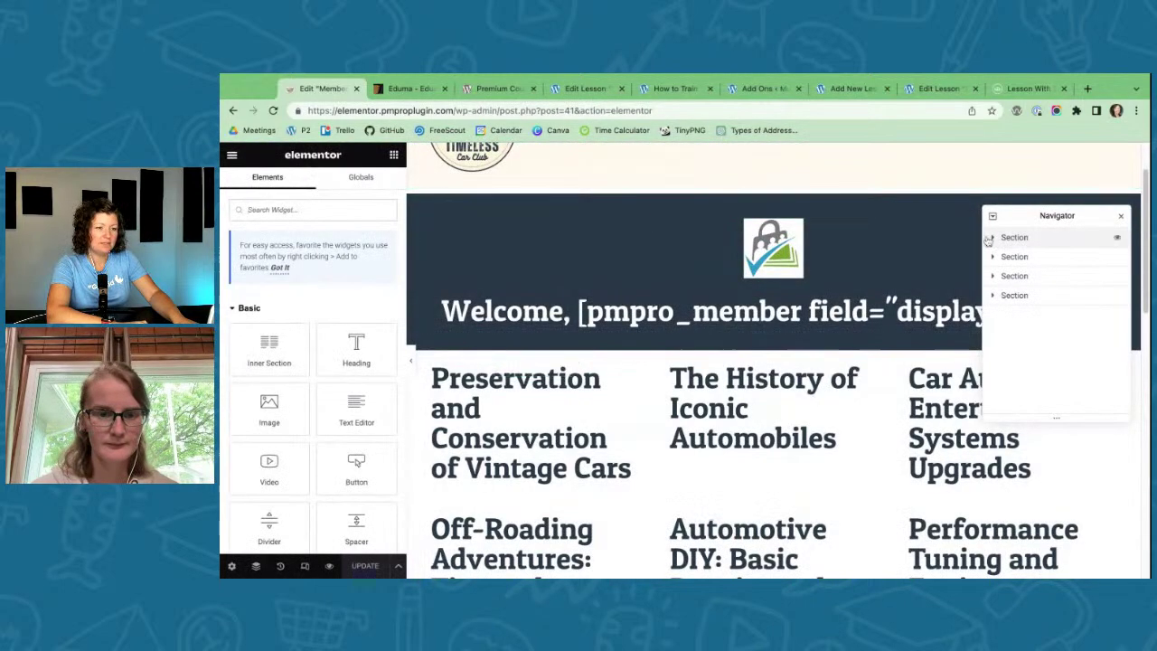
Step: Set the Loop Grid's Items Per Page to 3 so it shows one row of courses
left_click(1121, 218)
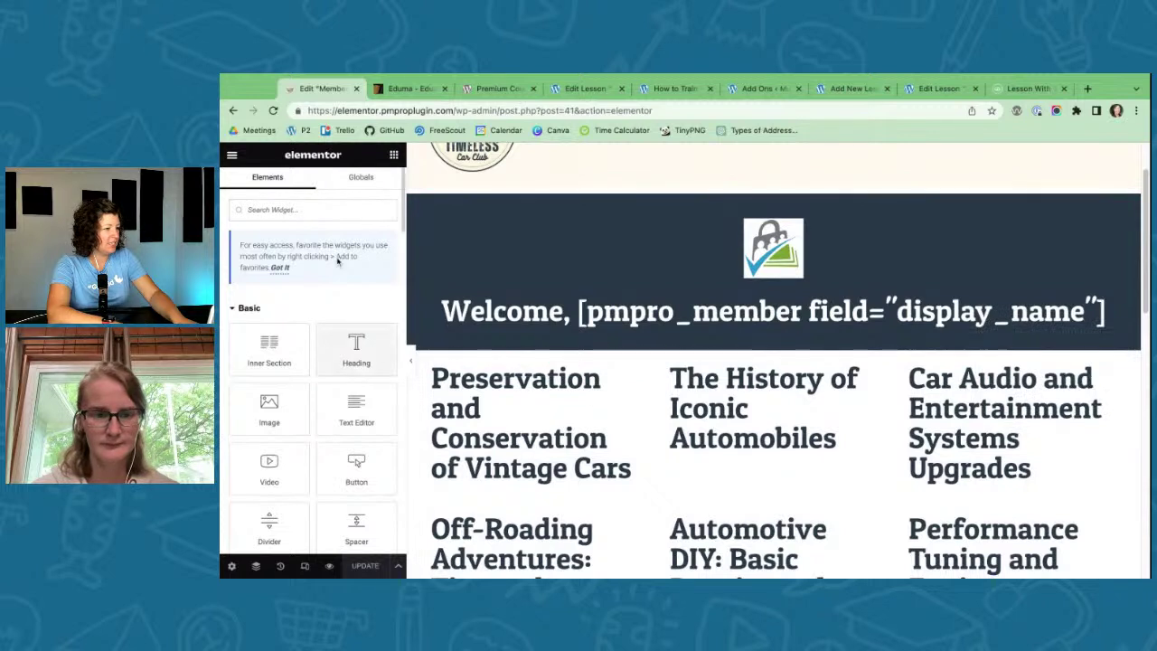
left_click(592, 413)
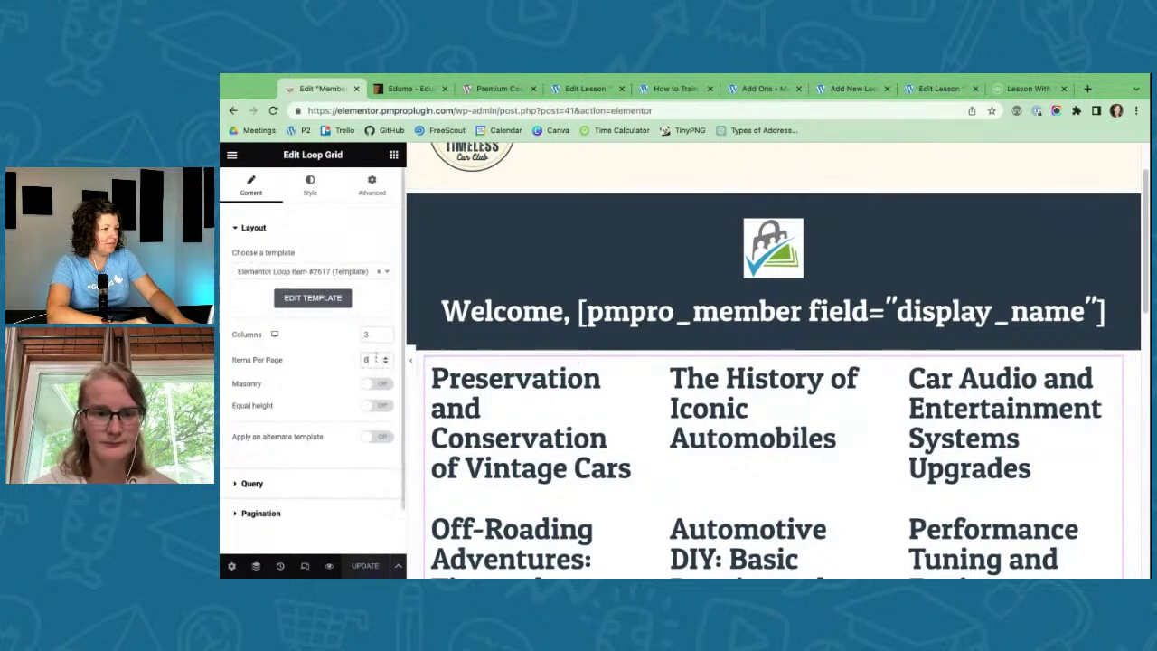
type("3")
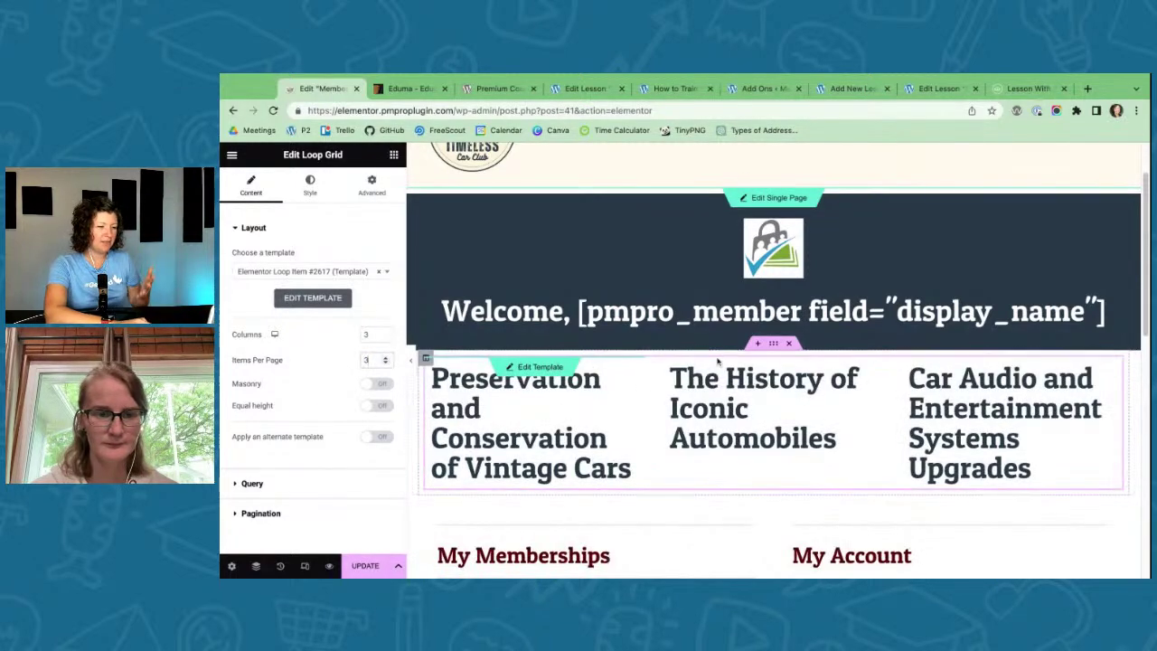
left_click(257, 566)
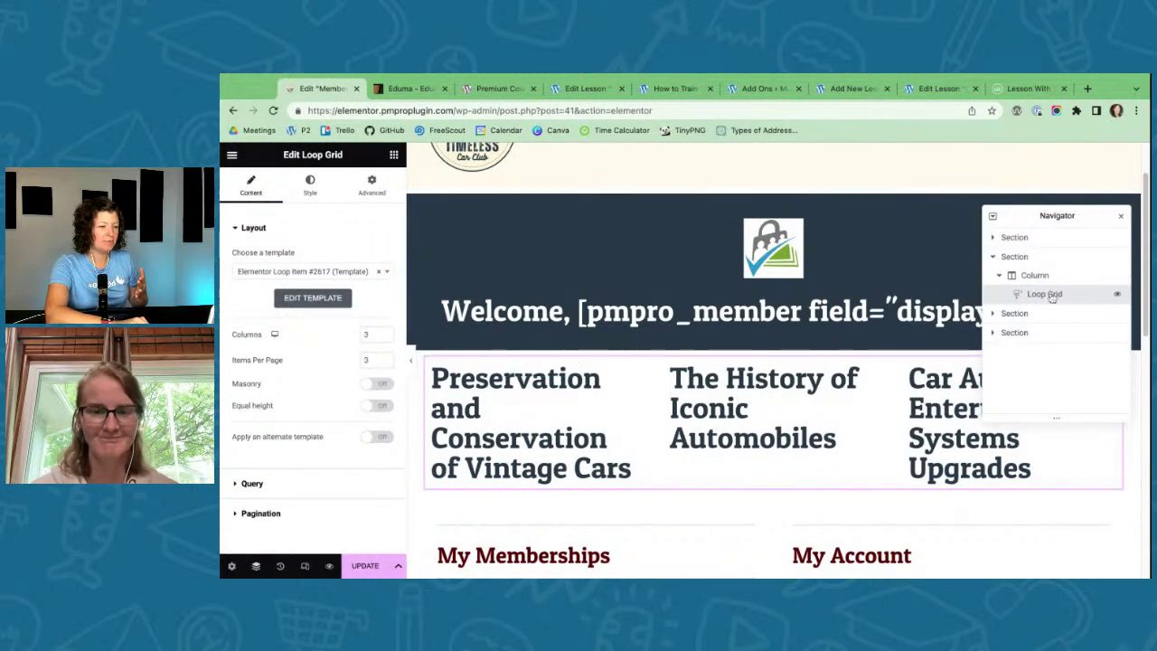
left_click(395, 155)
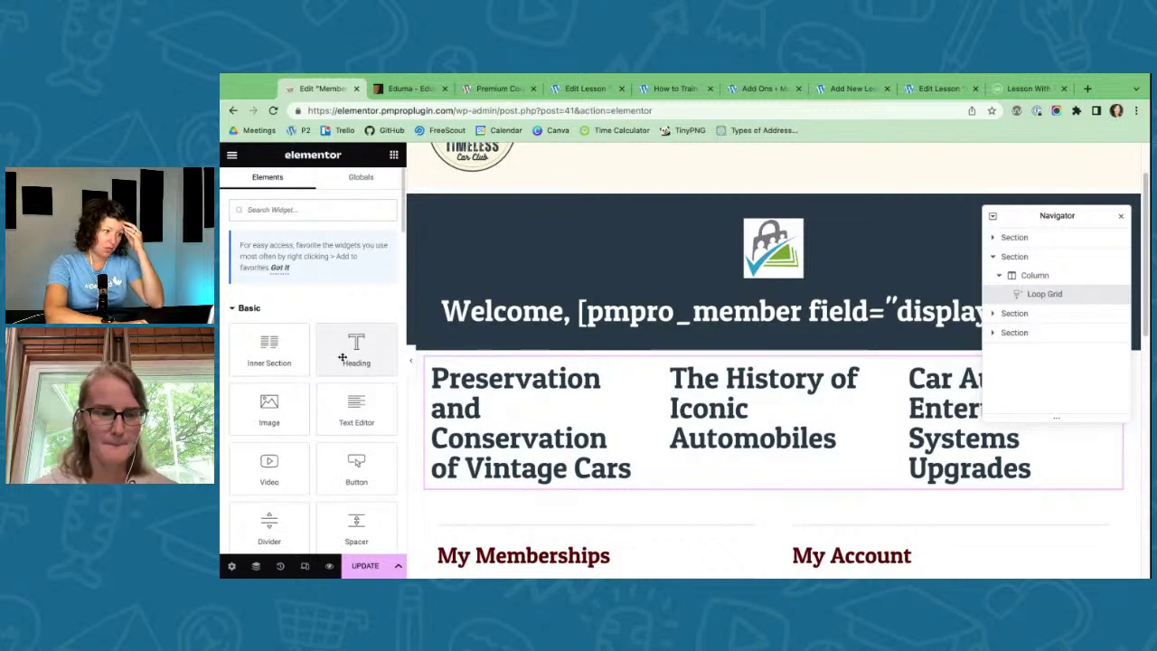
Step: Add a Heading reading 'Access My Courses' and move it above the Loop Grid
left_click(342, 357)
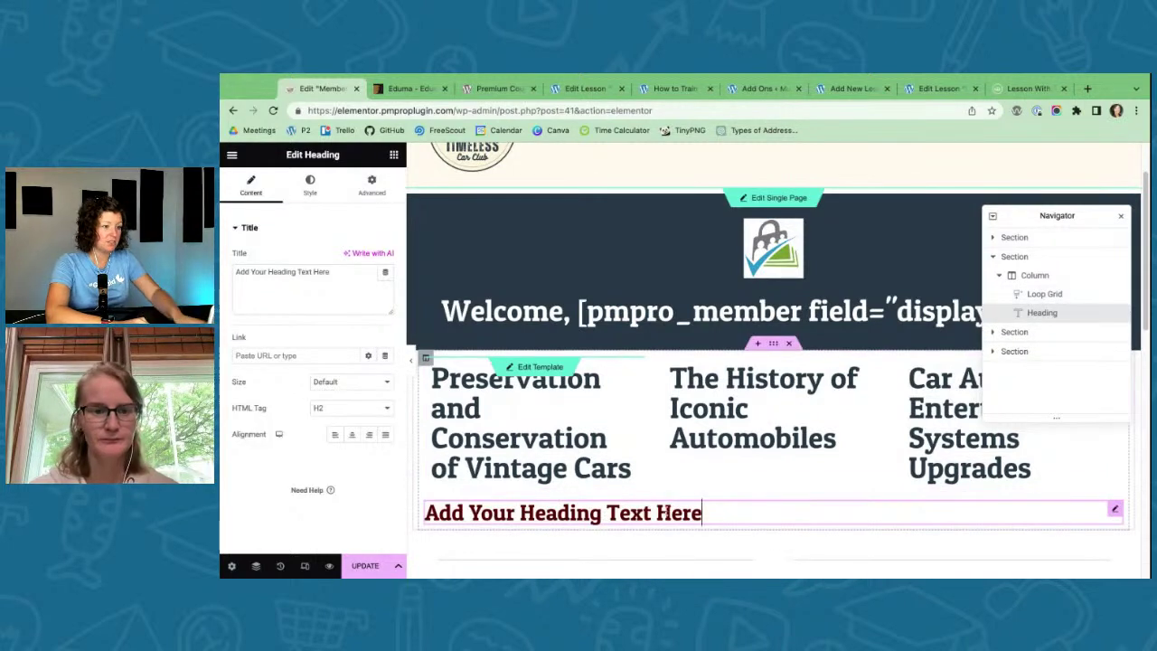
triple_click(298, 290)
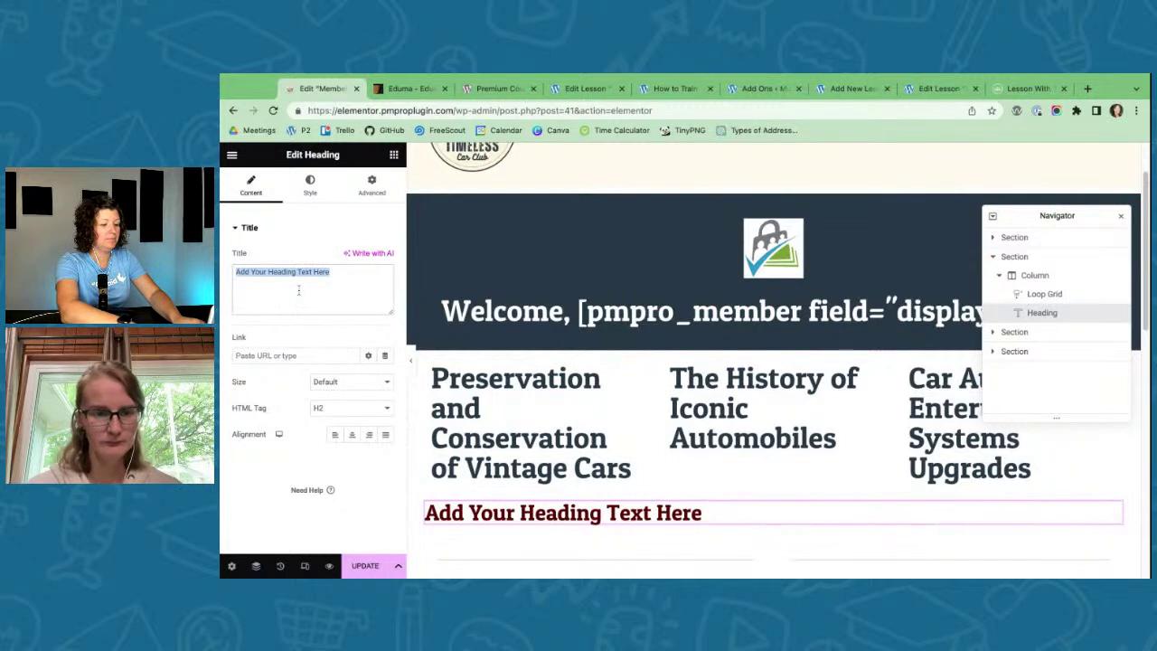
type("Access M")
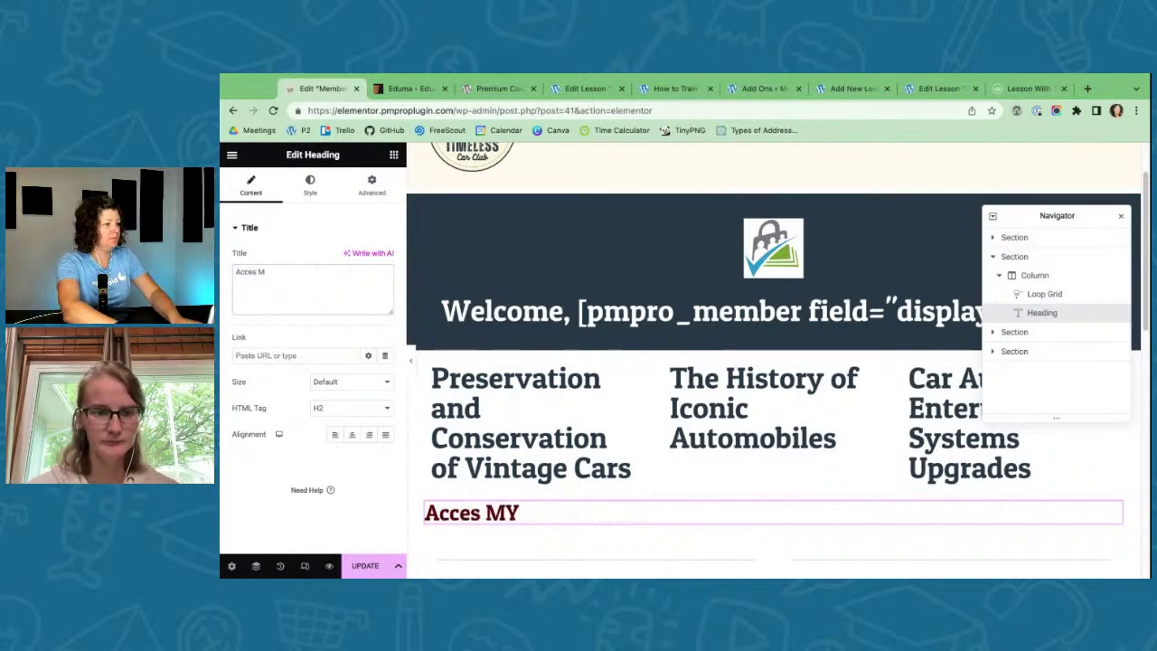
key("BackSpace")
key("BackSpace")
type("s My Courses")
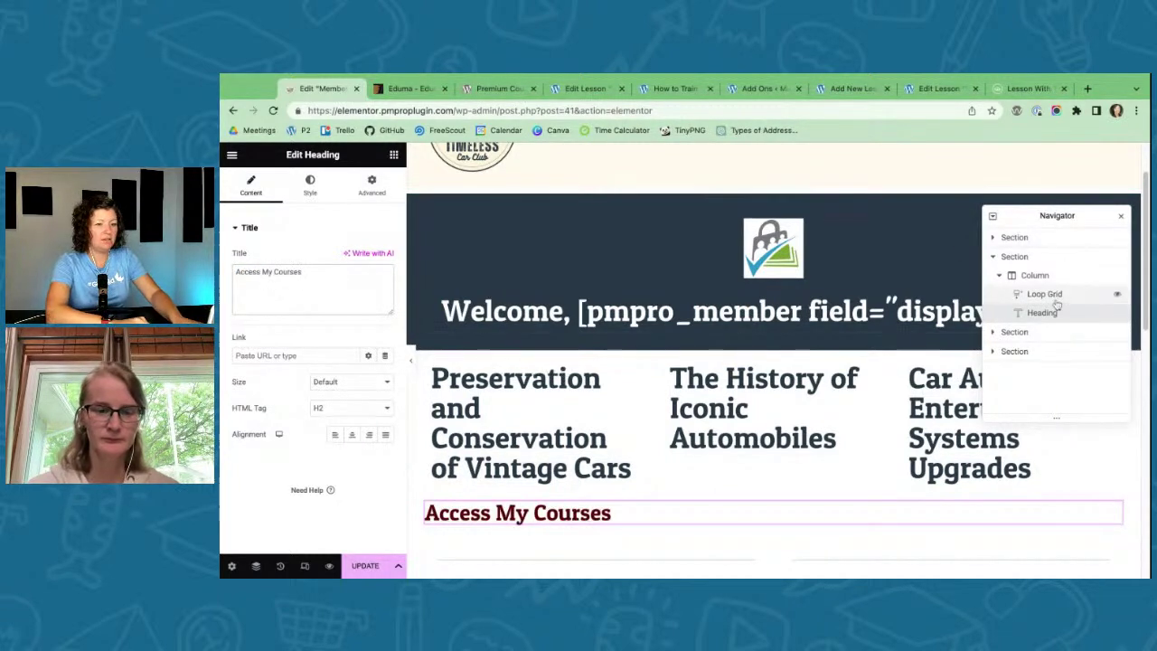
left_click_drag(1056, 305, 1046, 291)
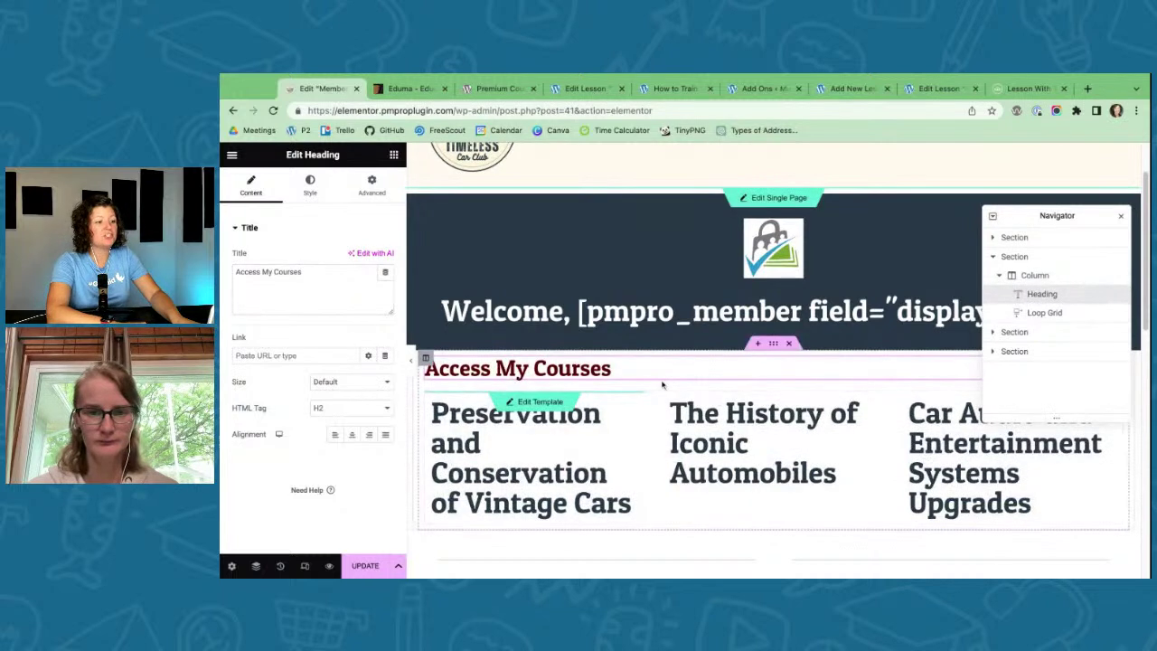
Step: Select the column holding the heading and grid and show its spacing settings
left_click(547, 442)
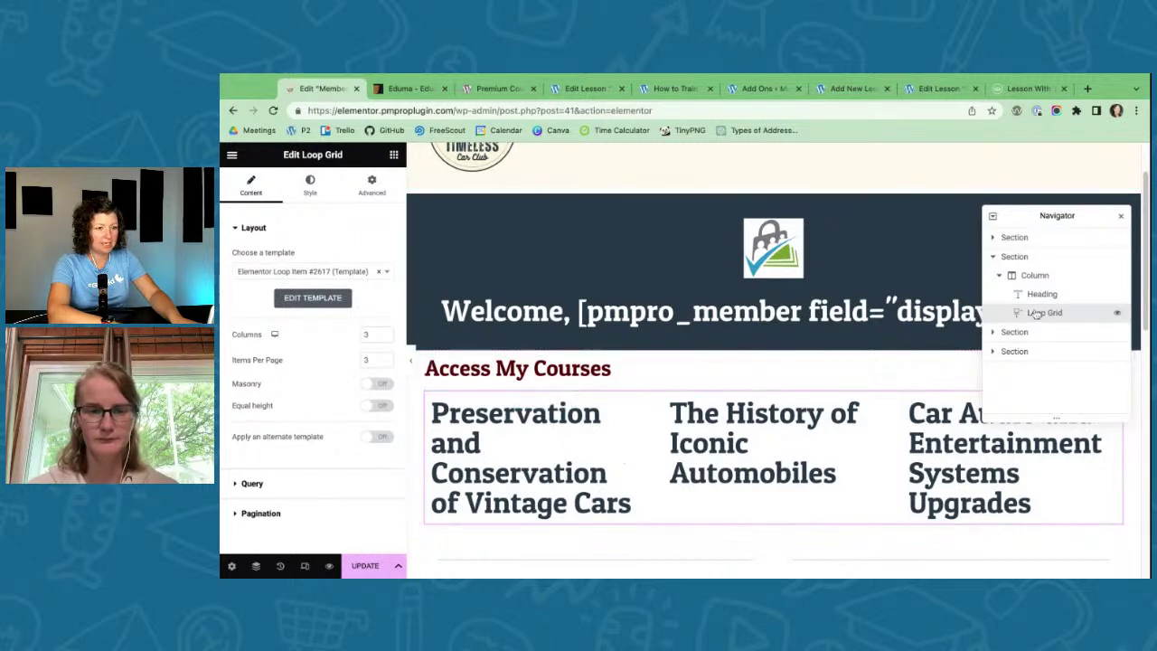
left_click(1035, 275)
left_click(370, 185)
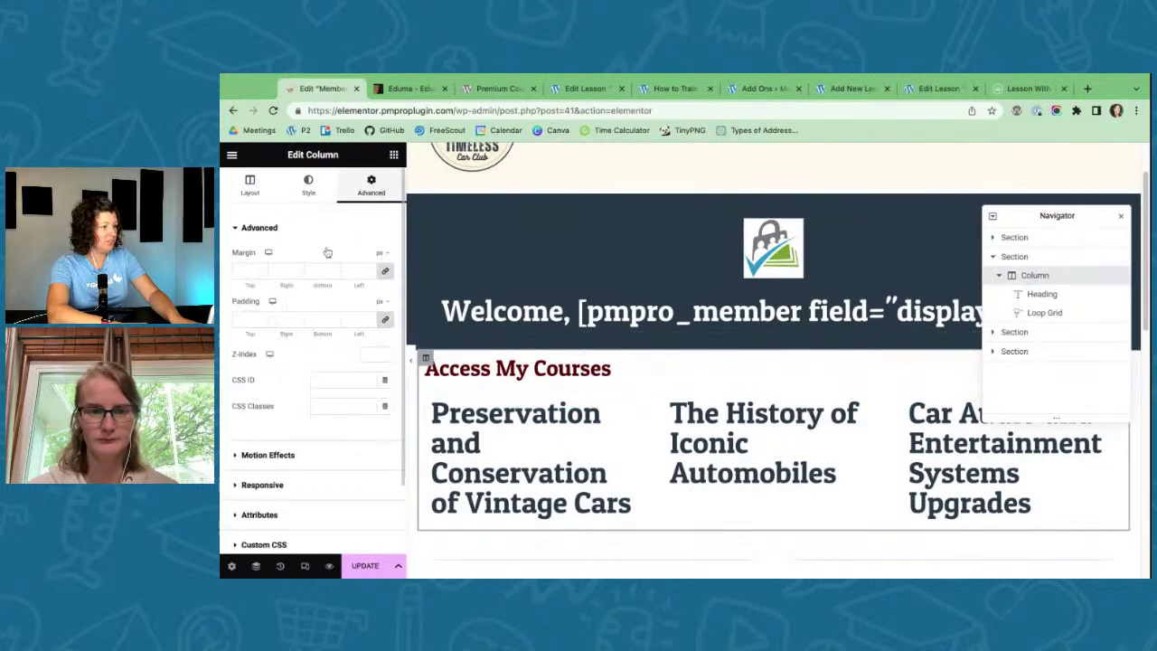
Step: Set the courses column's top and bottom padding to 50 and save the page
left_click(242, 319)
type("50")
key("Tab")
key("Tab")
type("50")
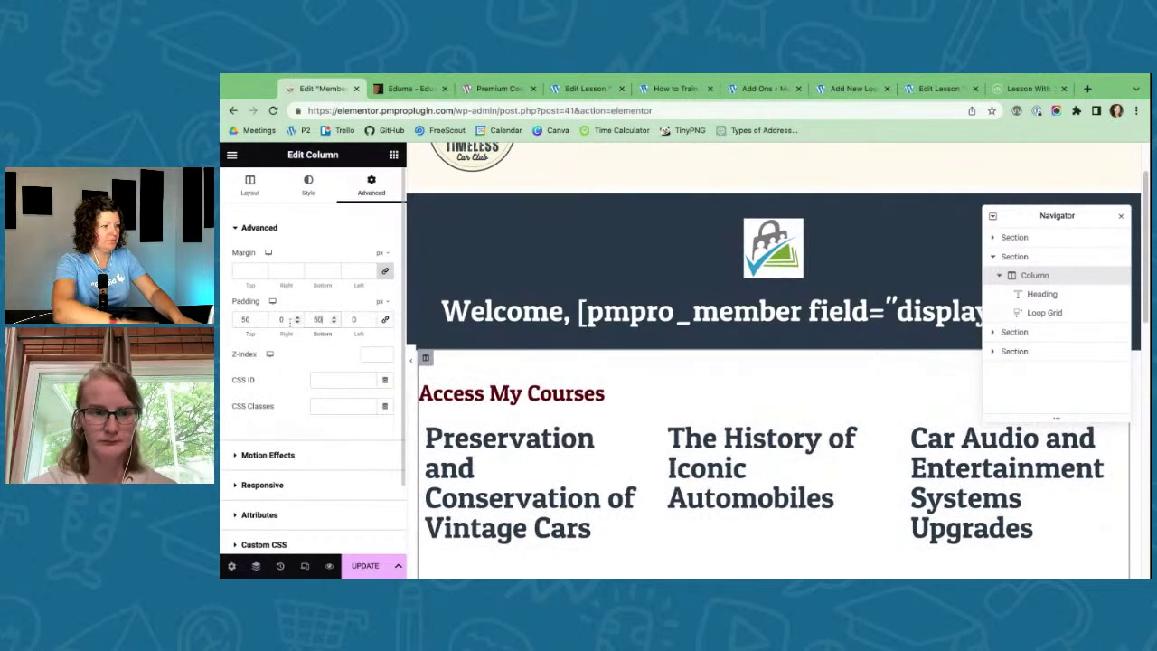
scroll(498, 420, "down", 3)
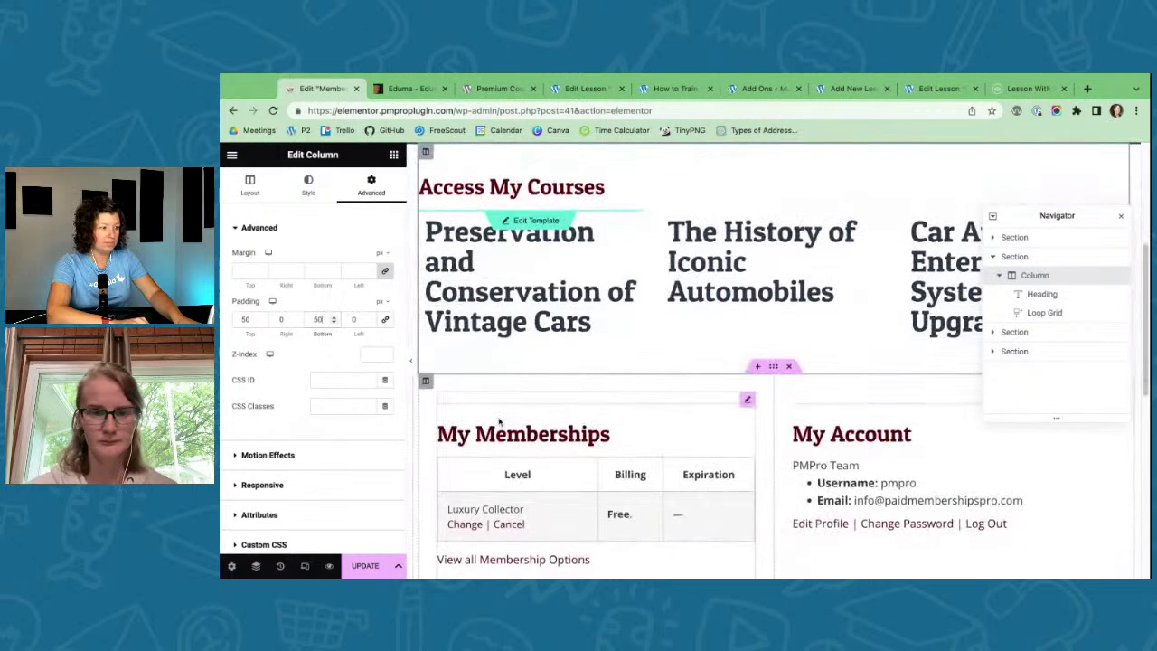
key("ctrl+s")
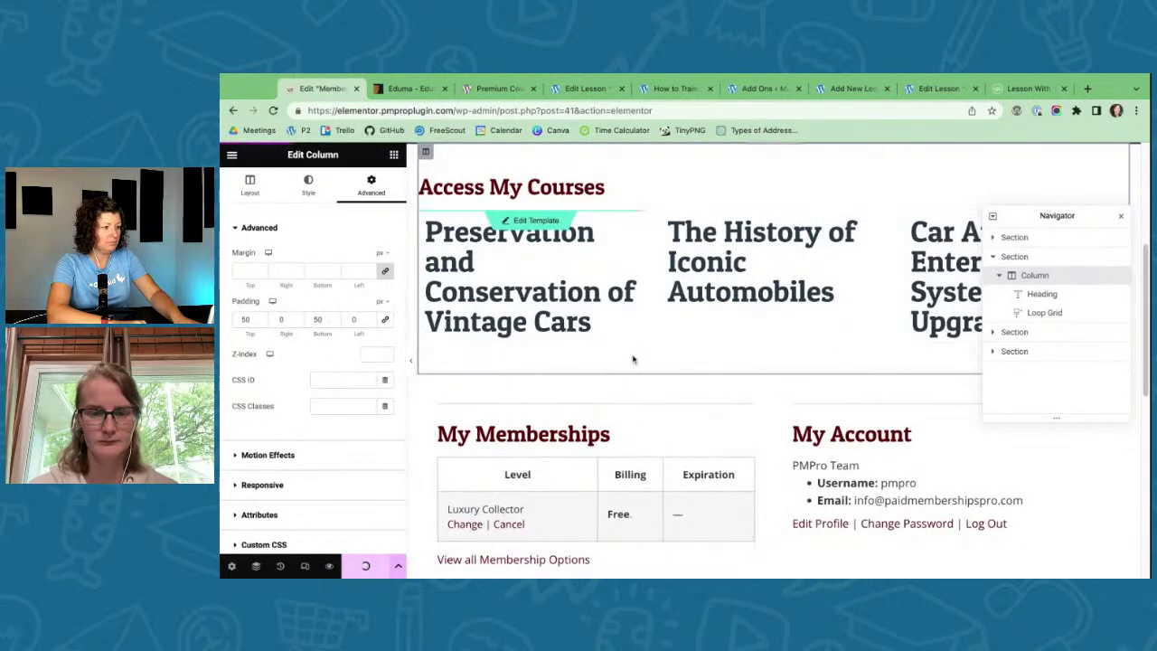
Step: Make the courses section Full Width with a light cream global background colour
left_click(1014, 257)
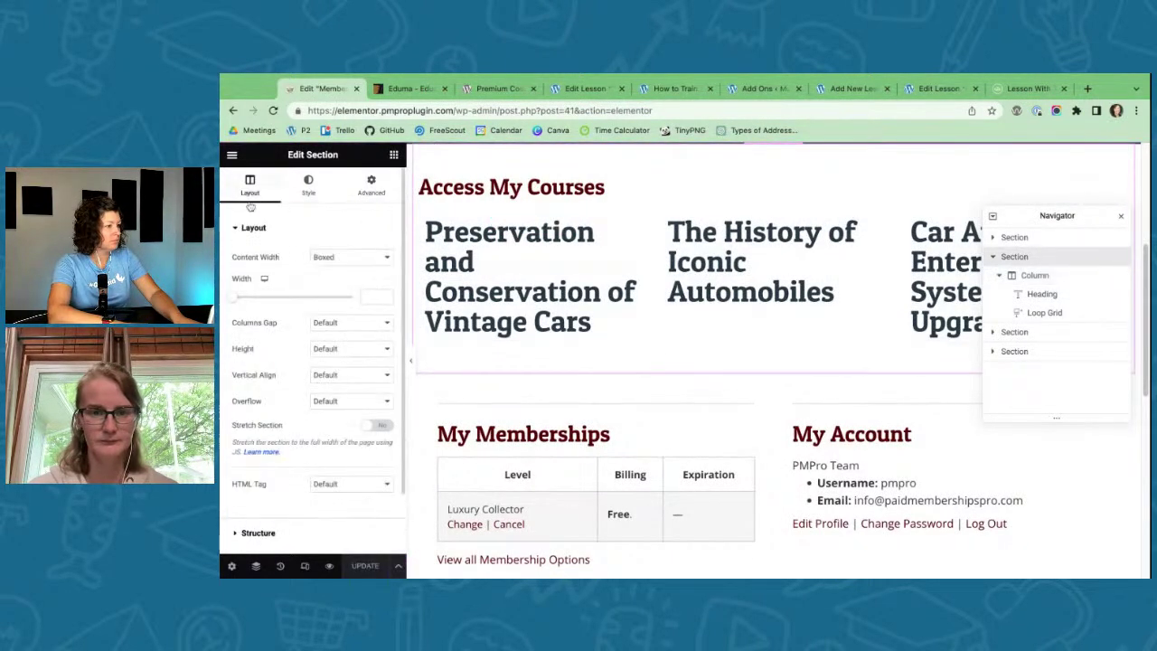
left_click(311, 257)
left_click(308, 186)
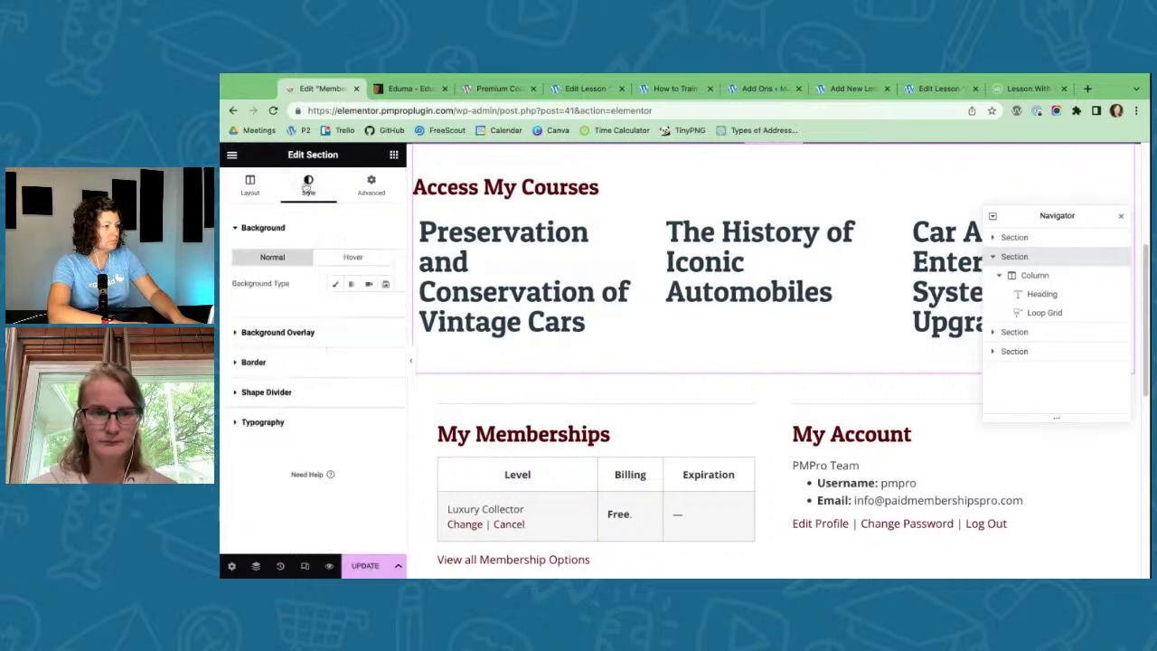
left_click(333, 286)
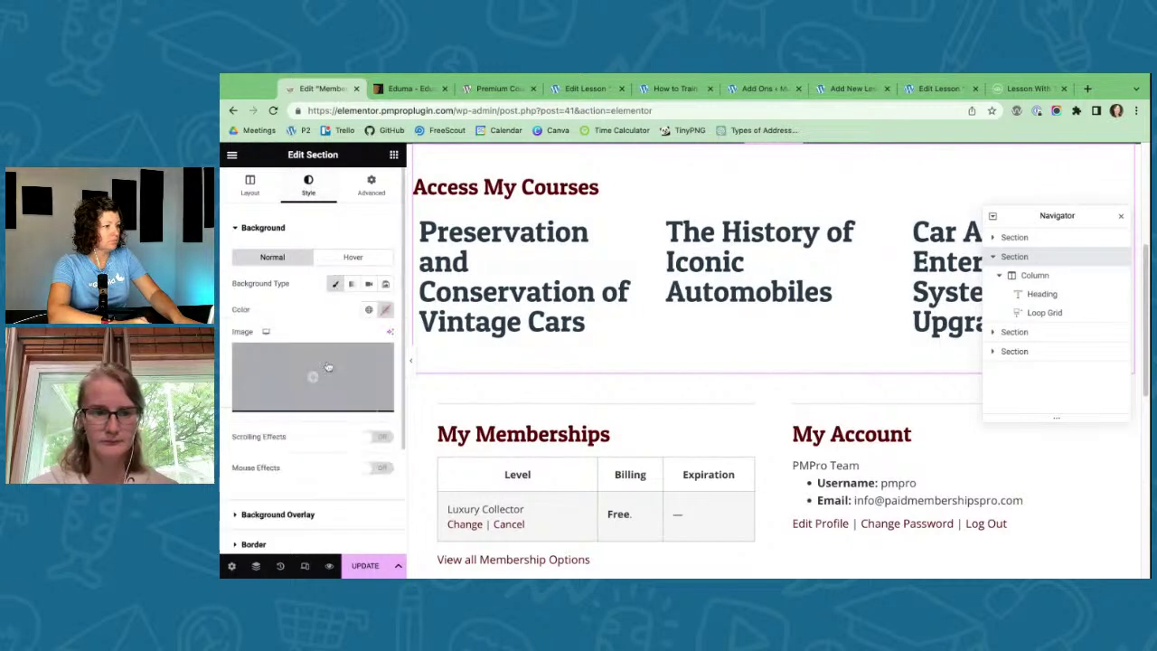
left_click(369, 309)
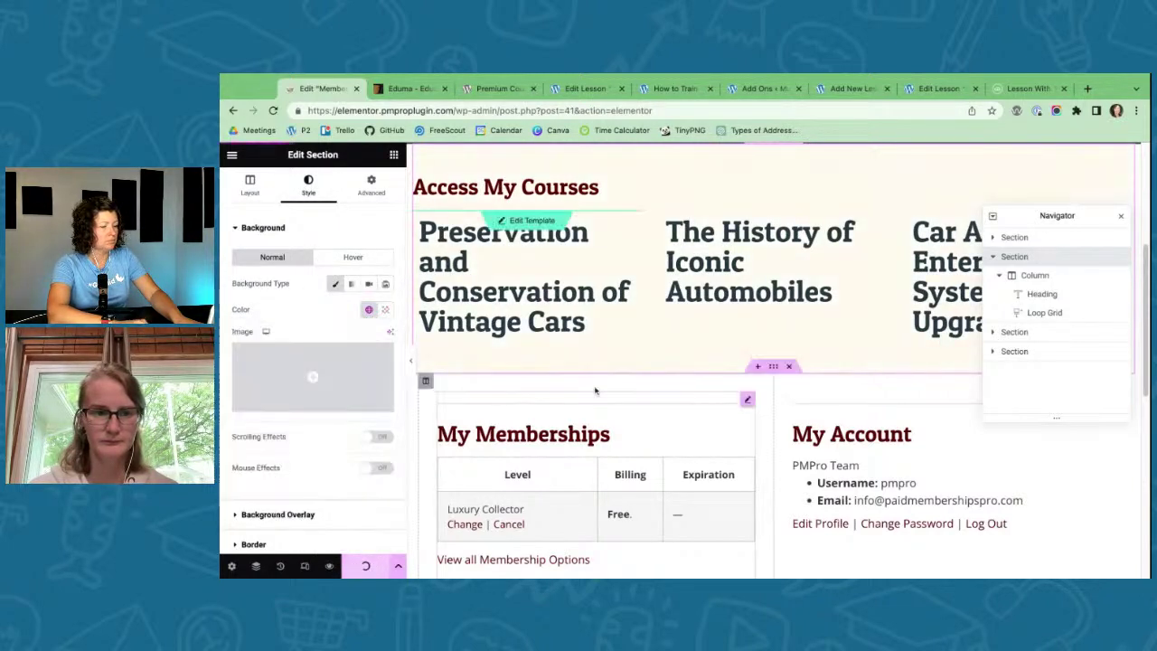
scroll(618, 369, "up", 3)
scroll(618, 368, "down", 3)
left_click(250, 185)
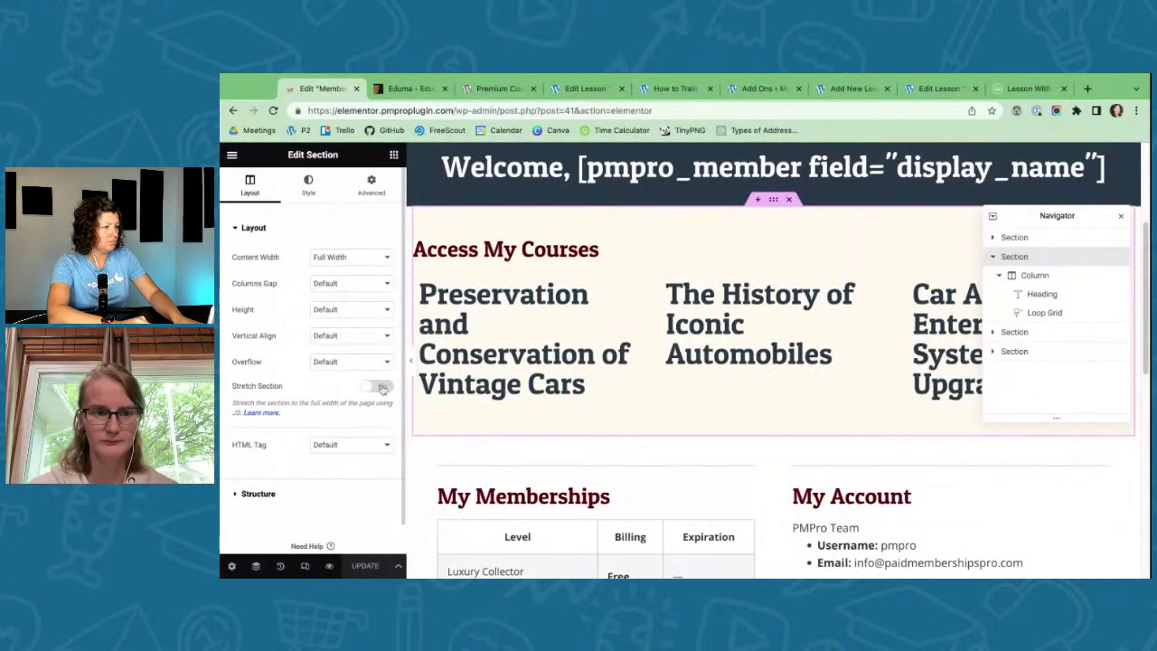
Step: Turn on Stretch Section for the courses section and check it in the preview
left_click(381, 387)
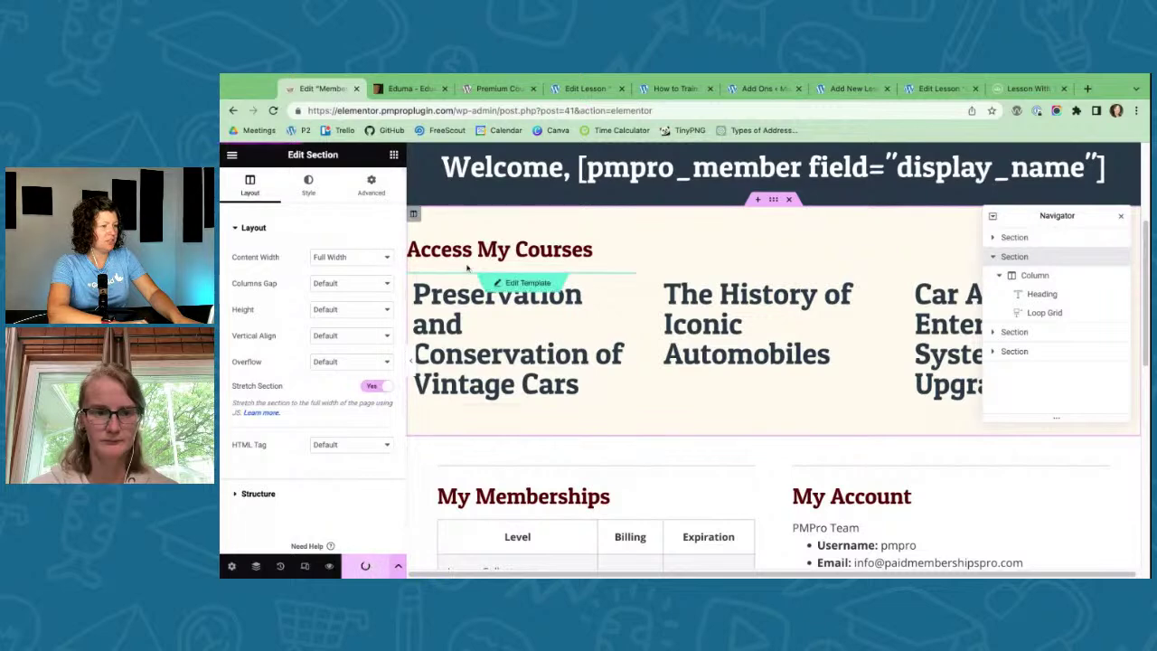
left_click(329, 566)
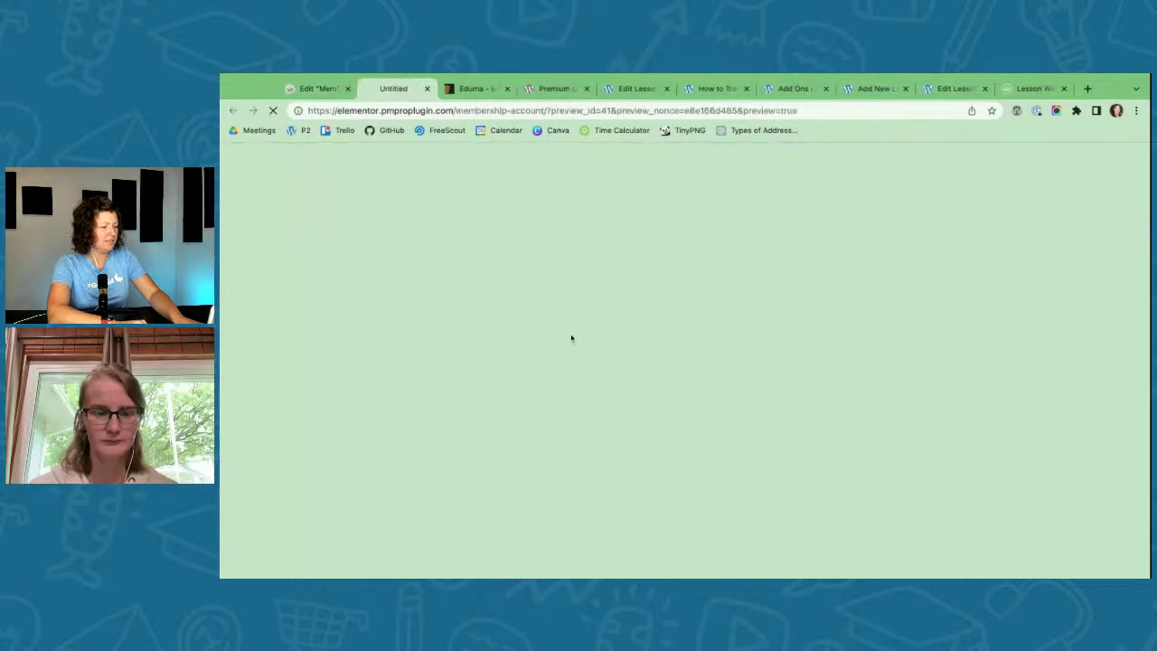
scroll(648, 353, "down", 5)
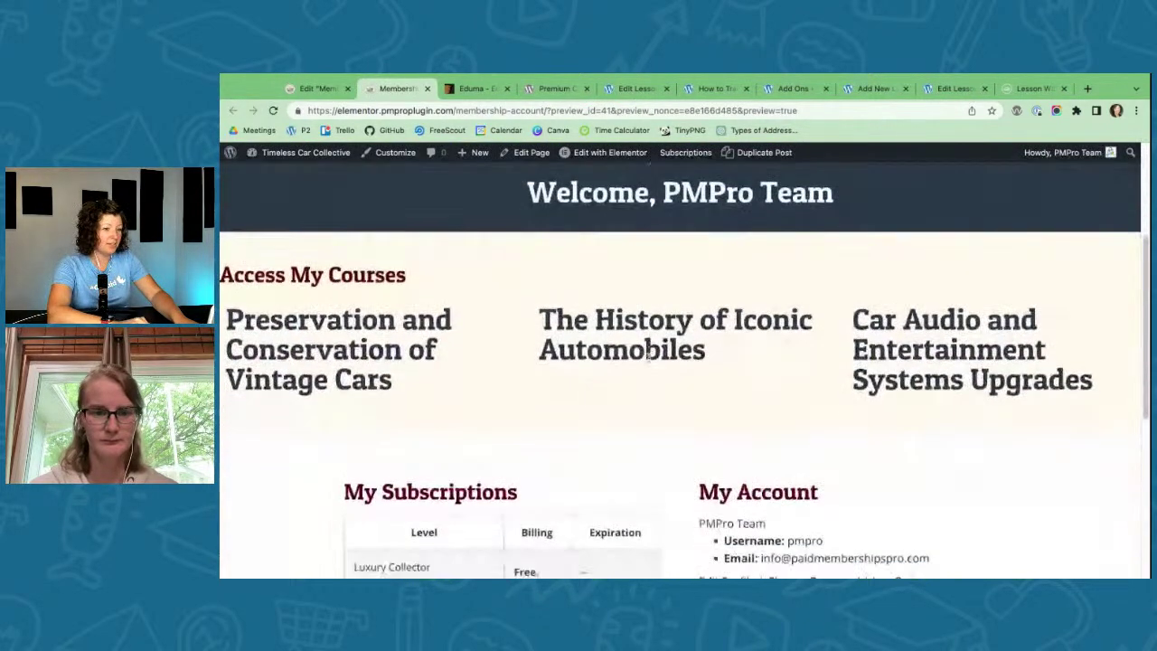
left_click(317, 87)
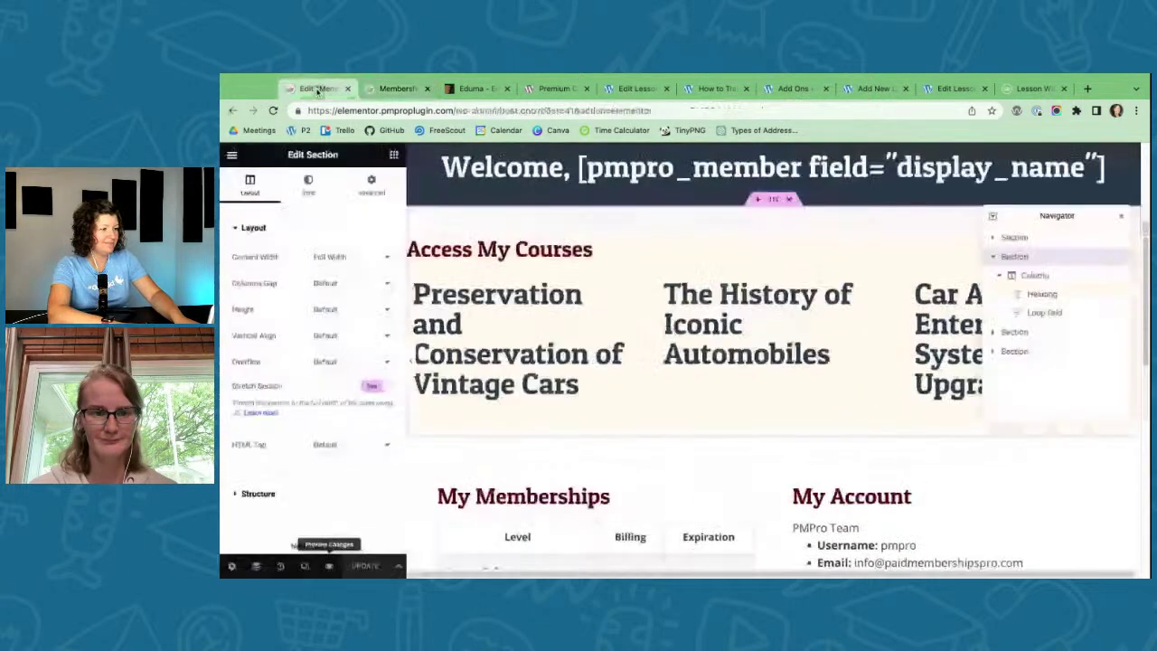
Step: Turn Stretch Section back off and preview the account page again
left_click(1042, 279)
left_click(250, 183)
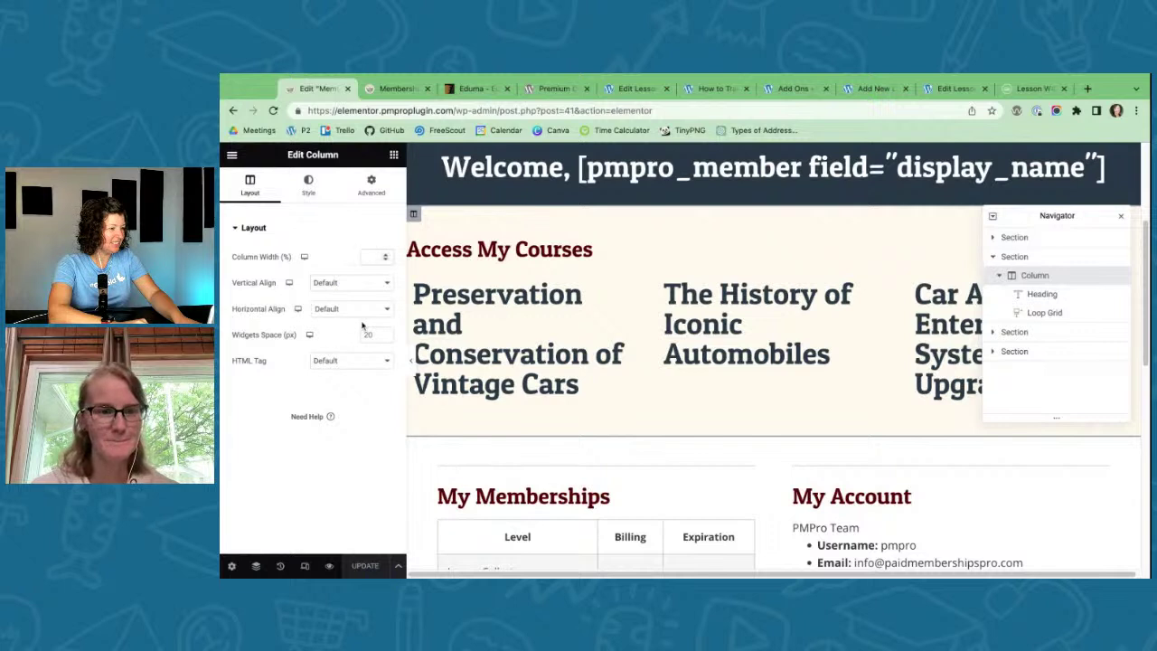
left_click(1017, 257)
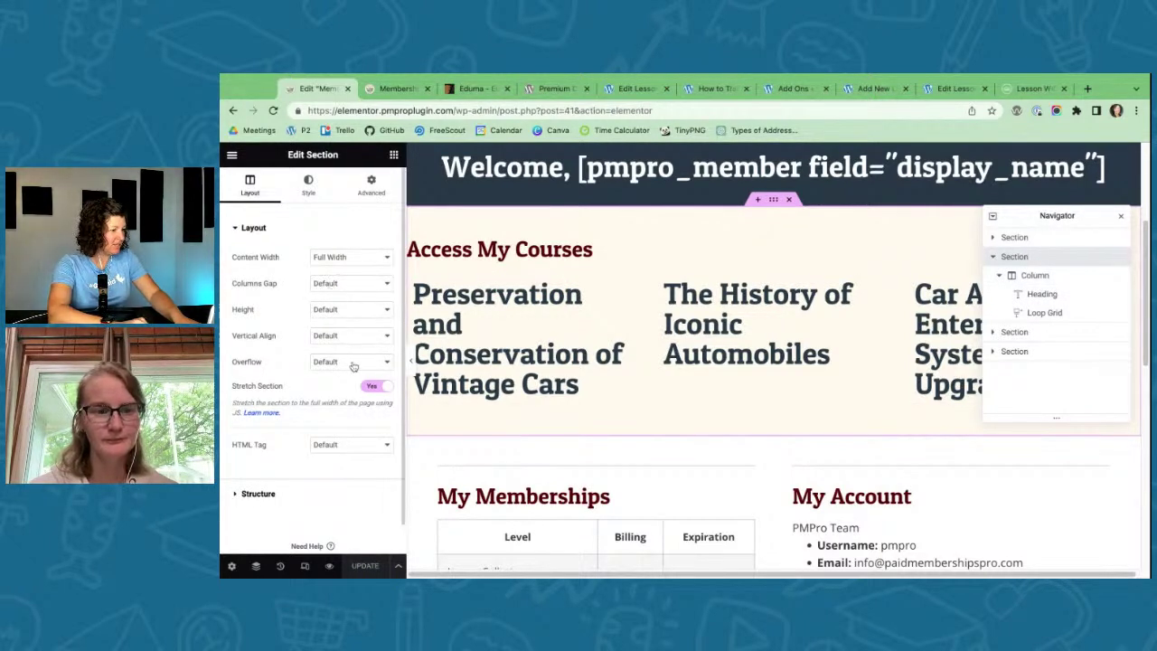
left_click(376, 386)
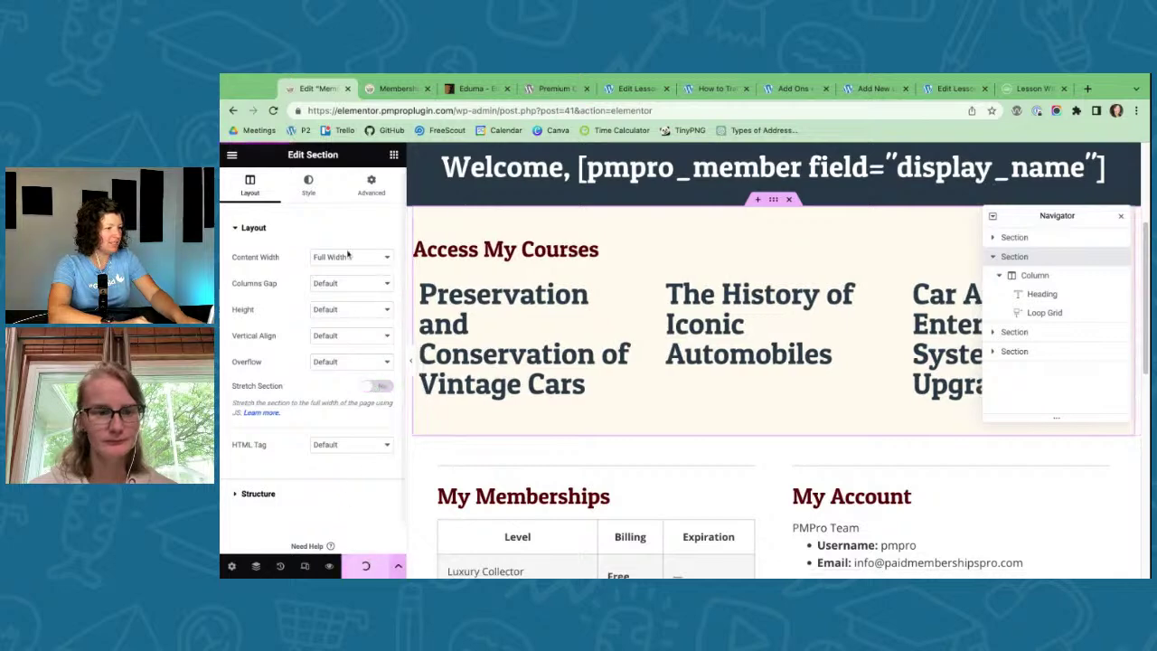
left_click(329, 566)
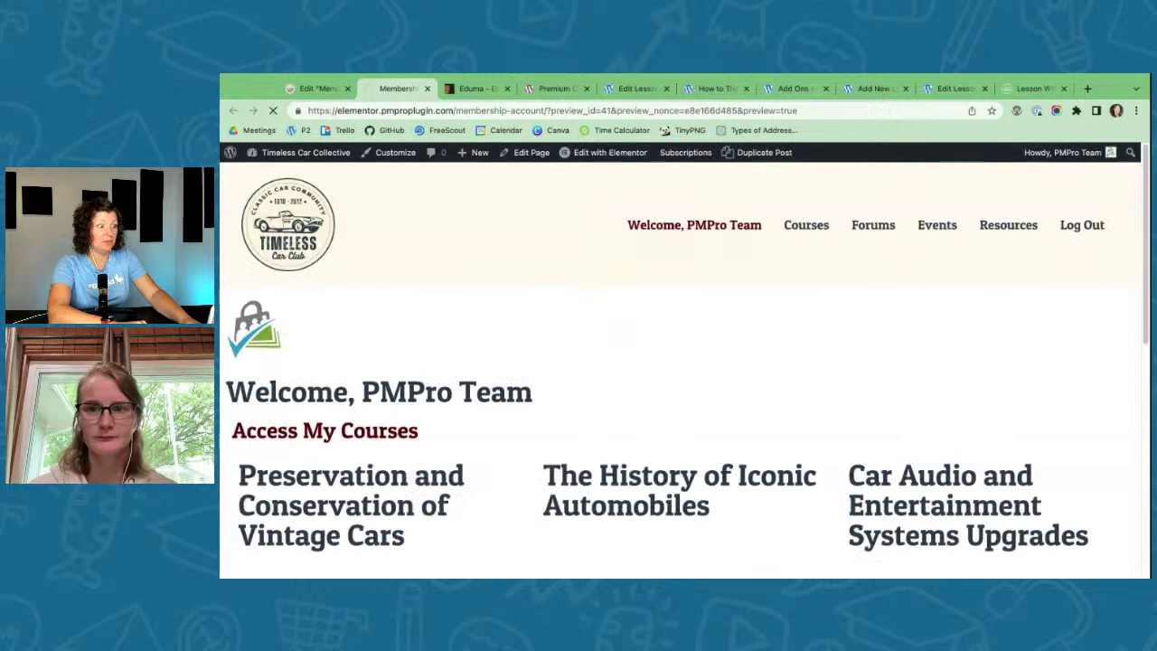
scroll(476, 298, "down", 3)
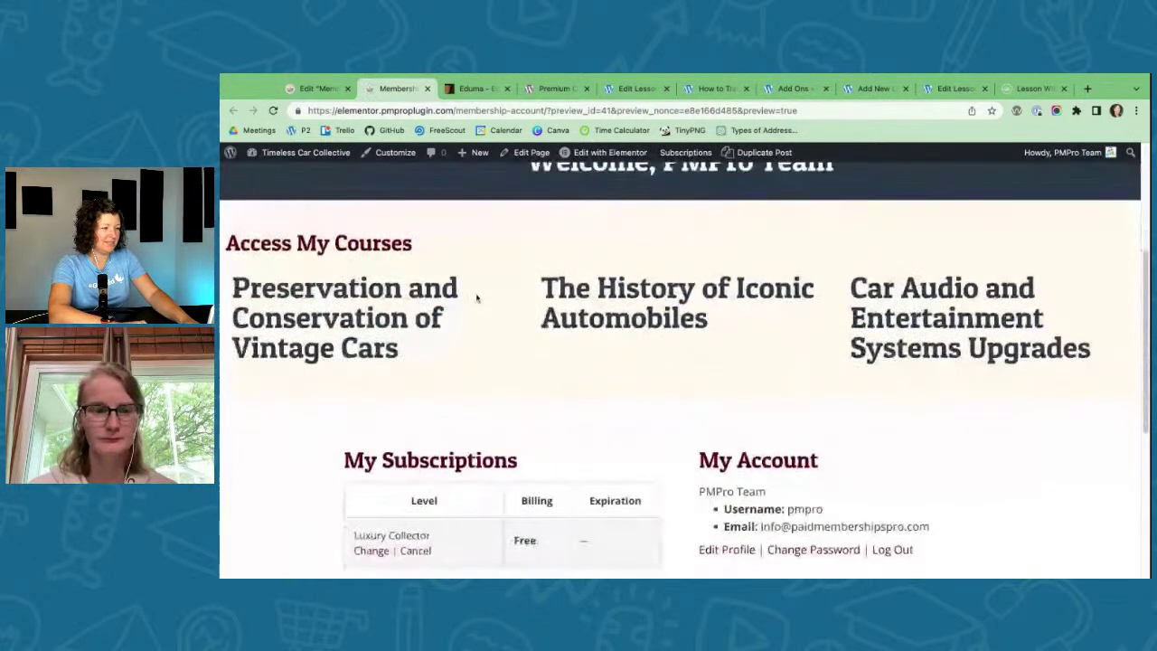
left_click(318, 88)
Step: Select the course Loop Grid and open its item template for editing
left_click(839, 321)
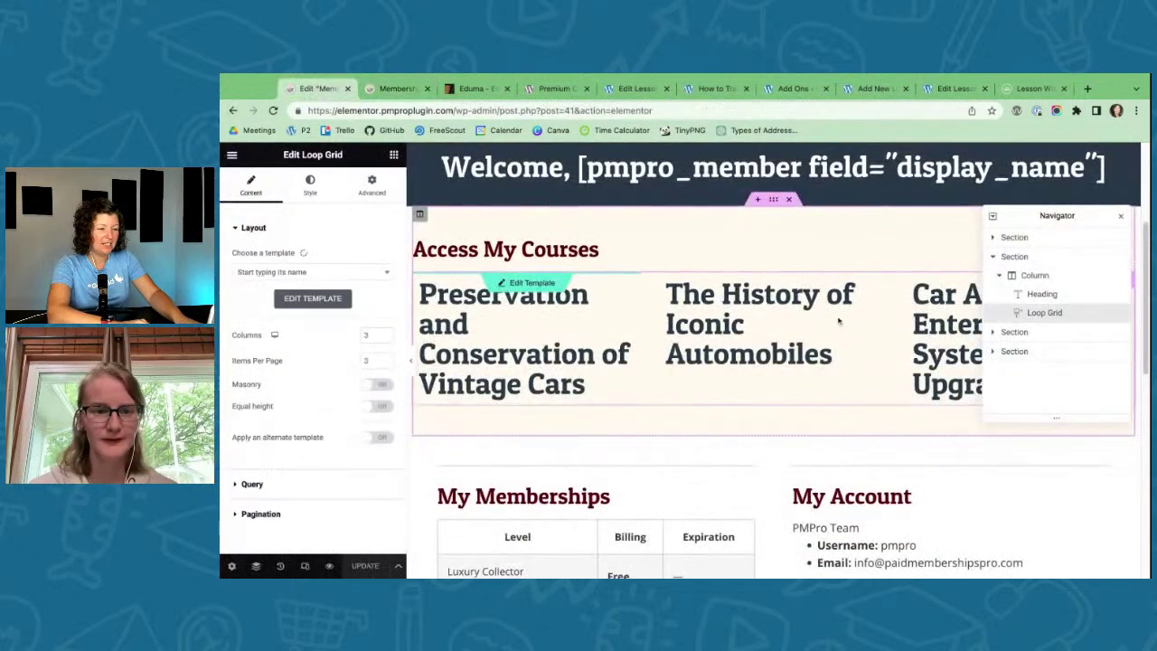
left_click(397, 87)
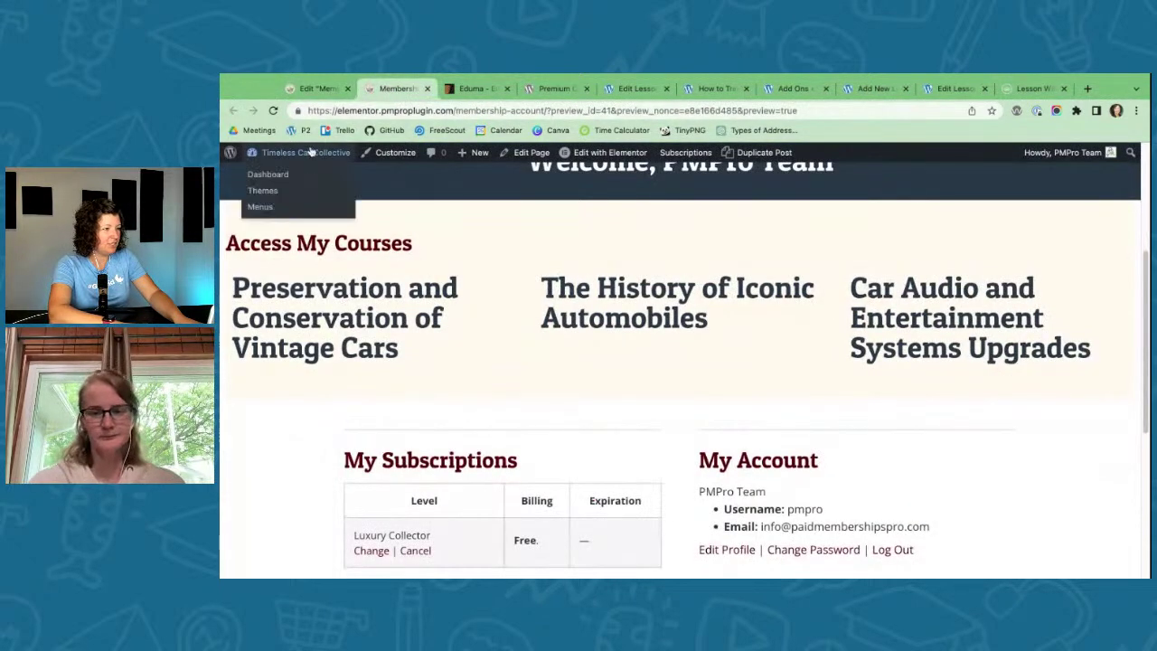
left_click(318, 88)
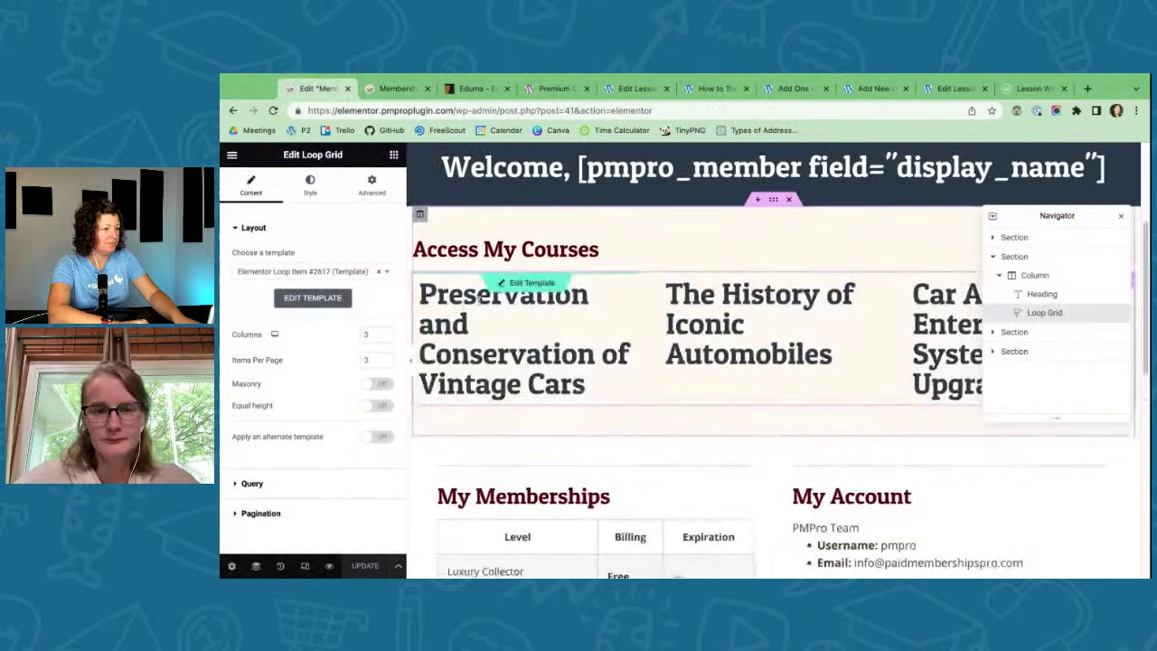
left_click(291, 299)
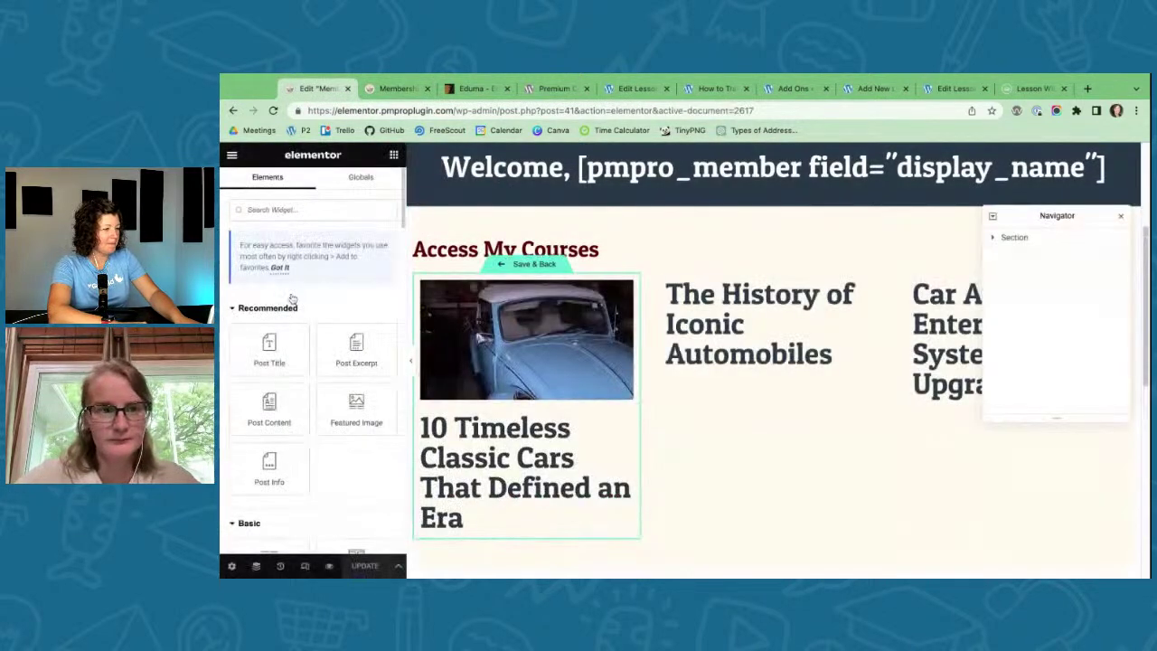
Step: Link the loop item's Post Title to the Post URL dynamic tag and update
left_click(527, 458)
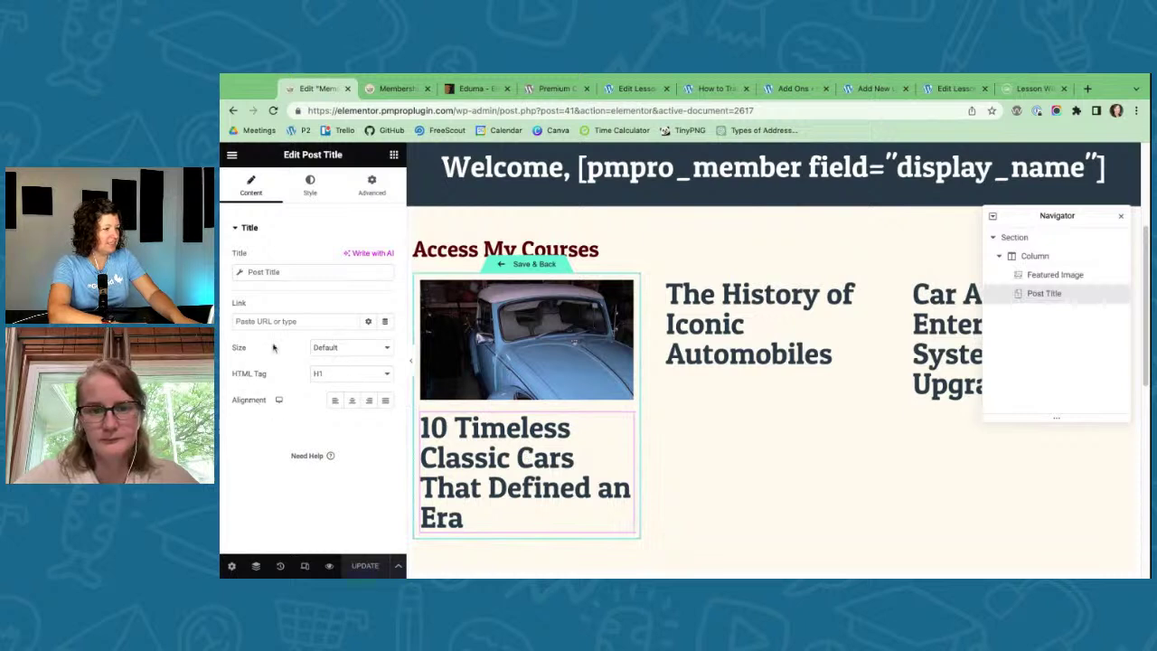
left_click(368, 321)
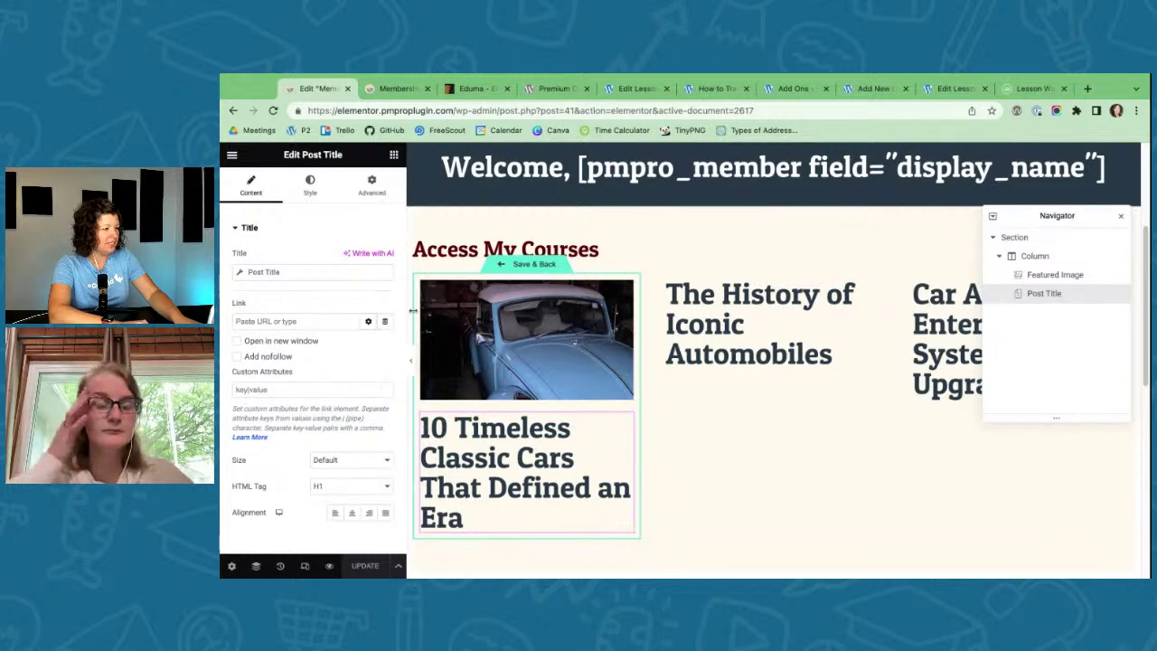
left_click(384, 320)
left_click(269, 374)
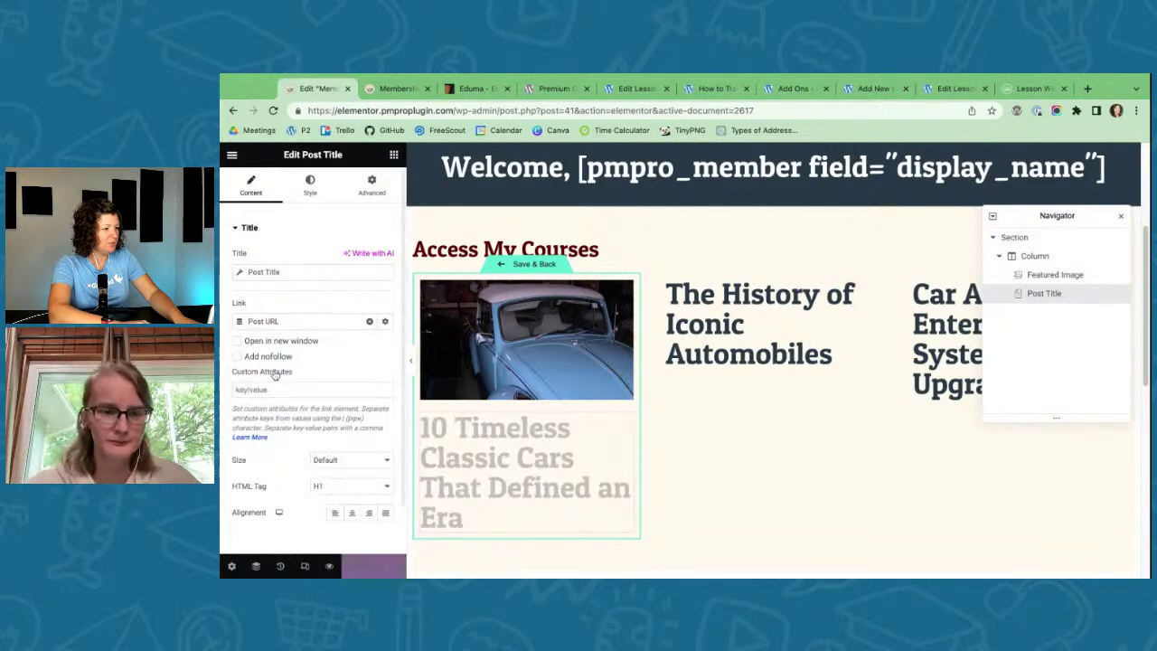
left_click(363, 567)
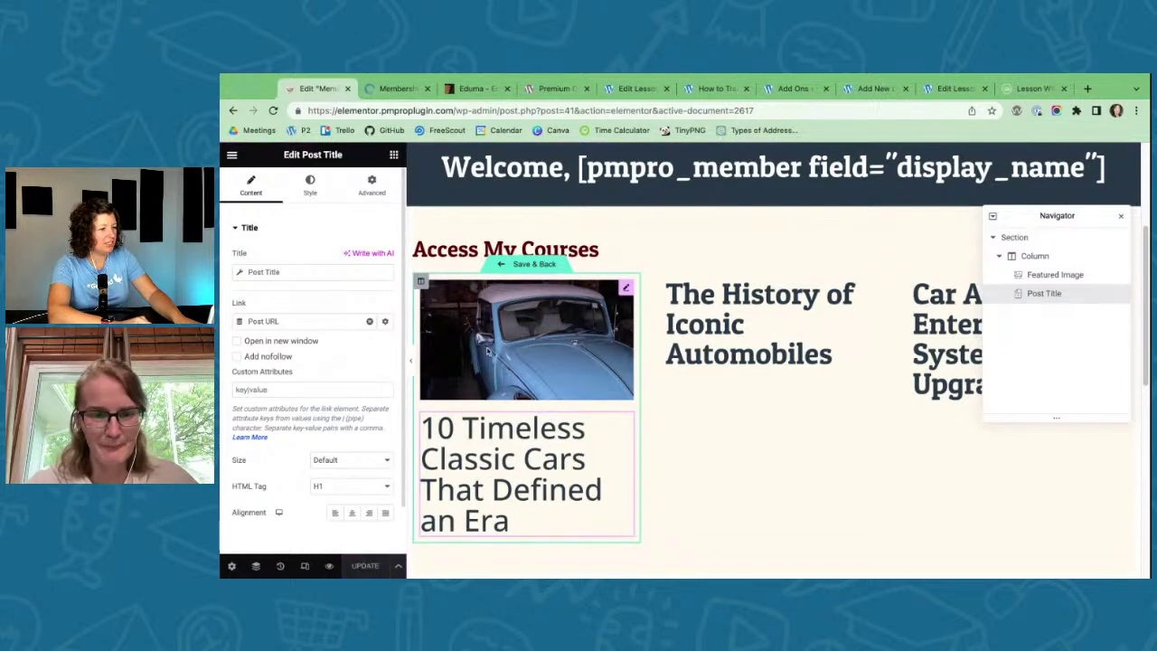
Step: Change the title's HTML tag to H3, Save & Back, and check the account preview
left_click(360, 490)
left_click(348, 504)
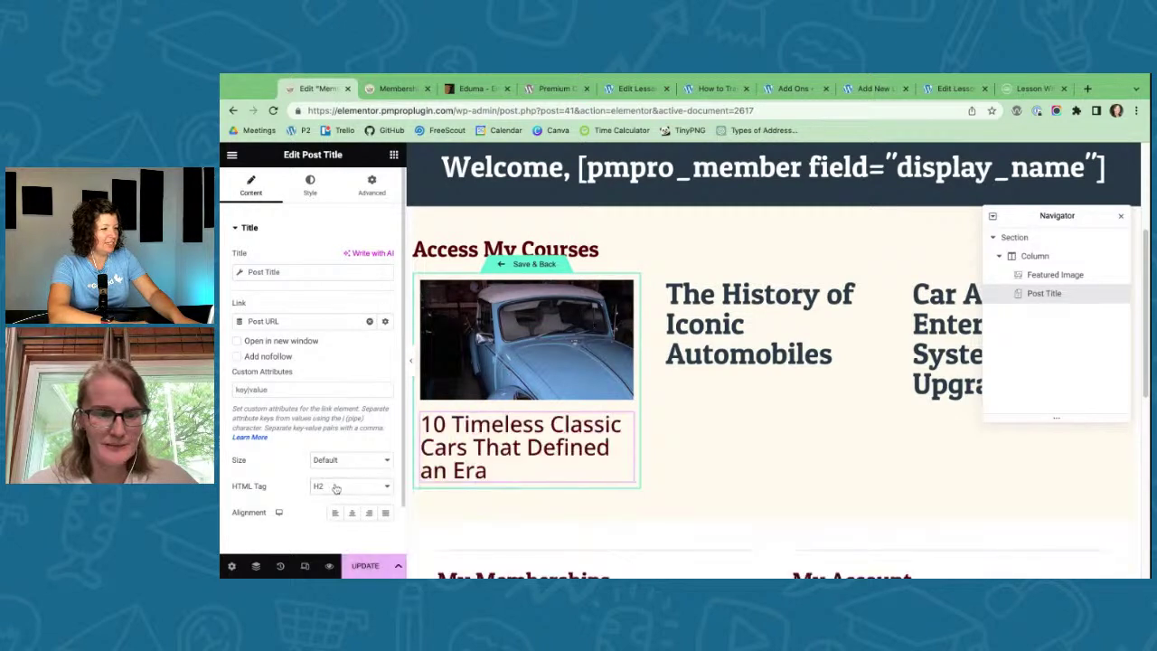
key("Down")
key("ctrl+s")
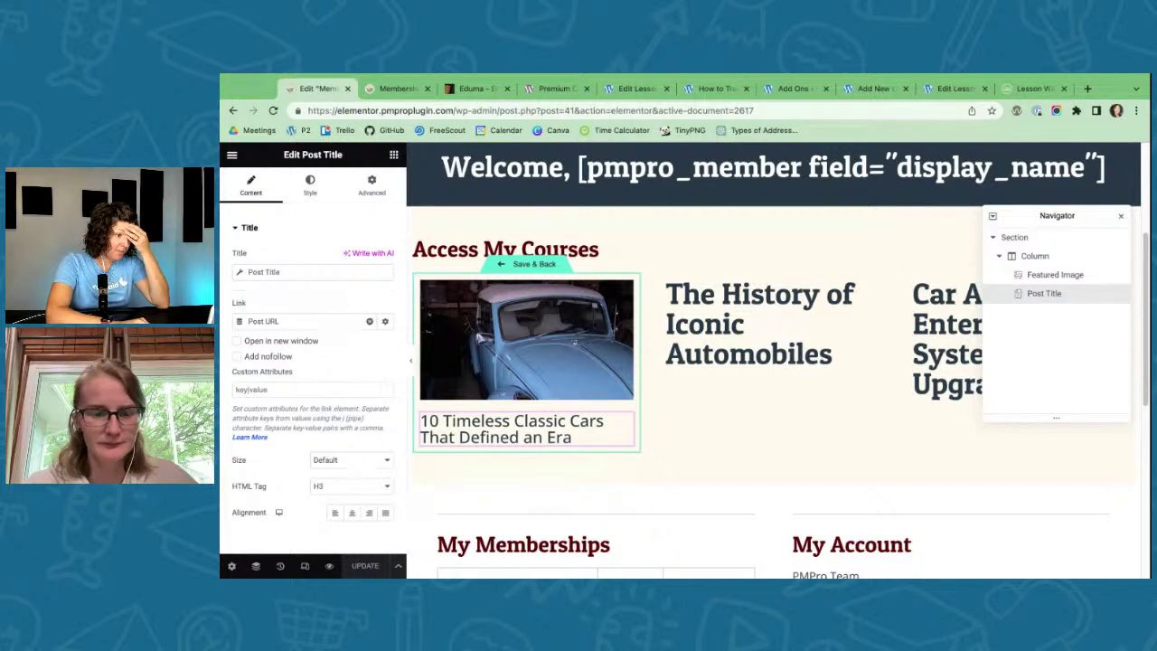
scroll(773, 361, "up", 3)
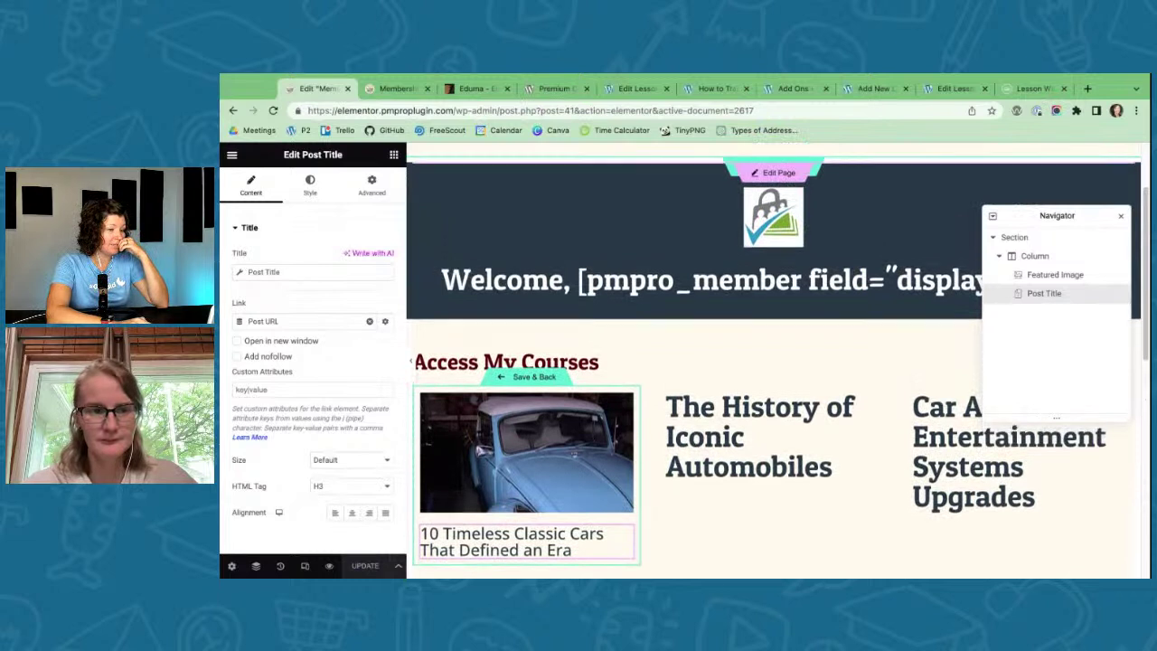
scroll(801, 301, "up", 1)
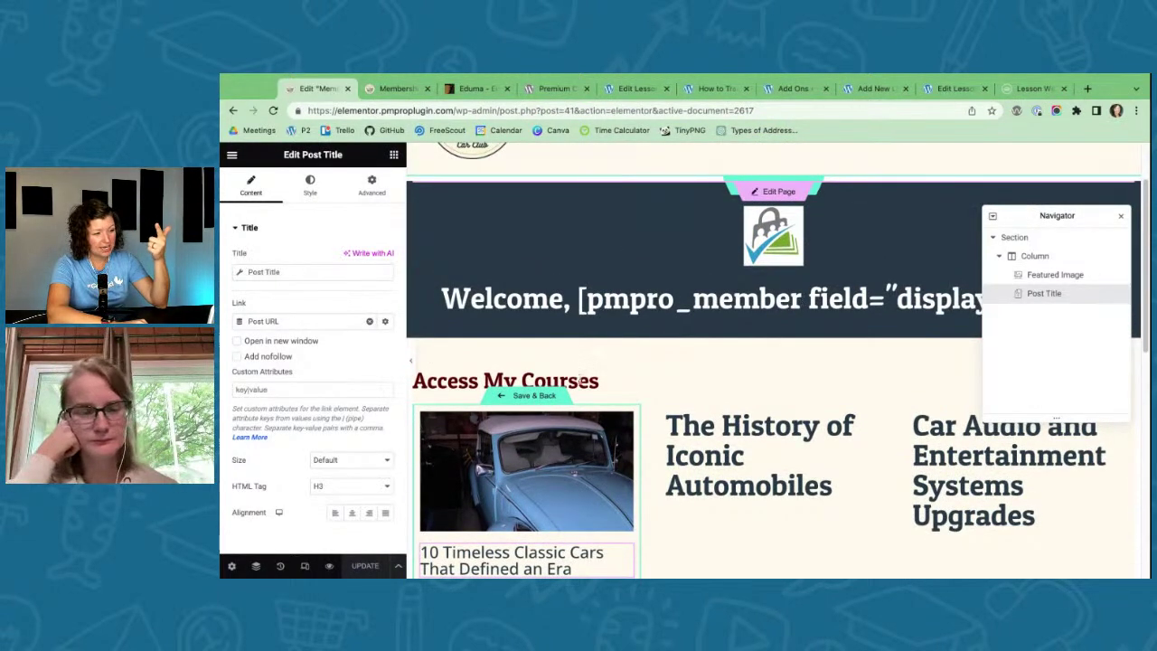
scroll(580, 381, "down", 3)
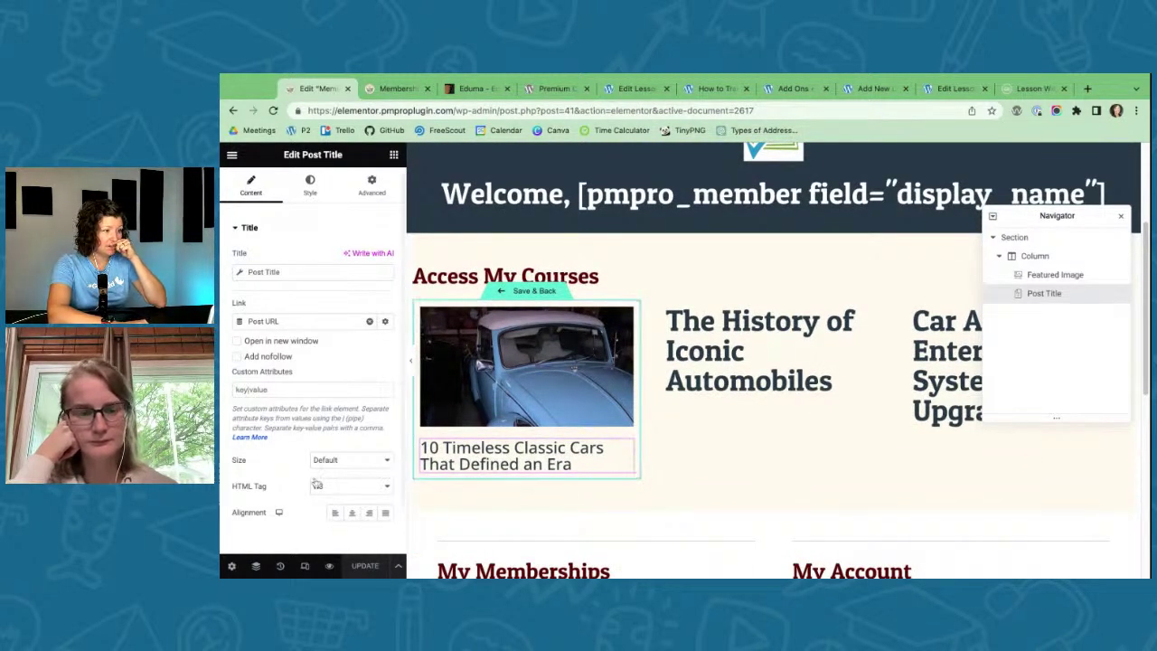
left_click(531, 291)
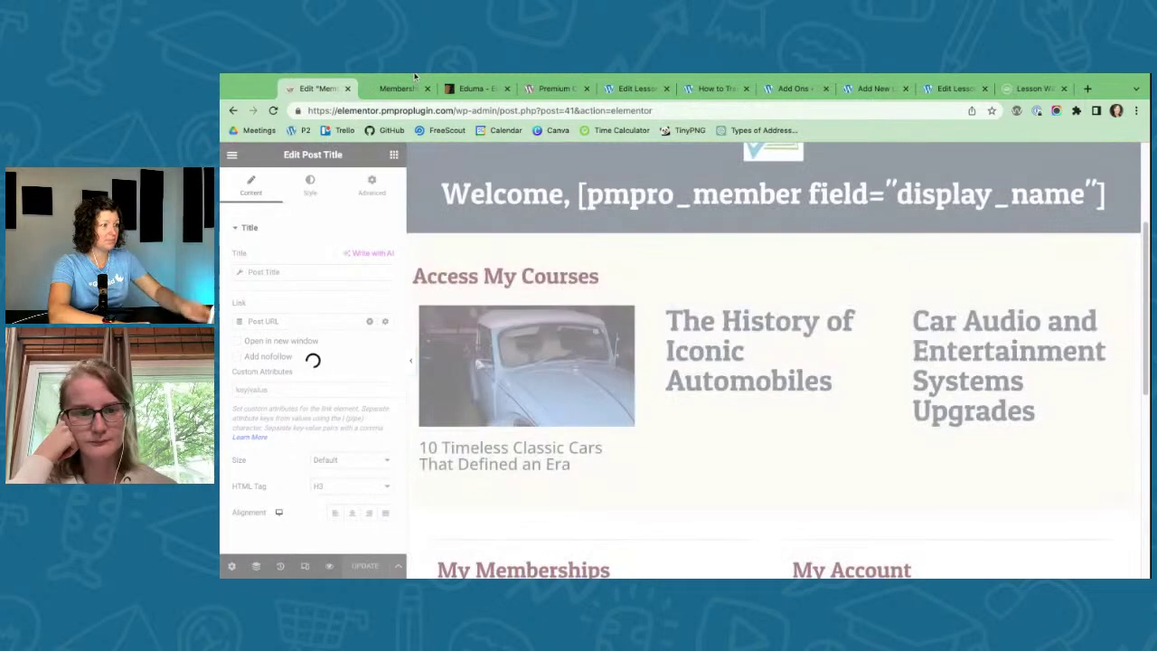
left_click(397, 87)
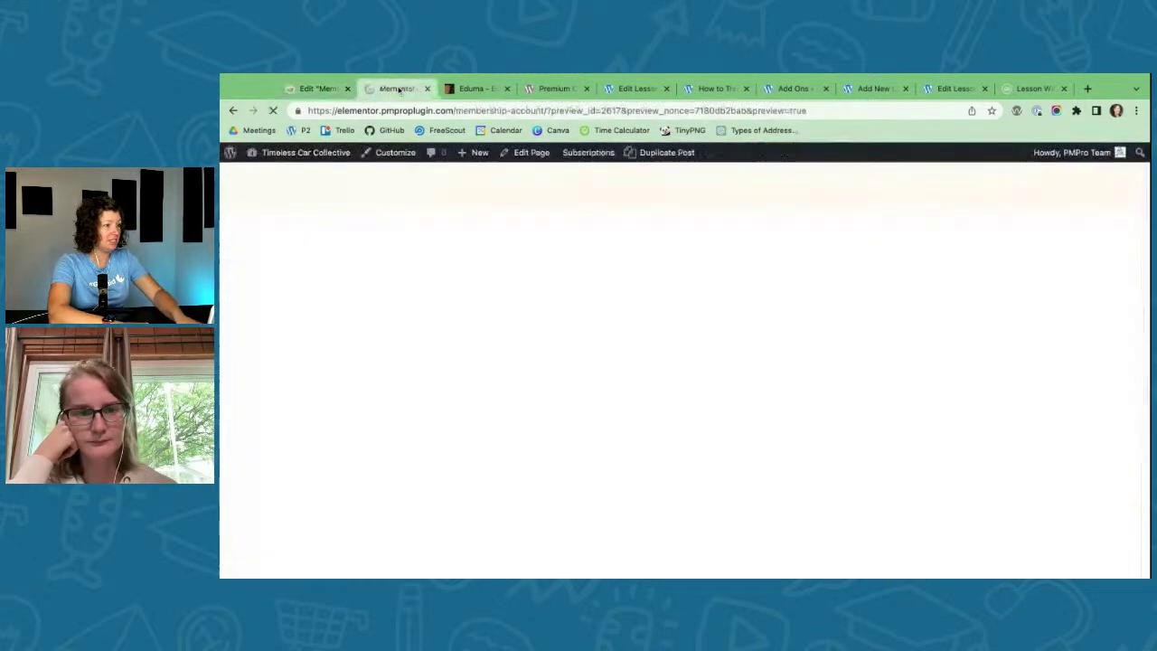
scroll(439, 353, "down", 5)
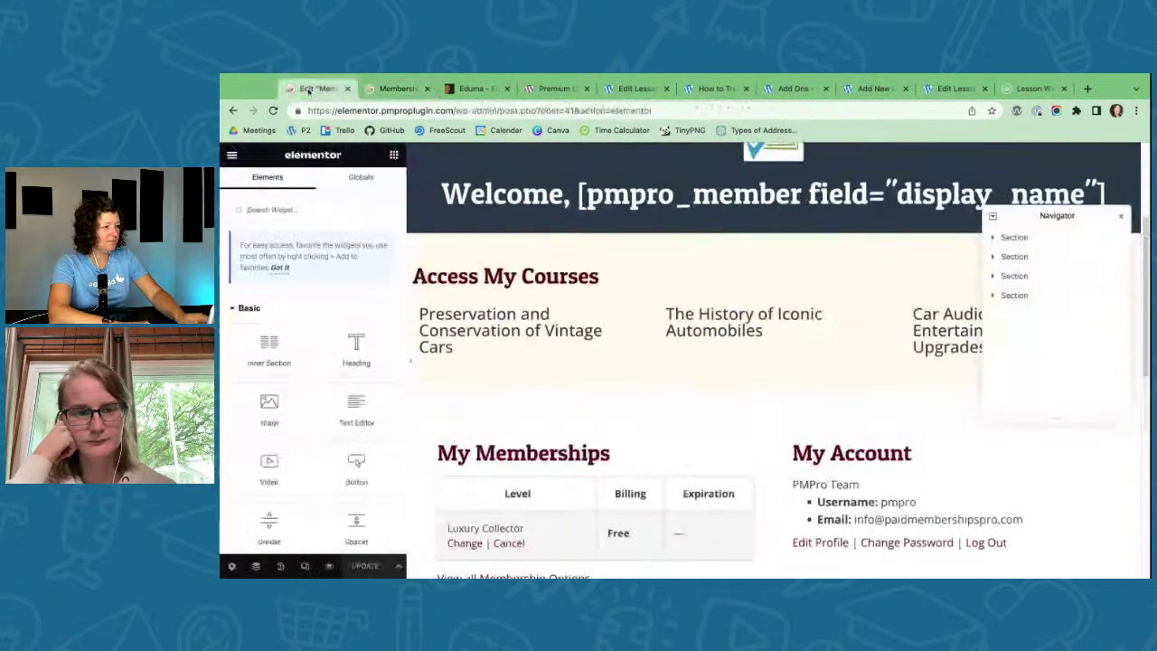
Step: Set the Access My Courses heading's alignment to Center and update the page
key("ctrl+shift+Tab")
left_click(505, 274)
left_click(351, 434)
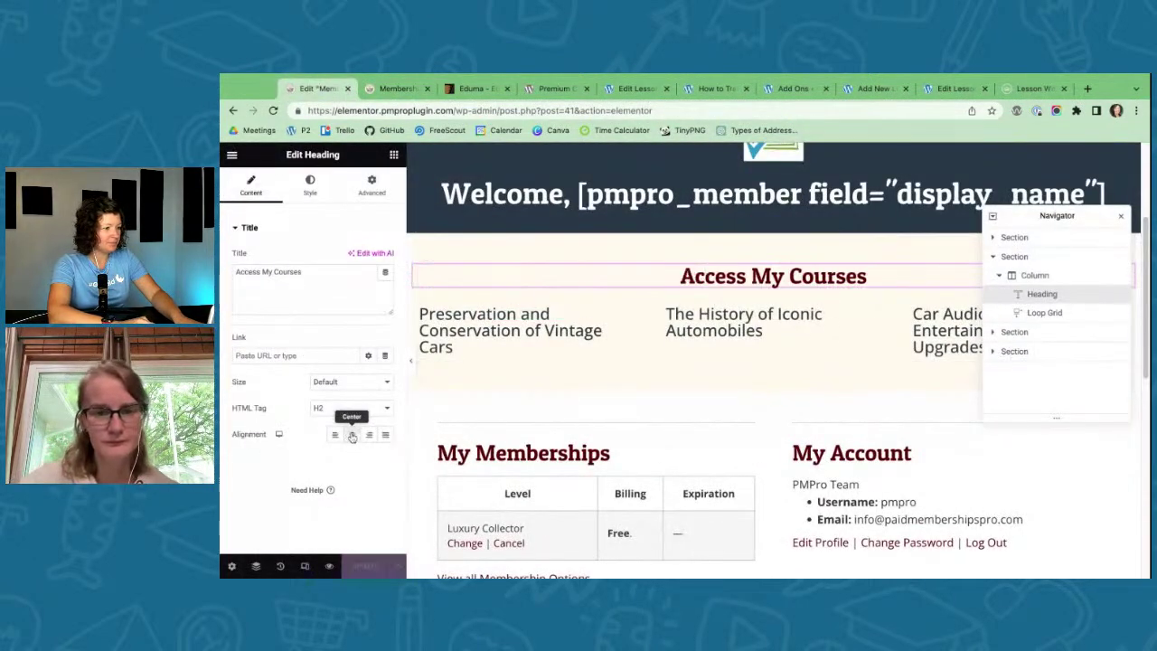
left_click(365, 564)
Step: Reload the account preview to confirm, then go to the WordPress dashboard
key("ctrl+Tab")
key("ctrl+r")
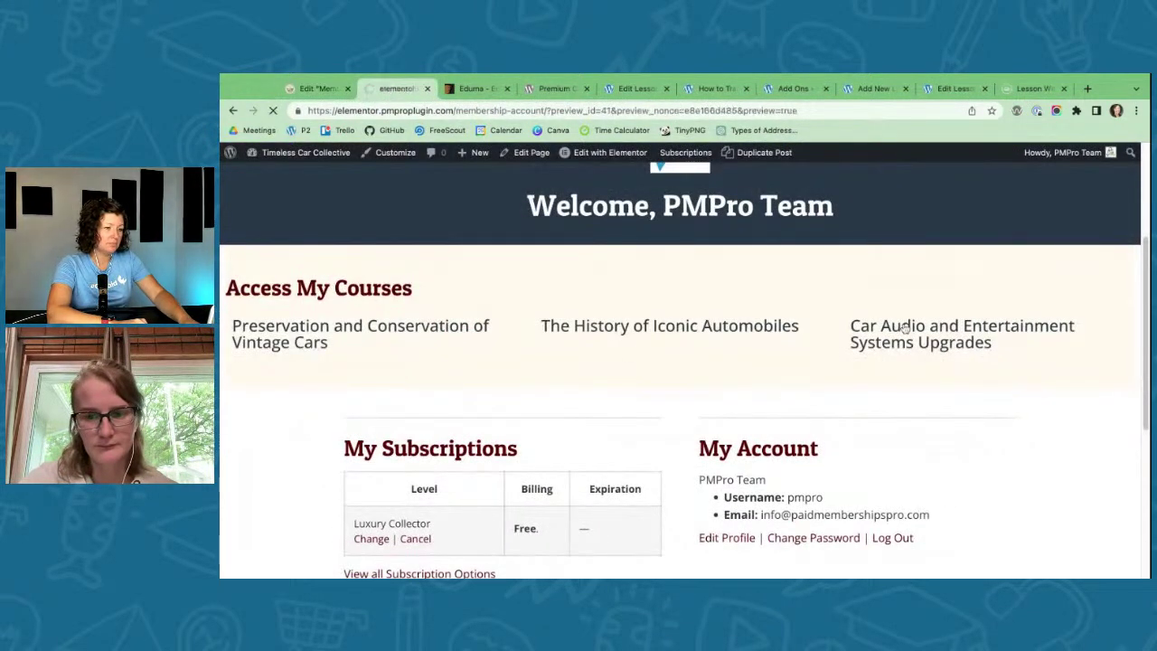
scroll(775, 397, "down", 3)
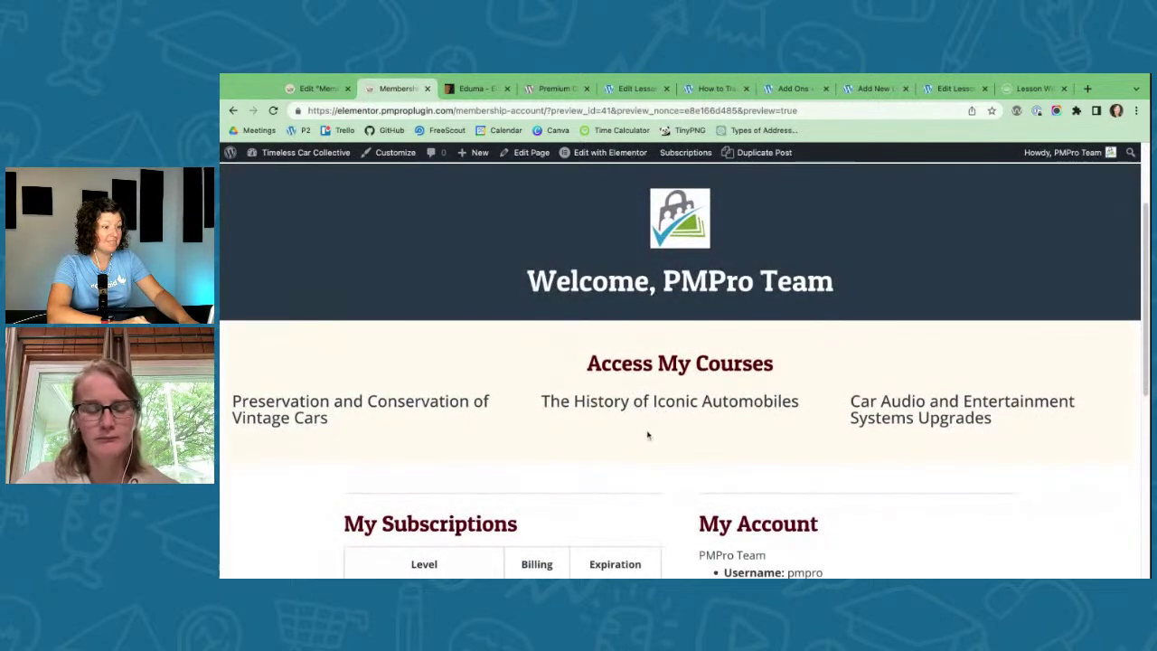
left_click(307, 152)
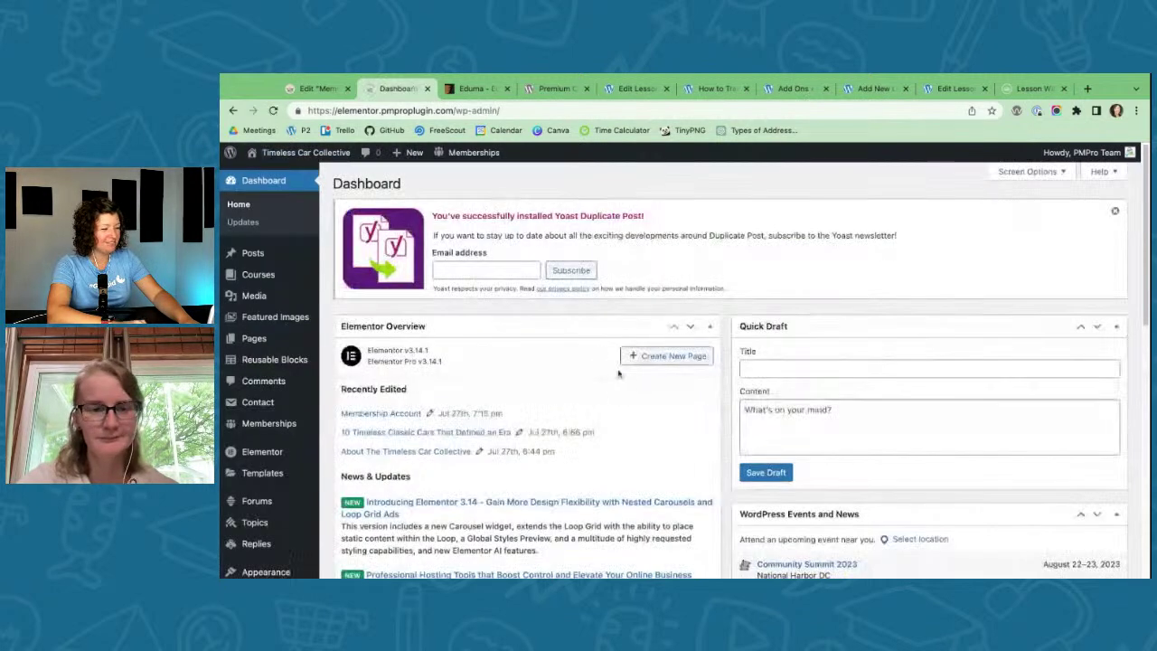
Step: Open All Courses and edit the Preservation and Conservation of Vintage Cars course
mouse_move(270, 278)
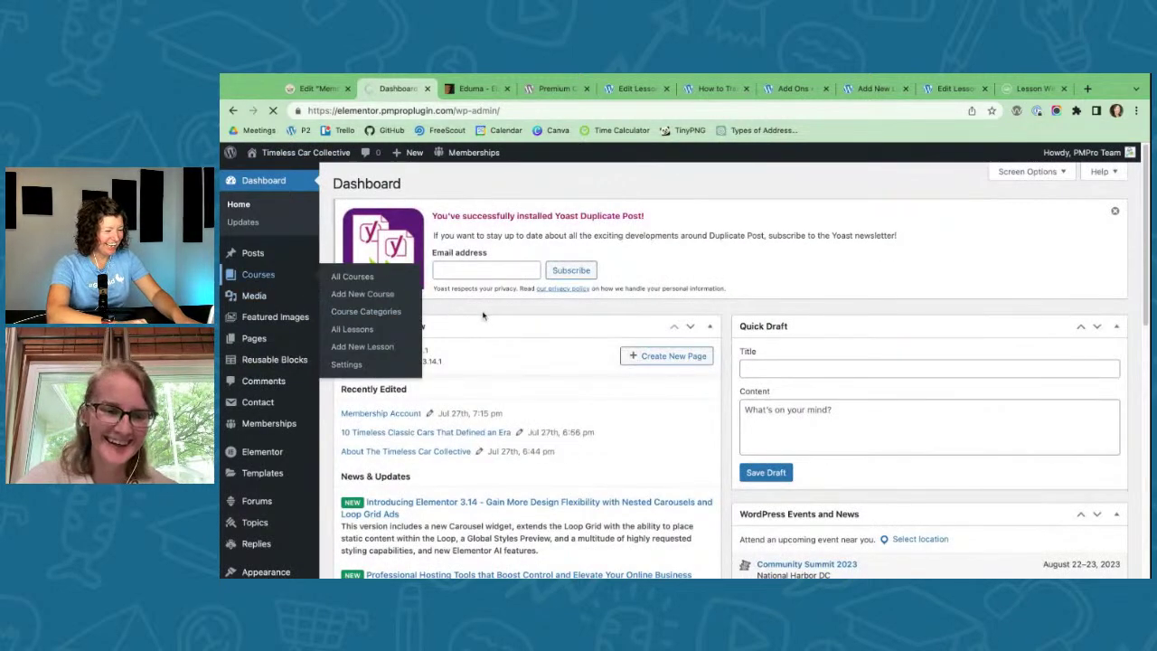
left_click(402, 294)
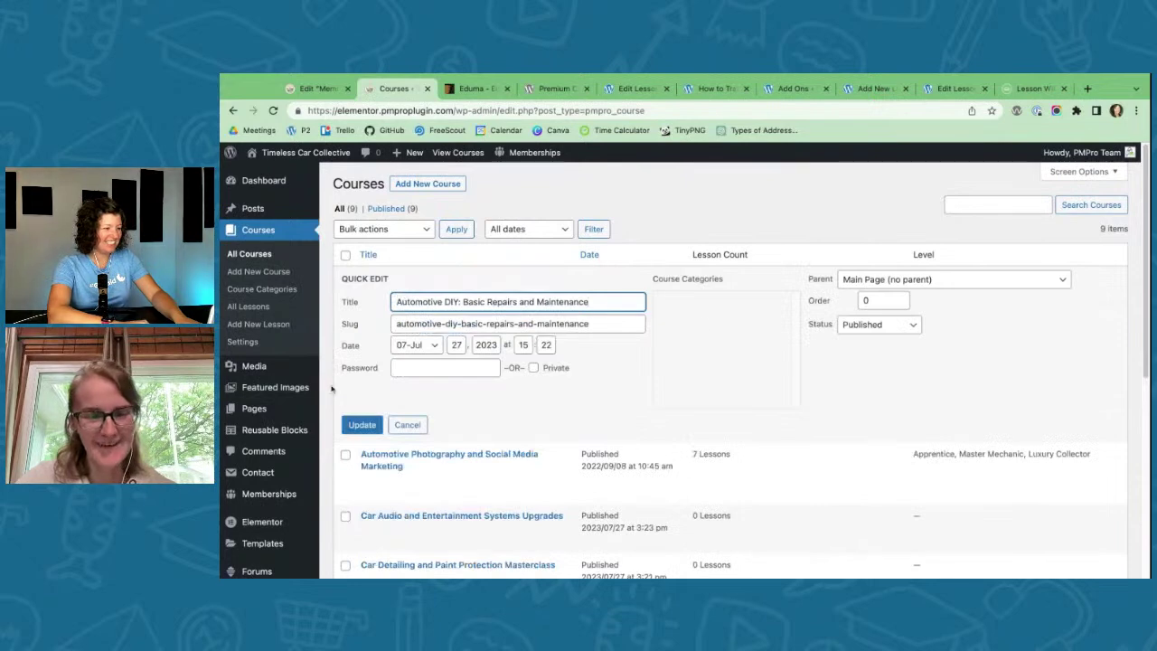
left_click(406, 424)
left_click(316, 88)
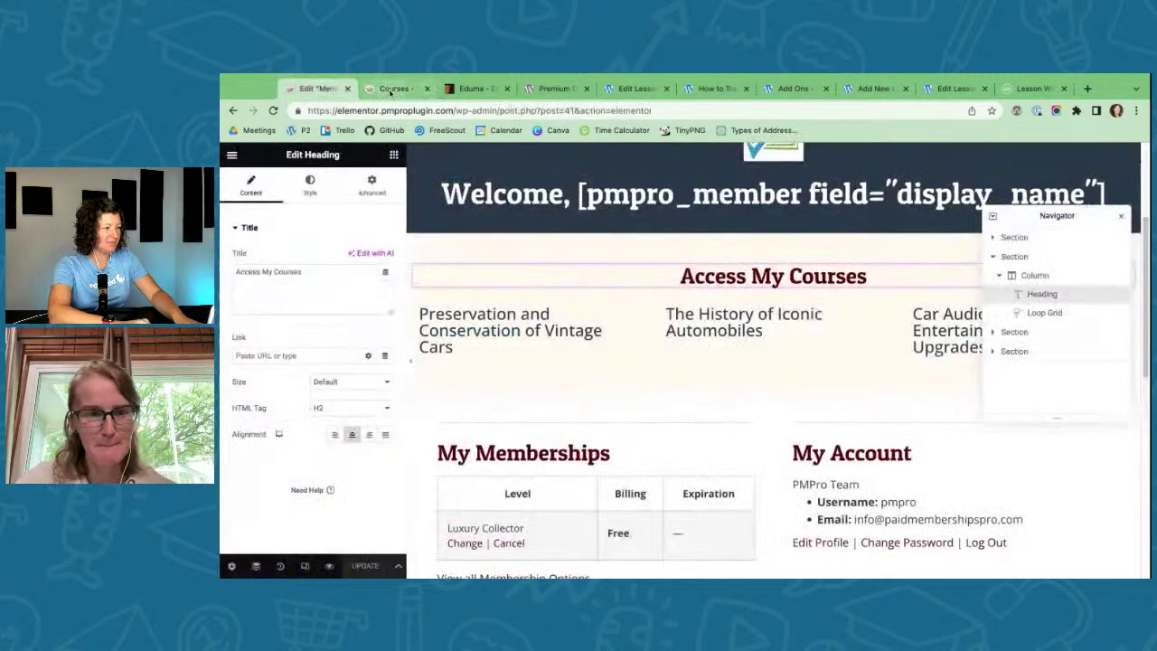
left_click(393, 88)
left_click(317, 88)
left_click(393, 88)
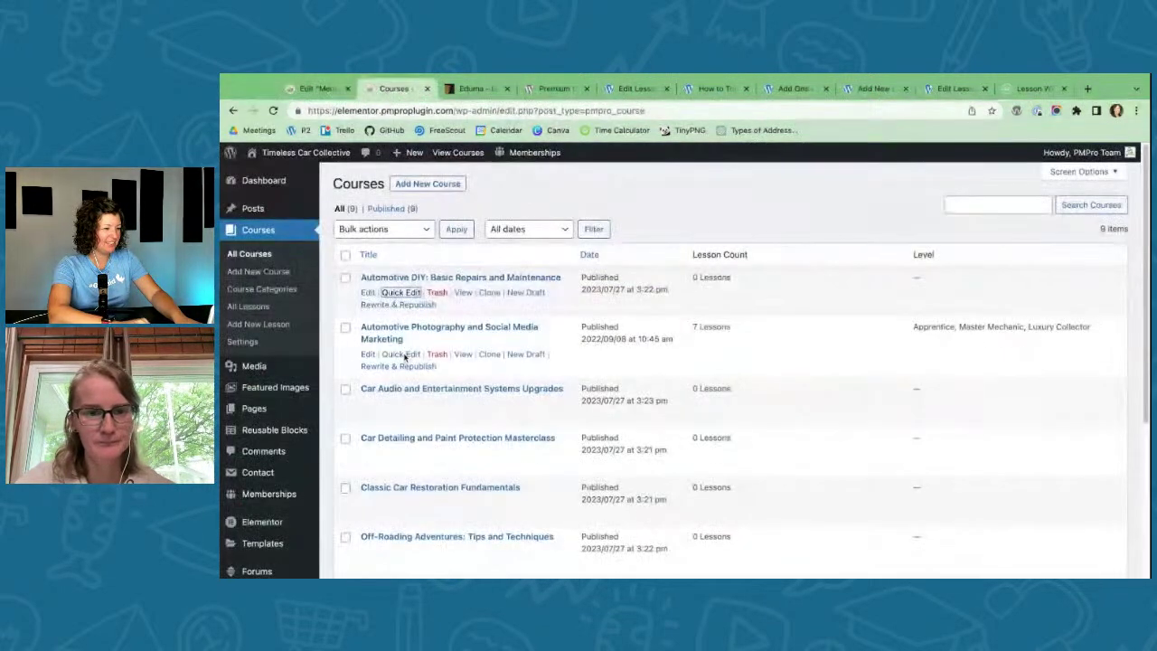
scroll(404, 357, "down", 5)
left_click(368, 412)
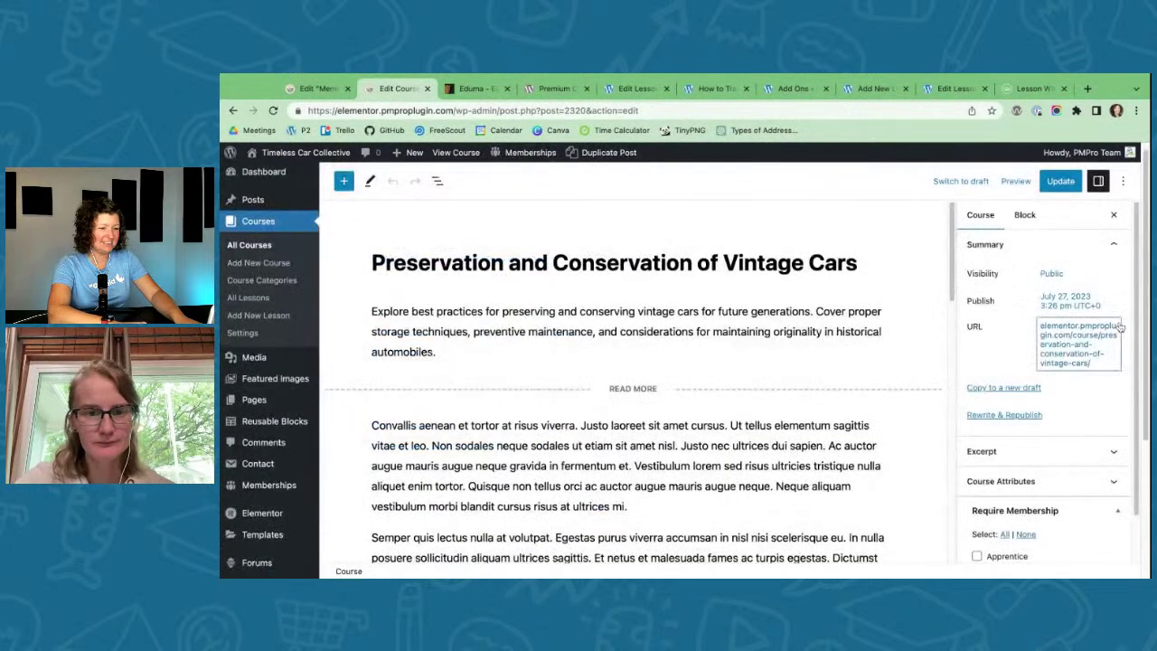
Step: Set the vintage car dashboard photo as featured image, update the course, and go back
scroll(1075, 389, "down", 2)
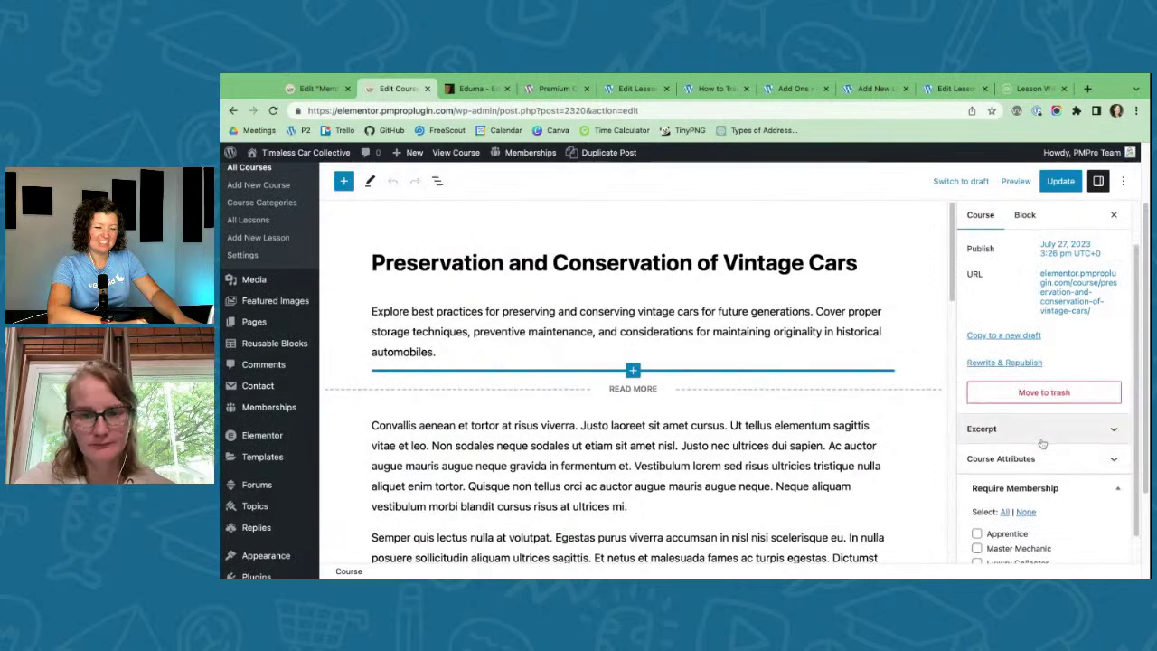
left_click(1040, 414)
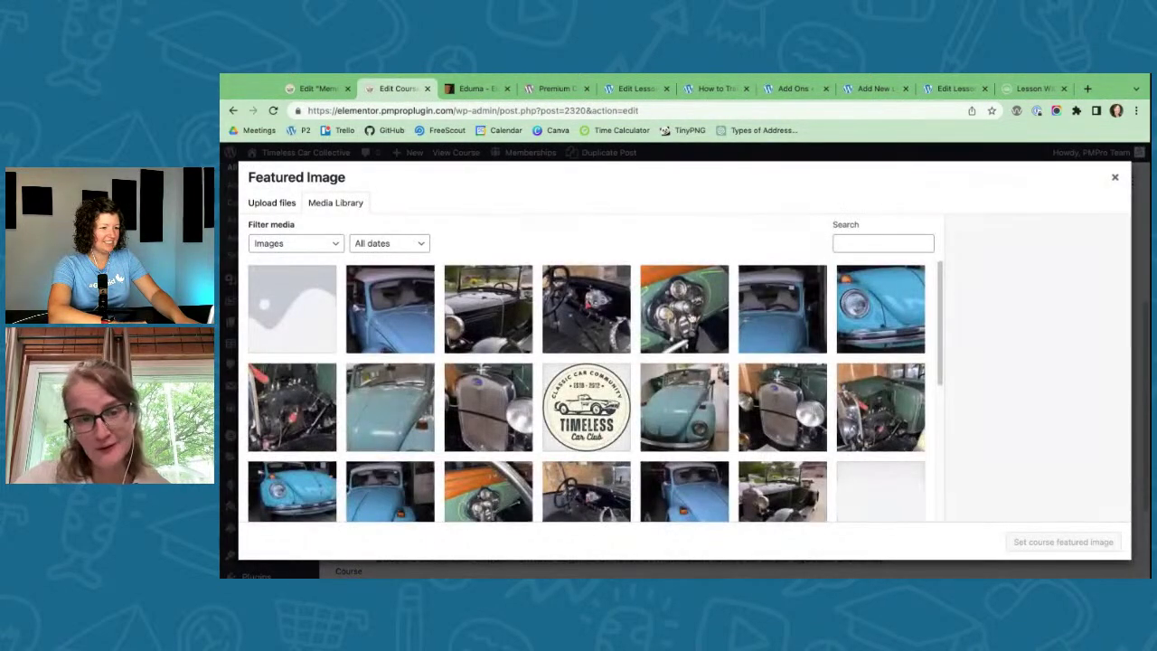
left_click(678, 312)
left_click(1103, 545)
left_click(1053, 181)
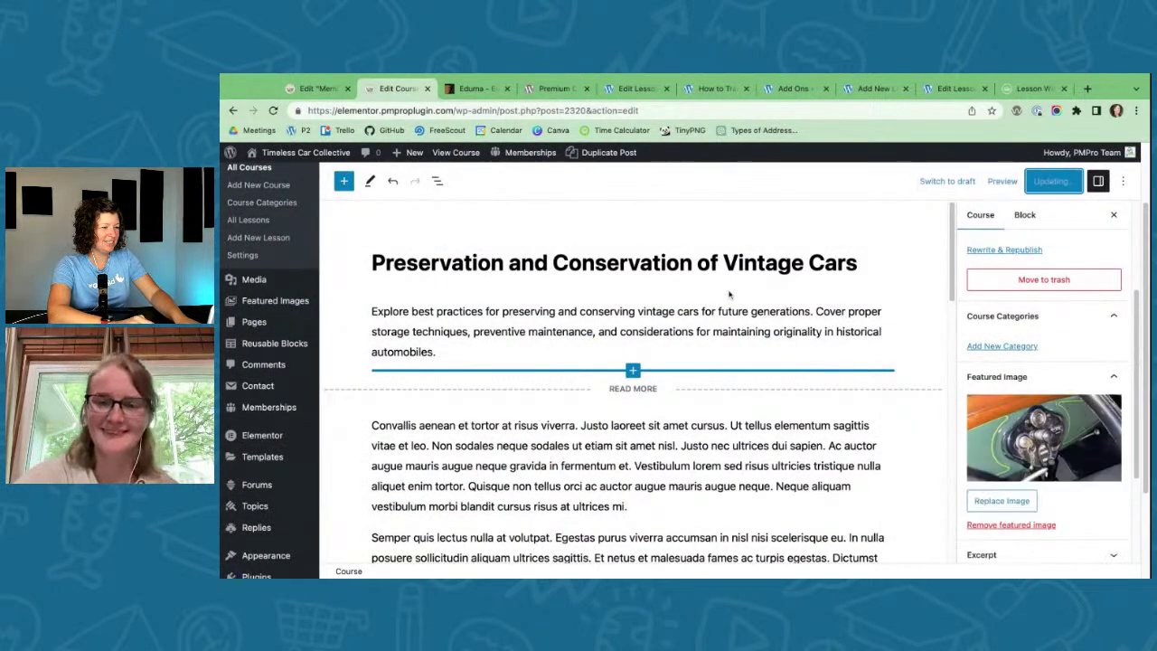
left_click(233, 110)
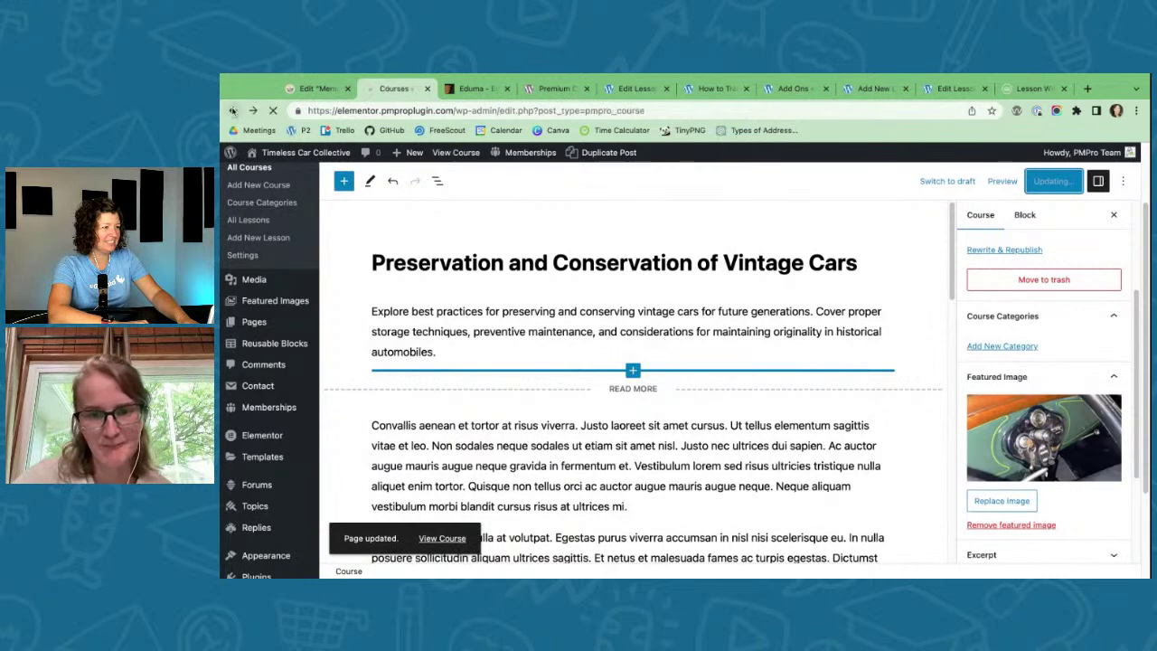
left_click(233, 110)
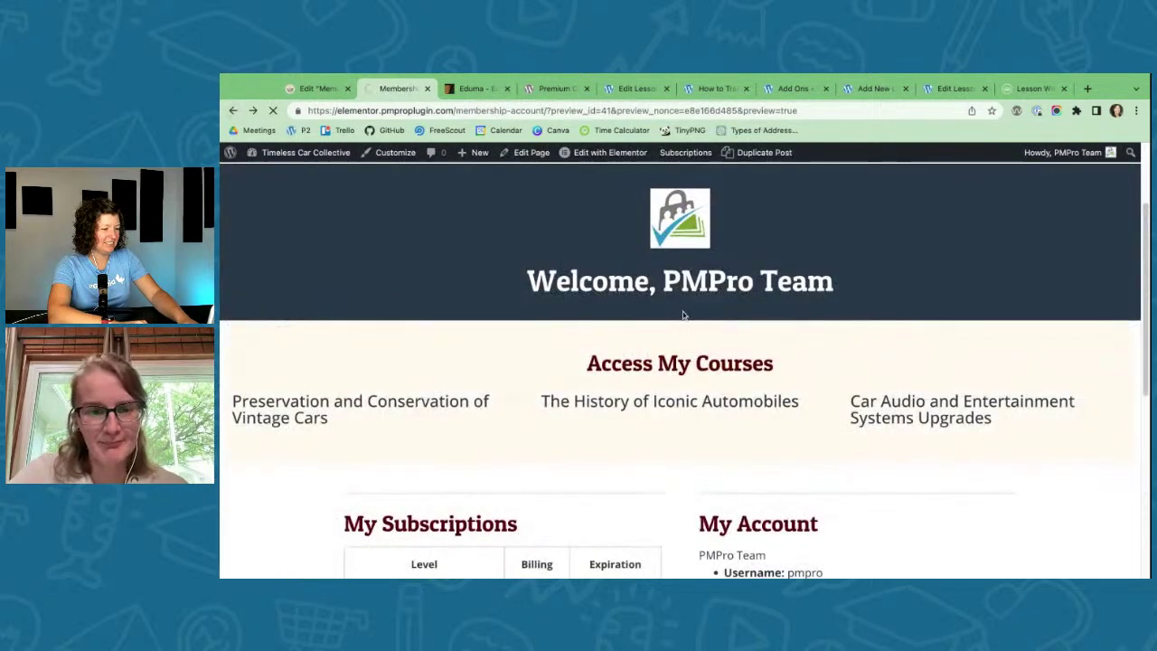
Step: Scroll through the membership account preview, then return to the Edit Membership Account editor
scroll(831, 315, "down", 3)
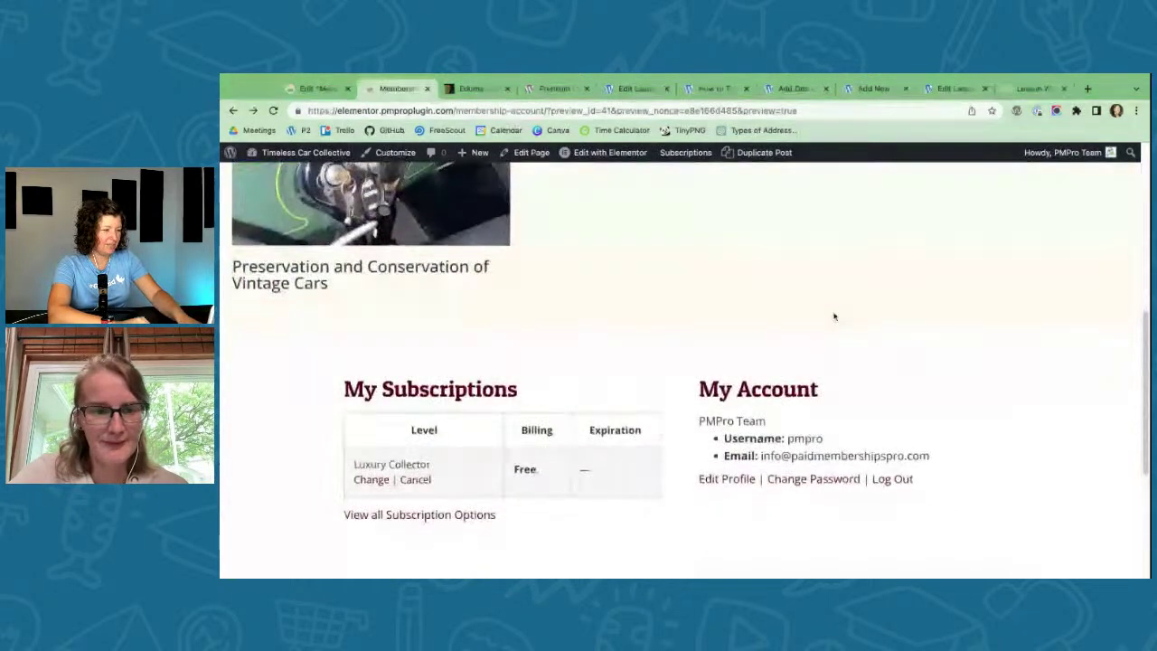
scroll(834, 316, "up", 3)
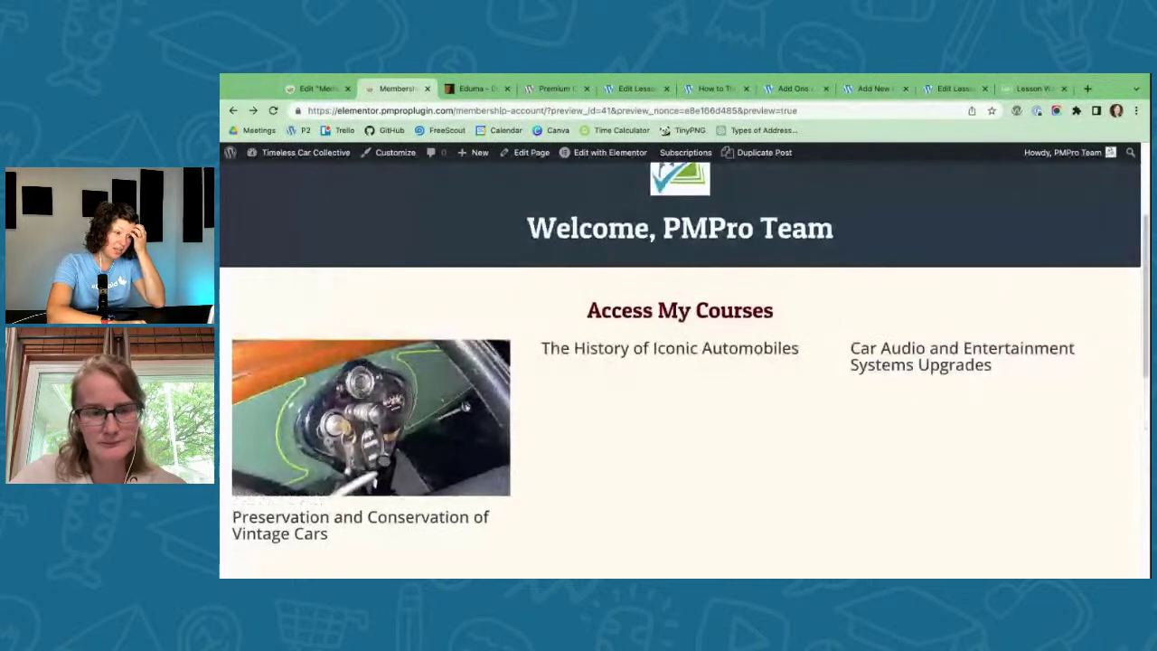
scroll(683, 370, "down", 2)
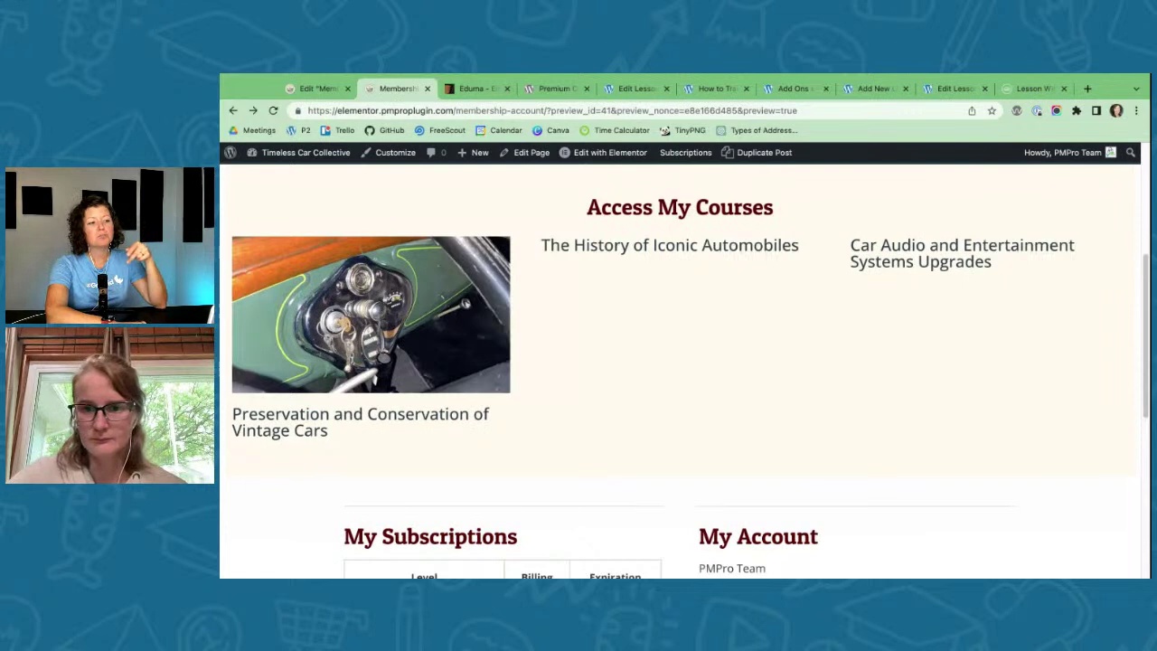
scroll(684, 370, "up", 2)
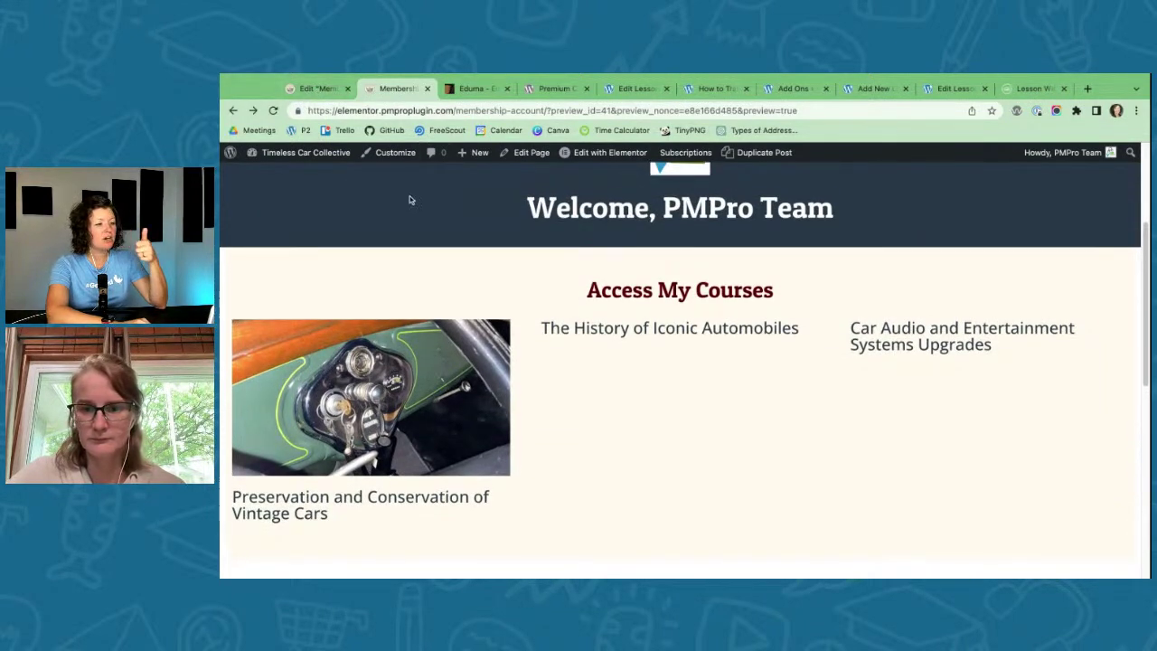
scroll(672, 326, "down", 2)
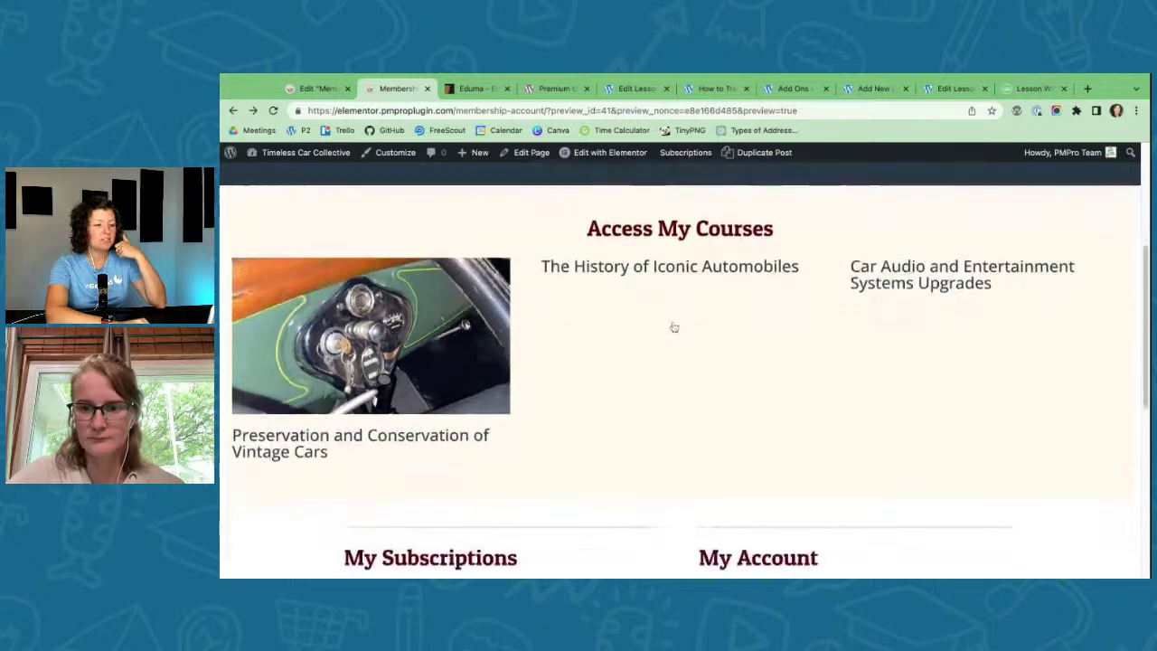
scroll(767, 289, "up", 6)
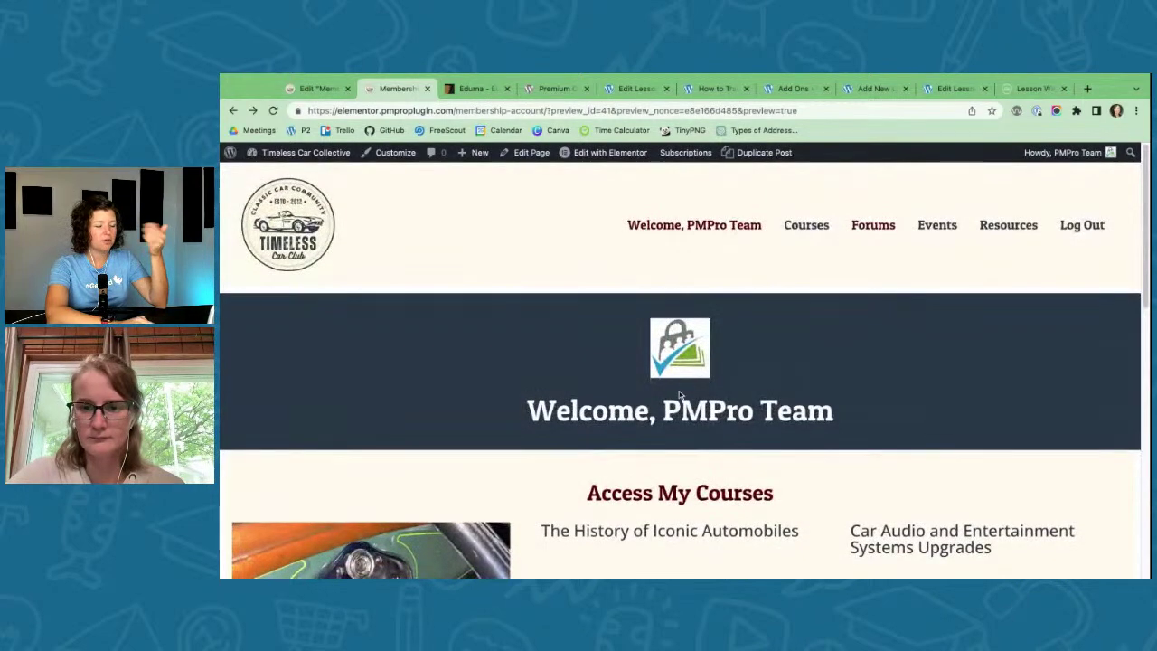
scroll(678, 394, "down", 5)
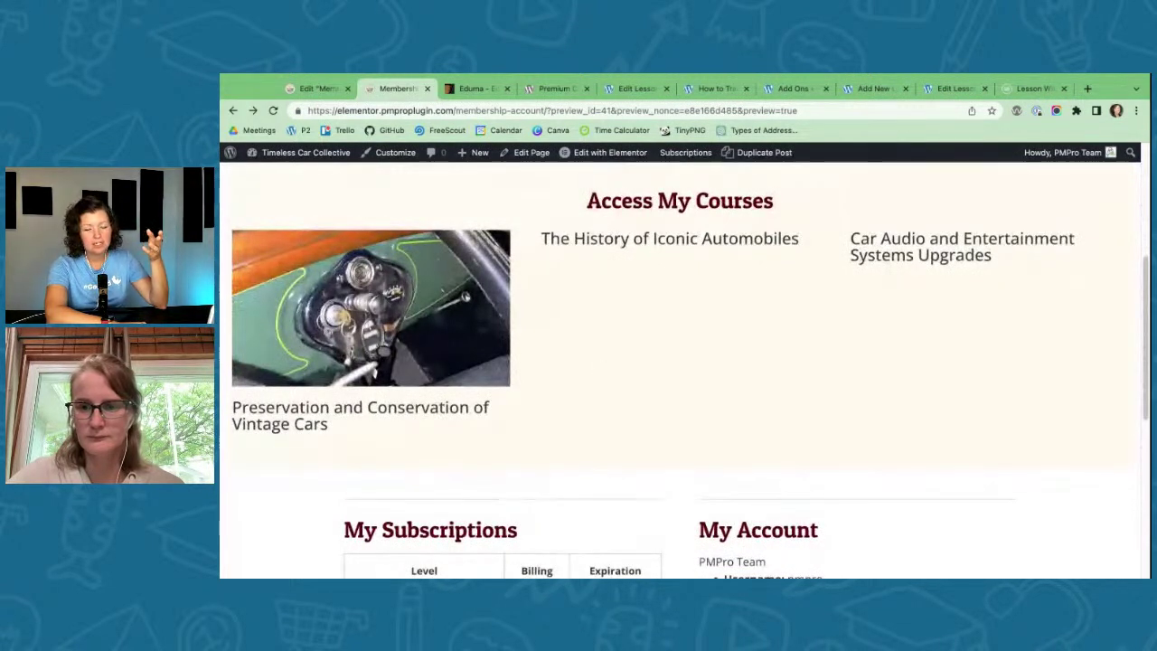
scroll(684, 369, "down", 4)
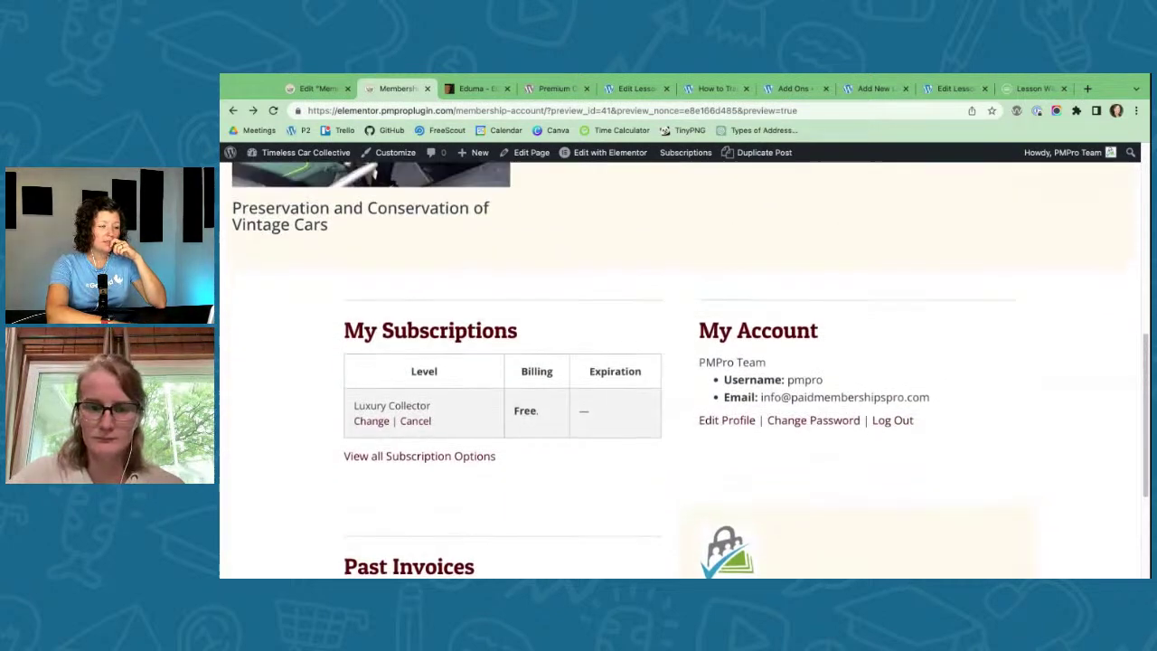
scroll(575, 351, "up", 5)
scroll(661, 353, "up", 3)
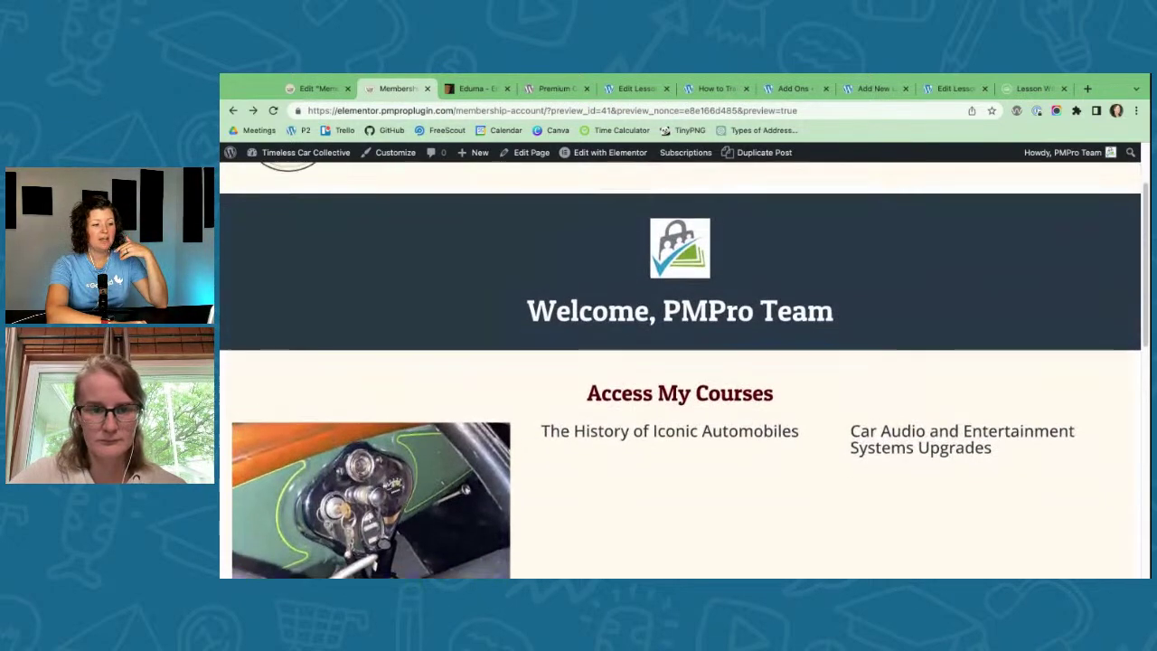
scroll(901, 220, "up", 2)
left_click(308, 88)
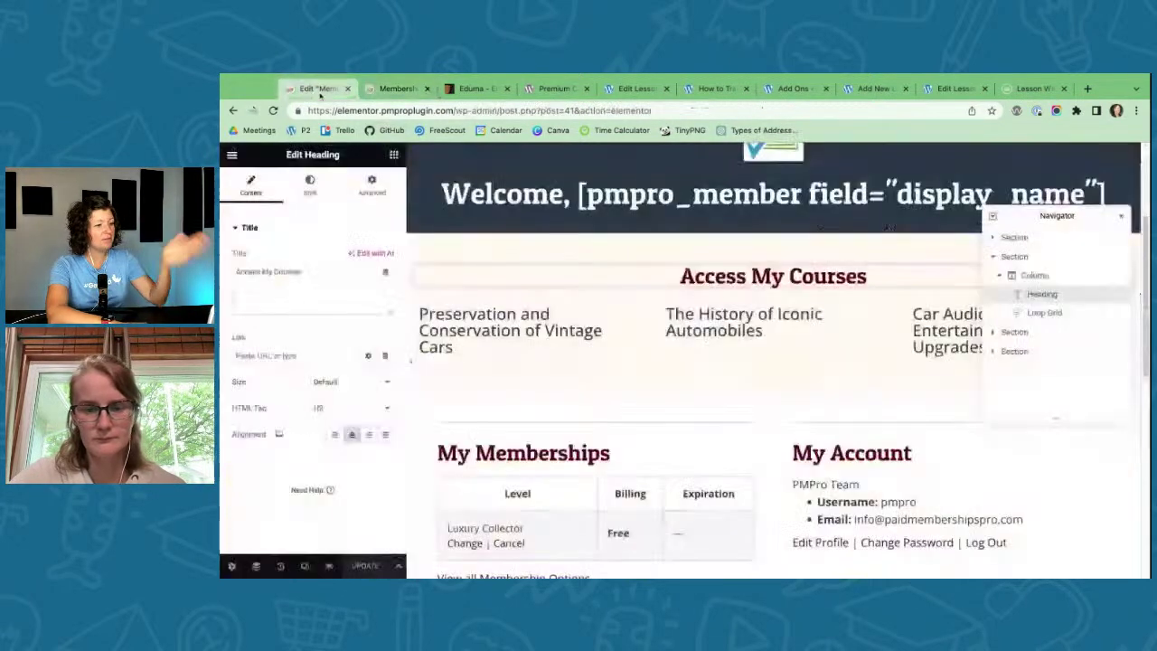
Step: Duplicate the Access My Courses section and rename its heading to 'My Members Only Content'
right_click(1008, 257)
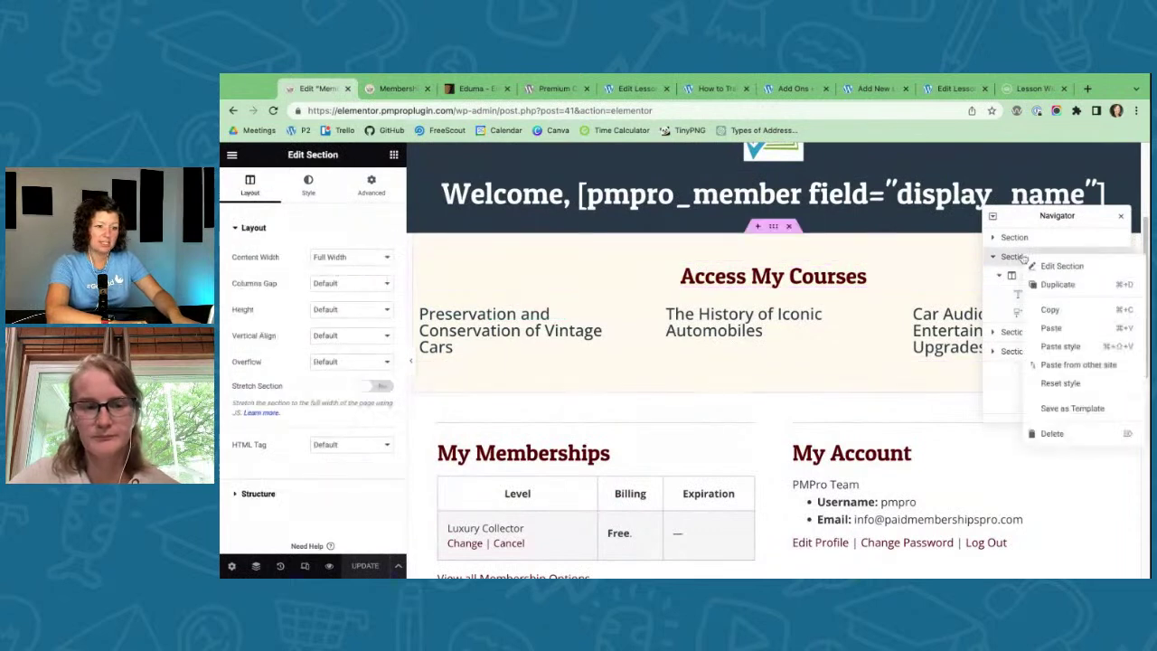
left_click(1015, 285)
left_click(773, 440)
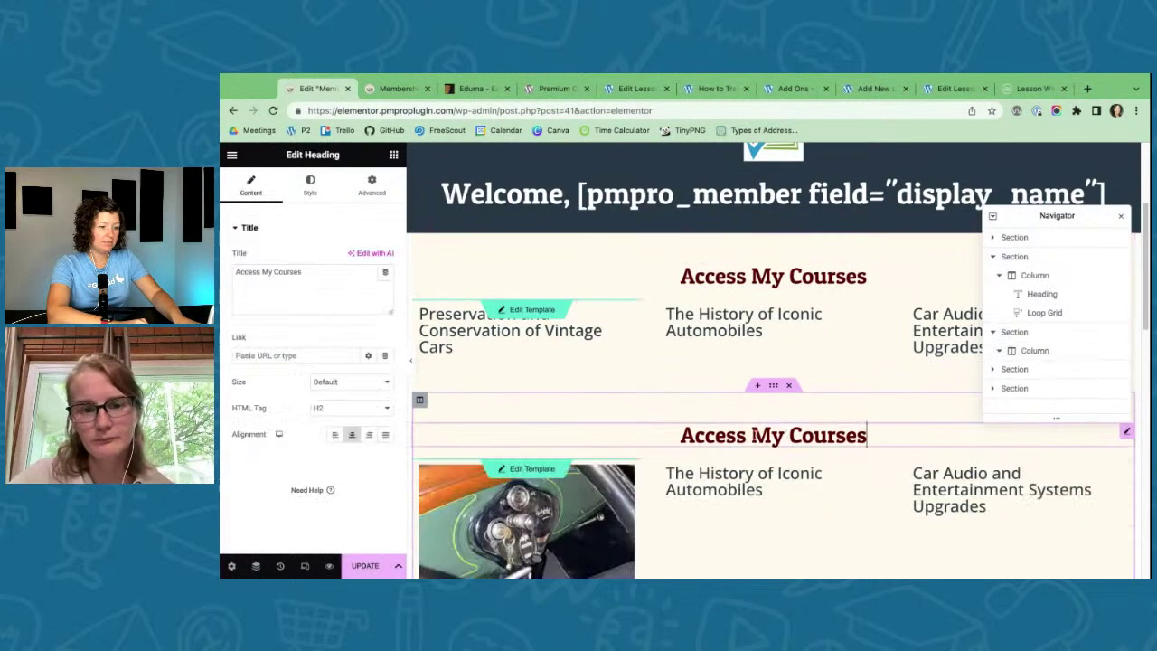
double_click(713, 435)
key("BackSpace")
left_click_drag(832, 434, 752, 434)
type("Members Only")
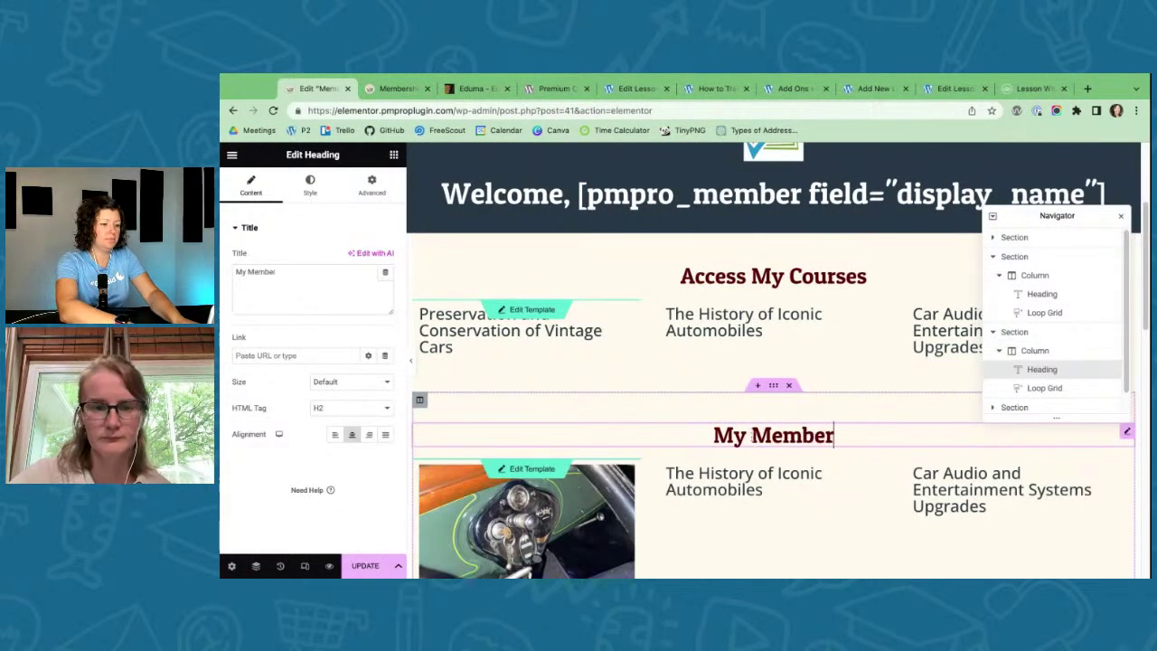
key("BackSpace")
type("y Content")
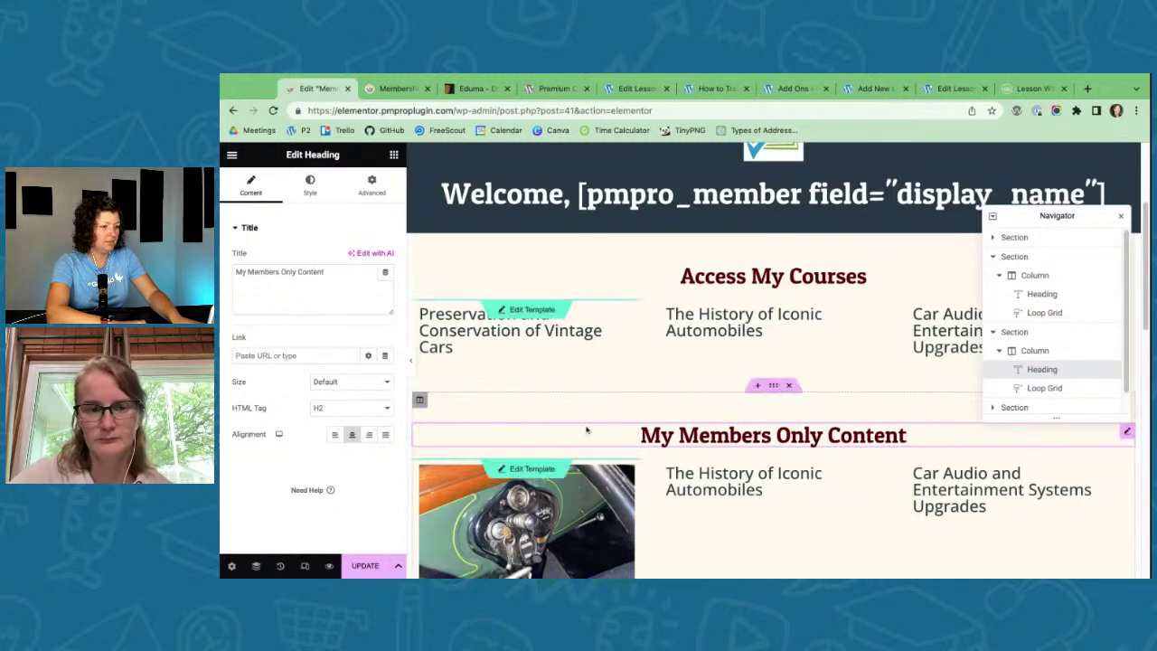
Step: Set the copied Loop Grid's query Source to Posts
left_click(1044, 388)
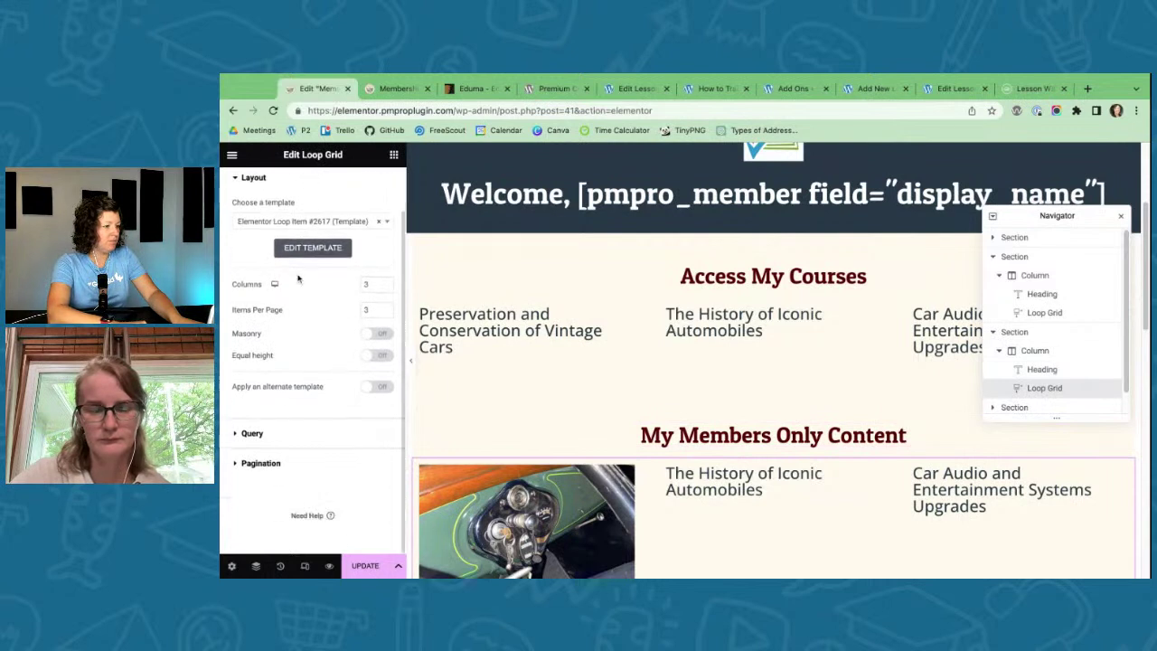
left_click(250, 432)
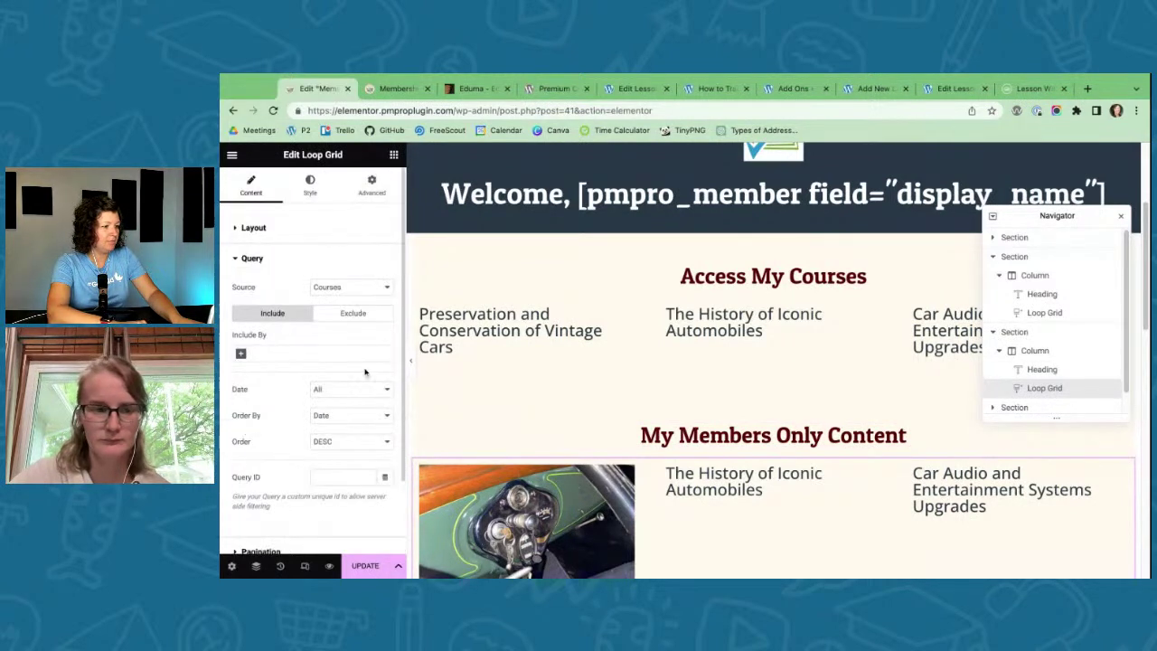
left_click(356, 285)
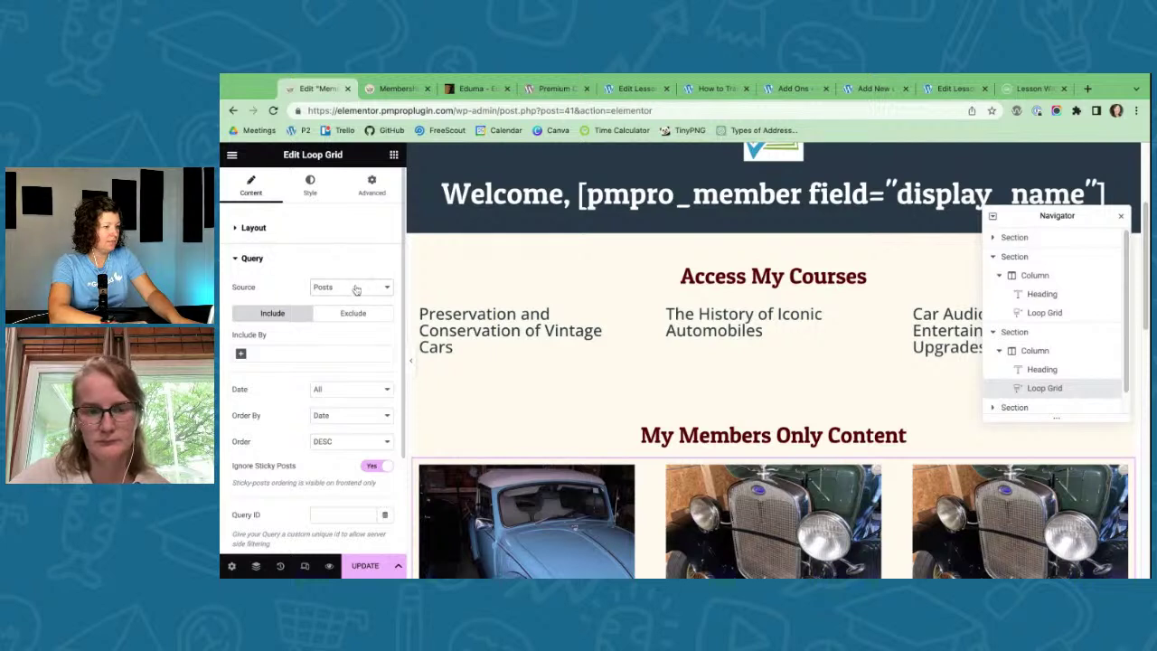
Step: Add an Include By Term rule limiting the grid to Master Mechanic Content, and update
left_click(353, 312)
left_click(272, 313)
left_click(241, 353)
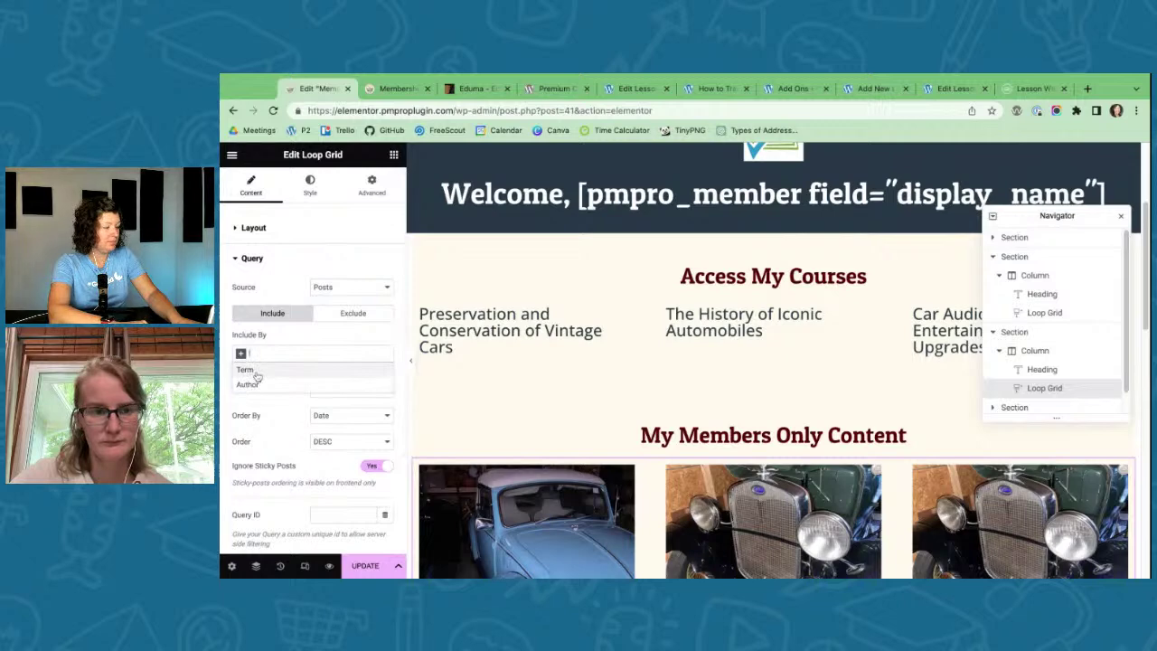
left_click(246, 370)
left_click(282, 390)
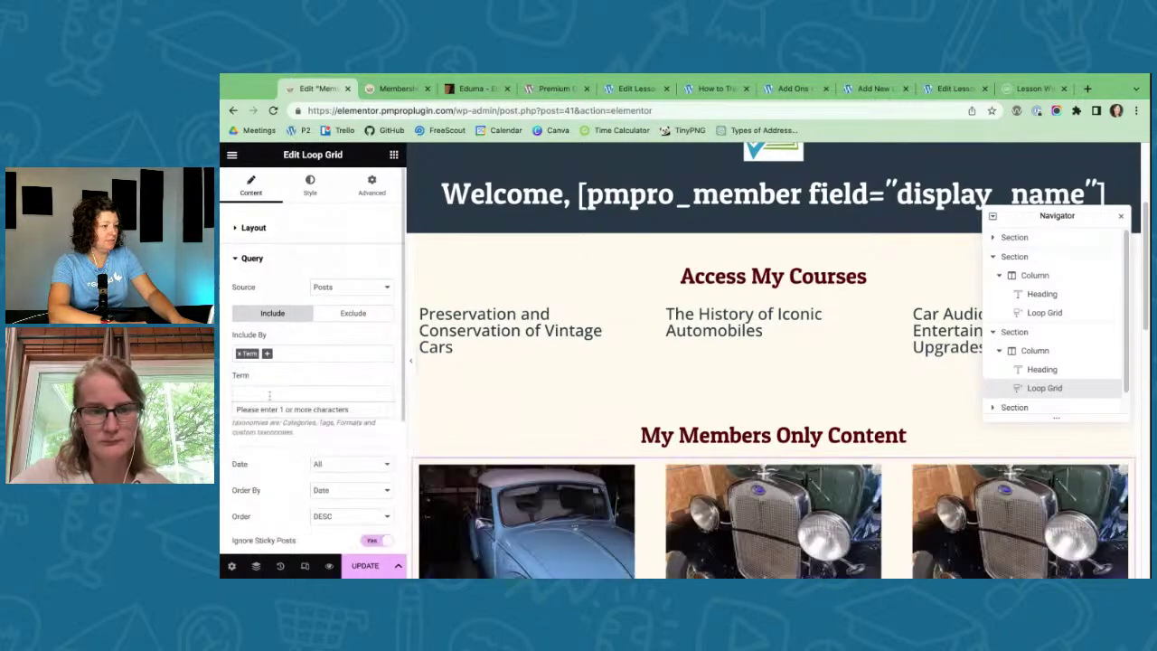
left_click(281, 394)
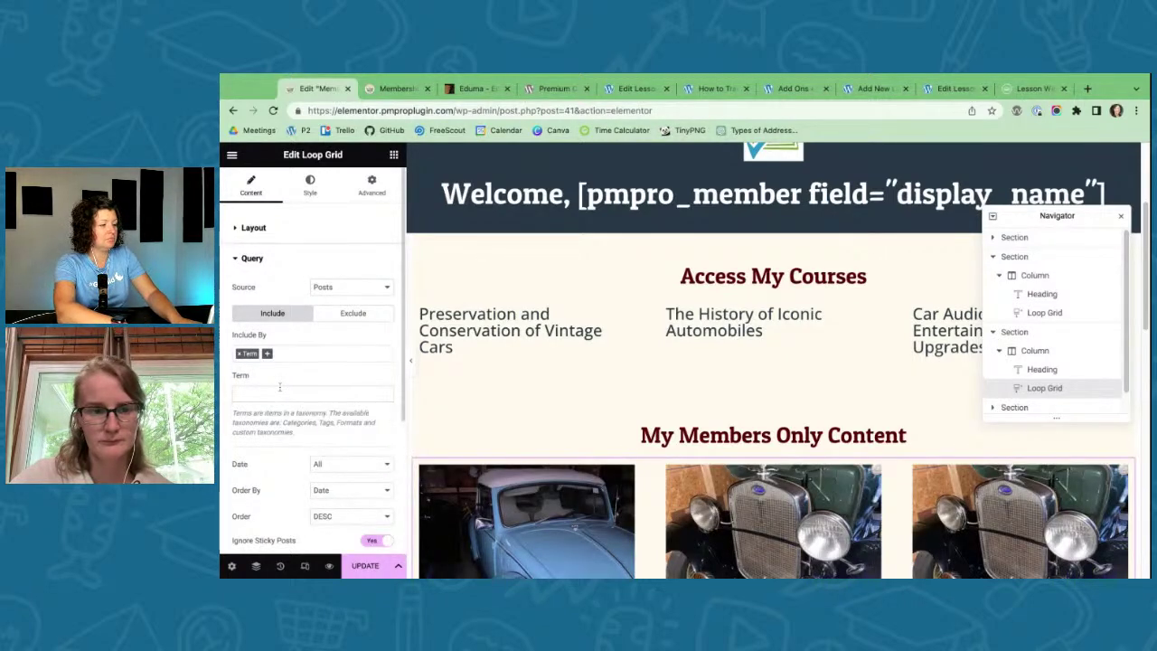
left_click(280, 387)
type("Master")
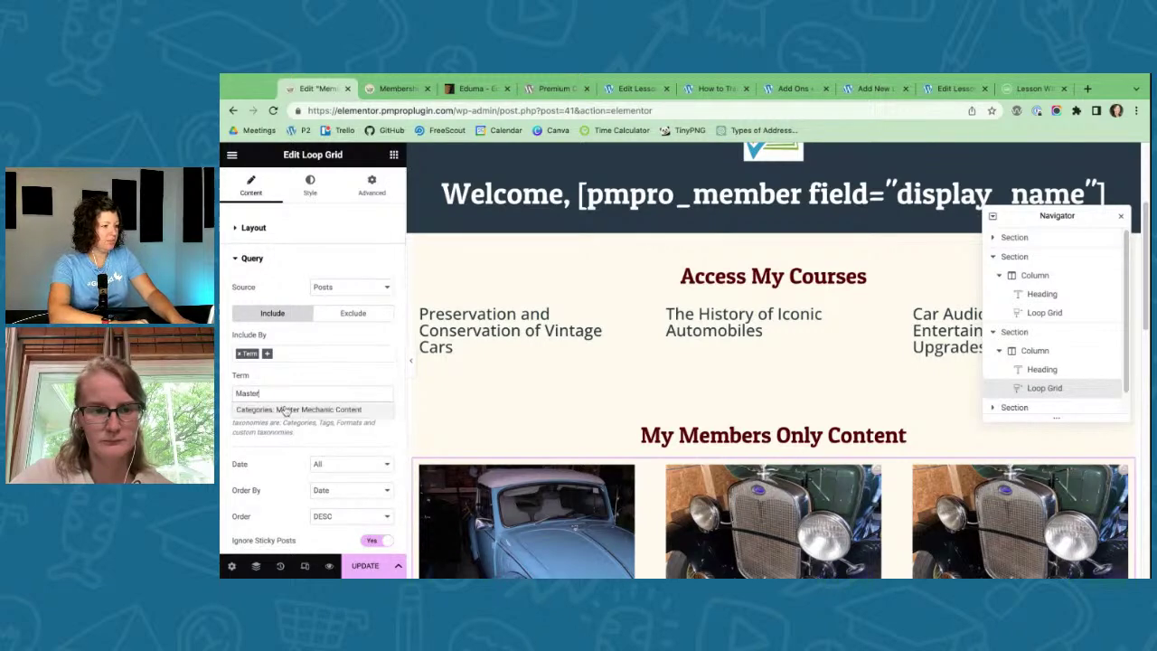
left_click(285, 409)
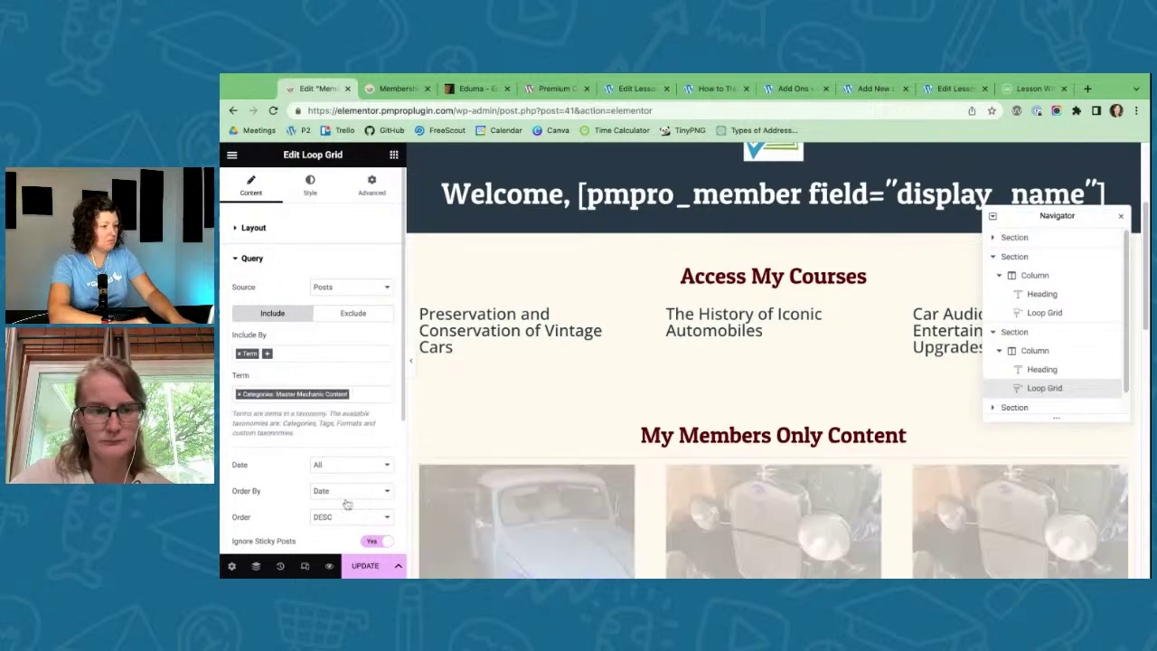
left_click(364, 566)
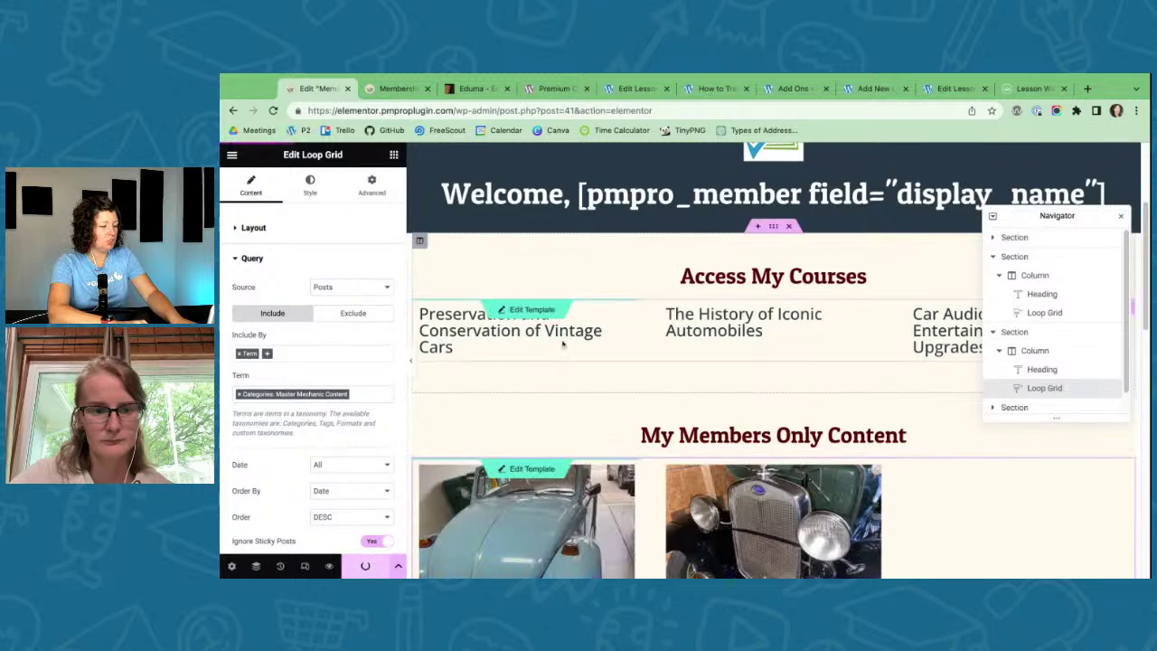
Step: Add the Apprentice Content category to the term filter, update, and open the account preview
scroll(552, 439, "down", 4)
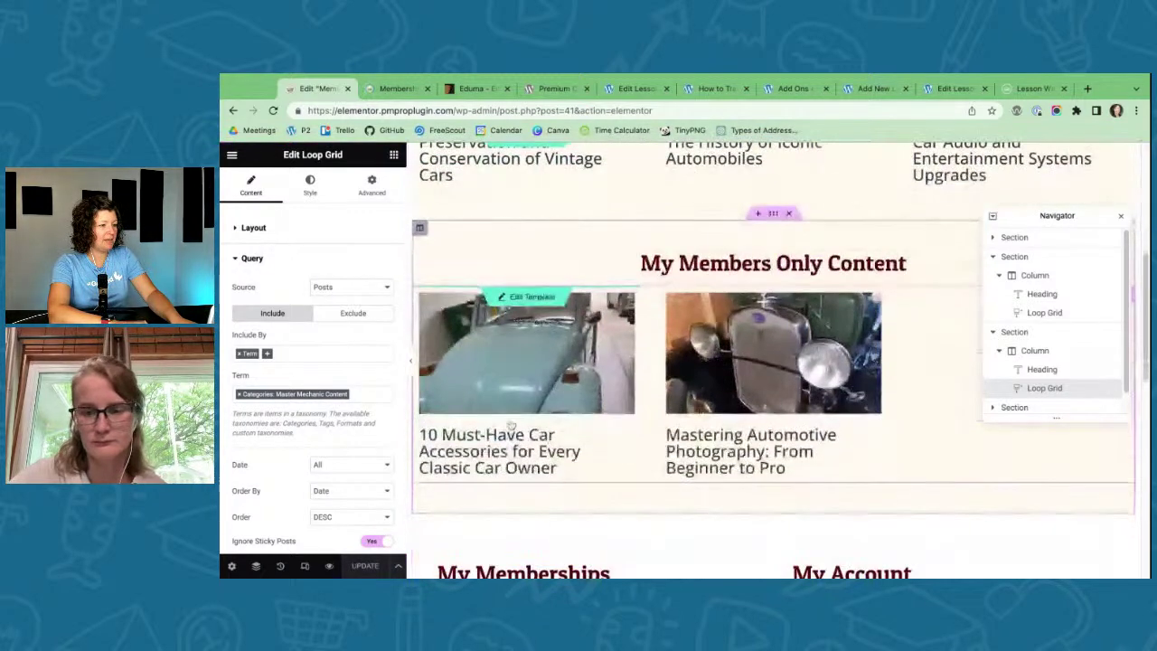
left_click(375, 391)
type("luc")
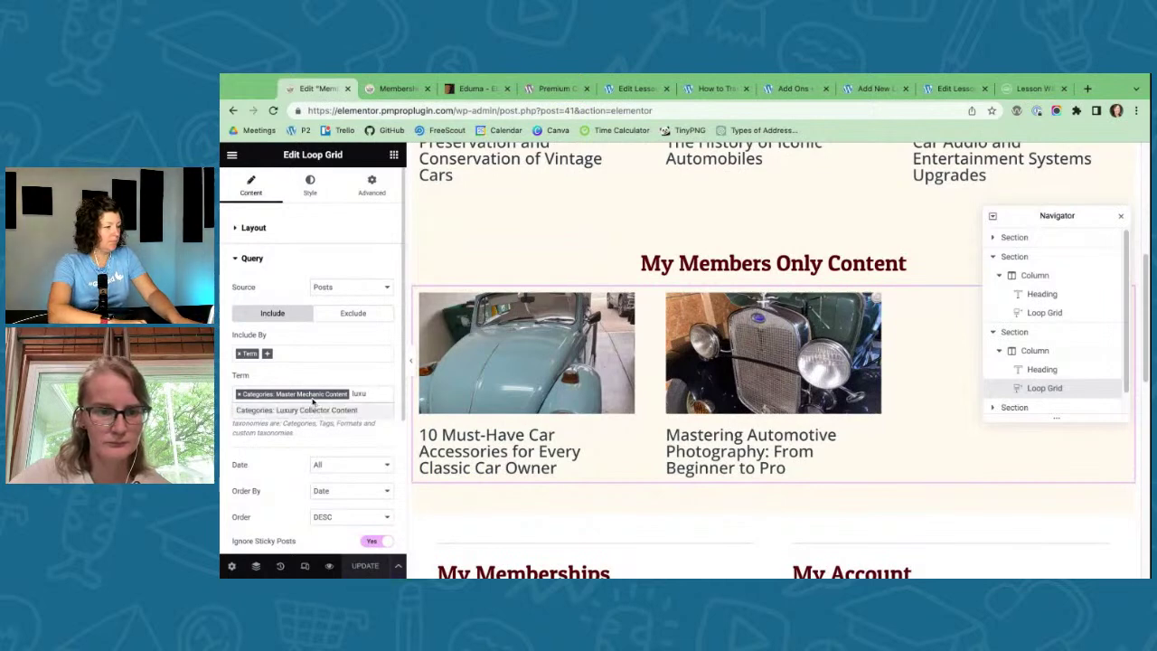
left_click(278, 412)
scroll(347, 531, "down", 1)
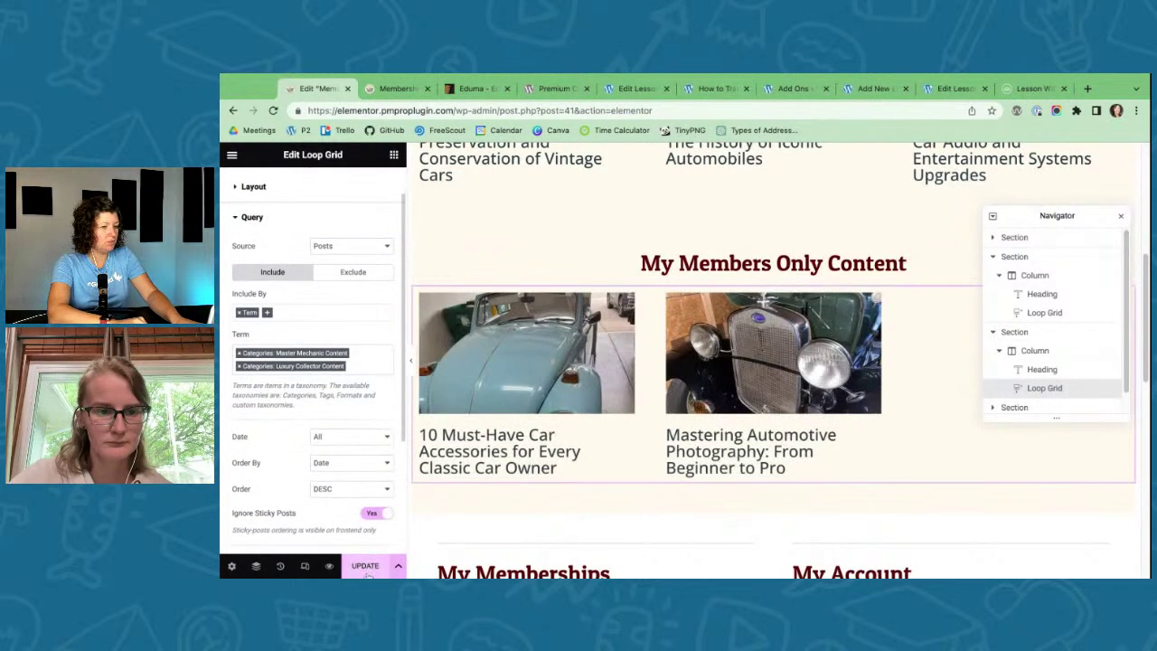
left_click(357, 364)
key("BackSpace")
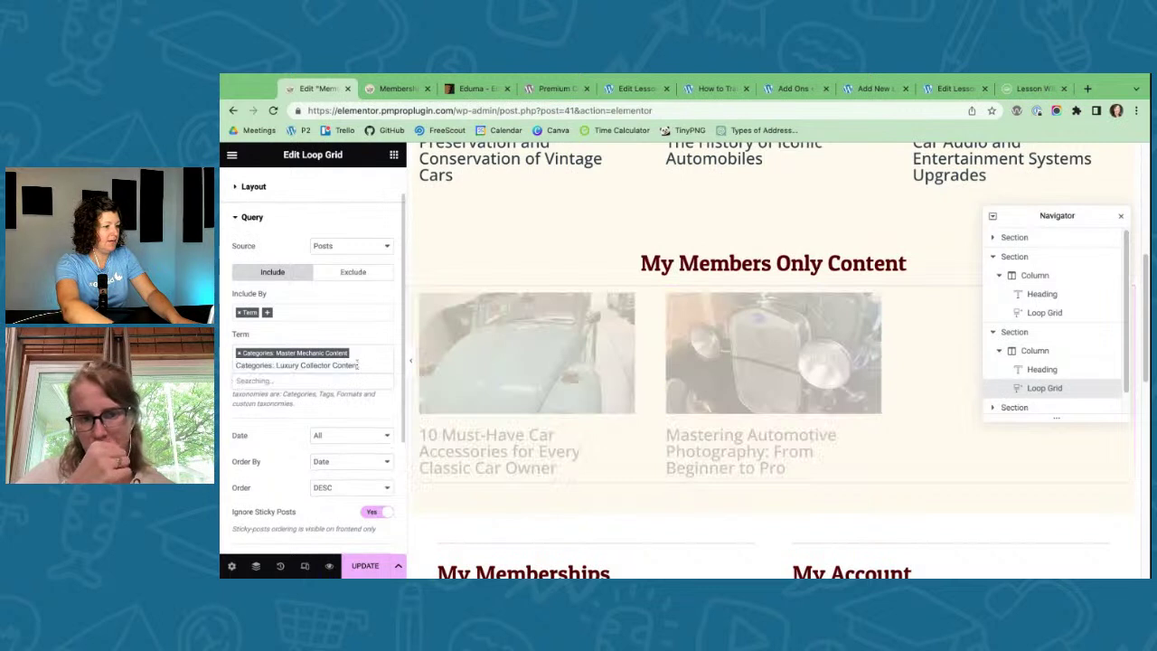
key("ctrl+a")
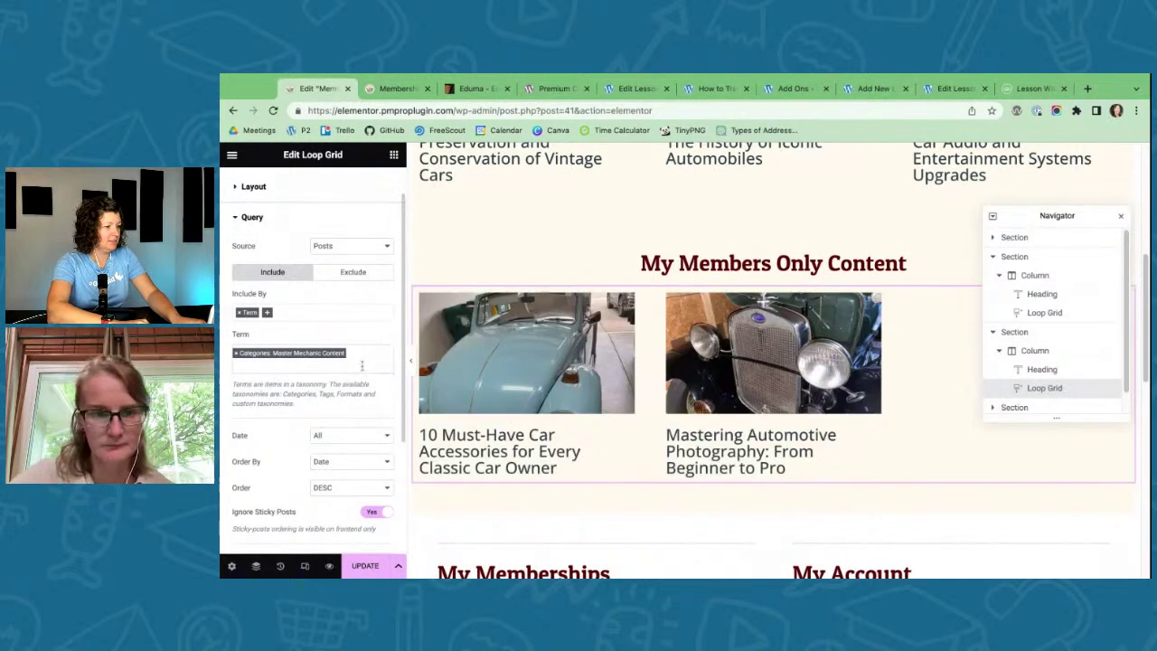
key("BackSpace")
type("app")
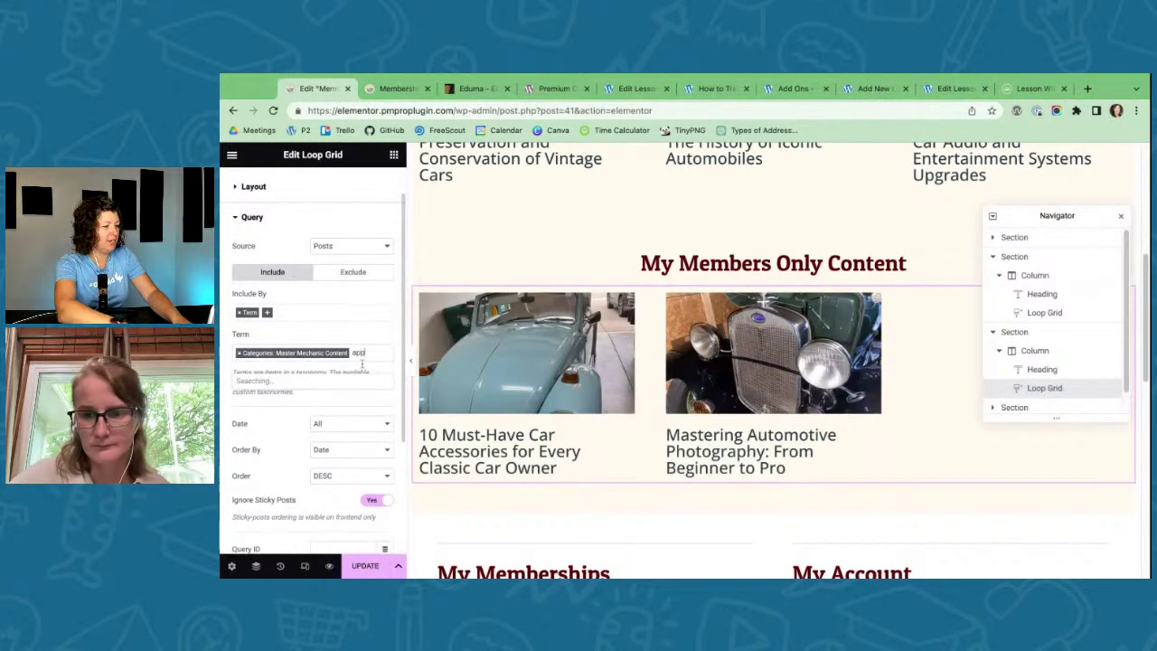
type("re")
left_click(365, 380)
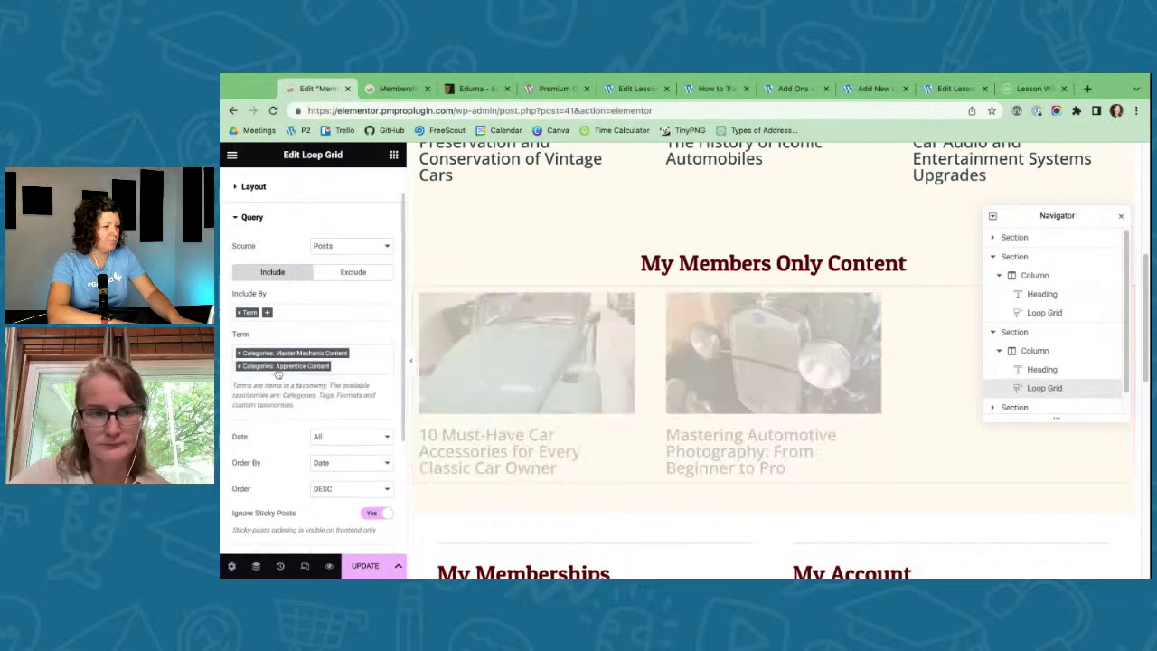
left_click(373, 571)
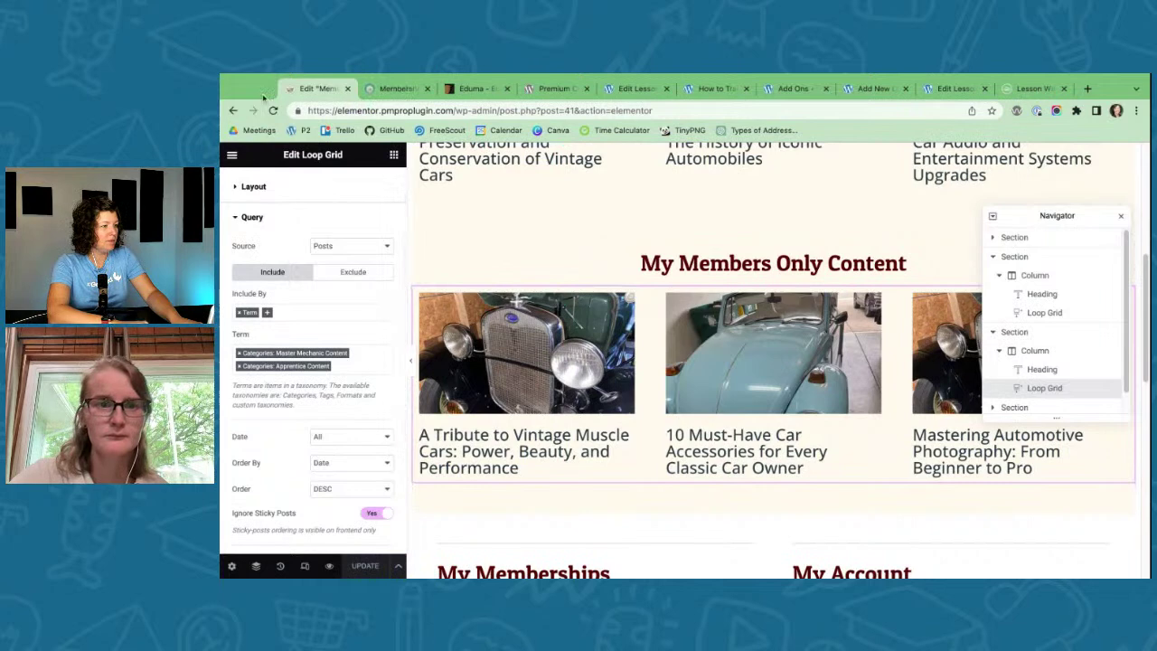
left_click(398, 88)
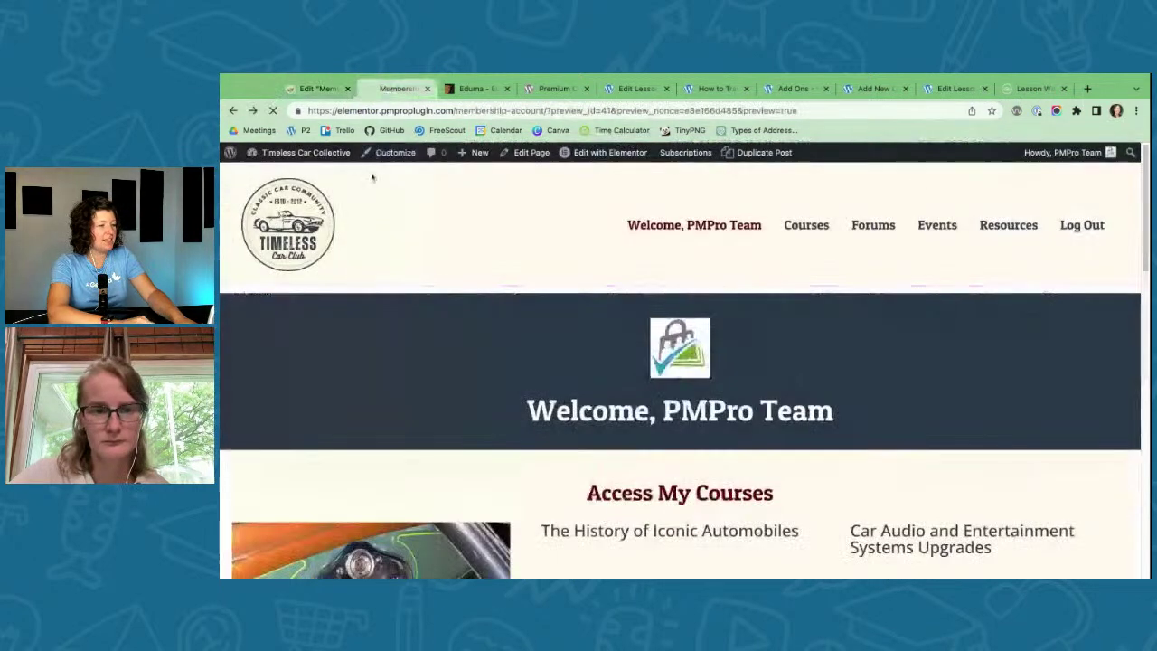
Step: Reload the Membership Account preview and scroll through the new My Members Only Content grid
key("super+r")
scroll(963, 323, "down", 10)
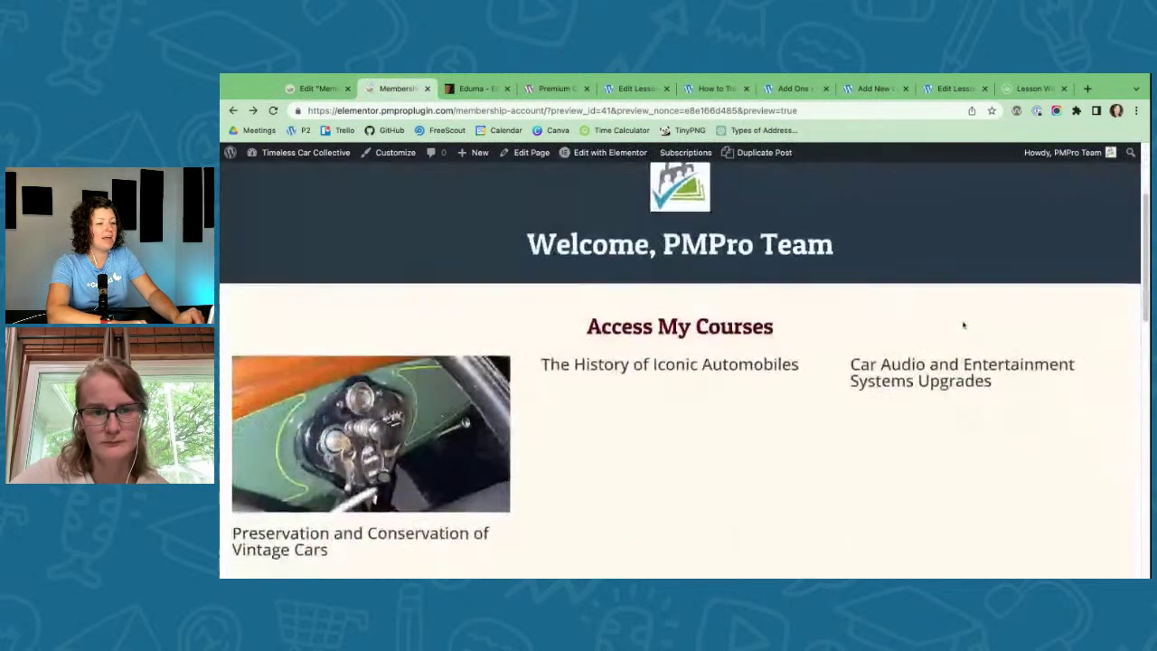
scroll(684, 370, "down", 3)
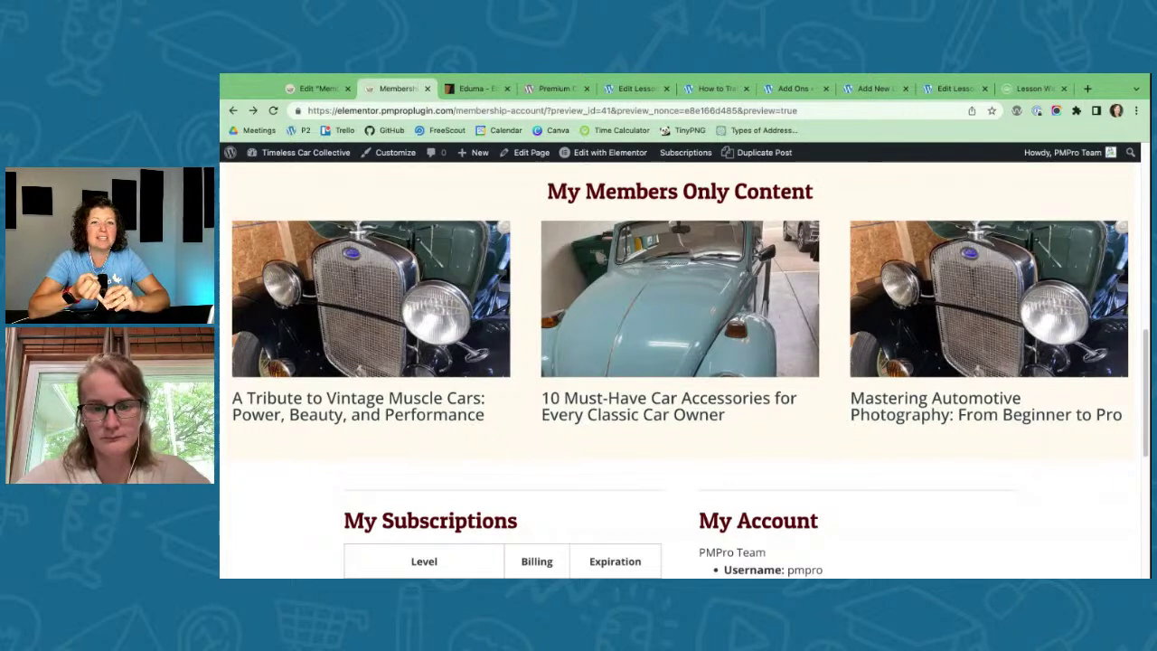
scroll(684, 361, "down", 1)
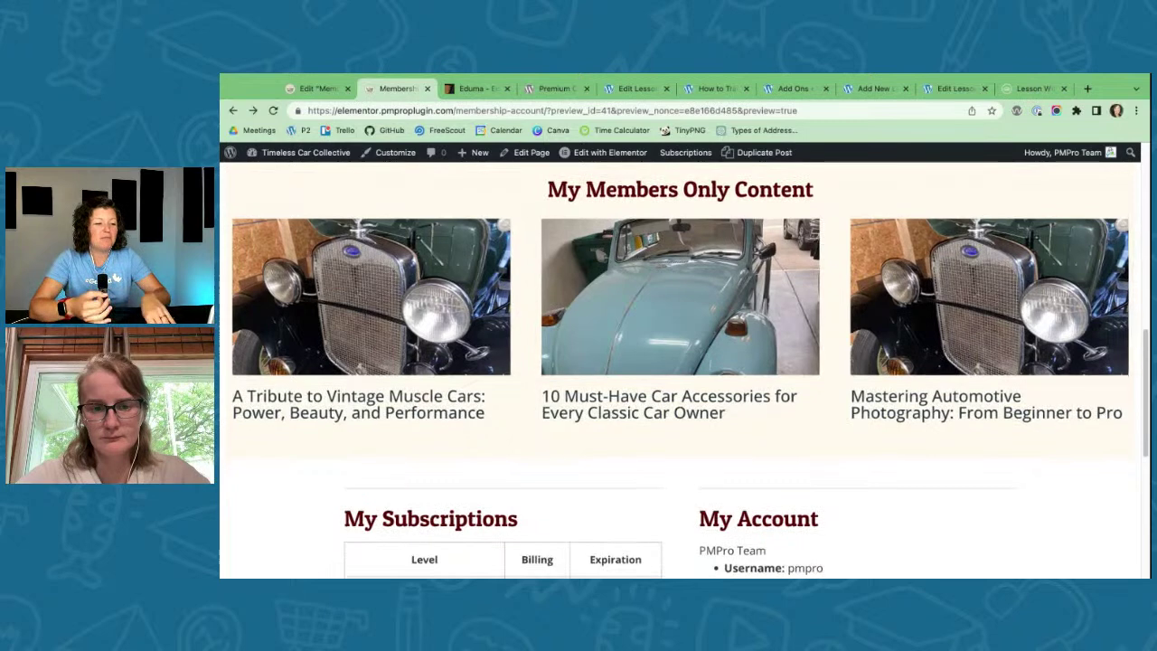
scroll(681, 370, "down", 3)
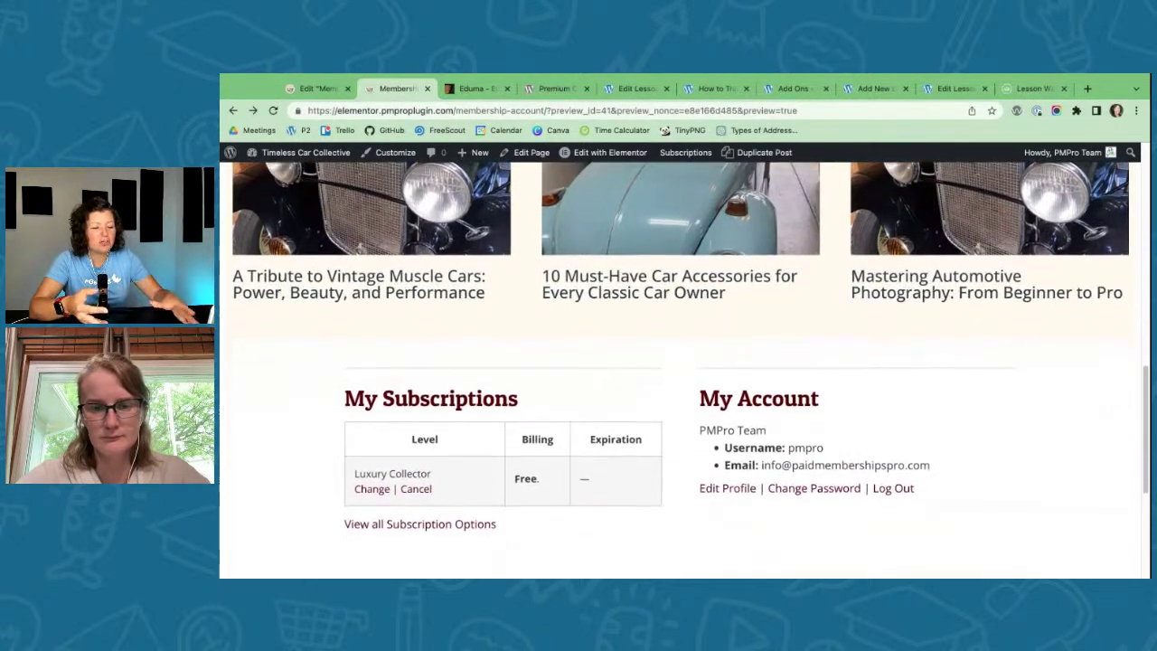
scroll(886, 327, "down", 7)
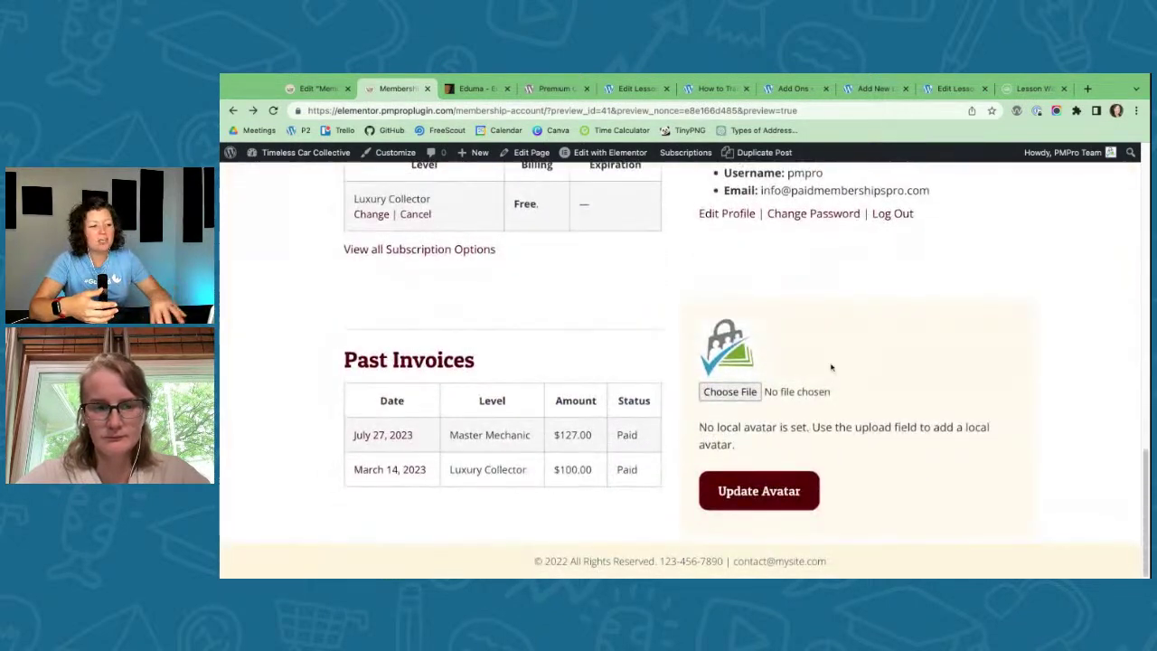
scroll(831, 367, "up", 17)
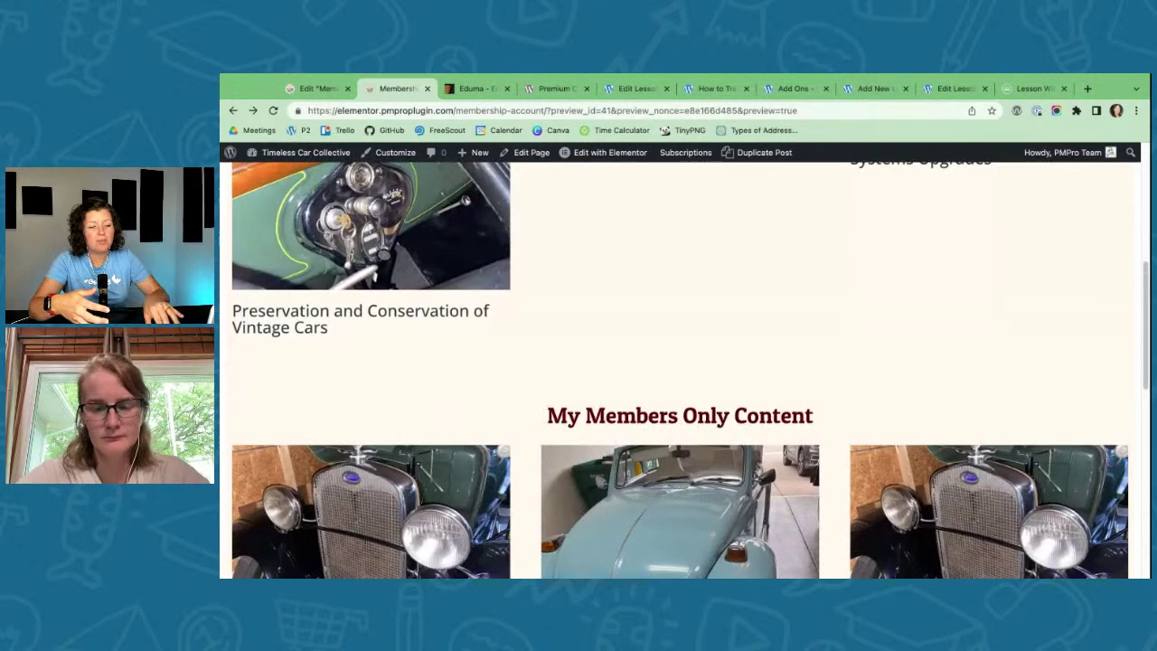
scroll(684, 369, "up", 10)
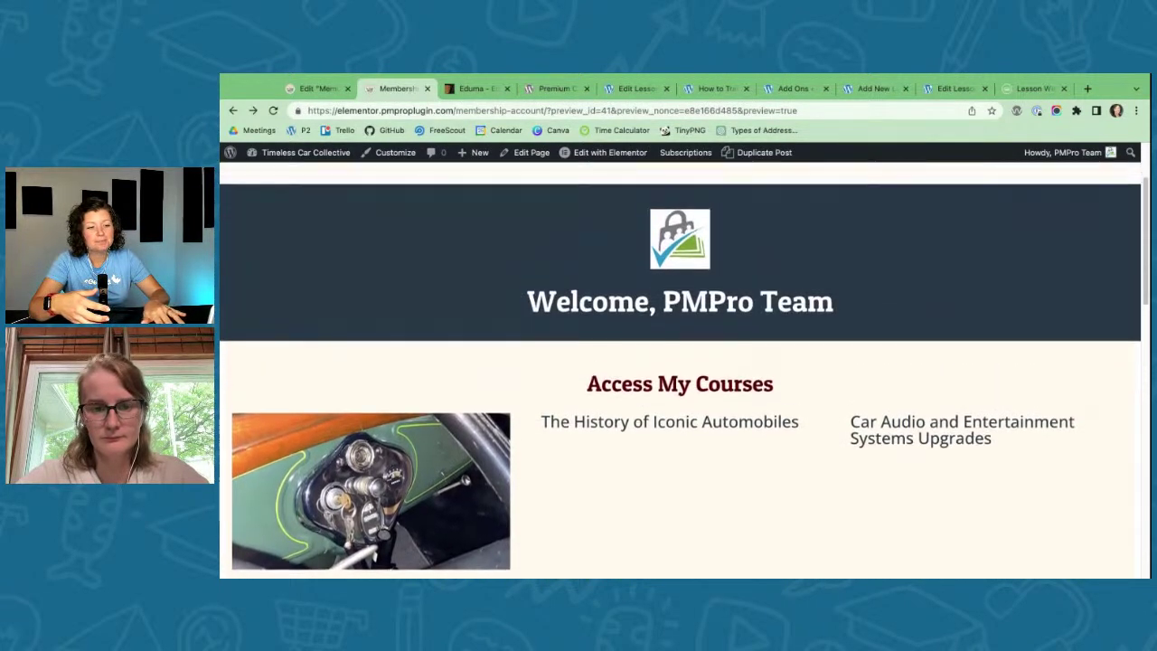
scroll(684, 368, "up", 3)
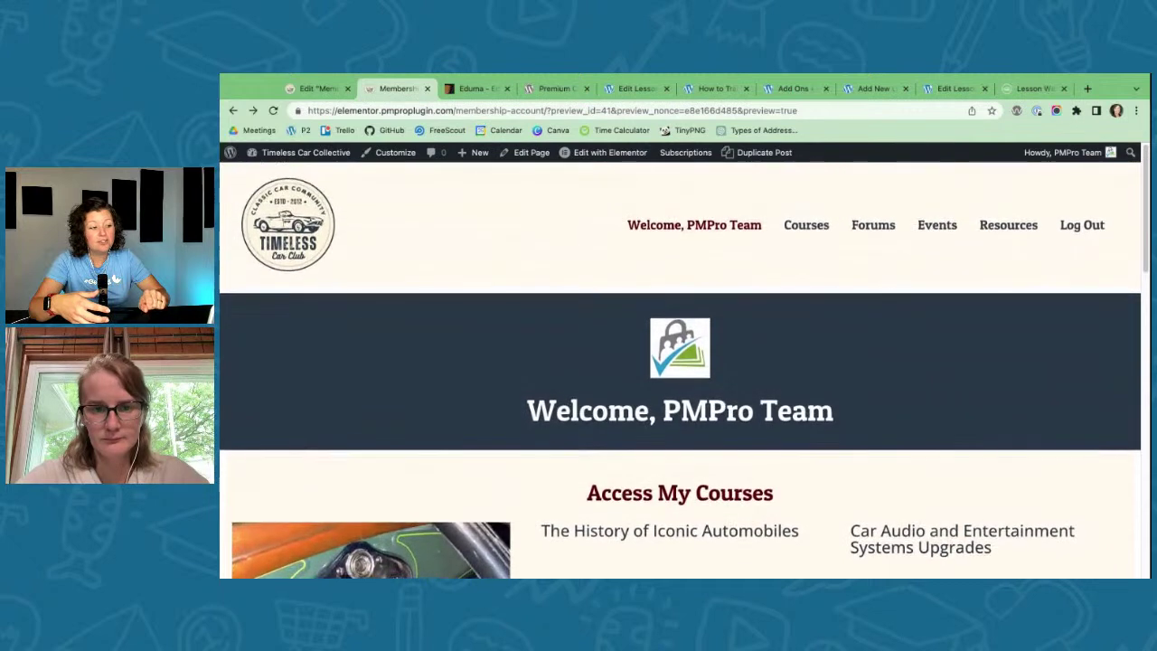